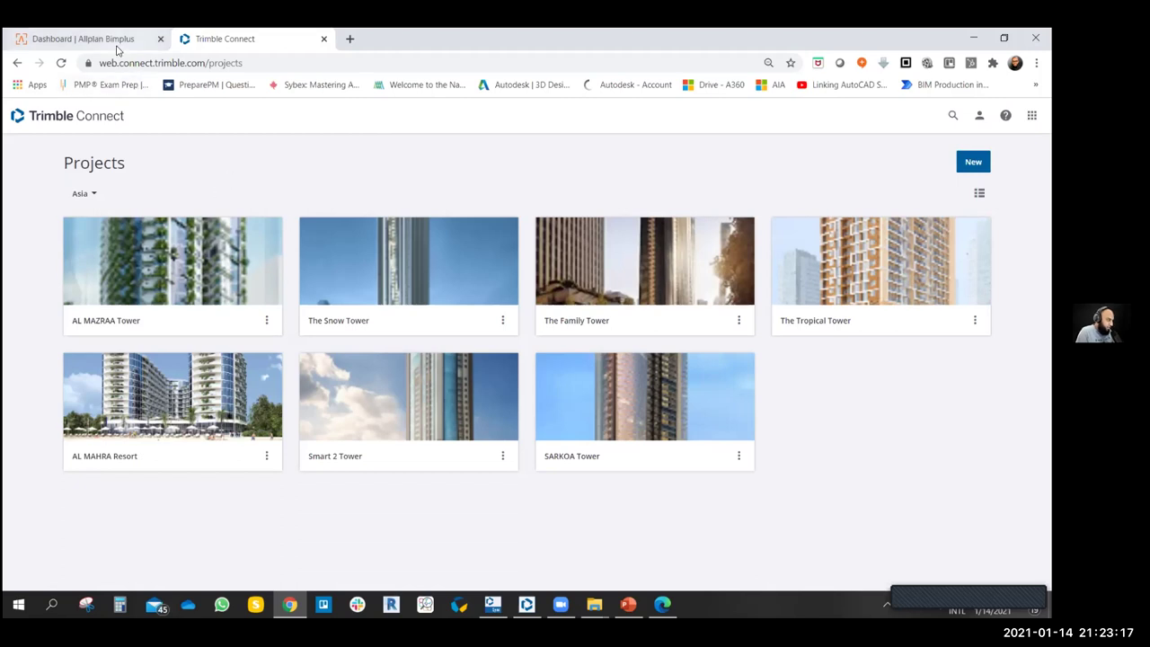
- Switch to the Allplan Bimplus dashboard tab for The Family Tower
{"action": "left_click", "coordinate": [123, 40]}
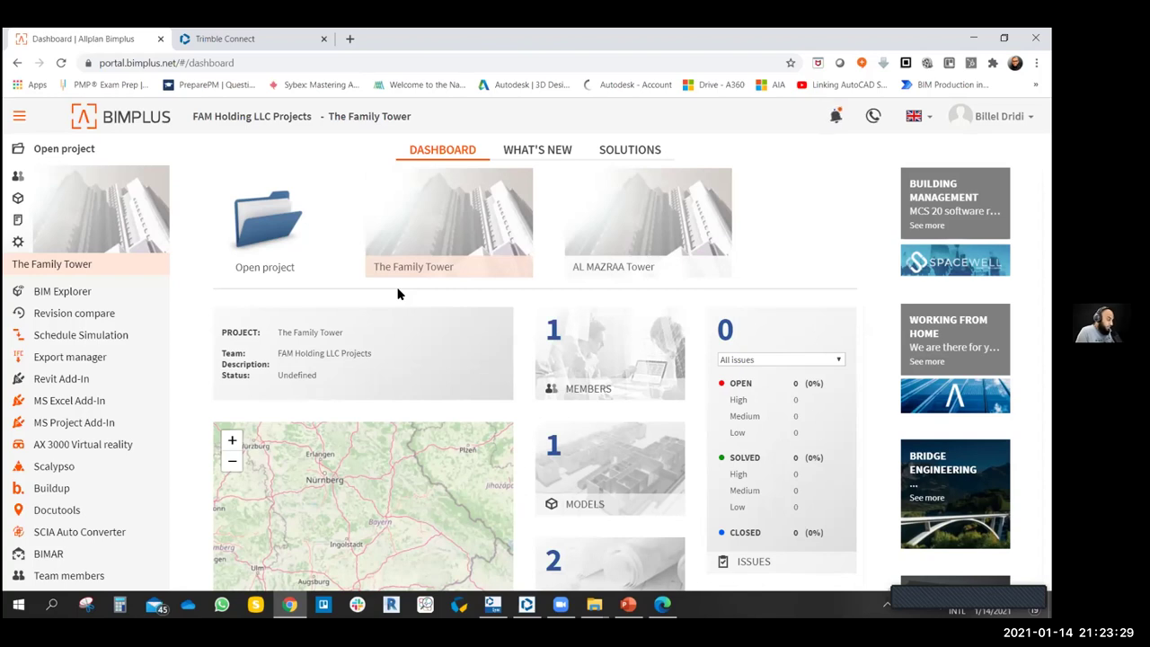
- Return to the Trimble Connect tab listing the Asia projects
{"action": "left_click", "coordinate": [274, 41]}
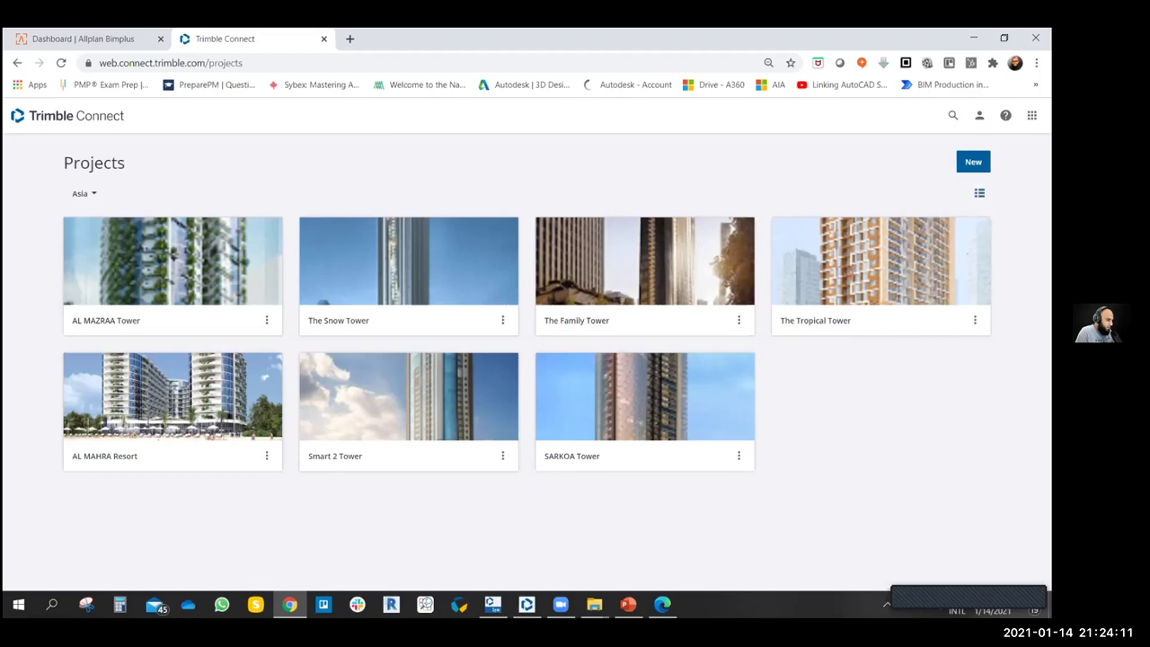
- Switch the Projects page to table view with size and visit/modified dates
{"action": "left_click", "coordinate": [979, 192]}
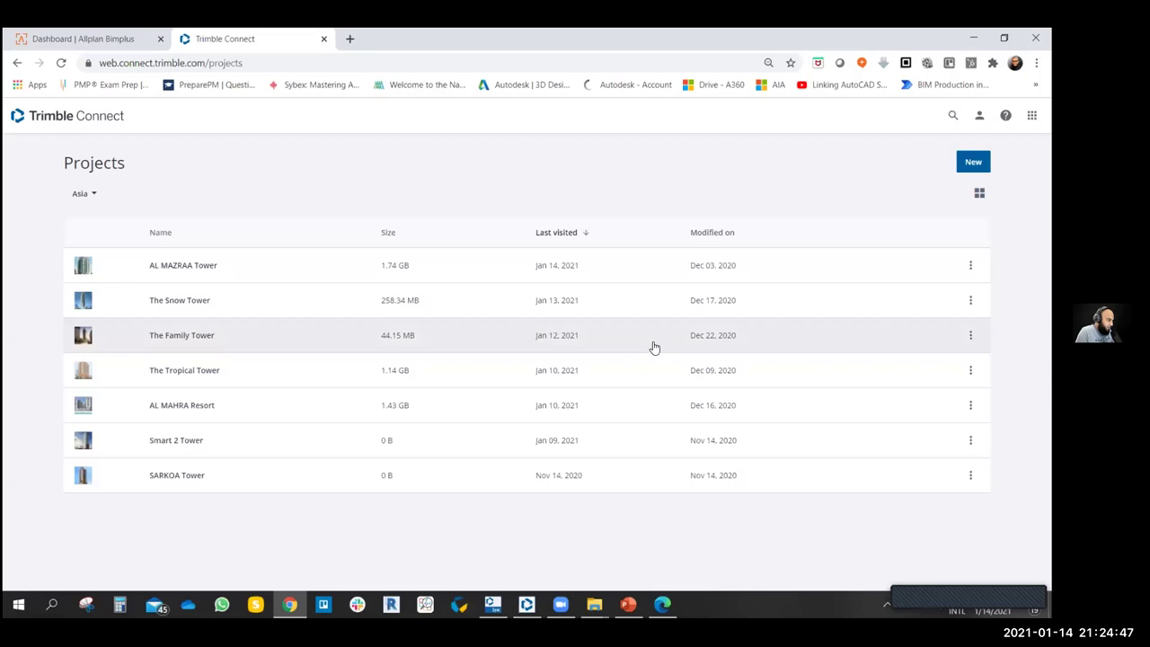
- Open AL MAZRAA Tower's row menu showing Use as template and Leave project
{"action": "left_click", "coordinate": [970, 265]}
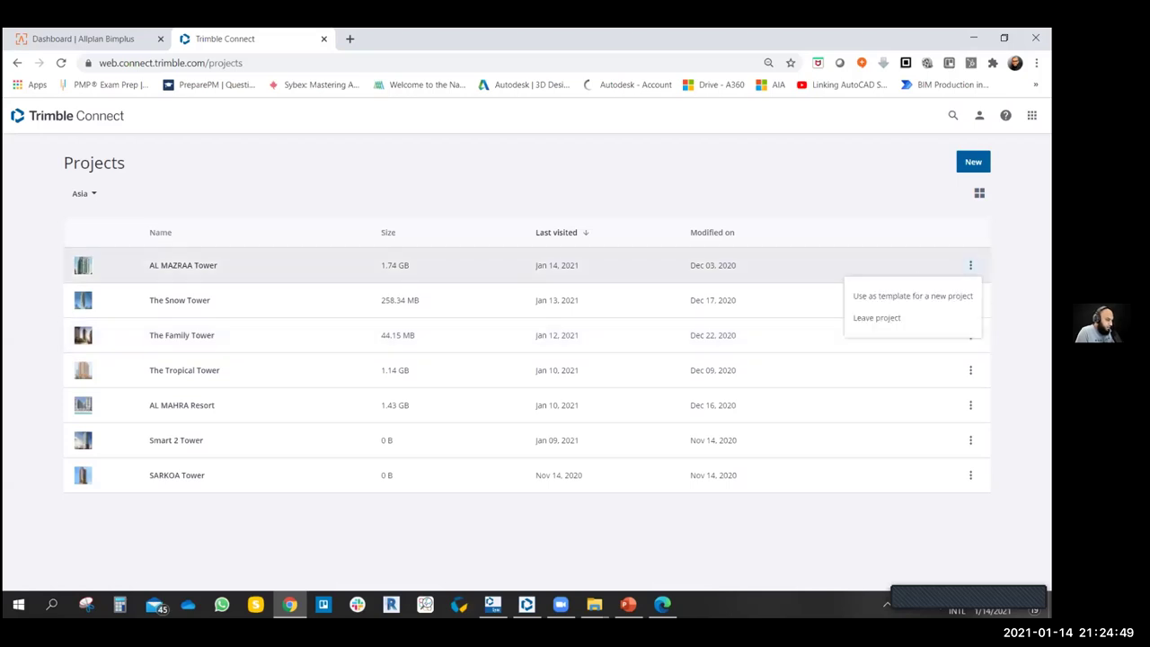
{"action": "left_click", "coordinate": [791, 193]}
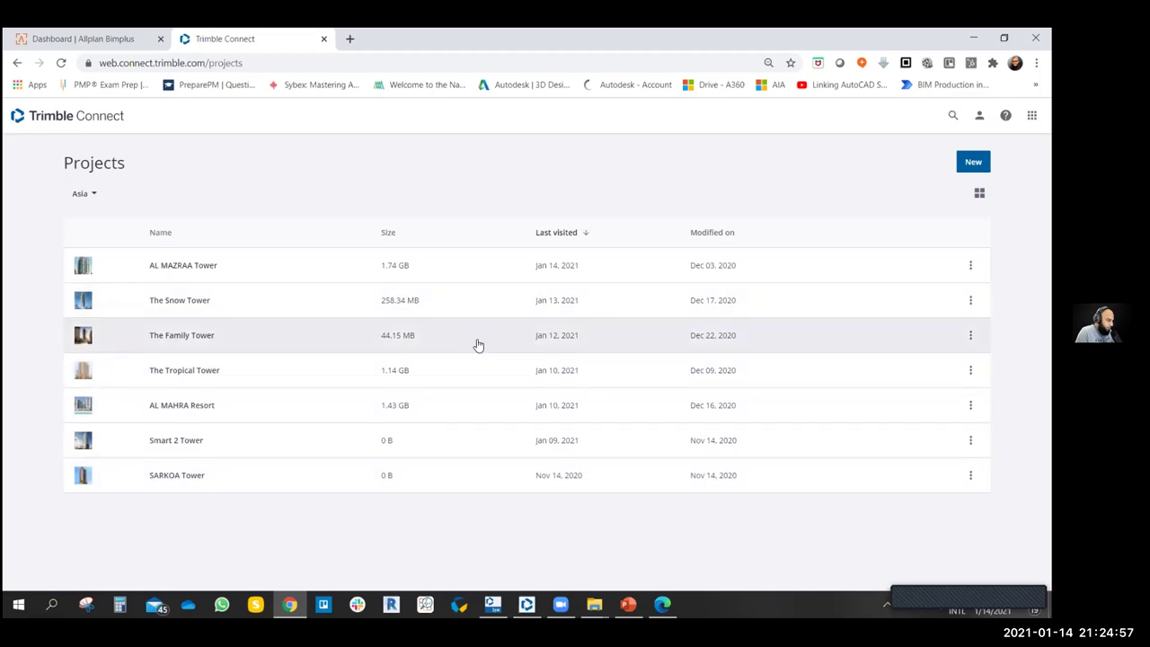
{"action": "left_click", "coordinate": [970, 265]}
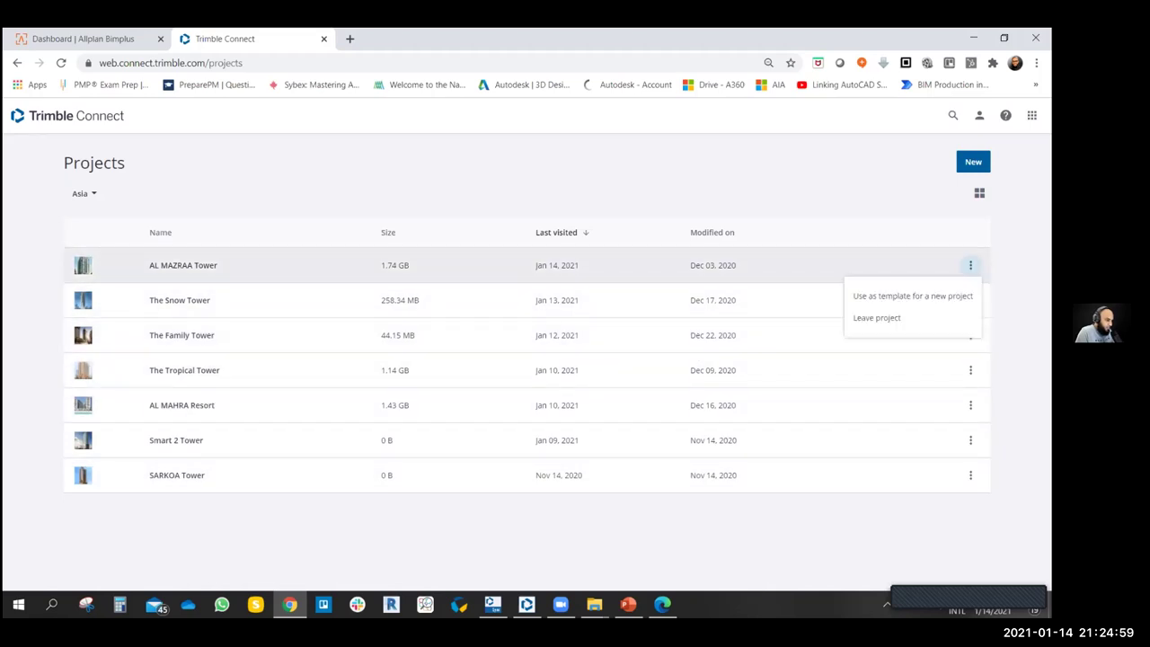
{"action": "left_click", "coordinate": [894, 211]}
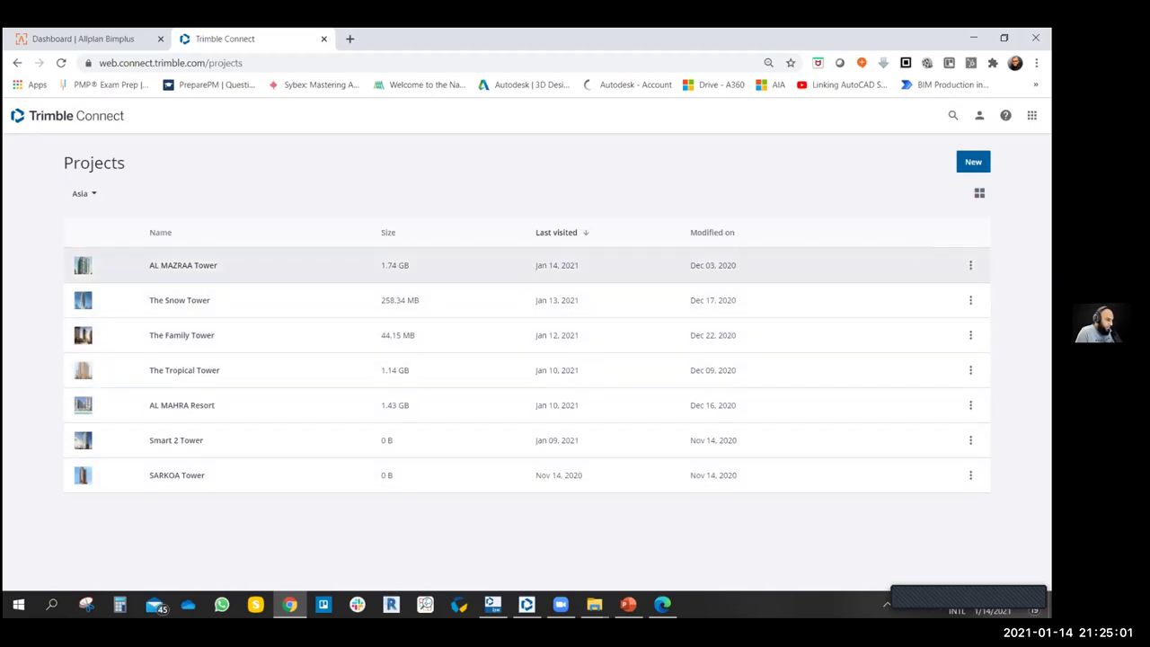
{"action": "left_click", "coordinate": [970, 265]}
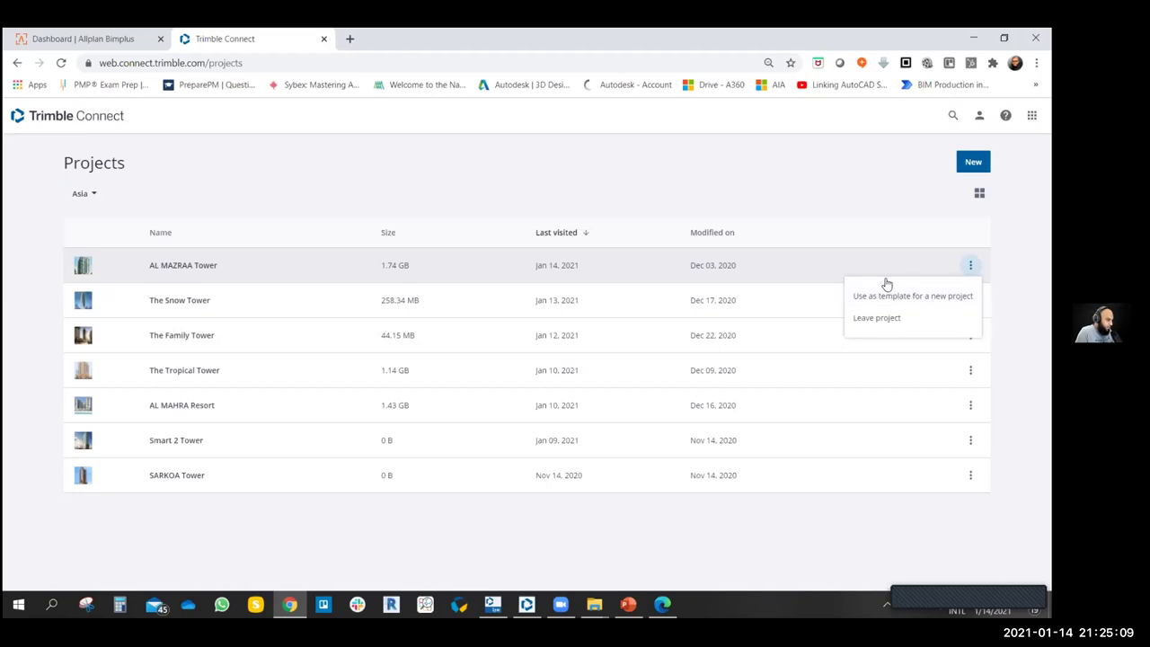
- Dismiss the AL MAZRAA Tower menu and return the projects to thumbnail cards
{"action": "left_click", "coordinate": [821, 182]}
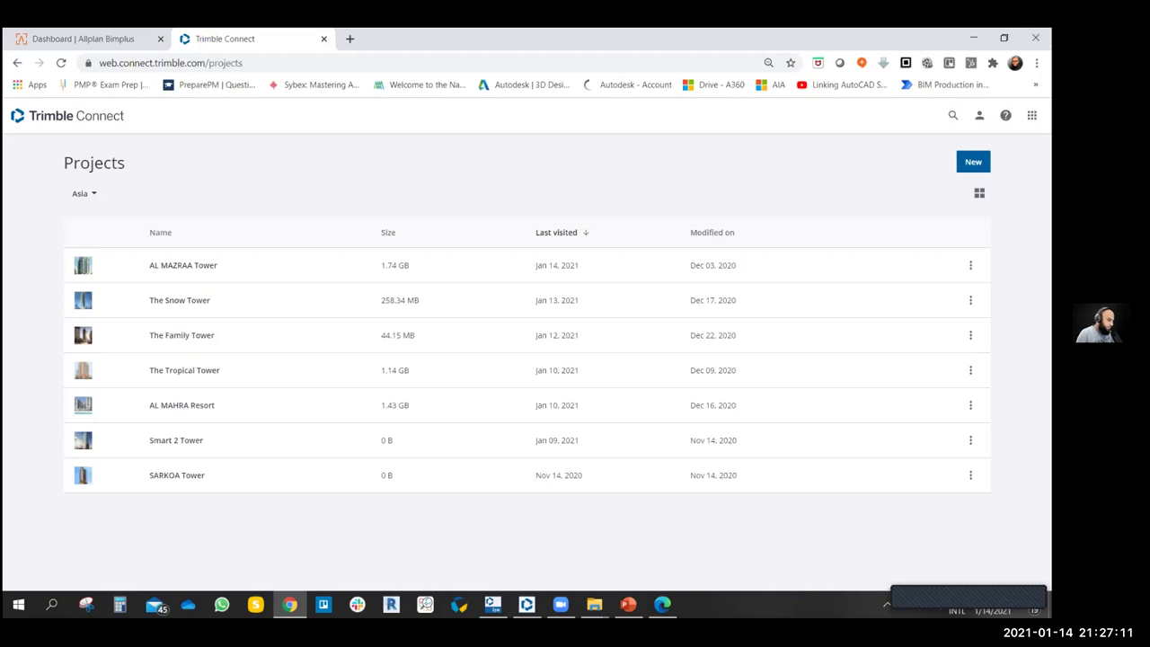
{"action": "left_click", "coordinate": [970, 265]}
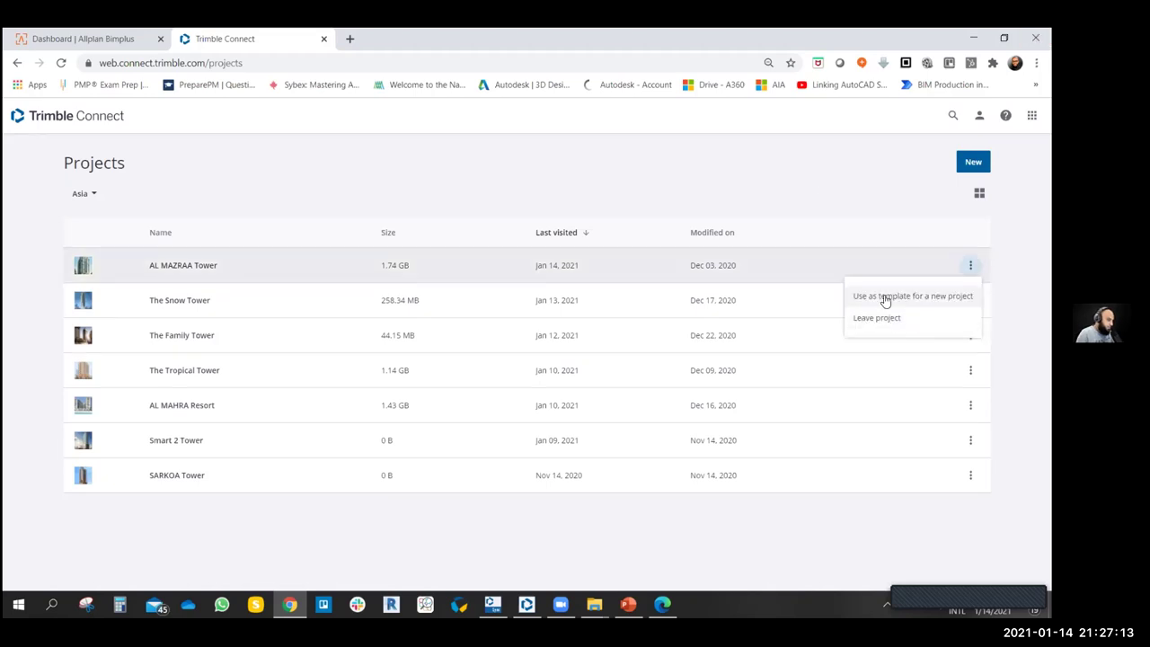
{"action": "left_click", "coordinate": [803, 198]}
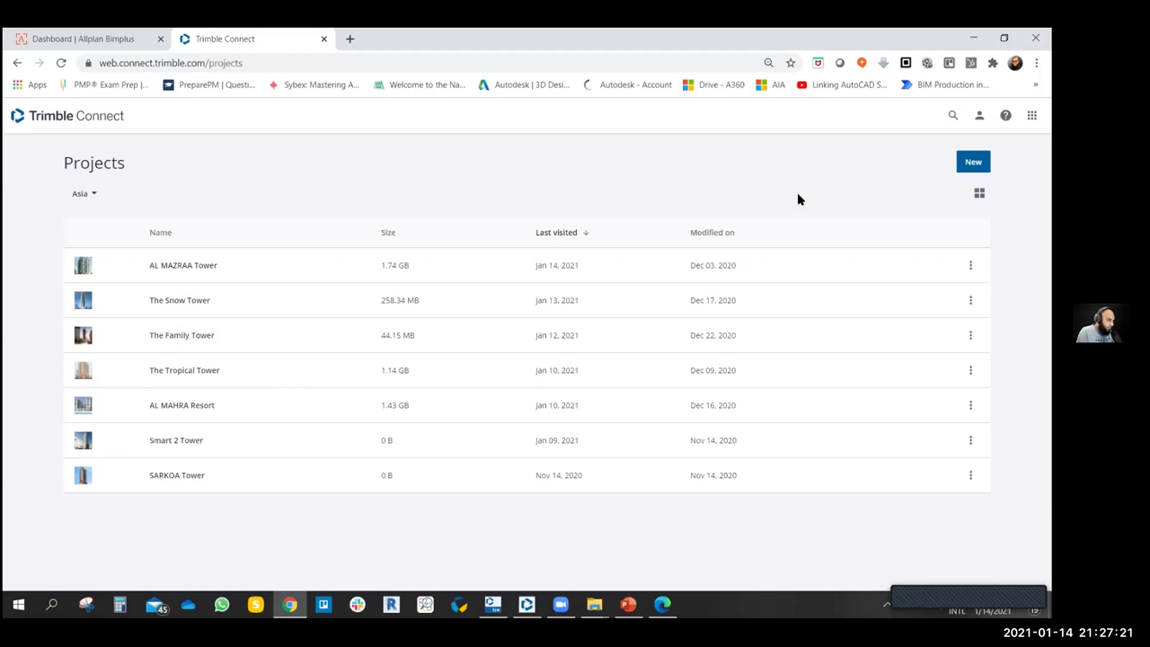
{"action": "left_click", "coordinate": [979, 192]}
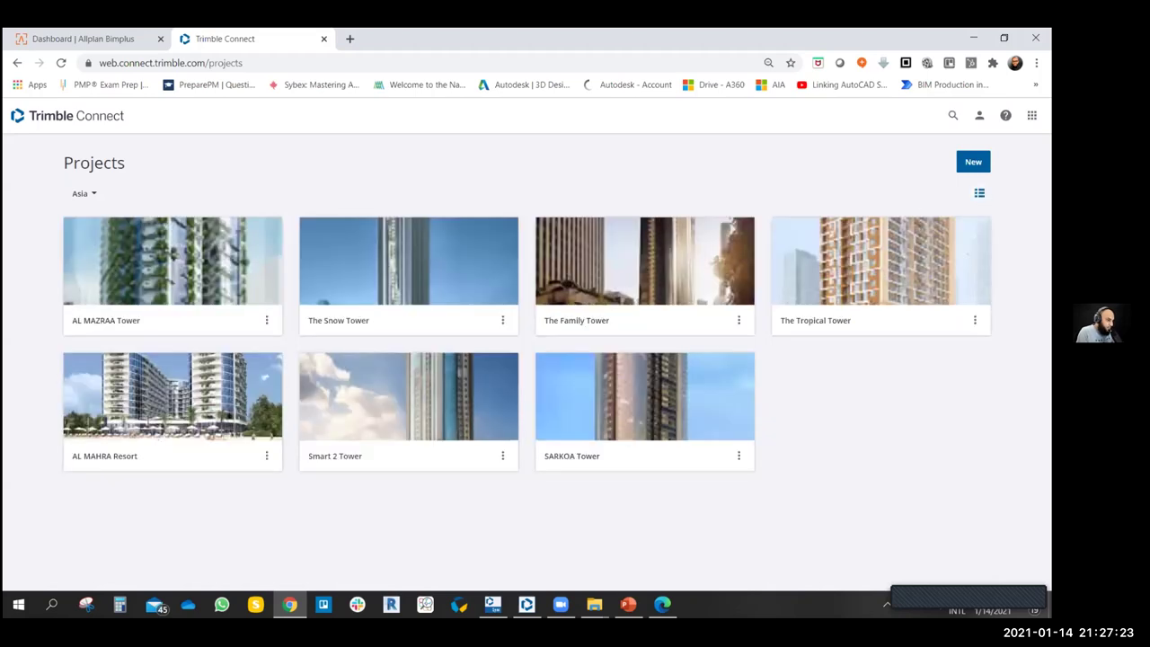
- Open a blank New Project form with Asia server and FAM Holding ownership
{"action": "left_click", "coordinate": [979, 192]}
{"action": "left_click", "coordinate": [979, 192]}
{"action": "left_click", "coordinate": [267, 320]}
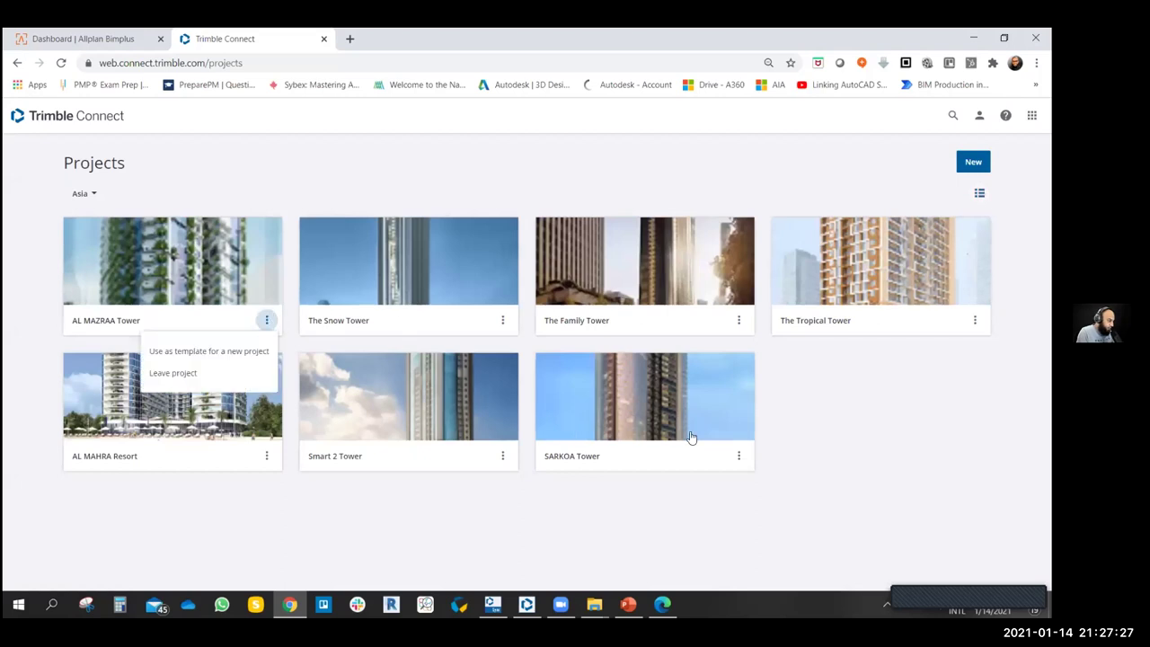
{"action": "left_click", "coordinate": [913, 401]}
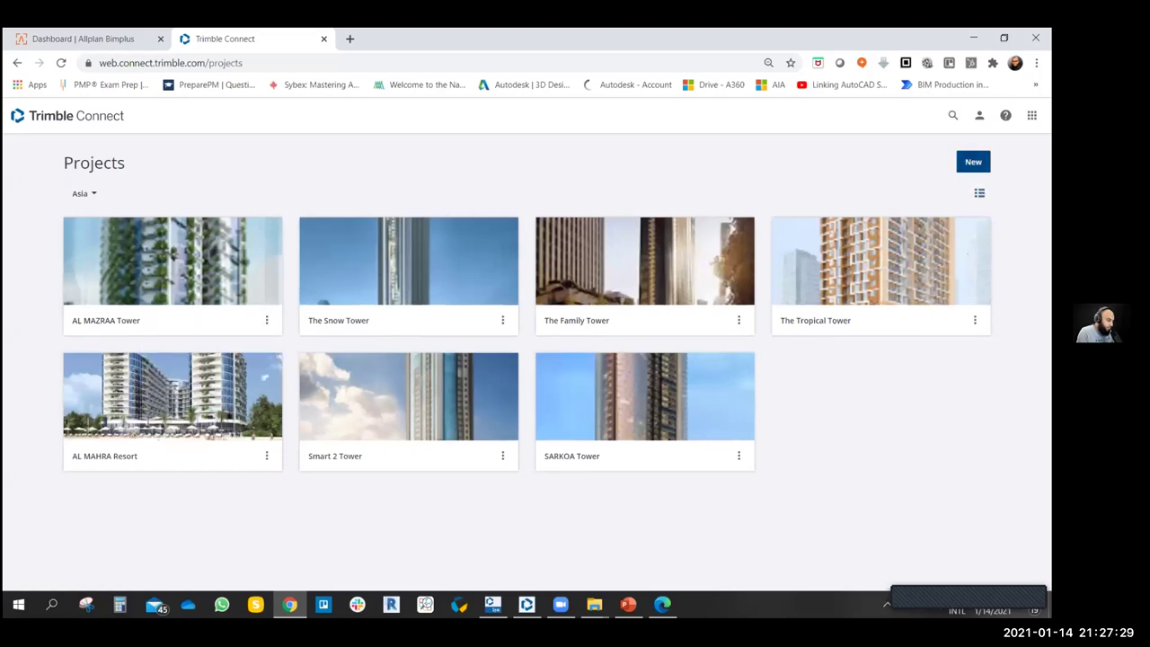
{"action": "left_click", "coordinate": [972, 161]}
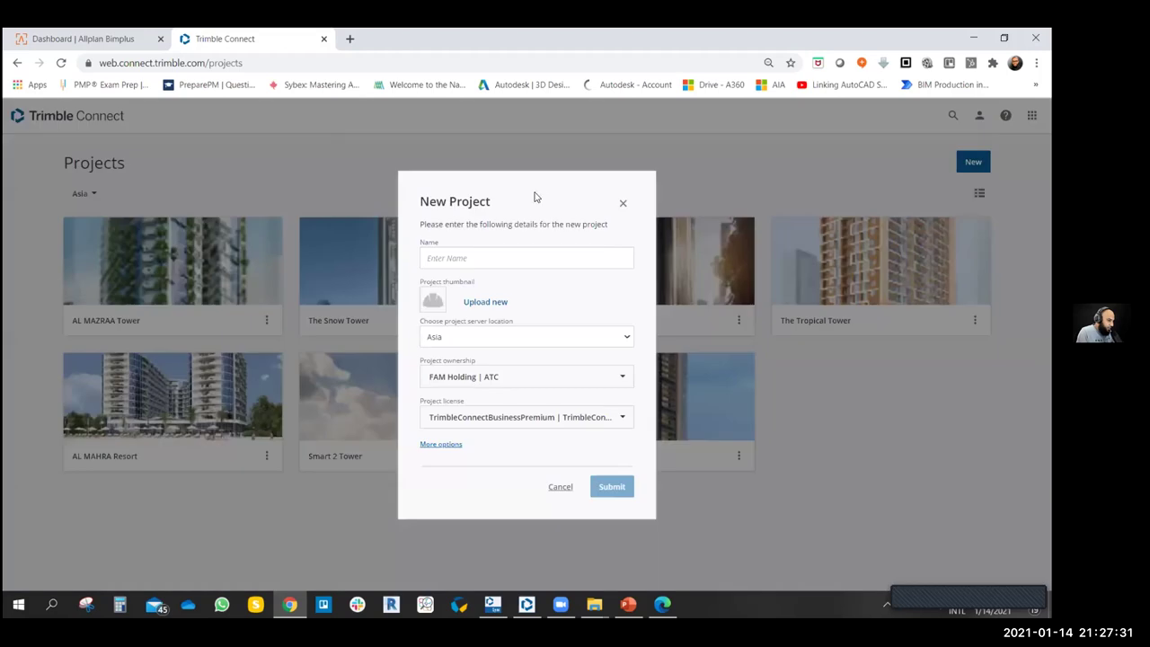
- Enter 'BIM Arabia Project' as the new project's name
{"action": "left_click_drag", "start_coordinate": [537, 197], "coordinate": [428, 142]}
{"action": "left_click", "coordinate": [567, 195]}
{"action": "left_click", "coordinate": [470, 259]}
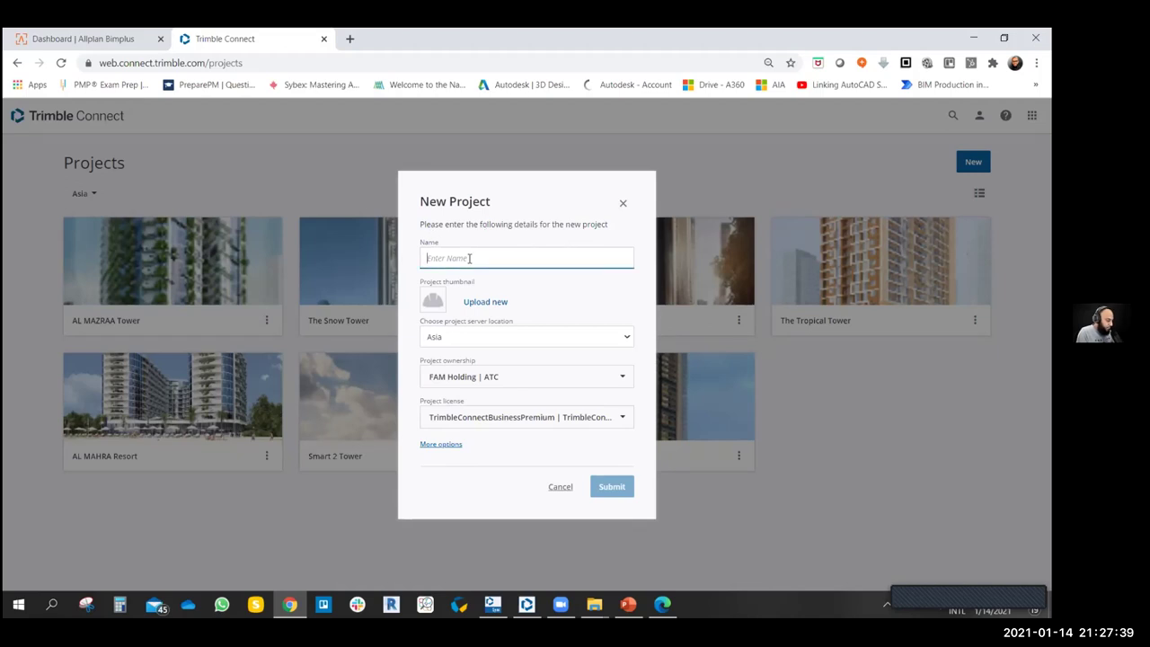
{"action": "type", "text": "BIM Arabia"}
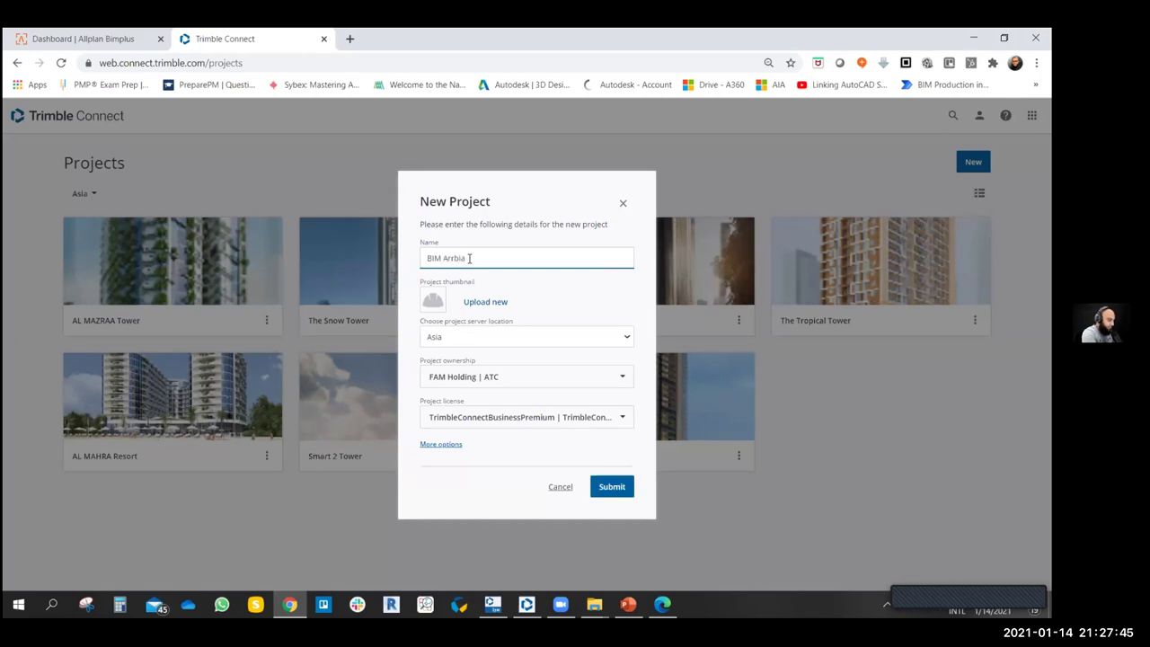
{"action": "key", "text": "BackSpace"}
{"action": "key", "text": "BackSpace"}
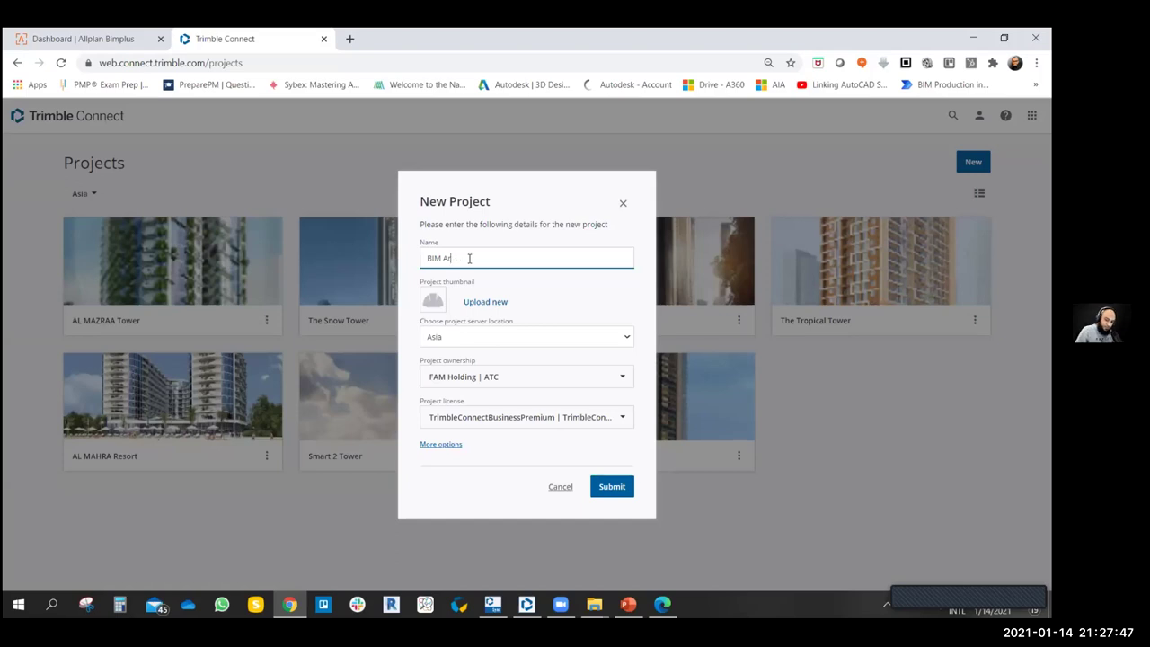
{"action": "type", "text": "a"}
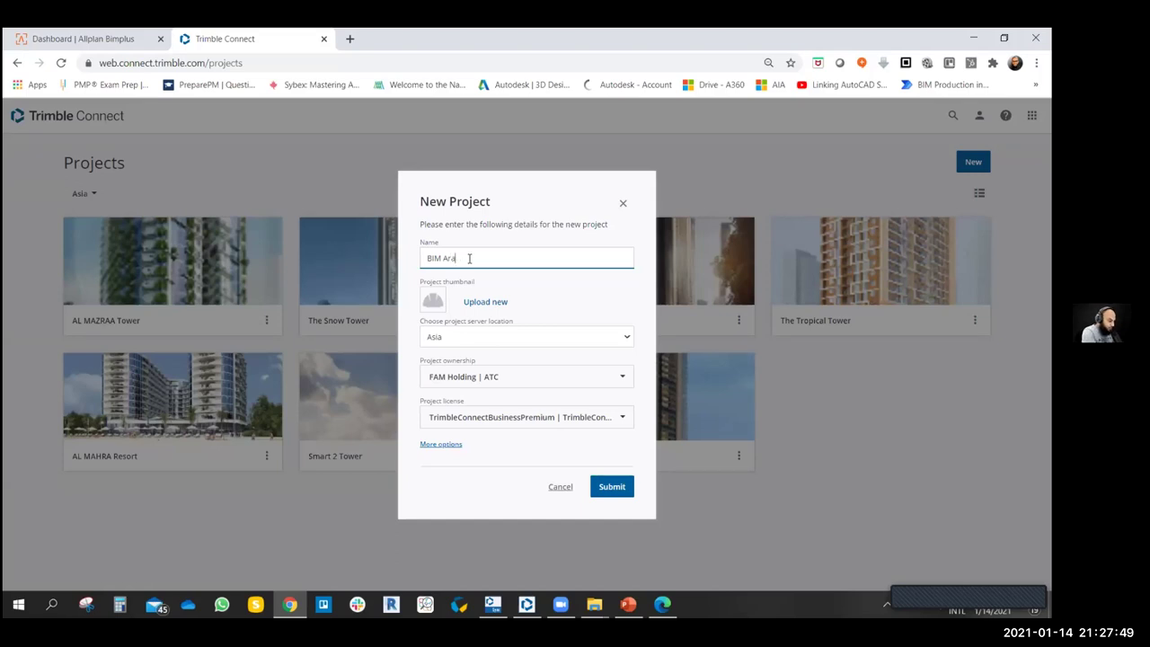
{"action": "type", "text": "bia Project"}
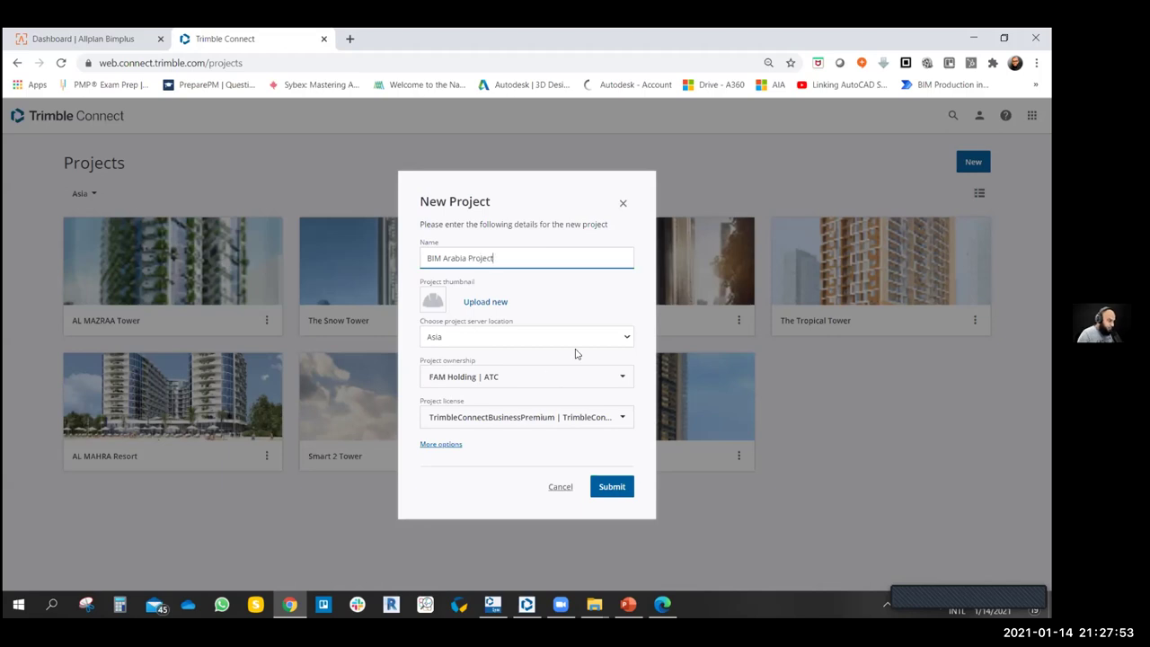
- Open the thumbnail file picker and go to the BIM Arabia folder on the Desktop
{"action": "left_click", "coordinate": [478, 303]}
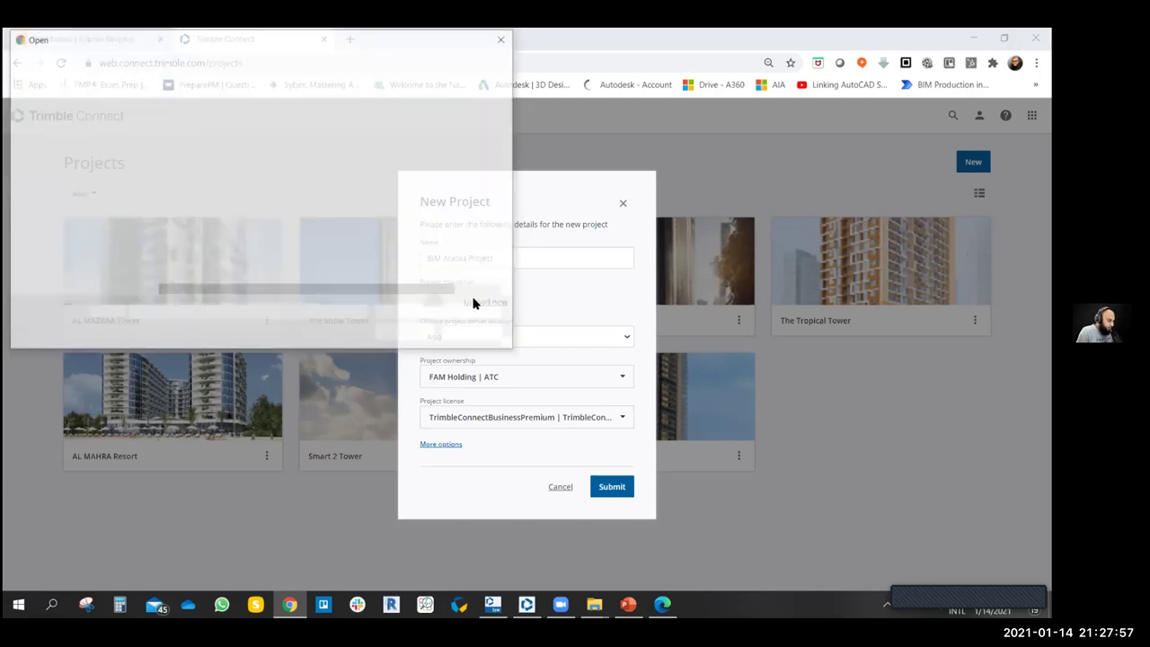
{"action": "left_click_drag", "start_coordinate": [139, 152], "coordinate": [139, 112]}
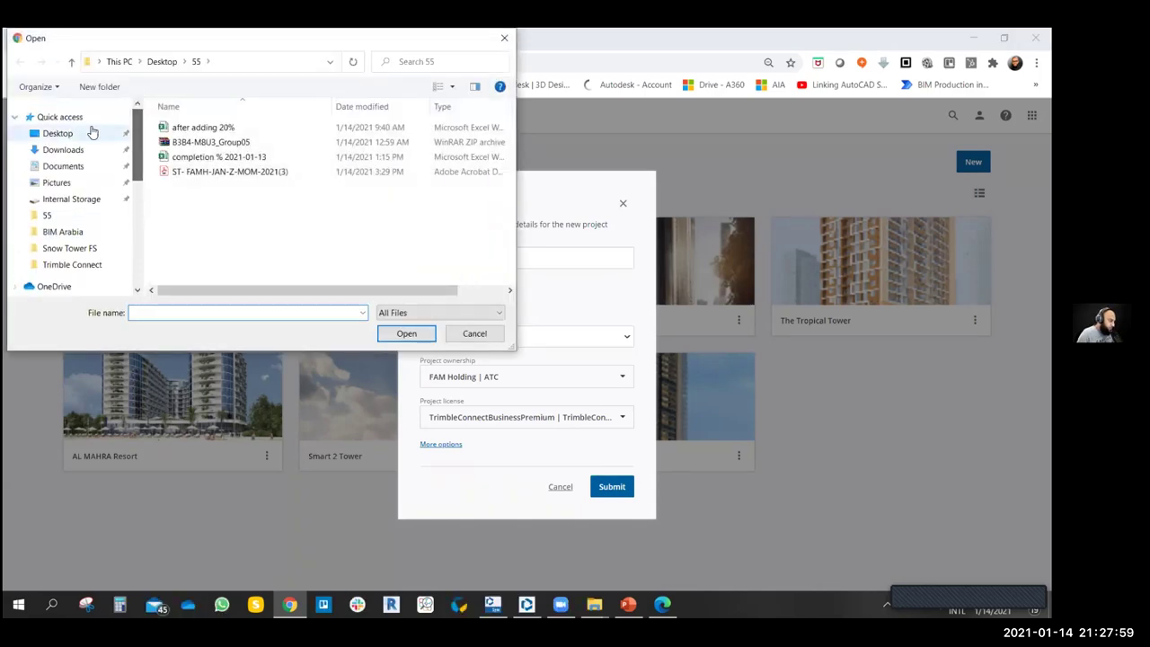
{"action": "left_click", "coordinate": [79, 133]}
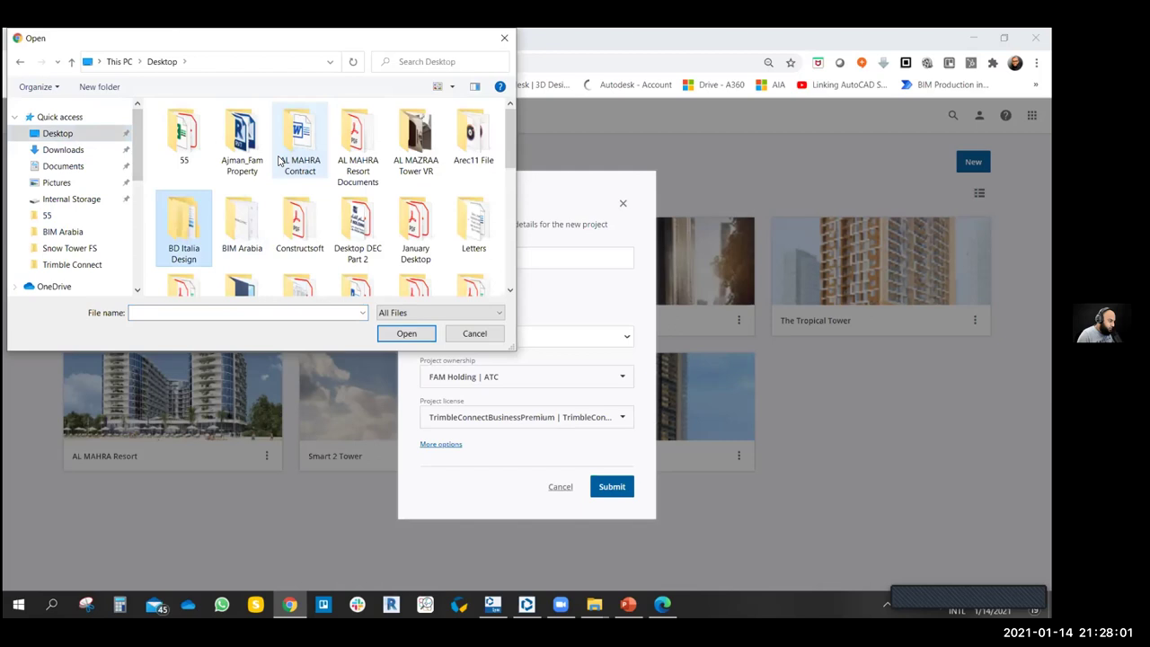
{"action": "key", "text": "Return"}
- Pick the Project-Delivery-Common-Data-Environment image as the project thumbnail
{"action": "scroll", "coordinate": [377, 224], "scroll_direction": "down", "scroll_amount": 5}
{"action": "scroll", "coordinate": [377, 225], "scroll_direction": "down", "scroll_amount": 4}
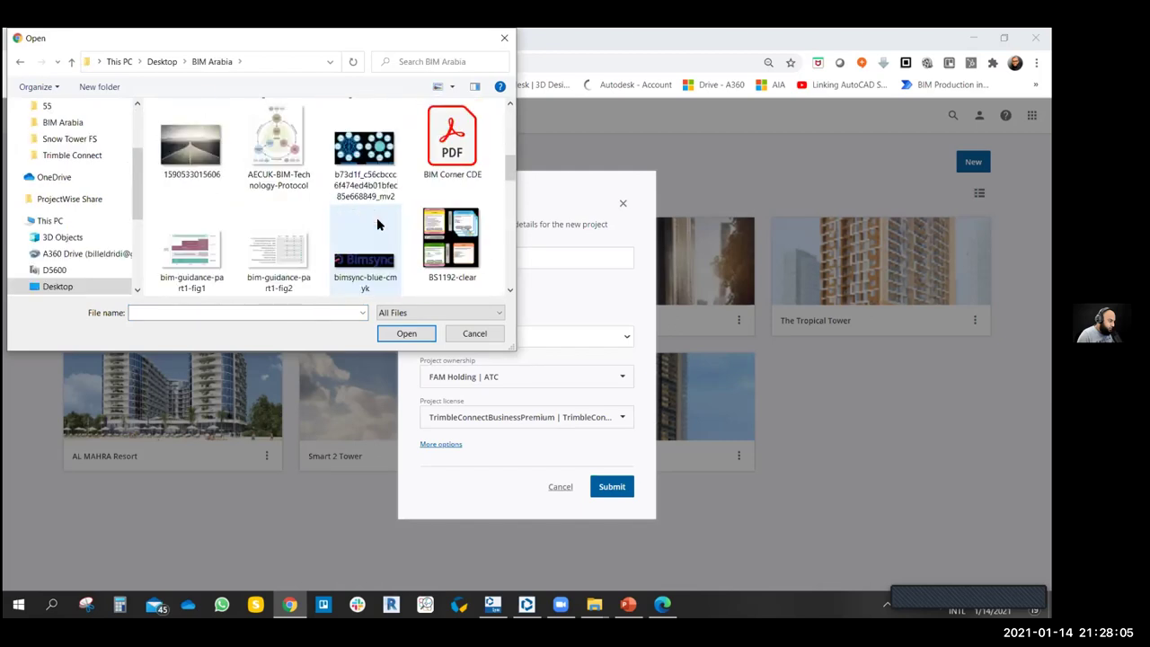
{"action": "scroll", "coordinate": [378, 224], "scroll_direction": "down", "scroll_amount": 6}
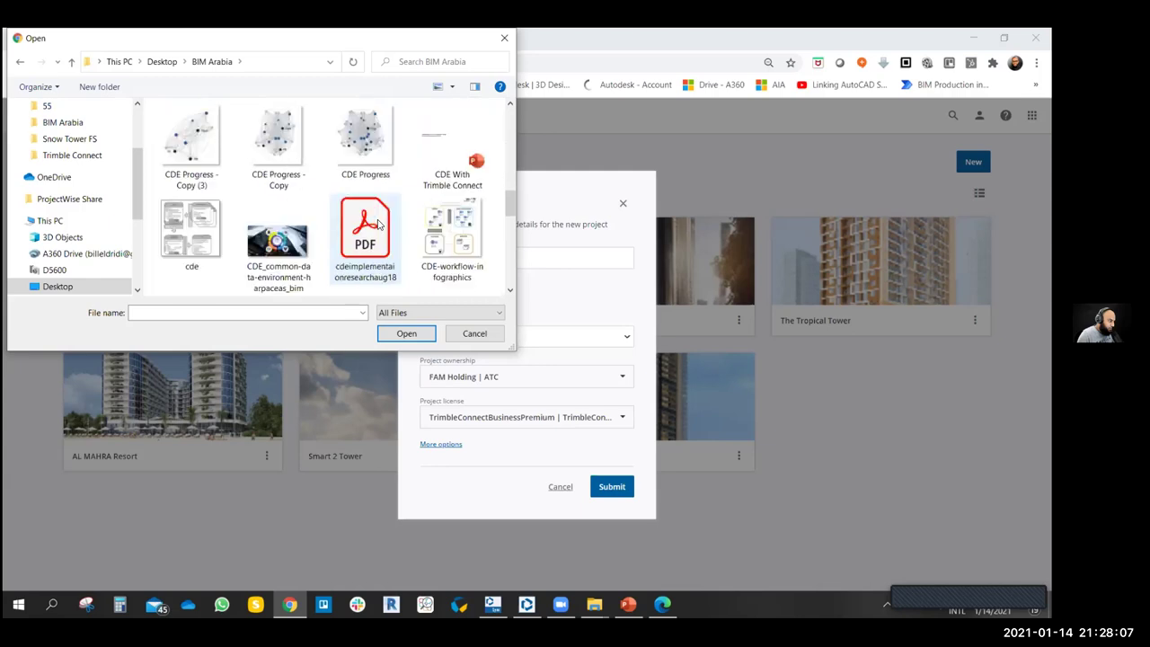
{"action": "scroll", "coordinate": [377, 225], "scroll_direction": "down", "scroll_amount": 5}
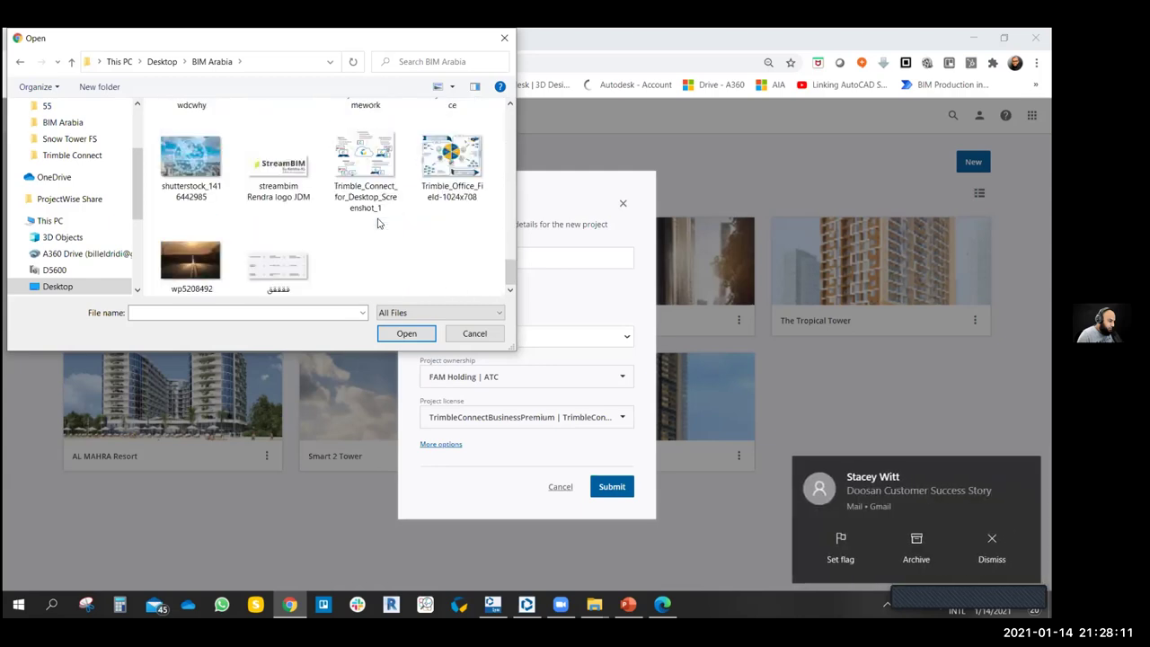
{"action": "scroll", "coordinate": [377, 223], "scroll_direction": "up", "scroll_amount": 1}
{"action": "scroll", "coordinate": [136, 128], "scroll_direction": "up", "scroll_amount": 2}
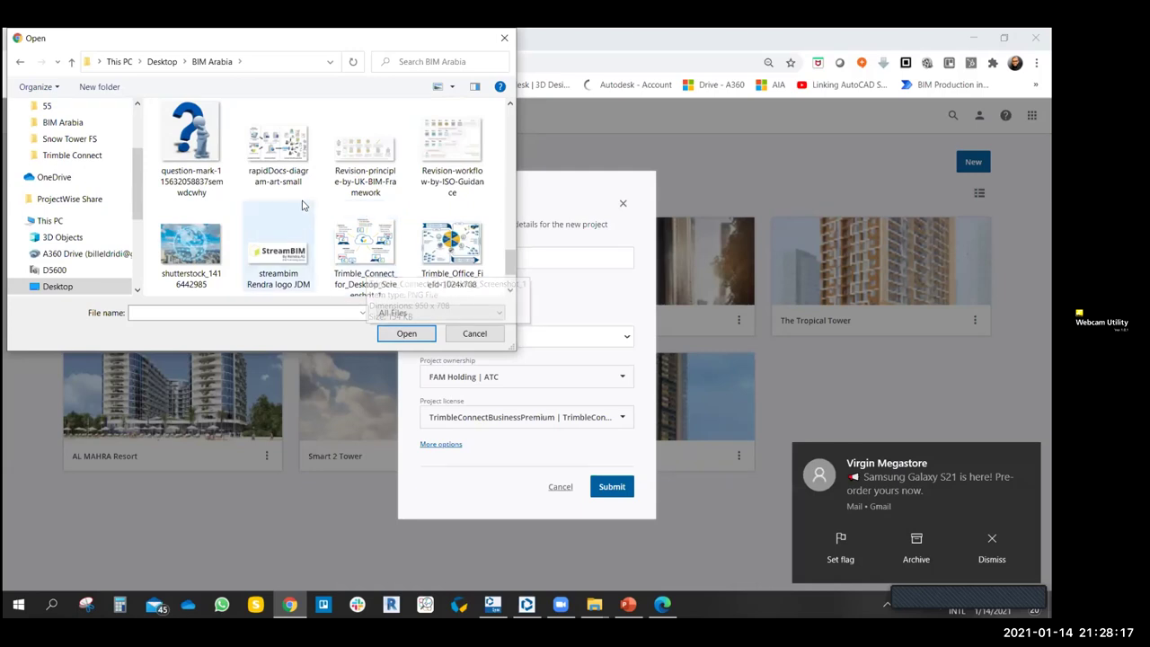
{"action": "scroll", "coordinate": [303, 205], "scroll_direction": "up", "scroll_amount": 1}
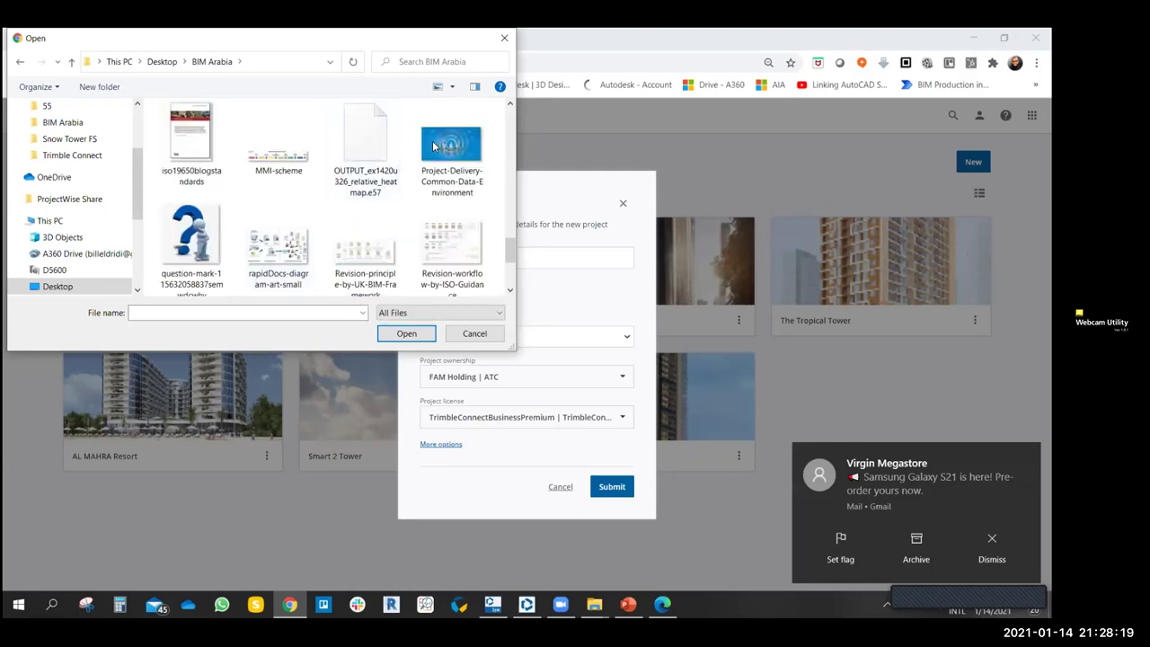
{"action": "scroll", "coordinate": [283, 195], "scroll_direction": "up", "scroll_amount": 2}
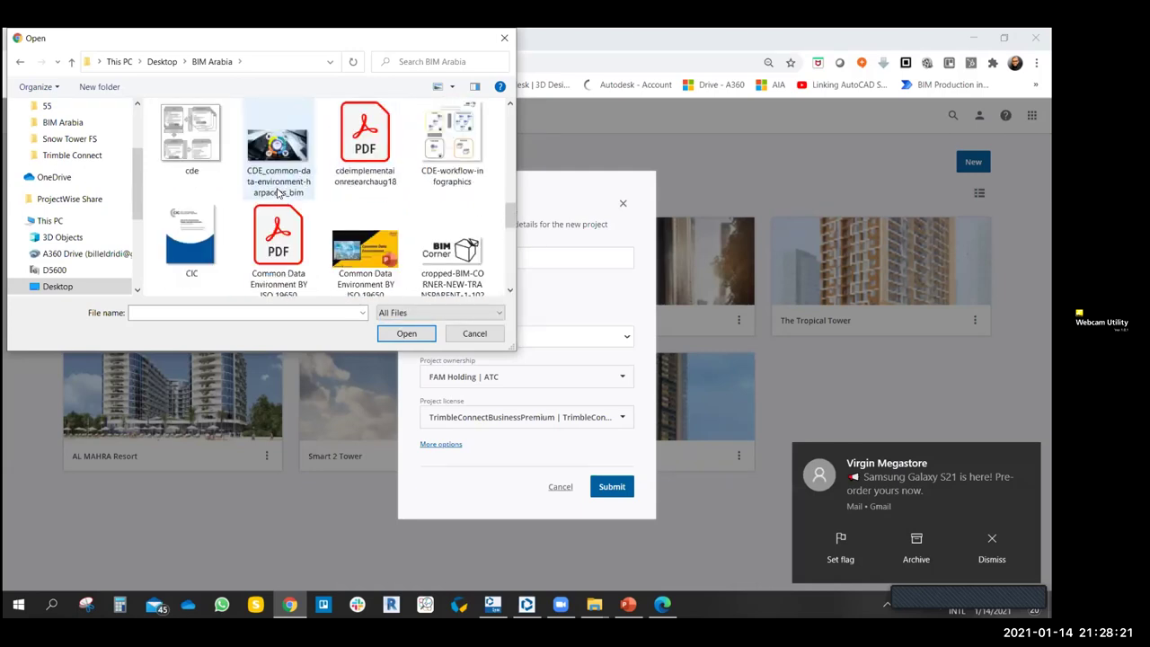
{"action": "scroll", "coordinate": [279, 193], "scroll_direction": "down", "scroll_amount": 5}
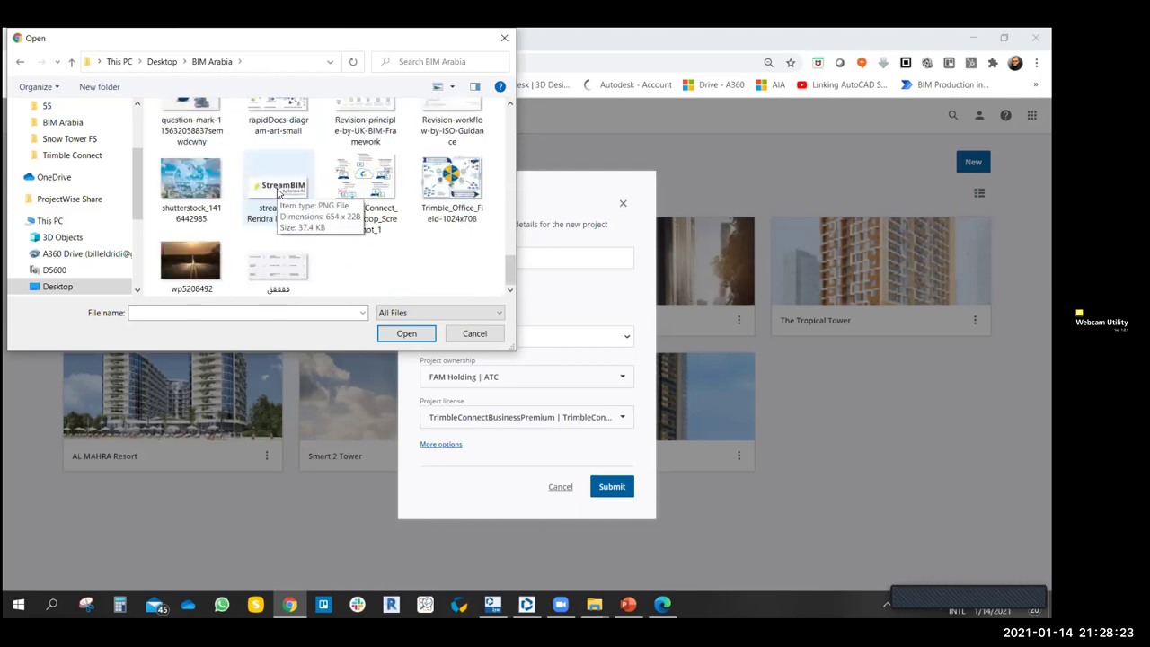
{"action": "scroll", "coordinate": [274, 202], "scroll_direction": "up", "scroll_amount": 2}
{"action": "double_click", "coordinate": [451, 148]}
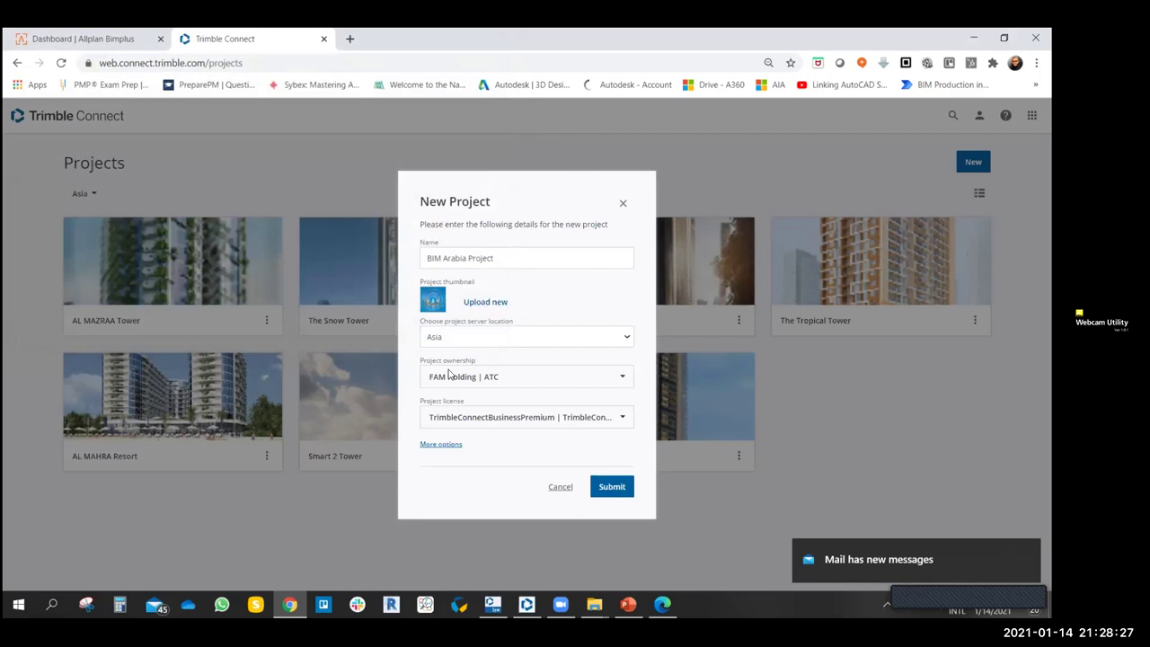
{"action": "left_click", "coordinate": [459, 343]}
{"action": "left_click", "coordinate": [485, 344]}
{"action": "left_click", "coordinate": [565, 342]}
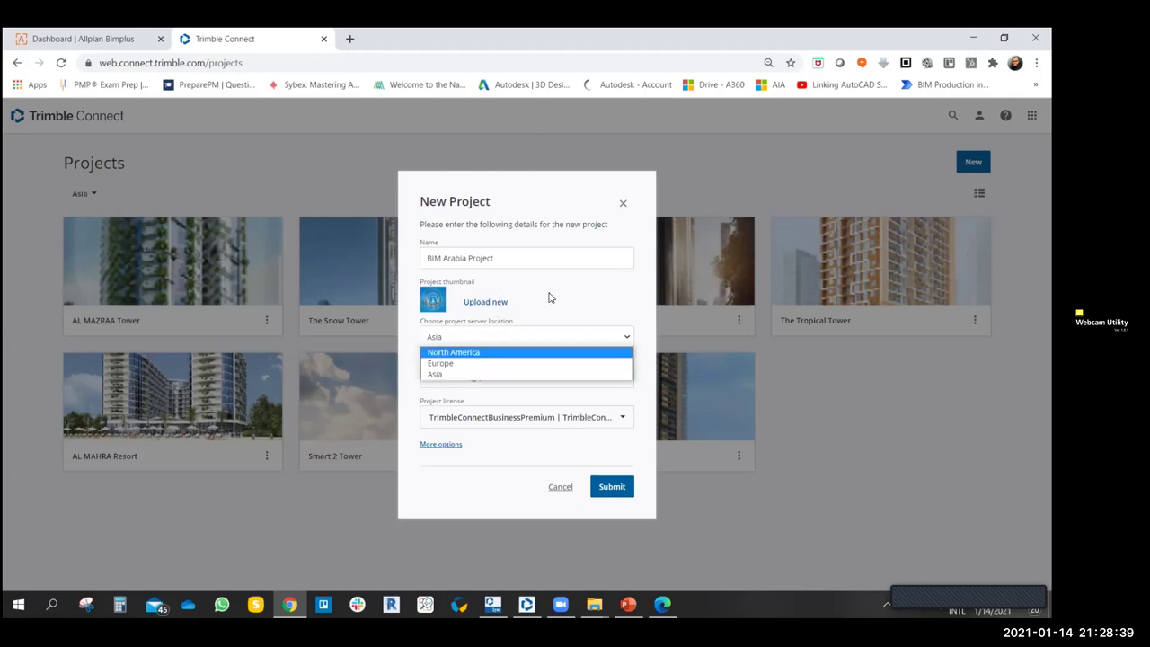
{"action": "left_click", "coordinate": [437, 373]}
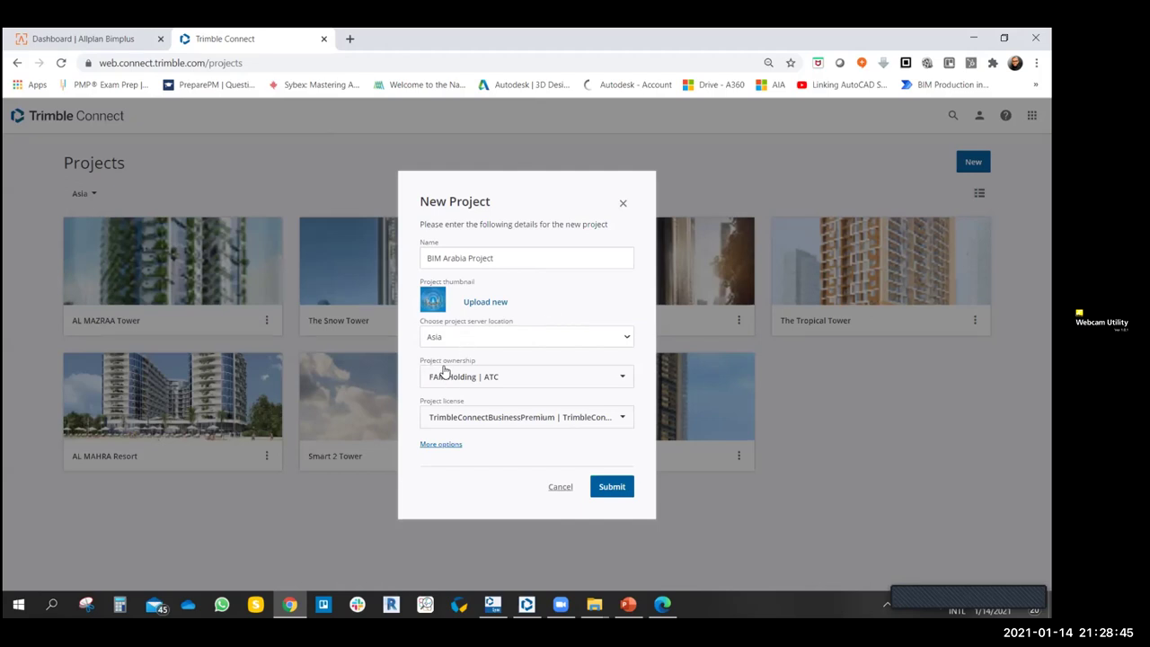
{"action": "left_click", "coordinate": [593, 377]}
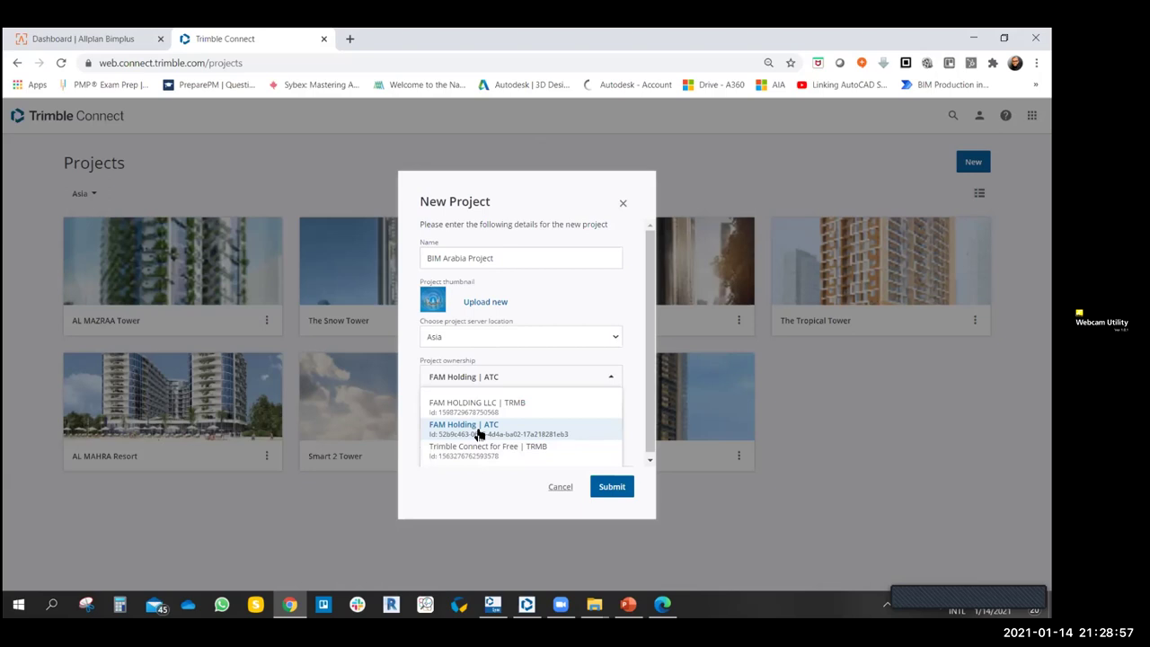
{"action": "left_click", "coordinate": [478, 434]}
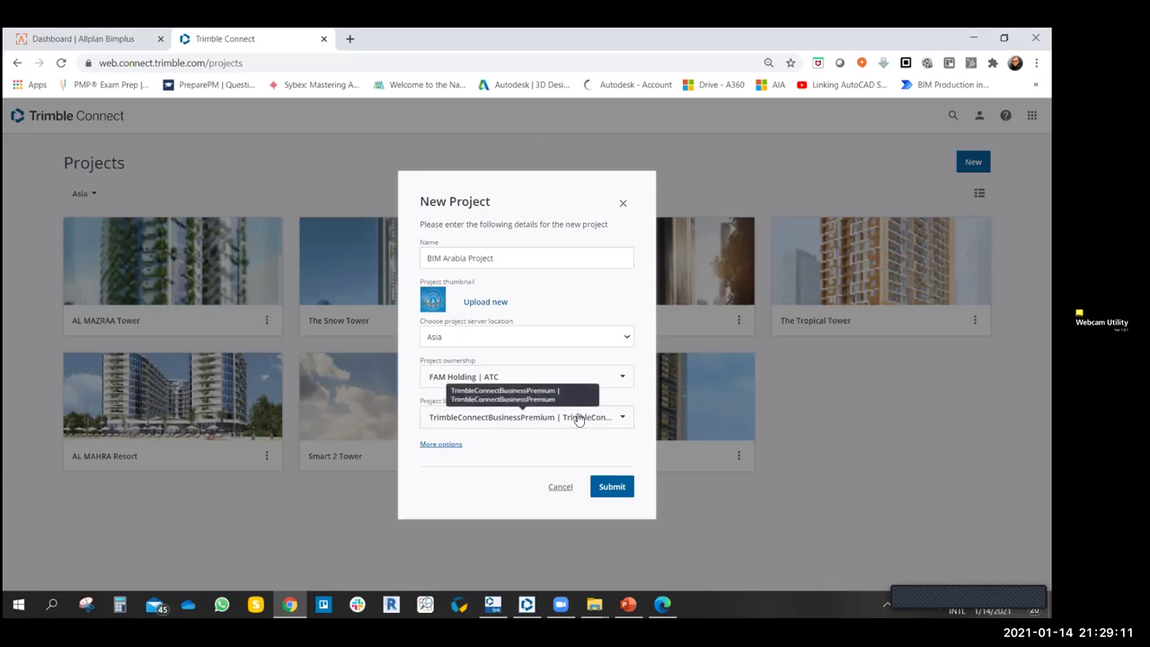
{"action": "left_click", "coordinate": [525, 416]}
{"action": "scroll", "coordinate": [539, 457], "scroll_direction": "down", "scroll_amount": 1}
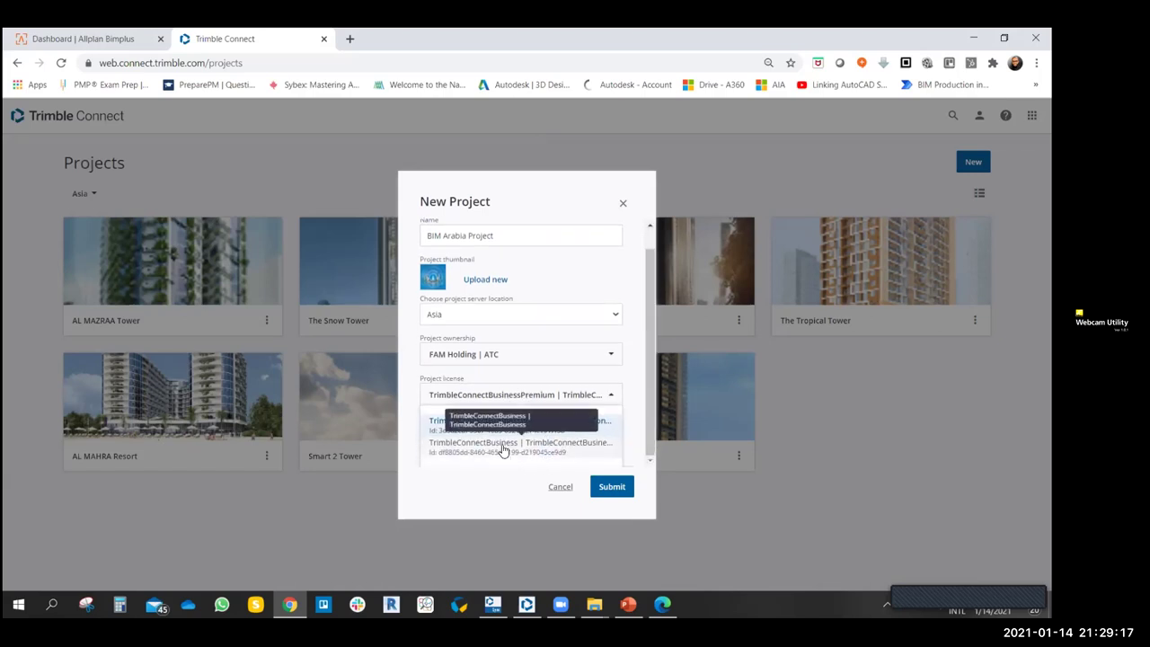
{"action": "scroll", "coordinate": [581, 442], "scroll_direction": "up", "scroll_amount": 1}
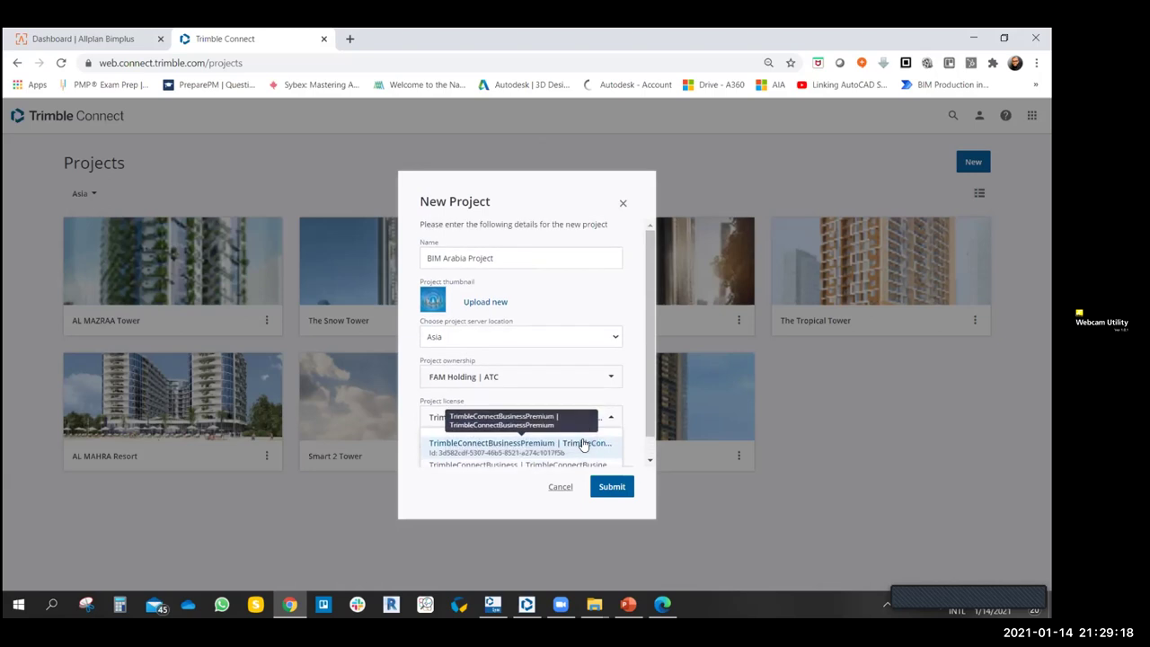
{"action": "left_click", "coordinate": [508, 452]}
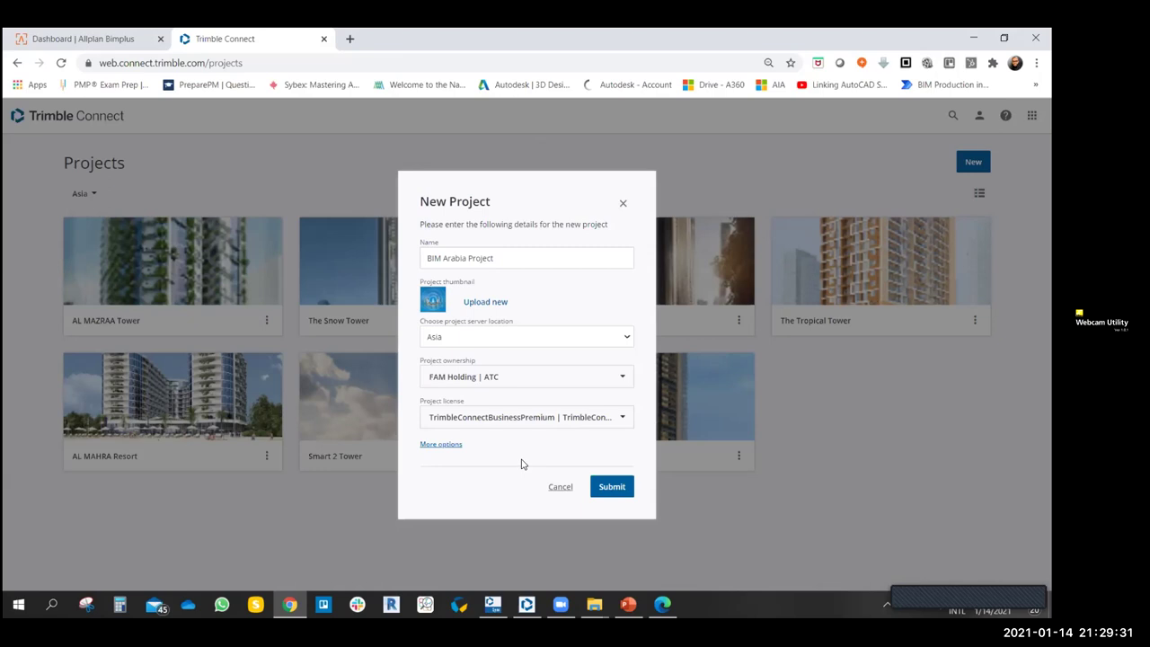
- Enter the description 'Villa G+1 Service Block+Garage.' under More options
{"action": "left_click", "coordinate": [440, 444]}
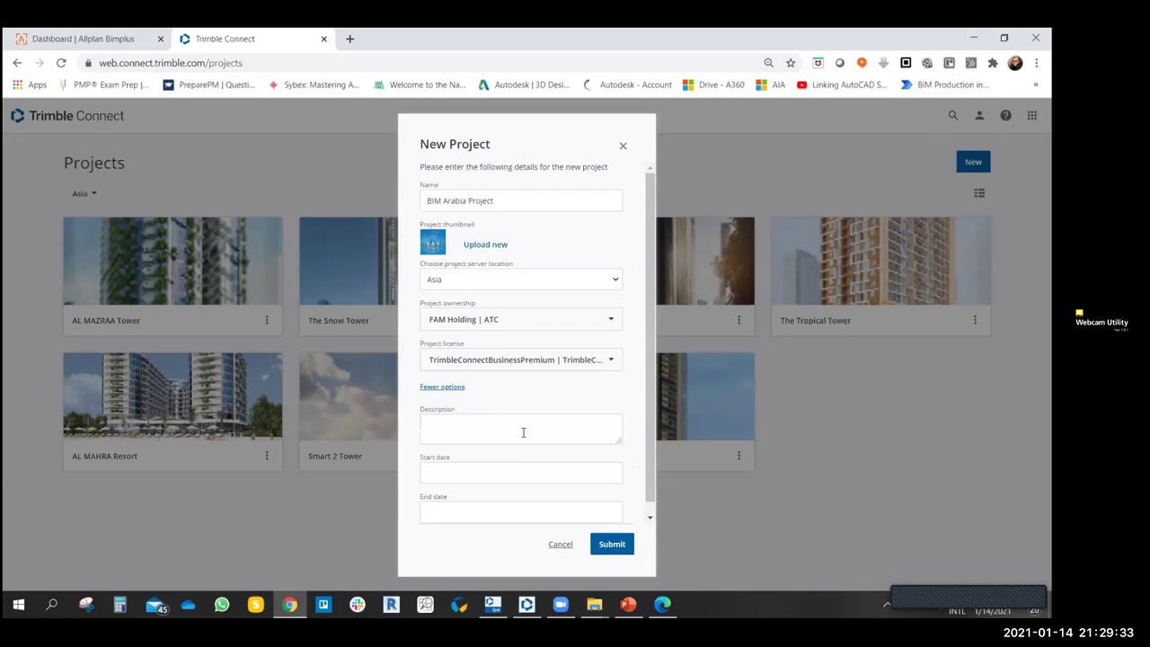
{"action": "left_click", "coordinate": [457, 425]}
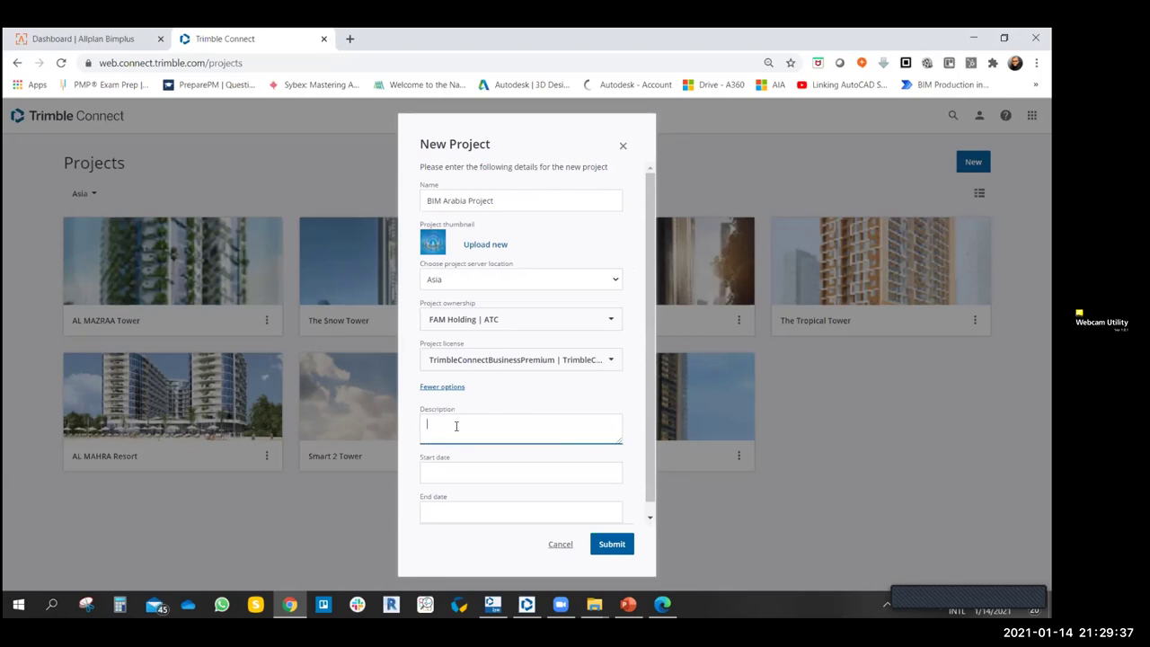
{"action": "type", "text": "Villa G+"}
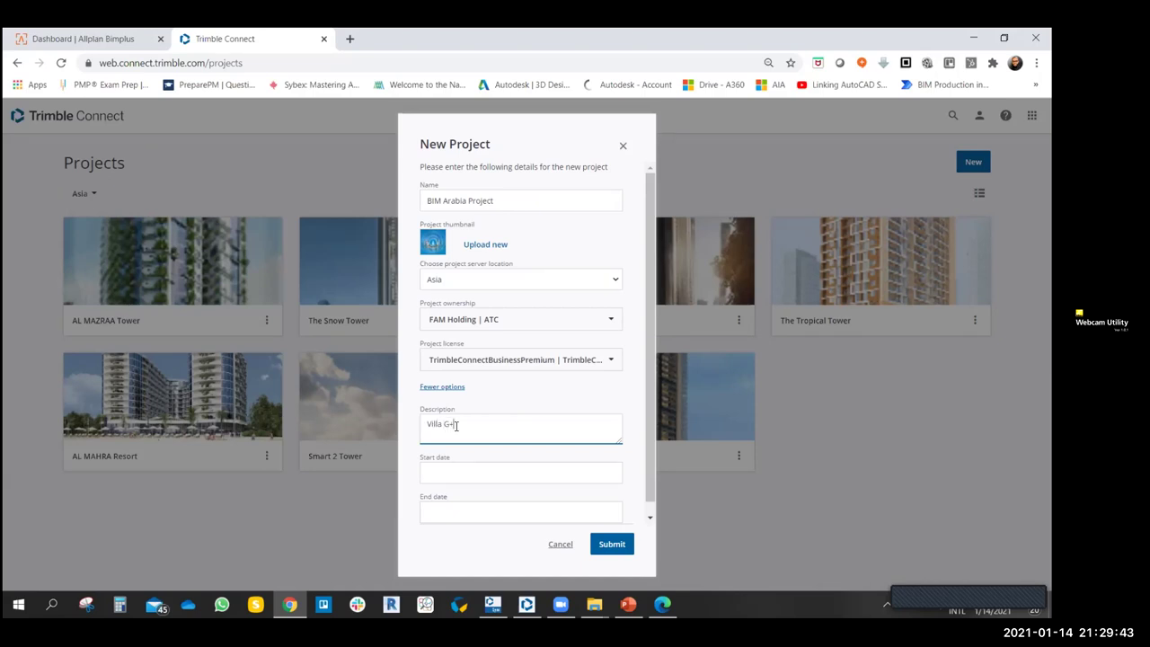
{"action": "type", "text": "1 Service bLOC"}
{"action": "key", "text": "BackSpace"}
{"action": "type", "text": "Block"}
{"action": "type", "text": "+Graga"}
{"action": "key", "text": "BackSpace"}
{"action": "key", "text": "BackSpace"}
{"action": "type", "text": "arage."}
- Set the project start date to 01/14/2021, leaving the end date empty
{"action": "scroll", "coordinate": [505, 458], "scroll_direction": "down", "scroll_amount": 1}
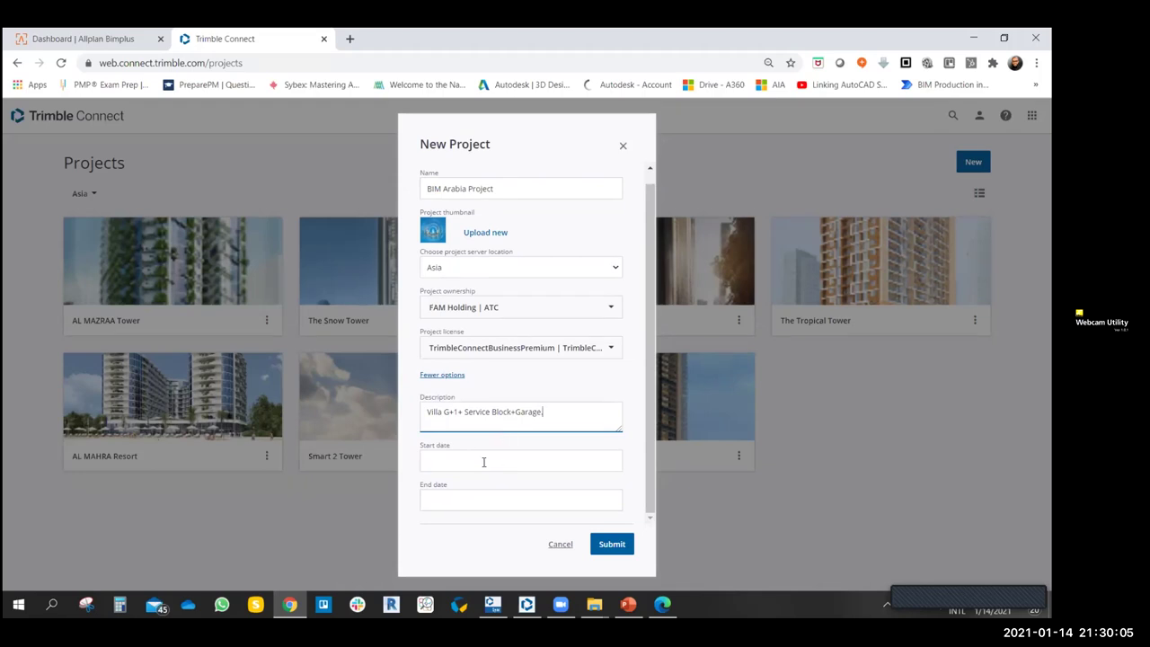
{"action": "left_click", "coordinate": [470, 461]}
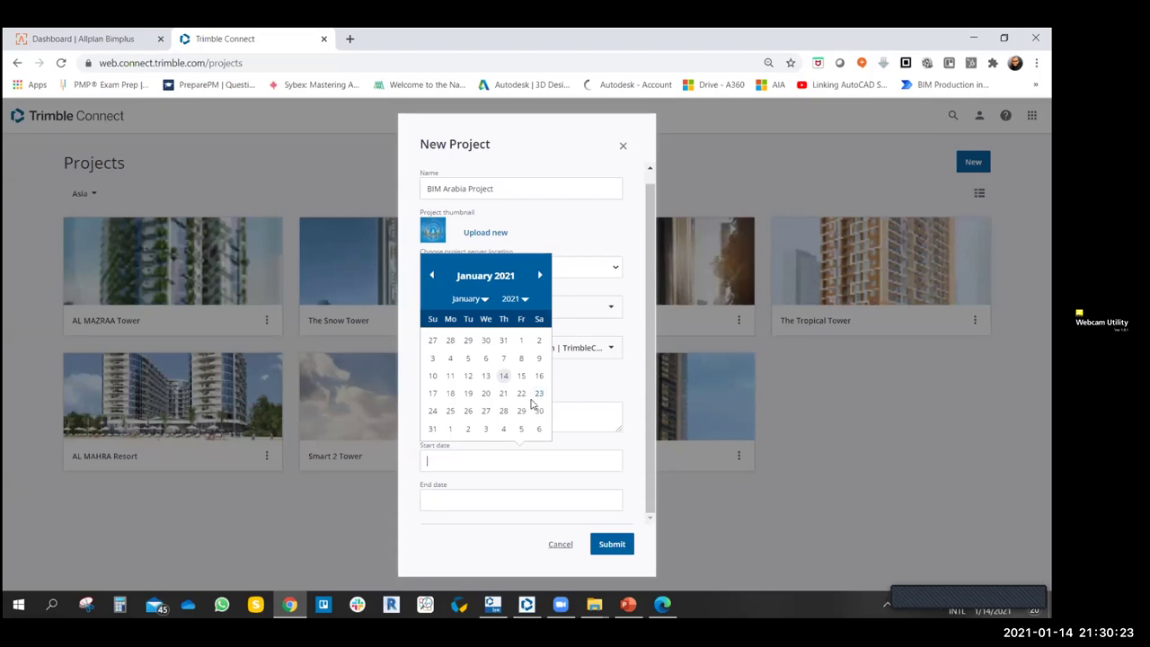
{"action": "left_click", "coordinate": [503, 375]}
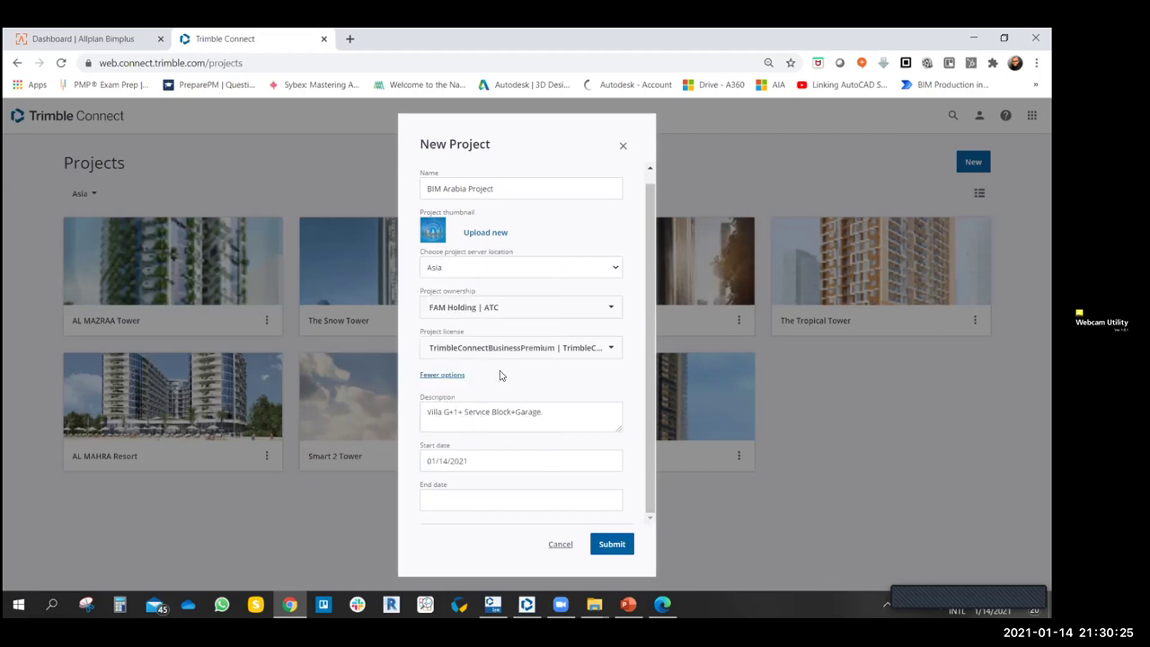
{"action": "left_click", "coordinate": [449, 502]}
{"action": "left_click", "coordinate": [574, 429]}
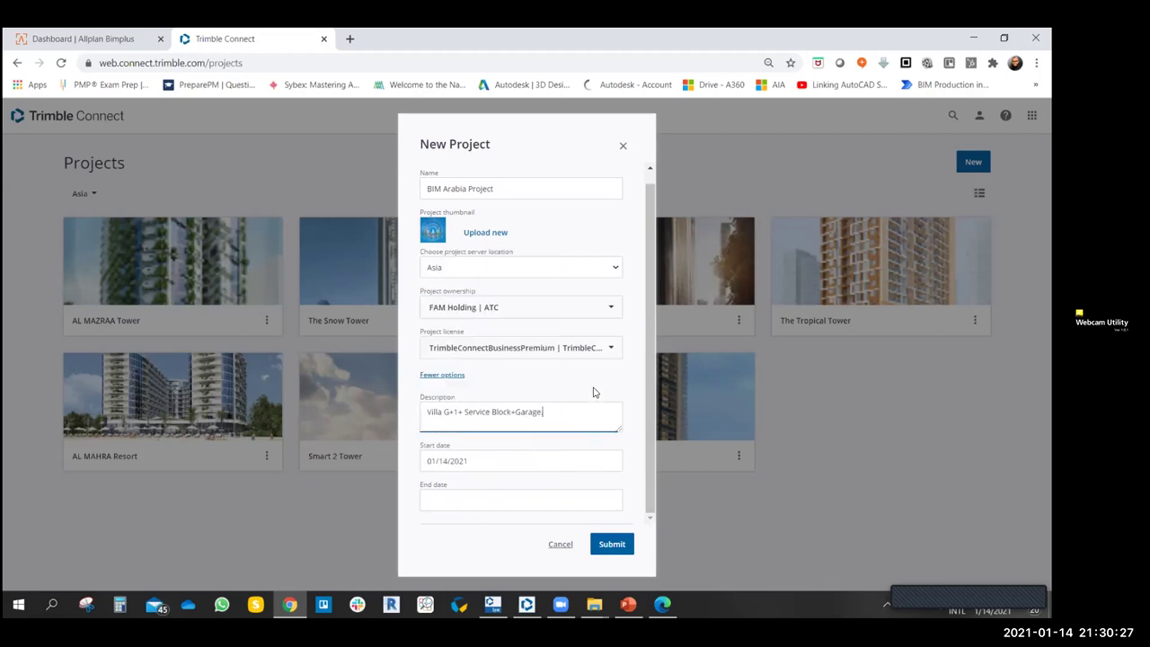
{"action": "left_click_drag", "start_coordinate": [648, 374], "coordinate": [661, 192]}
{"action": "scroll", "coordinate": [539, 378], "scroll_direction": "down", "scroll_amount": 1}
- Submit the form to create BIM Arabia Project and load its empty Explorer
{"action": "left_click", "coordinate": [611, 543]}
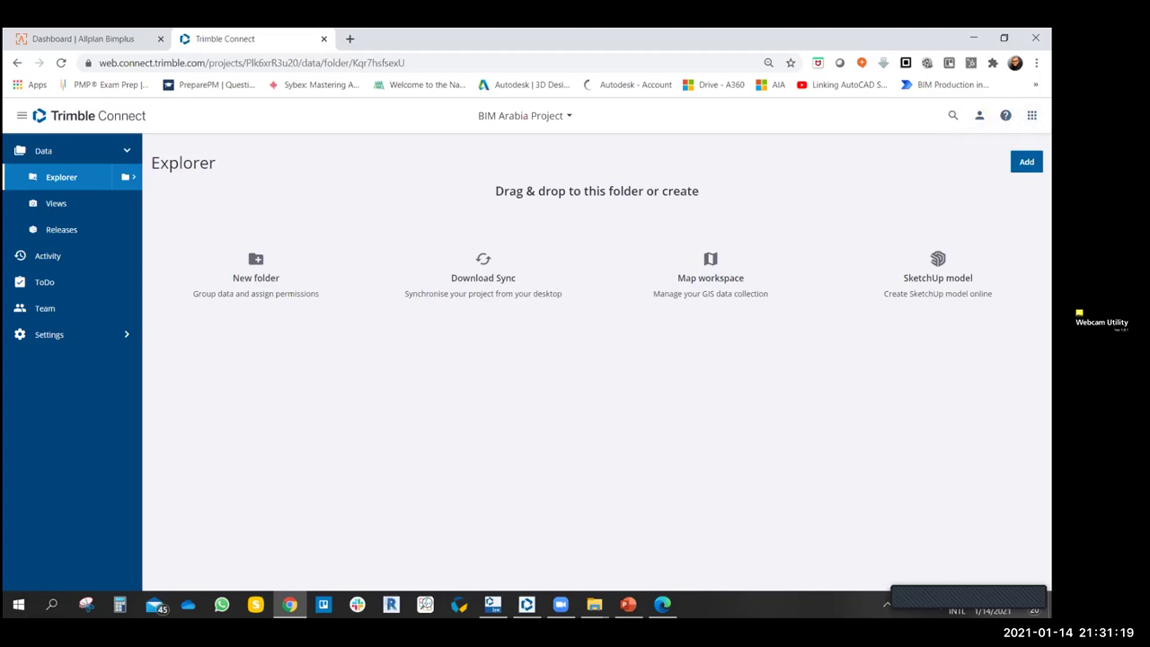
{"action": "left_click", "coordinate": [979, 115]}
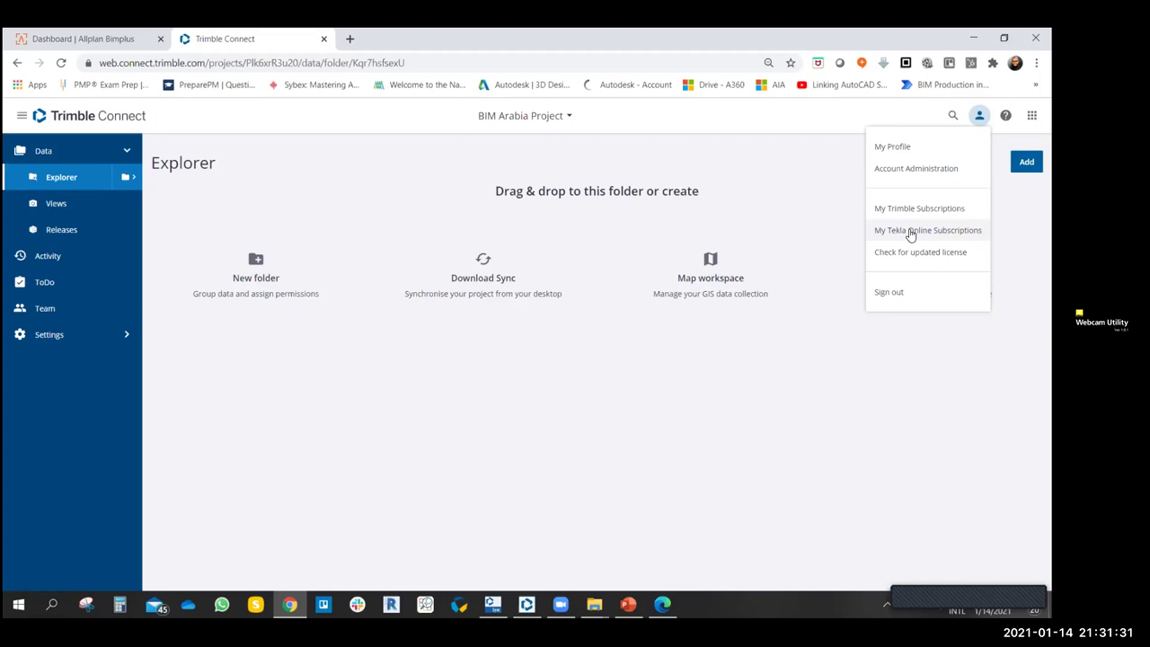
- Go back to the Asia Projects page using the project dropdown's View all projects
{"action": "left_click", "coordinate": [795, 178]}
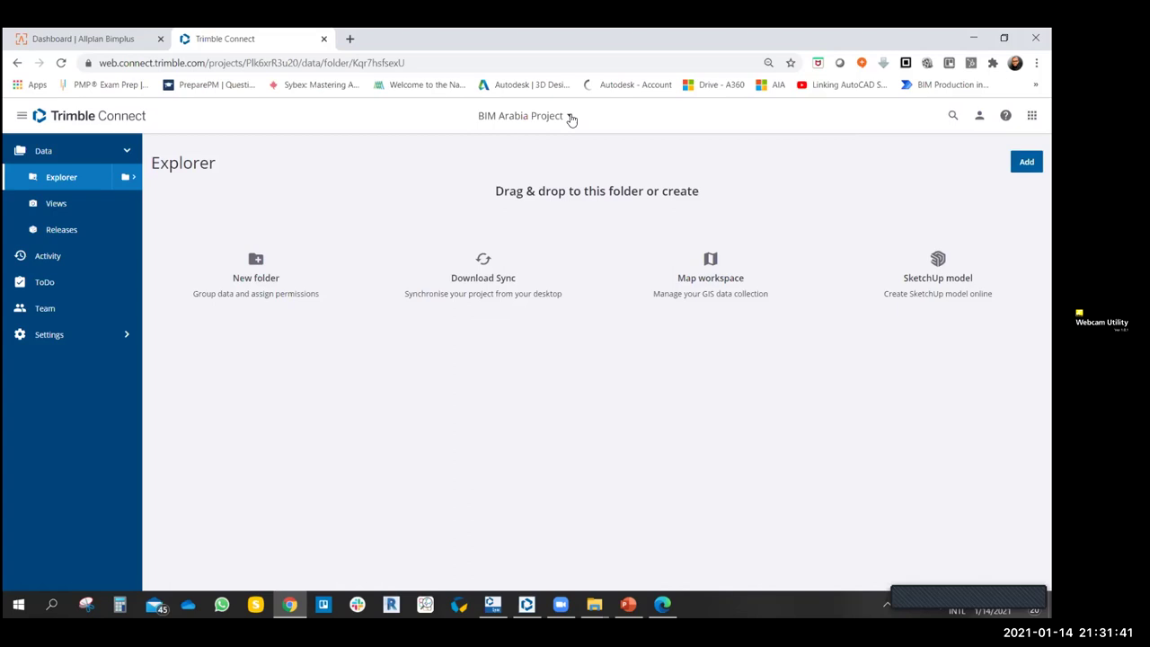
{"action": "left_click", "coordinate": [571, 117]}
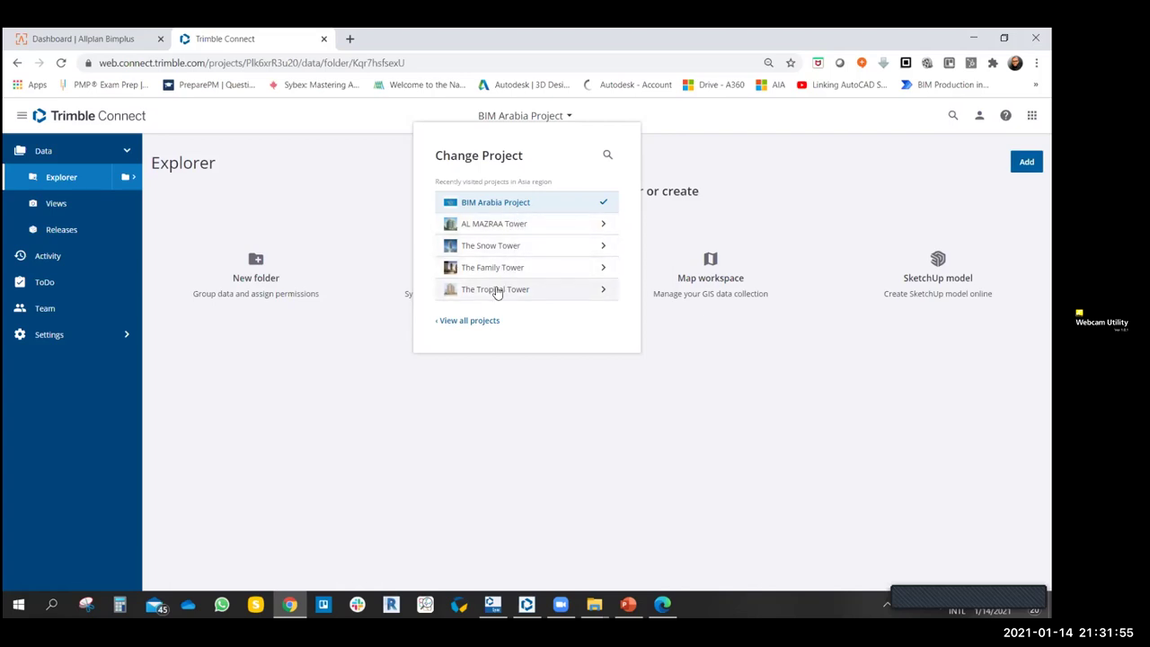
{"action": "left_click", "coordinate": [462, 320]}
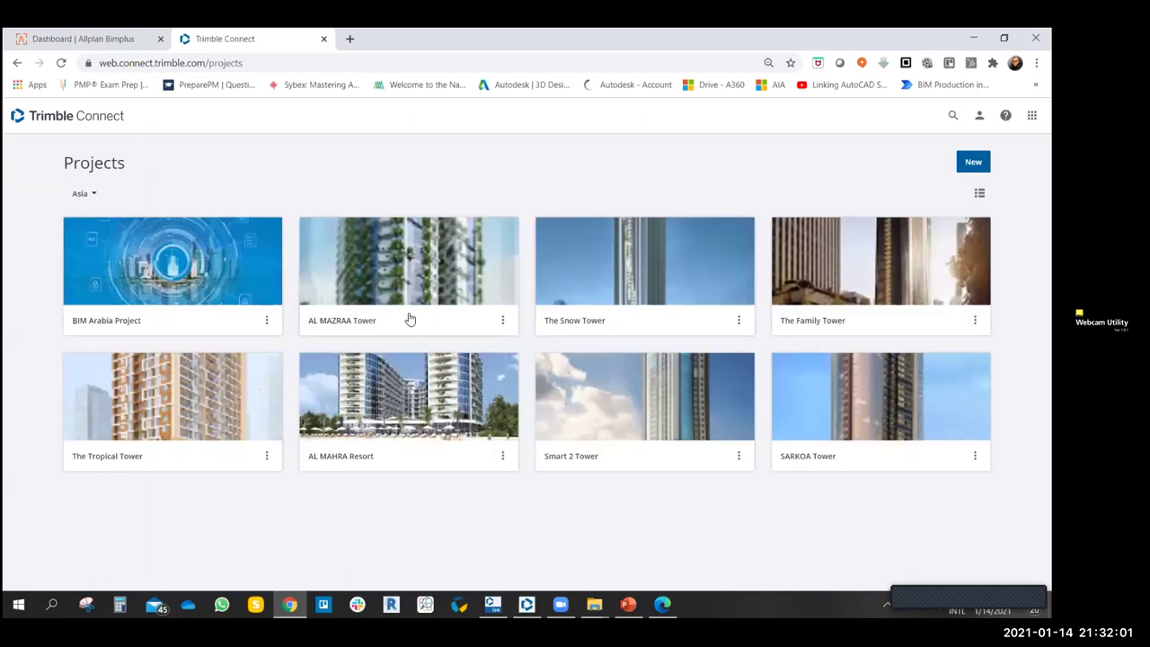
- Open BIM Arabia Project from its thumbnail on the Projects page
{"action": "left_click", "coordinate": [194, 274]}
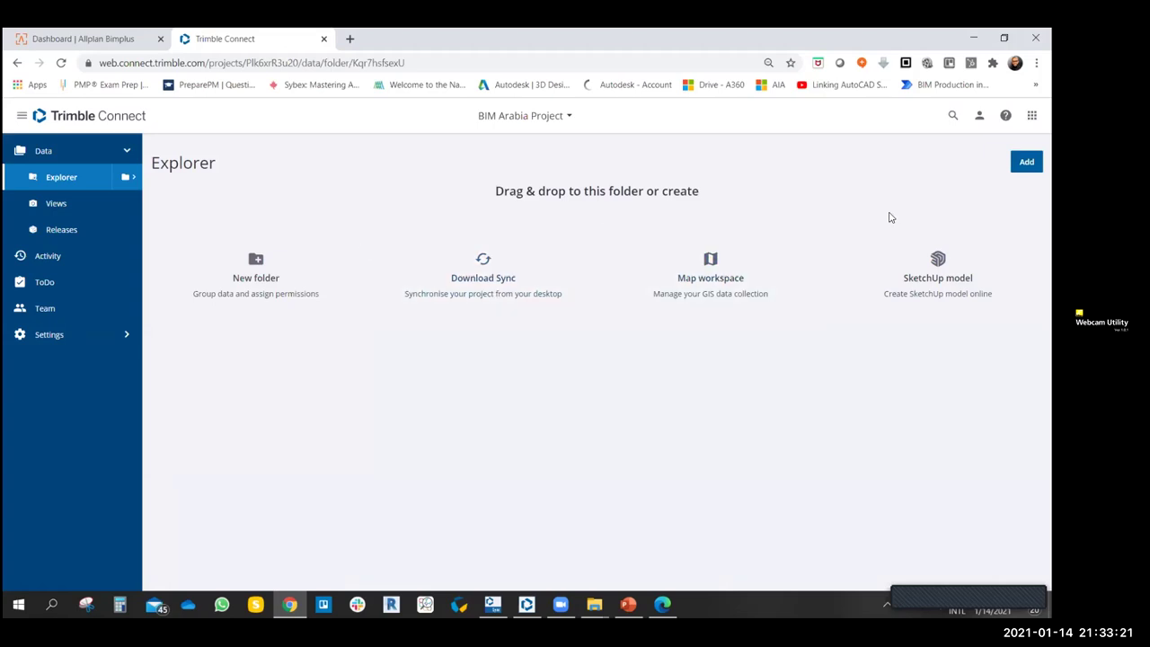
{"action": "left_click", "coordinate": [1026, 162]}
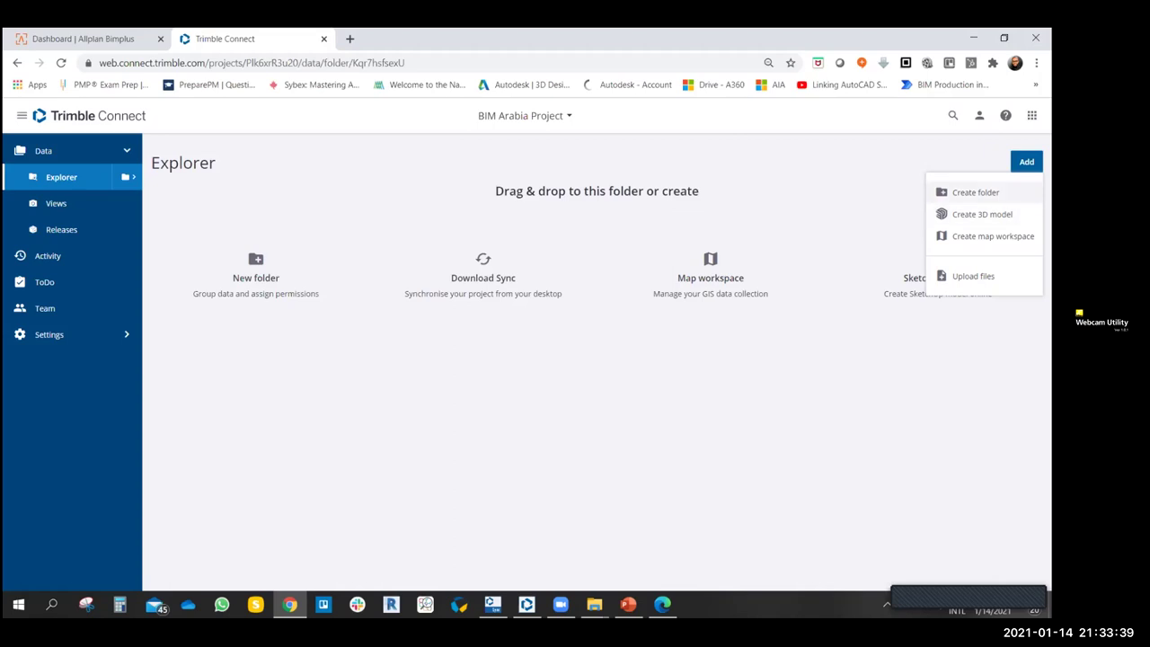
- Create a top-level folder named 'Design Phase' in BIM Arabia Project
{"action": "left_click", "coordinate": [975, 193]}
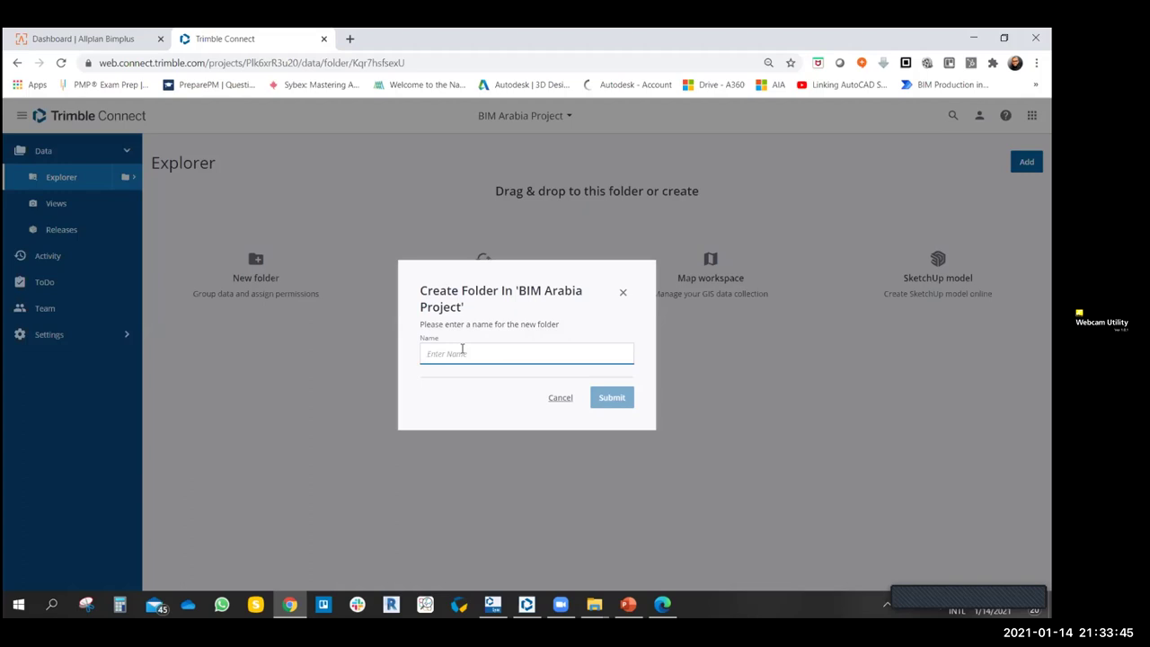
{"action": "type", "text": "DE"}
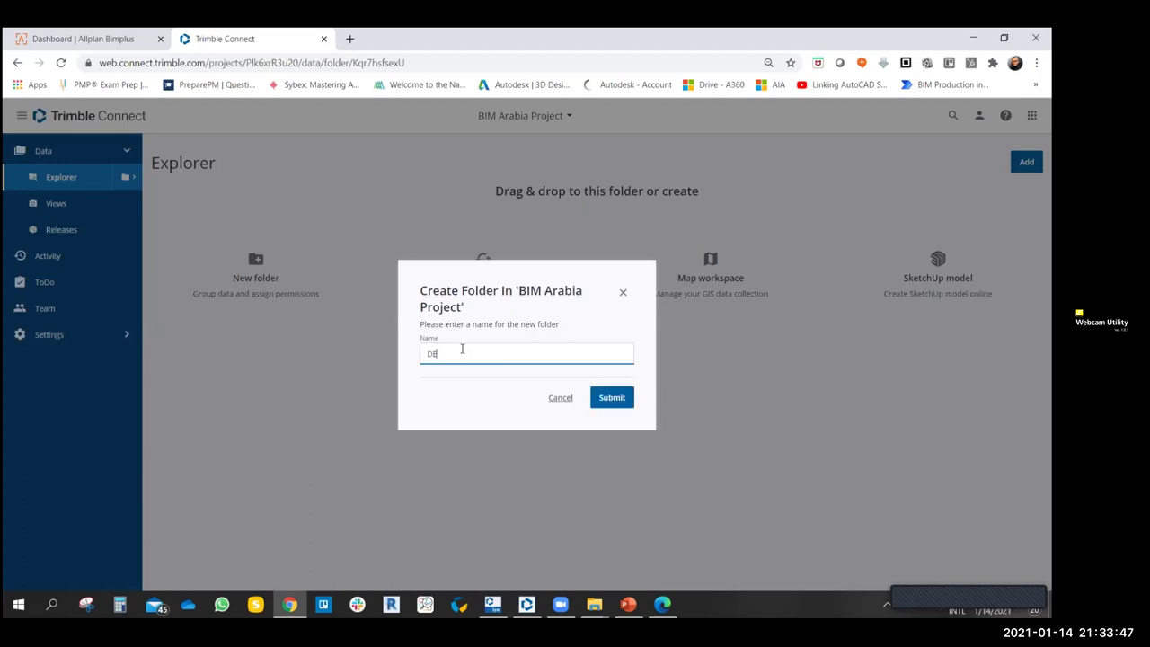
{"action": "type", "text": "sig"}
{"action": "key", "text": "BackSpace"}
{"action": "key", "text": "BackSpace"}
{"action": "key", "text": "BackSpace"}
{"action": "key", "text": "BackSpace"}
{"action": "key", "text": "BackSpace"}
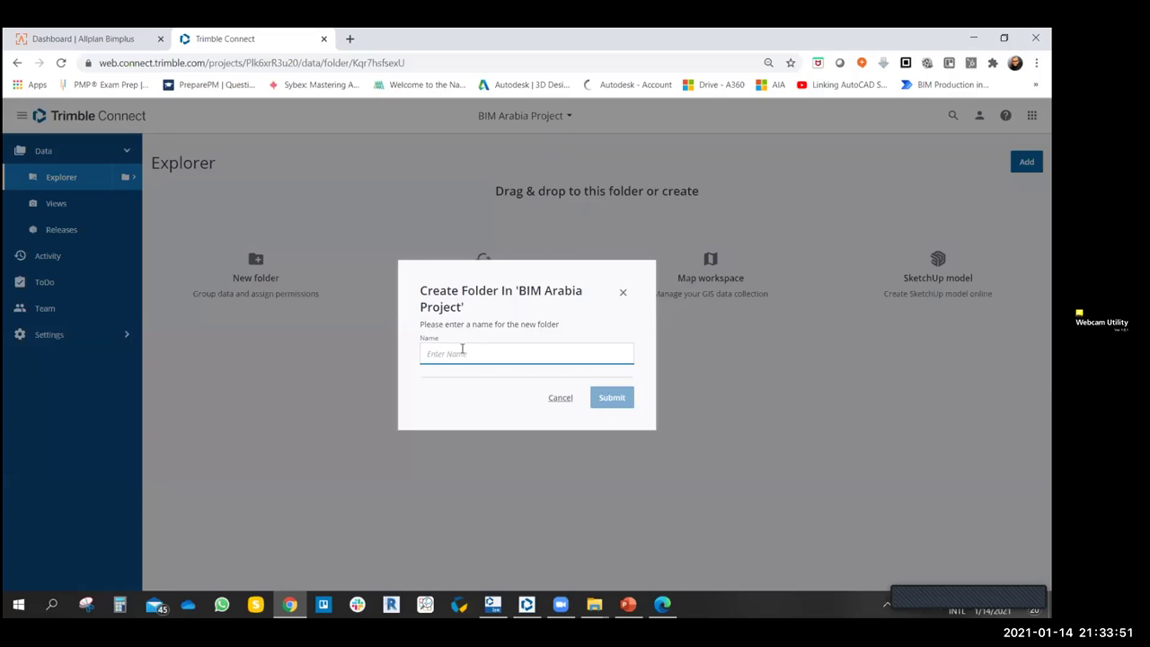
{"action": "type", "text": "Modeling"}
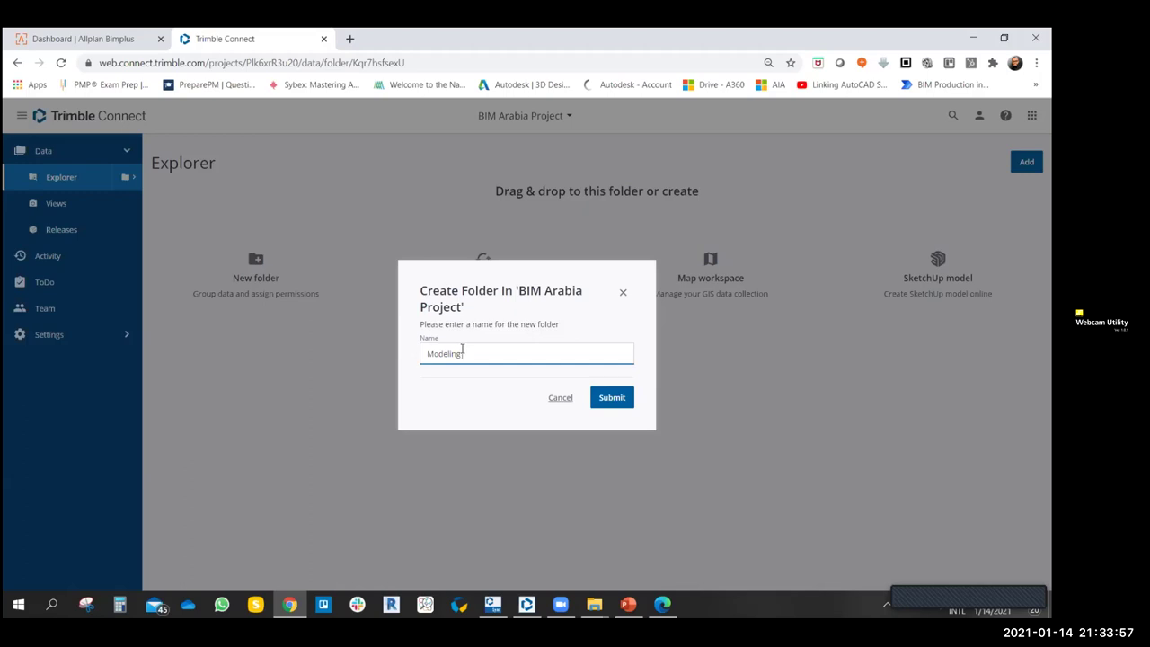
{"action": "key", "text": "BackSpace"}
{"action": "key", "text": "BackSpace"}
{"action": "key", "text": "BackSpace"}
{"action": "key", "text": "BackSpace"}
{"action": "key", "text": "BackSpace"}
{"action": "key", "text": "BackSpace"}
{"action": "key", "text": "BackSpace"}
{"action": "key", "text": "BackSpace"}
{"action": "type", "text": "Design Phase"}
{"action": "left_click", "coordinate": [609, 397]}
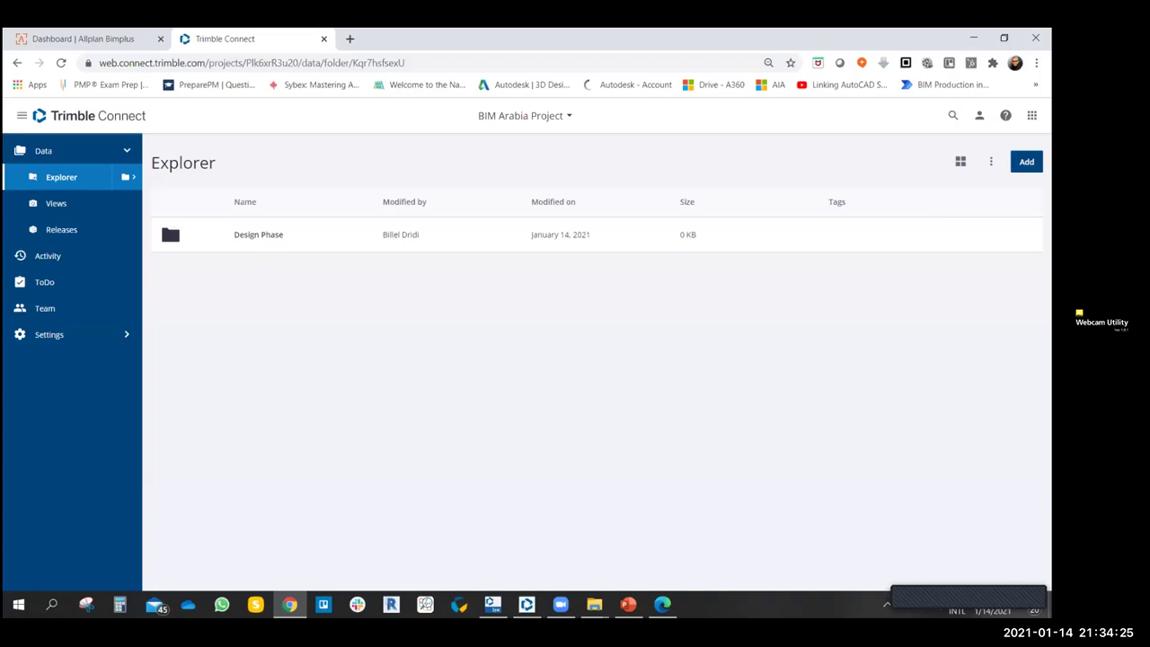
- Create a top-level folder named 'BIM Protocols' in the project Explorer
{"action": "left_click", "coordinate": [1026, 161]}
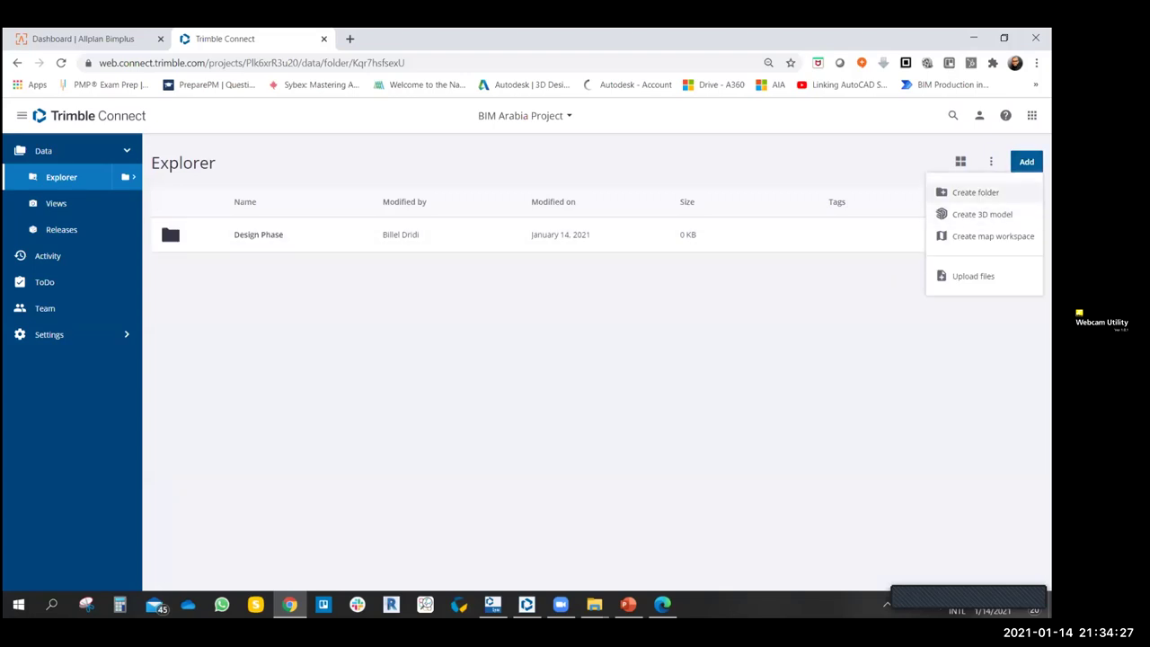
{"action": "left_click", "coordinate": [975, 192]}
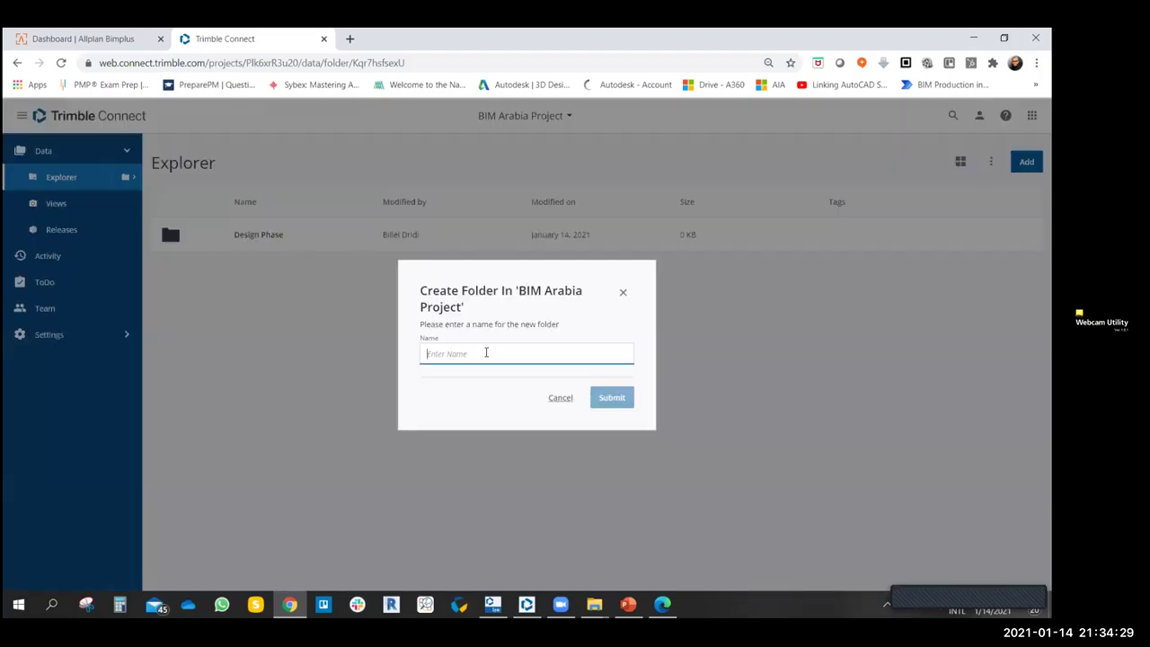
{"action": "type", "text": "BIM"}
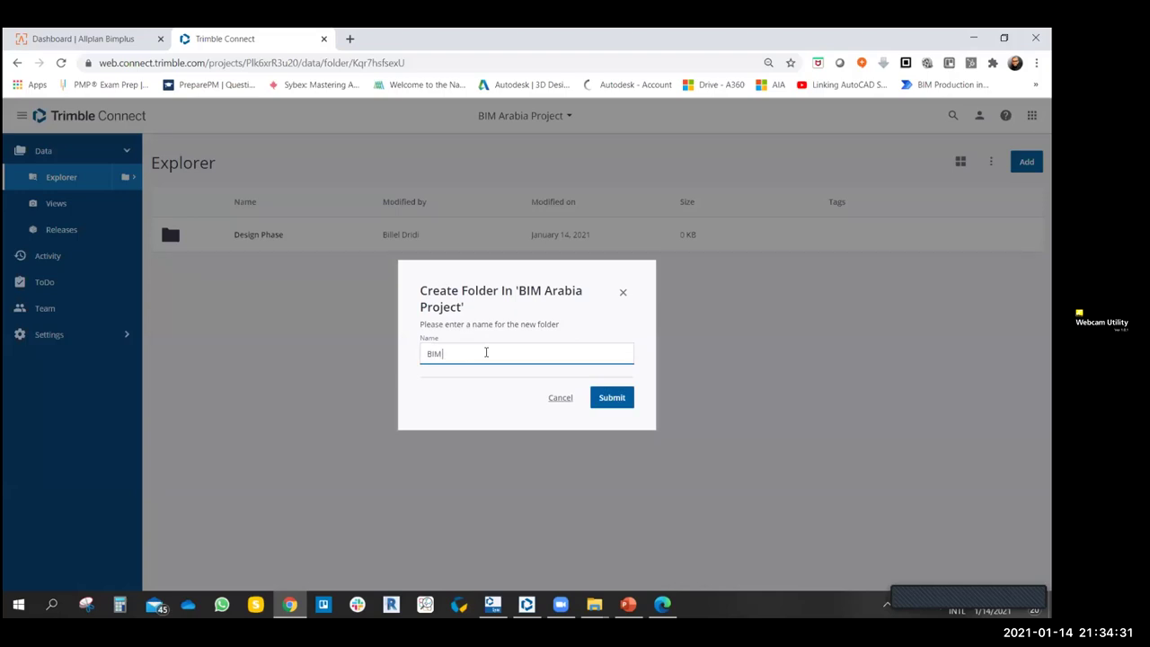
{"action": "type", "text": " Protocols"}
{"action": "key", "text": "Return"}
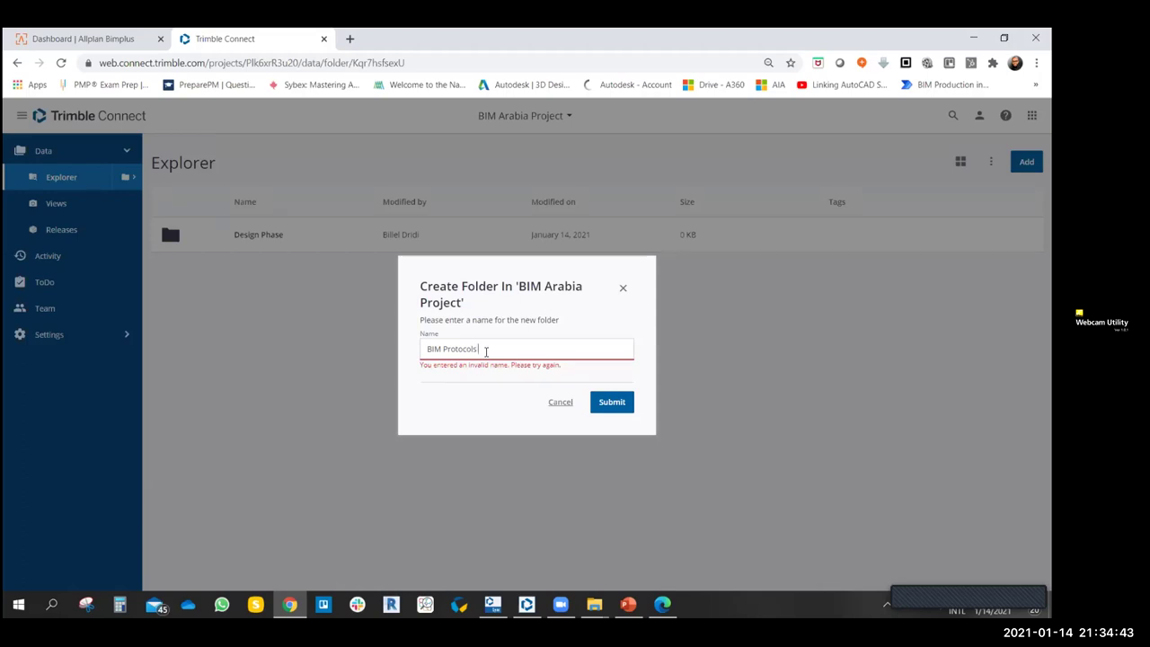
{"action": "key", "text": "Return"}
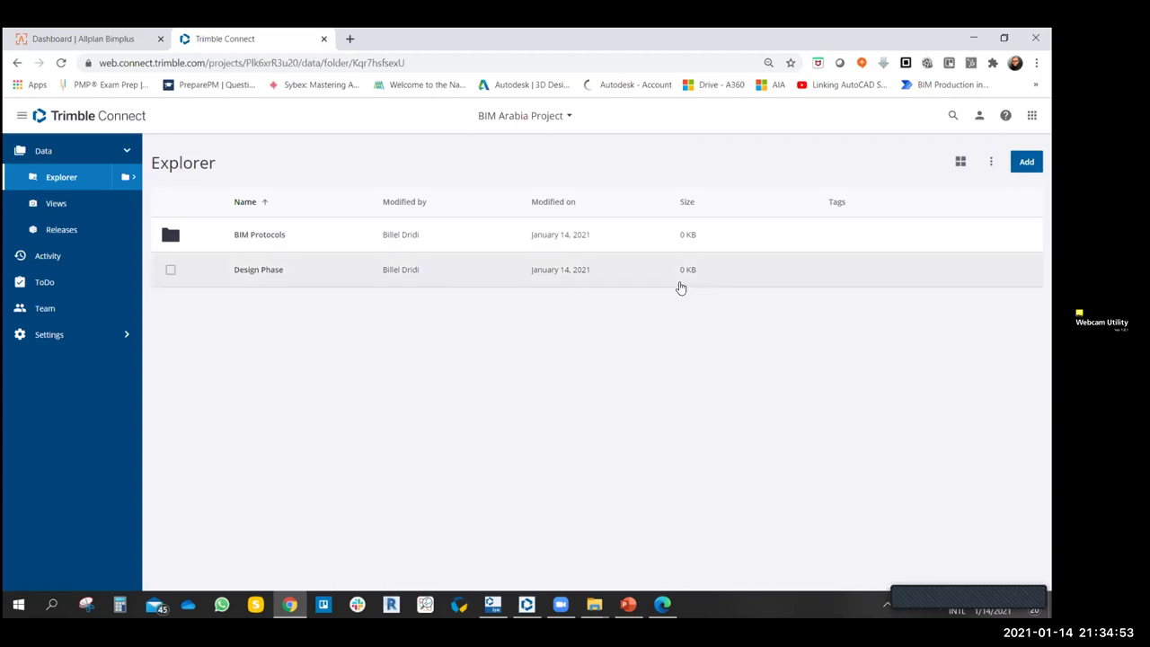
{"action": "left_click", "coordinate": [1026, 162]}
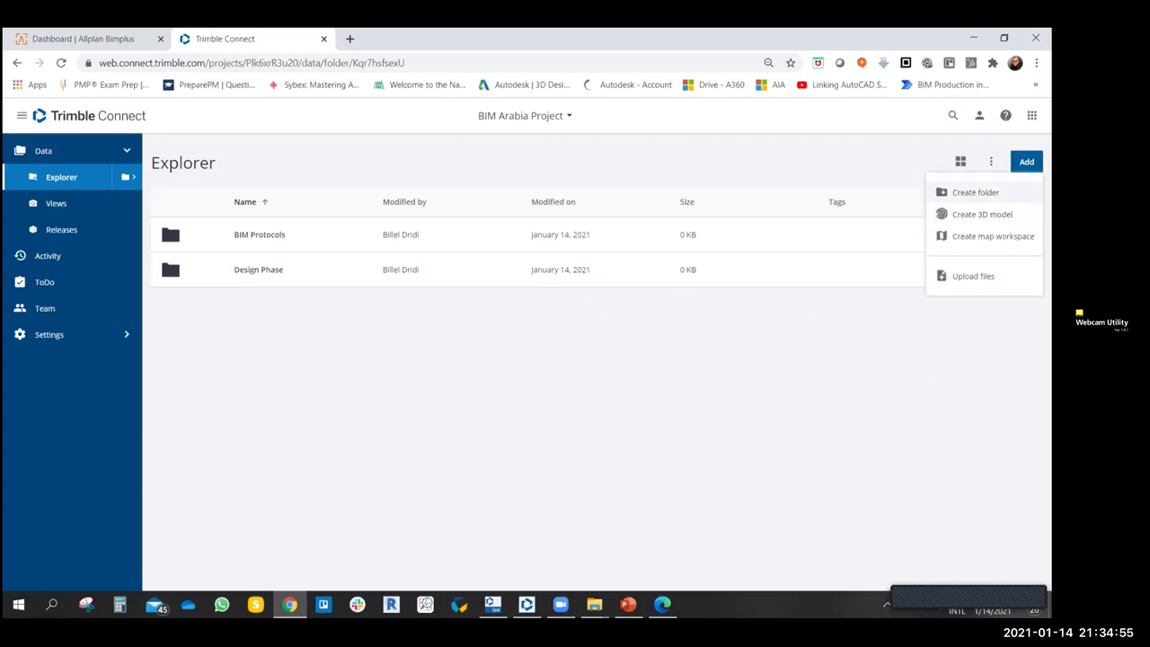
- Create a 'Company Template' folder, then open the Design Phase folder
{"action": "left_click", "coordinate": [944, 192]}
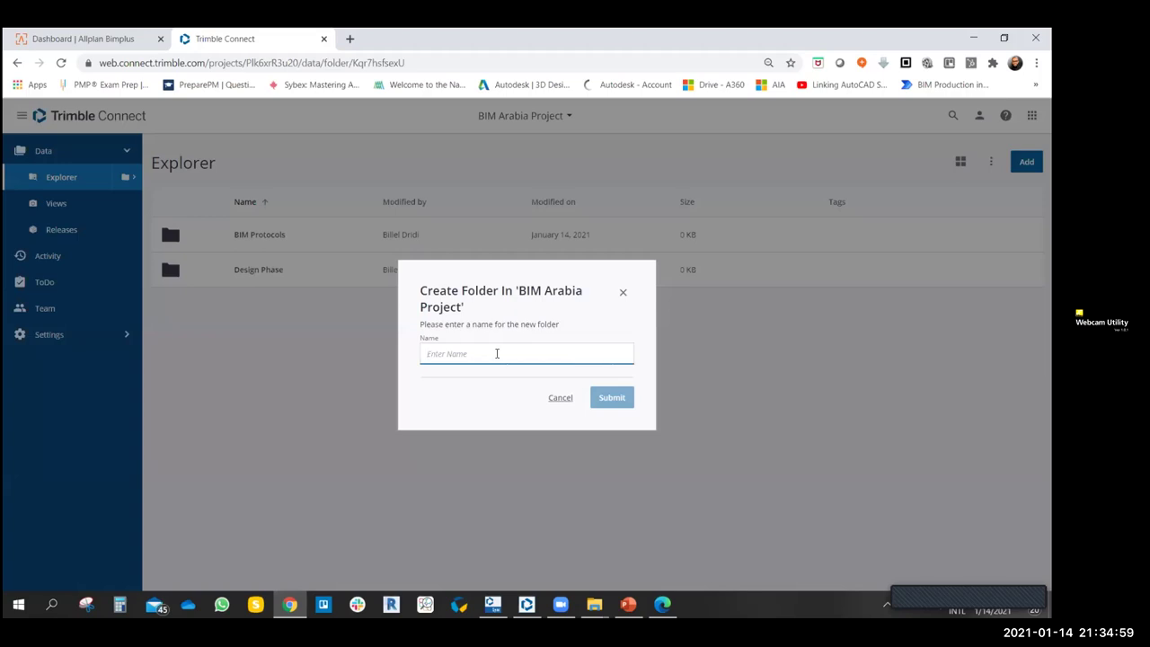
{"action": "type", "text": "Company"}
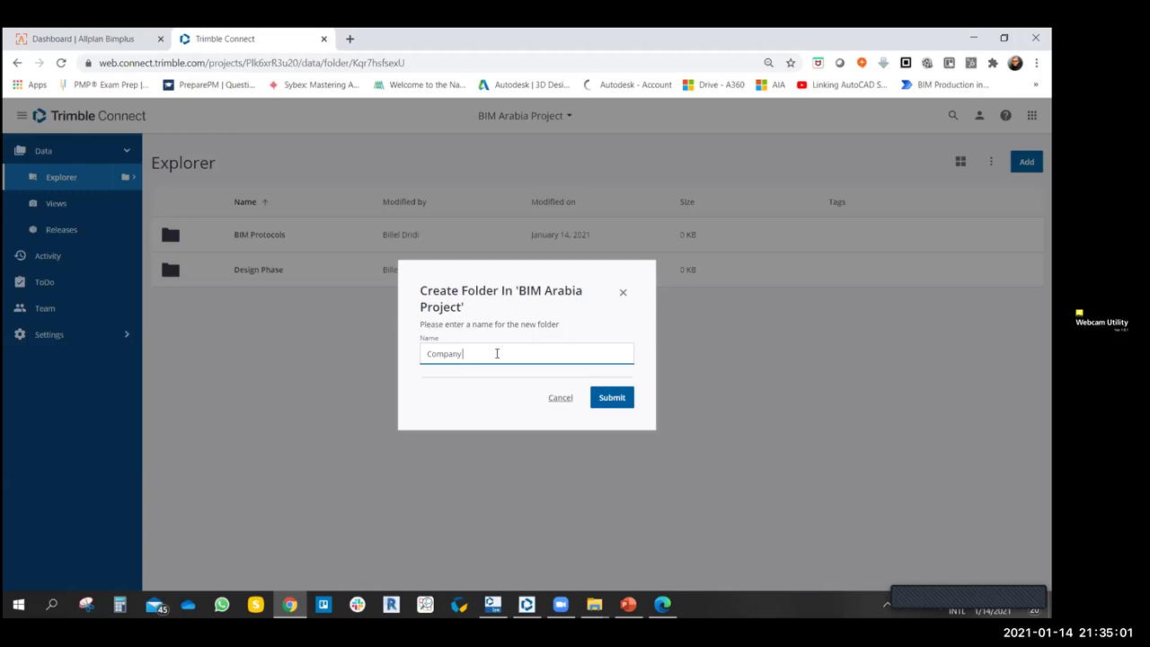
{"action": "type", "text": " Template"}
{"action": "key", "text": "Return"}
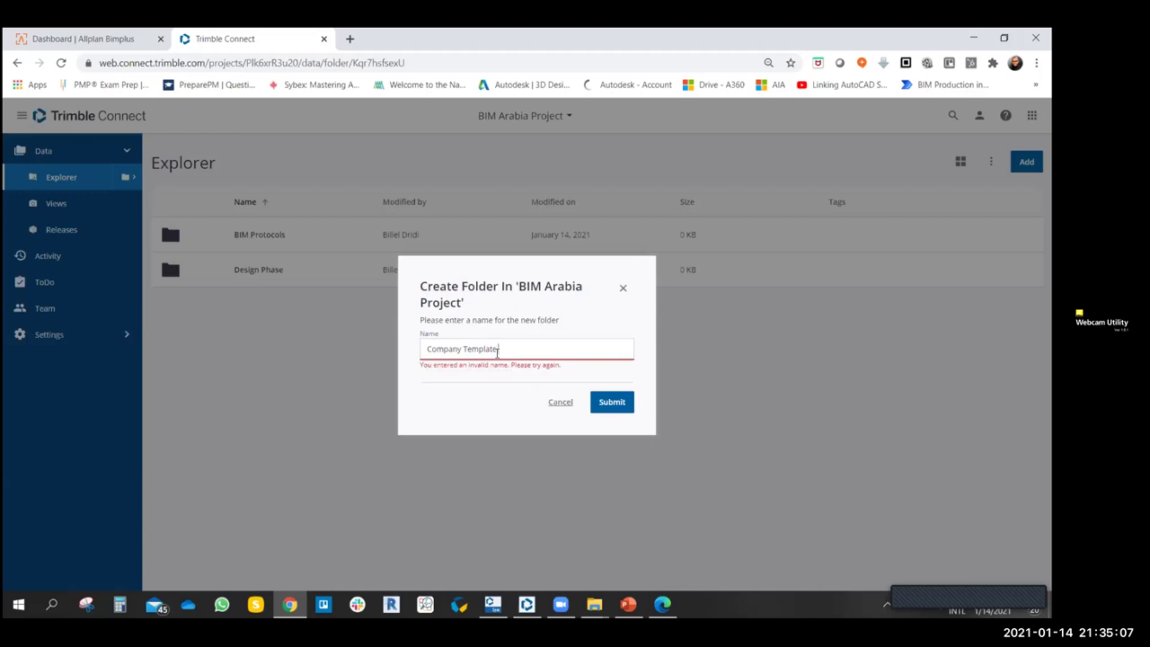
{"action": "key", "text": "Return"}
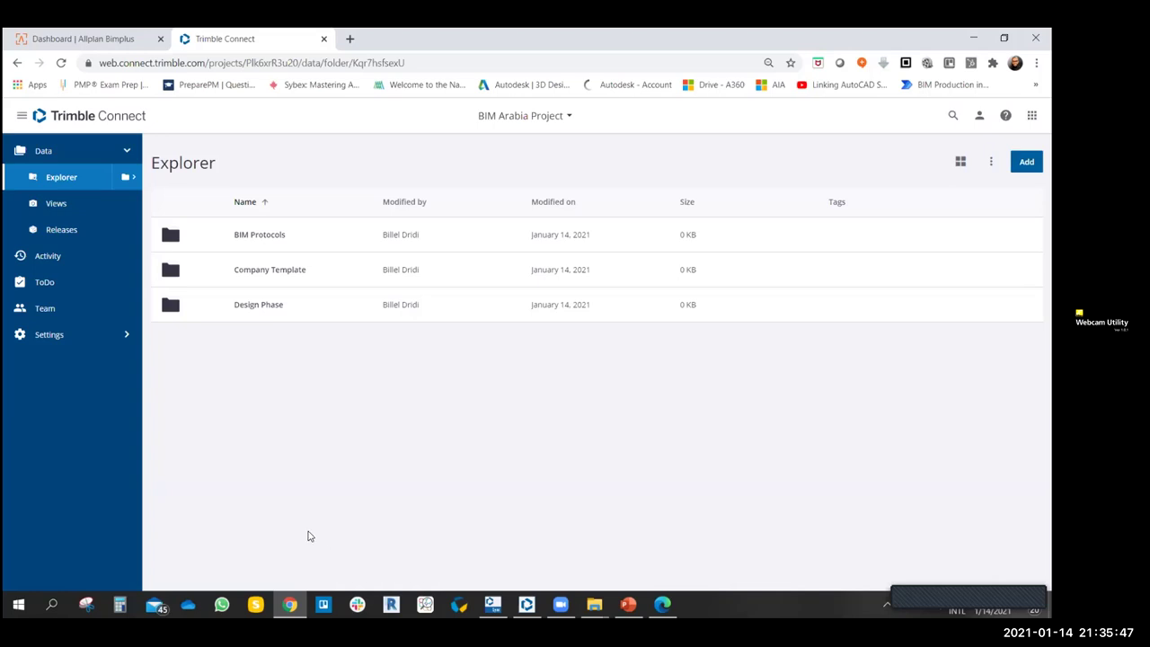
{"action": "left_click", "coordinate": [255, 305]}
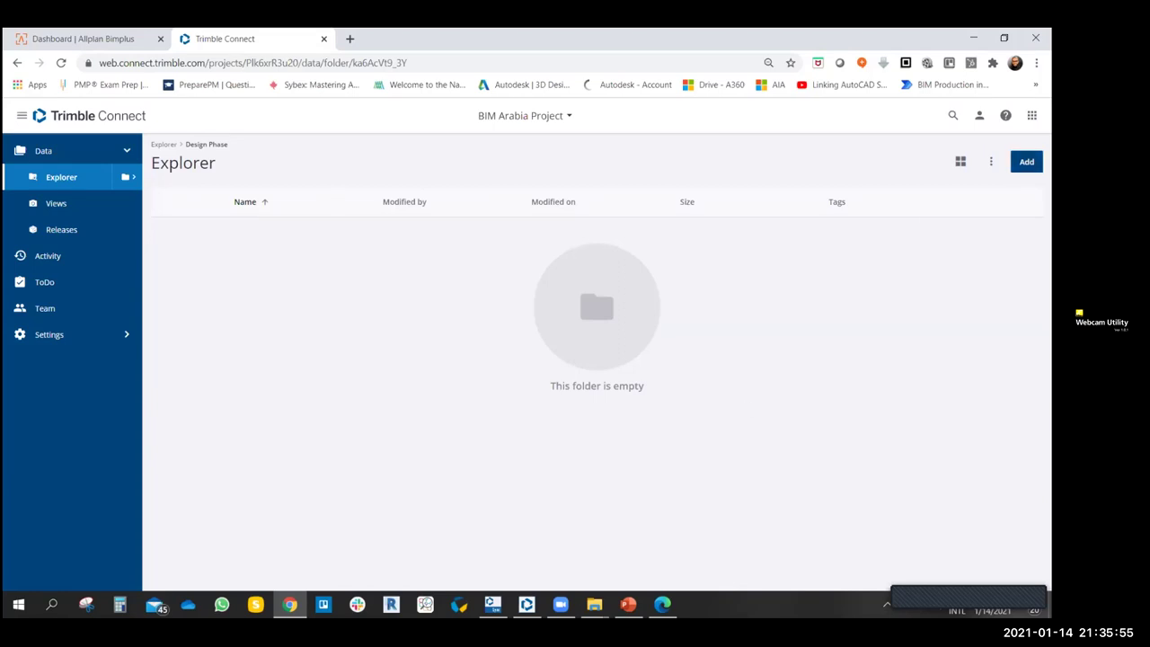
- Add subfolders ARCH, STR and MEP inside Design Phase, then return to the project root
{"action": "left_click", "coordinate": [1026, 161]}
{"action": "left_click", "coordinate": [975, 192]}
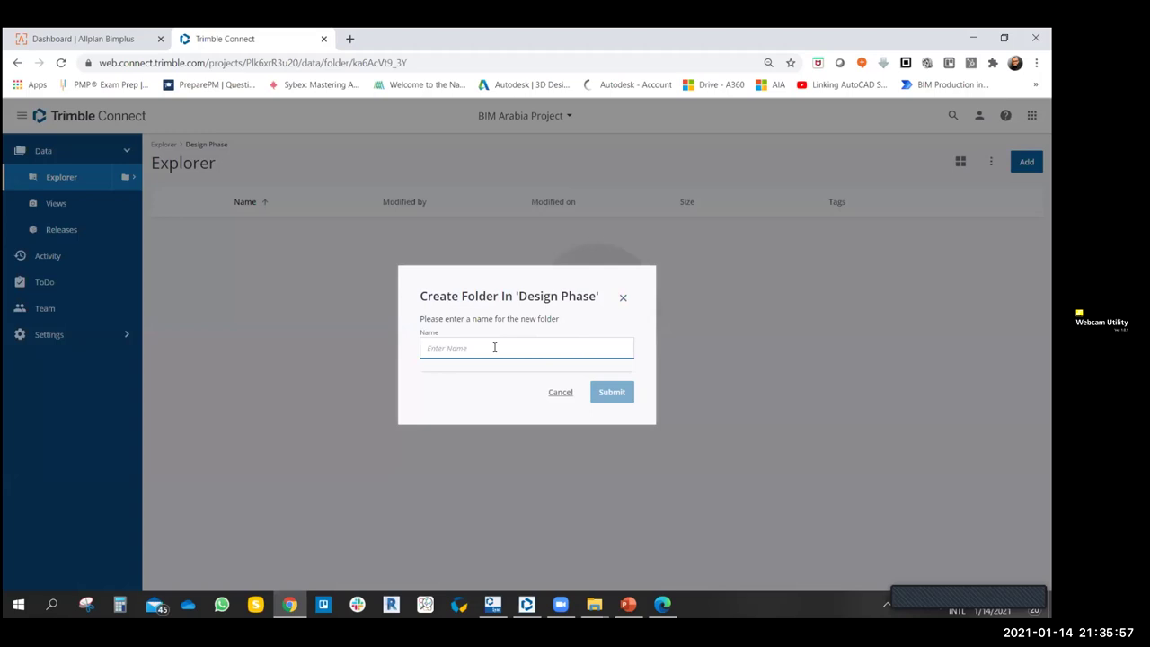
{"action": "type", "text": "ARCH"}
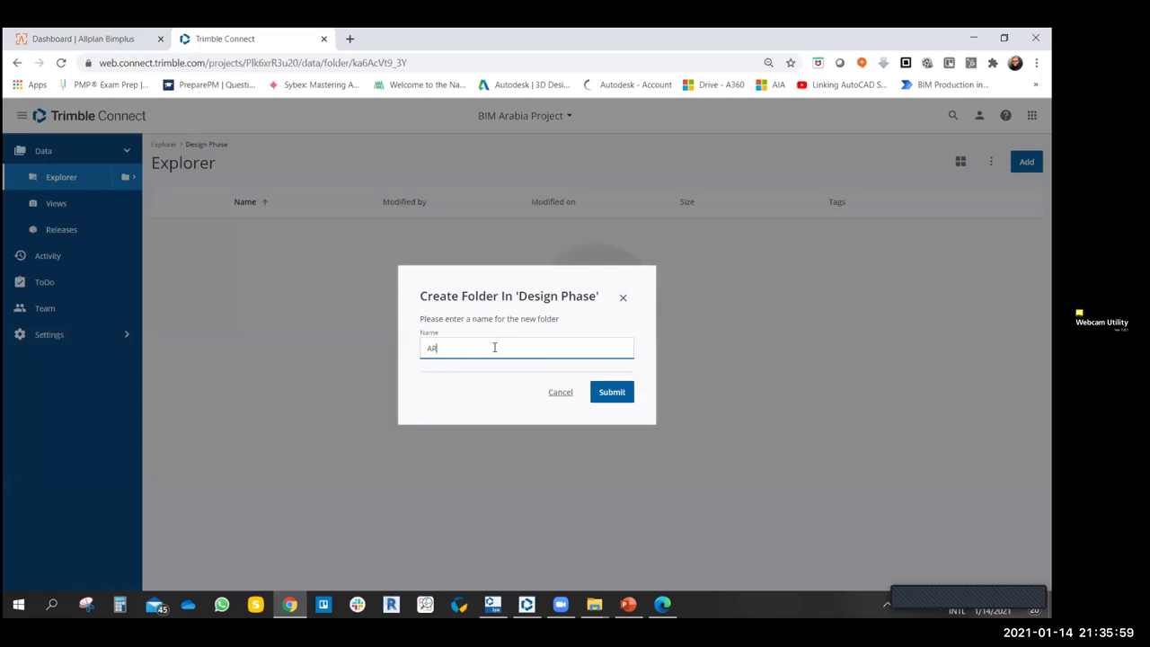
{"action": "left_click", "coordinate": [609, 390]}
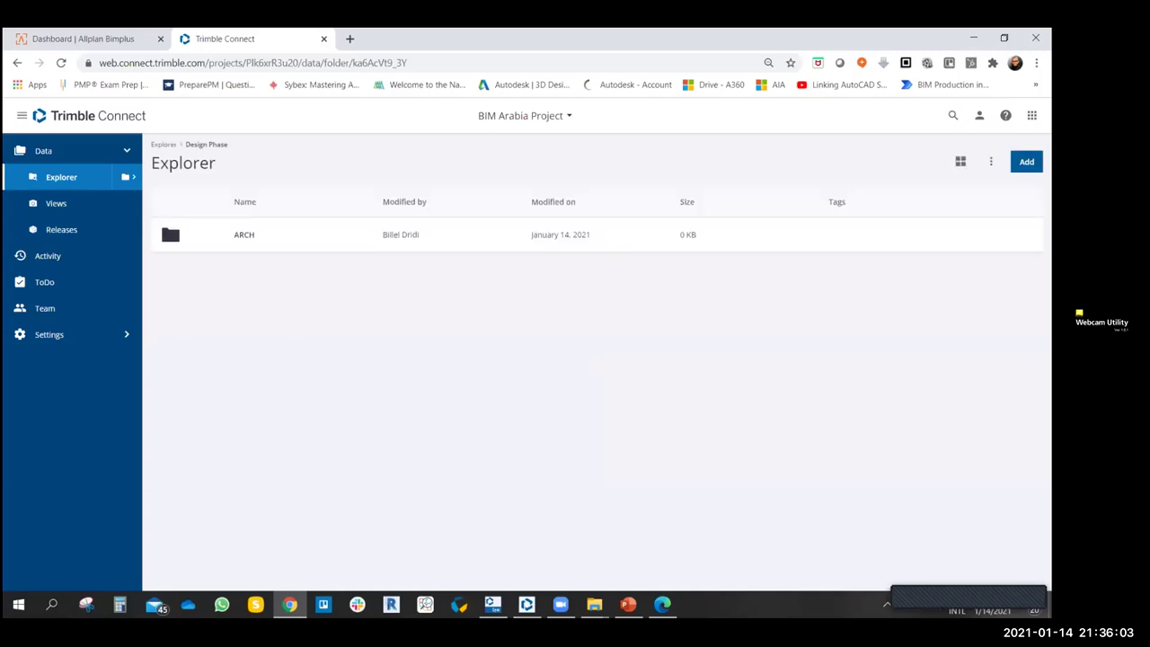
{"action": "left_click", "coordinate": [1026, 161]}
{"action": "left_click", "coordinate": [975, 193]}
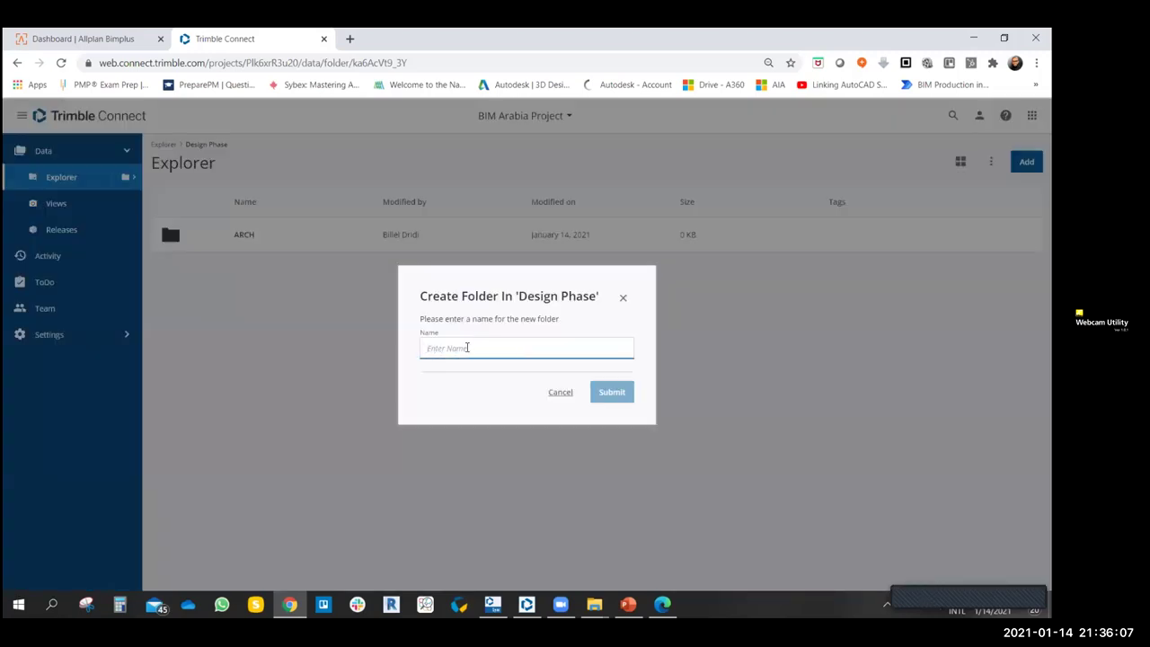
{"action": "type", "text": "R"}
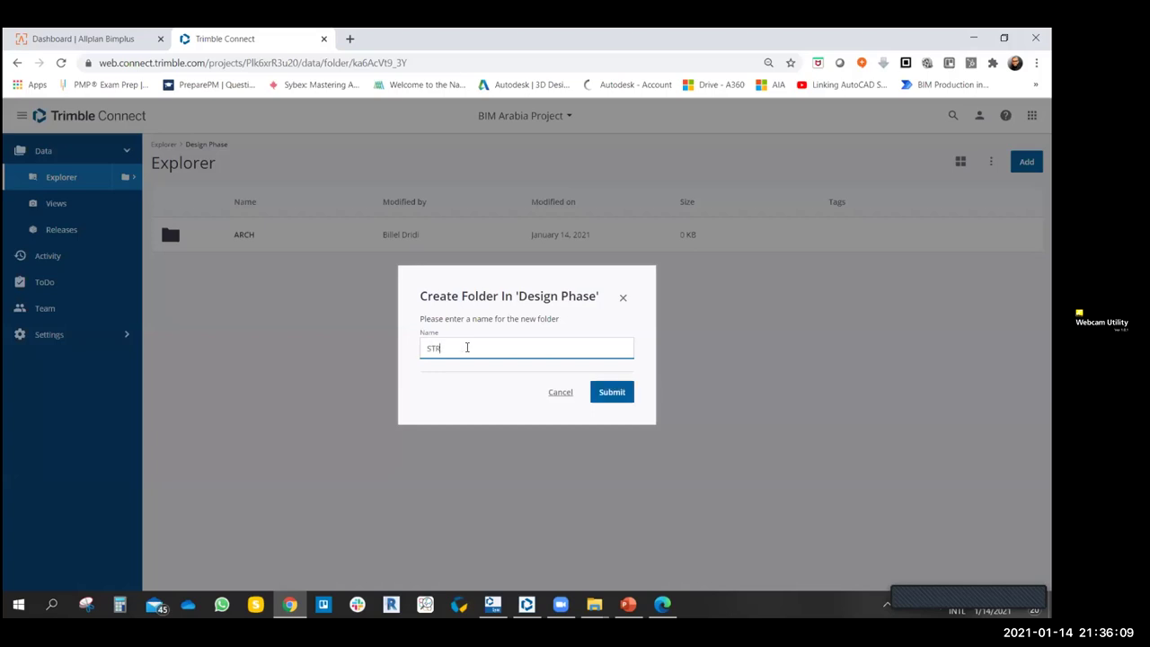
{"action": "left_click", "coordinate": [586, 391]}
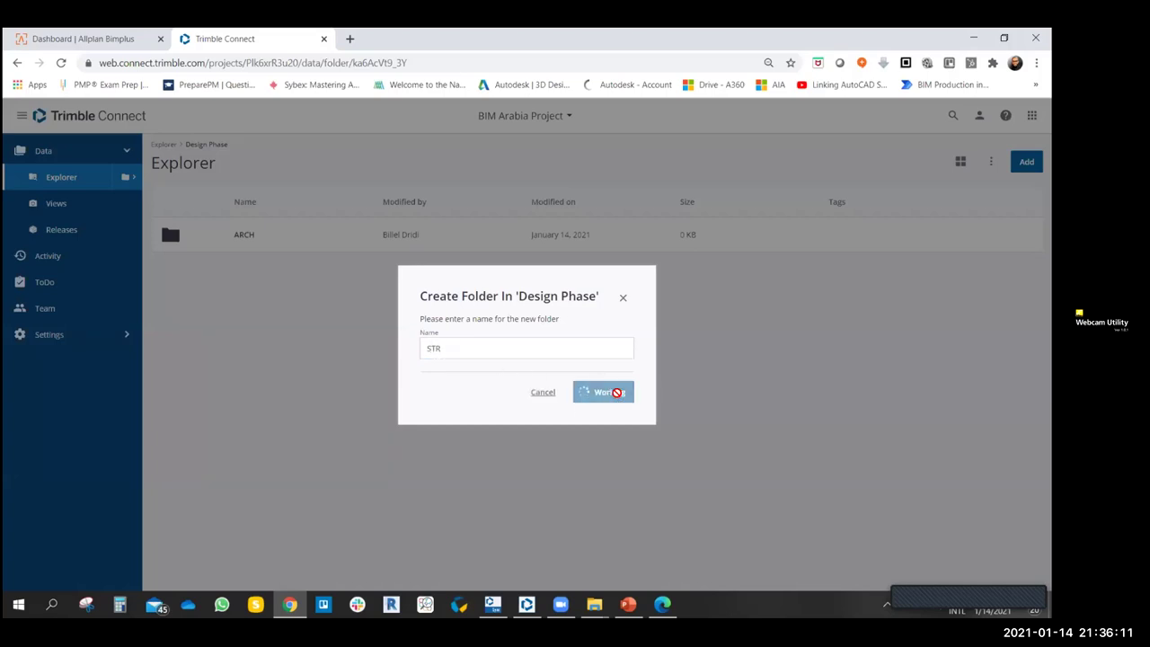
{"action": "left_click", "coordinate": [1025, 162]}
{"action": "left_click", "coordinate": [975, 193]}
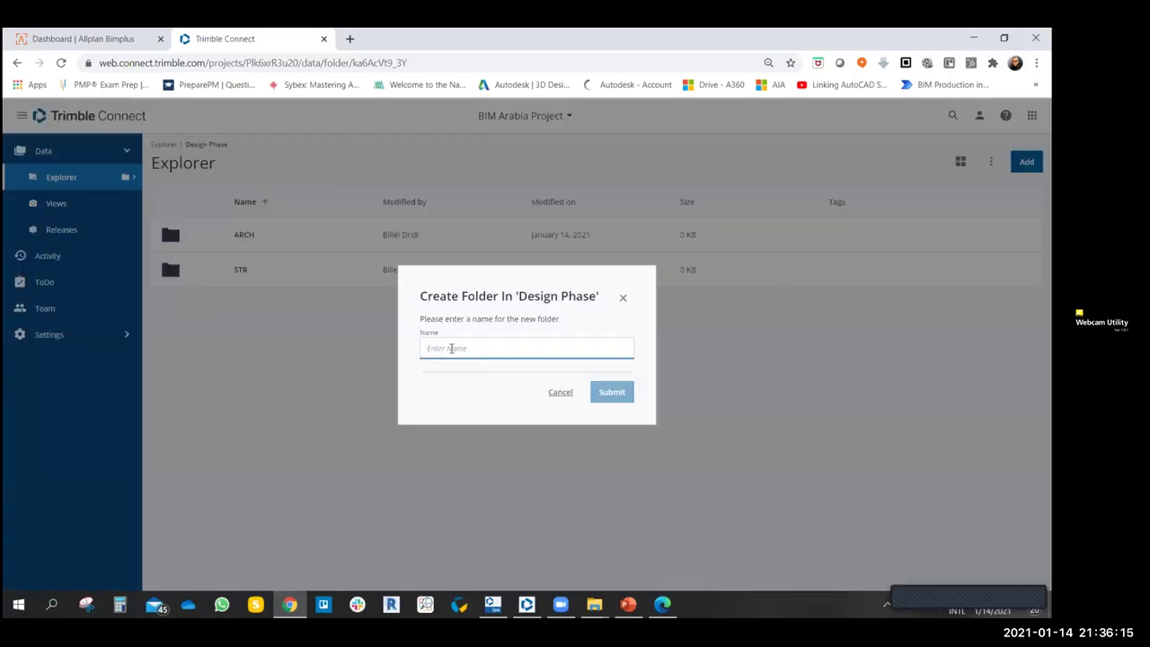
{"action": "type", "text": "MEP"}
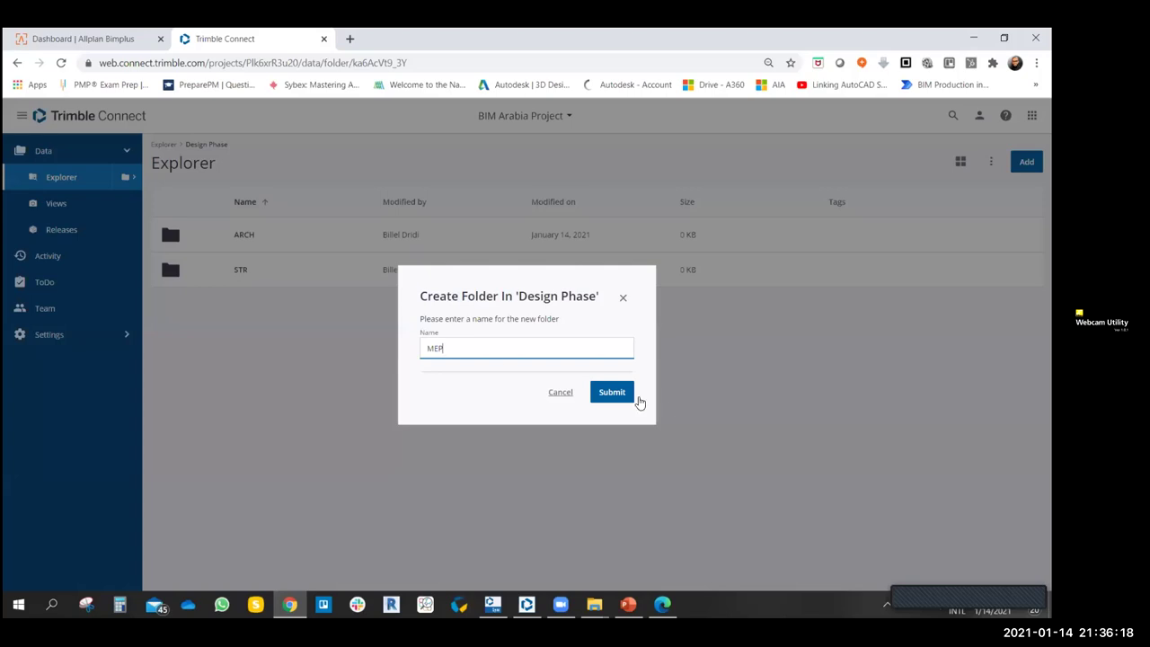
{"action": "left_click", "coordinate": [615, 394]}
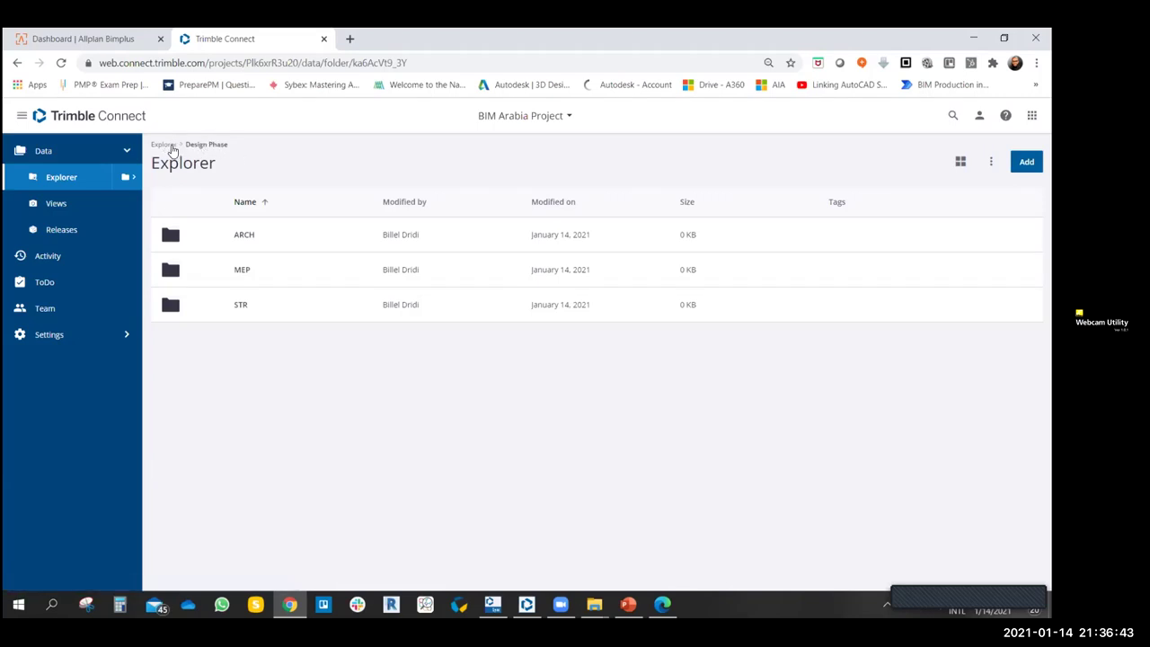
{"action": "left_click", "coordinate": [163, 144]}
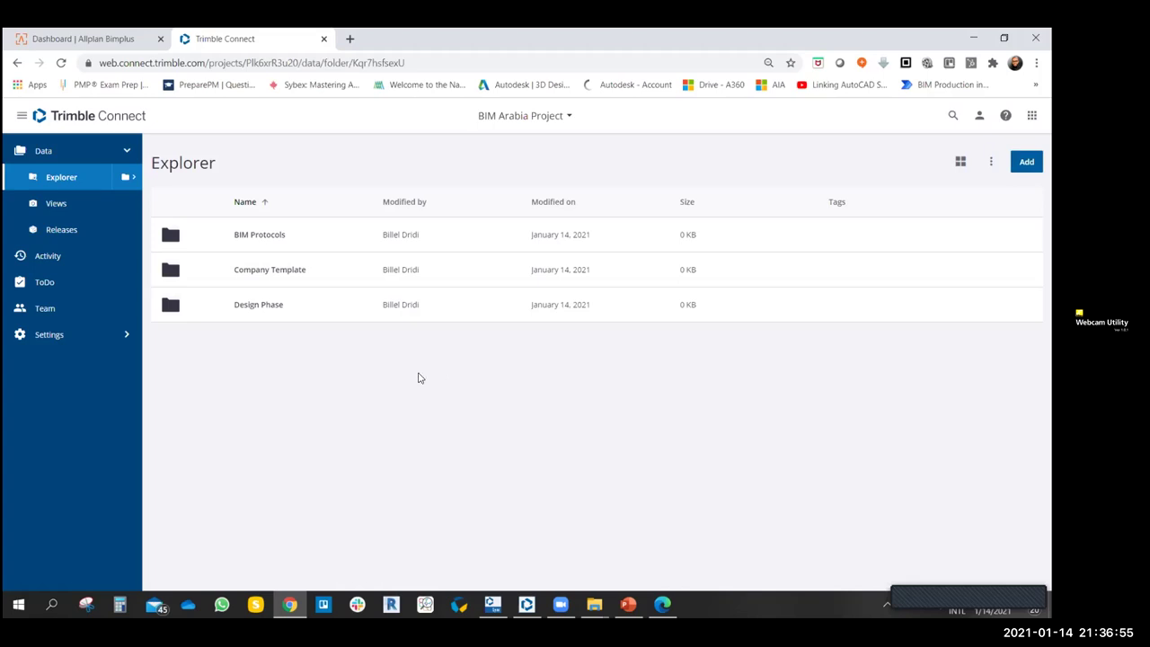
- Use the Explorer breadcrumb to show the project's folder tree at the root
{"action": "left_click", "coordinate": [132, 178]}
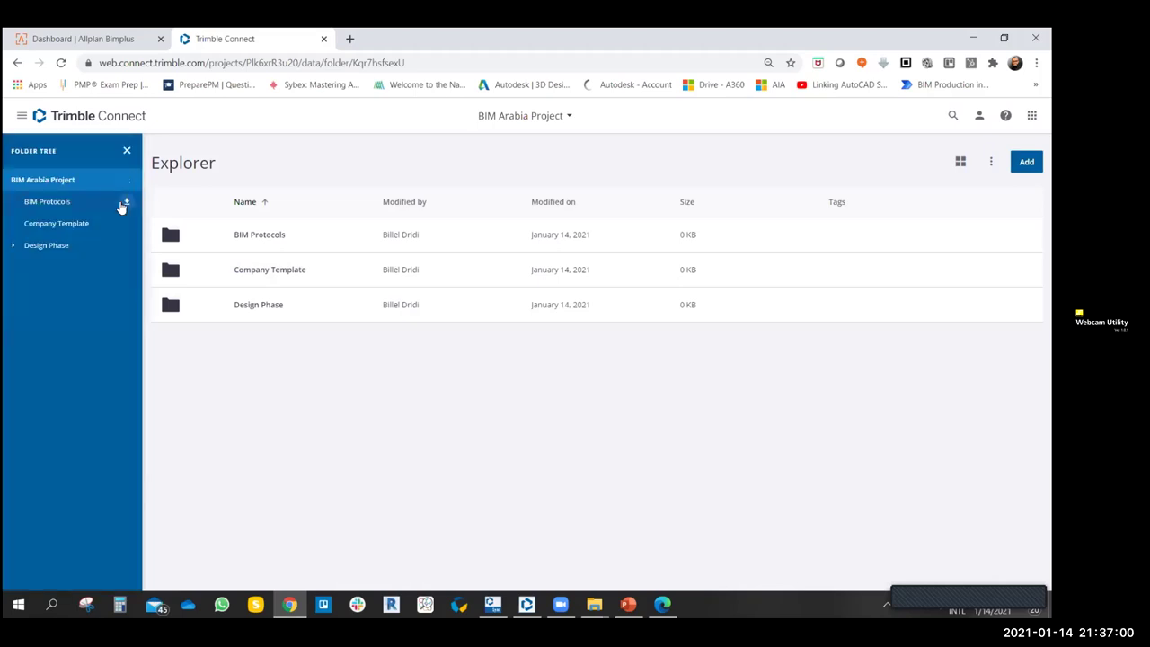
{"action": "left_click", "coordinate": [14, 246]}
{"action": "left_click", "coordinate": [64, 226]}
{"action": "left_click", "coordinate": [54, 266]}
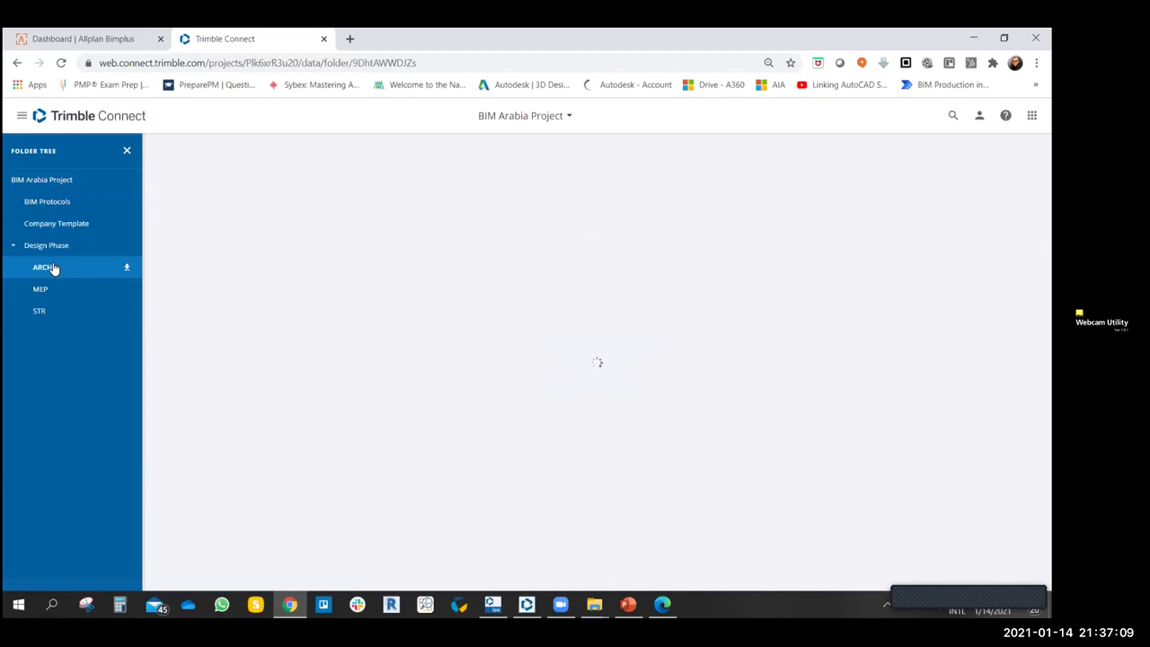
{"action": "left_click", "coordinate": [44, 288]}
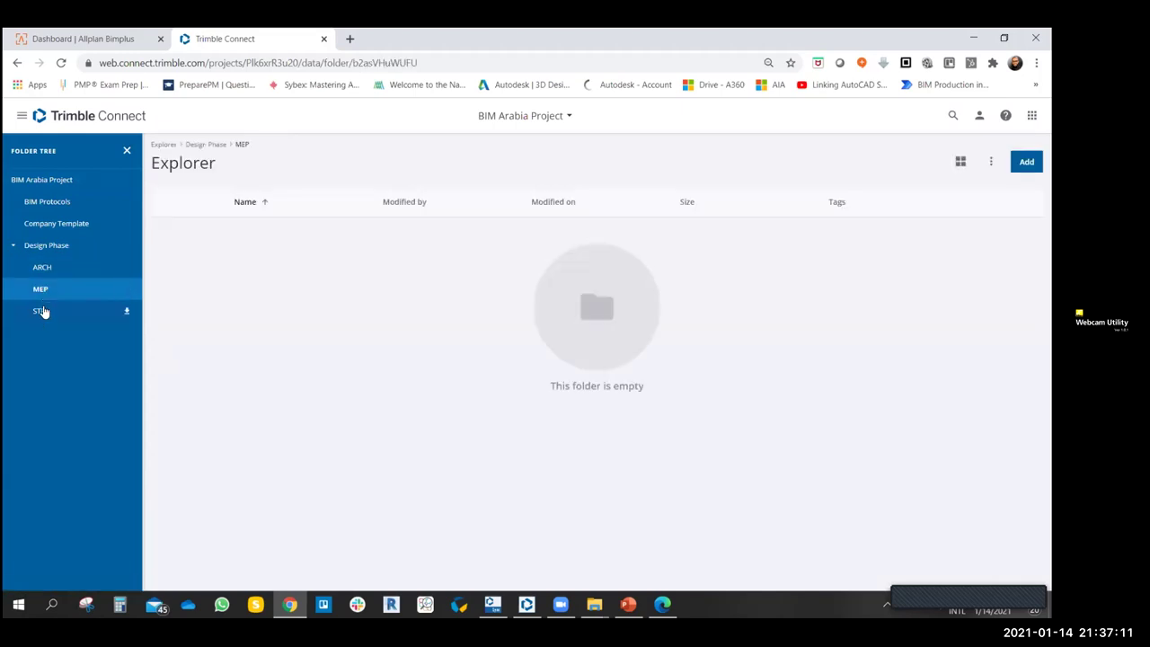
{"action": "left_click", "coordinate": [40, 311]}
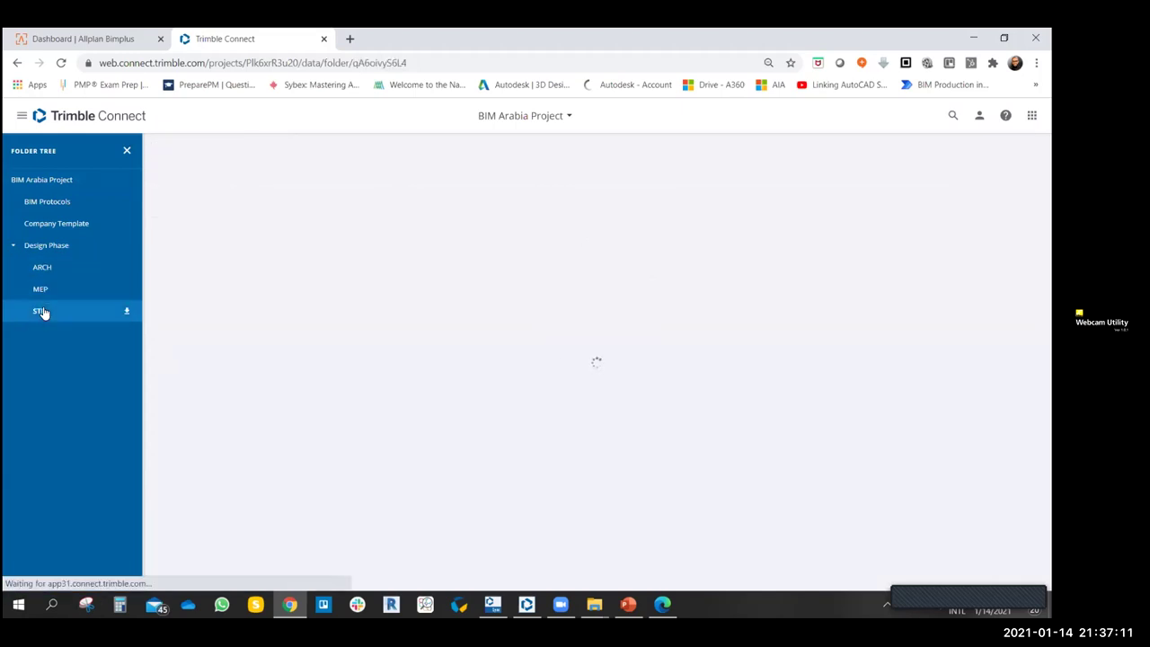
{"action": "left_click", "coordinate": [54, 225]}
{"action": "left_click", "coordinate": [51, 205]}
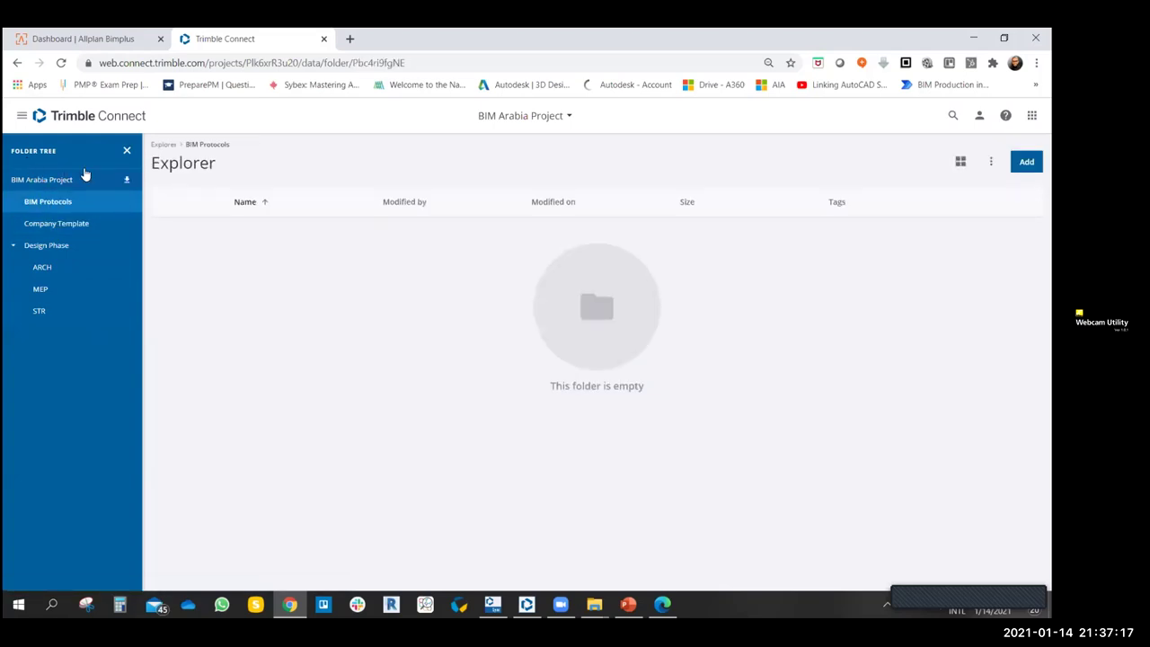
{"action": "left_click", "coordinate": [127, 150]}
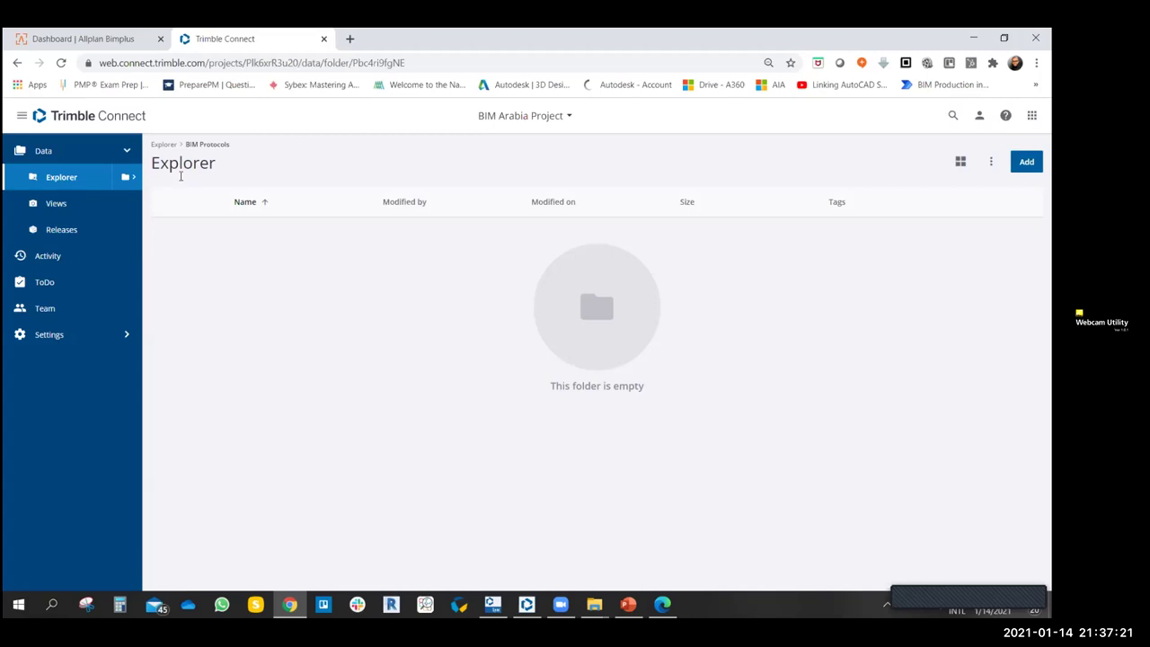
{"action": "left_click", "coordinate": [163, 144]}
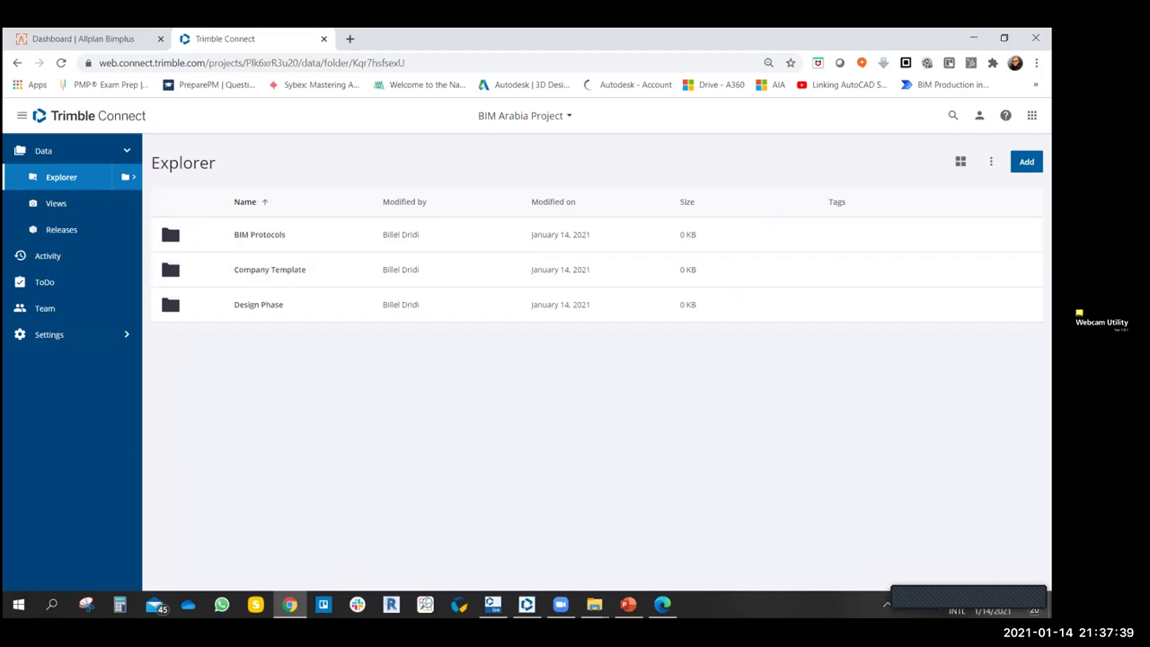
{"action": "left_click", "coordinate": [1026, 162]}
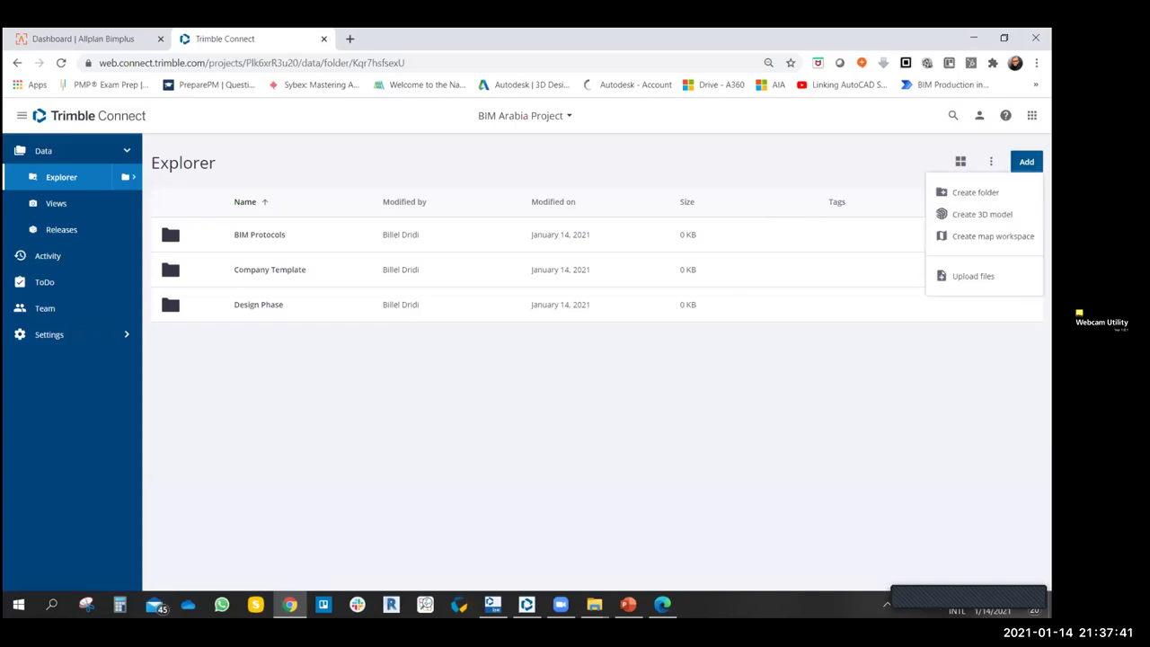
- Upload the first image from the local BIM Arabia folder to the project root
{"action": "left_click", "coordinate": [973, 275]}
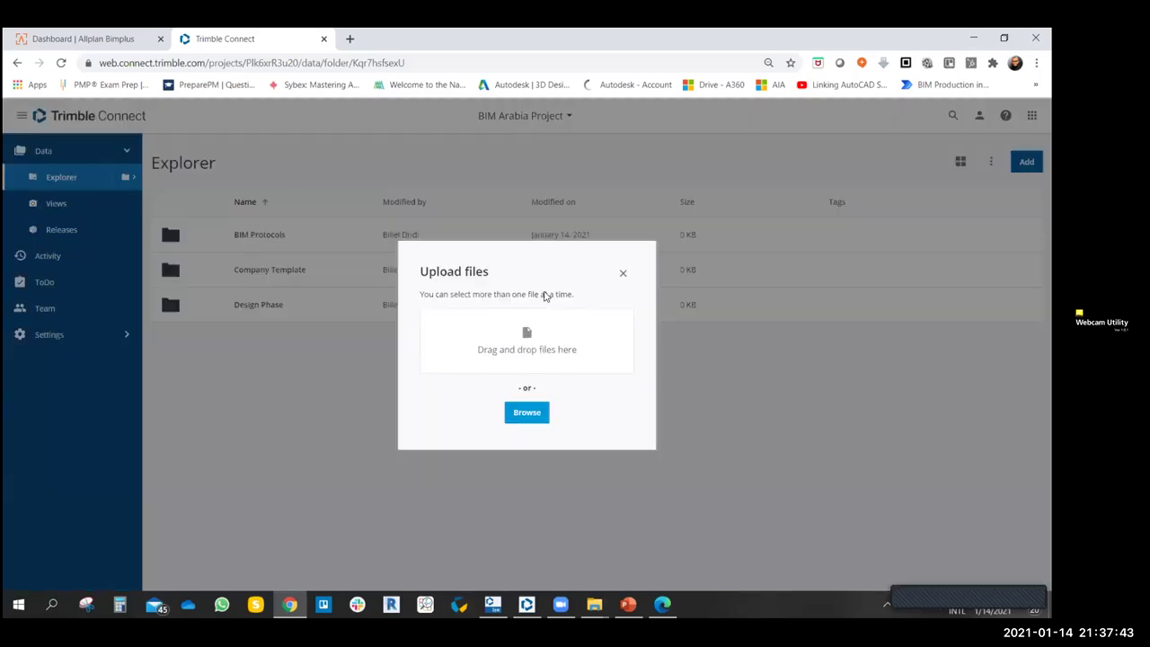
{"action": "left_click", "coordinate": [526, 414]}
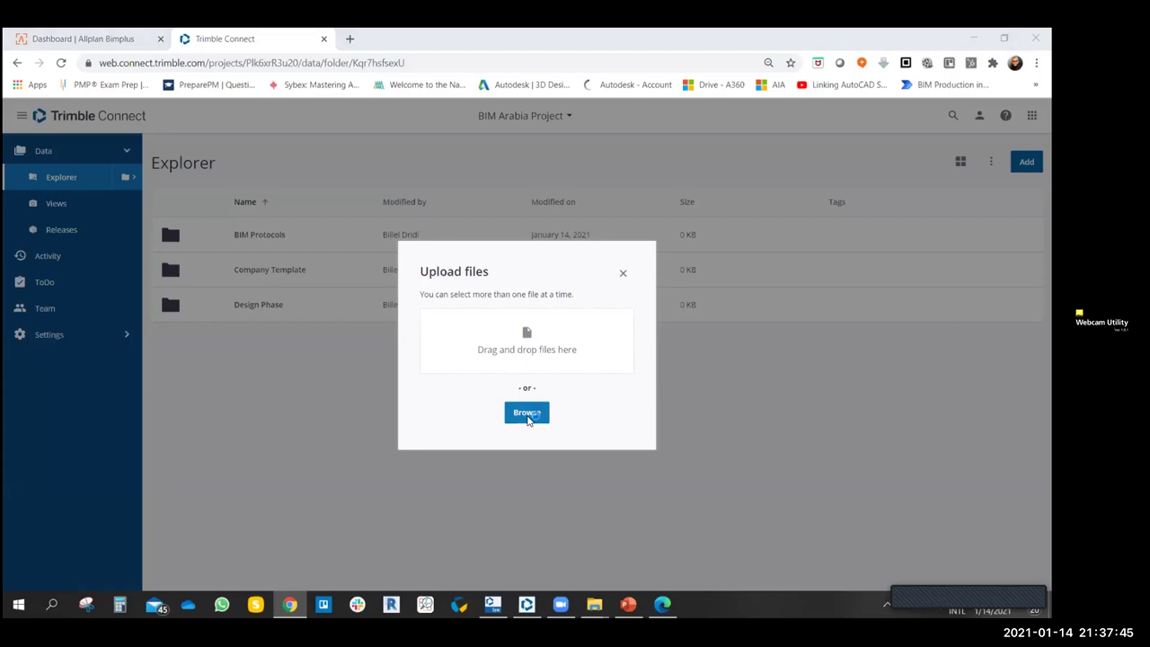
{"action": "scroll", "coordinate": [341, 220], "scroll_direction": "down", "scroll_amount": 3}
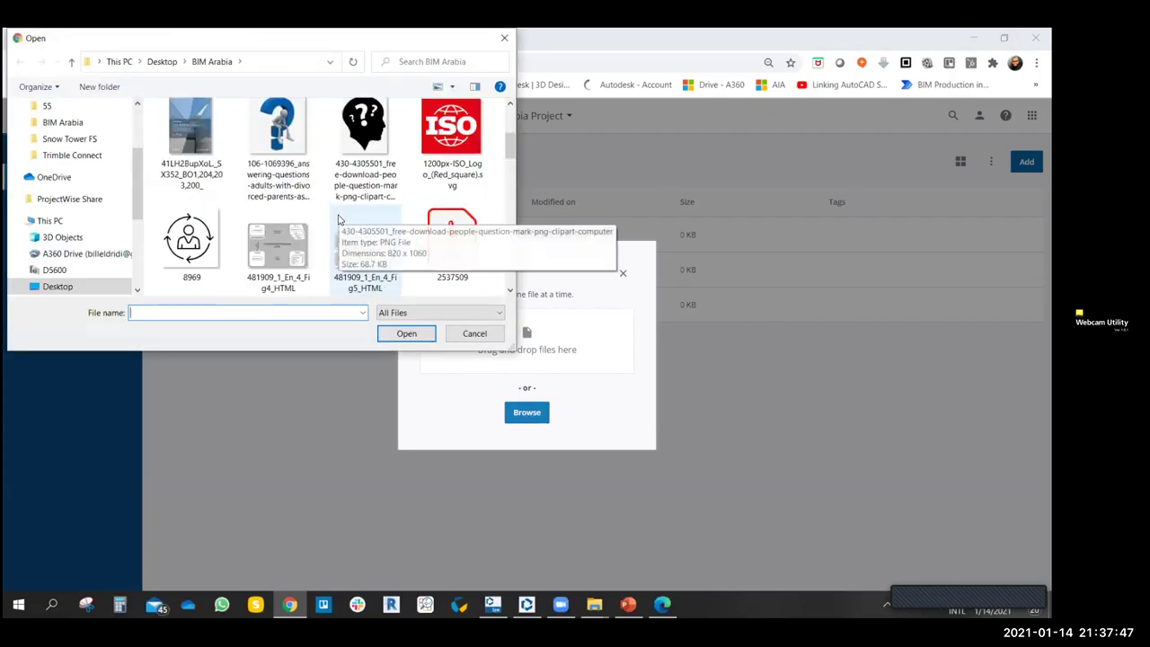
{"action": "left_click", "coordinate": [191, 139]}
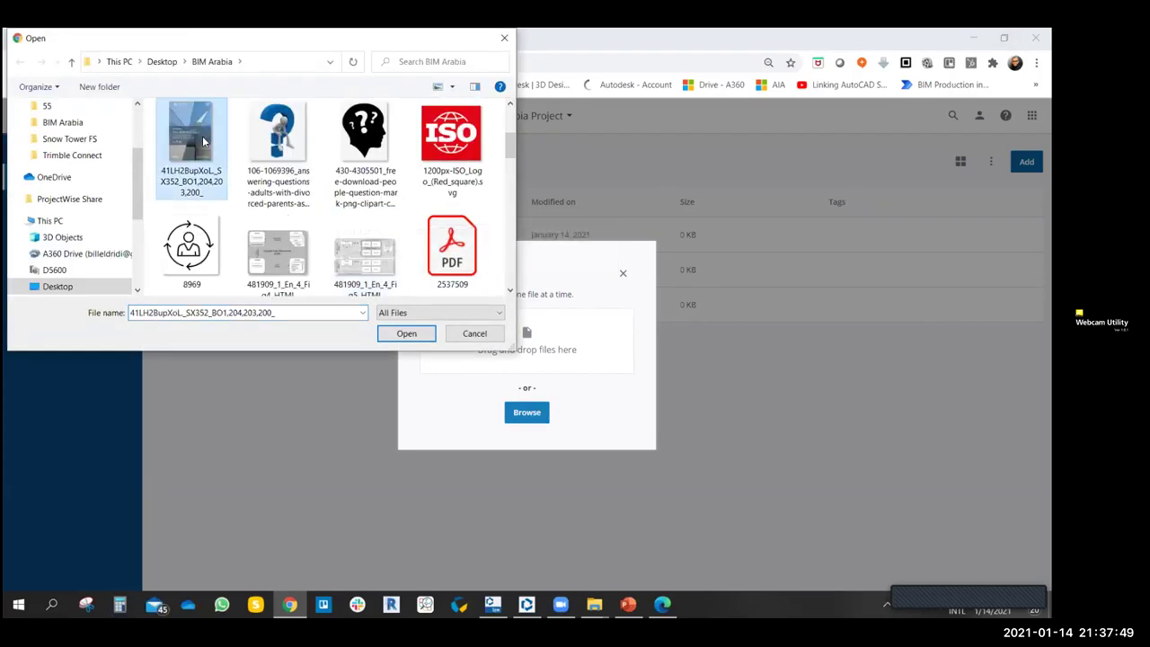
{"action": "left_click", "coordinate": [405, 334]}
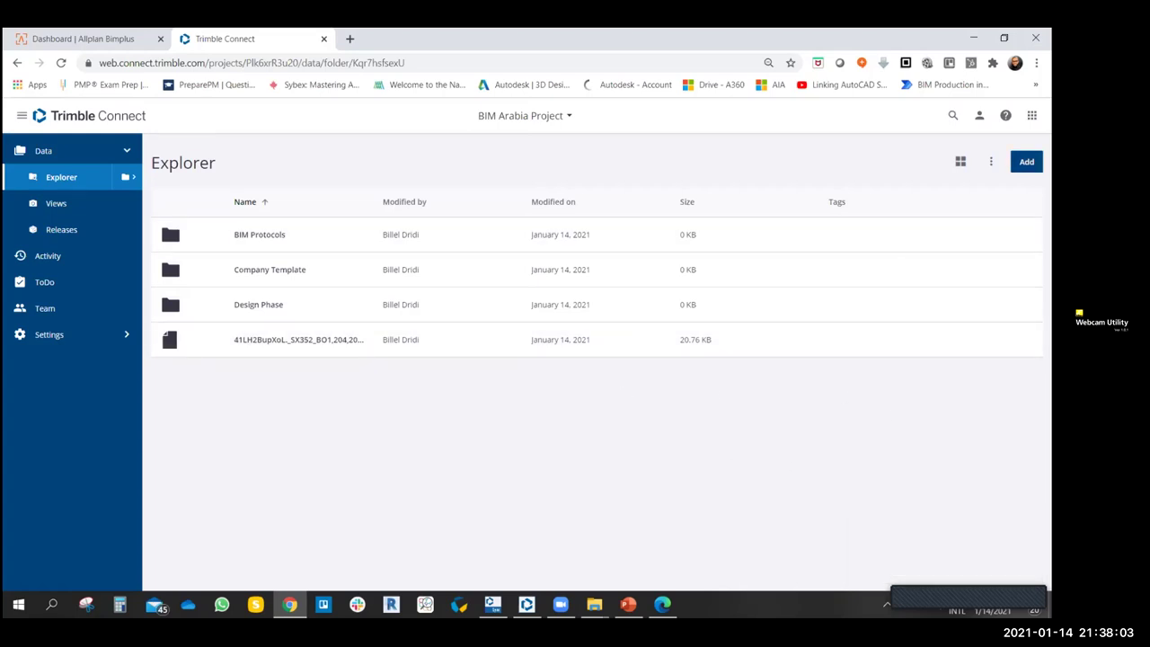
{"action": "left_click", "coordinate": [1026, 162]}
- Upload 2019-trimble-connect-illustration-w300.png by dragging it from File Explorer into the upload area
{"action": "left_click", "coordinate": [985, 191]}
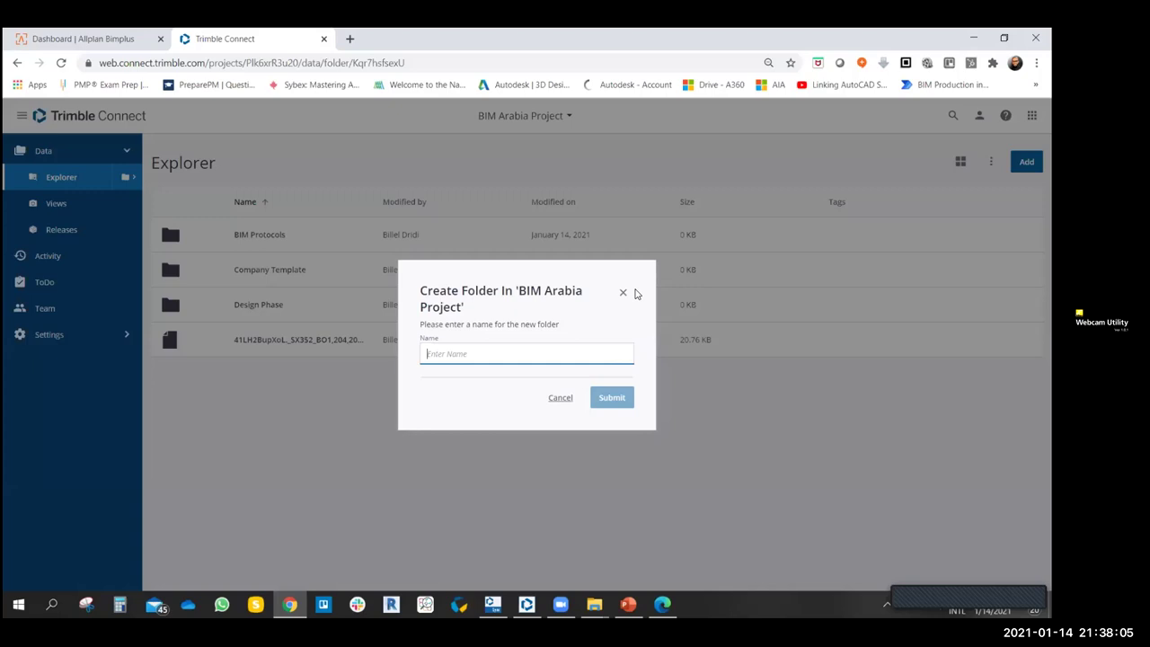
{"action": "left_click", "coordinate": [622, 292]}
{"action": "left_click", "coordinate": [1026, 162]}
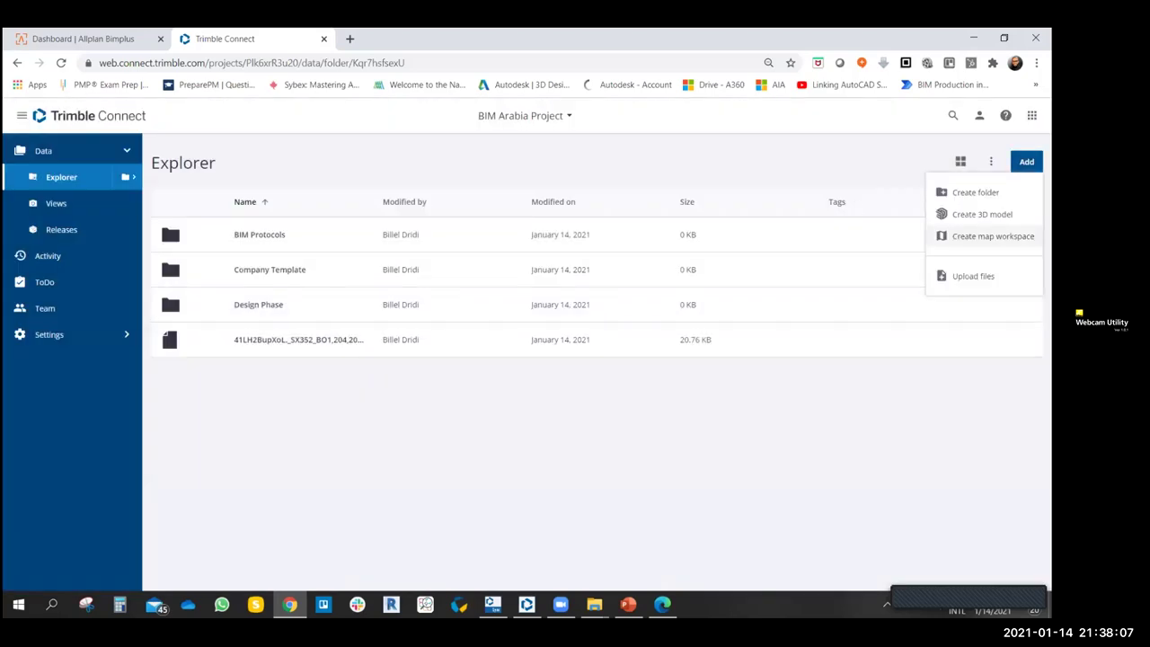
{"action": "left_click", "coordinate": [973, 275]}
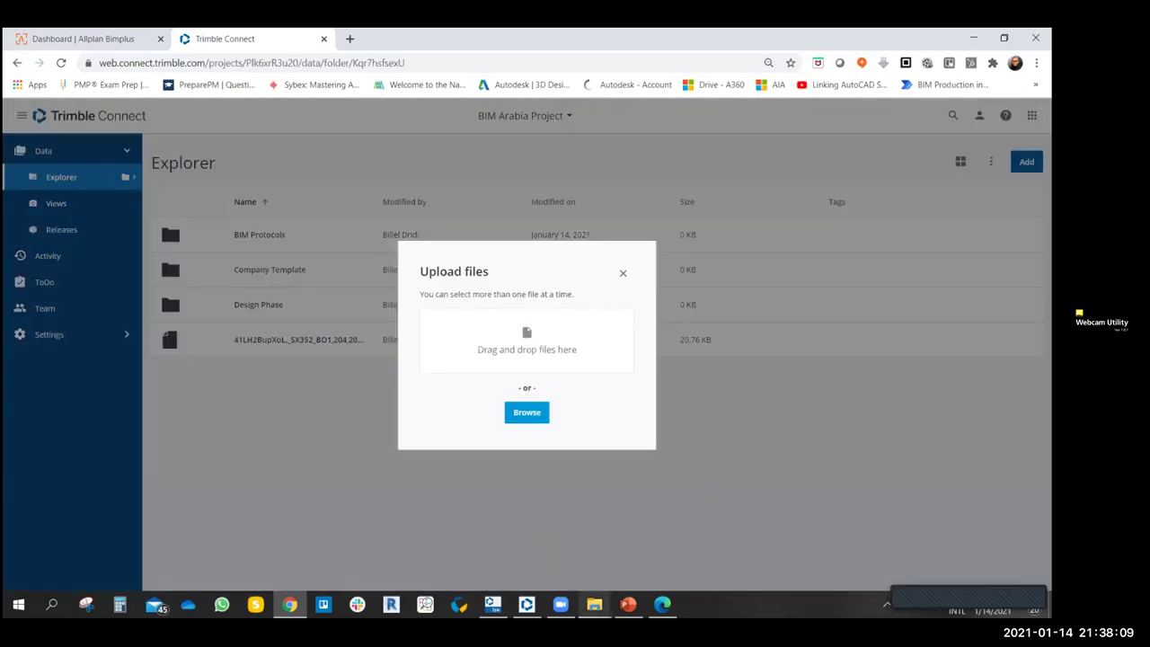
{"action": "mouse_move", "coordinate": [594, 604]}
{"action": "left_click", "coordinate": [625, 558]}
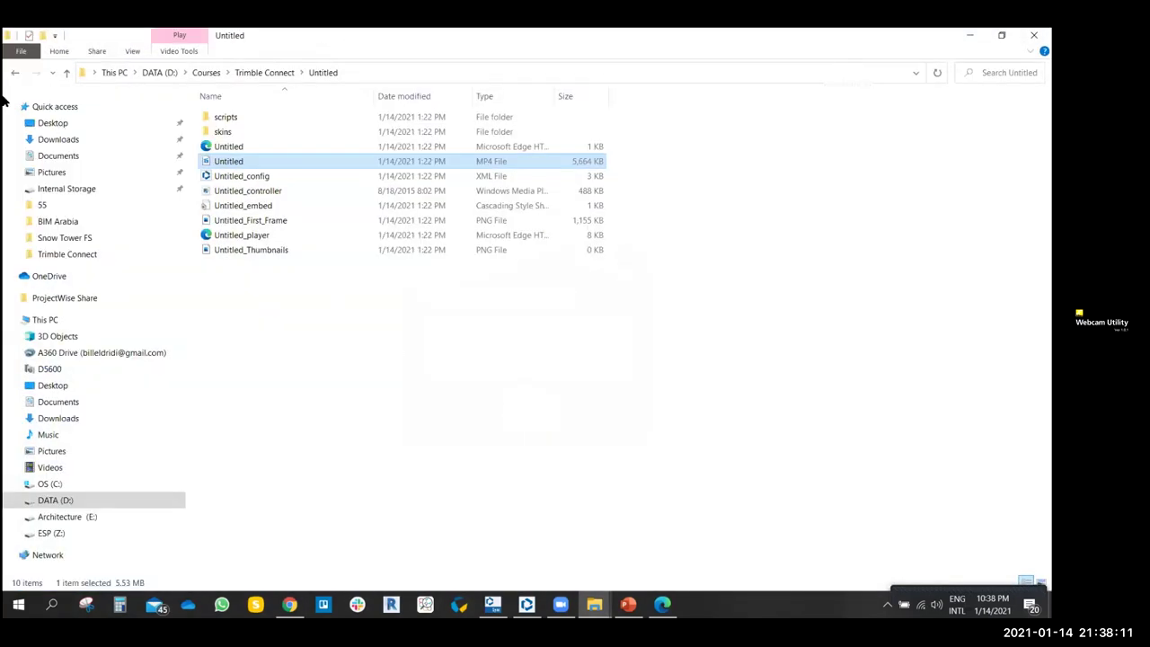
{"action": "left_click", "coordinate": [16, 73]}
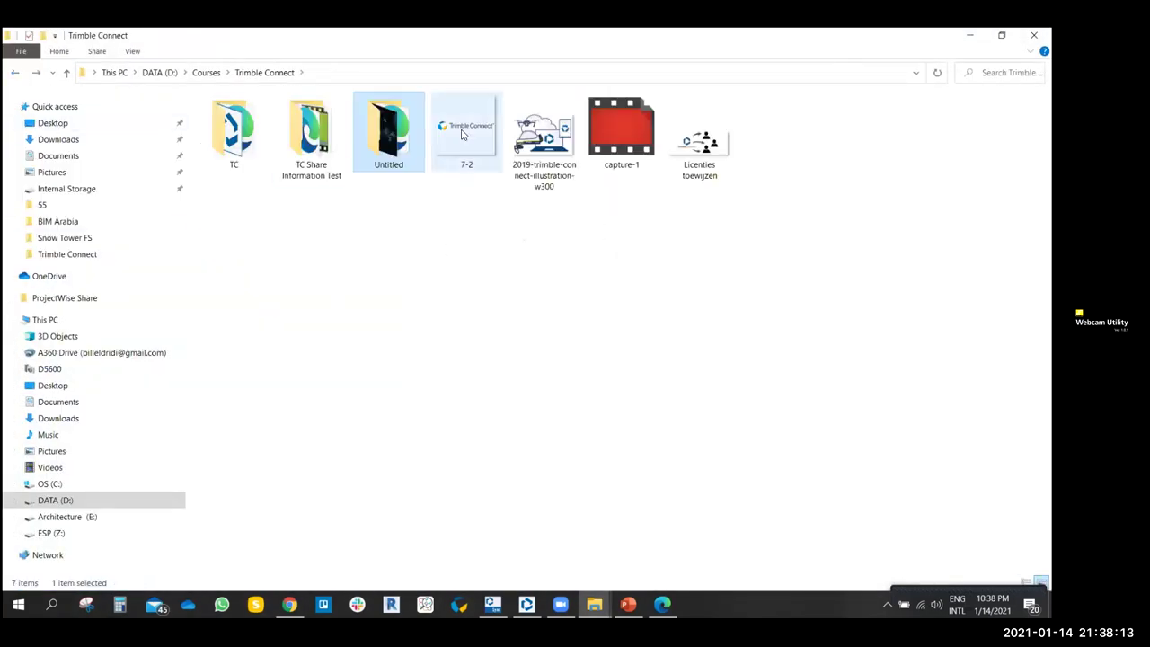
{"action": "left_click_drag", "start_coordinate": [543, 135], "coordinate": [803, 450]}
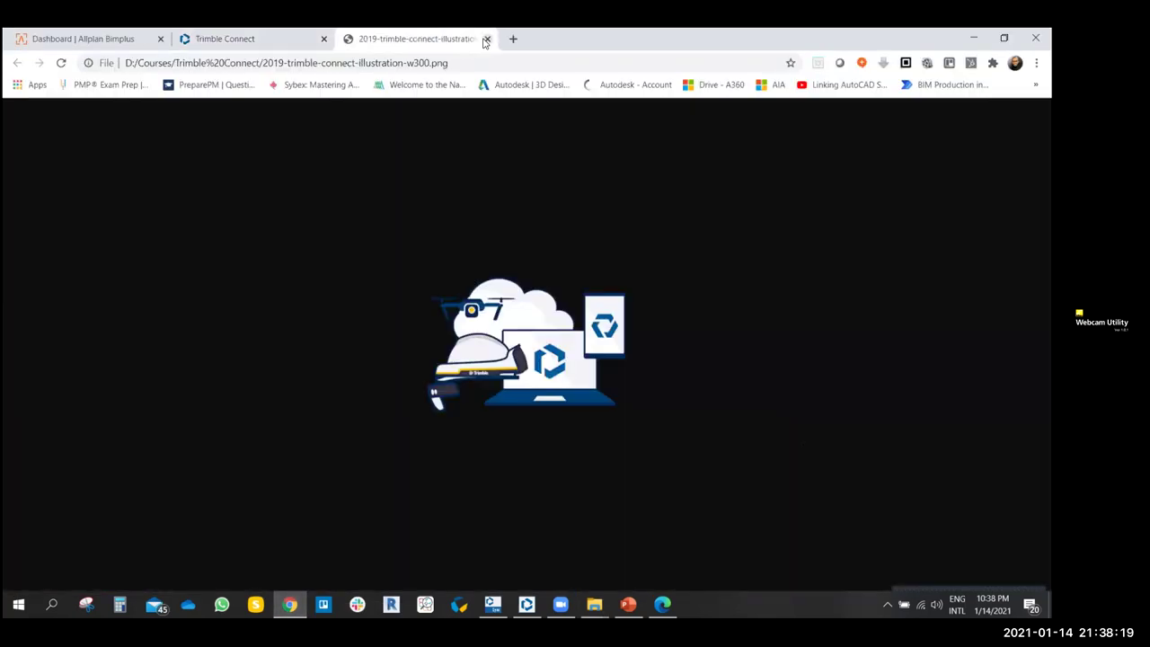
{"action": "left_click", "coordinate": [487, 39]}
{"action": "left_click", "coordinate": [593, 604]}
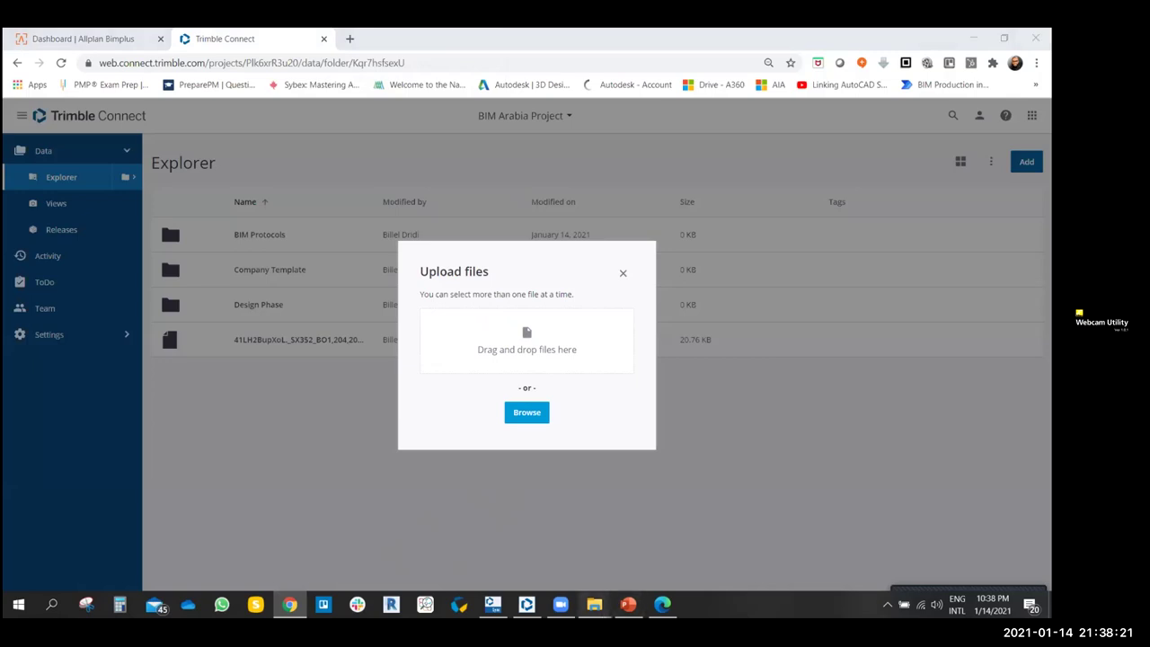
{"action": "left_click", "coordinate": [638, 544]}
{"action": "left_click_drag", "start_coordinate": [540, 145], "coordinate": [548, 342]}
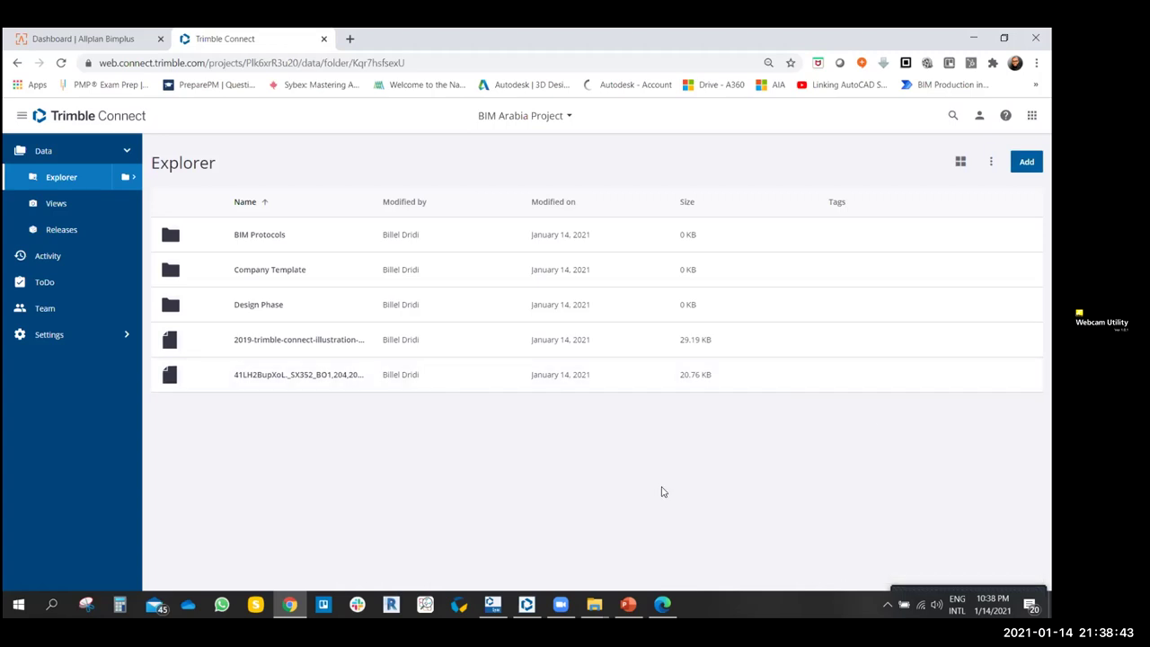
{"action": "left_click", "coordinate": [61, 208]}
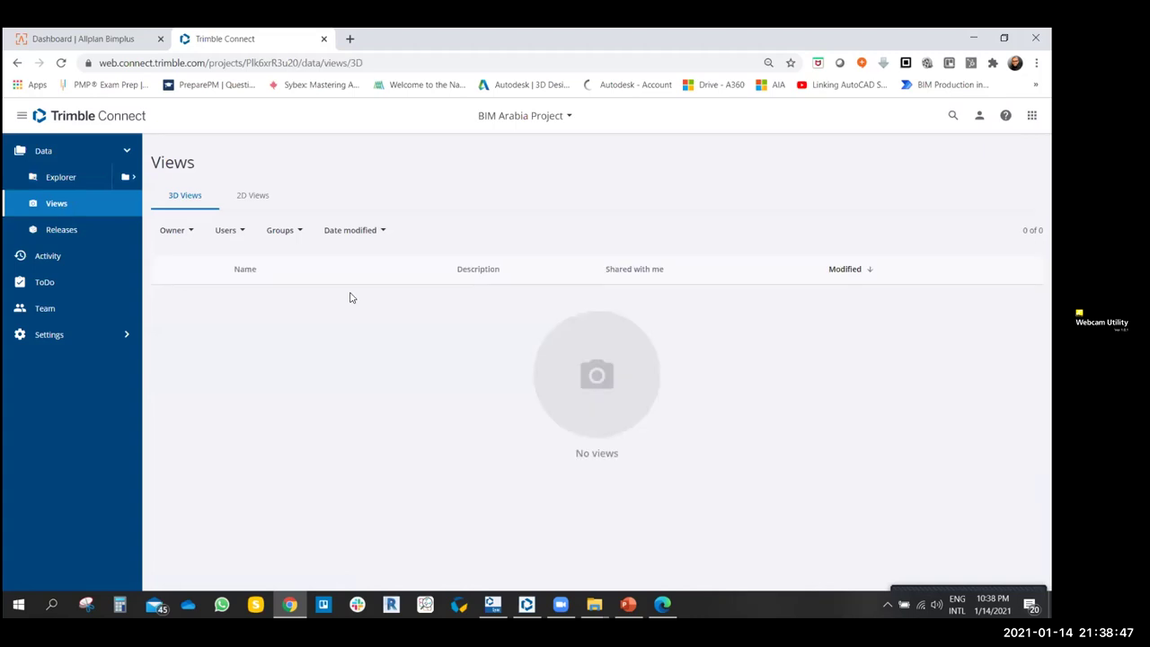
- Browse the 3D and 2D Views tabs, then check the empty Releases page and Activity feed
{"action": "left_click", "coordinate": [251, 198]}
{"action": "left_click", "coordinate": [183, 196]}
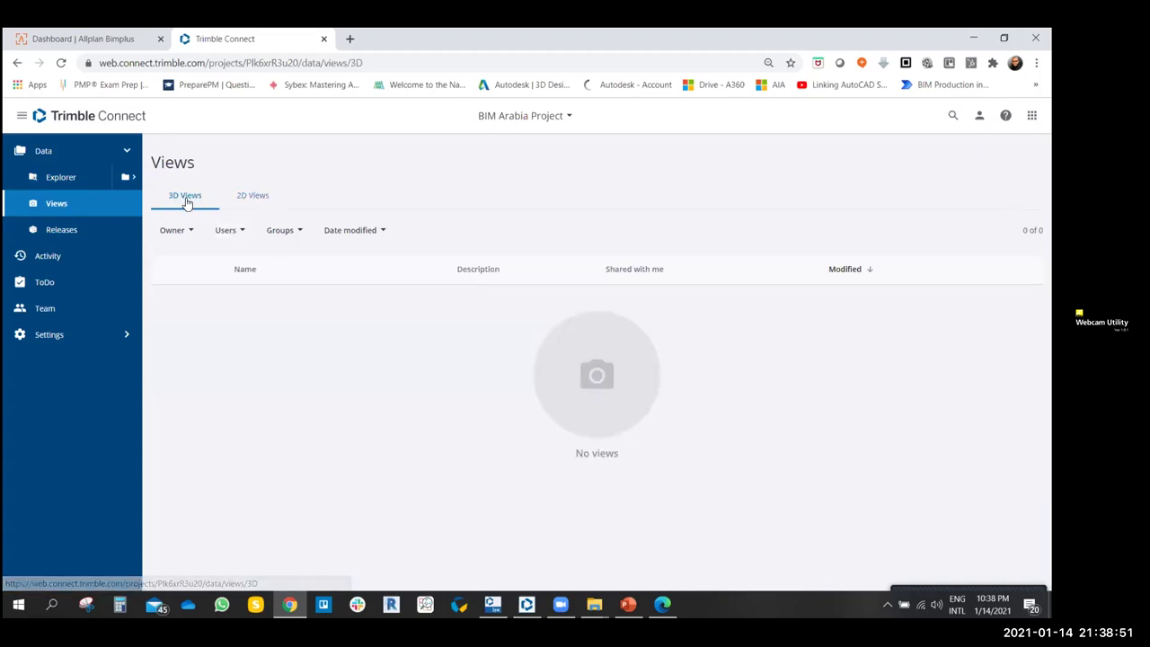
{"action": "left_click", "coordinate": [240, 197]}
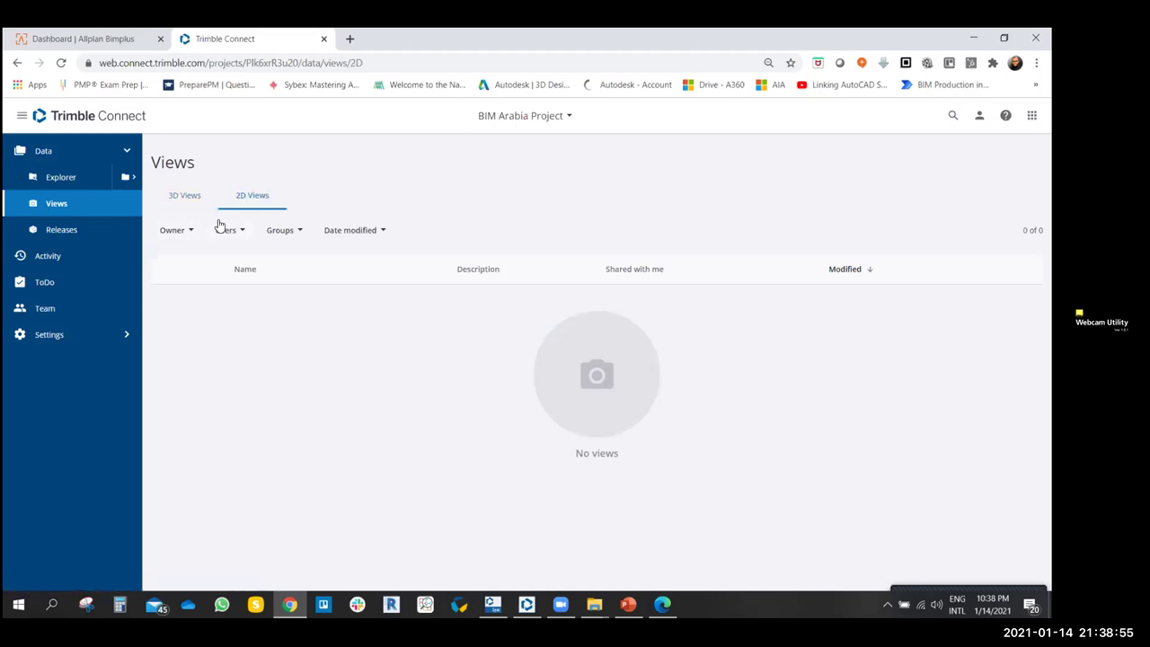
{"action": "left_click", "coordinate": [186, 199]}
{"action": "left_click", "coordinate": [60, 236]}
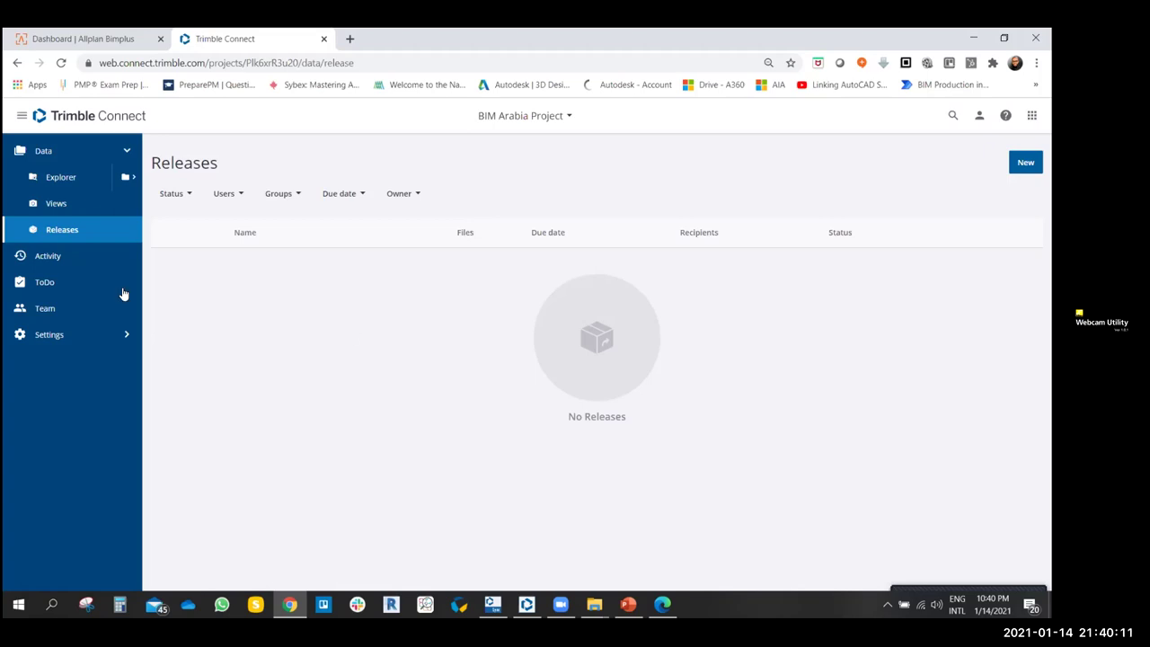
{"action": "left_click", "coordinate": [48, 256]}
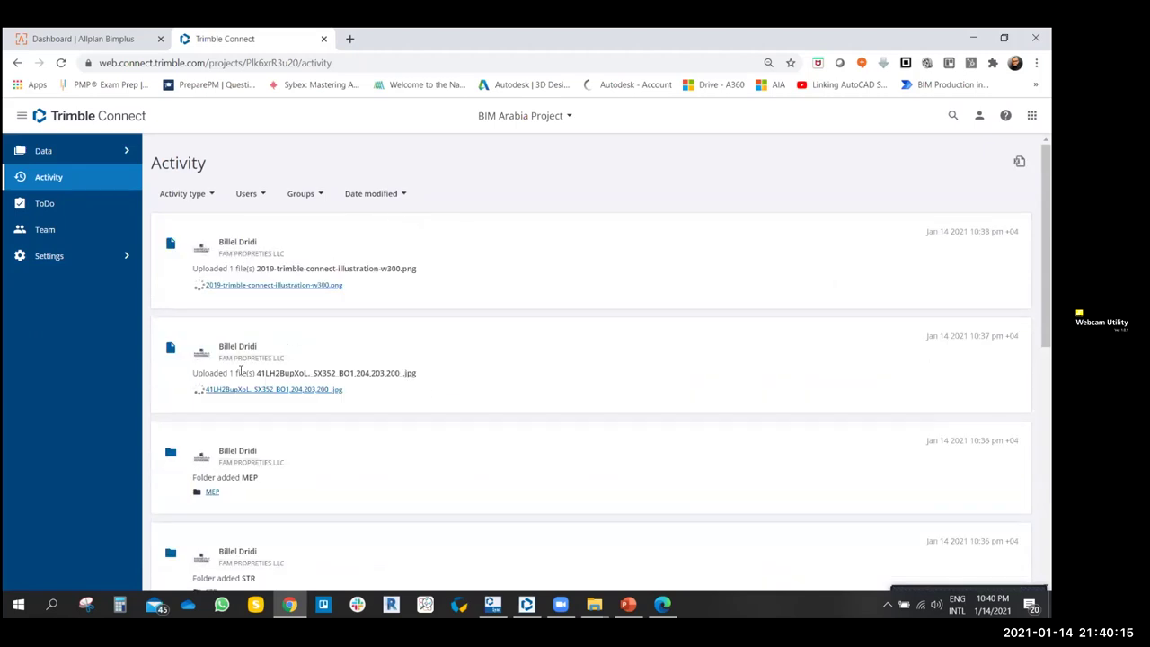
- Scroll up and down through the BIM Arabia Project Activity feed entries
{"action": "scroll", "coordinate": [292, 398], "scroll_direction": "down", "scroll_amount": 10}
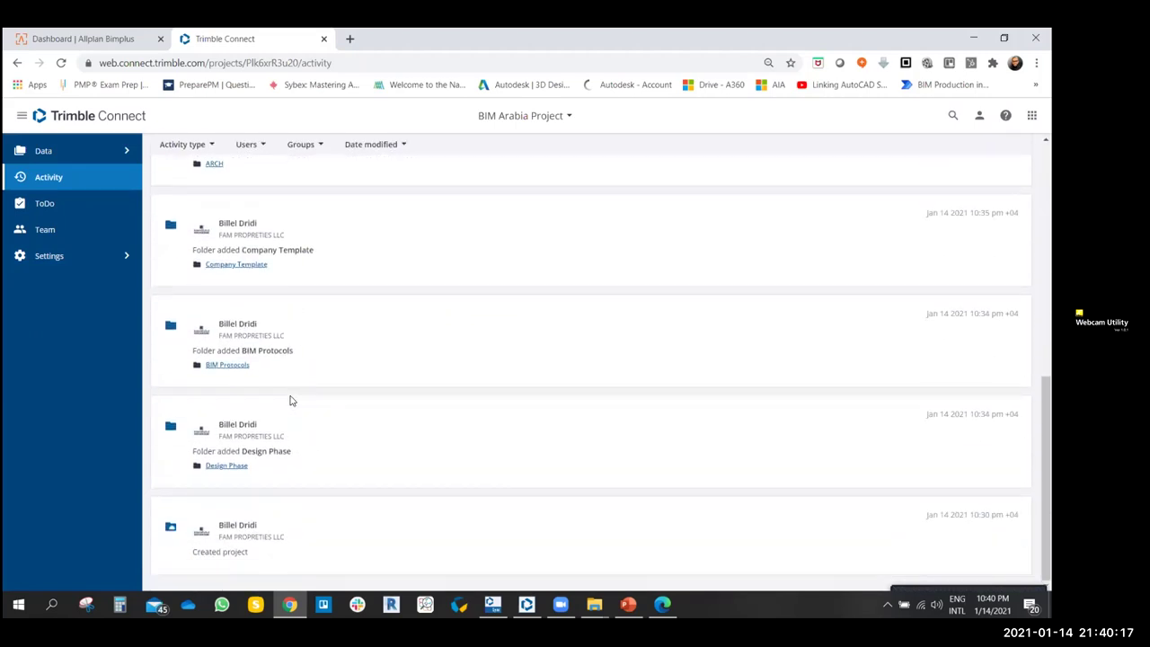
{"action": "scroll", "coordinate": [341, 429], "scroll_direction": "up", "scroll_amount": 10}
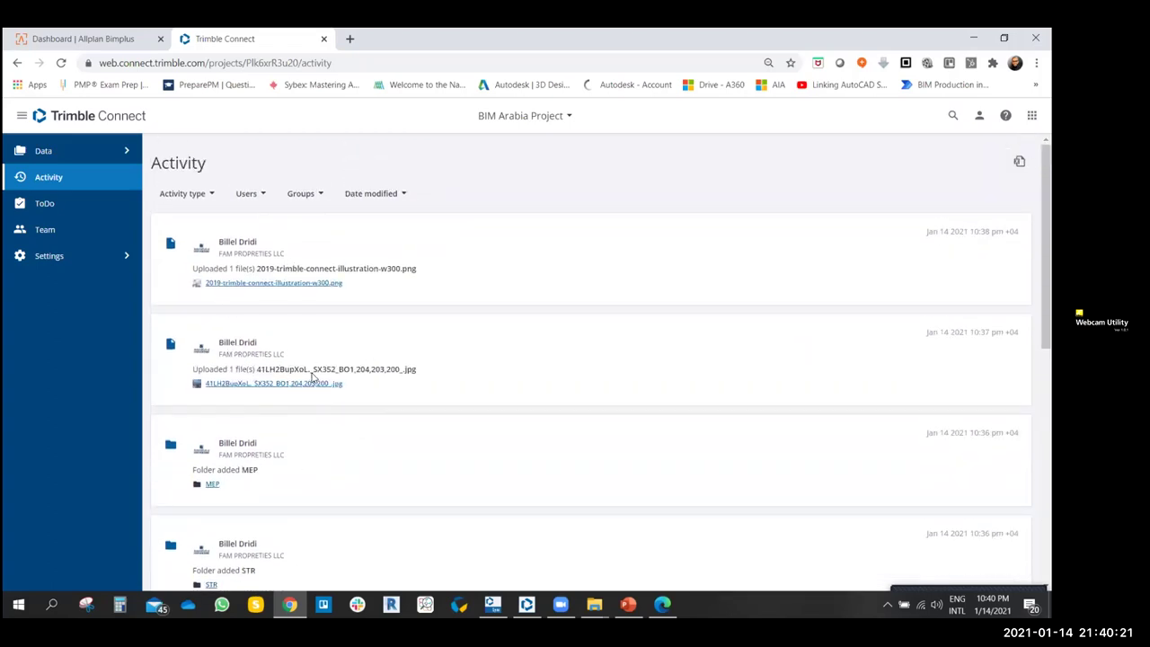
{"action": "scroll", "coordinate": [313, 379], "scroll_direction": "down", "scroll_amount": 2}
{"action": "scroll", "coordinate": [313, 379], "scroll_direction": "down", "scroll_amount": 5}
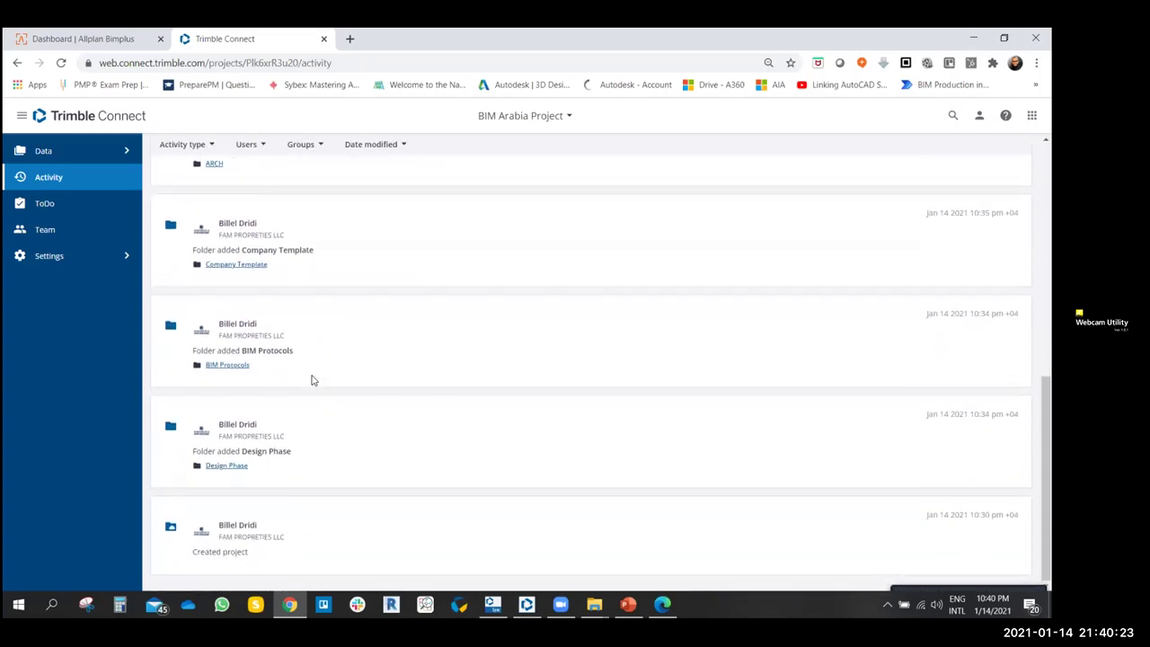
{"action": "scroll", "coordinate": [310, 386], "scroll_direction": "up", "scroll_amount": 10}
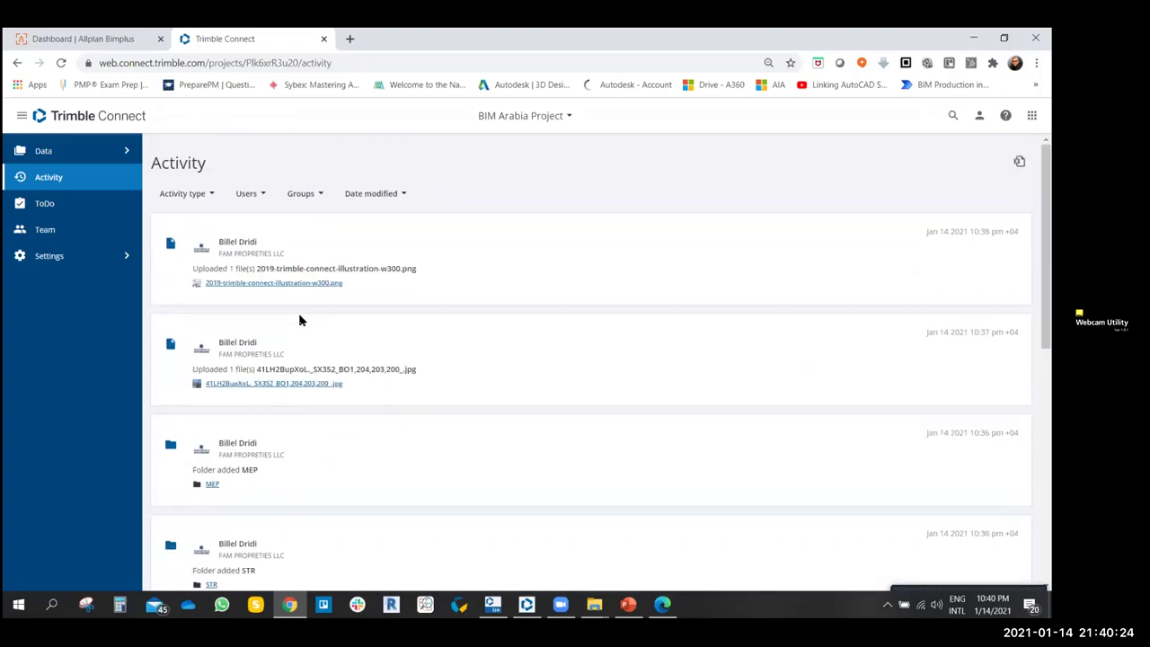
{"action": "left_click", "coordinate": [212, 196]}
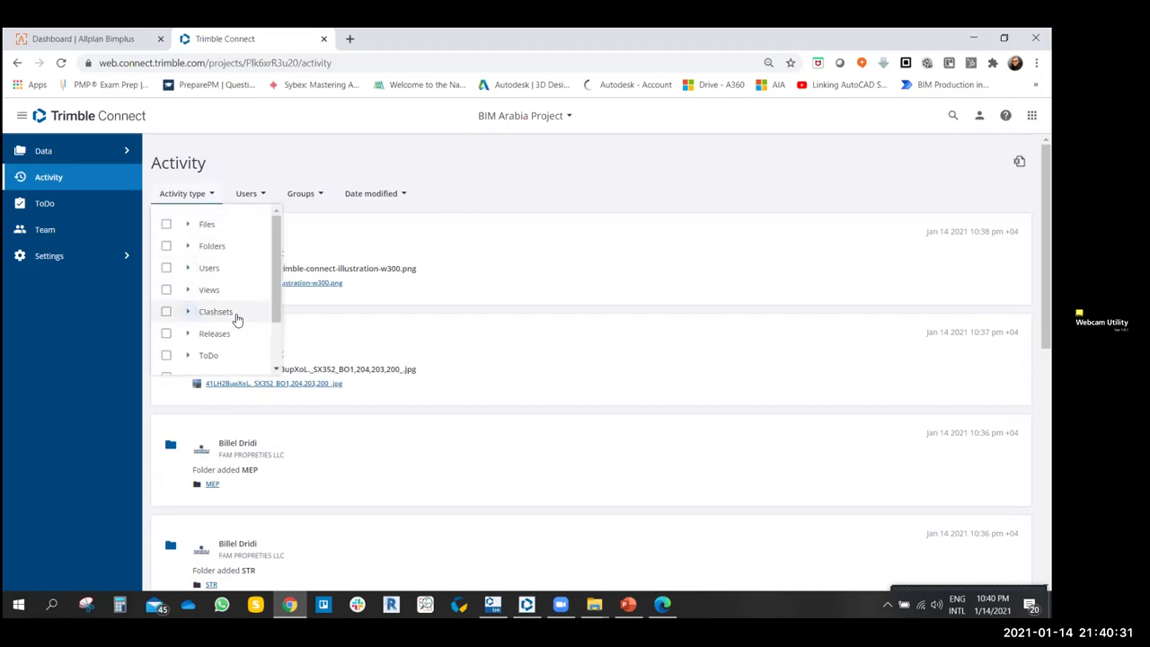
{"action": "left_click", "coordinate": [188, 226]}
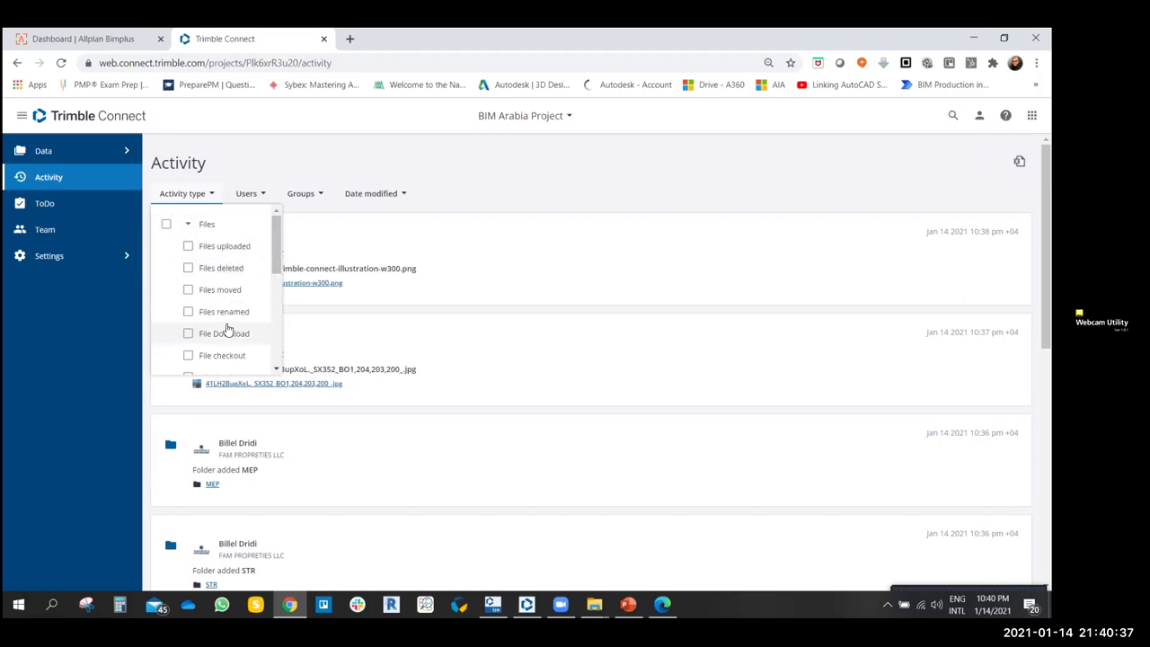
{"action": "left_click", "coordinate": [188, 245]}
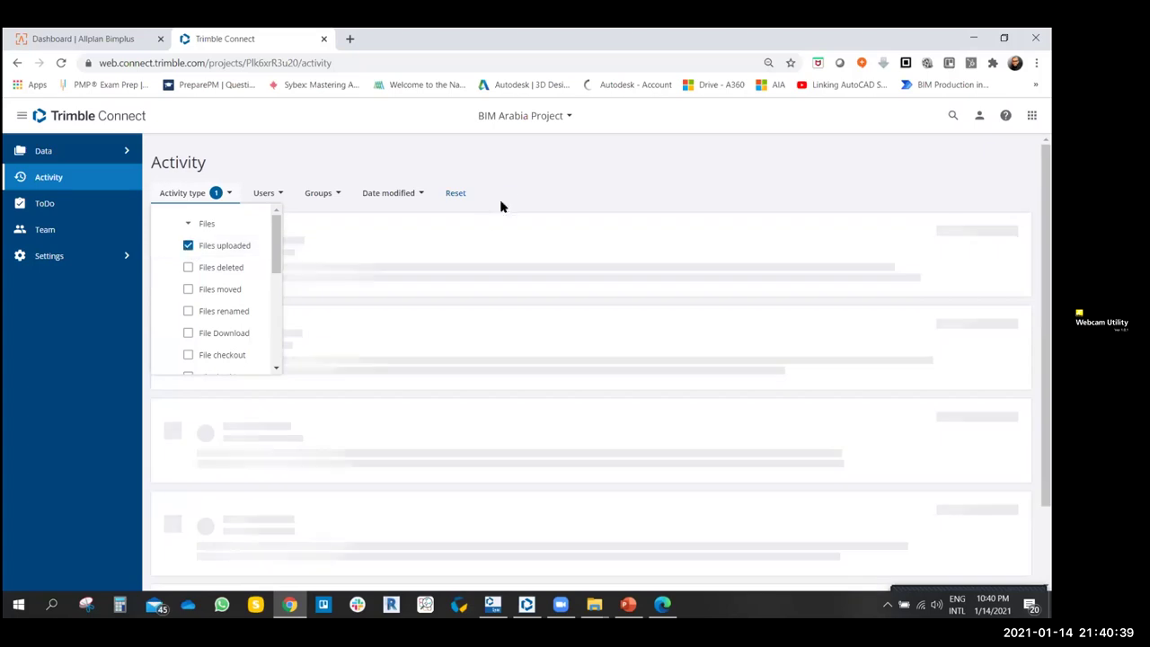
{"action": "left_click", "coordinate": [513, 180]}
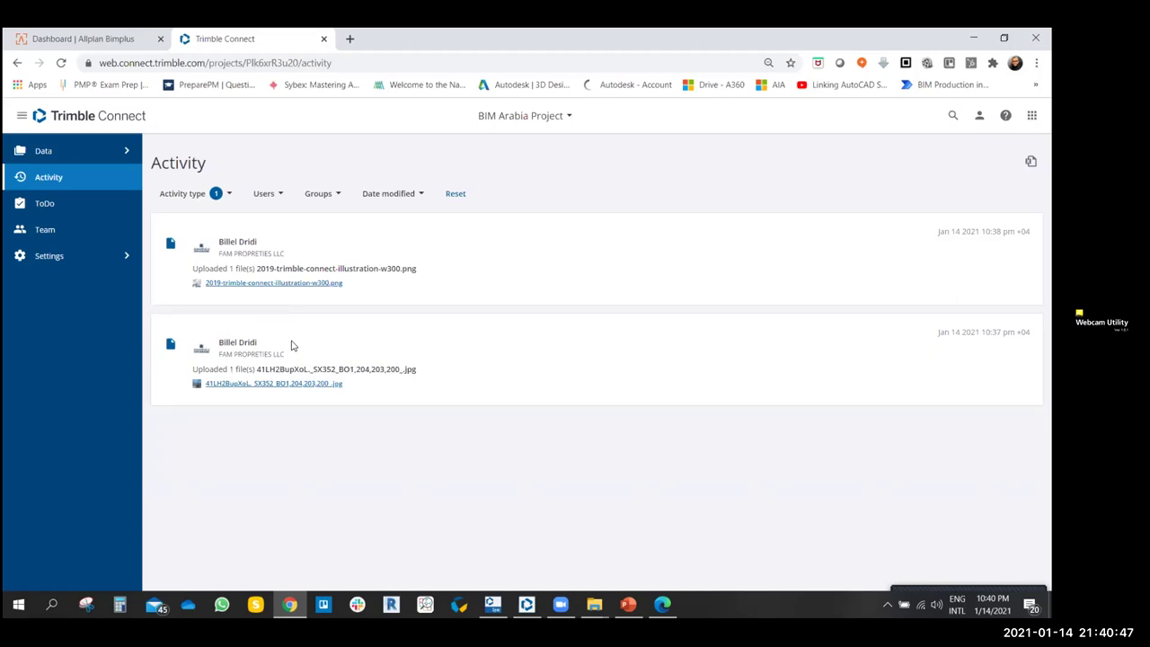
{"action": "left_click", "coordinate": [230, 195]}
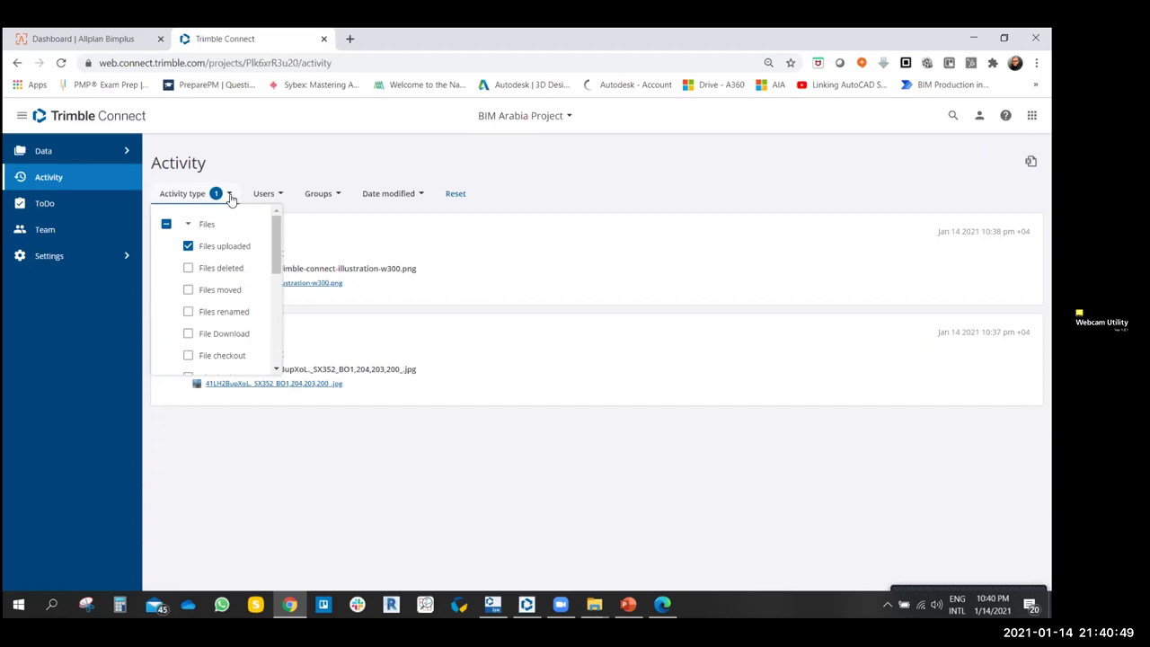
{"action": "left_click", "coordinate": [188, 245]}
{"action": "left_click", "coordinate": [210, 194]}
{"action": "left_click", "coordinate": [209, 194]}
{"action": "left_click", "coordinate": [188, 267]}
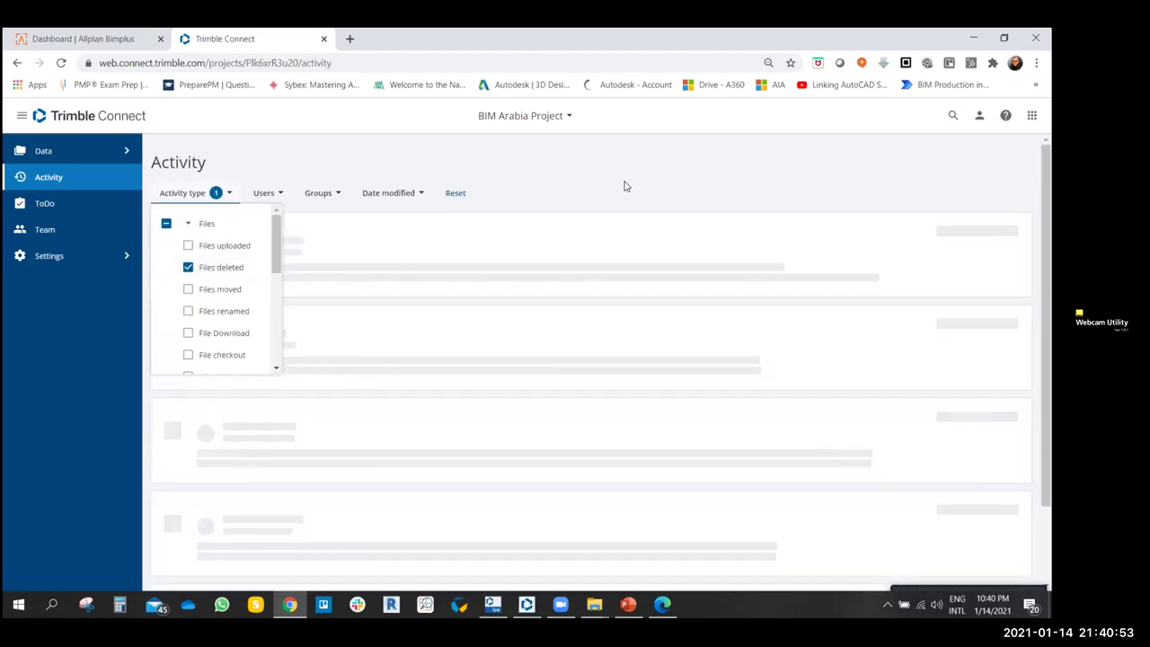
{"action": "left_click", "coordinate": [607, 197]}
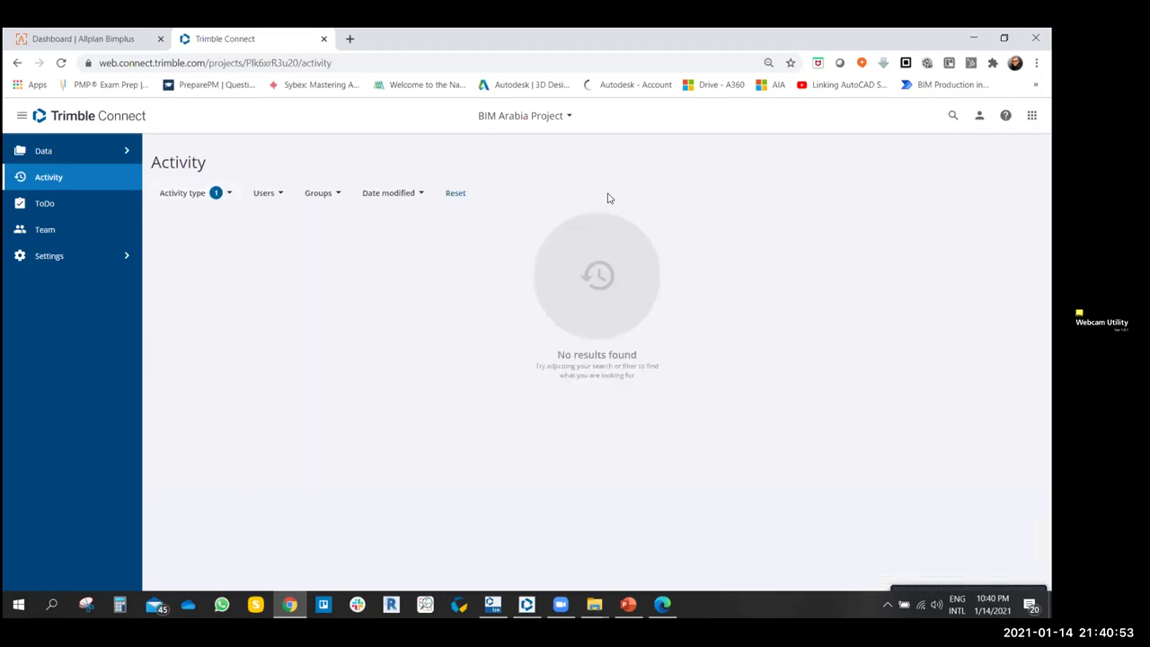
{"action": "left_click", "coordinate": [227, 197]}
{"action": "left_click", "coordinate": [188, 268]}
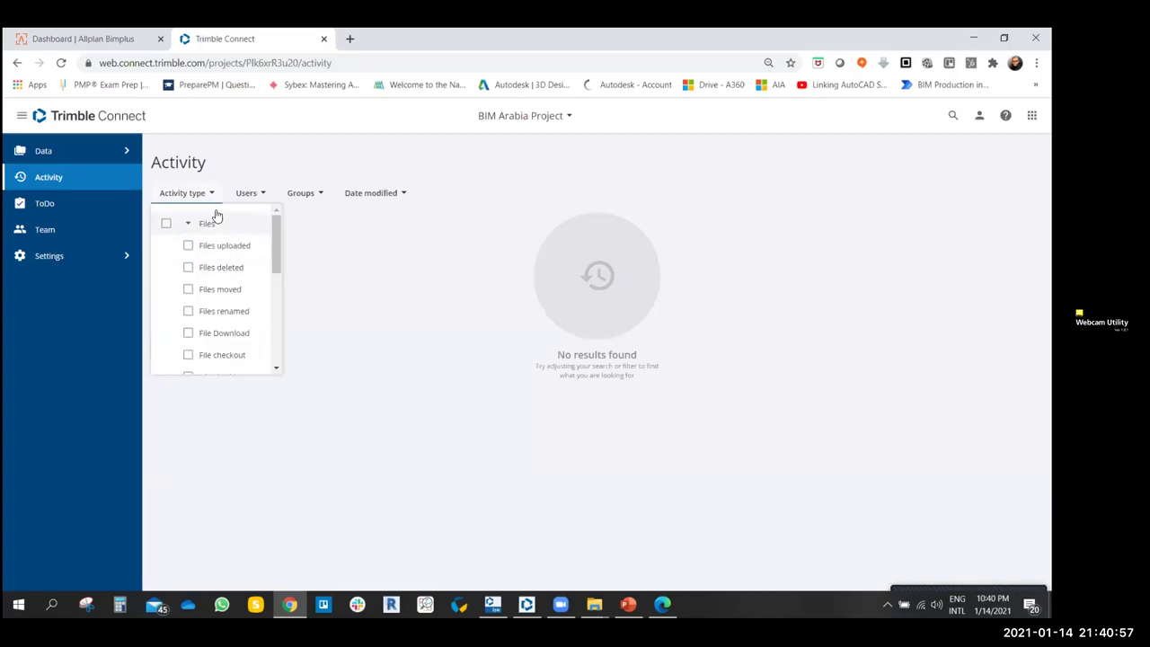
{"action": "left_click_drag", "start_coordinate": [277, 244], "coordinate": [278, 270]}
{"action": "left_click", "coordinate": [188, 342]}
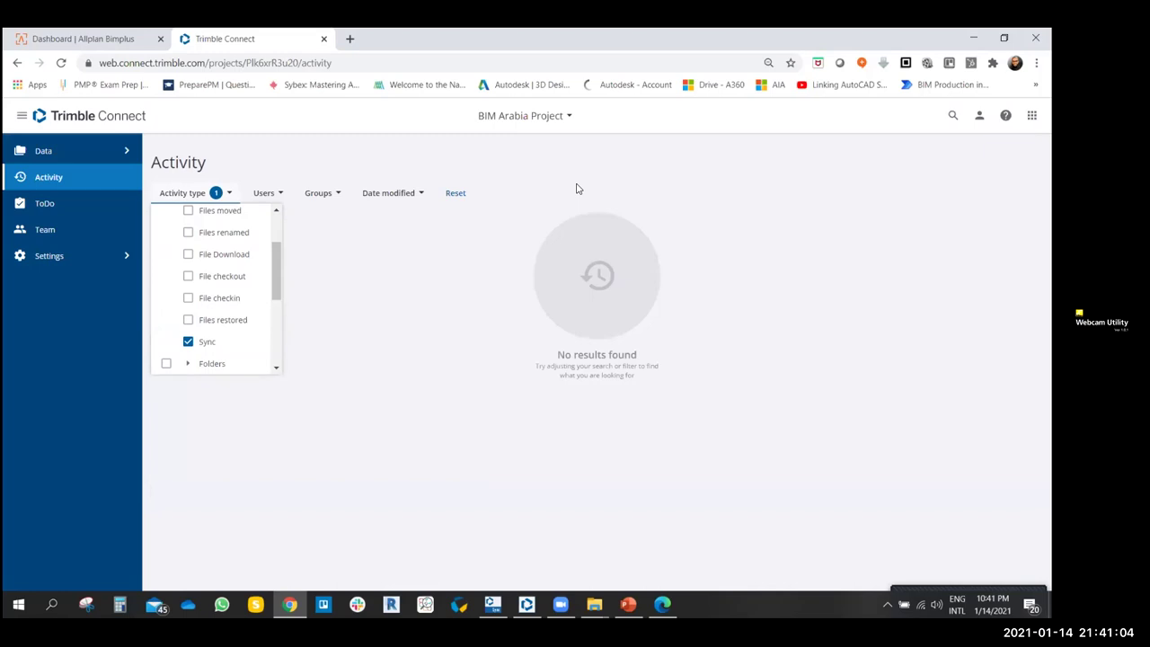
{"action": "left_click", "coordinate": [214, 340]}
{"action": "left_click_drag", "start_coordinate": [272, 275], "coordinate": [274, 242]}
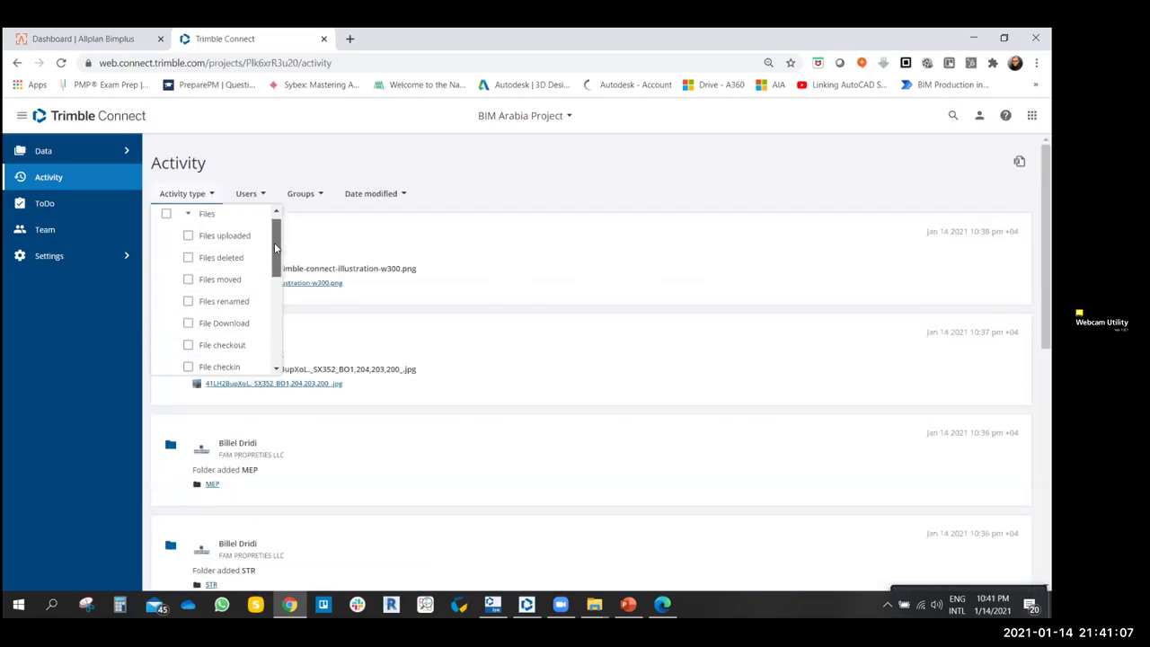
{"action": "left_click", "coordinate": [188, 215]}
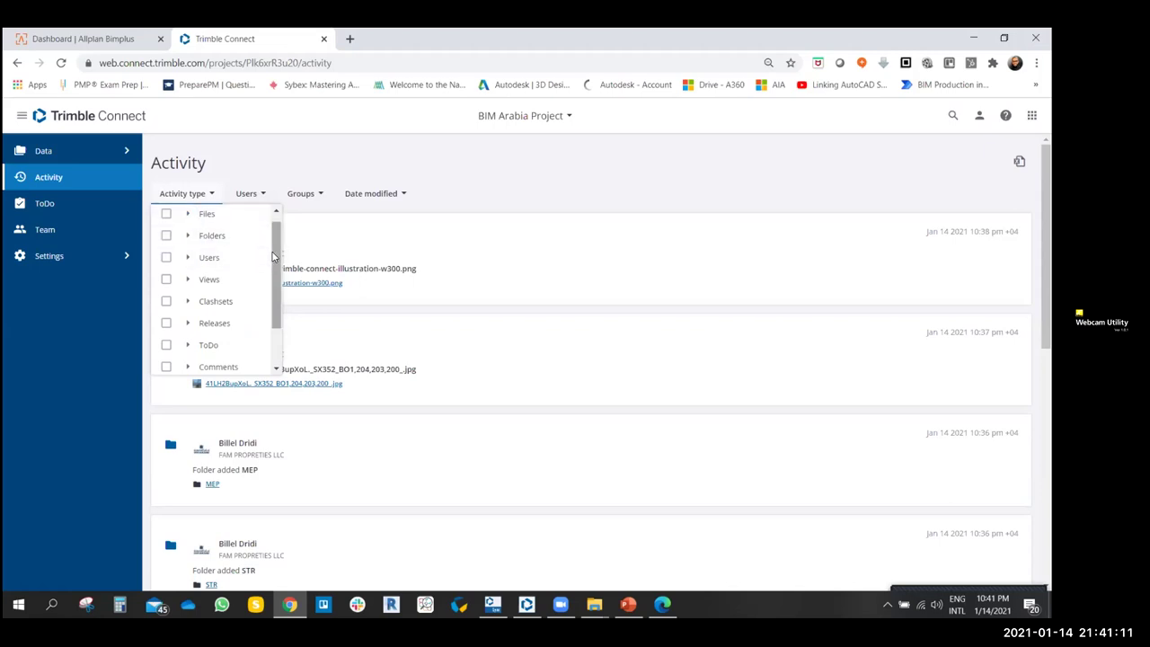
{"action": "left_click", "coordinate": [188, 256]}
{"action": "left_click_drag", "start_coordinate": [275, 245], "coordinate": [274, 261]}
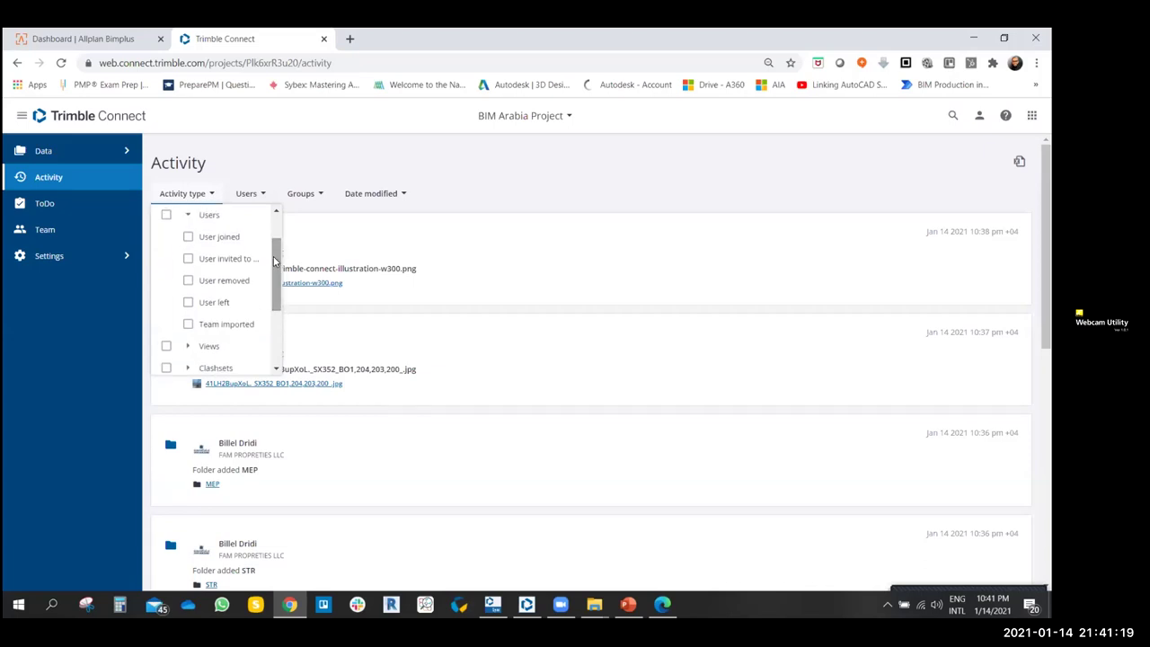
{"action": "left_click", "coordinate": [189, 238]}
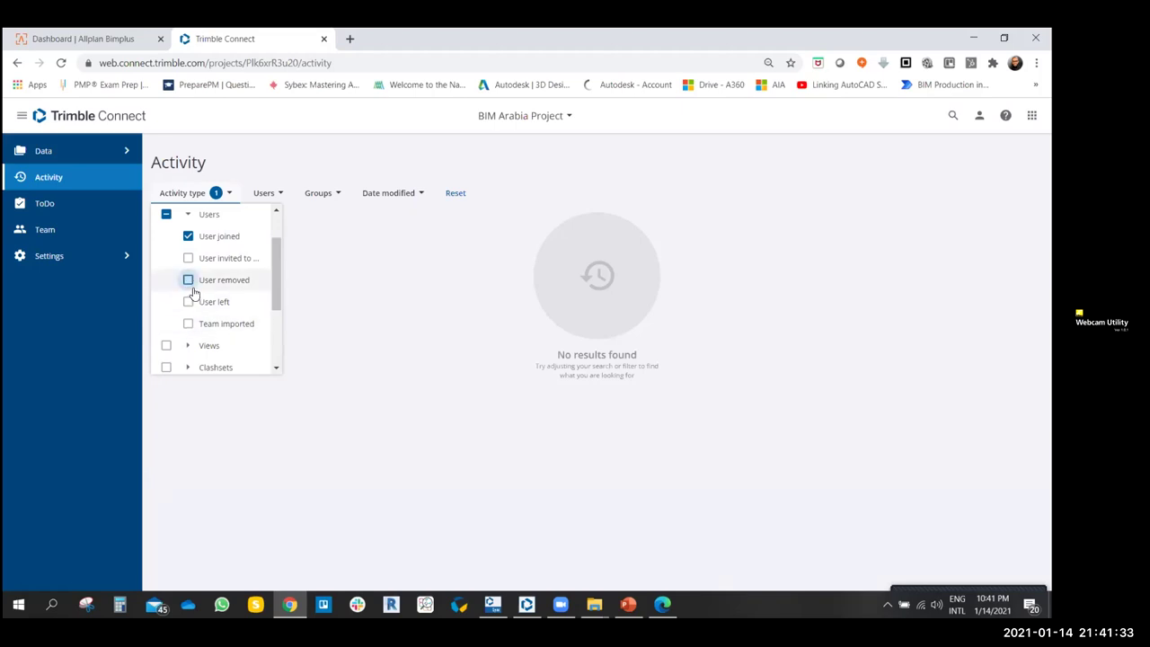
{"action": "left_click", "coordinate": [188, 236]}
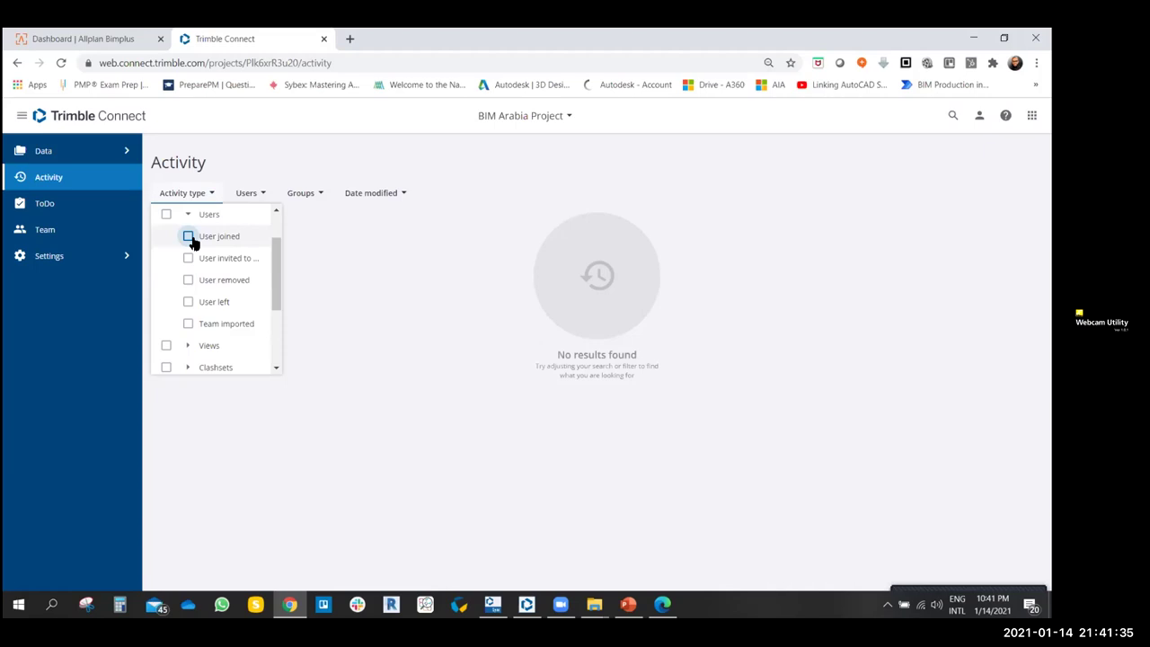
{"action": "left_click", "coordinate": [187, 216]}
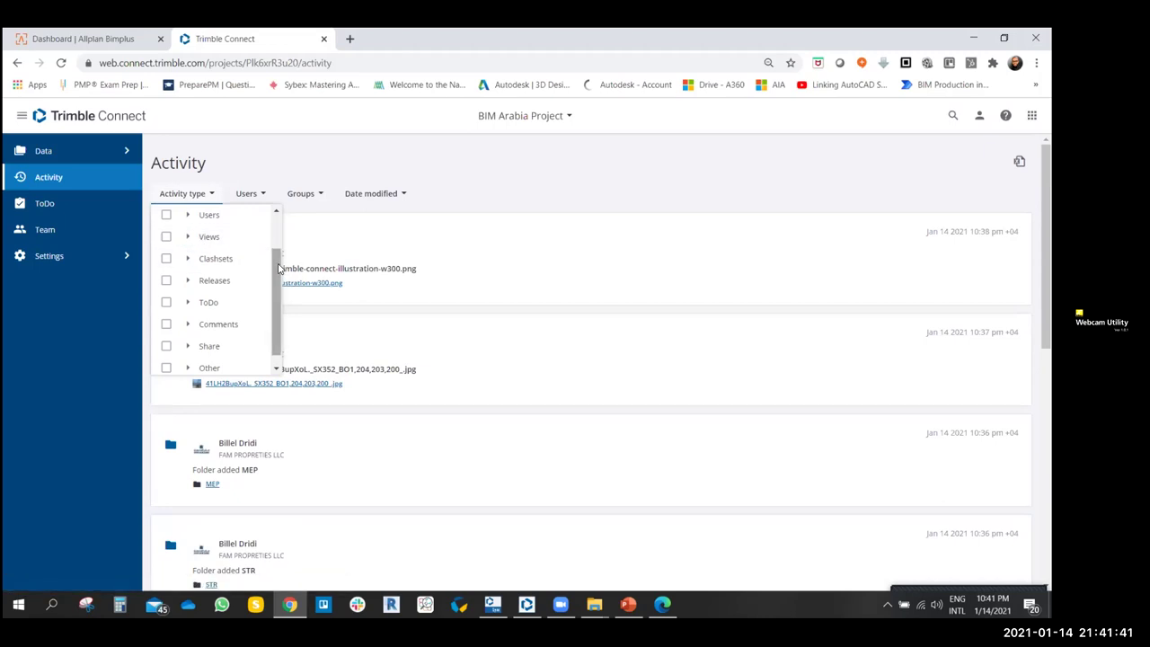
{"action": "scroll", "coordinate": [278, 274], "scroll_direction": "down", "scroll_amount": 1}
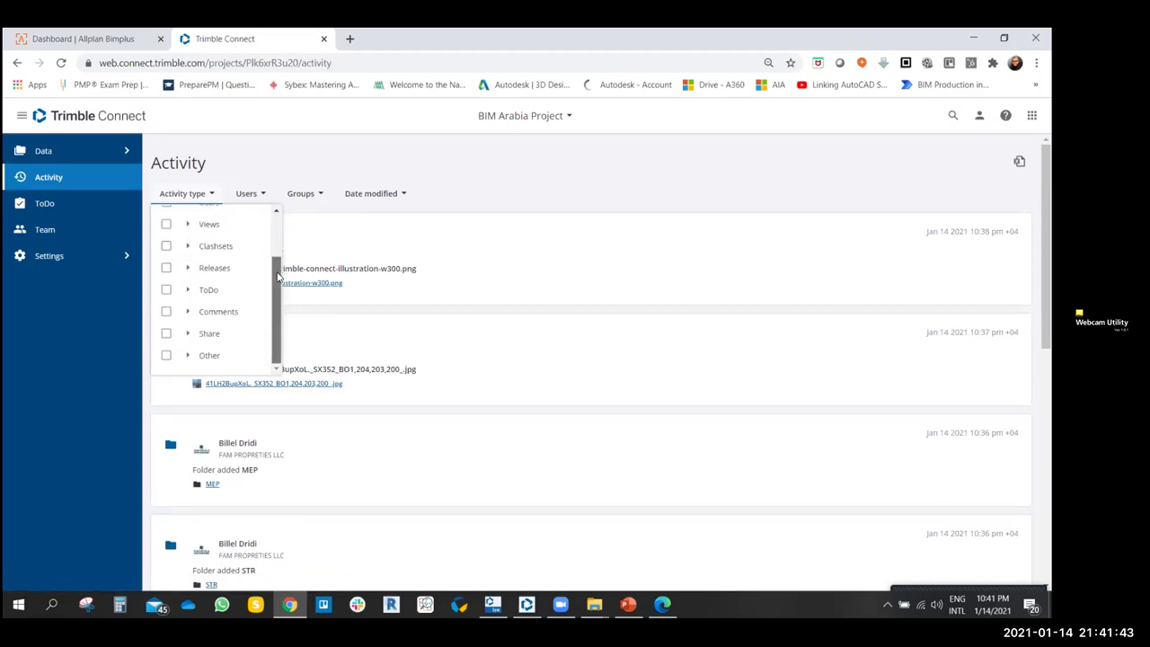
{"action": "scroll", "coordinate": [279, 274], "scroll_direction": "up", "scroll_amount": 2}
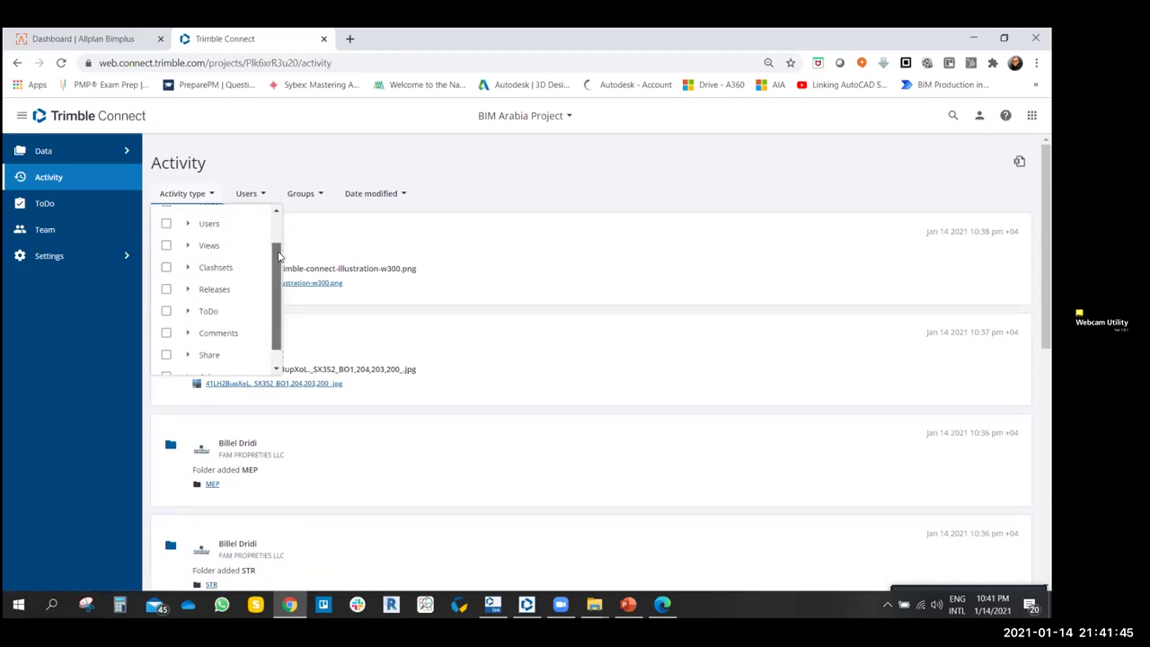
{"action": "left_click", "coordinate": [215, 196]}
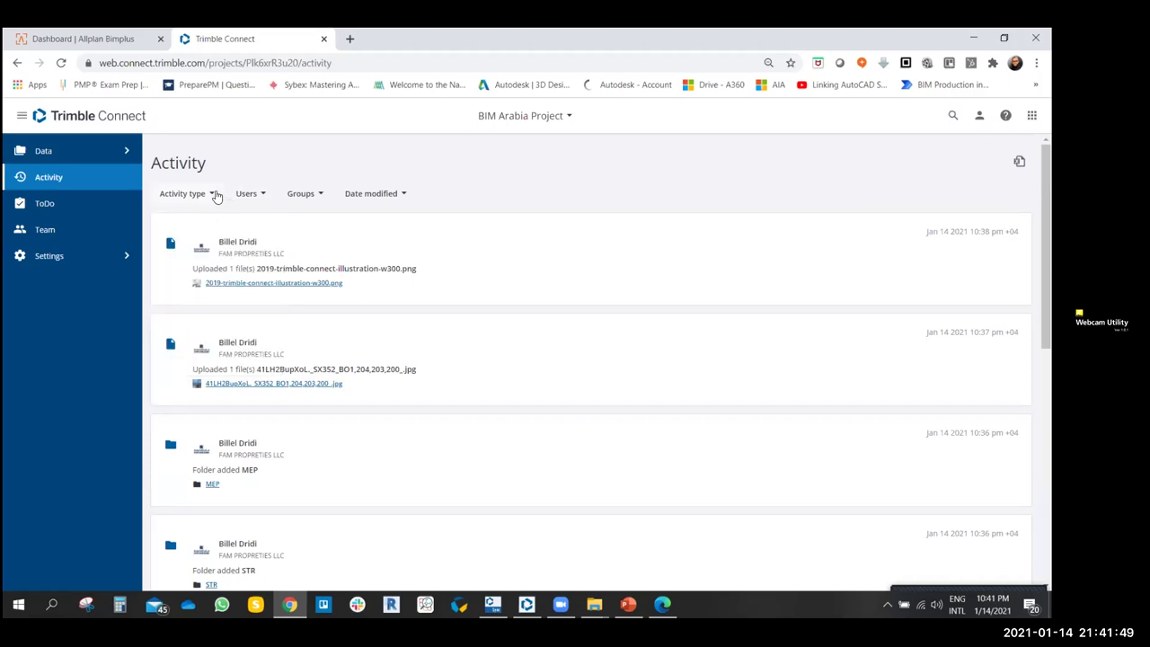
- Try the Users and Groups filters on the Activity feed, then show the Date modified options
{"action": "left_click", "coordinate": [265, 195]}
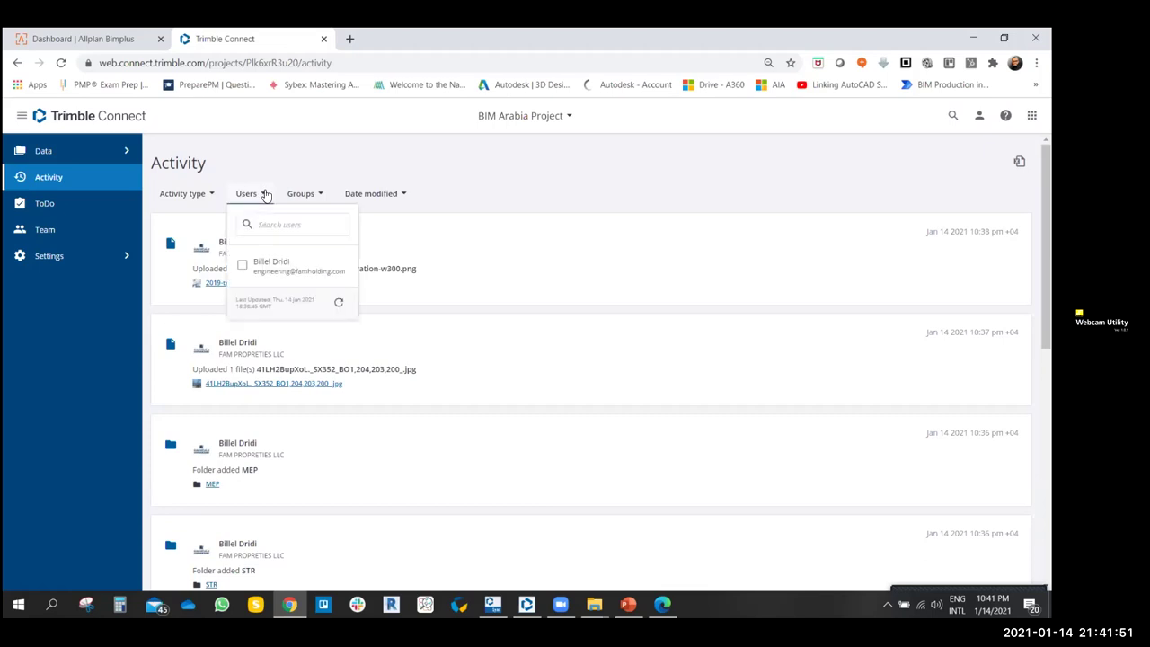
{"action": "left_click", "coordinate": [276, 225]}
{"action": "left_click", "coordinate": [493, 195]}
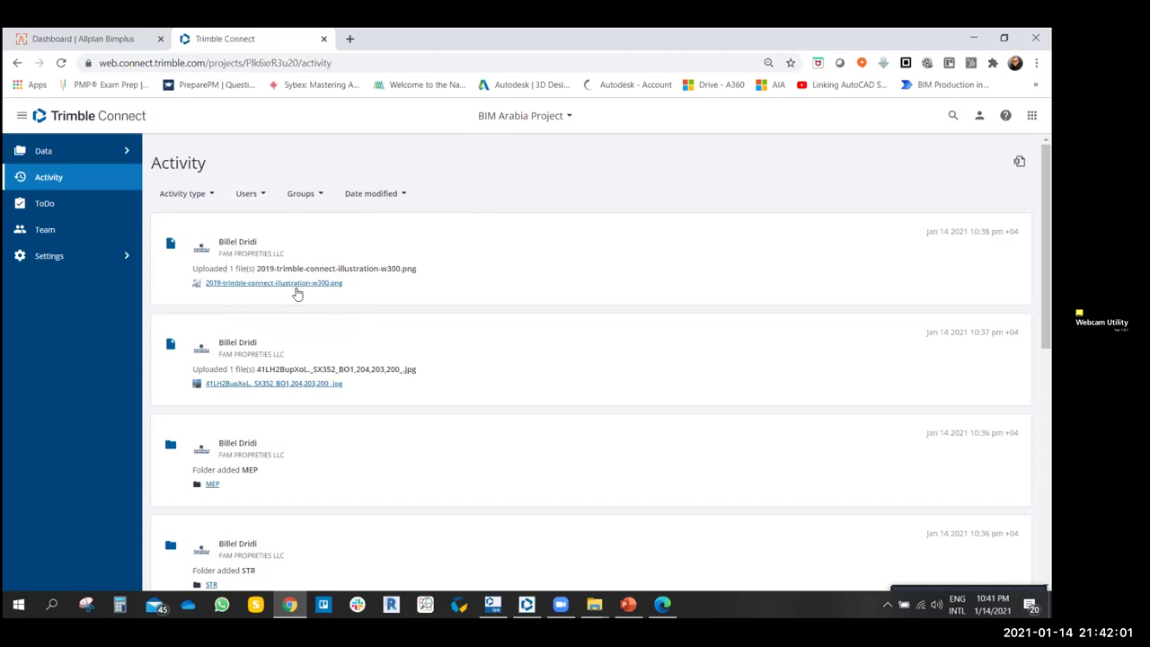
{"action": "left_click", "coordinate": [265, 194]}
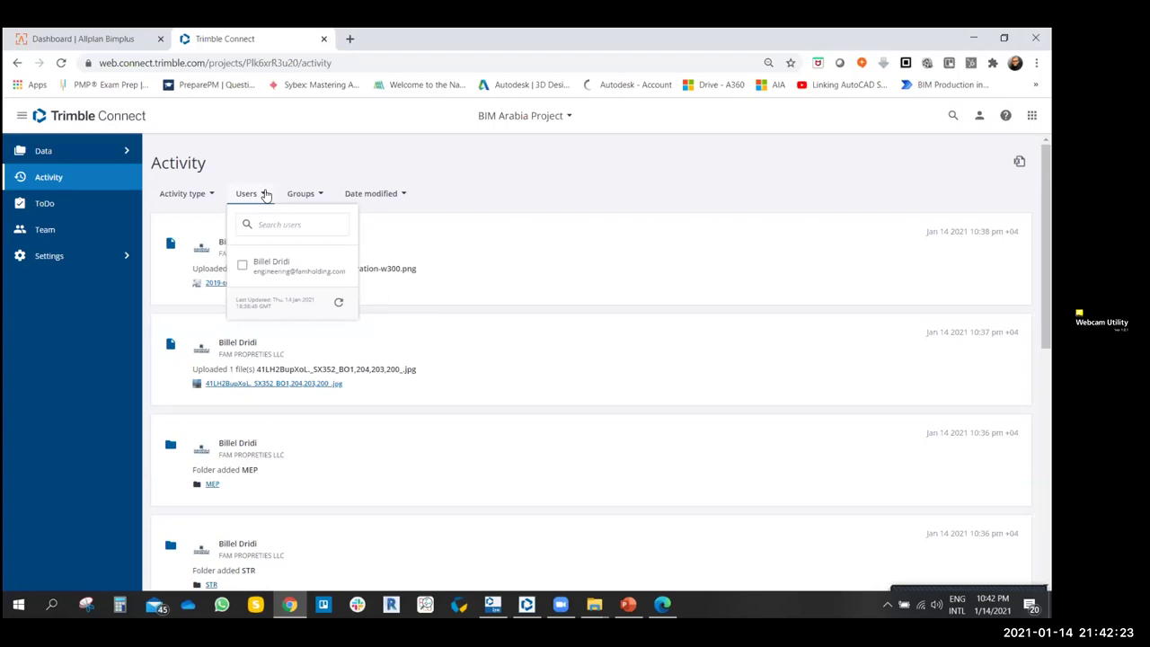
{"action": "left_click", "coordinate": [271, 225]}
{"action": "left_click", "coordinate": [321, 194]}
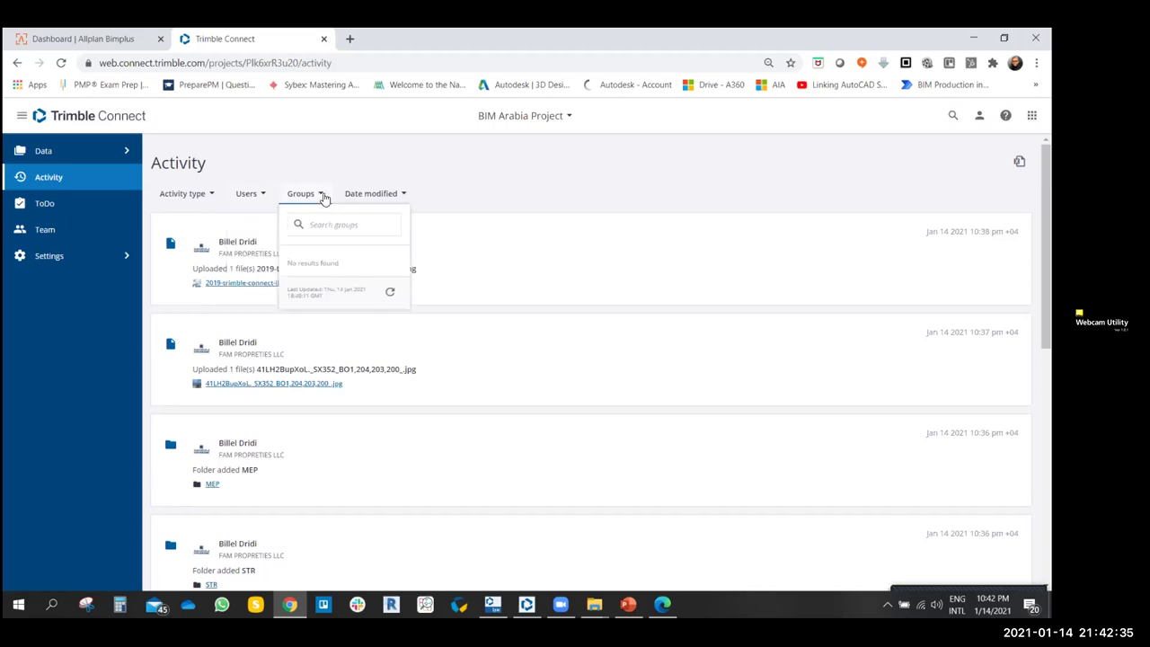
{"action": "left_click", "coordinate": [405, 194]}
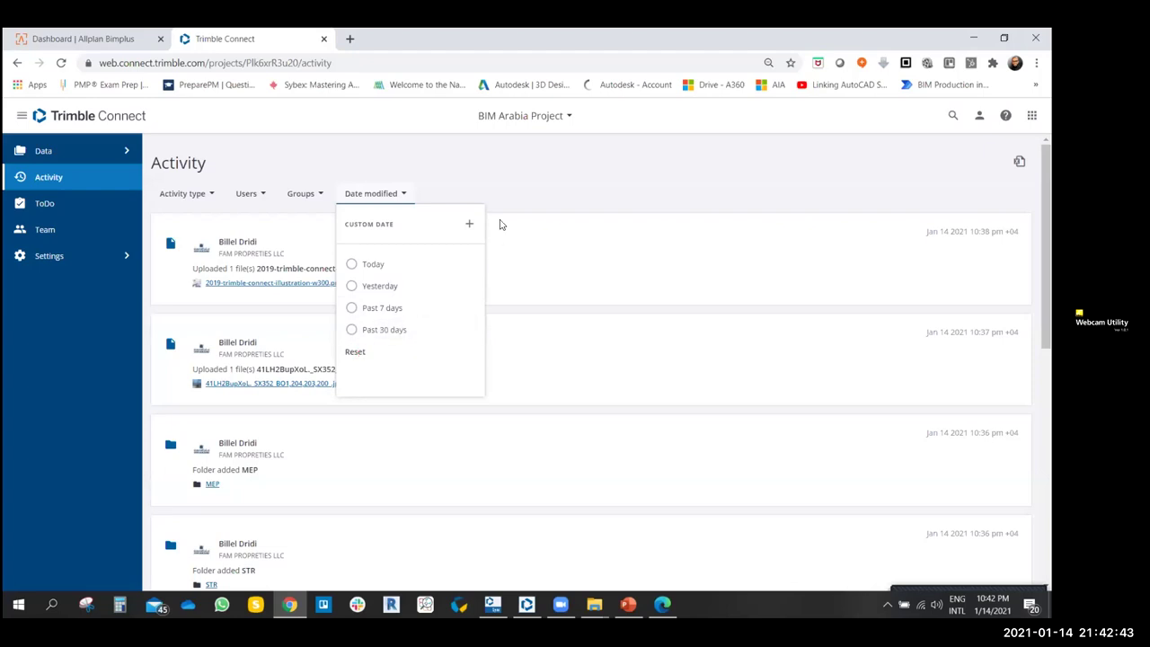
- Start a custom date range and open its From calendar, then discard the date filter
{"action": "left_click", "coordinate": [363, 224]}
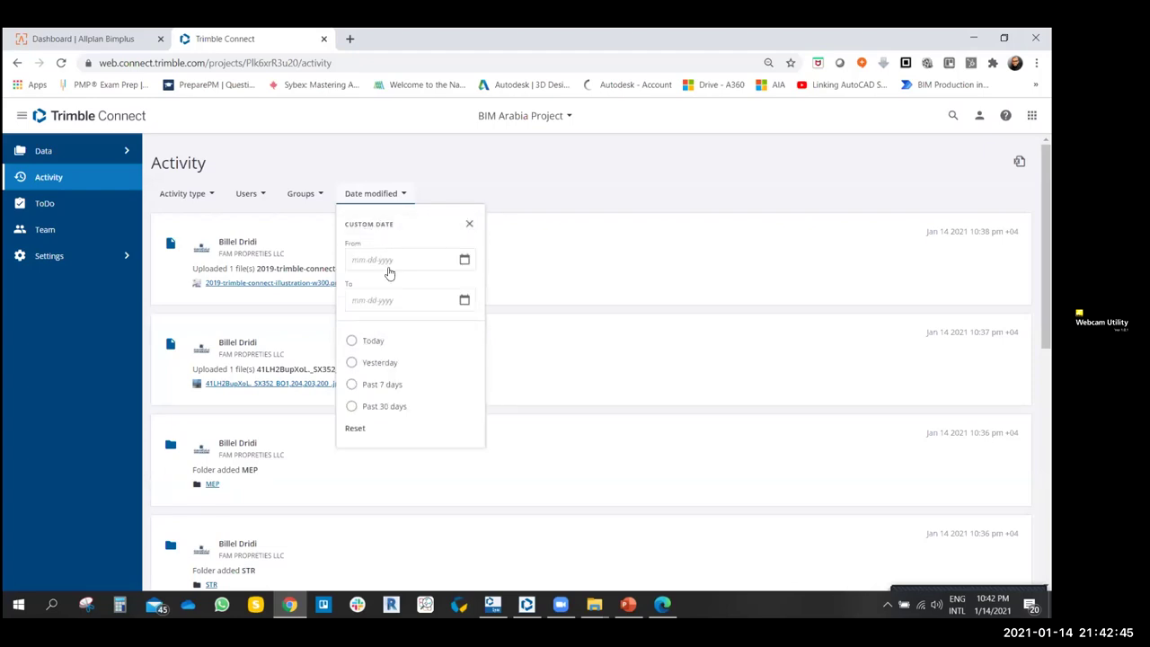
{"action": "left_click", "coordinate": [383, 261]}
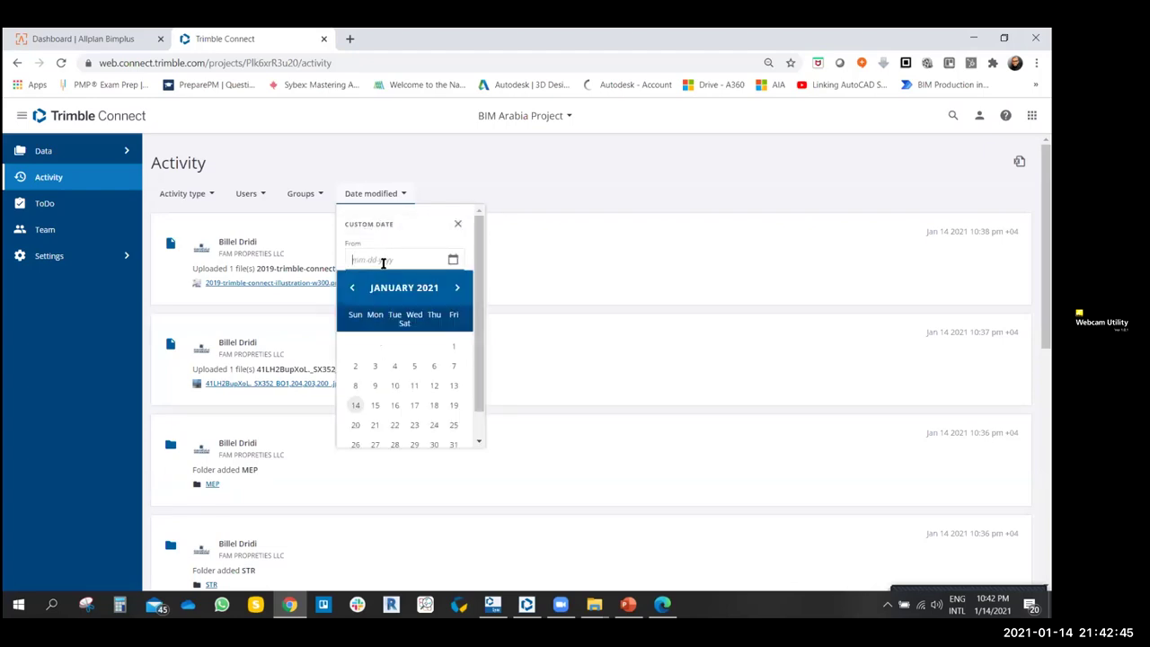
{"action": "left_click", "coordinate": [458, 224]}
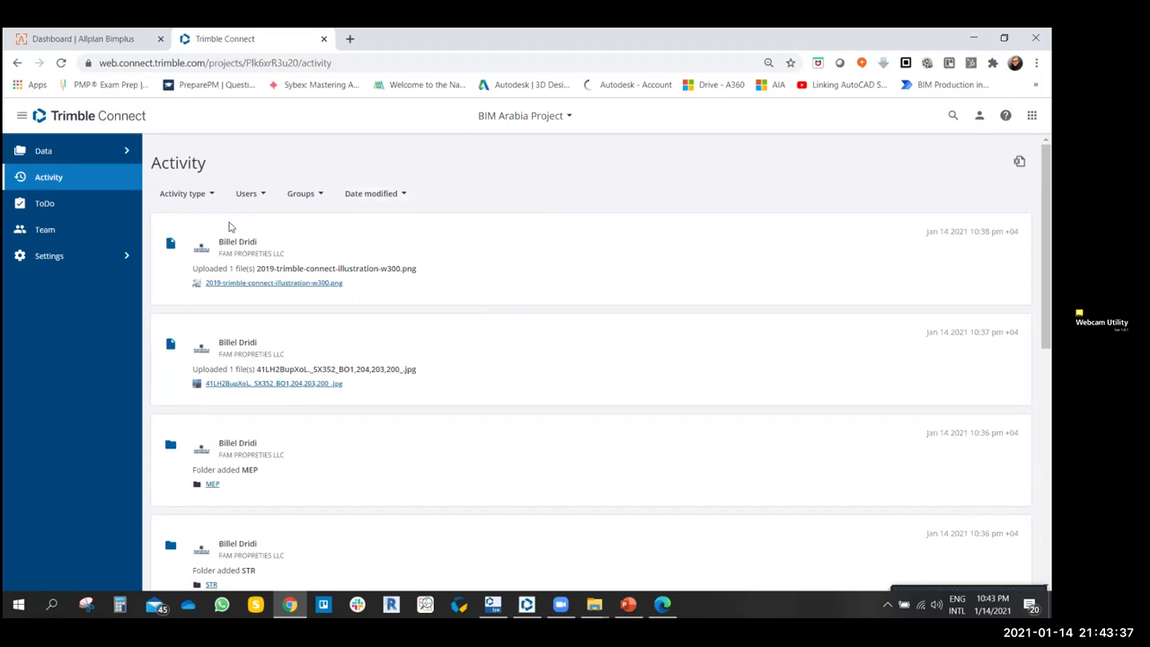
{"action": "left_click", "coordinate": [45, 151]}
- Delete 2019-trimble-connect-illustration-w300.png from the project Explorer
{"action": "left_click", "coordinate": [59, 179]}
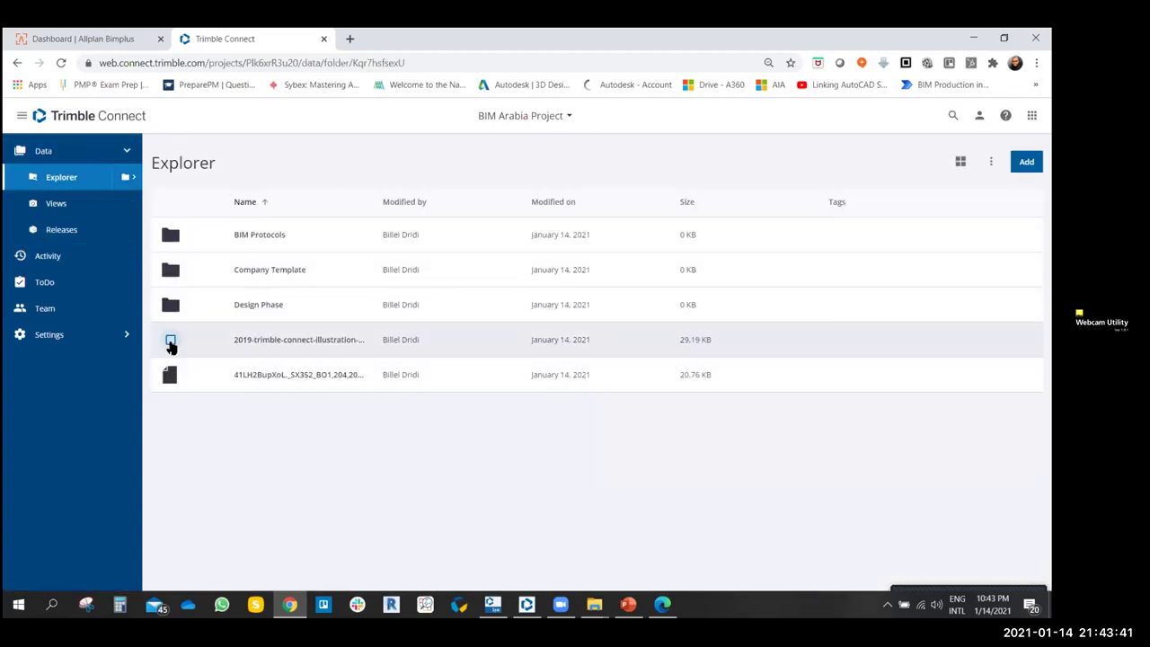
{"action": "left_click", "coordinate": [171, 340]}
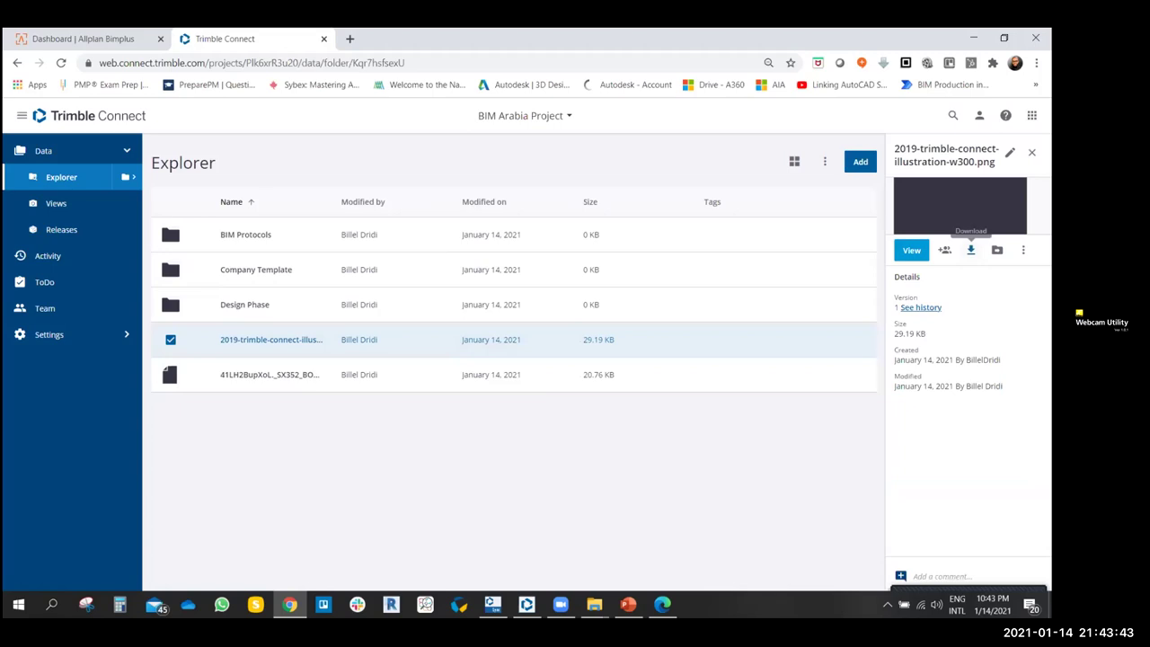
{"action": "left_click", "coordinate": [1022, 249]}
{"action": "left_click", "coordinate": [970, 280]}
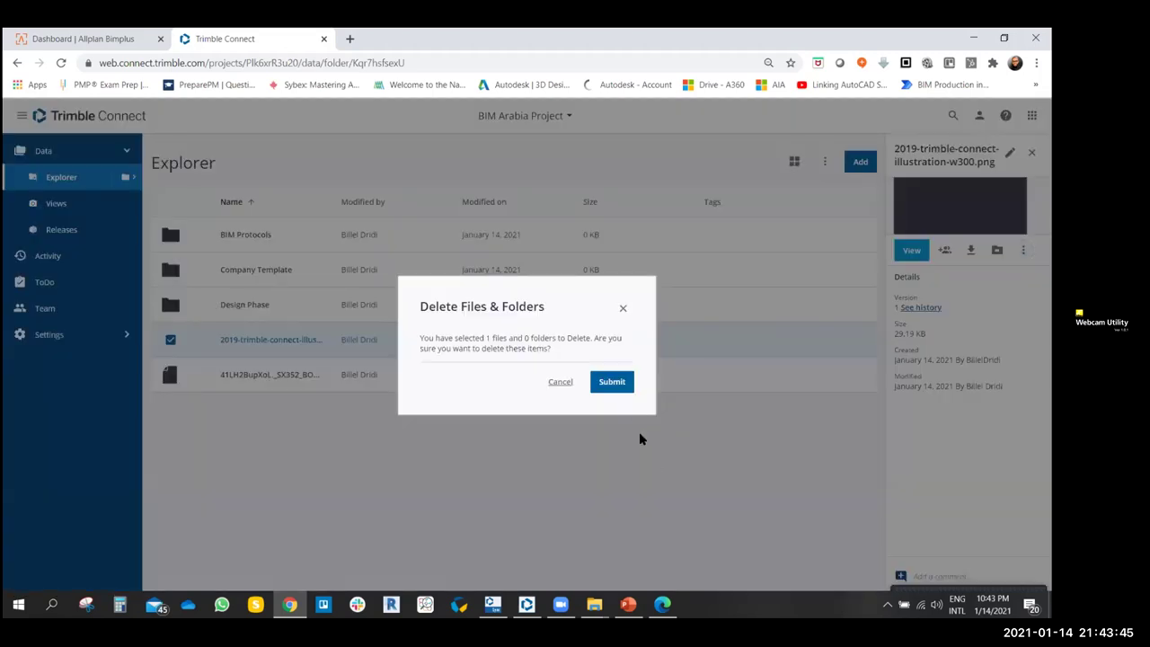
{"action": "left_click", "coordinate": [613, 379]}
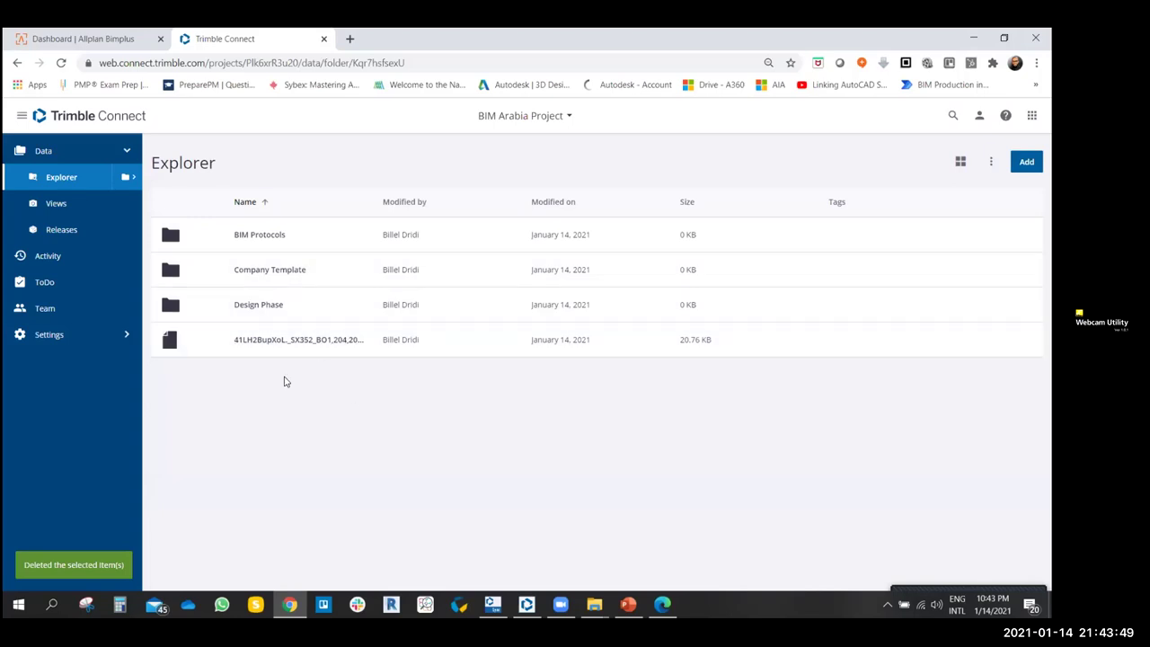
- Delete the remaining jpg image file from the Explorer
{"action": "left_click", "coordinate": [170, 339]}
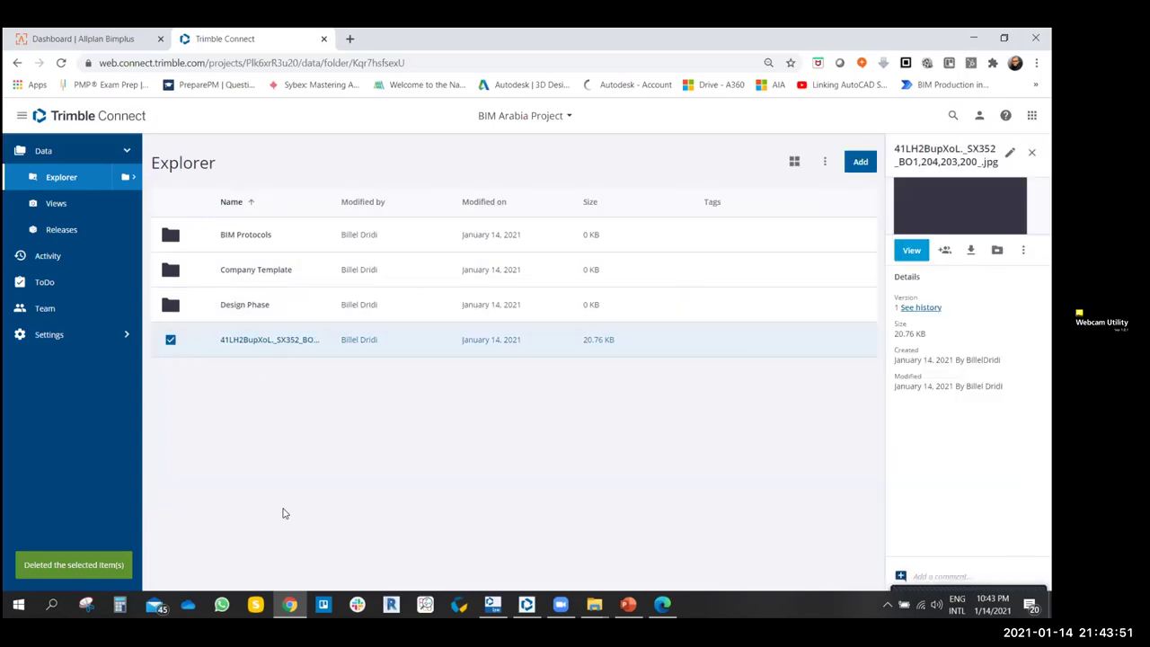
{"action": "left_click", "coordinate": [1022, 249]}
{"action": "left_click", "coordinate": [588, 445]}
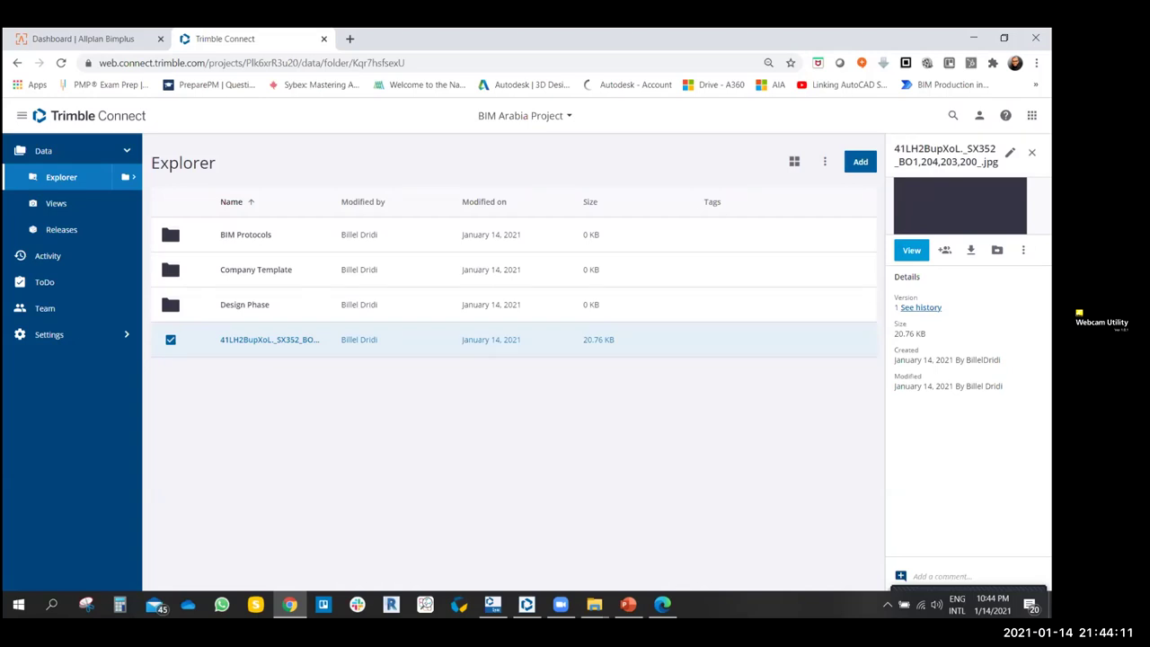
{"action": "left_click", "coordinate": [1022, 250]}
{"action": "left_click", "coordinate": [971, 281]}
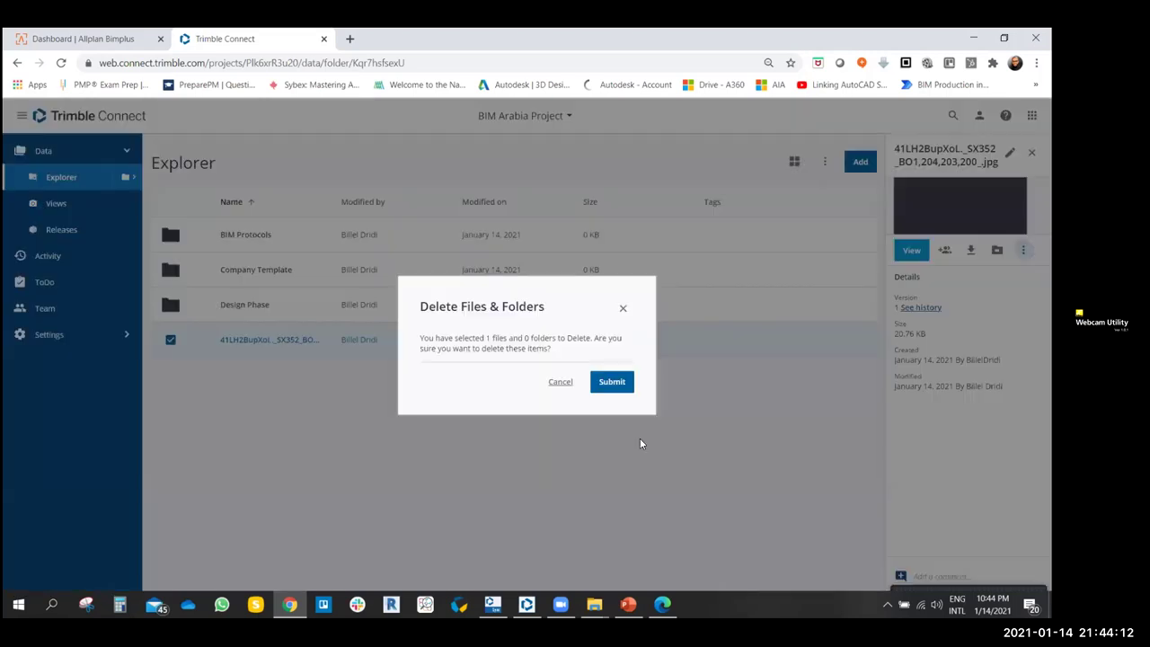
{"action": "left_click", "coordinate": [615, 383]}
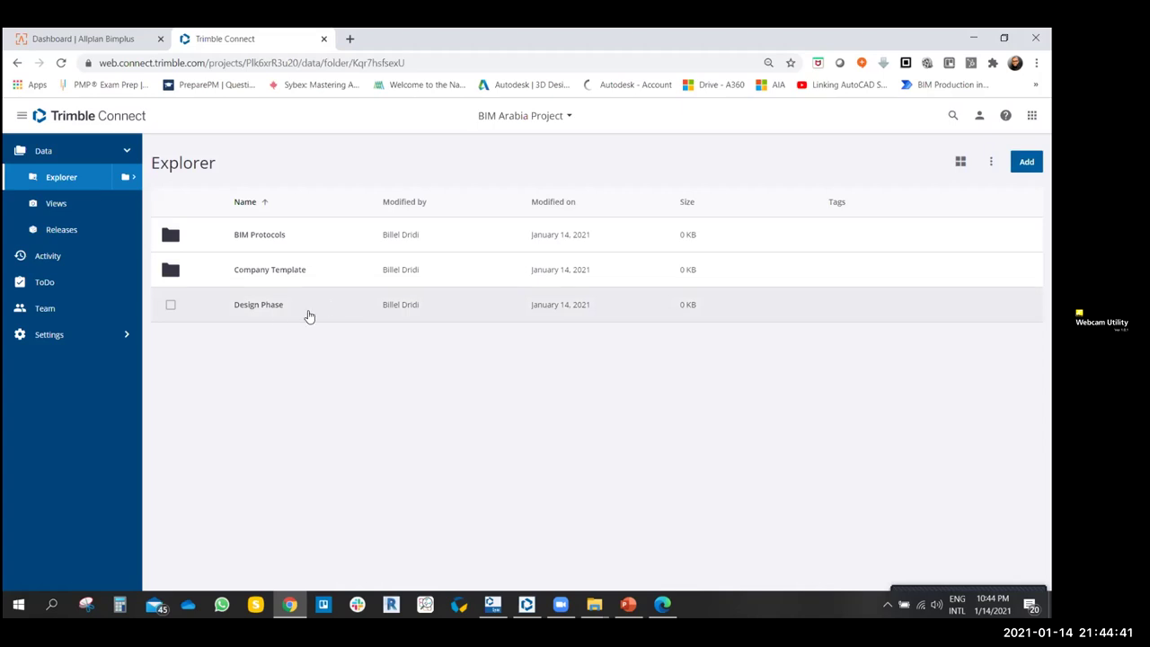
{"action": "left_click", "coordinate": [45, 256]}
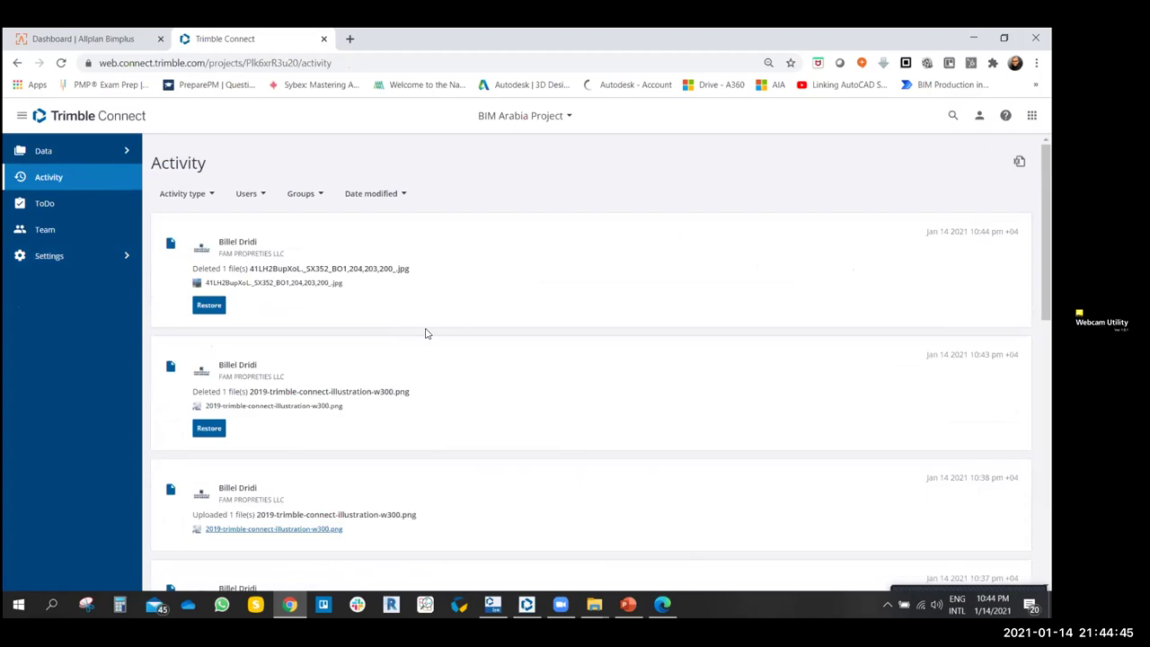
{"action": "left_click", "coordinate": [43, 150]}
{"action": "left_click", "coordinate": [51, 177]}
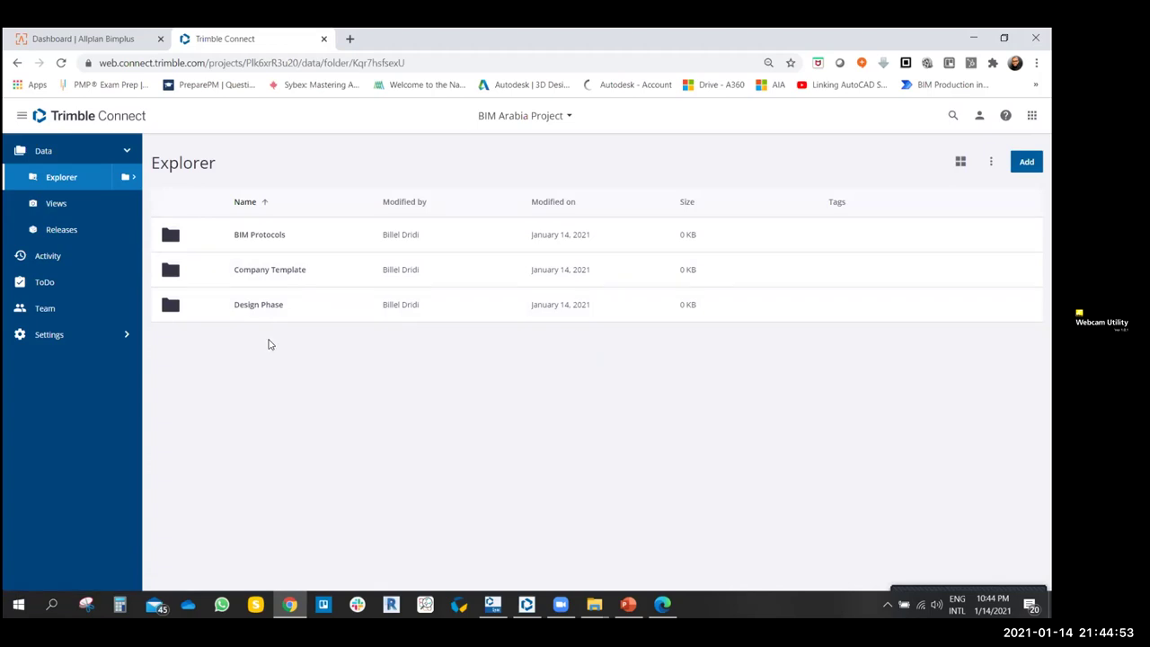
{"action": "left_click", "coordinate": [46, 259]}
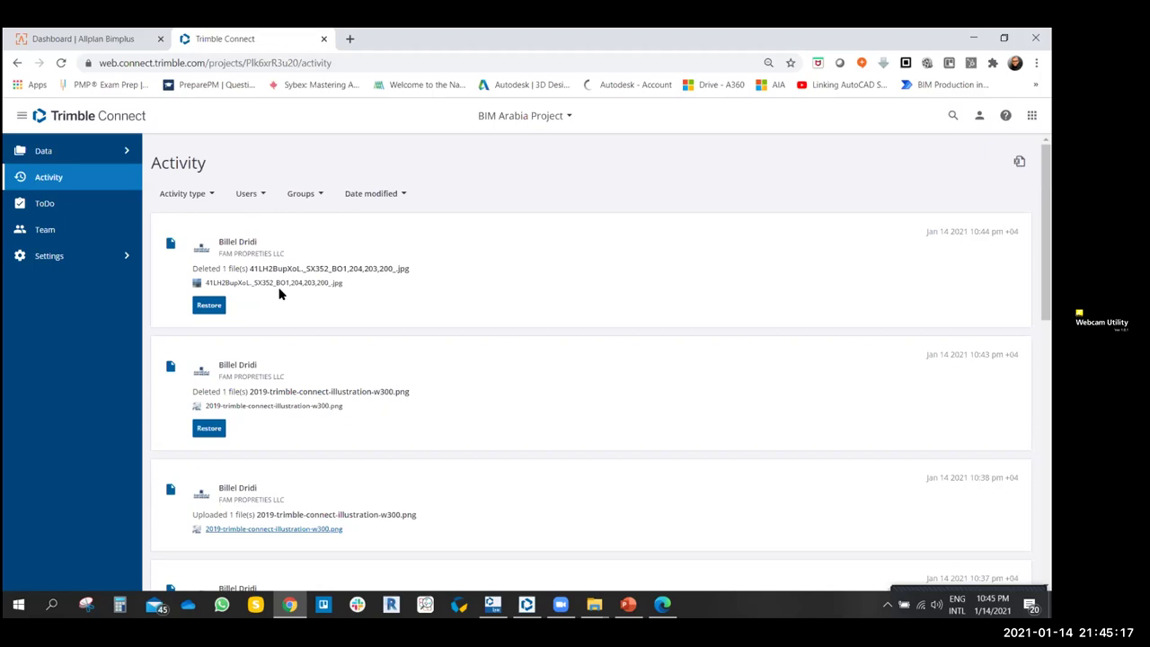
- Restore the jpg and png images, confirm them in Data > Explorer, then return to Activity
{"action": "left_click", "coordinate": [215, 306]}
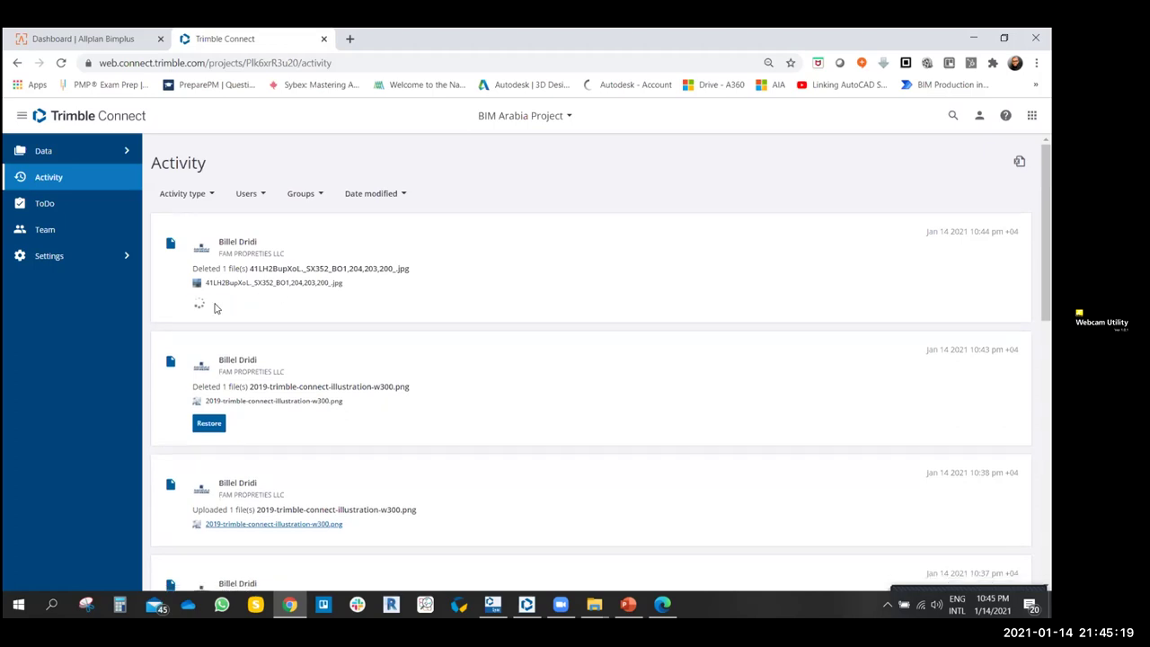
{"action": "left_click", "coordinate": [210, 423]}
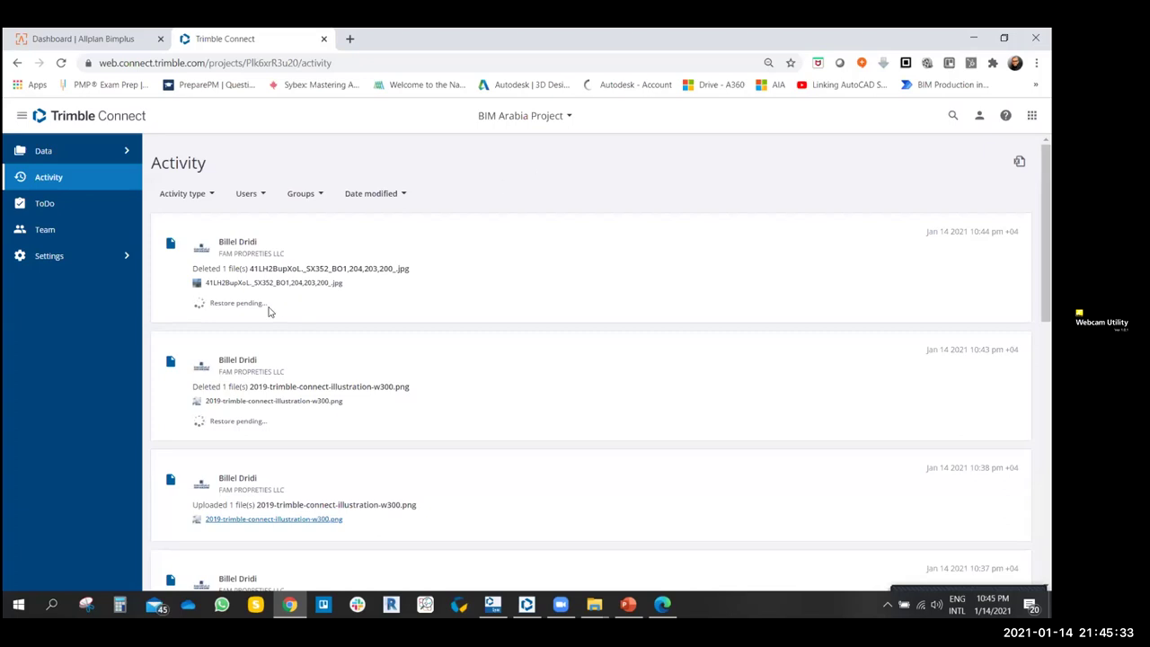
{"action": "left_click", "coordinate": [124, 150]}
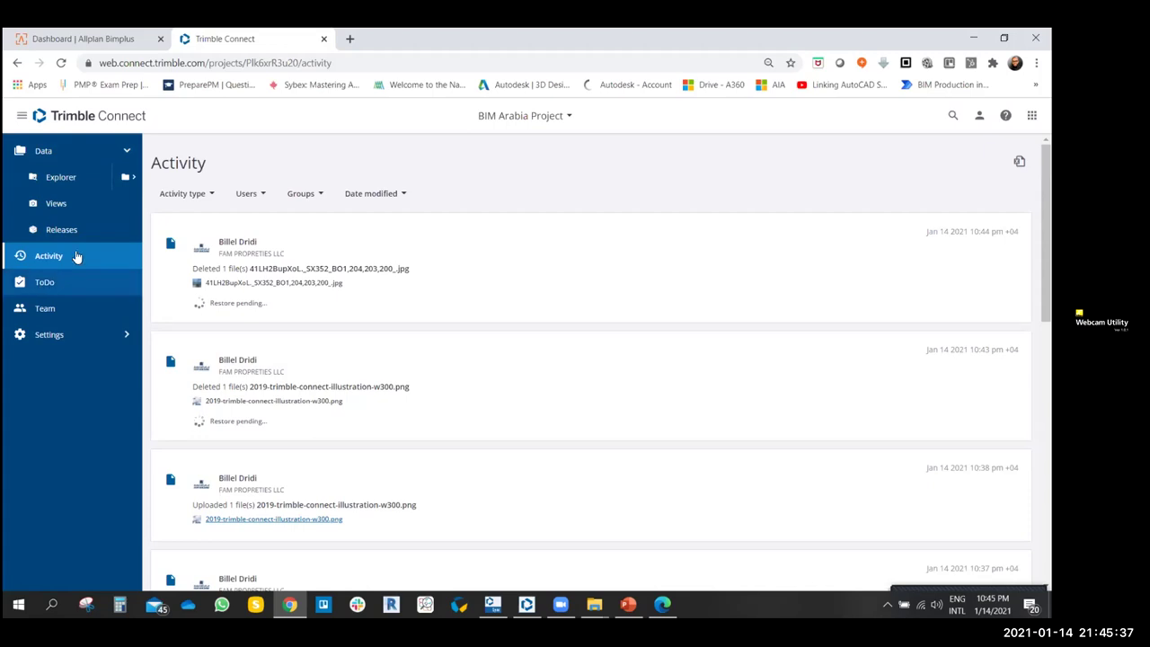
{"action": "left_click", "coordinate": [40, 151]}
{"action": "left_click", "coordinate": [52, 153]}
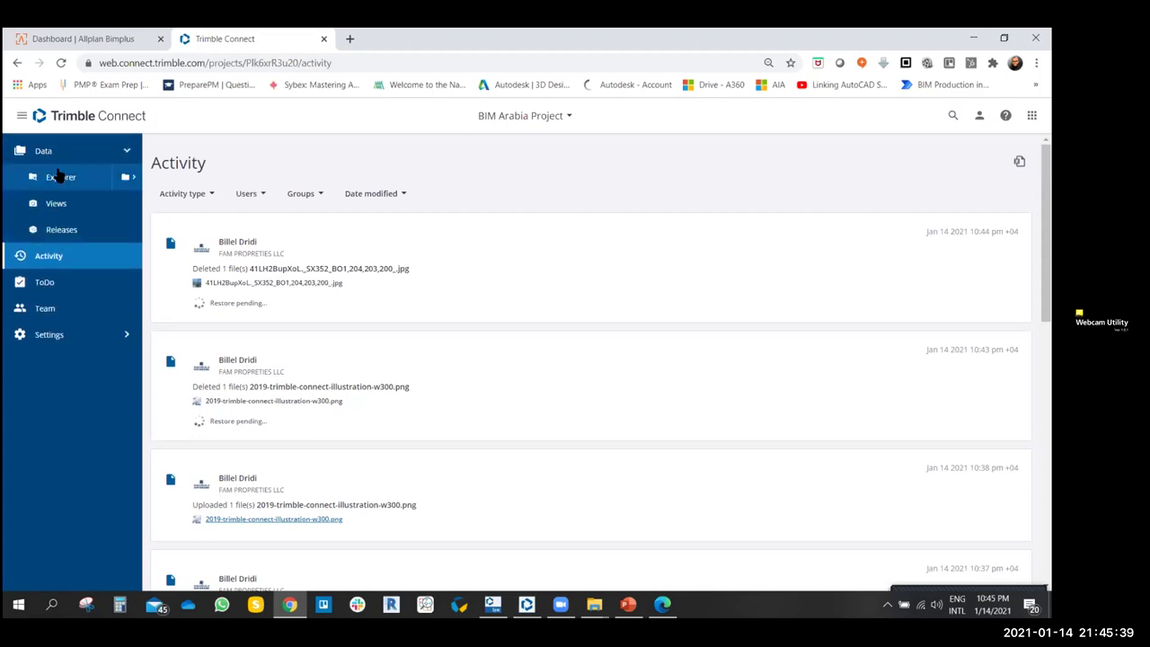
{"action": "left_click", "coordinate": [59, 177]}
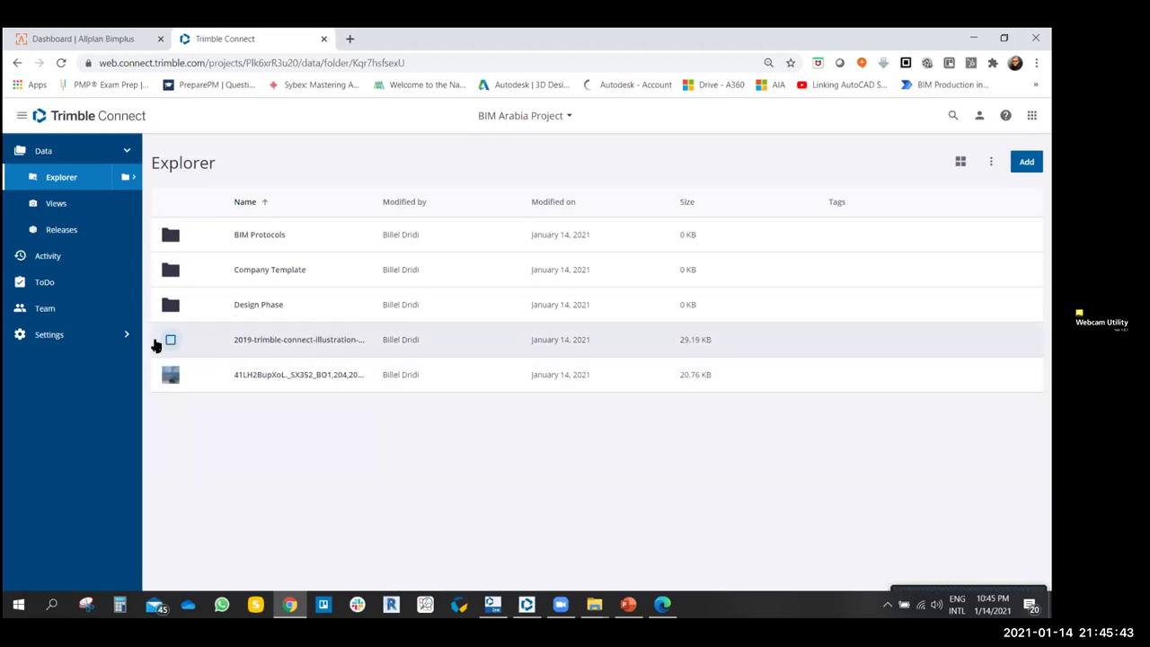
{"action": "left_click", "coordinate": [46, 256]}
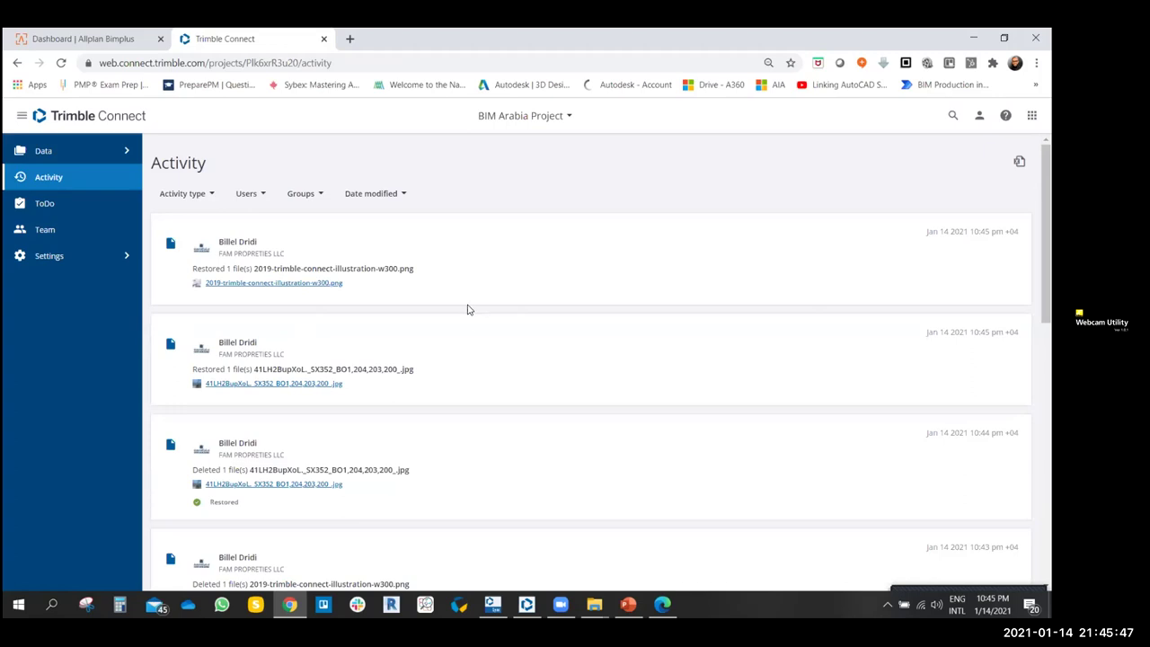
{"action": "scroll", "coordinate": [467, 309], "scroll_direction": "down", "scroll_amount": 2}
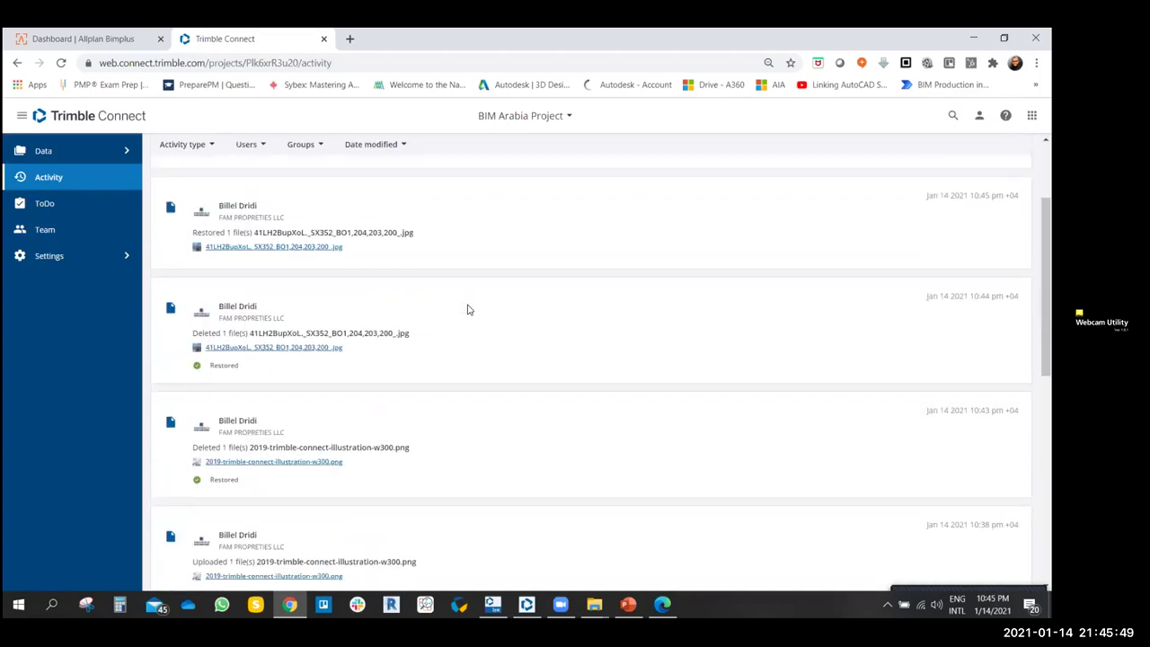
{"action": "scroll", "coordinate": [467, 309], "scroll_direction": "down", "scroll_amount": 3}
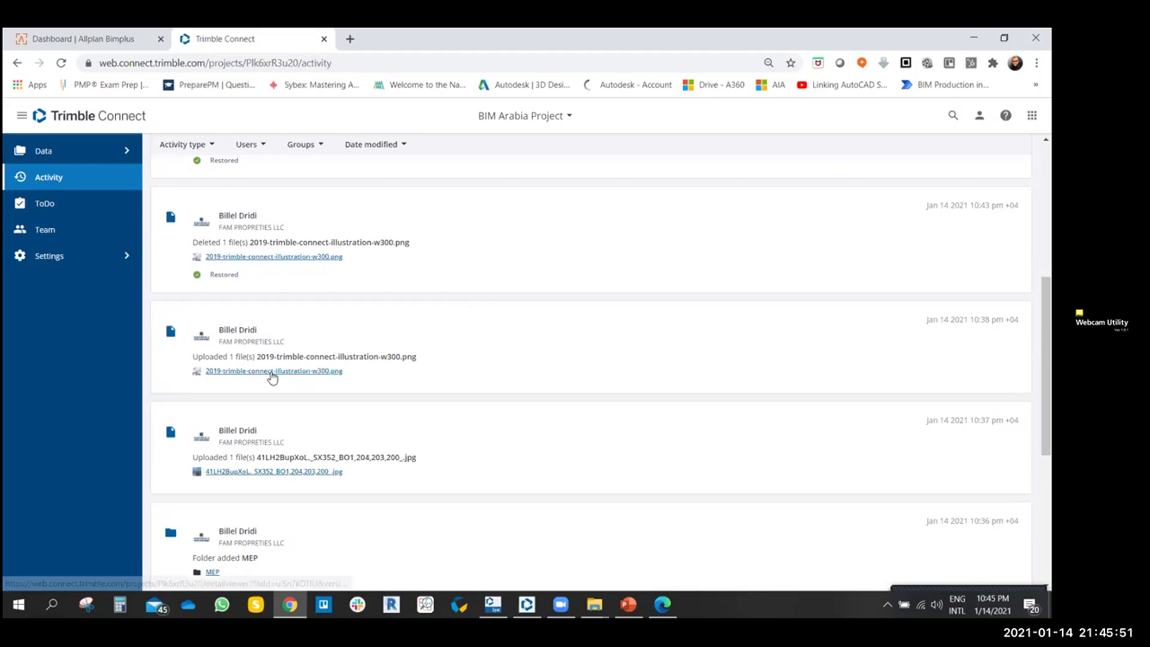
{"action": "scroll", "coordinate": [269, 370], "scroll_direction": "up", "scroll_amount": 2}
{"action": "scroll", "coordinate": [252, 350], "scroll_direction": "up", "scroll_amount": 2}
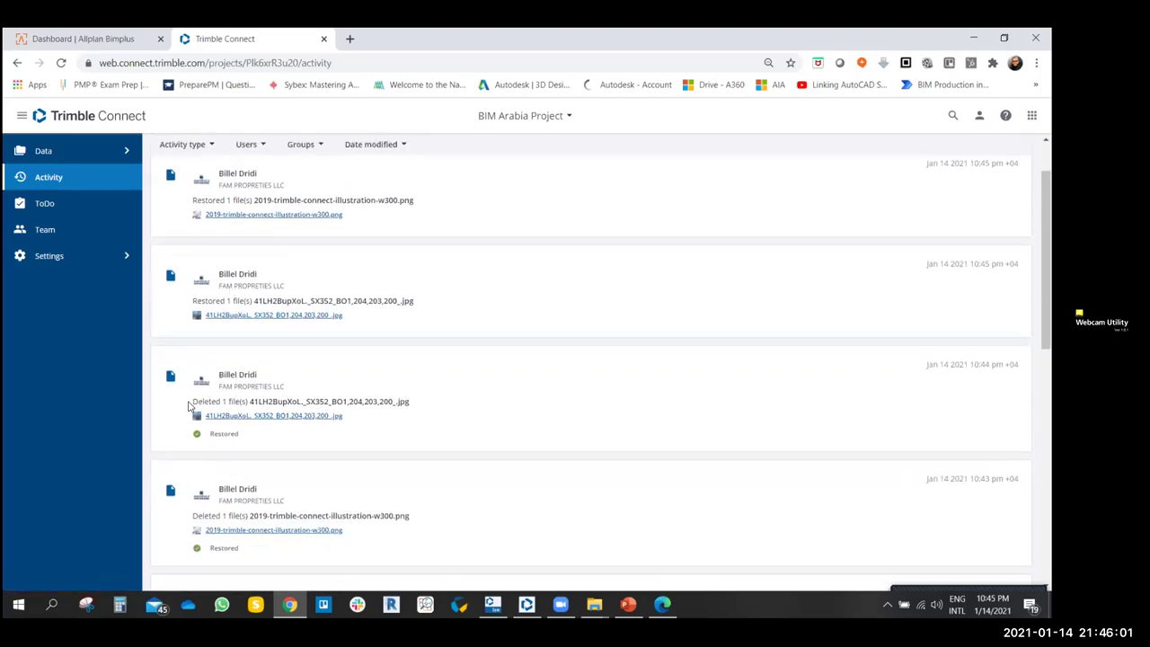
{"action": "left_click_drag", "start_coordinate": [190, 401], "coordinate": [283, 402]}
{"action": "scroll", "coordinate": [198, 385], "scroll_direction": "up", "scroll_amount": 1}
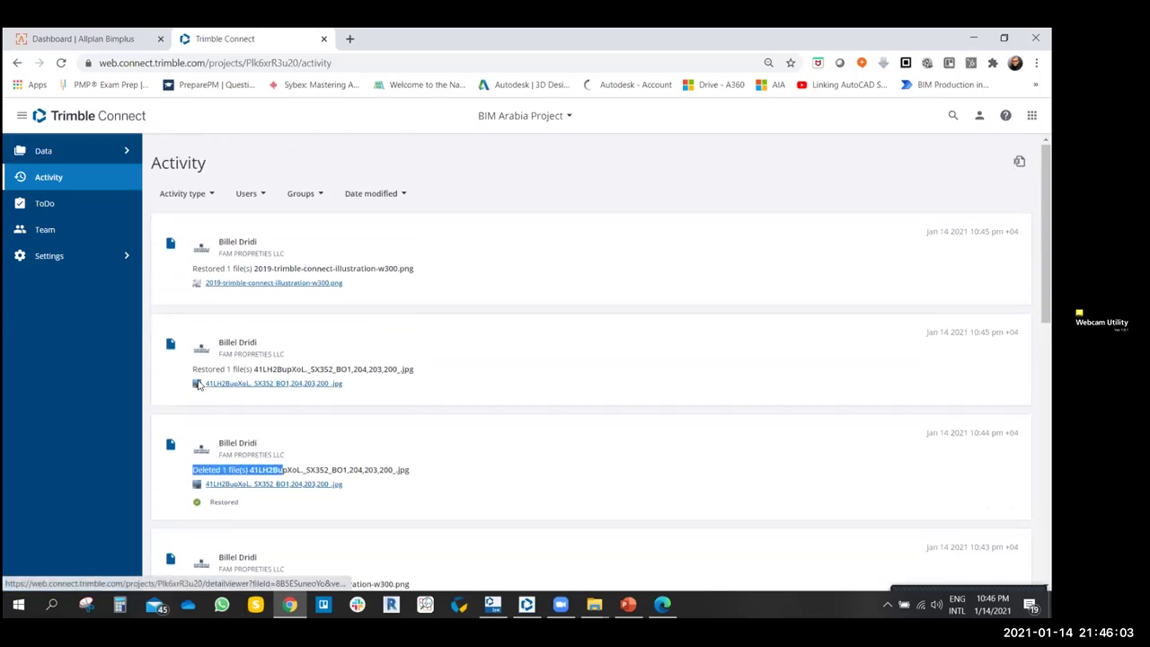
{"action": "left_click_drag", "start_coordinate": [193, 369], "coordinate": [276, 370]}
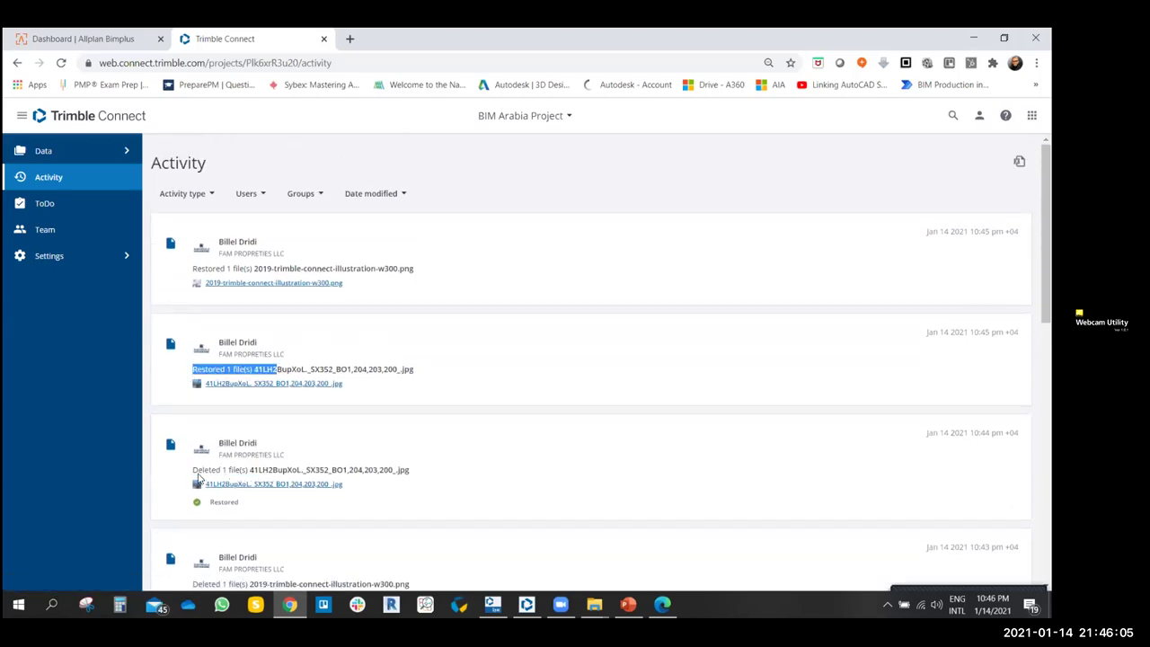
{"action": "left_click_drag", "start_coordinate": [192, 469], "coordinate": [249, 469]}
{"action": "scroll", "coordinate": [243, 450], "scroll_direction": "down", "scroll_amount": 1}
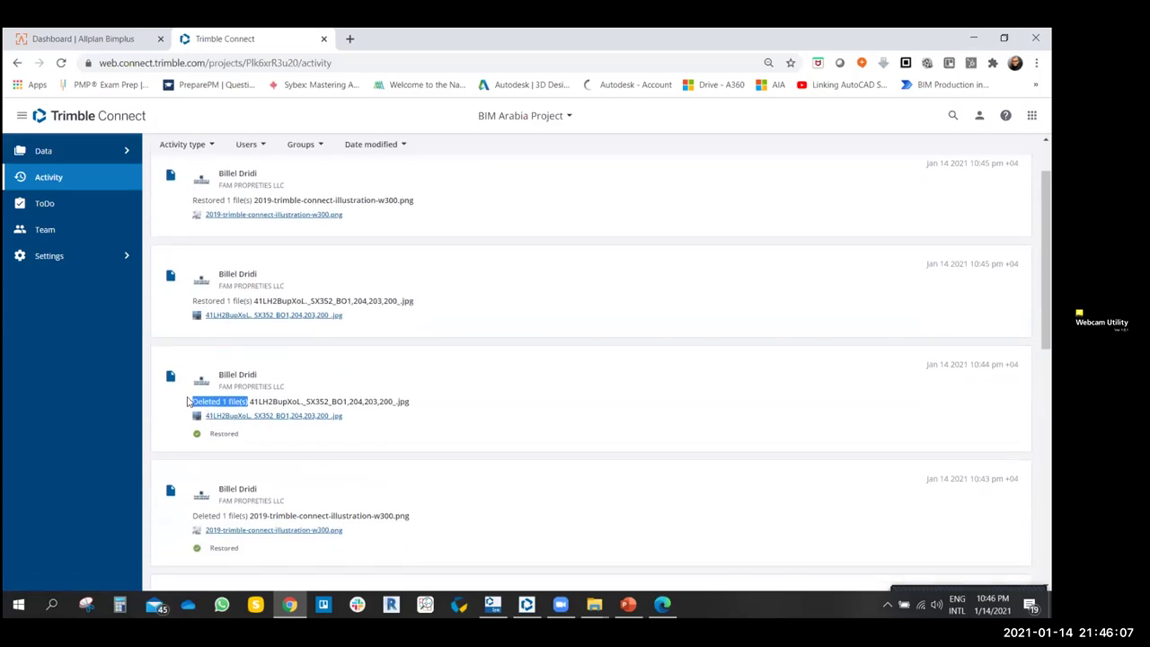
{"action": "left_click_drag", "start_coordinate": [194, 301], "coordinate": [330, 302]}
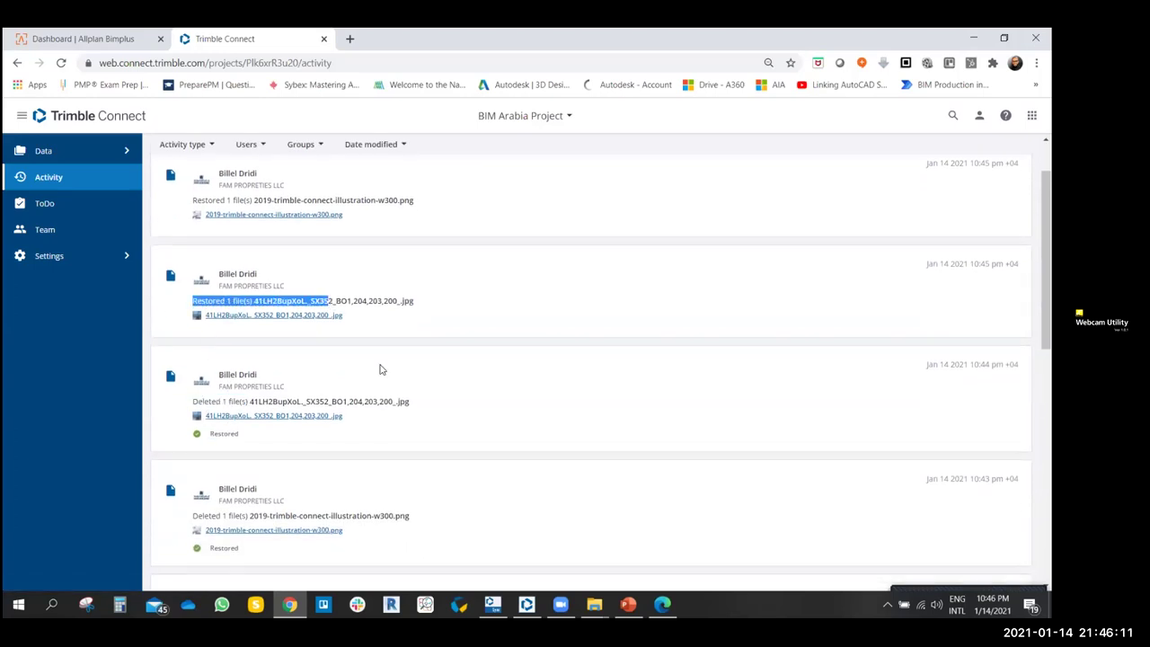
{"action": "scroll", "coordinate": [267, 380], "scroll_direction": "up", "scroll_amount": 2}
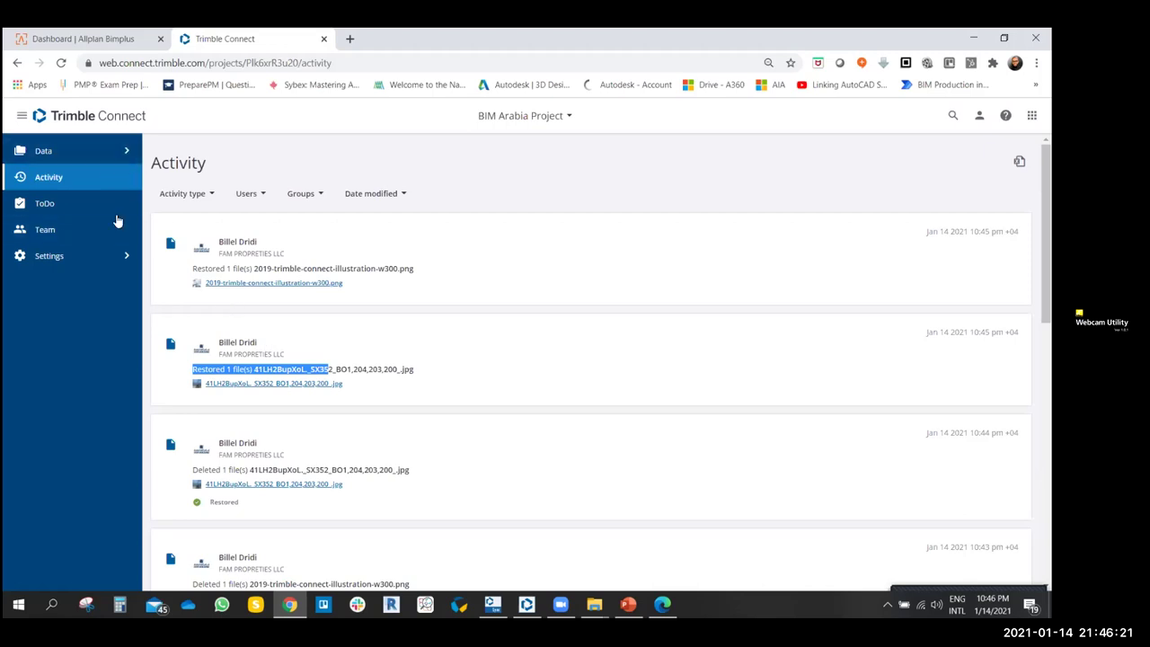
{"action": "left_click", "coordinate": [129, 150]}
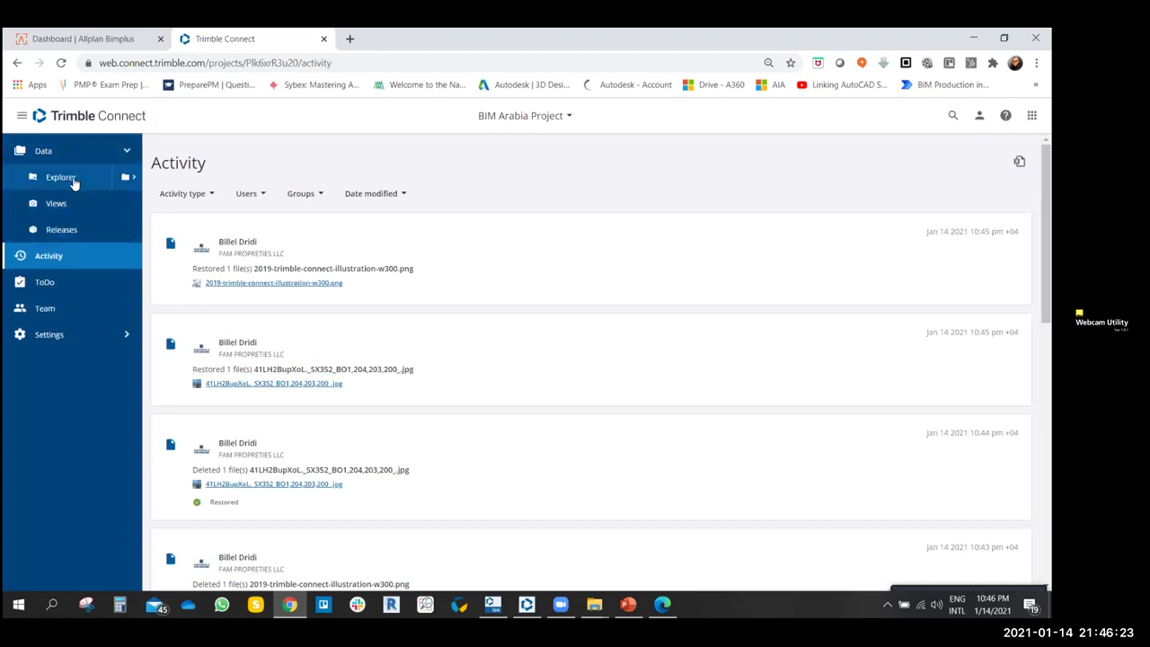
- Go to Data > Explorer, then switch to the project's empty ToDo page
{"action": "left_click", "coordinate": [74, 178]}
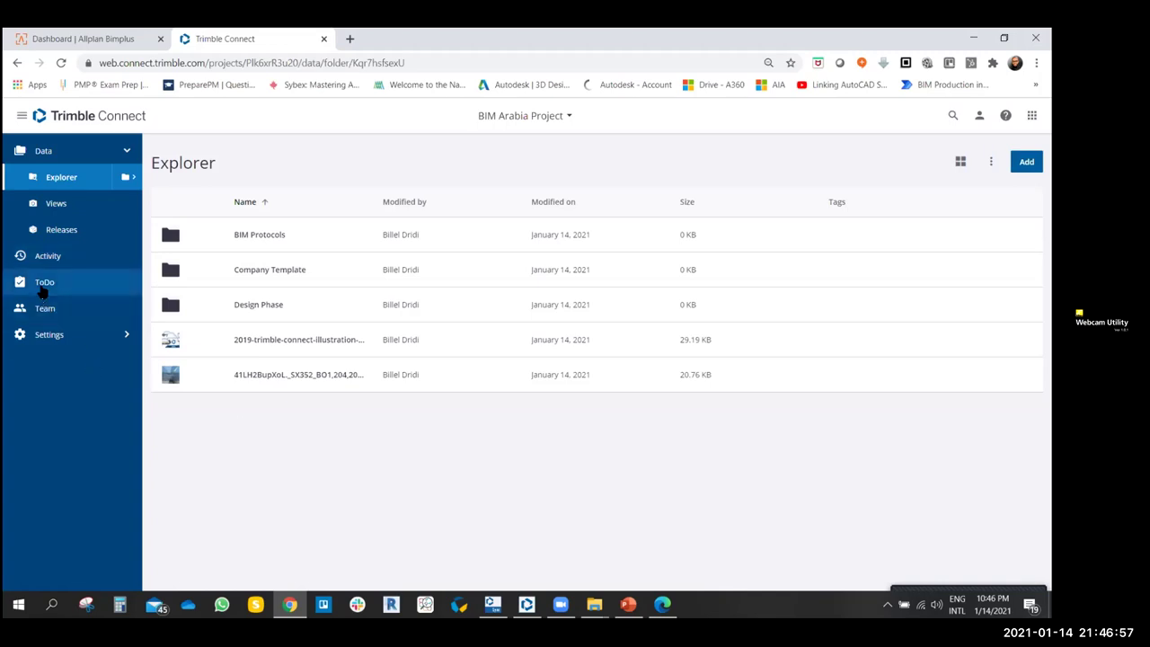
{"action": "left_click", "coordinate": [42, 283]}
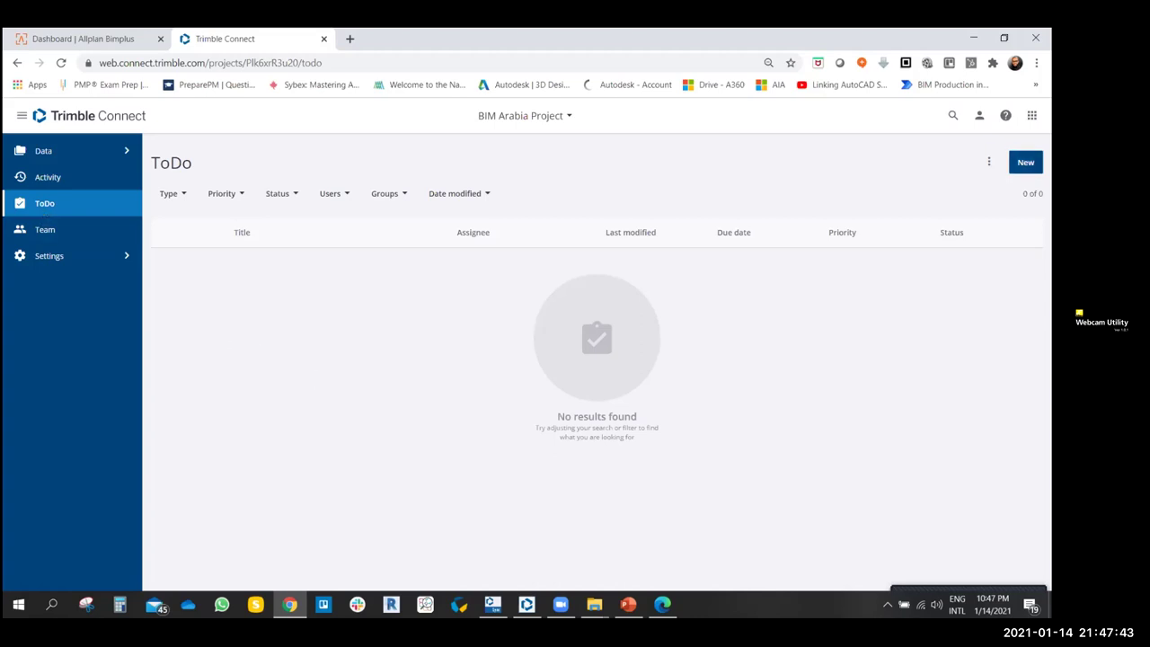
- Create a new ToDo titled 'Walls Detail Design', fixing the misspelt 'Desing'
{"action": "left_click", "coordinate": [1024, 162]}
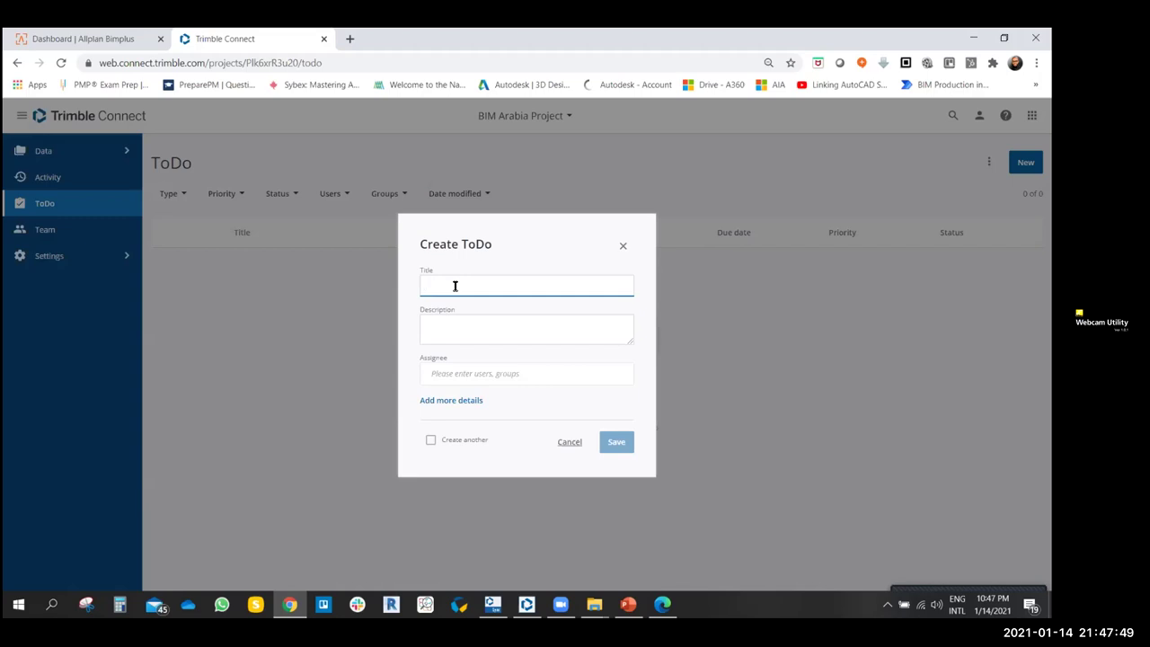
{"action": "type", "text": "Walls Detail Desing"}
{"action": "right_click", "coordinate": [483, 285]}
{"action": "left_click", "coordinate": [508, 290]}
{"action": "left_click", "coordinate": [465, 313]}
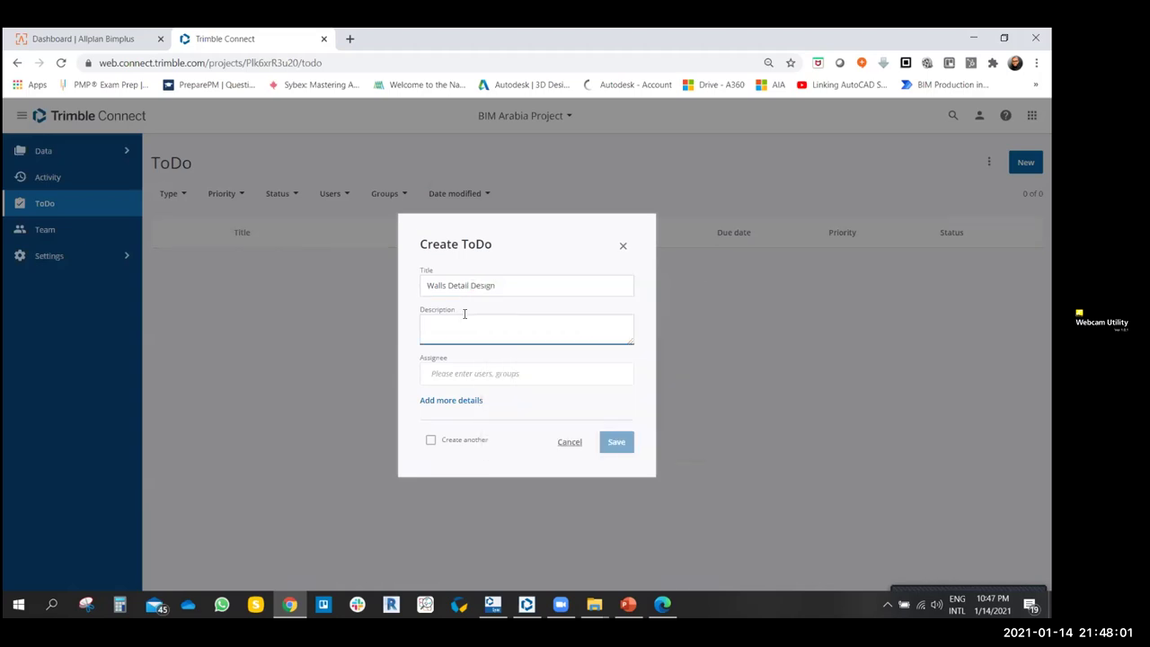
- Write a description asking all to provide the External Wall detail design at LOD 300
{"action": "type", "text": "Dear"}
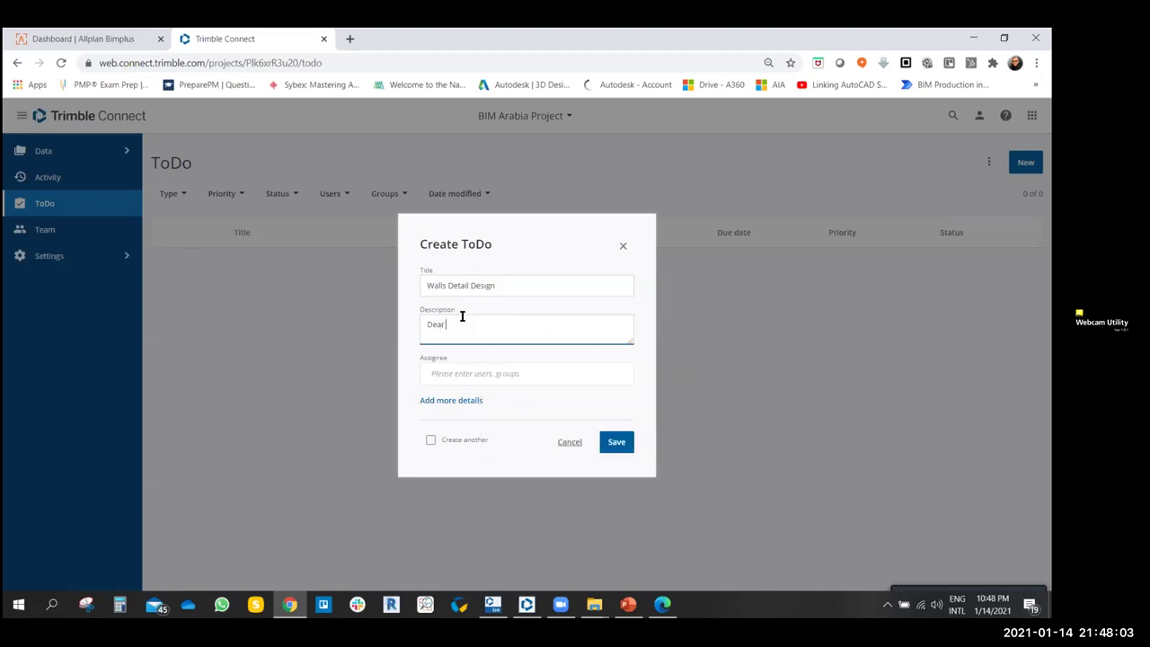
{"action": "type", "text": " All Kindly Porvide"}
{"action": "key", "text": "BackSpace"}
{"action": "key", "text": "BackSpace"}
{"action": "key", "text": "BackSpace"}
{"action": "key", "text": "BackSpace"}
{"action": "type", "text": "ovide The detail"}
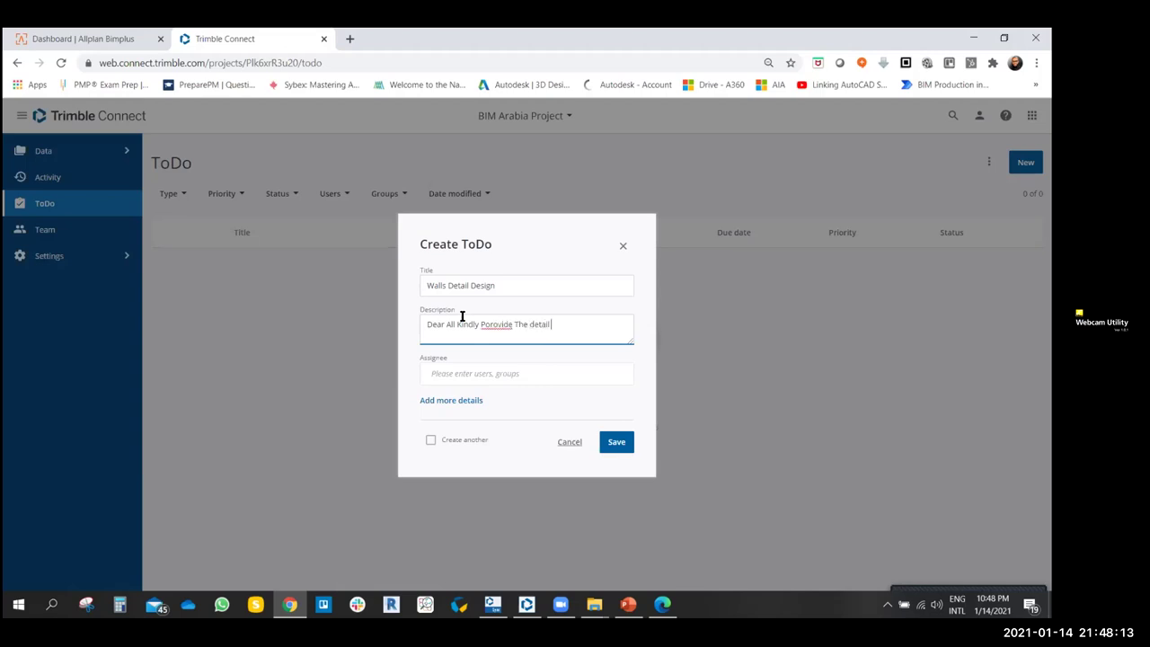
{"action": "type", "text": " design for External Wall."}
{"action": "right_click", "coordinate": [489, 323]}
{"action": "left_click", "coordinate": [521, 331]}
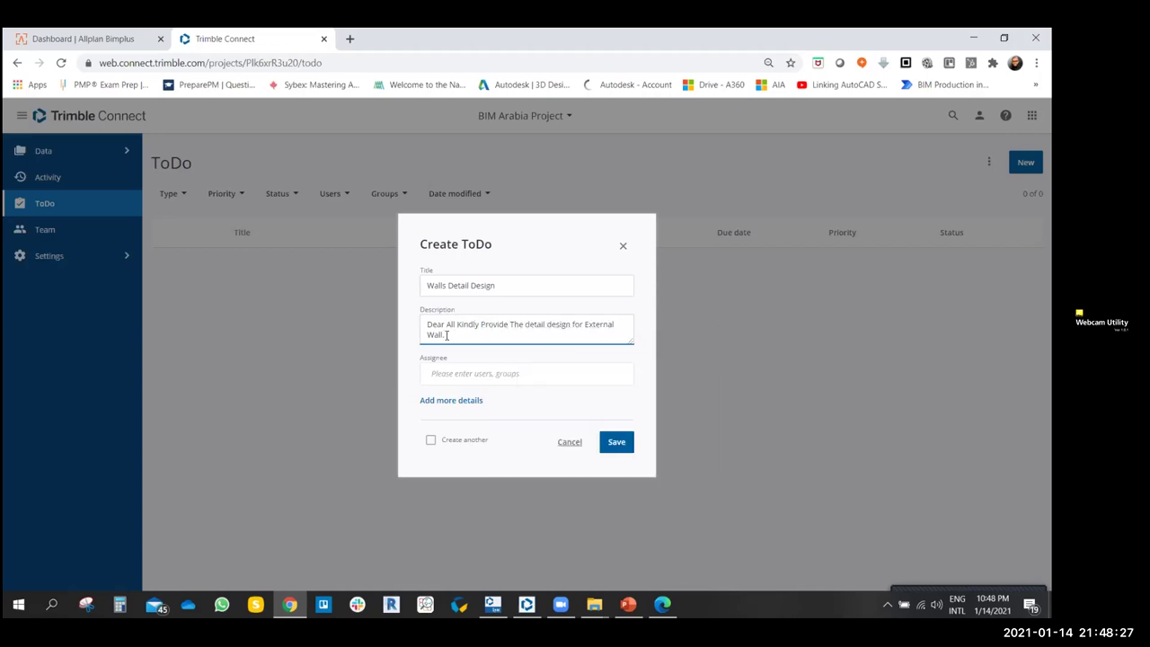
{"action": "type", "text": "make sure to be LOD 350"}
{"action": "key", "text": "BackSpace"}
{"action": "key", "text": "BackSpace"}
{"action": "key", "text": "BackSpace"}
{"action": "type", "text": "300."}
{"action": "key", "text": "BackSpace"}
{"action": "key", "text": "BackSpace"}
{"action": "key", "text": "BackSpace"}
{"action": "key", "text": "BackSpace"}
{"action": "type", "text": "00.Rgards"}
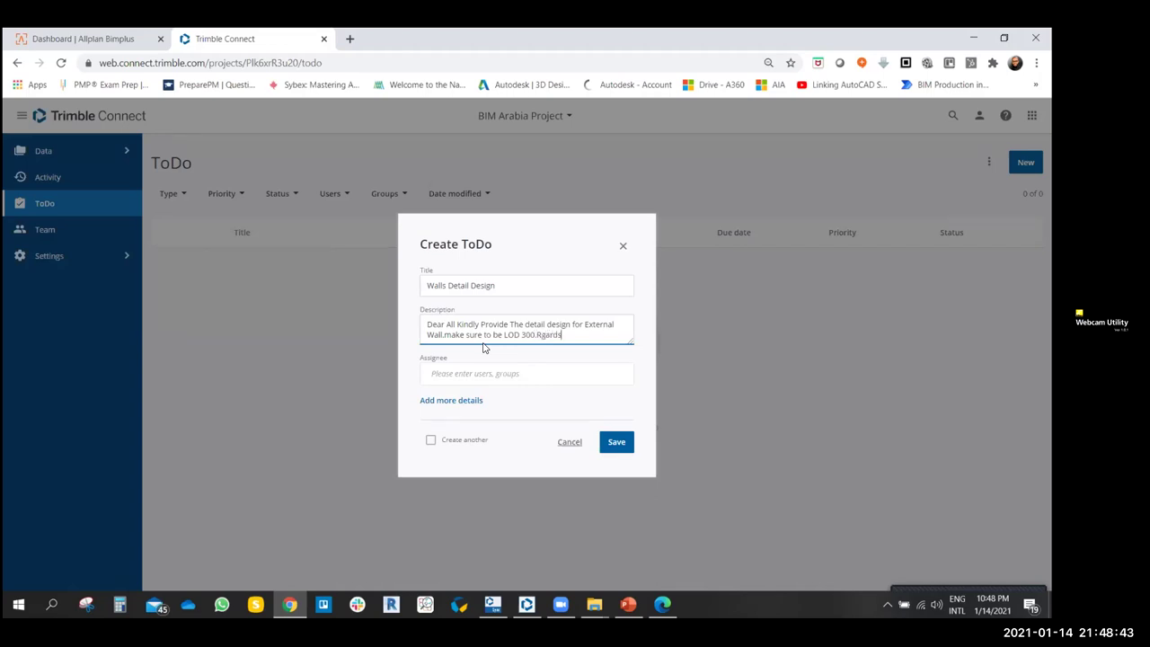
{"action": "left_click", "coordinate": [482, 373]}
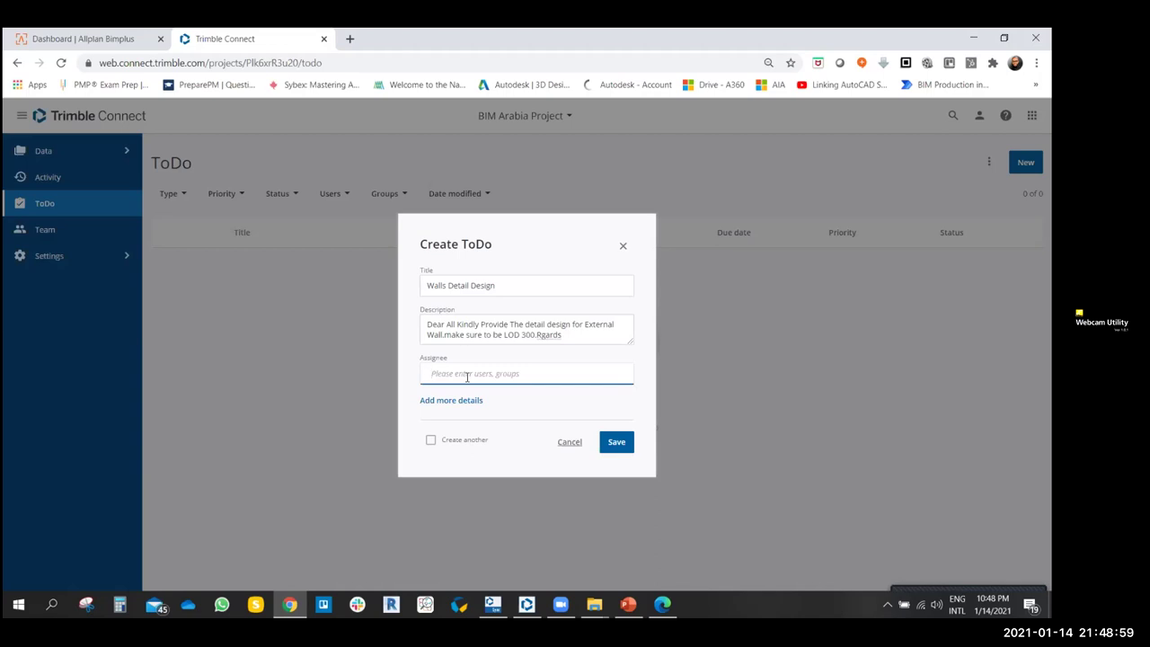
- Assign the ToDo to the suggested project member found by typing 'b'
{"action": "type", "text": "b"}
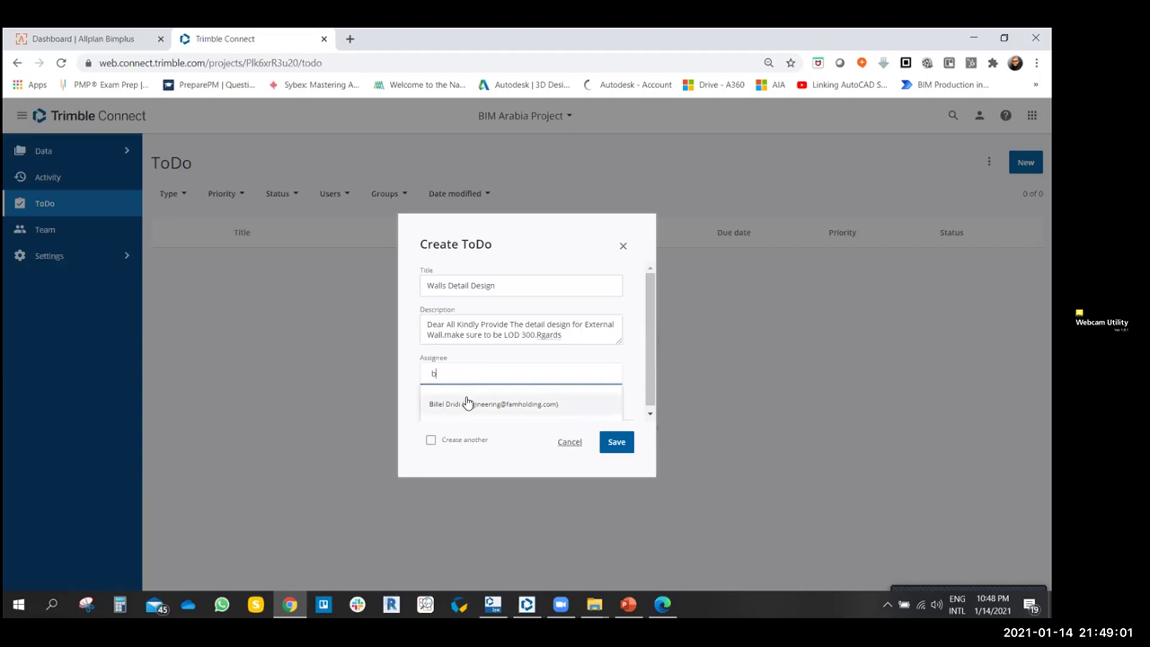
{"action": "left_click", "coordinate": [466, 404]}
{"action": "left_click", "coordinate": [487, 385]}
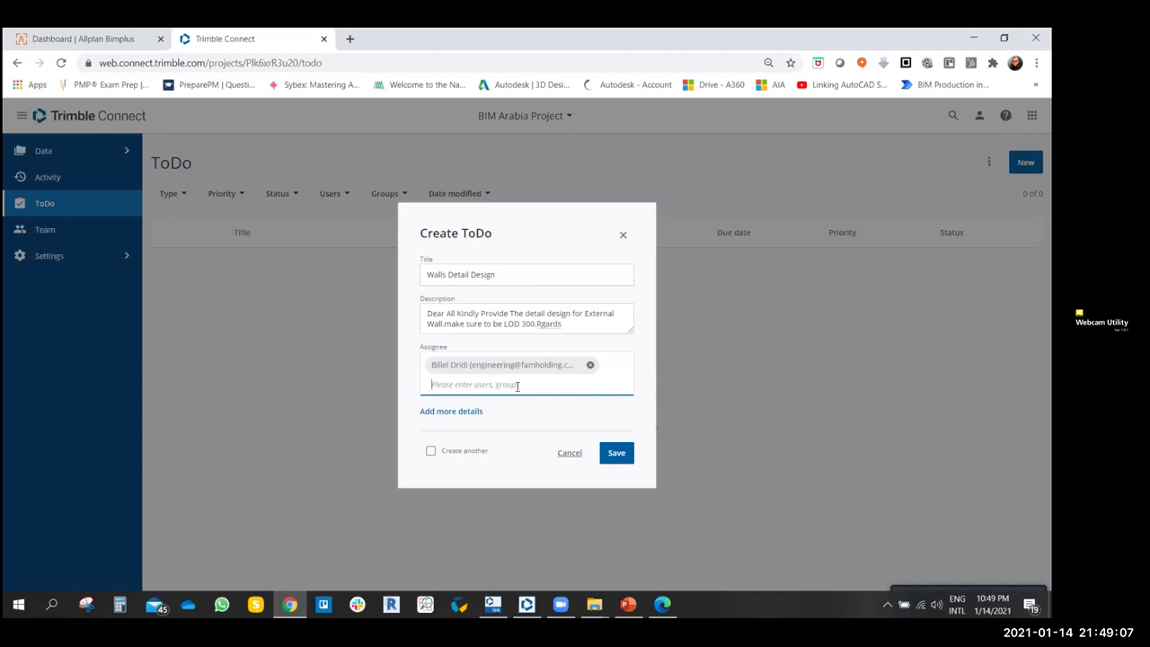
- Set the ToDo priority to High under the extra details
{"action": "left_click", "coordinate": [452, 410]}
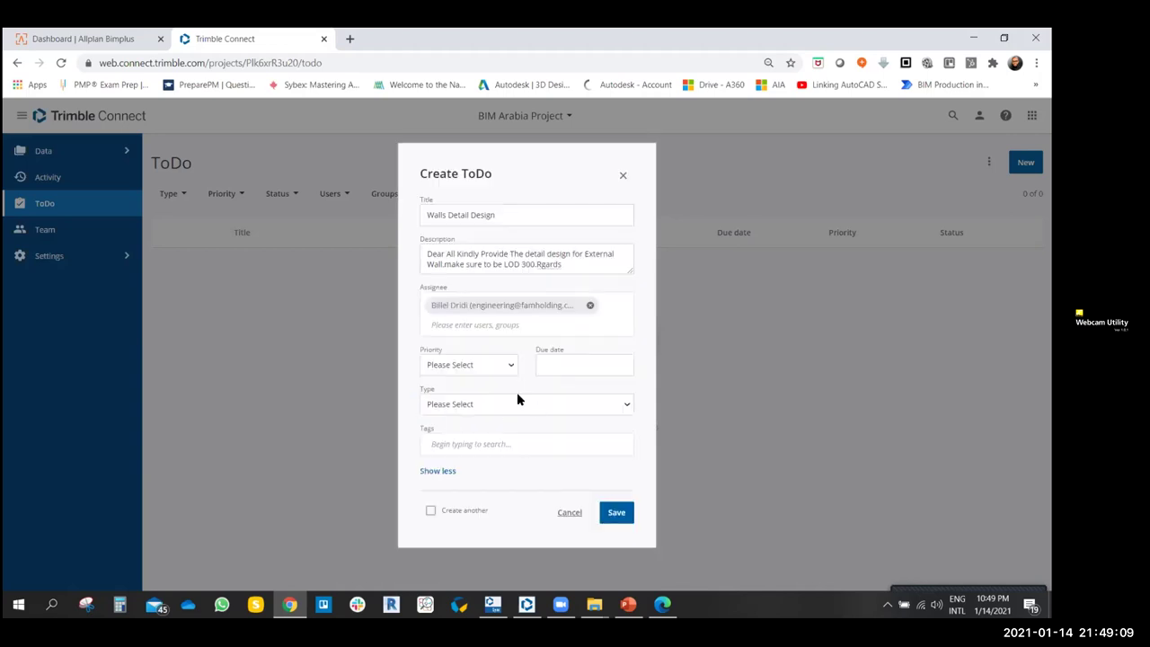
{"action": "left_click", "coordinate": [508, 368]}
{"action": "left_click", "coordinate": [508, 369]}
{"action": "left_click", "coordinate": [510, 321]}
{"action": "left_click", "coordinate": [511, 467]}
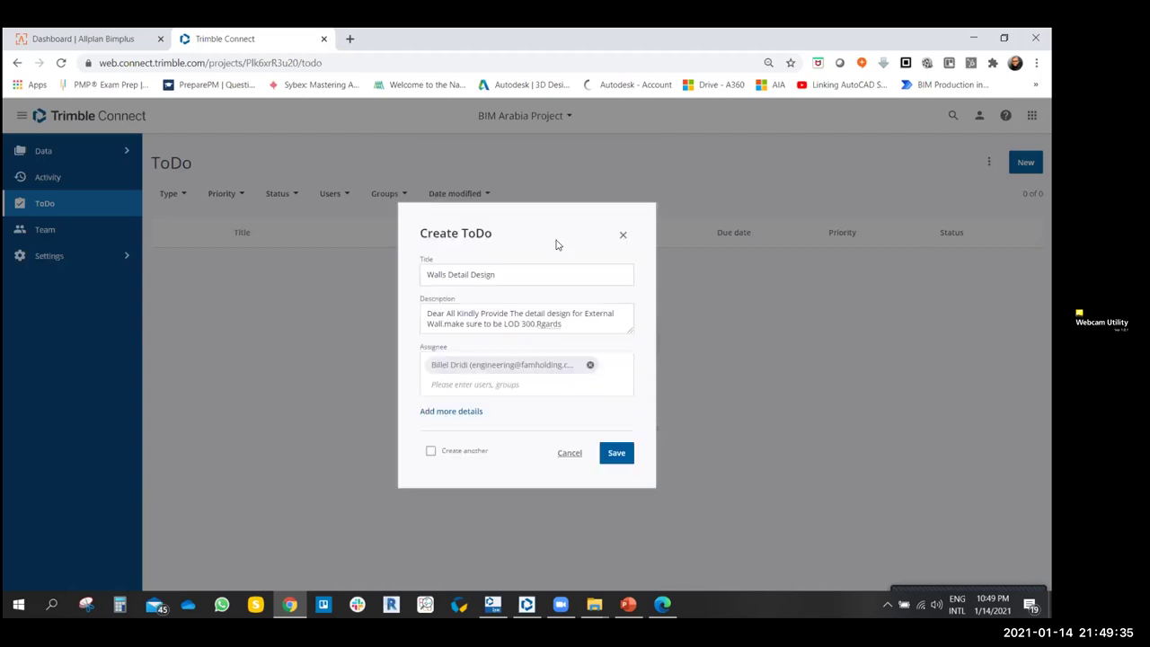
{"action": "left_click", "coordinate": [460, 412]}
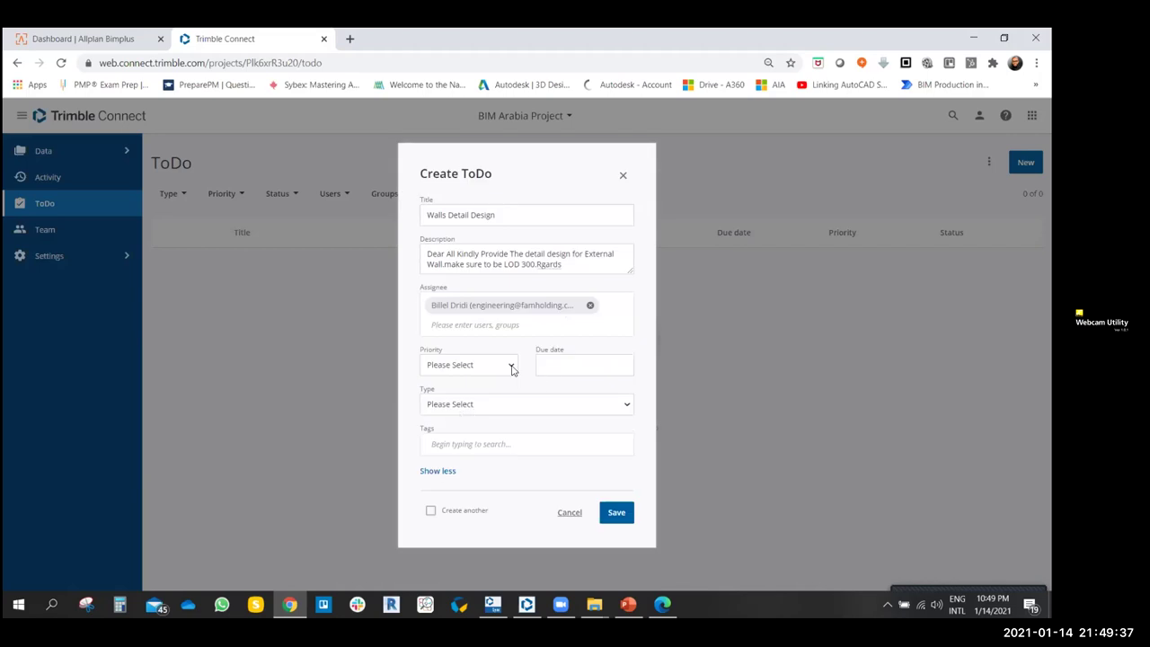
{"action": "left_click", "coordinate": [511, 368]}
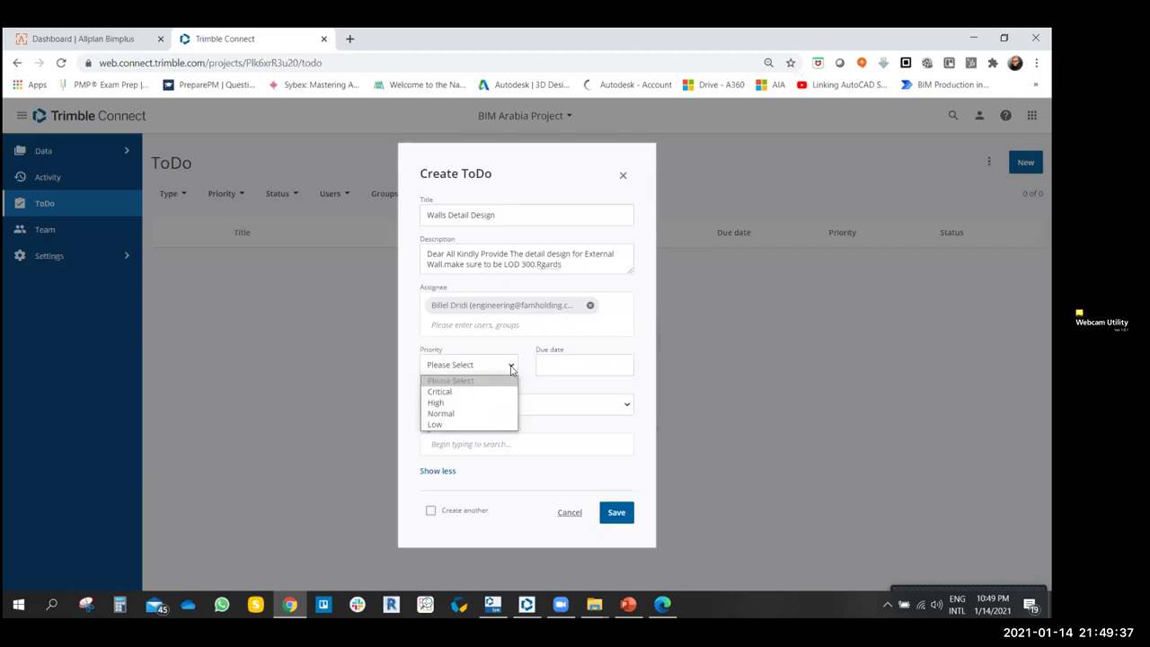
{"action": "left_click", "coordinate": [437, 404]}
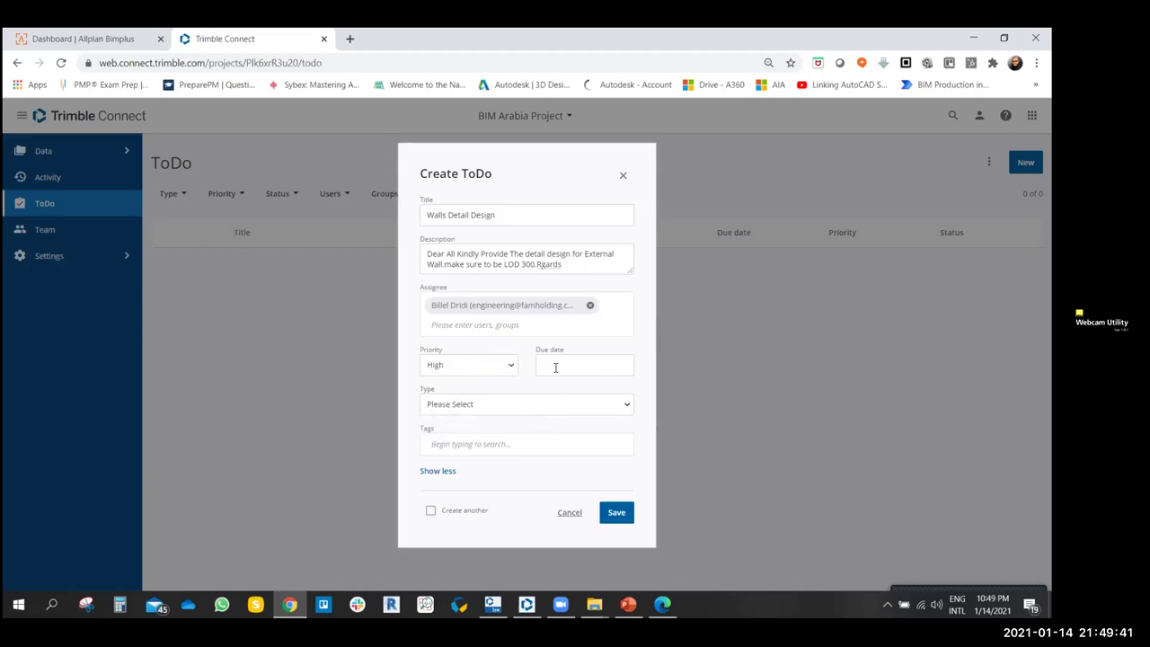
- Set the due date to January 21, 2021
{"action": "left_click", "coordinate": [556, 368]}
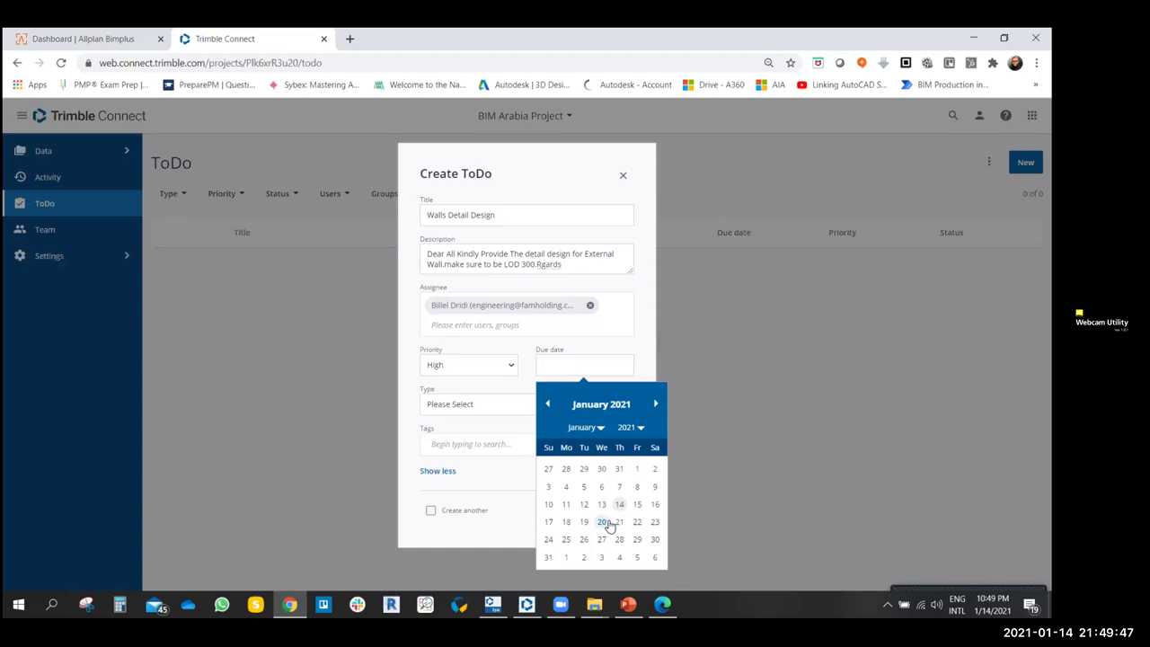
{"action": "left_click", "coordinate": [619, 522]}
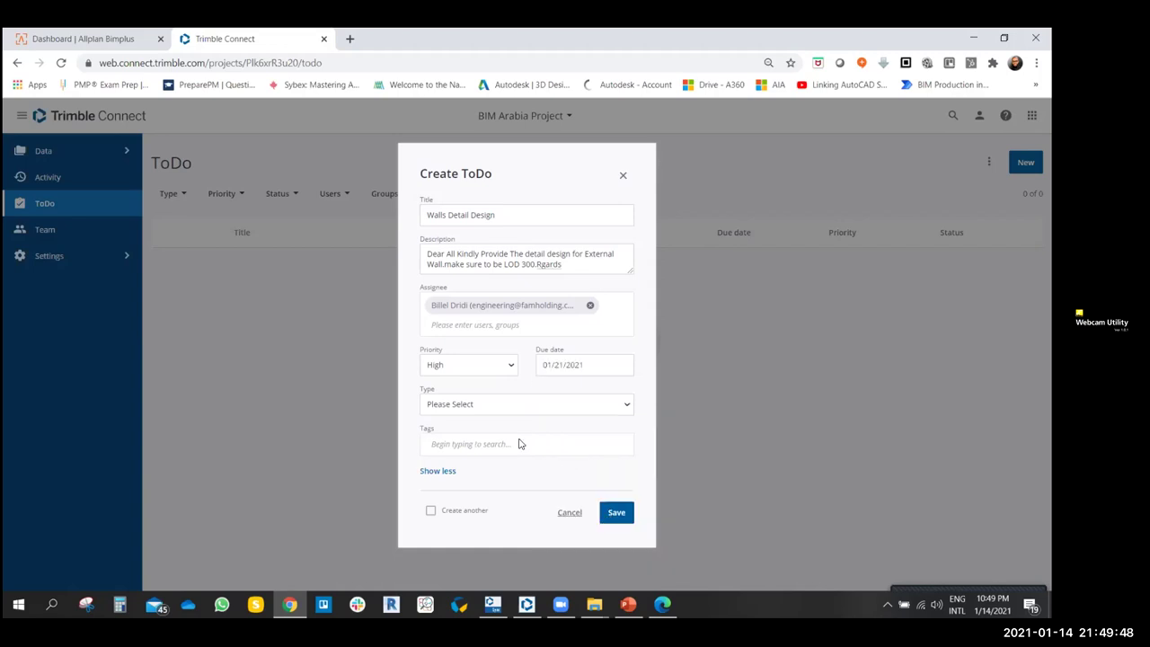
{"action": "left_click", "coordinate": [468, 405]}
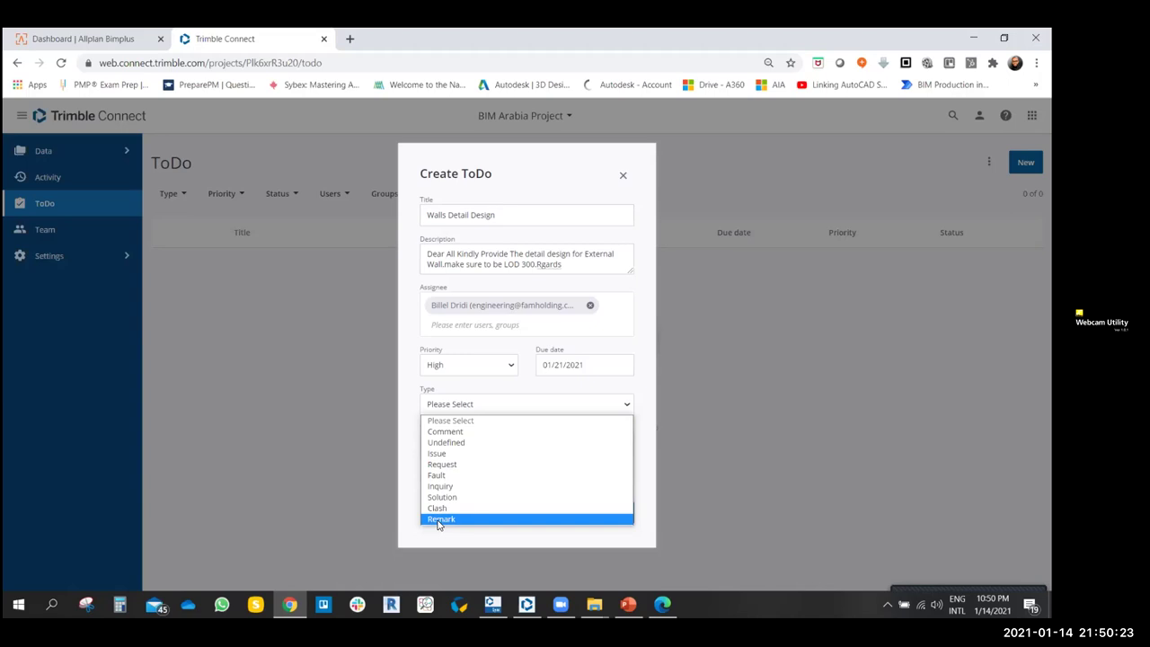
- Make the ToDo a Request tagged ARCH and save it
{"action": "left_click", "coordinate": [447, 465]}
{"action": "left_click", "coordinate": [464, 444]}
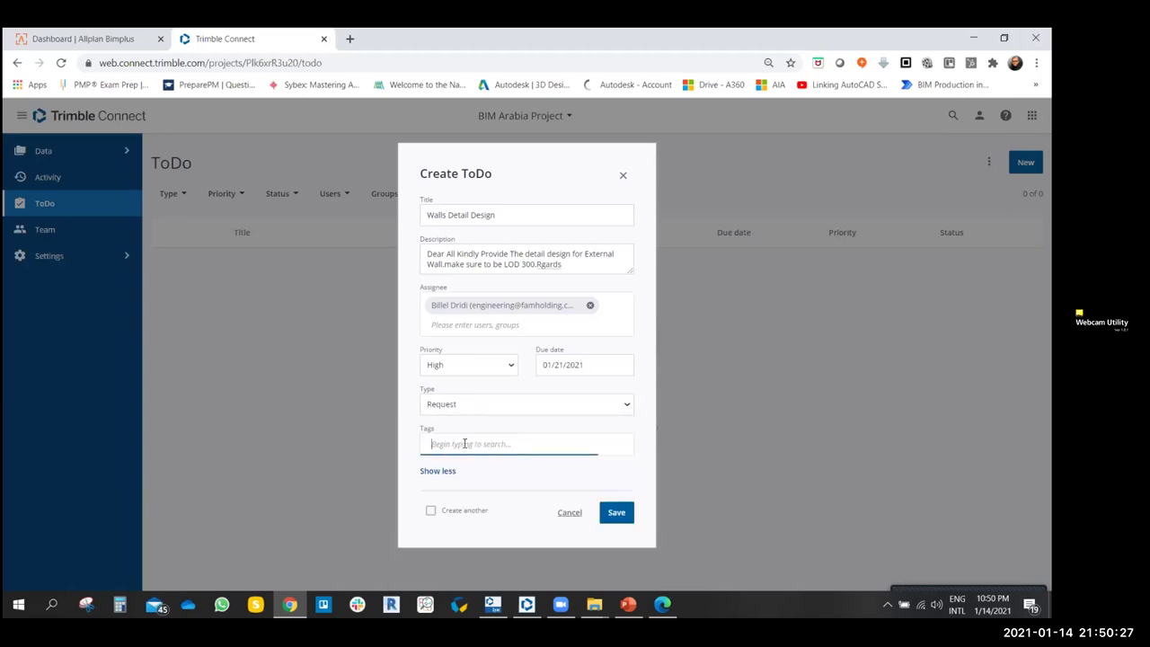
{"action": "type", "text": "ARCH"}
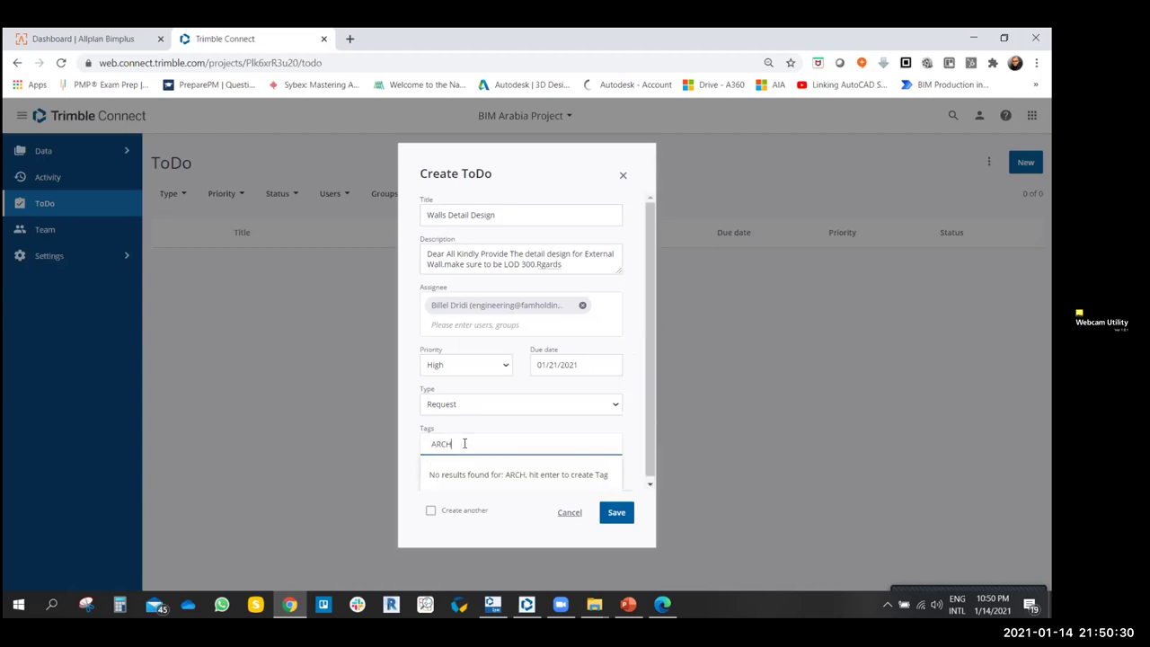
{"action": "key", "text": "Return"}
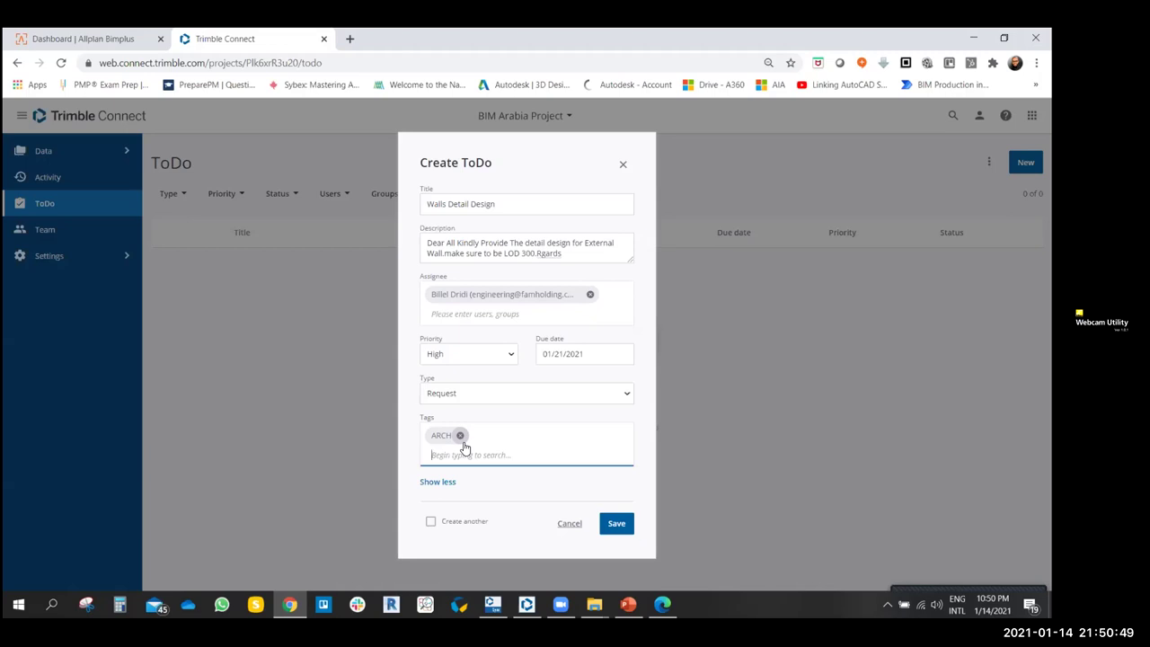
{"action": "type", "text": "A"}
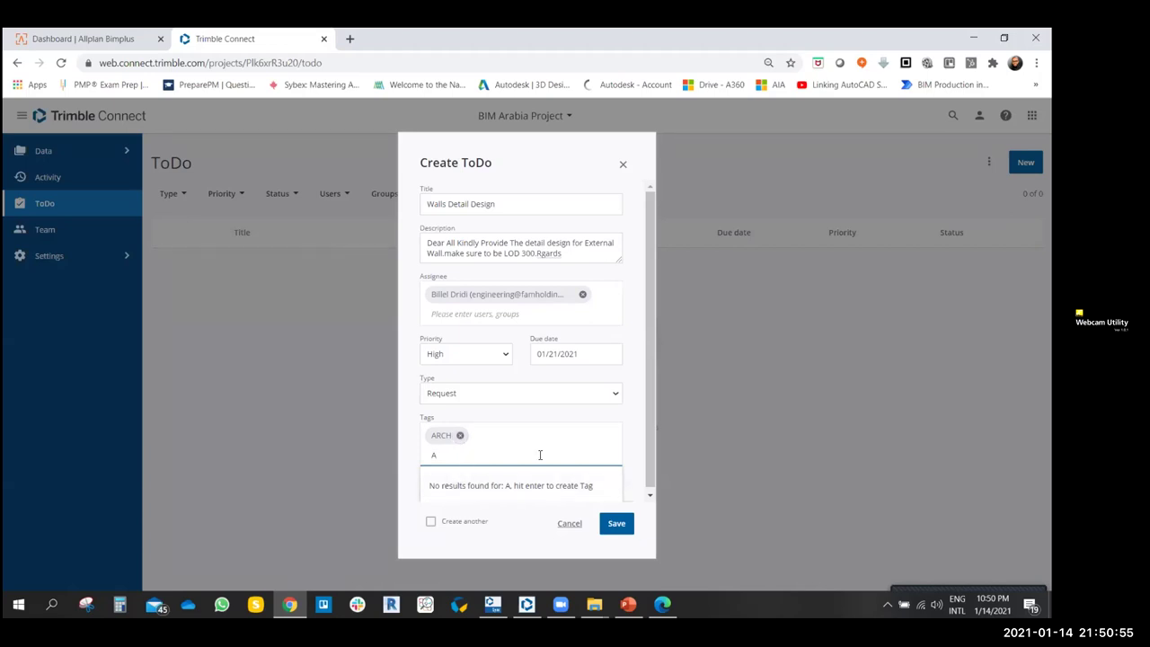
{"action": "key", "text": "BackSpace"}
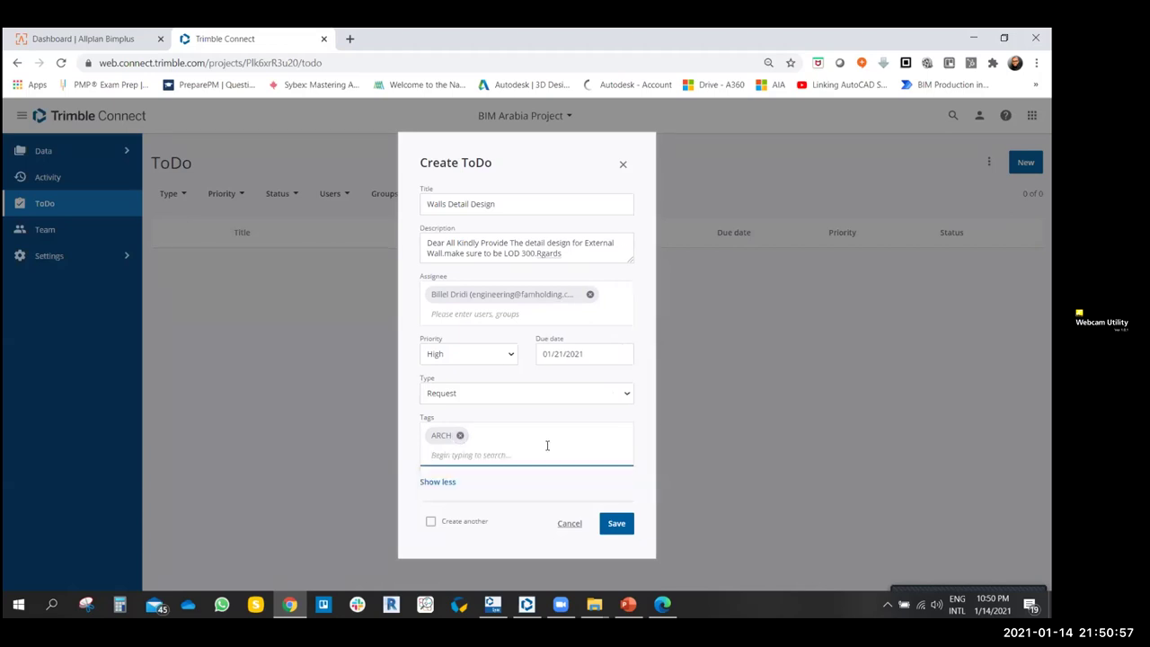
{"action": "left_click", "coordinate": [618, 524]}
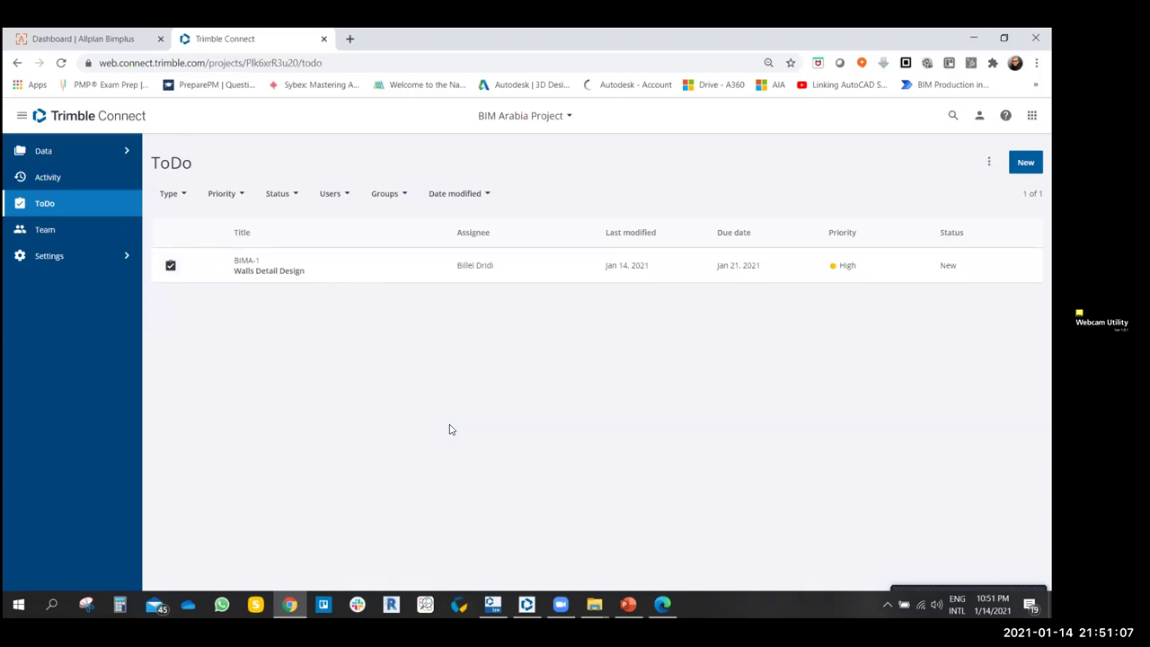
- Close the Zoom post-meeting window and open a new blank Chrome tab
{"action": "left_click", "coordinate": [559, 603]}
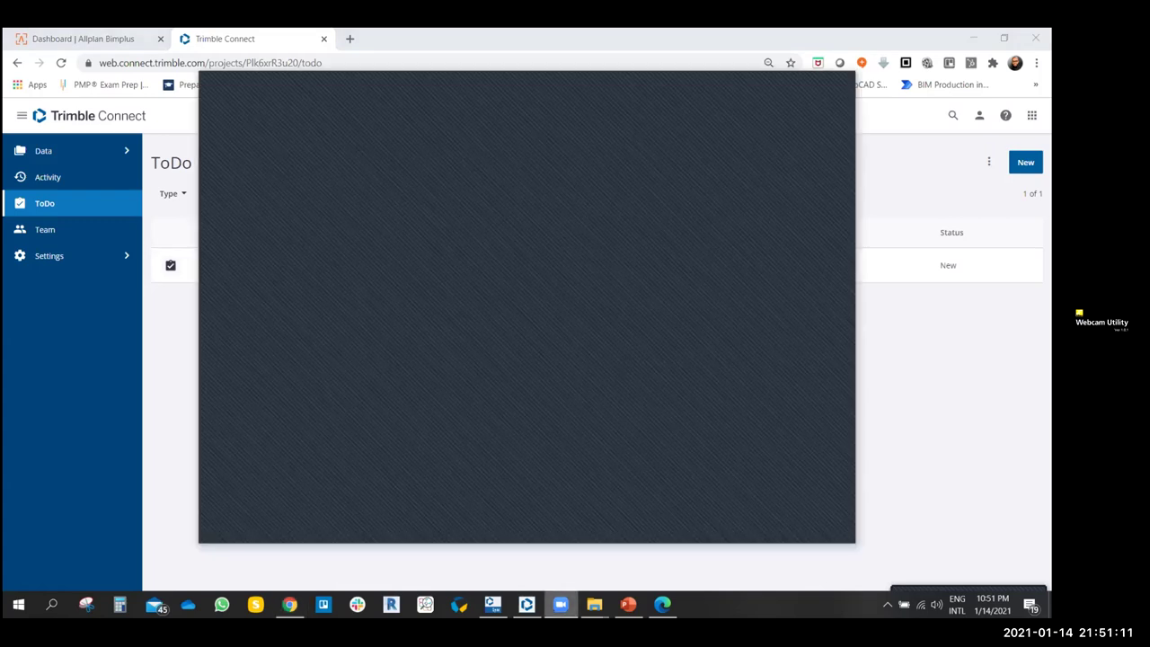
{"action": "key", "text": "alt+F4"}
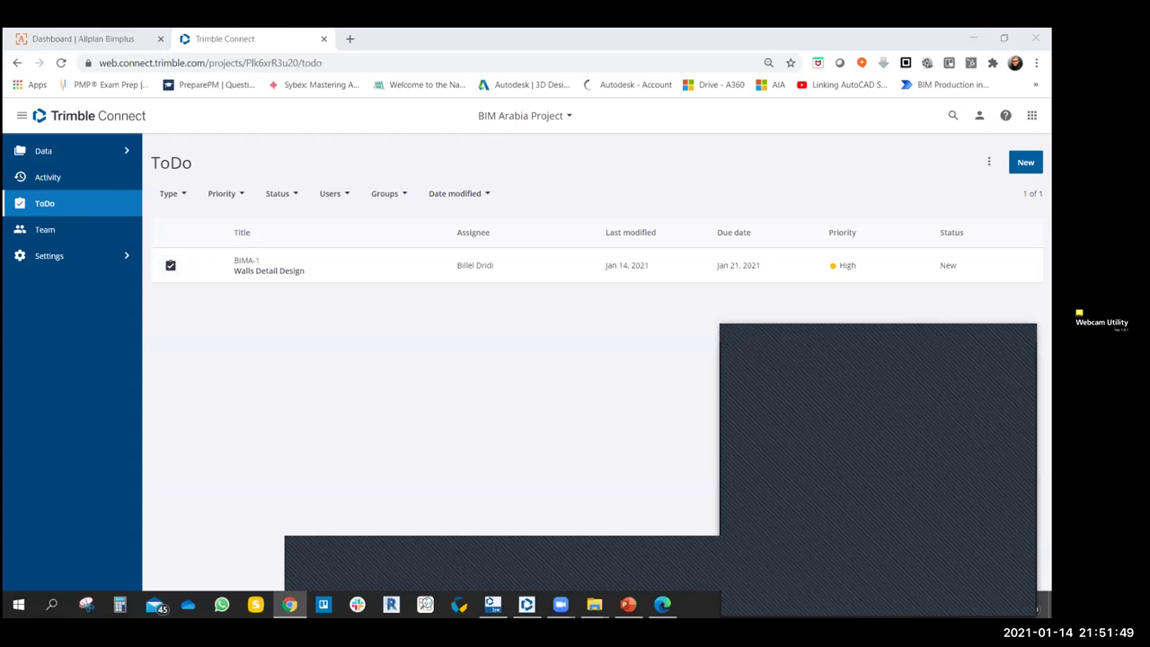
{"action": "left_click", "coordinate": [794, 505]}
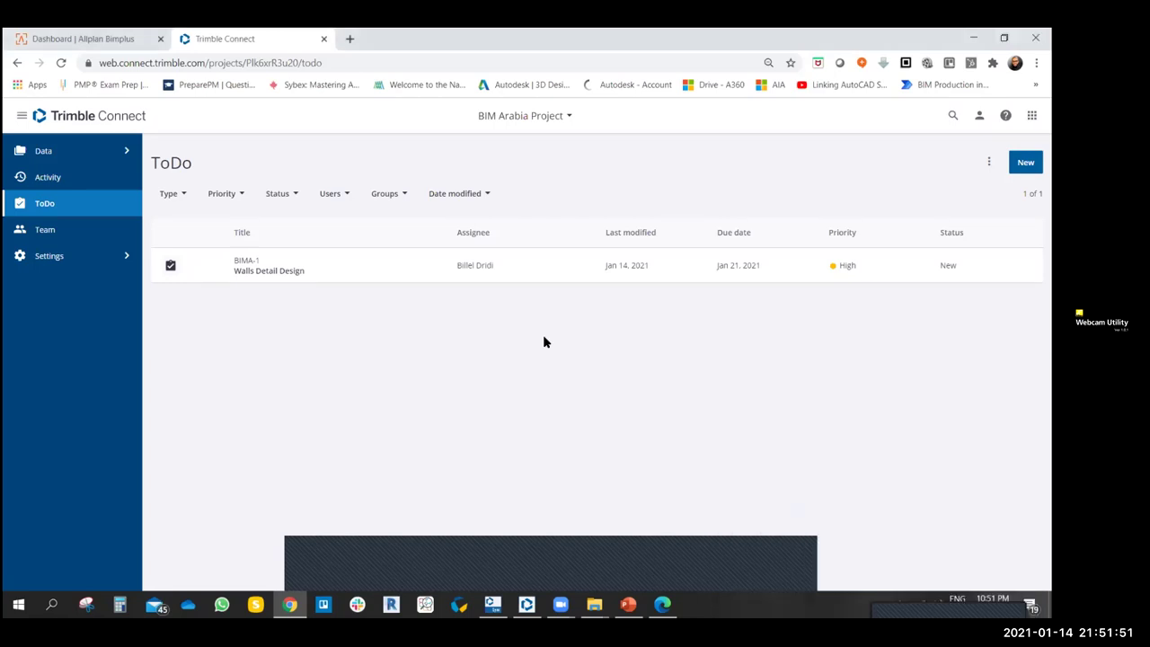
{"action": "left_click", "coordinate": [349, 39]}
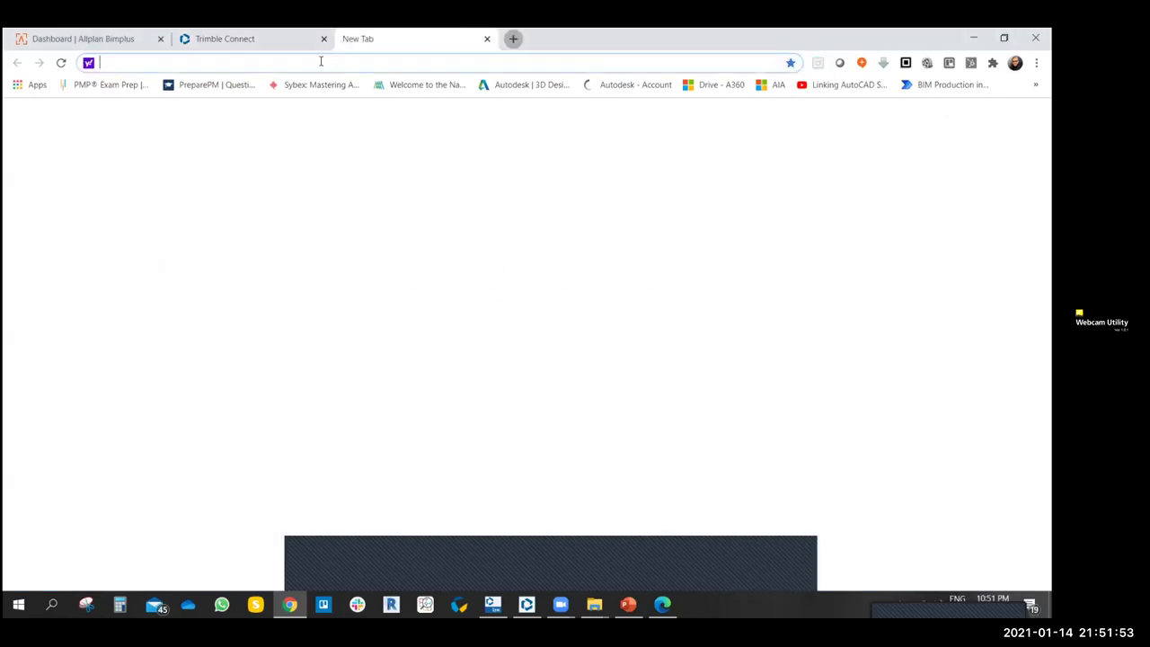
- From the Google homepage, sign in to the work account with its saved password and open Gmail
{"action": "type", "text": "google.com"}
{"action": "key", "text": "Return"}
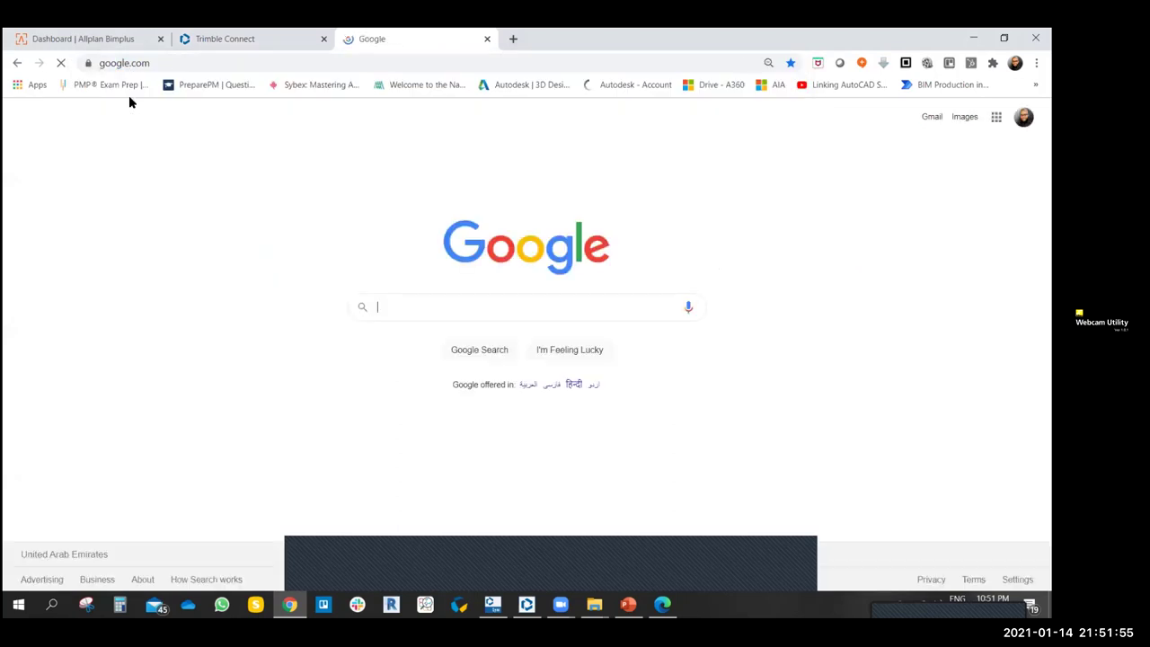
{"action": "left_click", "coordinate": [1023, 117]}
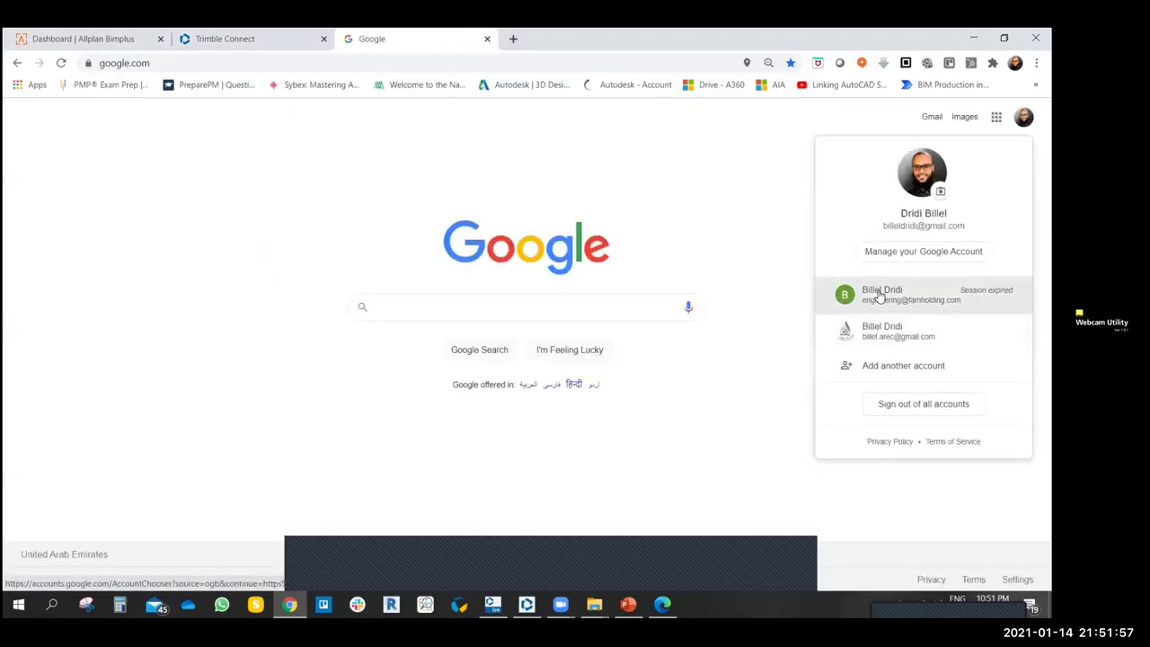
{"action": "left_click", "coordinate": [879, 293]}
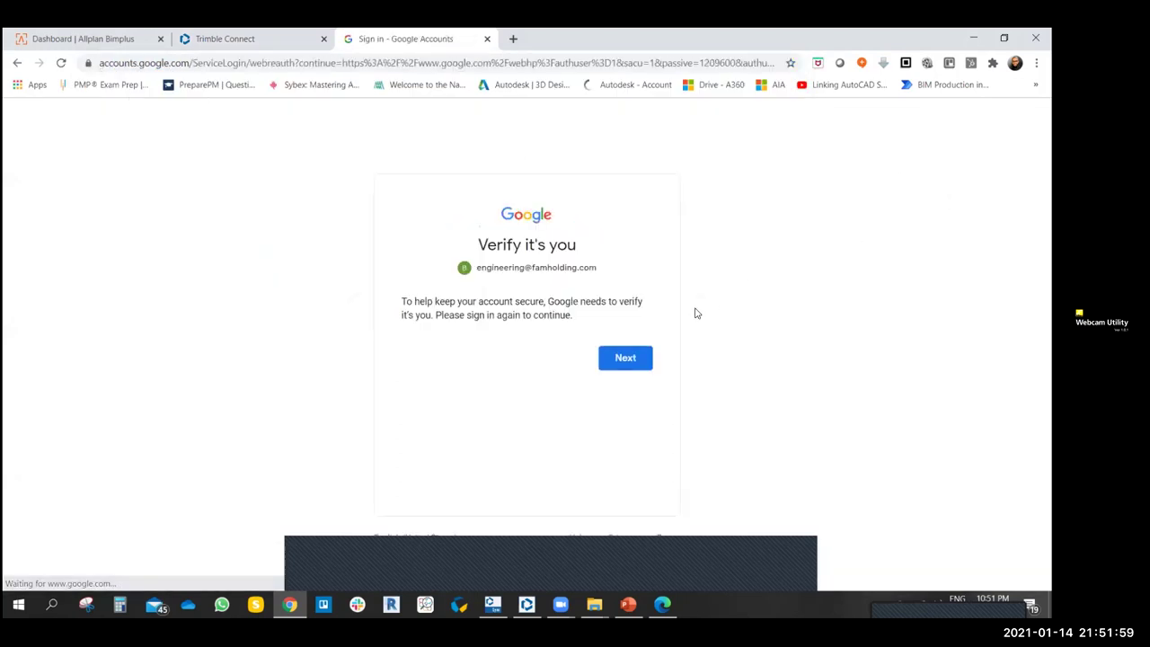
{"action": "left_click", "coordinate": [644, 350]}
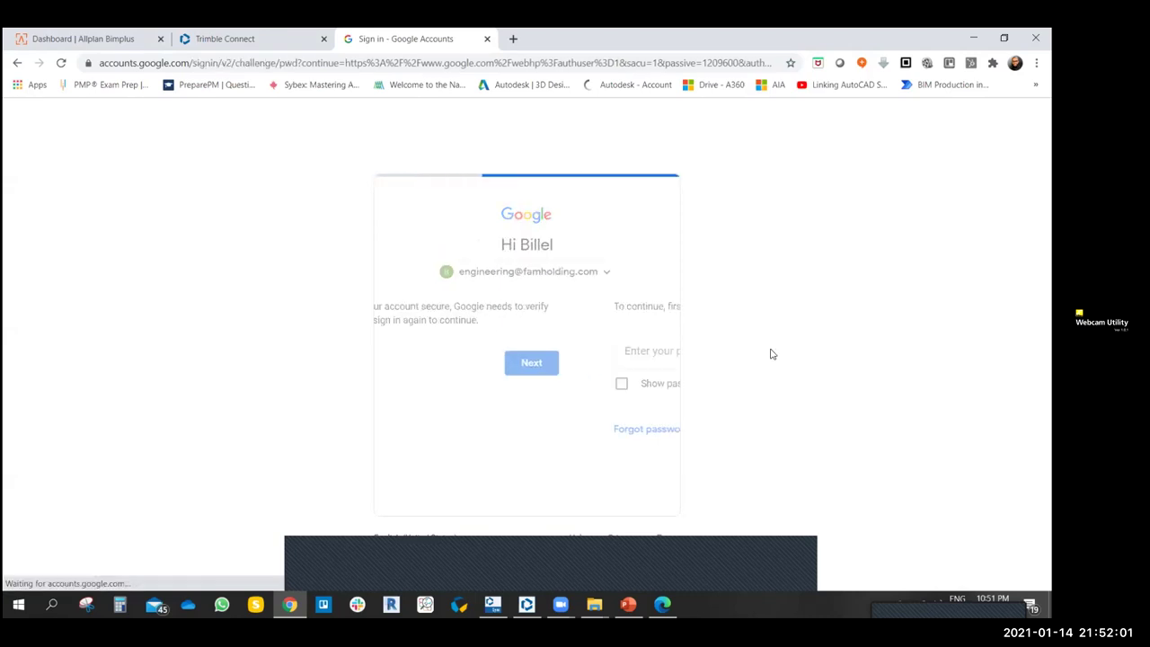
{"action": "left_click", "coordinate": [636, 428]}
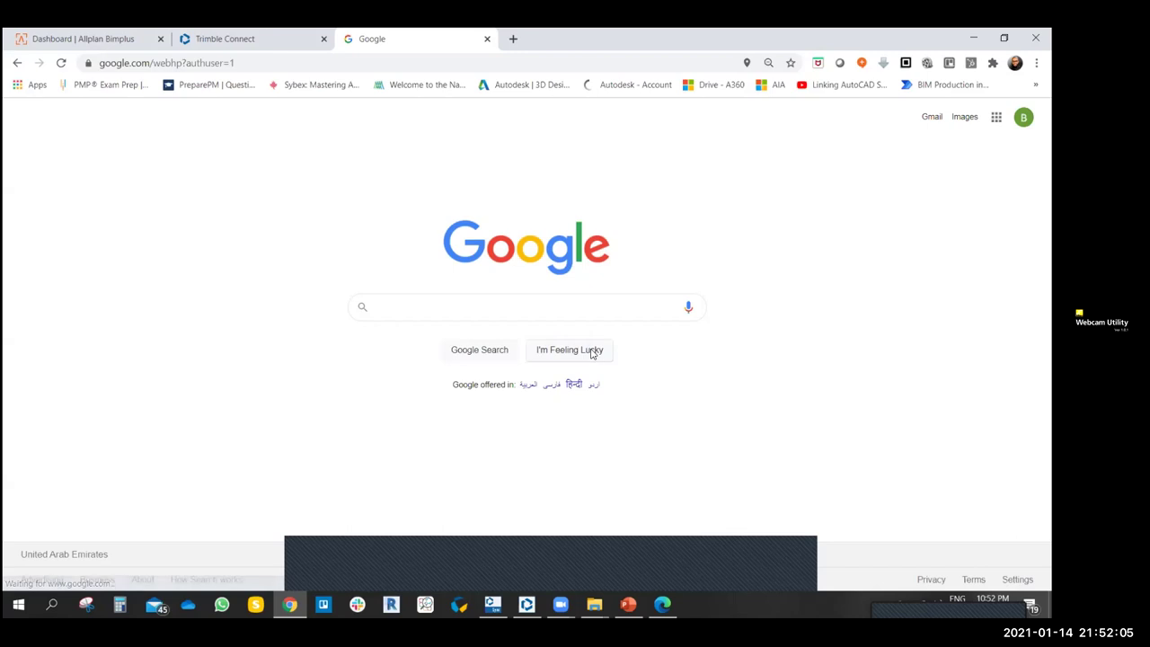
{"action": "left_click", "coordinate": [934, 118]}
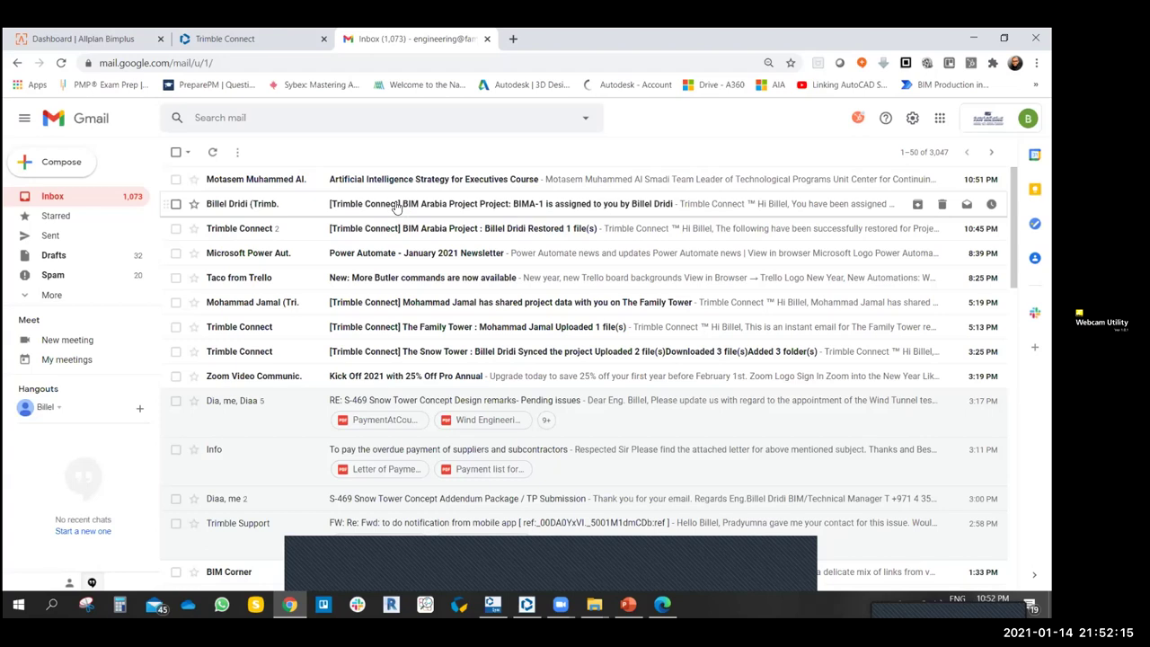
- Open the 'BIMA-1 is assigned to you' email and review Walls Detail Design, due Jan 21, 2021
{"action": "left_click", "coordinate": [252, 205]}
{"action": "scroll", "coordinate": [542, 321], "scroll_direction": "down", "scroll_amount": 2}
{"action": "scroll", "coordinate": [556, 360], "scroll_direction": "up", "scroll_amount": 1}
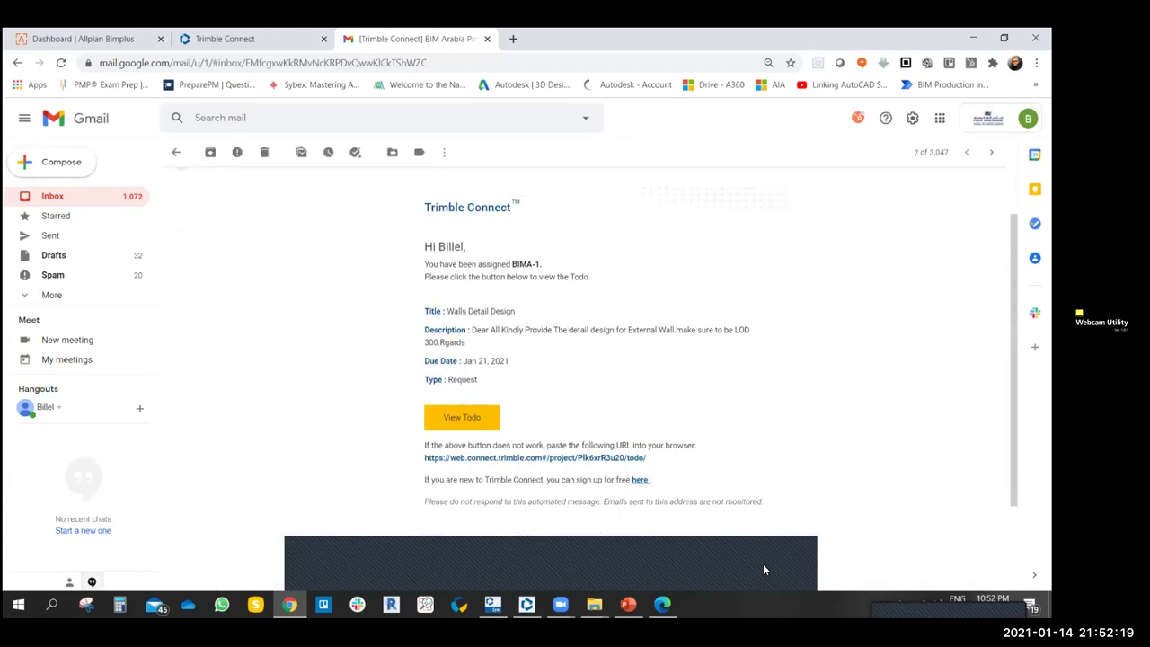
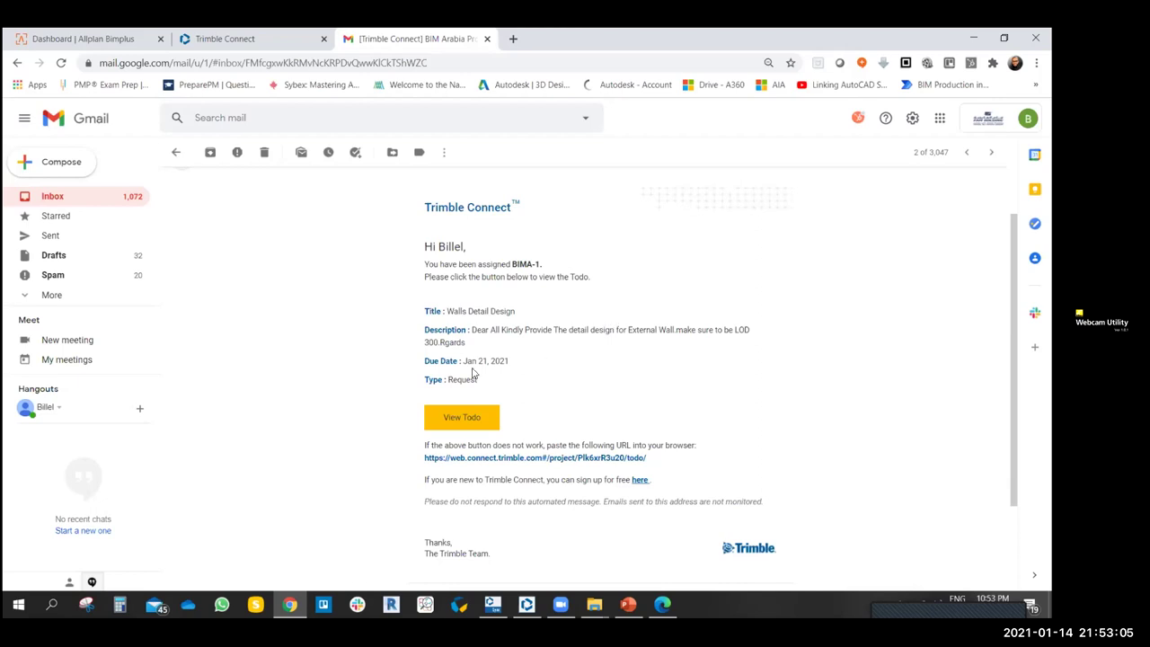
- Read the Walls Detail Design email's title and description, then go back to Trimble Connect
{"action": "left_click_drag", "start_coordinate": [424, 311], "coordinate": [512, 312]}
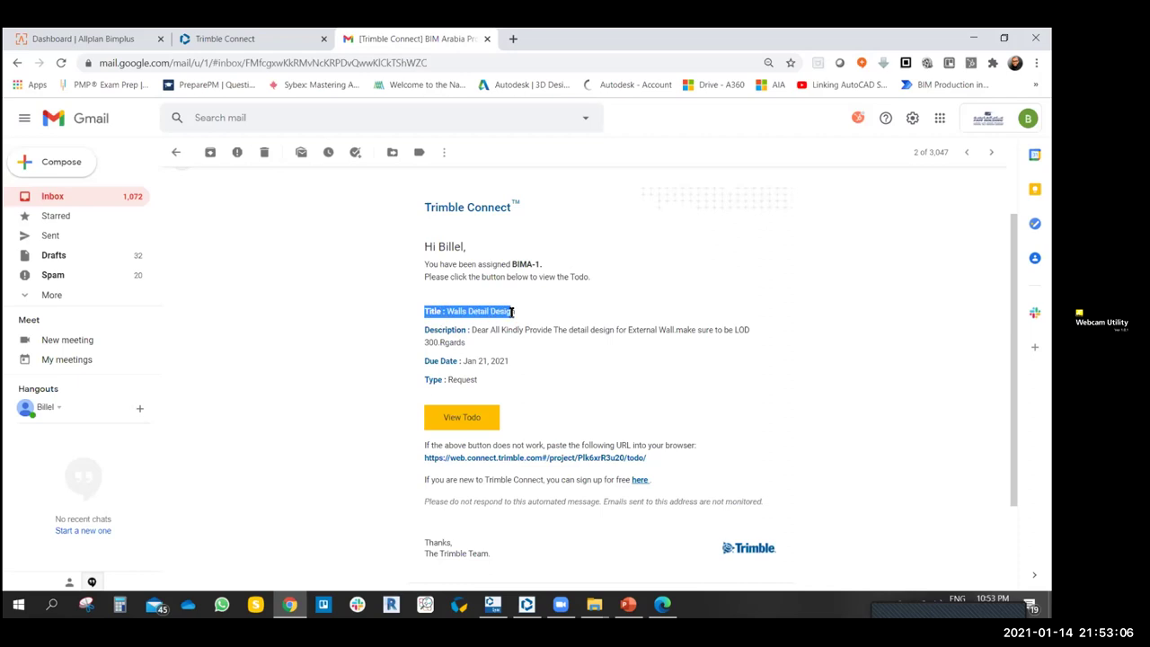
{"action": "left_click", "coordinate": [604, 377]}
{"action": "left_click_drag", "start_coordinate": [469, 347], "coordinate": [428, 327]}
{"action": "left_click", "coordinate": [396, 333]}
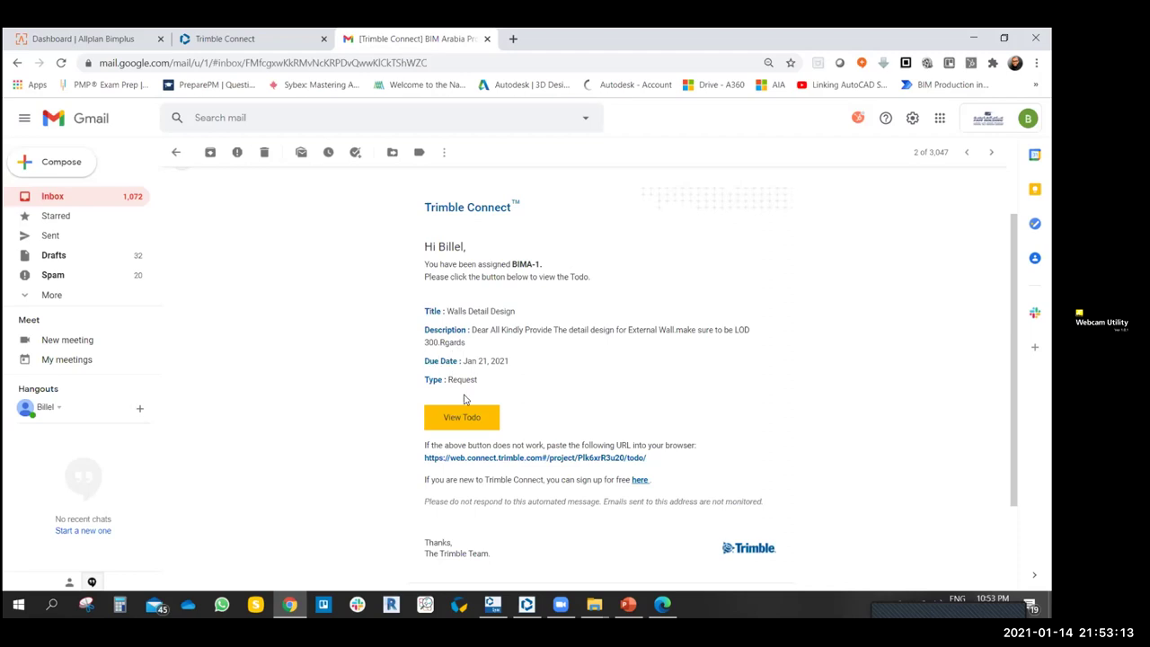
{"action": "scroll", "coordinate": [519, 373], "scroll_direction": "down", "scroll_amount": 2}
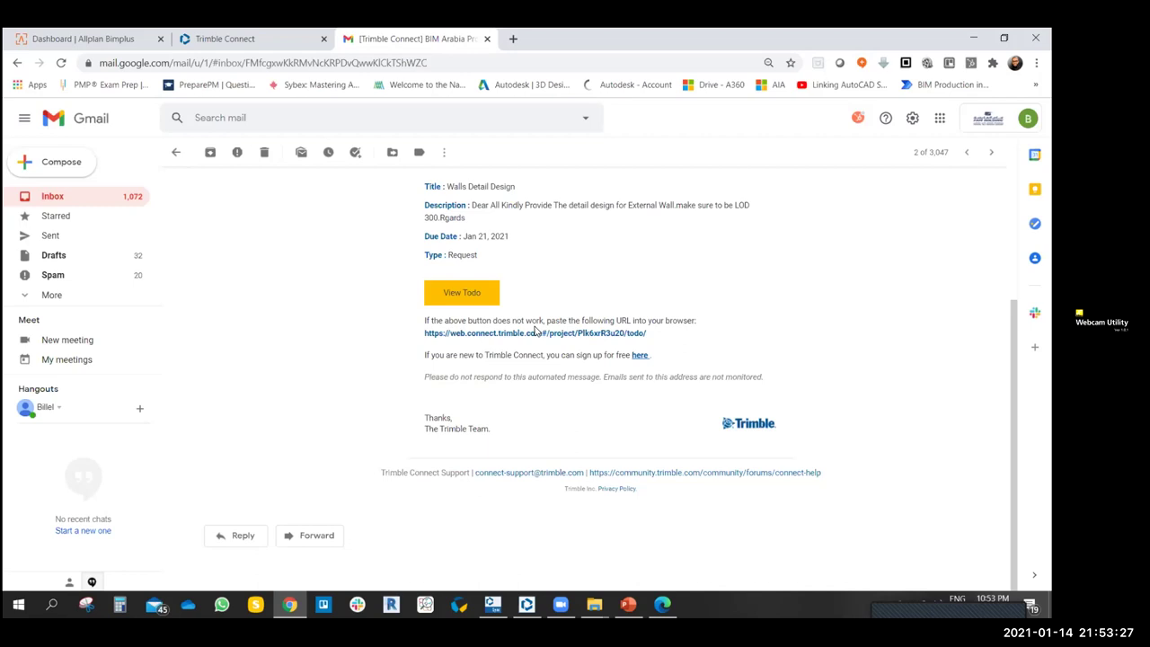
{"action": "left_click", "coordinate": [256, 42]}
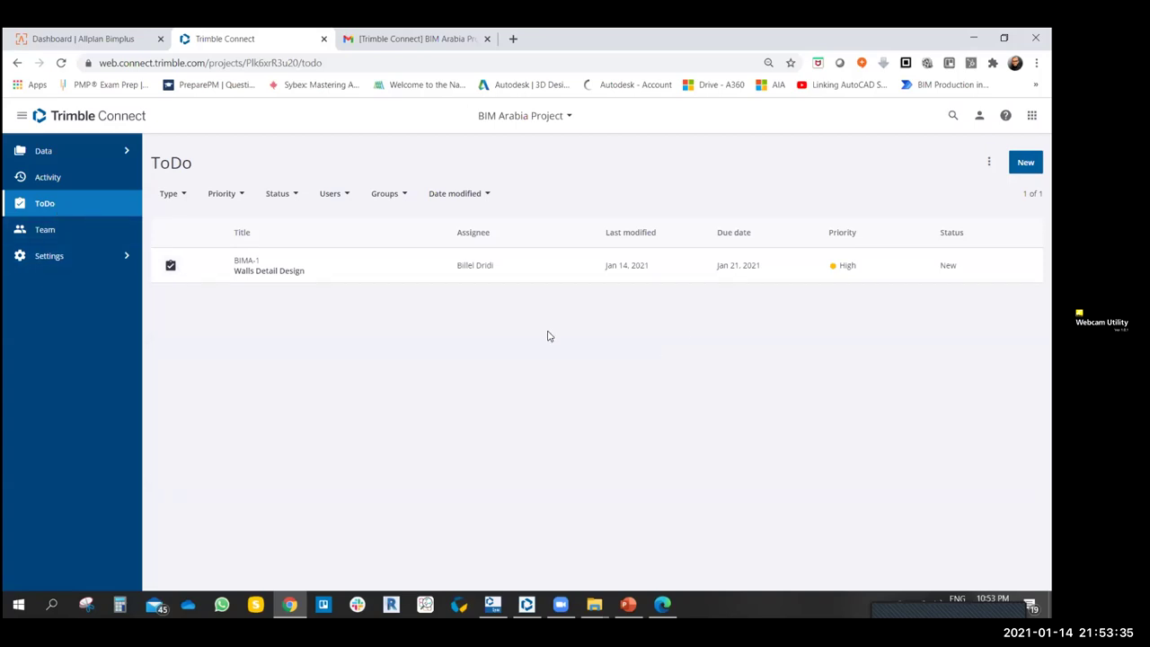
- Open the BIMA-1 Walls Detail Design ToDo details, checking them against the notification email
{"action": "left_click", "coordinate": [171, 267]}
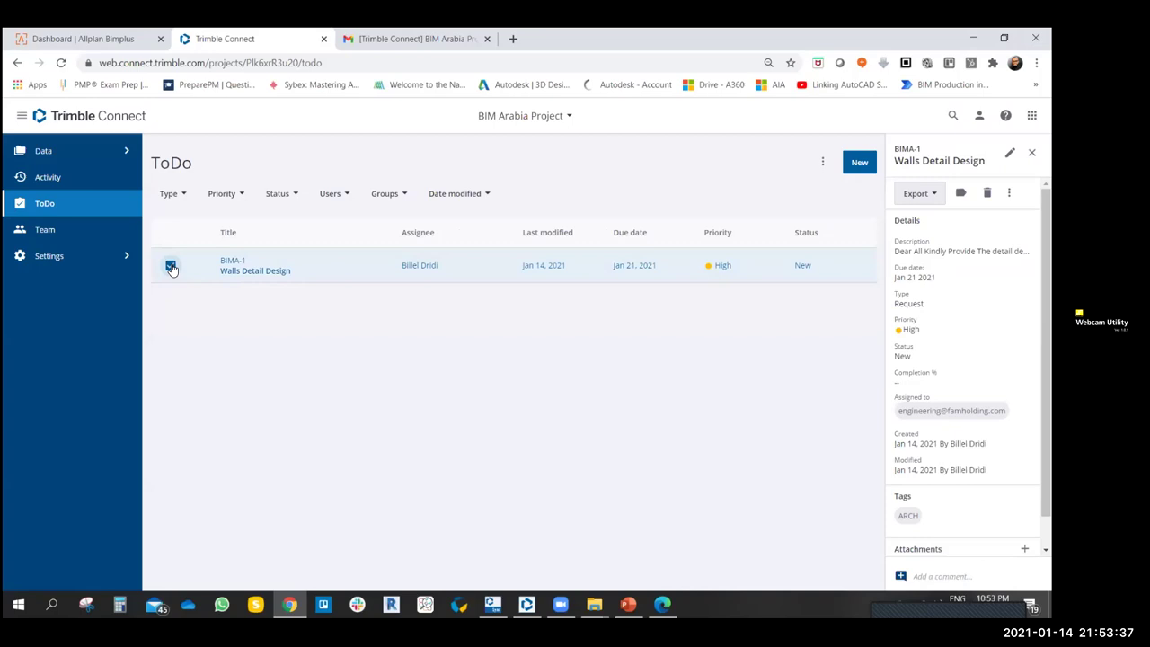
{"action": "left_click", "coordinate": [172, 268]}
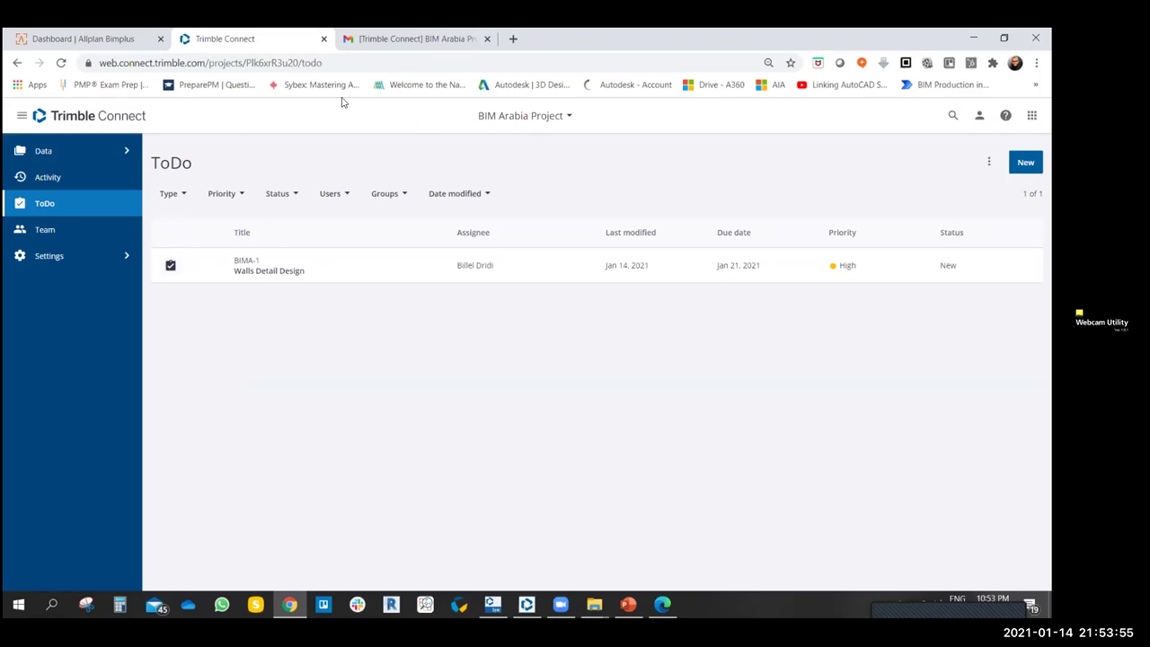
{"action": "left_click", "coordinate": [399, 39]}
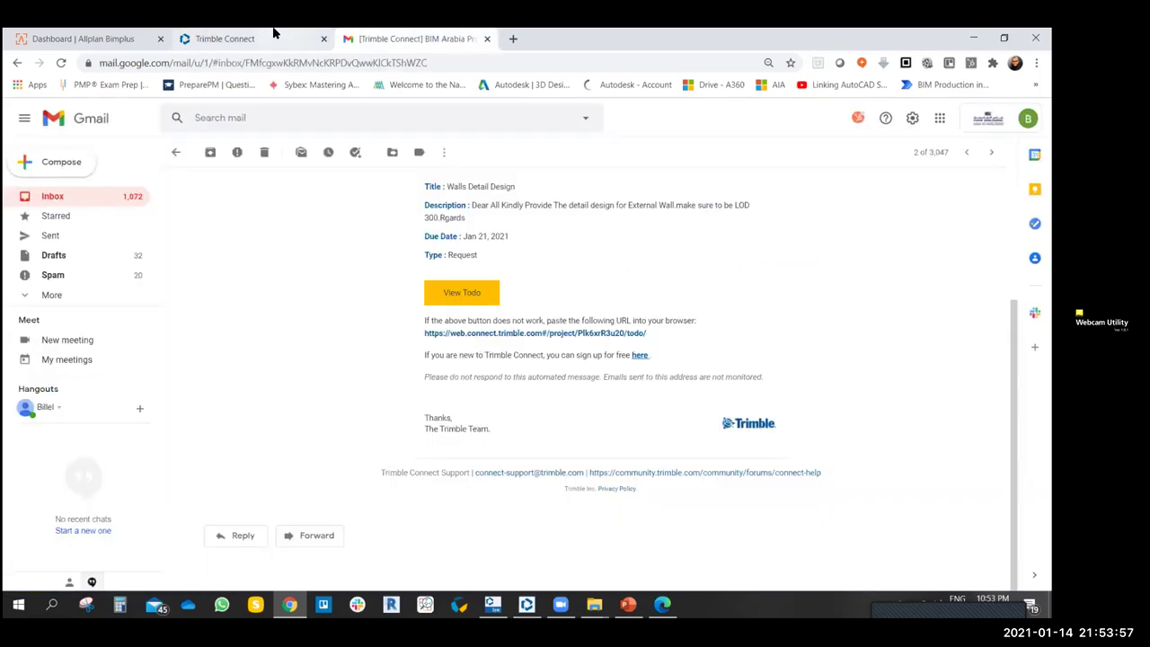
{"action": "left_click", "coordinate": [272, 36]}
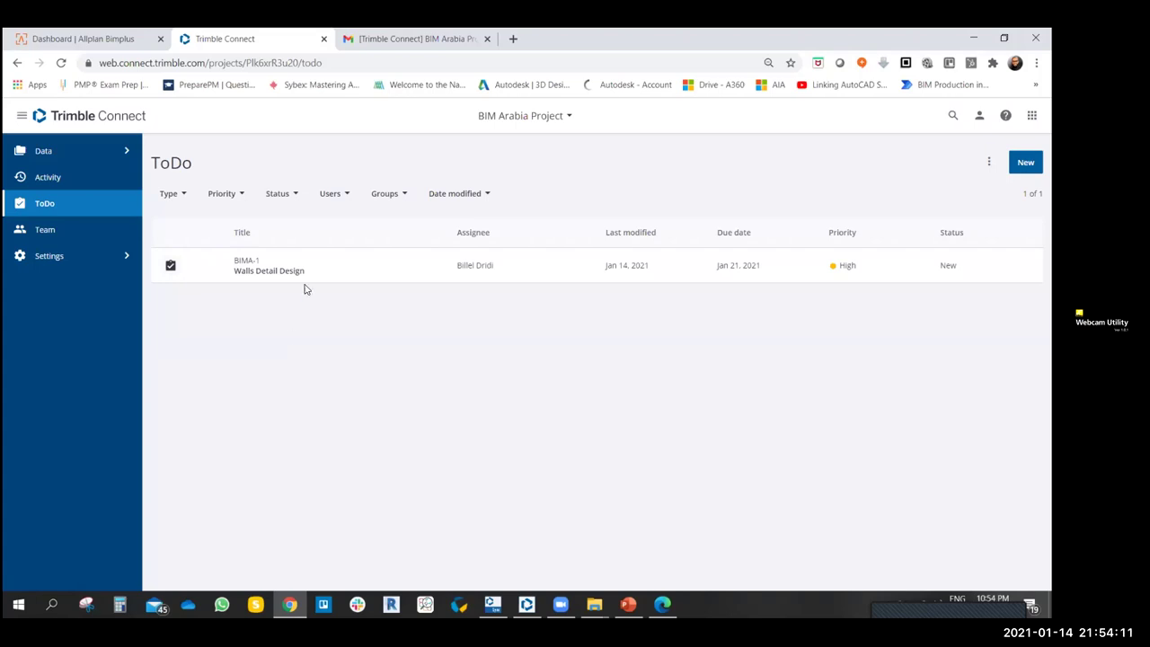
{"action": "left_click", "coordinate": [170, 267]}
{"action": "left_click", "coordinate": [171, 267]}
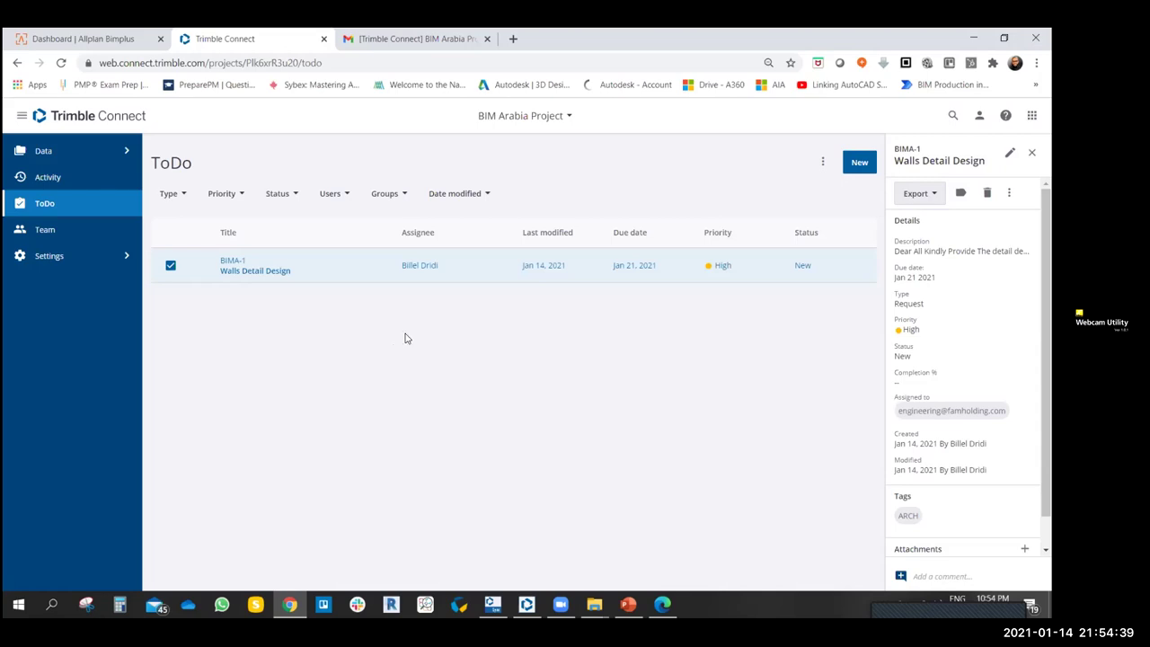
- Export the BIMA-1 ToDo to Excel and close its details panel
{"action": "left_click", "coordinate": [937, 197]}
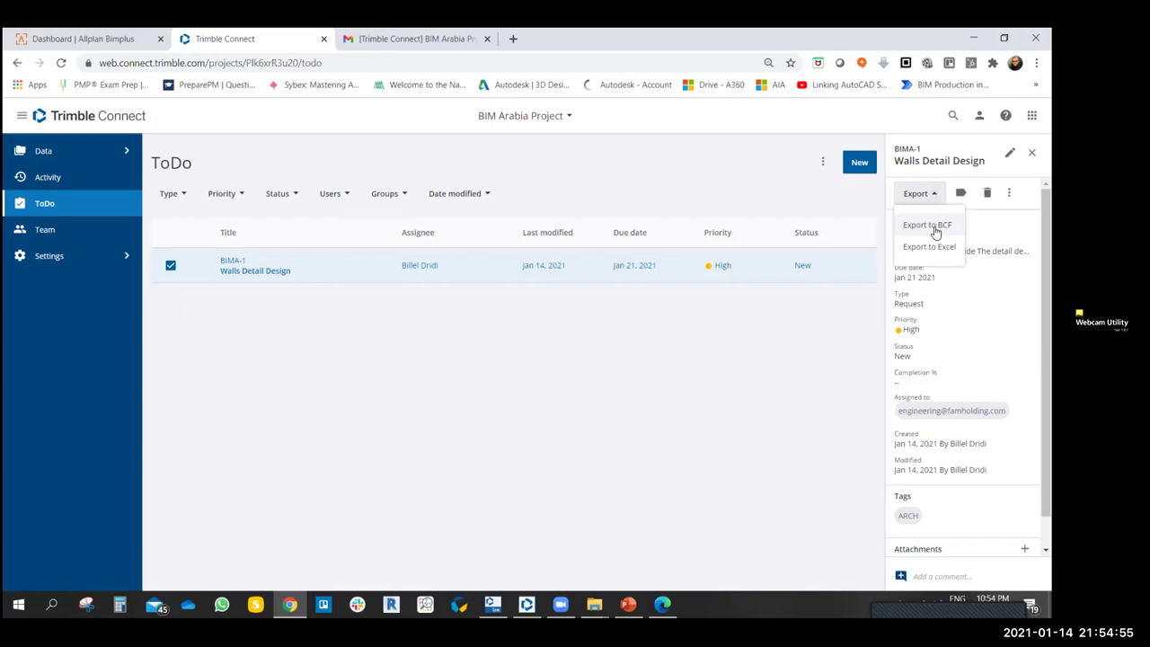
{"action": "left_click", "coordinate": [929, 247]}
{"action": "left_click", "coordinate": [601, 424]}
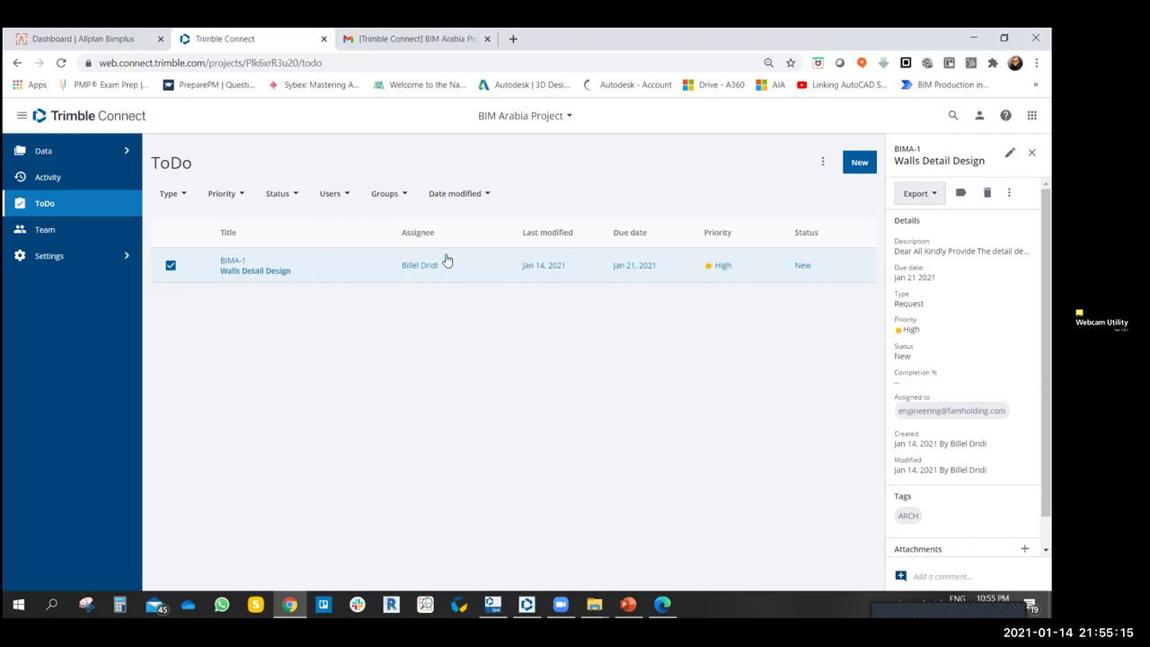
{"action": "left_click", "coordinate": [171, 265]}
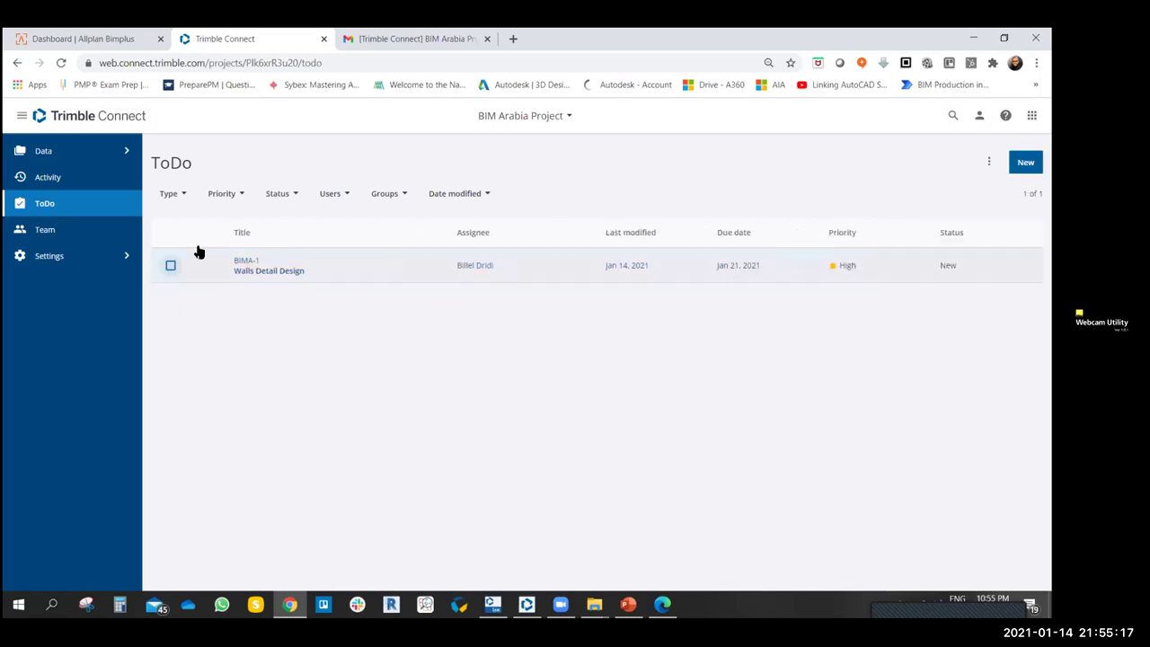
- Browse the Groups, Users, Status and Priority filters and filter by Critical priority
{"action": "left_click", "coordinate": [401, 192]}
{"action": "left_click", "coordinate": [335, 194]}
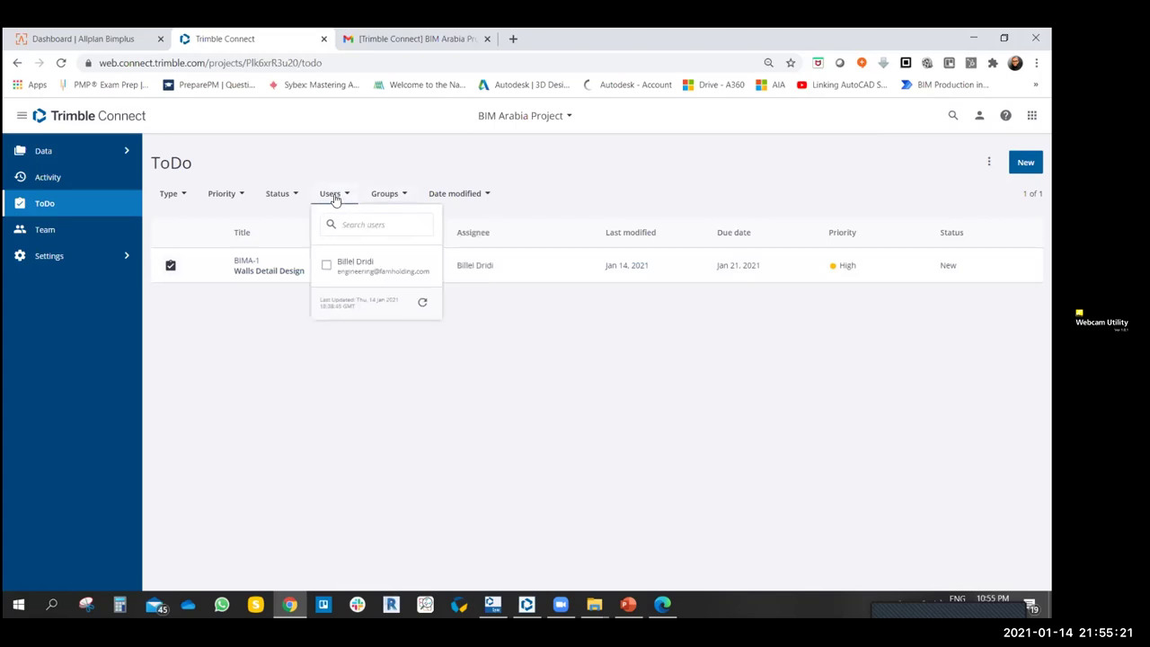
{"action": "left_click", "coordinate": [298, 197]}
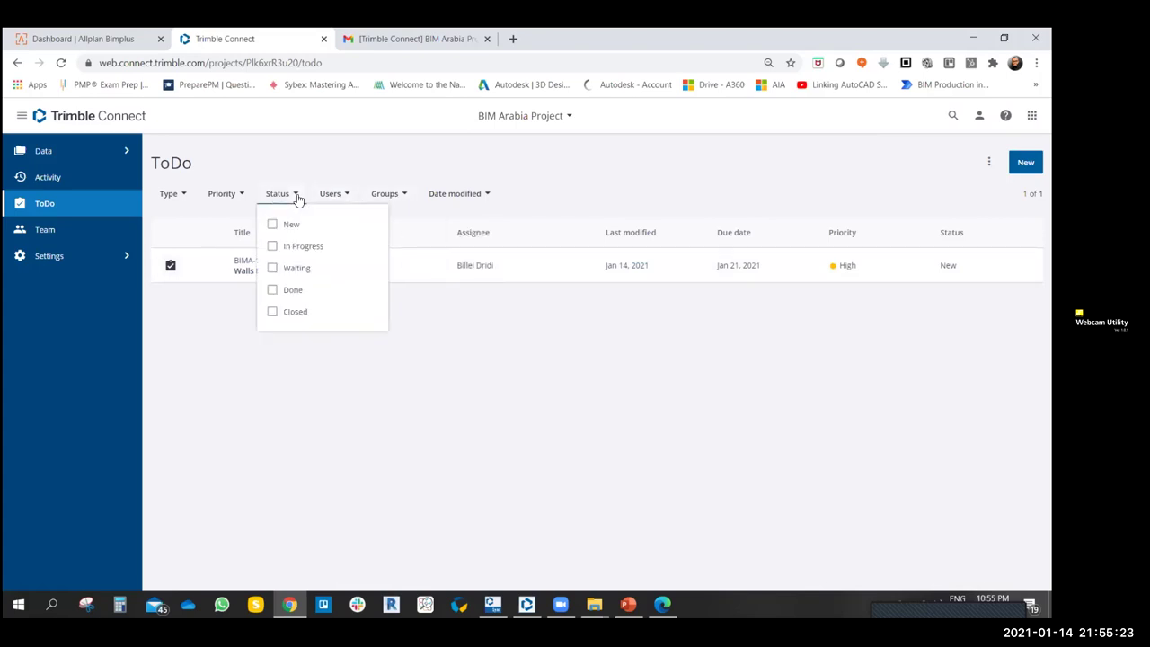
{"action": "left_click", "coordinate": [249, 197]}
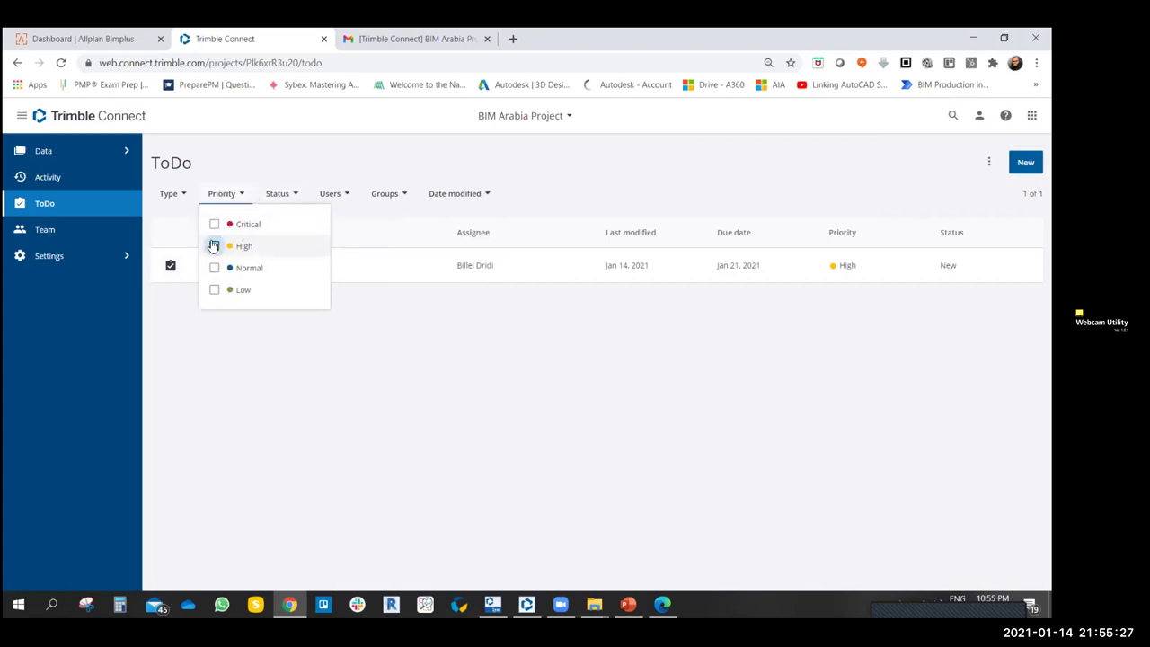
{"action": "left_click", "coordinate": [213, 224]}
{"action": "left_click", "coordinate": [444, 372]}
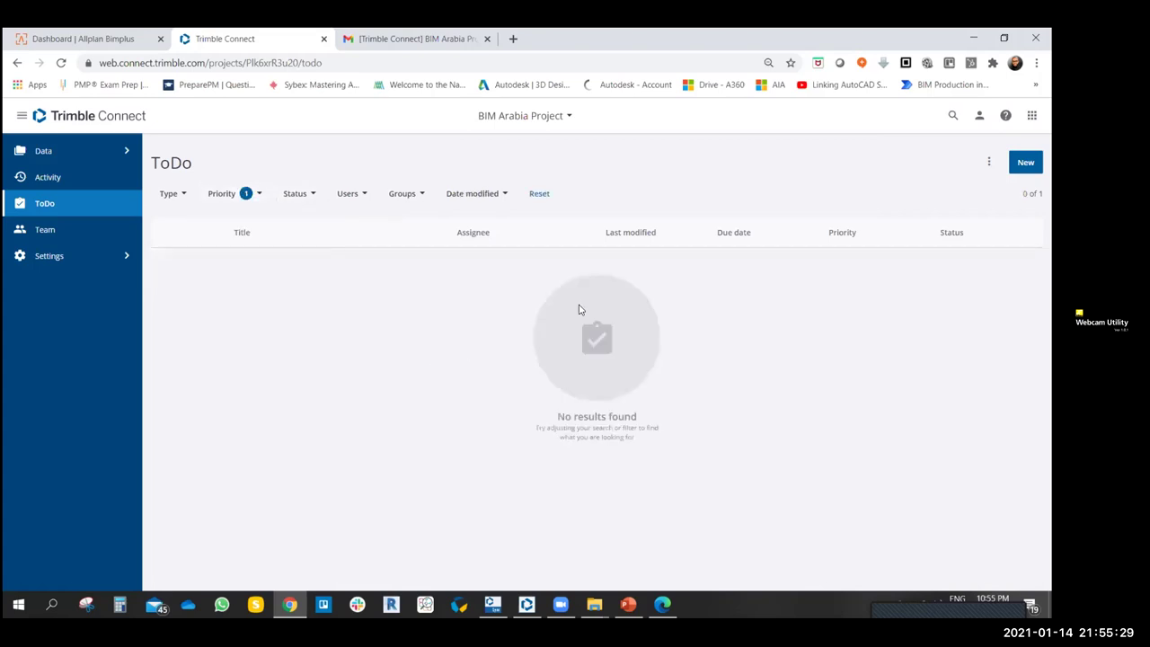
- Switch the priority filter to High, then remove it and reset all ToDo filters
{"action": "left_click", "coordinate": [258, 194]}
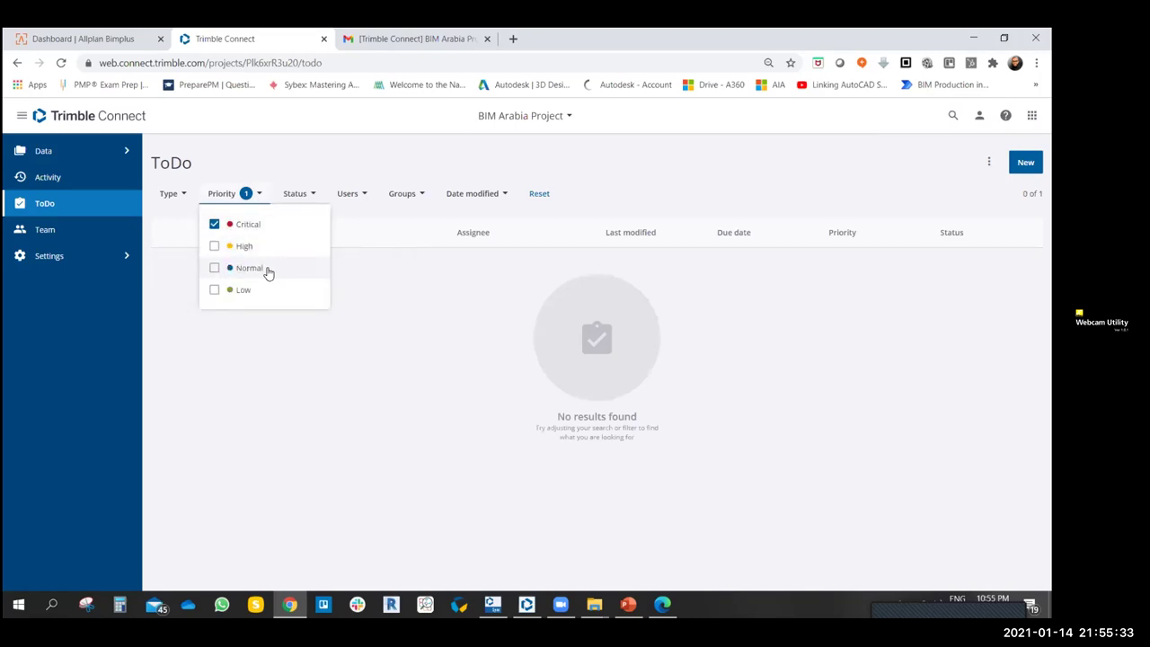
{"action": "left_click", "coordinate": [214, 246]}
{"action": "left_click", "coordinate": [215, 226]}
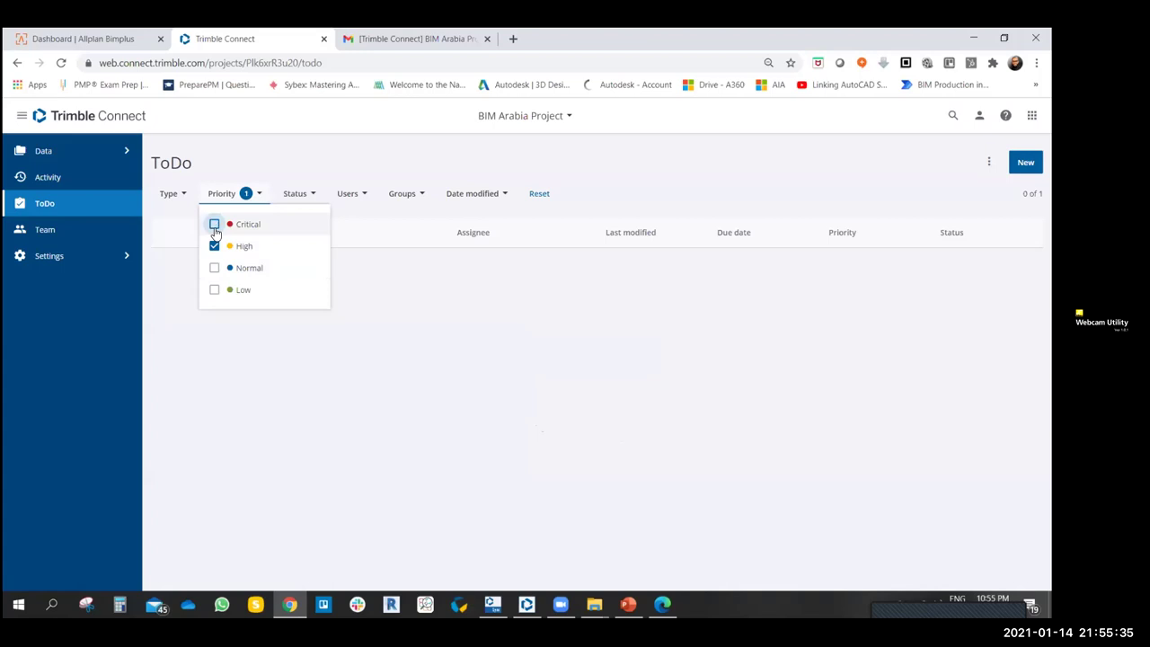
{"action": "left_click", "coordinate": [416, 350]}
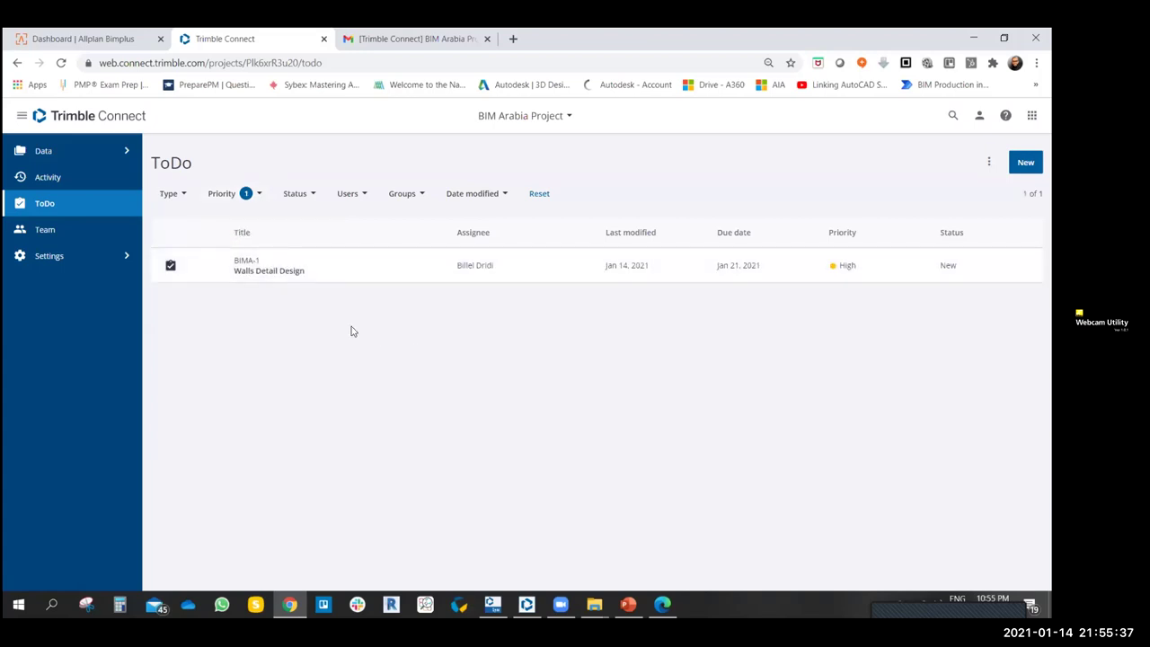
{"action": "left_click", "coordinate": [254, 194]}
{"action": "left_click", "coordinate": [214, 246]}
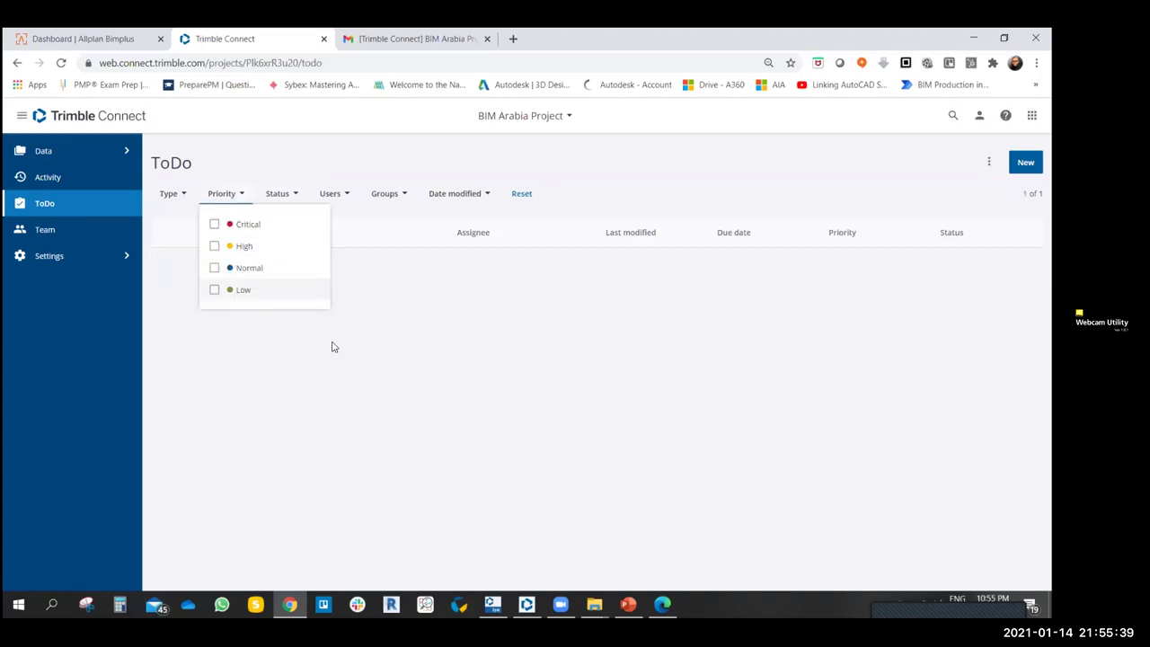
{"action": "left_click", "coordinate": [347, 354]}
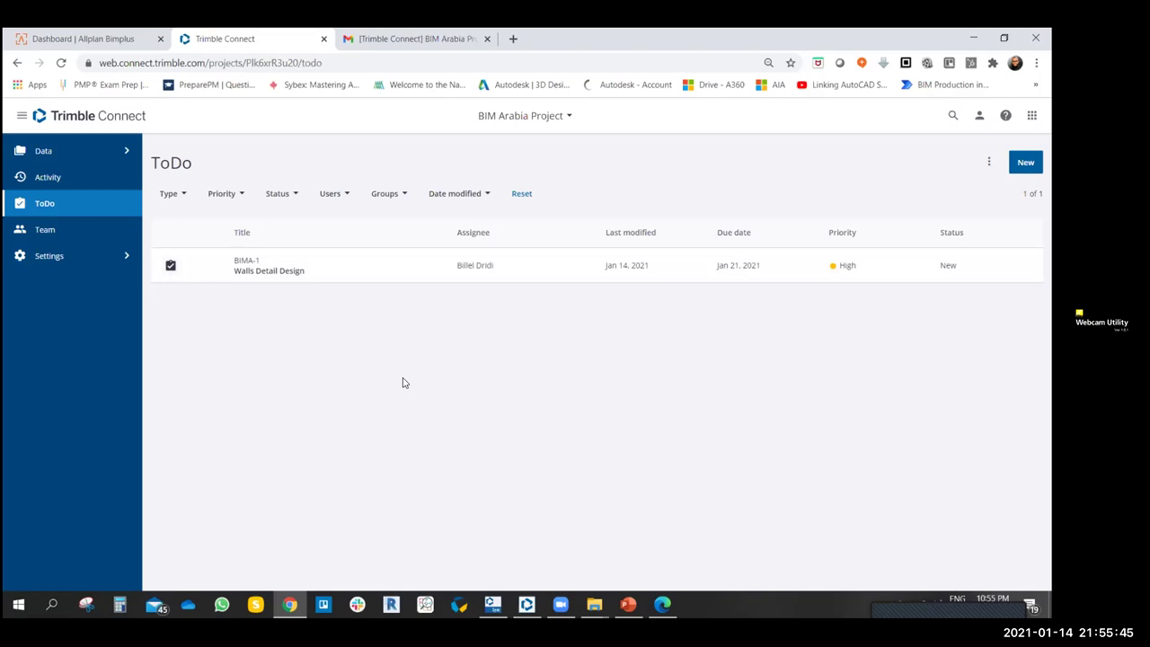
{"action": "left_click", "coordinate": [526, 195]}
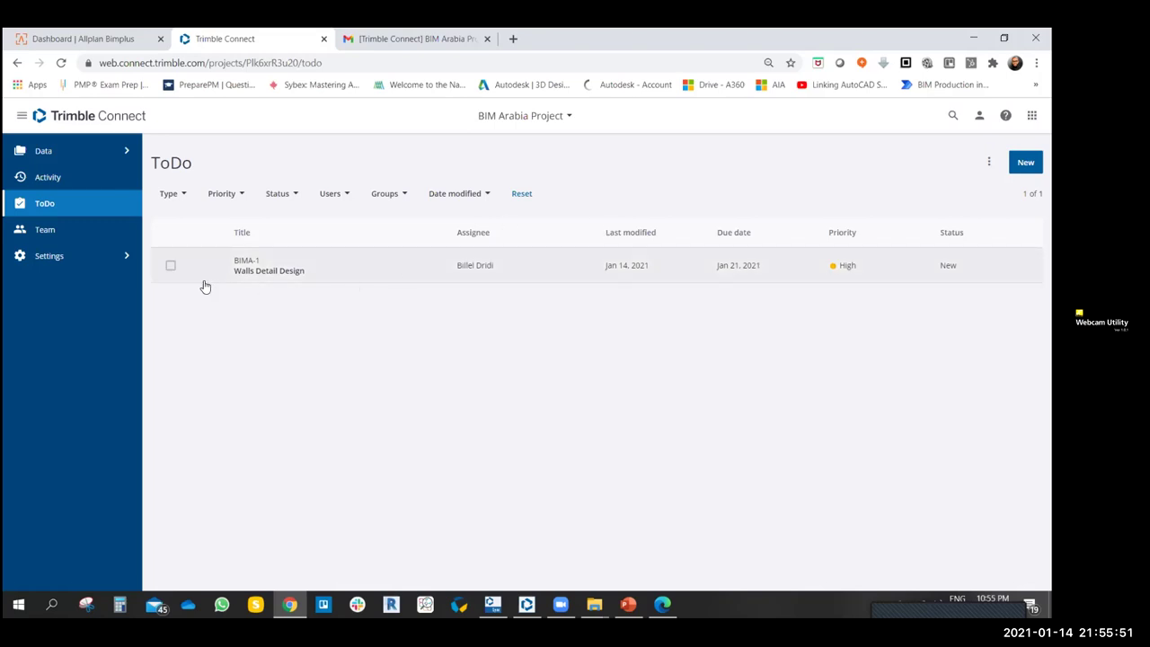
- Review the BIMA-1 Walls Detail Design details and type filter, then go back to Gmail
{"action": "left_click", "coordinate": [171, 267]}
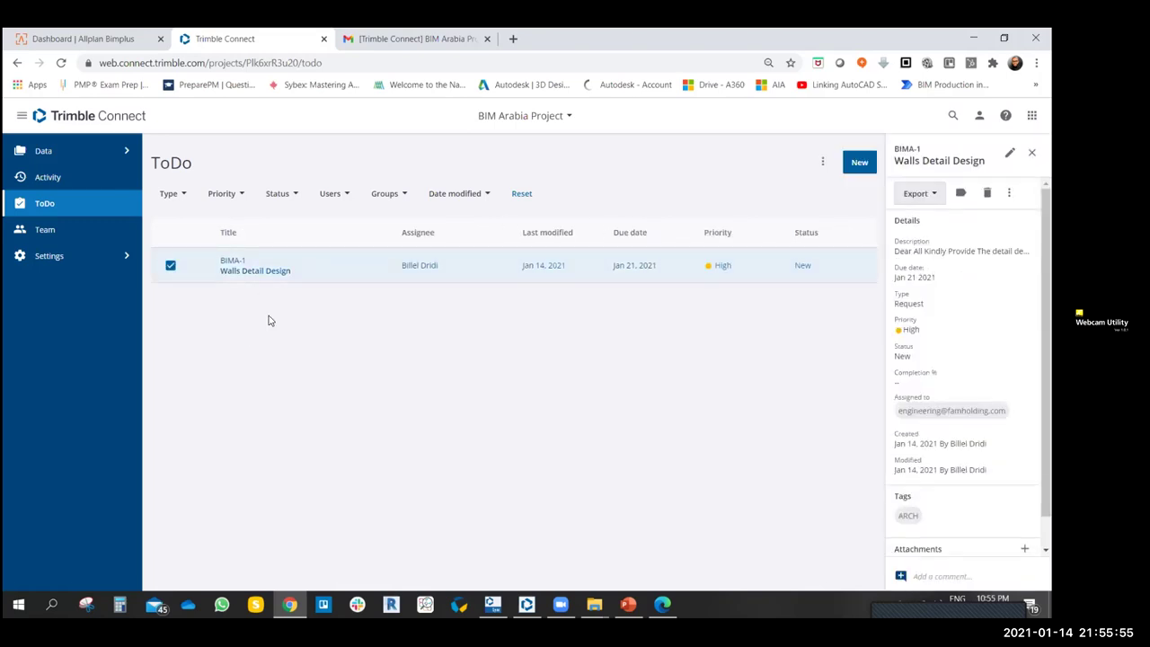
{"action": "left_click", "coordinate": [184, 197]}
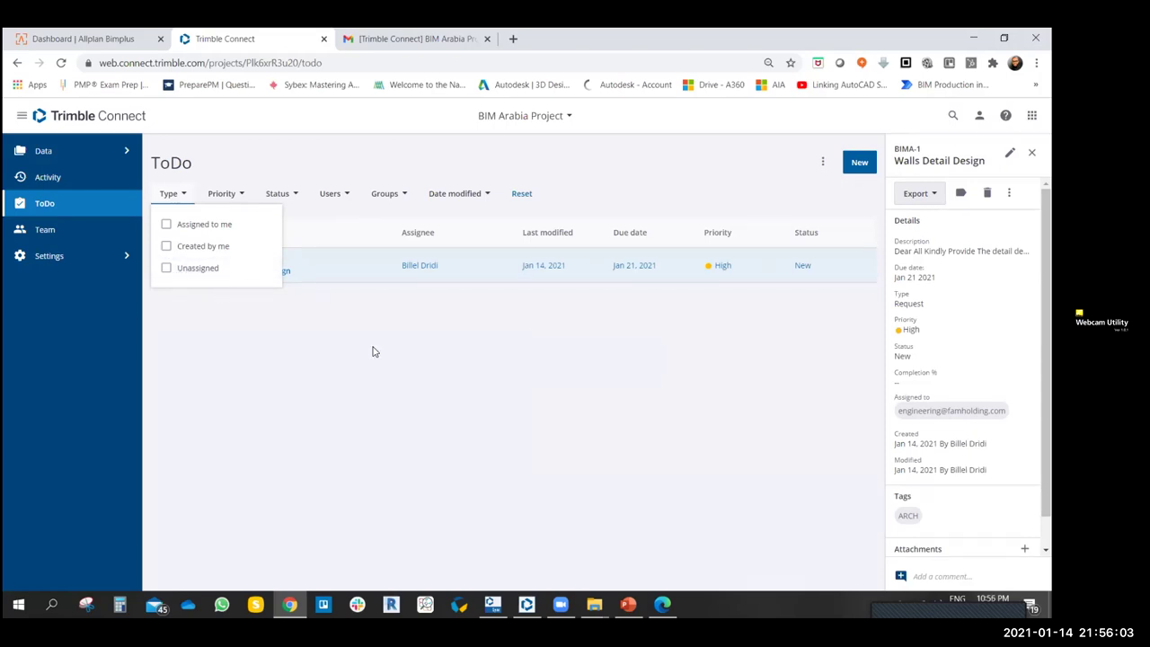
{"action": "left_click", "coordinate": [406, 351]}
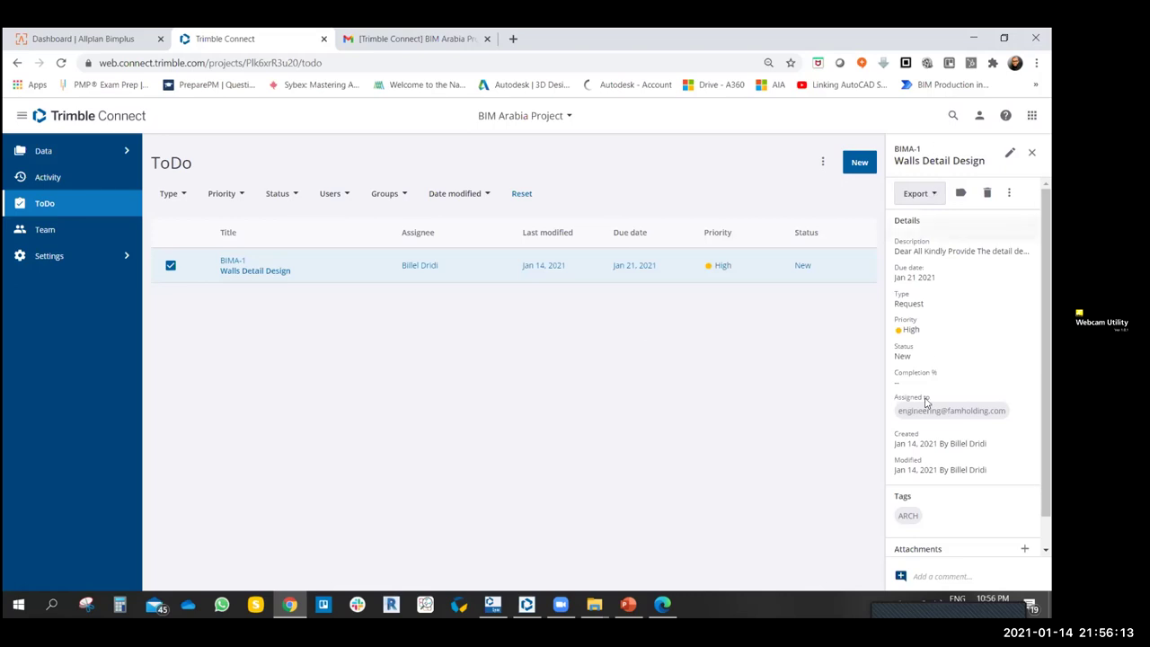
{"action": "scroll", "coordinate": [966, 359], "scroll_direction": "down", "scroll_amount": 1}
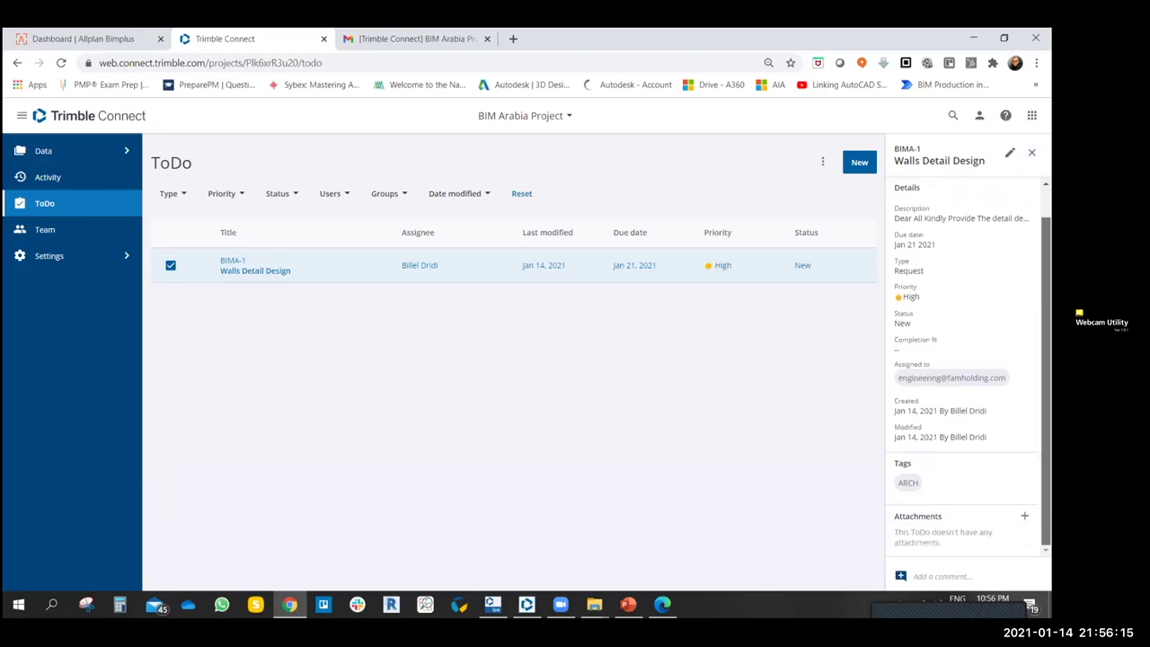
{"action": "scroll", "coordinate": [965, 359], "scroll_direction": "up", "scroll_amount": 1}
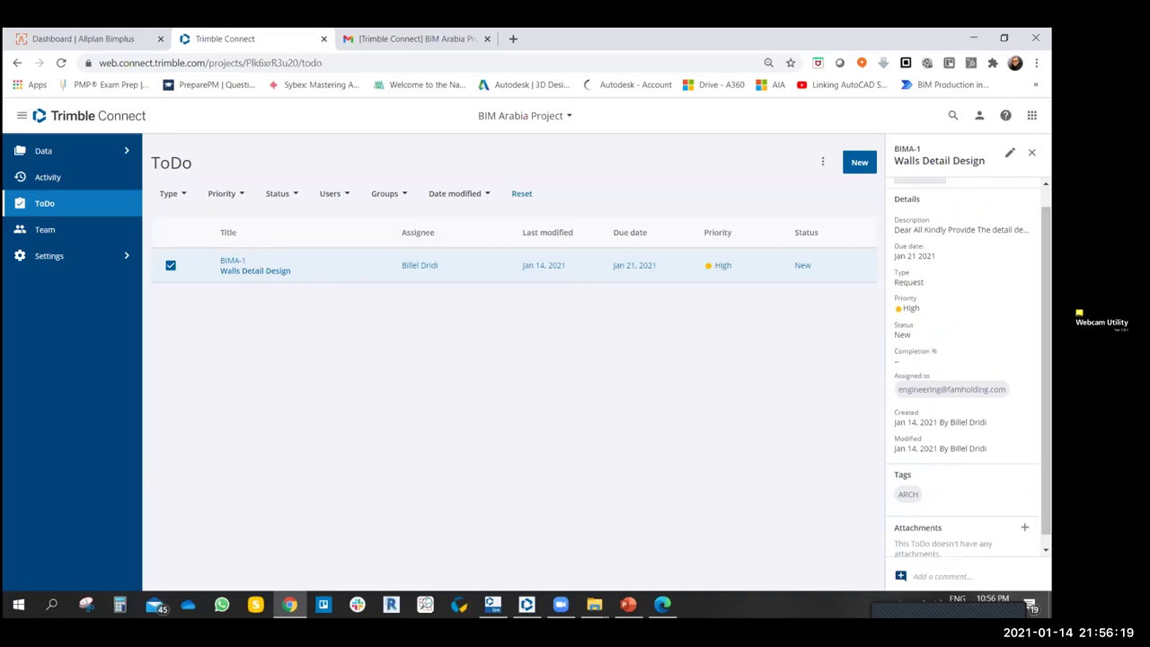
{"action": "scroll", "coordinate": [965, 359], "scroll_direction": "up", "scroll_amount": 1}
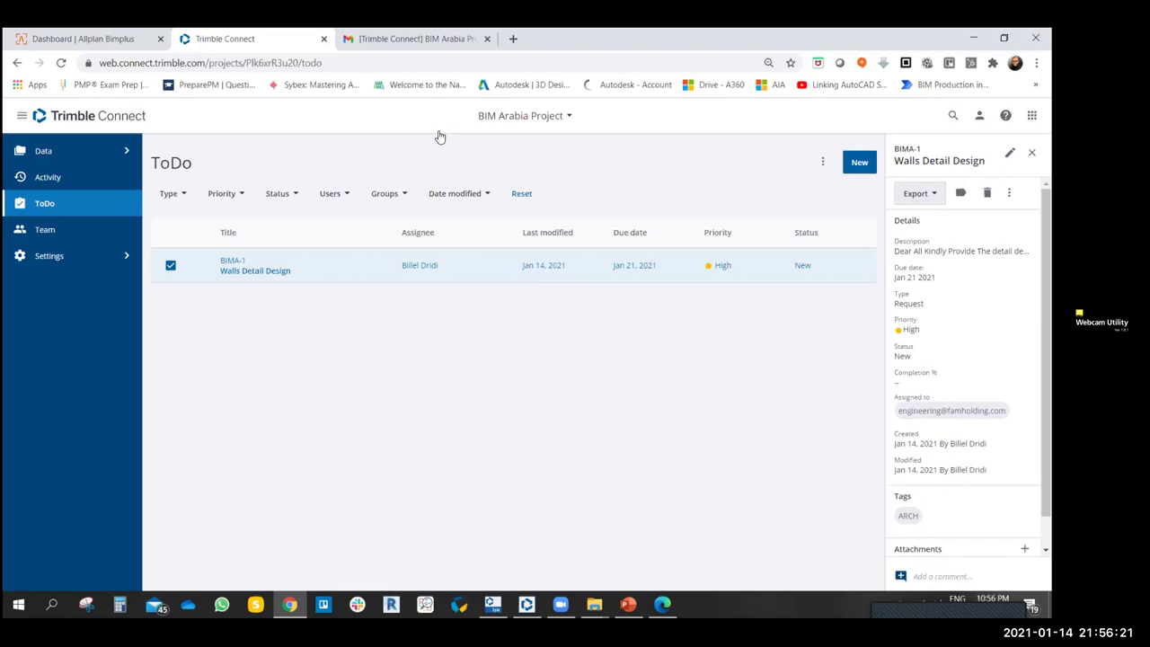
{"action": "left_click", "coordinate": [414, 38]}
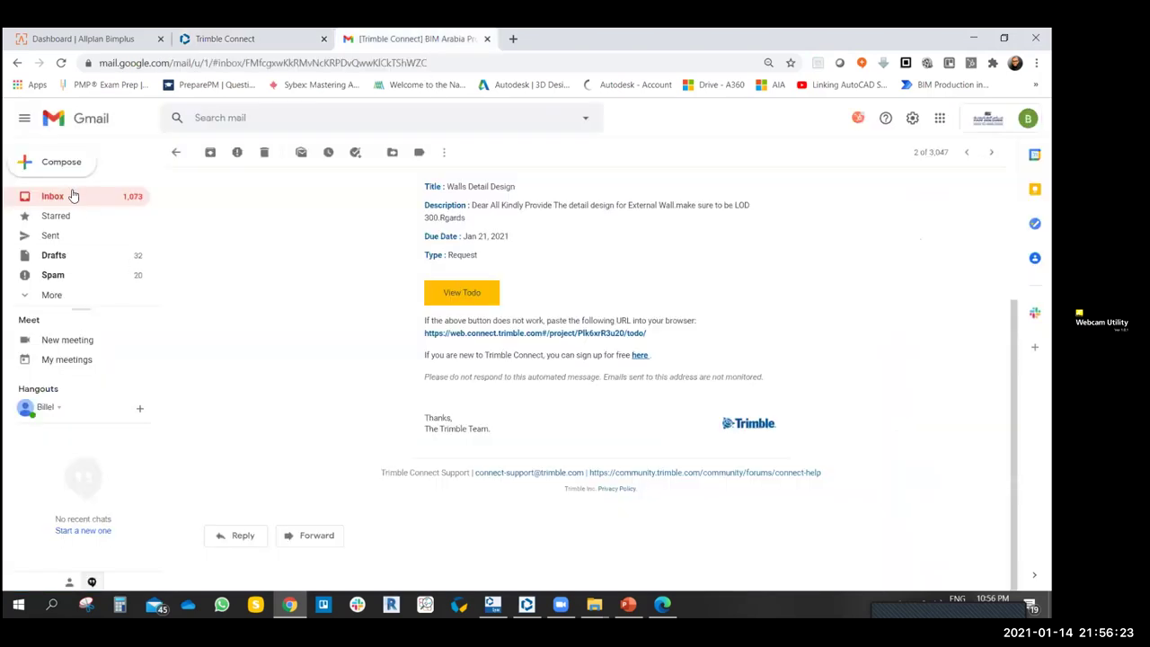
- Download the .xlsx from the 'Excel export has finished processing' email and close the extra Trimble Connect tab
{"action": "left_click", "coordinate": [73, 196]}
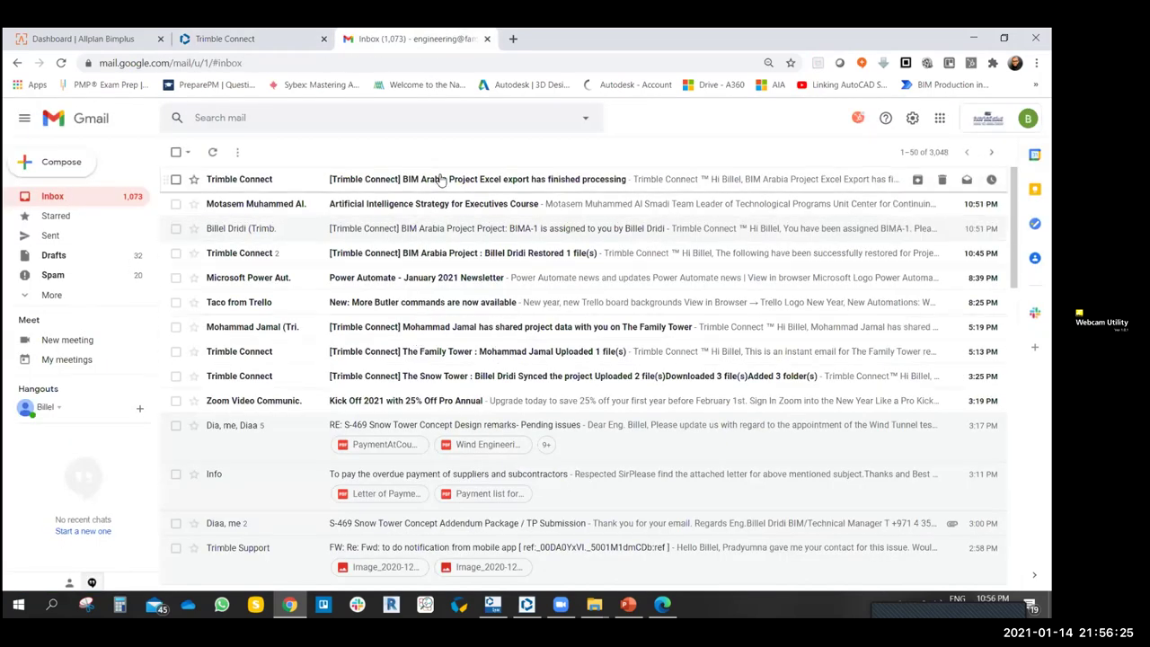
{"action": "left_click", "coordinate": [442, 179]}
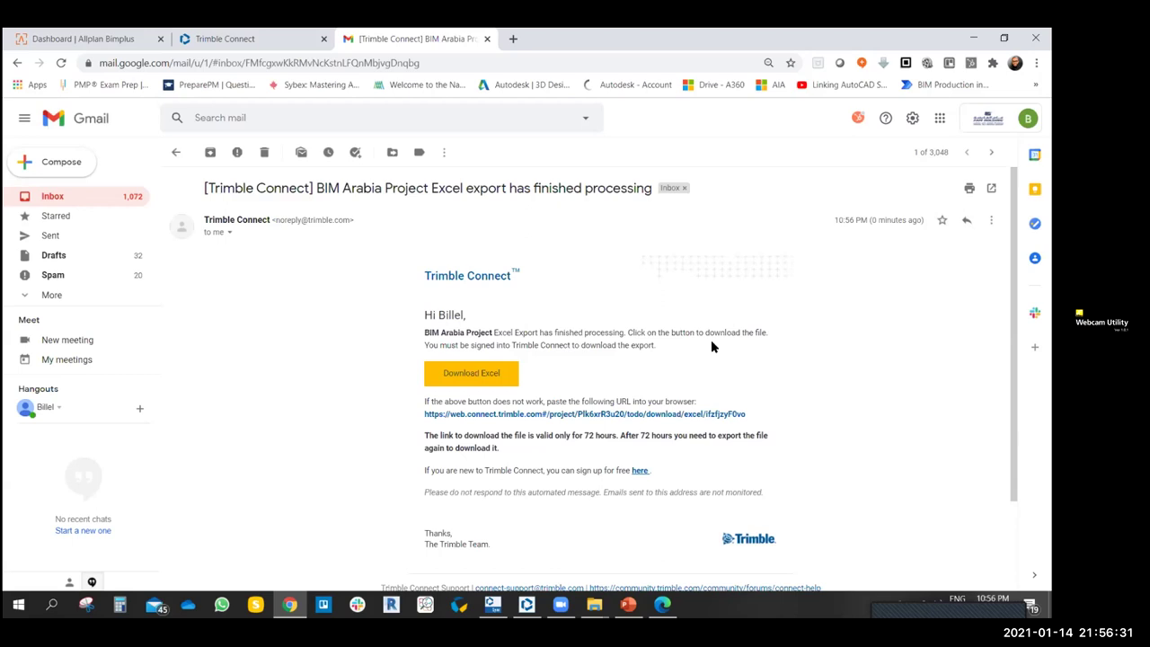
{"action": "scroll", "coordinate": [561, 382], "scroll_direction": "down", "scroll_amount": 2}
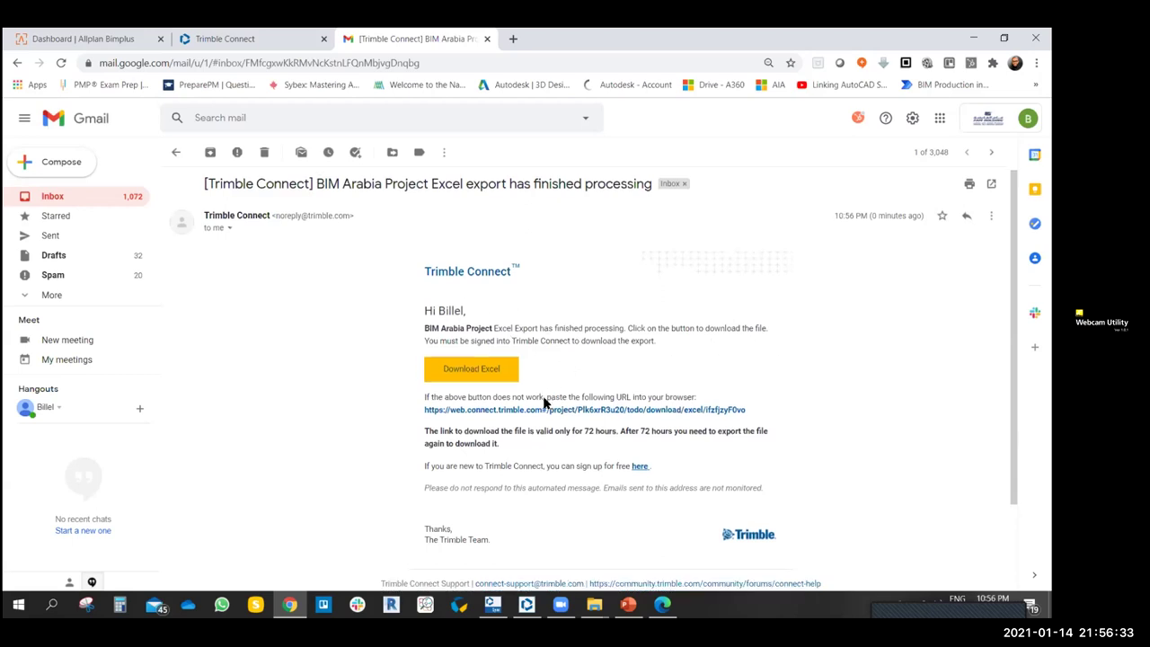
{"action": "left_click", "coordinate": [476, 259]}
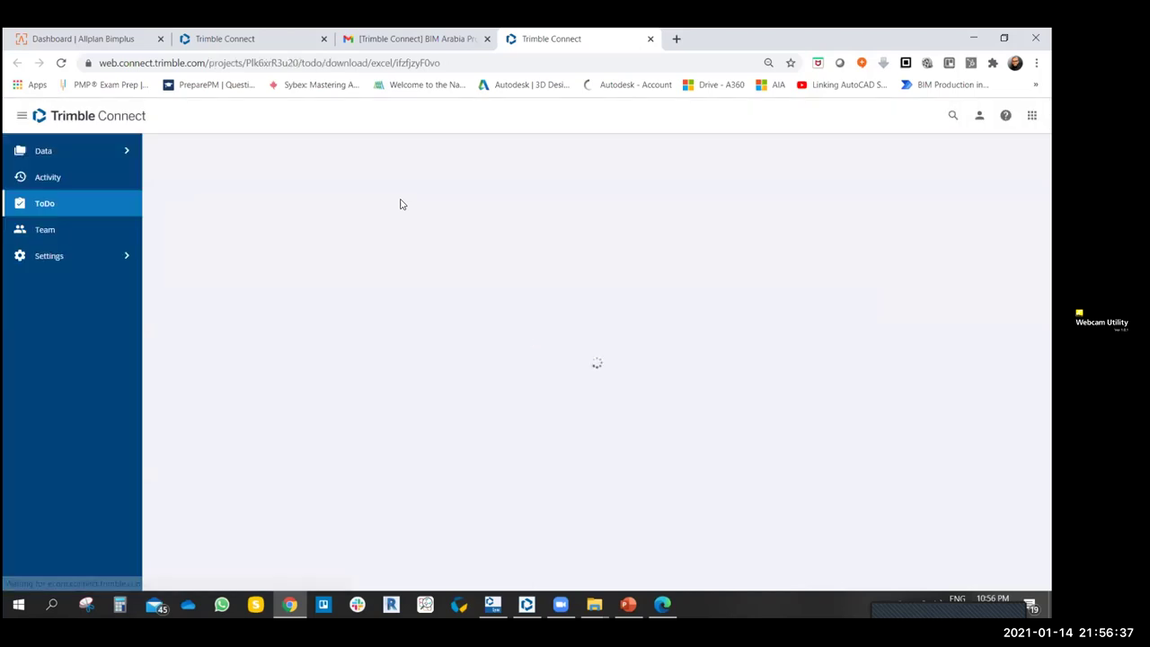
{"action": "left_click", "coordinate": [431, 40]}
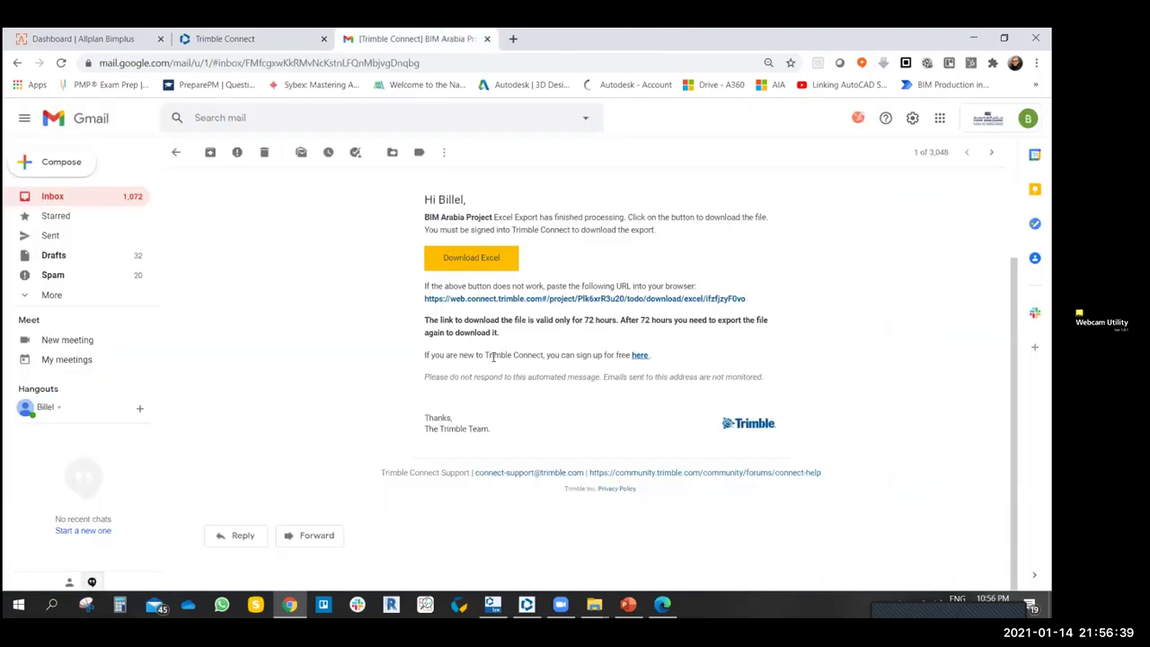
{"action": "left_click", "coordinate": [521, 300]}
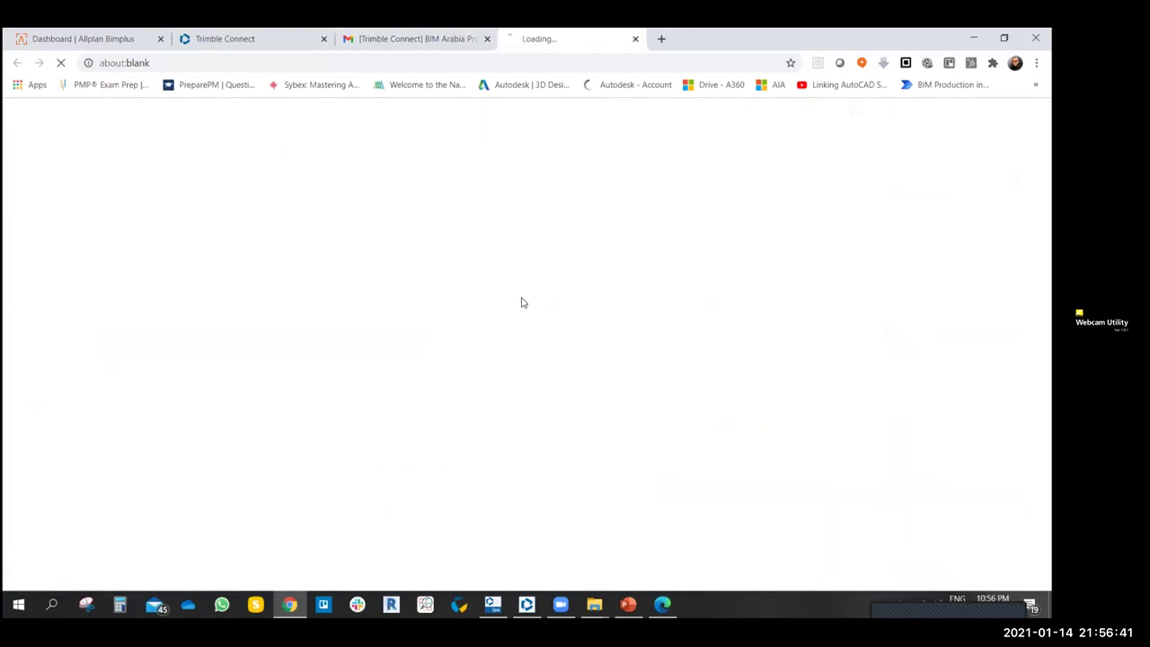
{"action": "left_click", "coordinate": [650, 39]}
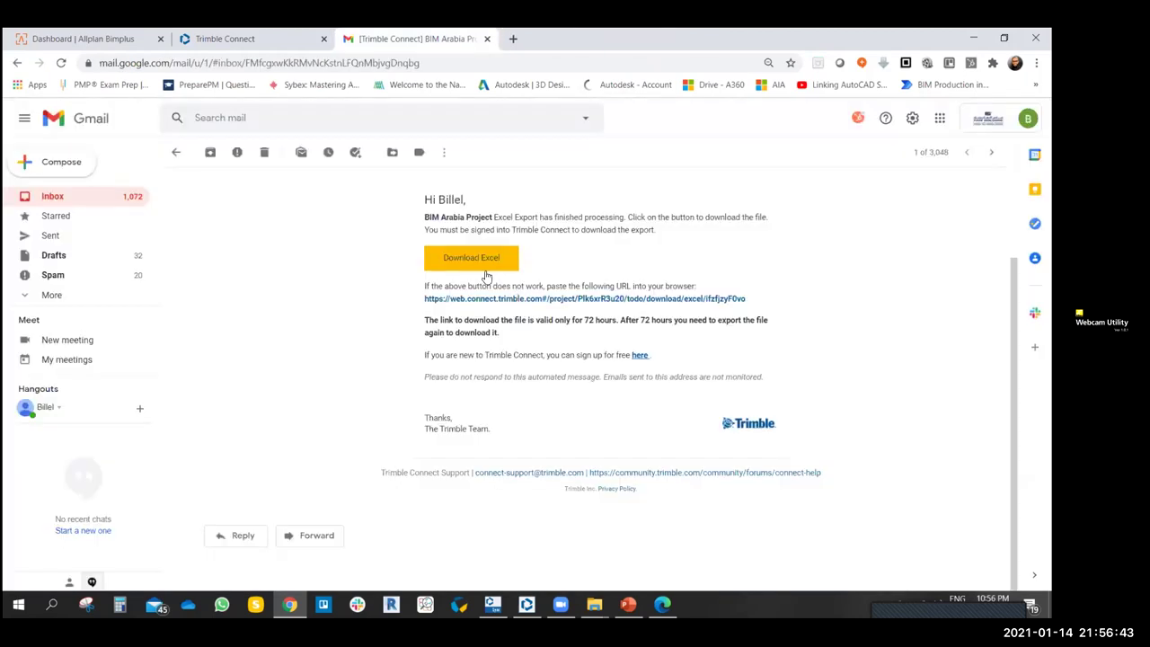
{"action": "left_click", "coordinate": [482, 254]}
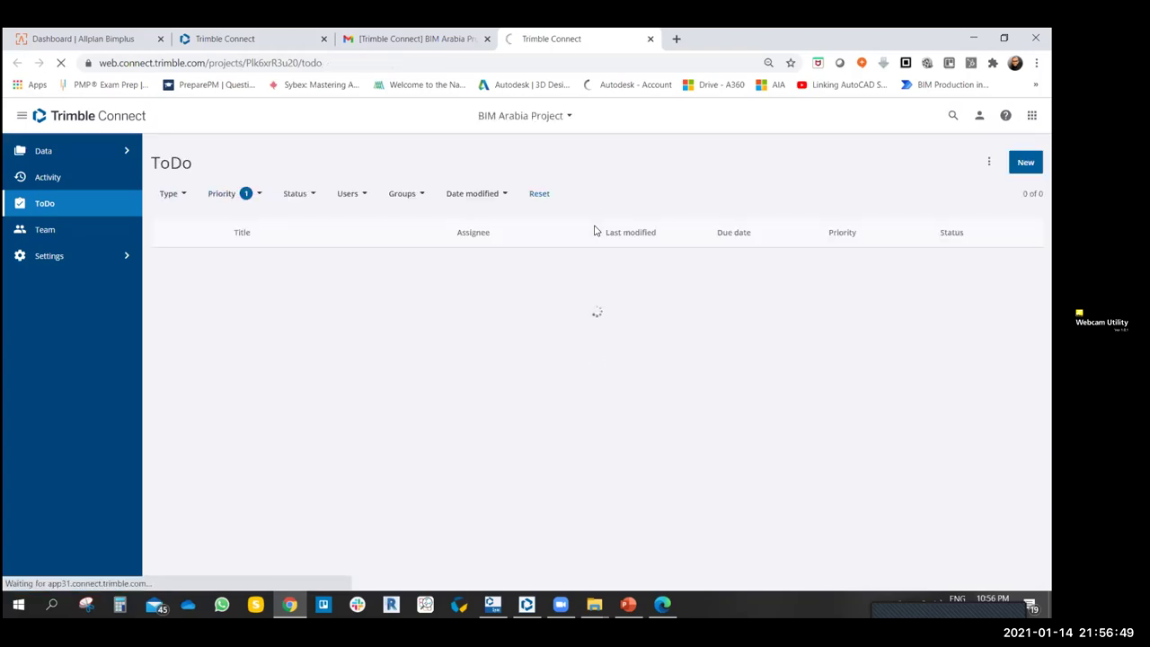
{"action": "left_click", "coordinate": [650, 39]}
- Open the downloaded ToDo workbook with editing enabled and inspect the BIMA-1 row
{"action": "left_click", "coordinate": [89, 573]}
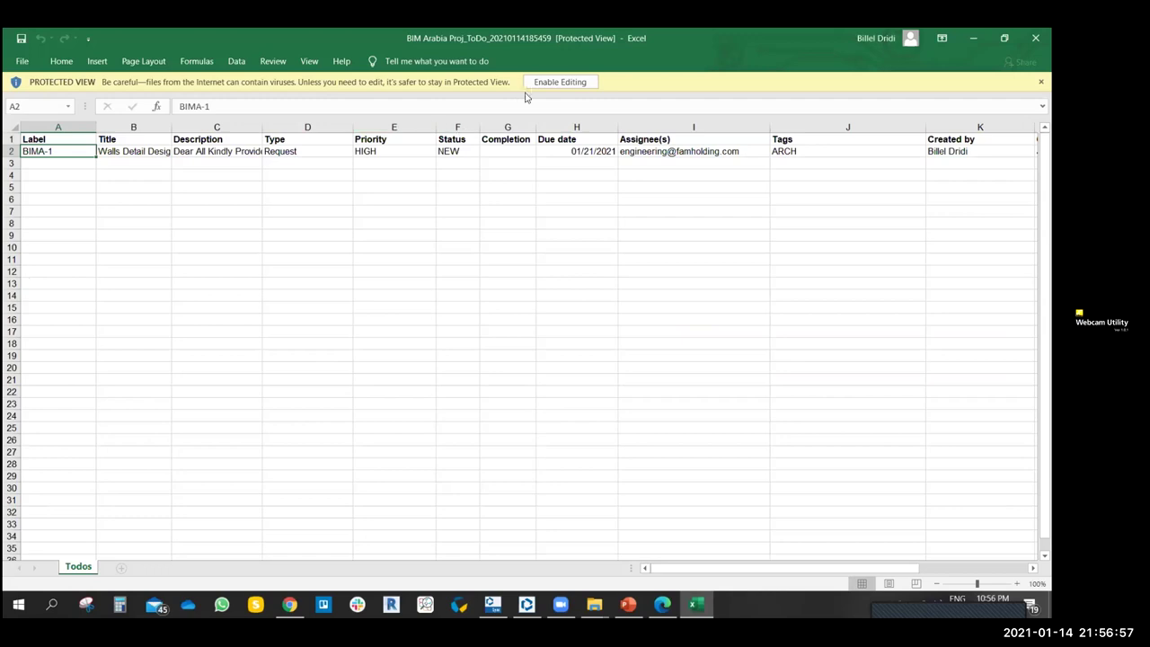
{"action": "left_click", "coordinate": [532, 83]}
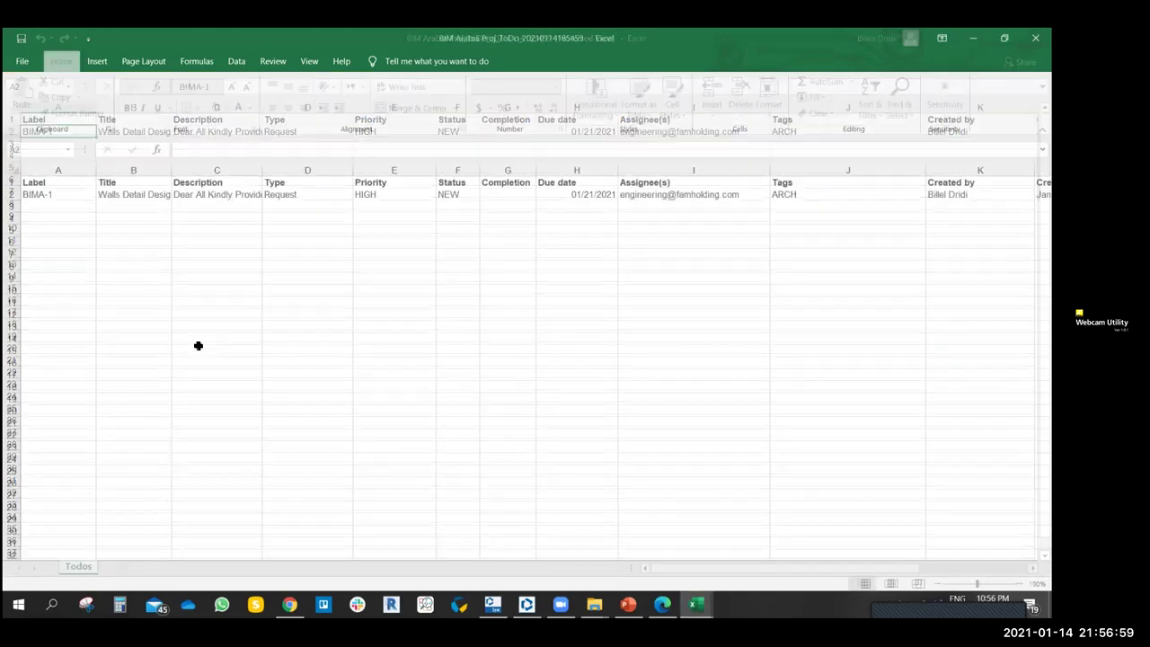
{"action": "left_click", "coordinate": [12, 194]}
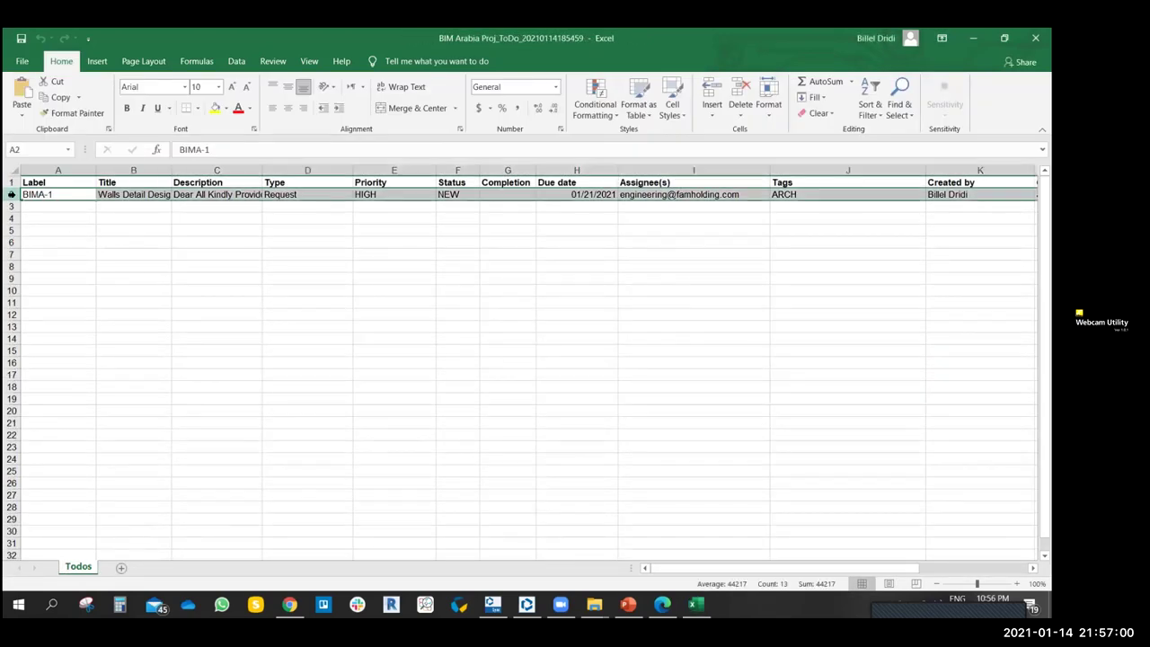
{"action": "left_click", "coordinate": [146, 254]}
{"action": "left_click", "coordinate": [133, 194]}
{"action": "key", "text": "ctrl+Home"}
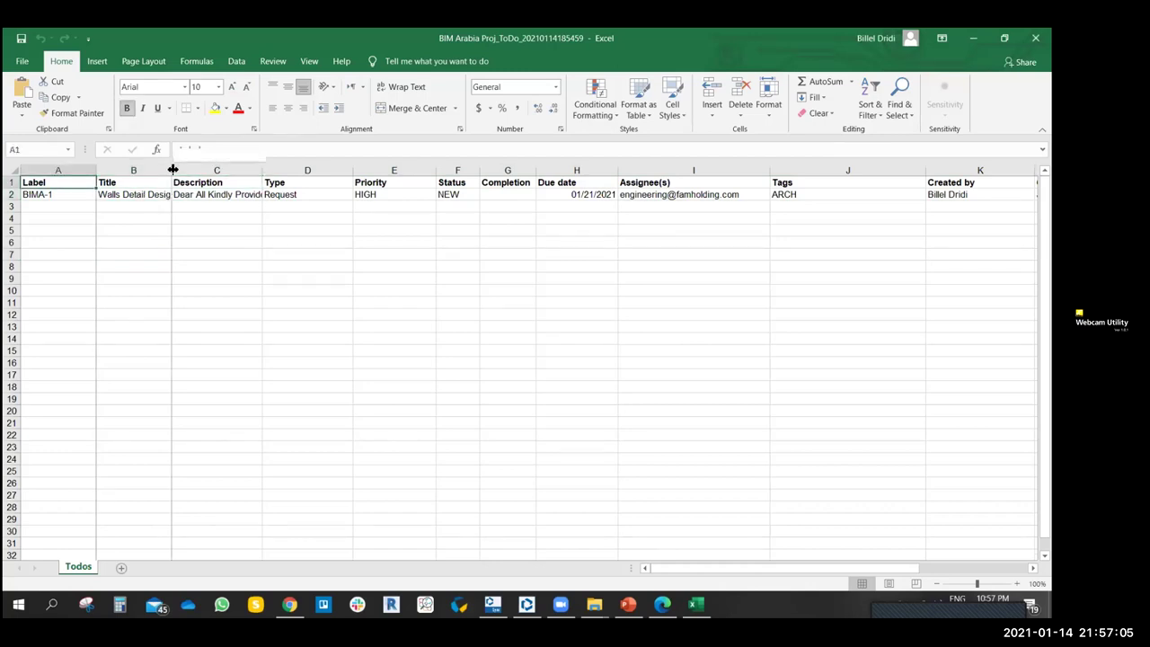
- Autofit columns B, C and N for title, description and modified date, then close the workbook
{"action": "double_click", "coordinate": [172, 170]}
{"action": "double_click", "coordinate": [269, 169]}
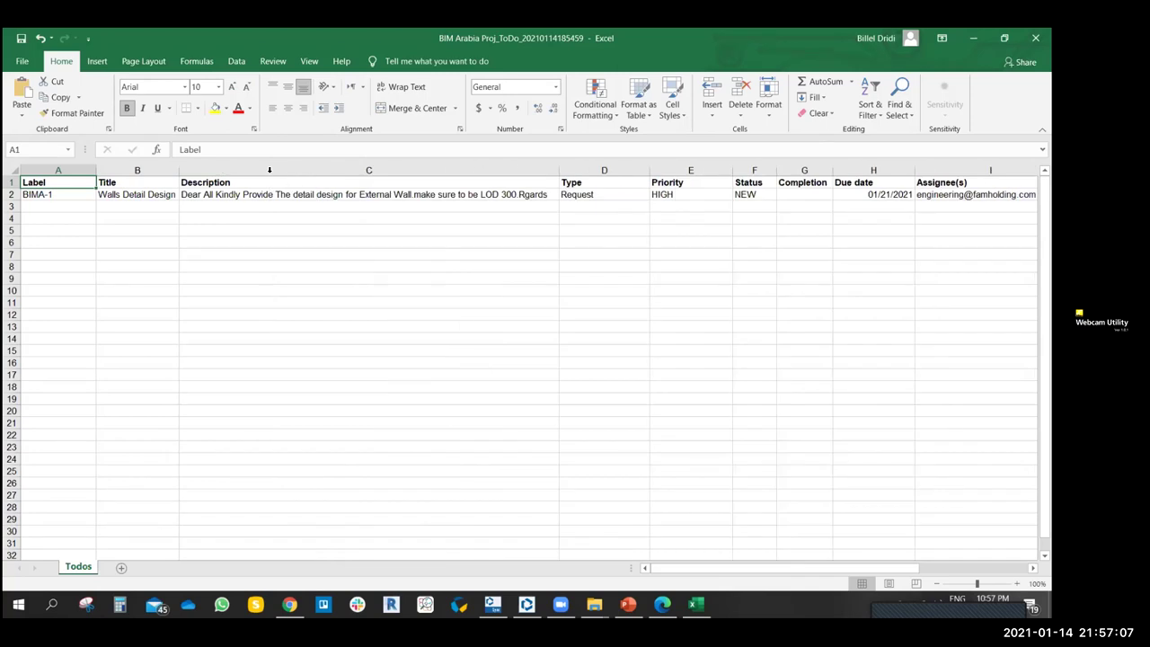
{"action": "left_click_drag", "start_coordinate": [659, 569], "coordinate": [825, 567]}
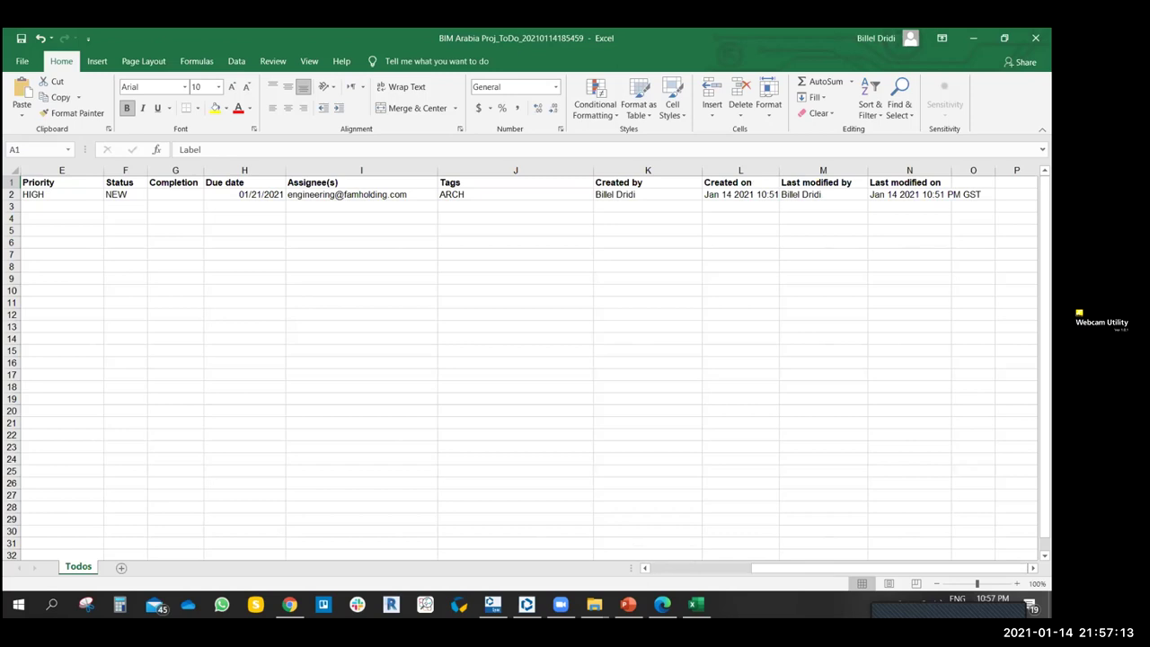
{"action": "double_click", "coordinate": [952, 170]}
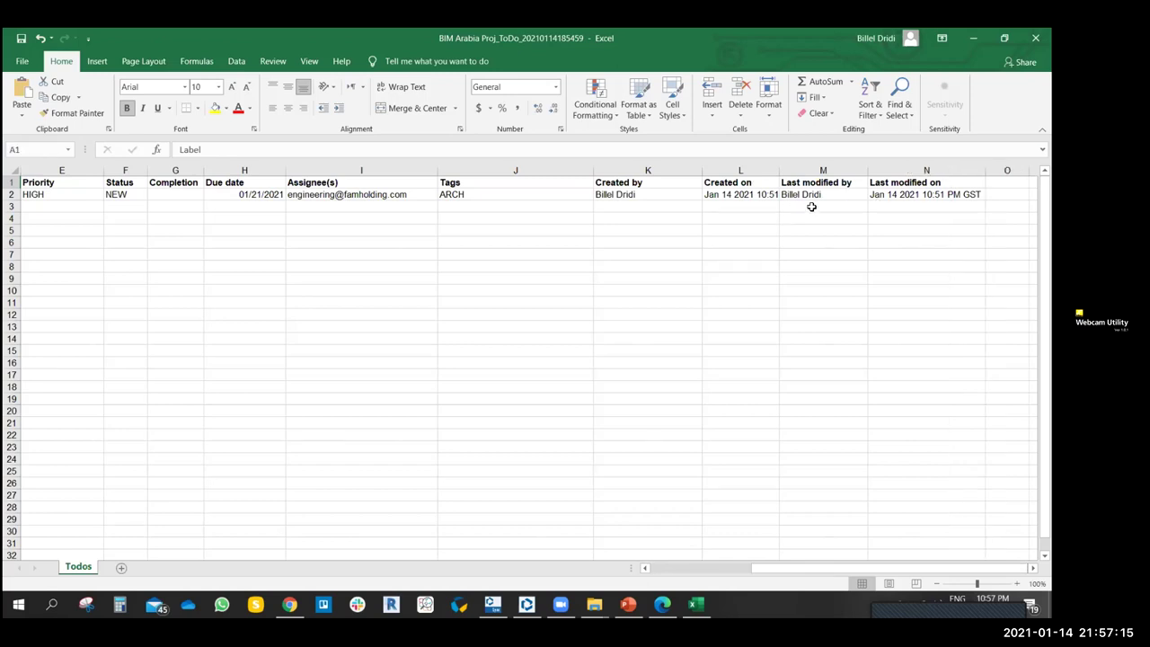
{"action": "left_click_drag", "start_coordinate": [761, 568], "coordinate": [664, 573]}
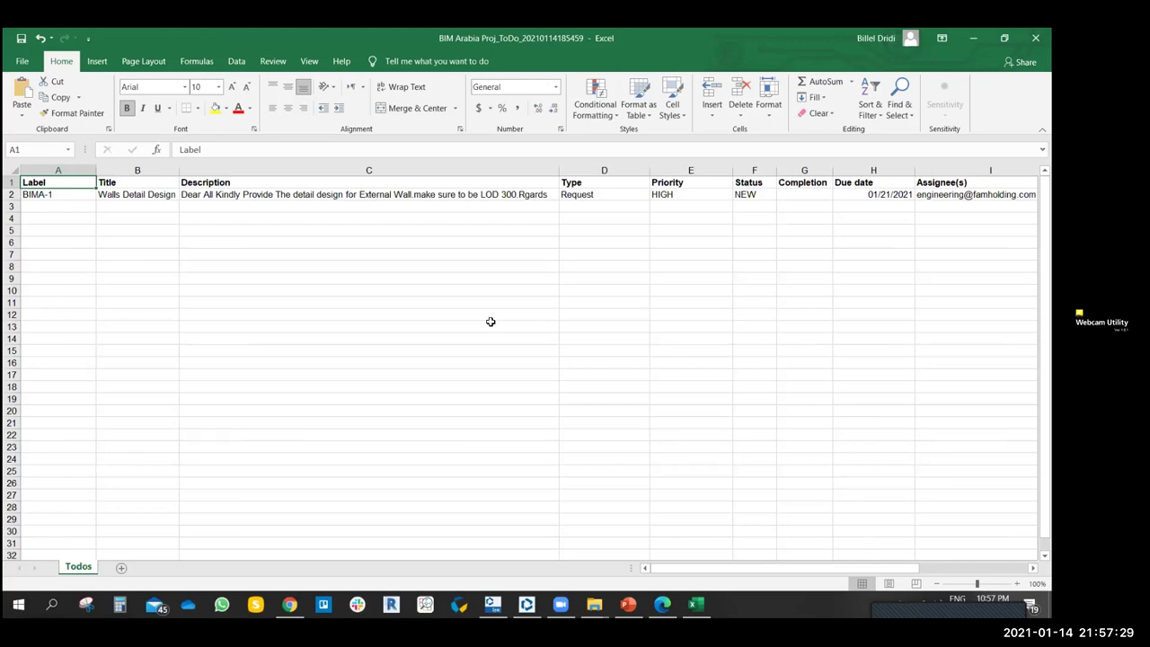
{"action": "left_click_drag", "start_coordinate": [675, 569], "coordinate": [708, 571]}
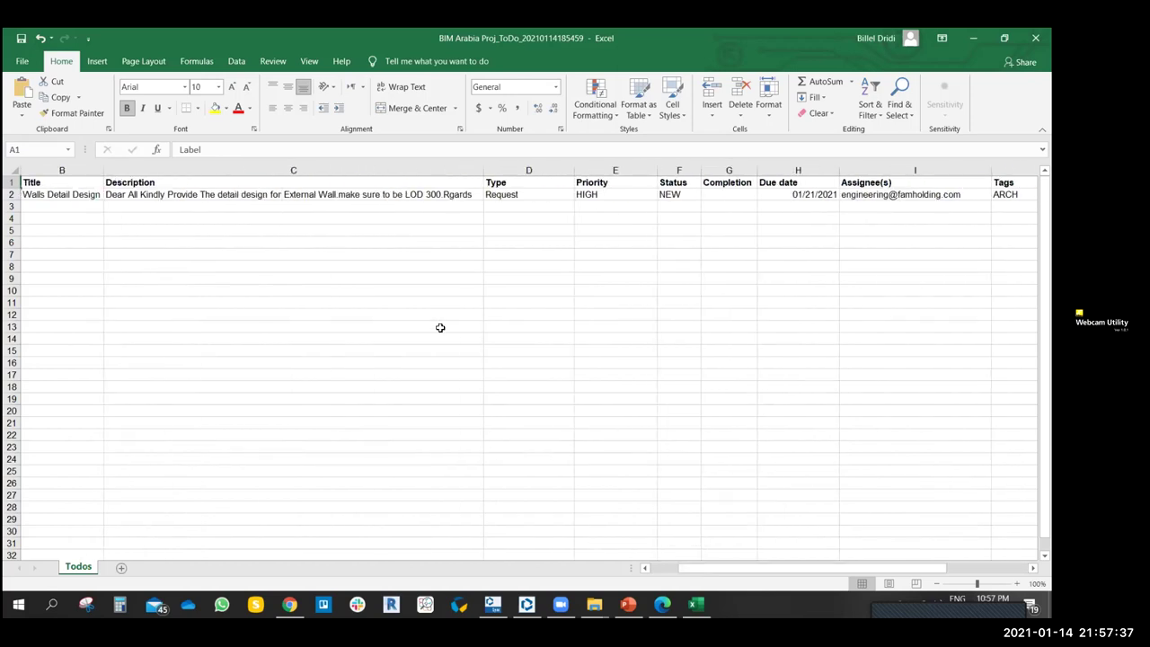
{"action": "left_click", "coordinate": [1035, 37]}
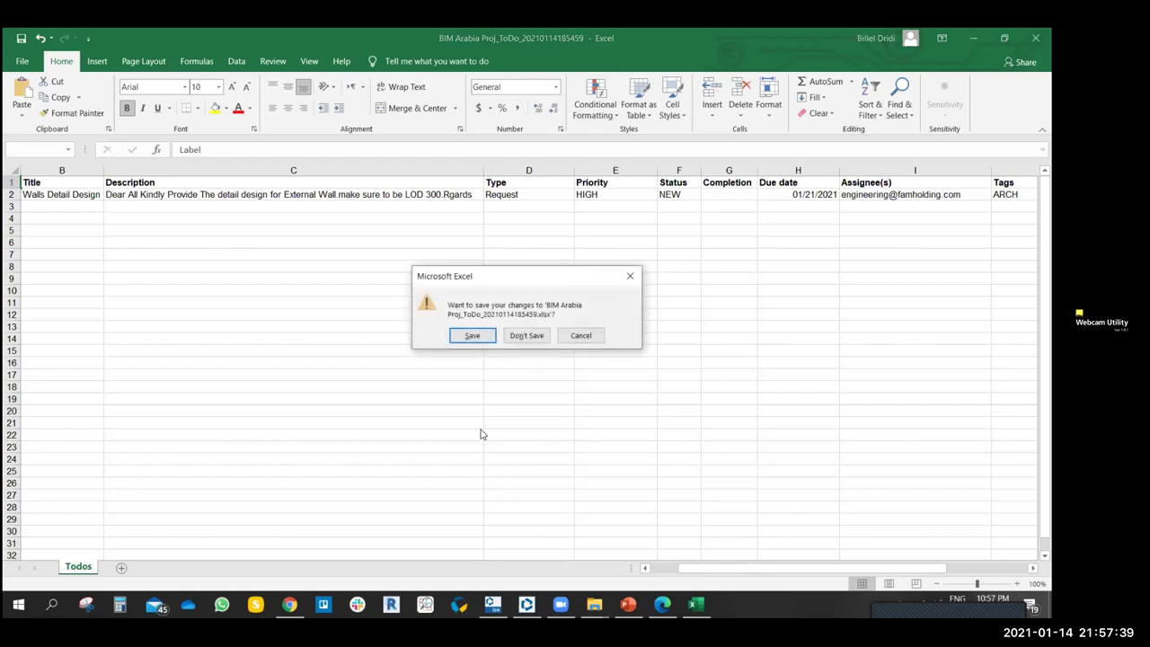
- Discard the workbook changes and reselect the Walls Detail Design ToDo in Trimble Connect to show its details
{"action": "left_click", "coordinate": [526, 336]}
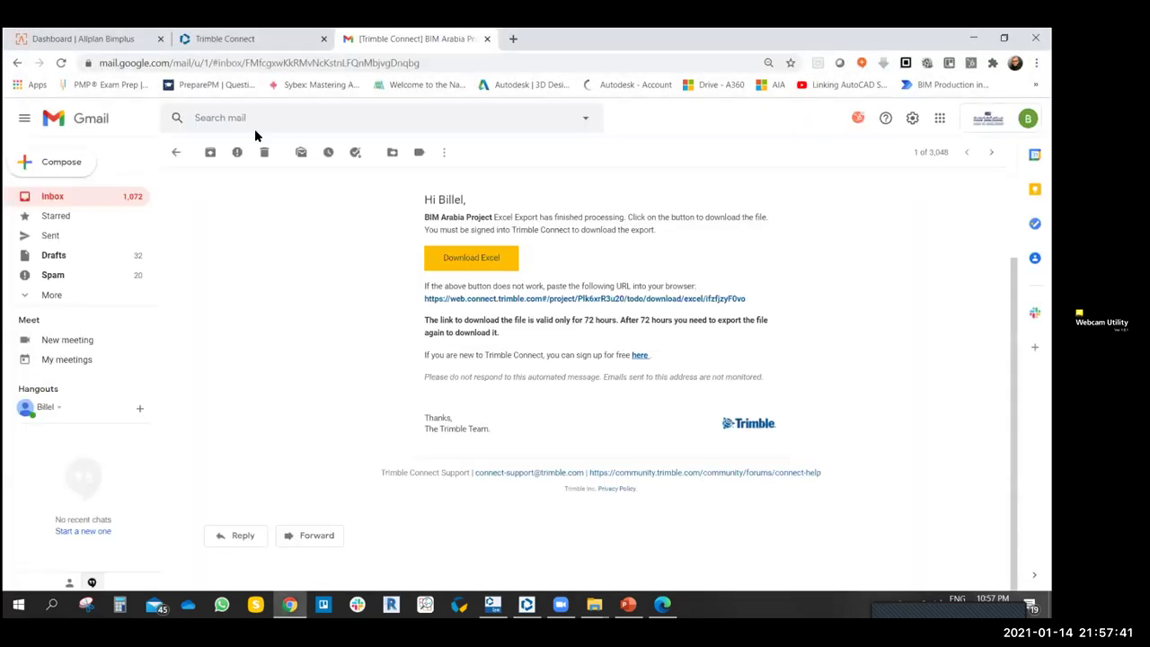
{"action": "left_click", "coordinate": [226, 41]}
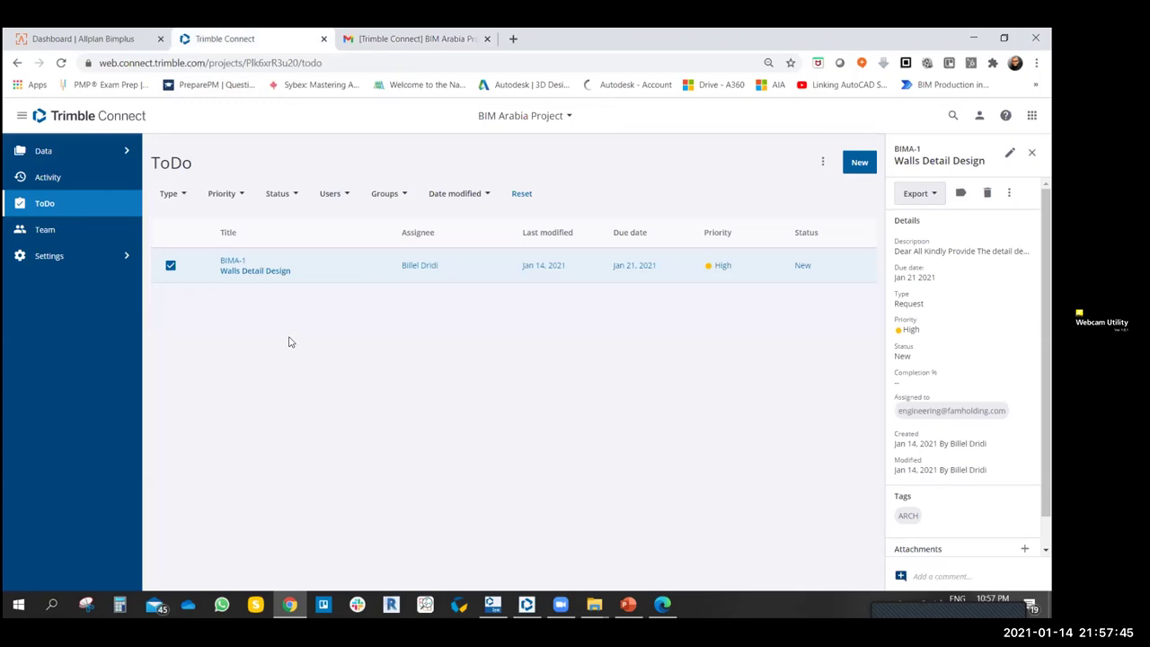
{"action": "left_click", "coordinate": [172, 268]}
{"action": "left_click", "coordinate": [172, 267]}
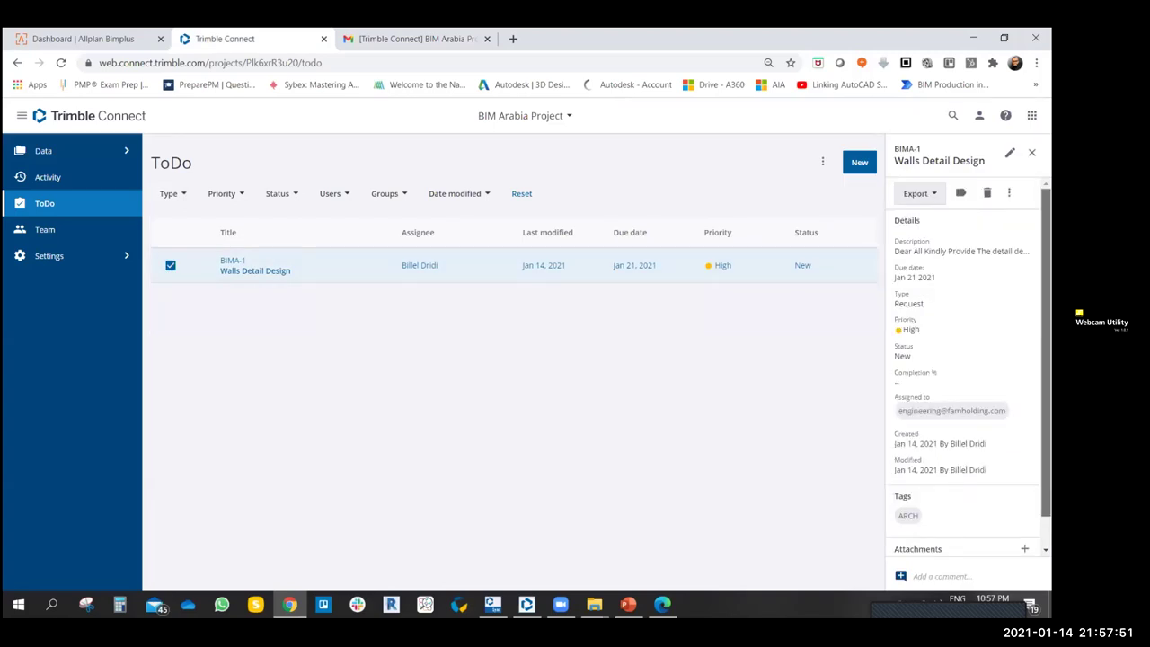
{"action": "scroll", "coordinate": [968, 366], "scroll_direction": "down", "scroll_amount": 1}
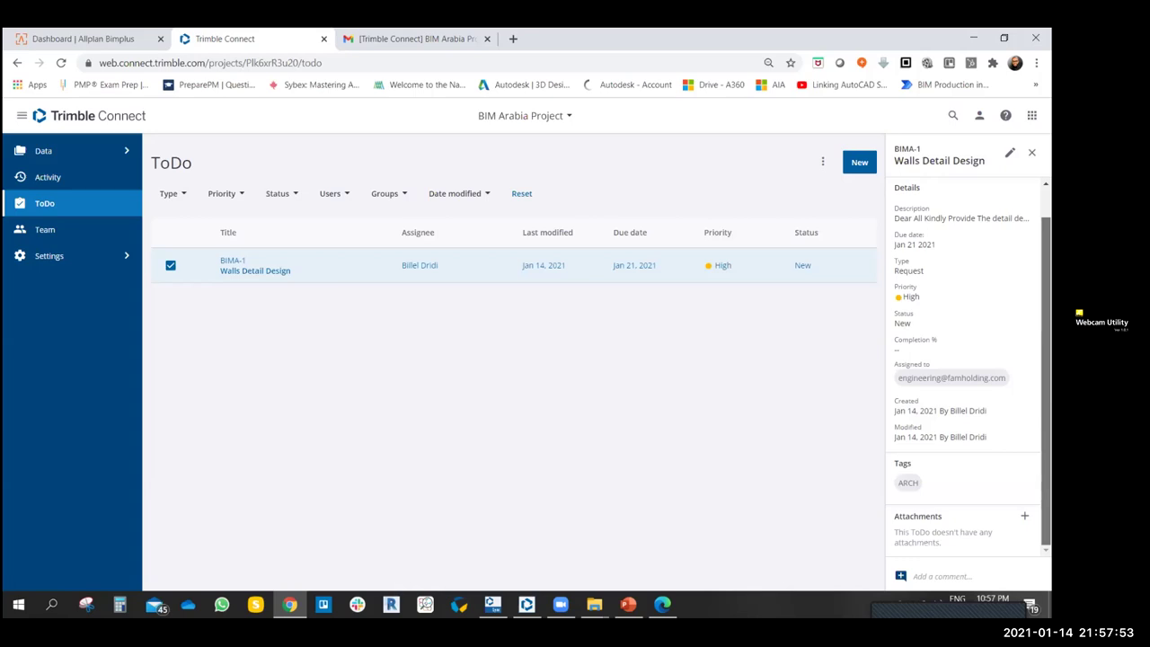
{"action": "scroll", "coordinate": [968, 366], "scroll_direction": "up", "scroll_amount": 1}
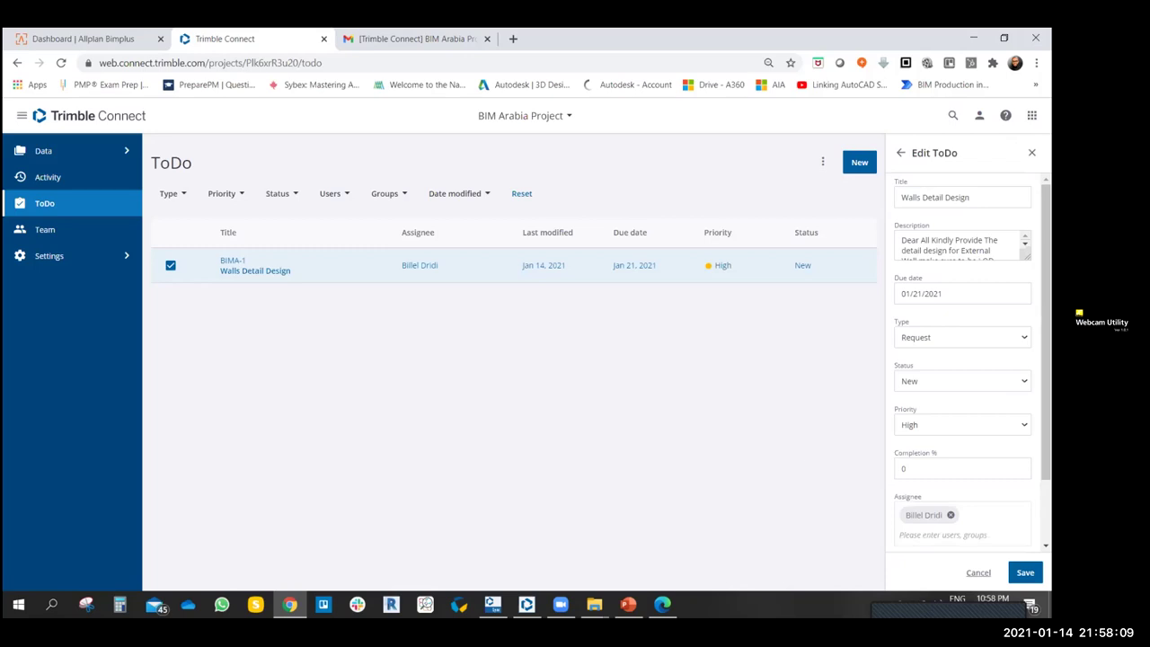
- Set the Walls Detail Design ToDo status to In Progress
{"action": "scroll", "coordinate": [961, 359], "scroll_direction": "down", "scroll_amount": 1}
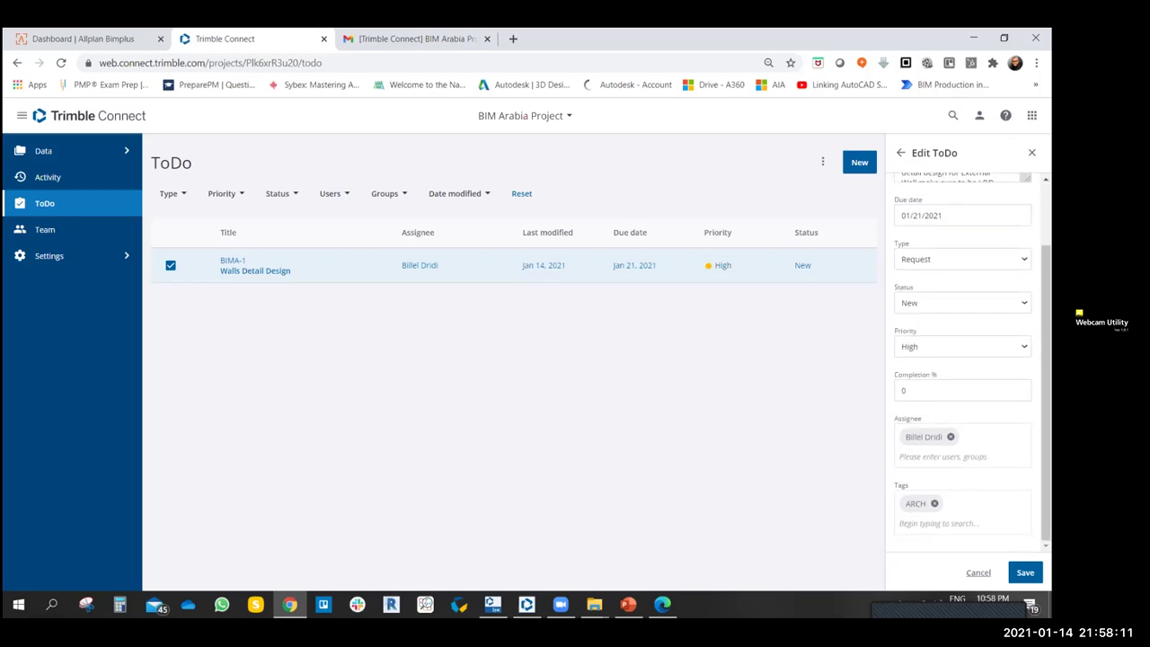
{"action": "left_click", "coordinate": [934, 304]}
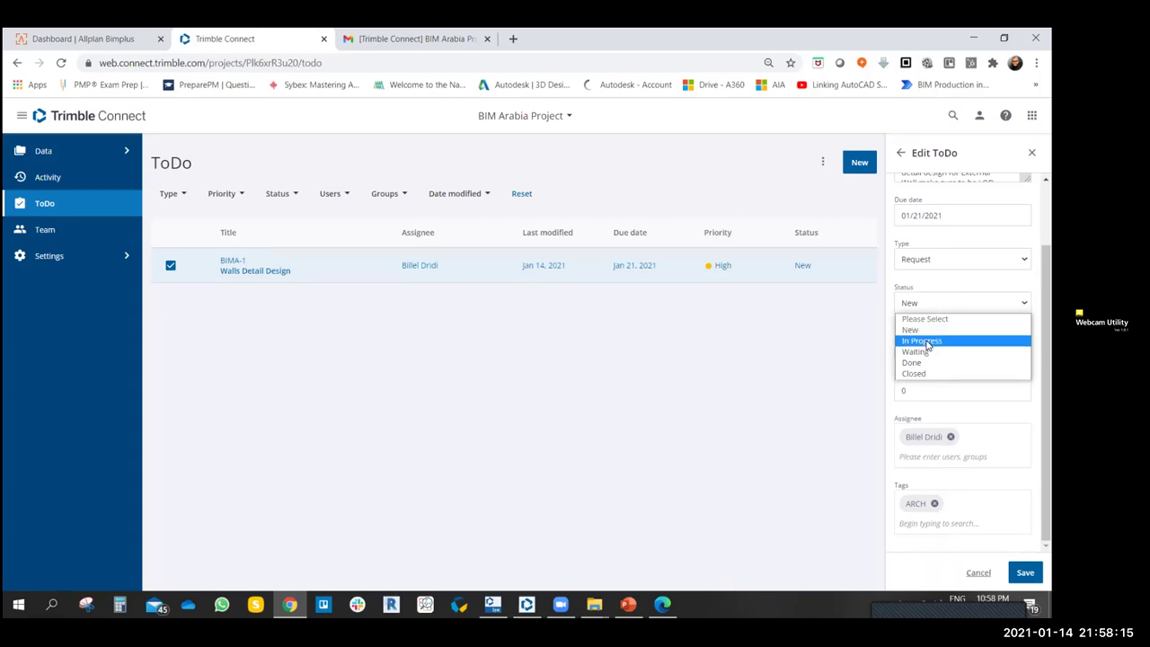
{"action": "left_click", "coordinate": [925, 341]}
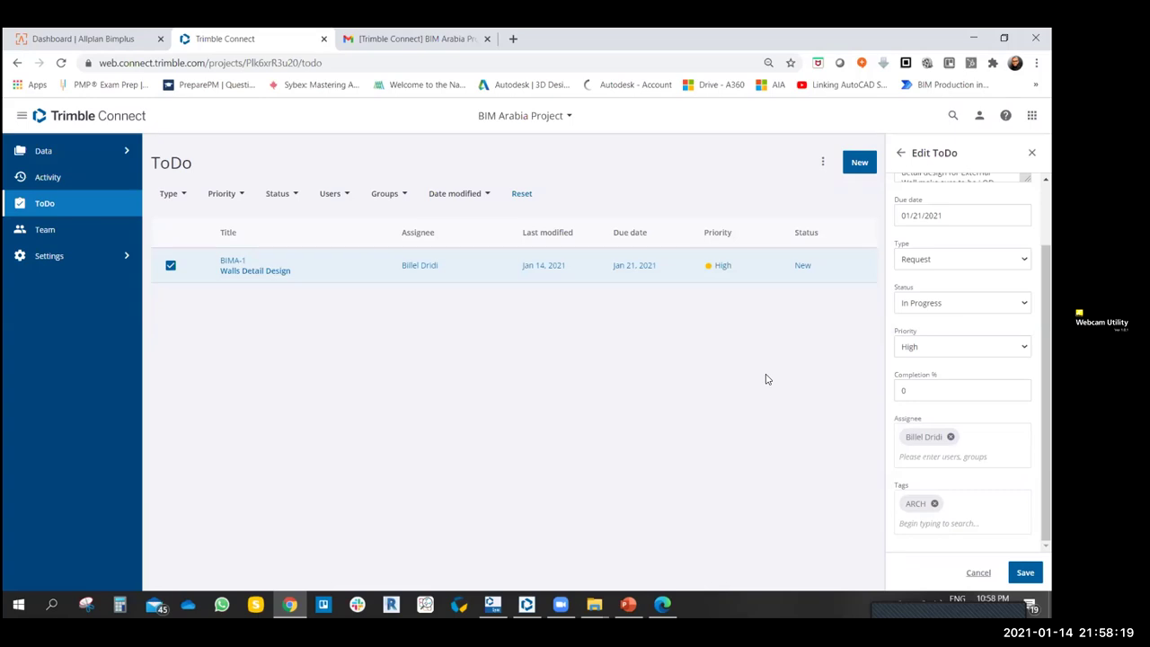
{"action": "left_click", "coordinate": [961, 302]}
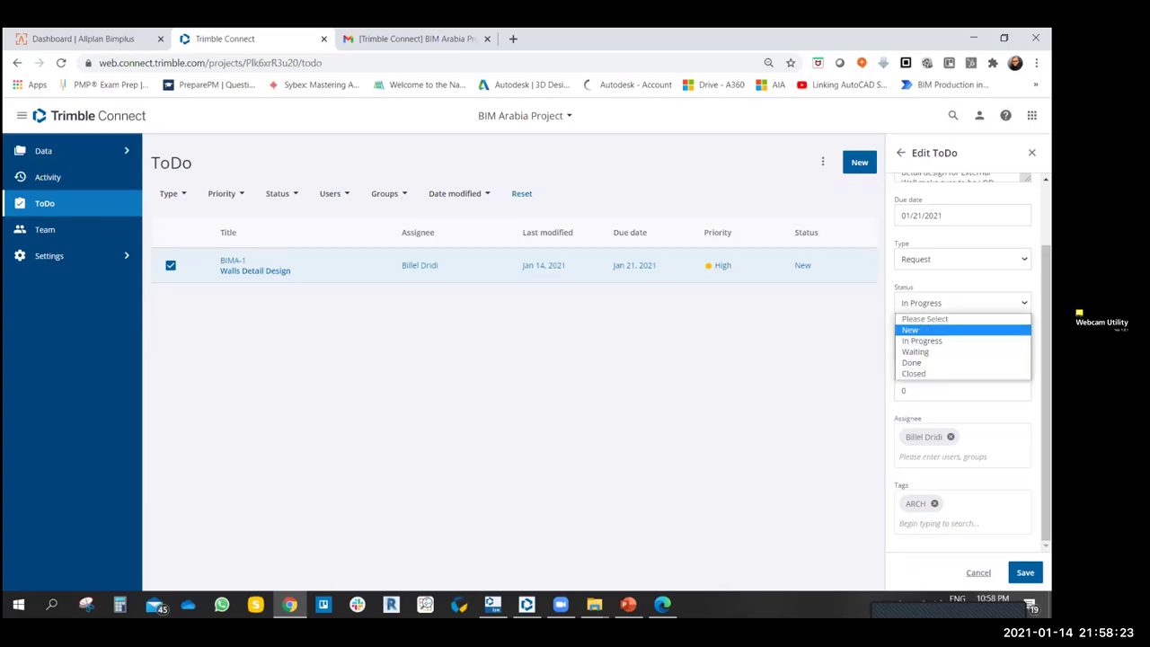
{"action": "left_click", "coordinate": [916, 351]}
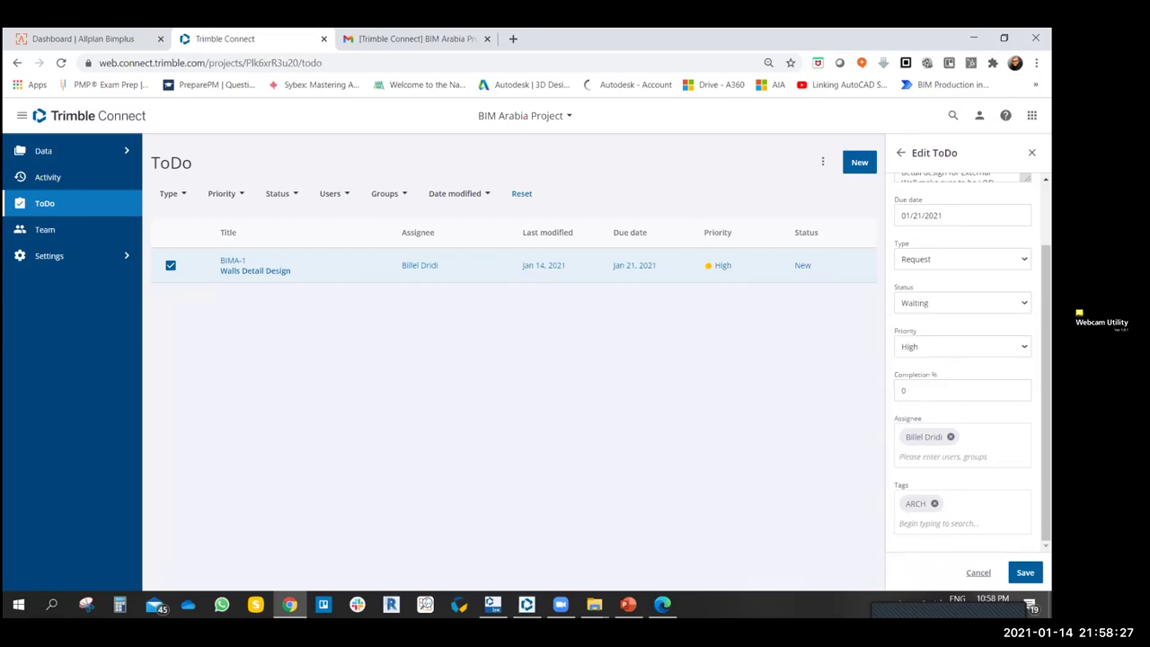
{"action": "key", "text": "space"}
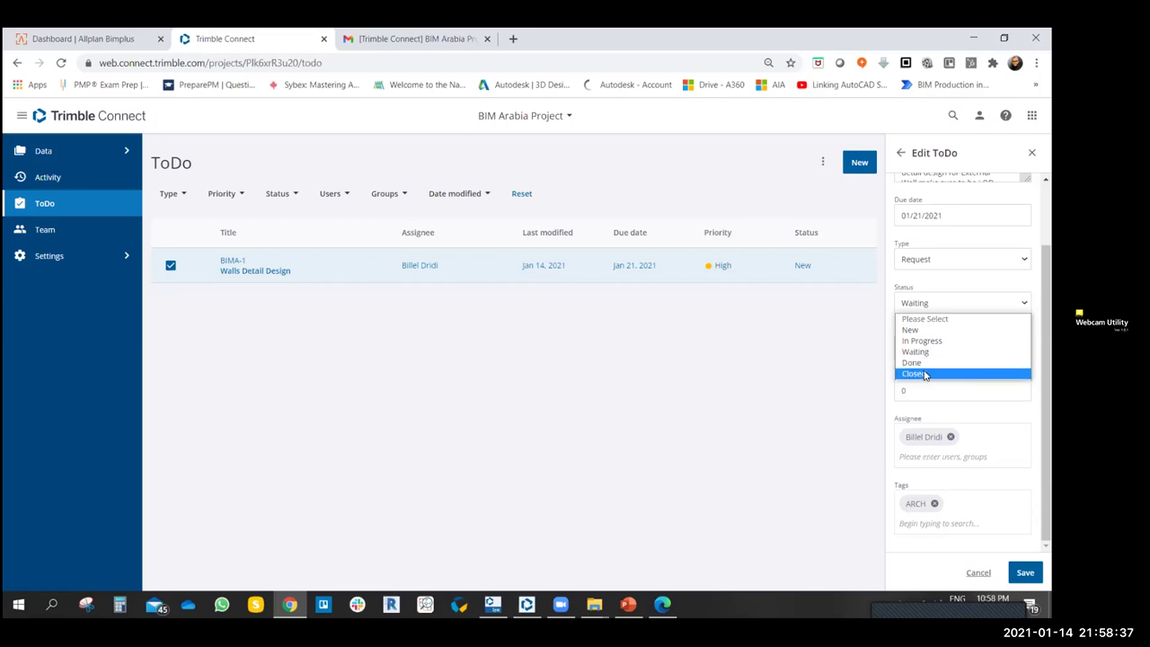
{"action": "key", "text": "Escape"}
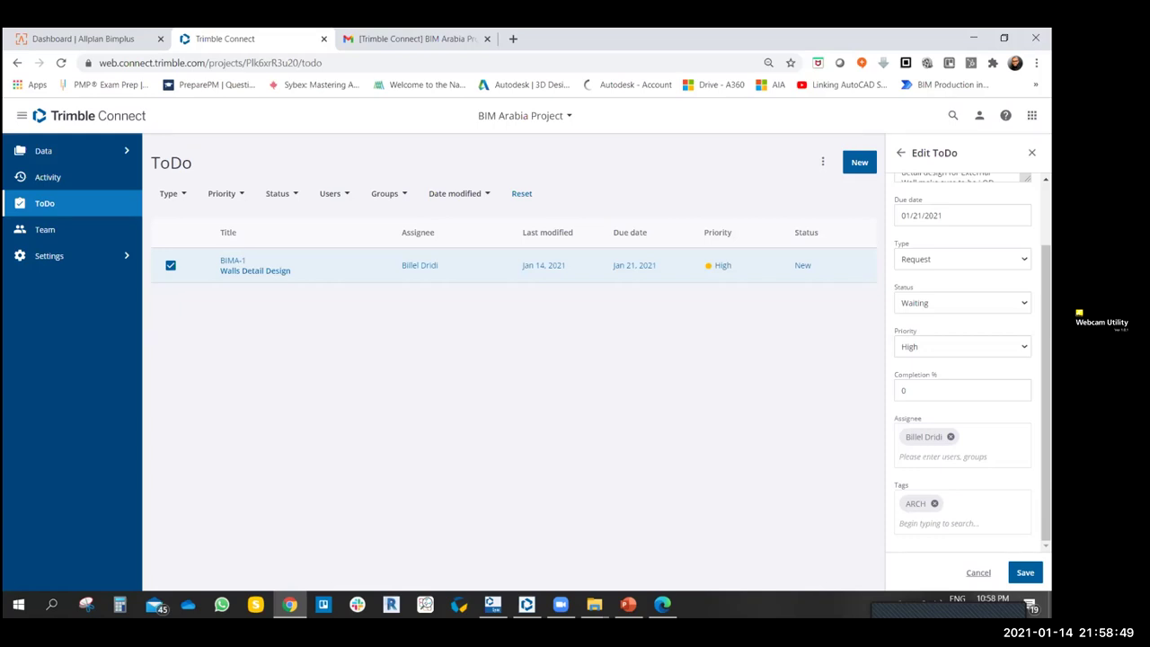
{"action": "key", "text": "Down"}
{"action": "key", "text": "Return"}
- Enter 75 as the Completion % and save the ToDo
{"action": "left_click", "coordinate": [918, 388]}
{"action": "key", "text": "ctrl+a"}
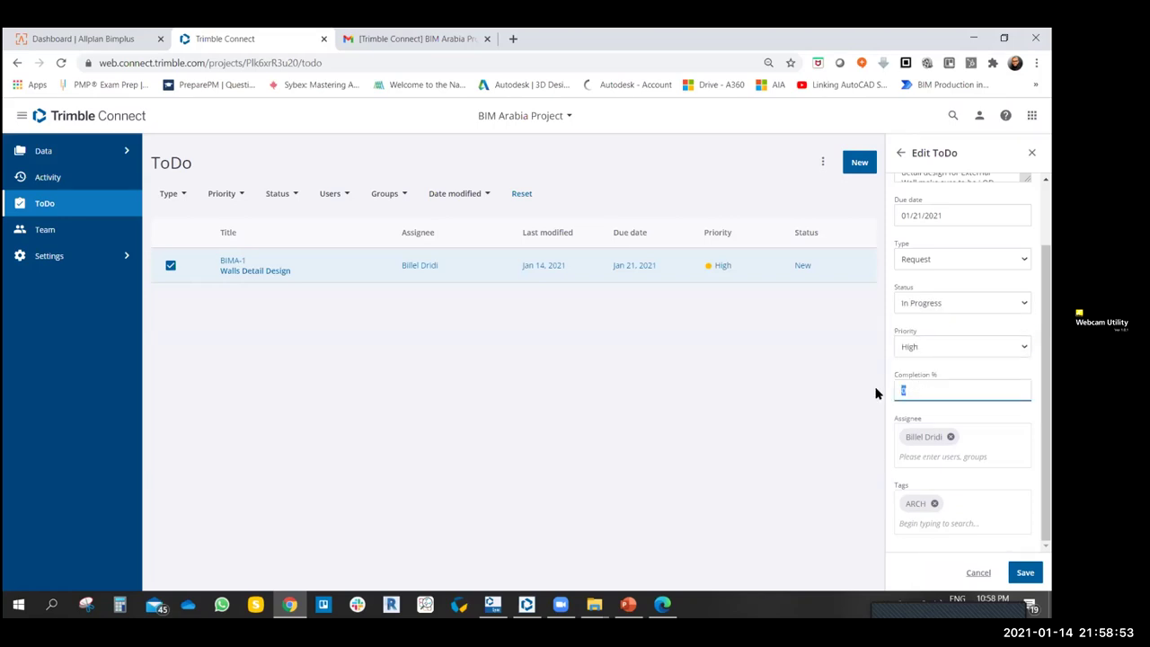
{"action": "type", "text": "75"}
{"action": "key", "text": "Return"}
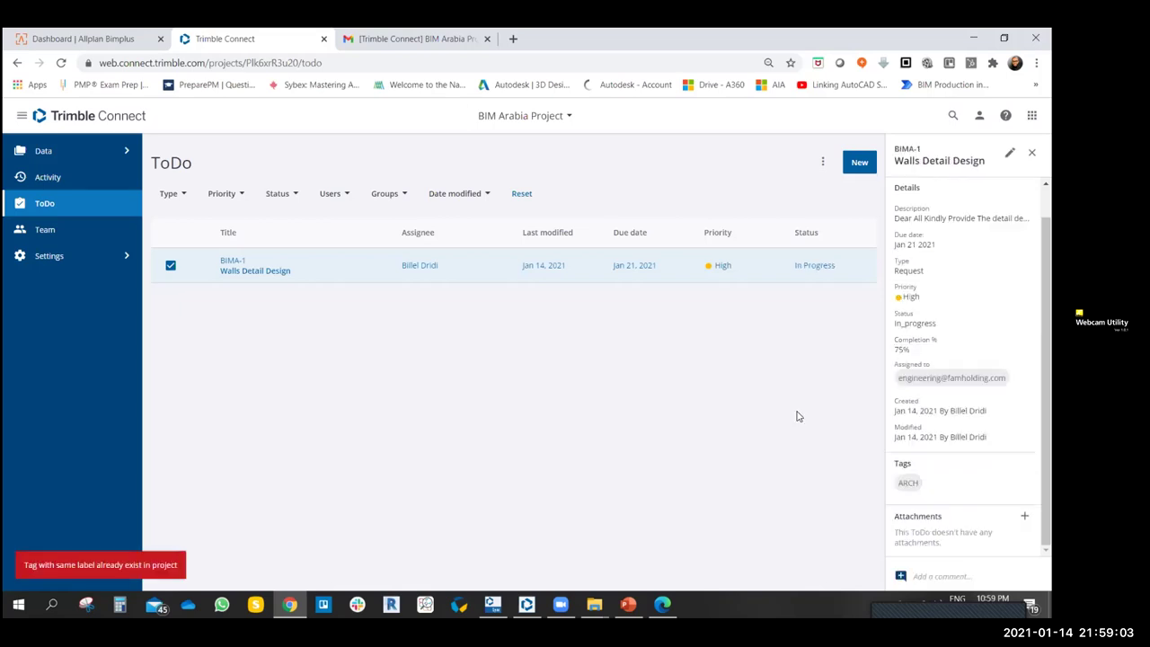
- Write the comment 'Dear Sir Task in progress.regards' on the ToDo and bring up the attachment window
{"action": "left_click", "coordinate": [936, 576]}
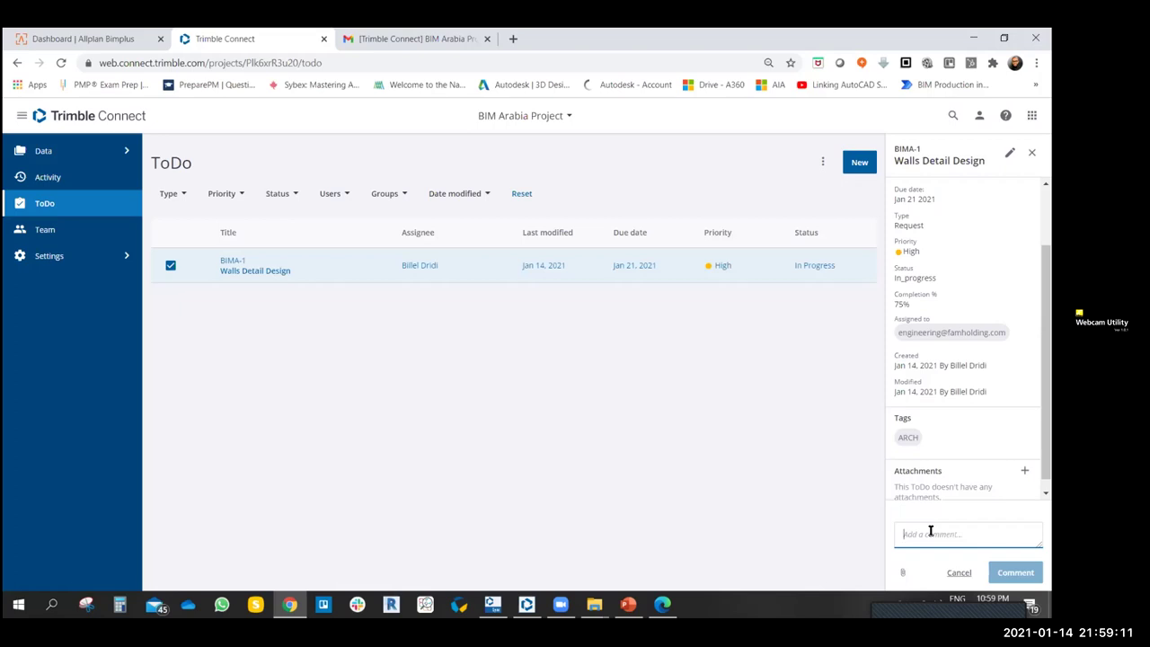
{"action": "type", "text": "Dear Sir"}
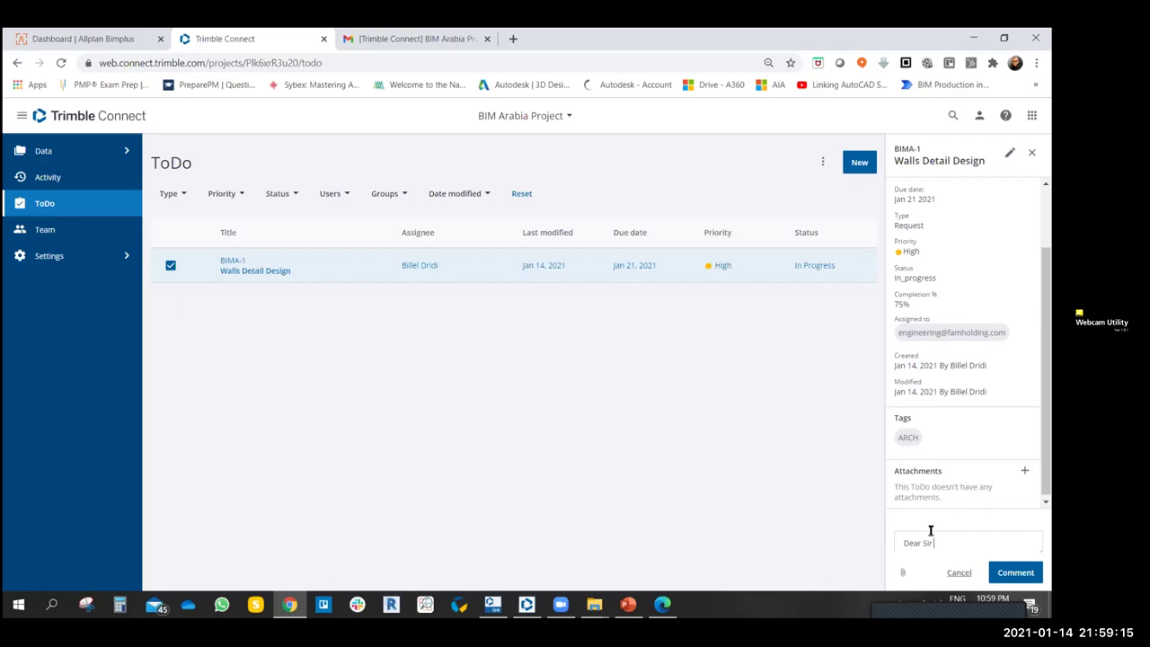
{"action": "type", "text": " Task "}
{"action": "type", "text": "Already"}
{"action": "key", "text": "BackSpace"}
{"action": "key", "text": "BackSpace"}
{"action": "key", "text": "BackSpace"}
{"action": "type", "text": "in progress.regards"}
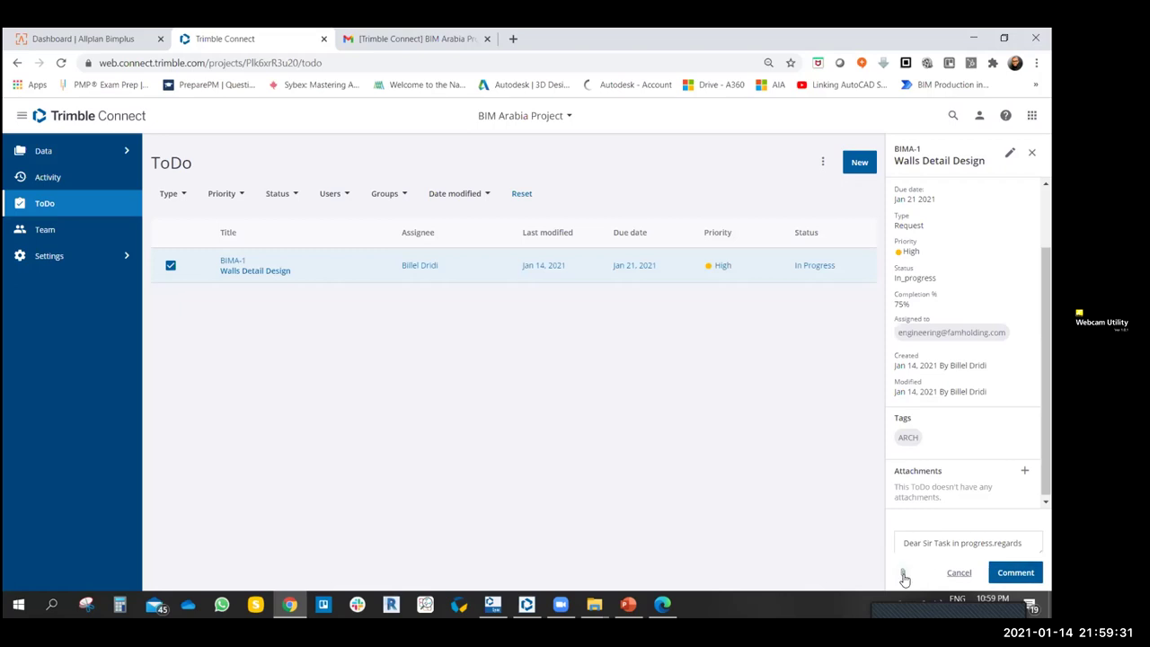
{"action": "left_click", "coordinate": [902, 572]}
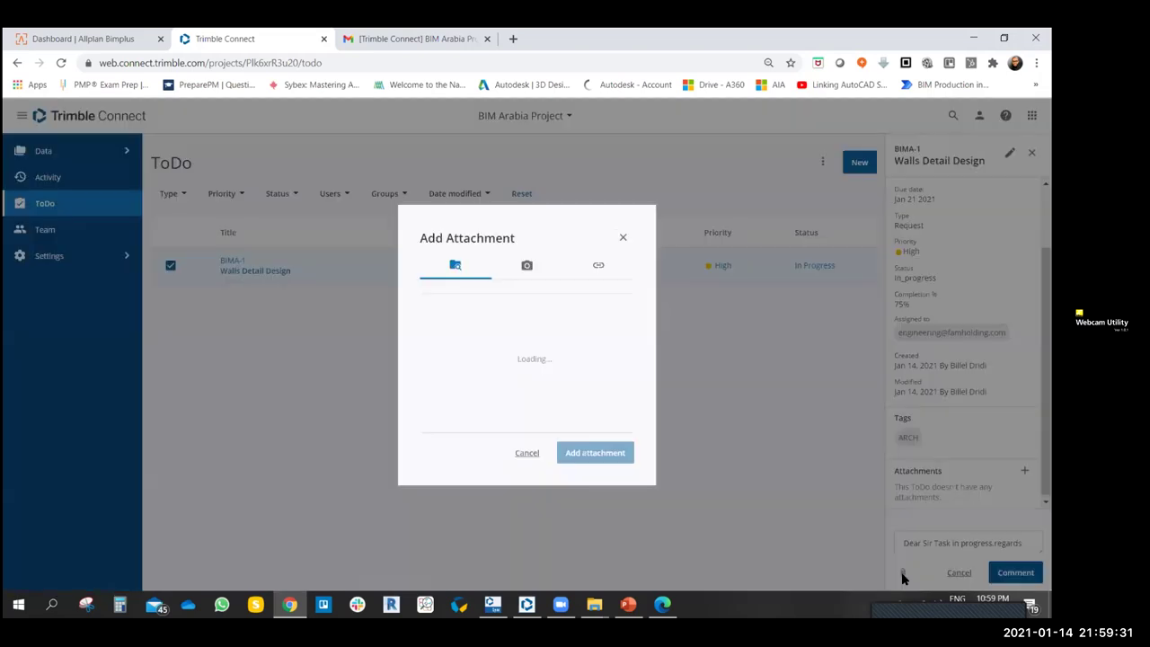
- Try the Views and Link tabs, enter 'water closet r' as display text, then cancel the attachment
{"action": "left_click", "coordinate": [527, 258]}
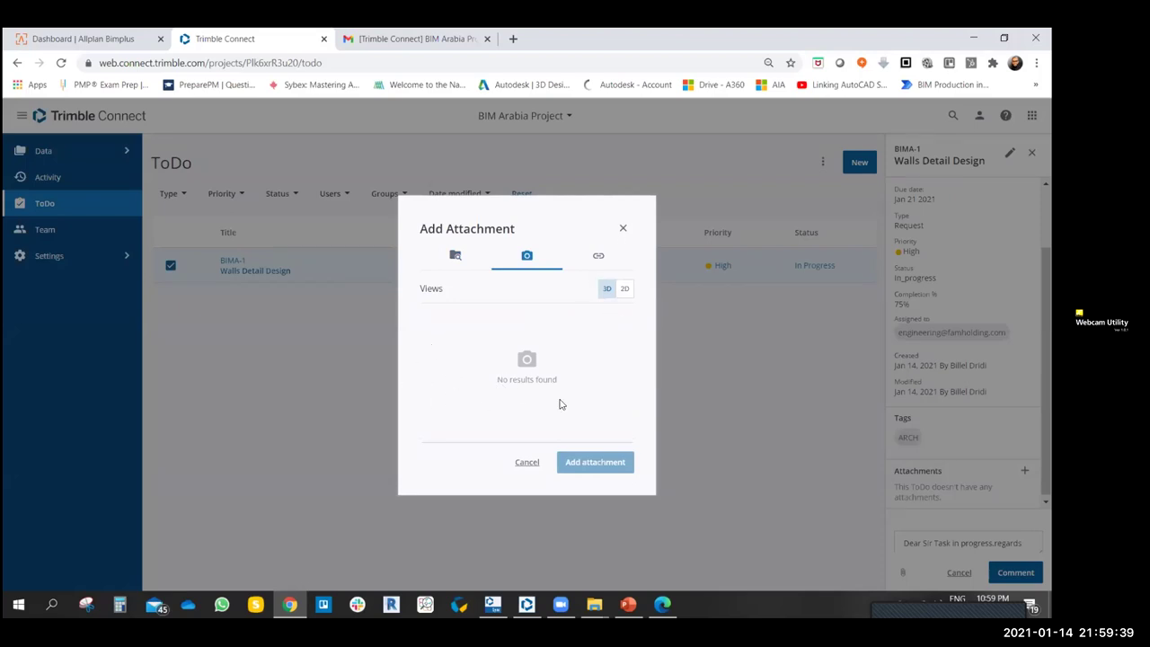
{"action": "left_click", "coordinate": [597, 256]}
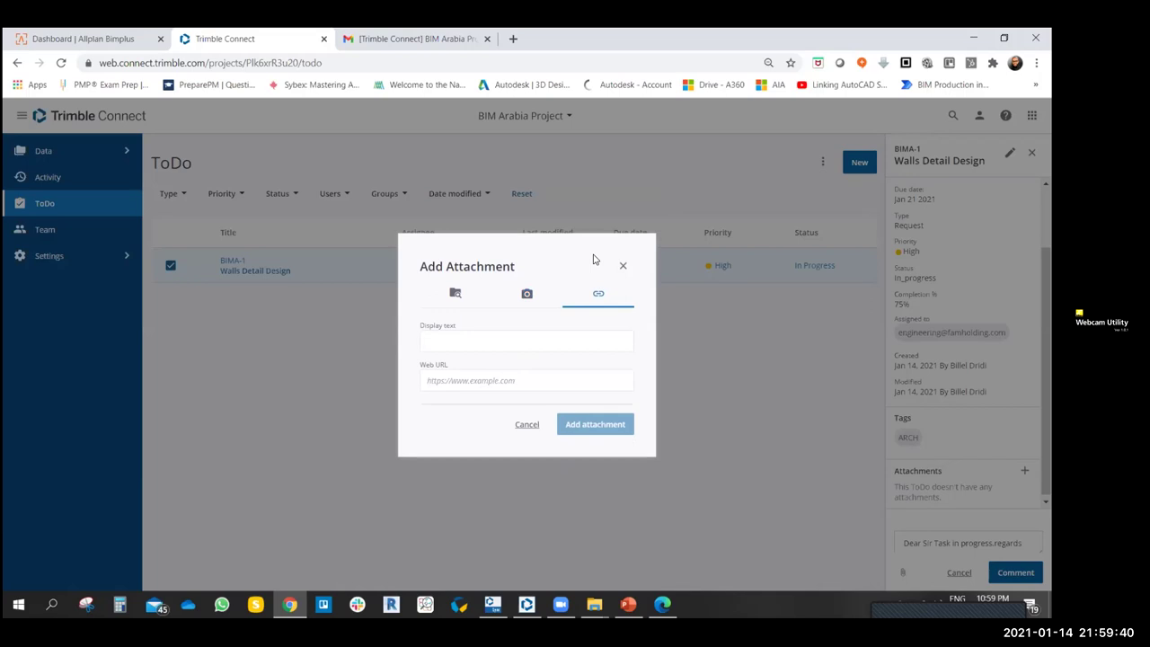
{"action": "left_click", "coordinate": [462, 339]}
{"action": "key", "text": "BackSpace"}
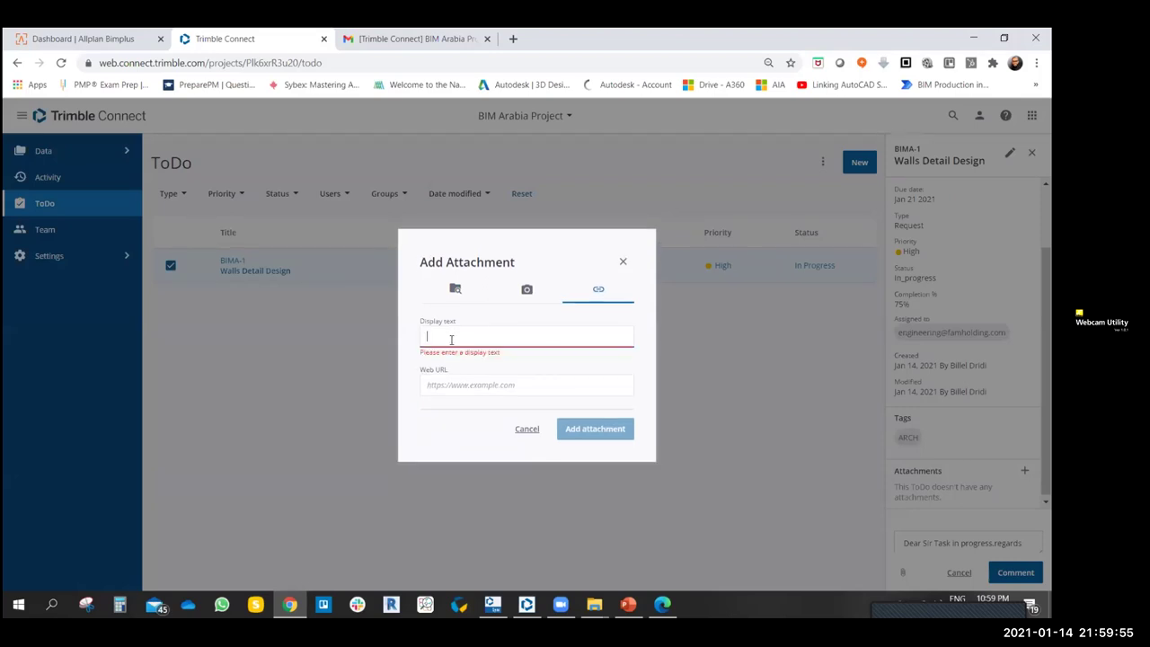
{"action": "type", "text": "Wc"}
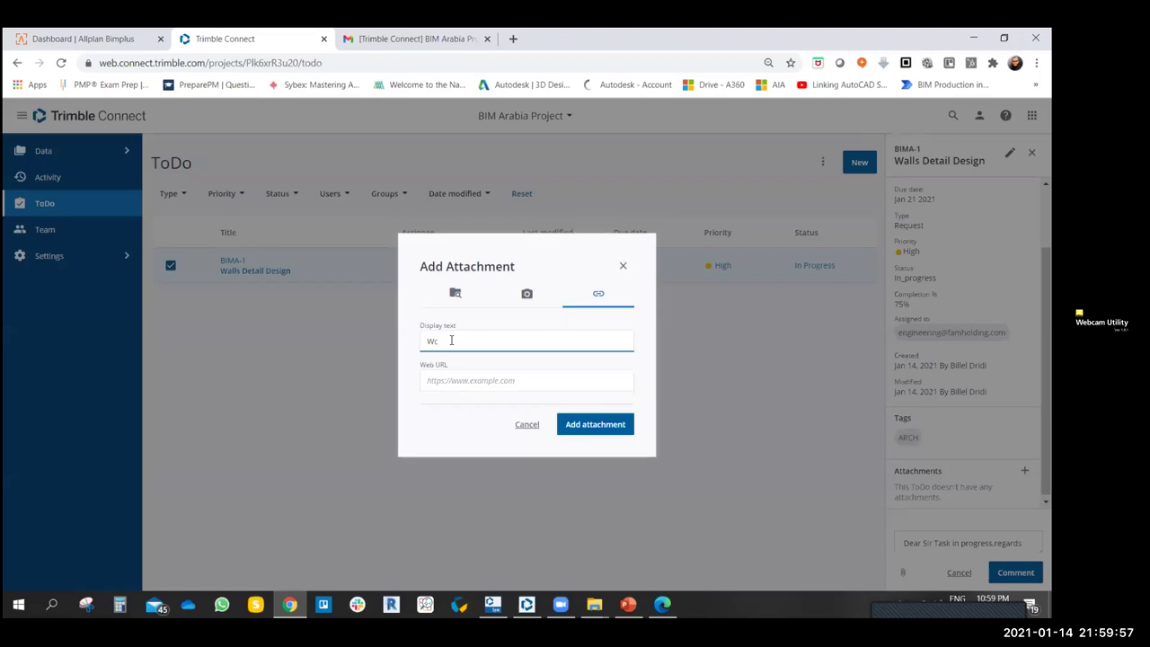
{"action": "key", "text": "BackSpace"}
{"action": "key", "text": "BackSpace"}
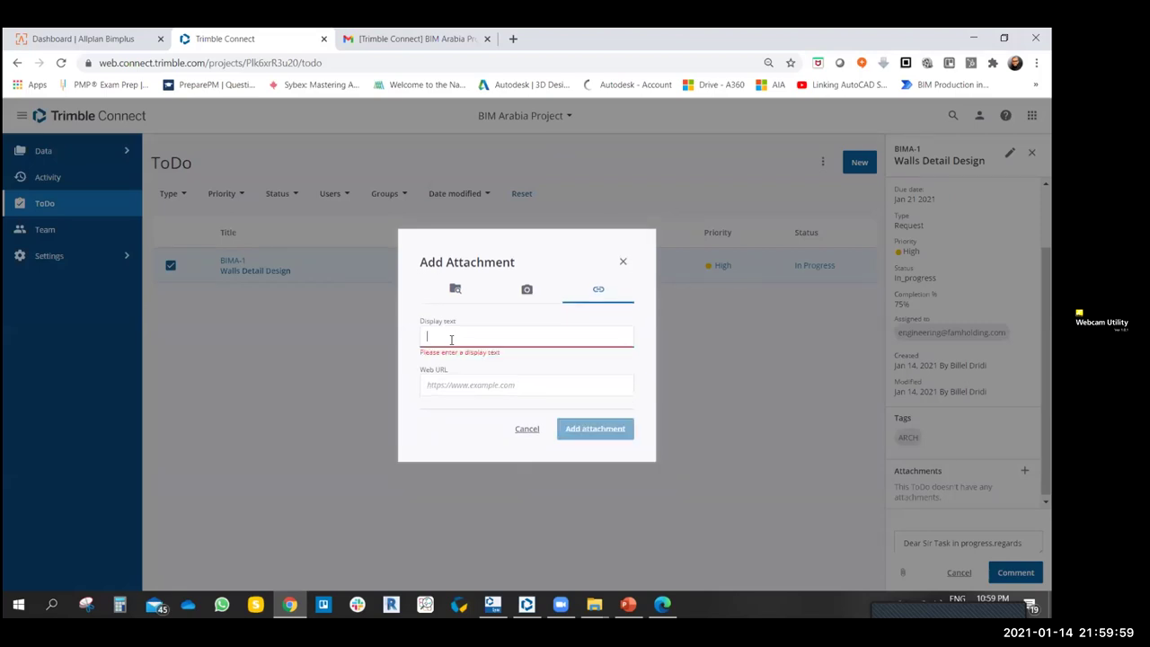
{"action": "type", "text": "water closet rak"}
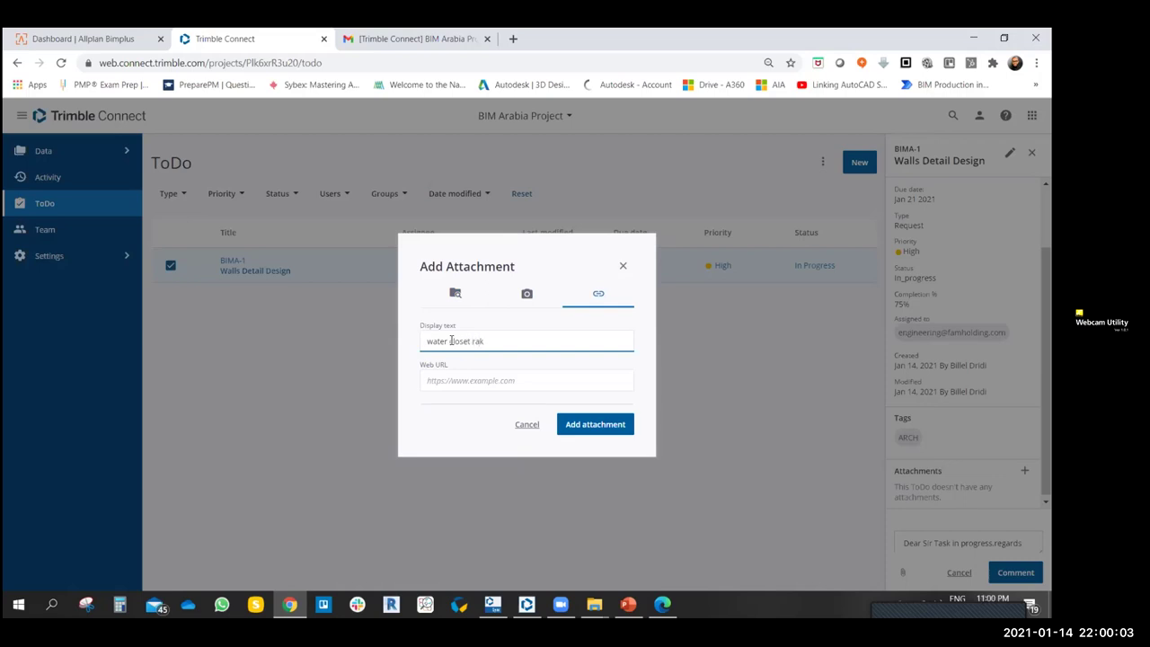
{"action": "left_click", "coordinate": [621, 268]}
{"action": "left_click", "coordinate": [529, 425]}
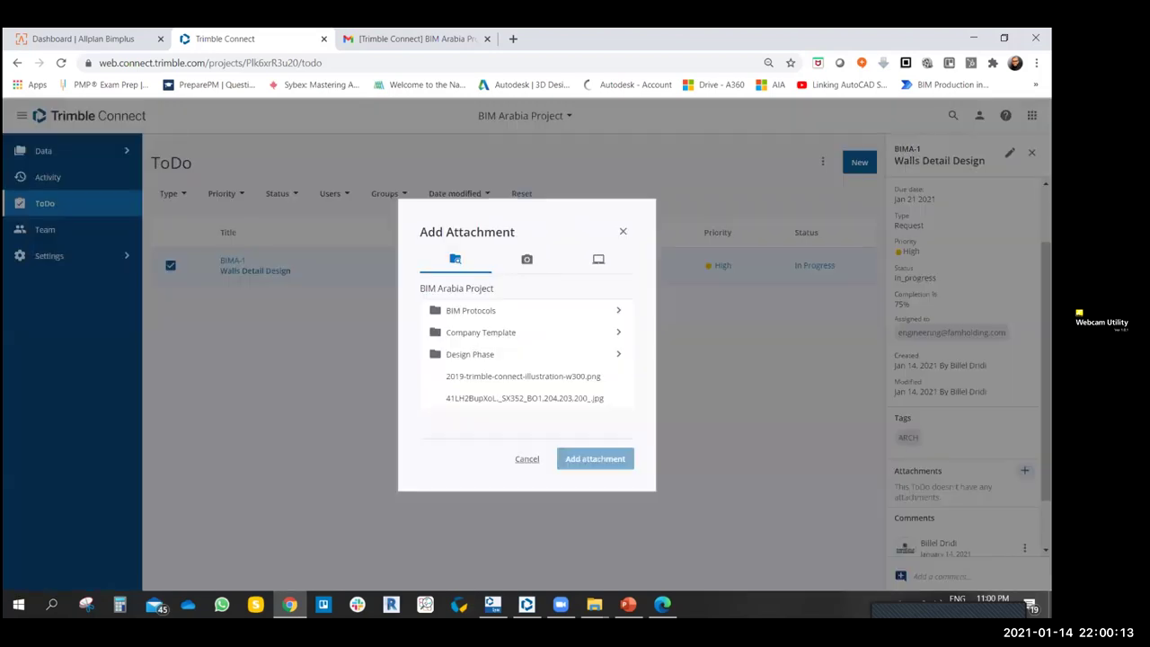
- Close the attachment window without attaching anything and reload the Gmail inbox
{"action": "left_click", "coordinate": [1024, 470]}
{"action": "left_click", "coordinate": [623, 233]}
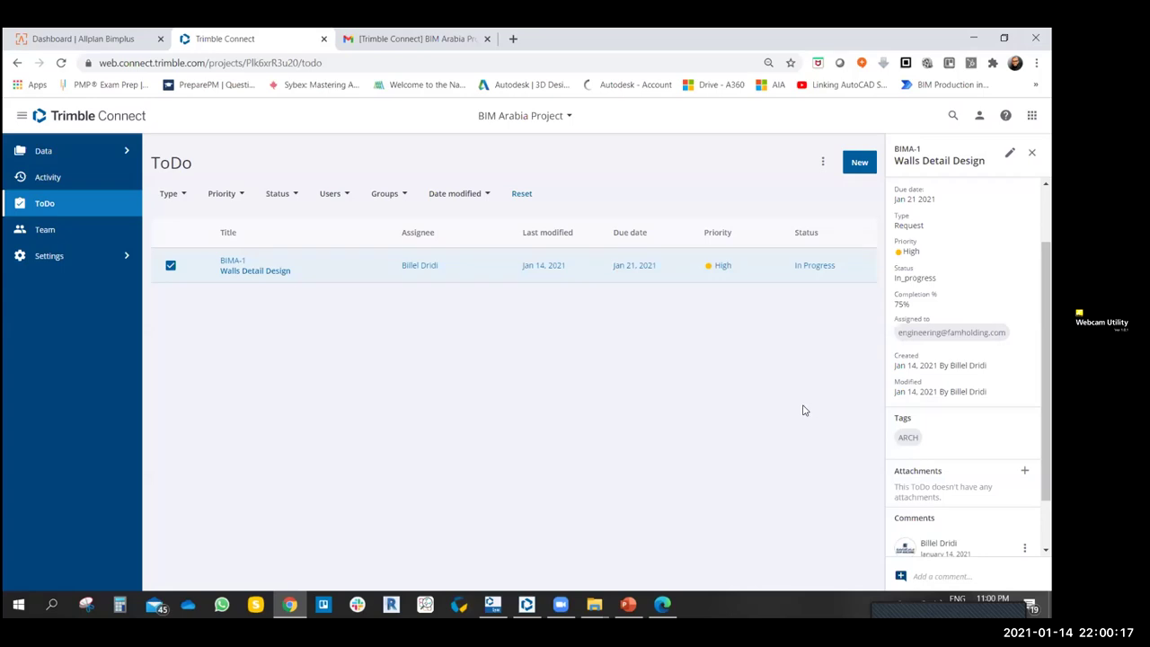
{"action": "left_click", "coordinate": [395, 41]}
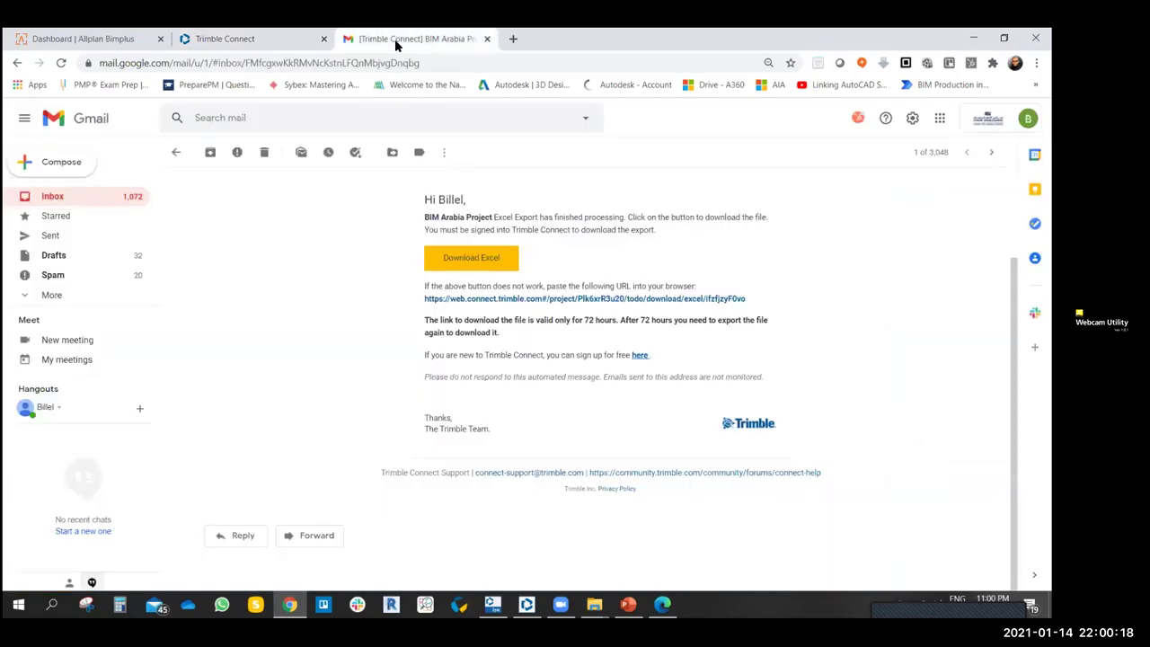
{"action": "left_click", "coordinate": [53, 198]}
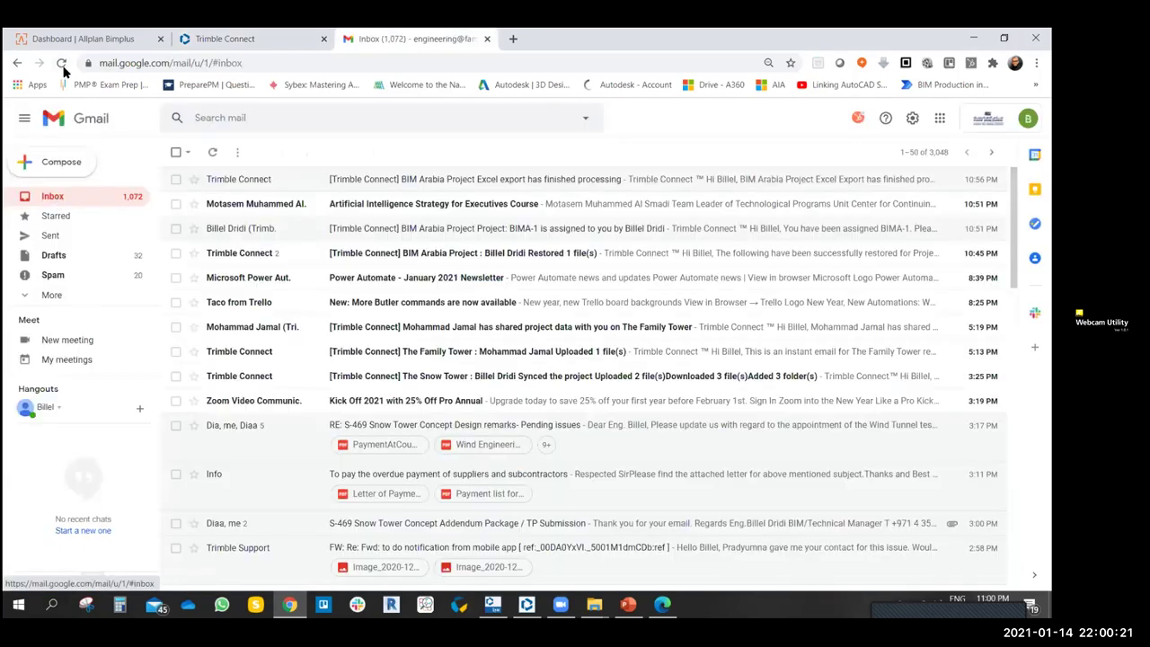
{"action": "left_click", "coordinate": [61, 64]}
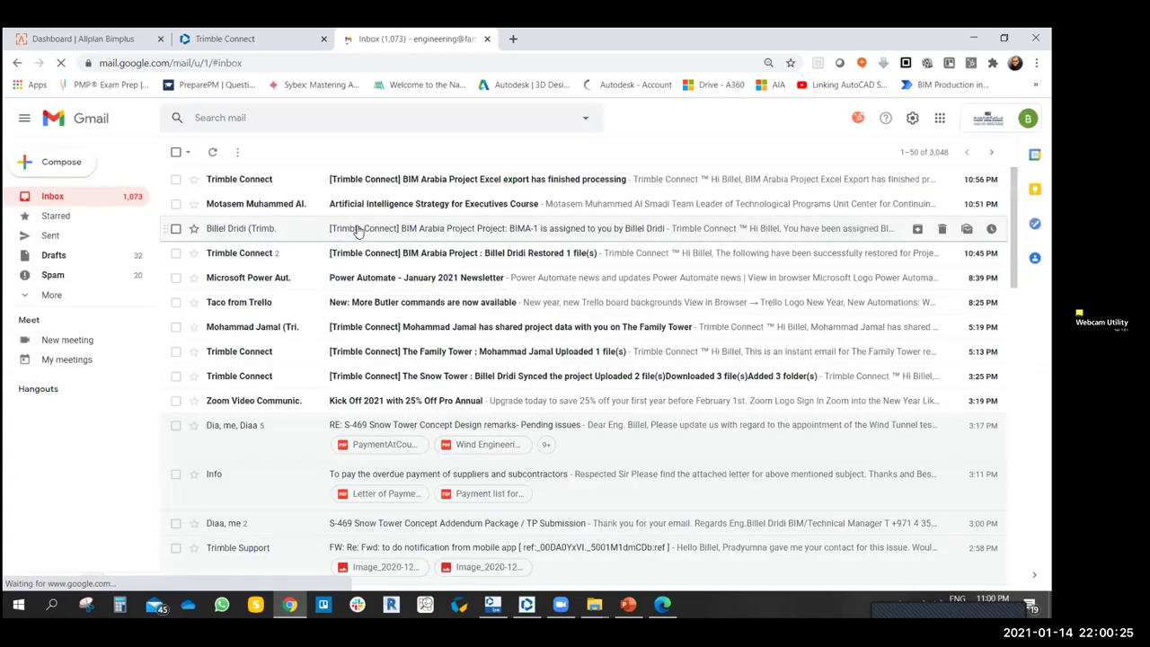
- Check the Excel export email, reload the inbox twice, and return to the Trimble Connect project
{"action": "left_click", "coordinate": [519, 180]}
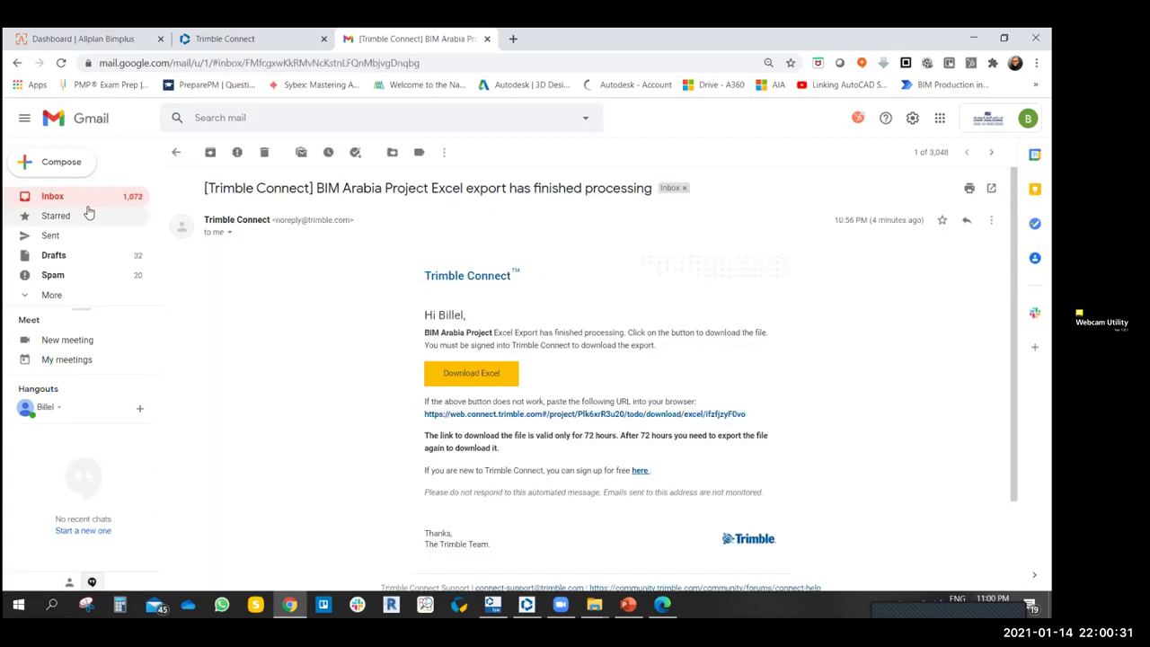
{"action": "left_click", "coordinate": [52, 197]}
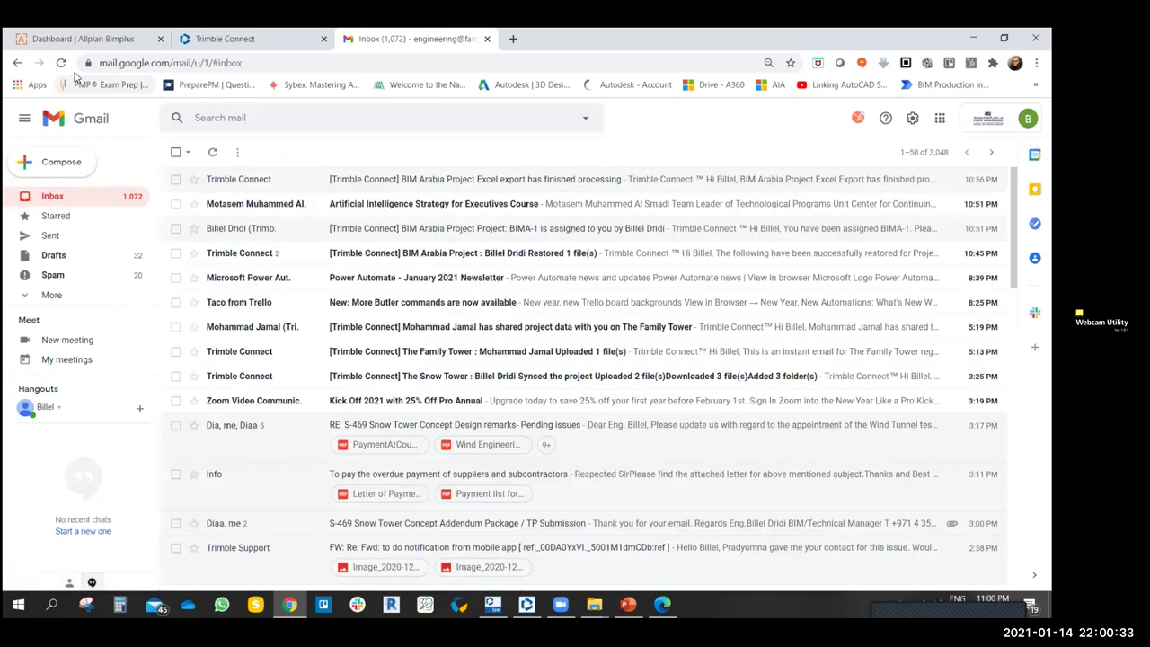
{"action": "left_click", "coordinate": [61, 63]}
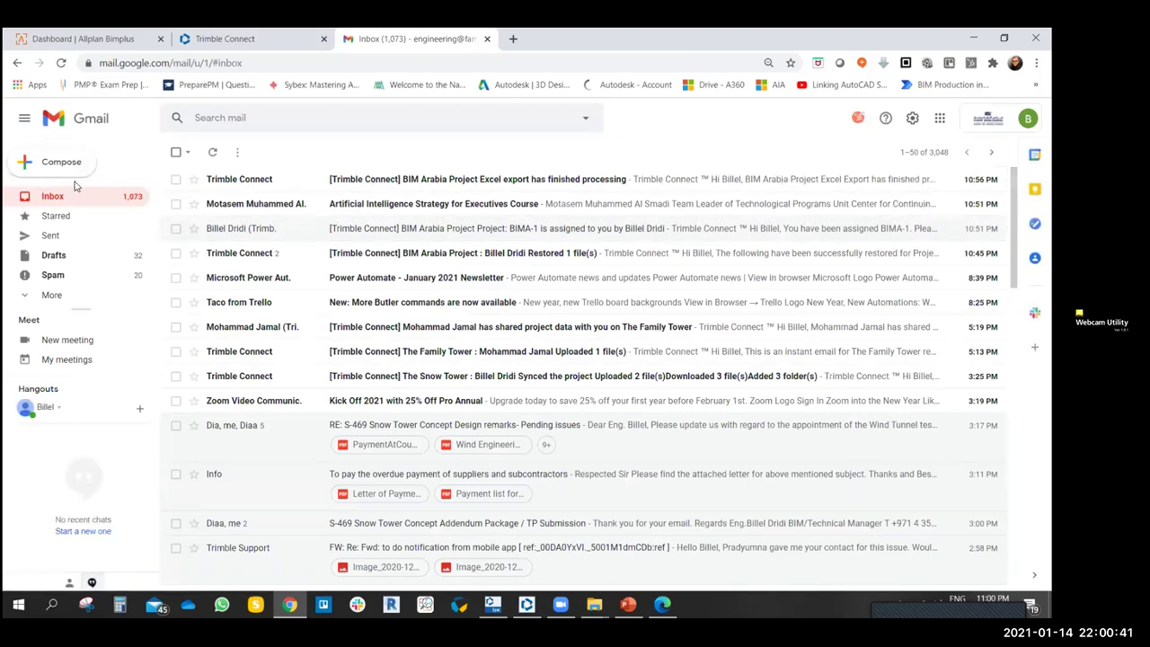
{"action": "left_click", "coordinate": [62, 63]}
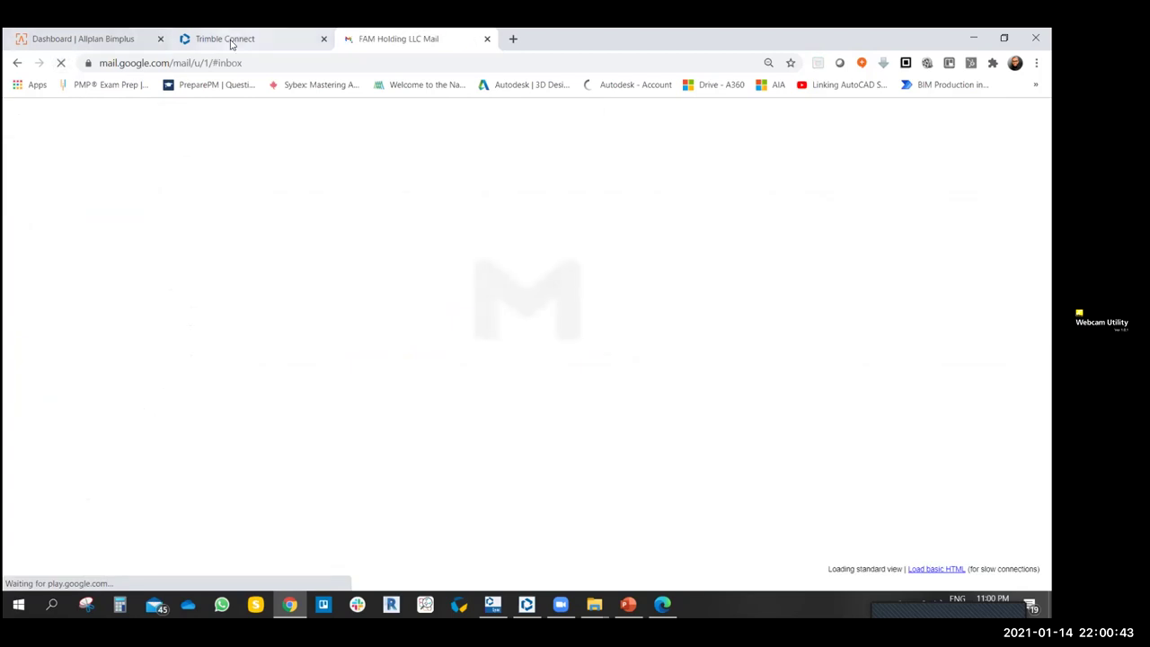
{"action": "left_click", "coordinate": [231, 41]}
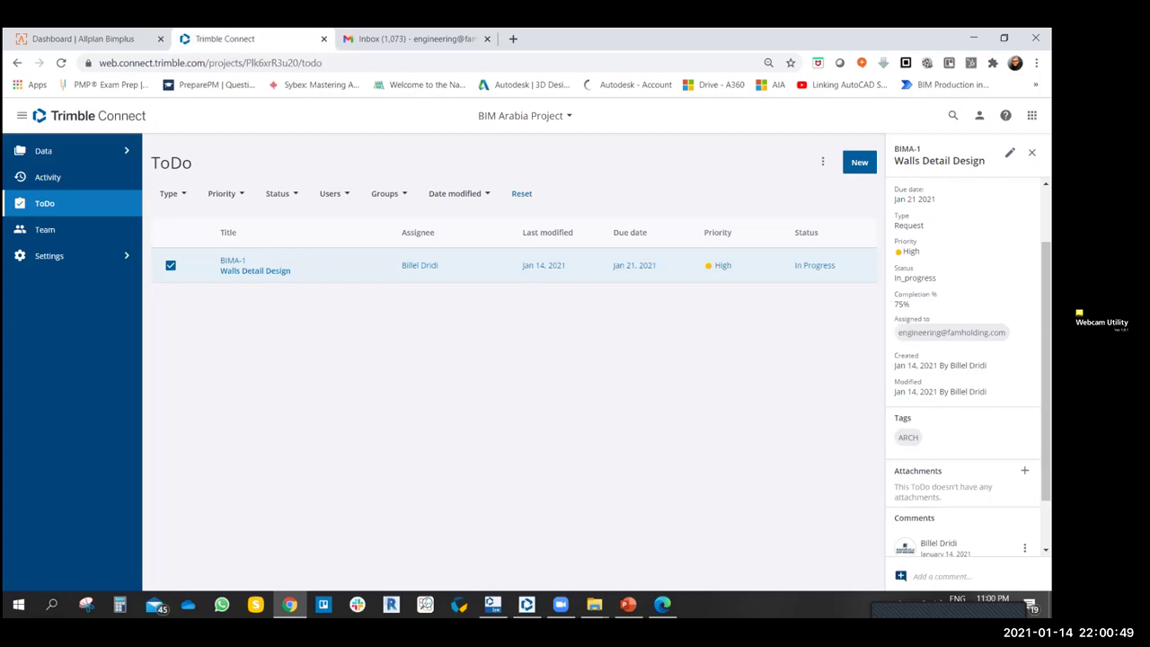
{"action": "scroll", "coordinate": [934, 404], "scroll_direction": "down", "scroll_amount": 1}
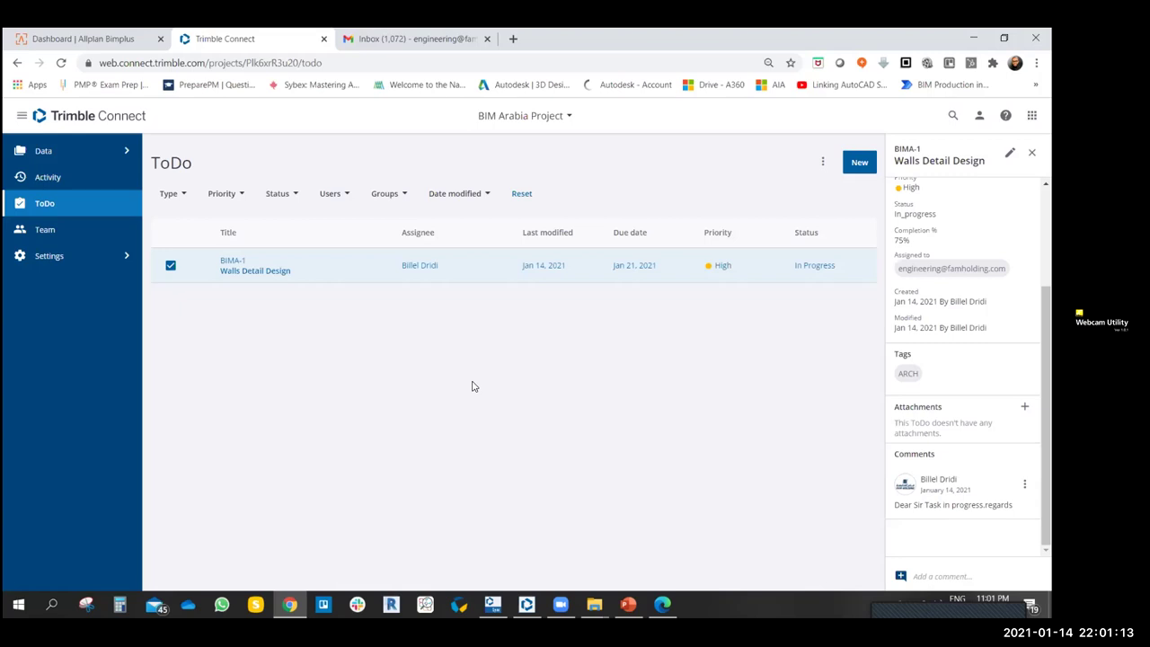
- Reload the work Gmail inbox, check the other signed-in account's inbox, then reload the work inbox
{"action": "left_click", "coordinate": [418, 32]}
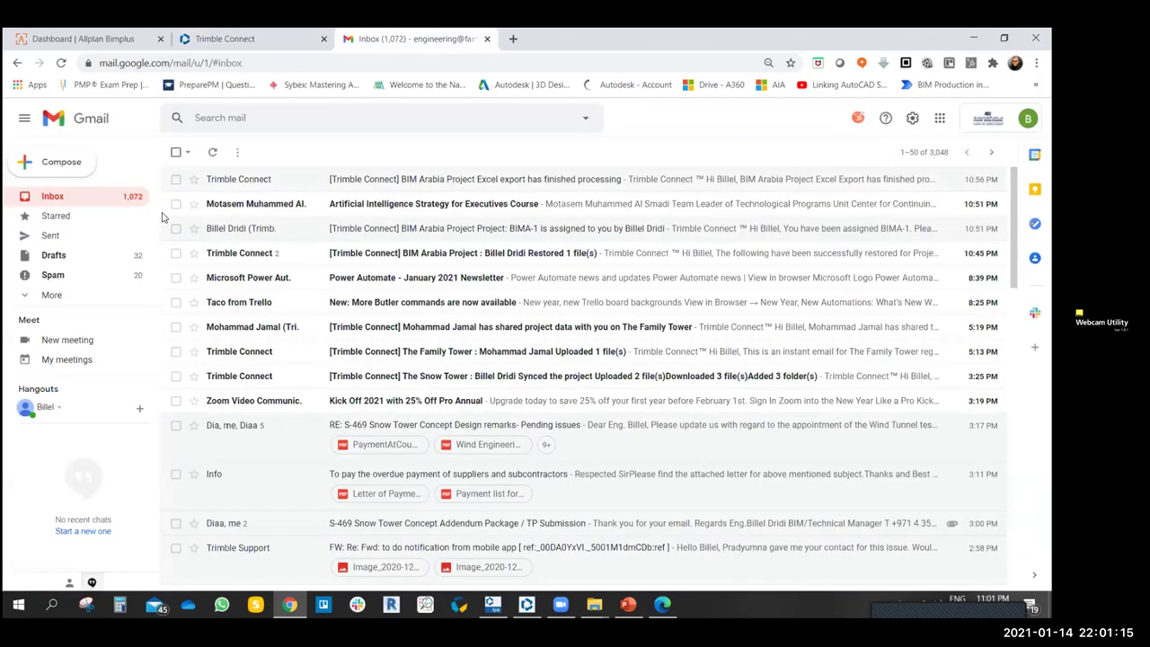
{"action": "left_click", "coordinate": [63, 63]}
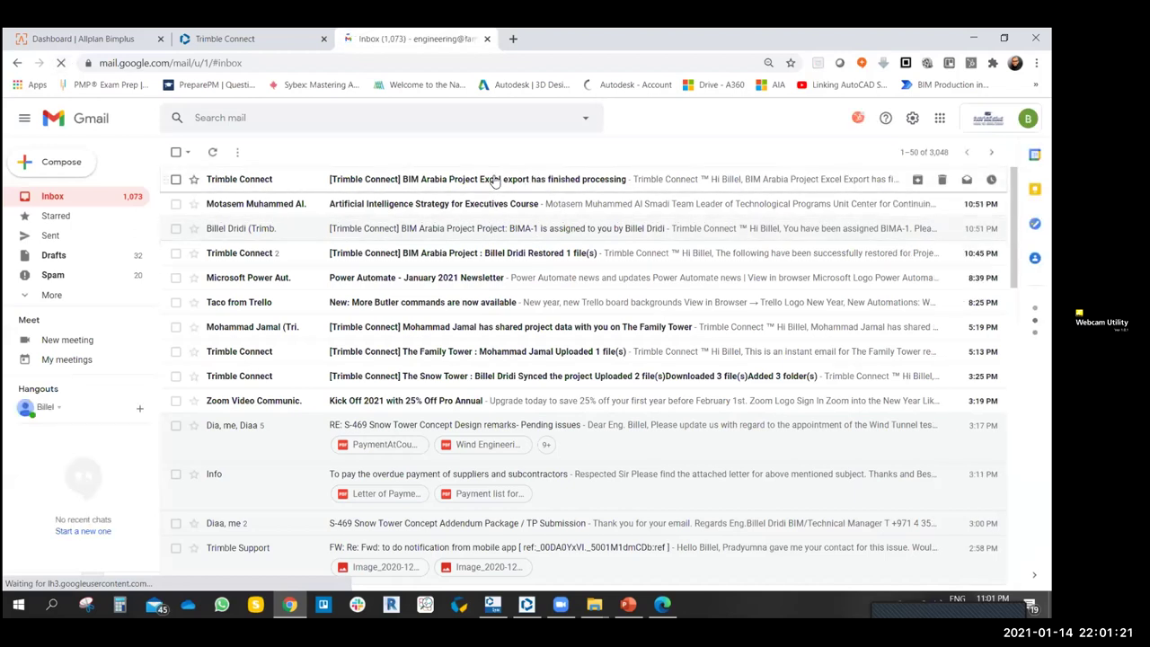
{"action": "left_click", "coordinate": [1028, 118]}
{"action": "left_click", "coordinate": [898, 314]}
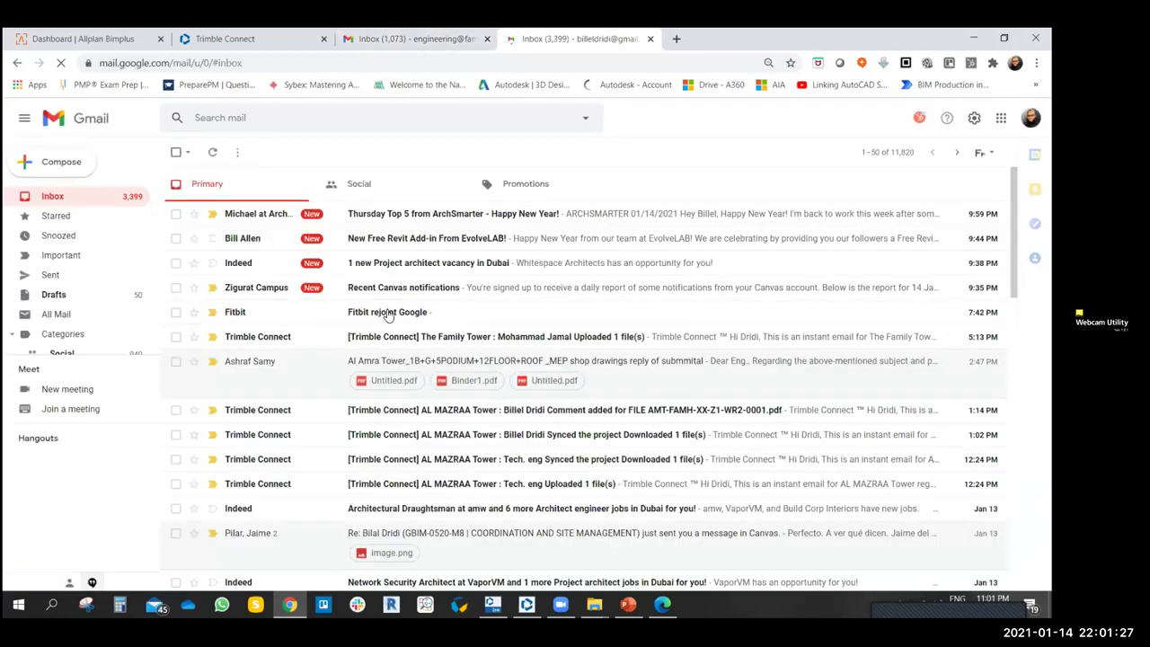
{"action": "key", "text": "ctrl+w"}
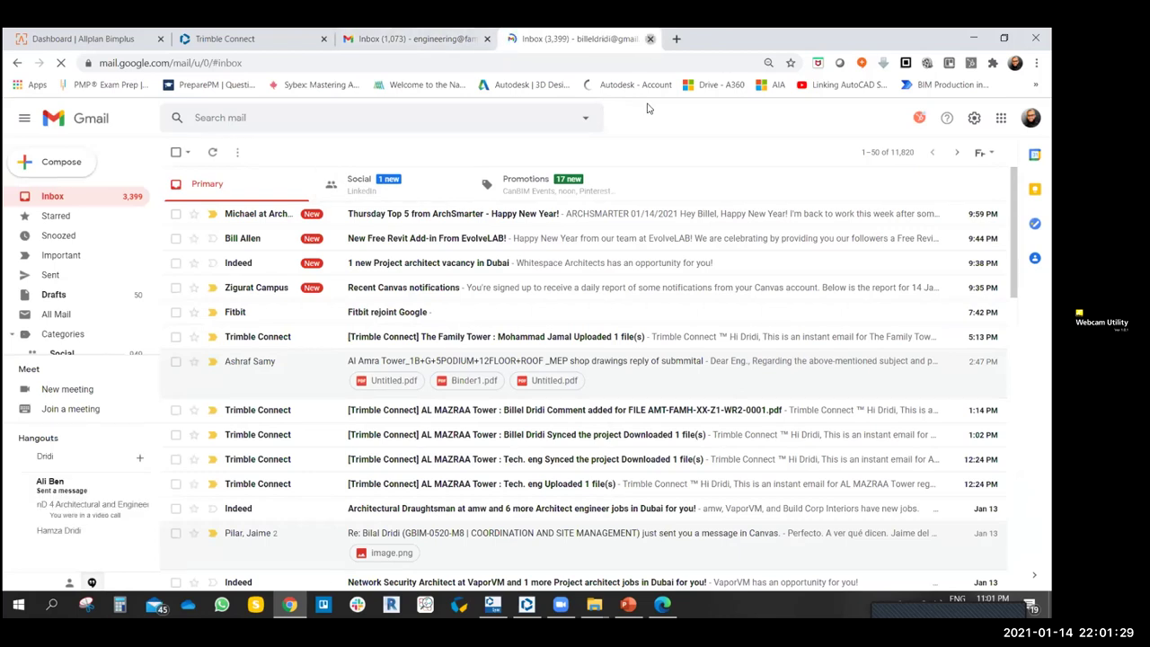
{"action": "left_click", "coordinate": [60, 63]}
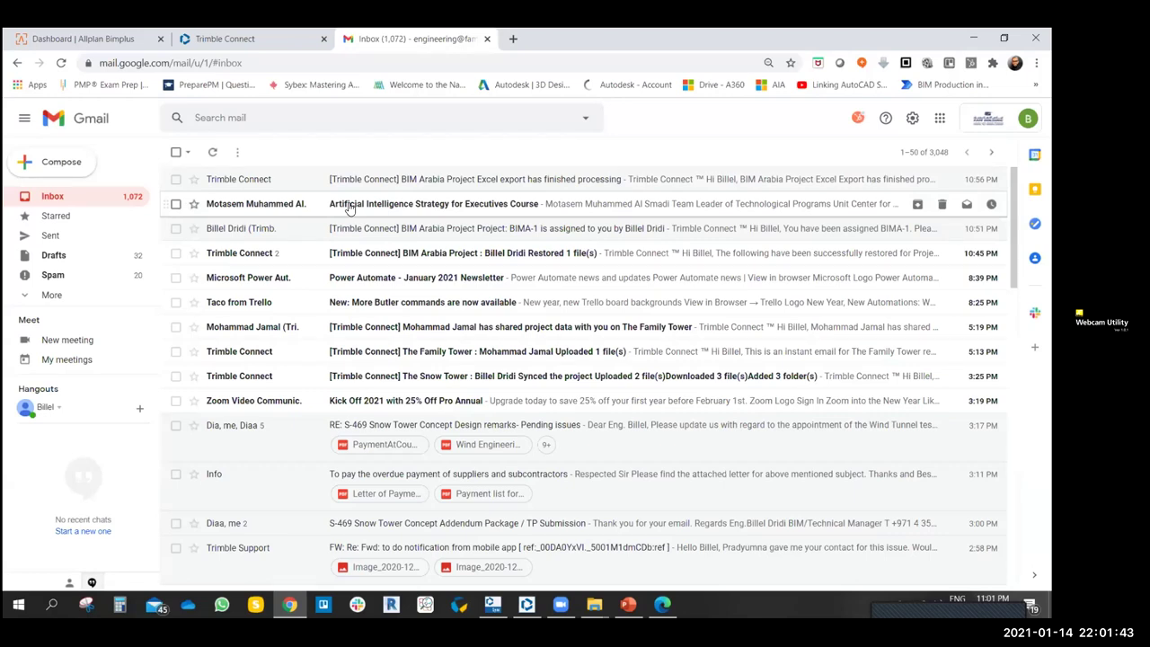
{"action": "left_click", "coordinate": [234, 43]}
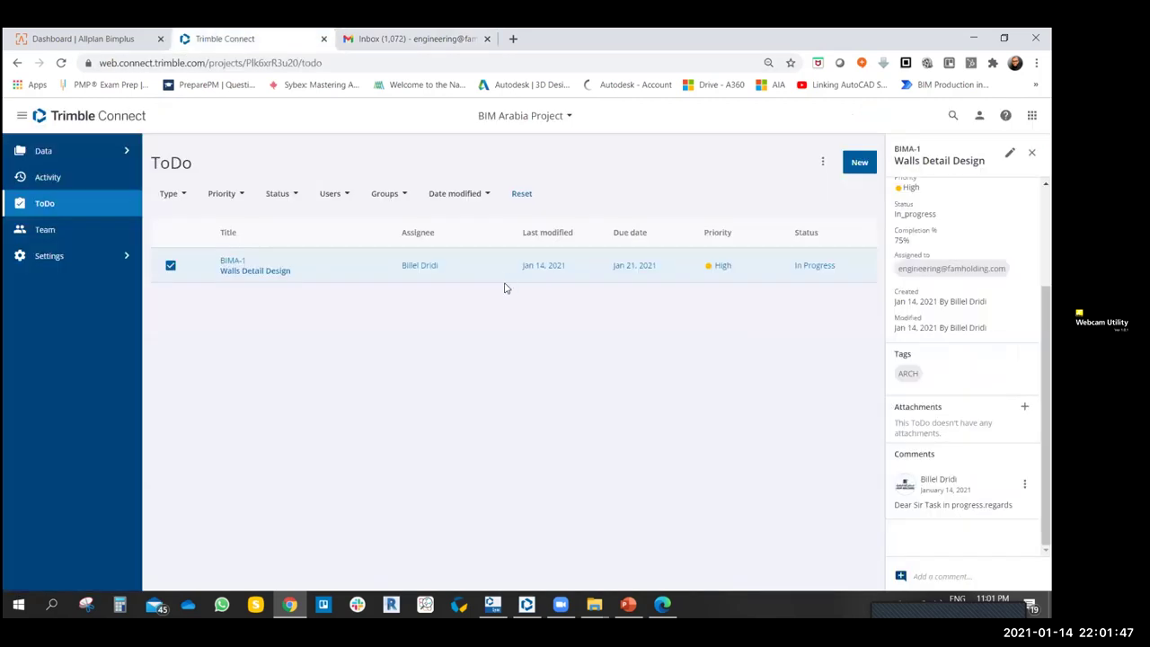
- Return to the Walls Detail Design ToDo and open Add Attachment from its Attachments section
{"action": "left_click", "coordinate": [387, 37]}
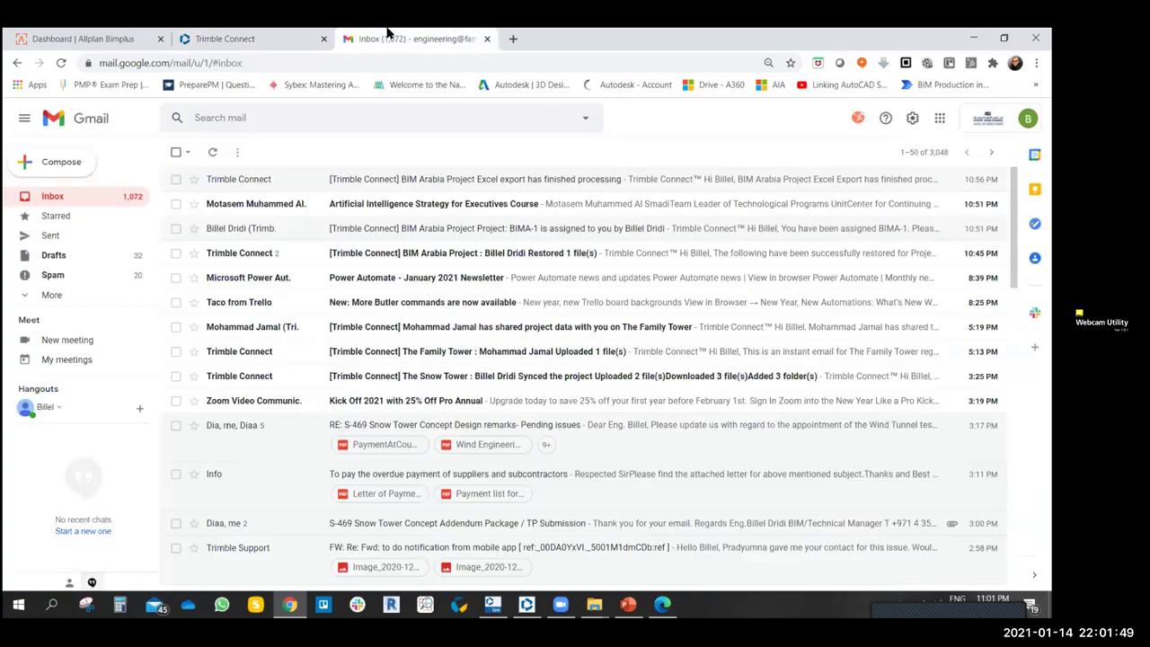
{"action": "left_click", "coordinate": [241, 37]}
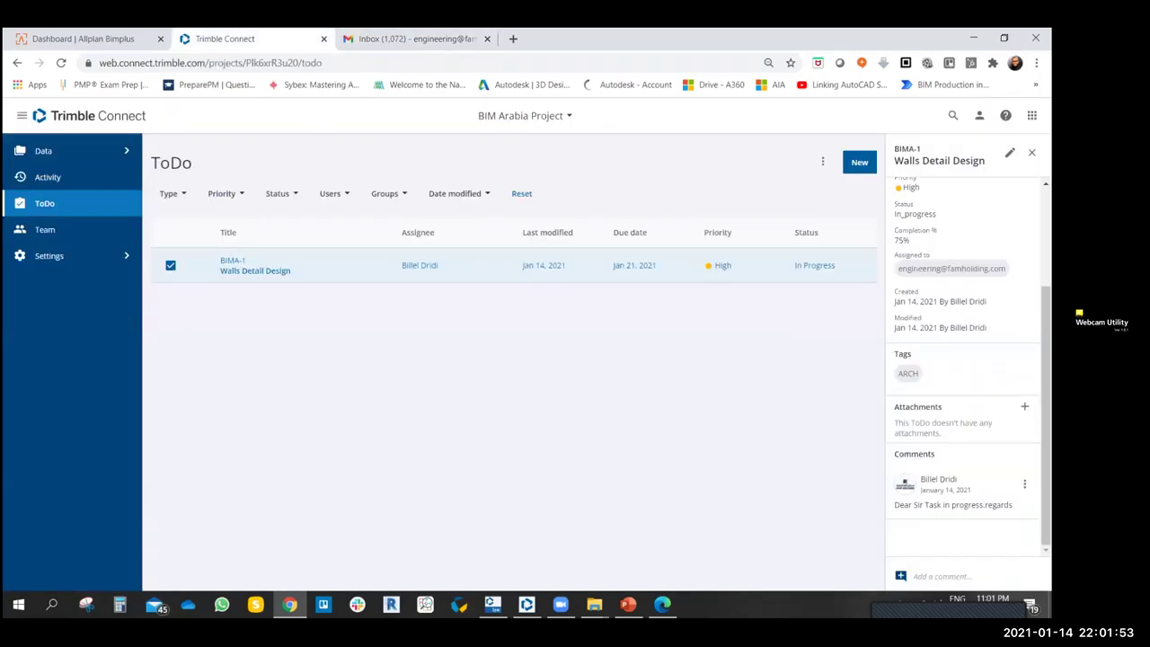
{"action": "scroll", "coordinate": [966, 359], "scroll_direction": "up", "scroll_amount": 3}
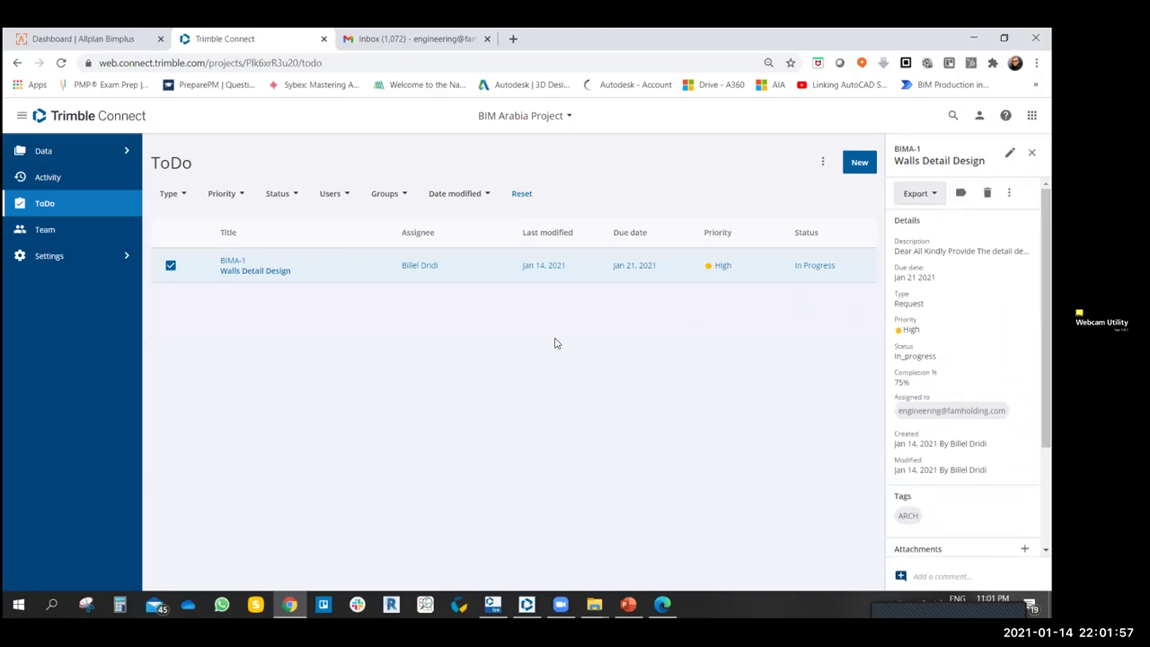
{"action": "scroll", "coordinate": [965, 359], "scroll_direction": "down", "scroll_amount": 3}
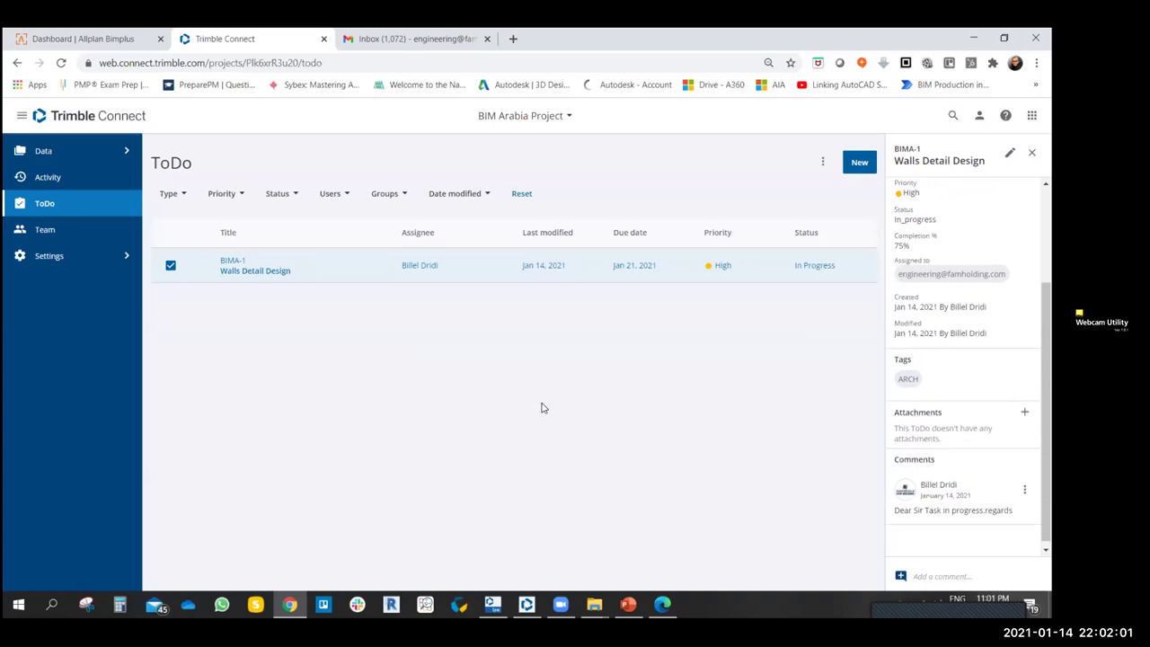
{"action": "left_click", "coordinate": [1024, 411]}
- Browse the Add Attachment sources (saved views, project files, local file), then close without attaching
{"action": "left_click", "coordinate": [527, 256]}
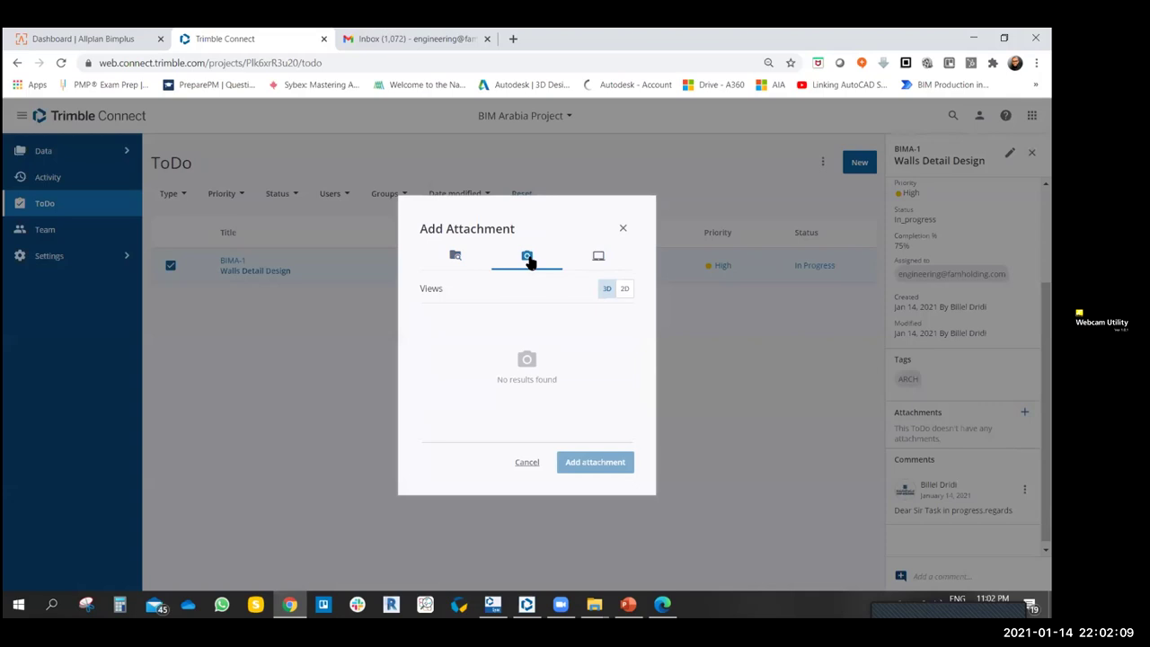
{"action": "left_click", "coordinate": [599, 256]}
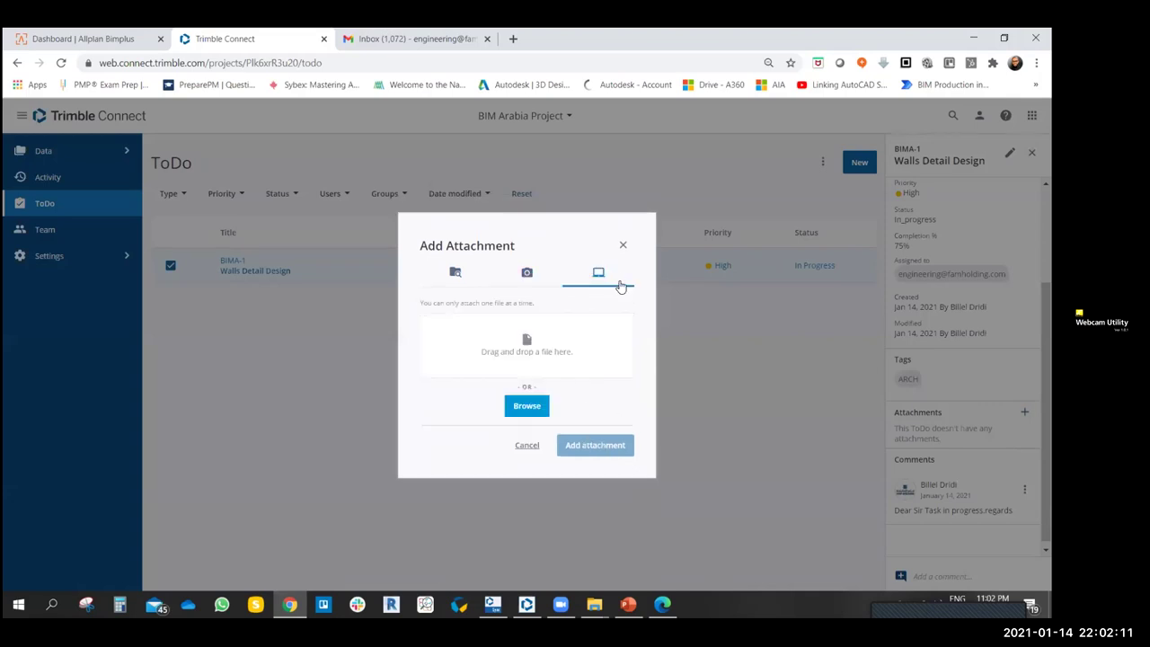
{"action": "left_click", "coordinate": [456, 274]}
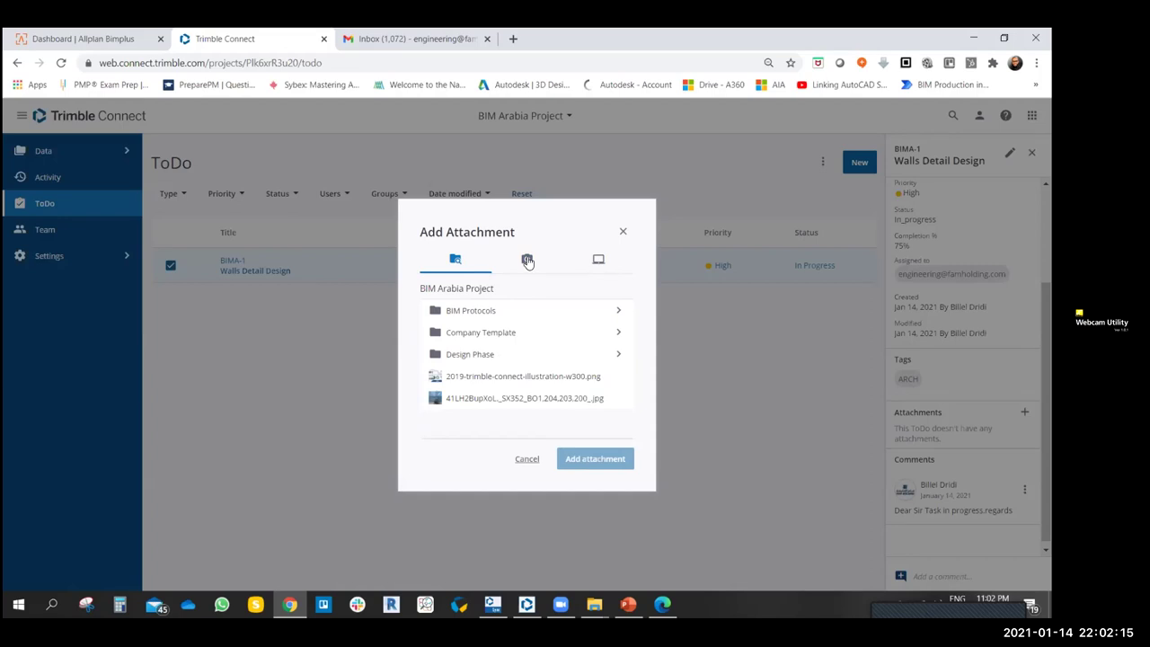
{"action": "left_click", "coordinate": [527, 261]}
{"action": "left_click", "coordinate": [596, 259]}
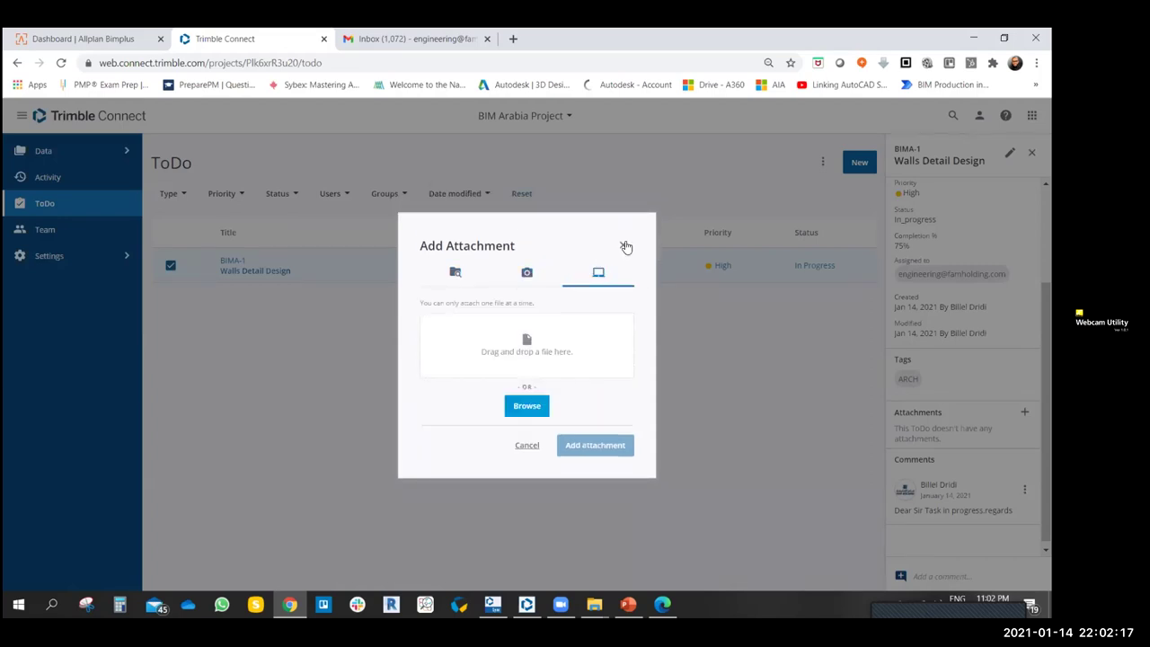
{"action": "left_click", "coordinate": [624, 245]}
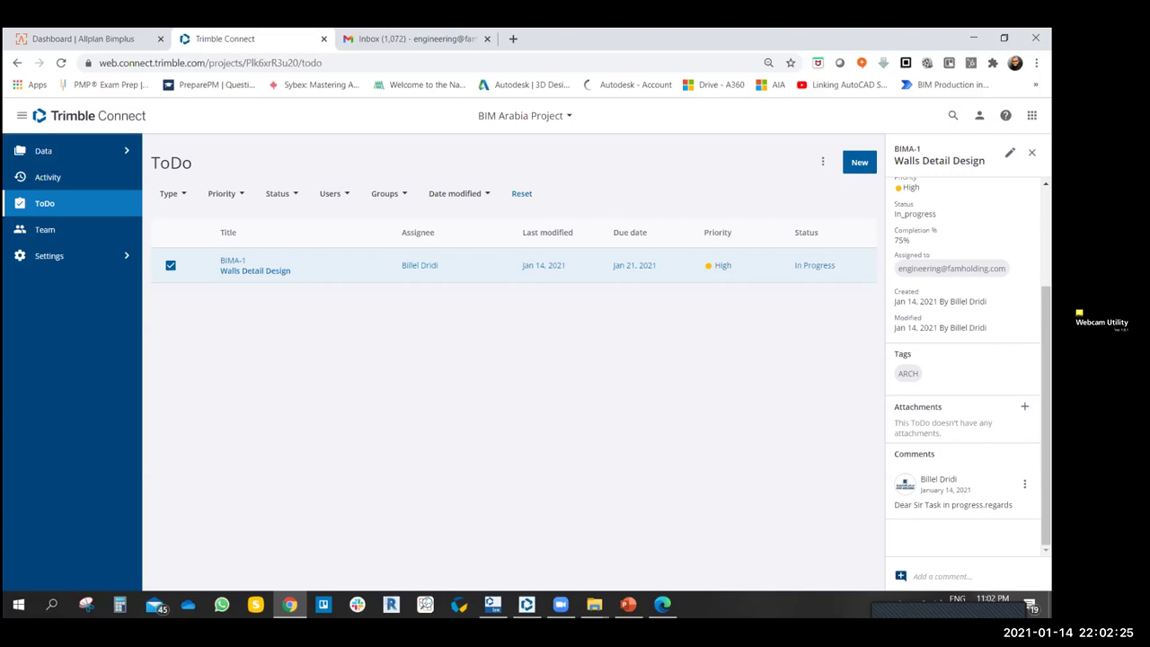
- View the BIMA-1 ToDo's activity history, then return and open the Edit ToDo form
{"action": "scroll", "coordinate": [966, 359], "scroll_direction": "up", "scroll_amount": 3}
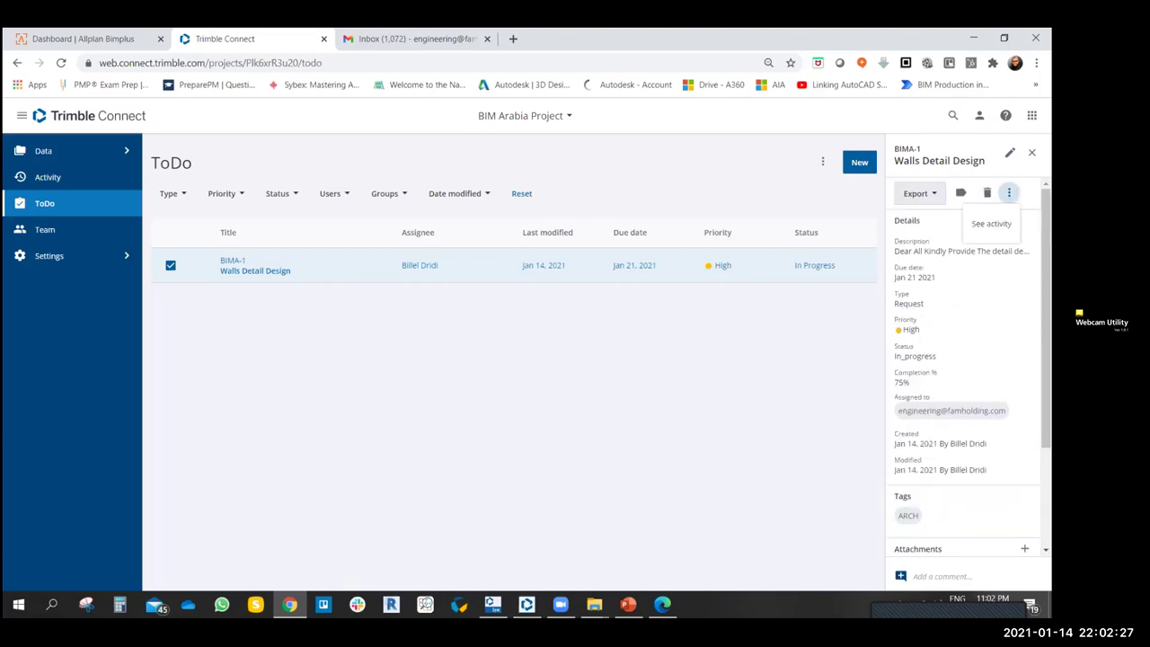
{"action": "left_click", "coordinate": [1009, 192]}
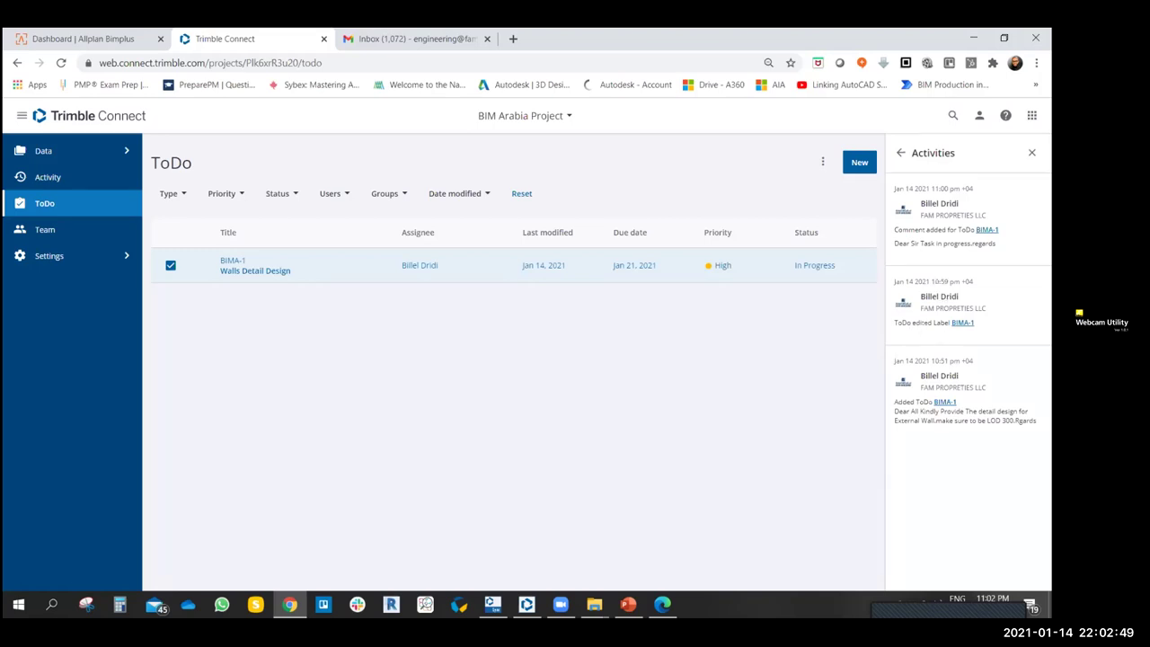
{"action": "left_click", "coordinate": [903, 153]}
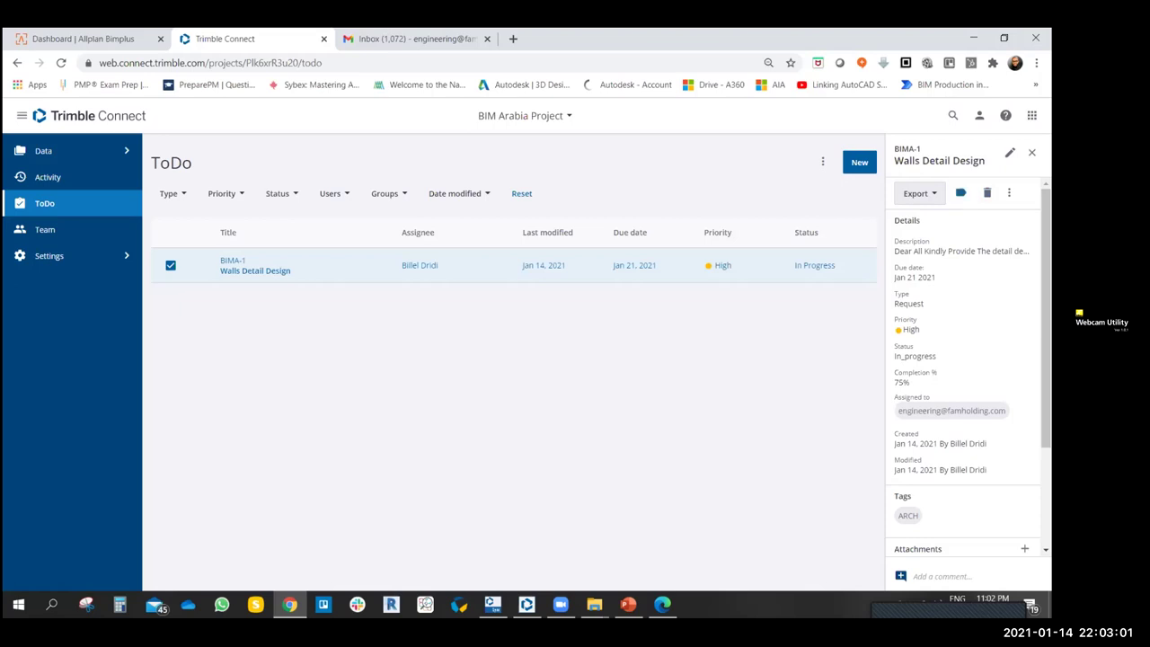
{"action": "left_click", "coordinate": [960, 193]}
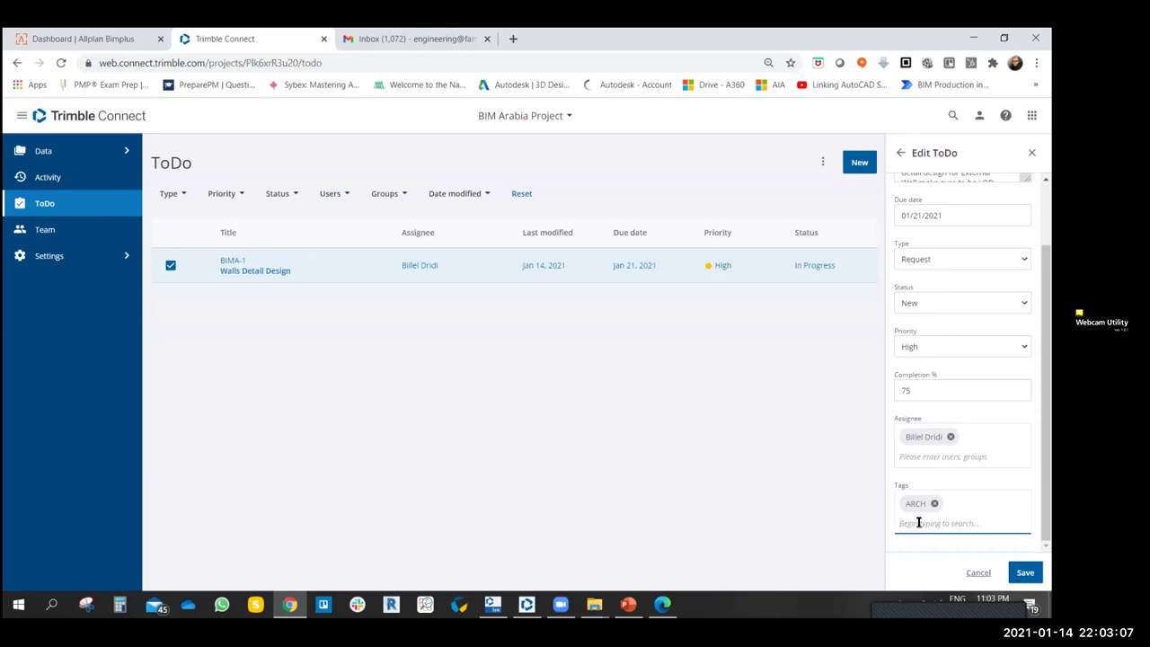
- Attempt to save the ToDo edit, which fails on a duplicate tag, then deselect the ToDo
{"action": "scroll", "coordinate": [920, 454], "scroll_direction": "up", "scroll_amount": 1}
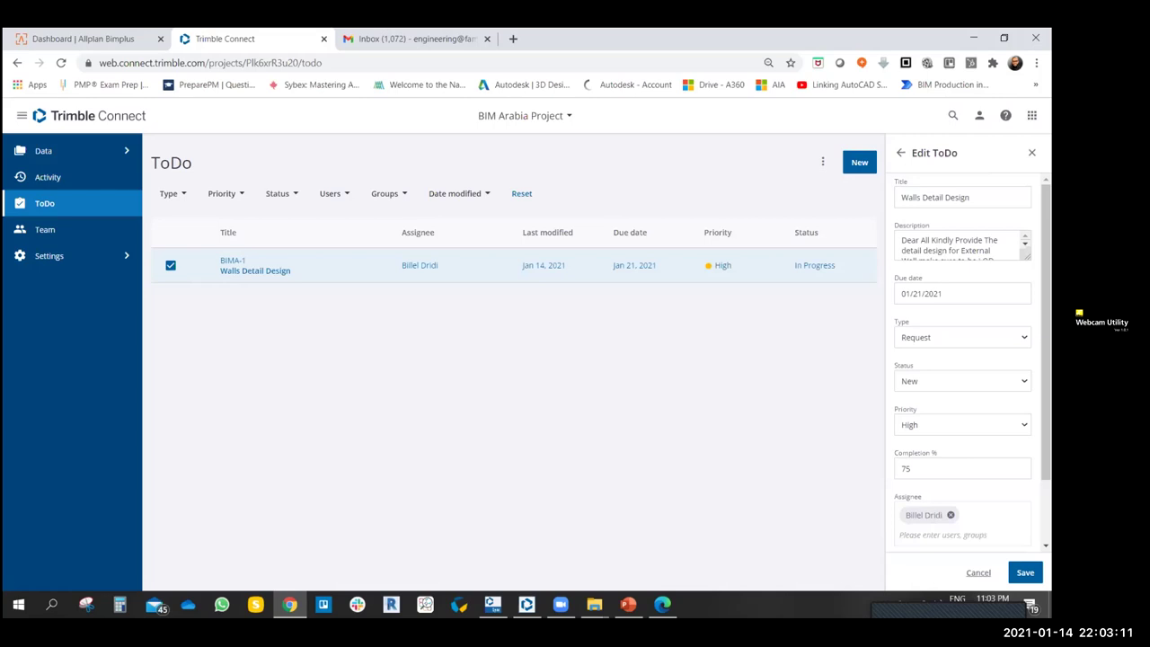
{"action": "key", "text": "Return"}
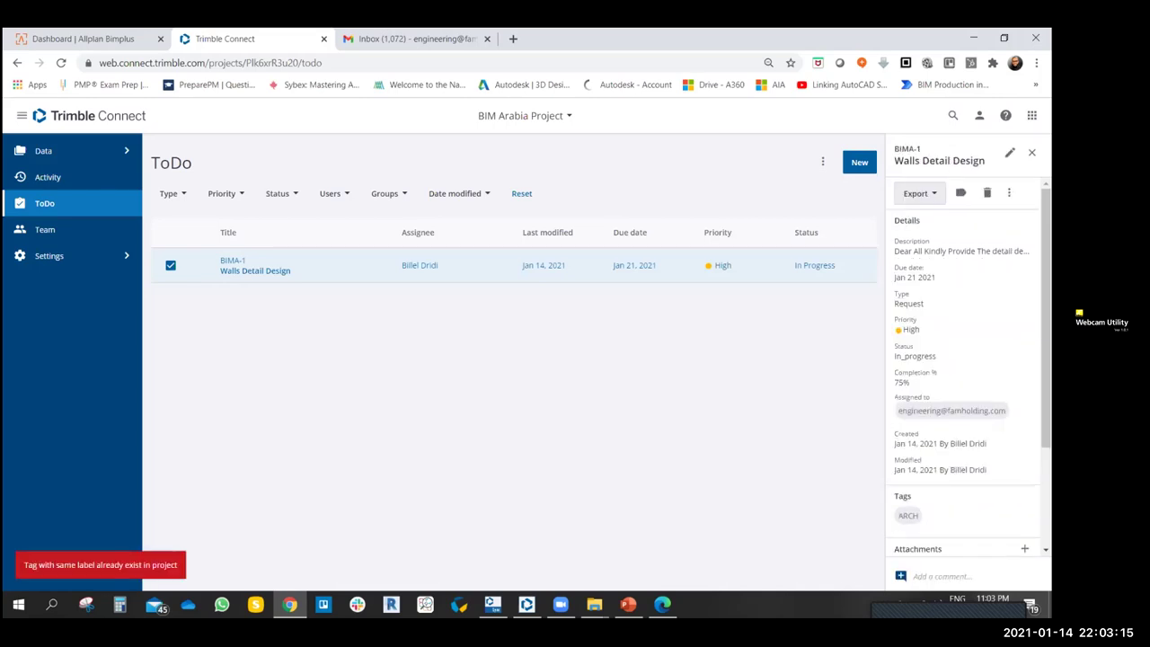
{"action": "left_click", "coordinate": [170, 267]}
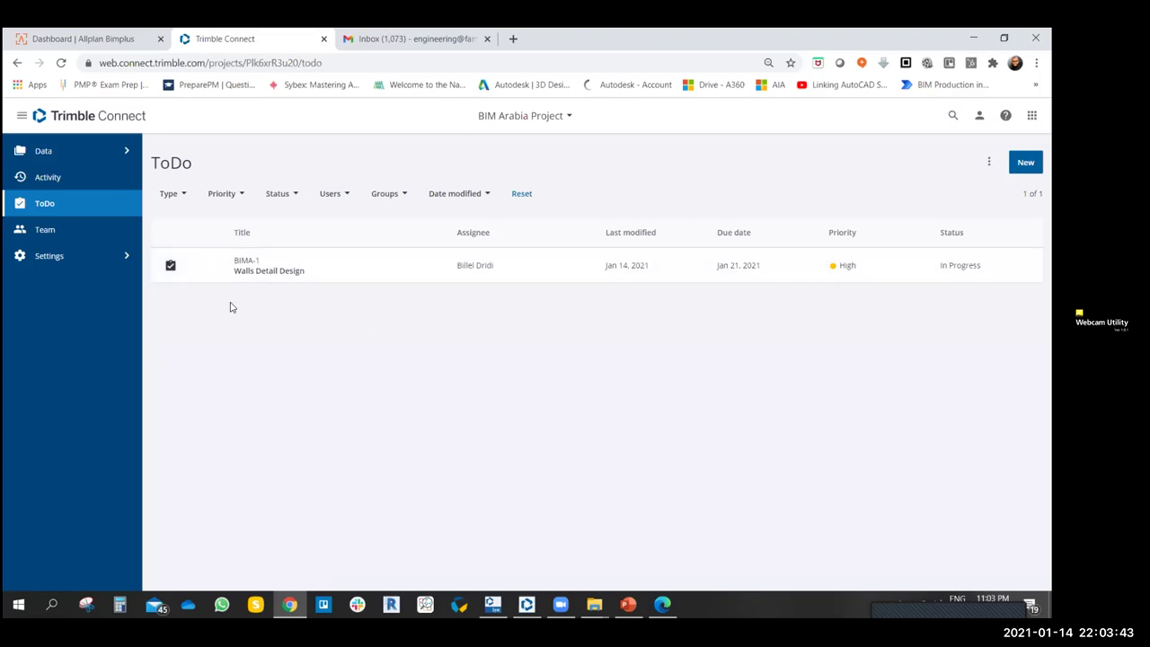
- Open the project's Team page and start Invite people to project
{"action": "left_click", "coordinate": [43, 234]}
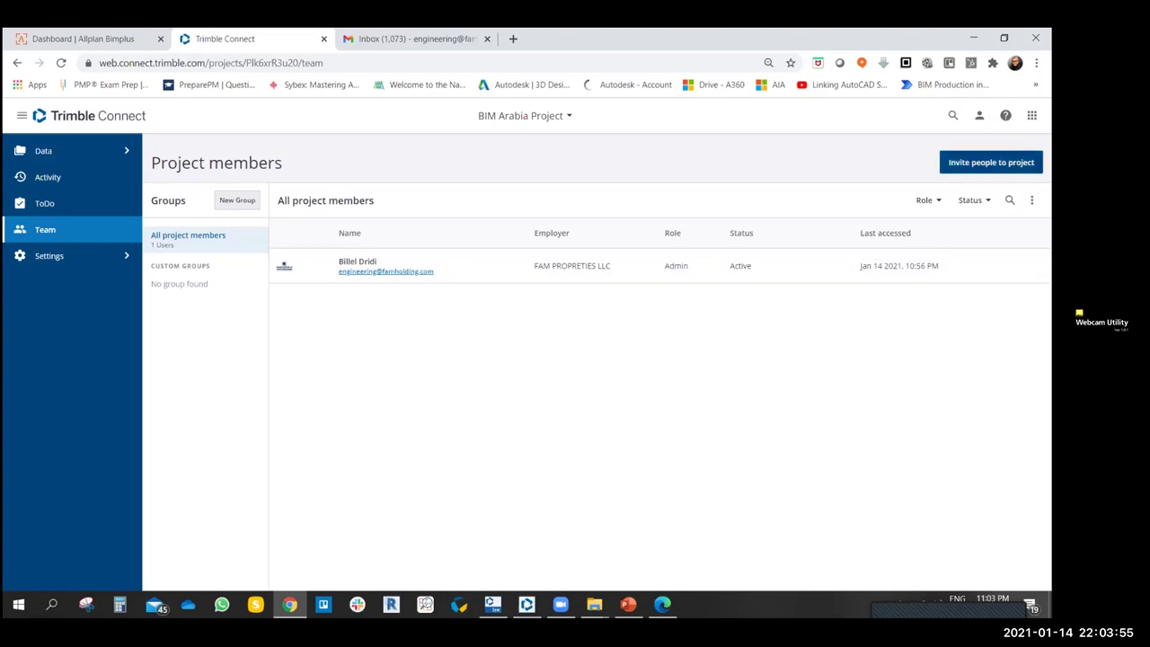
{"action": "left_click", "coordinate": [991, 163]}
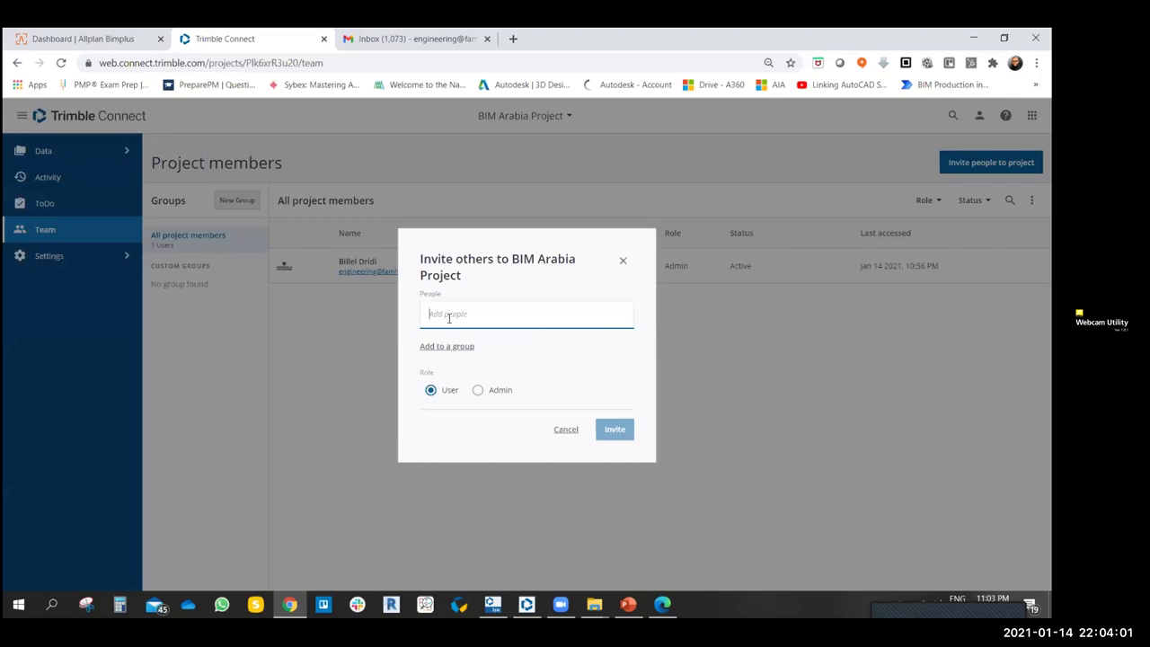
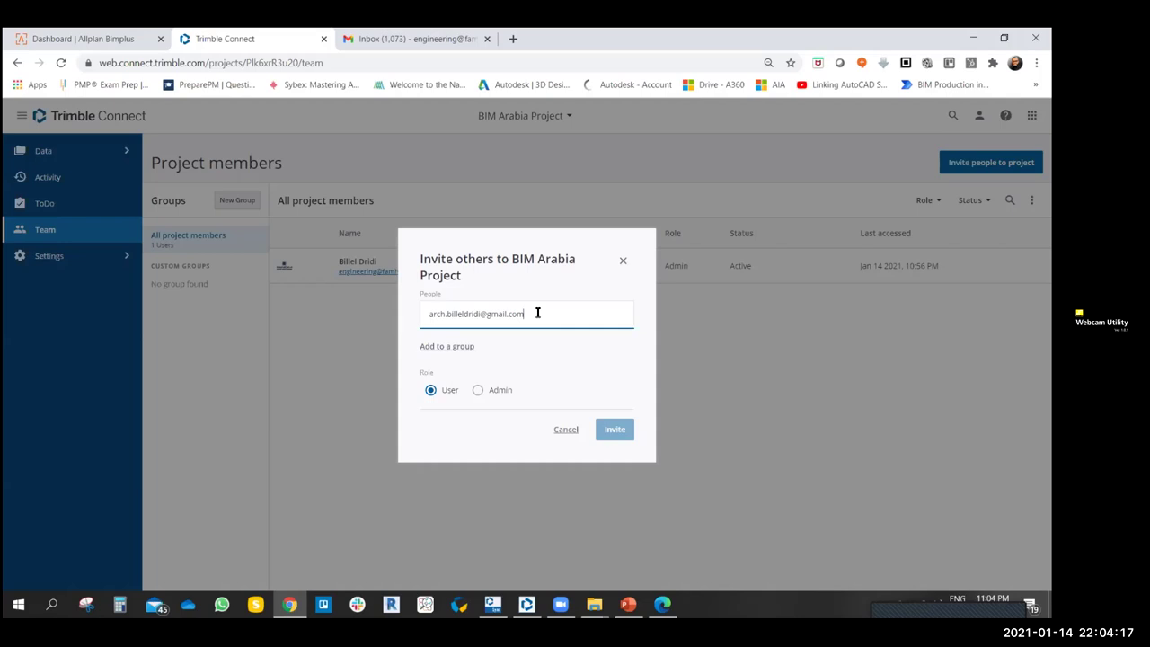
- Invite two Gmail addresses with the User role, removing and re-adding the first one
{"action": "key", "text": "Return"}
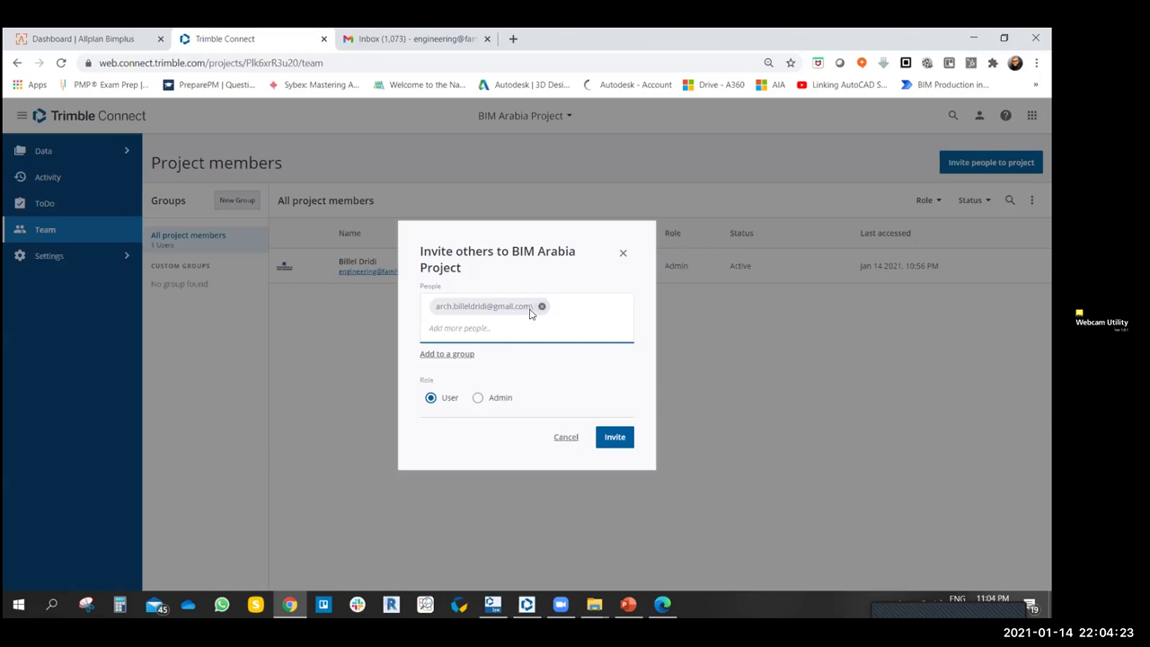
{"action": "left_click", "coordinate": [542, 306]}
{"action": "left_click", "coordinate": [493, 314]}
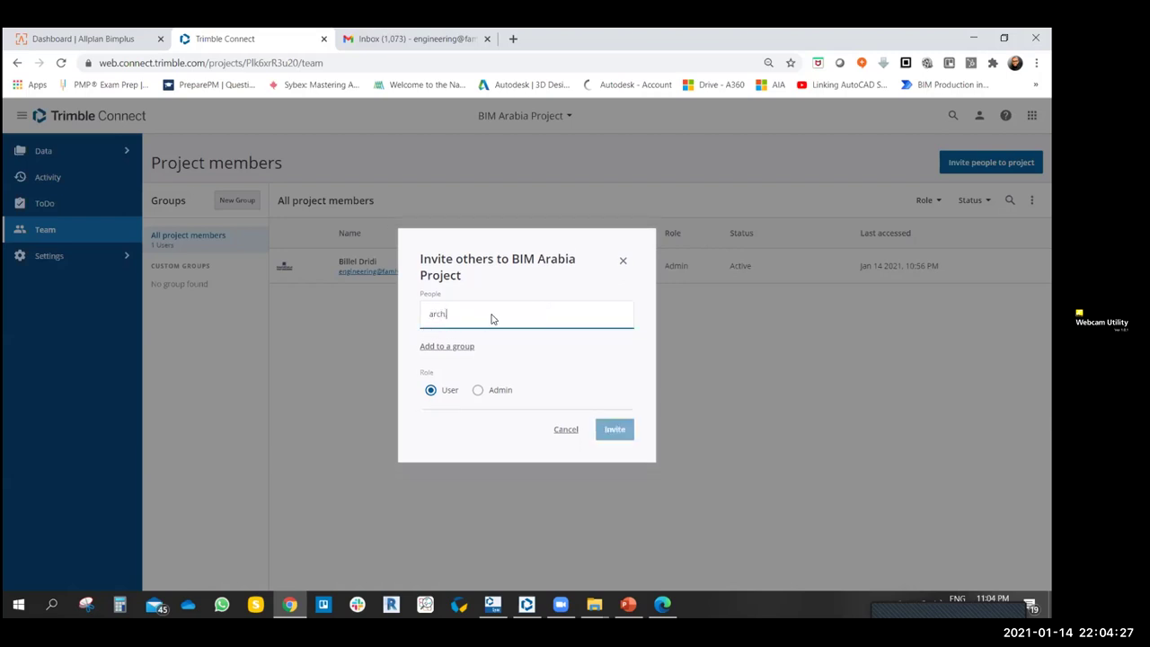
{"action": "key", "text": "Return"}
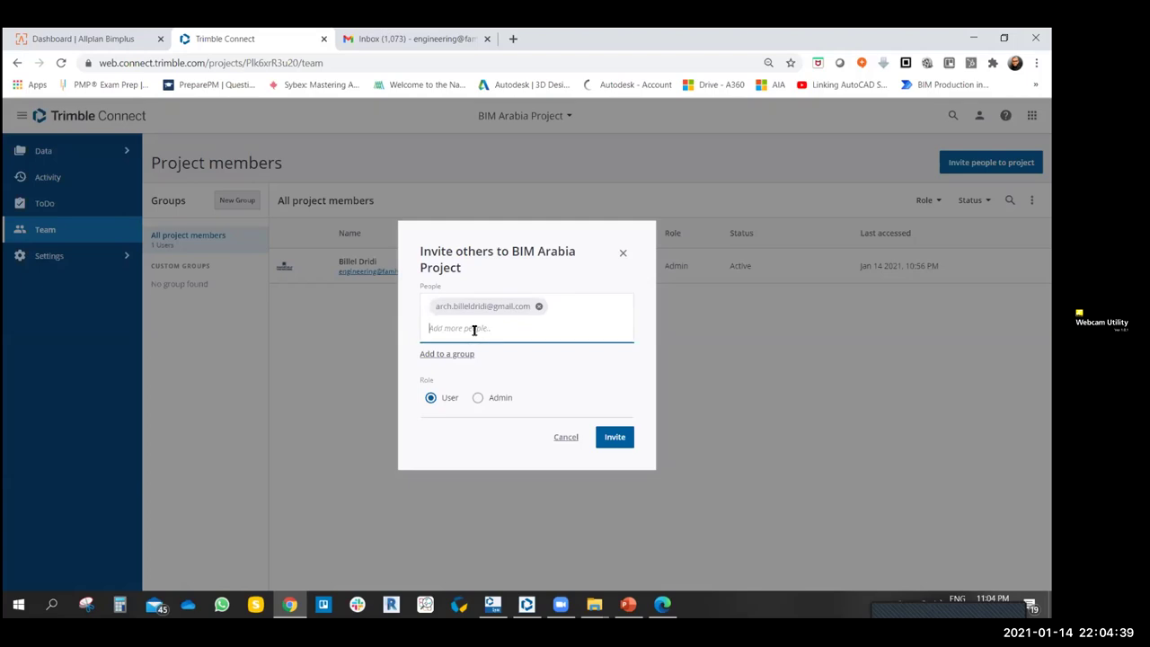
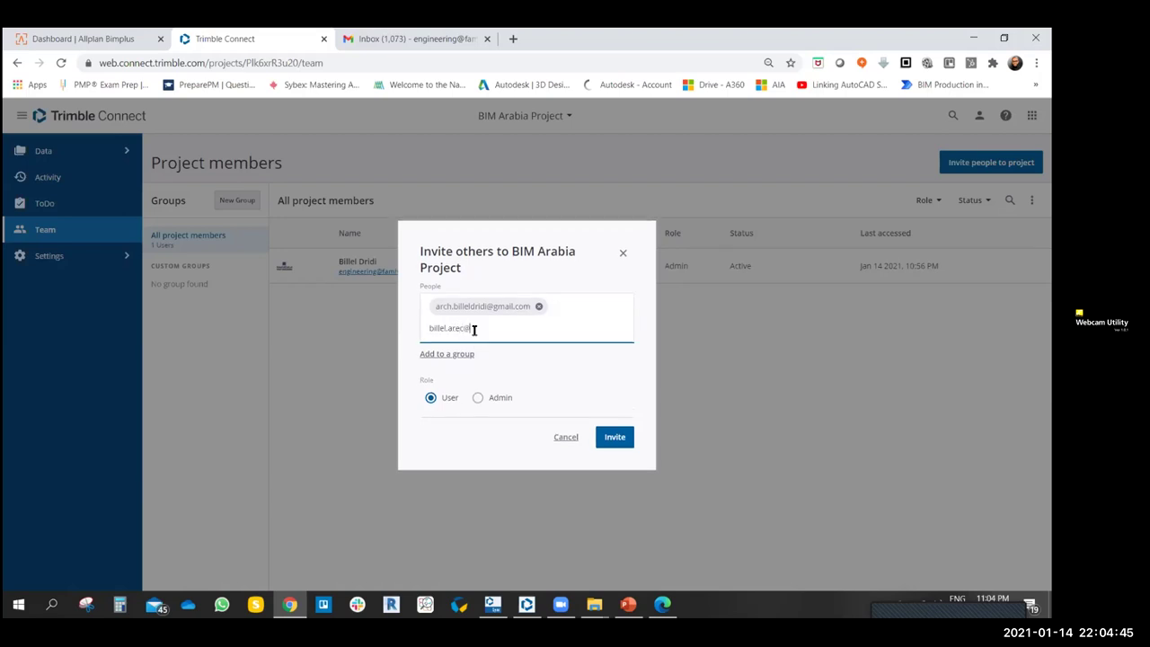
{"action": "key", "text": "Return"}
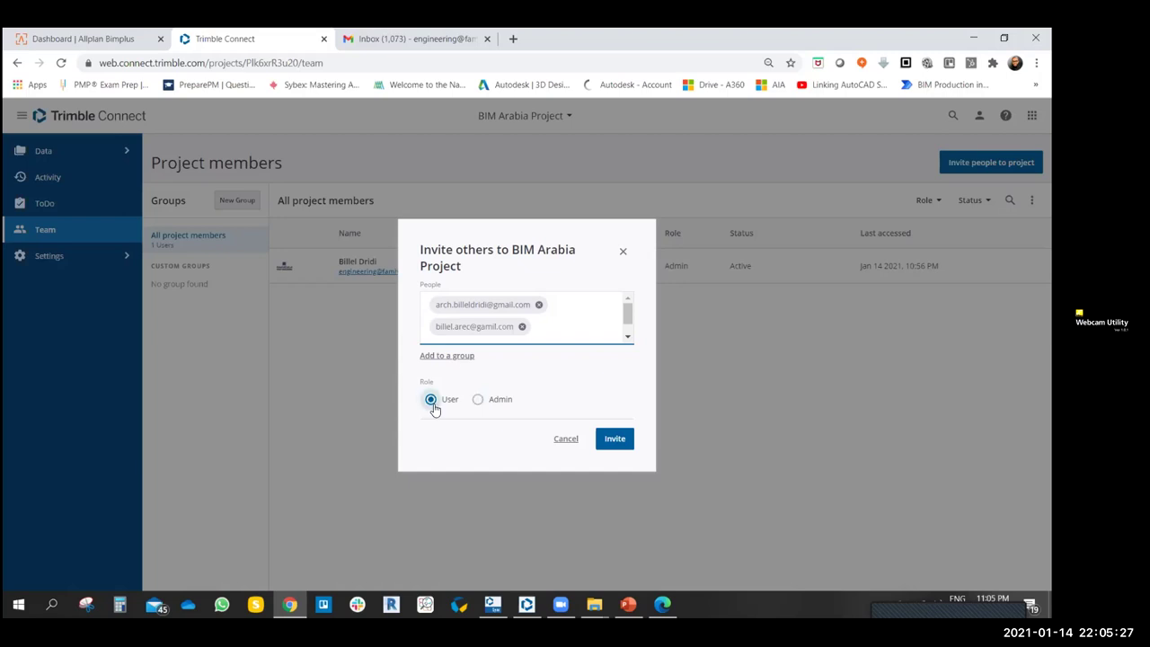
{"action": "left_click", "coordinate": [617, 442]}
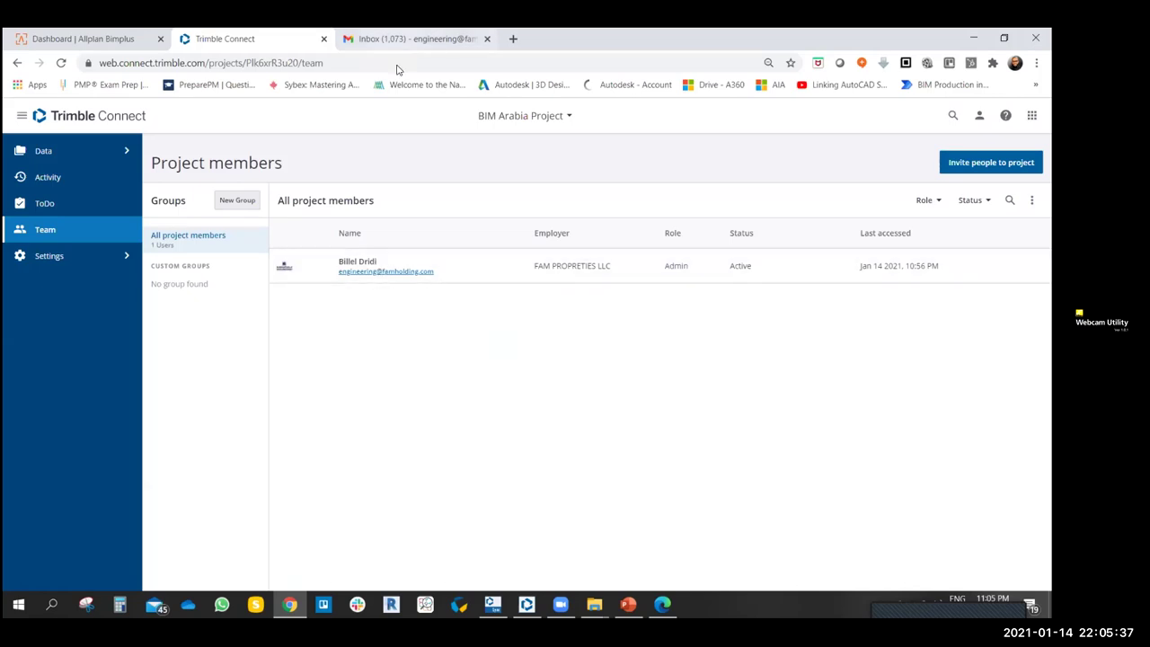
- Switch Gmail to the second signed-in account's inbox via the account switcher
{"action": "left_click", "coordinate": [409, 39]}
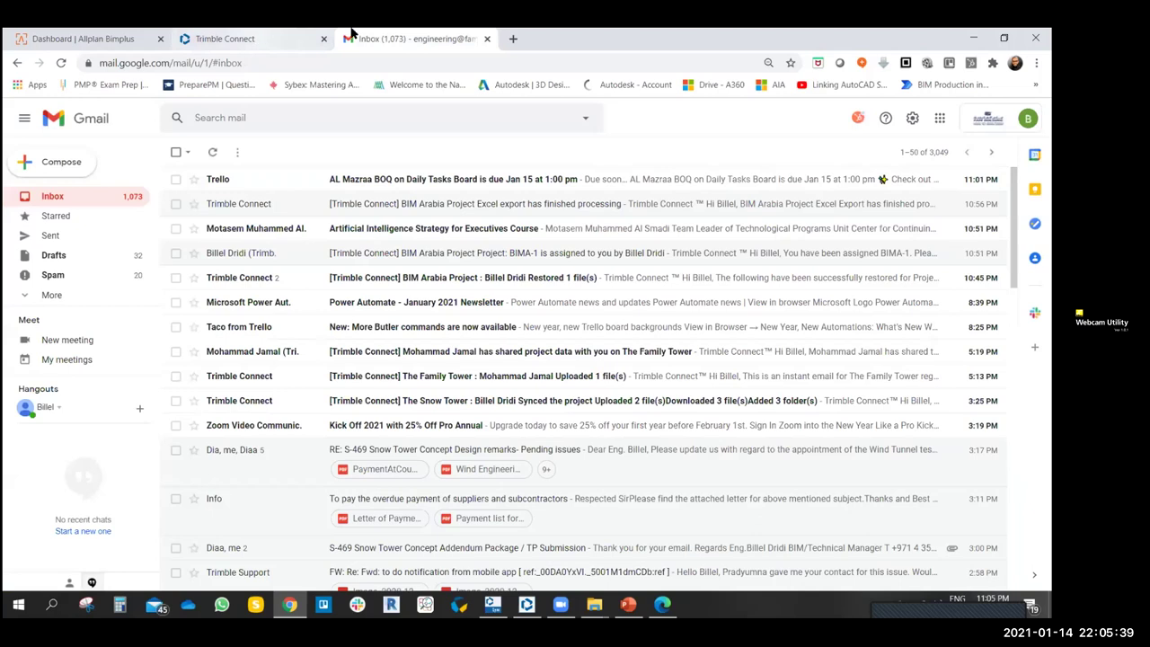
{"action": "left_click", "coordinate": [284, 39]}
{"action": "left_click", "coordinate": [378, 39]}
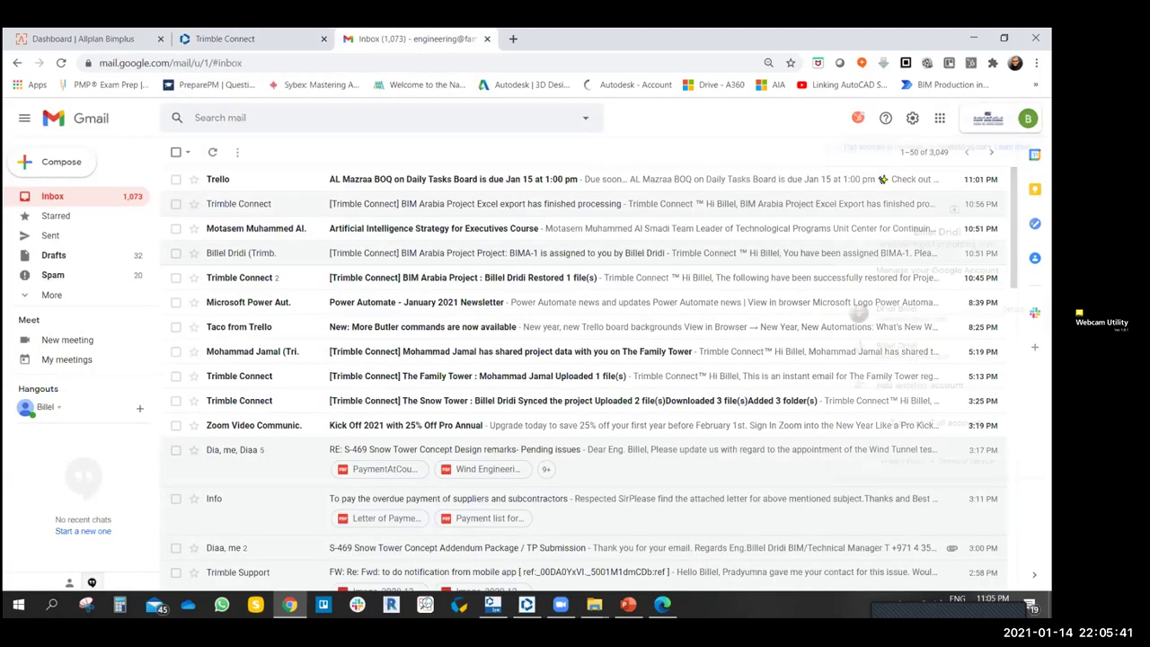
{"action": "left_click", "coordinate": [1027, 118]}
{"action": "left_click", "coordinate": [896, 349]}
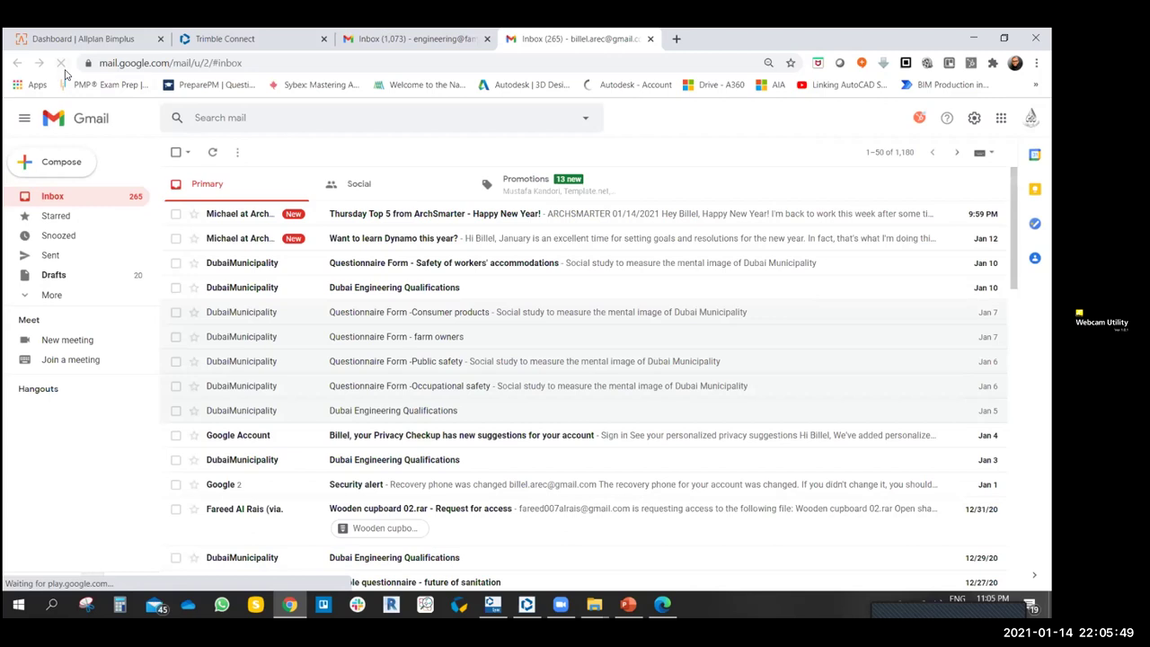
- Reload the inbox and choose Add another account from the account switcher
{"action": "left_click", "coordinate": [1030, 118]}
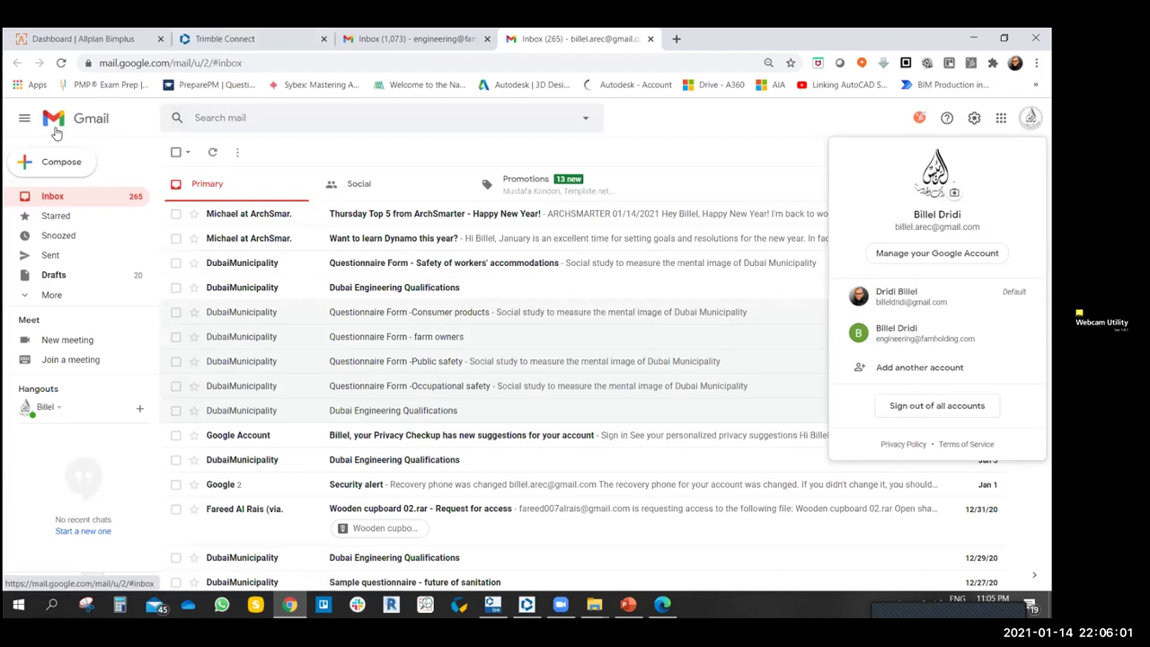
{"action": "key", "text": "F5"}
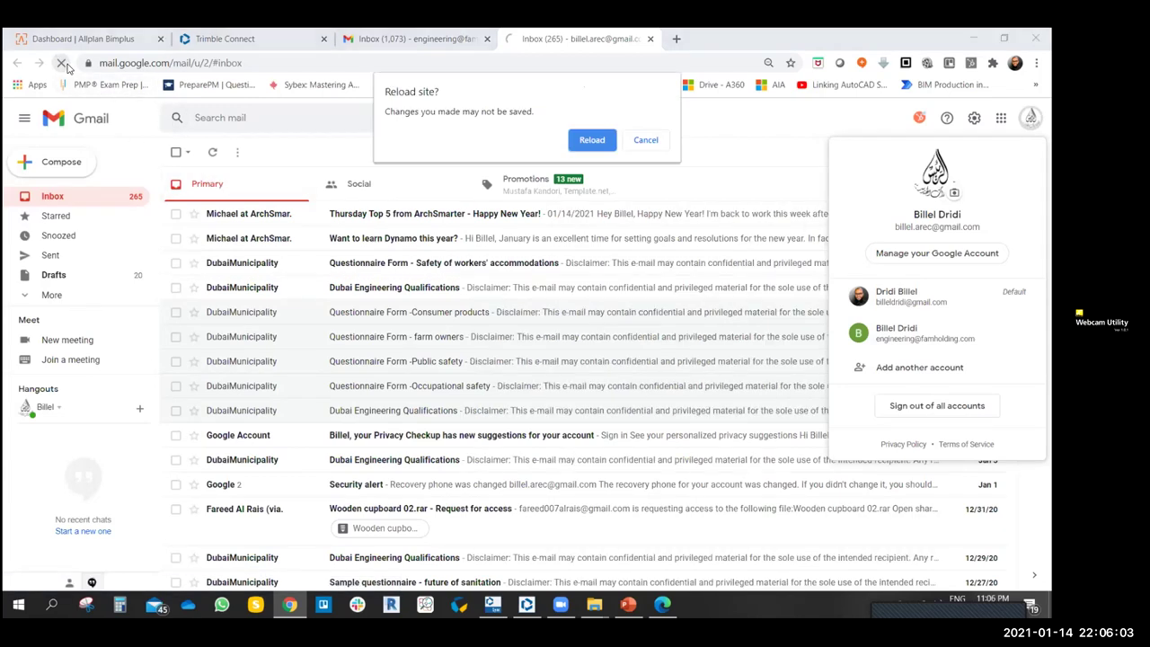
{"action": "left_click", "coordinate": [589, 141]}
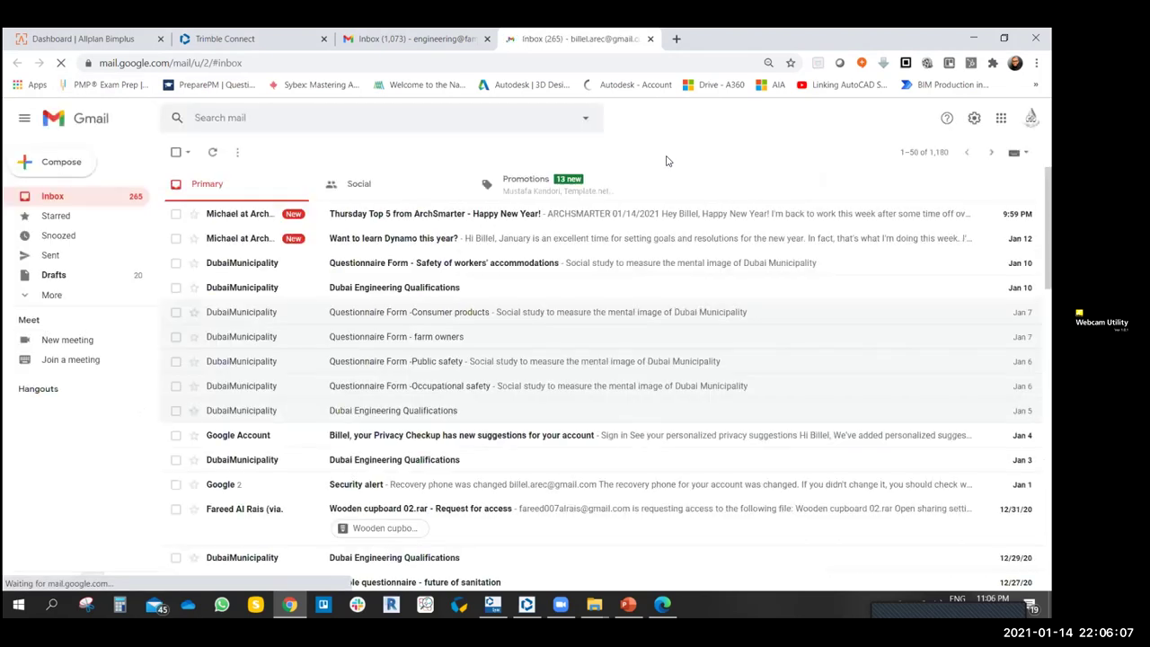
{"action": "left_click", "coordinate": [1031, 118]}
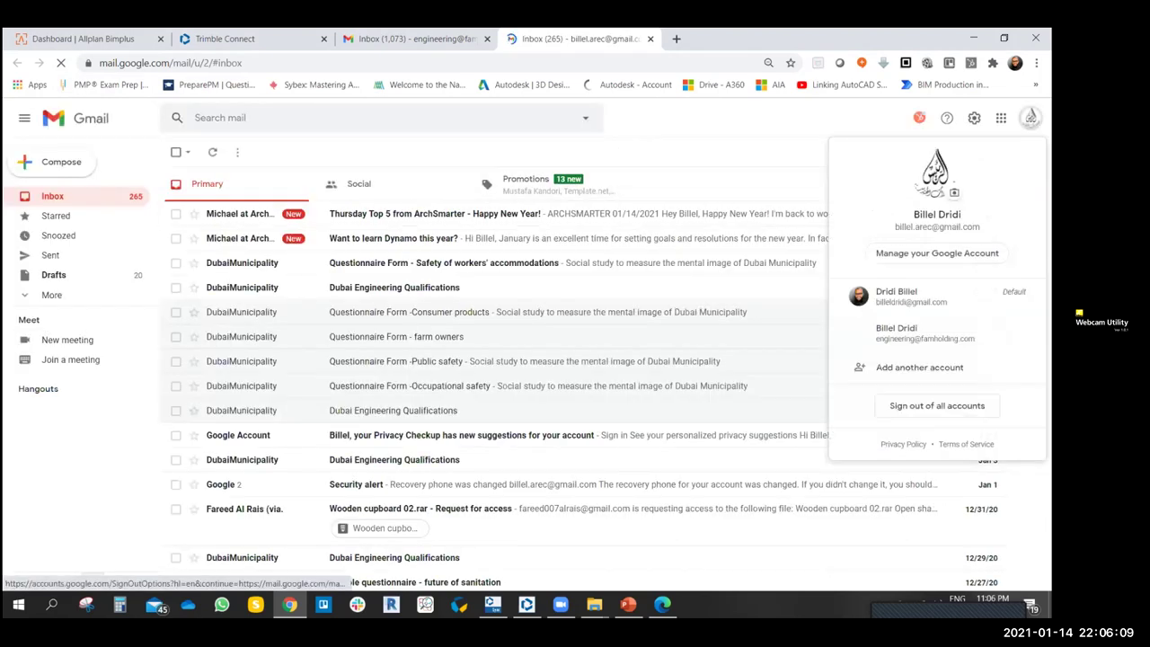
{"action": "left_click", "coordinate": [910, 377]}
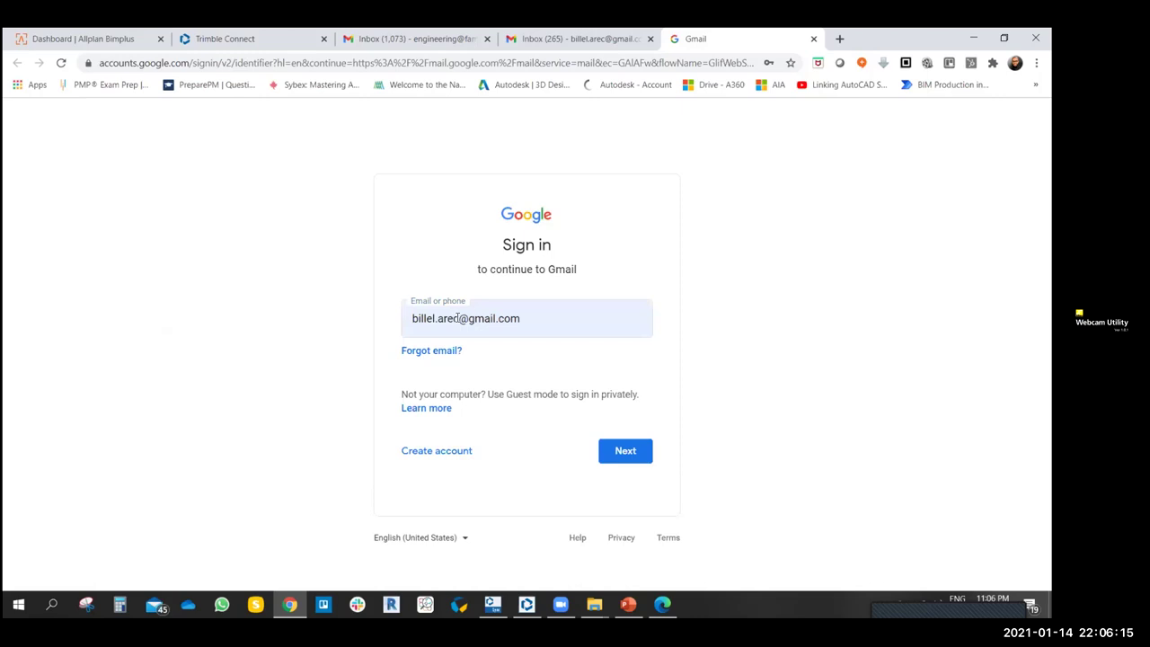
- Correct the prefilled account e-mail address, then enter the account password to sign in
{"action": "left_click_drag", "start_coordinate": [458, 318], "coordinate": [415, 318]}
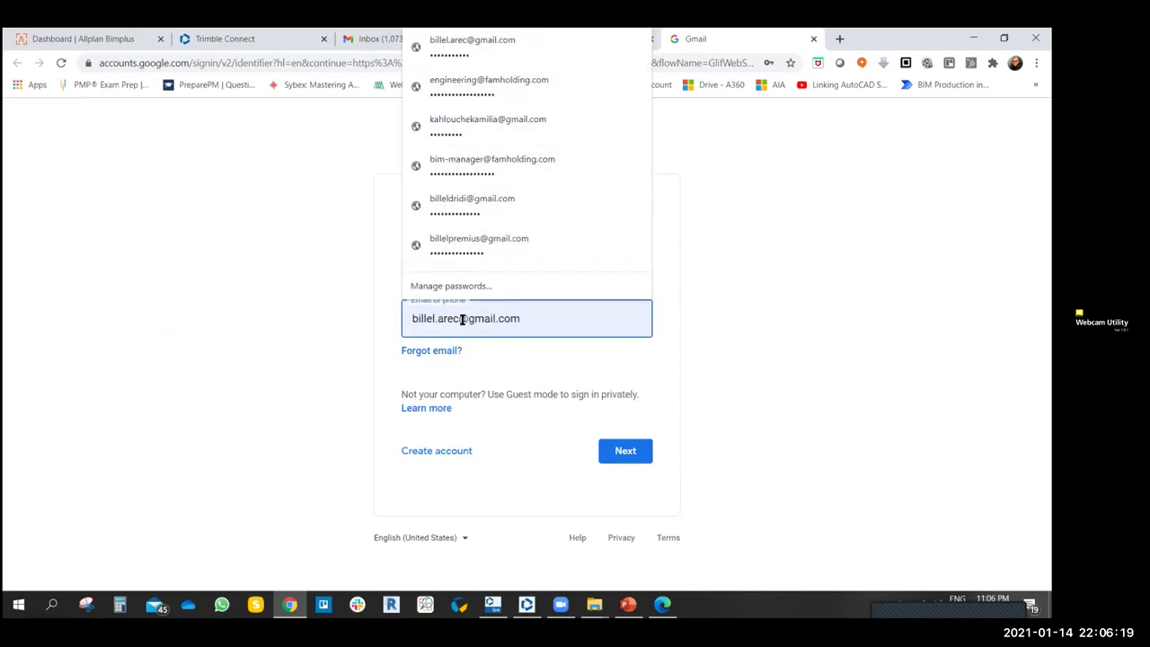
{"action": "left_click_drag", "start_coordinate": [458, 318], "coordinate": [415, 318]}
{"action": "key", "text": "BackSpace"}
{"action": "key", "text": "BackSpace"}
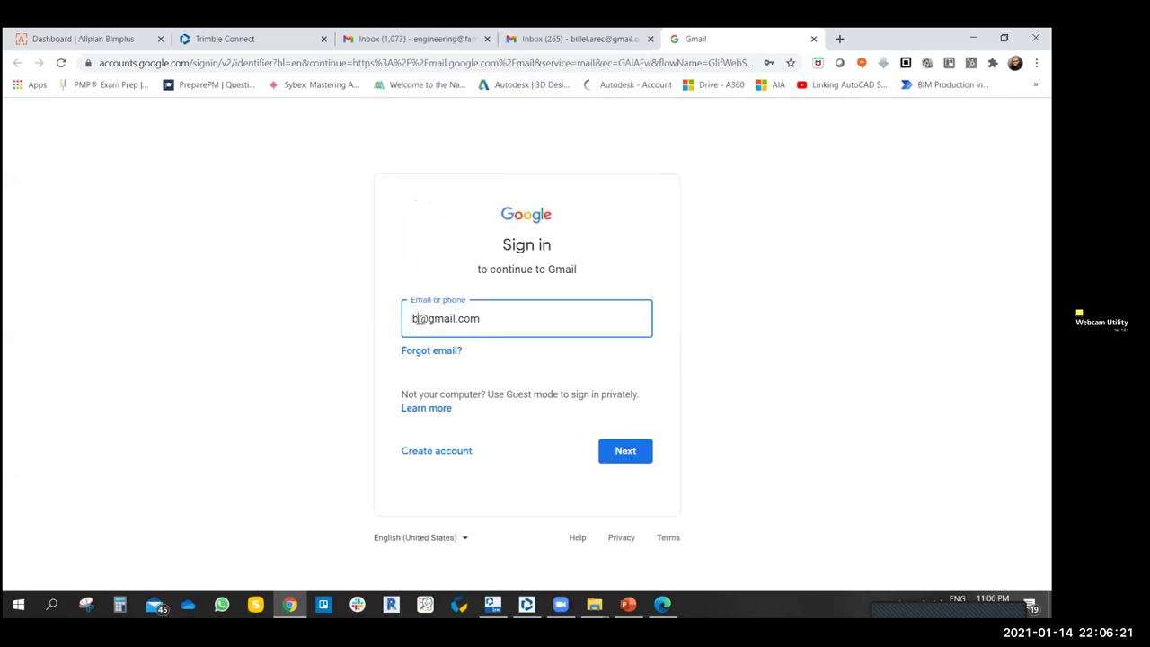
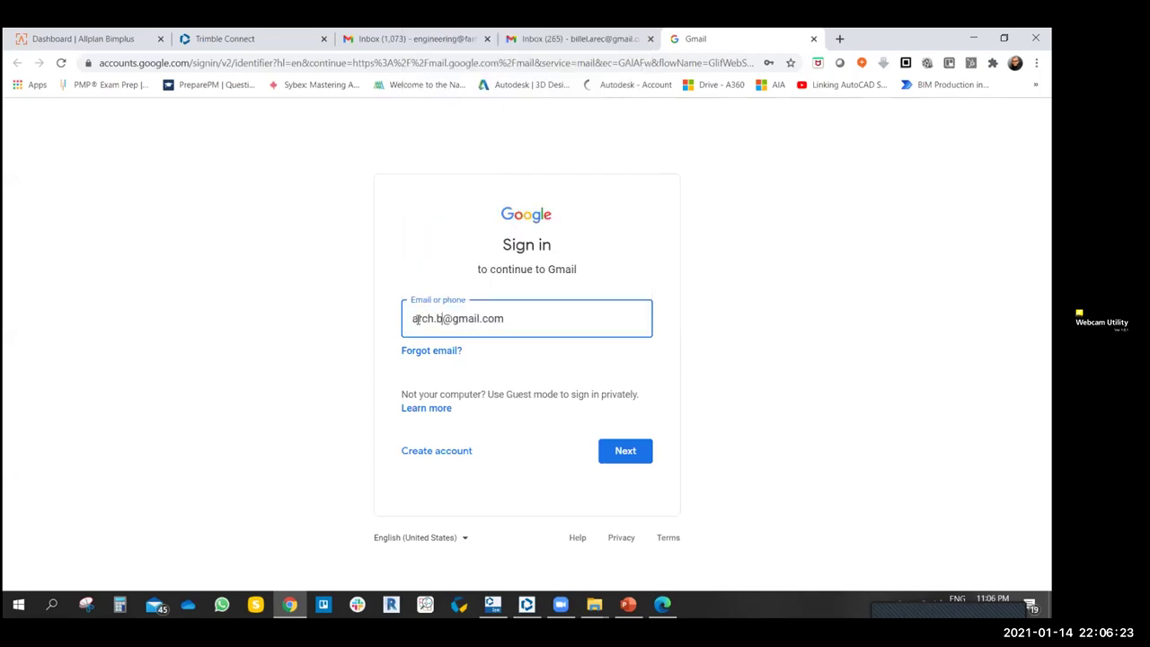
{"action": "left_click", "coordinate": [605, 446]}
{"action": "key", "text": "ctrl+v"}
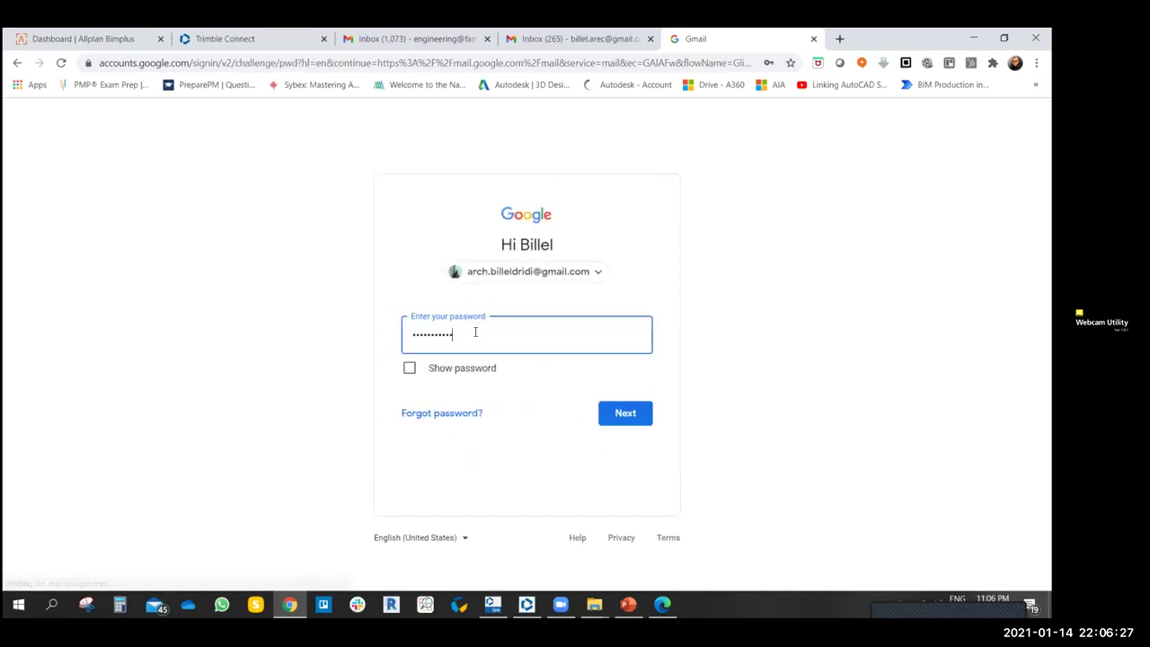
{"action": "left_click", "coordinate": [631, 413]}
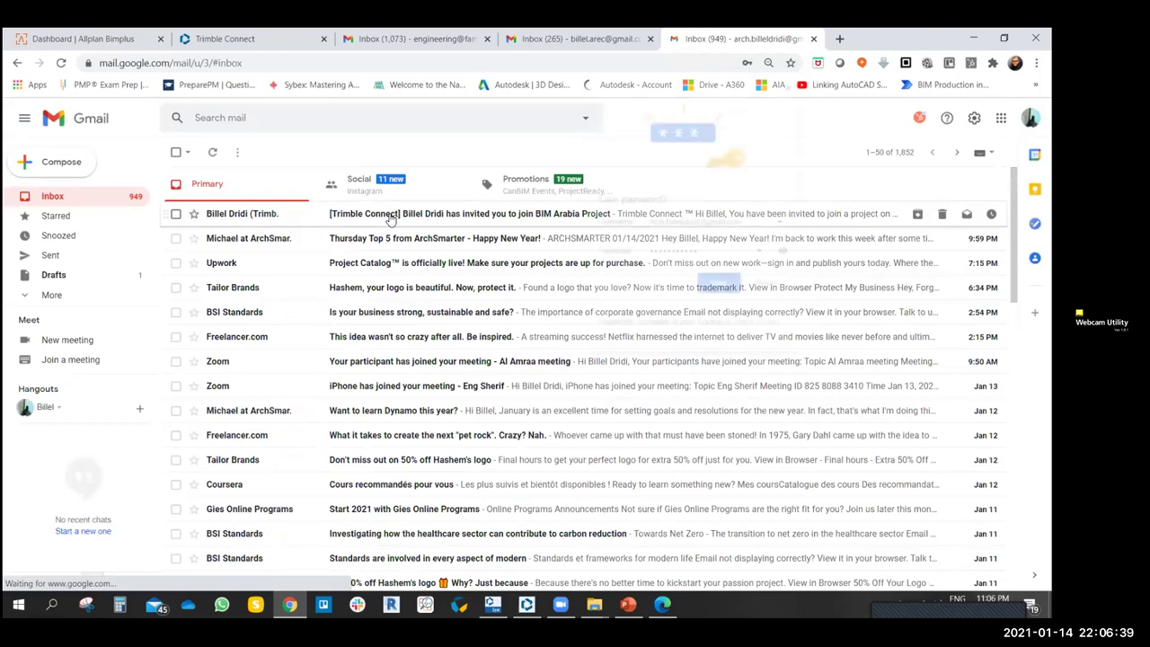
- Dismiss the save-password prompt and read the Trimble Connect BIM Arabia Project invitation email
{"action": "left_click", "coordinate": [766, 286]}
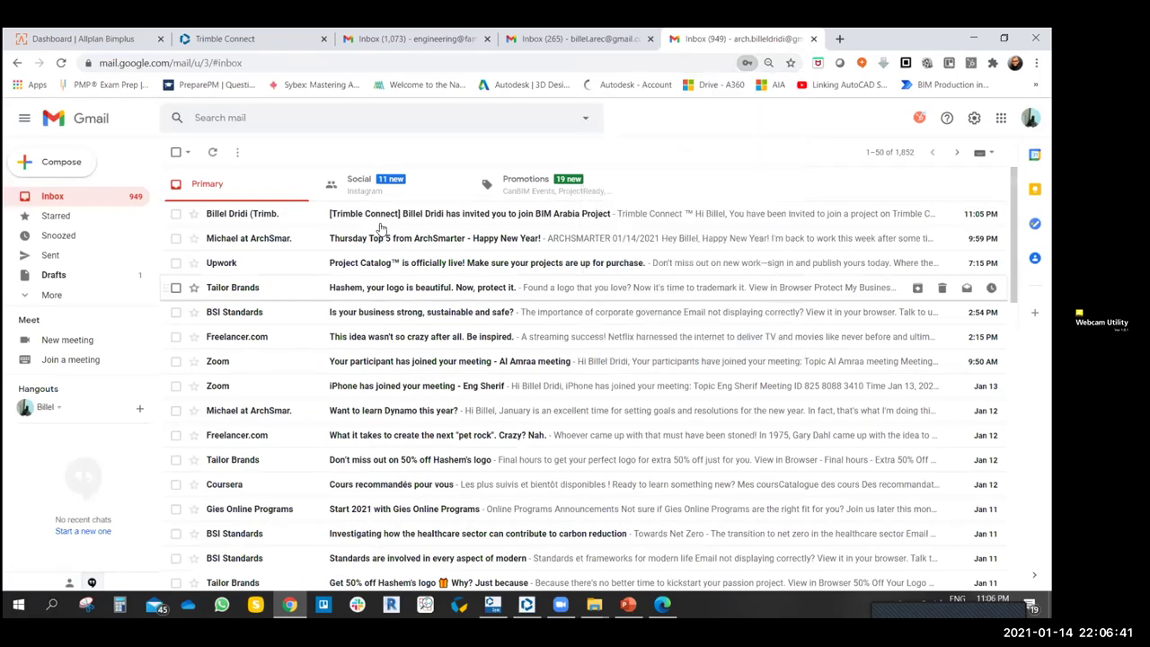
{"action": "left_click", "coordinate": [380, 219]}
{"action": "scroll", "coordinate": [630, 382], "scroll_direction": "down", "scroll_amount": 2}
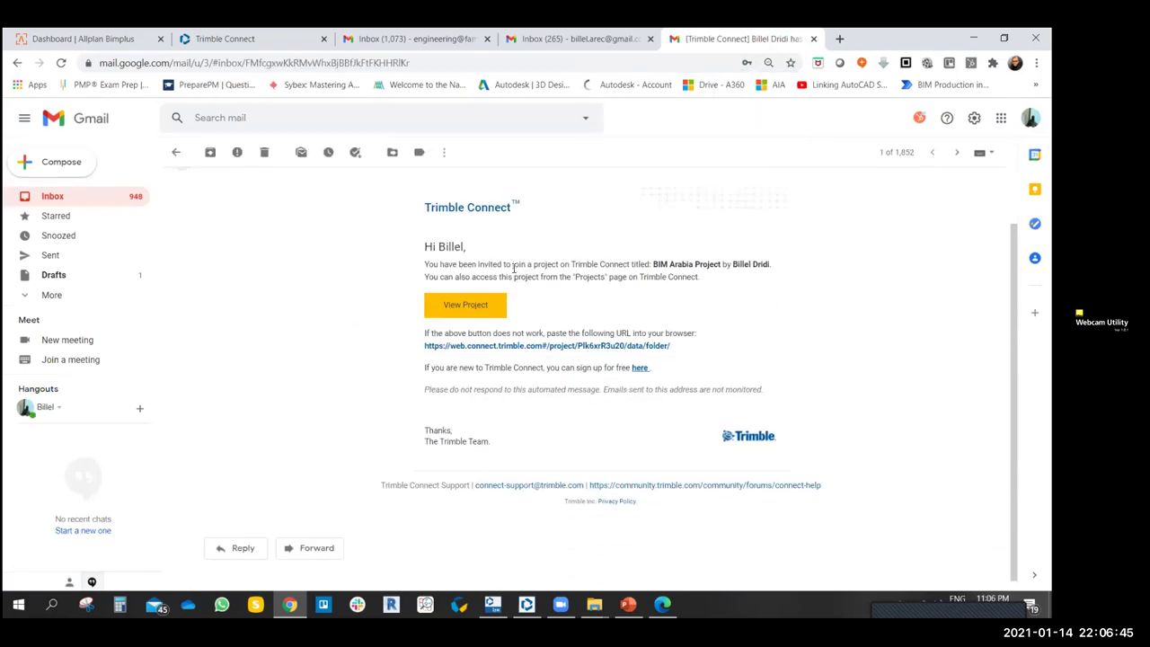
{"action": "left_click_drag", "start_coordinate": [653, 264], "coordinate": [771, 265]}
{"action": "left_click", "coordinate": [665, 277]}
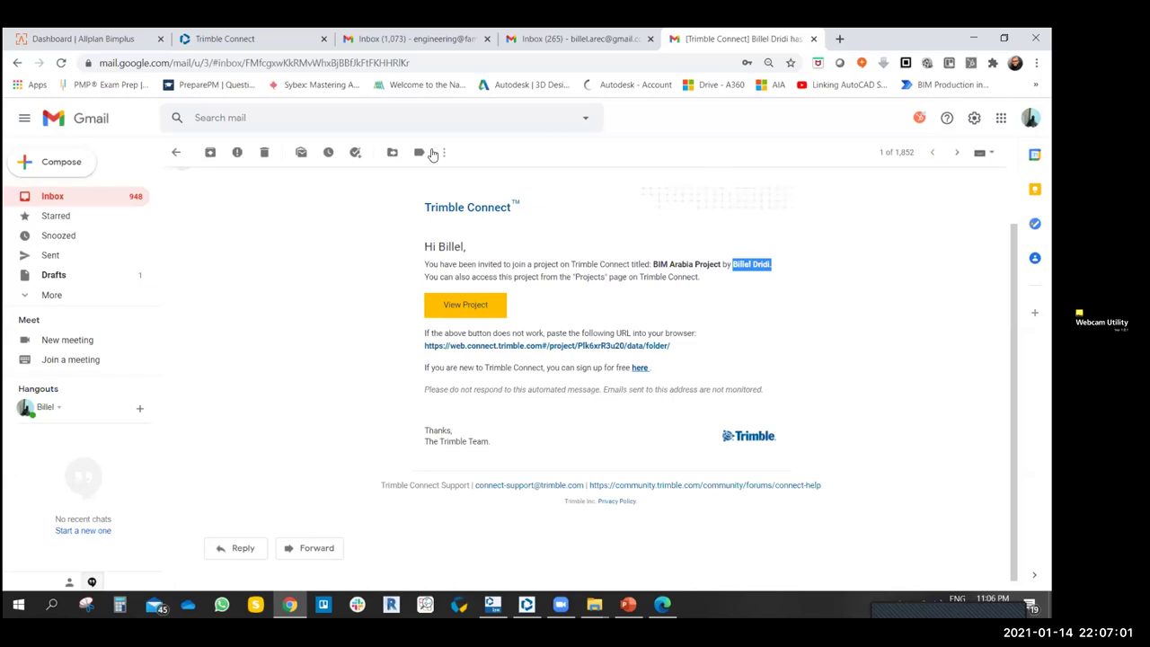
{"action": "scroll", "coordinate": [529, 332], "scroll_direction": "up", "scroll_amount": 1}
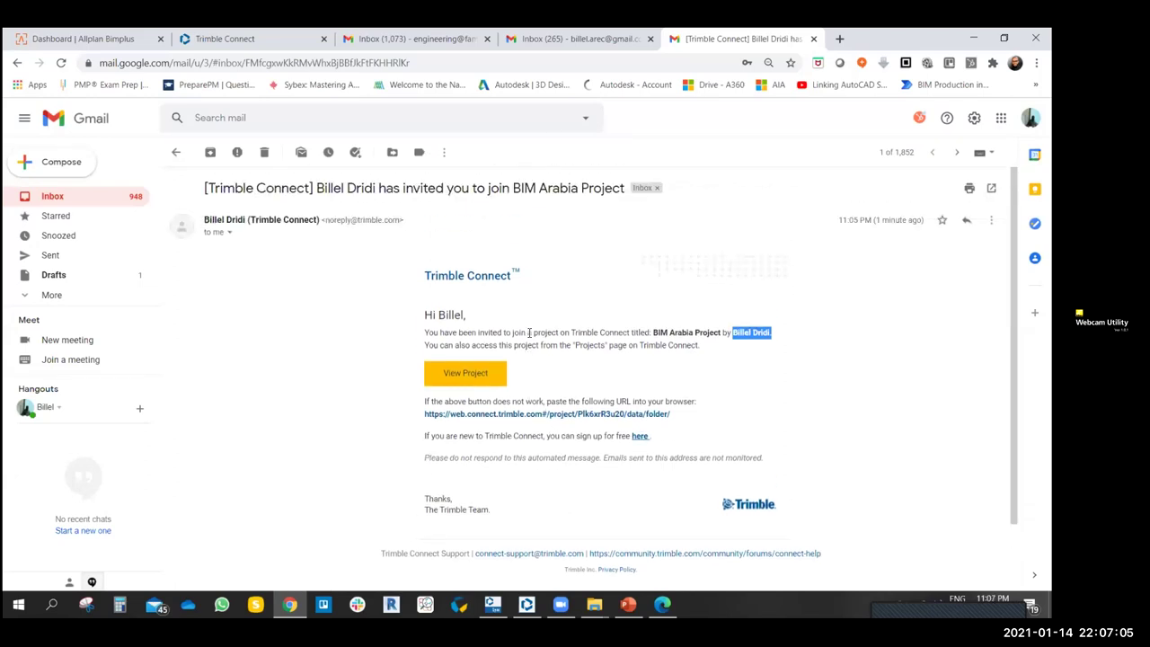
- Check the Inbox (265) and Inbox (1,073) Gmail tabs, then go back to the Trimble Connect members list
{"action": "left_click", "coordinate": [588, 39]}
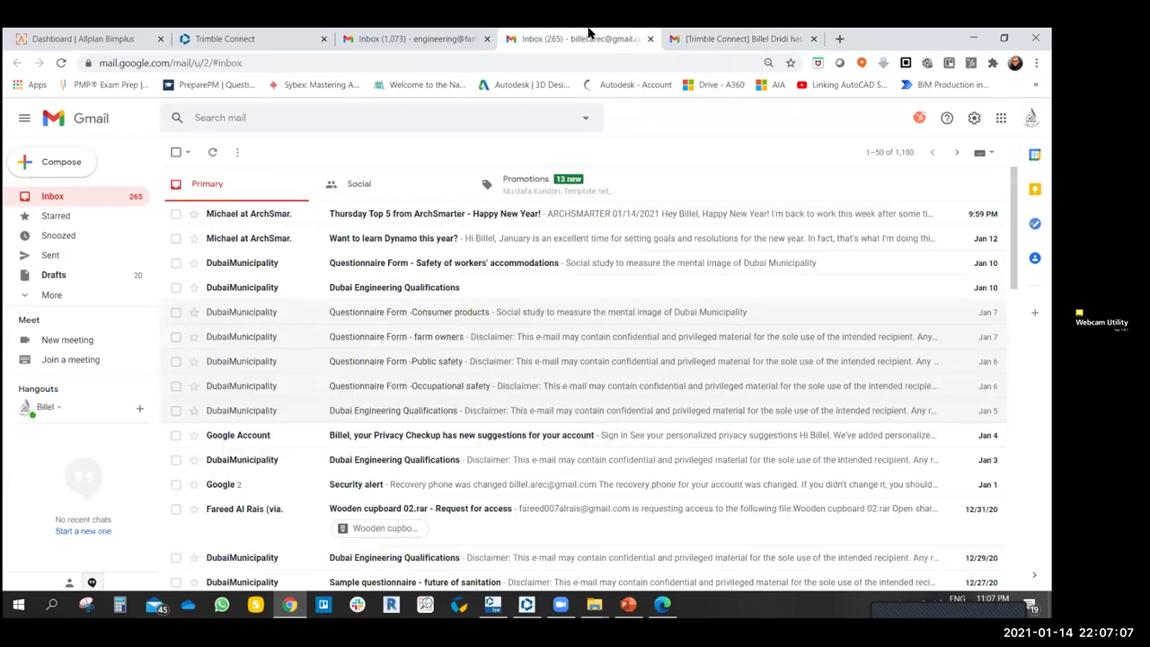
{"action": "left_click", "coordinate": [62, 65]}
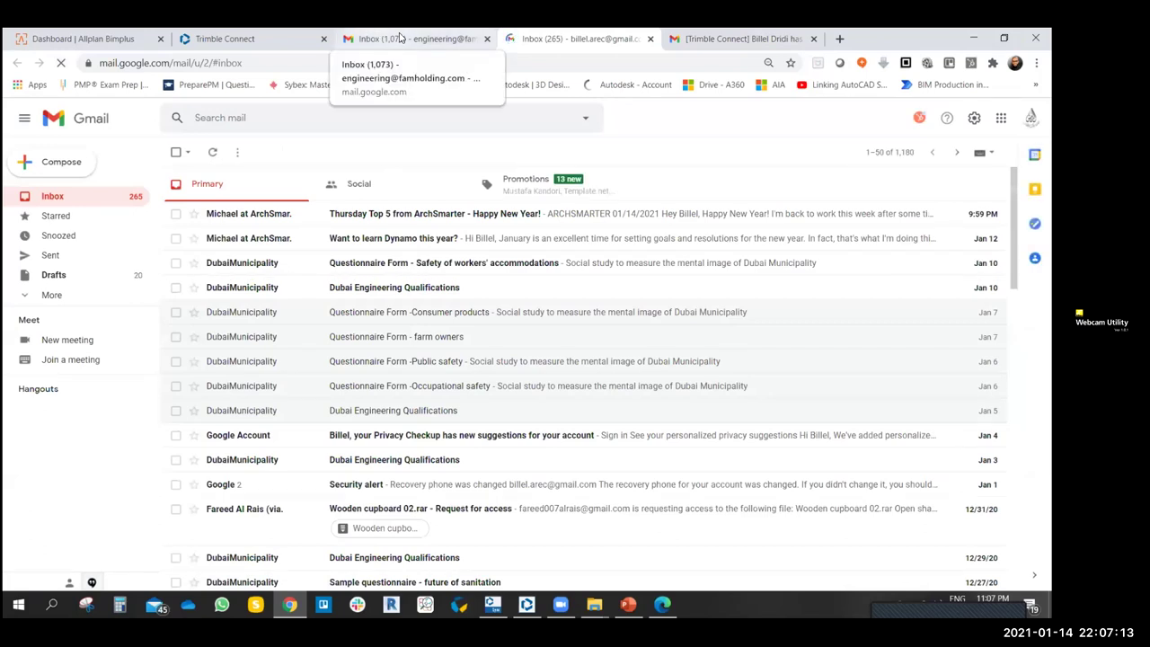
{"action": "left_click", "coordinate": [401, 38]}
{"action": "left_click", "coordinate": [212, 39]}
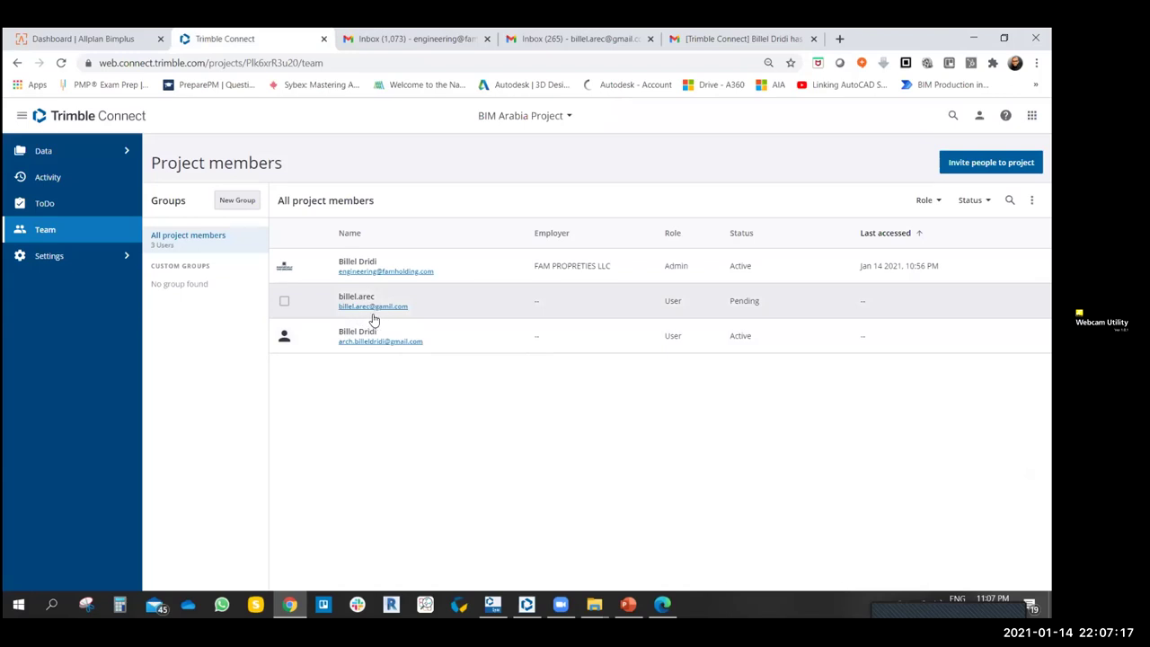
- Resend the activation email to the pending member from the ⋮ menu, discarding an e-mail draft first
{"action": "left_click", "coordinate": [285, 303]}
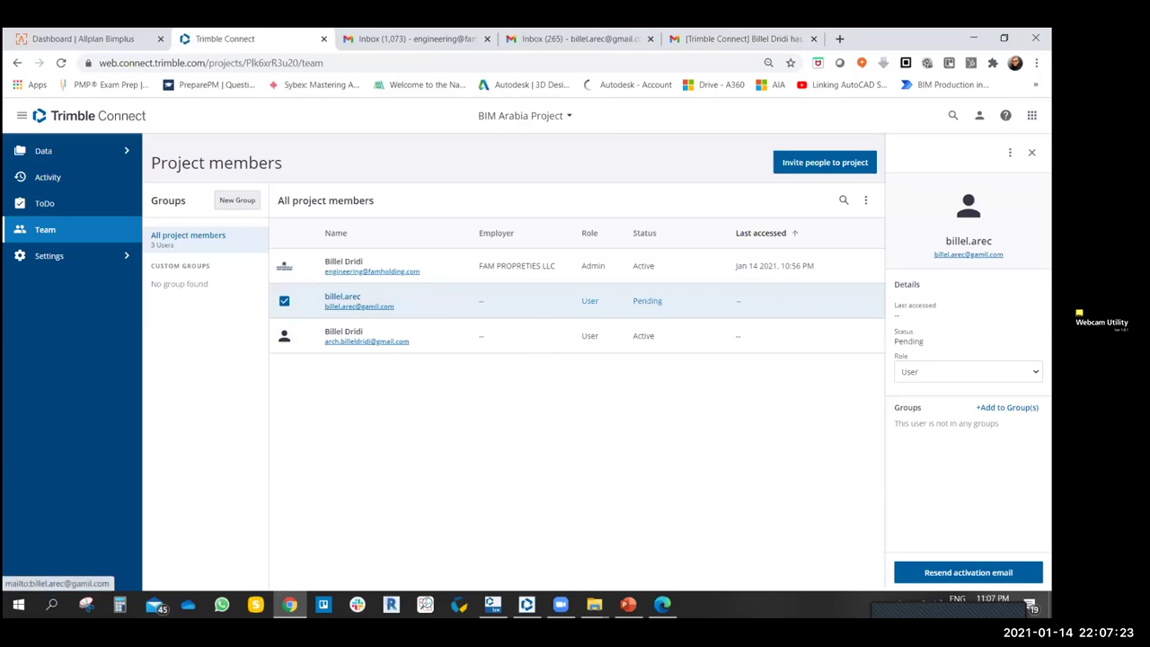
{"action": "left_click", "coordinate": [359, 306]}
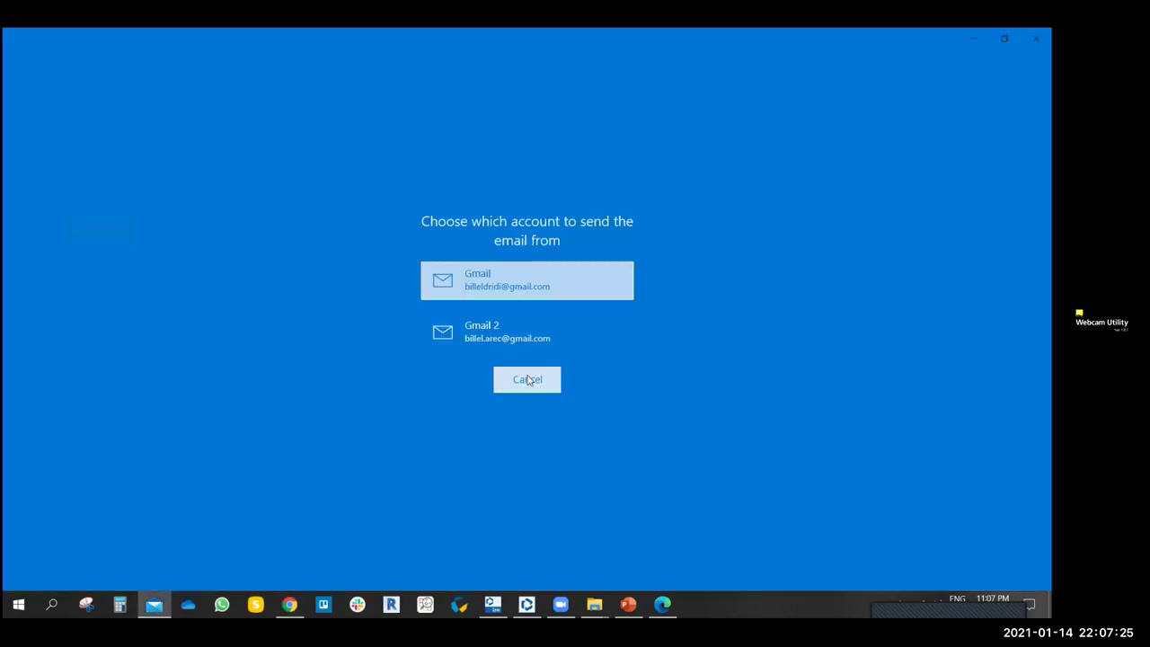
{"action": "left_click", "coordinate": [528, 380]}
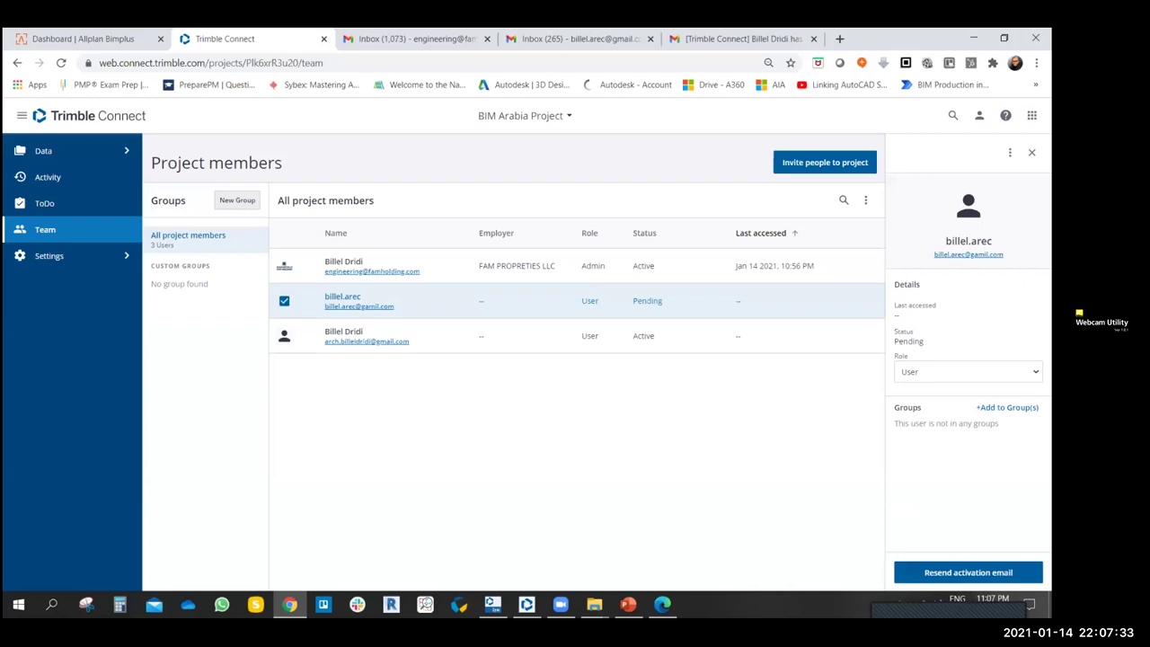
{"action": "left_click", "coordinate": [1010, 152]}
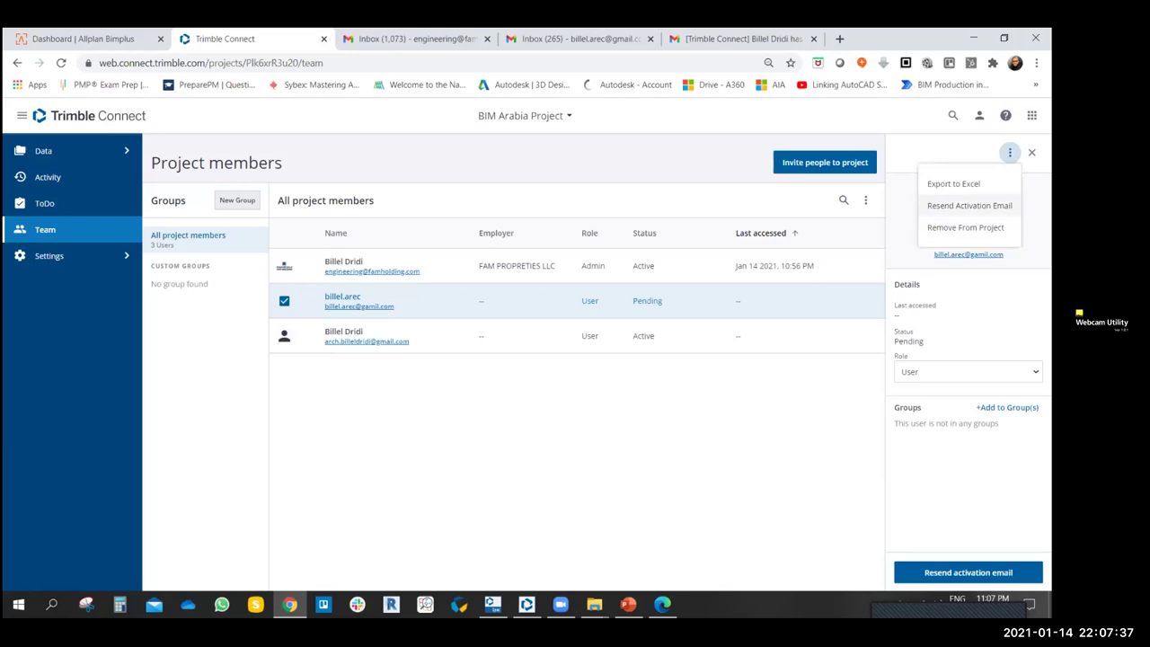
{"action": "left_click", "coordinate": [969, 205]}
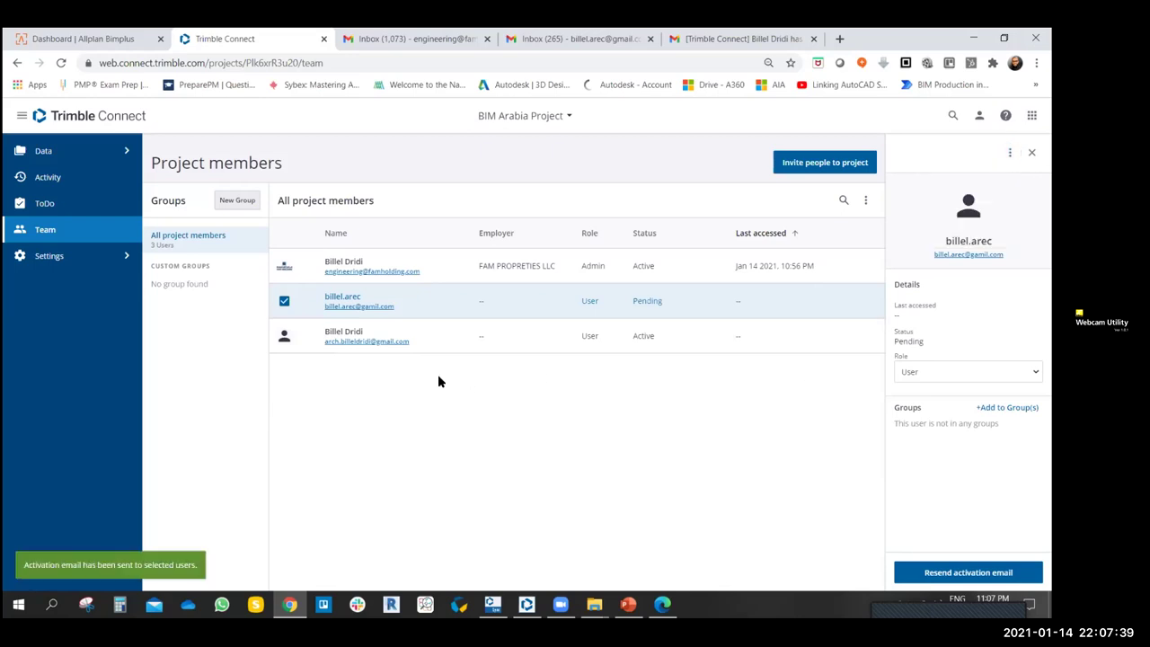
{"action": "left_click", "coordinate": [303, 314]}
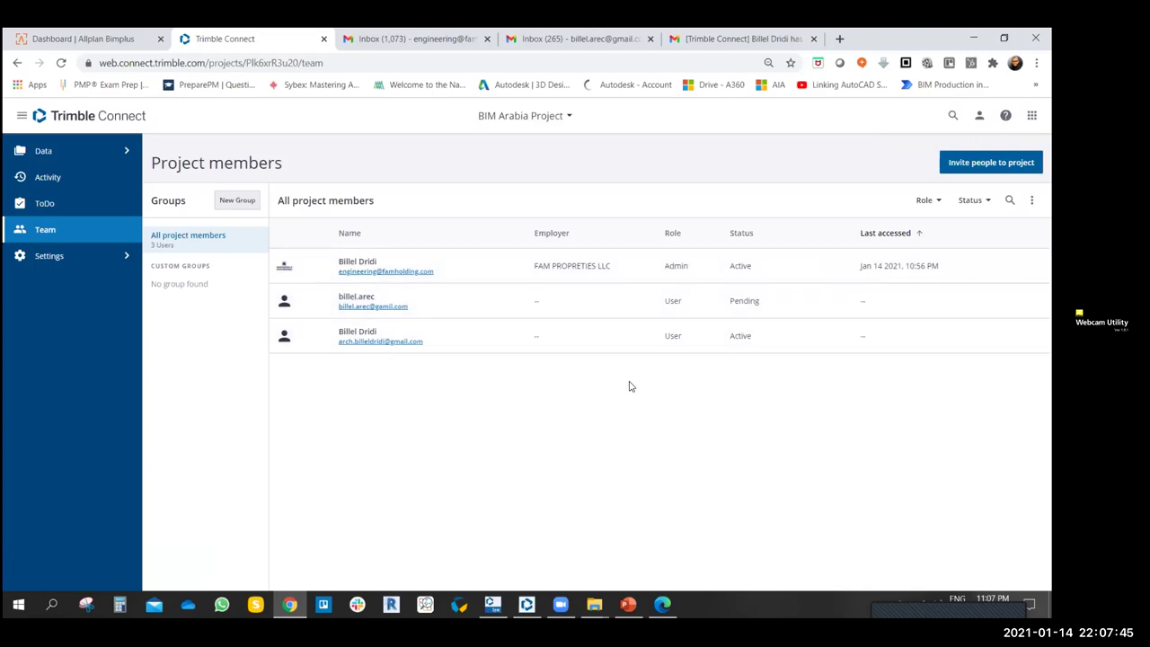
- Create a new custom member group named 'arch team'
{"action": "left_click", "coordinate": [238, 201]}
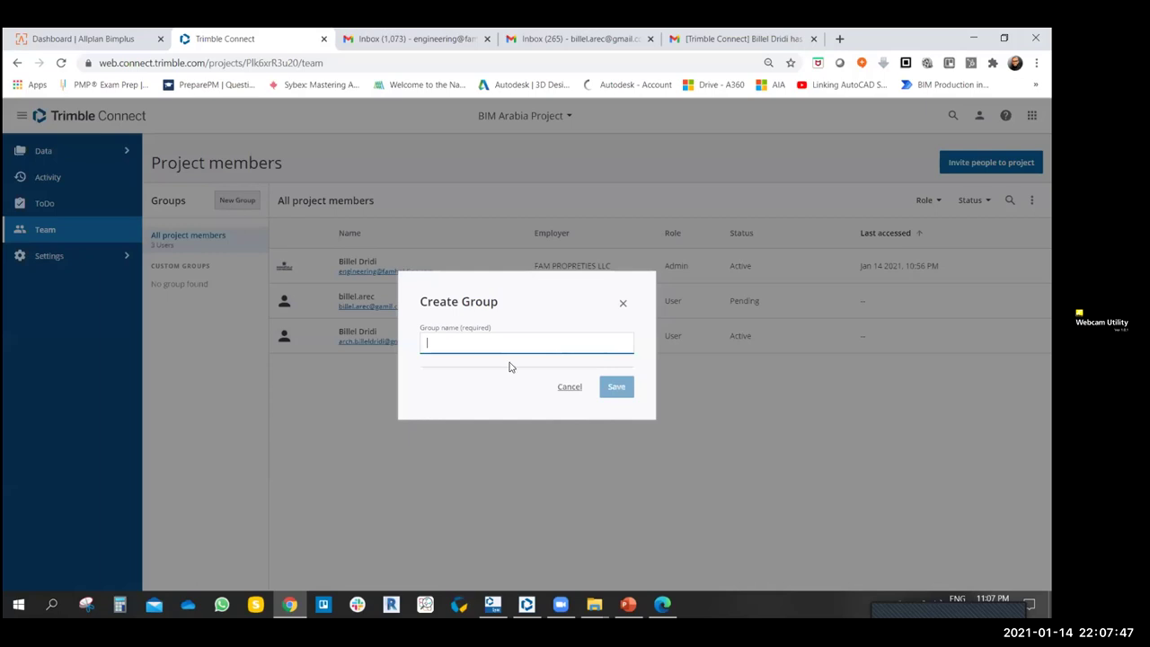
{"action": "type", "text": "a"}
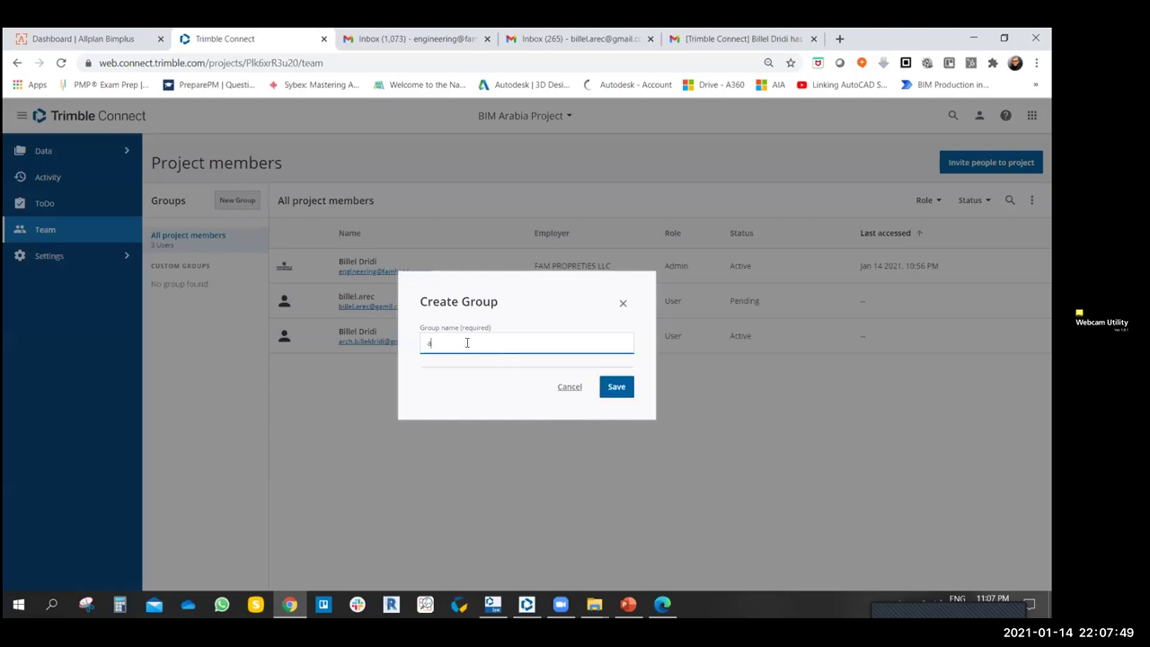
{"action": "type", "text": "rch team"}
{"action": "key", "text": "Return"}
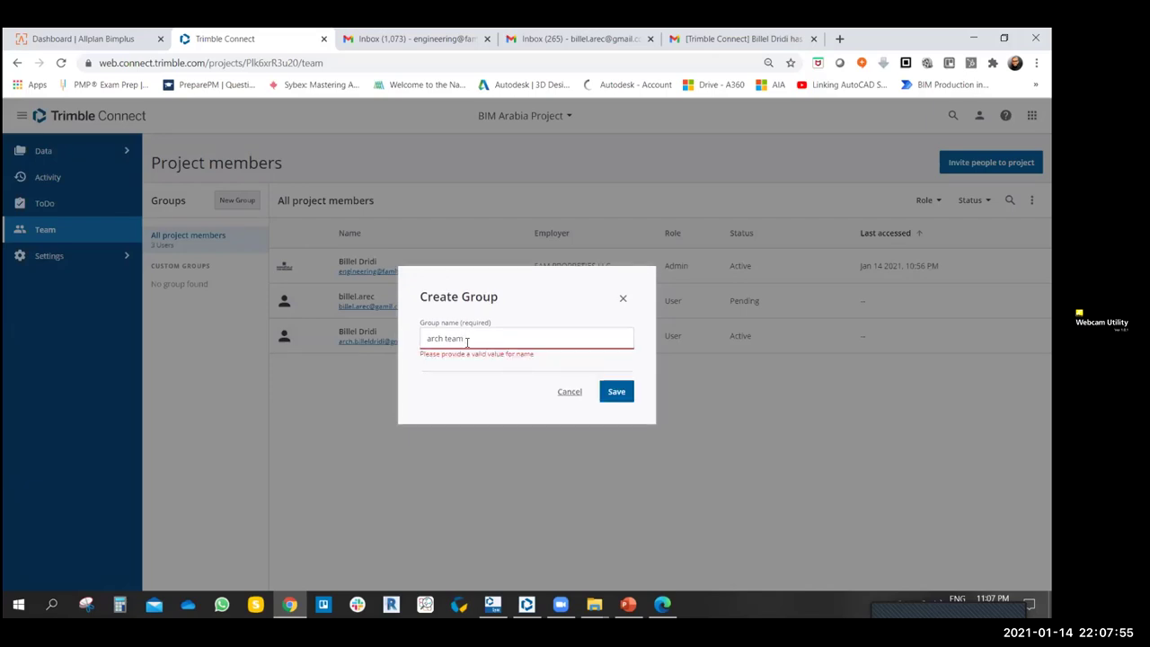
{"action": "key", "text": "Return"}
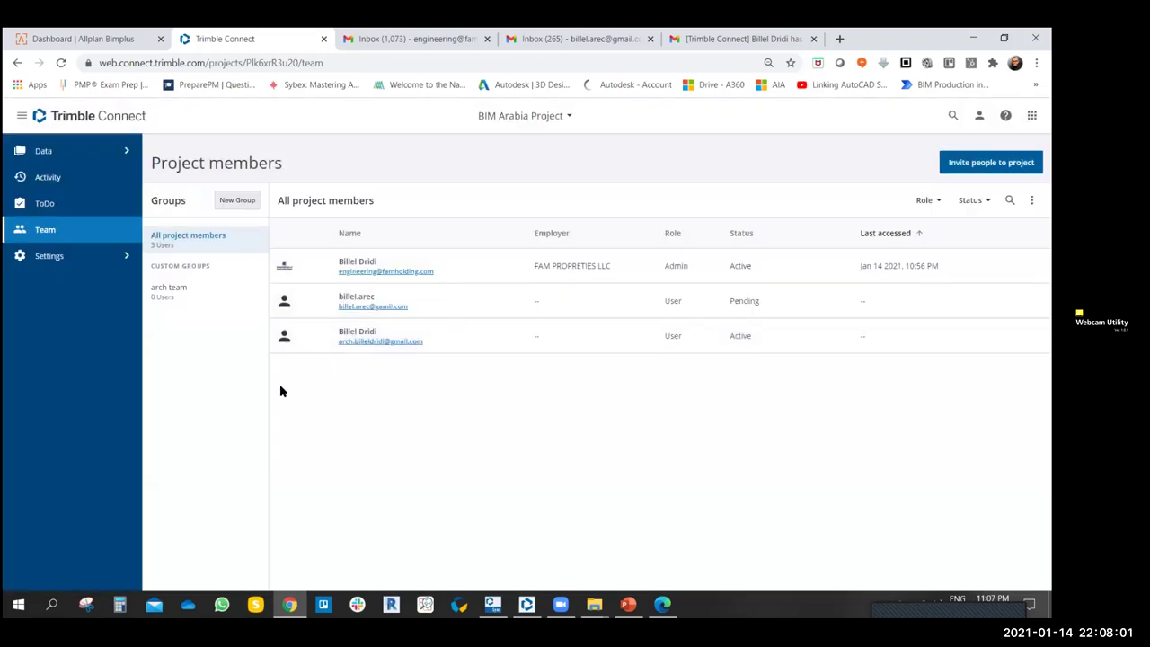
- Create a second group named 'str team', then view the arch team group
{"action": "left_click", "coordinate": [238, 202]}
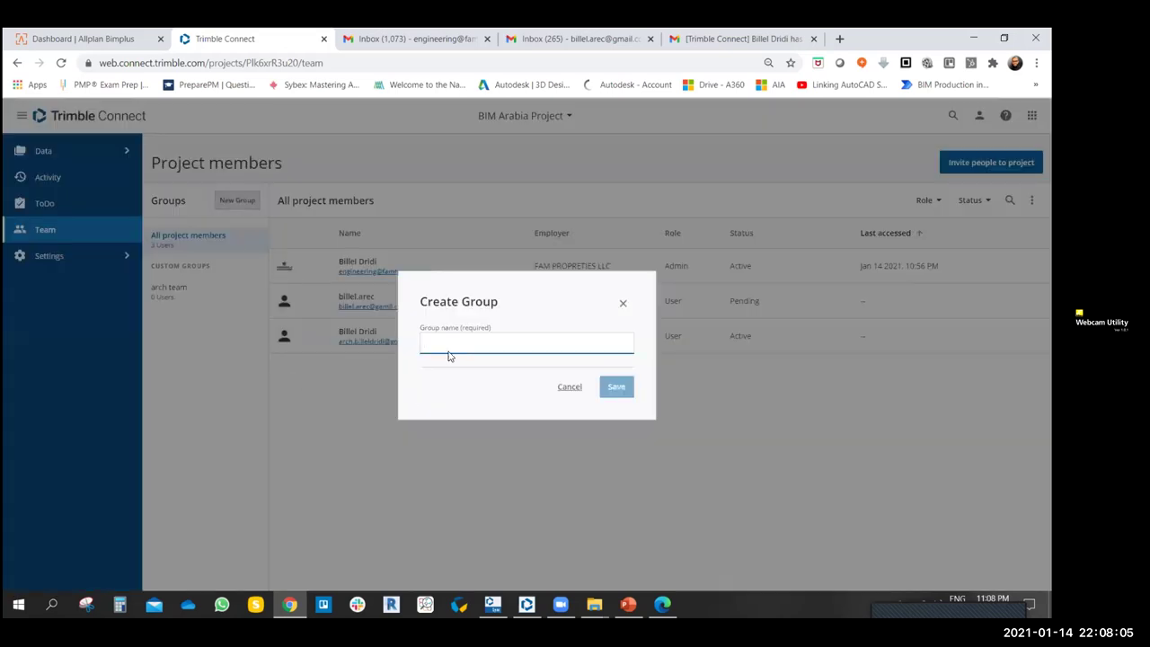
{"action": "type", "text": "str team"}
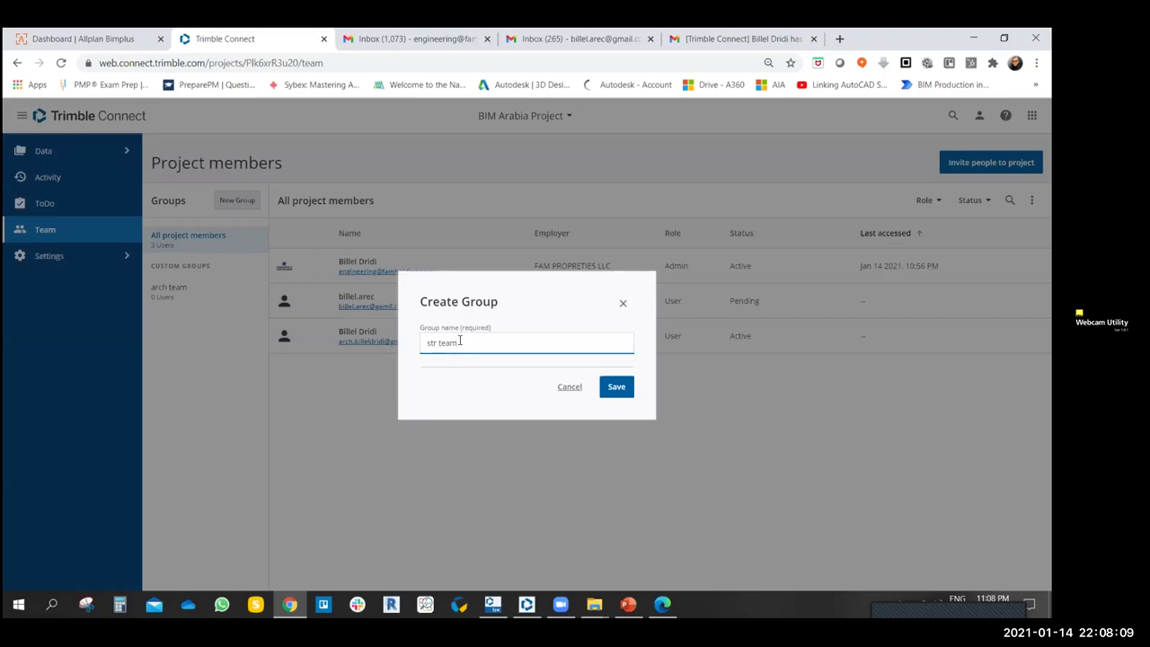
{"action": "left_click", "coordinate": [616, 395]}
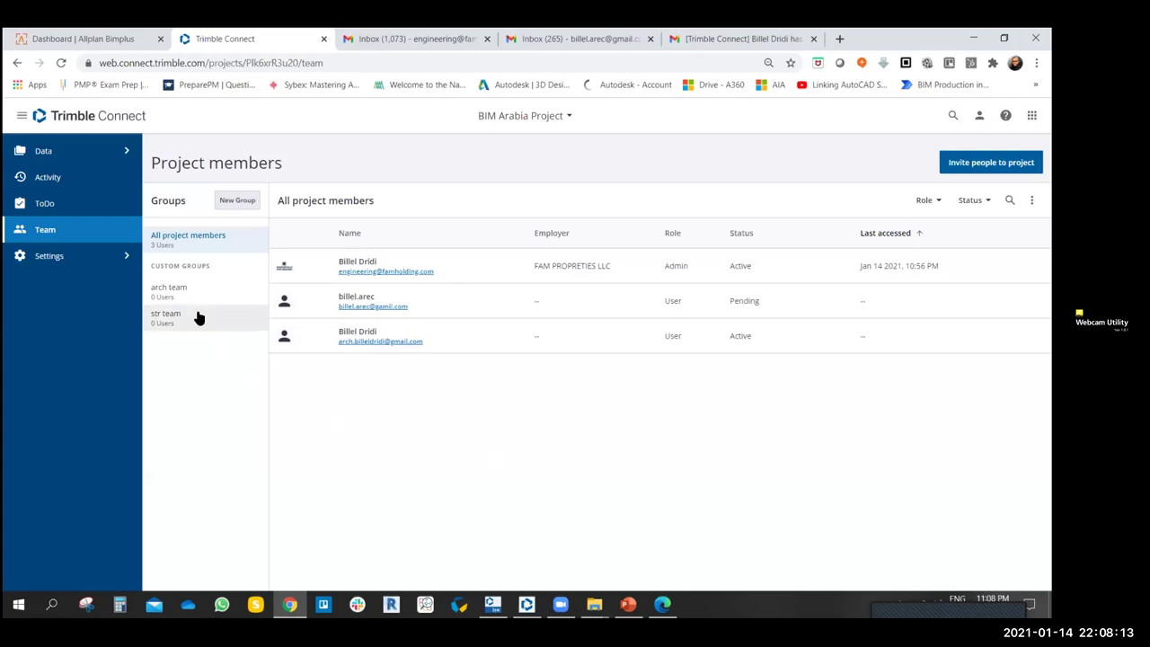
{"action": "left_click", "coordinate": [170, 288]}
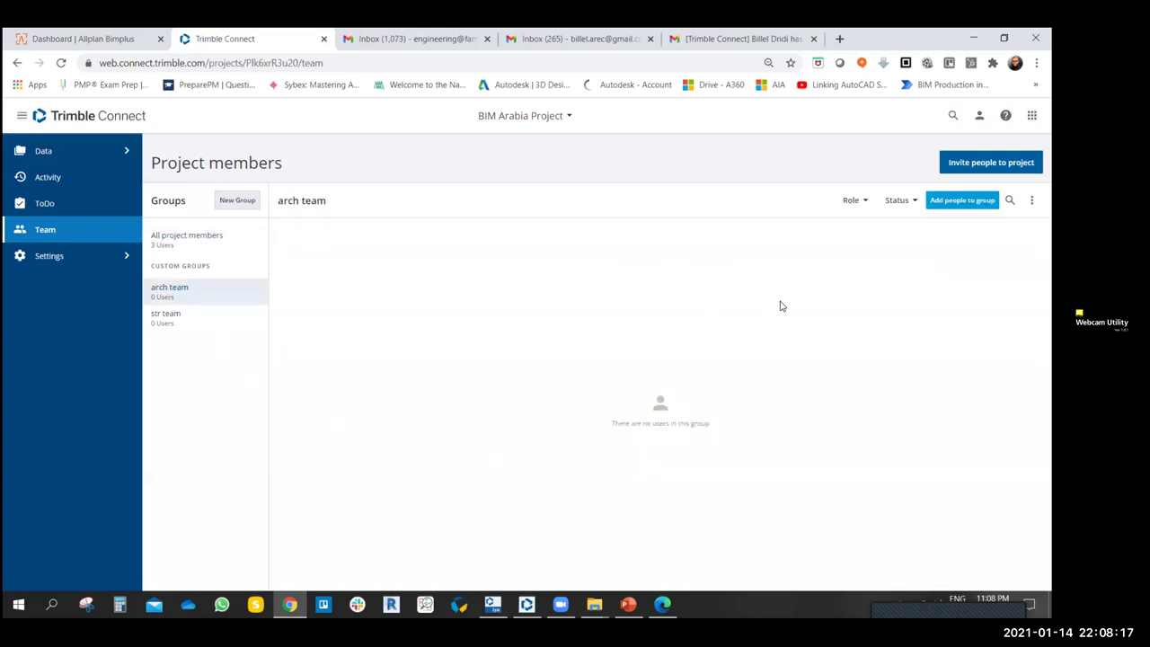
- Rename the arch team group to 'ARCH Team'
{"action": "left_click_drag", "start_coordinate": [284, 202], "coordinate": [334, 203]}
{"action": "left_click", "coordinate": [345, 206]}
{"action": "left_click", "coordinate": [1031, 201]}
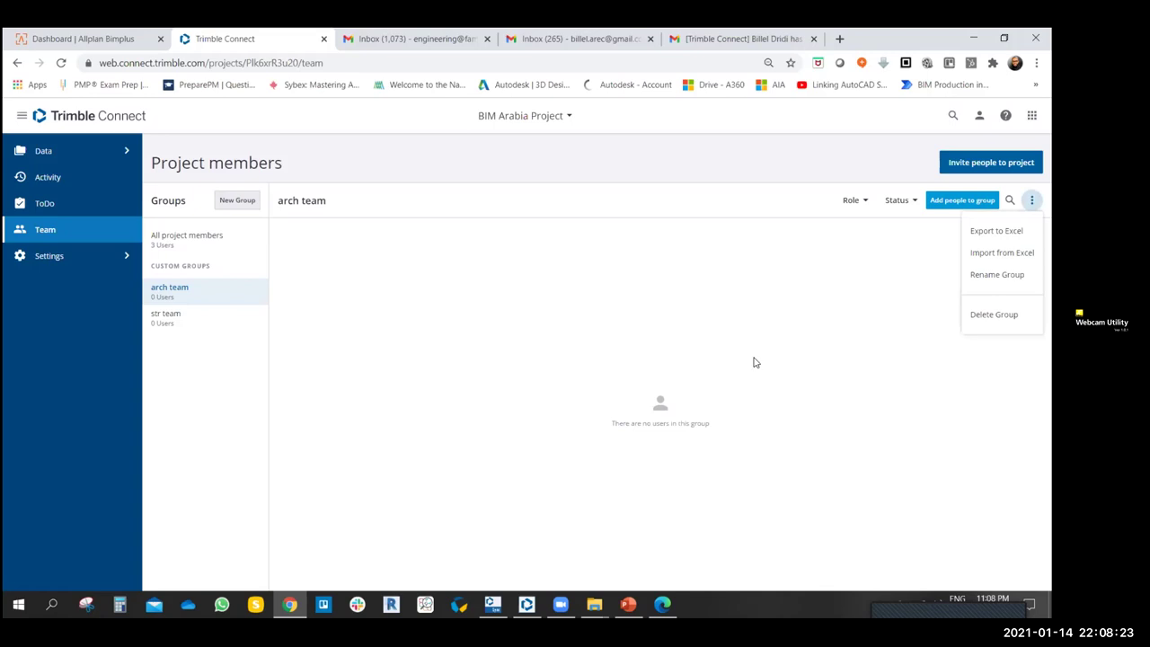
{"action": "left_click", "coordinate": [997, 274]}
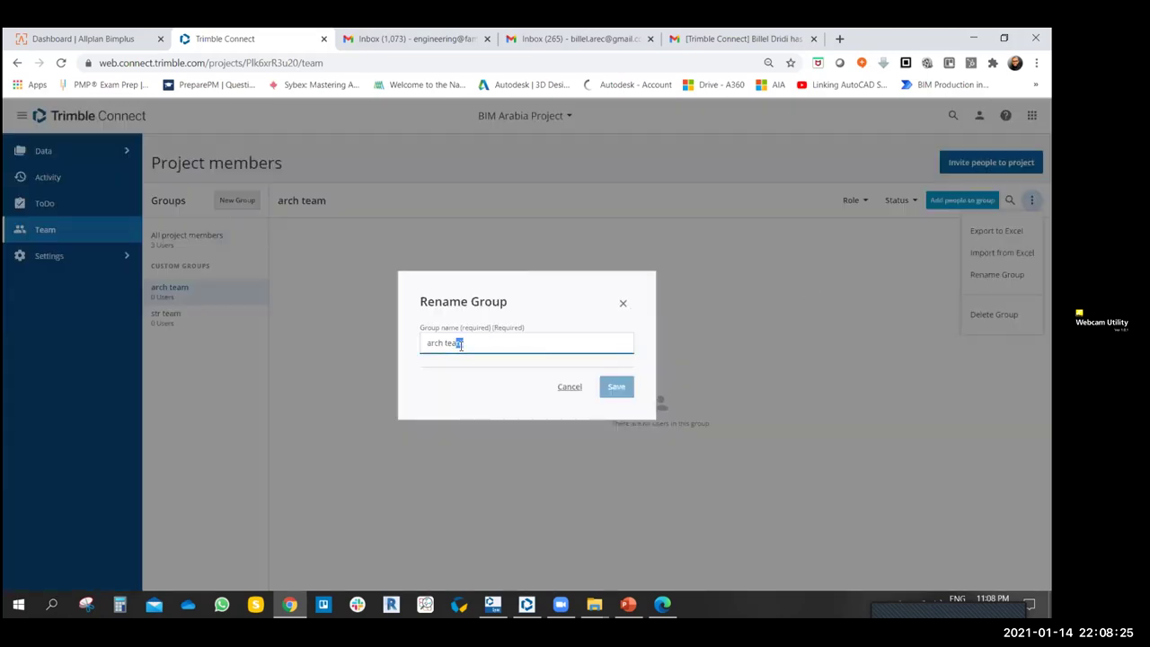
{"action": "left_click_drag", "start_coordinate": [460, 345], "coordinate": [371, 340]}
{"action": "type", "text": "ARCH"}
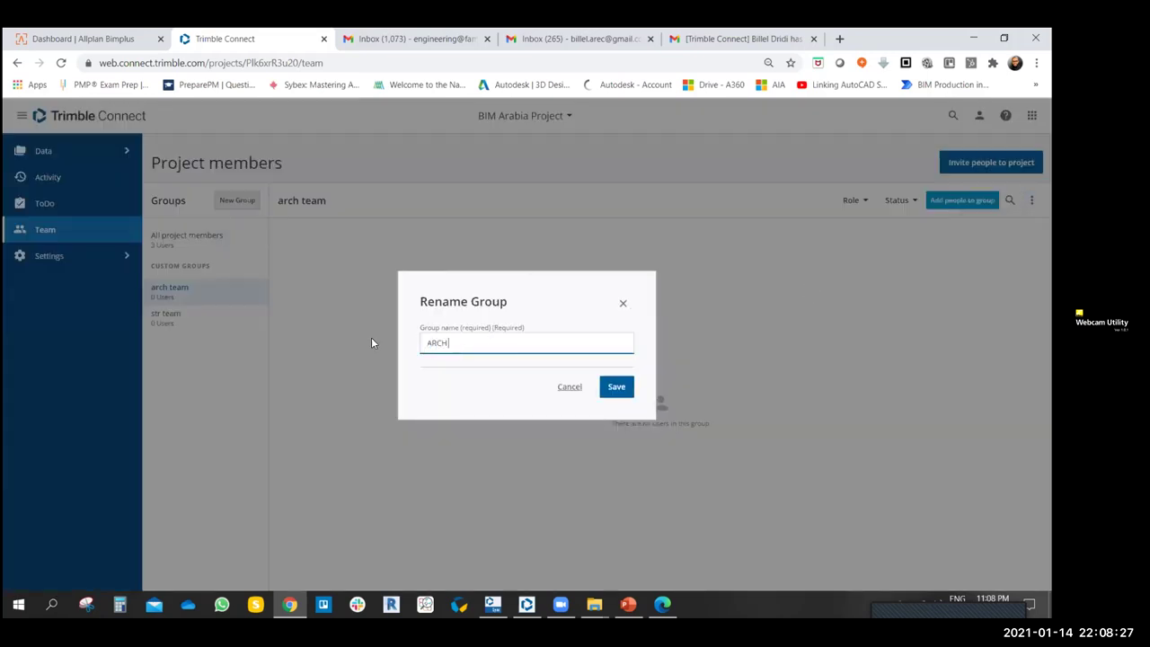
{"action": "type", "text": " Team"}
{"action": "left_click", "coordinate": [612, 388]}
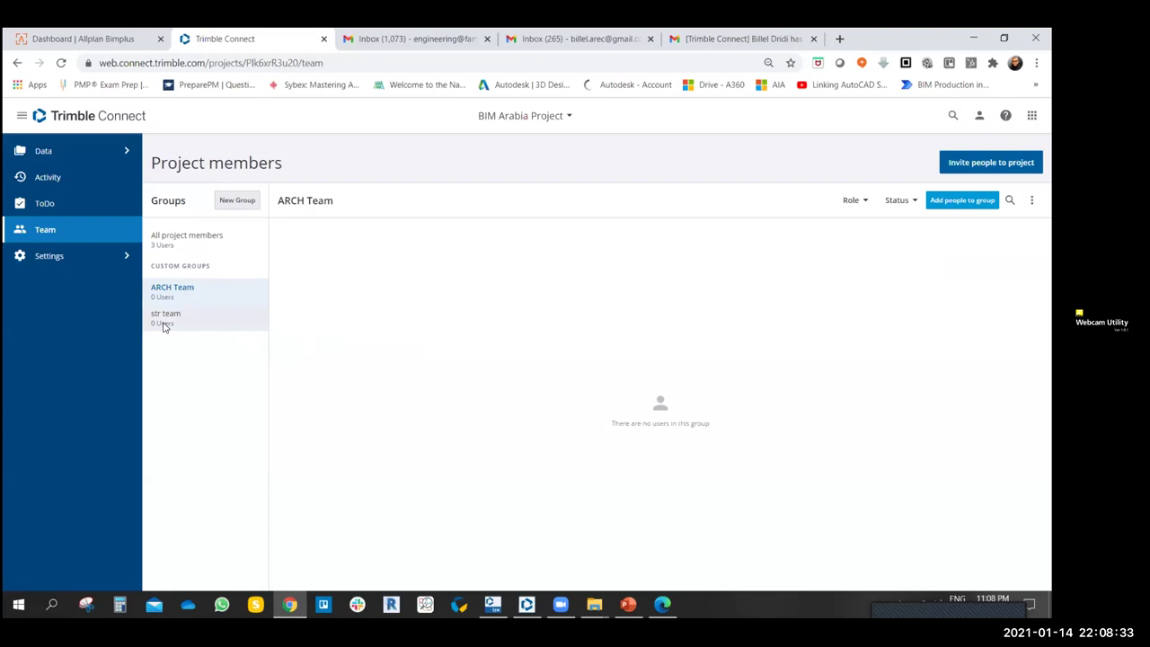
- Rename the str team group to 'STR Team' and show all project members again
{"action": "left_click", "coordinate": [165, 325]}
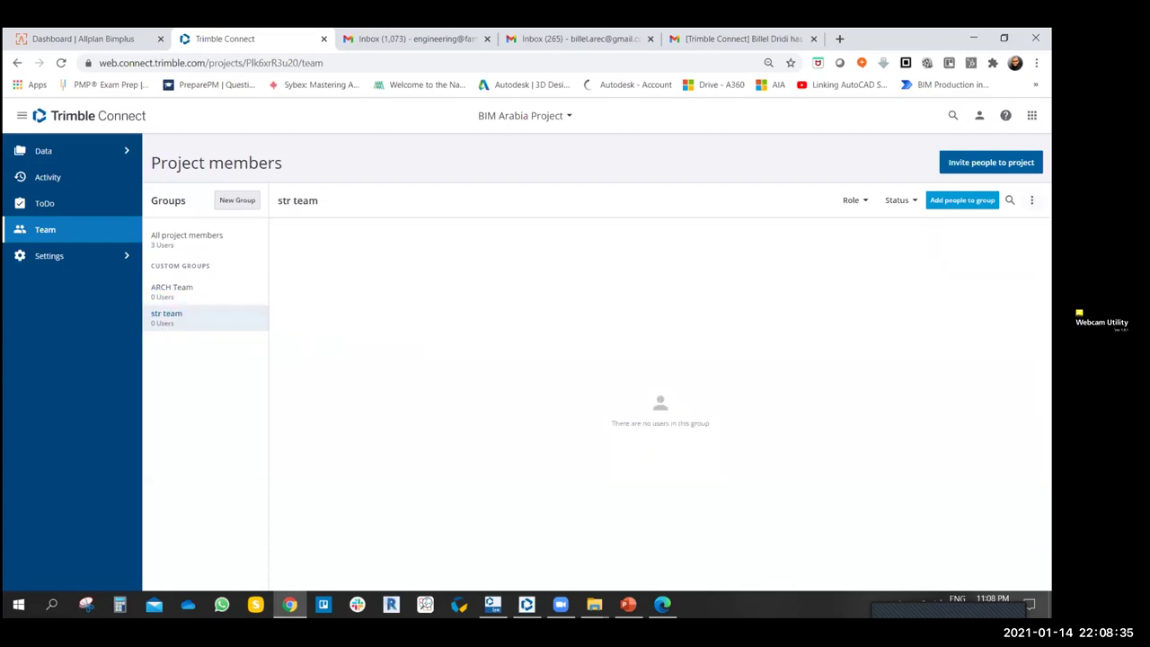
{"action": "left_click", "coordinate": [1031, 200]}
{"action": "left_click", "coordinate": [997, 274]}
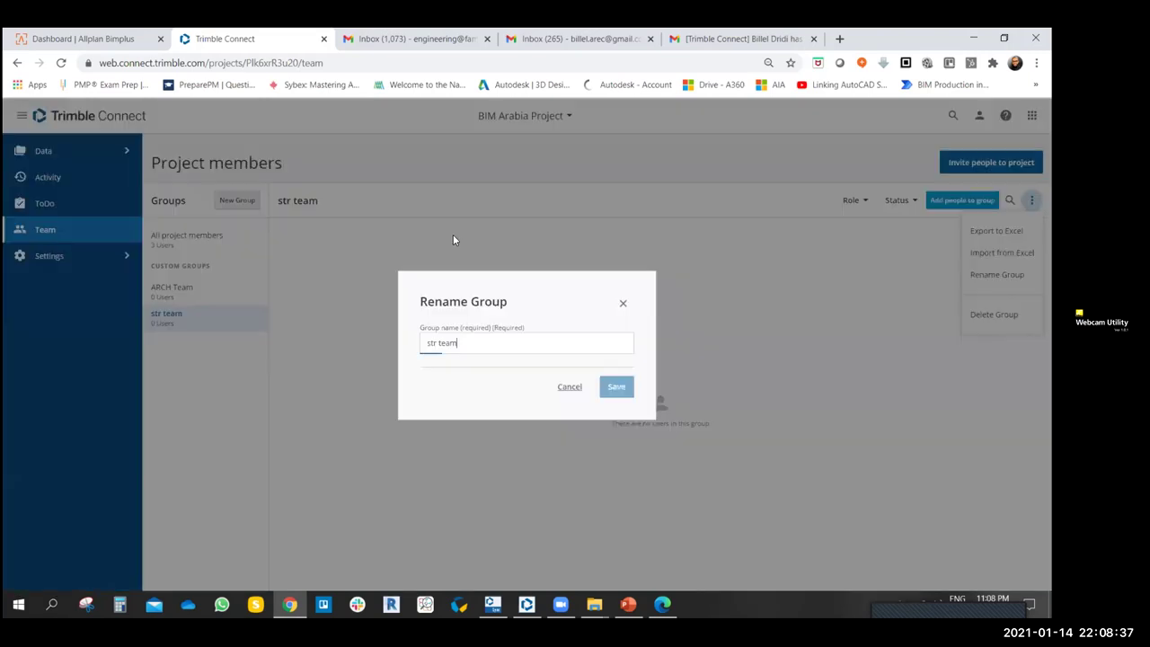
{"action": "left_click_drag", "start_coordinate": [462, 344], "coordinate": [431, 349]}
{"action": "type", "text": "sTR Team"}
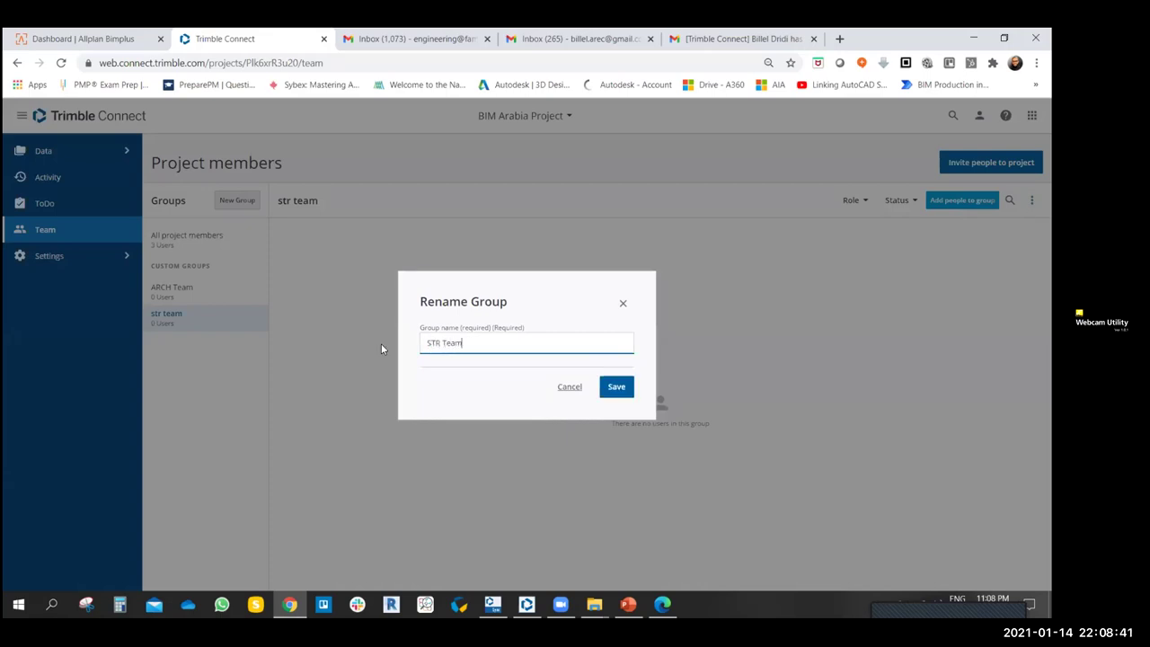
{"action": "left_click", "coordinate": [612, 387]}
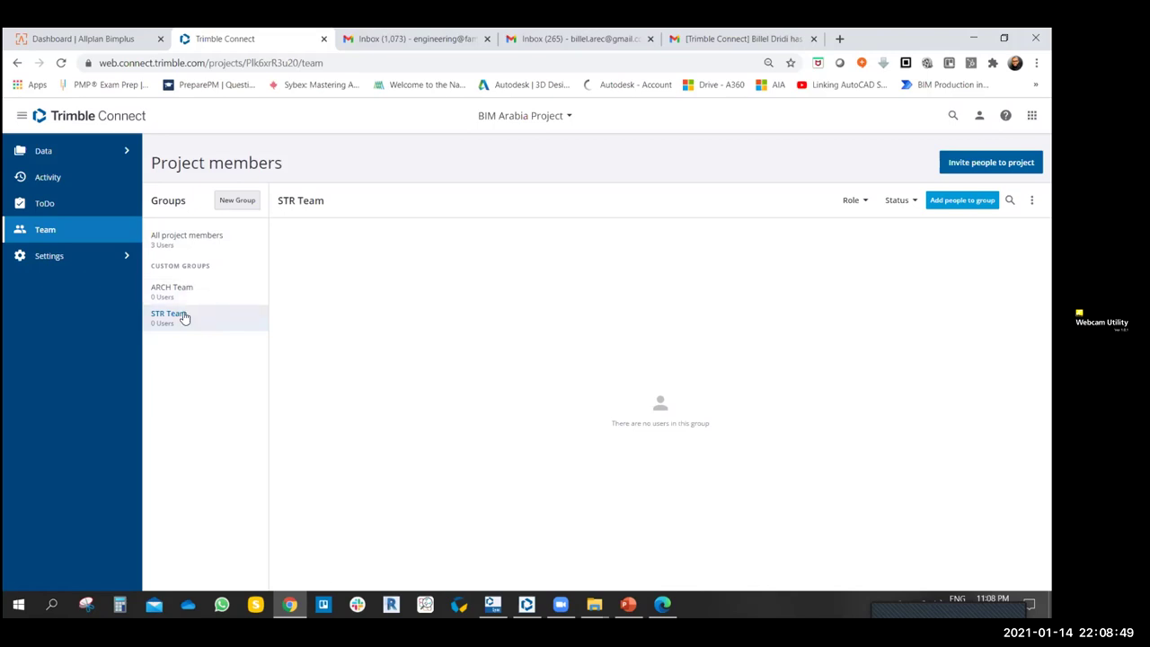
{"action": "left_click", "coordinate": [198, 239]}
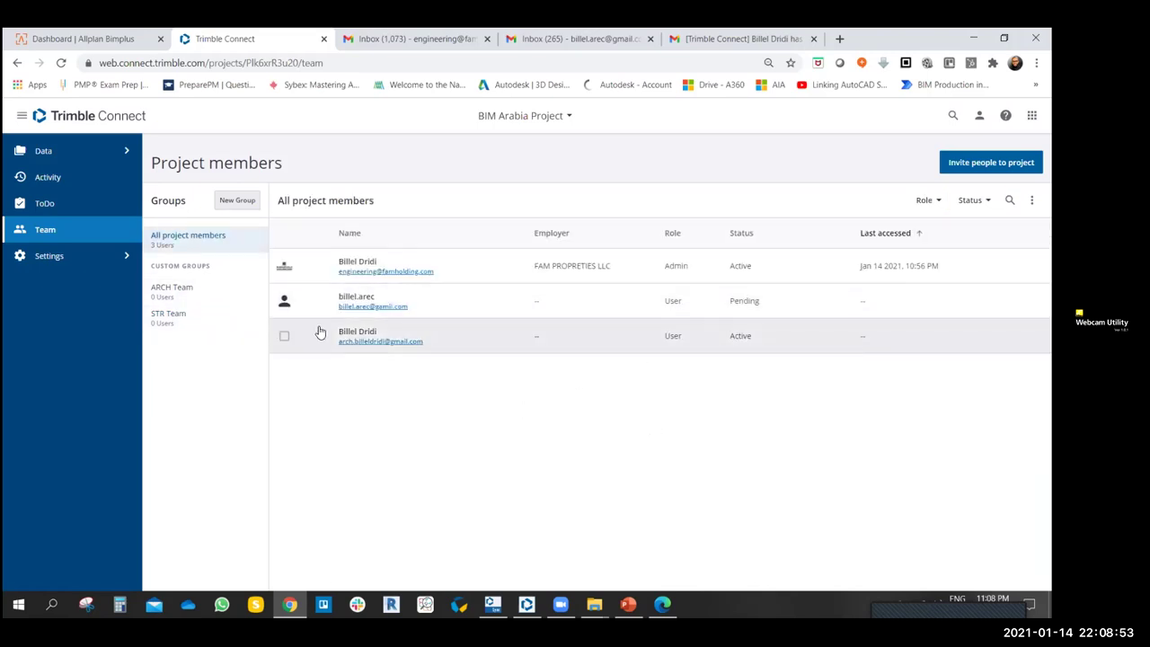
- Add the active User member to the STR Team group from their details panel
{"action": "left_click", "coordinate": [283, 336]}
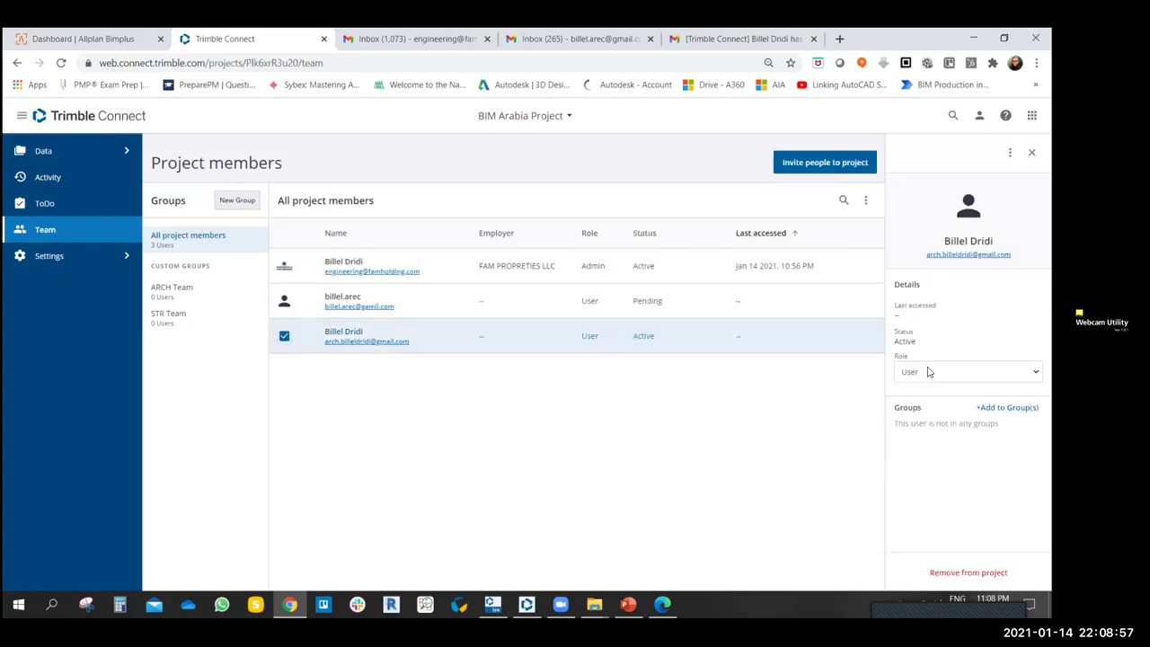
{"action": "left_click", "coordinate": [1007, 407]}
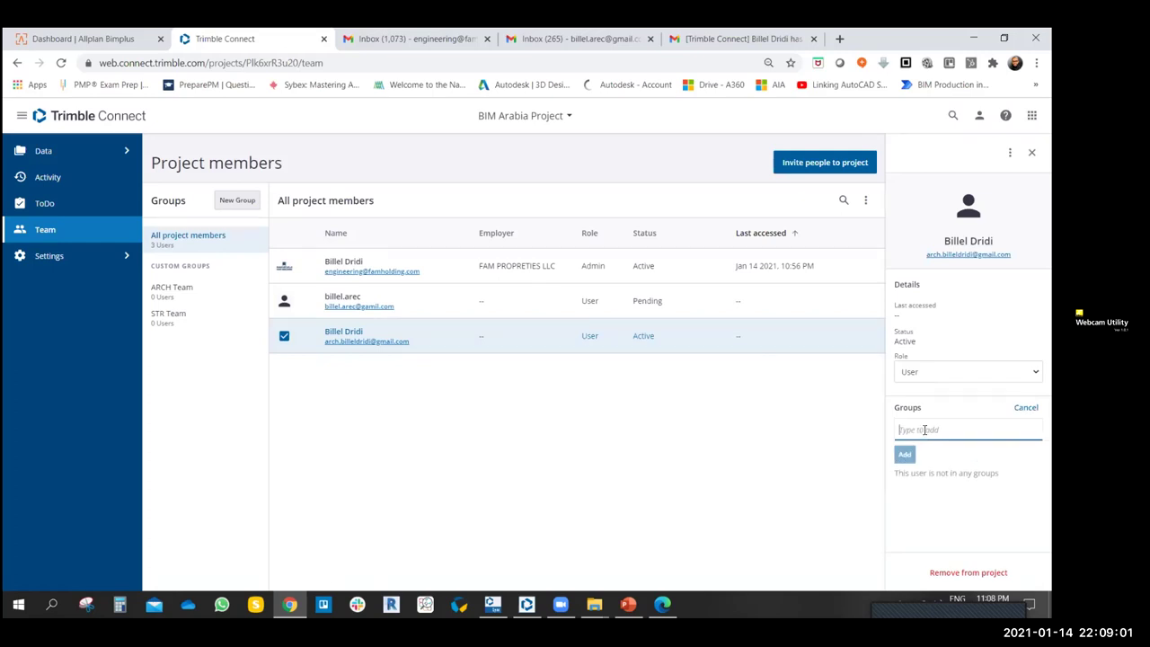
{"action": "type", "text": "STR"}
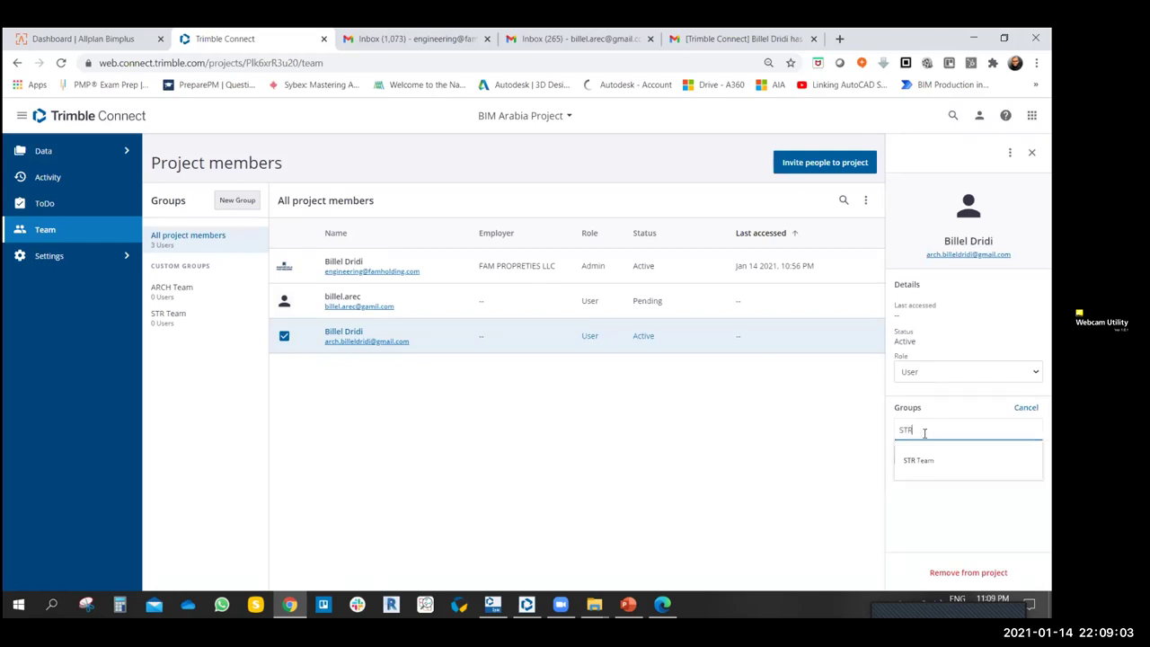
{"action": "left_click", "coordinate": [918, 460]}
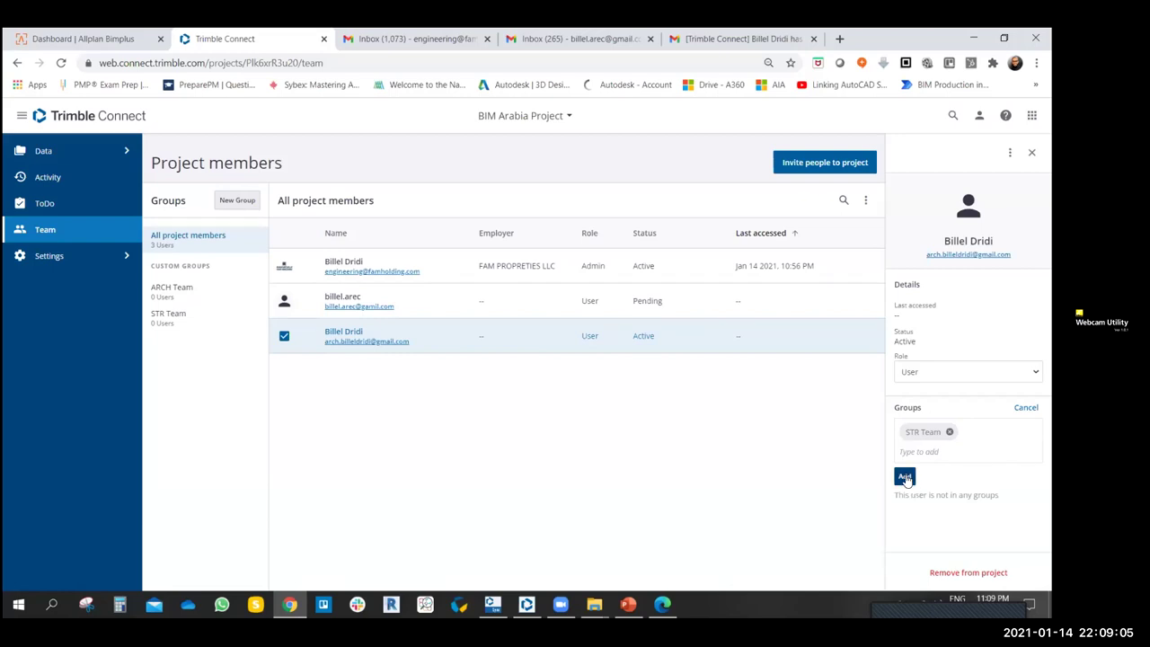
{"action": "left_click", "coordinate": [906, 477]}
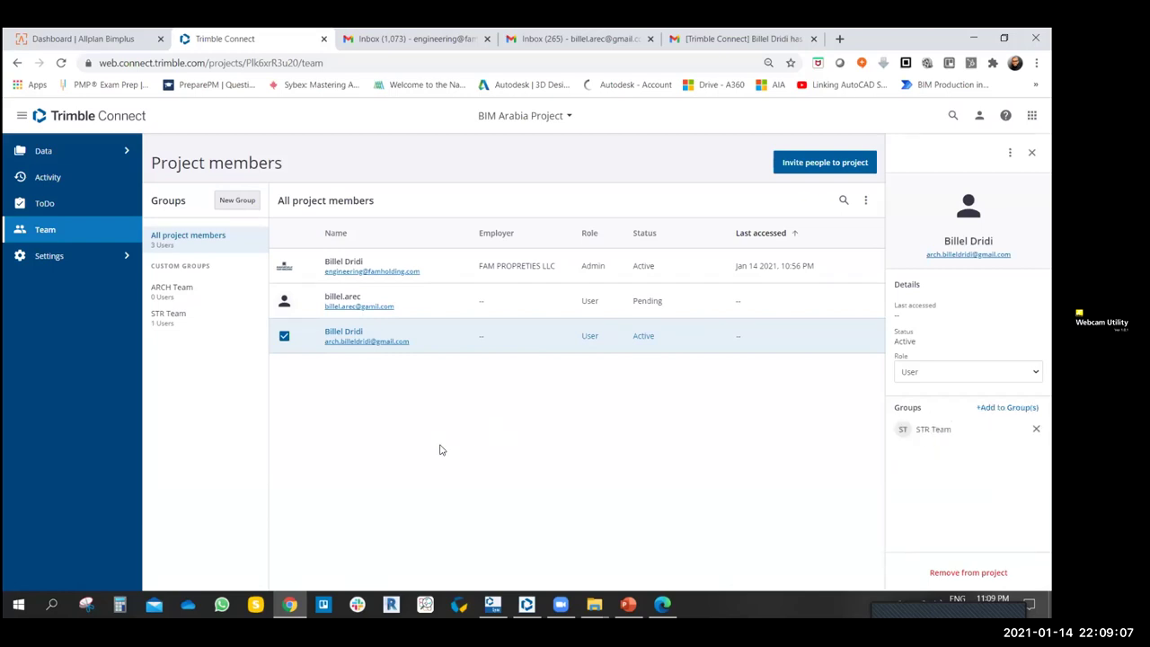
{"action": "left_click", "coordinate": [284, 335]}
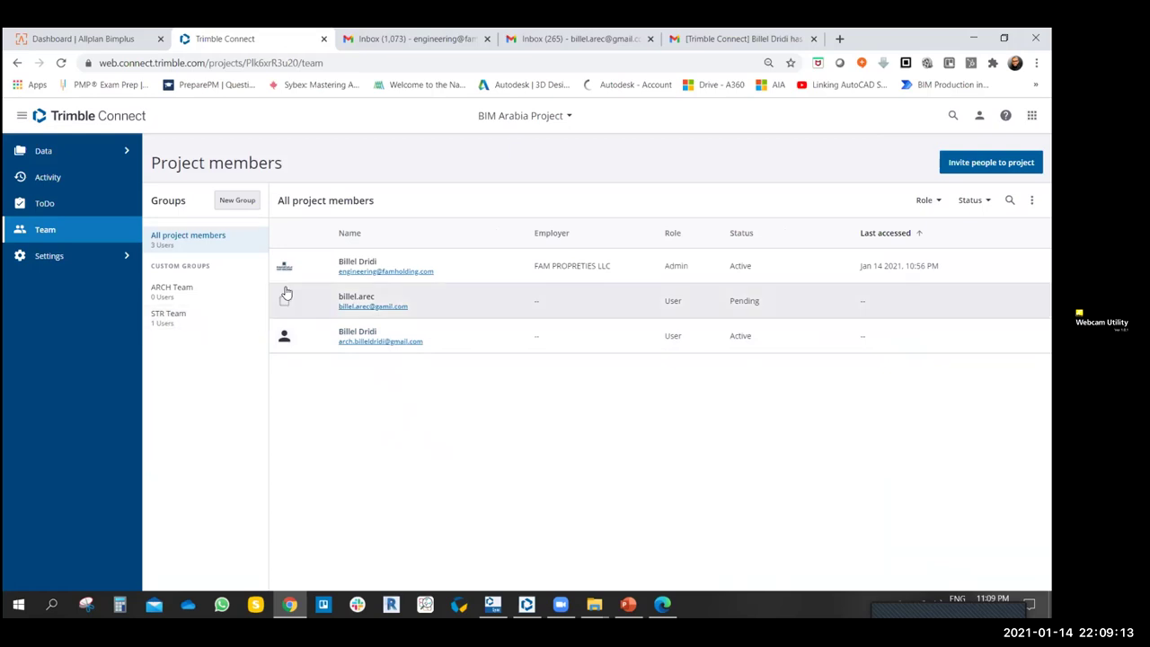
- Compare membership of STR Team (one user) and ARCH Team (empty)
{"action": "left_click", "coordinate": [167, 320]}
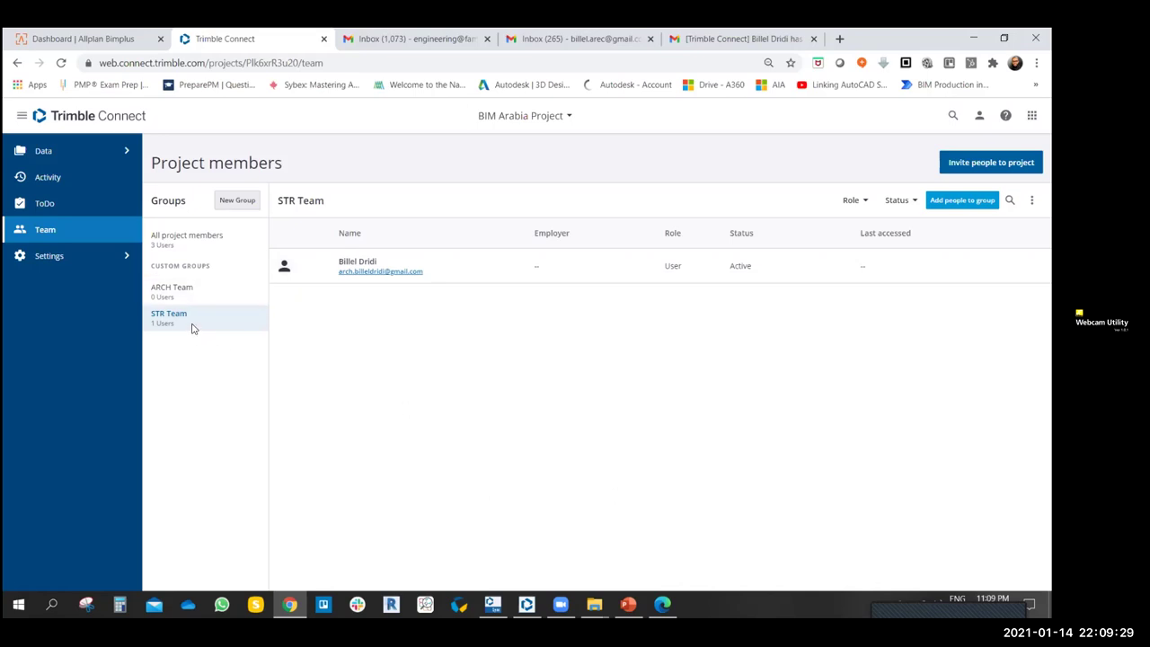
{"action": "left_click", "coordinate": [180, 290]}
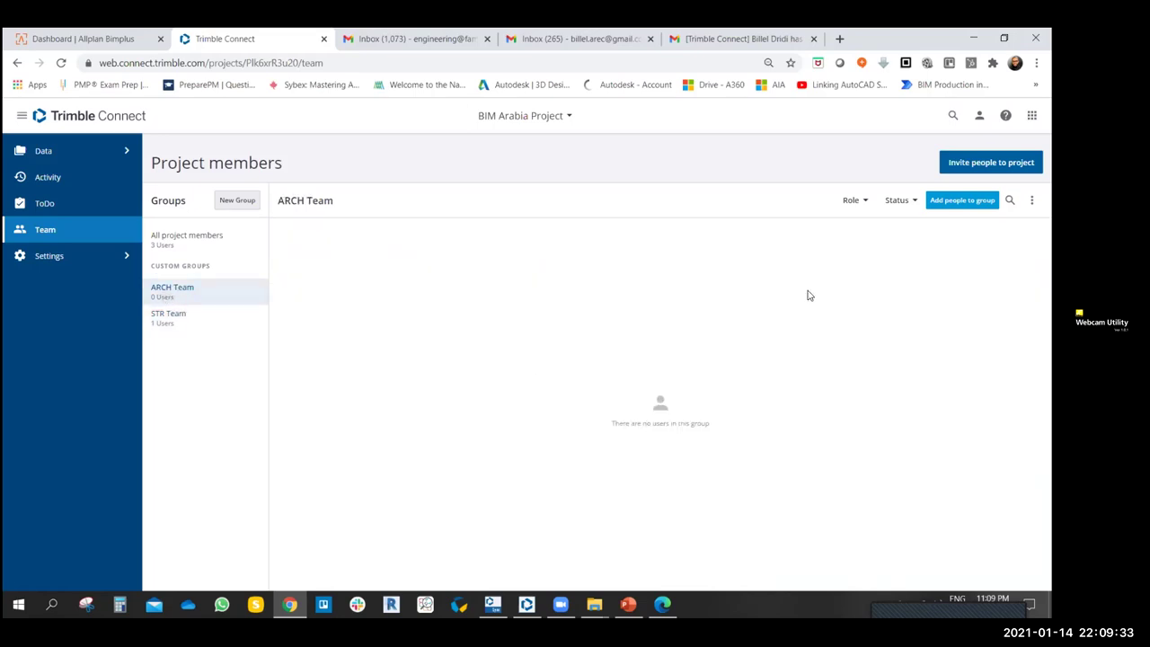
{"action": "left_click", "coordinate": [171, 319]}
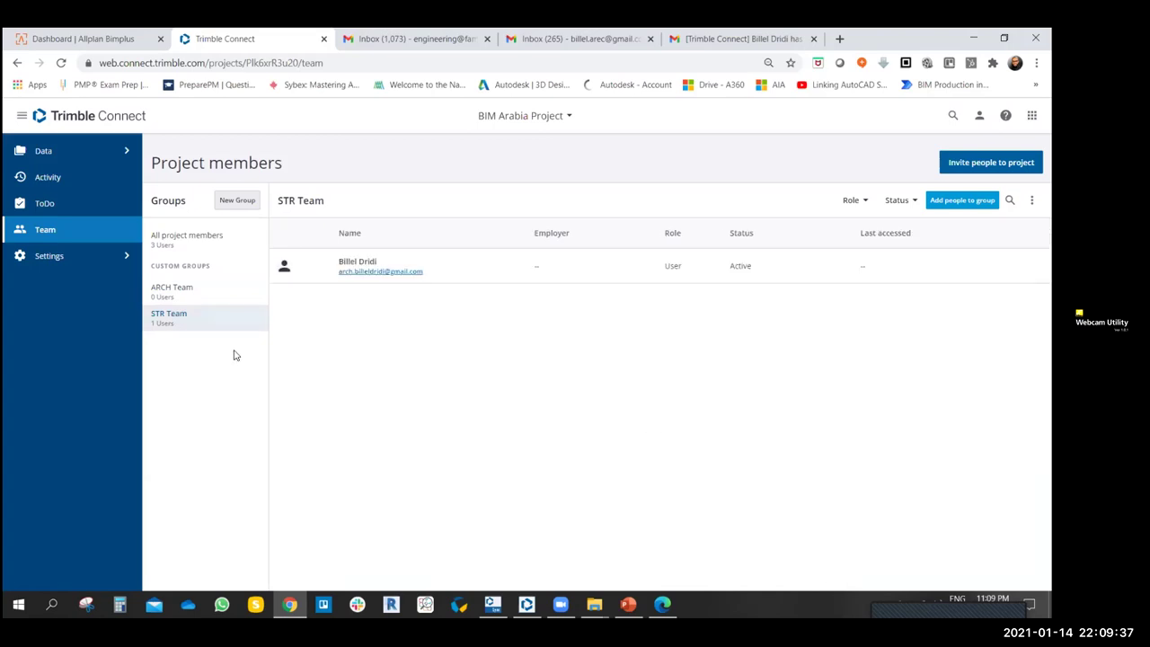
- Invite the pending member's e-mail address to BIM Arabia Project again with the User role
{"action": "left_click", "coordinate": [157, 250]}
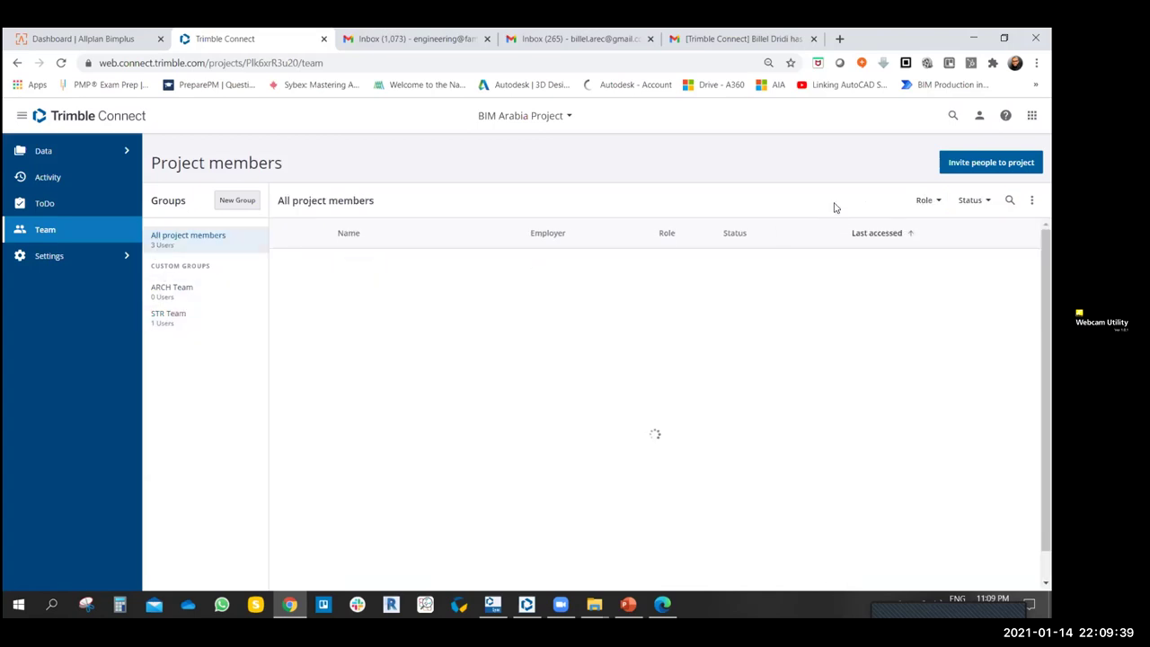
{"action": "left_click", "coordinate": [991, 162]}
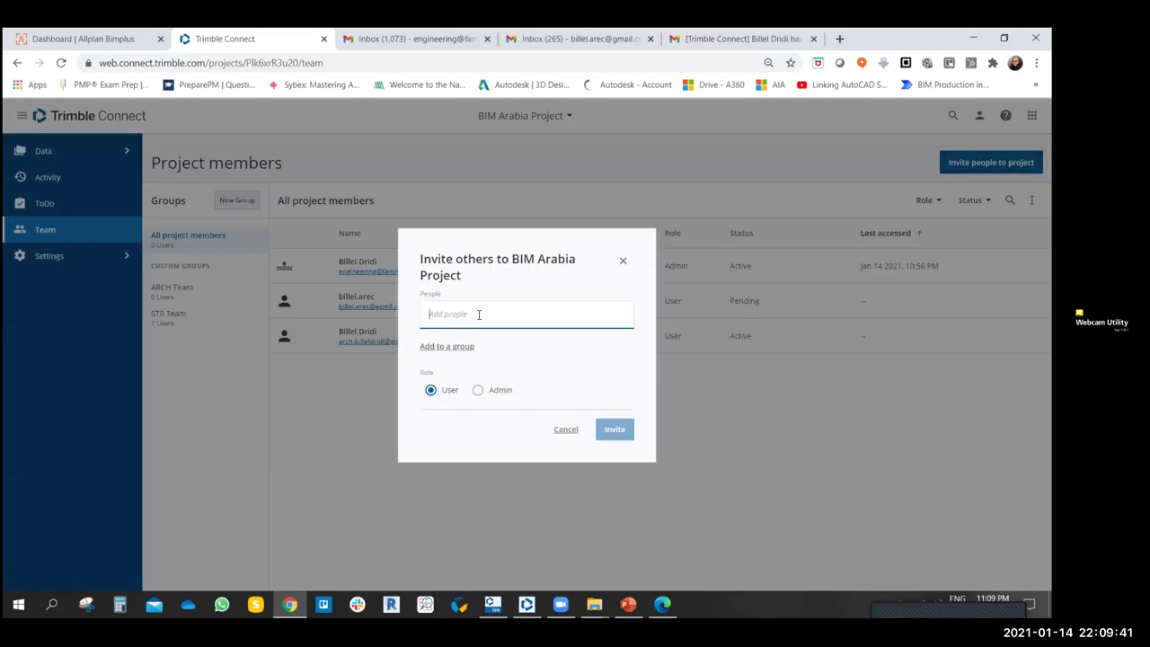
{"action": "key", "text": "Return"}
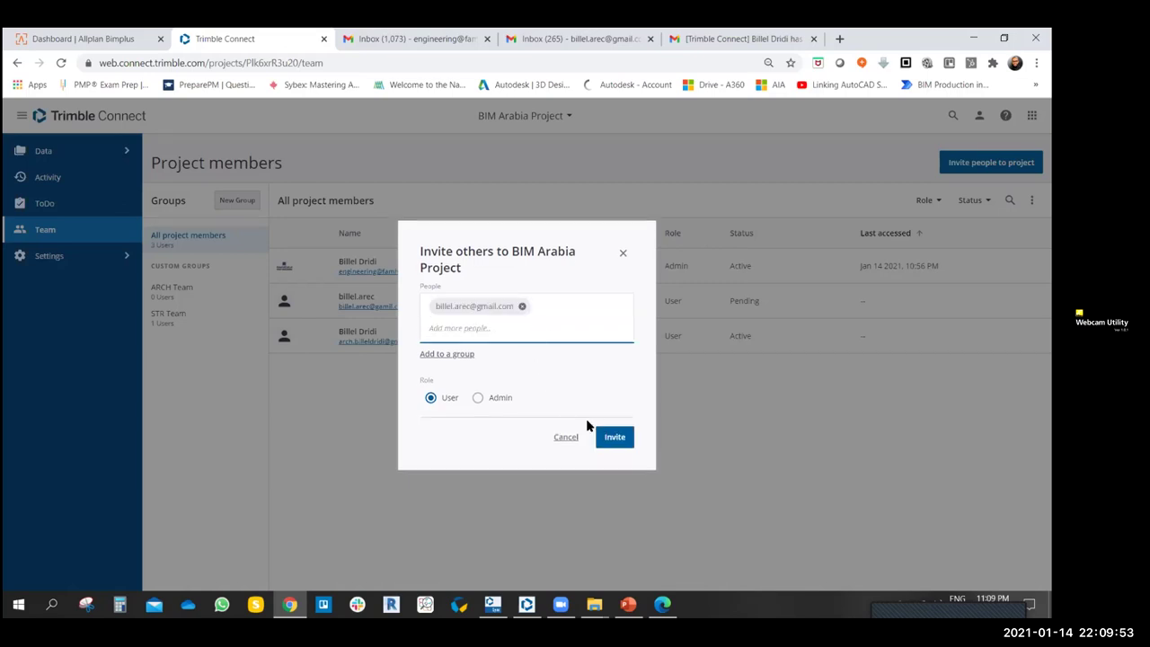
{"action": "left_click", "coordinate": [620, 439]}
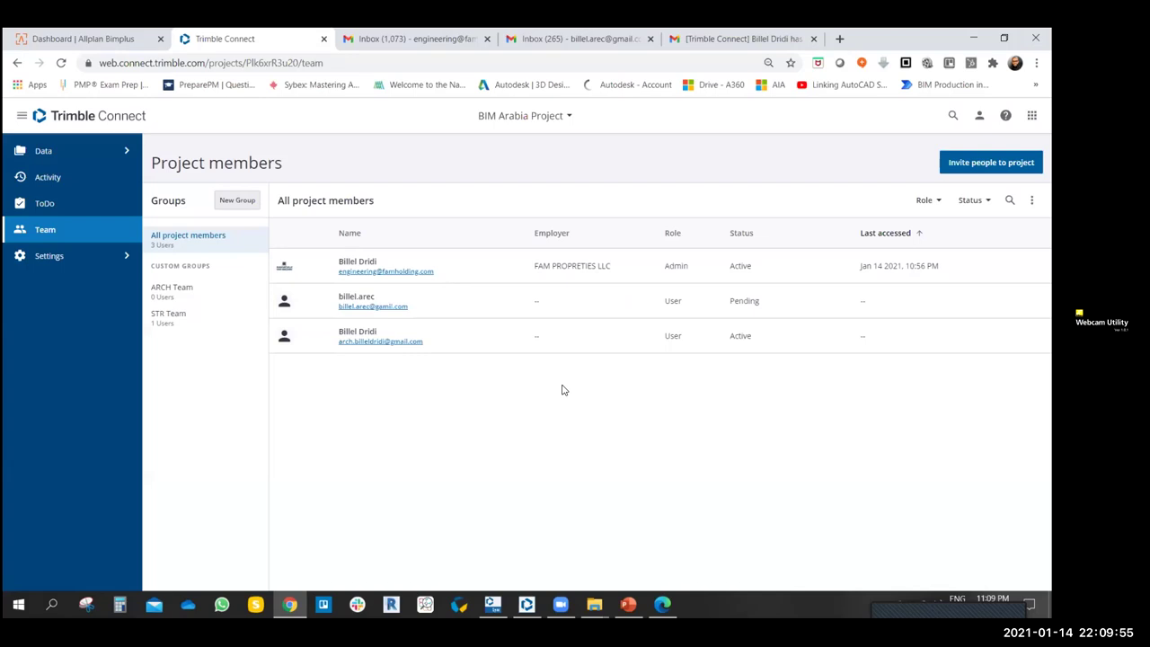
- Reload Gmail until the Trimble Connect invitation arrives, open it, then return to the members list
{"action": "left_click", "coordinate": [567, 37]}
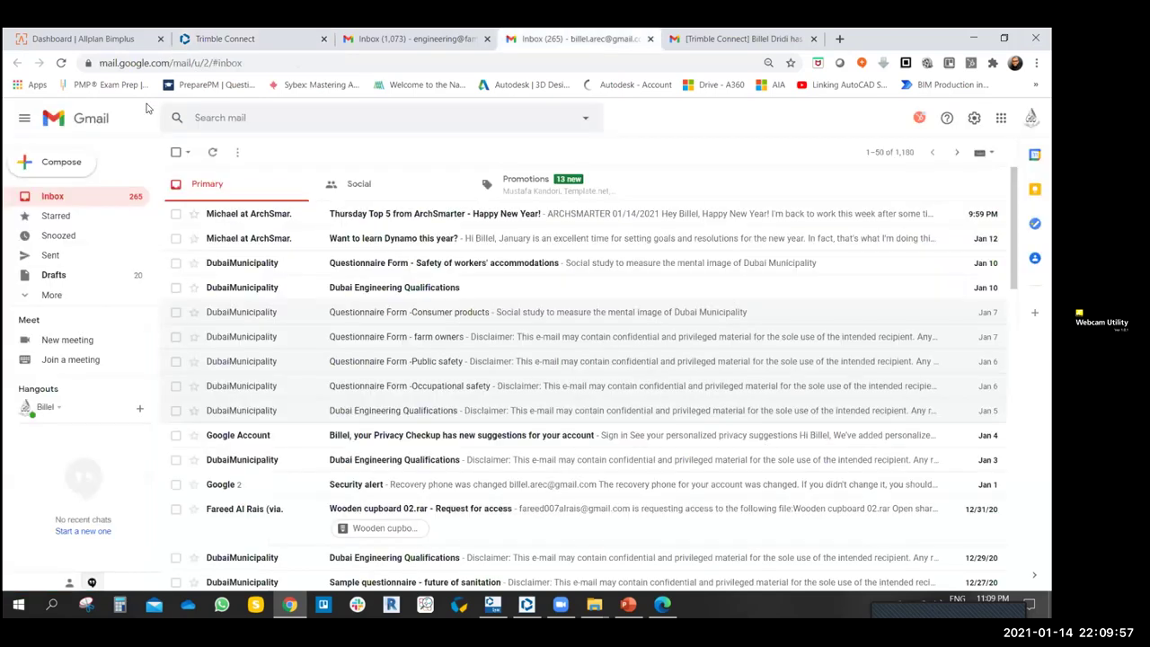
{"action": "left_click", "coordinate": [60, 63]}
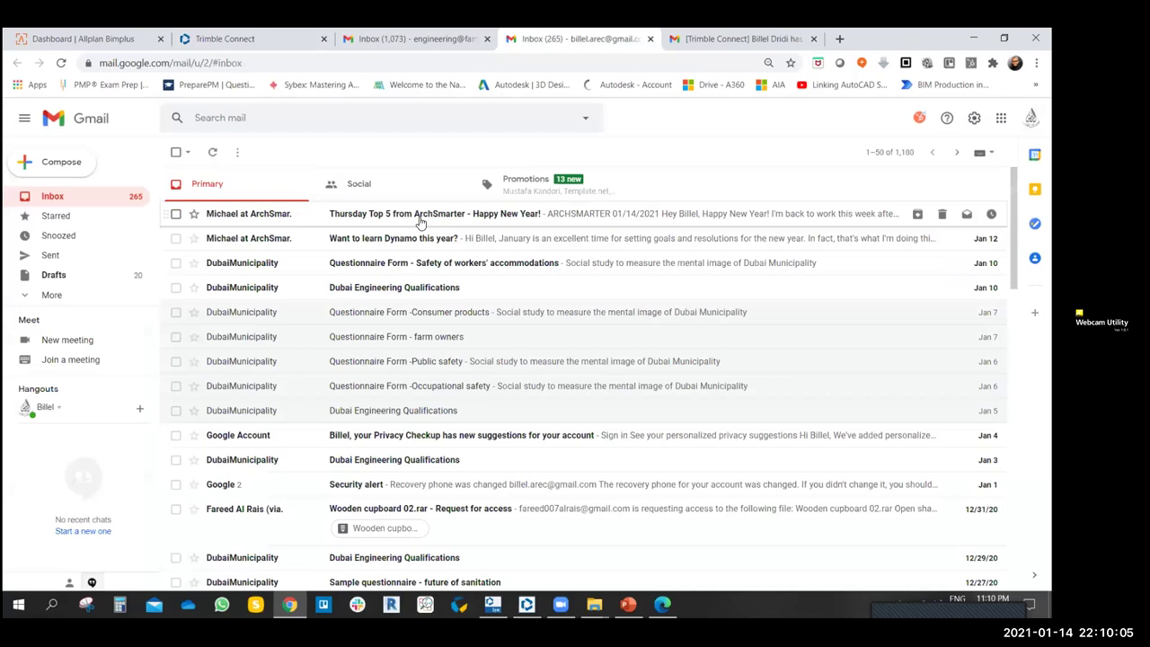
{"action": "left_click", "coordinate": [65, 63]}
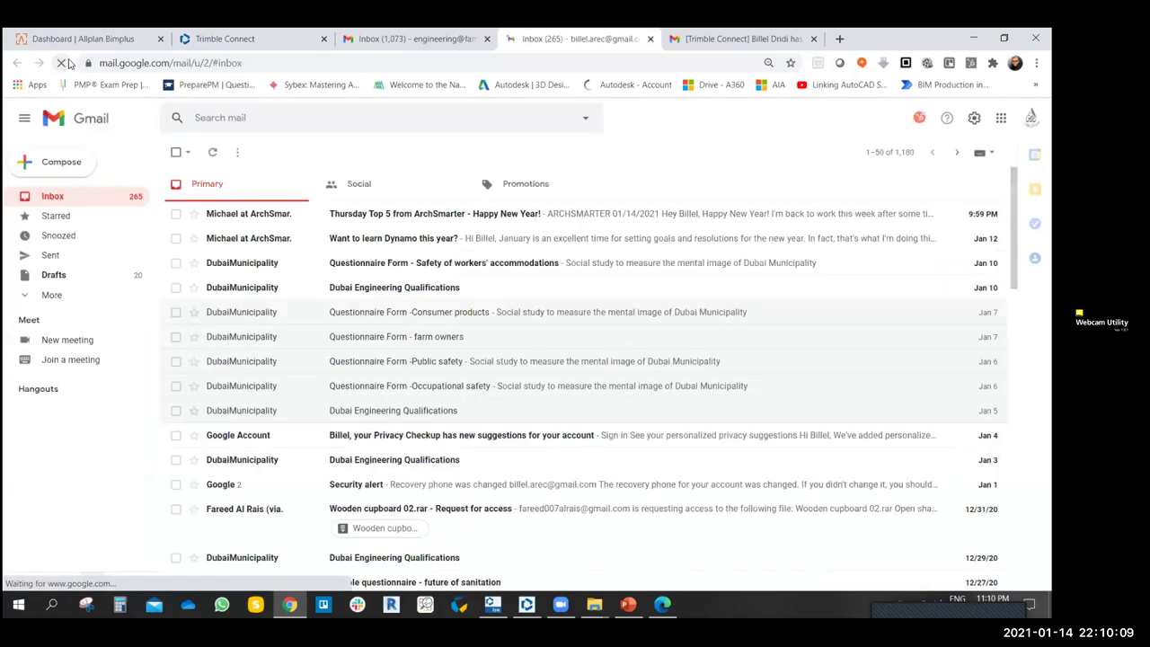
{"action": "left_click", "coordinate": [226, 39]}
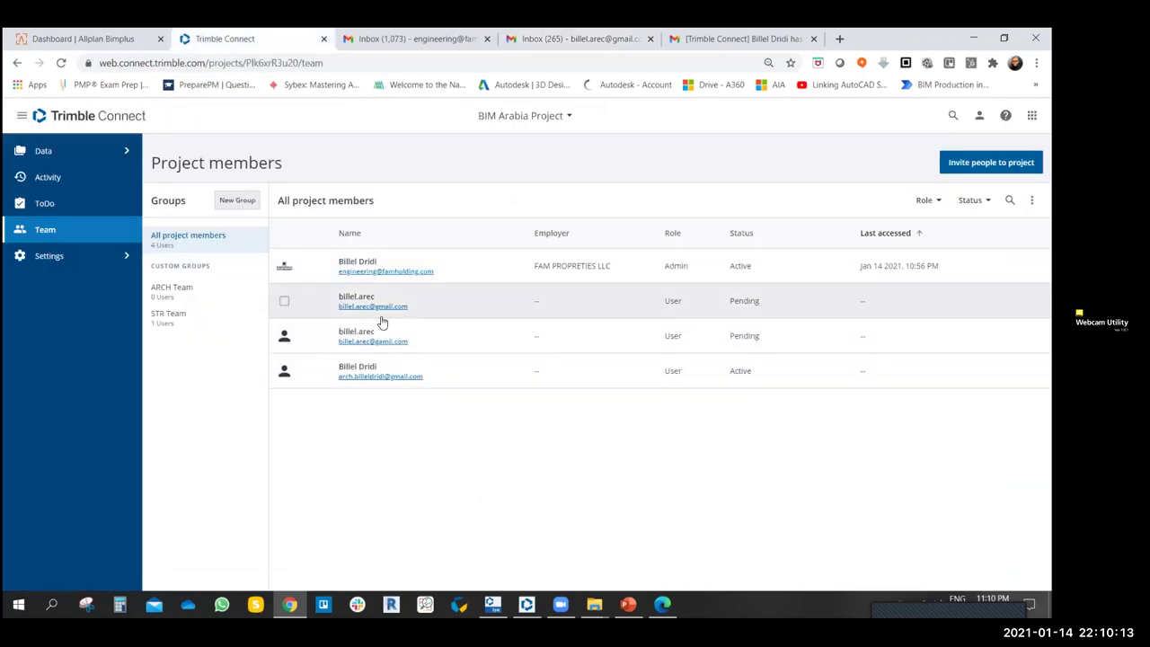
{"action": "left_click", "coordinate": [528, 40]}
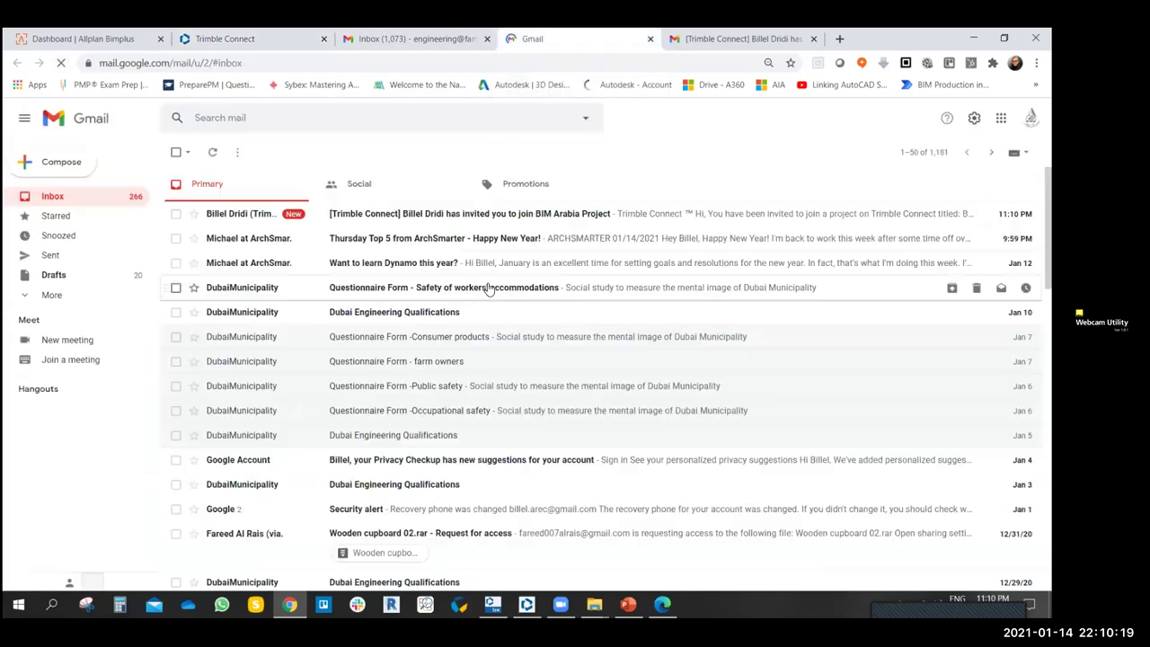
{"action": "left_click", "coordinate": [434, 216]}
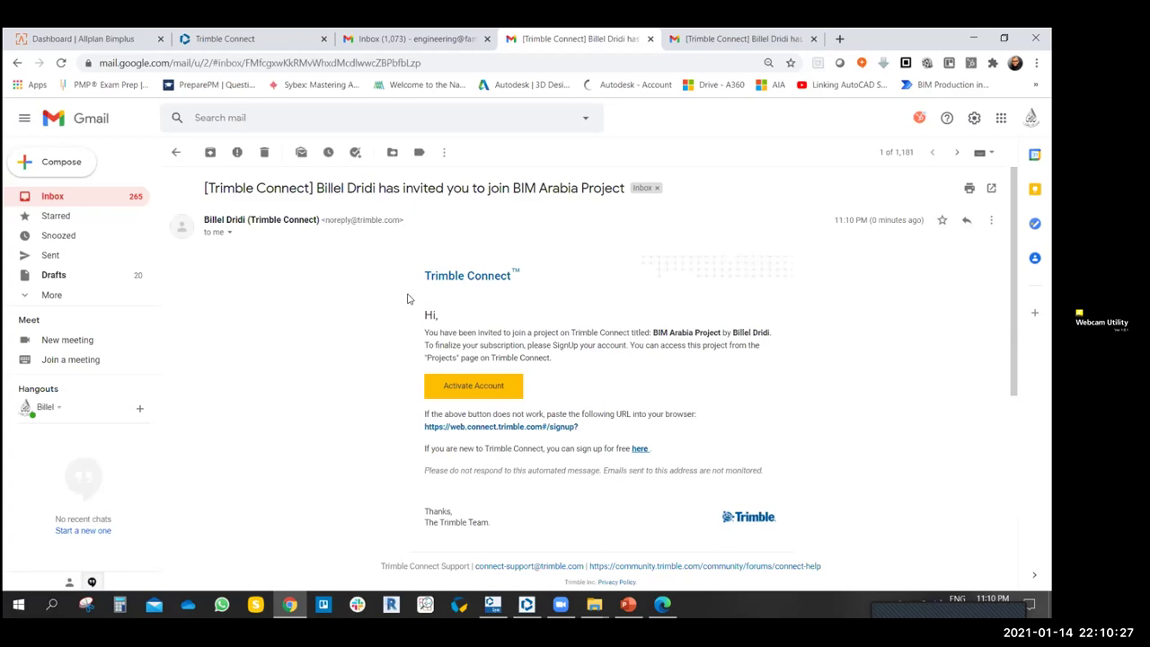
{"action": "left_click", "coordinate": [395, 36]}
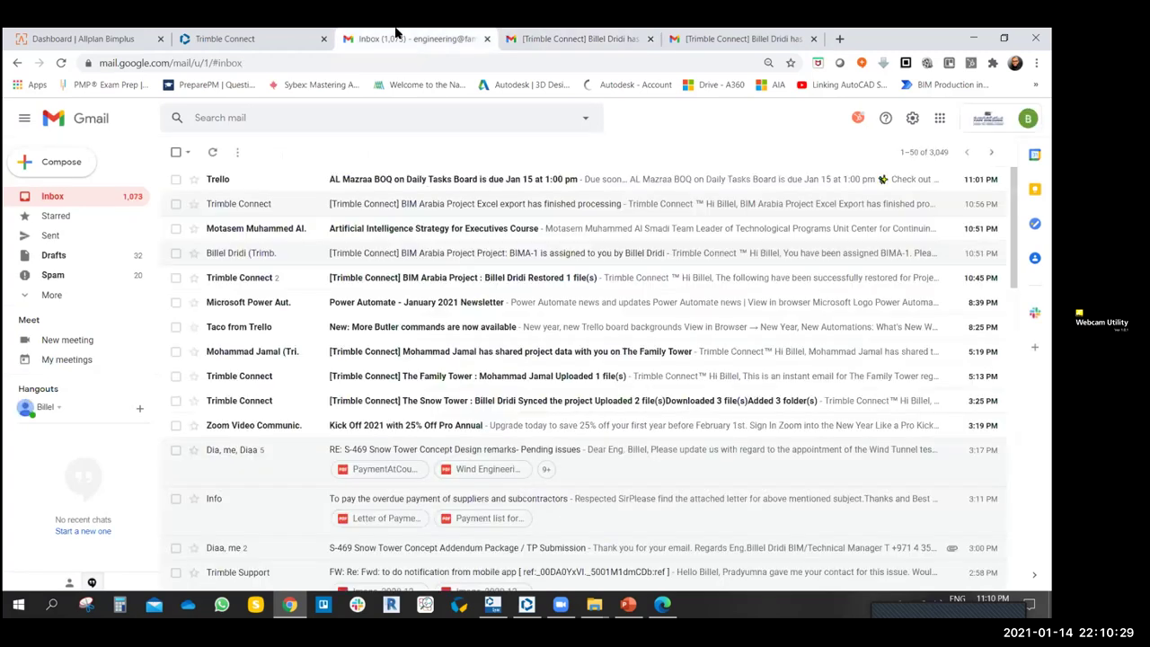
{"action": "left_click", "coordinate": [287, 36]}
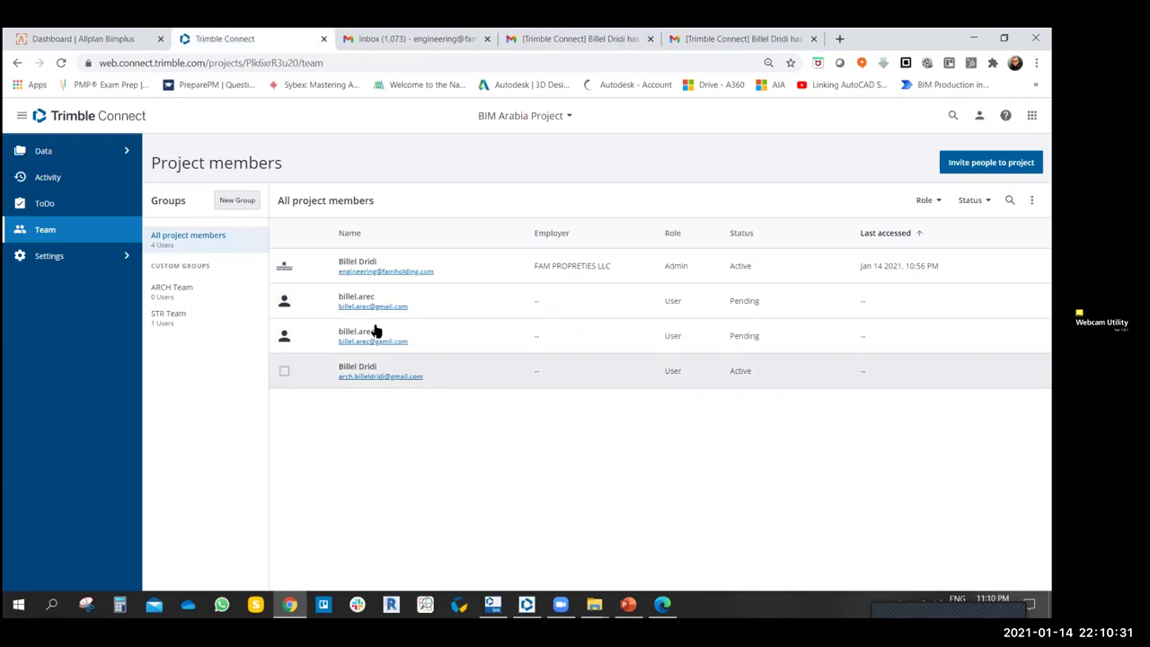
- Inspect the duplicate pending invitee's details in the members list
{"action": "left_click", "coordinate": [284, 302]}
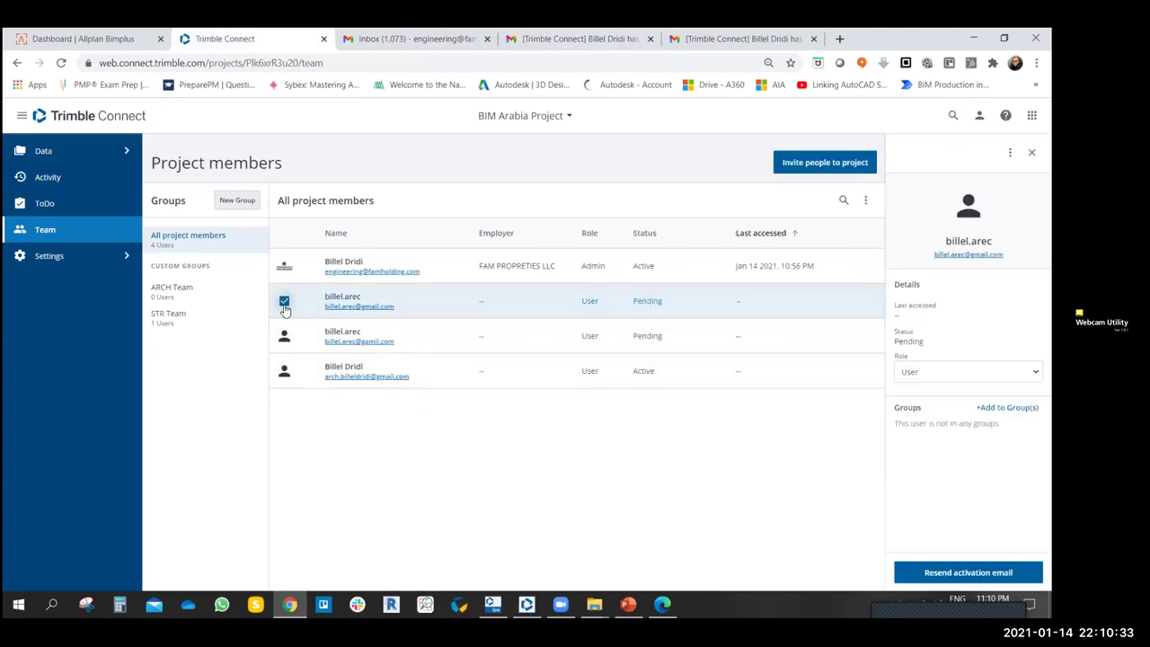
{"action": "left_click", "coordinate": [284, 303]}
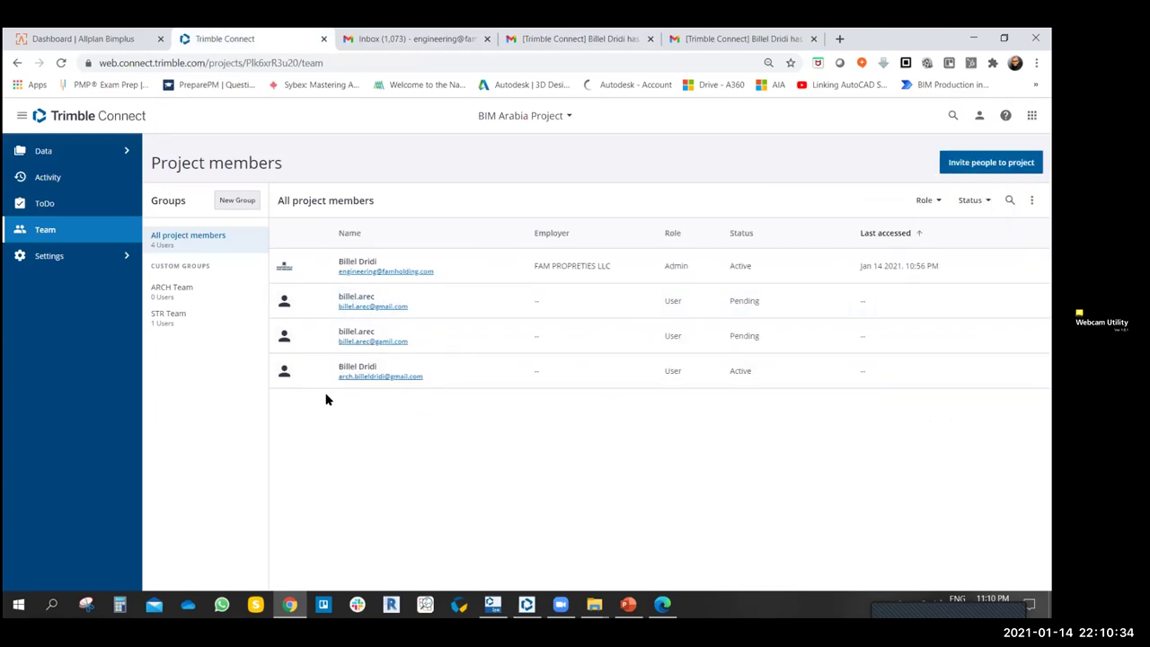
{"action": "left_click", "coordinate": [284, 302]}
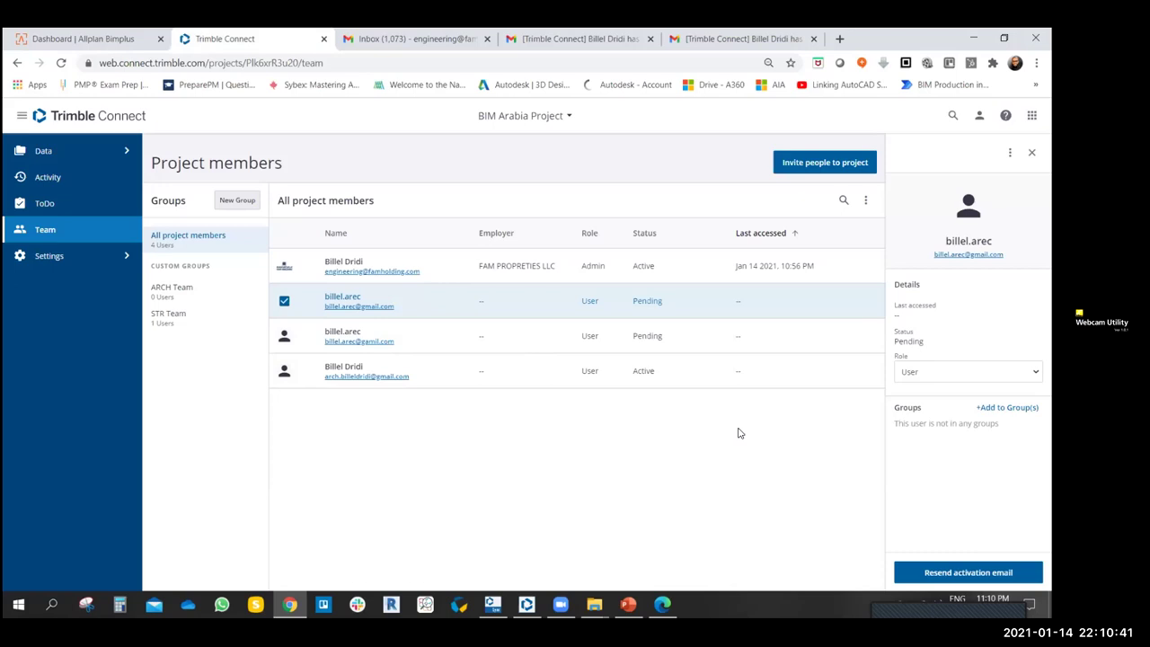
{"action": "left_click", "coordinate": [284, 300]}
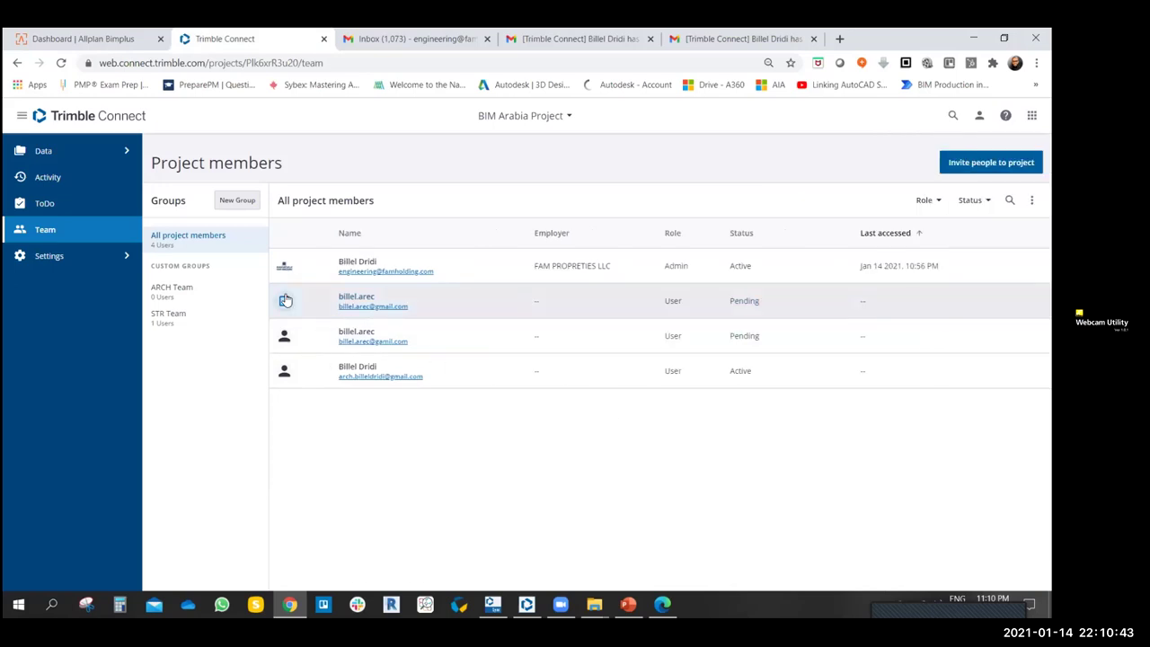
- Search ARCH Team's add-people box for the invitee's e-mail, find no match, and close it
{"action": "left_click", "coordinate": [172, 292]}
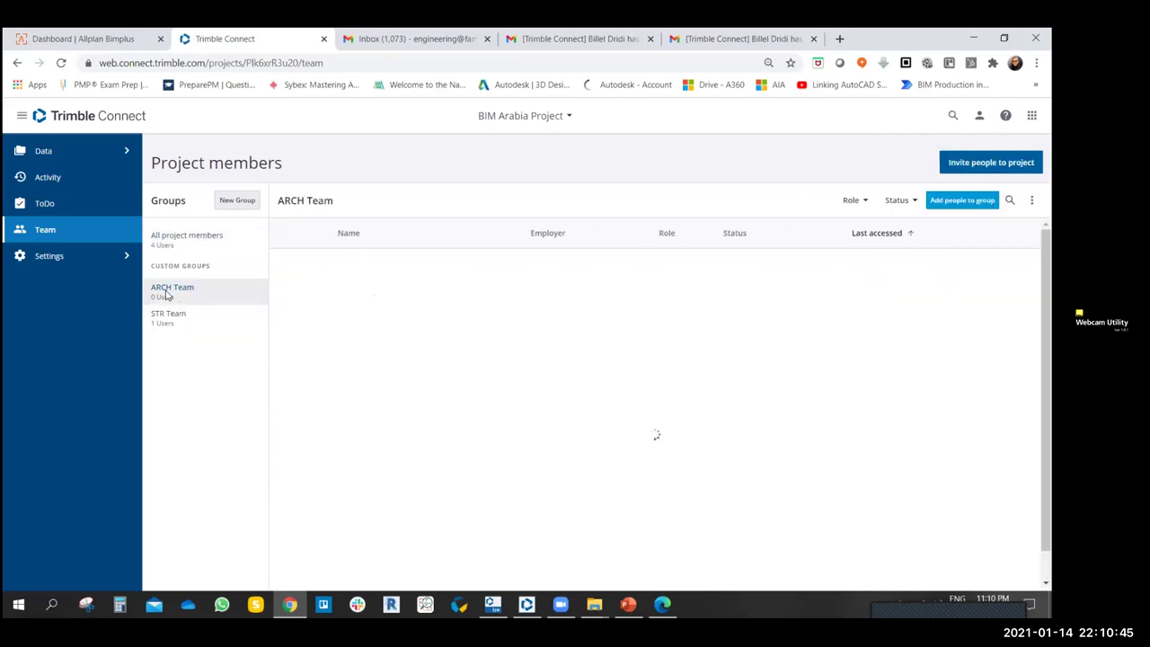
{"action": "left_click", "coordinate": [957, 199]}
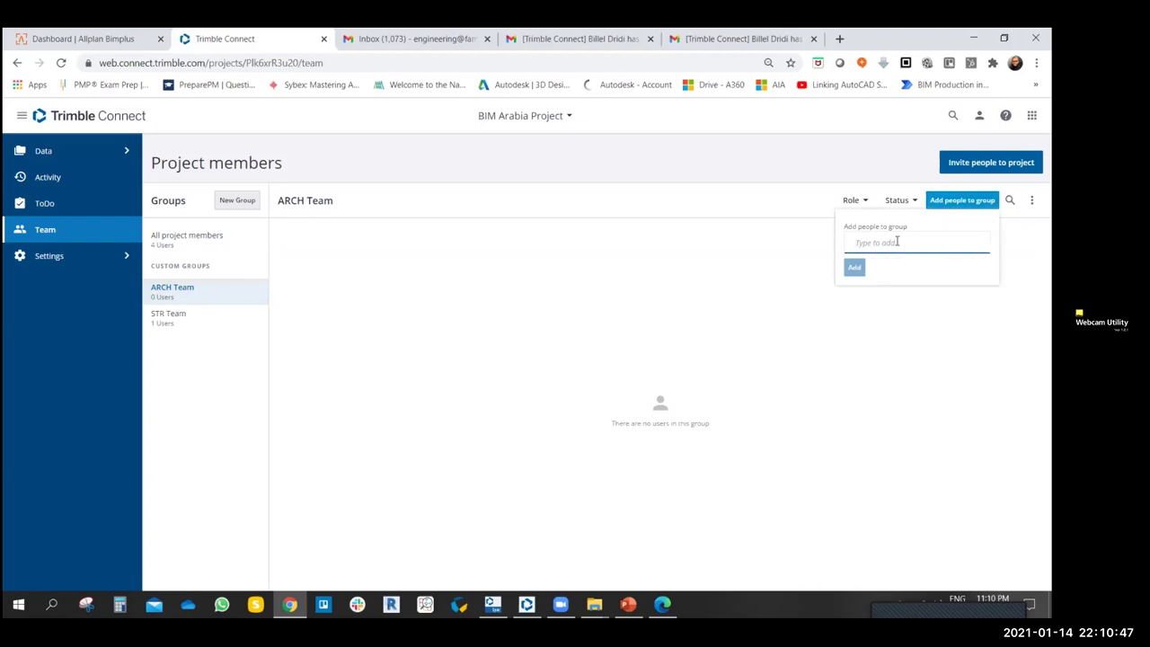
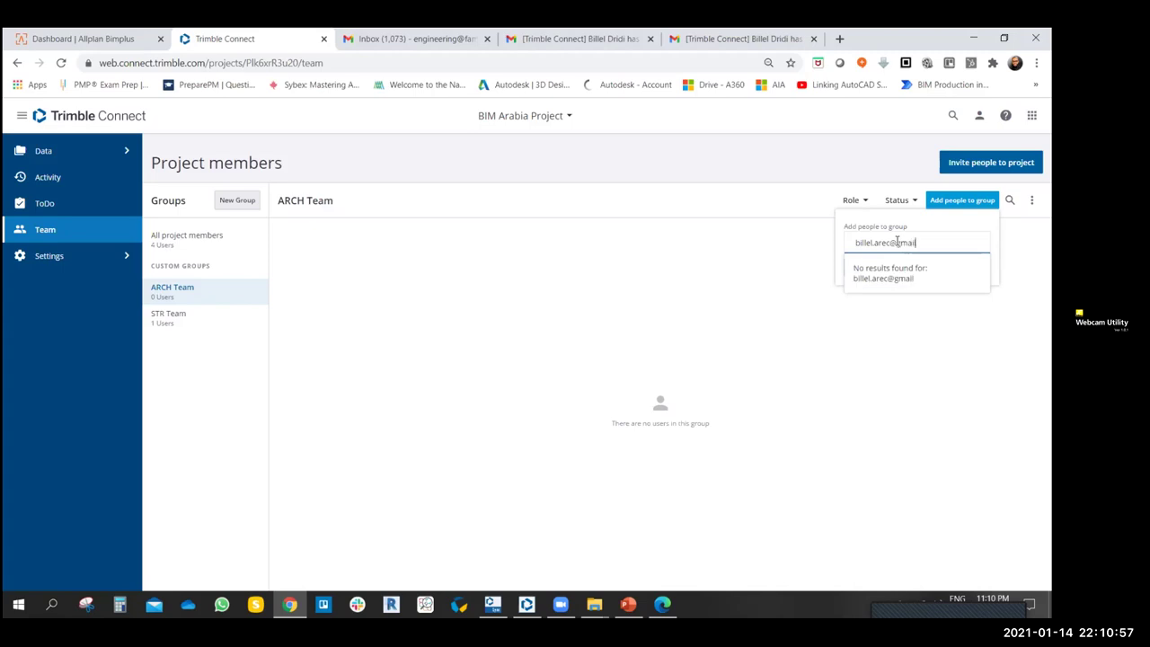
{"action": "left_click", "coordinate": [892, 269]}
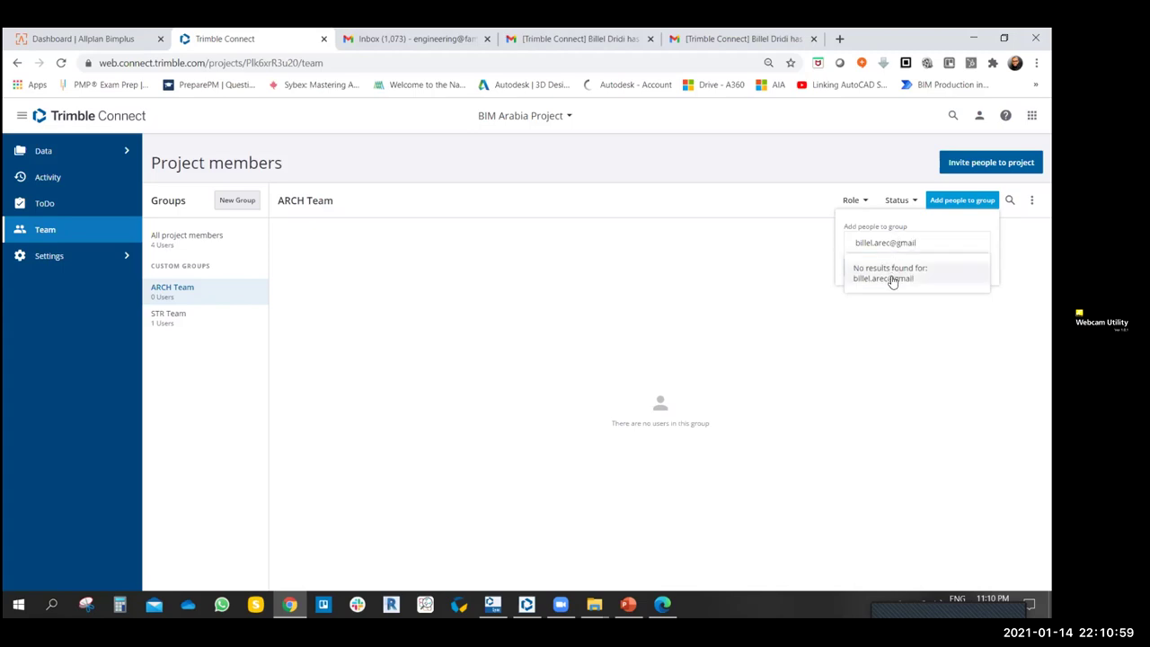
{"action": "left_click", "coordinate": [920, 250]}
{"action": "type", "text": "."}
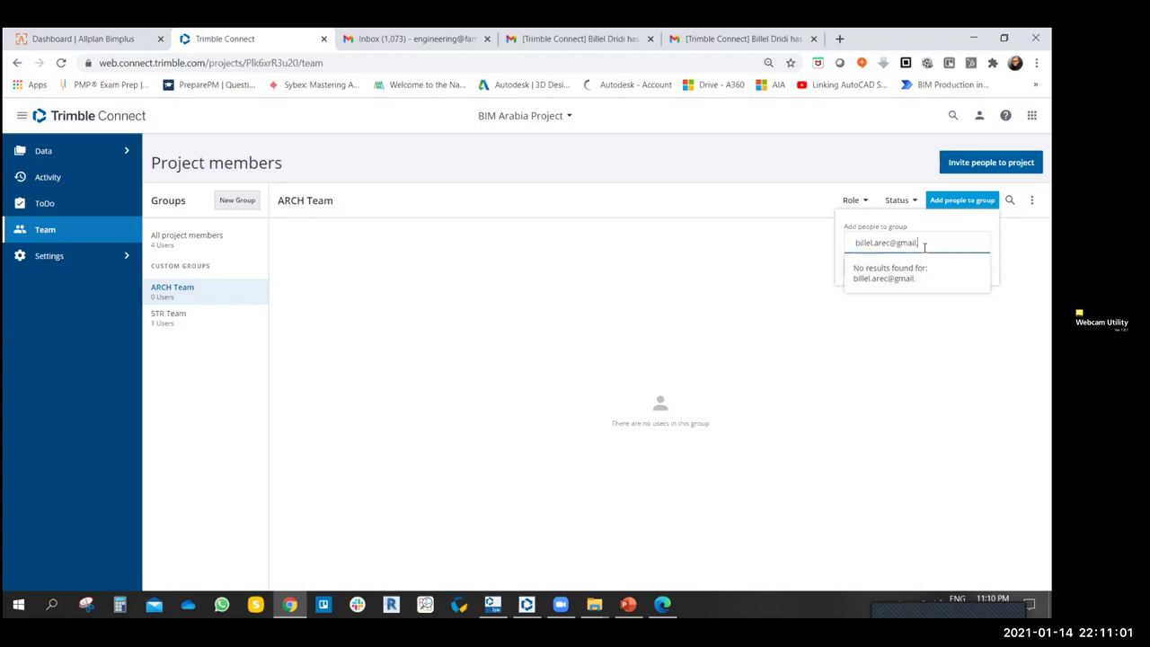
{"action": "type", "text": "ccom"}
{"action": "key", "text": "BackSpace"}
{"action": "key", "text": "BackSpace"}
{"action": "key", "text": "BackSpace"}
{"action": "type", "text": "om"}
{"action": "left_click", "coordinate": [906, 273]}
{"action": "left_click", "coordinate": [596, 281]}
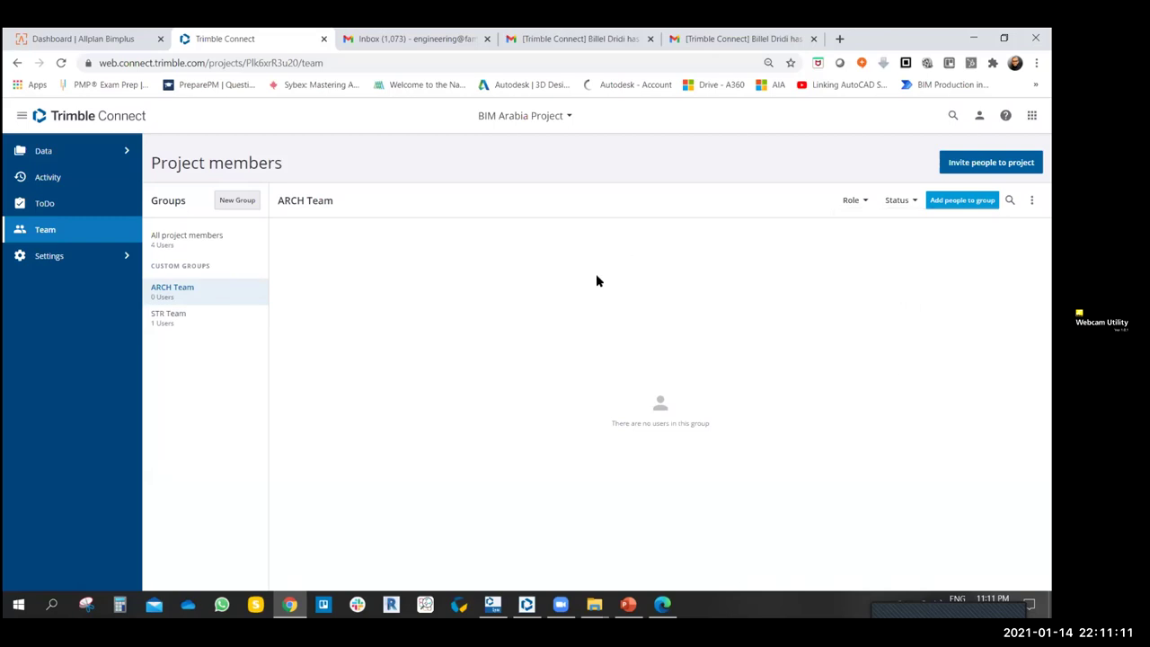
{"action": "left_click", "coordinate": [166, 249]}
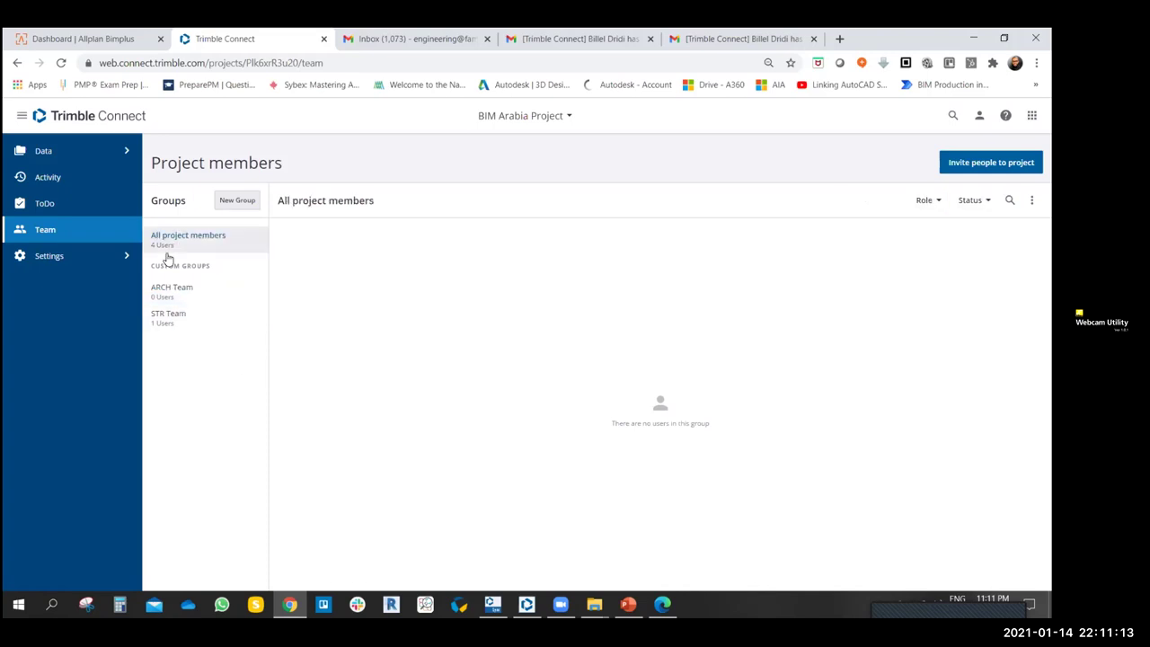
- Add the first pending invitee to ARCH Team via Add to Group(s), then view ARCH Team's members
{"action": "left_click", "coordinate": [157, 289]}
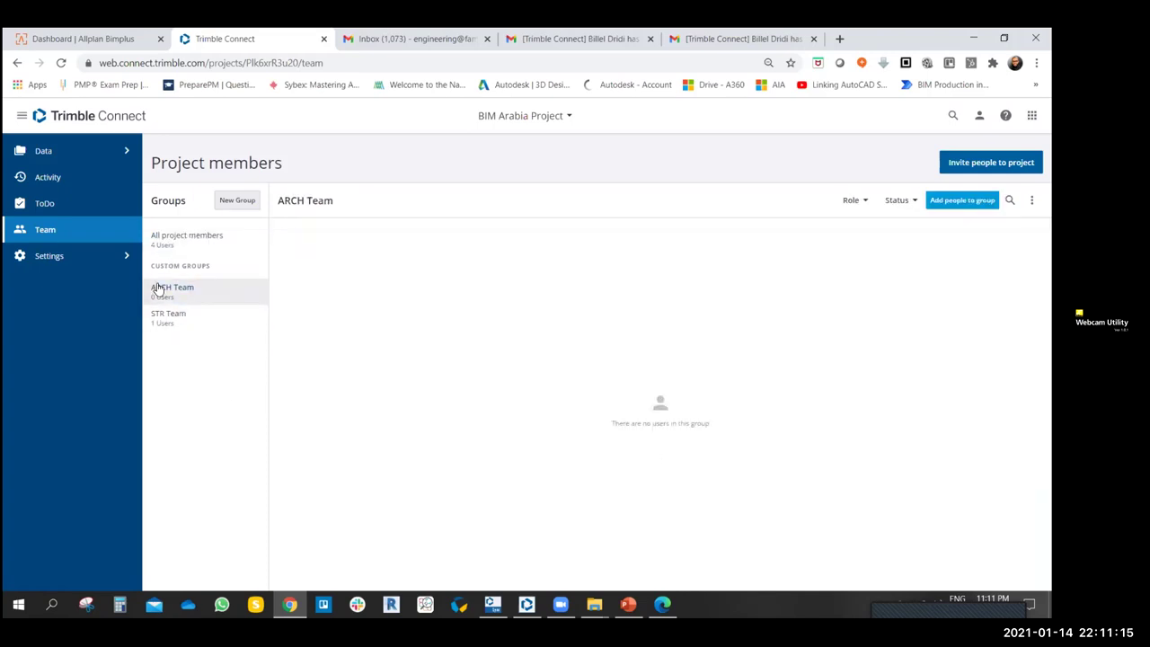
{"action": "left_click", "coordinate": [173, 237]}
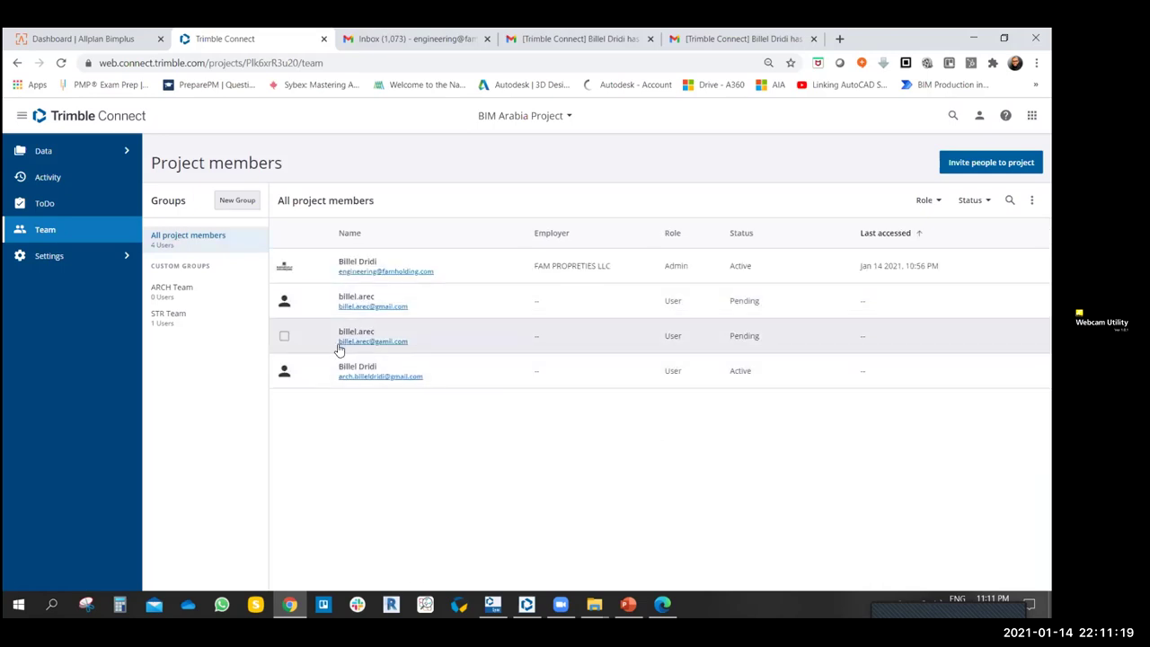
{"action": "left_click", "coordinate": [284, 301]}
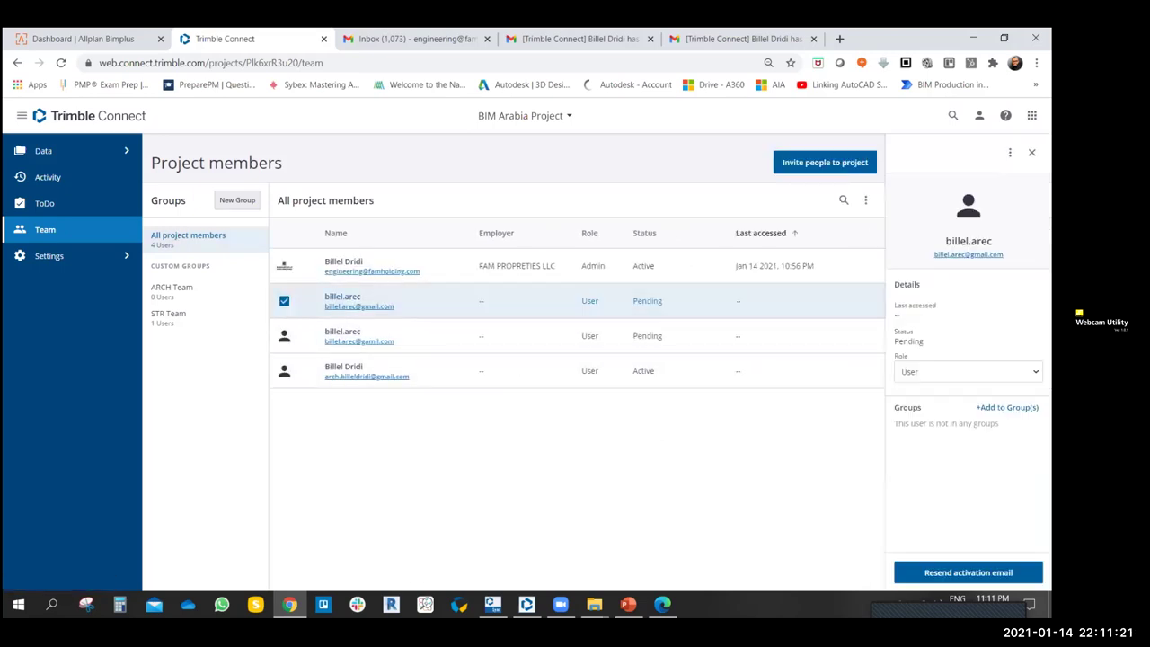
{"action": "left_click", "coordinate": [1006, 406]}
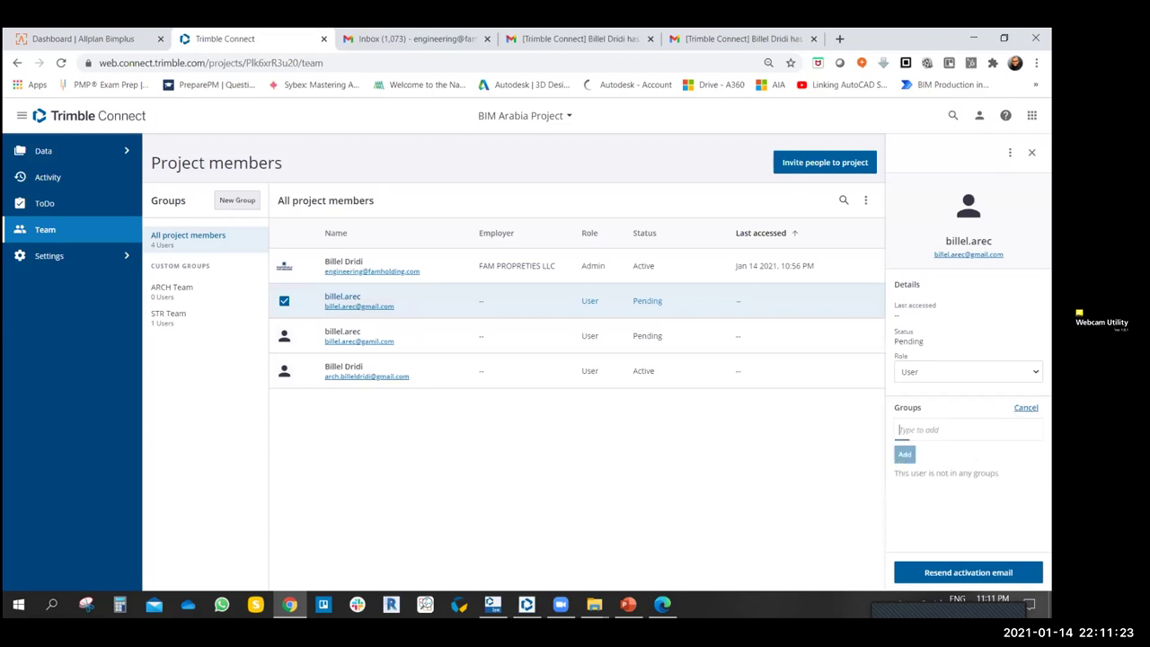
{"action": "type", "text": "arc"}
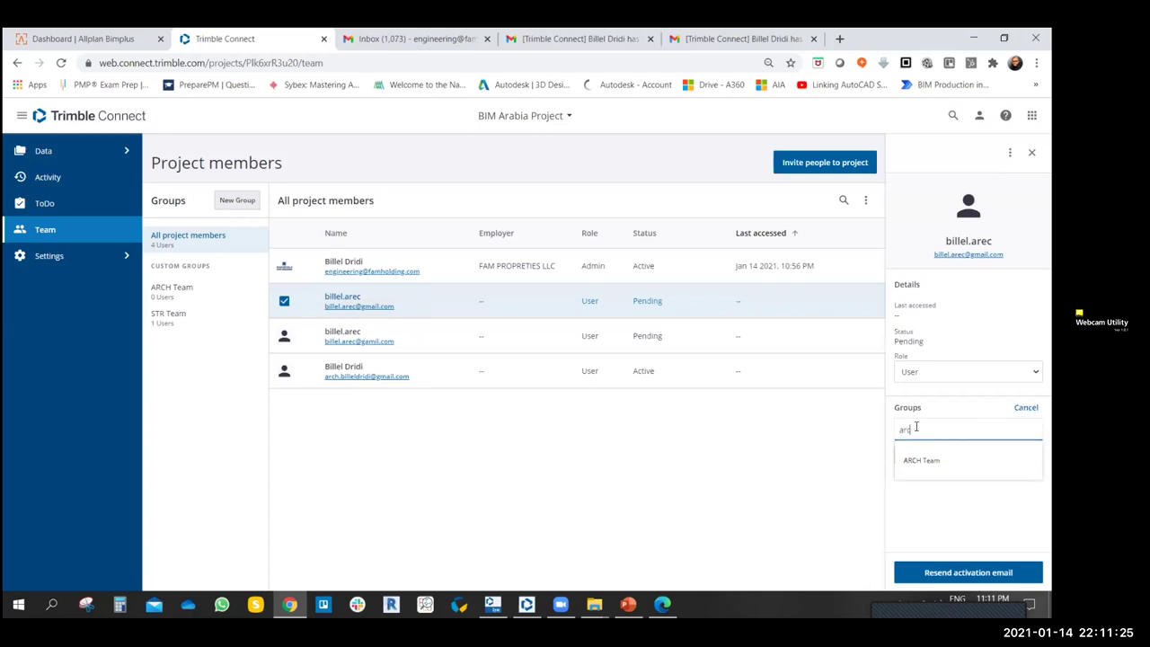
{"action": "left_click", "coordinate": [925, 462]}
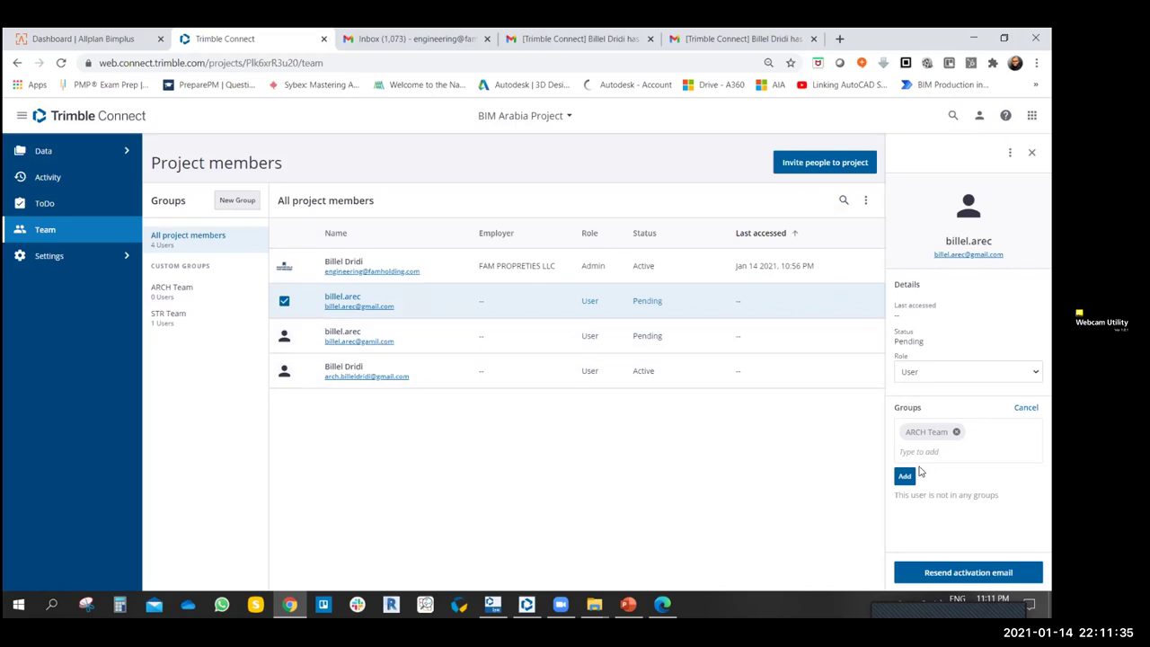
{"action": "left_click", "coordinate": [904, 476]}
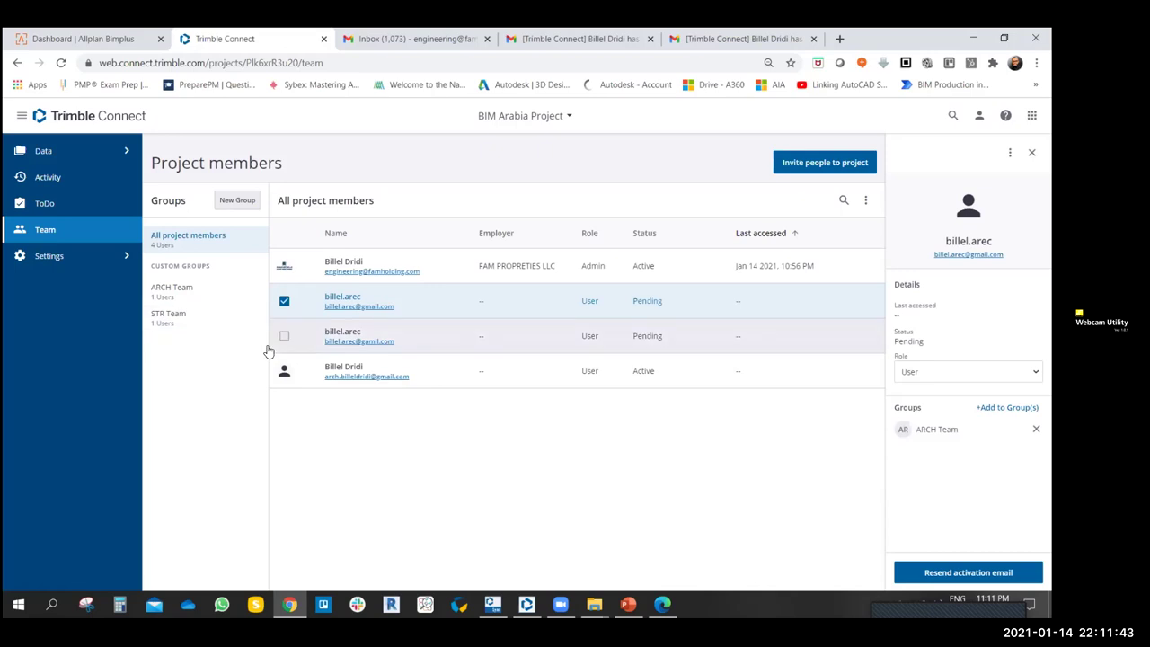
{"action": "left_click", "coordinate": [287, 303]}
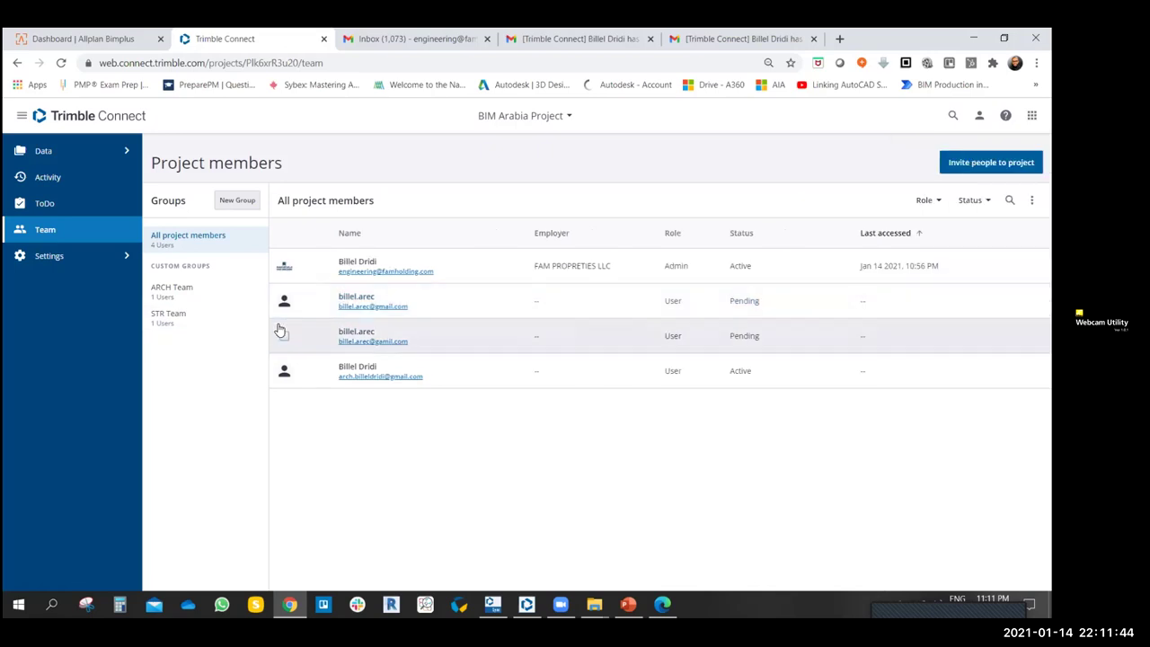
{"action": "left_click", "coordinate": [174, 298]}
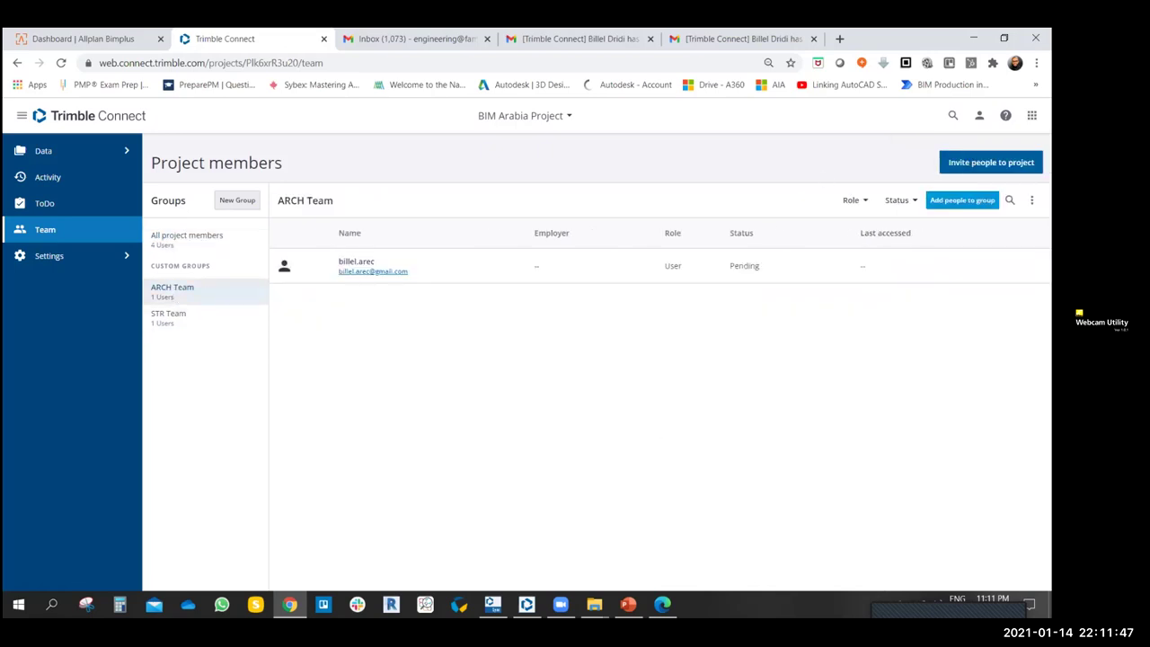
{"action": "left_click", "coordinate": [907, 200]}
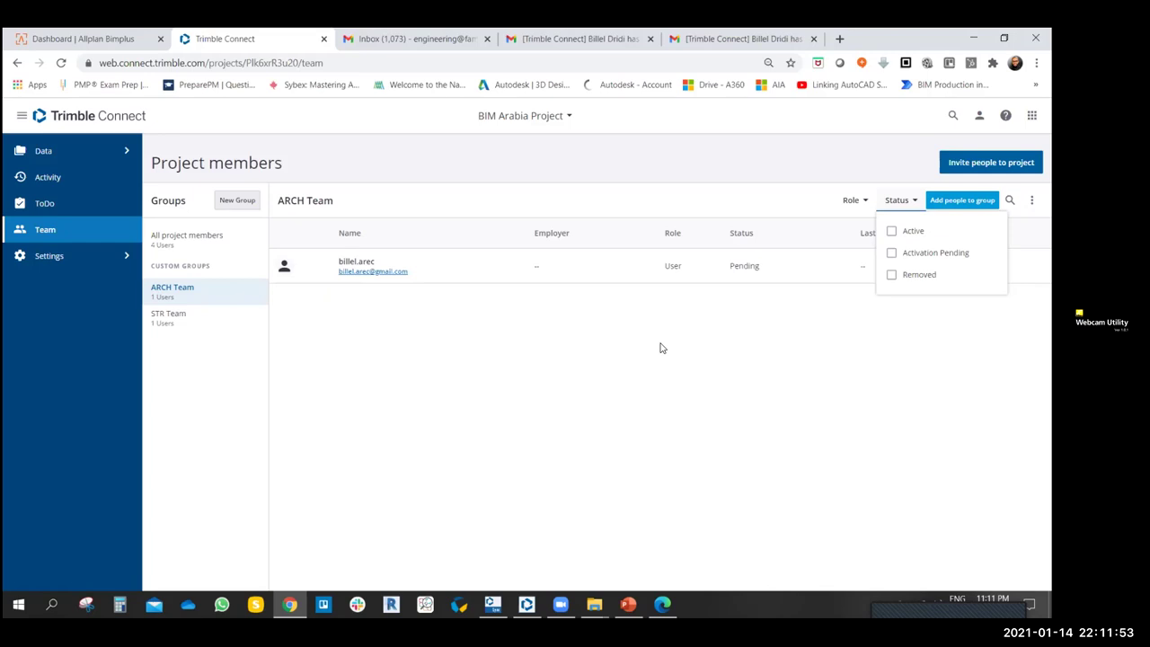
- Filter All project members to Activation Pending and inspect the pending invitee's details
{"action": "left_click", "coordinate": [440, 370]}
{"action": "left_click", "coordinate": [160, 236]}
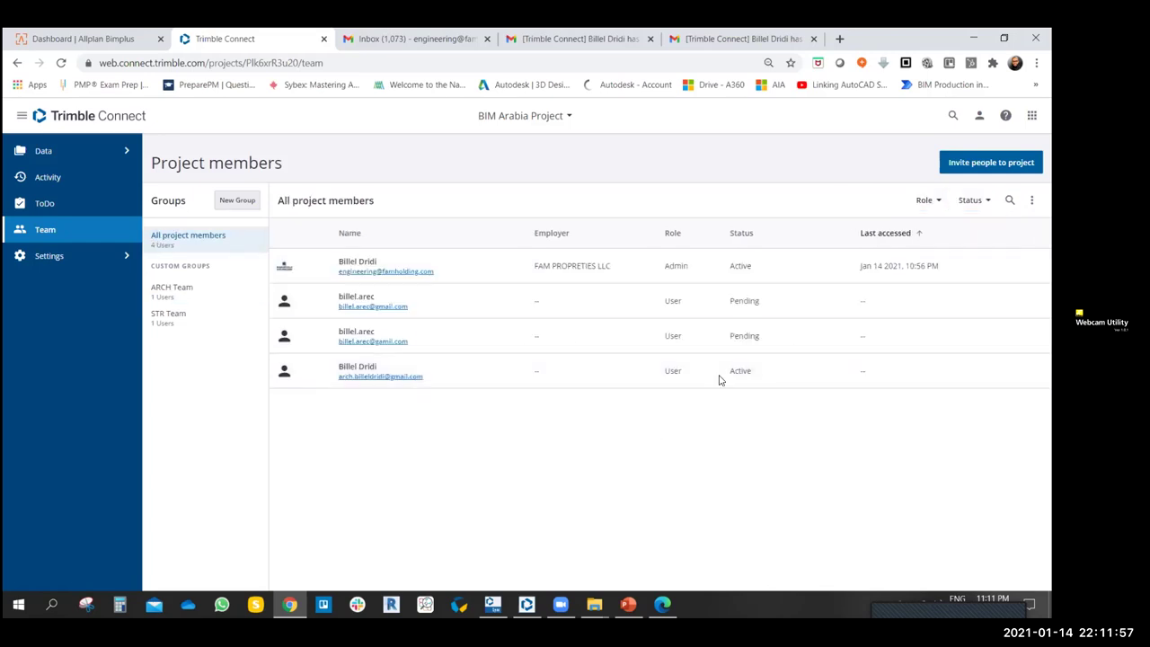
{"action": "left_click", "coordinate": [973, 200]}
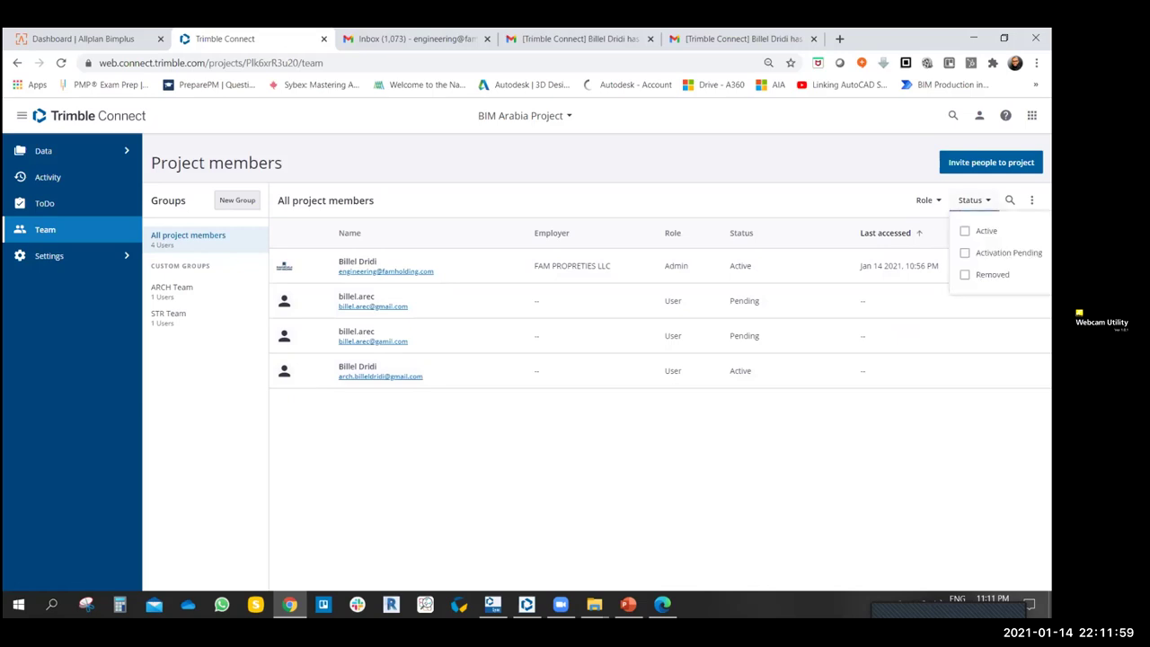
{"action": "left_click", "coordinate": [997, 253]}
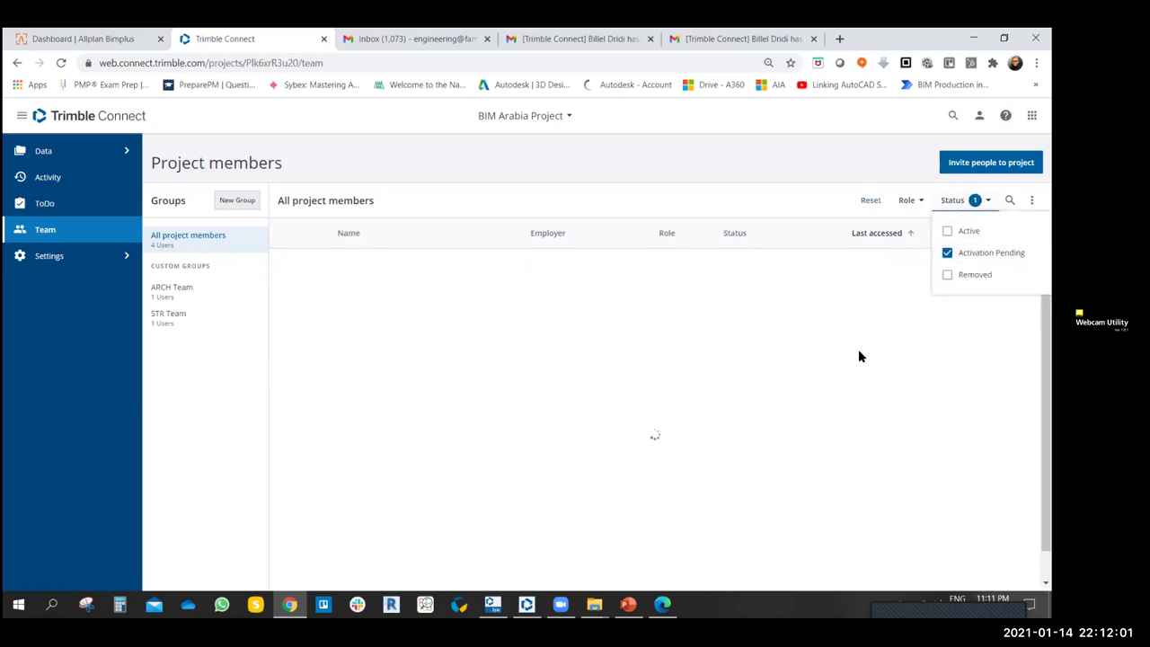
{"action": "left_click", "coordinate": [557, 401]}
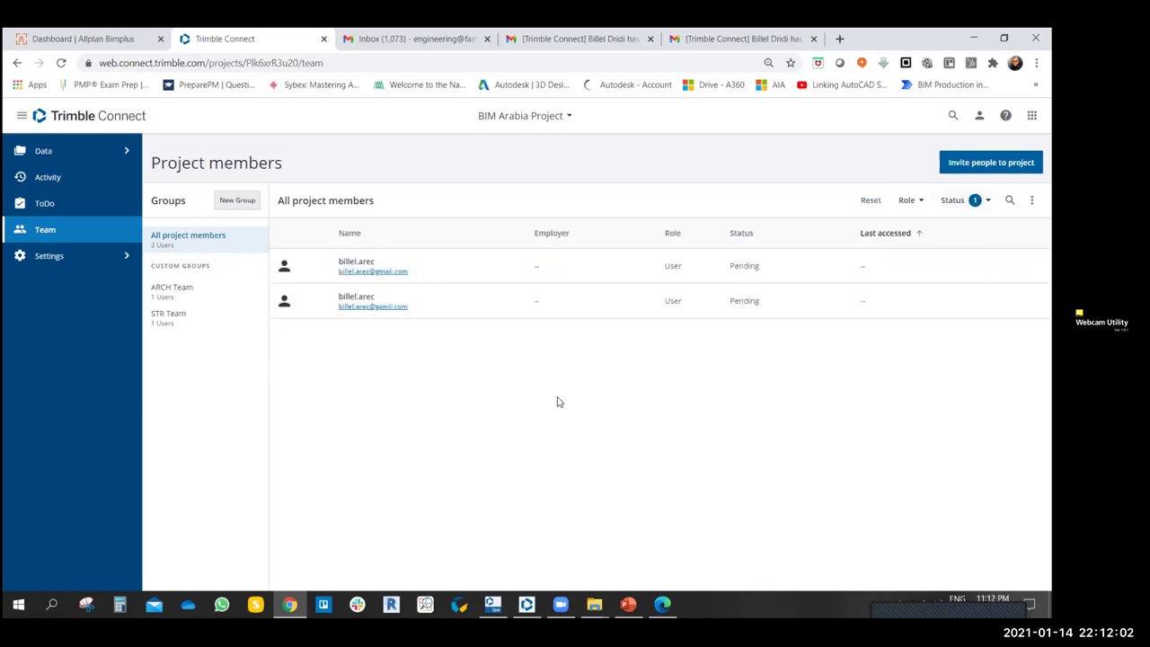
{"action": "left_click", "coordinate": [865, 269]}
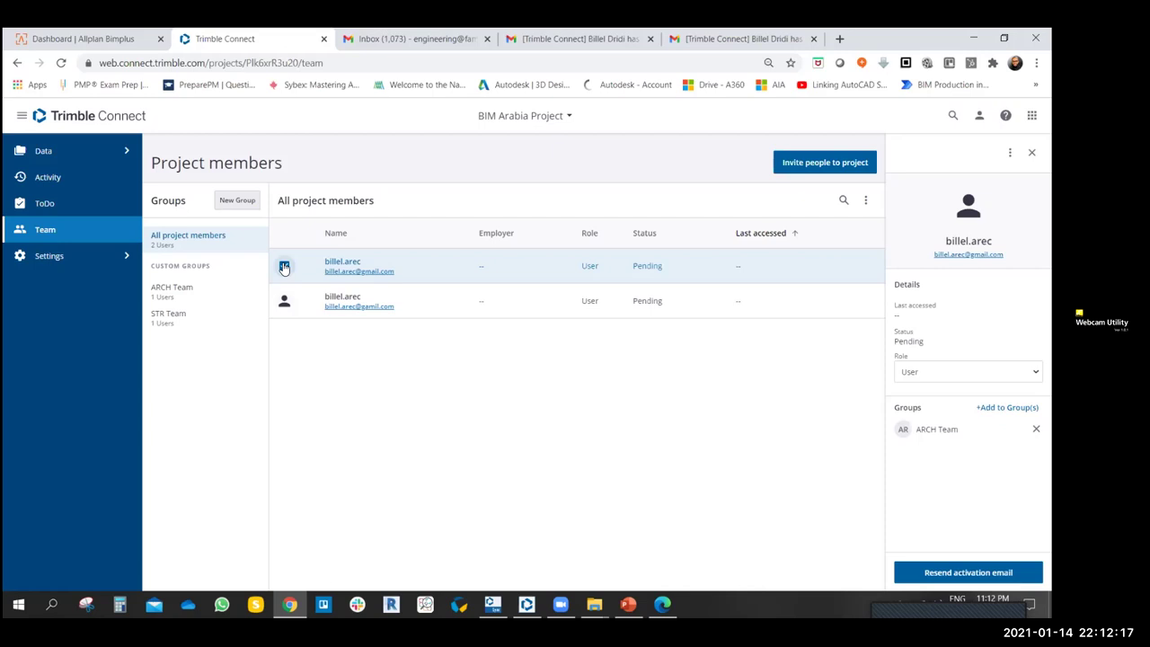
{"action": "left_click", "coordinate": [284, 267]}
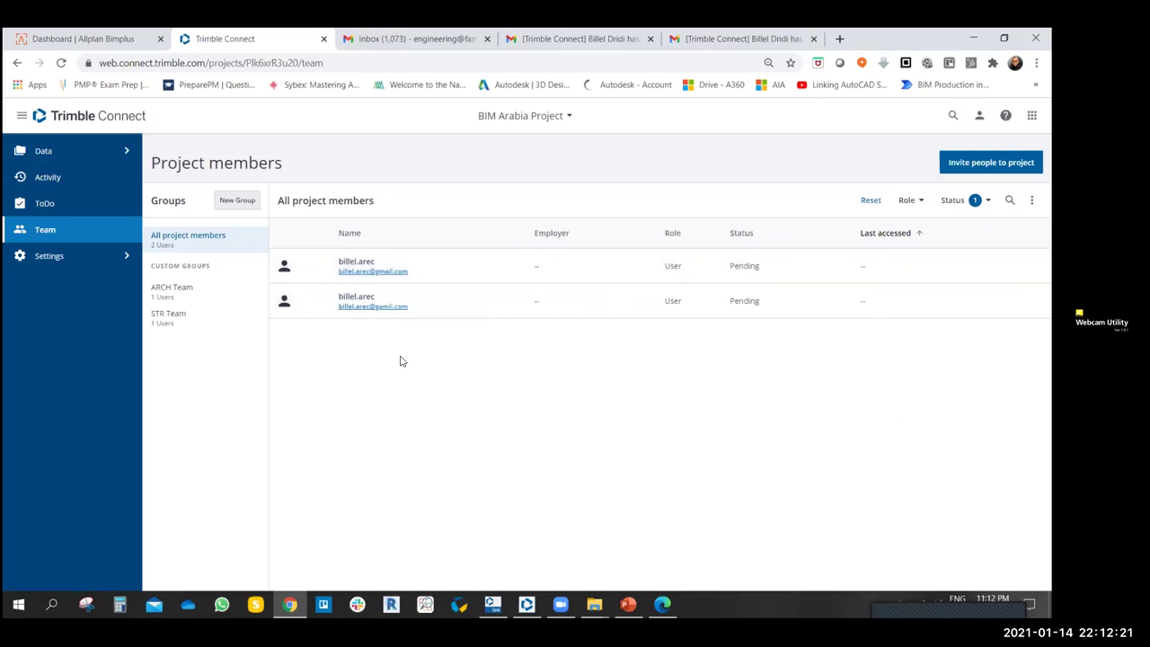
{"action": "left_click", "coordinate": [284, 266]}
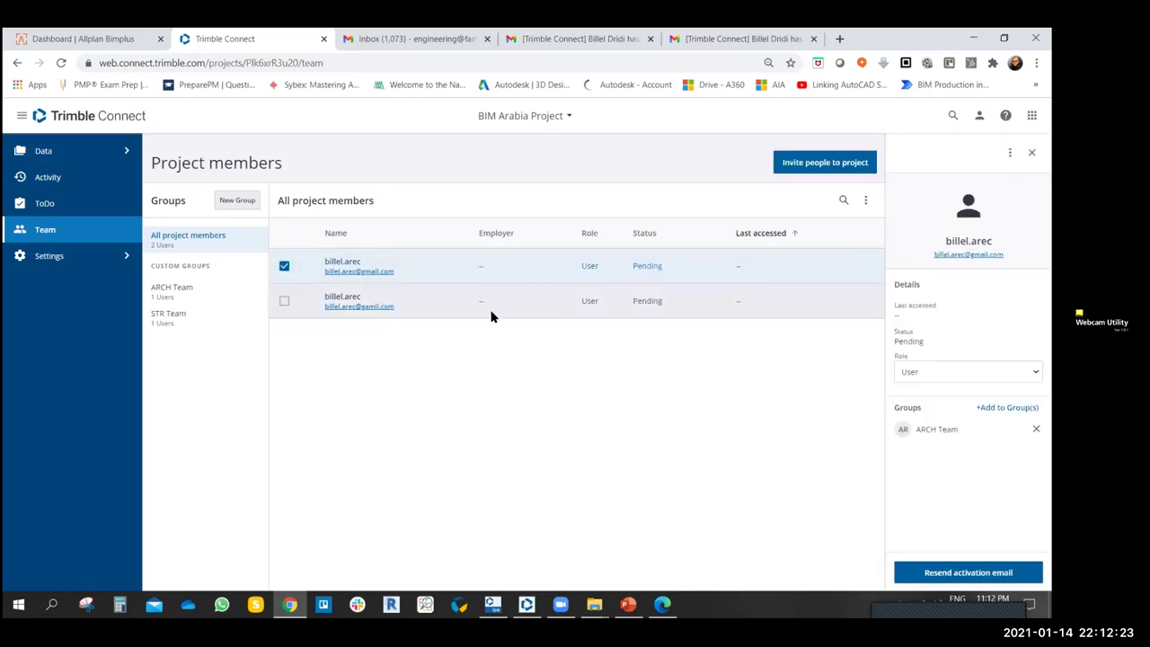
{"action": "left_click", "coordinate": [284, 266]}
- Try the Removed status filter in ARCH Team, clear it, and return to All project members
{"action": "left_click", "coordinate": [172, 288]}
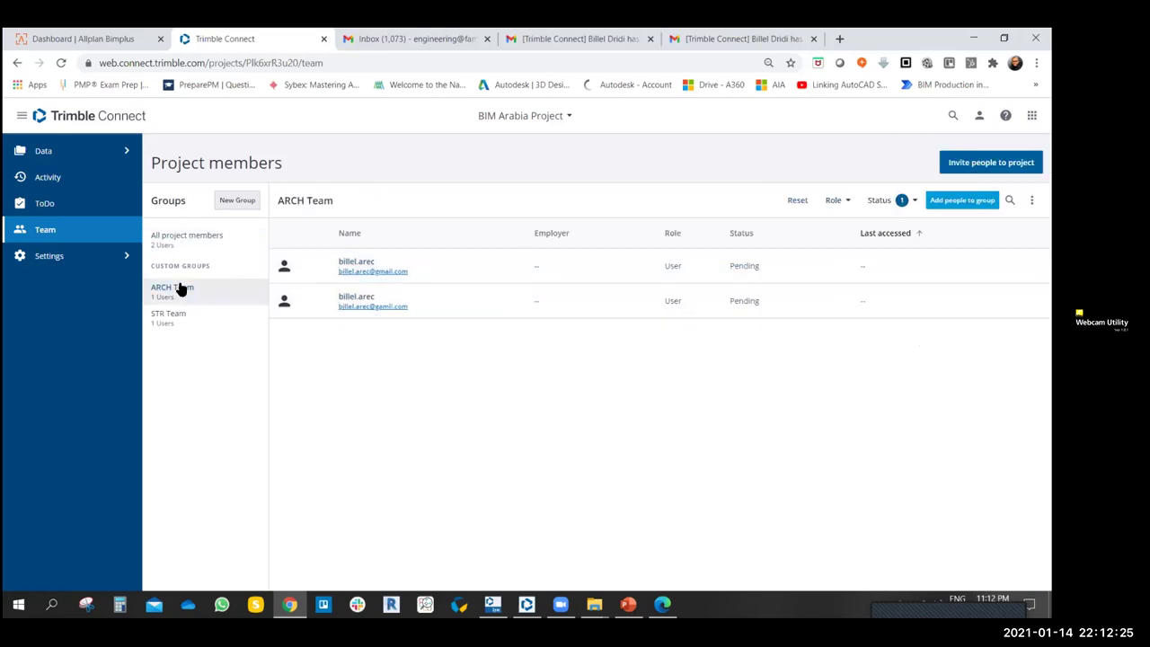
{"action": "left_click", "coordinate": [914, 201]}
{"action": "left_click", "coordinate": [874, 275]}
{"action": "left_click", "coordinate": [873, 252]}
{"action": "left_click", "coordinate": [701, 342]}
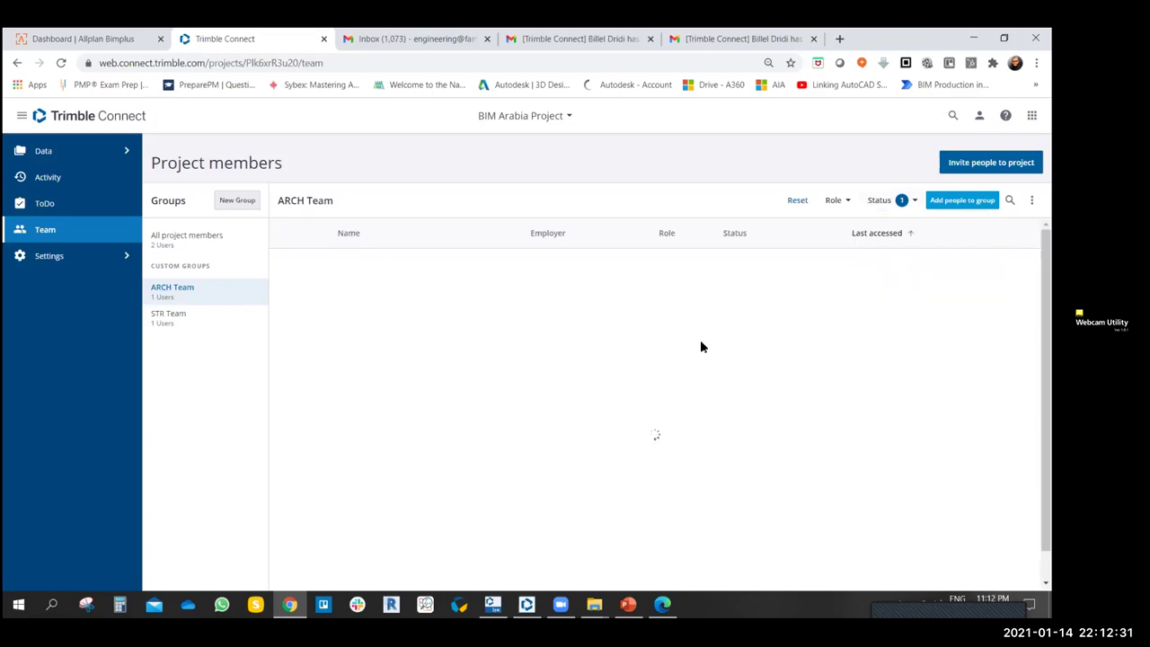
{"action": "left_click", "coordinate": [889, 200]}
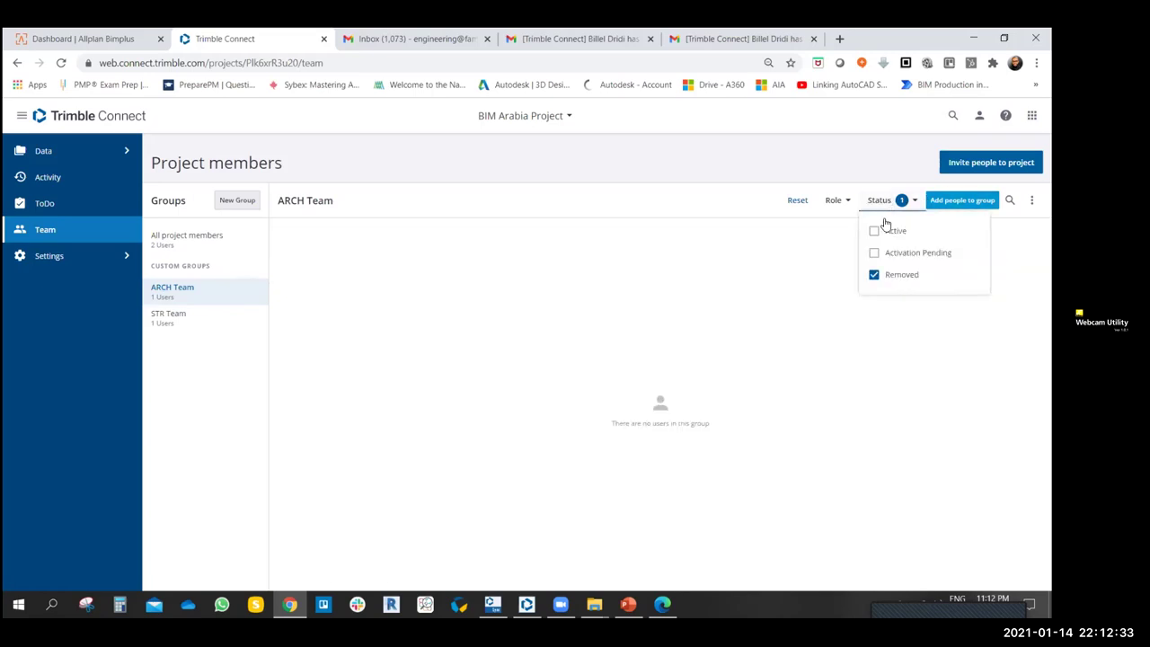
{"action": "left_click", "coordinate": [873, 275]}
{"action": "left_click", "coordinate": [196, 245]}
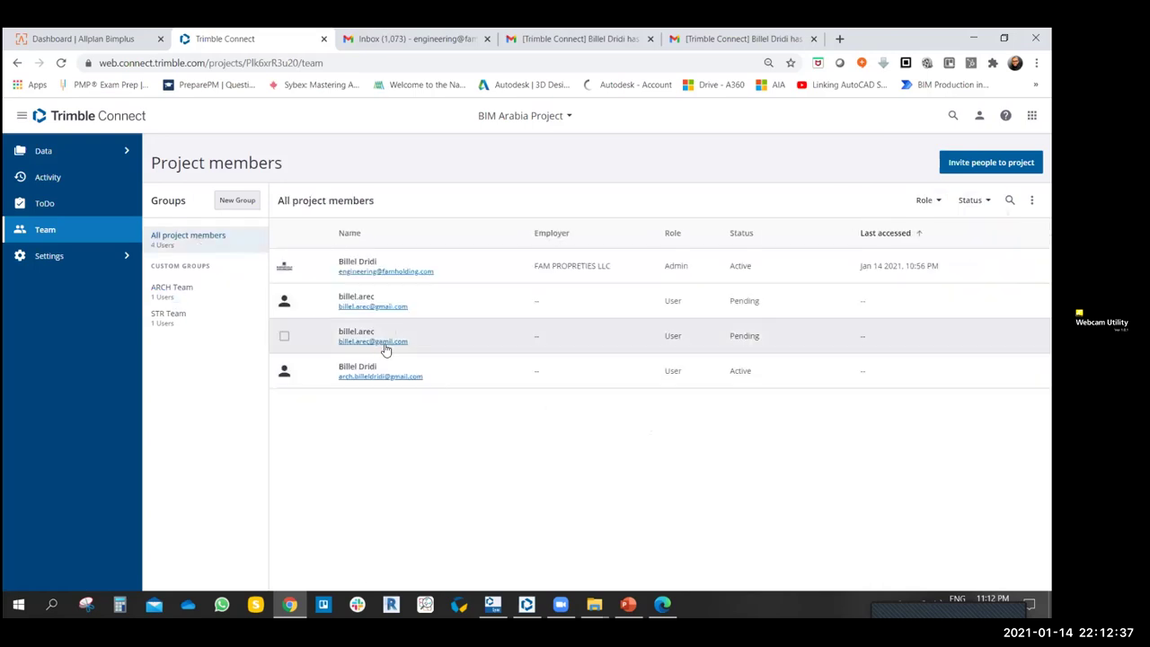
- Remove the misspelled duplicate invitee from the project, then filter the member list by Removed status
{"action": "left_click", "coordinate": [285, 302]}
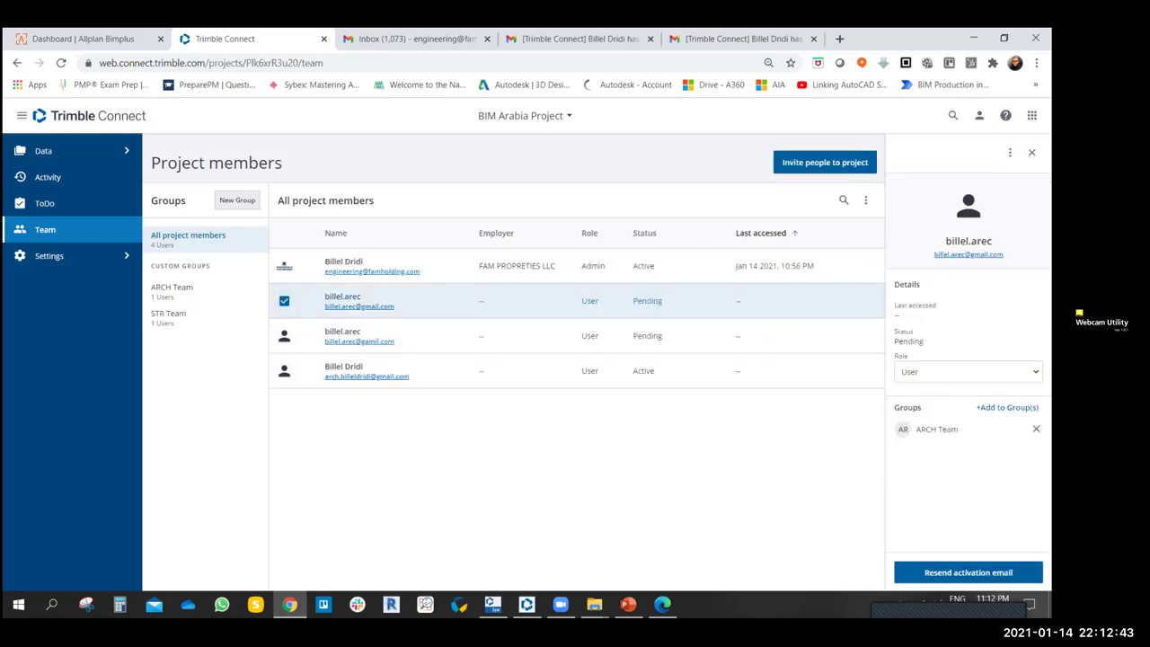
{"action": "left_click", "coordinate": [1010, 152]}
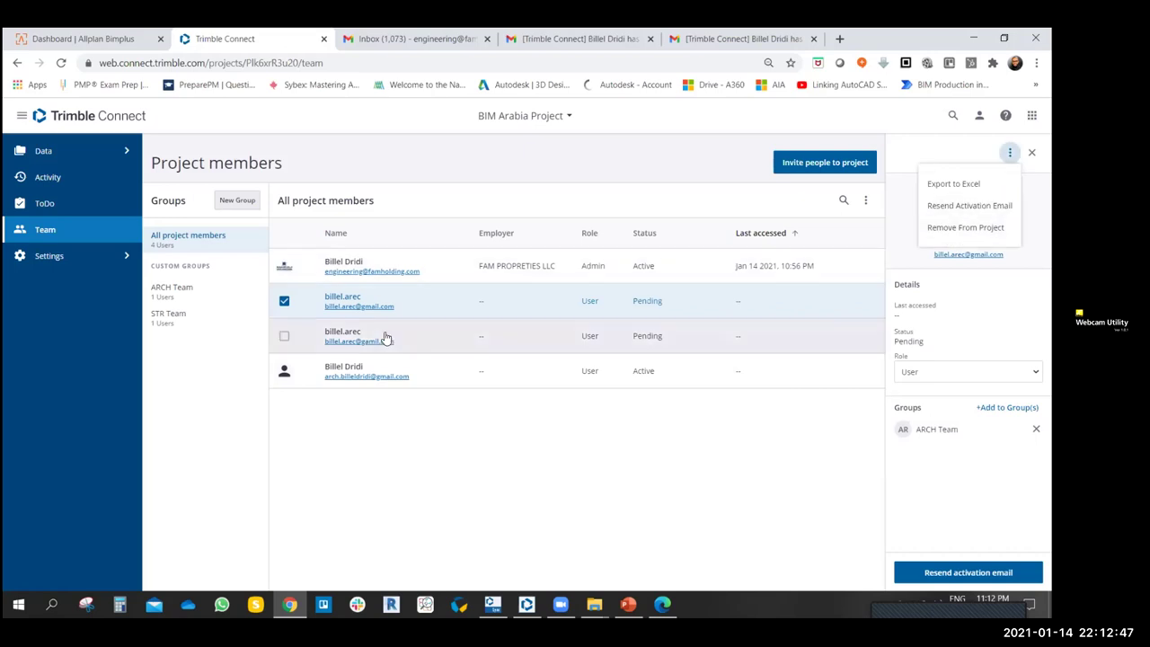
{"action": "left_click", "coordinate": [284, 304]}
{"action": "left_click", "coordinate": [284, 335]}
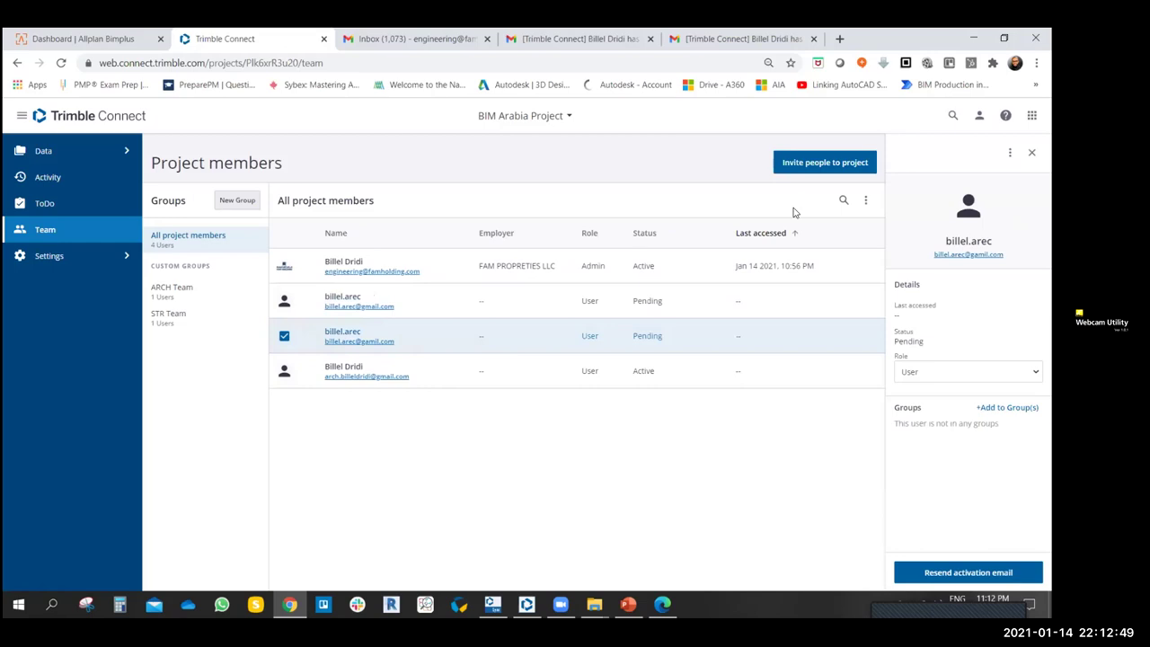
{"action": "left_click", "coordinate": [1010, 153]}
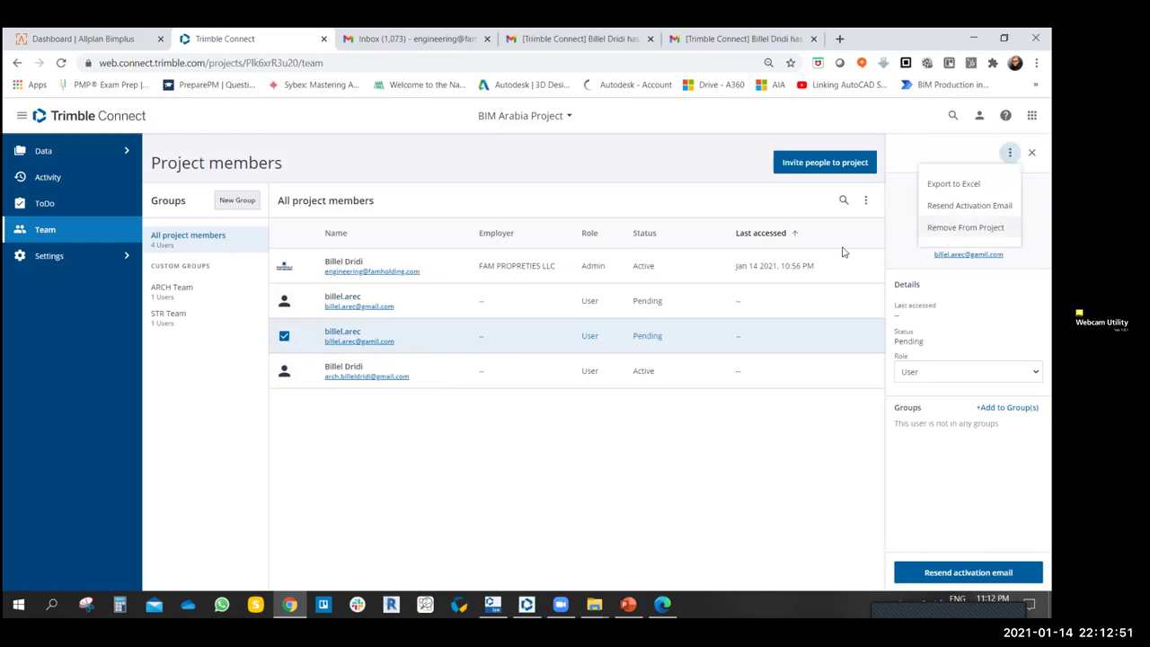
{"action": "left_click", "coordinate": [965, 227]}
{"action": "left_click", "coordinate": [600, 377]}
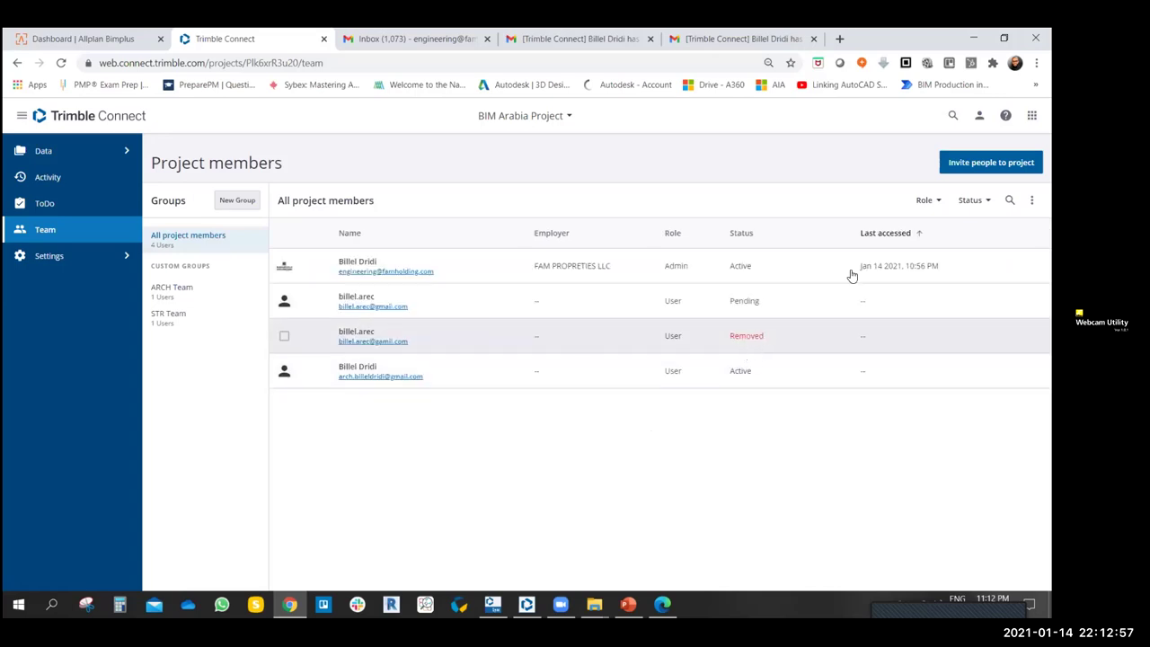
{"action": "left_click", "coordinate": [974, 199]}
{"action": "left_click", "coordinate": [964, 274]}
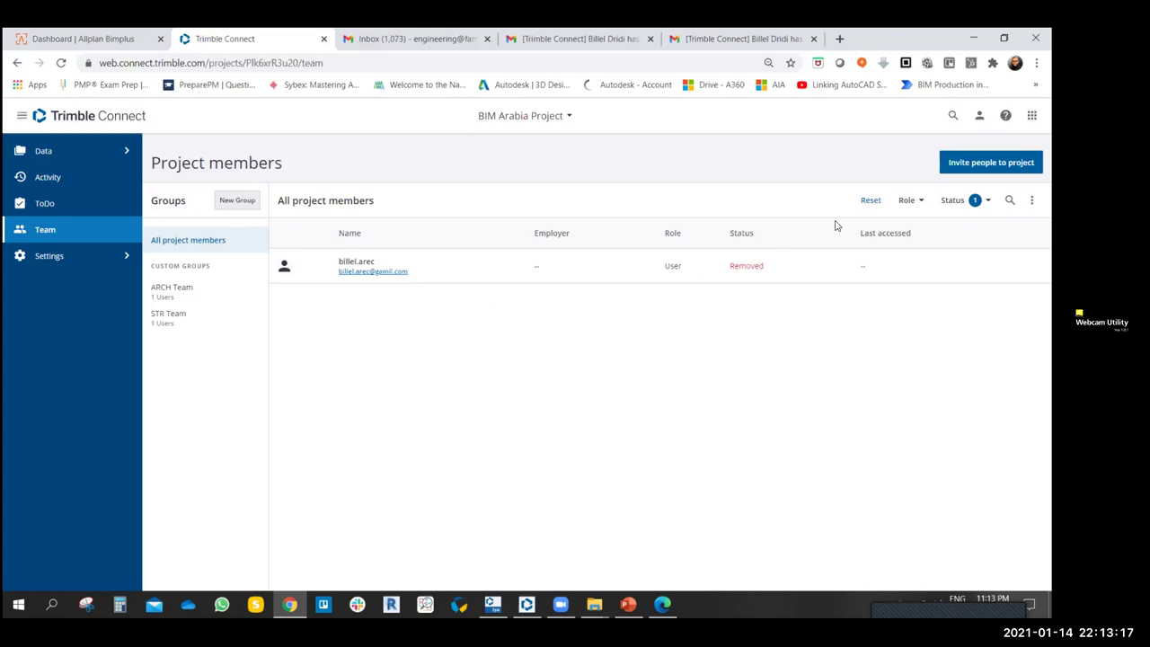
{"action": "left_click", "coordinate": [953, 199]}
{"action": "left_click", "coordinate": [947, 274]}
{"action": "left_click", "coordinate": [901, 235]}
{"action": "left_click", "coordinate": [928, 200]}
{"action": "left_click", "coordinate": [922, 232]}
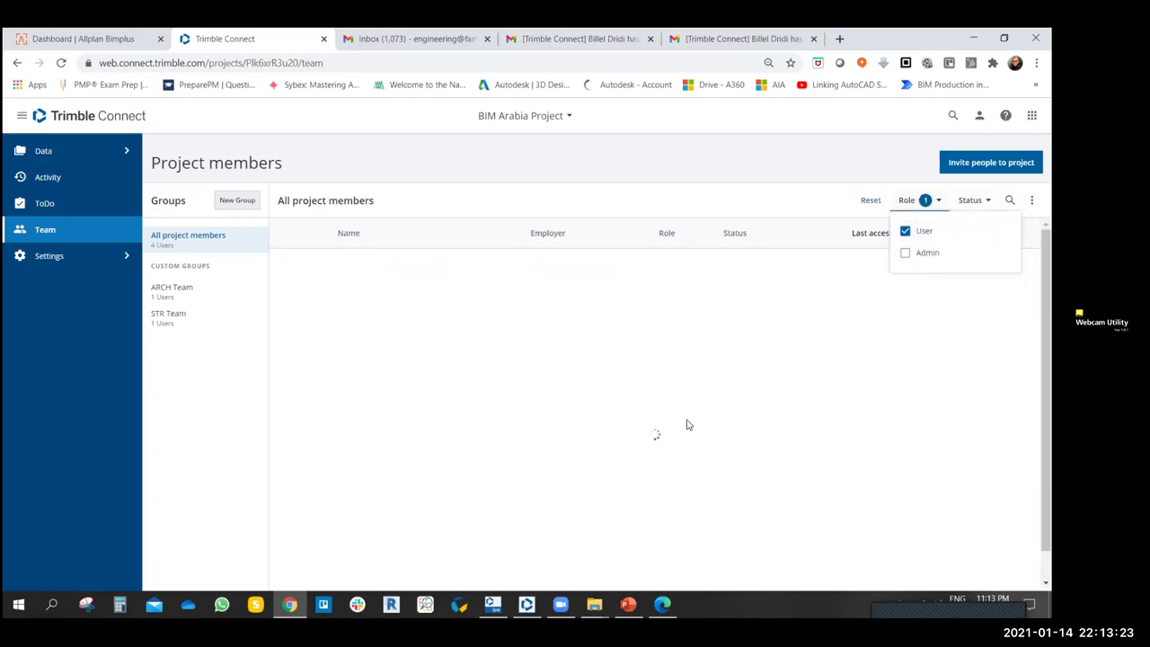
{"action": "left_click", "coordinate": [905, 231]}
{"action": "left_click", "coordinate": [931, 201]}
{"action": "left_click", "coordinate": [932, 201]}
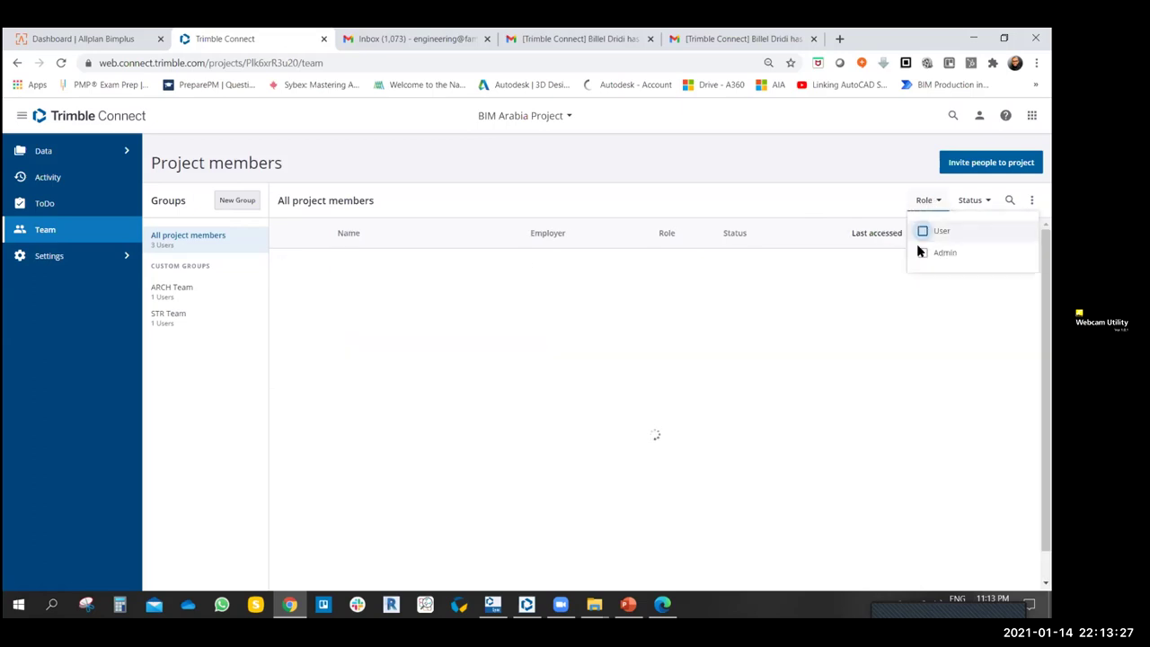
{"action": "left_click", "coordinate": [919, 252]}
{"action": "left_click", "coordinate": [630, 441]}
{"action": "left_click", "coordinate": [935, 201]}
{"action": "left_click", "coordinate": [920, 252]}
{"action": "left_click", "coordinate": [879, 323]}
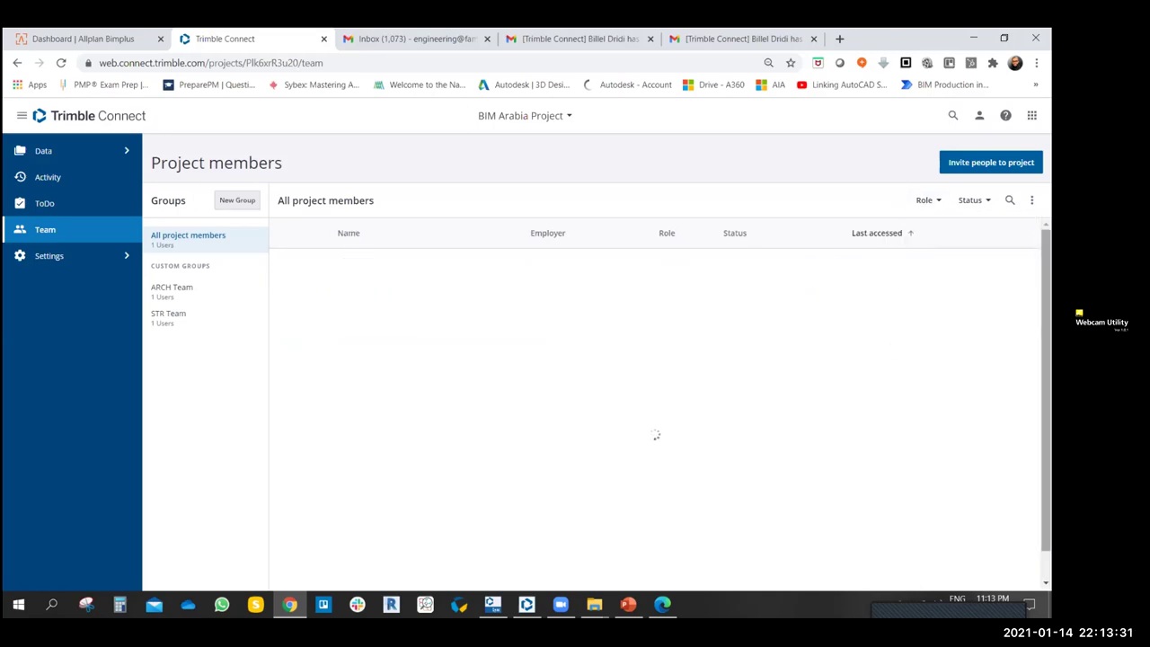
{"action": "left_click", "coordinate": [1032, 201]}
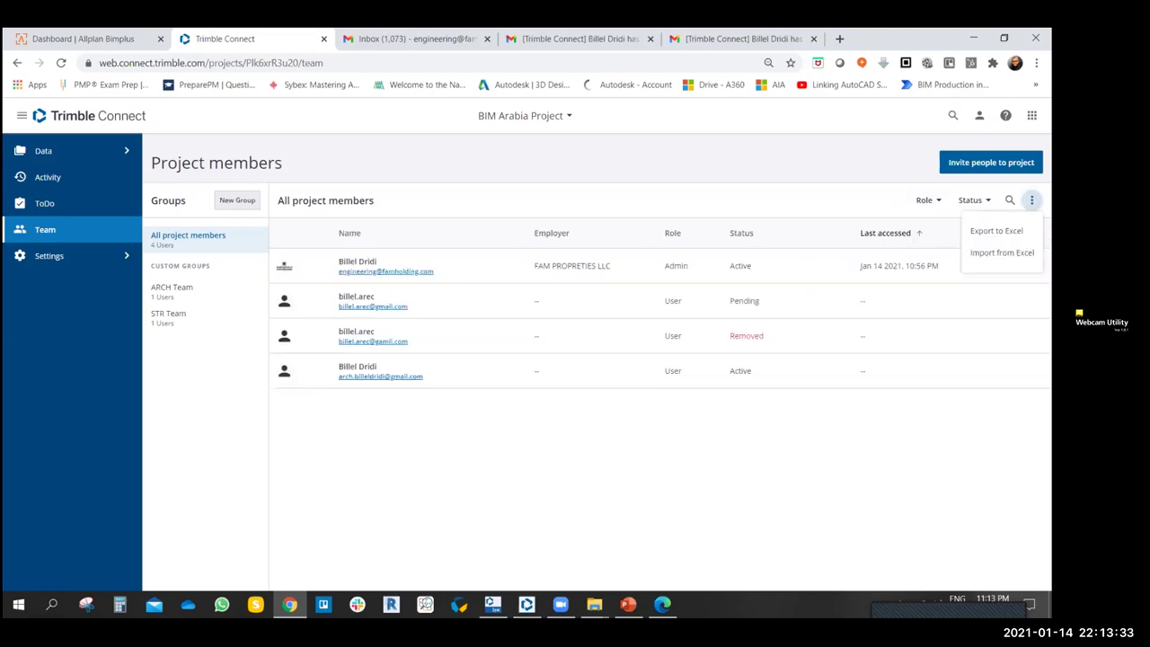
{"action": "left_click", "coordinate": [568, 447]}
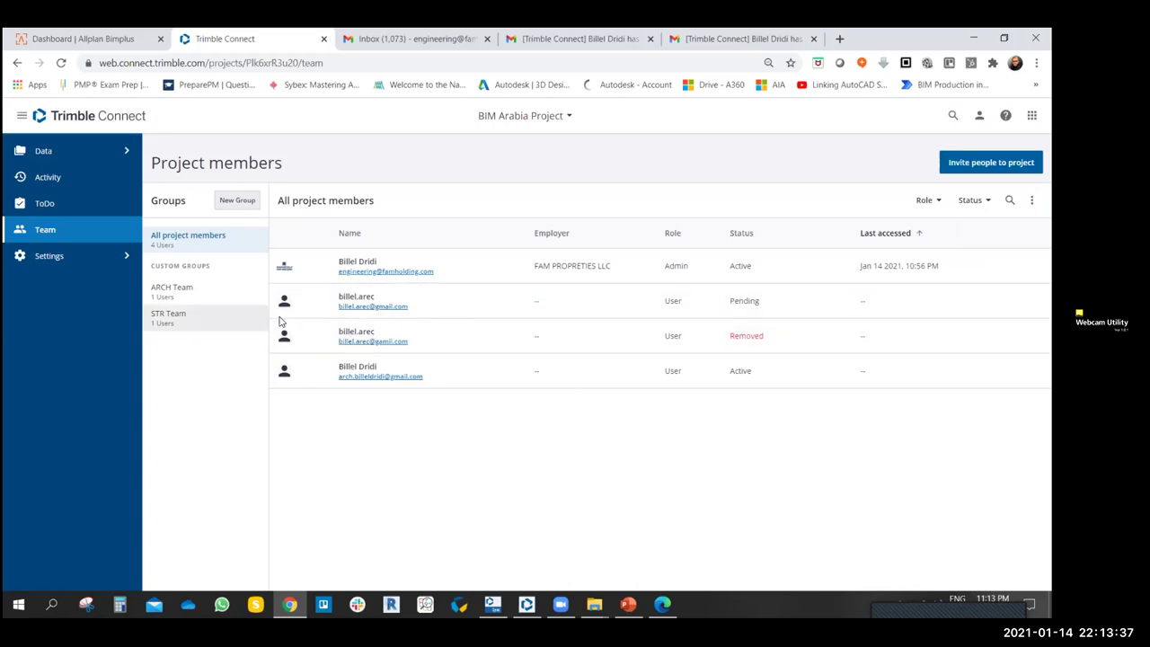
- Glance at the member export/import options, then expand the Settings section in the sidebar
{"action": "left_click", "coordinate": [1031, 200]}
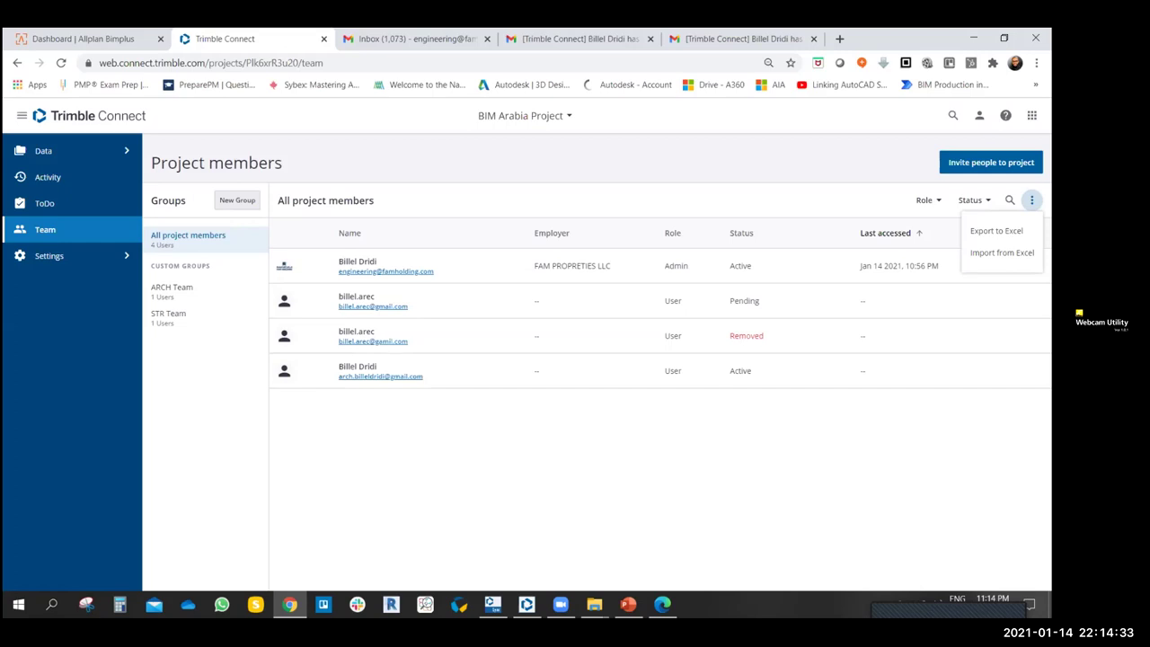
{"action": "left_click", "coordinate": [568, 467]}
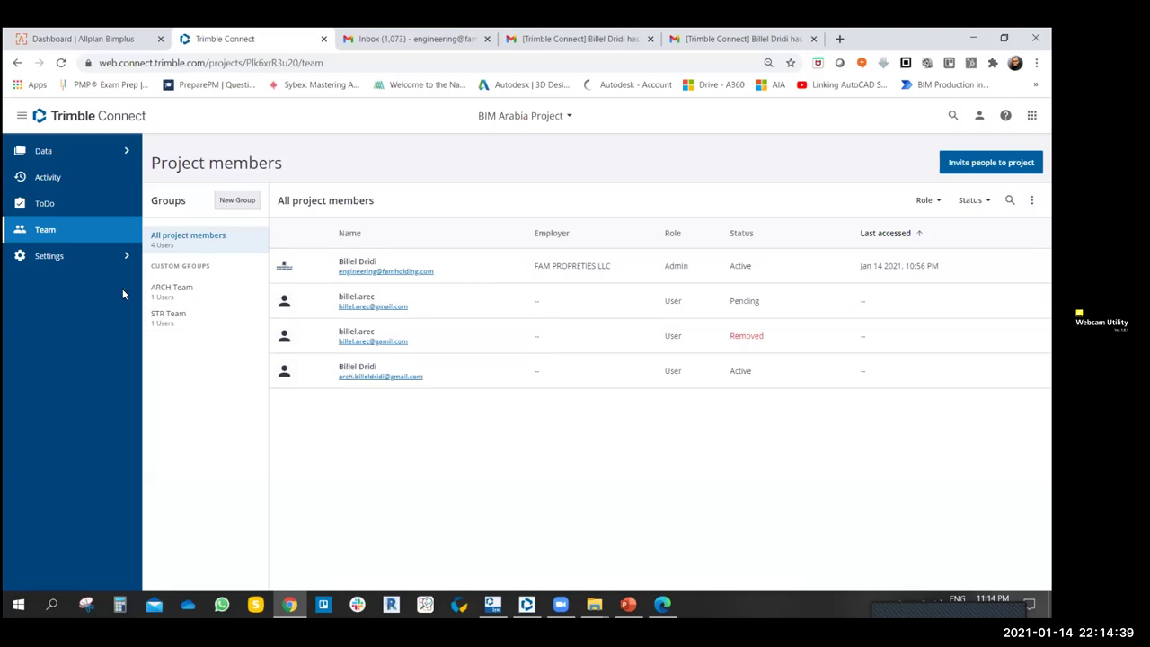
{"action": "left_click", "coordinate": [124, 257]}
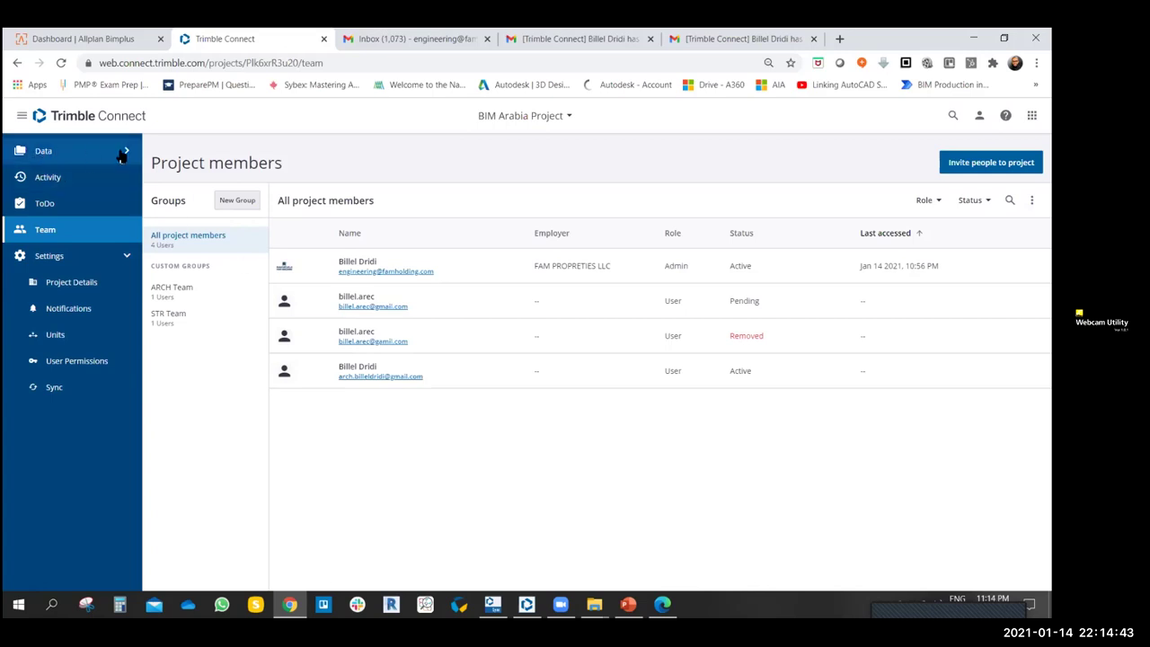
- Open Project Details and review the start and end date calendars without changing them
{"action": "left_click", "coordinate": [79, 284]}
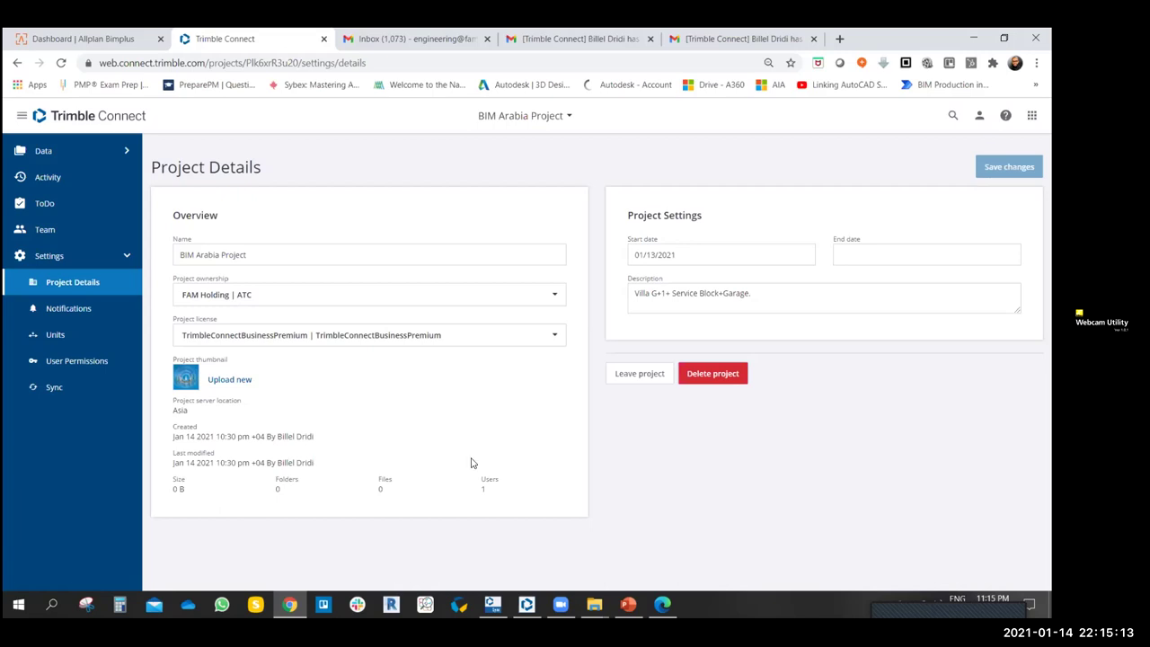
{"action": "left_click", "coordinate": [733, 257]}
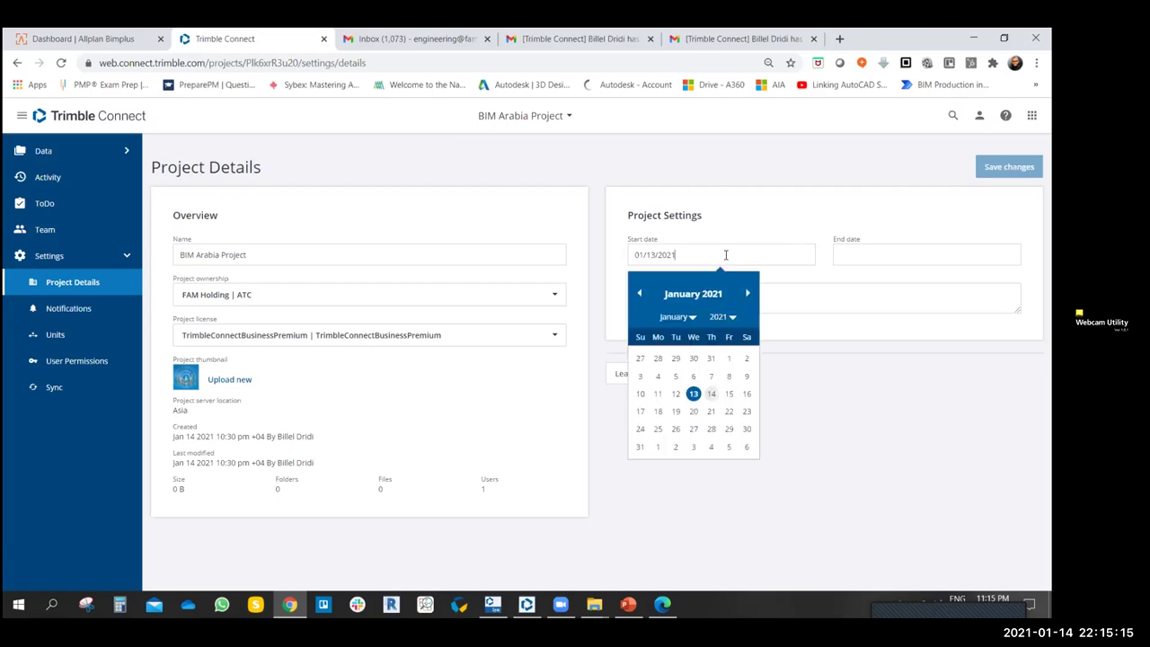
{"action": "left_click", "coordinate": [846, 428]}
{"action": "left_click", "coordinate": [854, 253]}
{"action": "left_click", "coordinate": [777, 480]}
{"action": "left_click", "coordinate": [865, 255]}
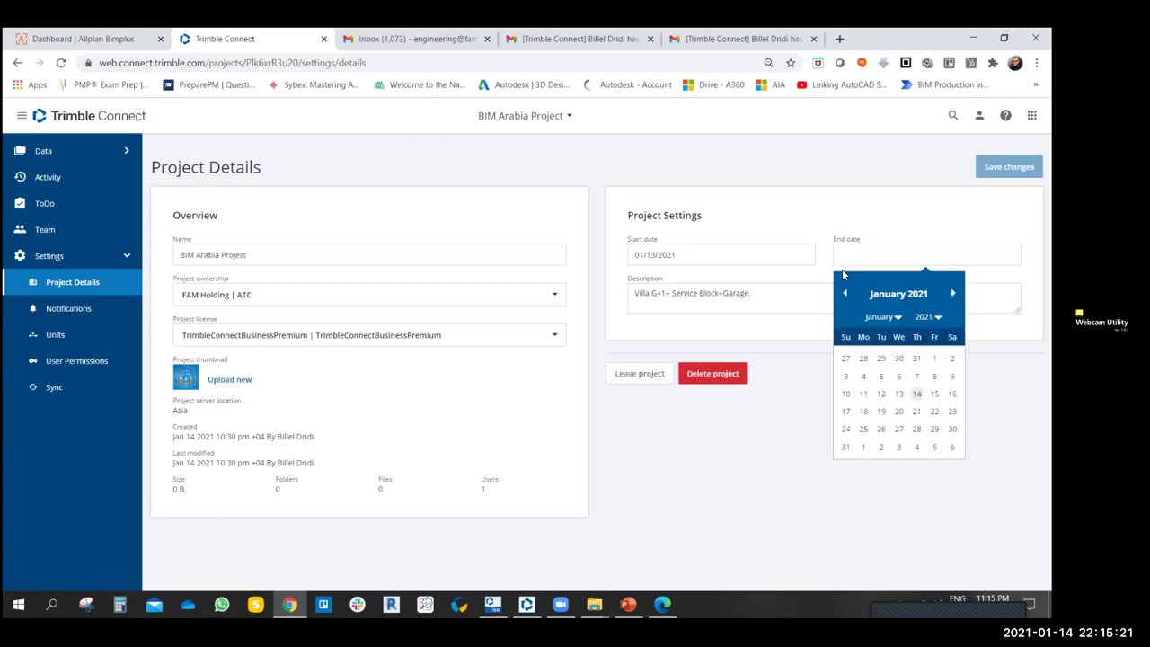
{"action": "left_click", "coordinate": [735, 441]}
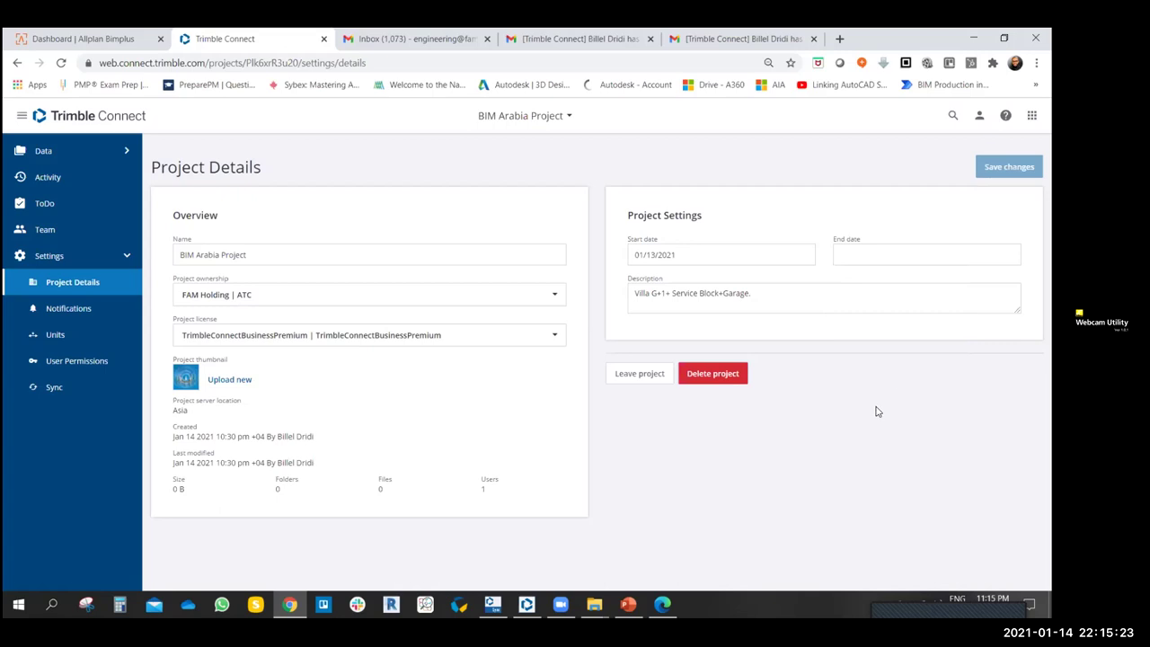
- Edit the description 'Villa G+1+ Service Block+Garage' so it ends with a single period
{"action": "left_click", "coordinate": [787, 299]}
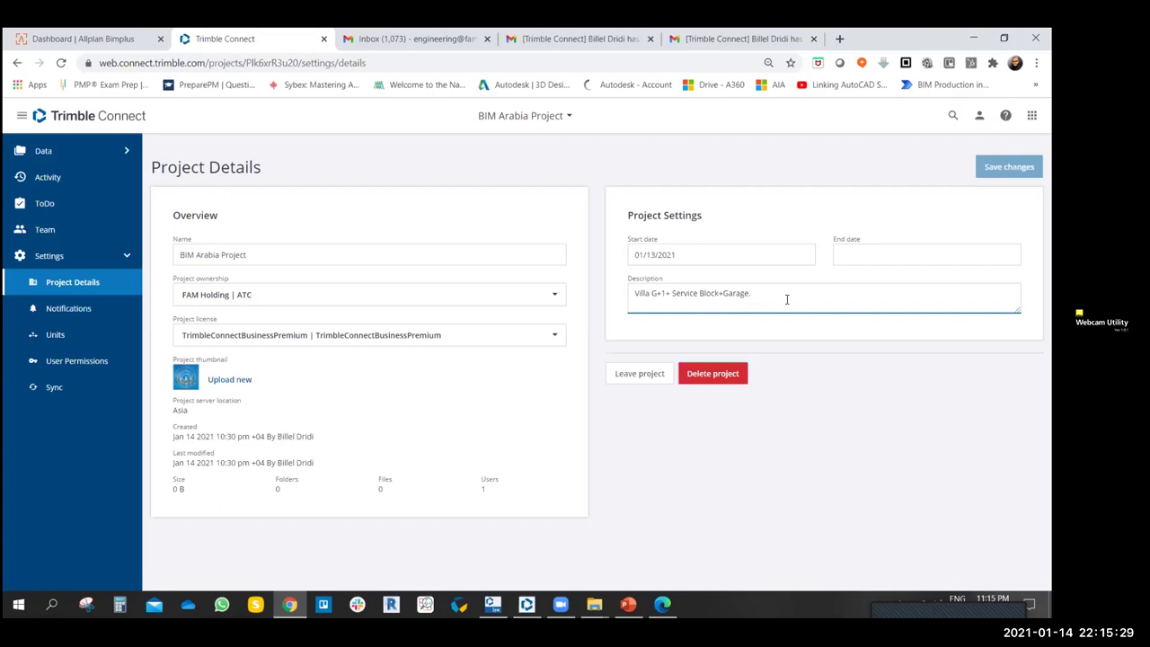
{"action": "type", "text": "."}
{"action": "left_click_drag", "start_coordinate": [786, 299], "coordinate": [635, 301]}
{"action": "left_click", "coordinate": [786, 297]}
{"action": "left_click_drag", "start_coordinate": [786, 294], "coordinate": [599, 298]}
{"action": "left_click", "coordinate": [809, 292]}
{"action": "key", "text": "BackSpace"}
{"action": "key", "text": "BackSpace"}
{"action": "type", "text": "."}
- Open the email Notifications settings, scroll to Activity preferences and expand the Files group
{"action": "left_click", "coordinate": [83, 311]}
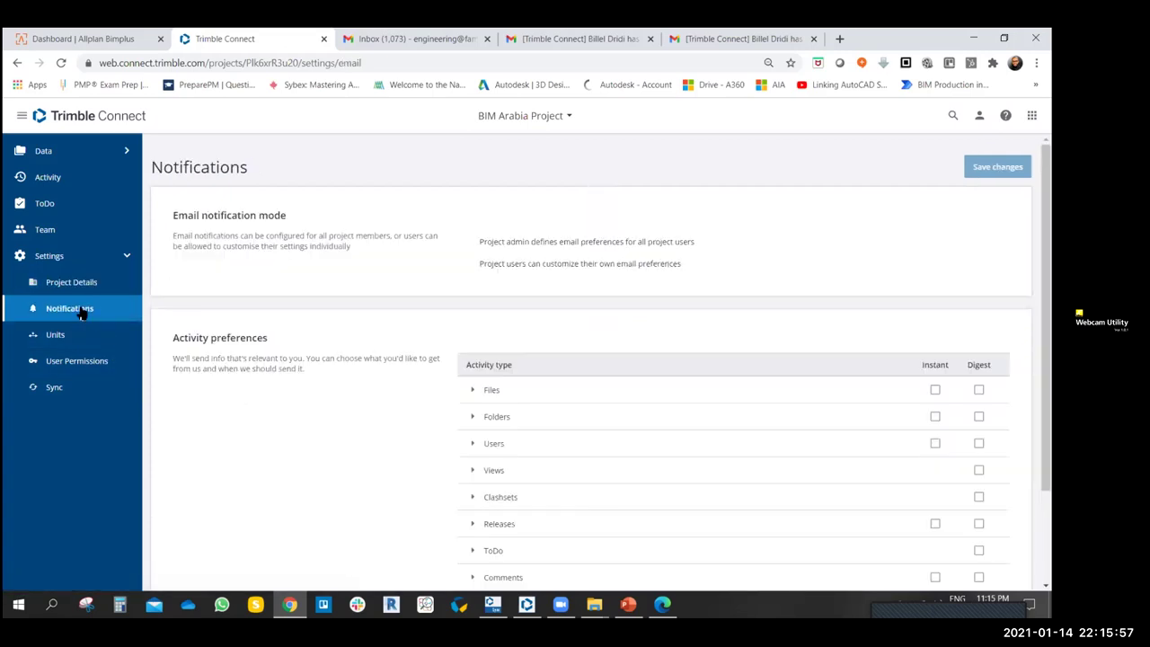
{"action": "left_click", "coordinate": [80, 287]}
{"action": "left_click", "coordinate": [80, 309]}
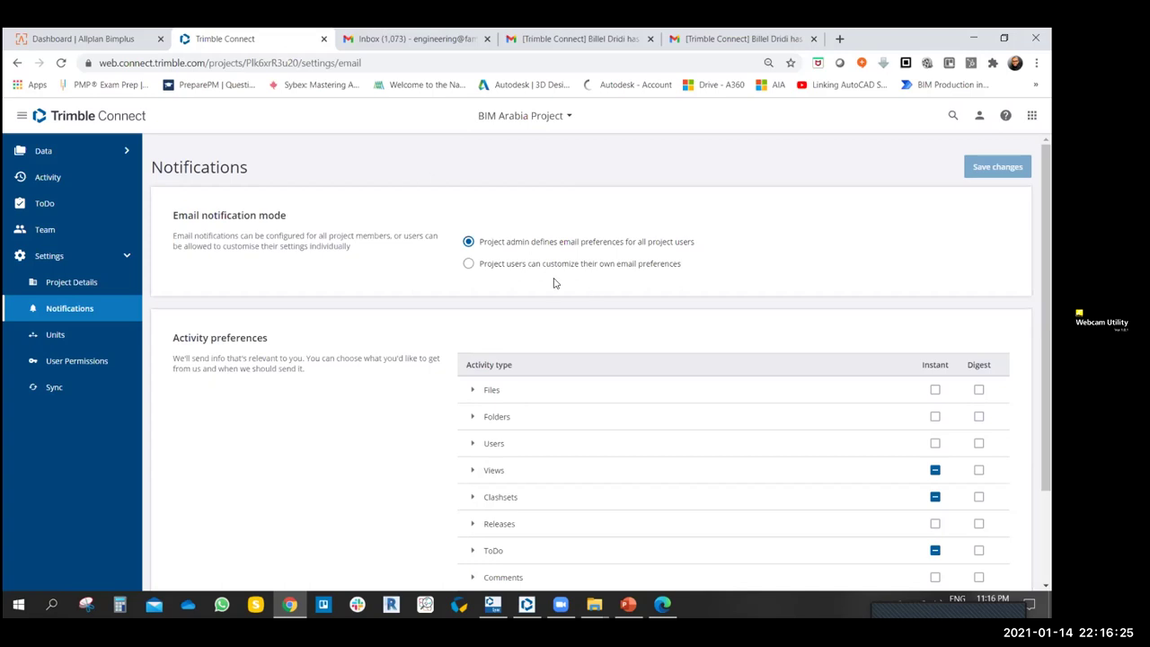
{"action": "scroll", "coordinate": [445, 404], "scroll_direction": "down", "scroll_amount": 2}
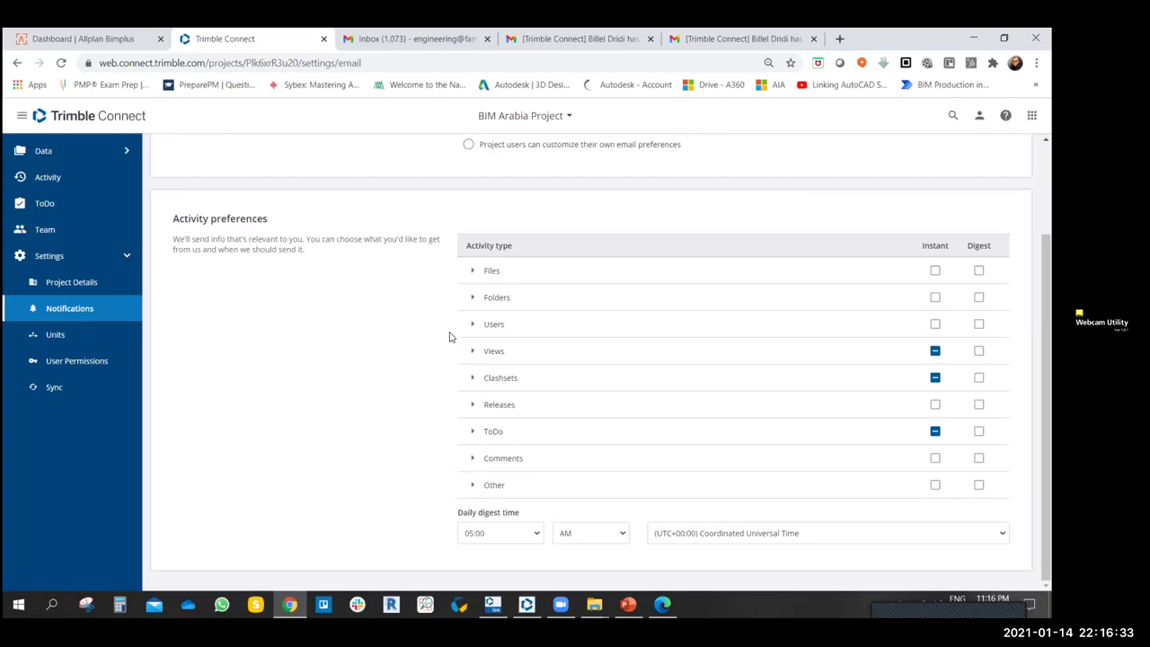
{"action": "left_click", "coordinate": [468, 274]}
- Collapse Files and expand the Views and Clashsets activity groups to review their alerts
{"action": "left_click", "coordinate": [468, 276]}
{"action": "left_click", "coordinate": [473, 351]}
{"action": "scroll", "coordinate": [443, 357], "scroll_direction": "down", "scroll_amount": 2}
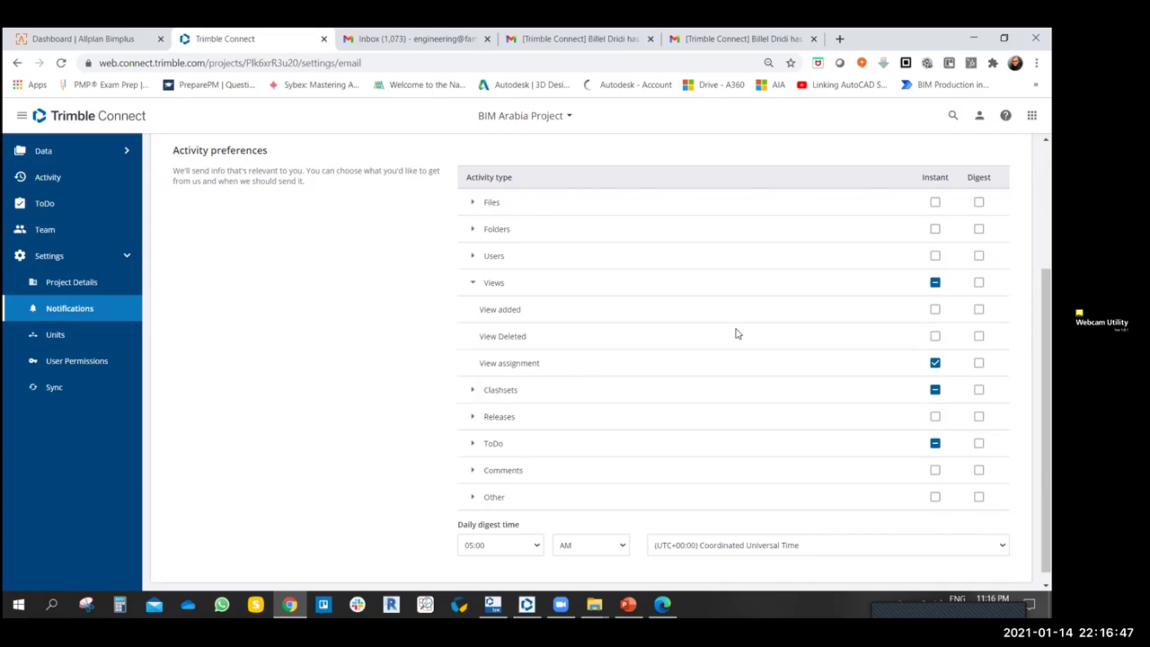
{"action": "left_click", "coordinate": [472, 390]}
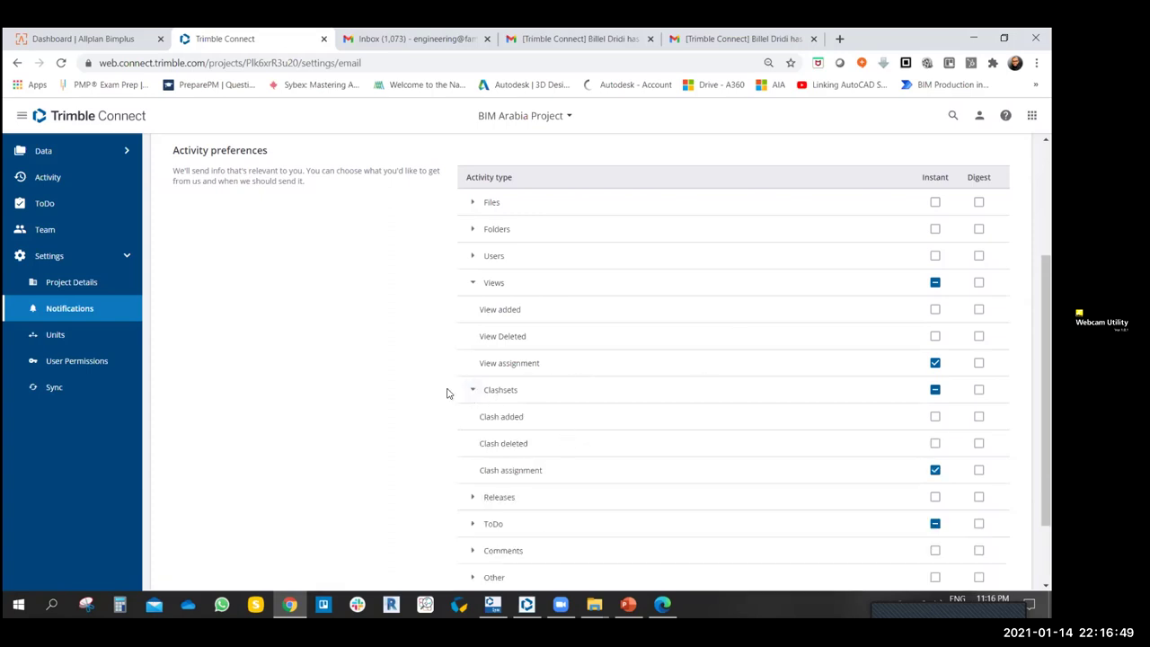
{"action": "scroll", "coordinate": [446, 396], "scroll_direction": "down", "scroll_amount": 1}
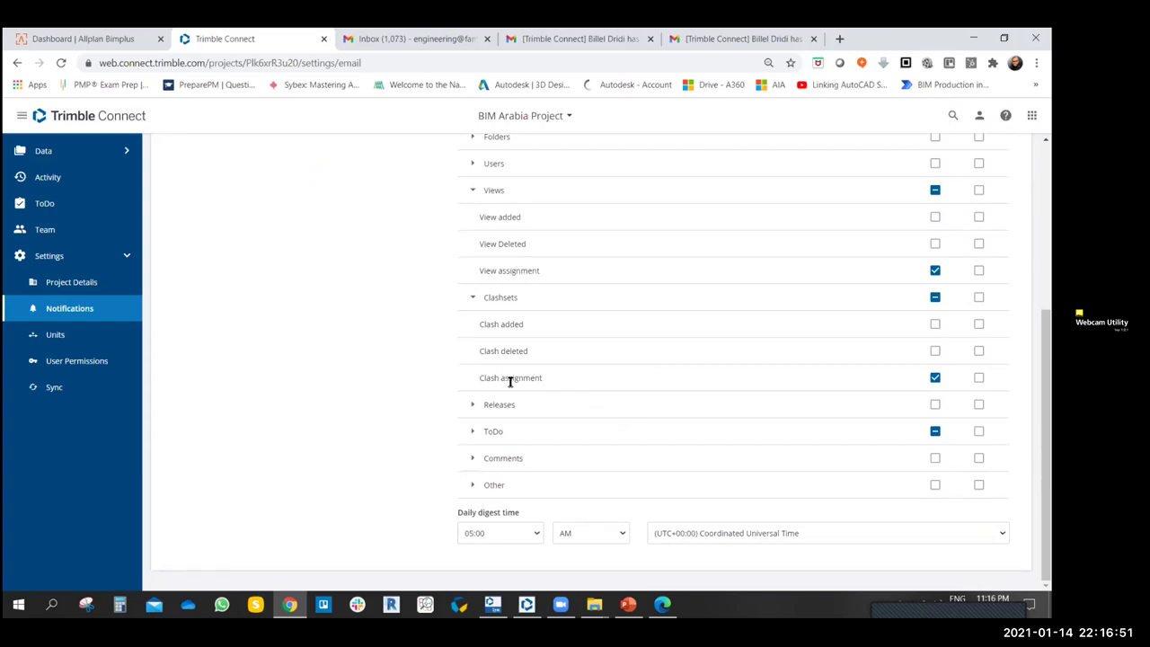
{"action": "left_click", "coordinate": [473, 298]}
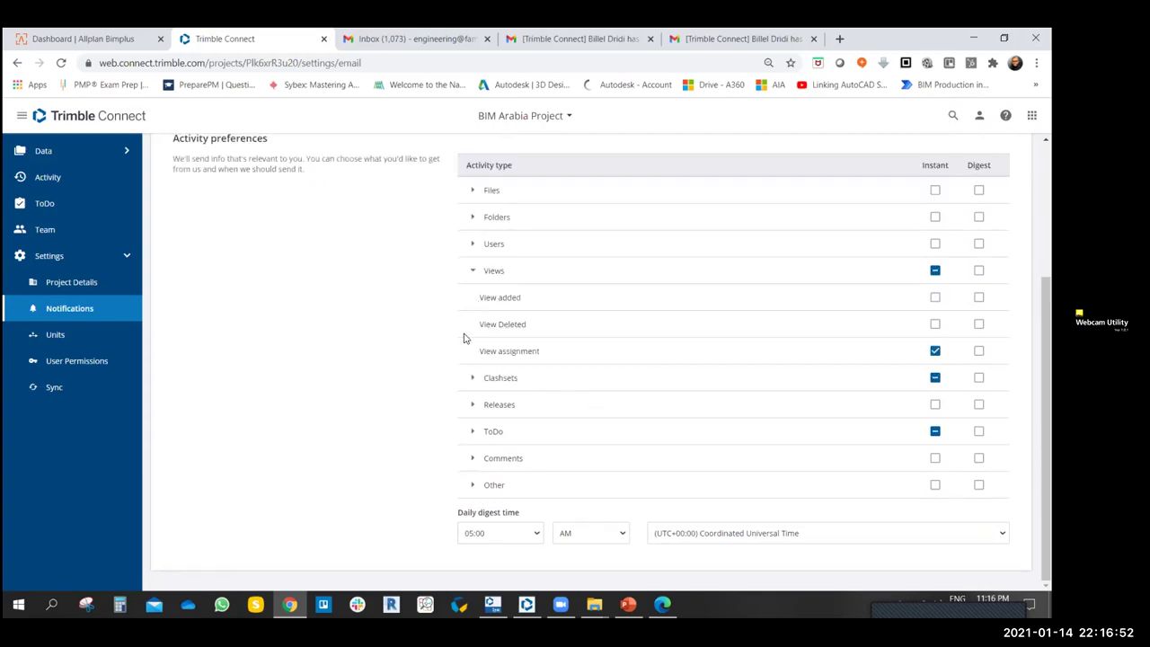
- Review the ToDo activities, then collapse ToDo and expand the Comments group
{"action": "left_click", "coordinate": [473, 432]}
{"action": "scroll", "coordinate": [475, 414], "scroll_direction": "down", "scroll_amount": 2}
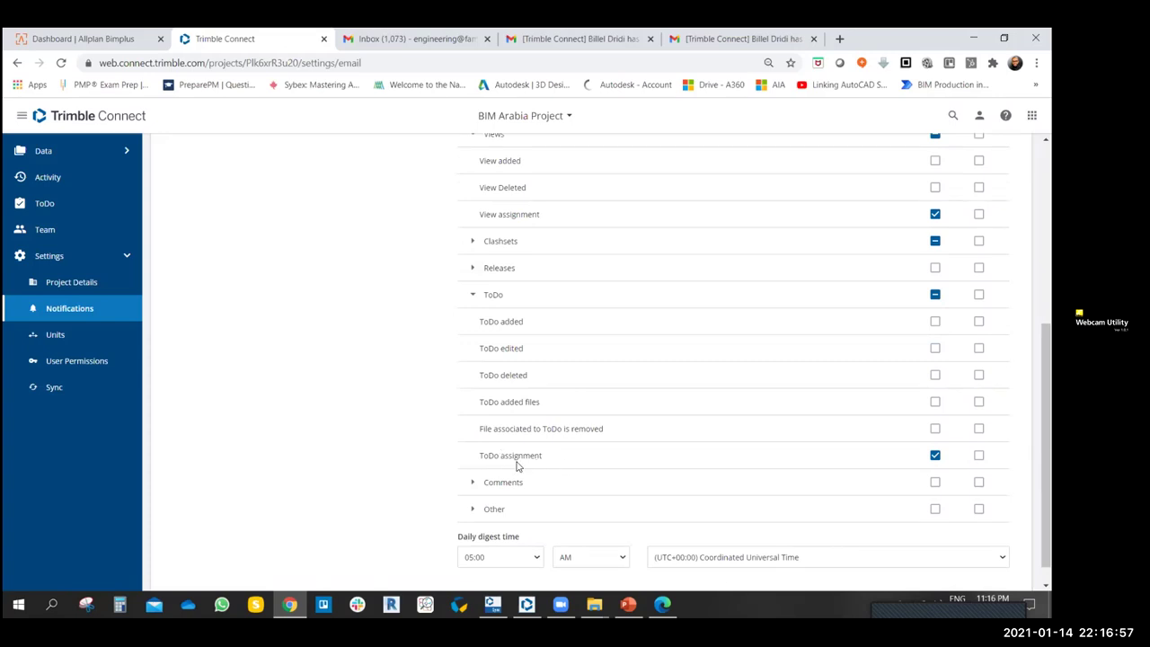
{"action": "triple_click", "coordinate": [487, 455]}
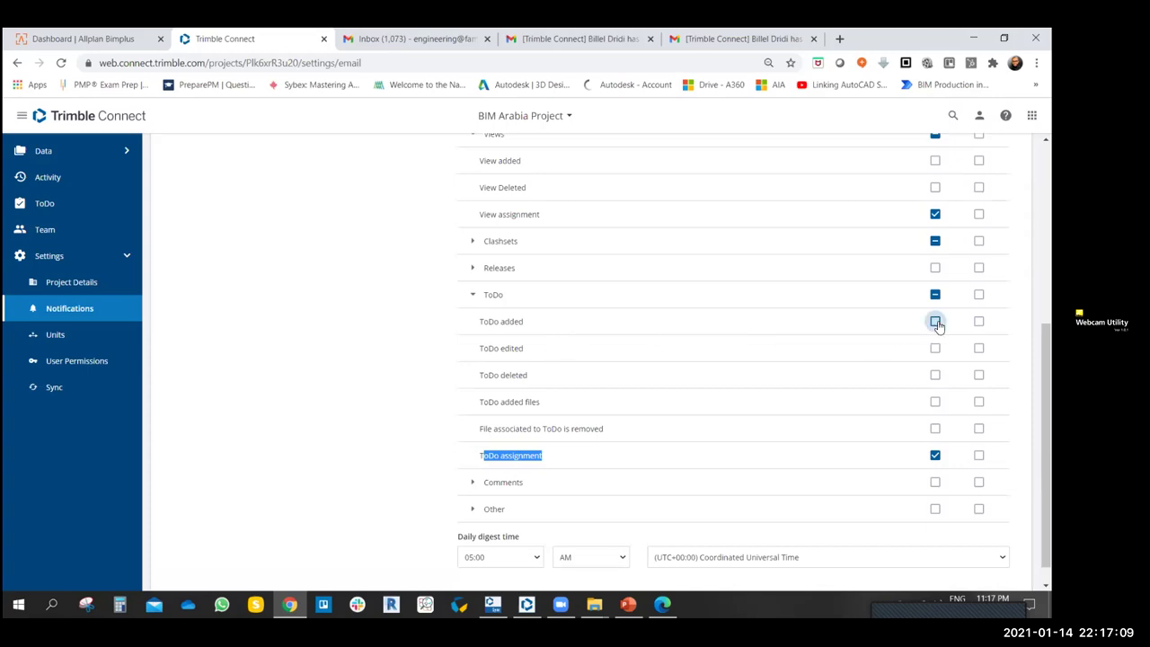
{"action": "left_click", "coordinate": [405, 348]}
{"action": "left_click", "coordinate": [471, 297]}
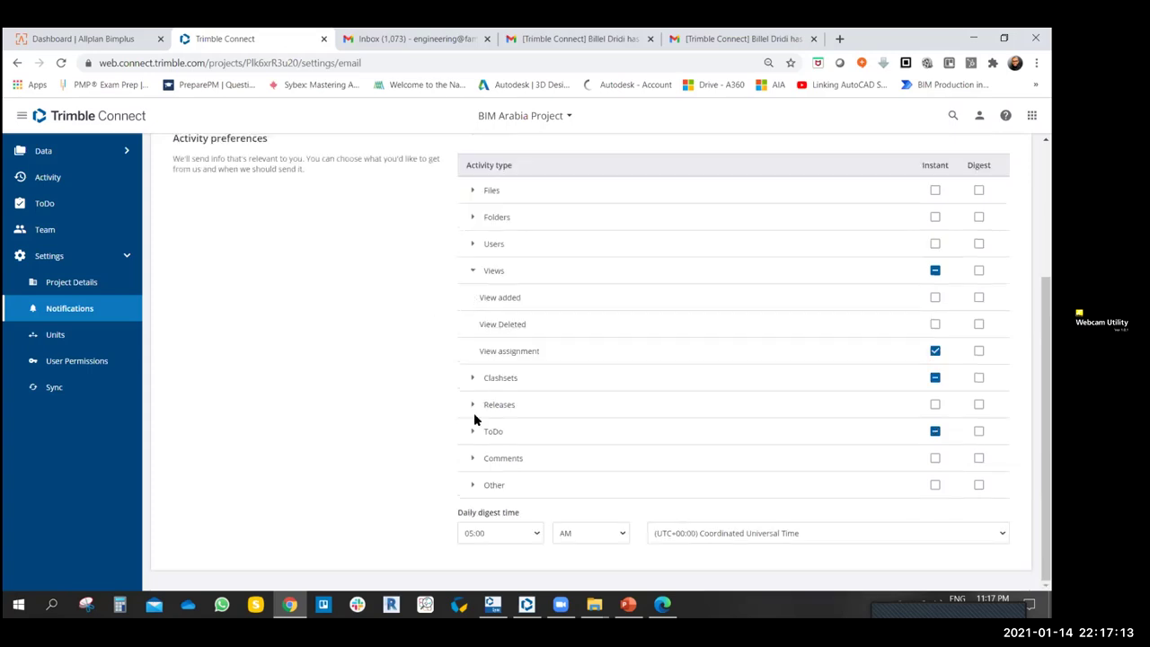
{"action": "left_click", "coordinate": [472, 459]}
{"action": "scroll", "coordinate": [475, 426], "scroll_direction": "down", "scroll_amount": 1}
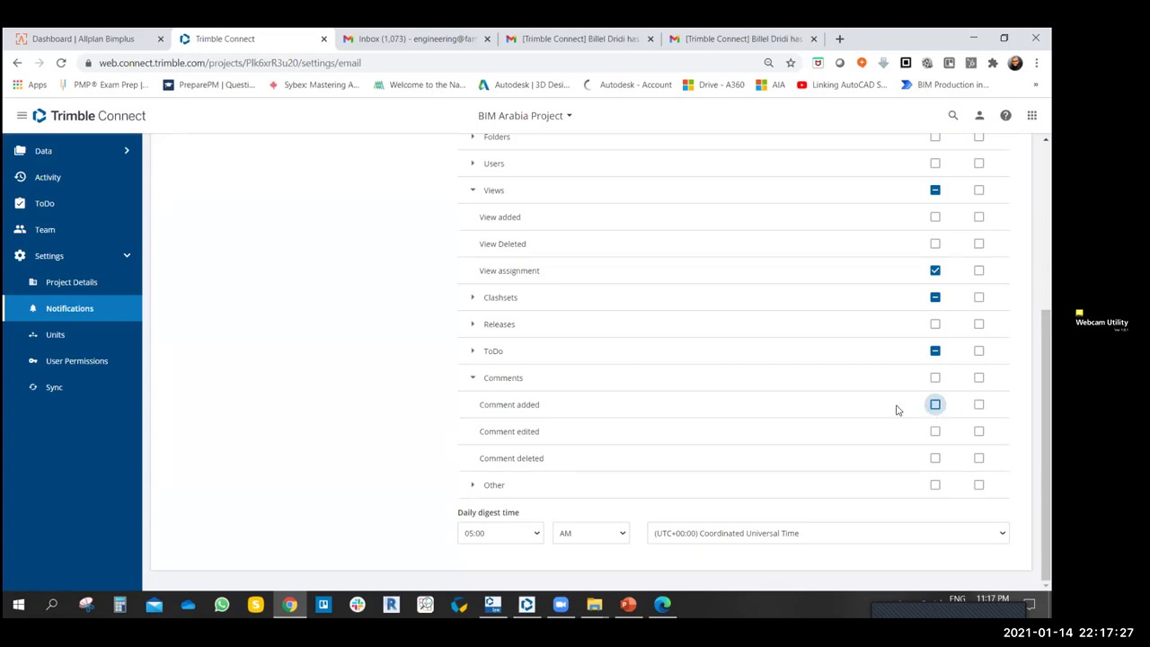
- Toggle instant emails for Comment added back and forth, leaving it off
{"action": "left_click", "coordinate": [935, 406]}
{"action": "left_click", "coordinate": [935, 405]}
{"action": "left_click", "coordinate": [935, 405]}
{"action": "left_click", "coordinate": [935, 405]}
- Expand Other and Files, then enable Instant emails for Files uploaded and File Download
{"action": "left_click", "coordinate": [473, 485]}
{"action": "scroll", "coordinate": [410, 391], "scroll_direction": "down", "scroll_amount": 1}
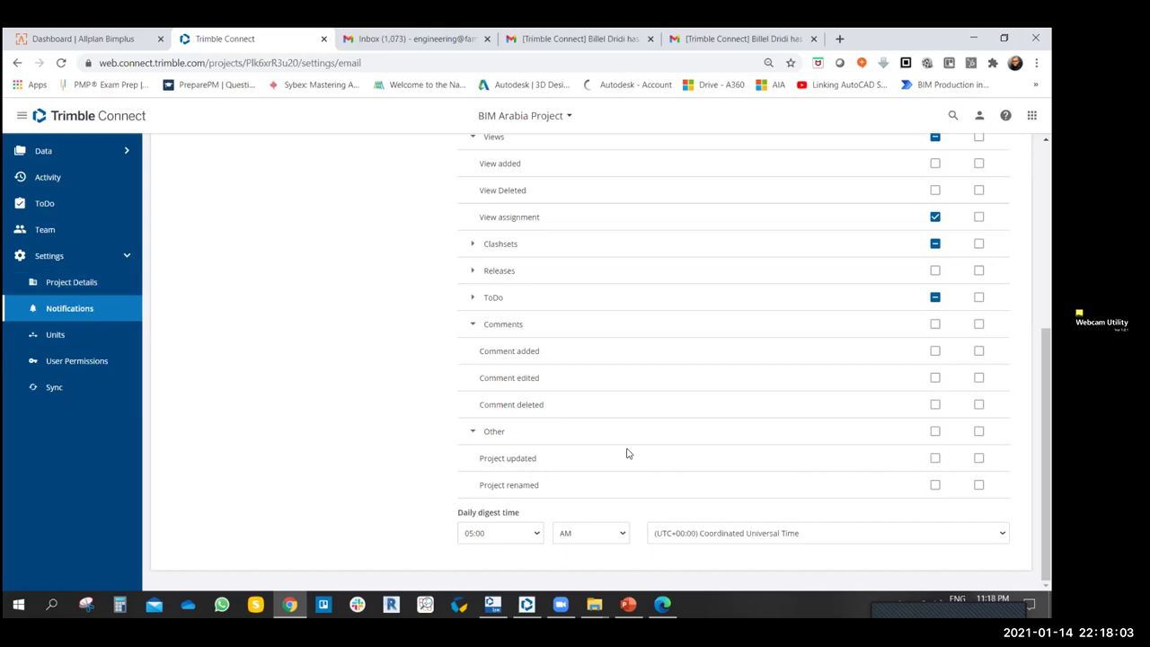
{"action": "scroll", "coordinate": [395, 385], "scroll_direction": "up", "scroll_amount": 3}
{"action": "scroll", "coordinate": [395, 385], "scroll_direction": "down", "scroll_amount": 2}
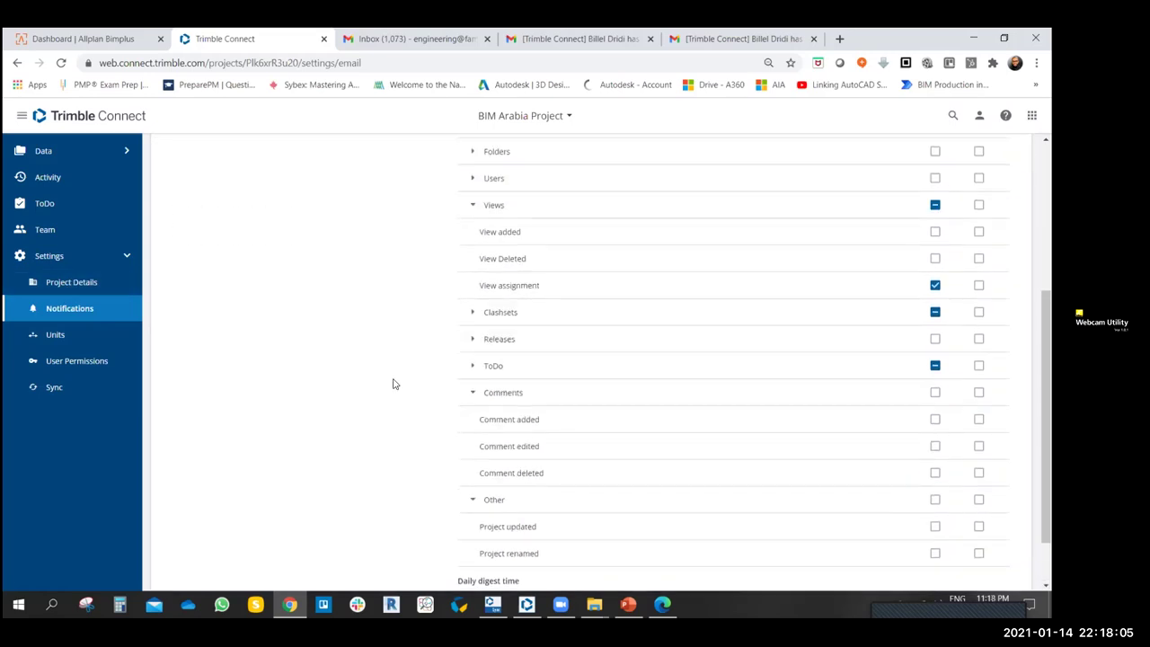
{"action": "scroll", "coordinate": [392, 383], "scroll_direction": "up", "scroll_amount": 1}
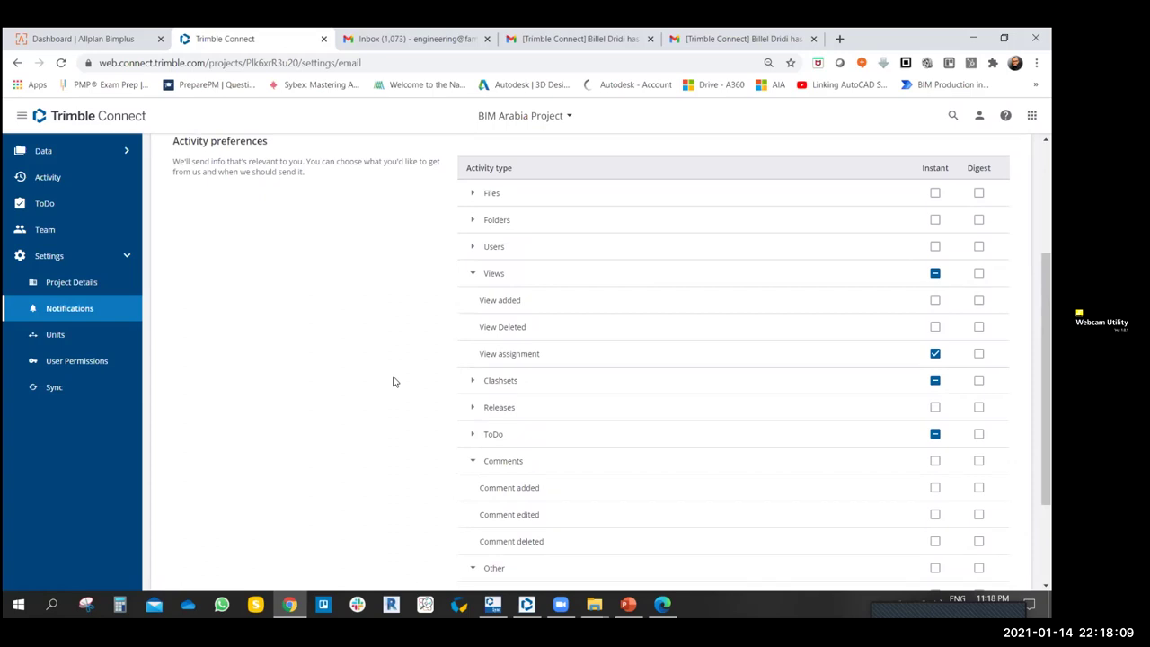
{"action": "left_click", "coordinate": [474, 193]}
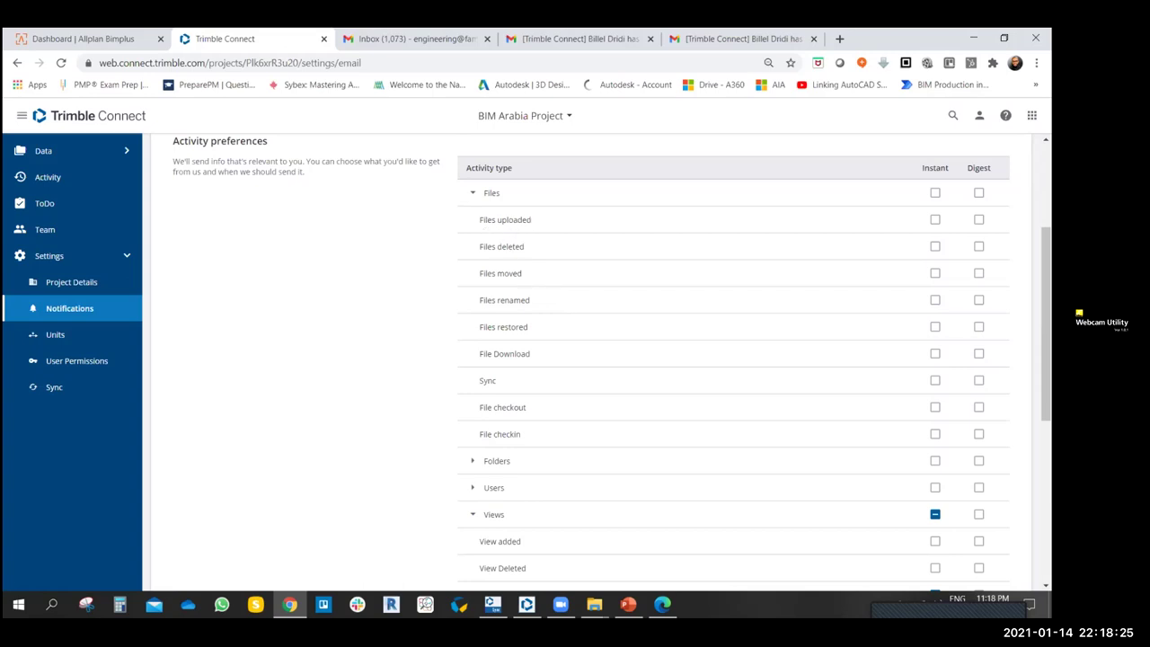
{"action": "left_click", "coordinate": [935, 219]}
{"action": "left_click", "coordinate": [934, 354]}
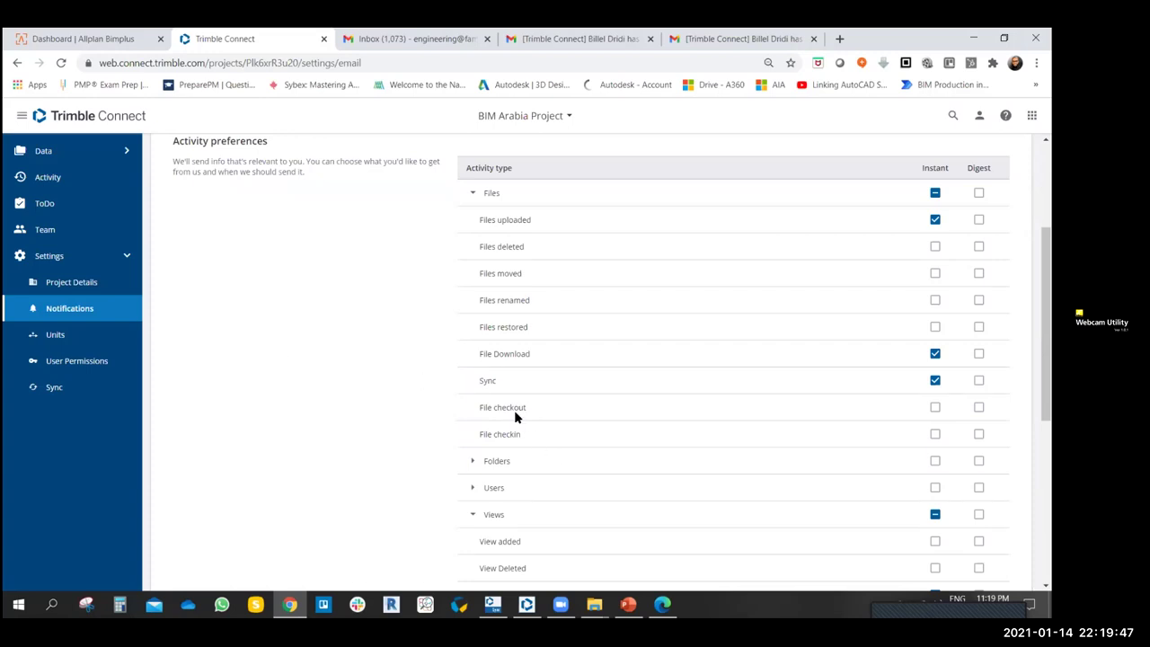
- Turn on Instant notifications for Folder download under the Folders section
{"action": "scroll", "coordinate": [422, 420], "scroll_direction": "down", "scroll_amount": 1}
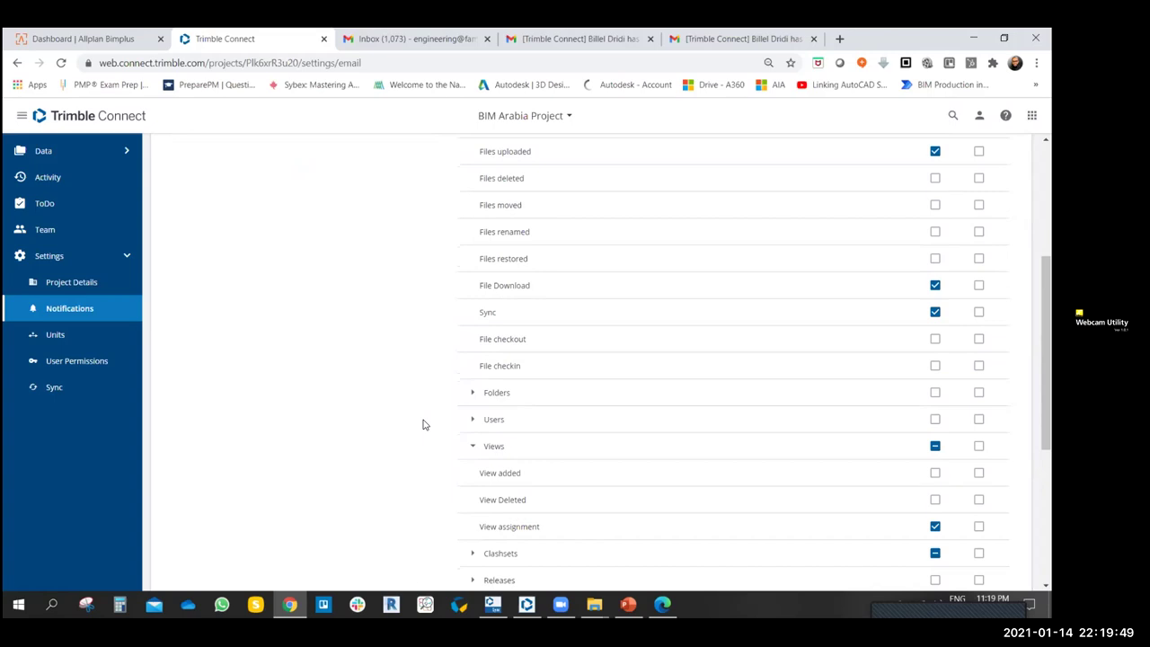
{"action": "left_click", "coordinate": [475, 395]}
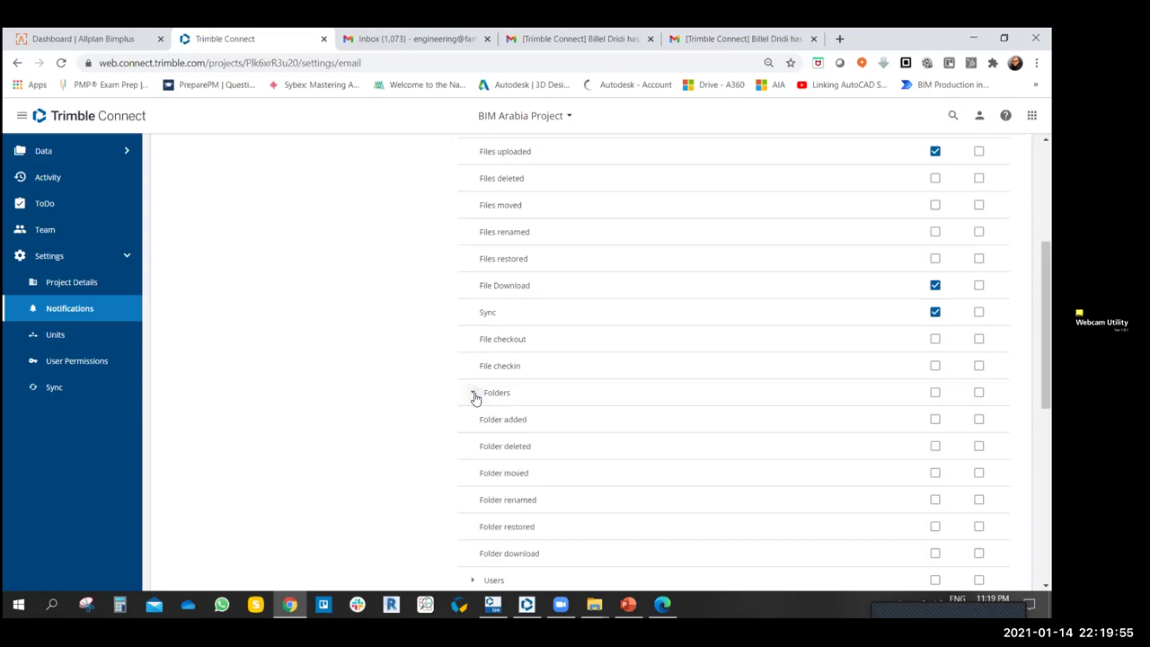
{"action": "scroll", "coordinate": [382, 392], "scroll_direction": "down", "scroll_amount": 2}
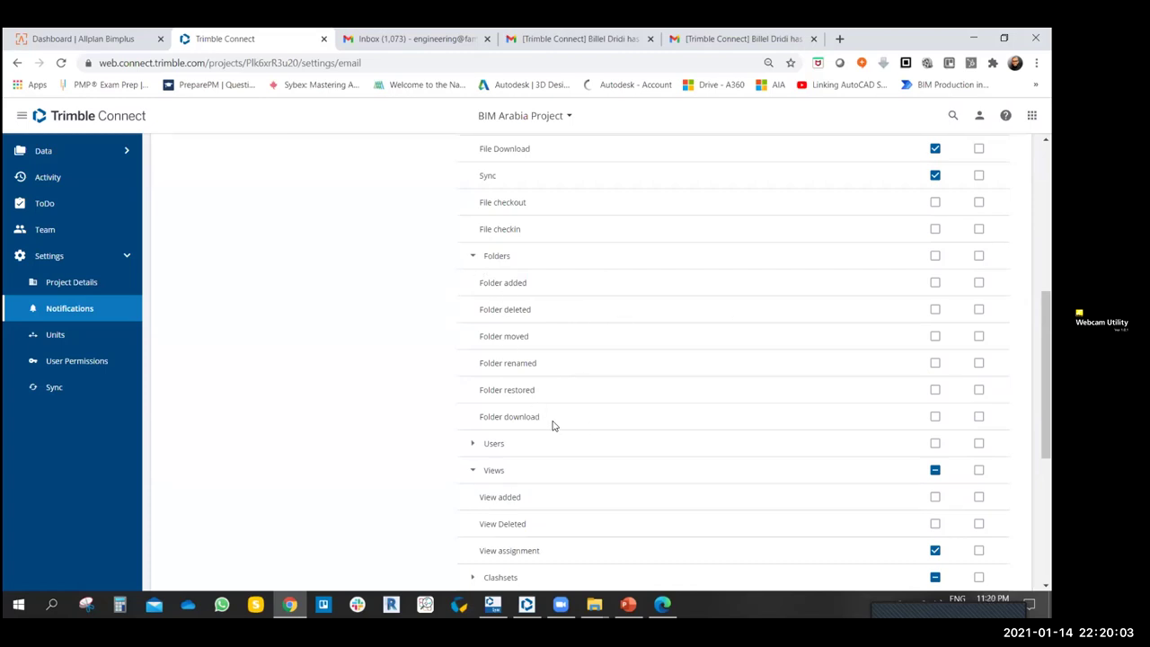
{"action": "left_click", "coordinate": [934, 416]}
{"action": "left_click", "coordinate": [474, 255]}
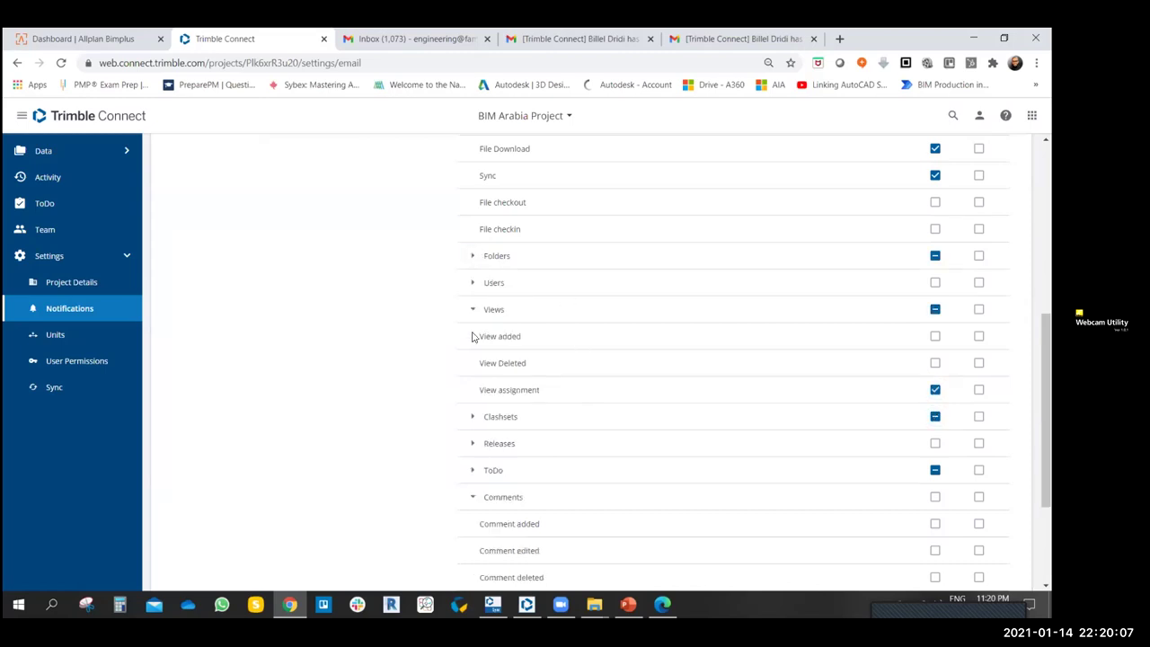
- Turn on Instant notifications for User left under the Users section
{"action": "left_click", "coordinate": [473, 283]}
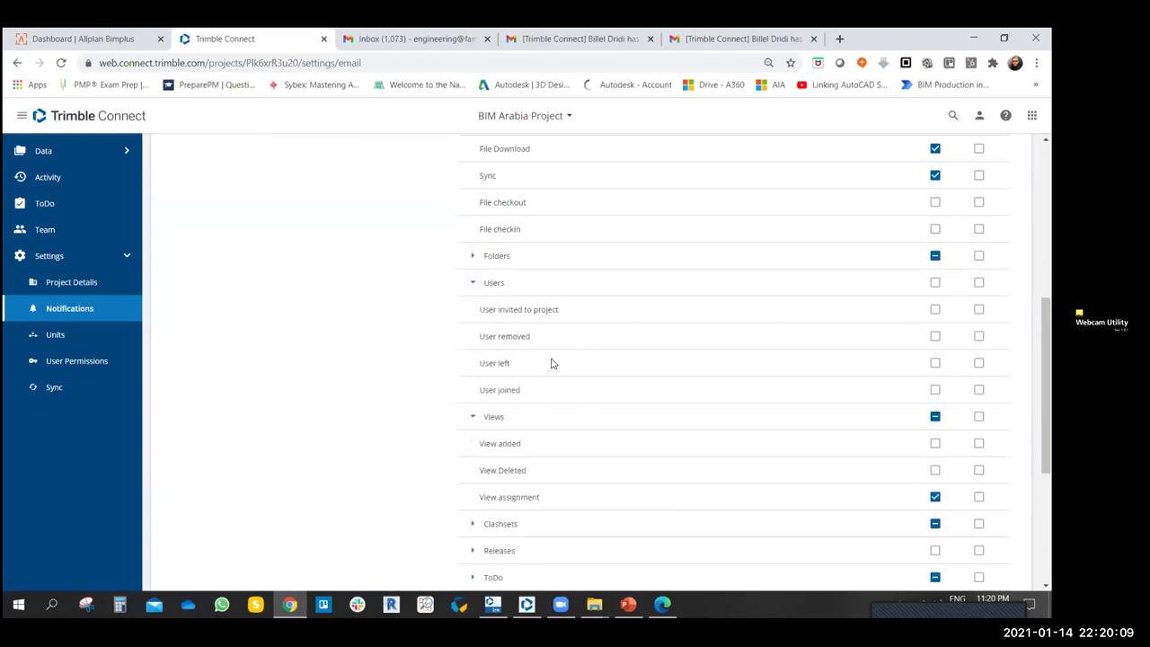
{"action": "left_click", "coordinate": [934, 362]}
{"action": "left_click", "coordinate": [473, 286]}
- Review the Release notification options without changing them
{"action": "scroll", "coordinate": [533, 359], "scroll_direction": "down", "scroll_amount": 3}
{"action": "left_click", "coordinate": [472, 308]}
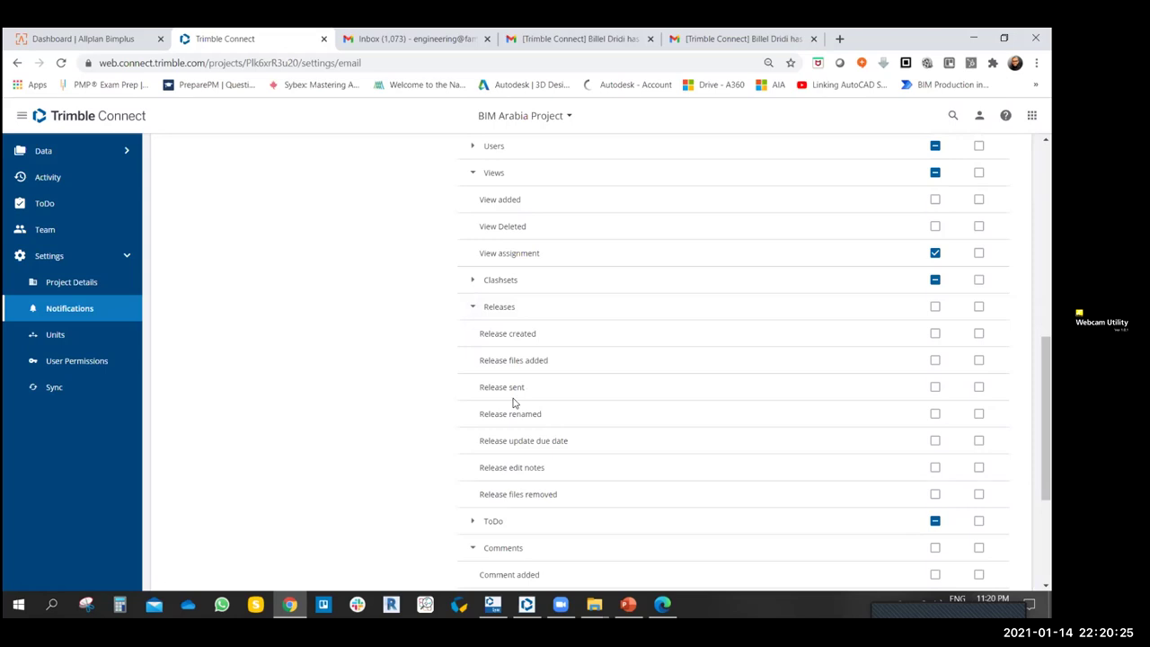
{"action": "left_click", "coordinate": [473, 306]}
{"action": "scroll", "coordinate": [395, 372], "scroll_direction": "down", "scroll_amount": 1}
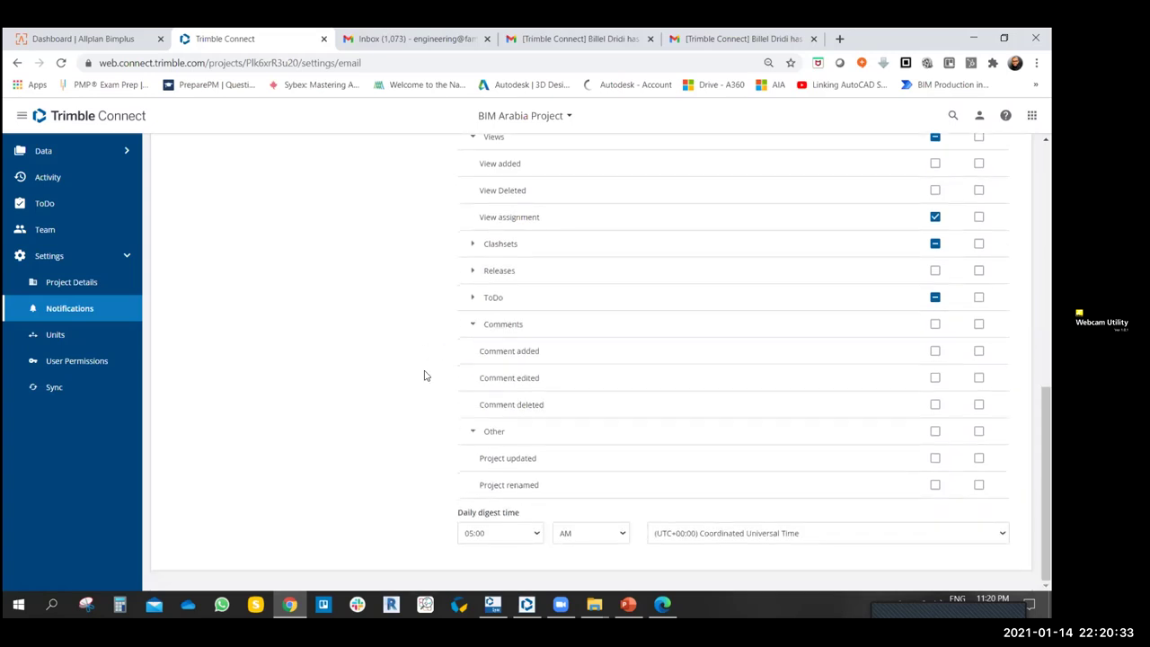
{"action": "scroll", "coordinate": [388, 380], "scroll_direction": "up", "scroll_amount": 5}
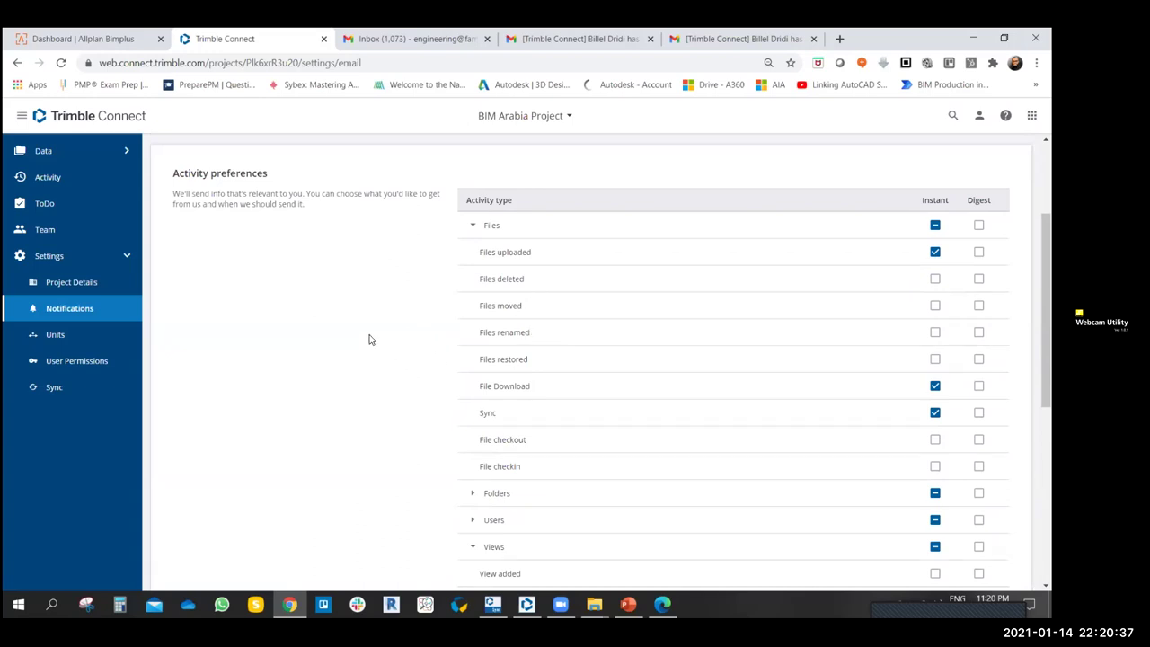
- On the Units page keep the Metric system and set Length display precision to 0.01
{"action": "left_click", "coordinate": [43, 335]}
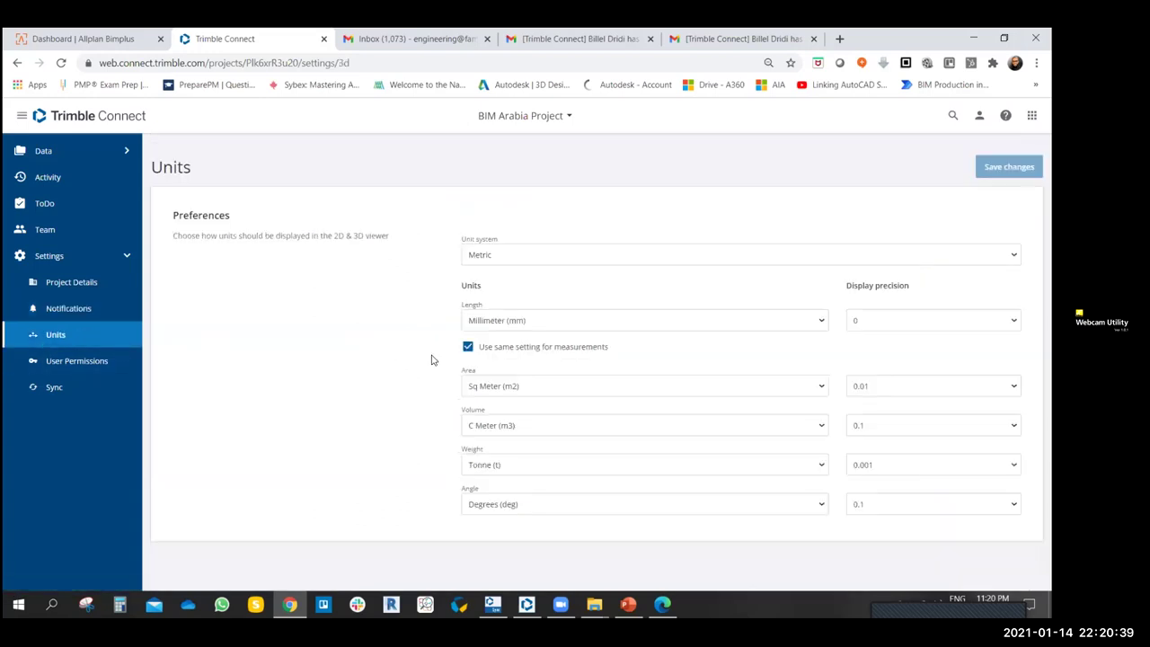
{"action": "left_click", "coordinate": [790, 255]}
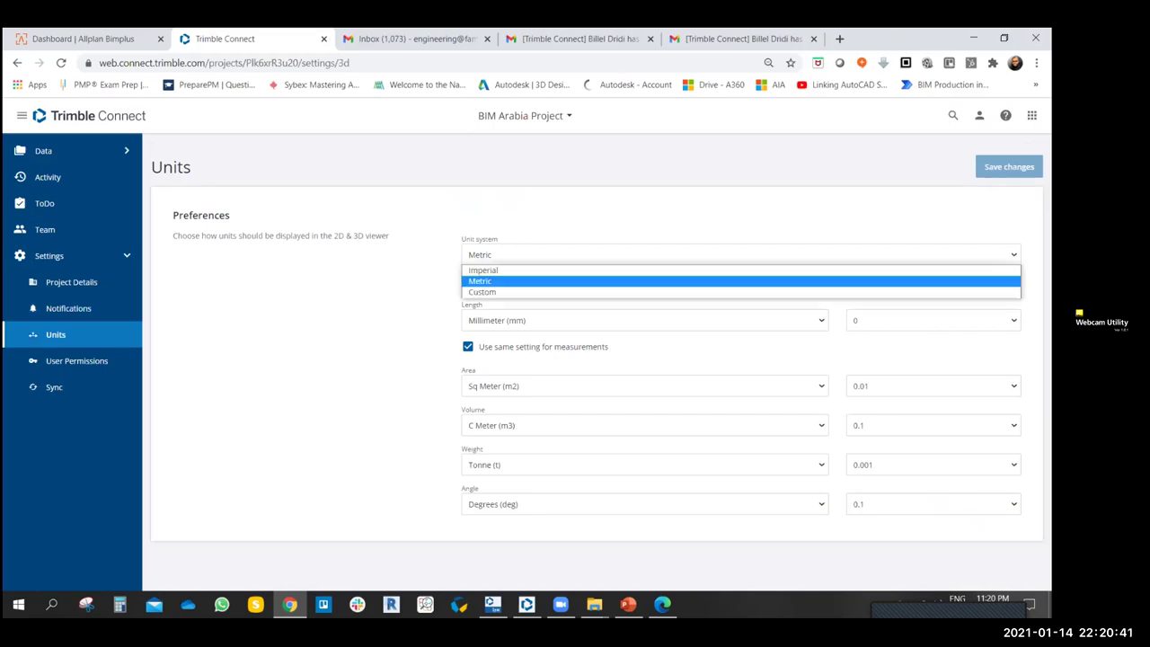
{"action": "left_click", "coordinate": [748, 281]}
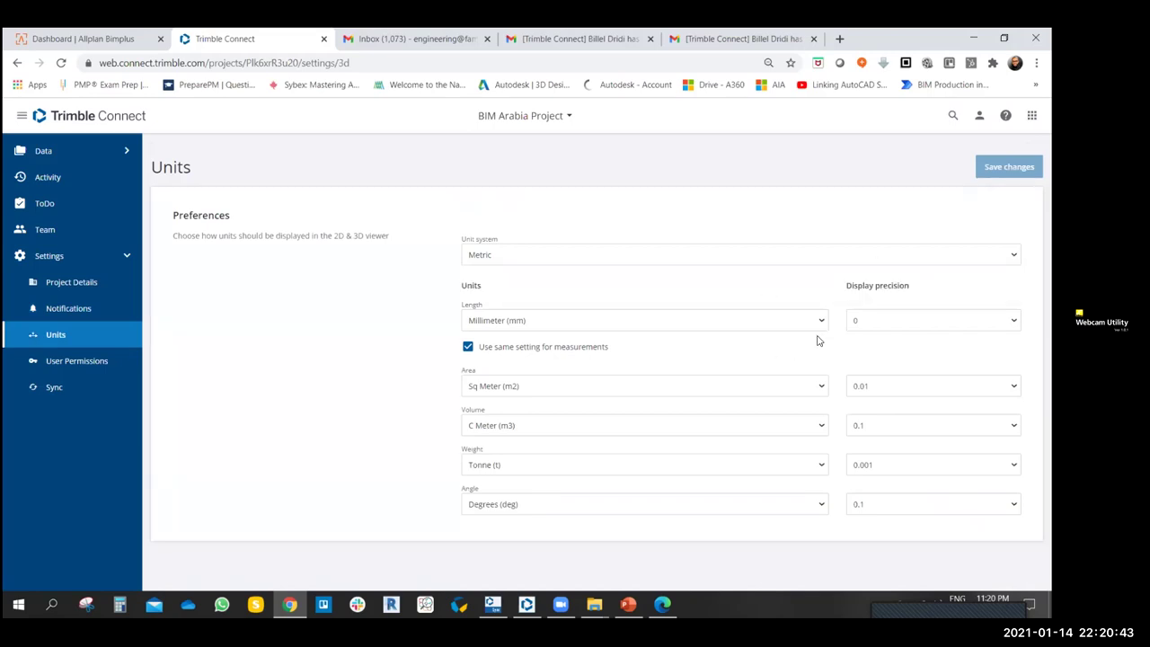
{"action": "left_click", "coordinate": [882, 320]}
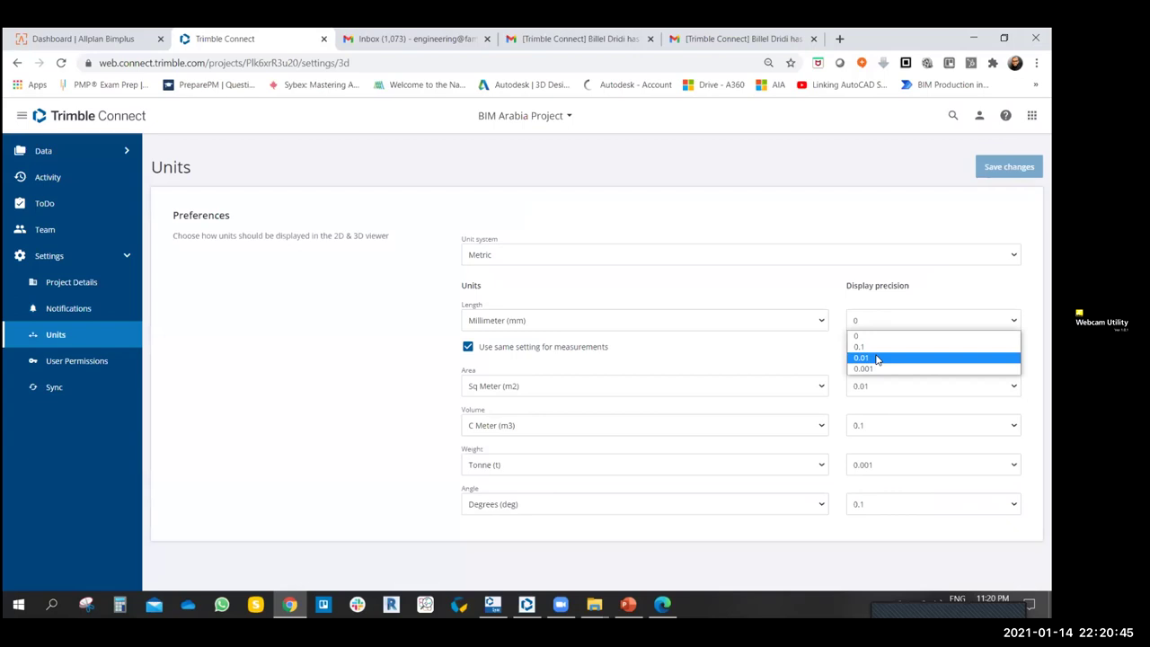
{"action": "left_click", "coordinate": [877, 358]}
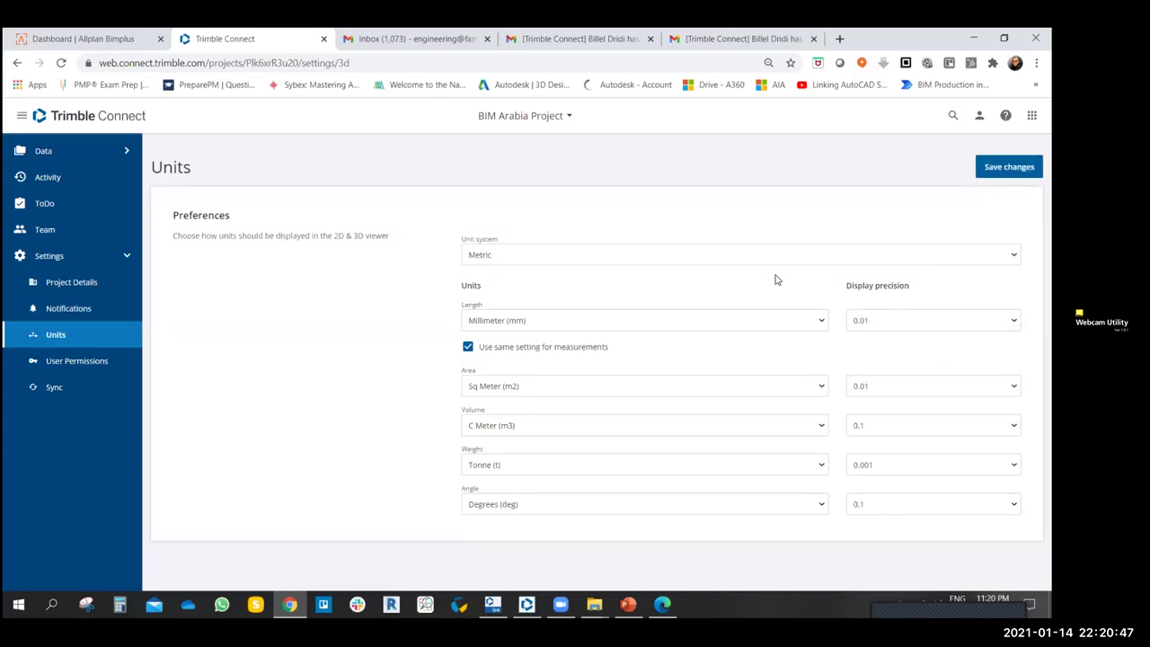
- Try Meter as the length unit, then settle on Millimeter (mm)
{"action": "left_click", "coordinate": [605, 324]}
{"action": "left_click", "coordinate": [515, 361]}
{"action": "left_click", "coordinate": [518, 320]}
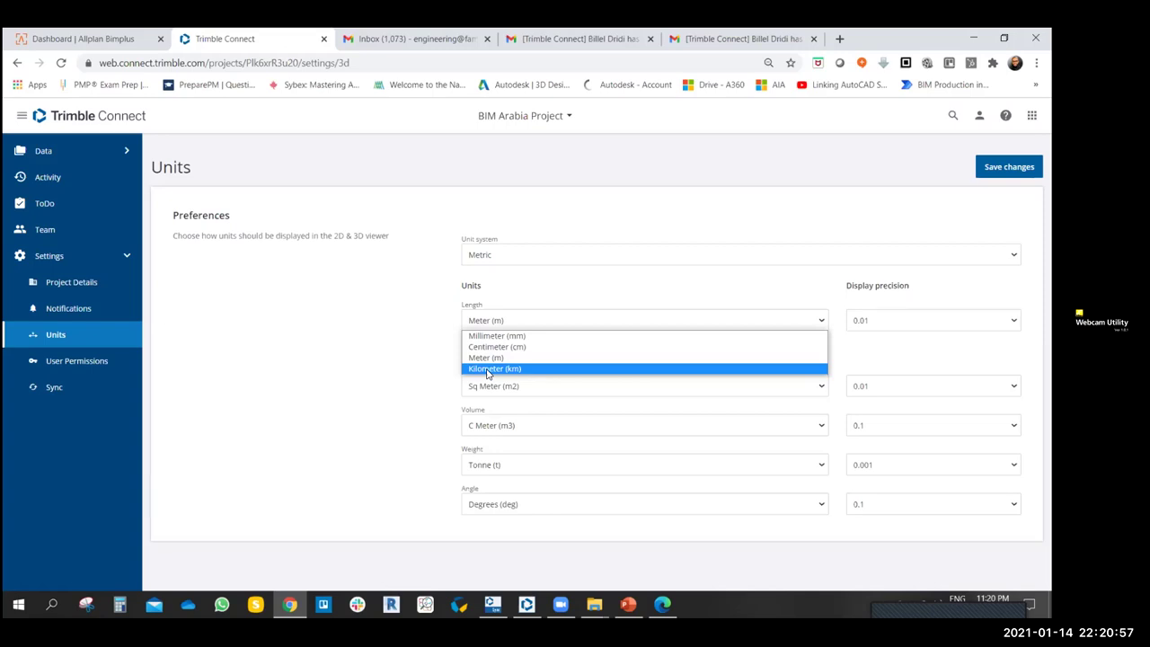
{"action": "key", "text": "Up"}
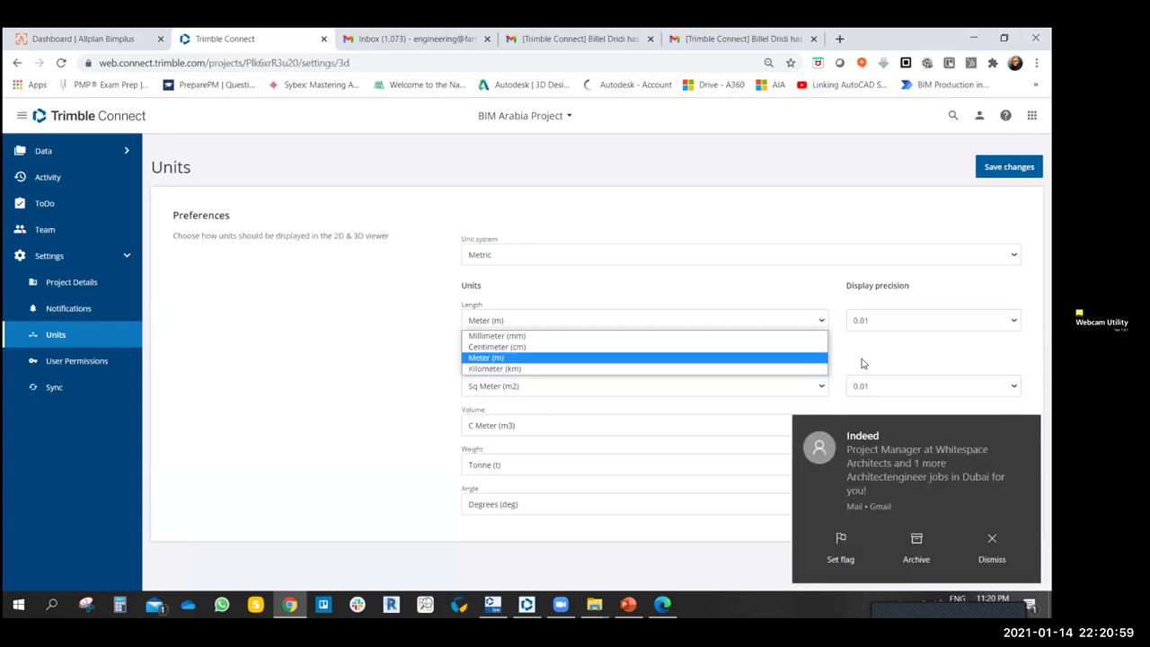
{"action": "left_click", "coordinate": [992, 543]}
{"action": "left_click", "coordinate": [507, 316]}
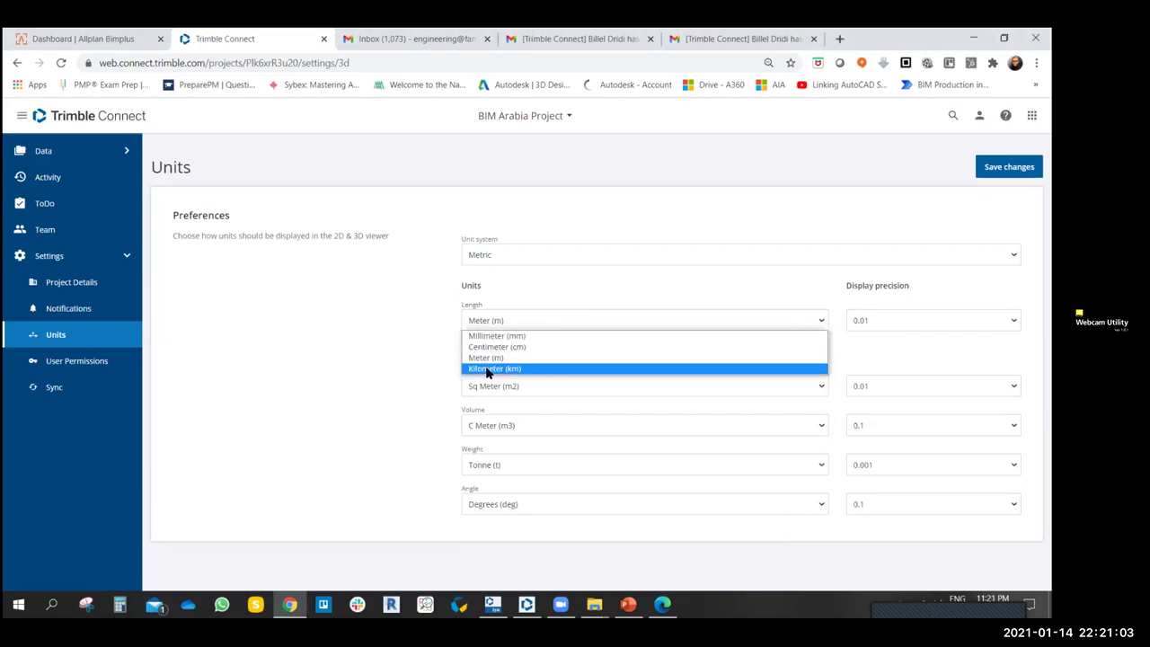
{"action": "left_click", "coordinate": [491, 358]}
{"action": "left_click", "coordinate": [496, 325]}
{"action": "left_click", "coordinate": [492, 336]}
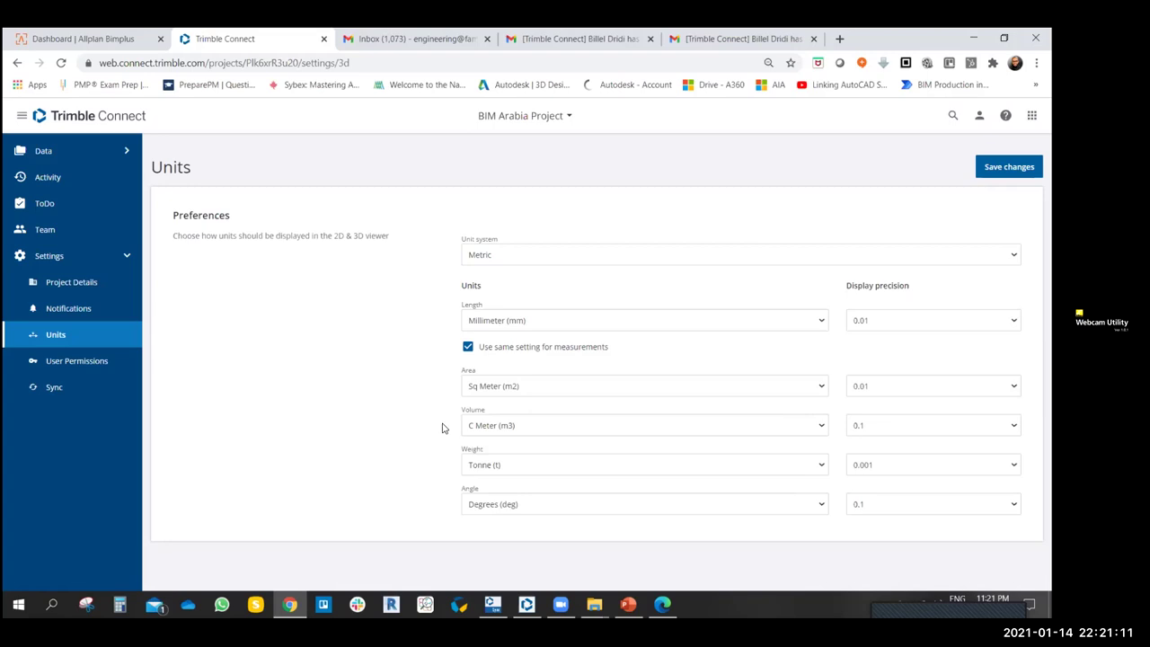
- Keep Tonne weight and 0.01 area precision, set Volume precision to 0.01, then go to User Permissions
{"action": "left_click", "coordinate": [491, 463]}
{"action": "left_click", "coordinate": [491, 464]}
{"action": "left_click", "coordinate": [907, 386]}
{"action": "left_click", "coordinate": [906, 417]}
{"action": "left_click", "coordinate": [872, 424]}
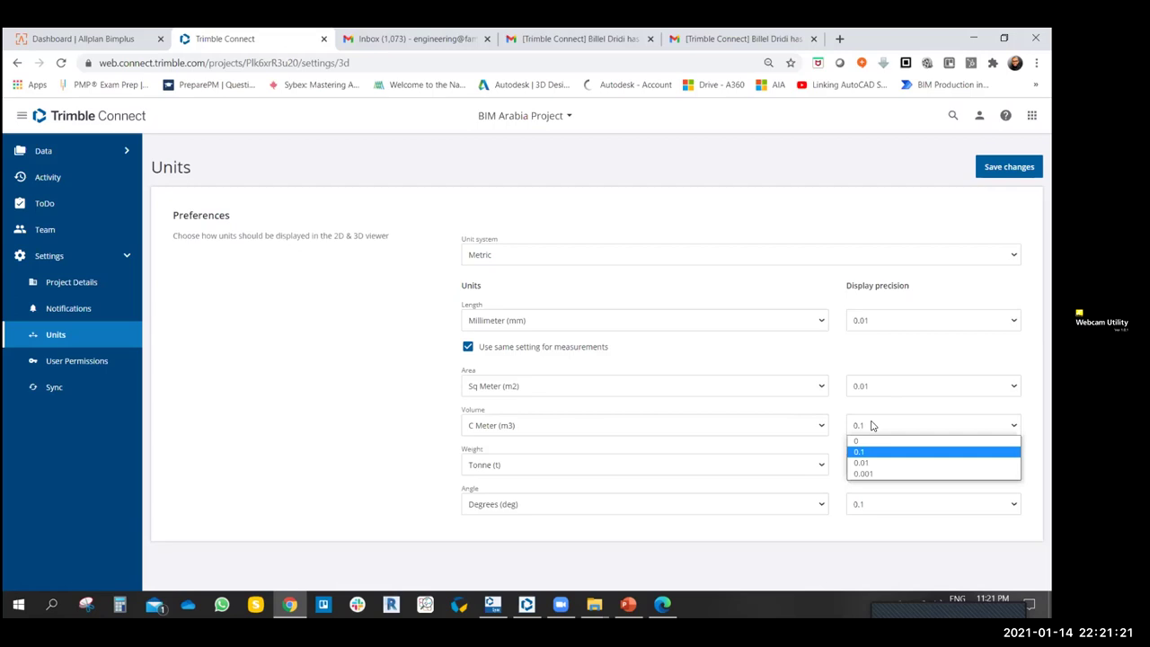
{"action": "left_click", "coordinate": [864, 463]}
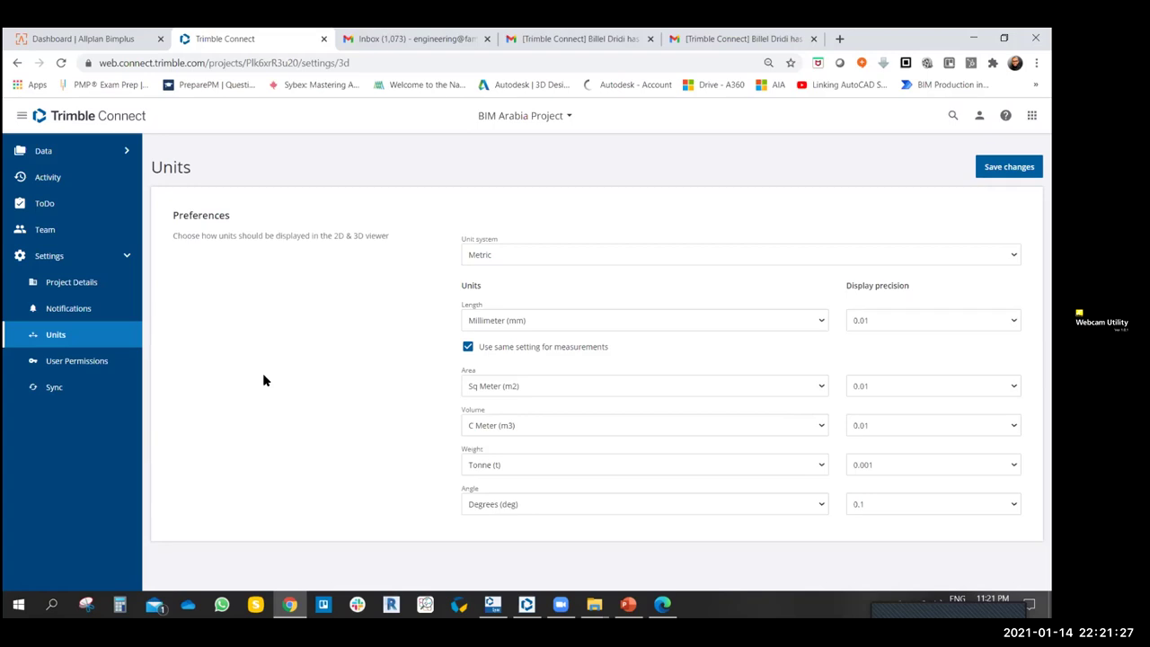
{"action": "left_click", "coordinate": [82, 361]}
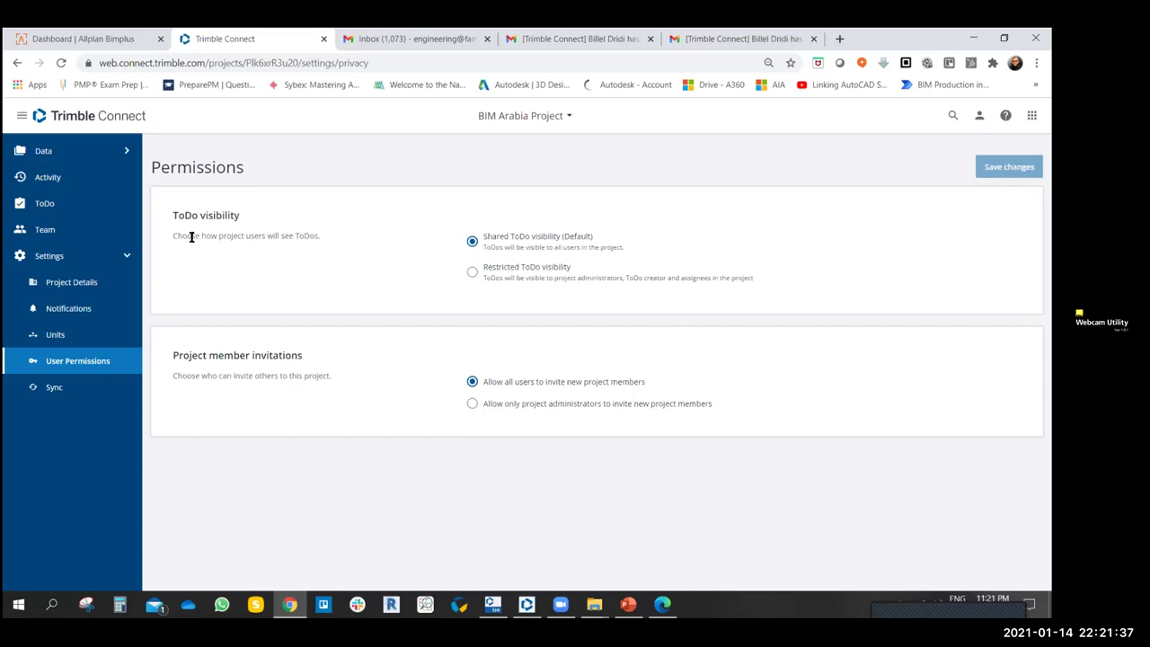
- Set ToDo visibility to Restricted so only admins, creators and assignees see ToDos
{"action": "left_click_drag", "start_coordinate": [172, 213], "coordinate": [260, 220]}
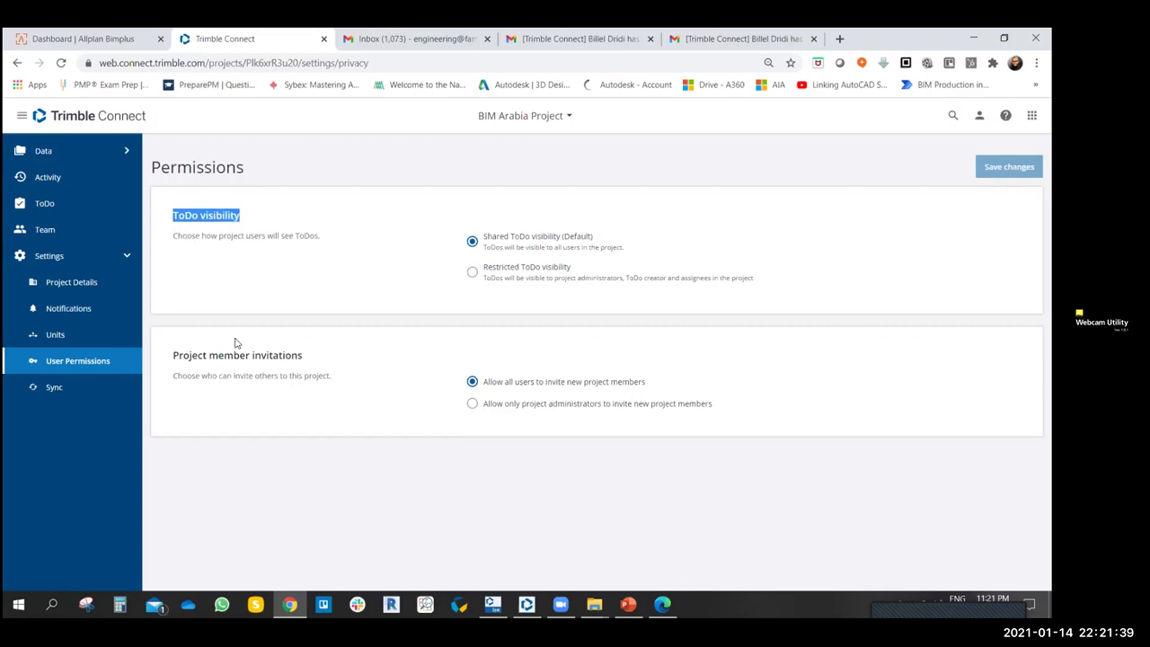
{"action": "left_click_drag", "start_coordinate": [172, 356], "coordinate": [308, 358]}
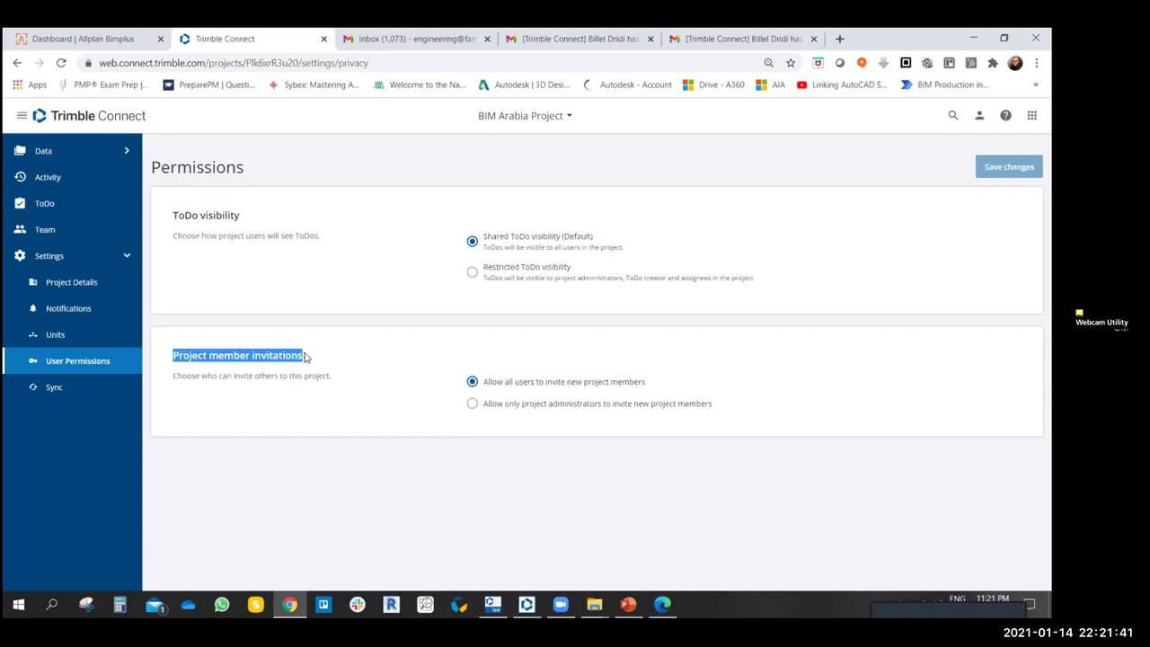
{"action": "left_click", "coordinate": [311, 236]}
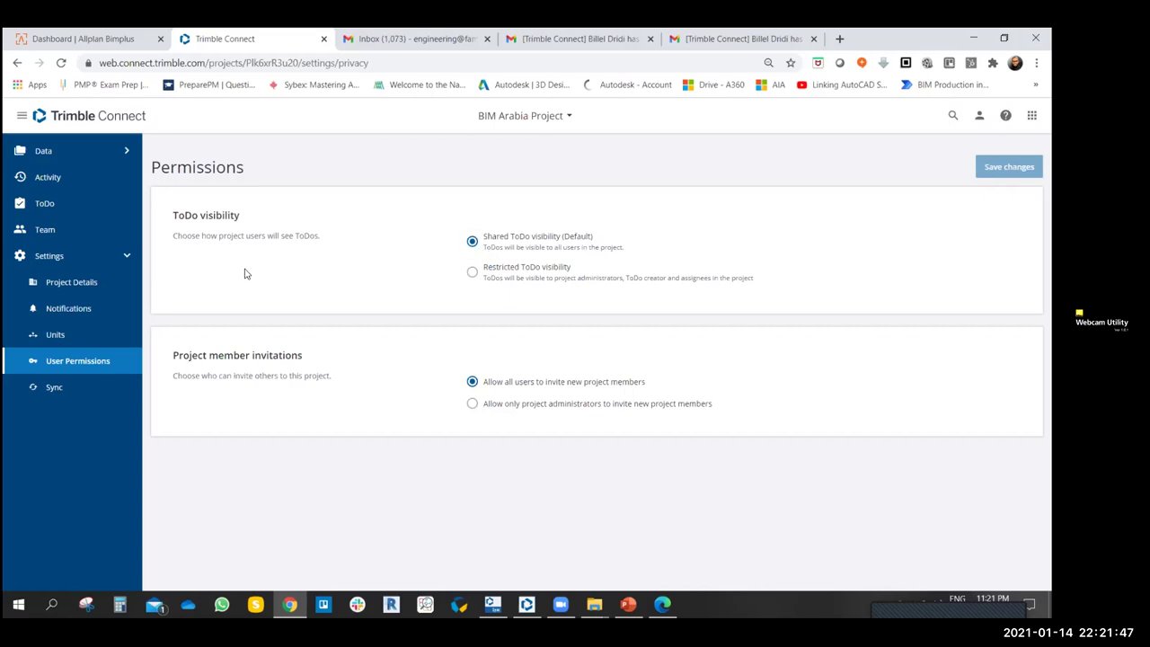
{"action": "left_click_drag", "start_coordinate": [174, 235], "coordinate": [306, 236]}
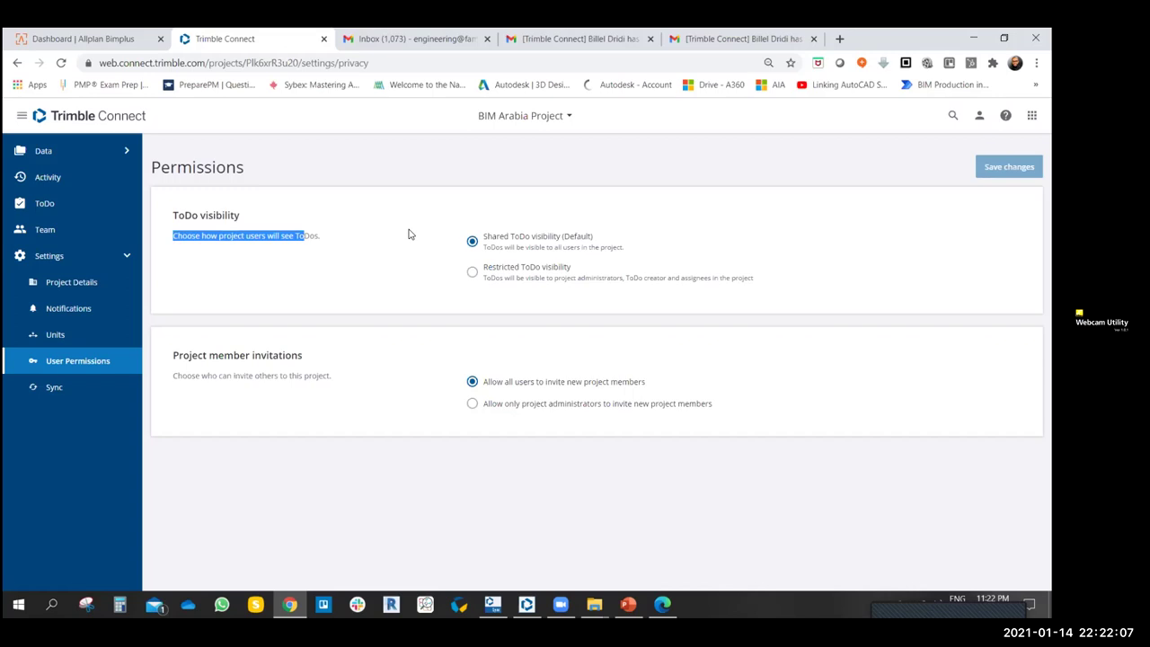
{"action": "left_click", "coordinate": [472, 272]}
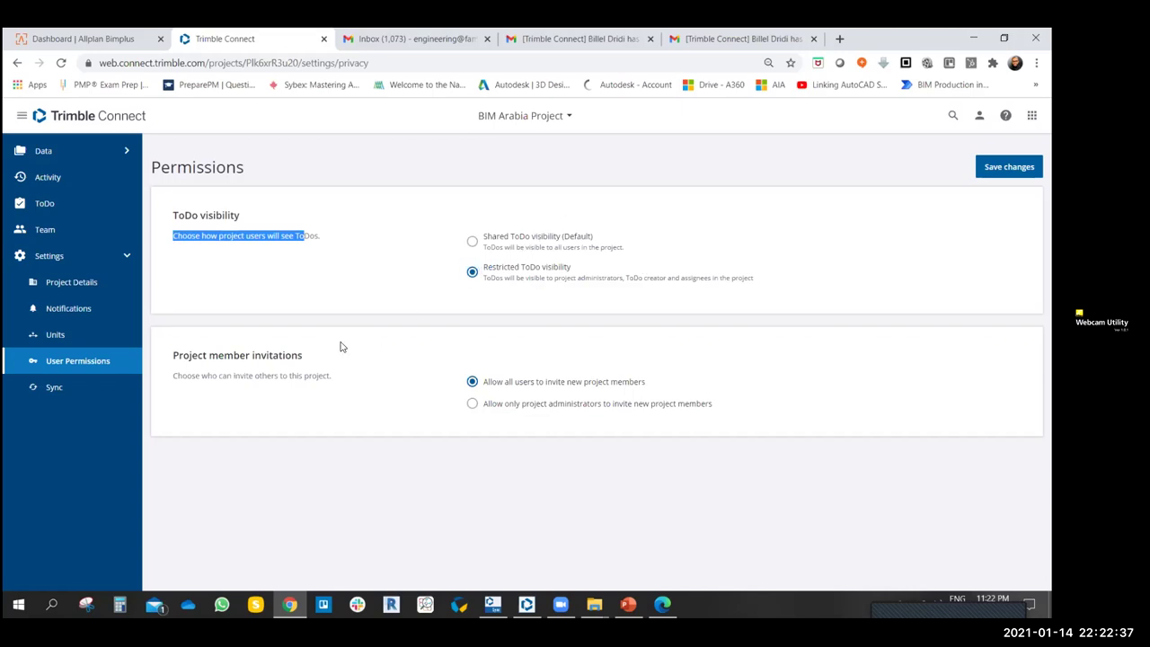
- Allow only project administrators to invite new members, then go to Sync settings
{"action": "left_click_drag", "start_coordinate": [171, 355], "coordinate": [327, 364]}
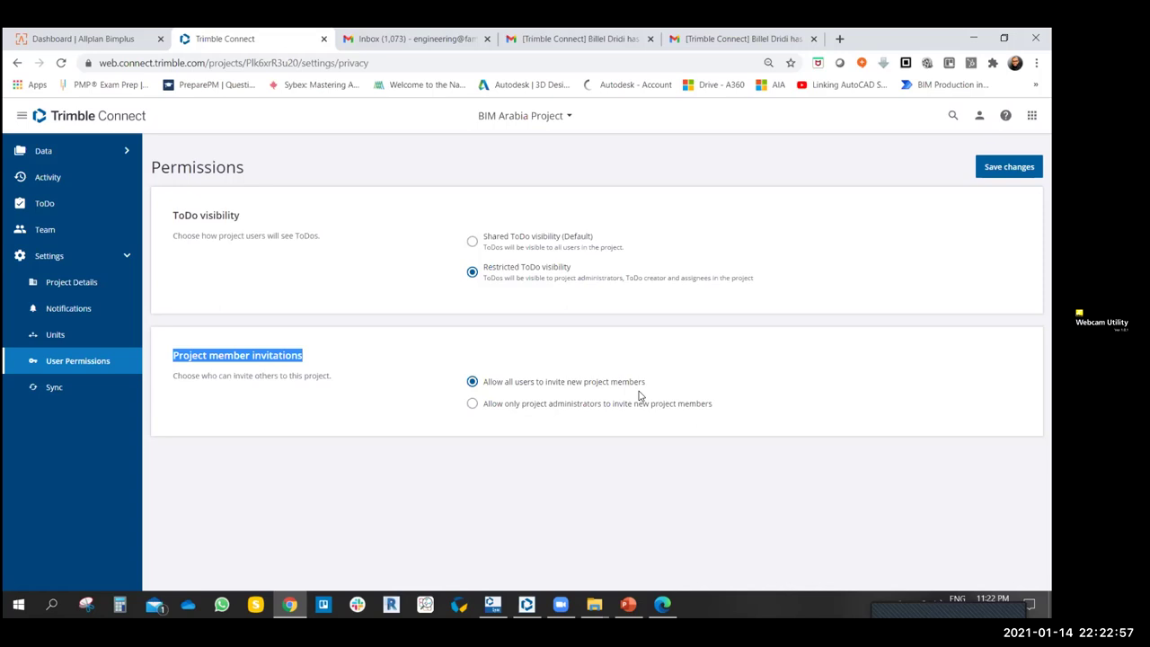
{"action": "left_click", "coordinate": [472, 405]}
{"action": "left_click", "coordinate": [54, 387]}
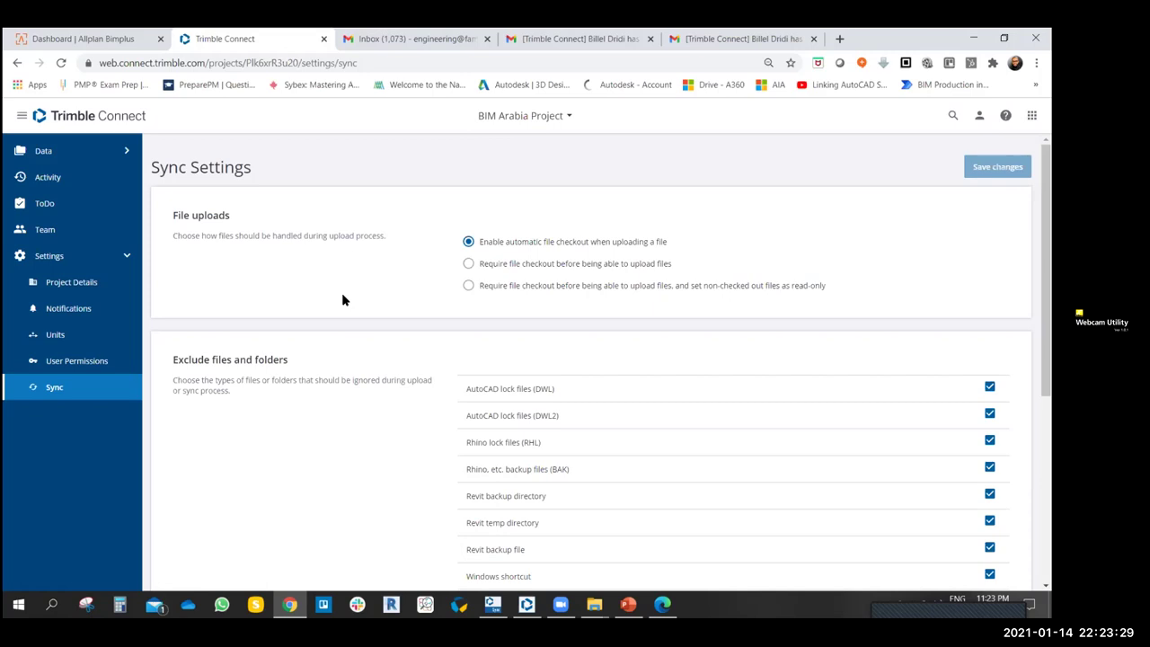
{"action": "scroll", "coordinate": [377, 314], "scroll_direction": "down", "scroll_amount": 2}
{"action": "scroll", "coordinate": [333, 359], "scroll_direction": "up", "scroll_amount": 2}
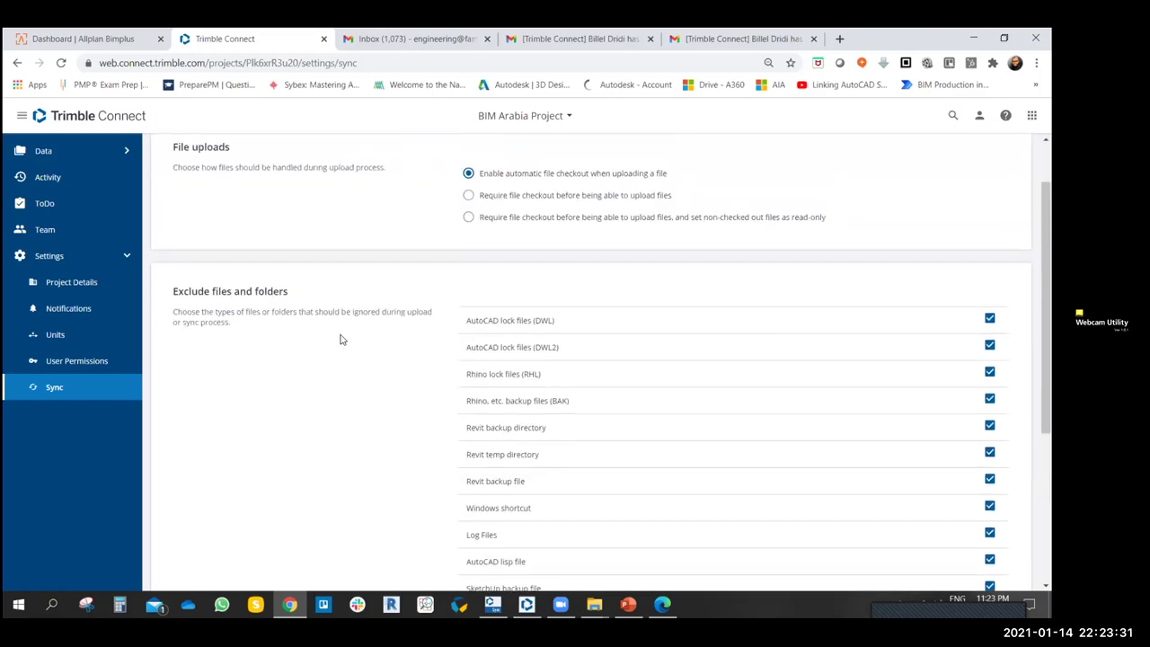
{"action": "scroll", "coordinate": [360, 213], "scroll_direction": "up", "scroll_amount": 1}
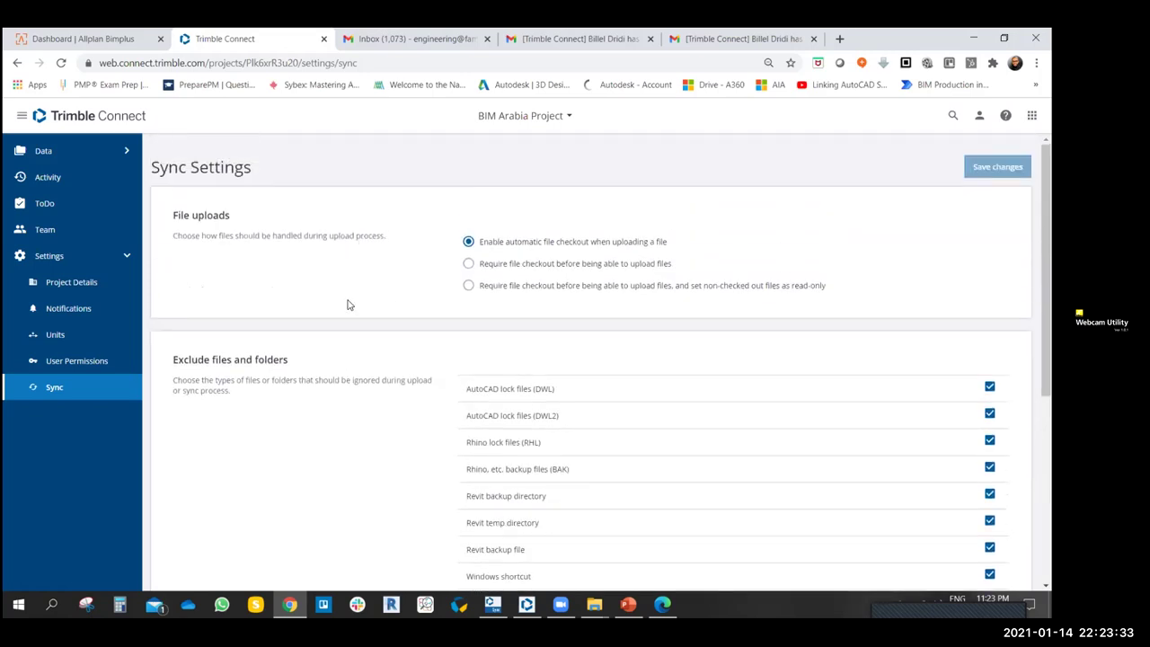
{"action": "scroll", "coordinate": [354, 290], "scroll_direction": "down", "scroll_amount": 1}
{"action": "scroll", "coordinate": [354, 290], "scroll_direction": "up", "scroll_amount": 1}
{"action": "scroll", "coordinate": [390, 278], "scroll_direction": "down", "scroll_amount": 1}
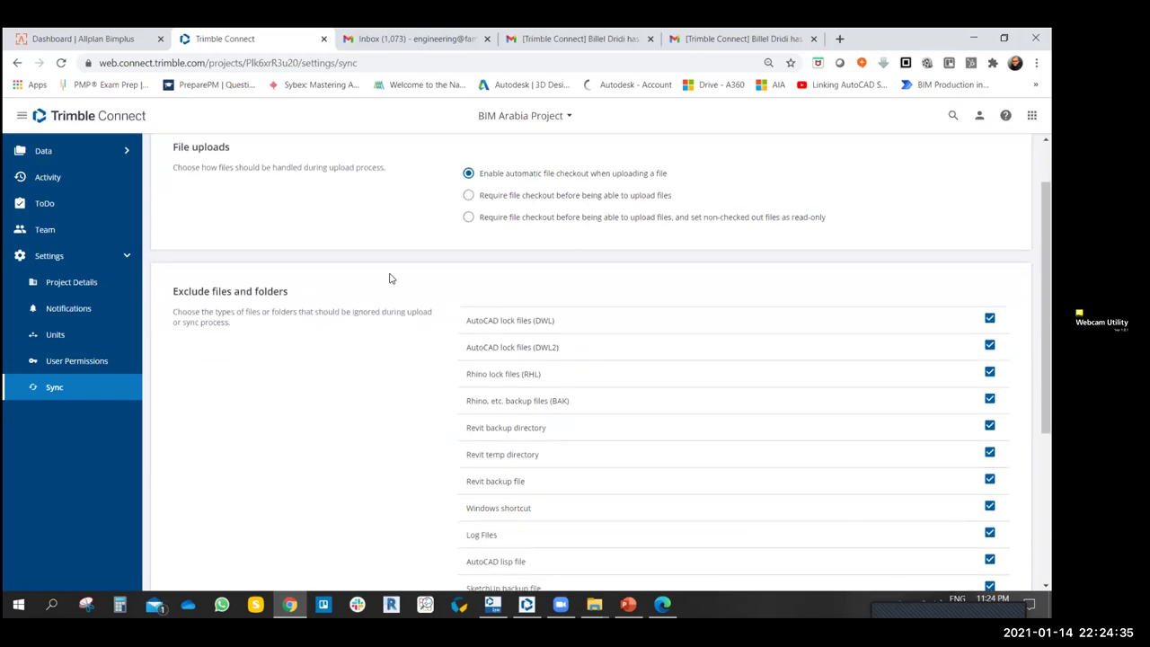
{"action": "scroll", "coordinate": [393, 271], "scroll_direction": "down", "scroll_amount": 1}
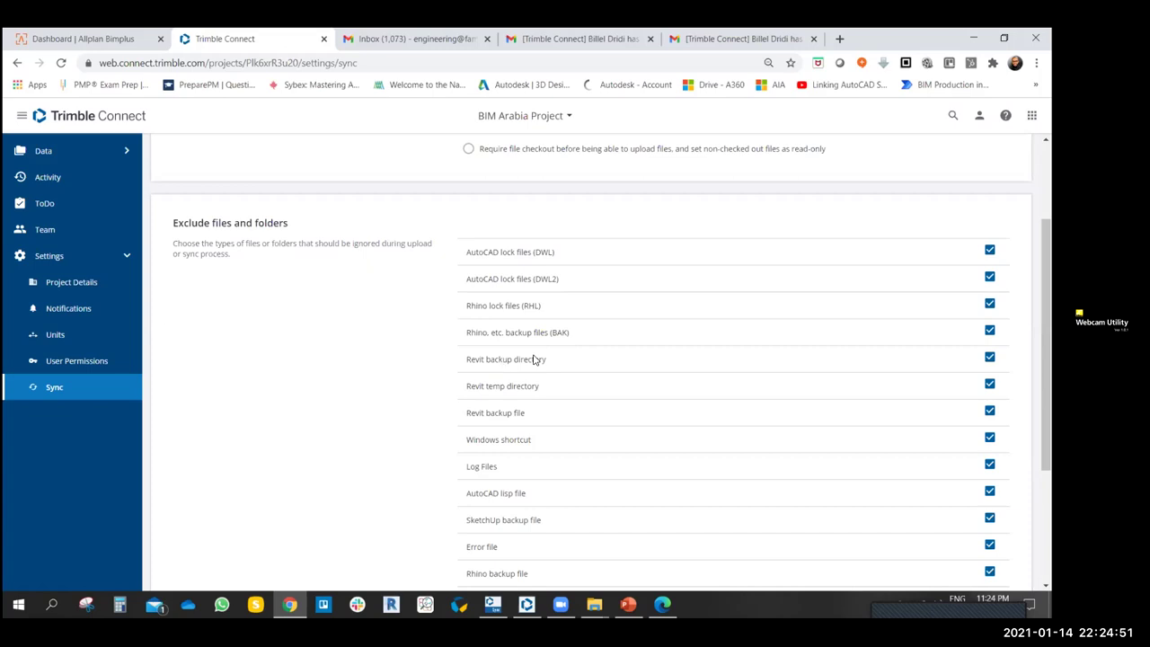
{"action": "scroll", "coordinate": [533, 359], "scroll_direction": "down", "scroll_amount": 1}
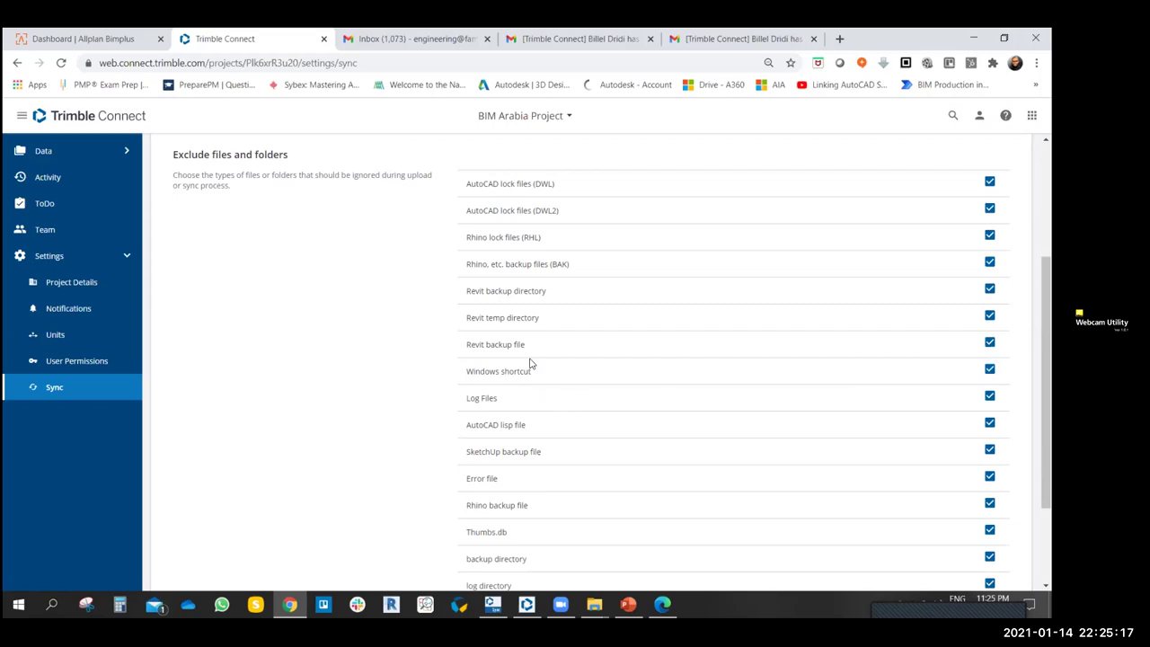
{"action": "left_click", "coordinate": [989, 342]}
{"action": "left_click", "coordinate": [989, 342]}
{"action": "scroll", "coordinate": [543, 467], "scroll_direction": "down", "scroll_amount": 1}
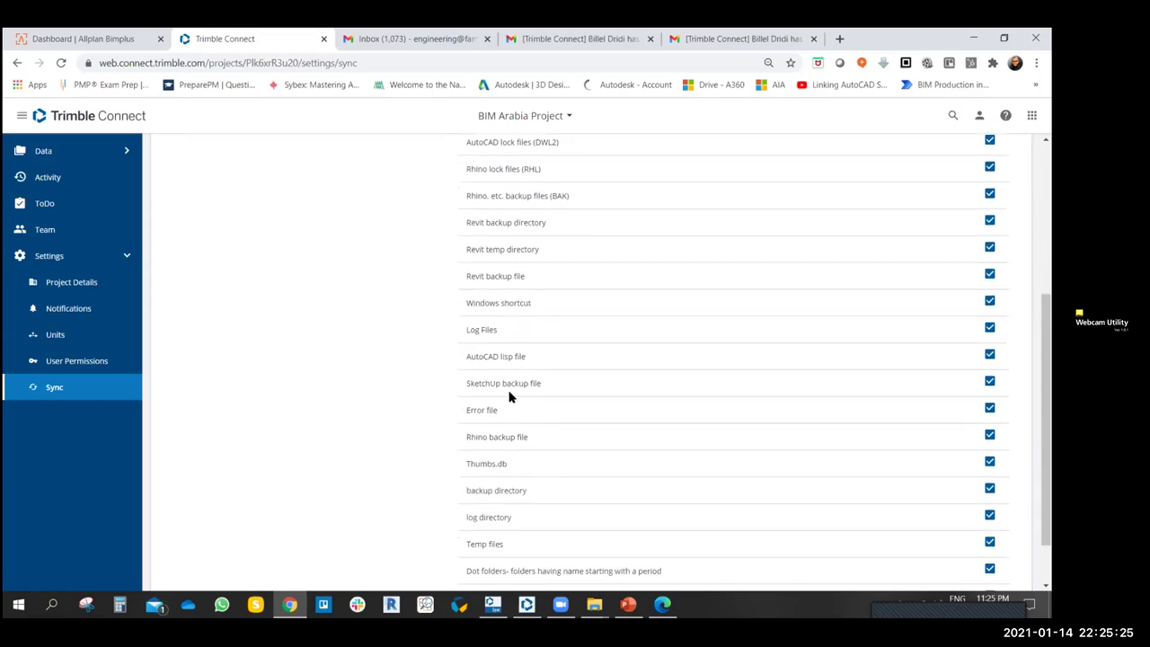
{"action": "left_click", "coordinate": [989, 381]}
{"action": "left_click", "coordinate": [989, 380]}
{"action": "scroll", "coordinate": [635, 422], "scroll_direction": "down", "scroll_amount": 1}
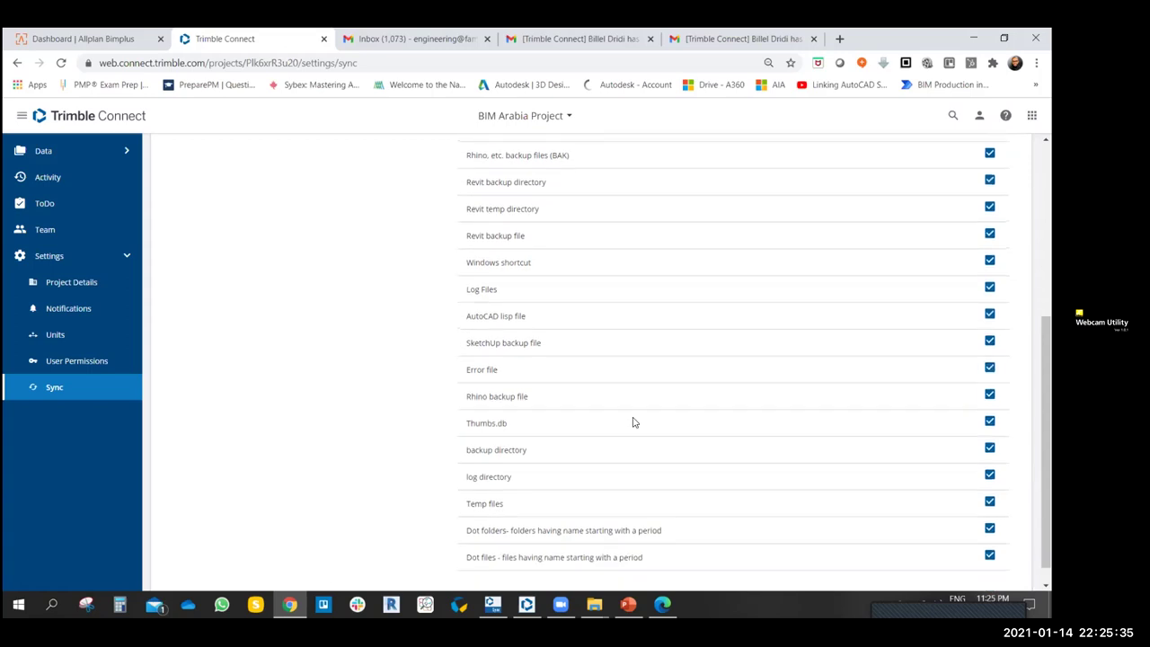
{"action": "scroll", "coordinate": [647, 503], "scroll_direction": "up", "scroll_amount": 4}
{"action": "scroll", "coordinate": [812, 206], "scroll_direction": "down", "scroll_amount": 2}
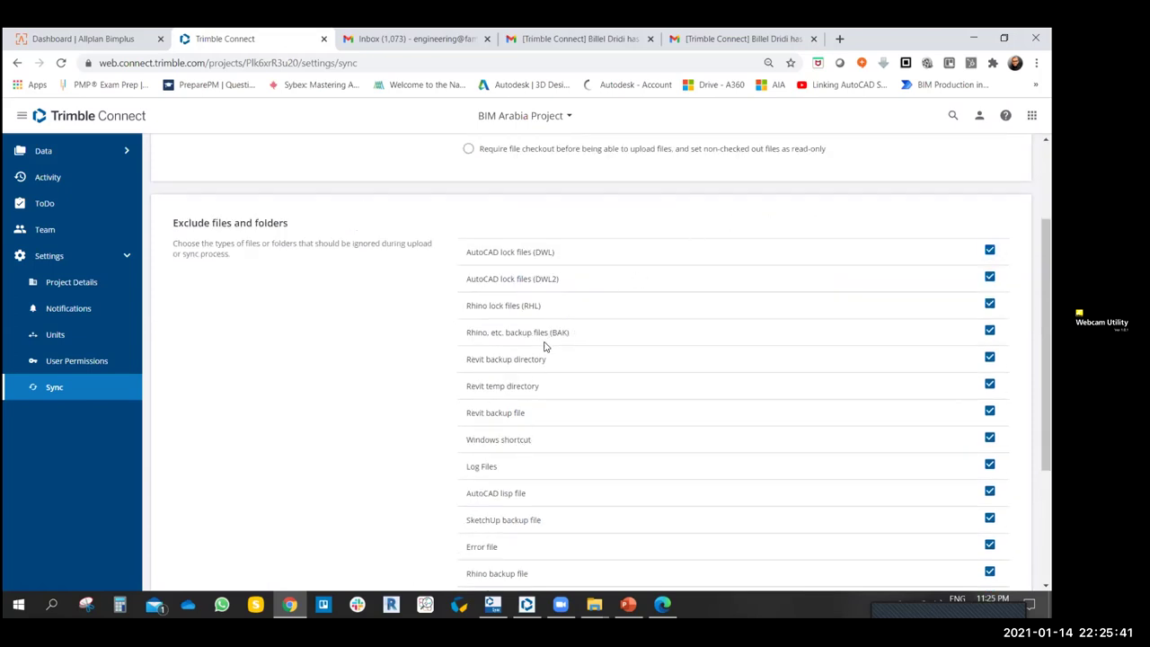
{"action": "scroll", "coordinate": [539, 386], "scroll_direction": "down", "scroll_amount": 3}
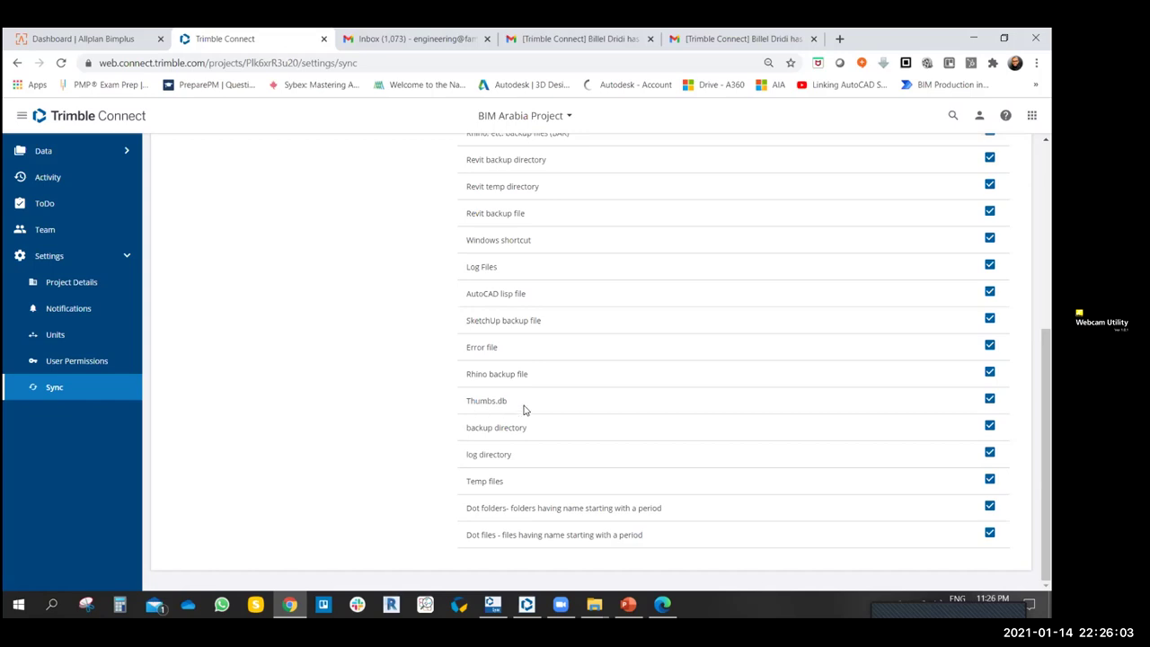
{"action": "scroll", "coordinate": [568, 404], "scroll_direction": "up", "scroll_amount": 3}
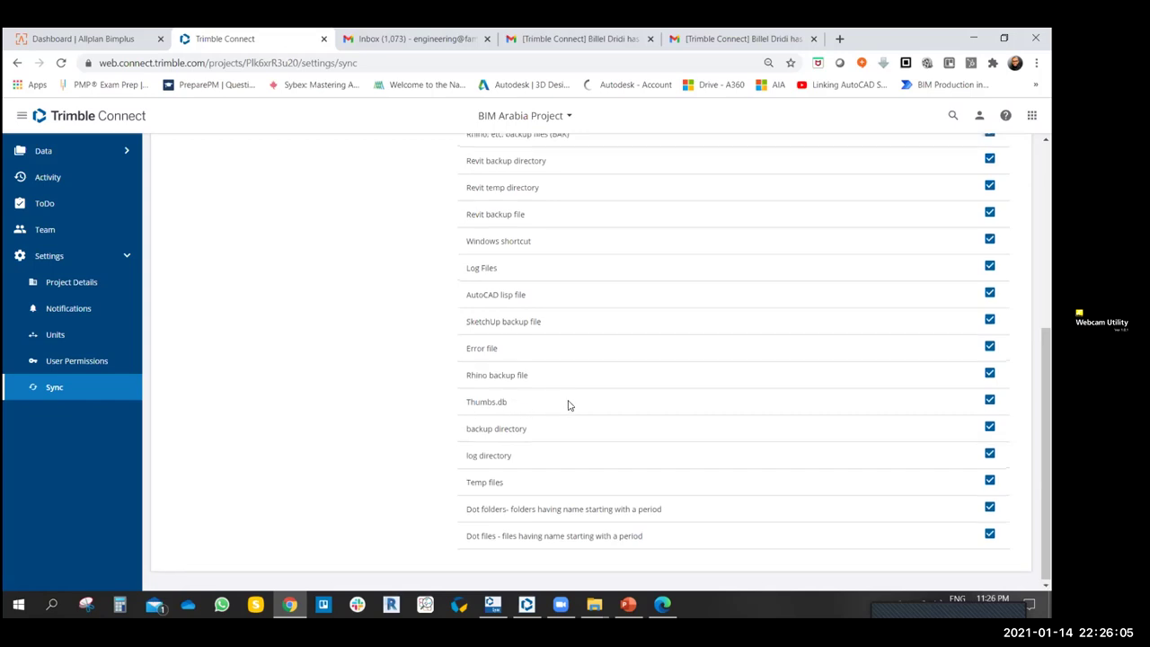
{"action": "scroll", "coordinate": [567, 405], "scroll_direction": "down", "scroll_amount": 1}
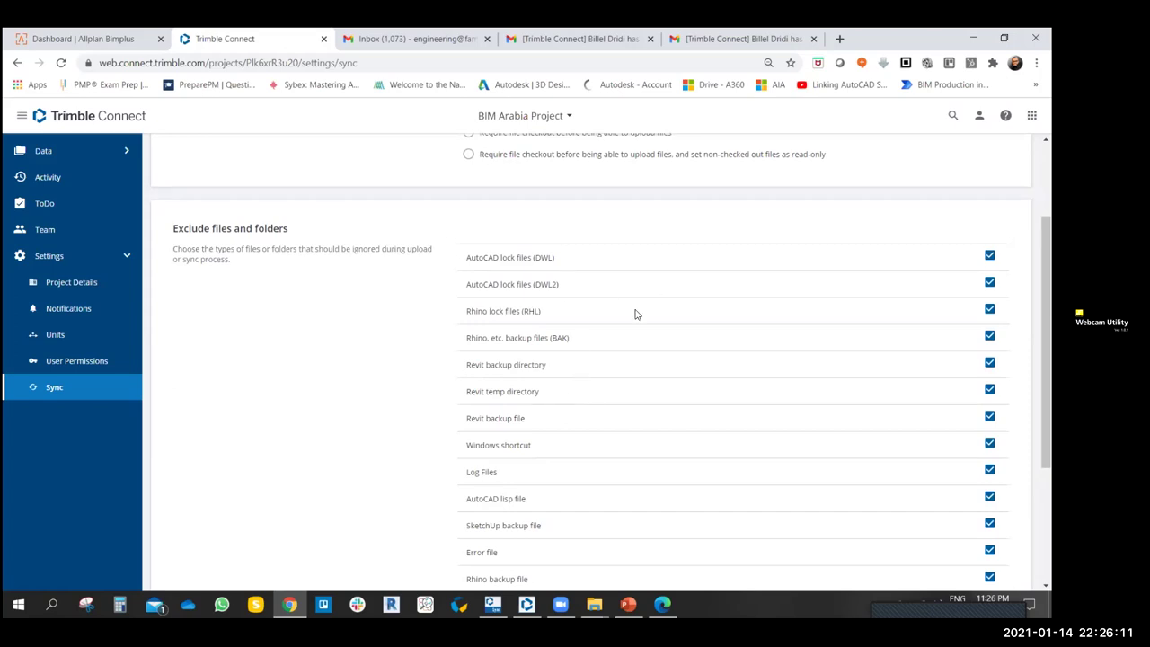
{"action": "scroll", "coordinate": [535, 406], "scroll_direction": "down", "scroll_amount": 3}
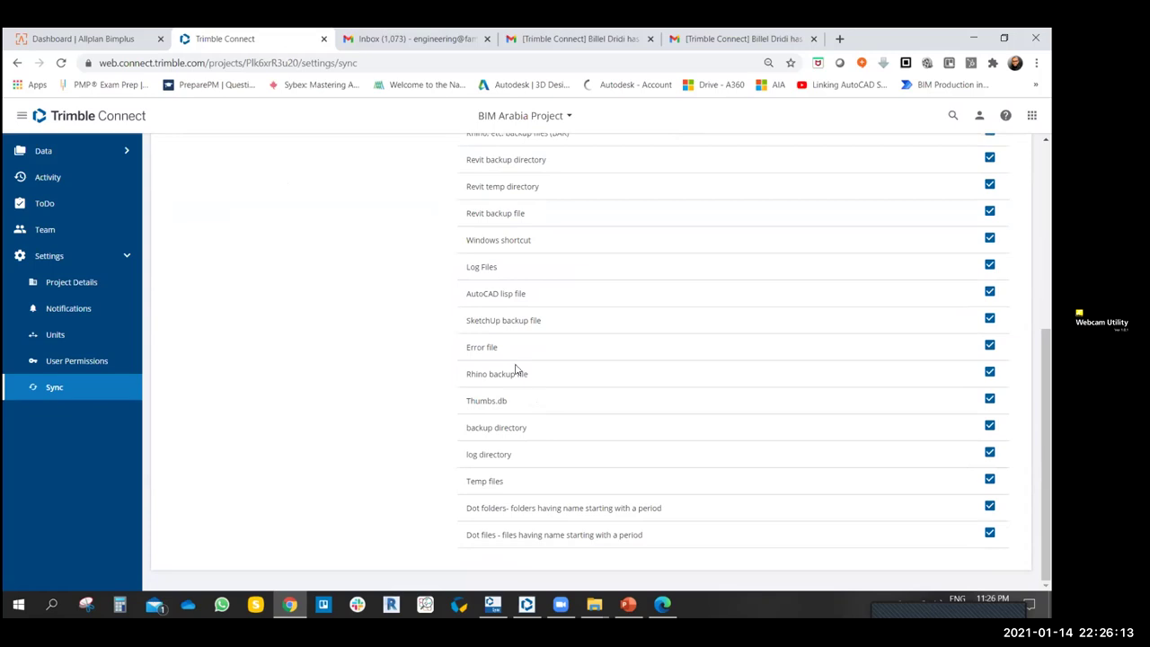
{"action": "scroll", "coordinate": [521, 377], "scroll_direction": "up", "scroll_amount": 2}
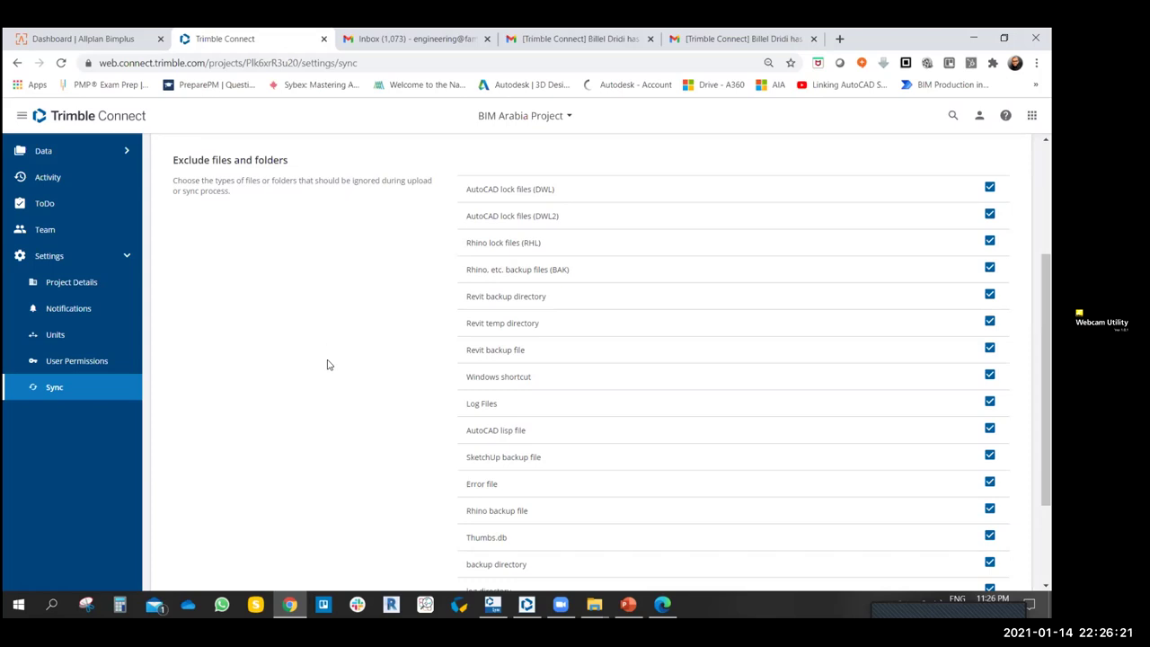
{"action": "scroll", "coordinate": [323, 363], "scroll_direction": "up", "scroll_amount": 3}
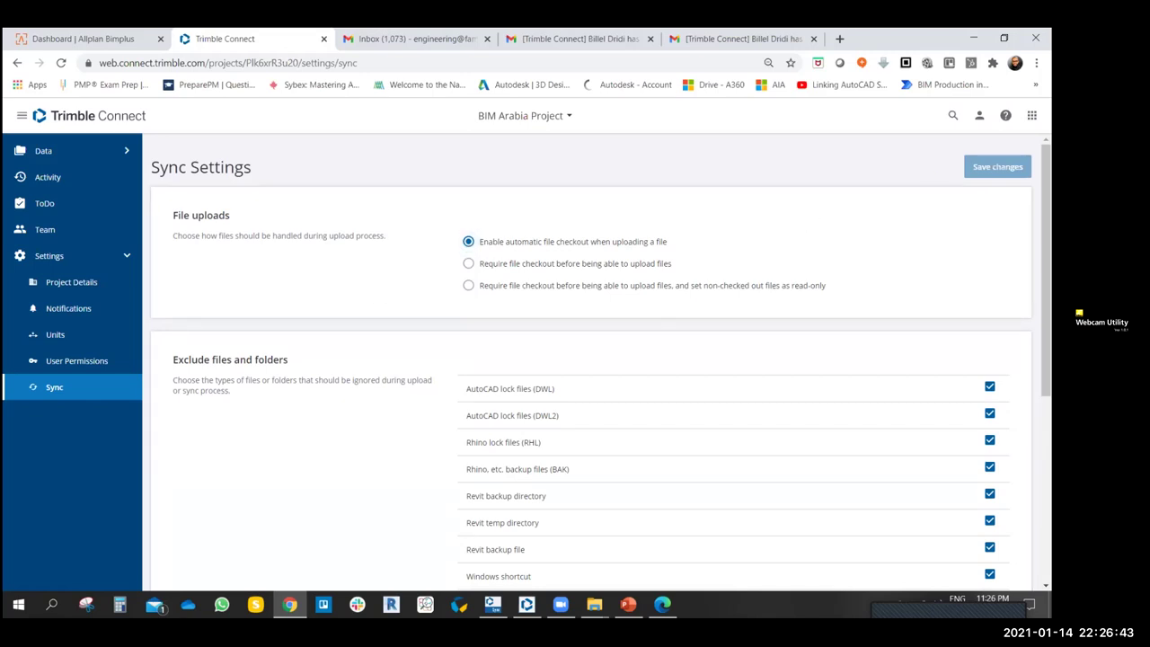
{"action": "left_click", "coordinate": [979, 115]}
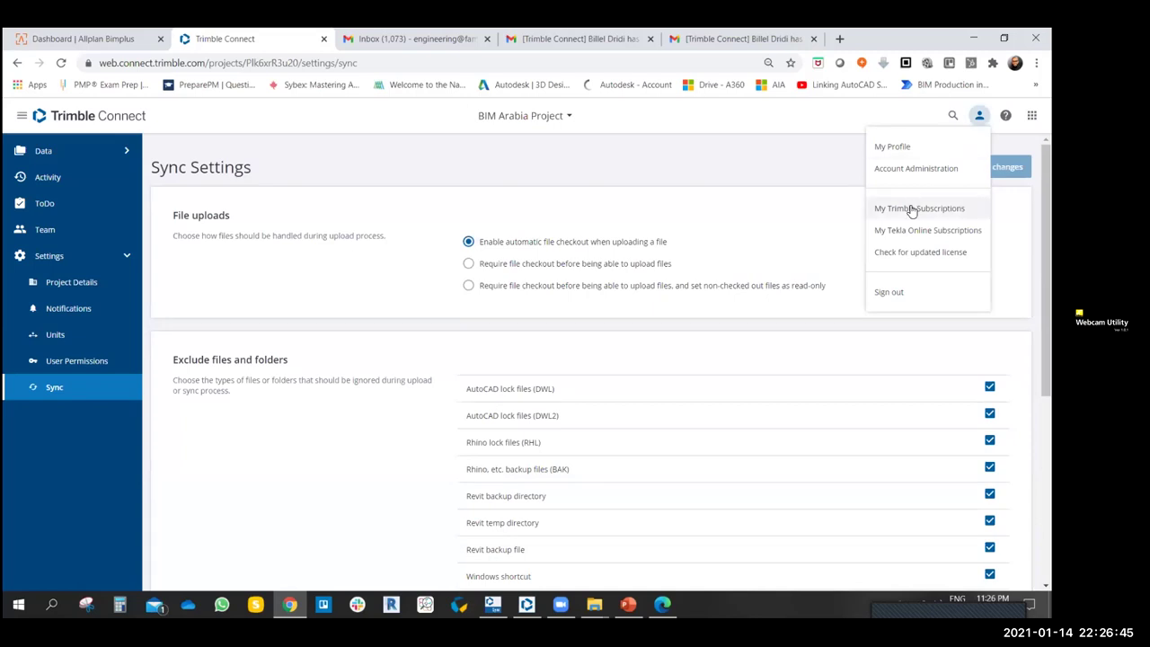
- Review the My Profile details, then go to Account Administration from the user menu
{"action": "left_click", "coordinate": [898, 147]}
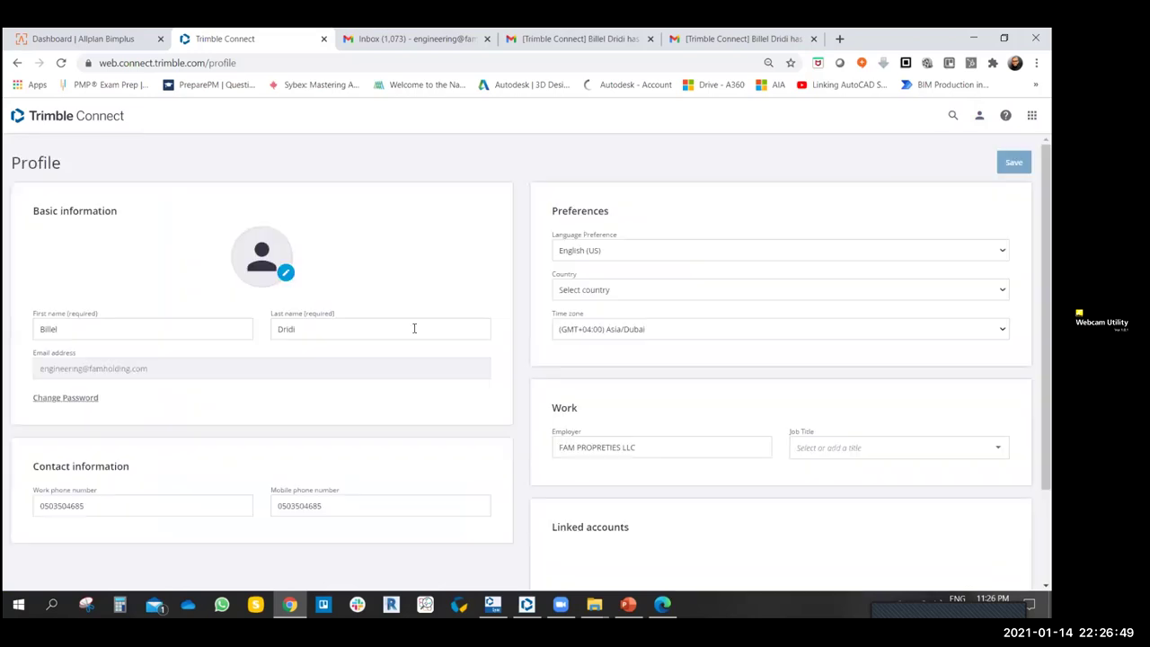
{"action": "scroll", "coordinate": [486, 293], "scroll_direction": "down", "scroll_amount": 2}
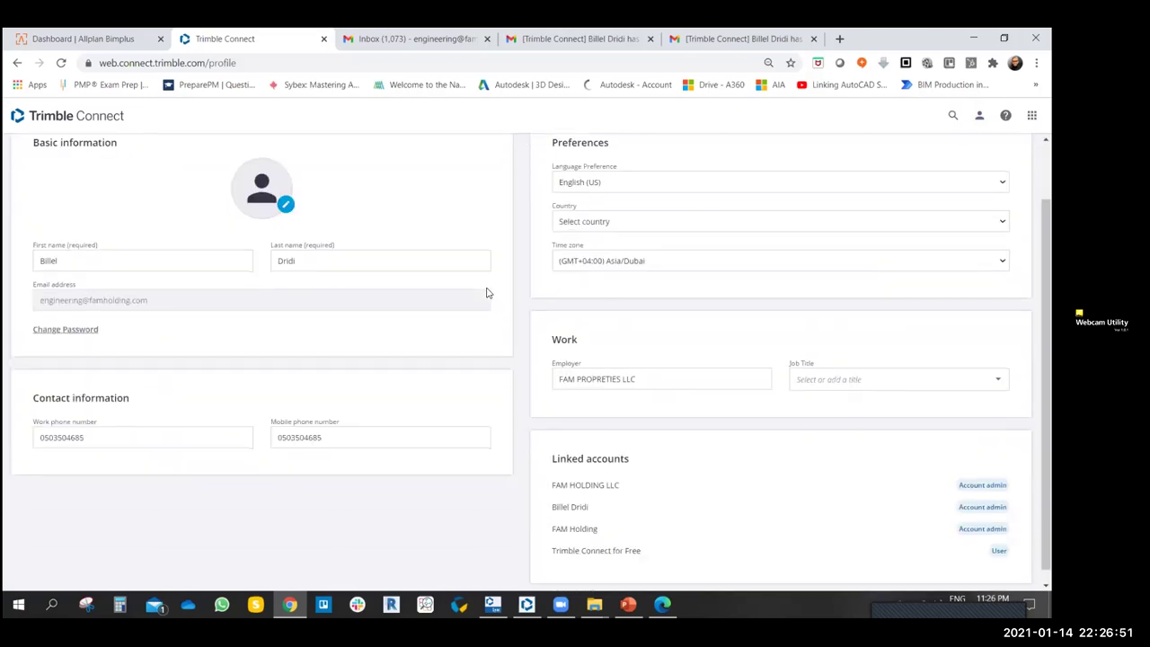
{"action": "scroll", "coordinate": [487, 293], "scroll_direction": "down", "scroll_amount": 1}
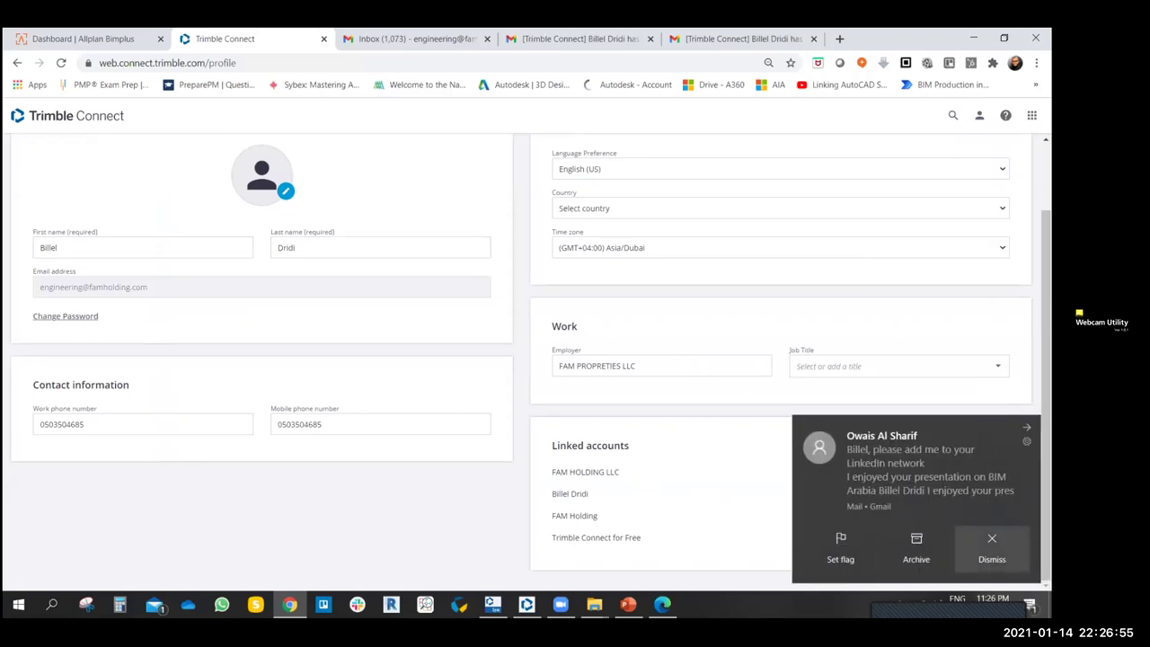
{"action": "left_click", "coordinate": [992, 544]}
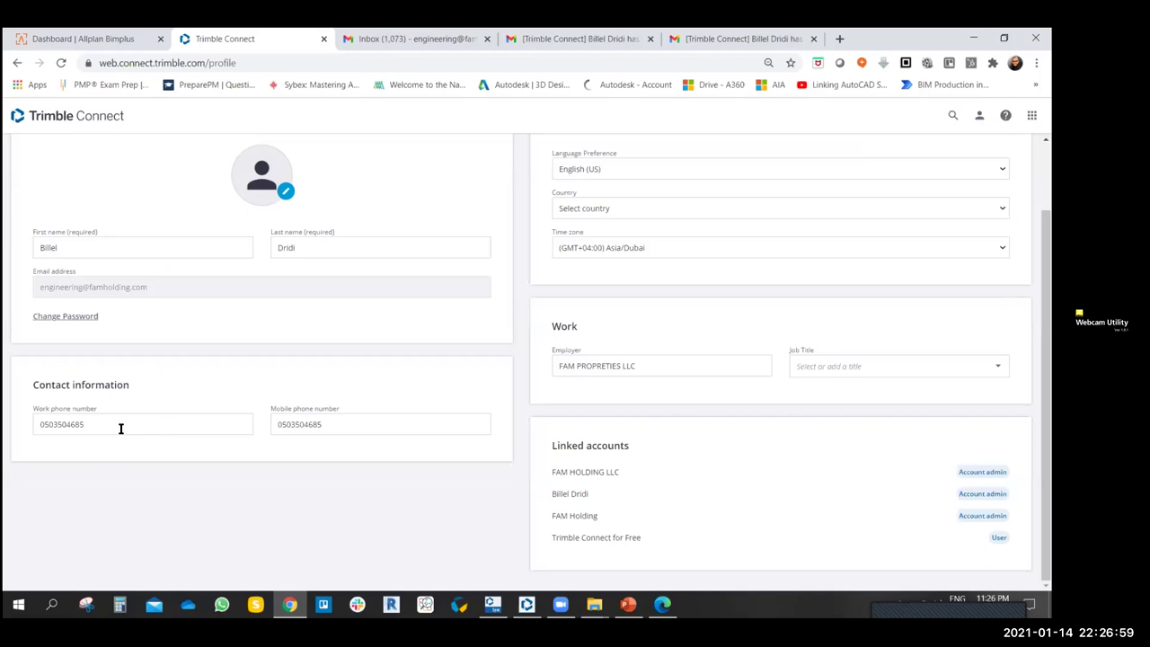
{"action": "left_click", "coordinate": [360, 418]}
{"action": "scroll", "coordinate": [272, 333], "scroll_direction": "up", "scroll_amount": 2}
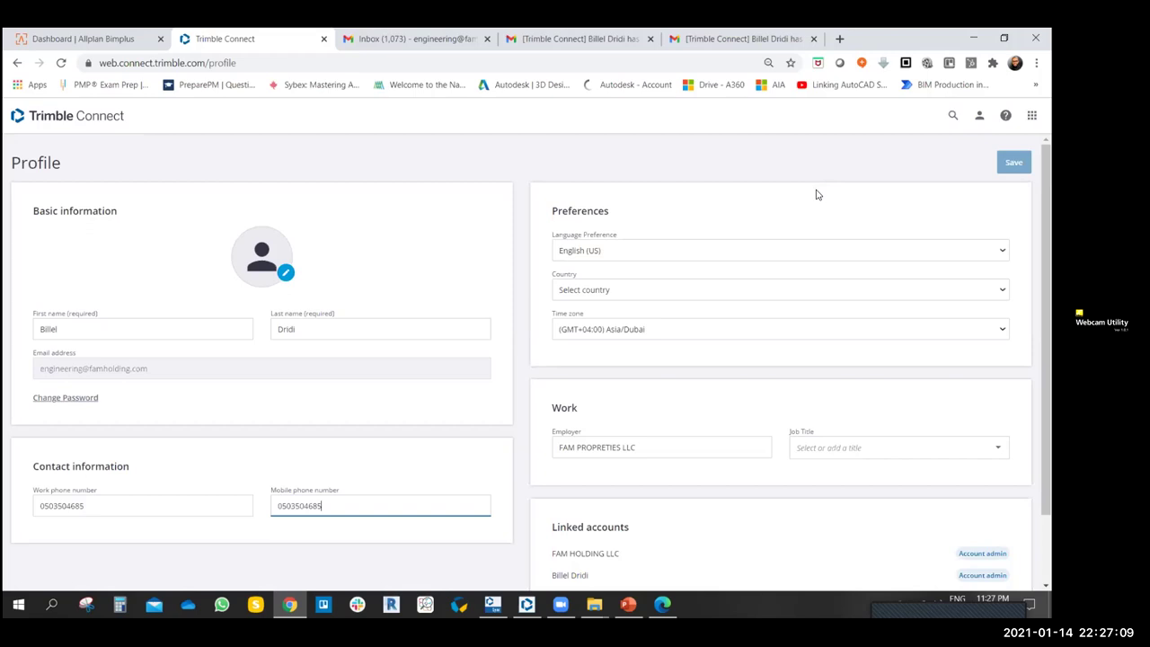
{"action": "left_click", "coordinate": [979, 115]}
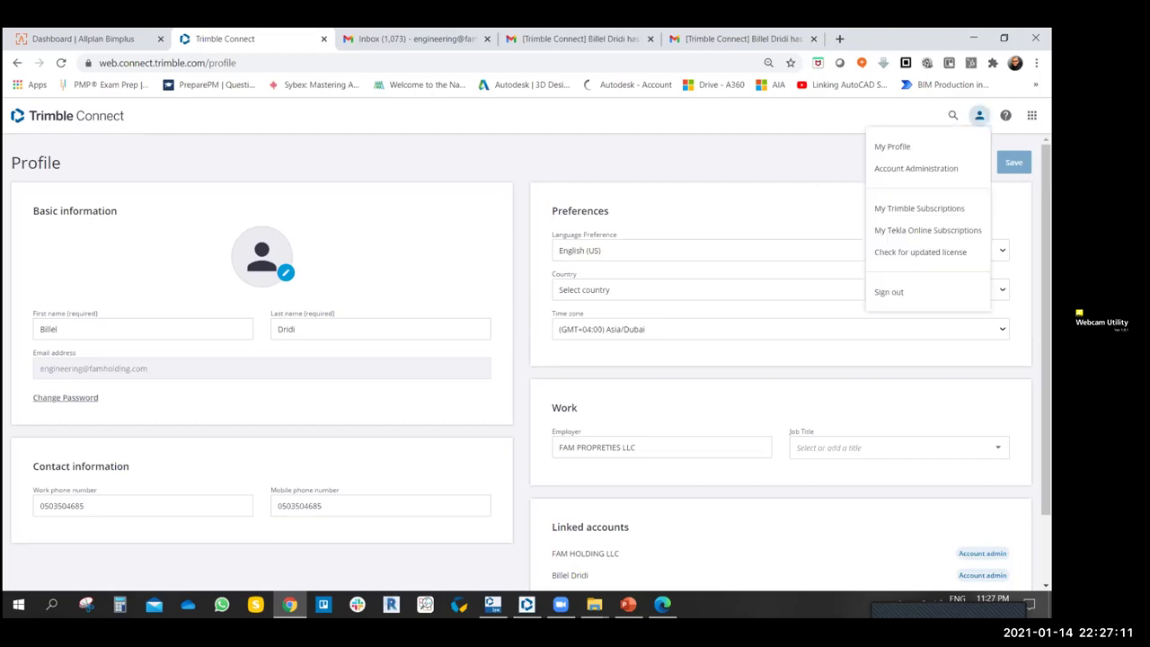
{"action": "left_click", "coordinate": [924, 169]}
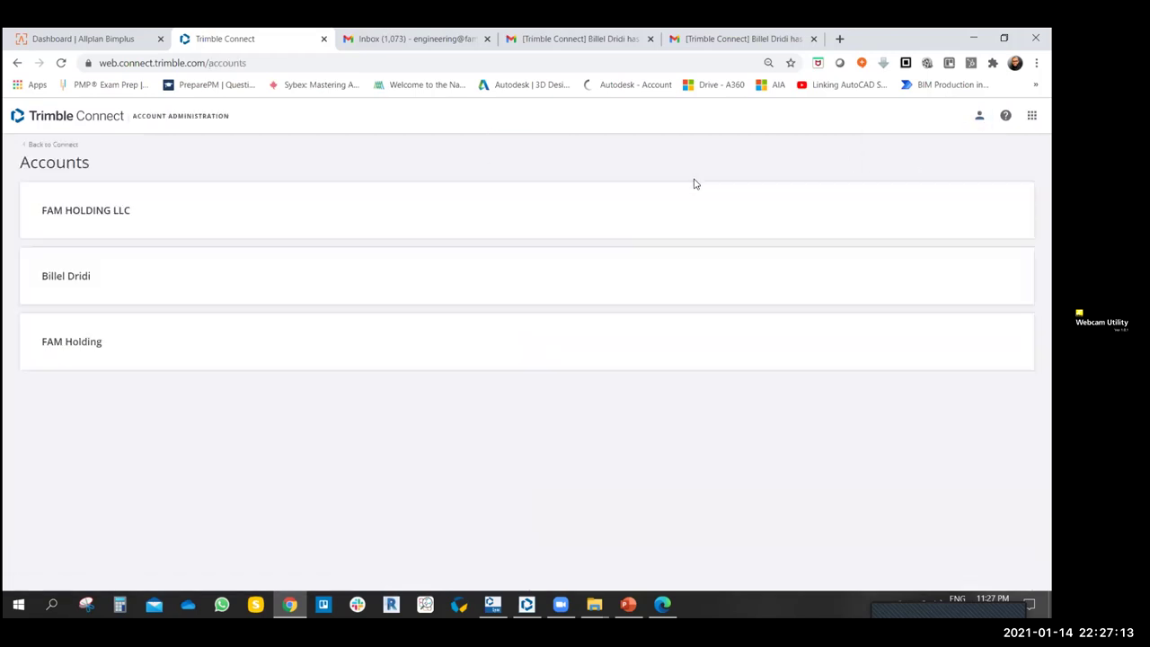
{"action": "left_click", "coordinate": [83, 220]}
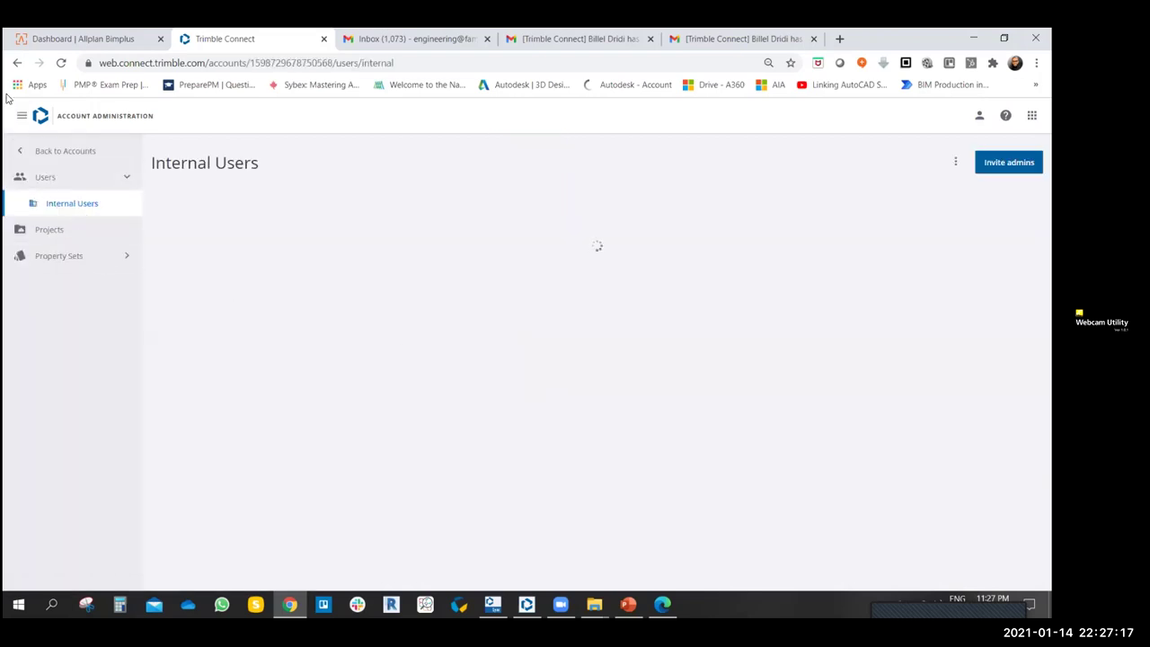
{"action": "left_click", "coordinate": [17, 63]}
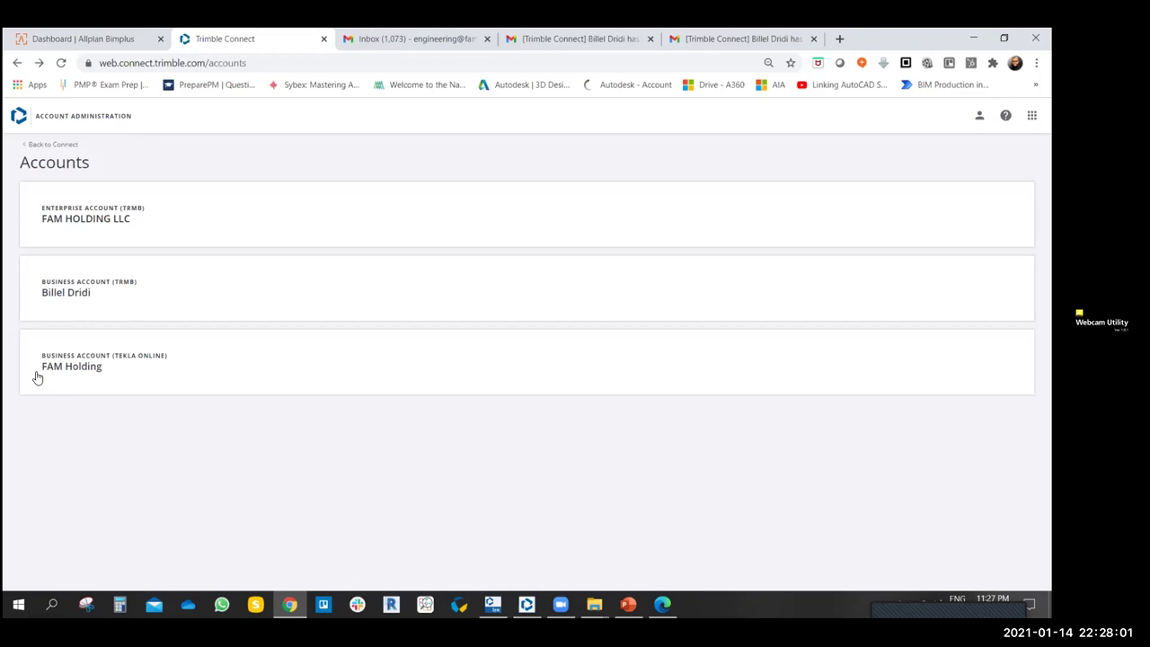
- Inspect the FAM Holding Tekla Online and FAM HOLDING LLC accounts, then open the user menu
{"action": "left_click", "coordinate": [132, 358]}
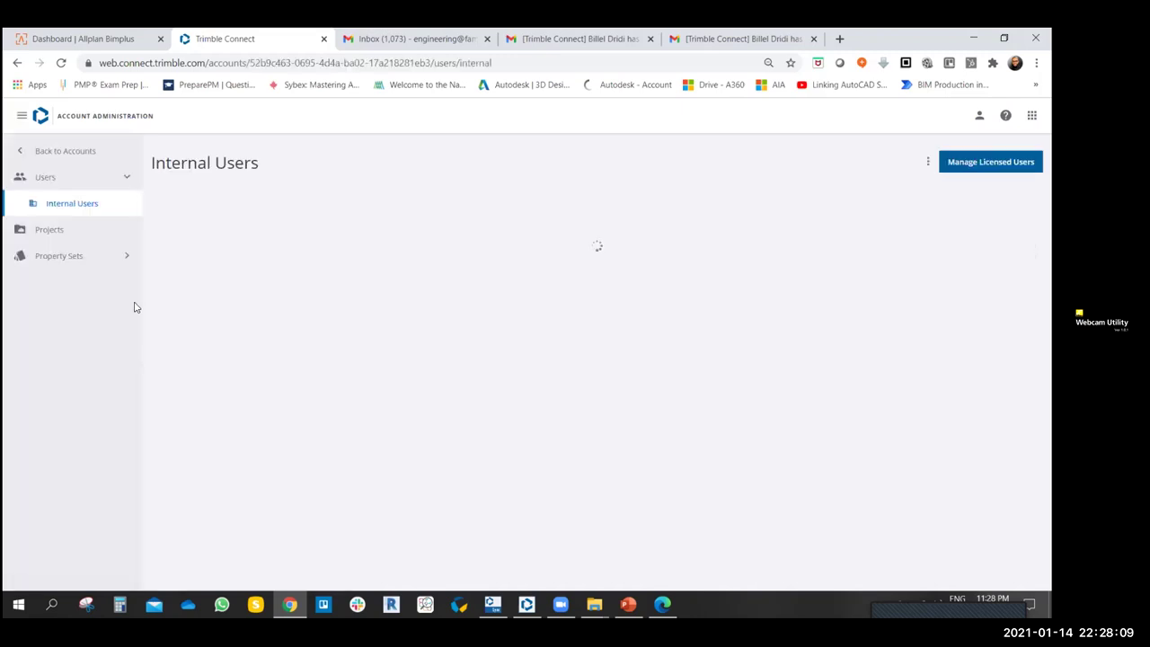
{"action": "left_click", "coordinate": [129, 254]}
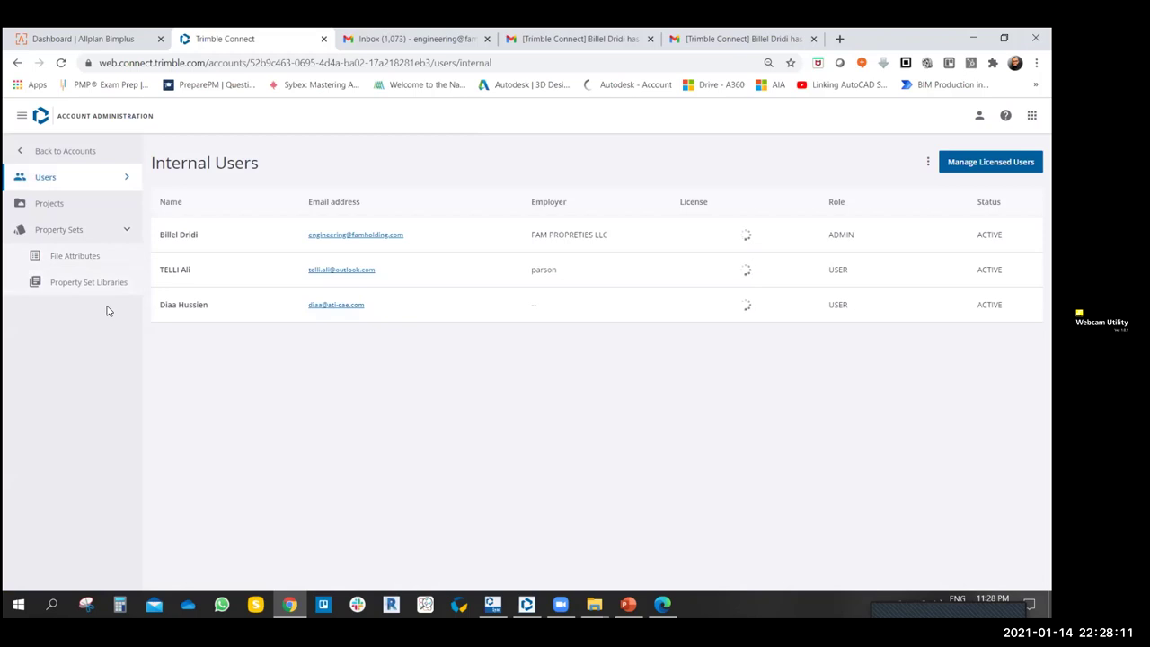
{"action": "left_click", "coordinate": [129, 231]}
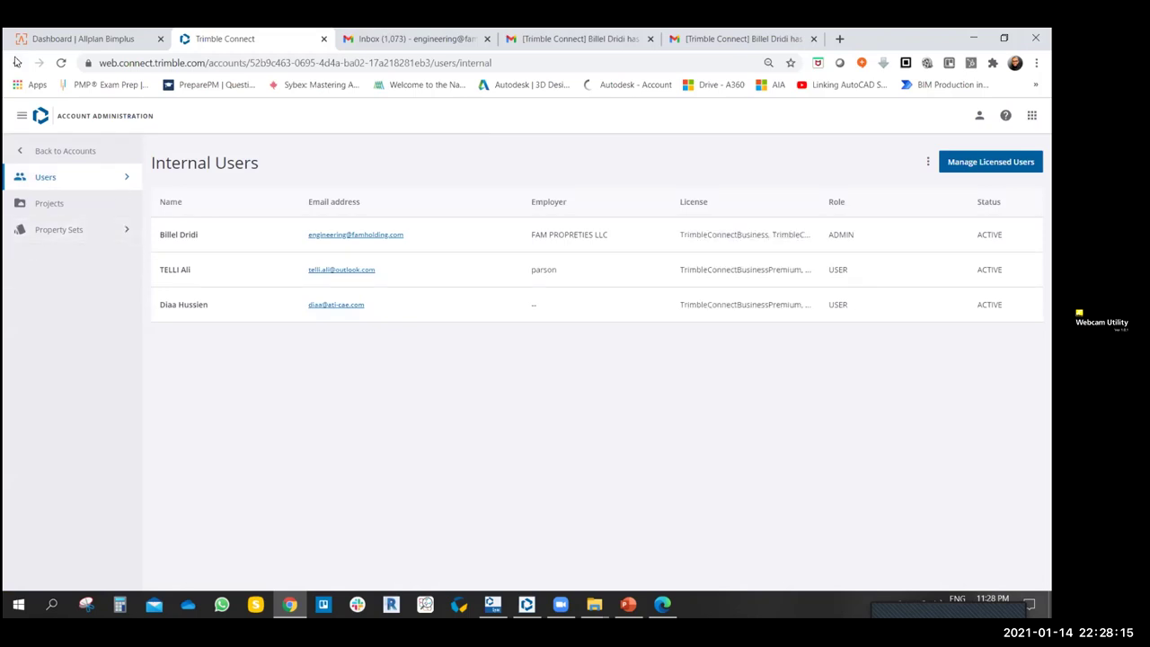
{"action": "left_click", "coordinate": [16, 61]}
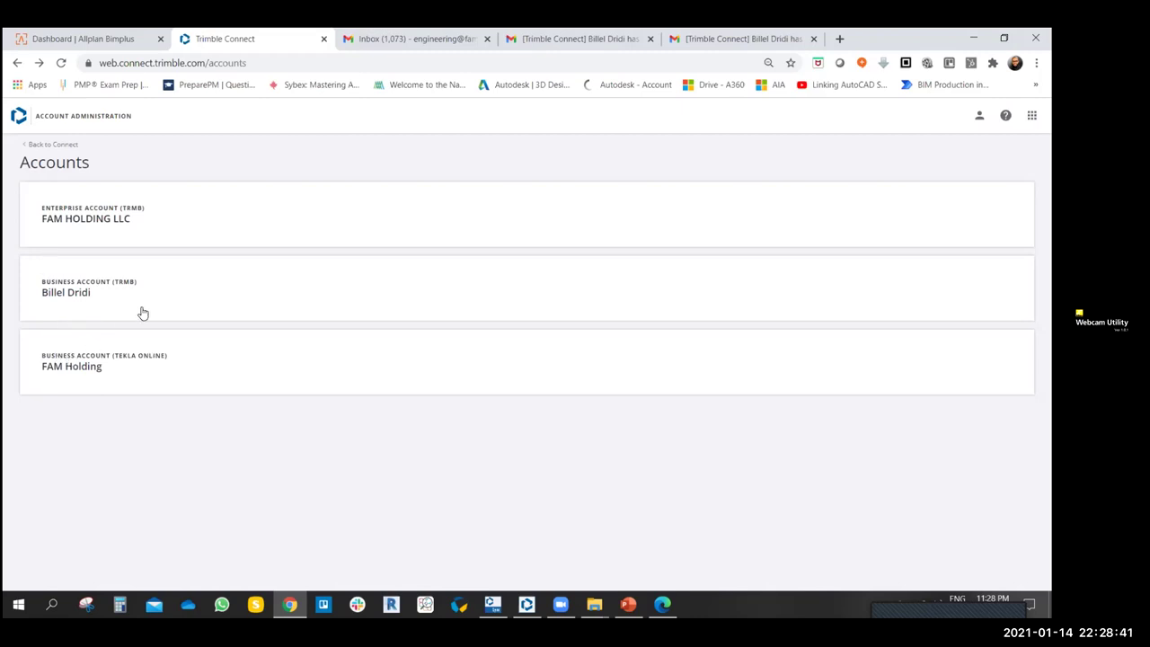
{"action": "left_click", "coordinate": [78, 221]}
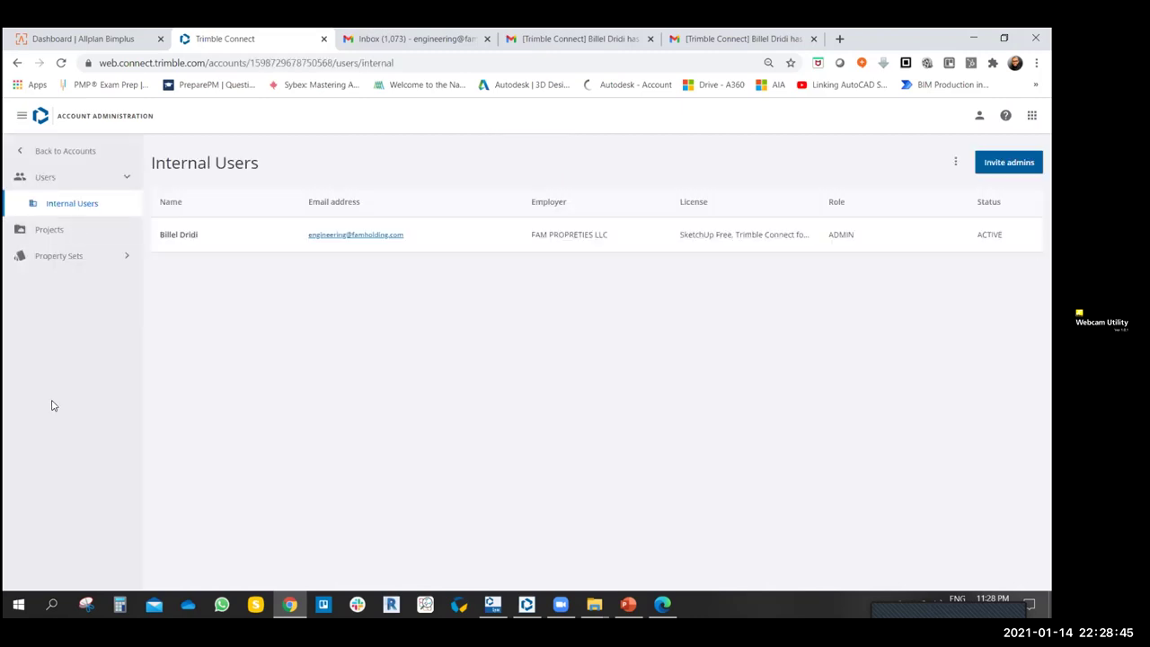
{"action": "left_click", "coordinate": [18, 64]}
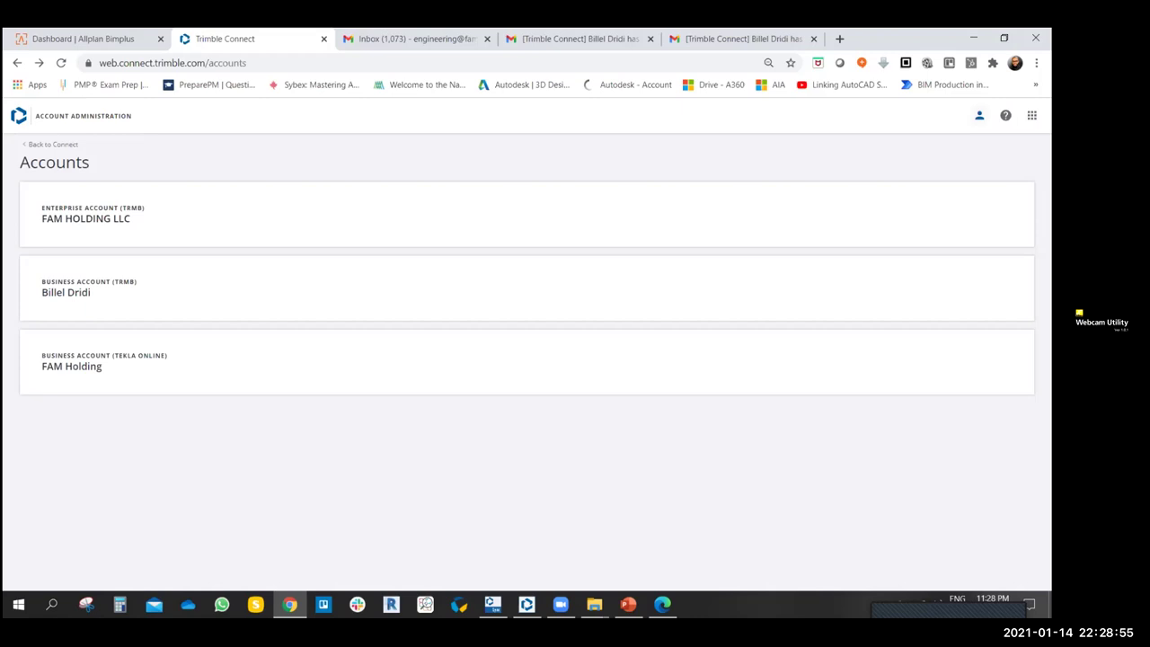
{"action": "left_click", "coordinate": [979, 115]}
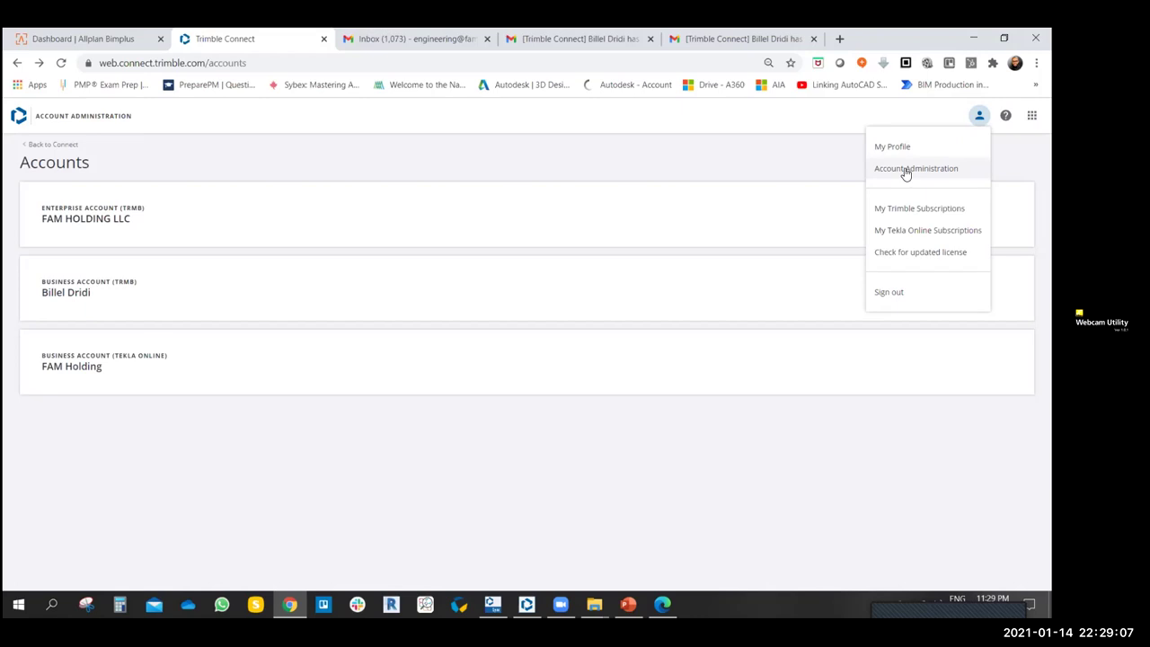
- Open My Tekla Online Subscriptions and the My organization page, then launch the Admin Tool
{"action": "left_click", "coordinate": [924, 236]}
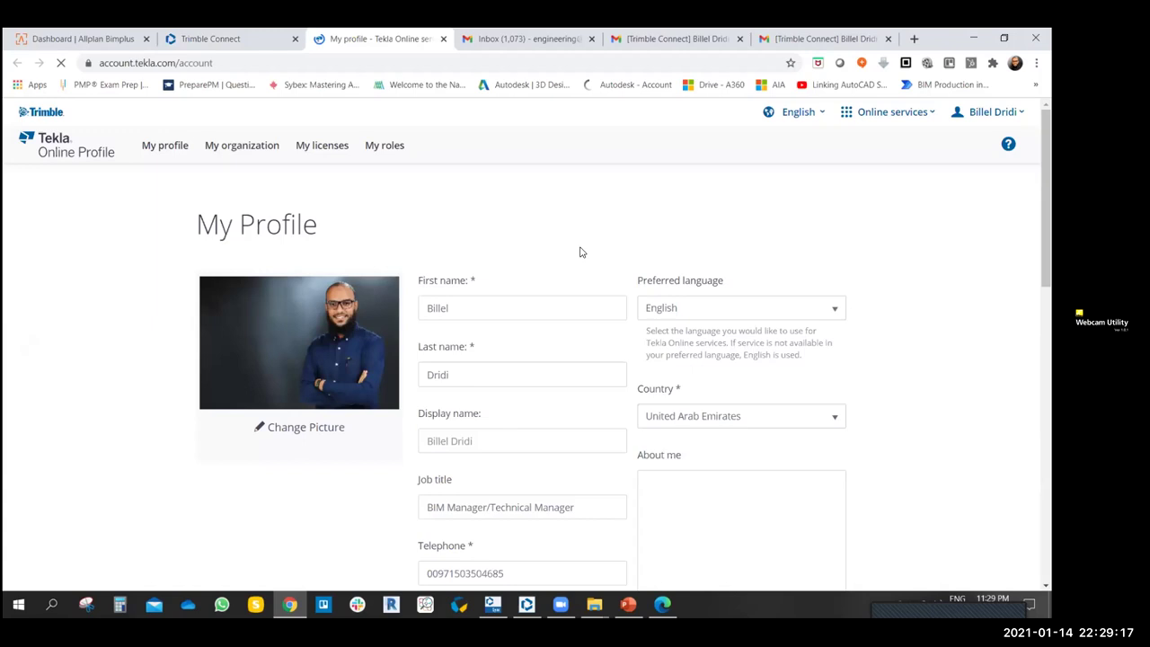
{"action": "scroll", "coordinate": [565, 239], "scroll_direction": "down", "scroll_amount": 4}
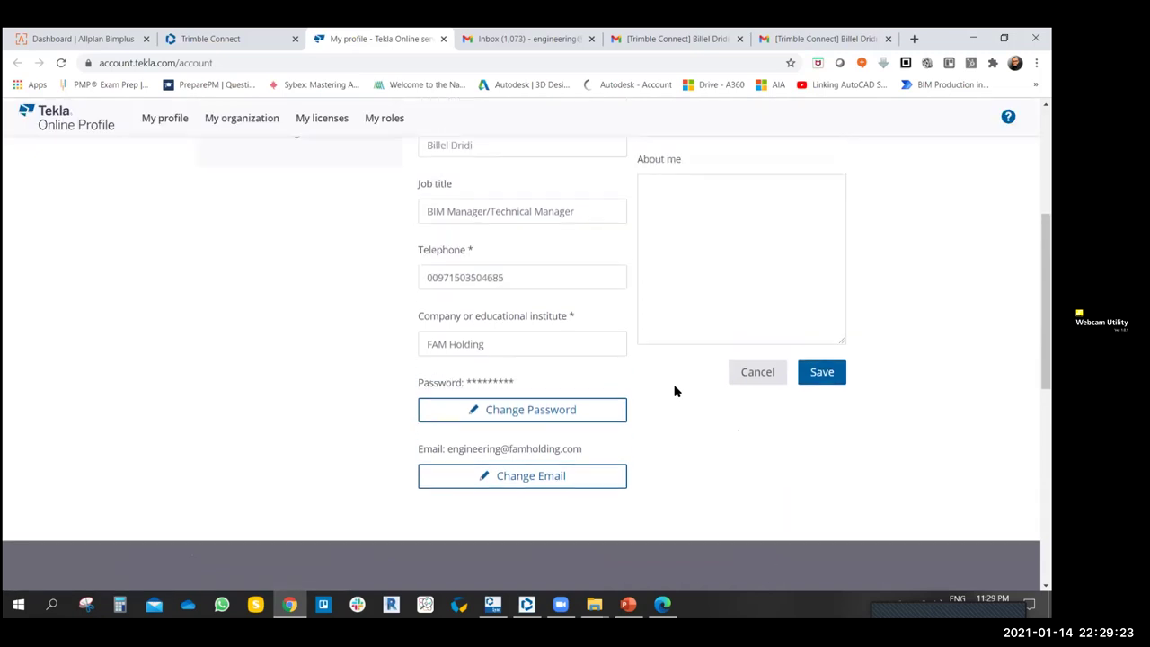
{"action": "scroll", "coordinate": [676, 391], "scroll_direction": "up", "scroll_amount": 4}
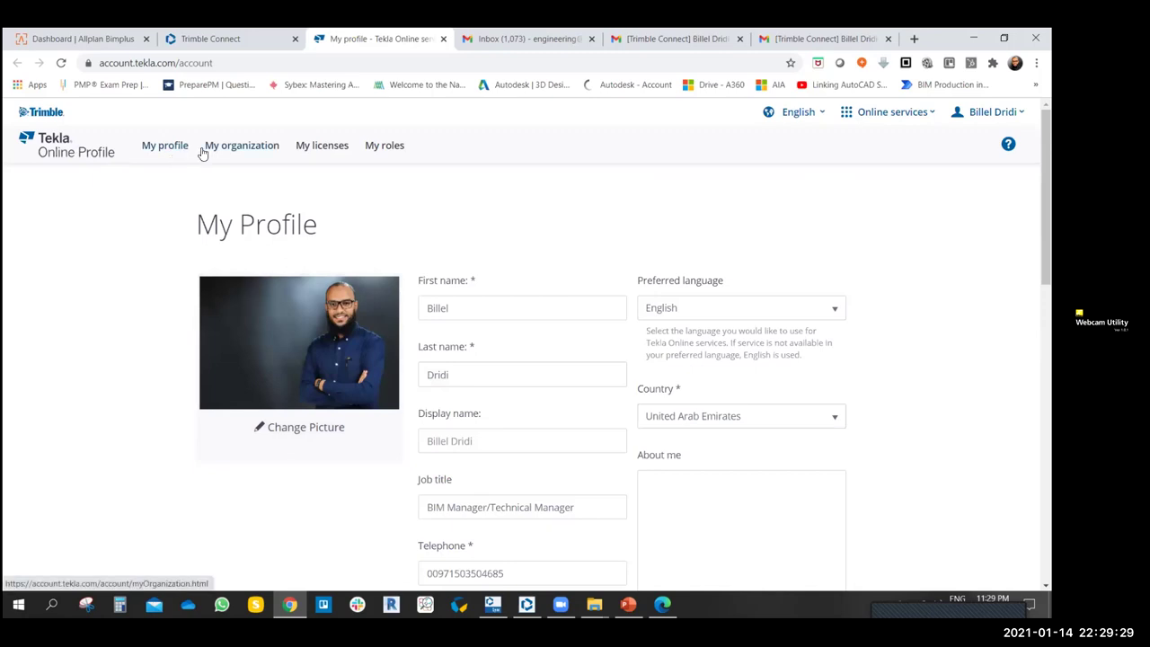
{"action": "left_click", "coordinate": [239, 146]}
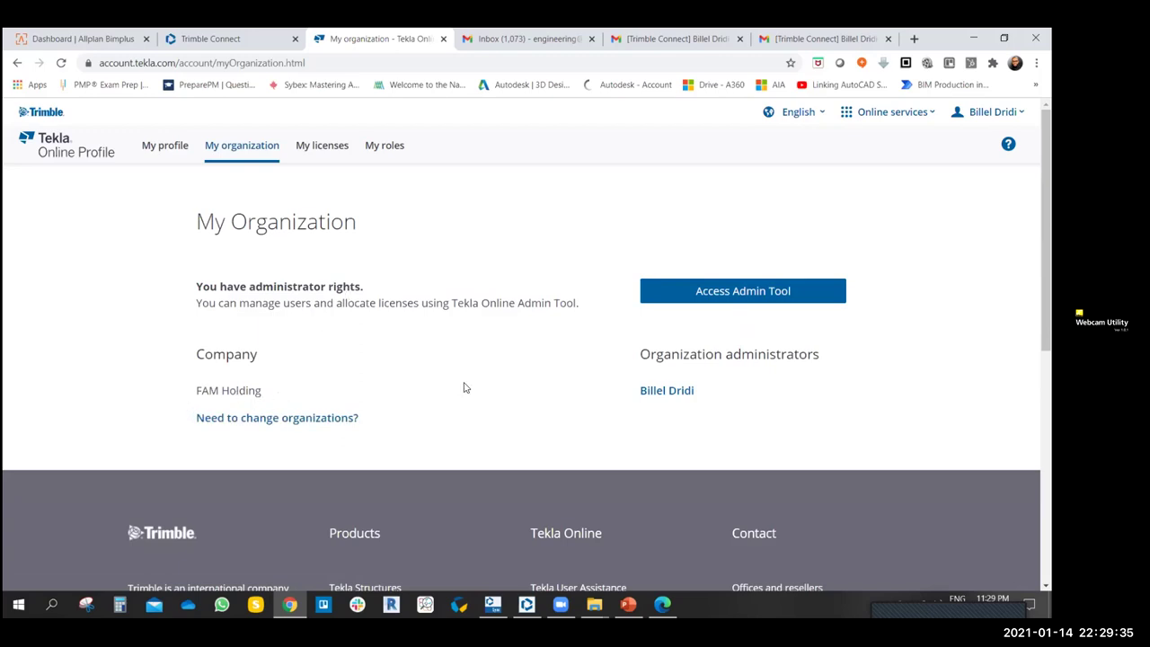
{"action": "left_click", "coordinate": [692, 291]}
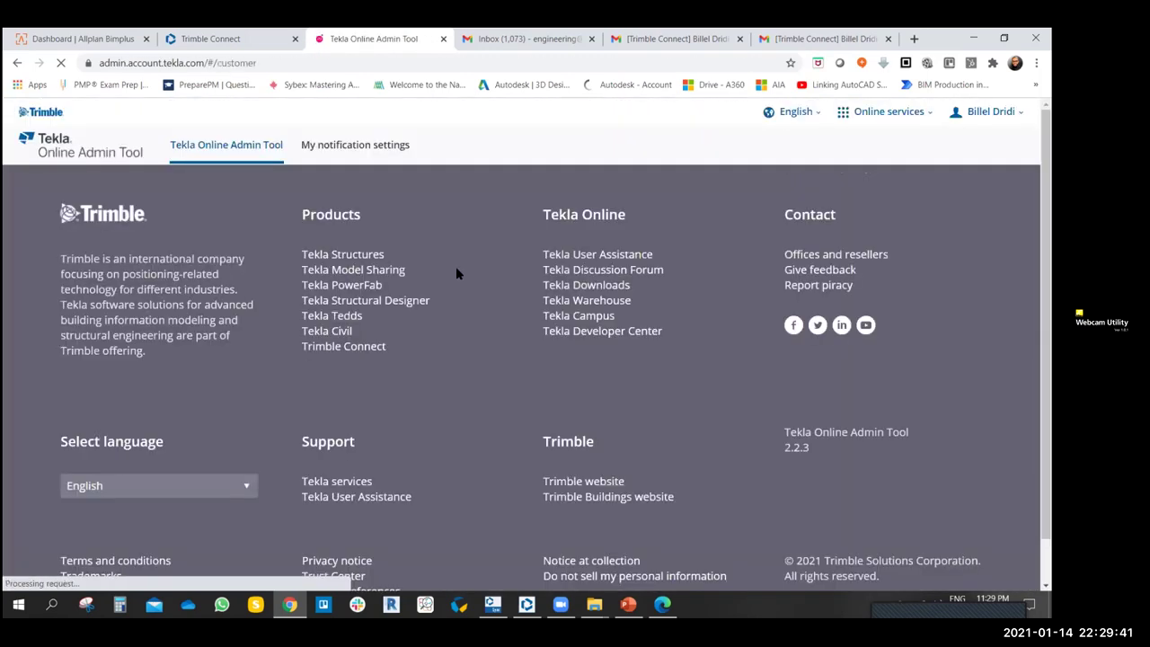
- Select the single employee in the Employees list, then switch to External license users
{"action": "scroll", "coordinate": [530, 368], "scroll_direction": "down", "scroll_amount": 3}
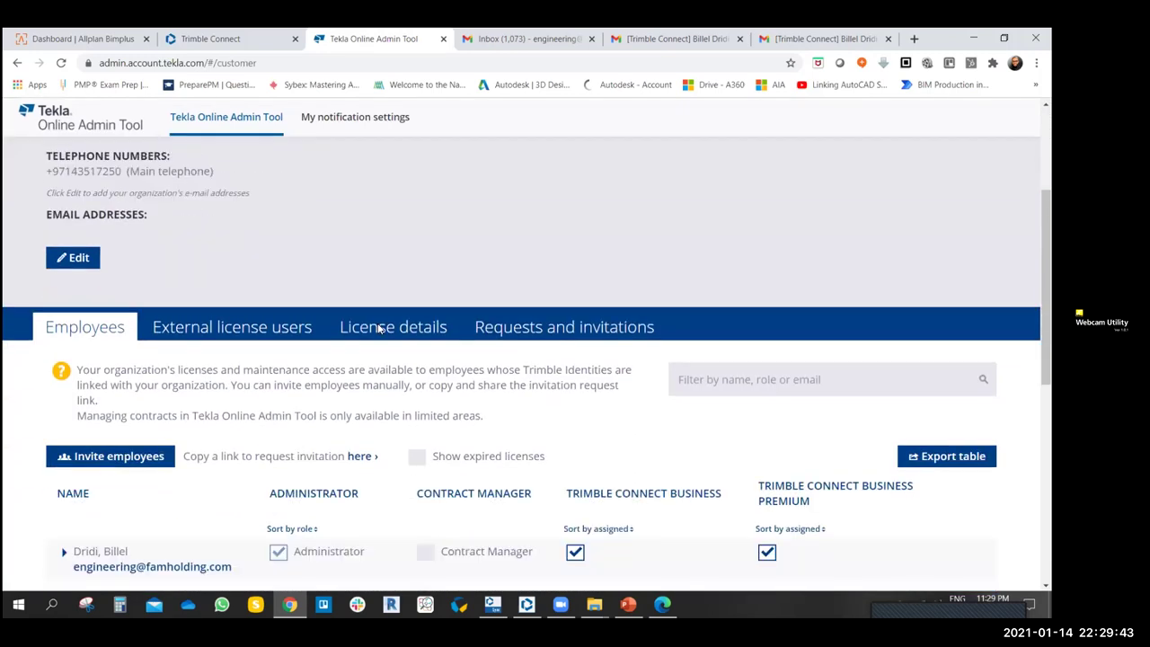
{"action": "scroll", "coordinate": [564, 380], "scroll_direction": "down", "scroll_amount": 2}
{"action": "scroll", "coordinate": [507, 331], "scroll_direction": "up", "scroll_amount": 2}
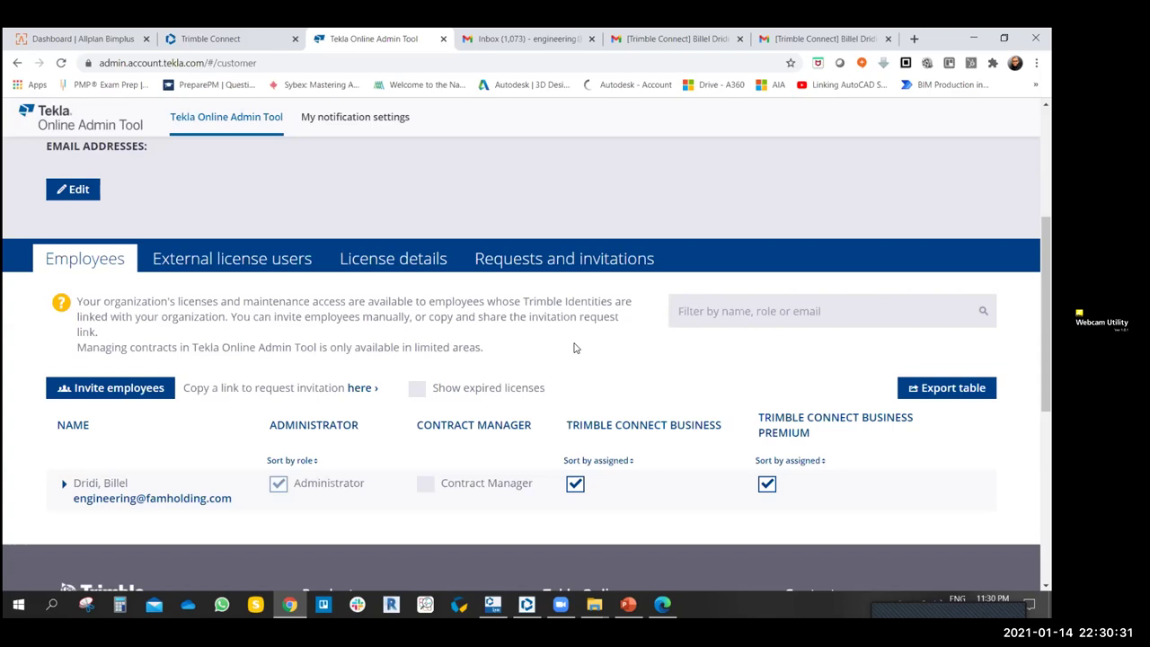
{"action": "scroll", "coordinate": [396, 442], "scroll_direction": "down", "scroll_amount": 2}
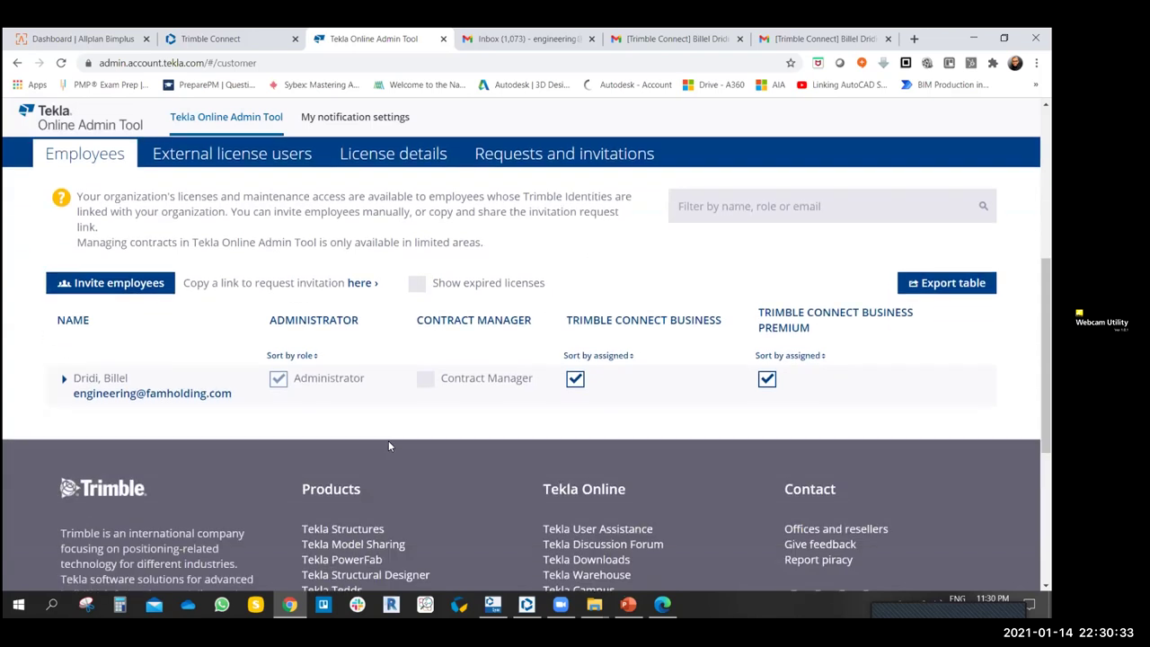
{"action": "scroll", "coordinate": [429, 402], "scroll_direction": "up", "scroll_amount": 2}
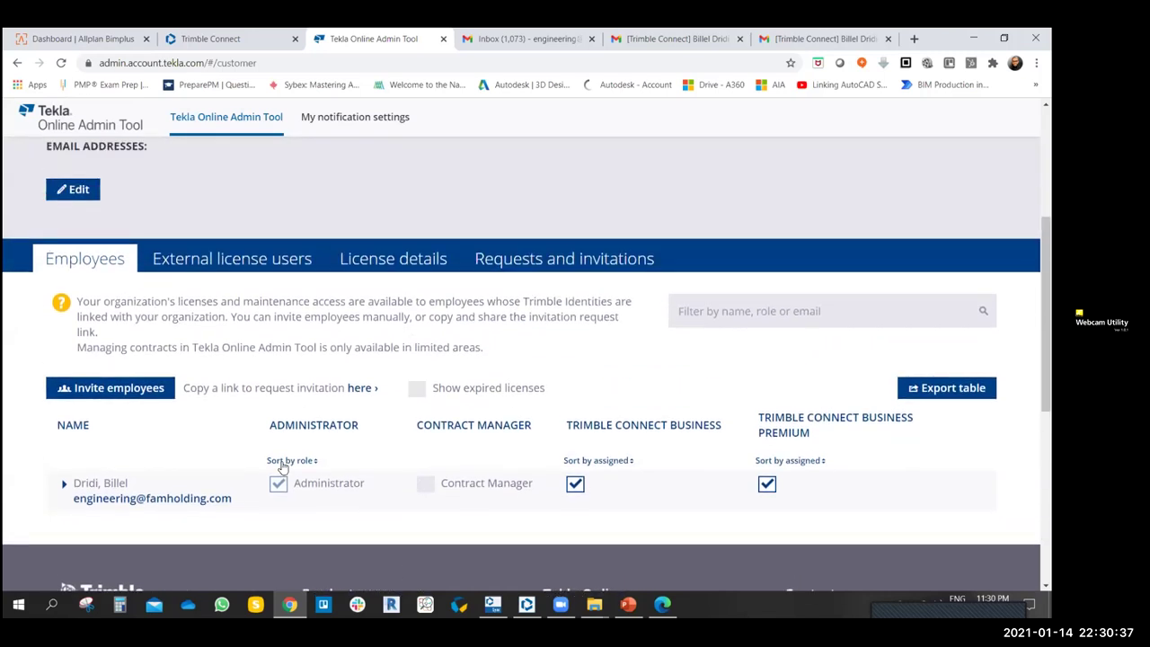
{"action": "scroll", "coordinate": [196, 412], "scroll_direction": "down", "scroll_amount": 1}
{"action": "left_click", "coordinate": [276, 423]}
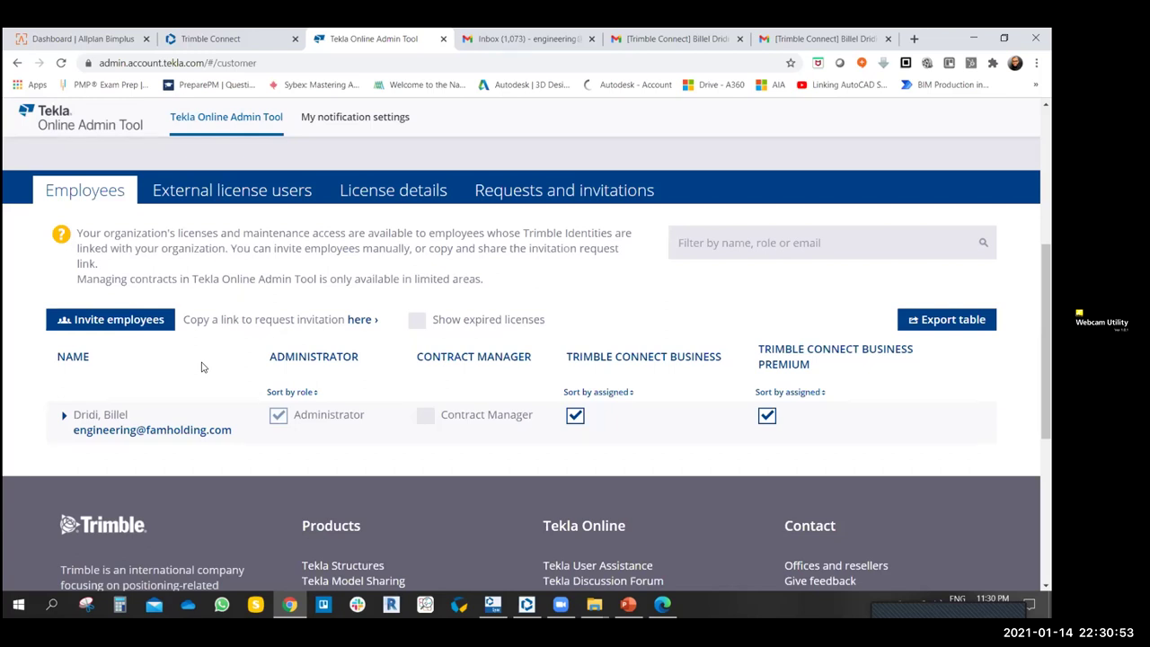
{"action": "left_click", "coordinate": [227, 195]}
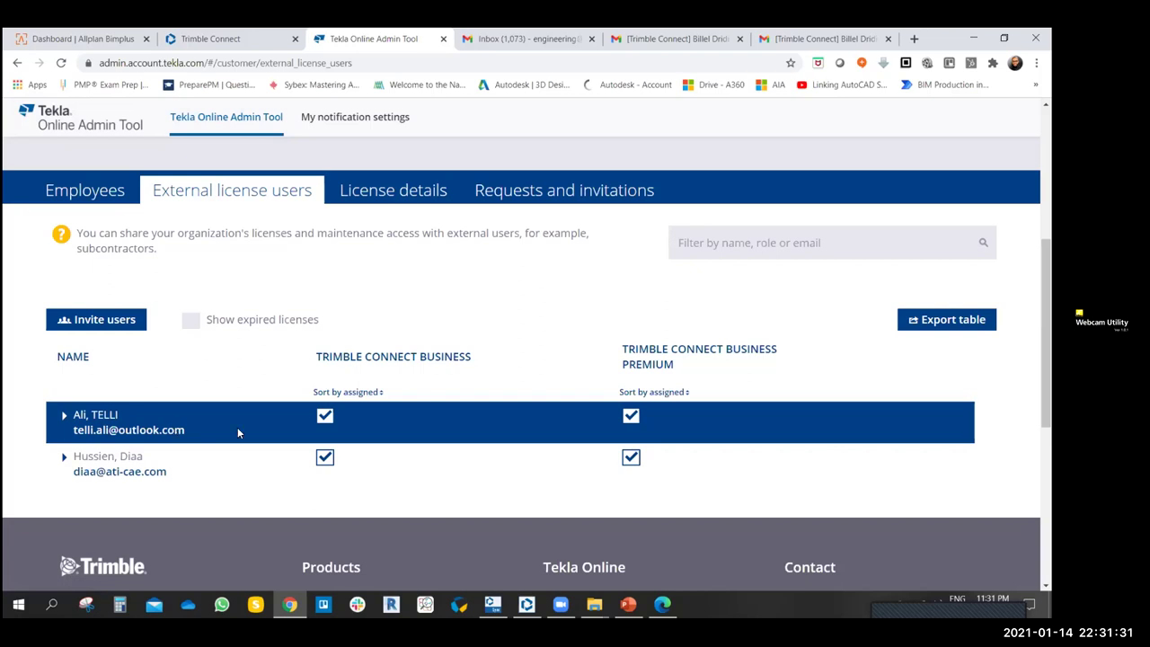
- Open the License details tab and scroll through the licences
{"action": "left_click", "coordinate": [386, 196]}
{"action": "scroll", "coordinate": [346, 352], "scroll_direction": "down", "scroll_amount": 1}
- Inspect the Business Premium and Business licence rows, then open Requests and invitations
{"action": "left_click", "coordinate": [346, 352]}
{"action": "scroll", "coordinate": [546, 357], "scroll_direction": "down", "scroll_amount": 1}
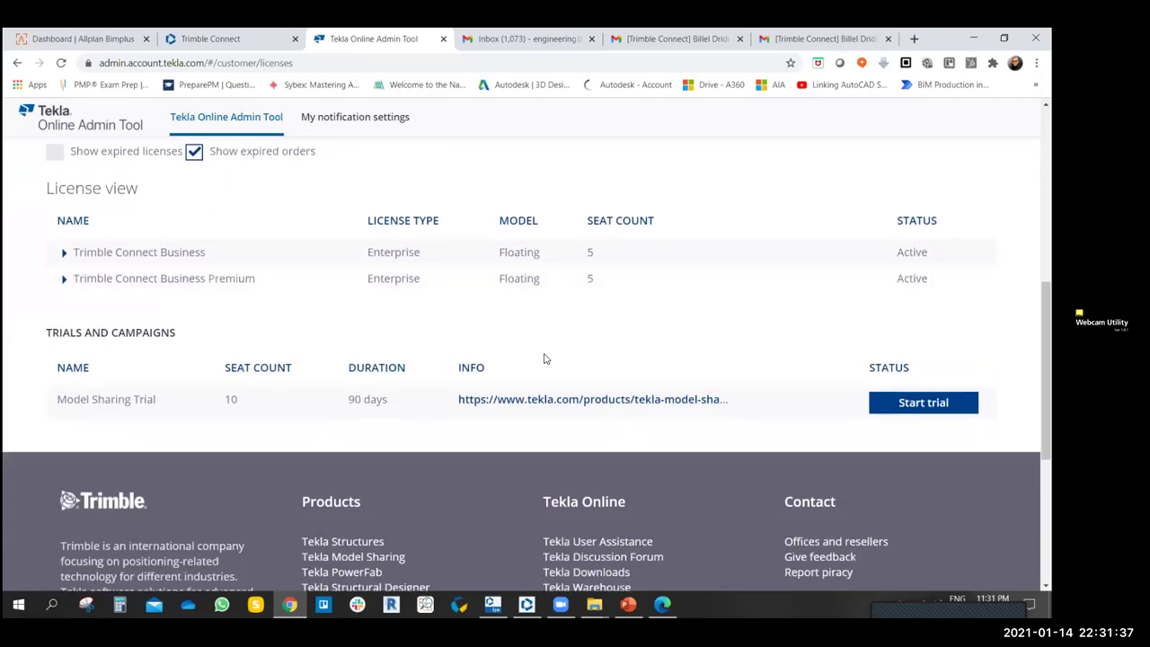
{"action": "scroll", "coordinate": [543, 357], "scroll_direction": "up", "scroll_amount": 1}
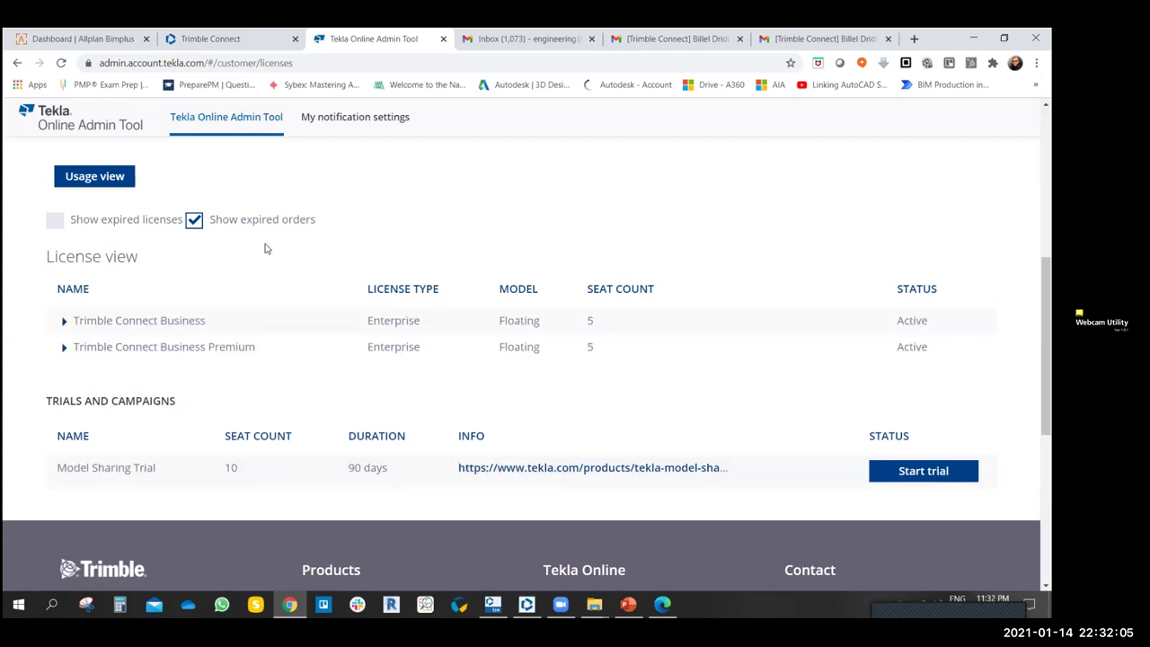
{"action": "left_click", "coordinate": [485, 347]}
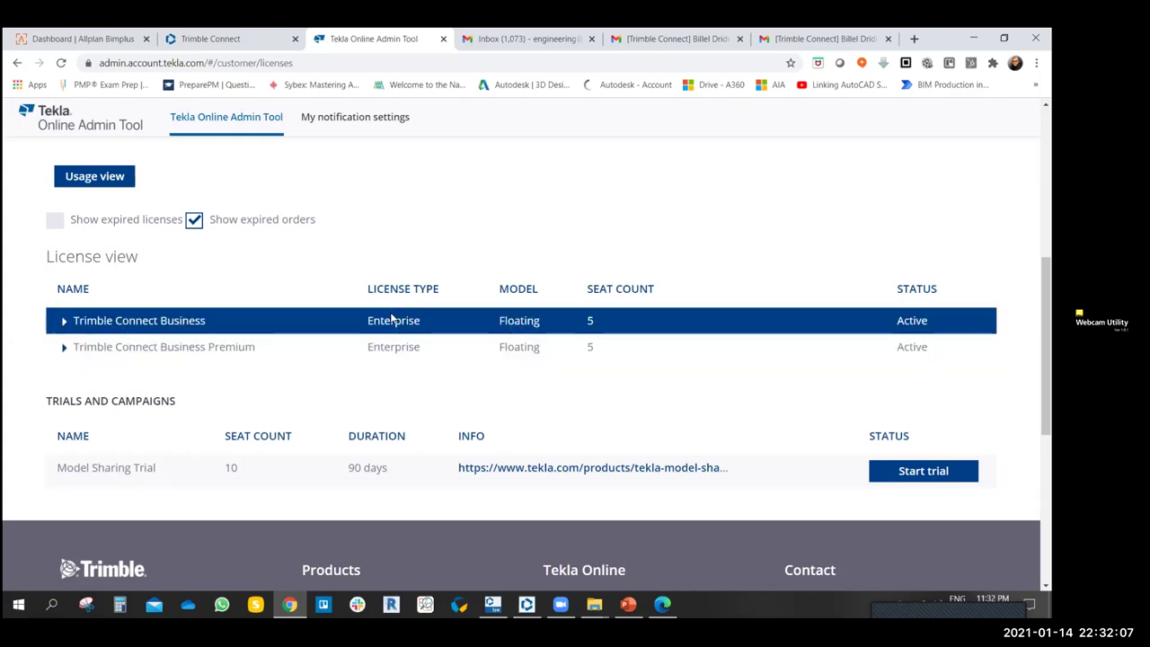
{"action": "scroll", "coordinate": [243, 305], "scroll_direction": "up", "scroll_amount": 2}
{"action": "scroll", "coordinate": [465, 332], "scroll_direction": "down", "scroll_amount": 1}
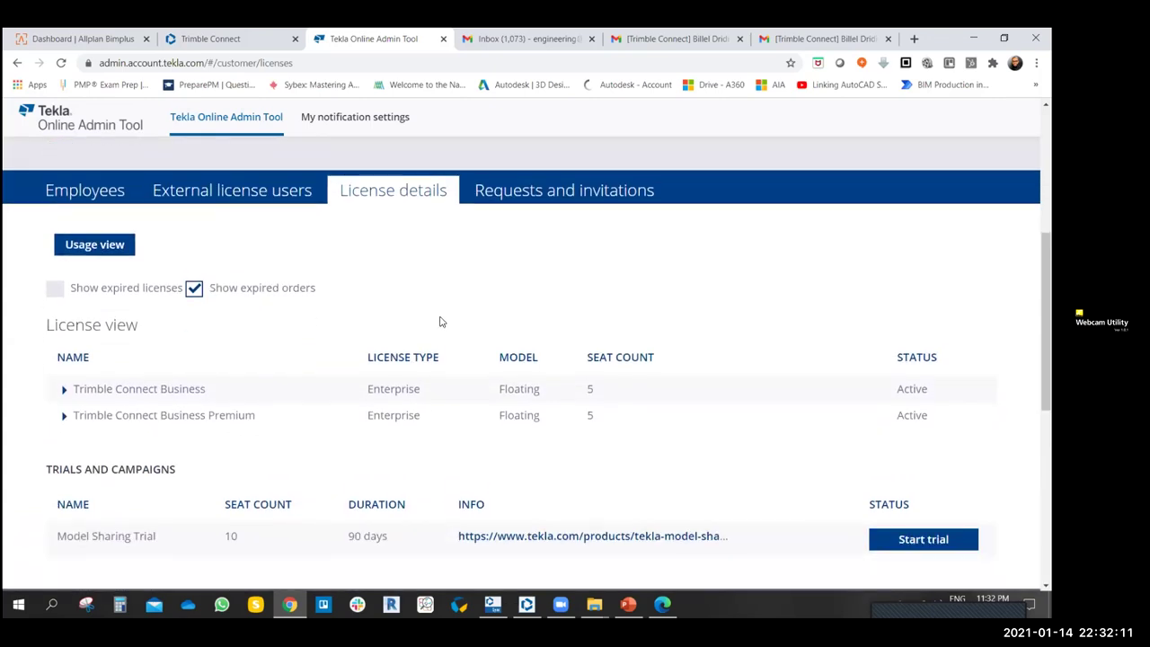
{"action": "left_click", "coordinate": [551, 193]}
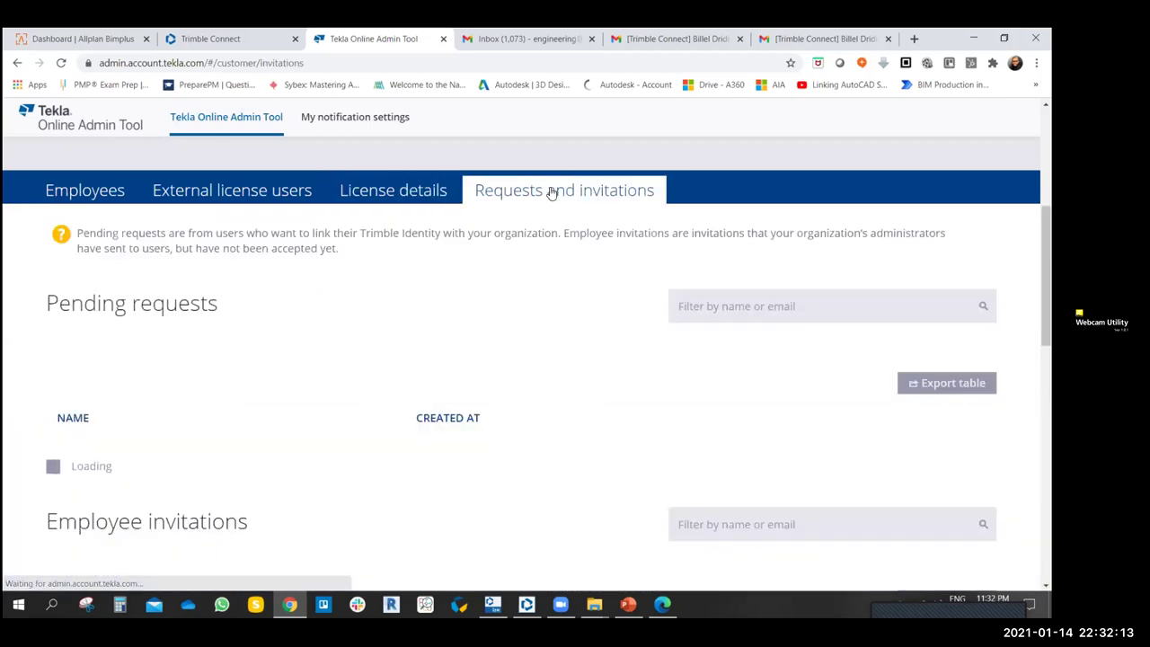
- Confirm there are no pending requests or invitations, then open My notification settings
{"action": "scroll", "coordinate": [300, 387], "scroll_direction": "down", "scroll_amount": 3}
{"action": "scroll", "coordinate": [301, 387], "scroll_direction": "down", "scroll_amount": 2}
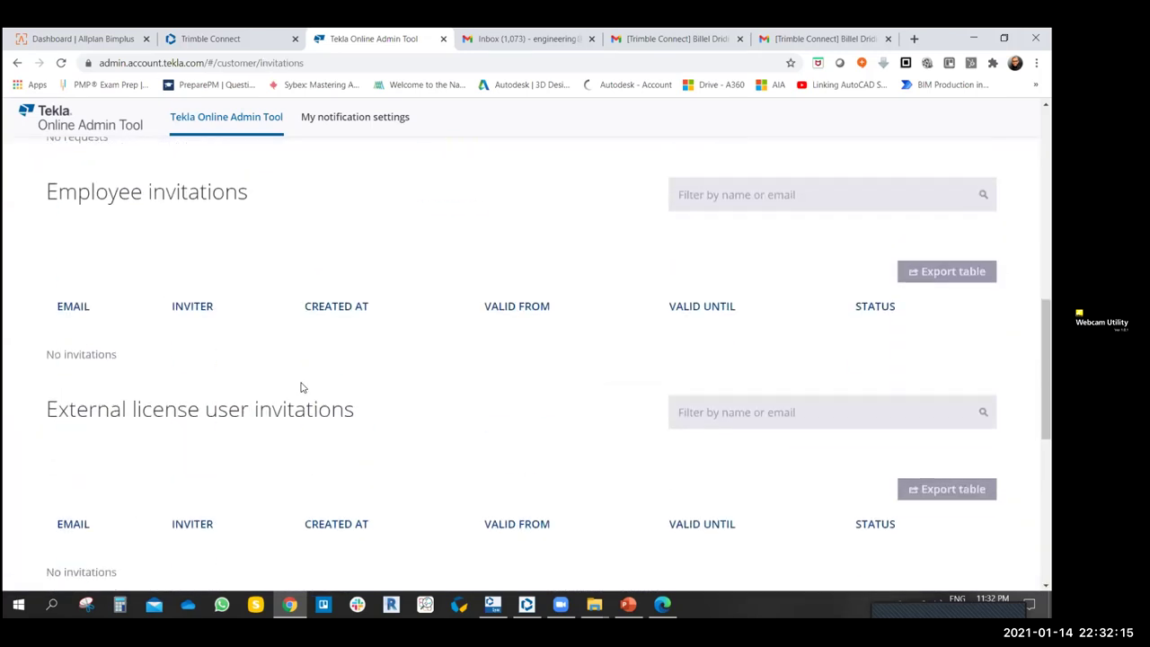
{"action": "scroll", "coordinate": [214, 414], "scroll_direction": "up", "scroll_amount": 1}
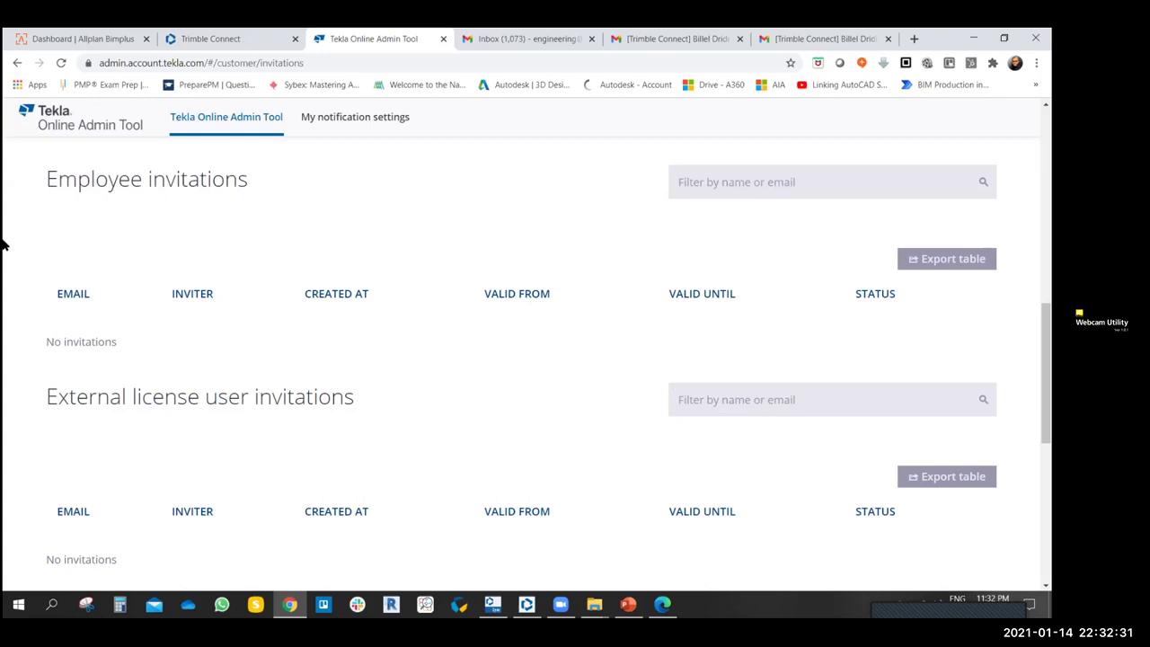
{"action": "scroll", "coordinate": [426, 346], "scroll_direction": "down", "scroll_amount": 3}
{"action": "scroll", "coordinate": [418, 321], "scroll_direction": "up", "scroll_amount": 7}
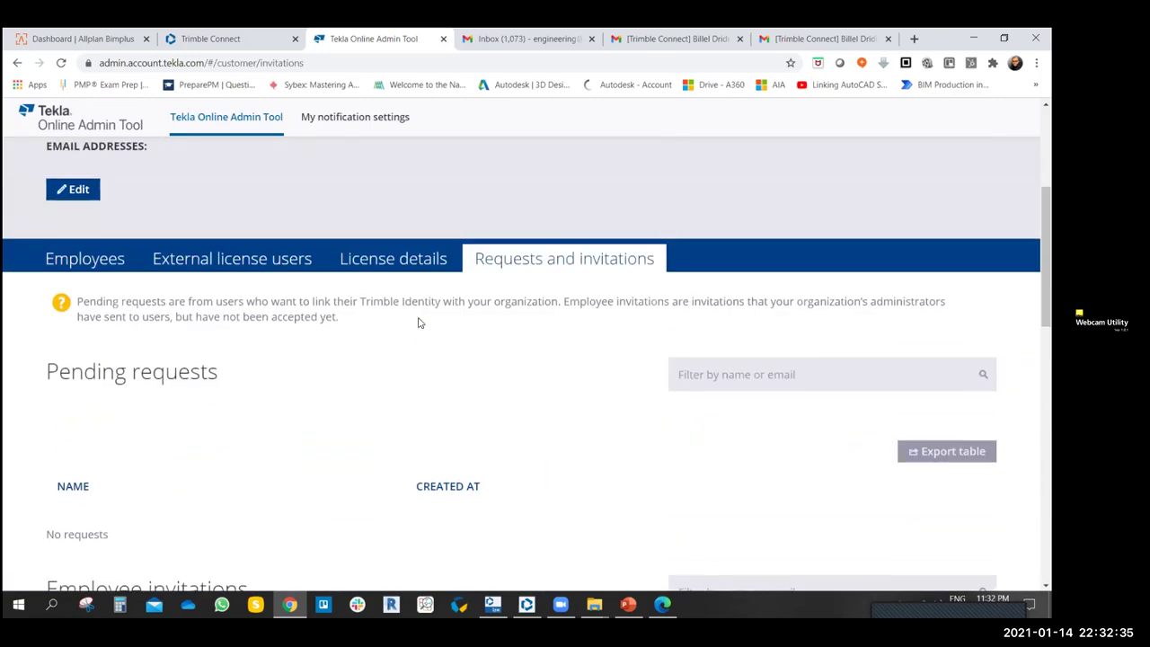
{"action": "scroll", "coordinate": [419, 320], "scroll_direction": "up", "scroll_amount": 2}
{"action": "left_click", "coordinate": [355, 122]}
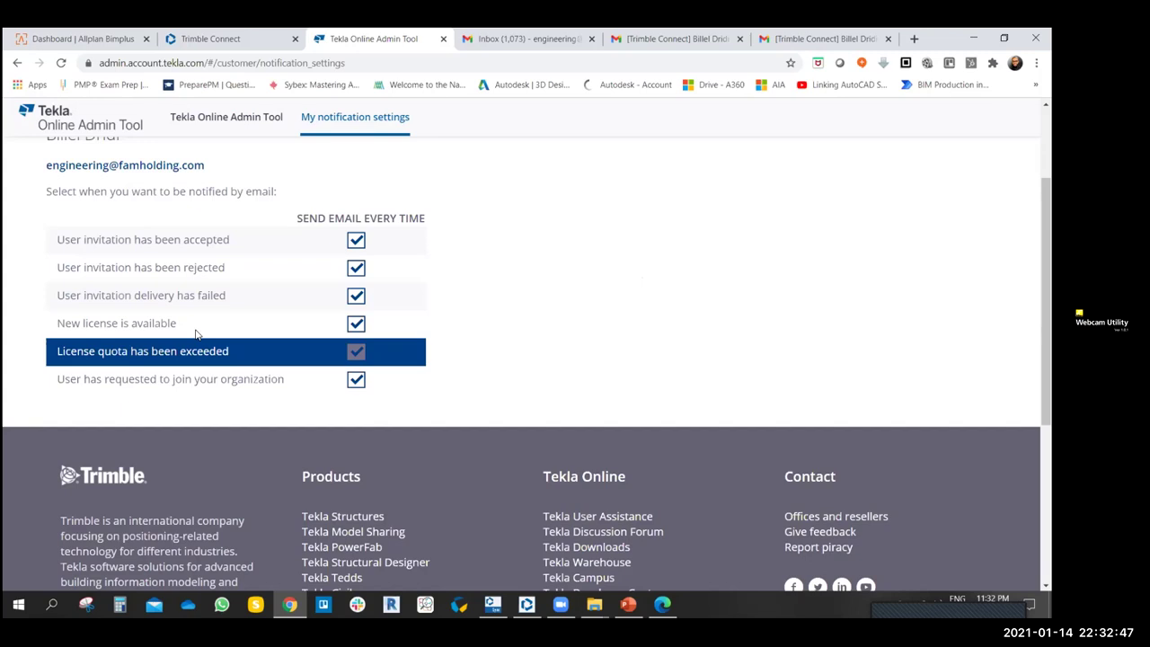
- Scroll through the notification settings to confirm all six email events are ticked to send every time
{"action": "scroll", "coordinate": [523, 295], "scroll_direction": "up", "scroll_amount": 3}
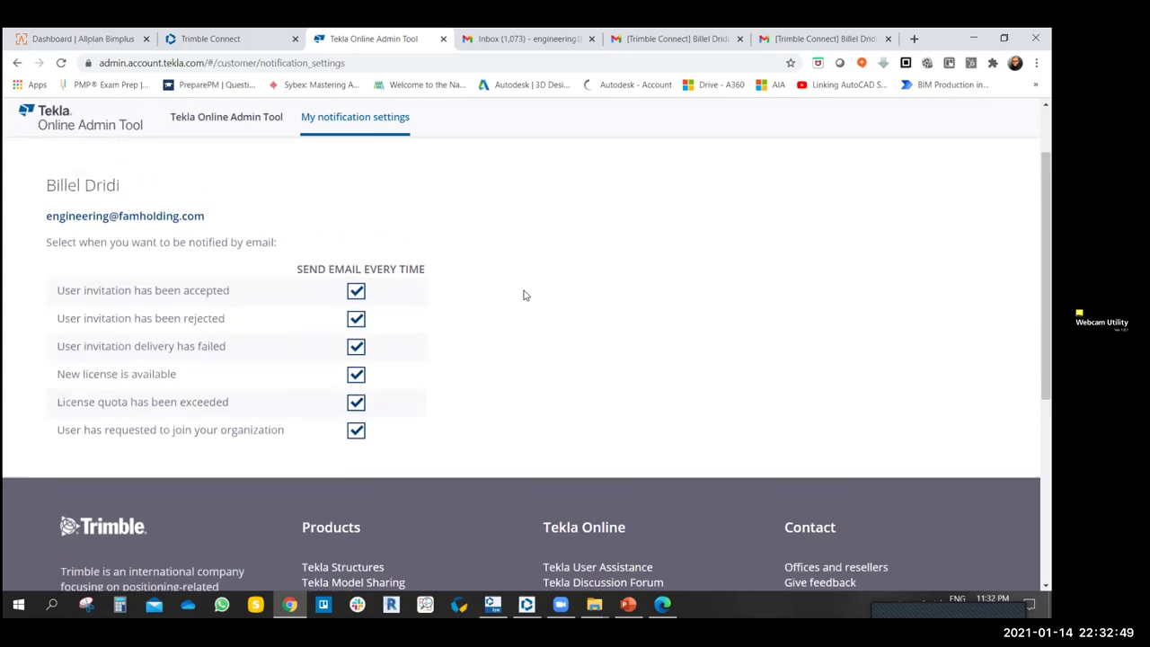
{"action": "scroll", "coordinate": [517, 307], "scroll_direction": "down", "scroll_amount": 1}
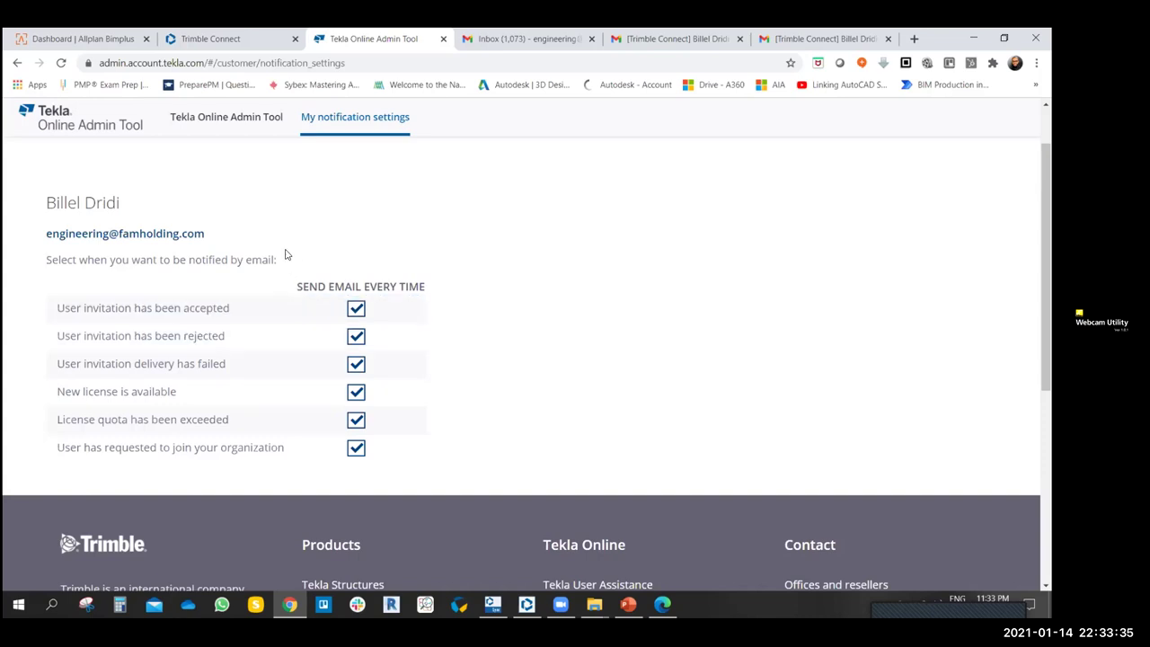
{"action": "scroll", "coordinate": [305, 248], "scroll_direction": "up", "scroll_amount": 1}
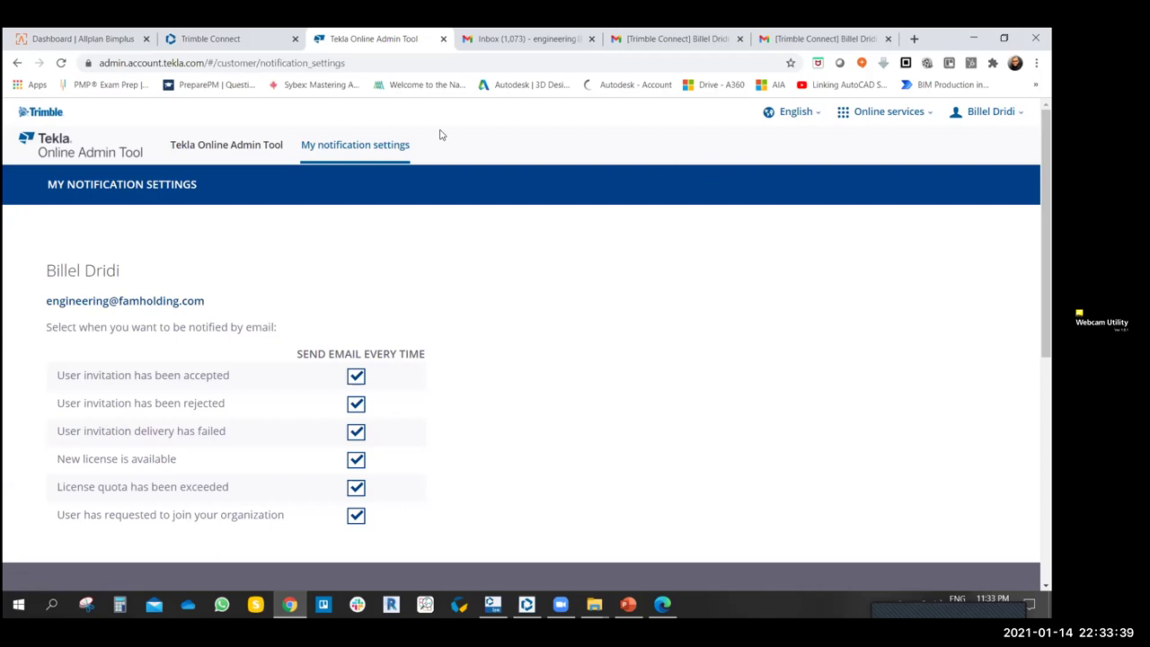
- Revisit the FAM Holding overview, select its Tekla ID, then close the admin tool
{"action": "left_click", "coordinate": [240, 142]}
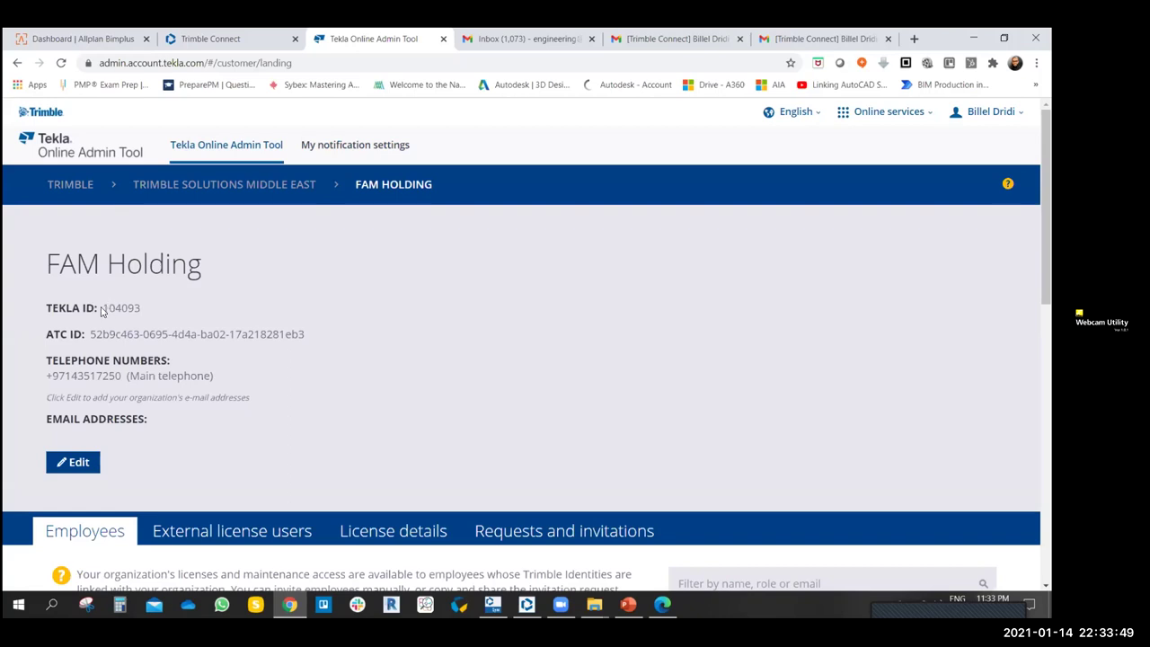
{"action": "left_click_drag", "start_coordinate": [103, 308], "coordinate": [151, 315]}
{"action": "scroll", "coordinate": [292, 368], "scroll_direction": "down", "scroll_amount": 1}
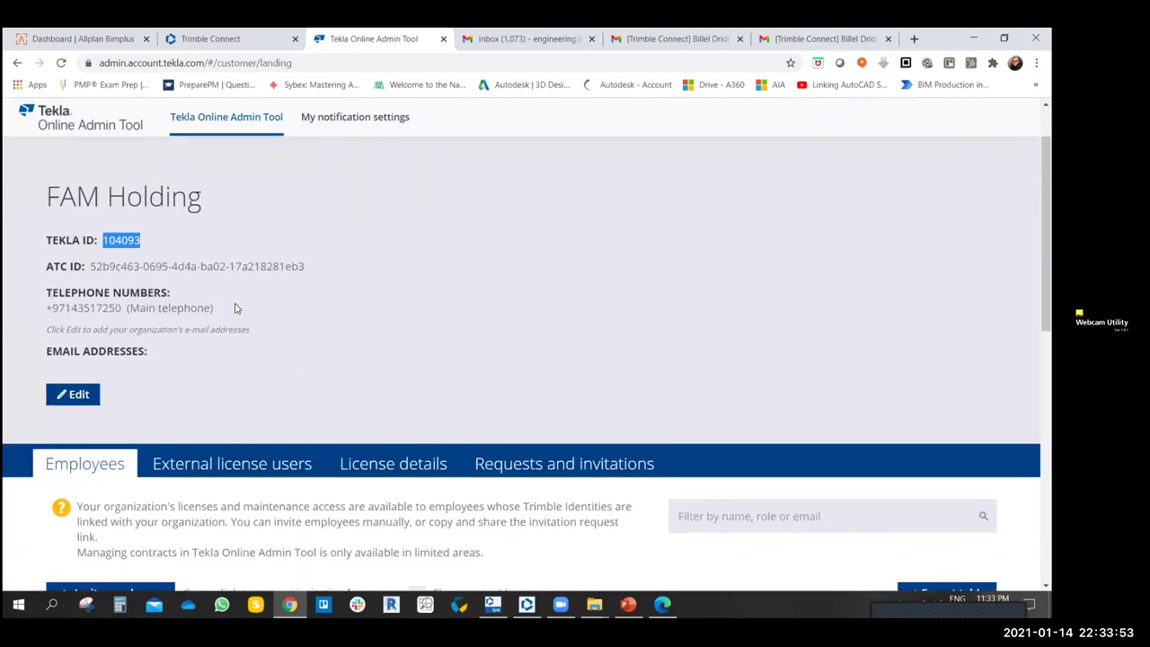
{"action": "scroll", "coordinate": [206, 278], "scroll_direction": "down", "scroll_amount": 2}
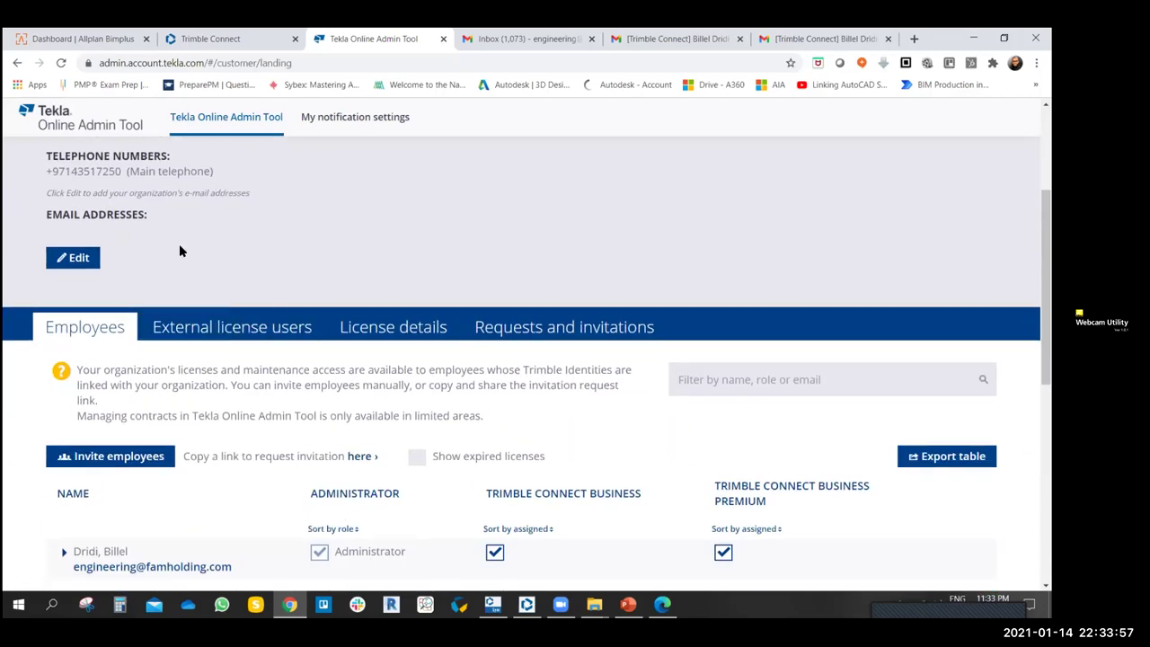
{"action": "scroll", "coordinate": [179, 251], "scroll_direction": "down", "scroll_amount": 5}
{"action": "scroll", "coordinate": [280, 281], "scroll_direction": "up", "scroll_amount": 7}
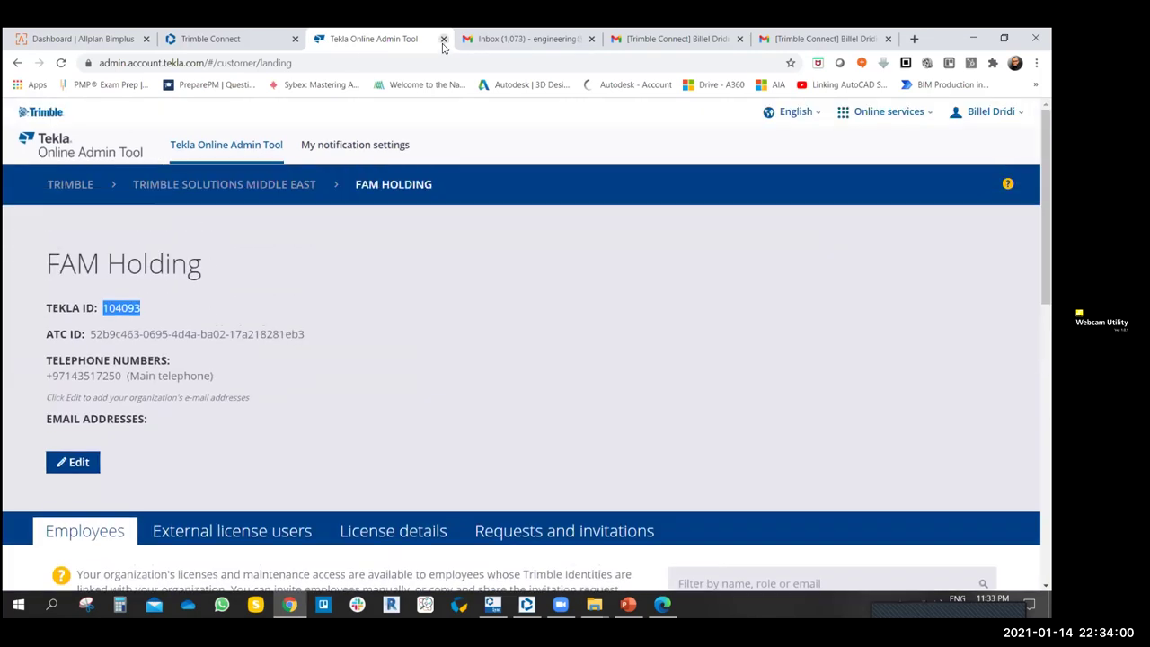
{"action": "left_click", "coordinate": [443, 39]}
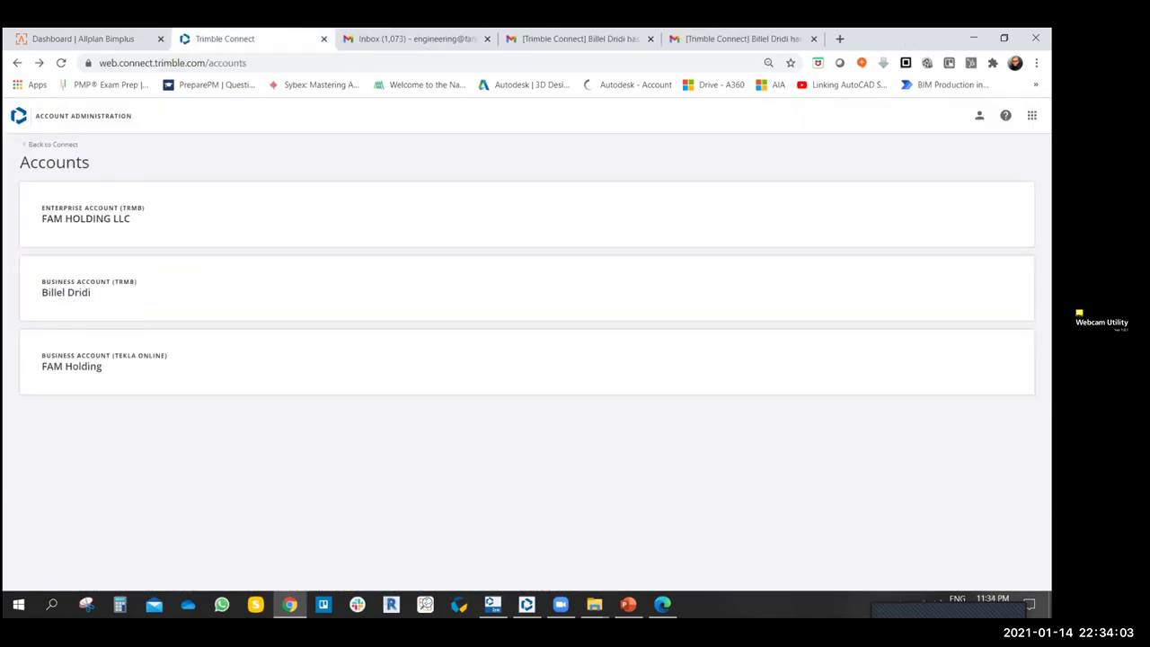
{"action": "left_click", "coordinate": [979, 115]}
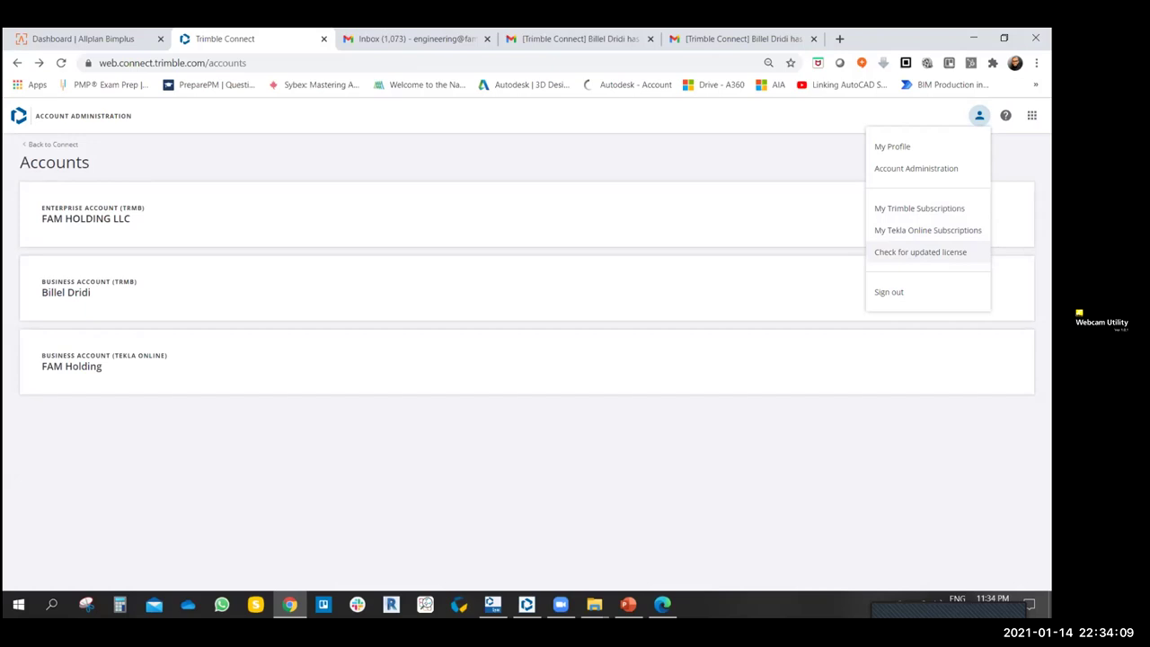
{"action": "left_click", "coordinate": [920, 252]}
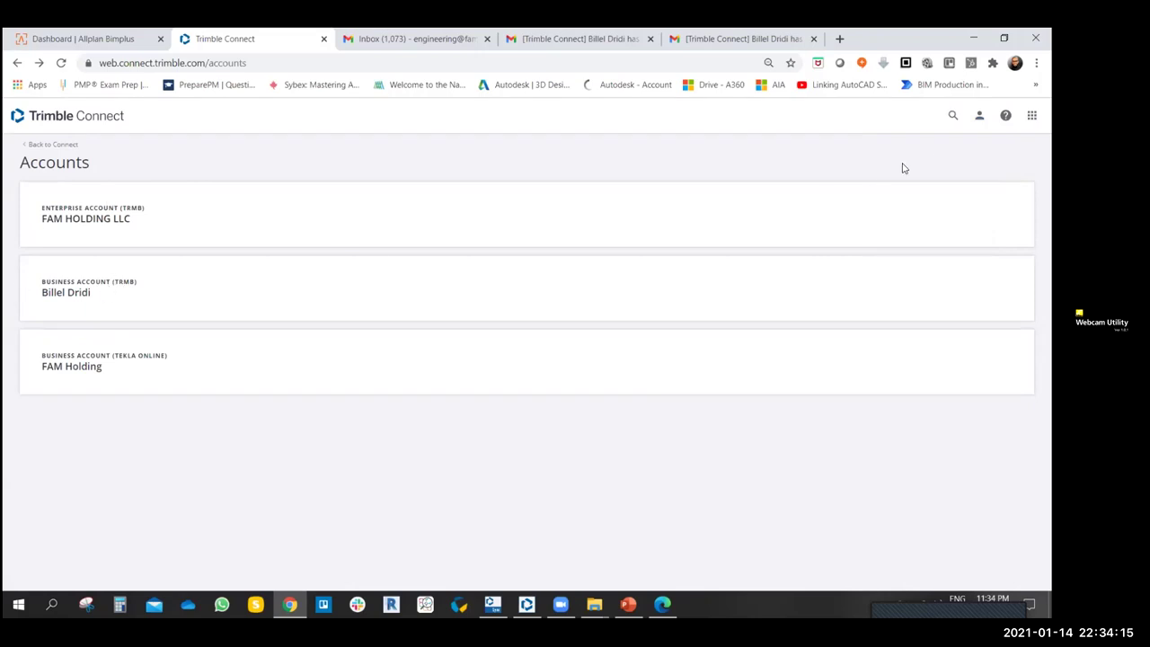
{"action": "left_click", "coordinate": [980, 115]}
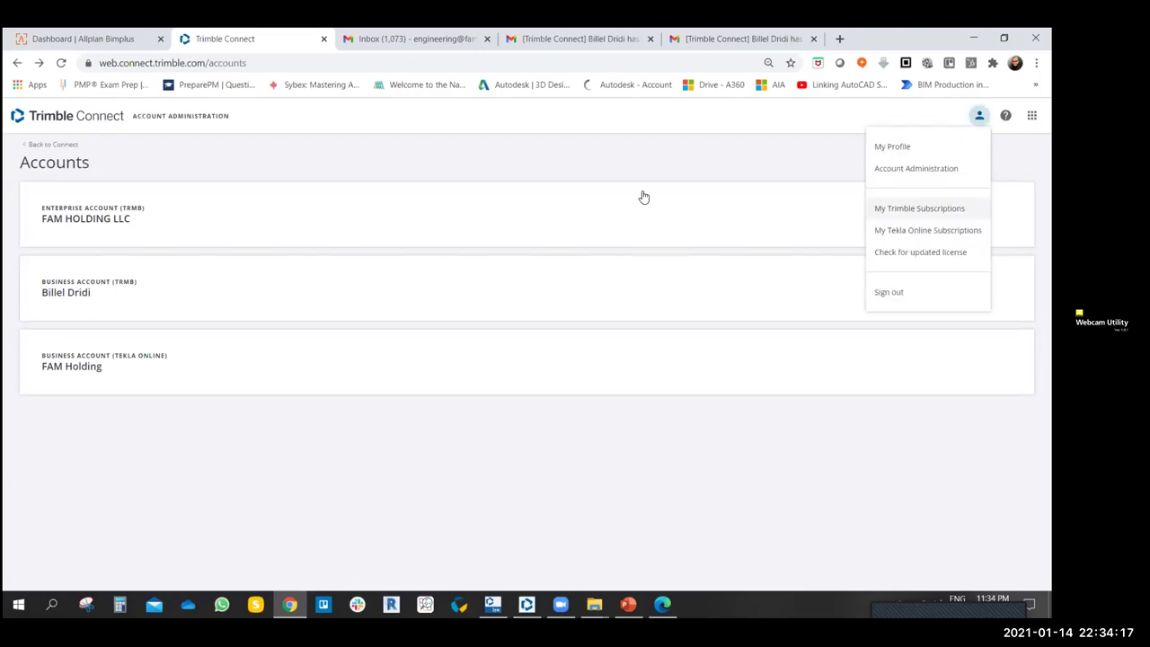
{"action": "left_click", "coordinate": [18, 63]}
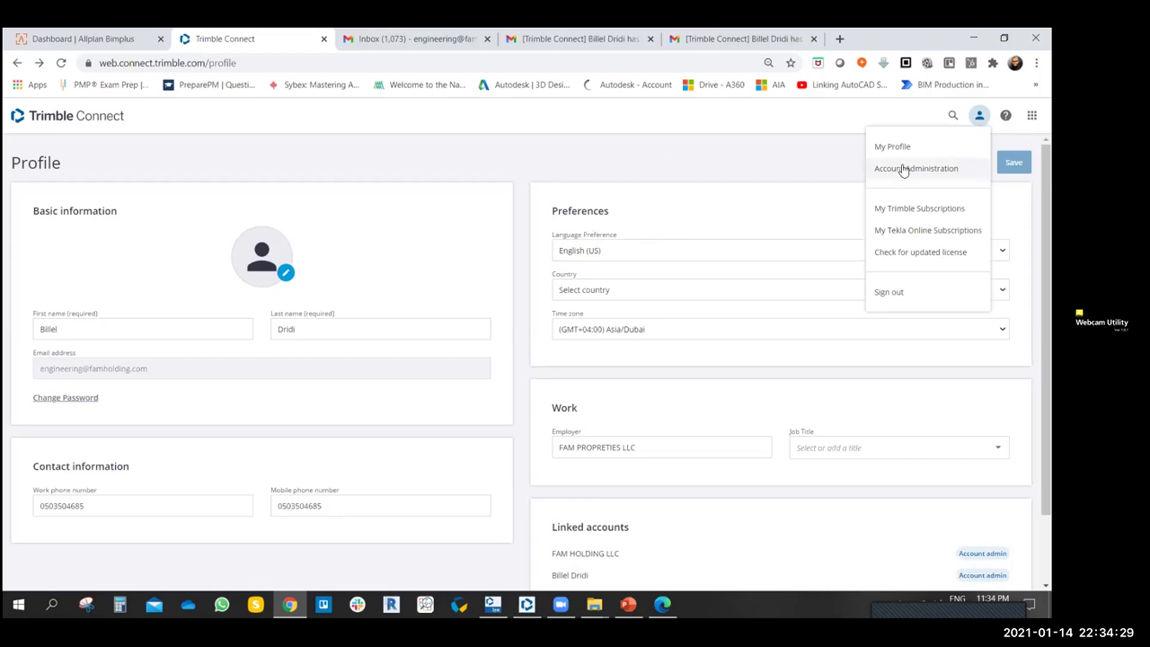
{"action": "left_click", "coordinate": [904, 170]}
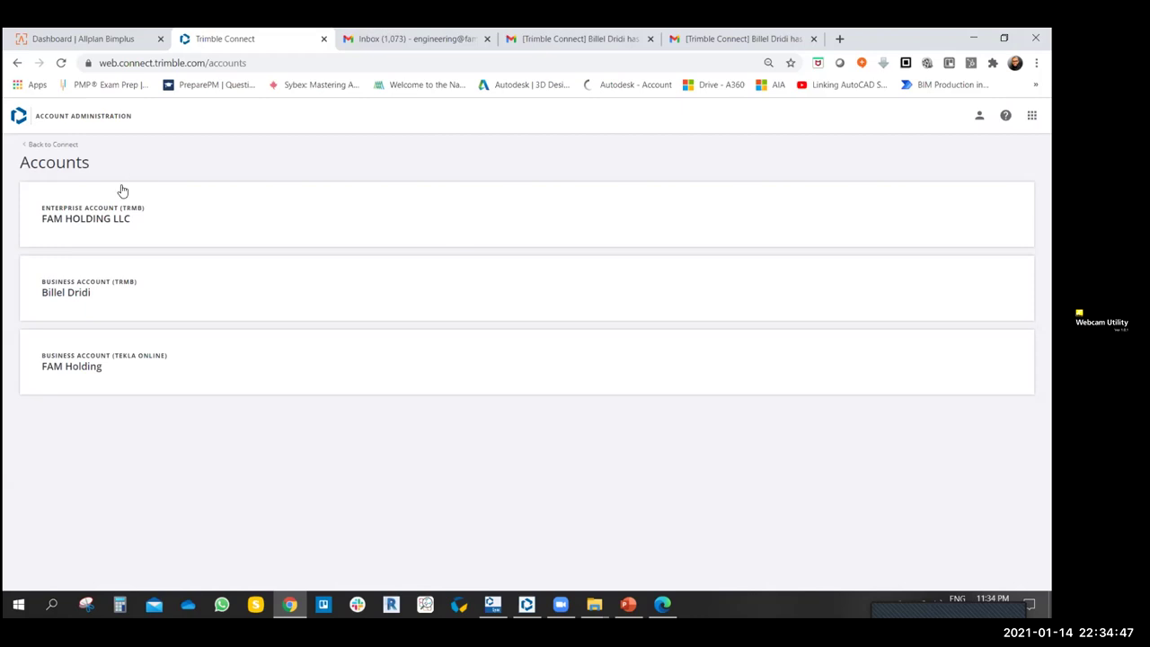
- Open the FAM HOLDING LLC account and check its projects and available regions
{"action": "left_click", "coordinate": [111, 212]}
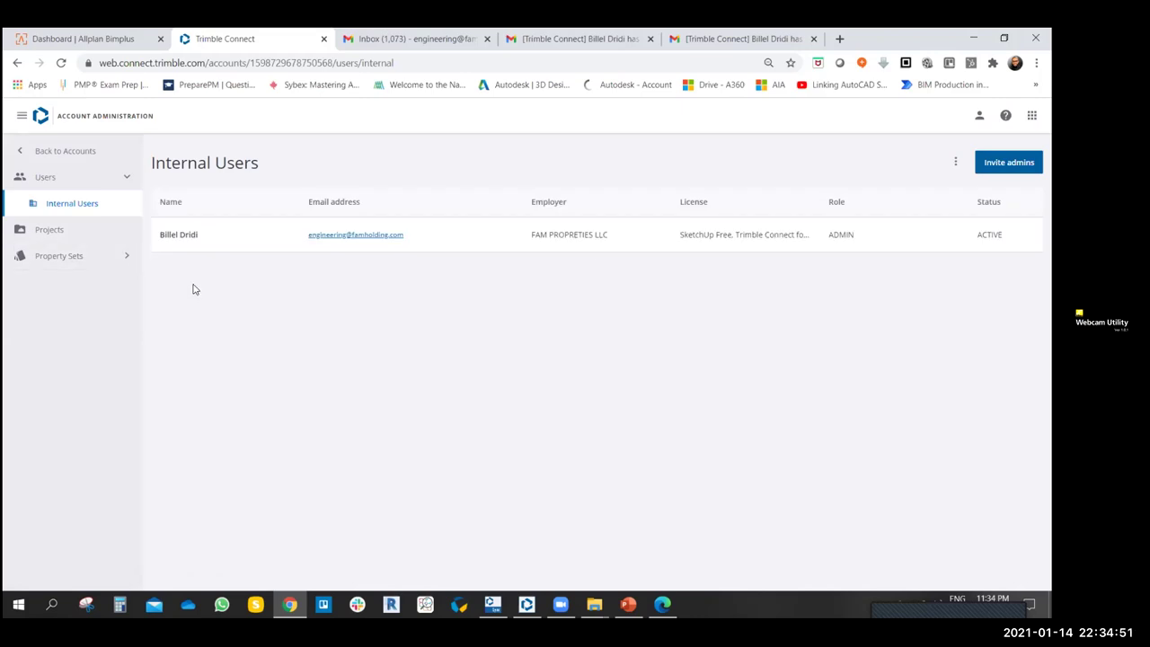
{"action": "left_click", "coordinate": [55, 230]}
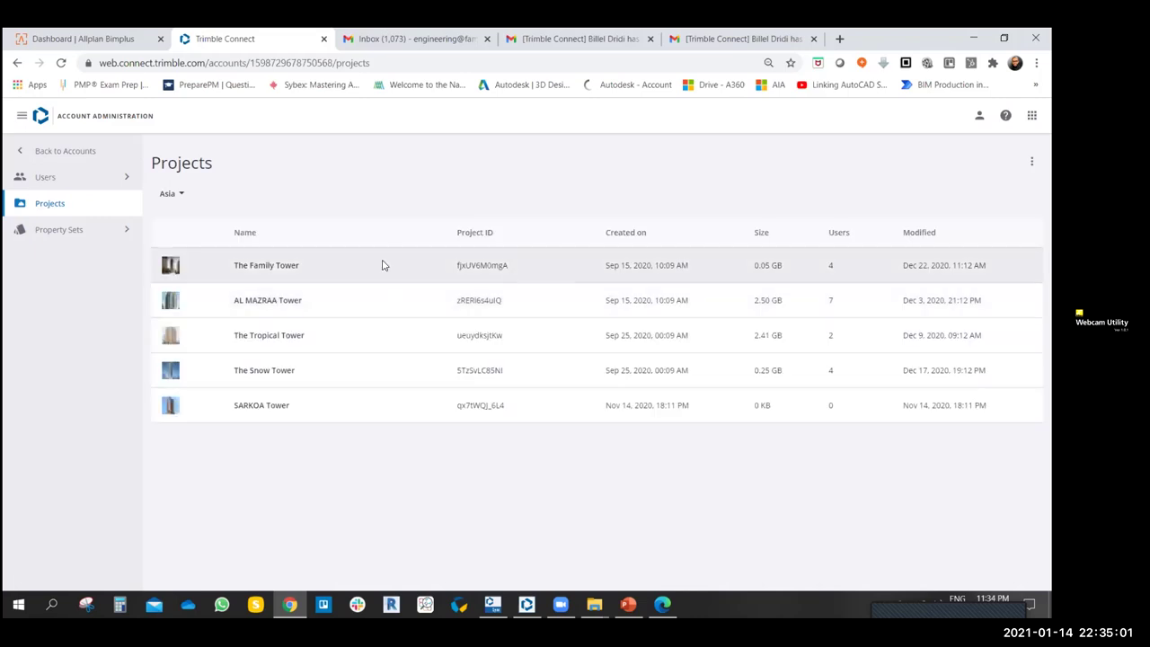
{"action": "left_click", "coordinate": [175, 194]}
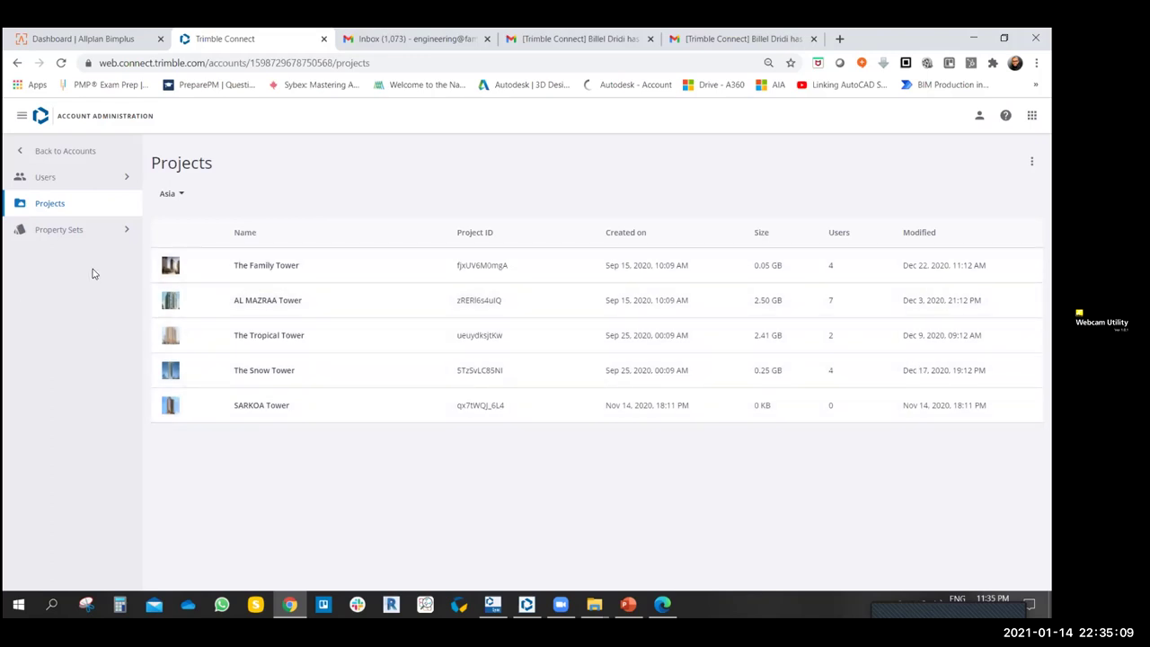
- List the account's internal users, then open the Property Sets File Attributes template library
{"action": "left_click", "coordinate": [123, 177]}
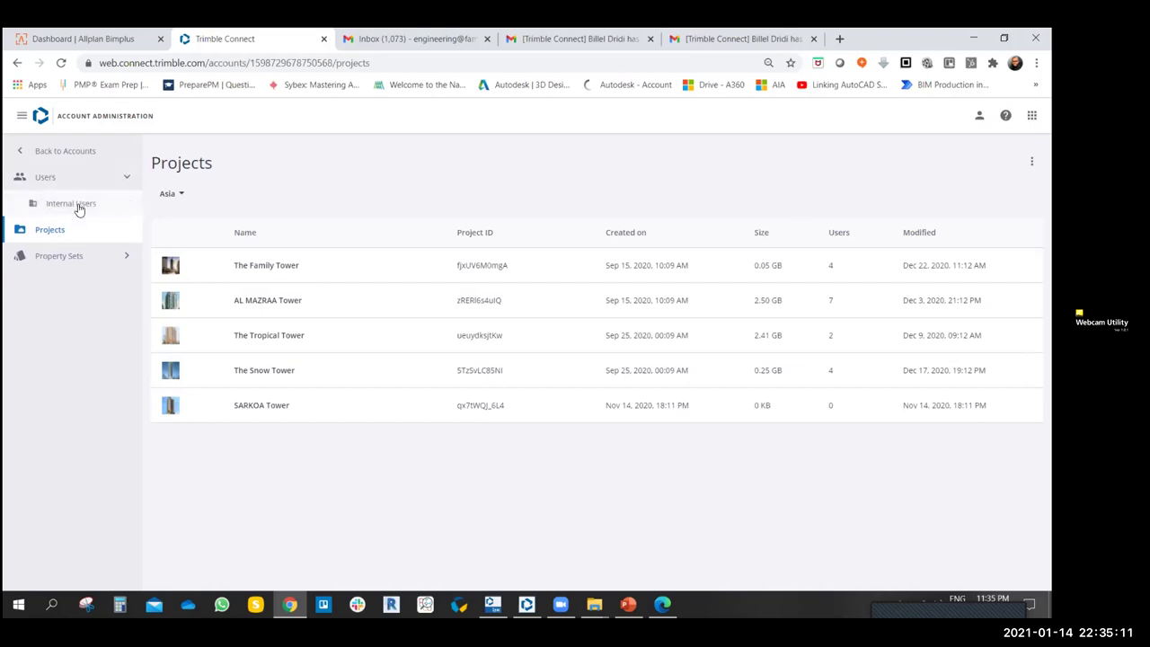
{"action": "left_click", "coordinate": [76, 205]}
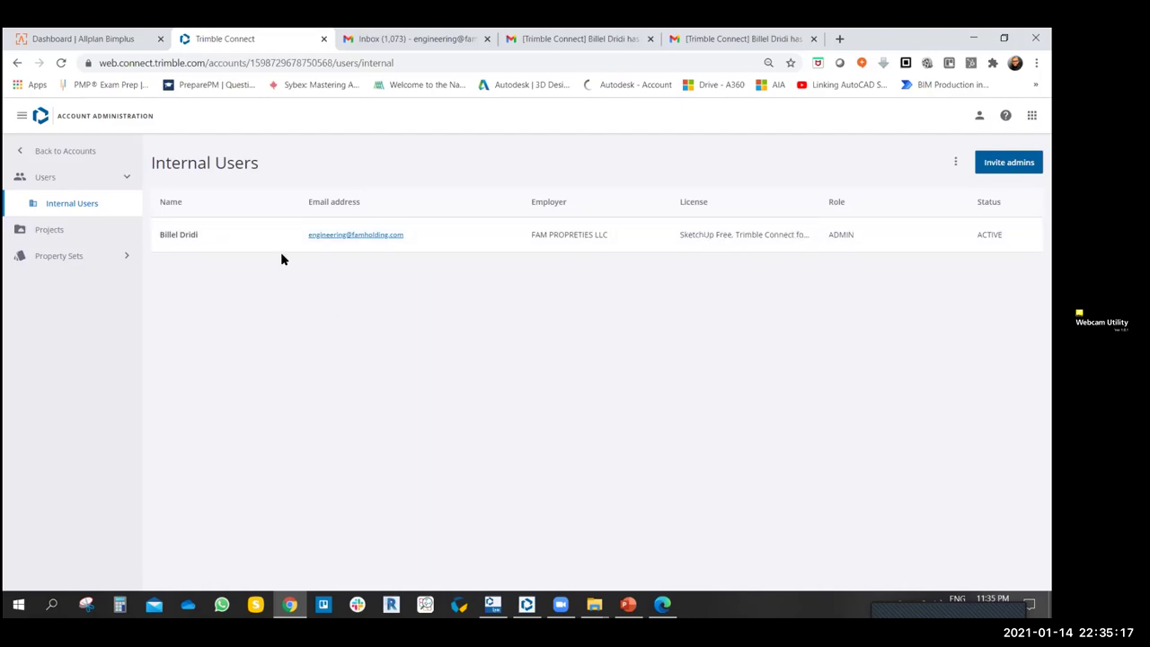
{"action": "left_click", "coordinate": [126, 178]}
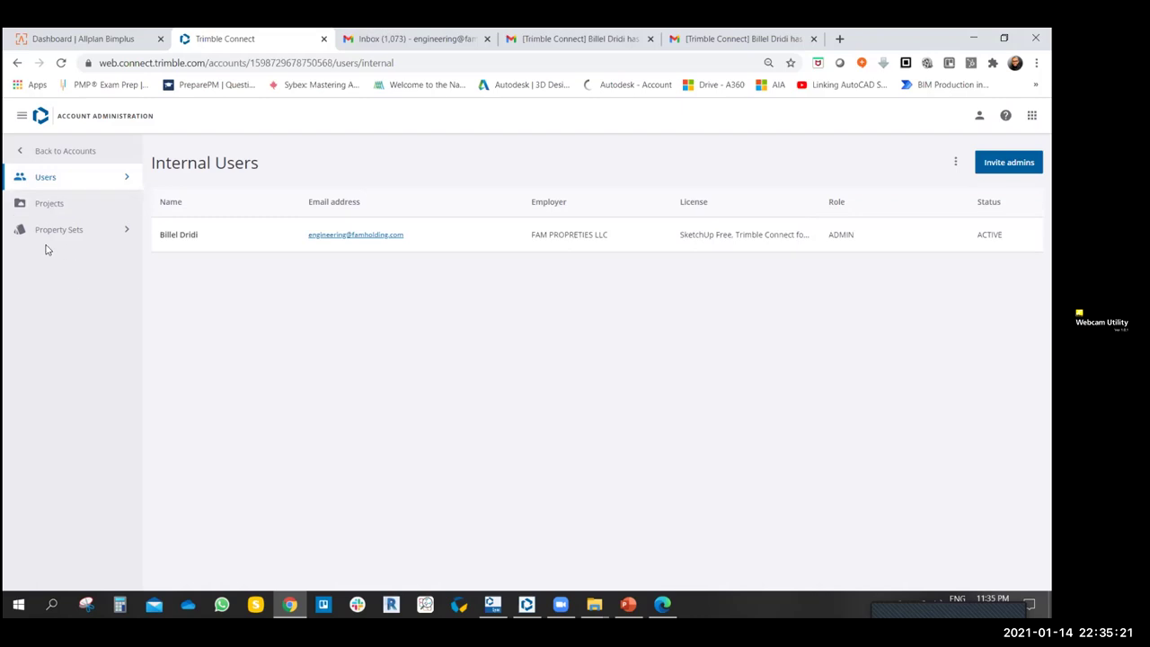
{"action": "left_click", "coordinate": [126, 231]}
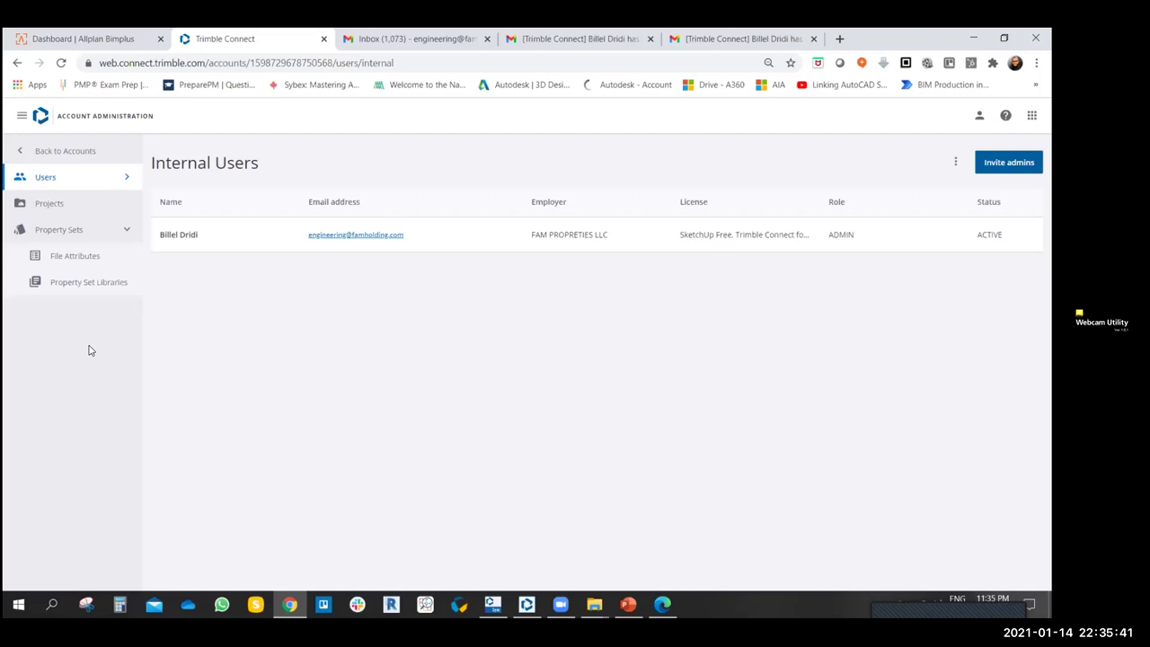
{"action": "left_click", "coordinate": [79, 257]}
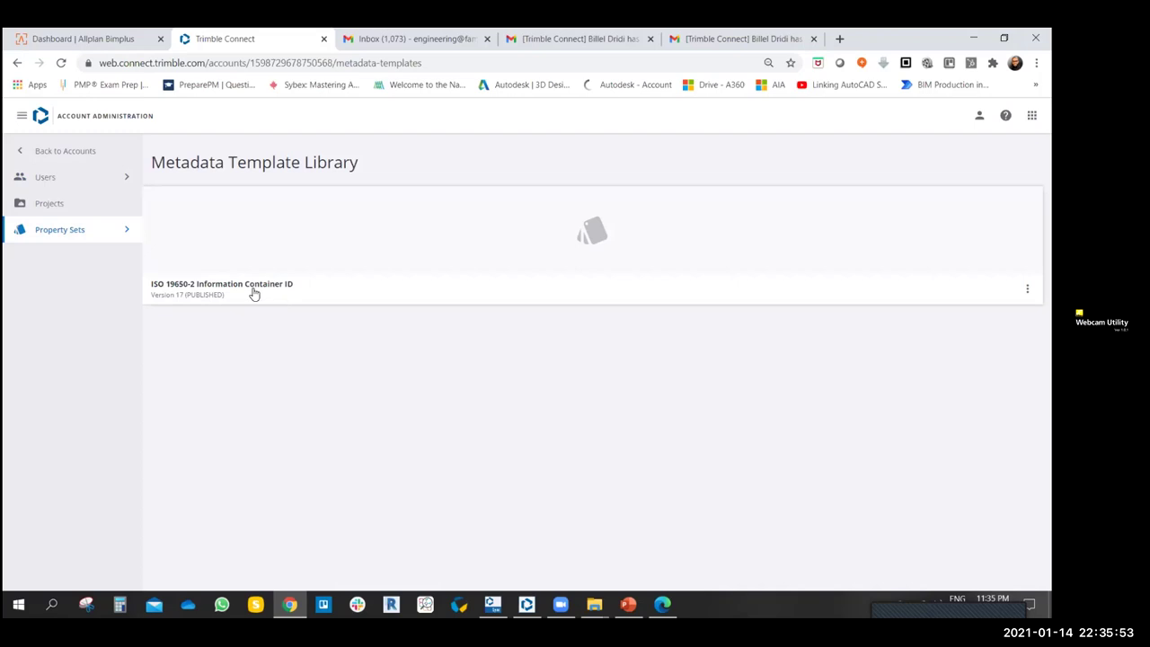
- Open the ISO 19650-2 Information Container ID template and scroll through its properties
{"action": "left_click", "coordinate": [251, 293]}
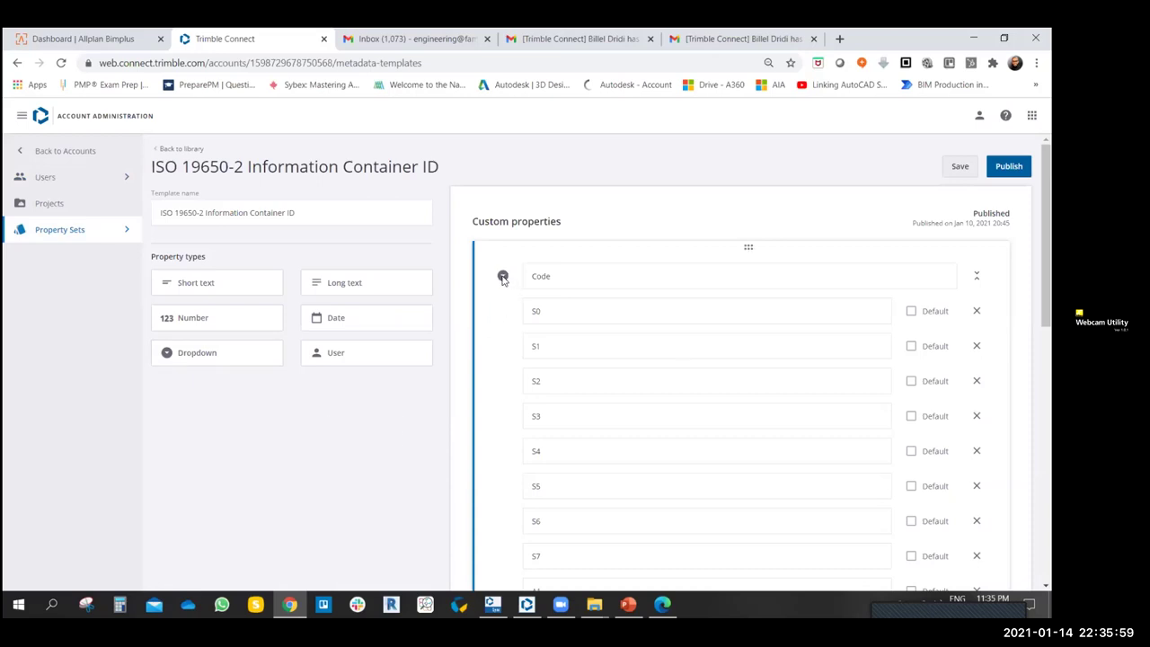
{"action": "left_click", "coordinate": [976, 275]}
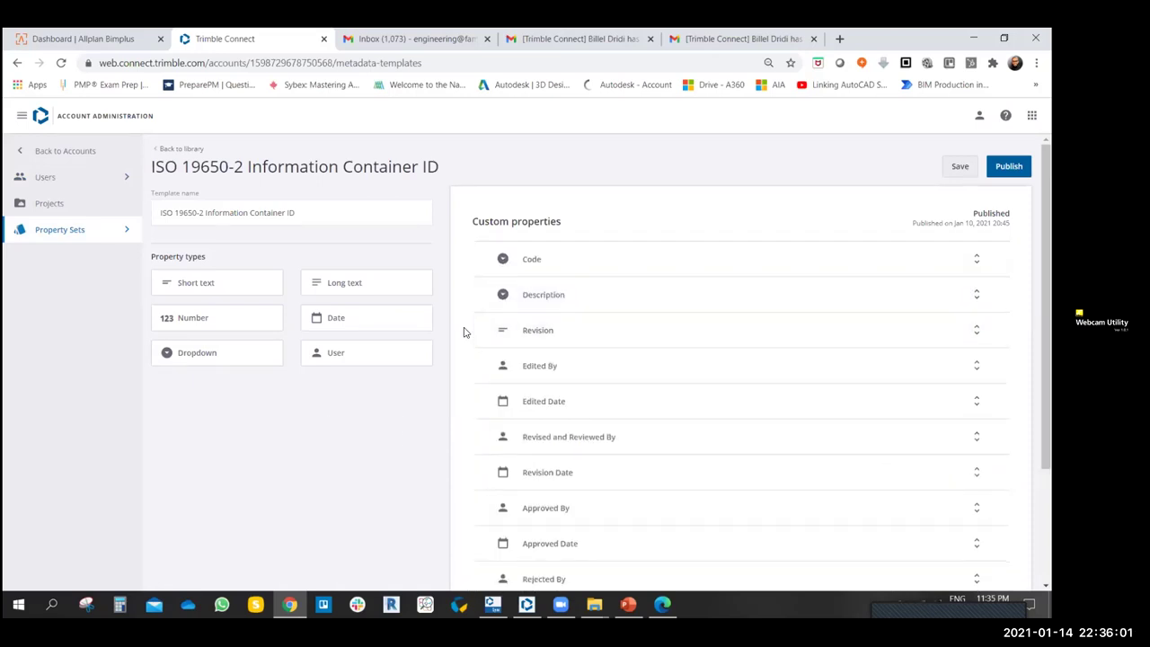
{"action": "scroll", "coordinate": [650, 403], "scroll_direction": "down", "scroll_amount": 2}
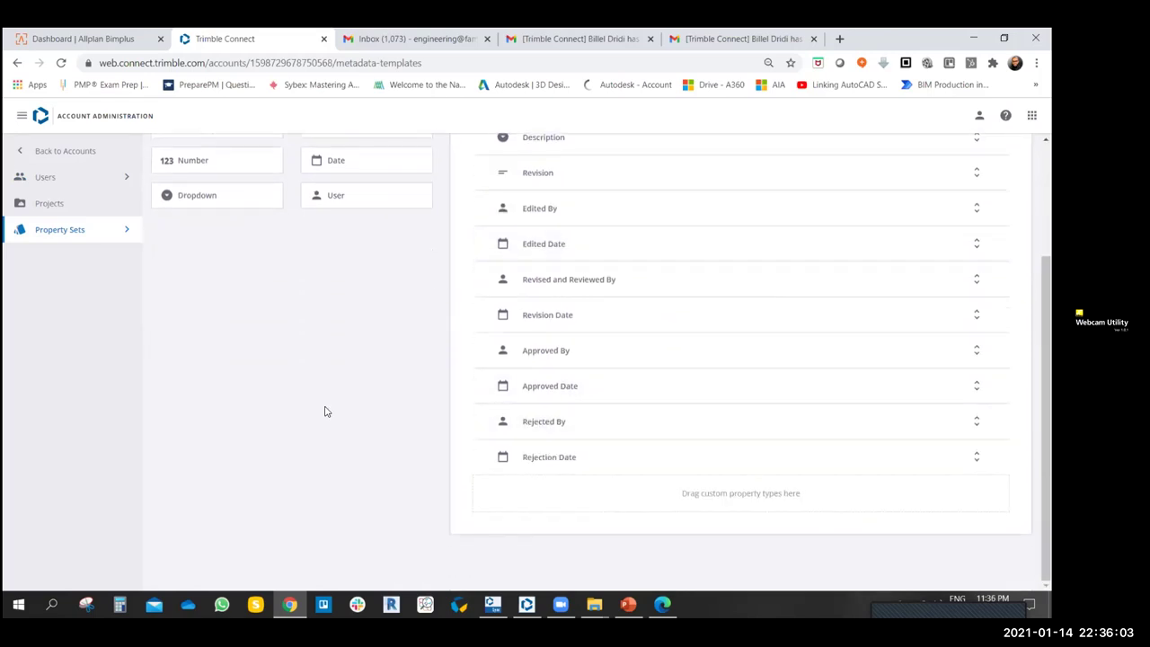
{"action": "scroll", "coordinate": [326, 411], "scroll_direction": "up", "scroll_amount": 2}
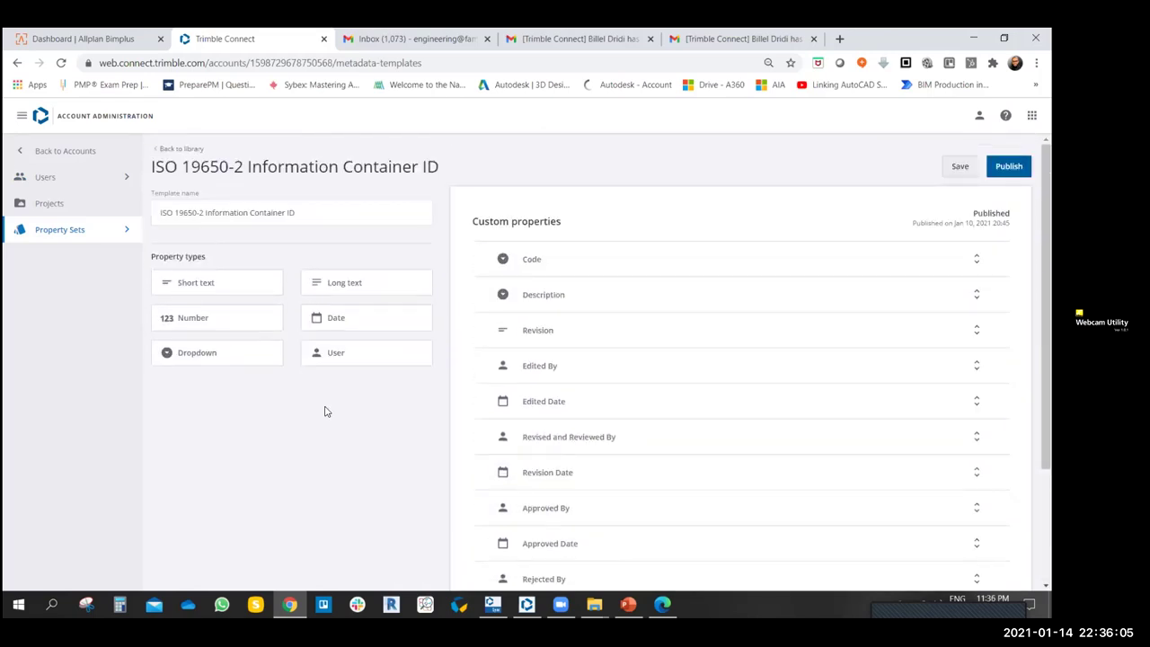
{"action": "scroll", "coordinate": [326, 411], "scroll_direction": "down", "scroll_amount": 1}
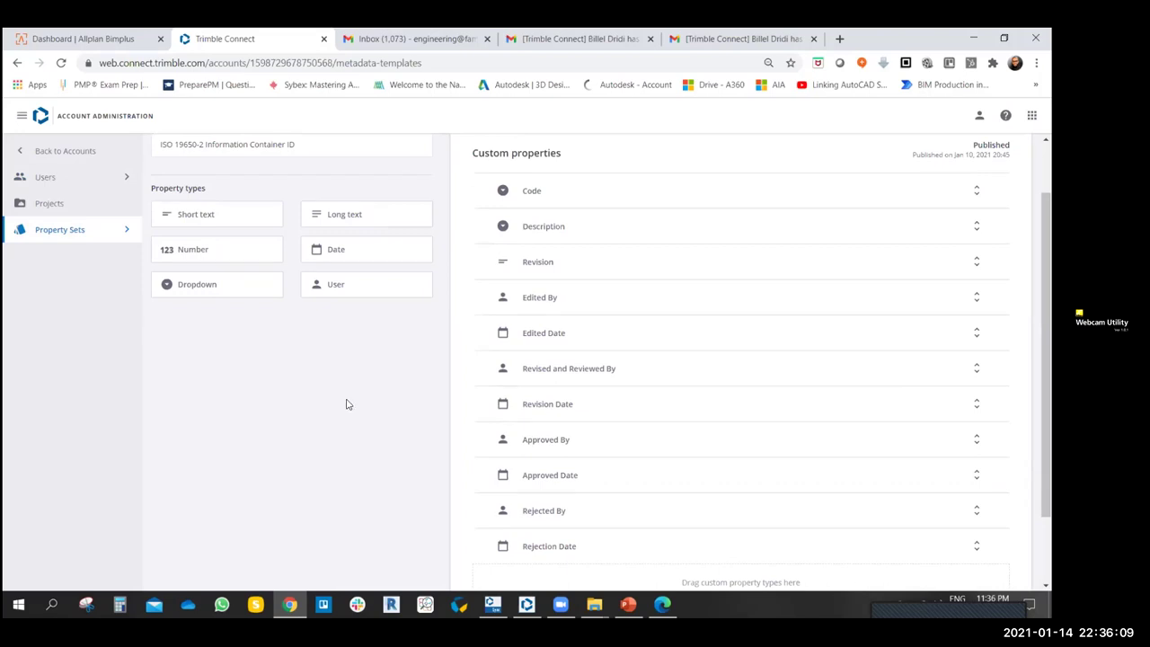
{"action": "scroll", "coordinate": [342, 409], "scroll_direction": "up", "scroll_amount": 1}
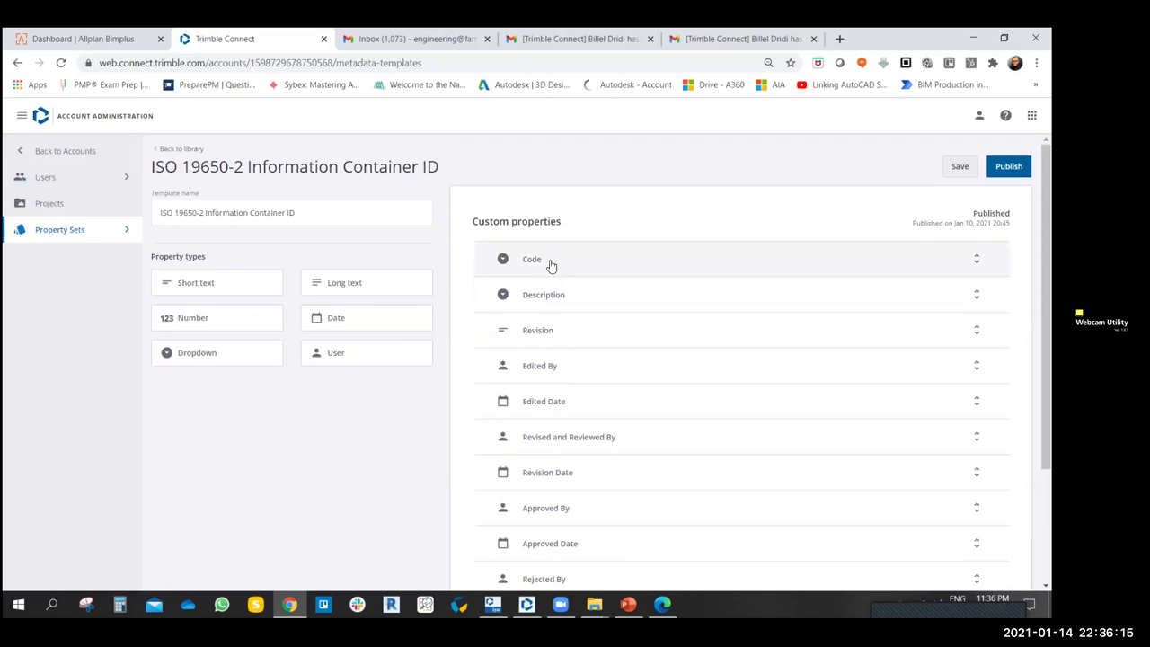
- Review the Code property's options S0 through CR, then expand the Description property
{"action": "left_click", "coordinate": [977, 259]}
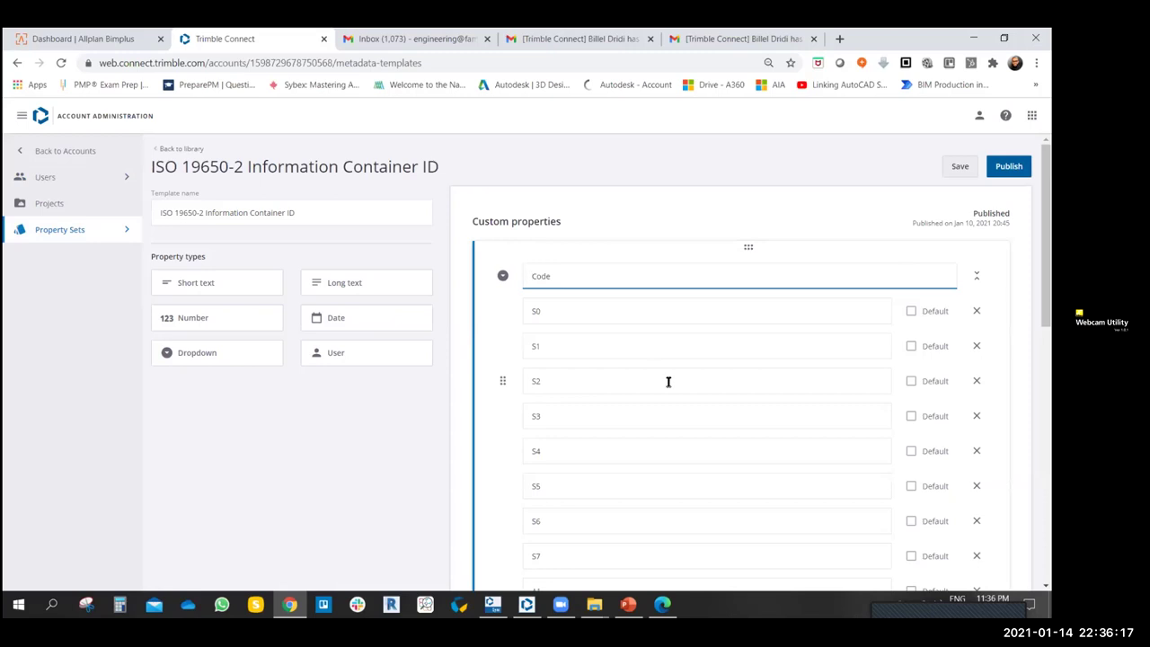
{"action": "scroll", "coordinate": [633, 370], "scroll_direction": "down", "scroll_amount": 1}
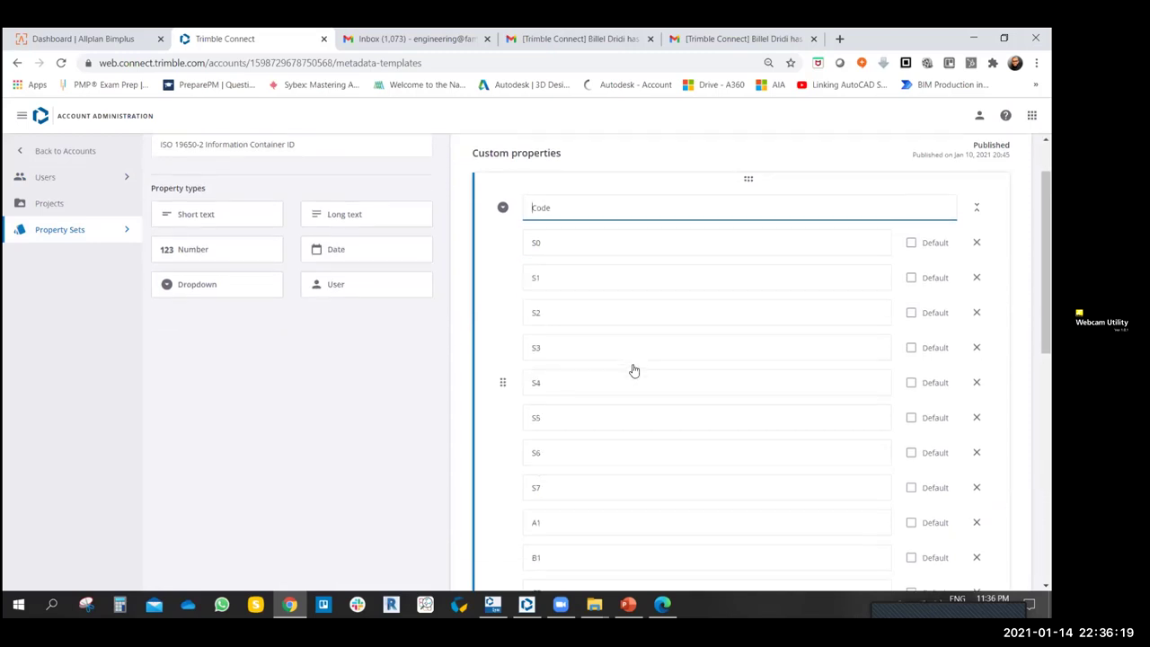
{"action": "scroll", "coordinate": [629, 369], "scroll_direction": "down", "scroll_amount": 3}
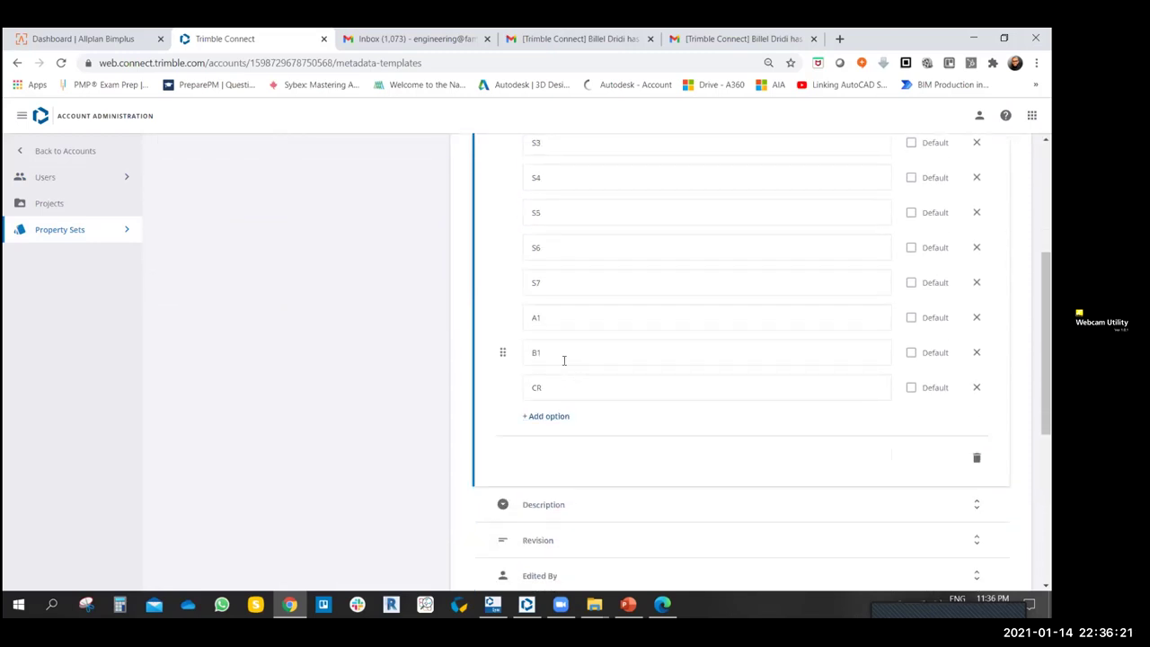
{"action": "scroll", "coordinate": [563, 359], "scroll_direction": "up", "scroll_amount": 4}
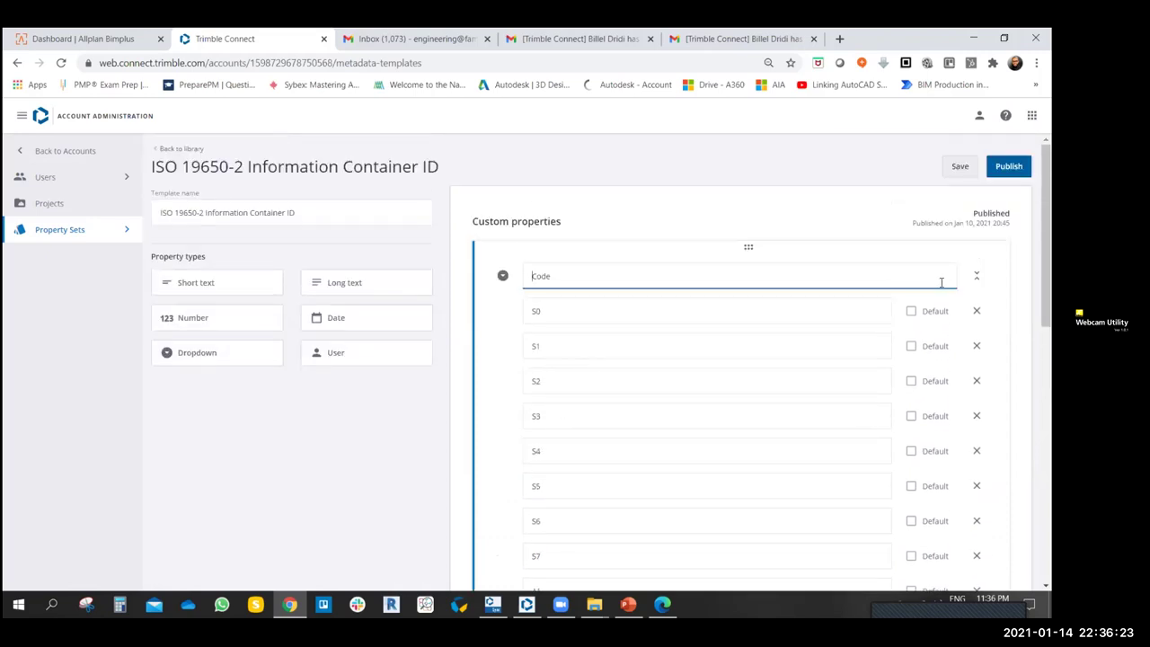
{"action": "left_click", "coordinate": [550, 293]}
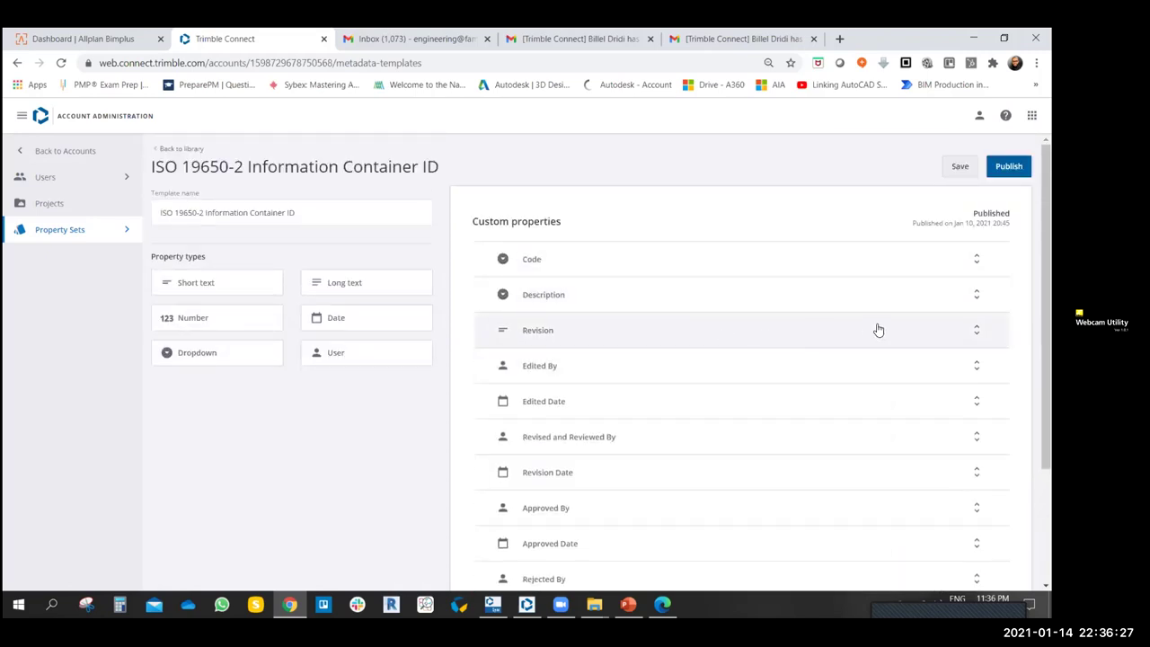
{"action": "left_click", "coordinate": [976, 294]}
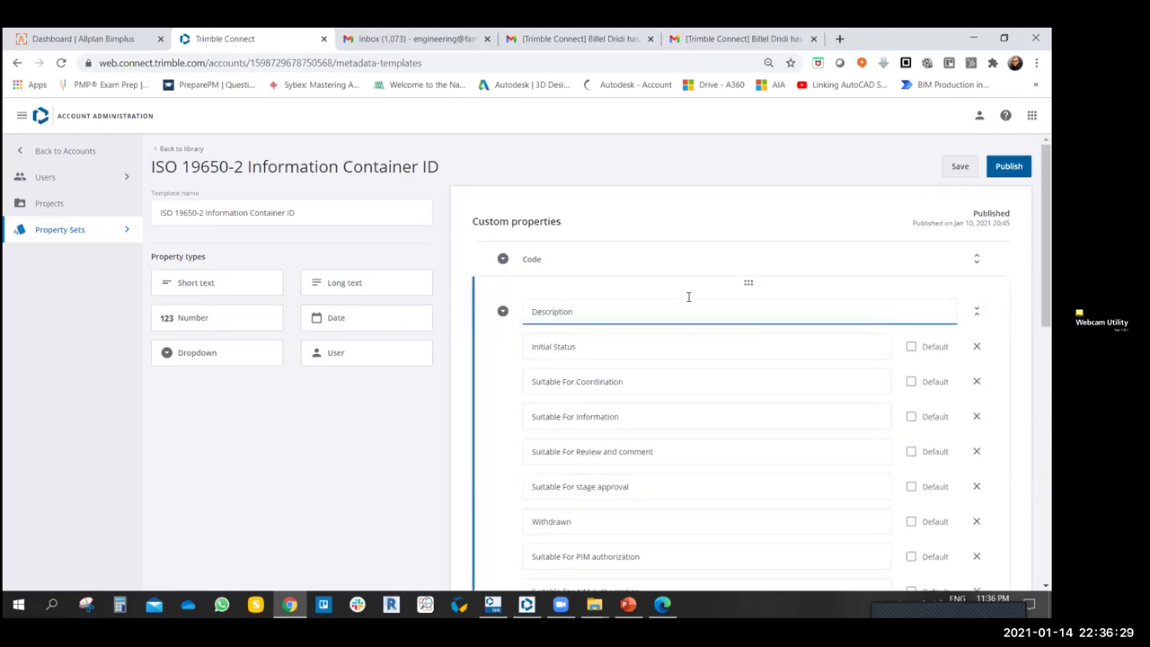
- Review the Description statuses from Initial Status to Suitable For PIM authorization, then collapse it
{"action": "scroll", "coordinate": [632, 395], "scroll_direction": "down", "scroll_amount": 2}
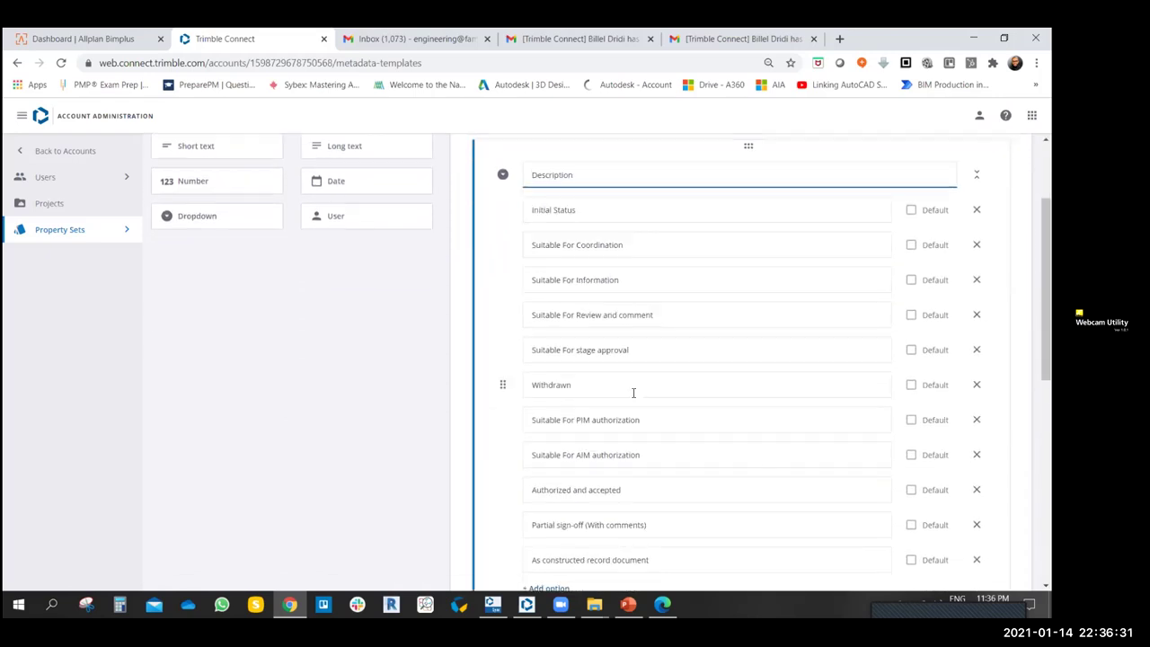
{"action": "scroll", "coordinate": [631, 390], "scroll_direction": "down", "scroll_amount": 3}
{"action": "scroll", "coordinate": [631, 390], "scroll_direction": "up", "scroll_amount": 4}
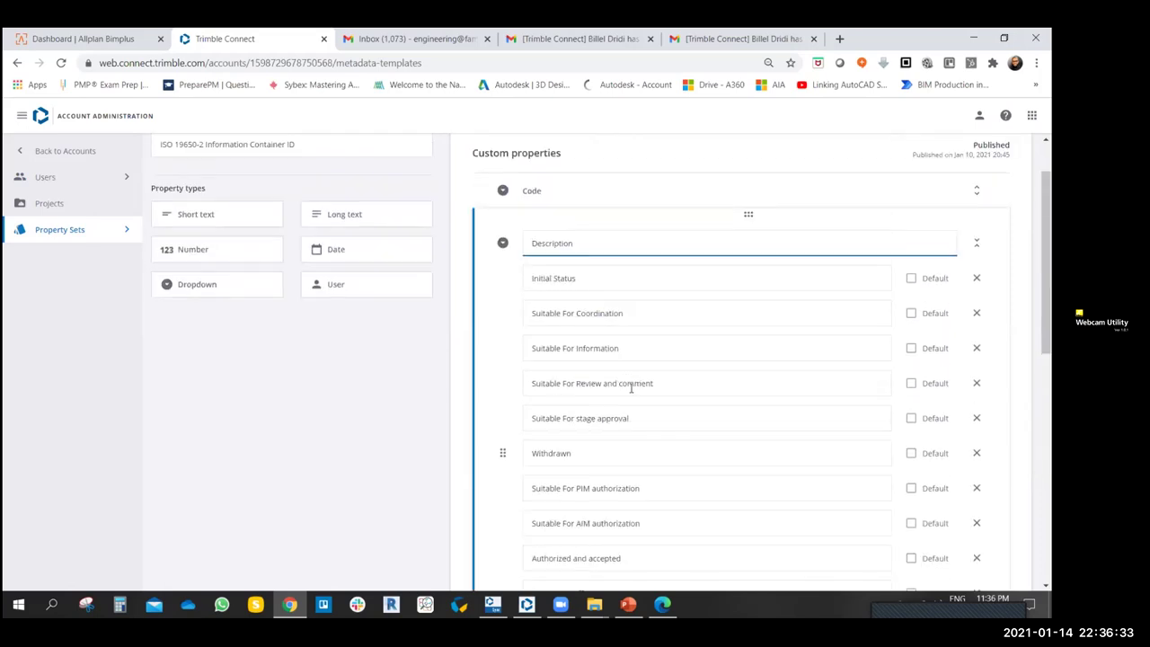
{"action": "scroll", "coordinate": [614, 329], "scroll_direction": "down", "scroll_amount": 1}
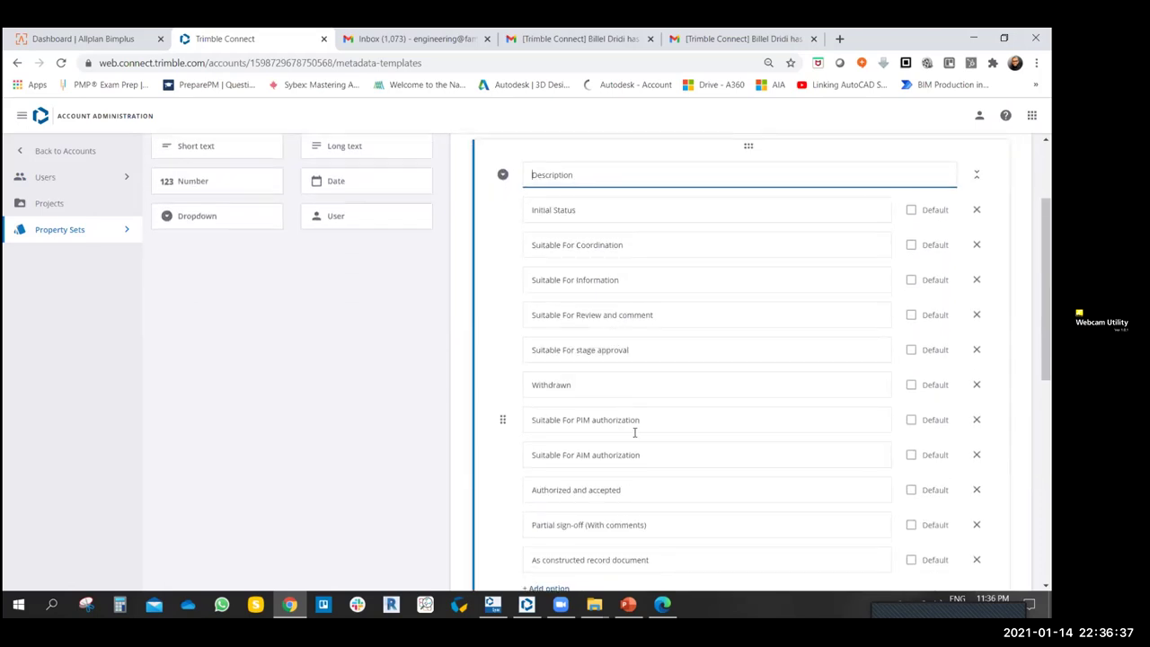
{"action": "scroll", "coordinate": [634, 432], "scroll_direction": "down", "scroll_amount": 2}
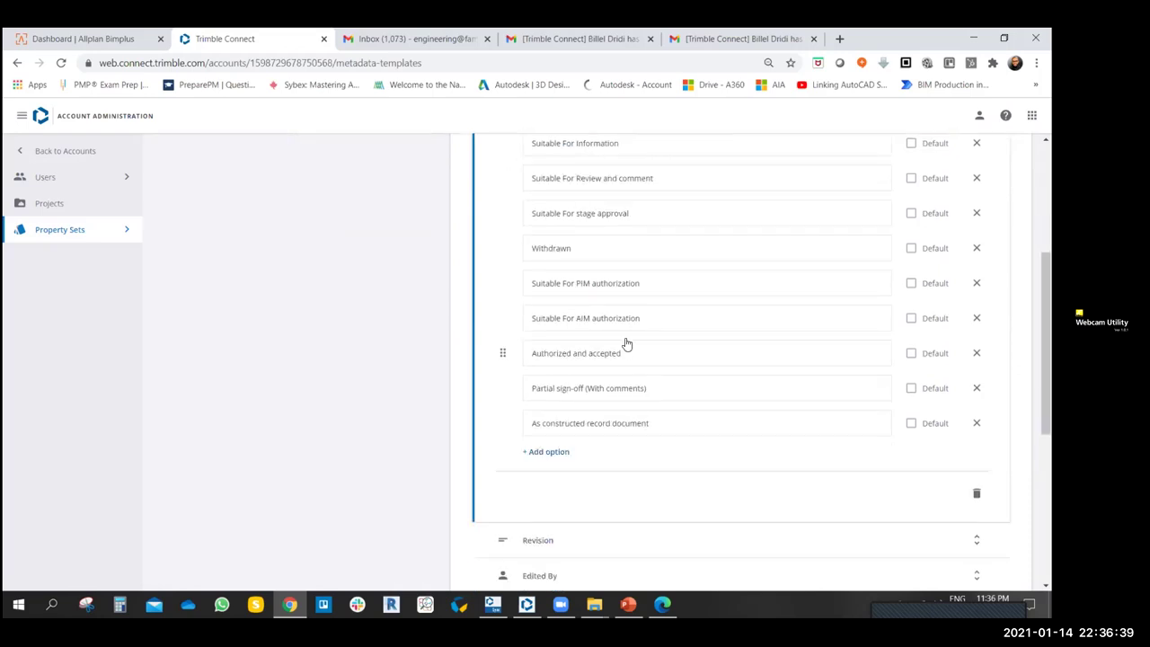
{"action": "scroll", "coordinate": [626, 344], "scroll_direction": "up", "scroll_amount": 1}
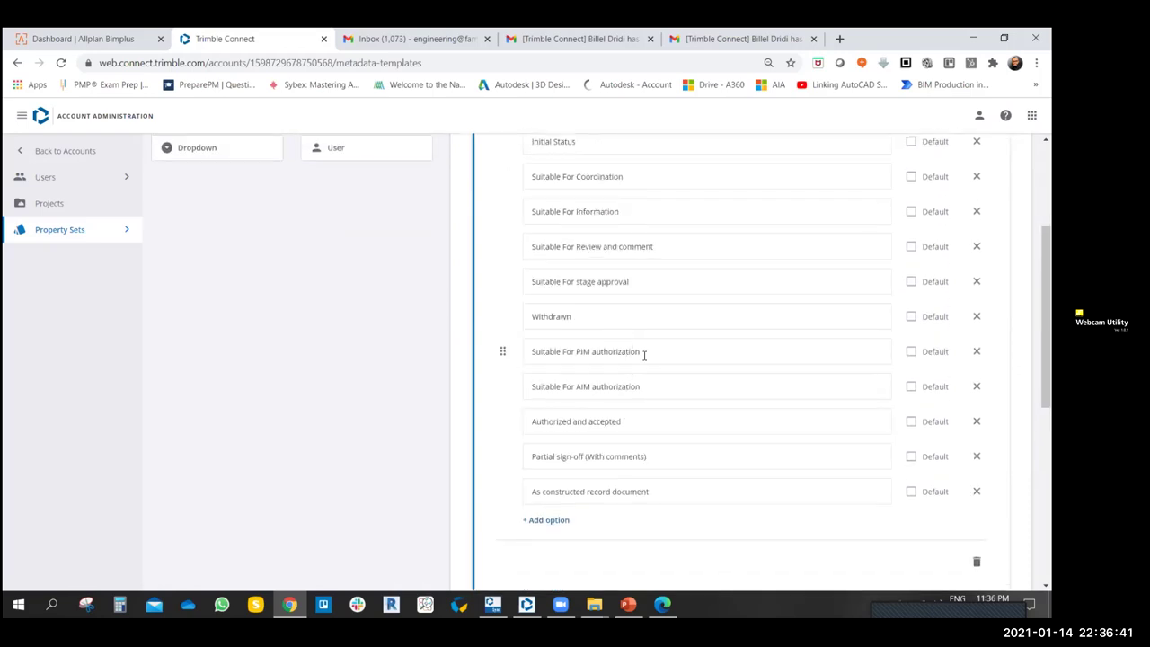
{"action": "scroll", "coordinate": [647, 354], "scroll_direction": "up", "scroll_amount": 3}
{"action": "left_click", "coordinate": [751, 316]}
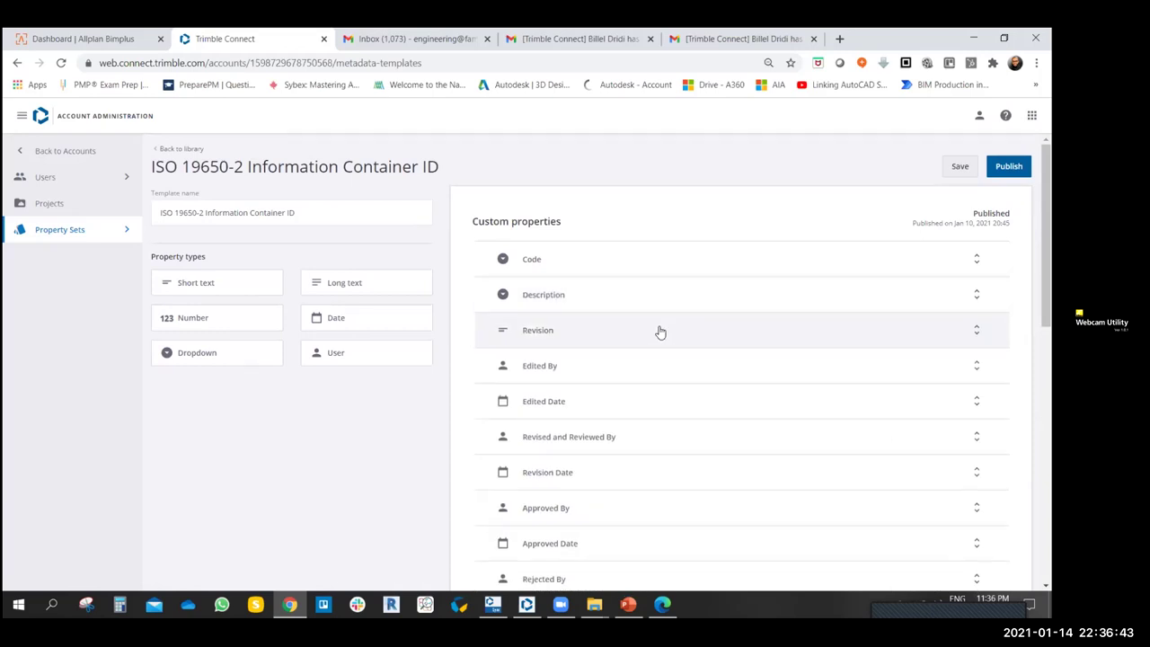
- Inspect the Revision property's default text and collapse it unchanged
{"action": "scroll", "coordinate": [555, 350], "scroll_direction": "down", "scroll_amount": 1}
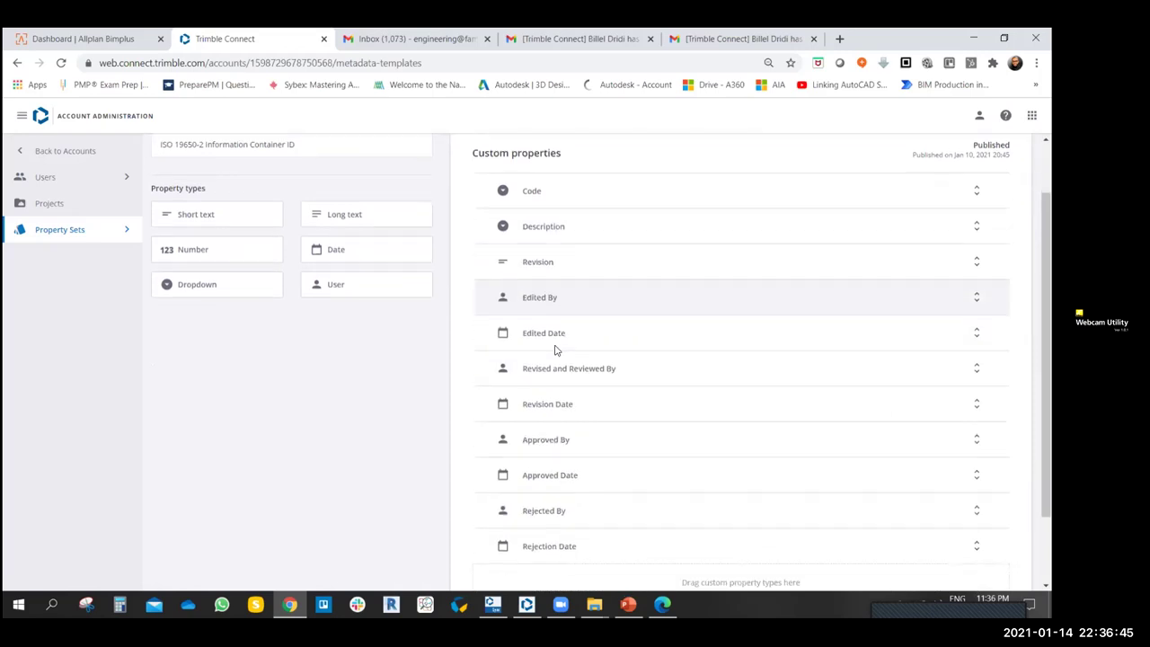
{"action": "left_click", "coordinate": [557, 262]}
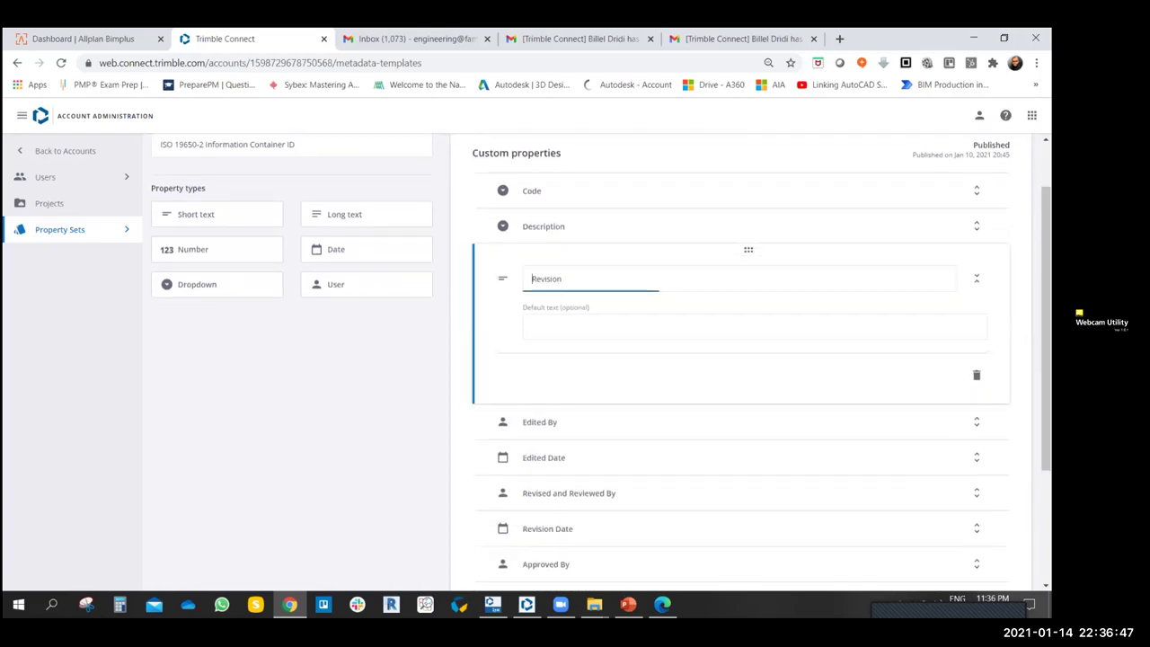
{"action": "left_click", "coordinate": [561, 325]}
{"action": "left_click", "coordinate": [397, 357]}
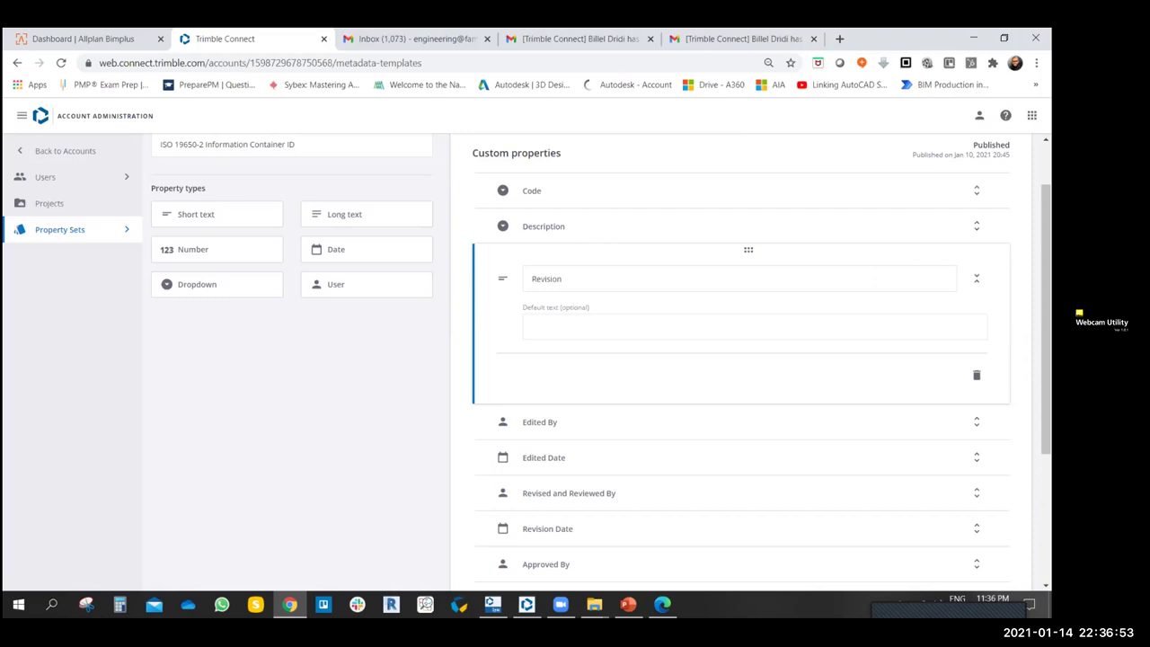
{"action": "left_click", "coordinate": [874, 282]}
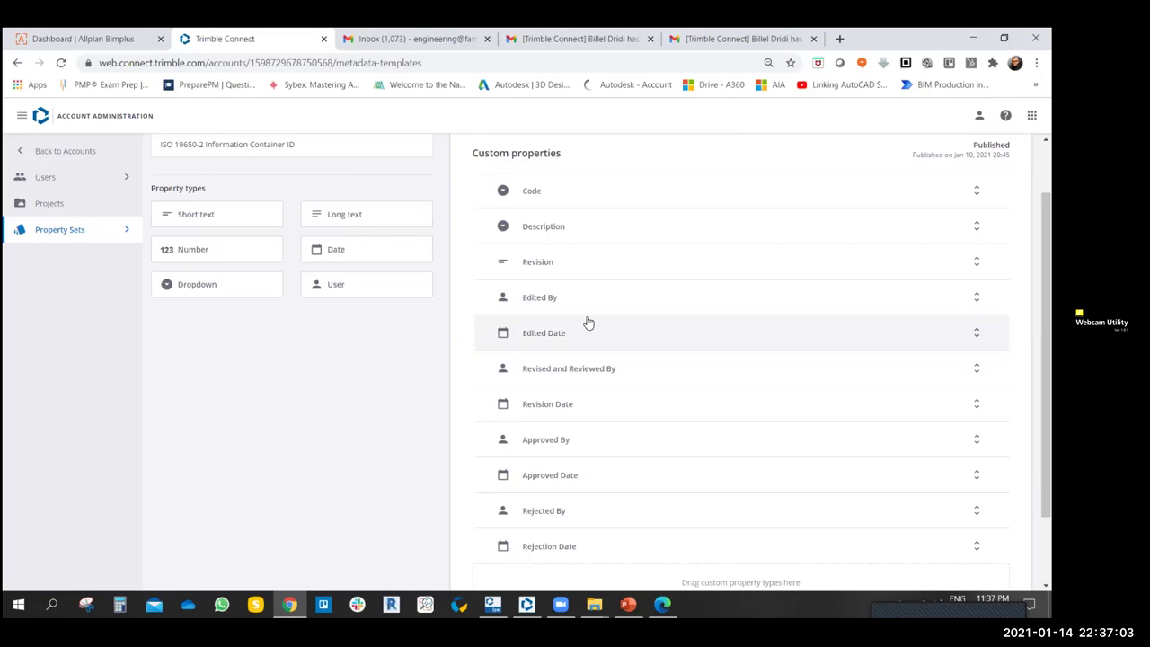
- Republish the template so it shows Published on Jan 14, 2021 23:37
{"action": "scroll", "coordinate": [598, 325], "scroll_direction": "down", "scroll_amount": 1}
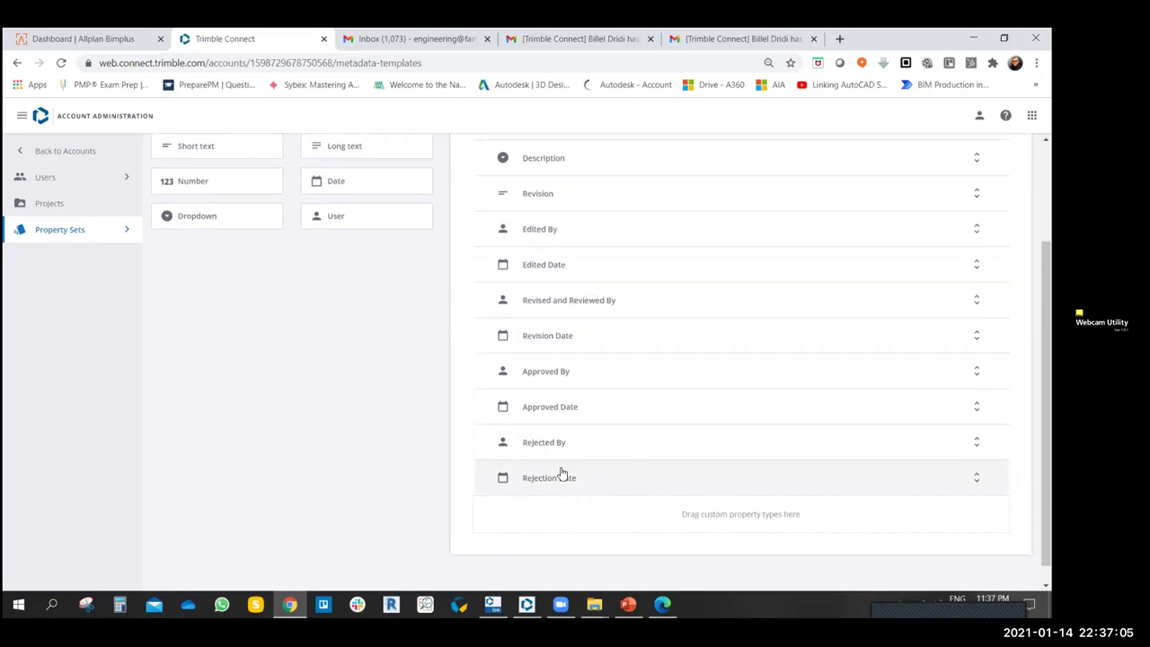
{"action": "scroll", "coordinate": [560, 475], "scroll_direction": "down", "scroll_amount": 1}
{"action": "scroll", "coordinate": [297, 396], "scroll_direction": "up", "scroll_amount": 2}
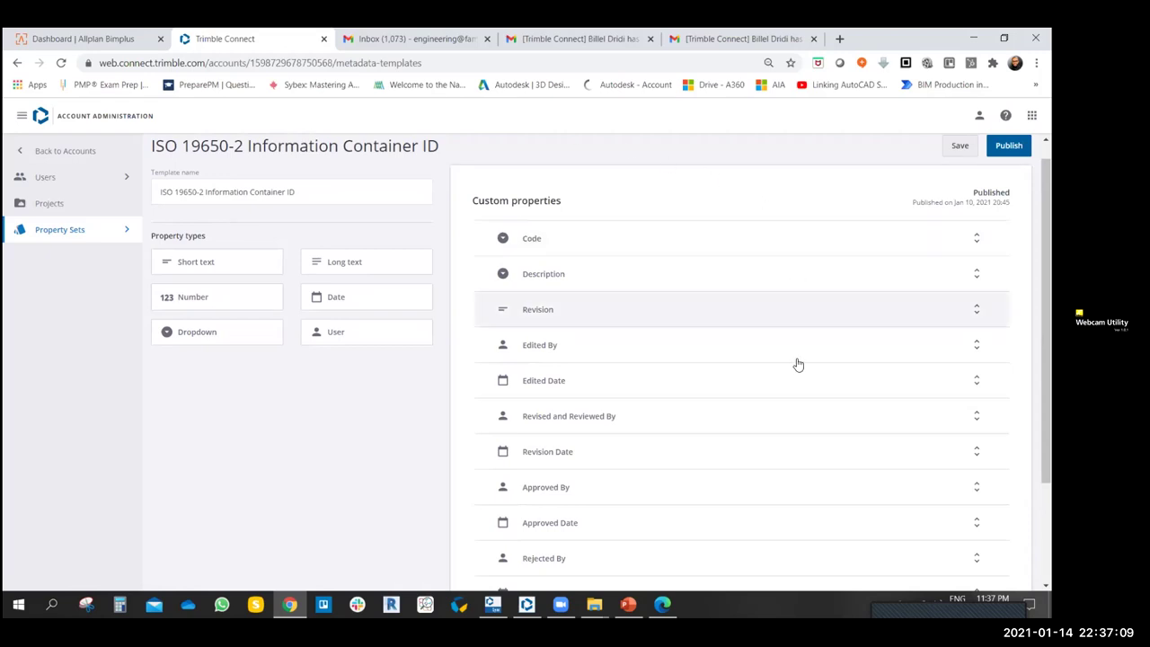
{"action": "scroll", "coordinate": [298, 436], "scroll_direction": "down", "scroll_amount": 1}
{"action": "scroll", "coordinate": [301, 437], "scroll_direction": "up", "scroll_amount": 2}
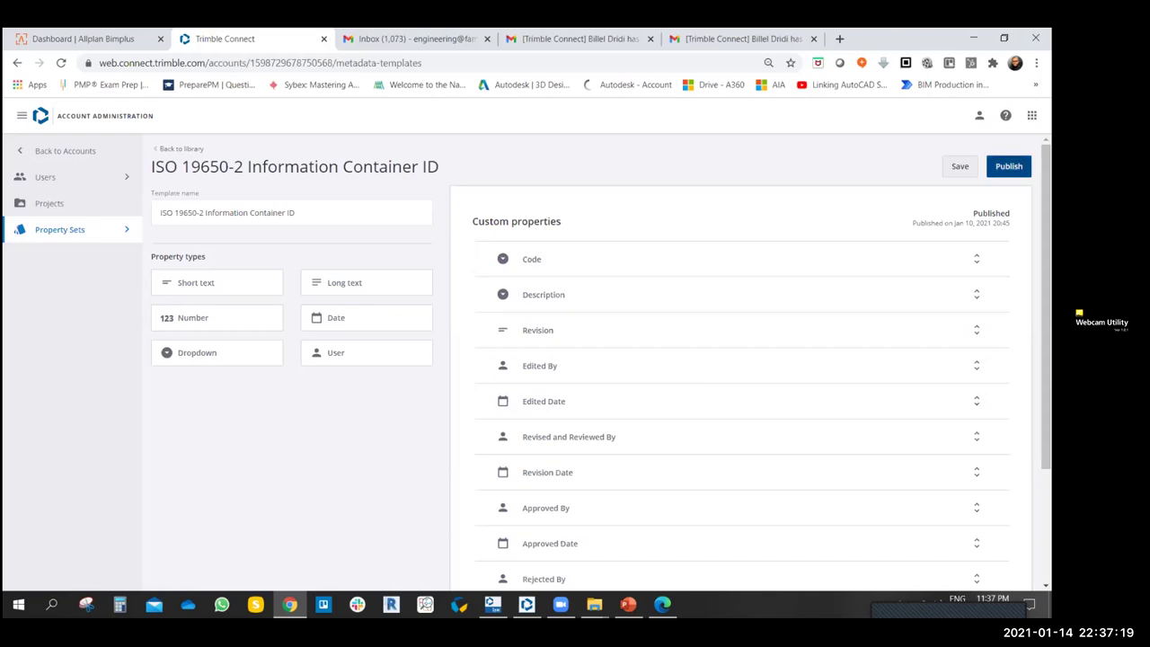
{"action": "left_click", "coordinate": [1007, 166]}
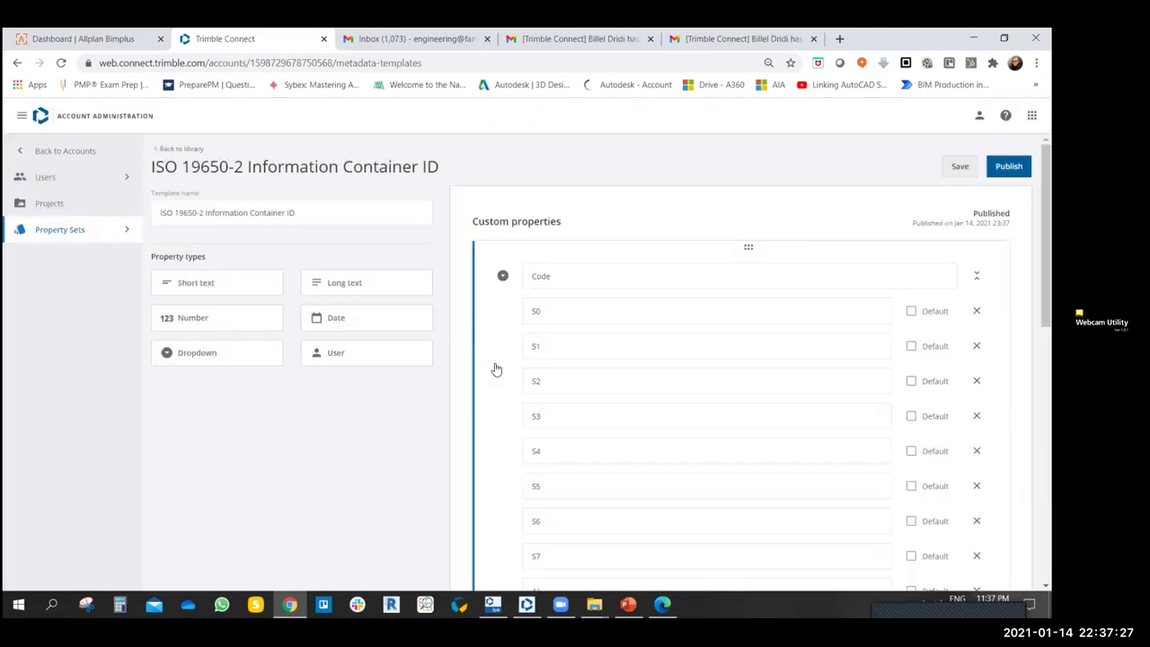
{"action": "left_click", "coordinate": [127, 229]}
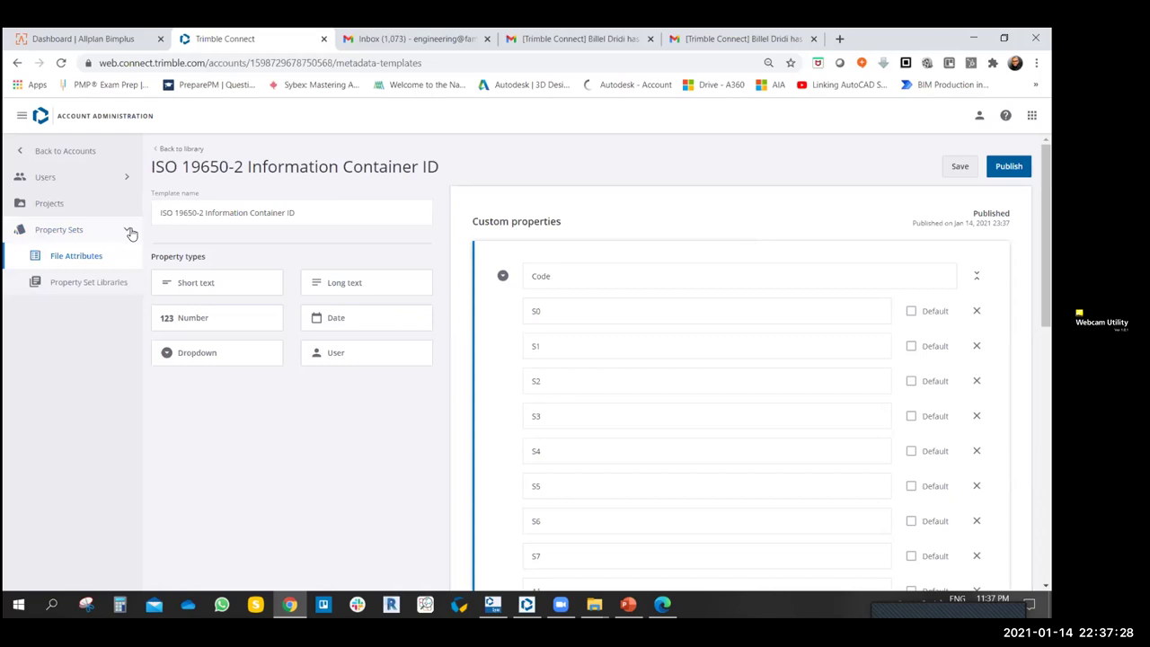
- Move through Internal Users and File Attributes to the empty Property Set Master Libraries page
{"action": "left_click", "coordinate": [77, 258]}
{"action": "left_click", "coordinate": [18, 62]}
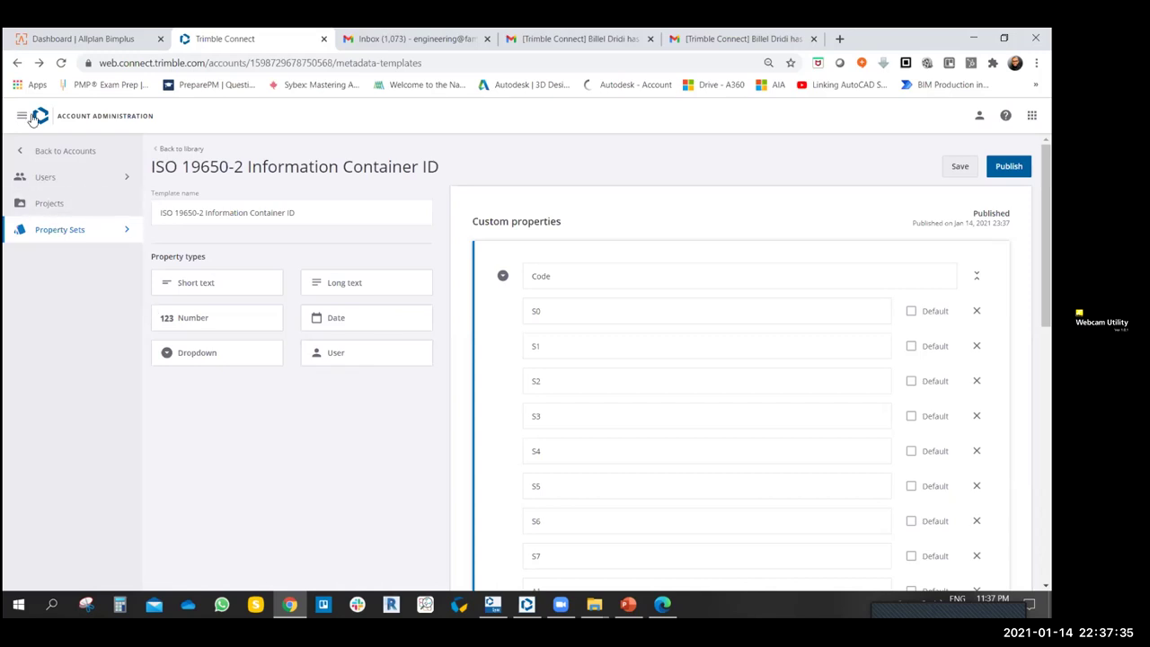
{"action": "left_click", "coordinate": [46, 177]}
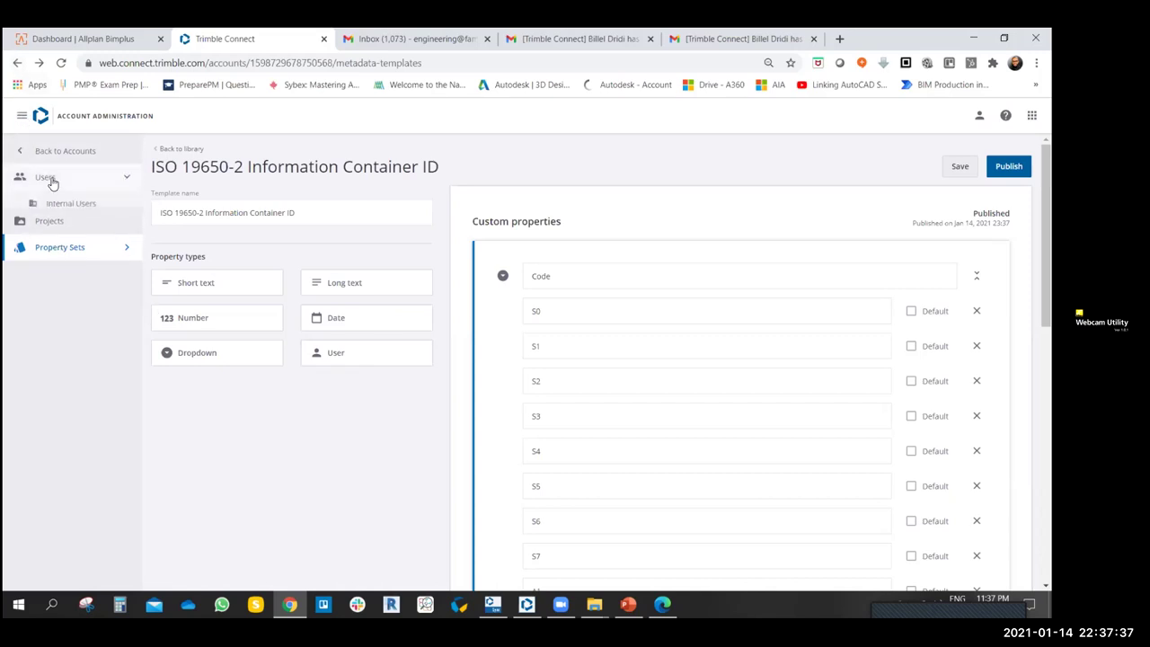
{"action": "left_click", "coordinate": [50, 205]}
{"action": "left_click", "coordinate": [59, 256]}
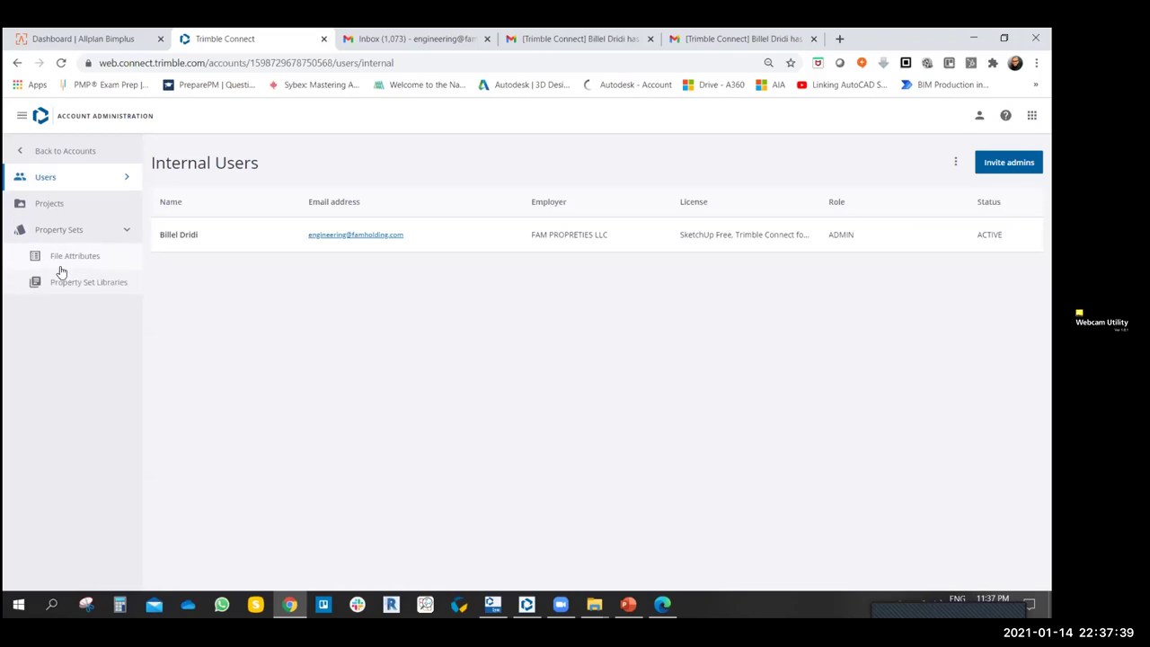
{"action": "left_click", "coordinate": [68, 261]}
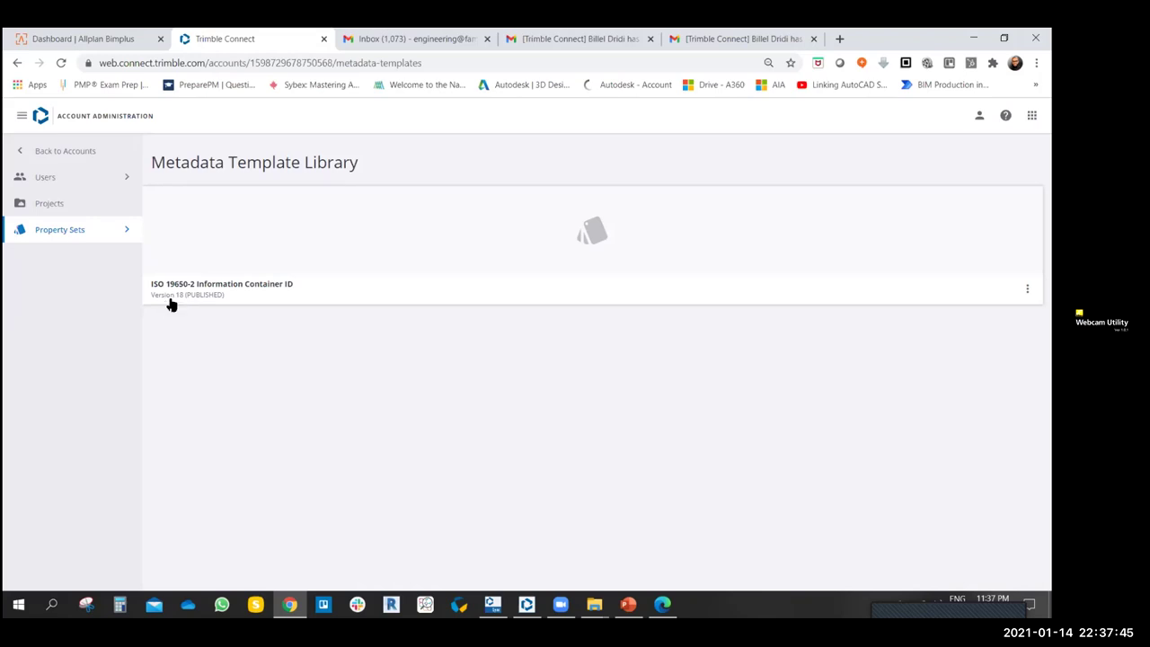
{"action": "left_click", "coordinate": [127, 231]}
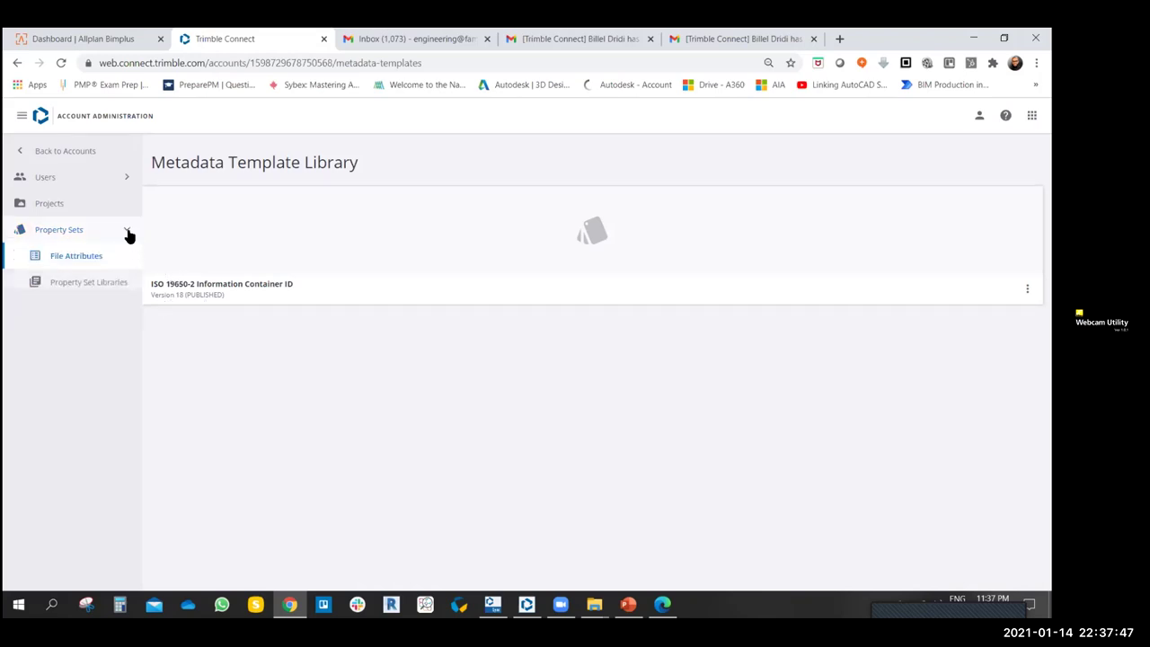
{"action": "left_click", "coordinate": [80, 284]}
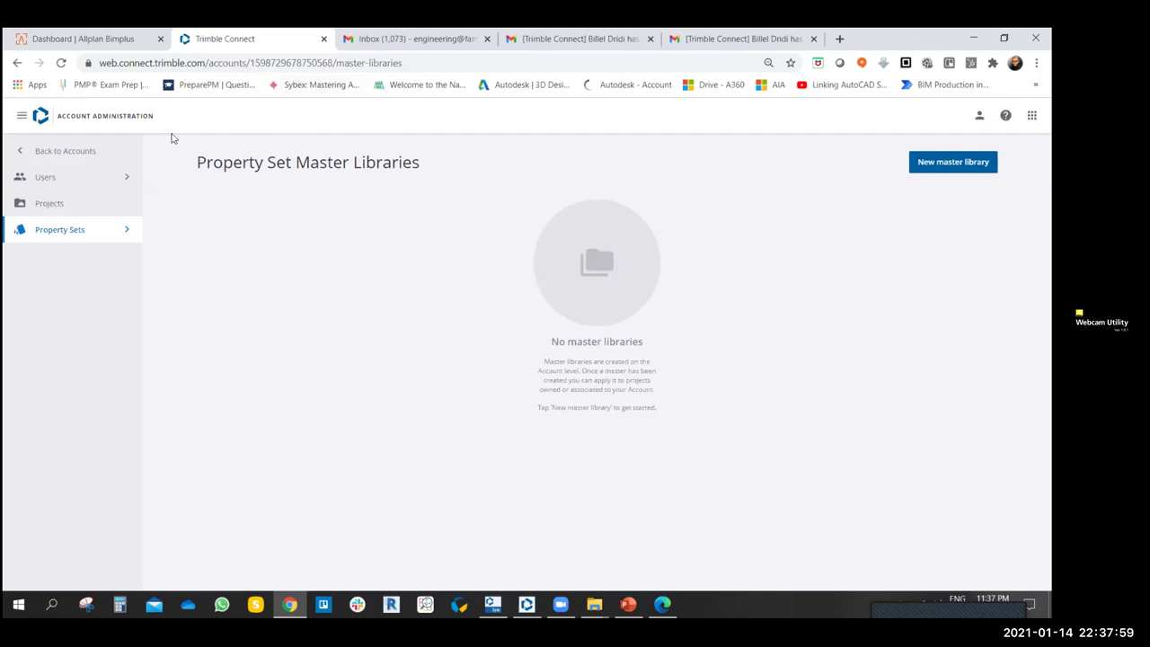
- Highlight and deselect the Property Set Master Libraries page title text
{"action": "left_click_drag", "start_coordinate": [198, 163], "coordinate": [292, 162]}
{"action": "left_click", "coordinate": [302, 216]}
{"action": "left_click_drag", "start_coordinate": [420, 163], "coordinate": [223, 163]}
{"action": "left_click", "coordinate": [207, 164]}
- Draft a new master library with an untitled property set, property and default value, then return unsaved to Accounts
{"action": "left_click", "coordinate": [922, 165]}
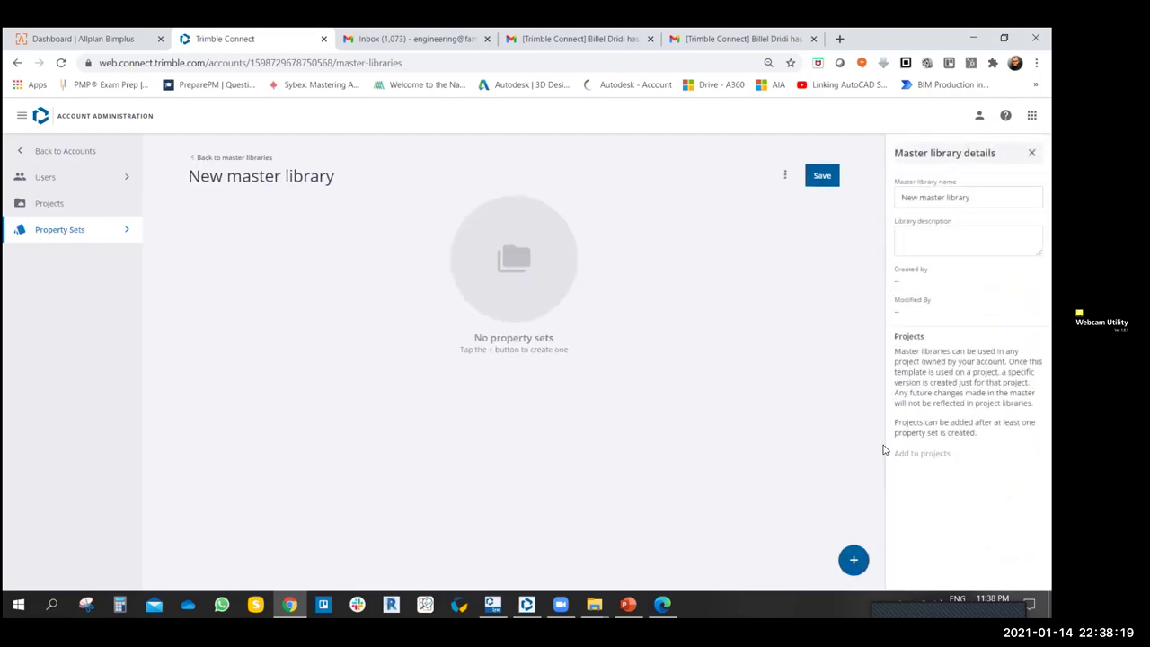
{"action": "left_click", "coordinate": [854, 560]}
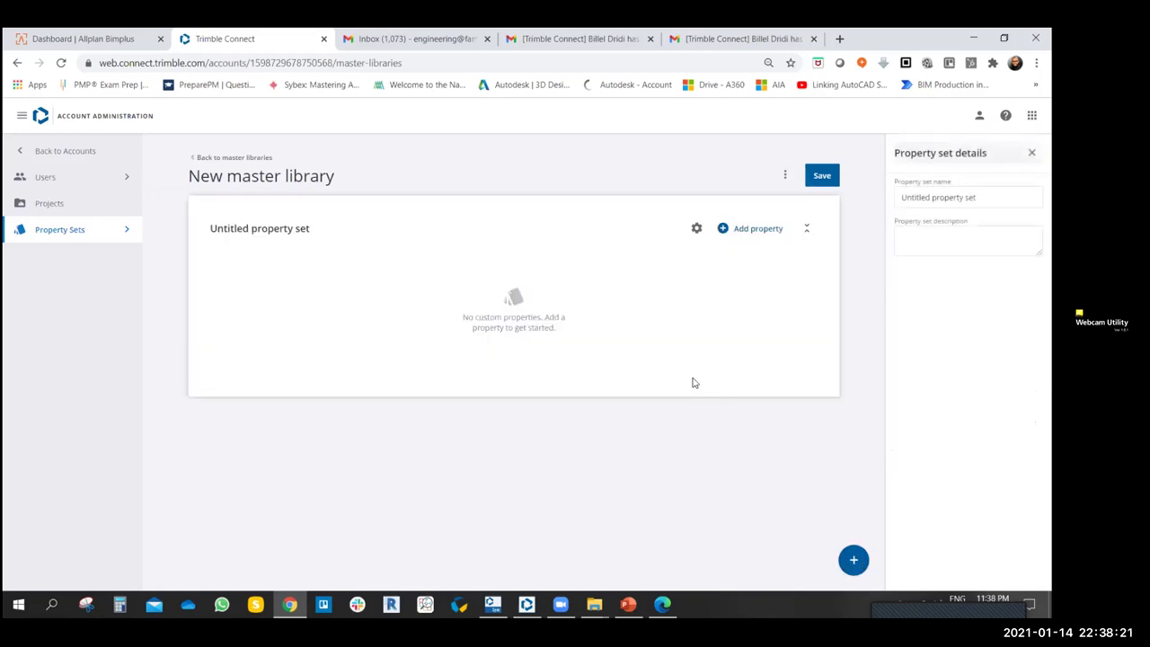
{"action": "left_click", "coordinate": [756, 230]}
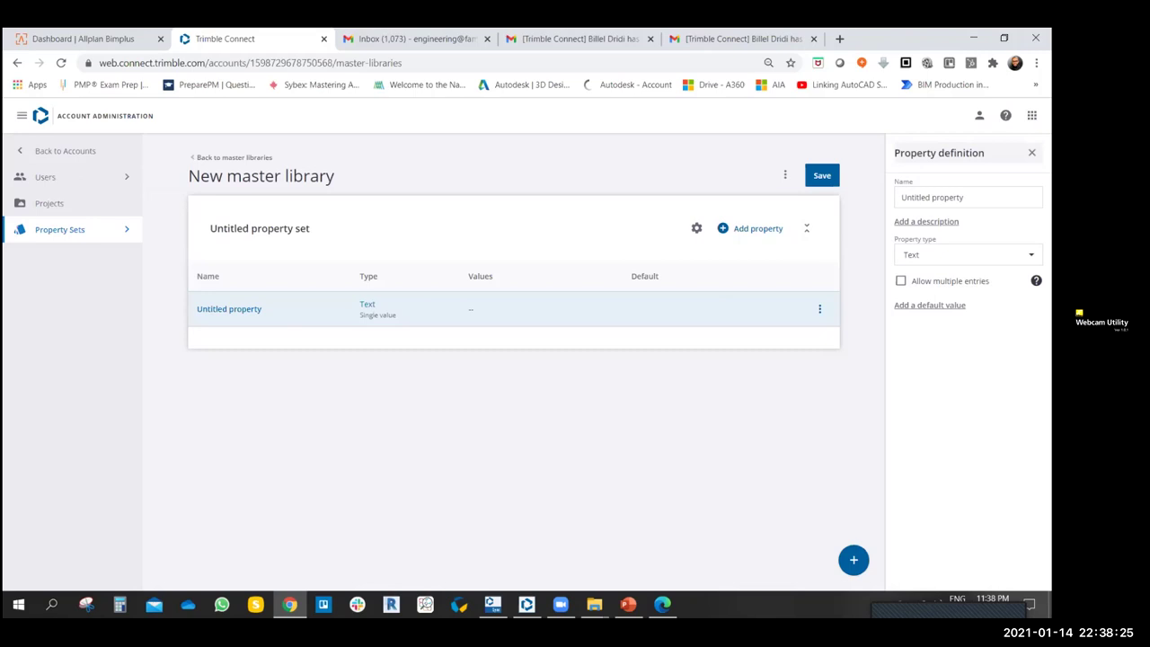
{"action": "left_click", "coordinate": [934, 305]}
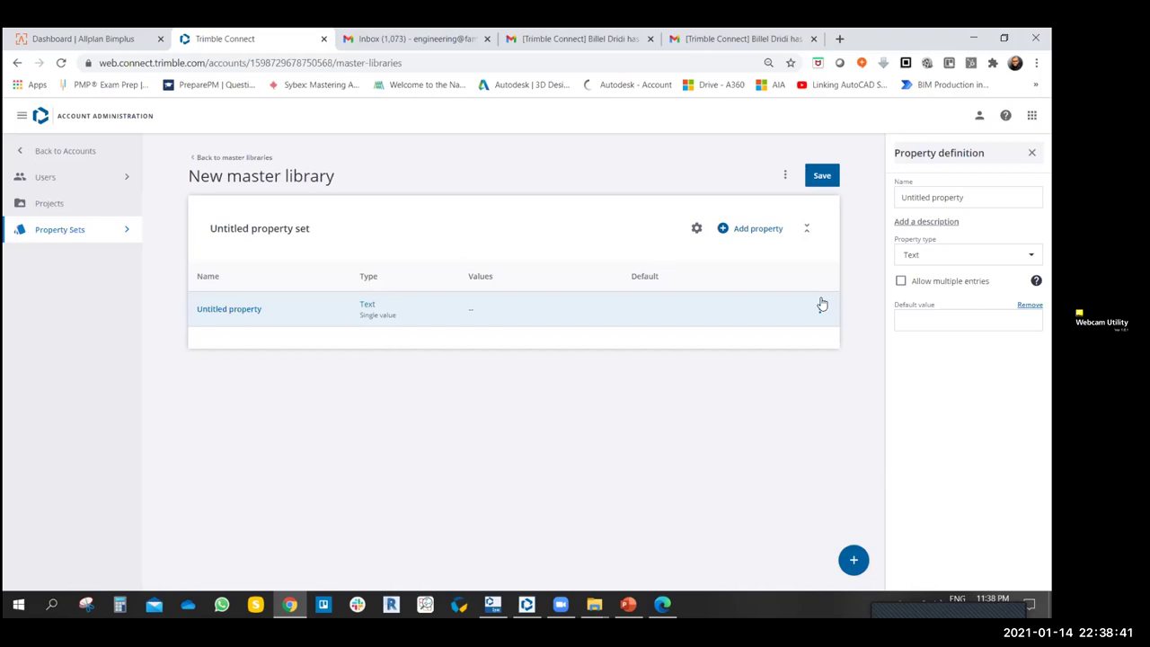
{"action": "left_click", "coordinate": [48, 231]}
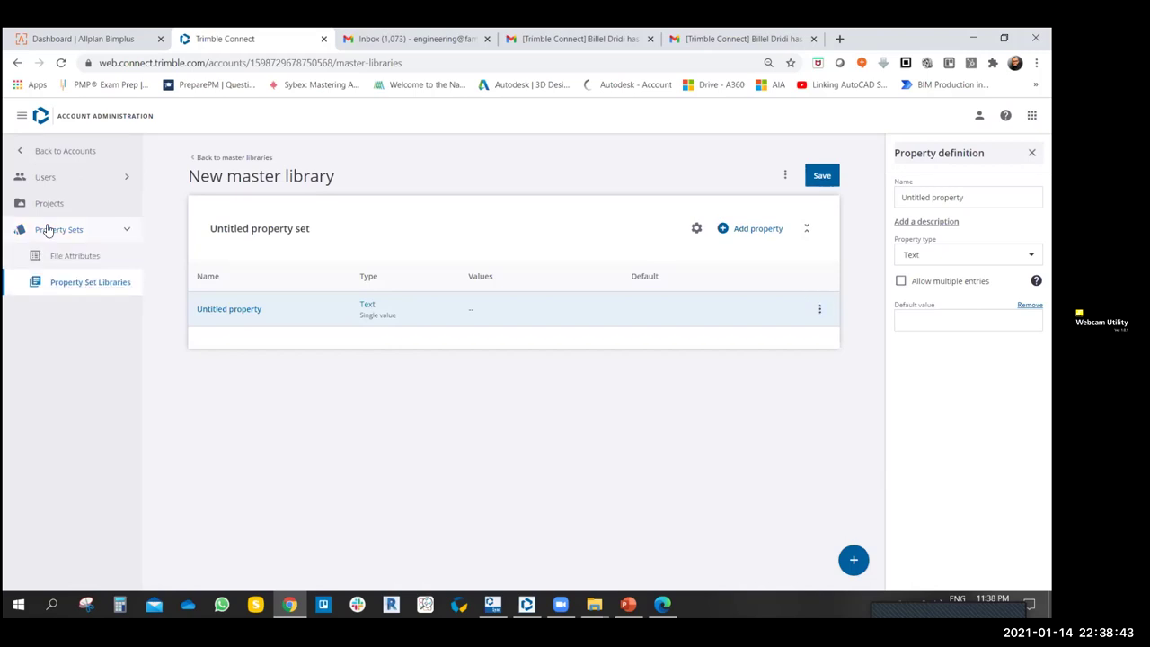
{"action": "left_click", "coordinate": [22, 150]}
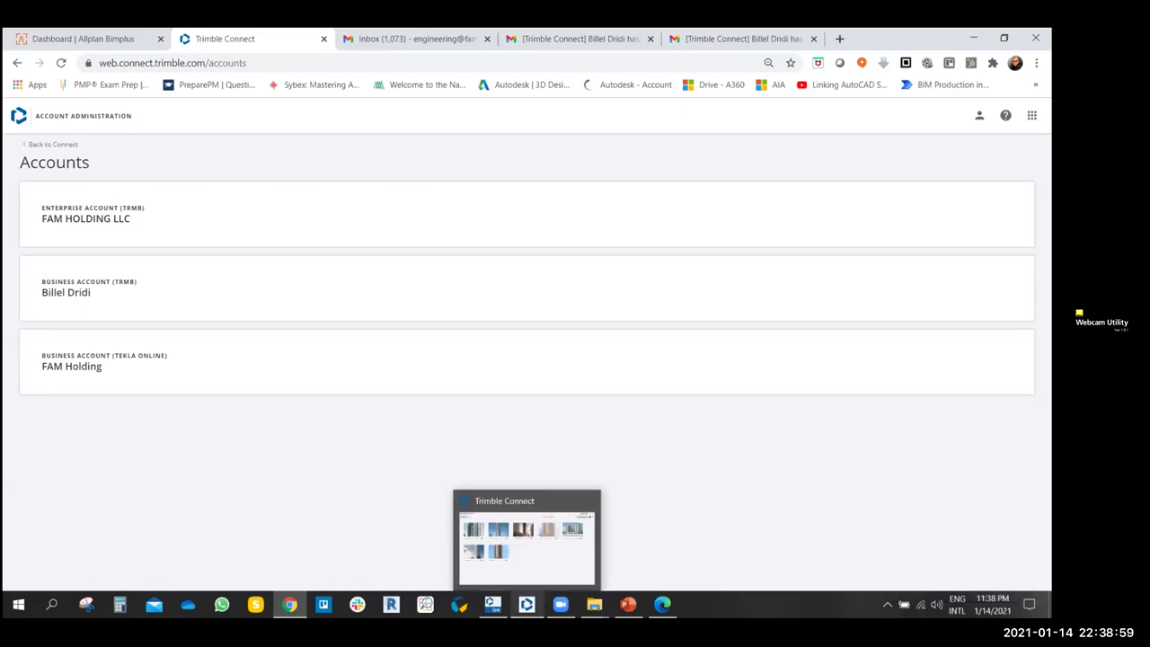
- Glance at the desktop project list, then step back through the browser's previous admin pages
{"action": "left_click", "coordinate": [526, 604]}
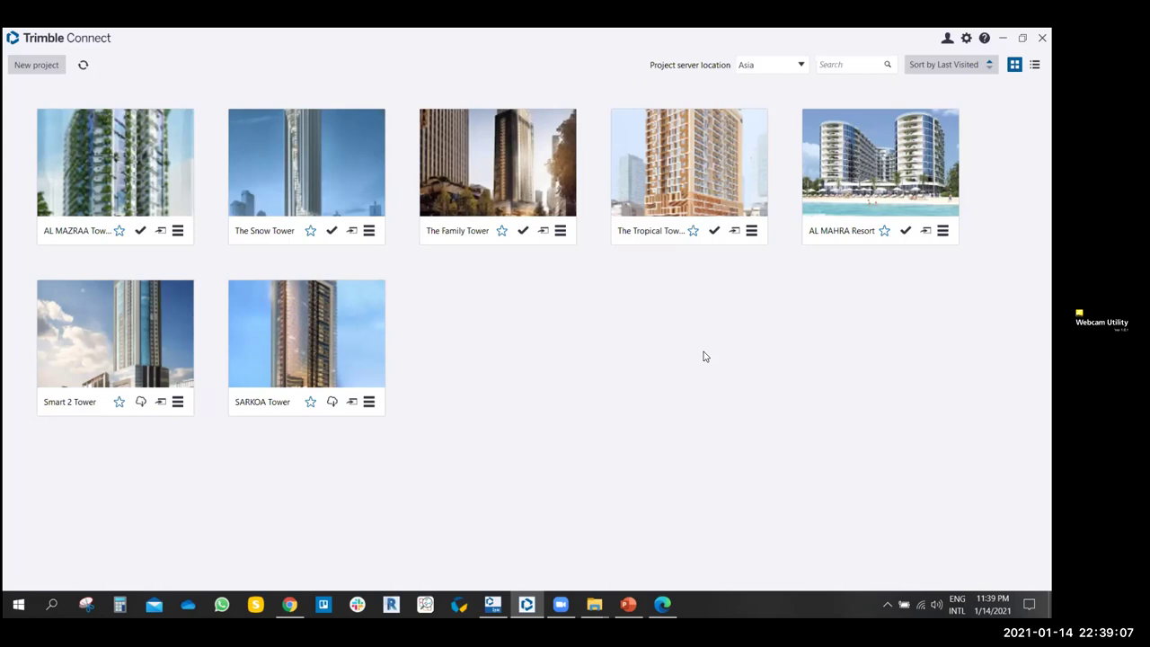
{"action": "left_click", "coordinate": [290, 604]}
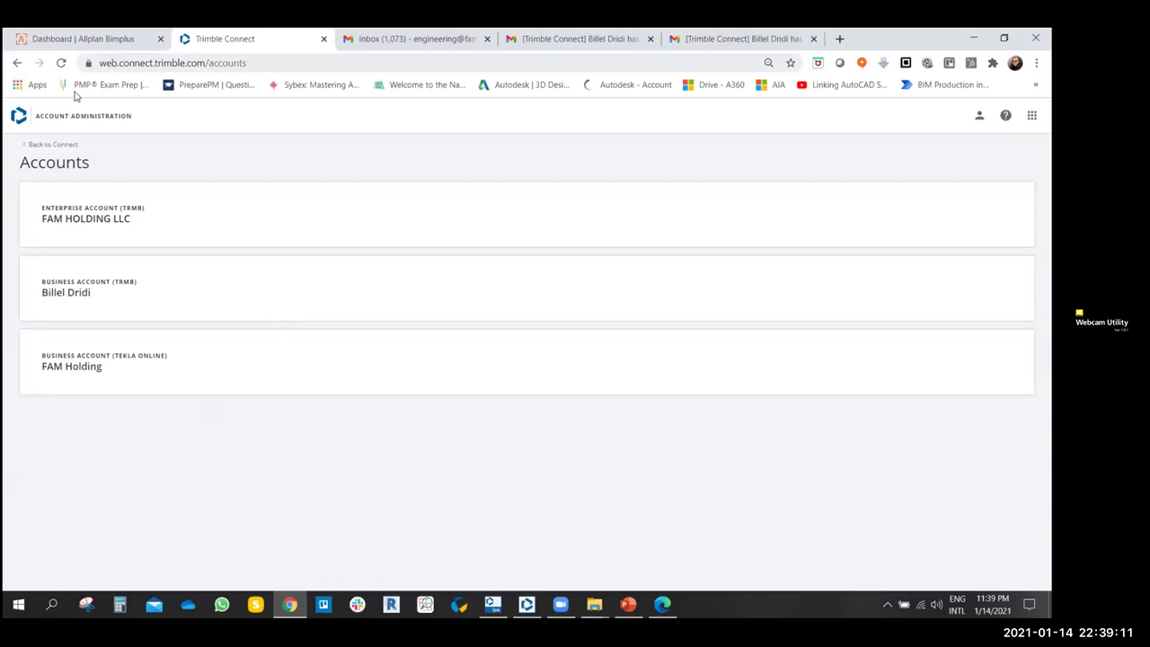
{"action": "left_click", "coordinate": [17, 63]}
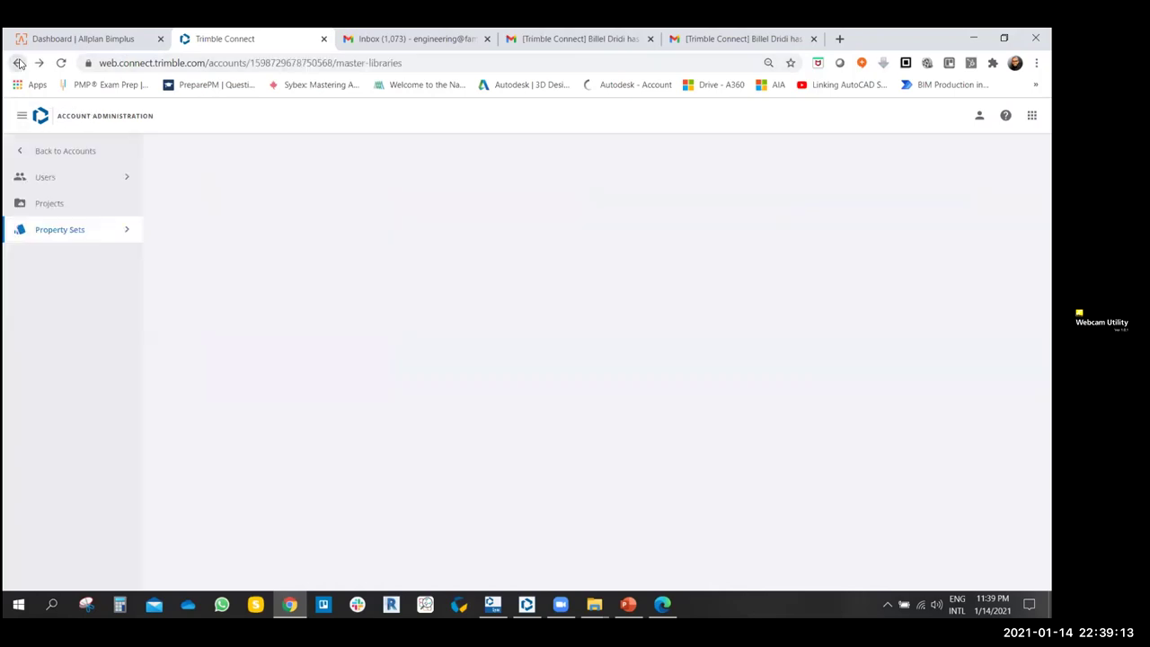
{"action": "left_click", "coordinate": [17, 64]}
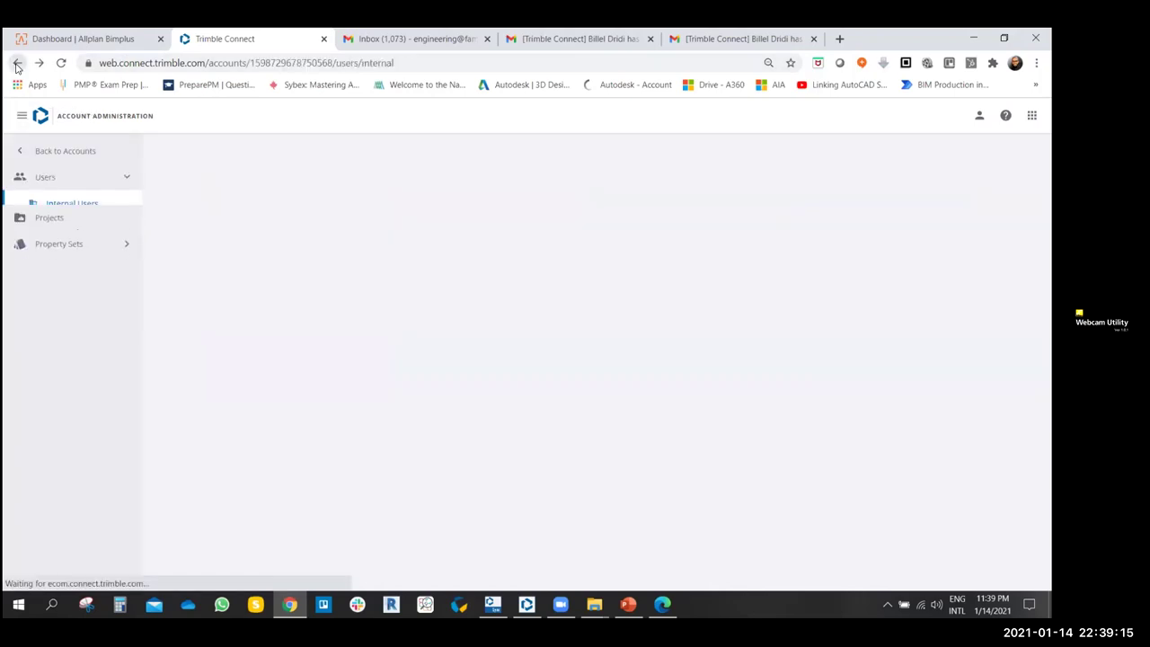
{"action": "left_click", "coordinate": [17, 64]}
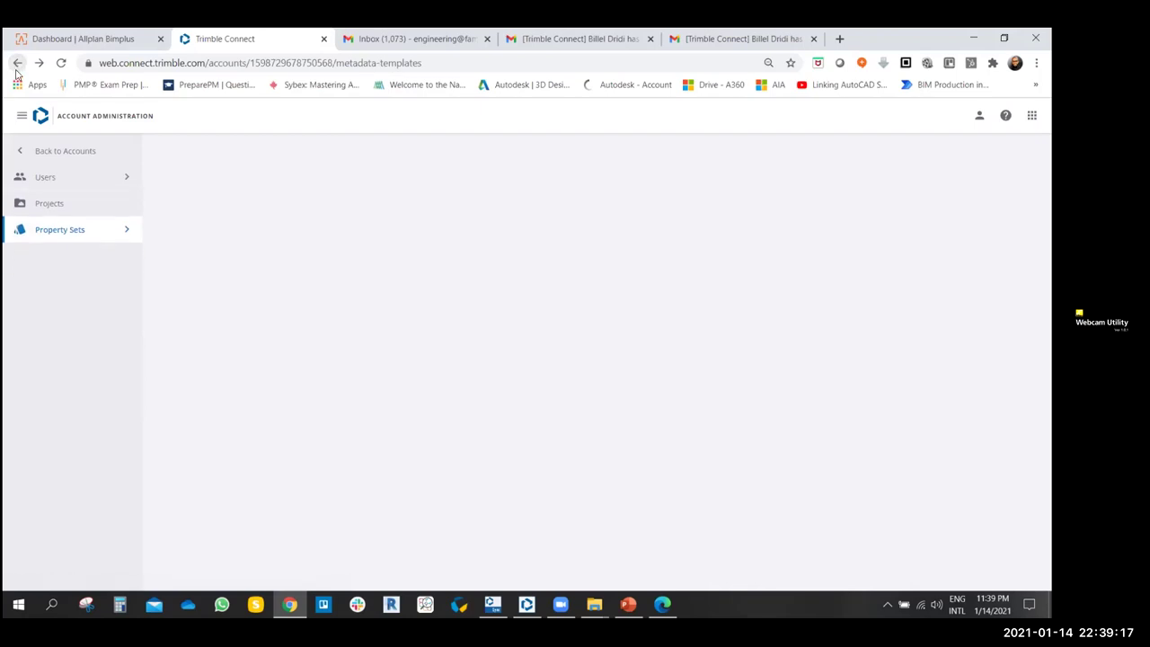
- Dismiss the profile menu and return via Accounts to the Trimble Connect Projects list
{"action": "left_click", "coordinate": [979, 115]}
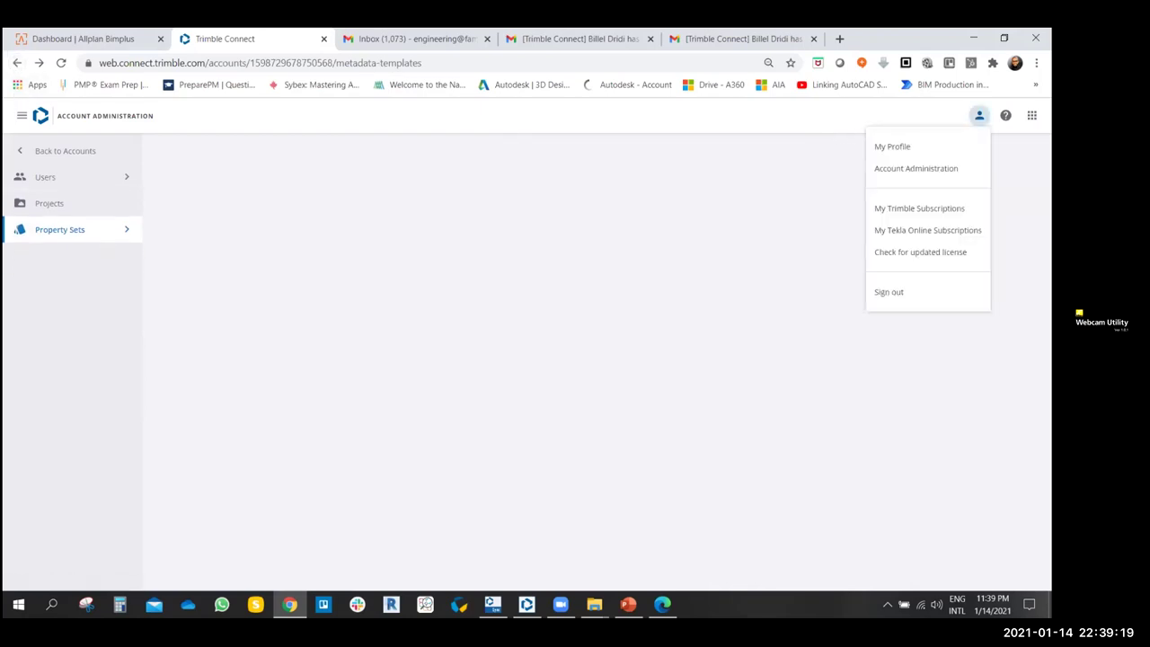
{"action": "left_click", "coordinate": [21, 115]}
{"action": "left_click", "coordinate": [21, 115]}
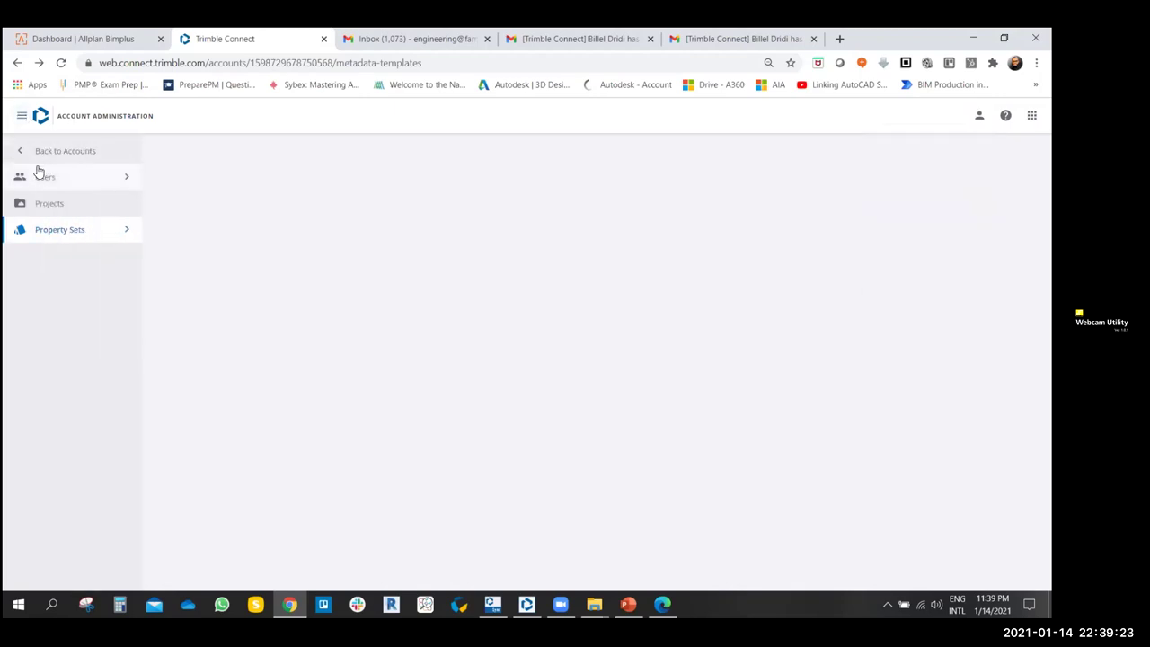
{"action": "left_click", "coordinate": [47, 153]}
{"action": "left_click", "coordinate": [31, 146]}
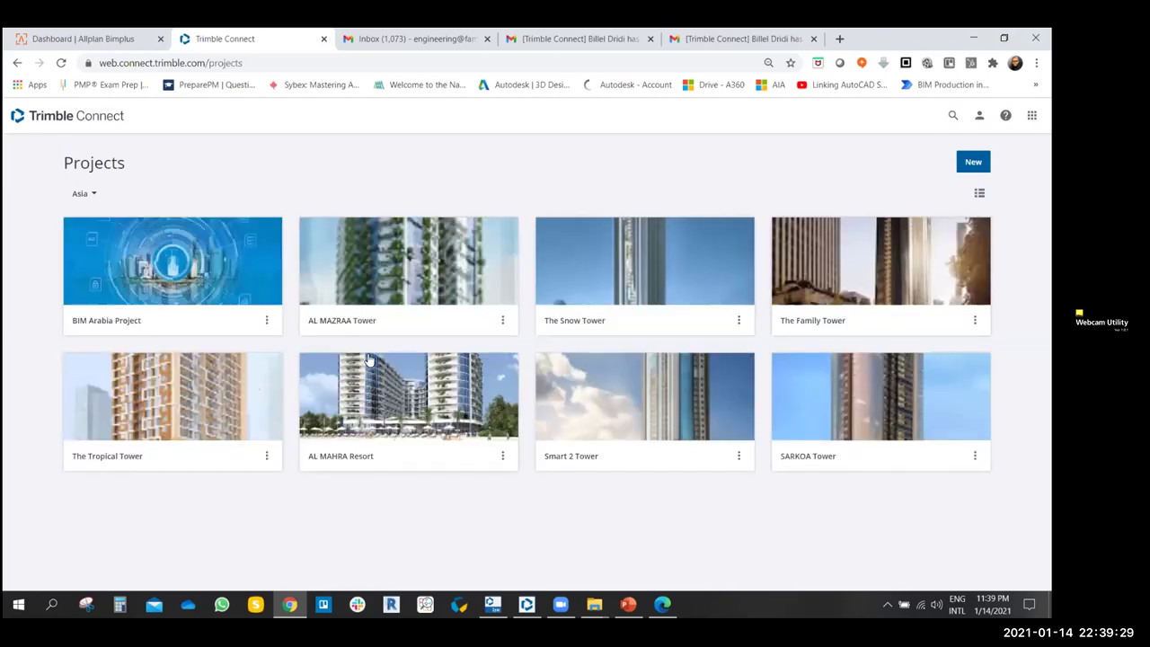
- Open BIM Arabia Project's Explorer on the web, then switch to the desktop app's project list
{"action": "left_click", "coordinate": [213, 268]}
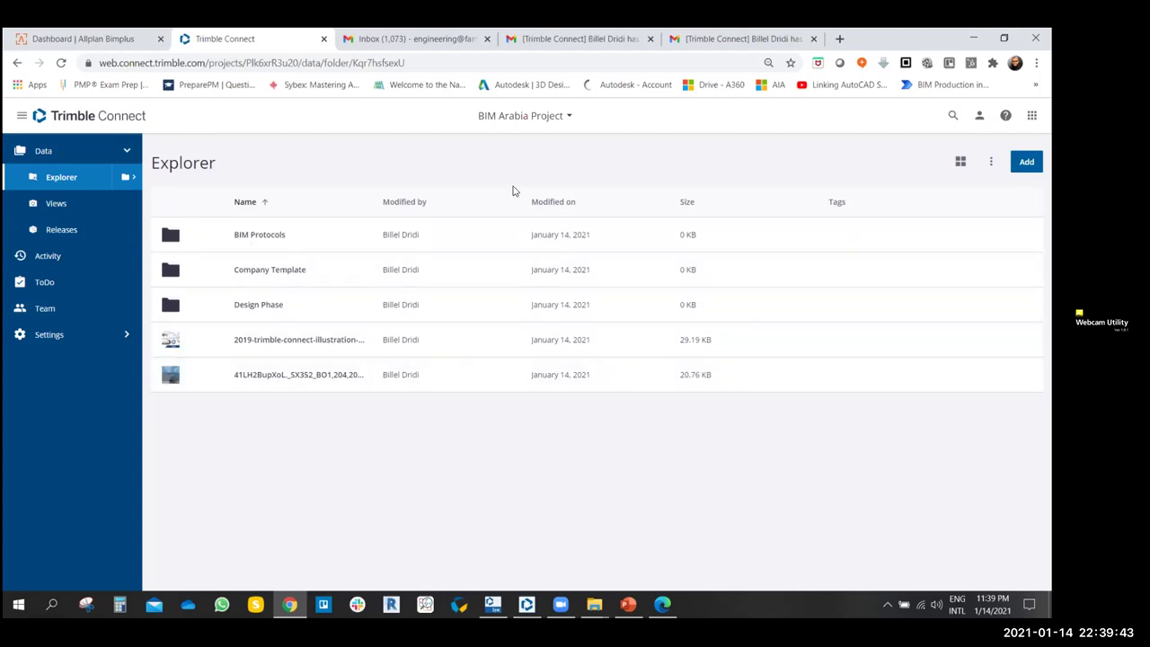
{"action": "left_click", "coordinate": [526, 604]}
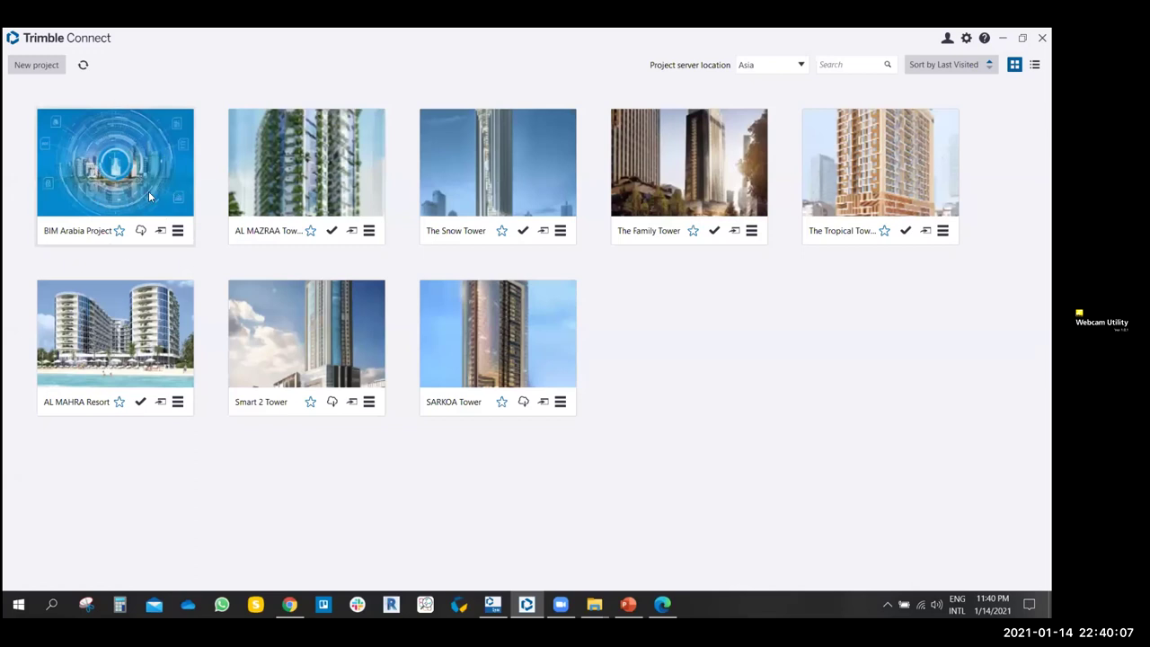
- Synchronize the project library and open the BIM Arabia Project card
{"action": "left_click", "coordinate": [83, 69]}
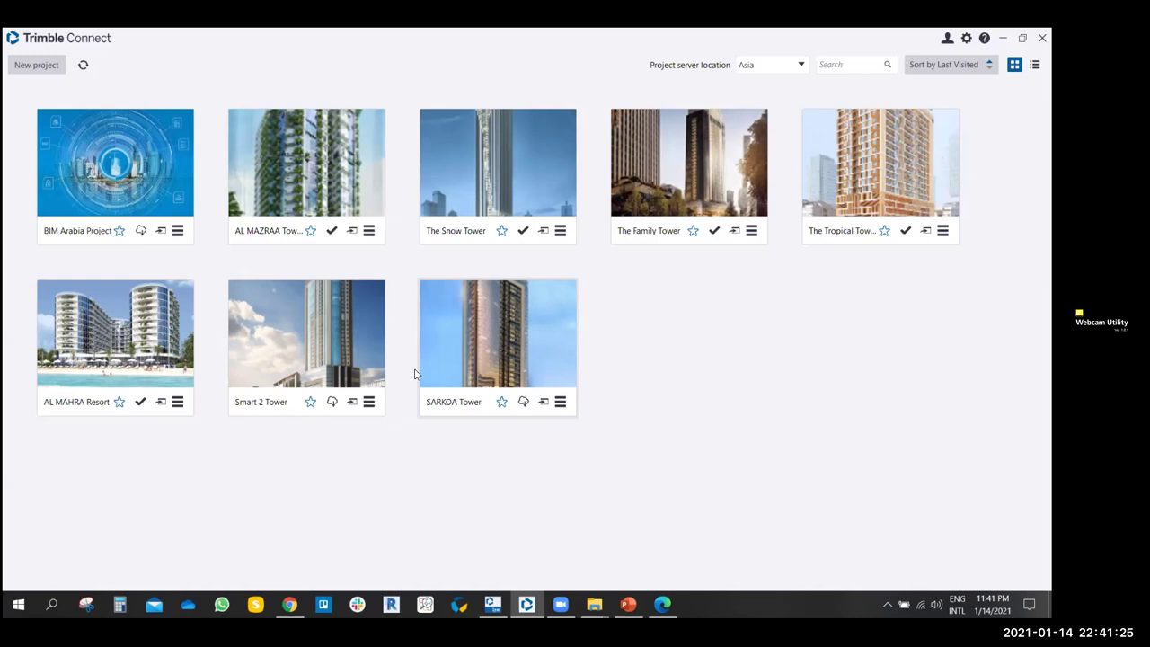
{"action": "left_click", "coordinate": [156, 153]}
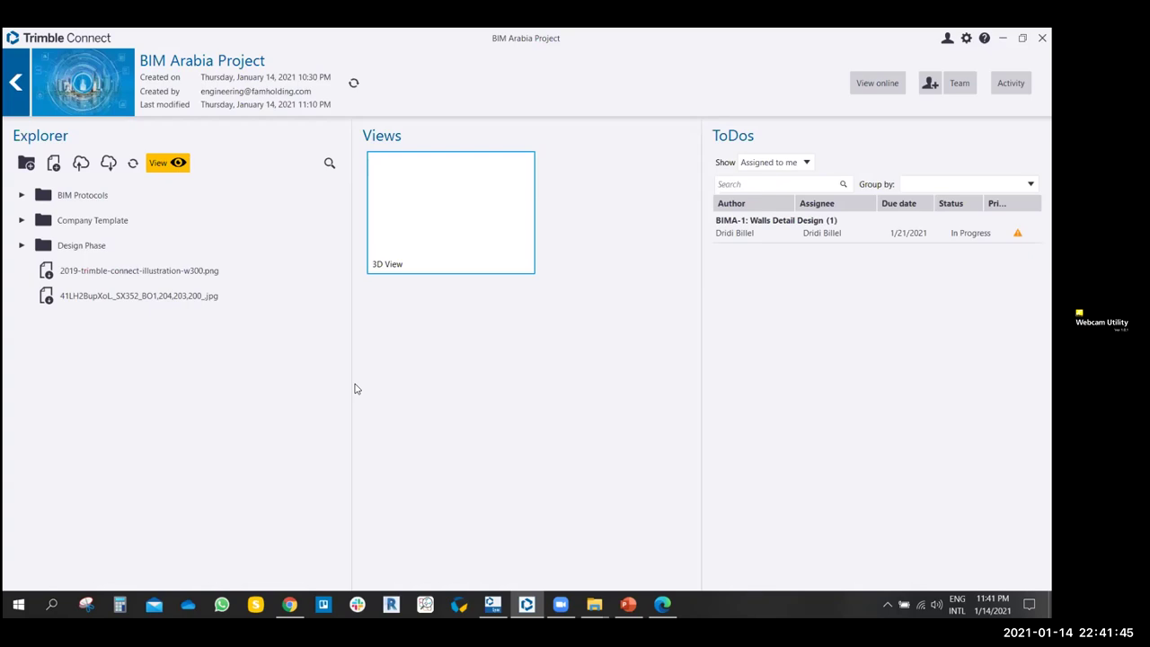
- Expand Design Phase, then view the project online and close the browser tab
{"action": "mouse_move", "coordinate": [320, 256]}
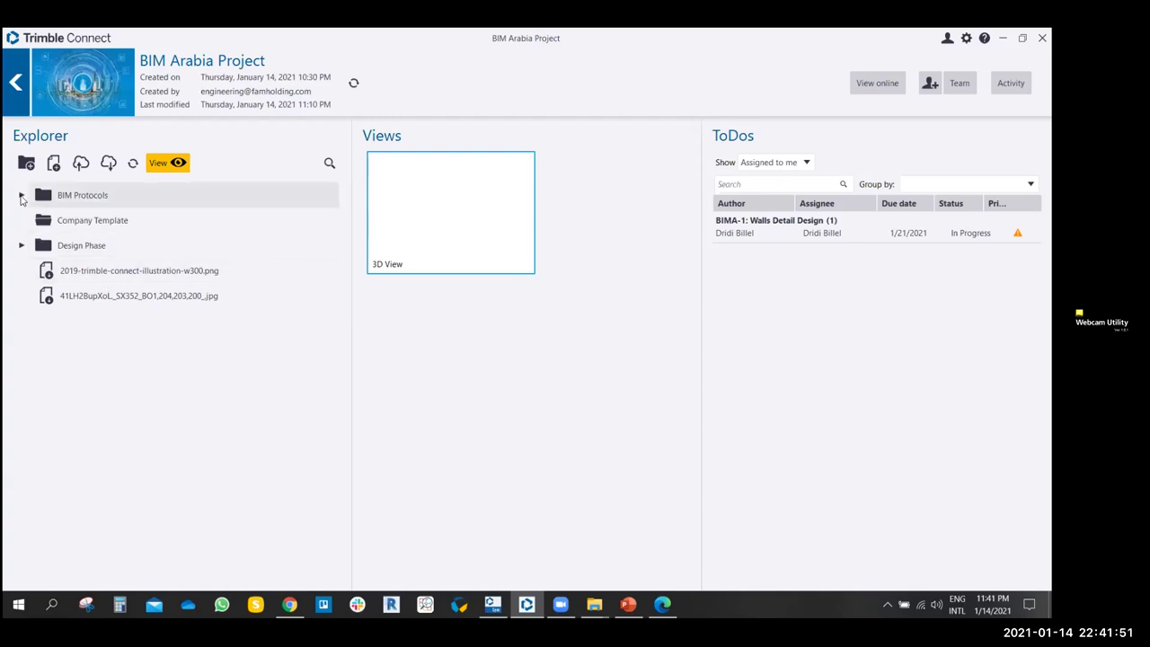
{"action": "left_click", "coordinate": [20, 248]}
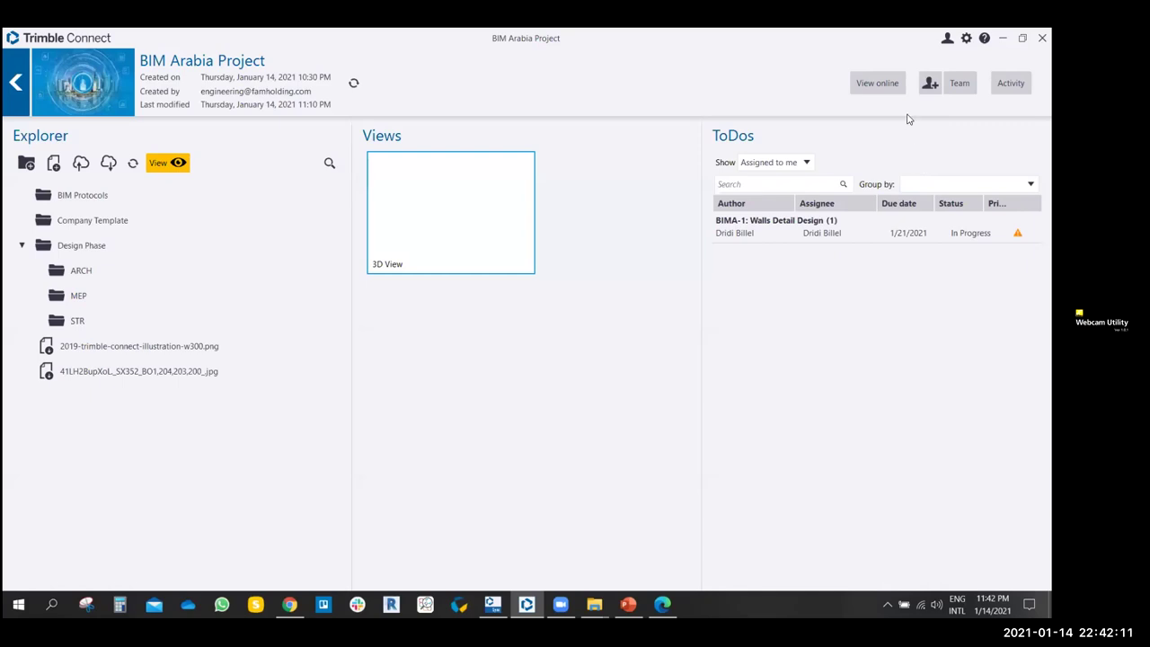
{"action": "left_click", "coordinate": [887, 83]}
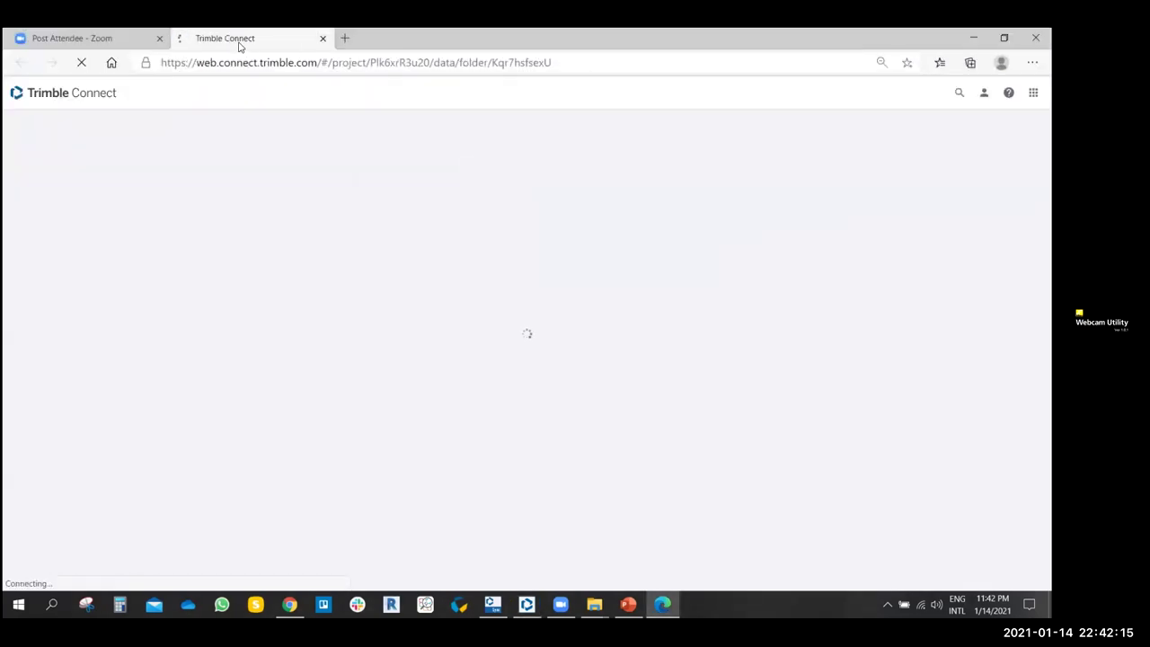
{"action": "left_click", "coordinate": [323, 38]}
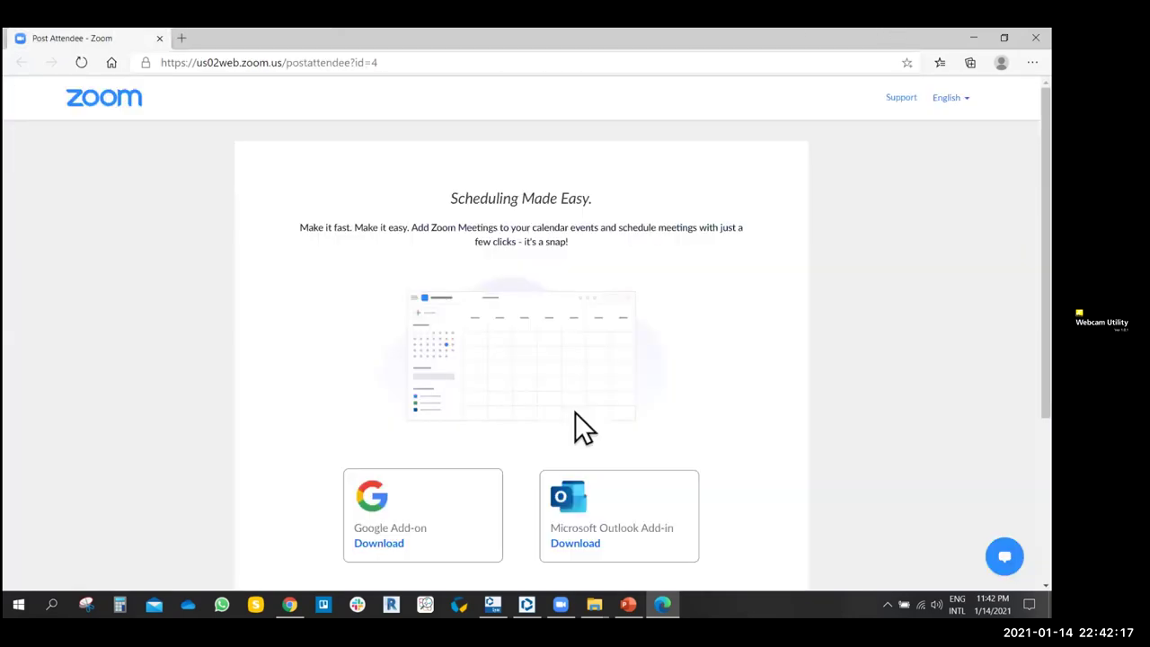
{"action": "left_click", "coordinate": [972, 37]}
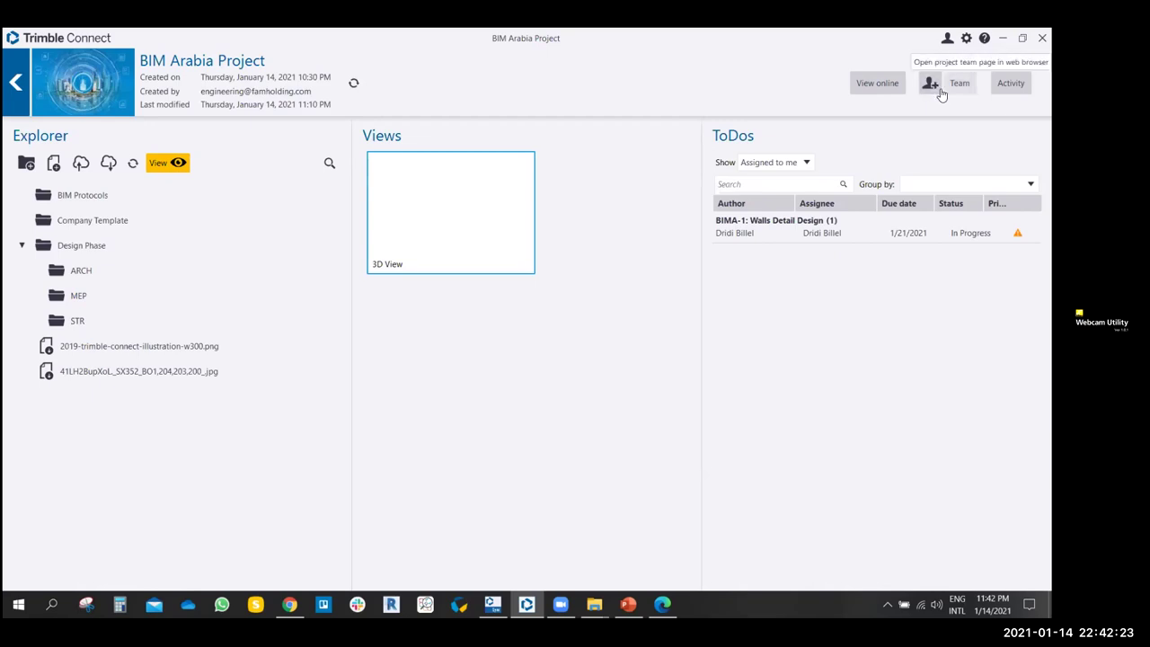
- Open the project's Activity page online, close it and return to the desktop app
{"action": "left_click", "coordinate": [1010, 83]}
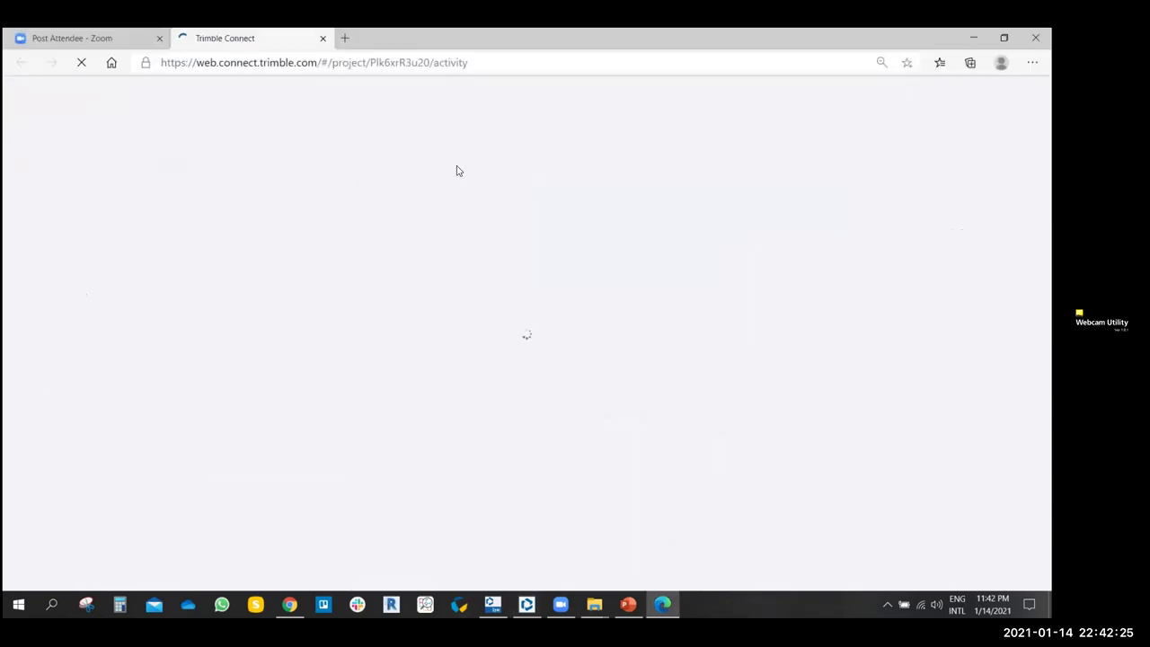
{"action": "left_click", "coordinate": [322, 37]}
{"action": "key", "text": "alt+Tab"}
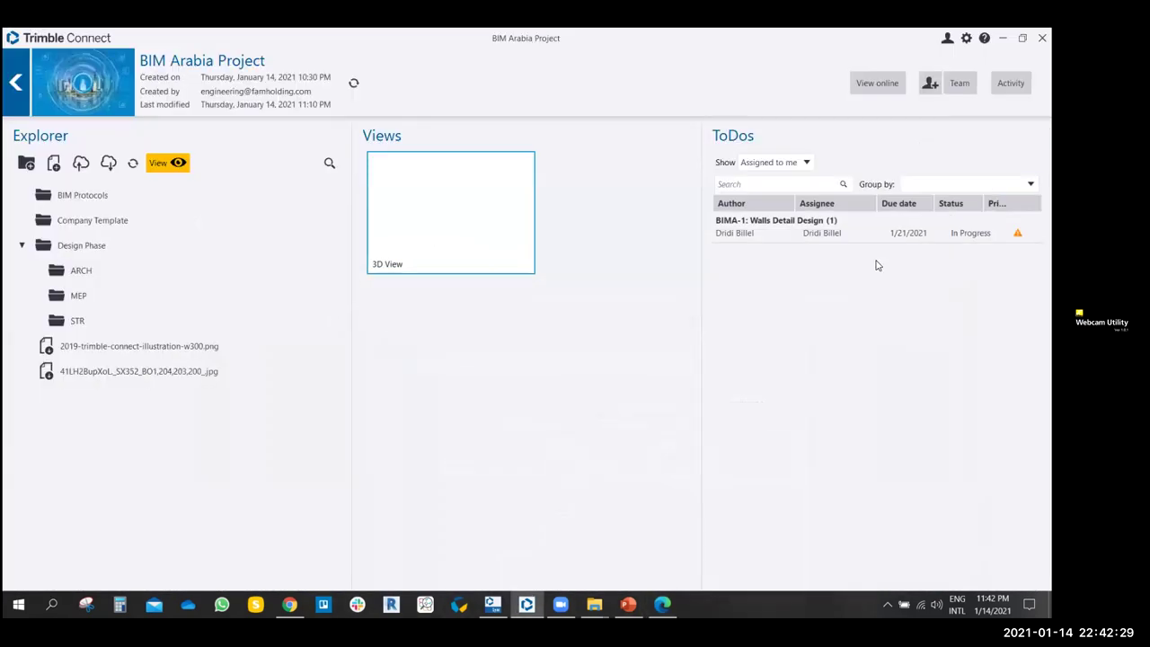
- Group ToDos by Status, Priority, Type, then Creation date, expanding the January 14, 2021 group
{"action": "left_click", "coordinate": [761, 229]}
{"action": "left_click", "coordinate": [965, 183]}
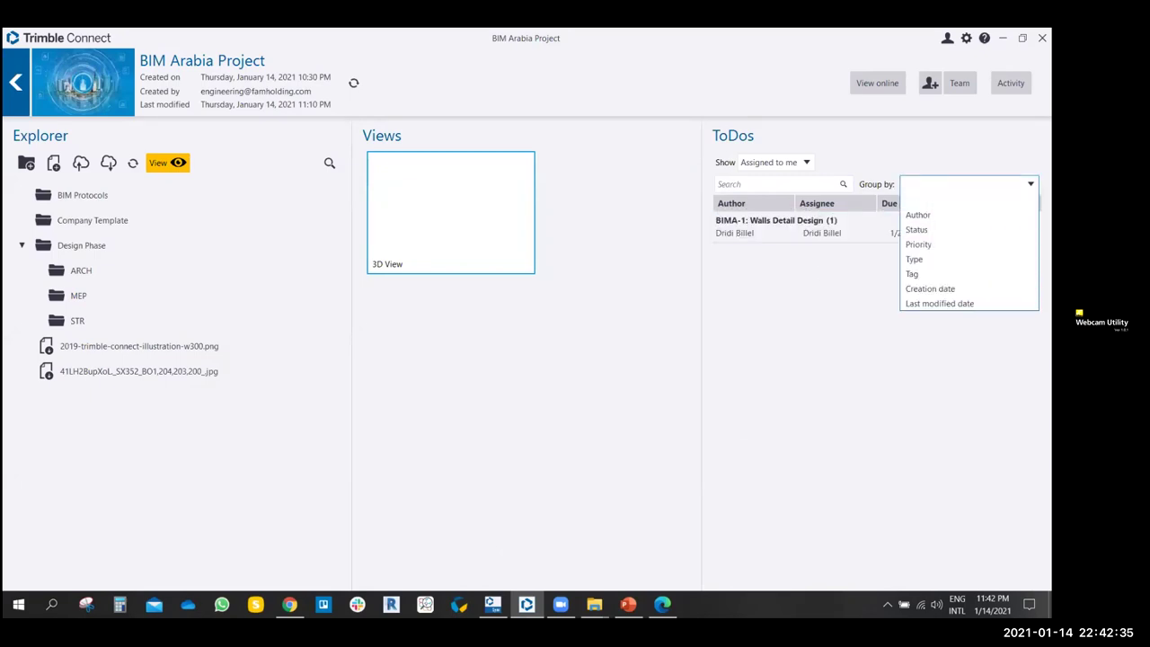
{"action": "left_click", "coordinate": [920, 229]}
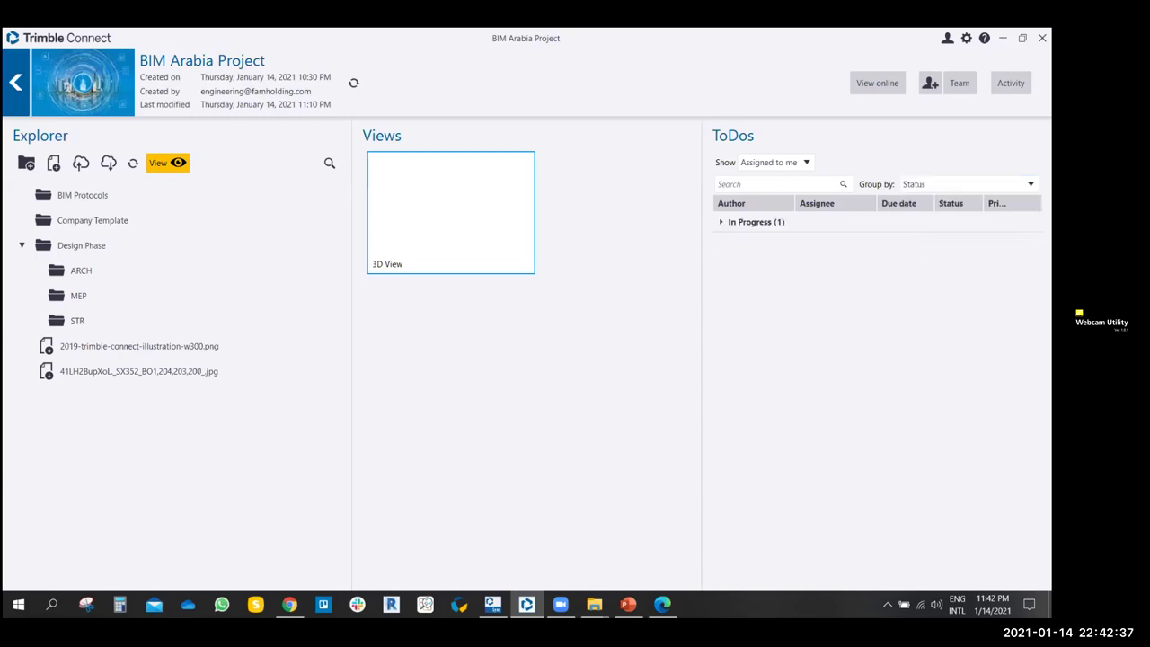
{"action": "left_click", "coordinate": [722, 224]}
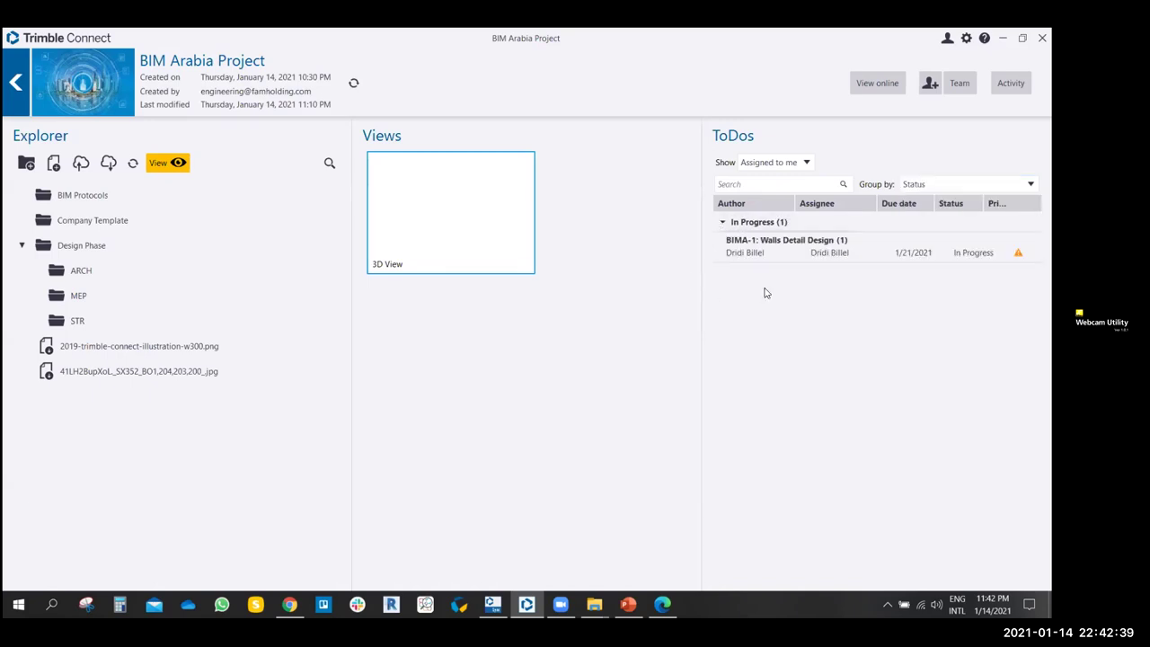
{"action": "key", "text": "alt+Down"}
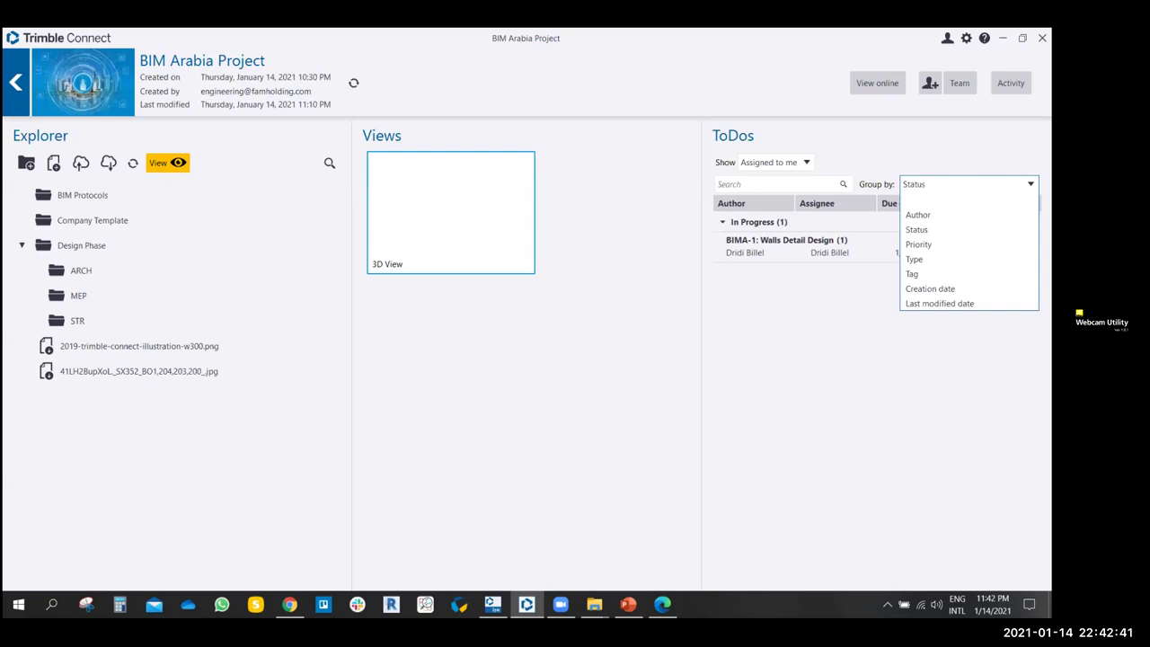
{"action": "left_click", "coordinate": [924, 245]}
{"action": "key", "text": "alt+Down"}
{"action": "left_click", "coordinate": [915, 259]}
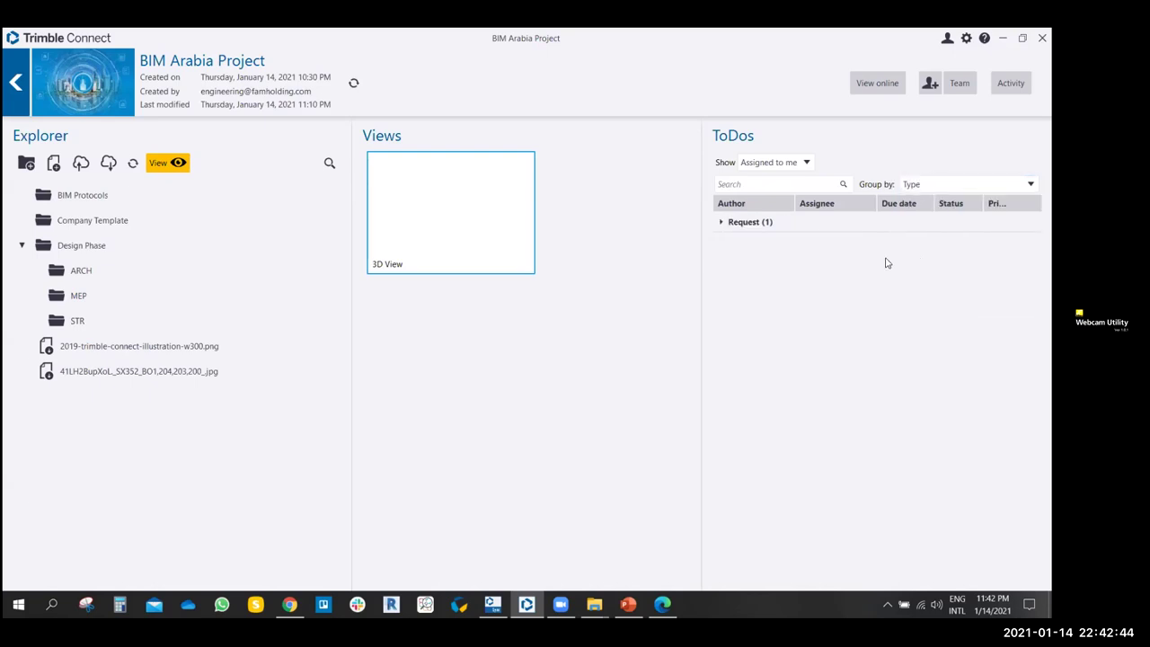
{"action": "left_click", "coordinate": [721, 222]}
{"action": "key", "text": "alt+Down"}
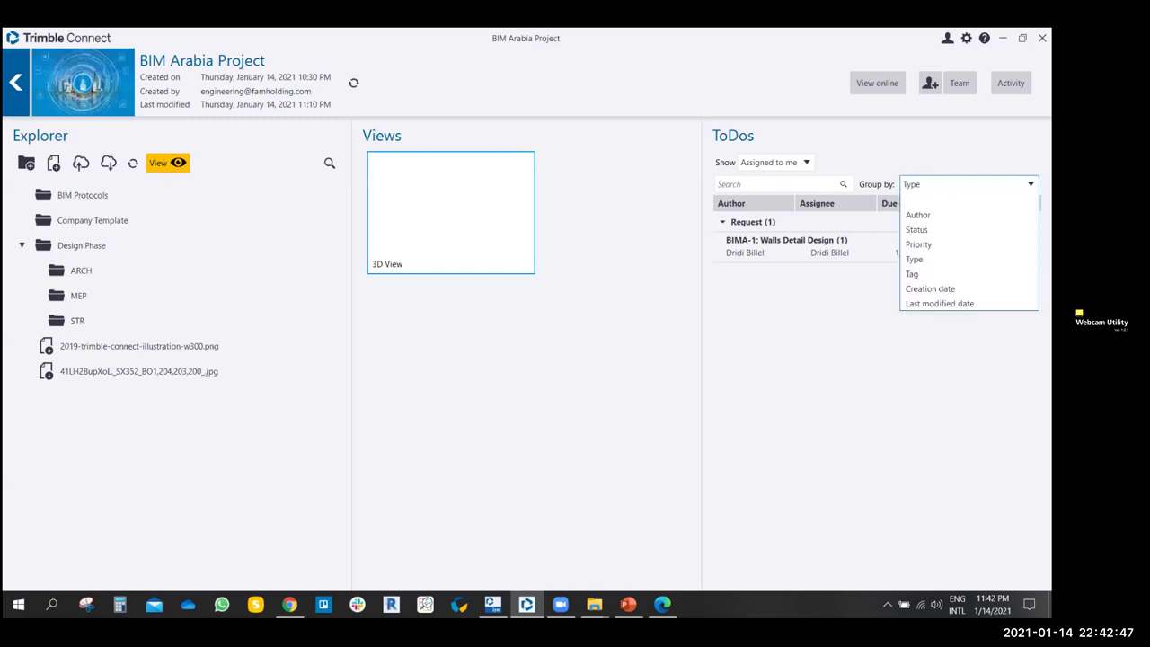
{"action": "left_click", "coordinate": [936, 288]}
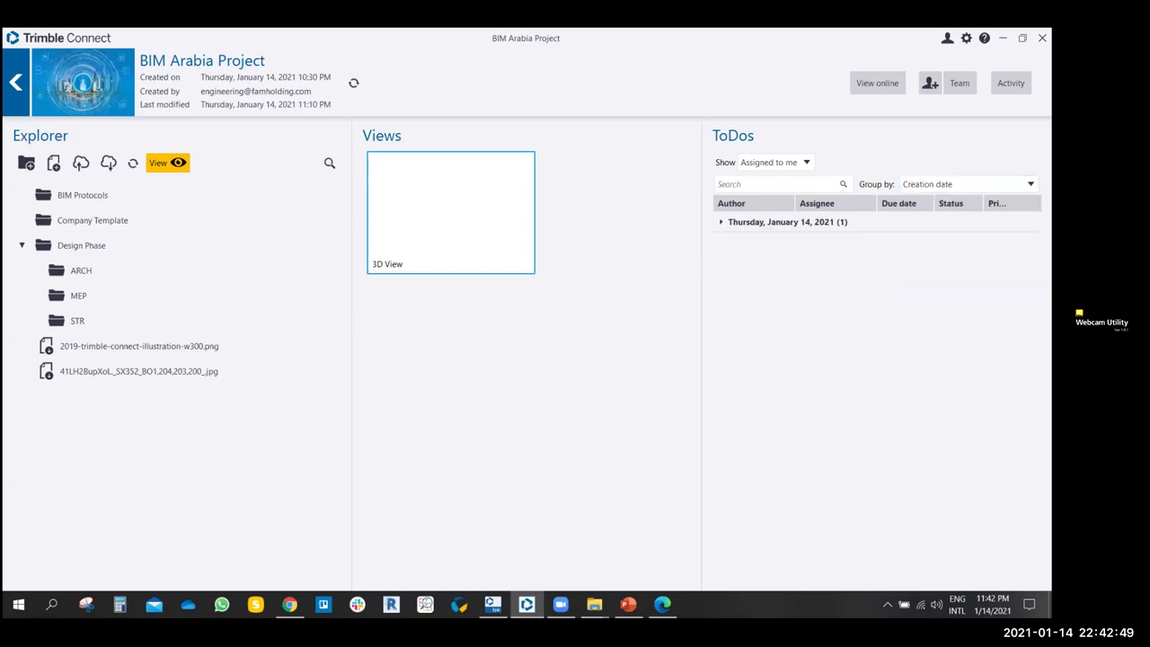
{"action": "left_click", "coordinate": [721, 223]}
- Cycle the ToDo Show filter through Created by me and Assigned to me, ending on All
{"action": "left_click", "coordinate": [747, 184]}
{"action": "left_click", "coordinate": [809, 163]}
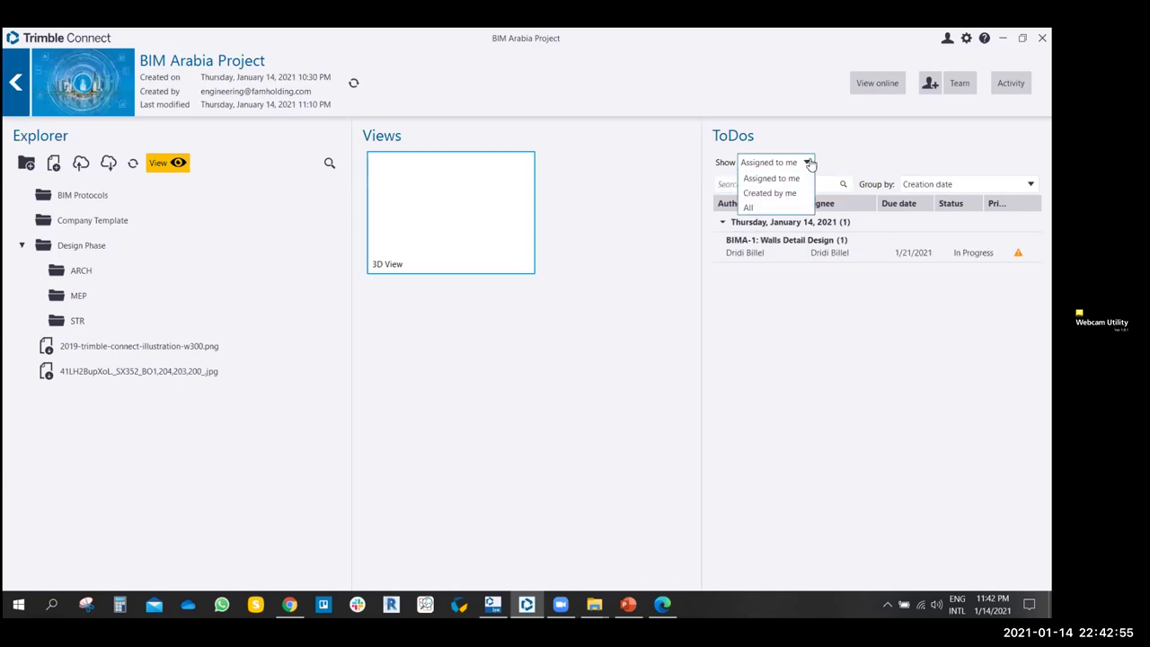
{"action": "left_click", "coordinate": [778, 193]}
{"action": "left_click", "coordinate": [789, 163]}
{"action": "left_click", "coordinate": [745, 208]}
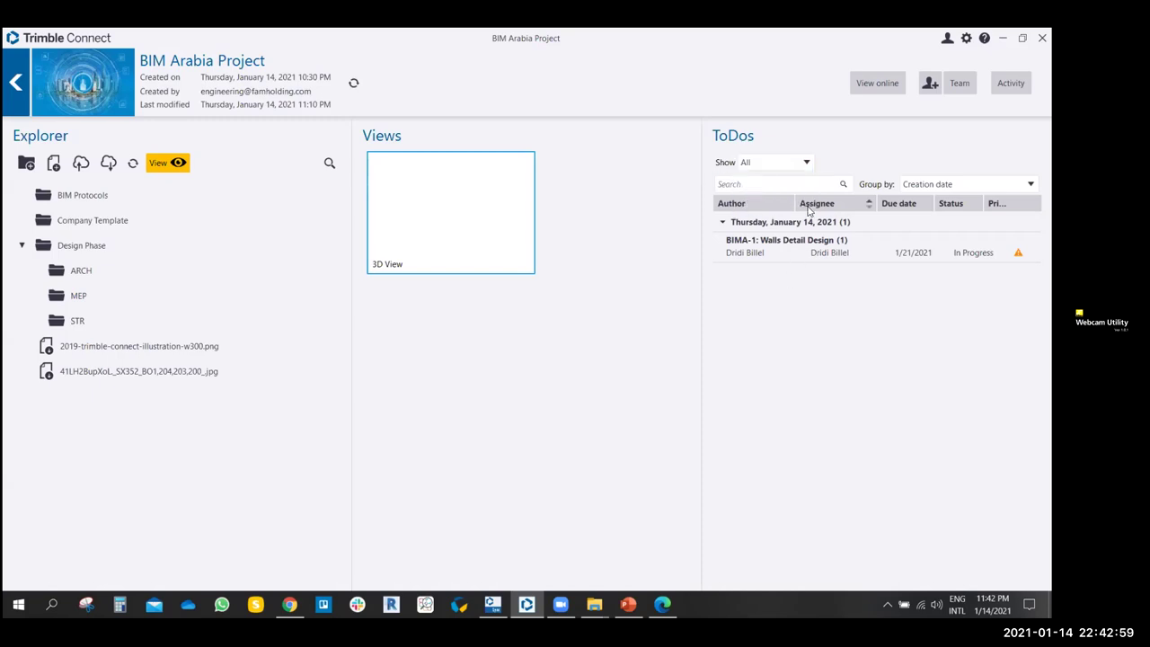
{"action": "left_click", "coordinate": [799, 163]}
{"action": "left_click", "coordinate": [778, 179]}
{"action": "left_click", "coordinate": [799, 162]}
{"action": "left_click", "coordinate": [781, 178]}
{"action": "left_click", "coordinate": [783, 163]}
{"action": "left_click", "coordinate": [774, 192]}
{"action": "left_click", "coordinate": [783, 163]}
{"action": "left_click", "coordinate": [759, 206]}
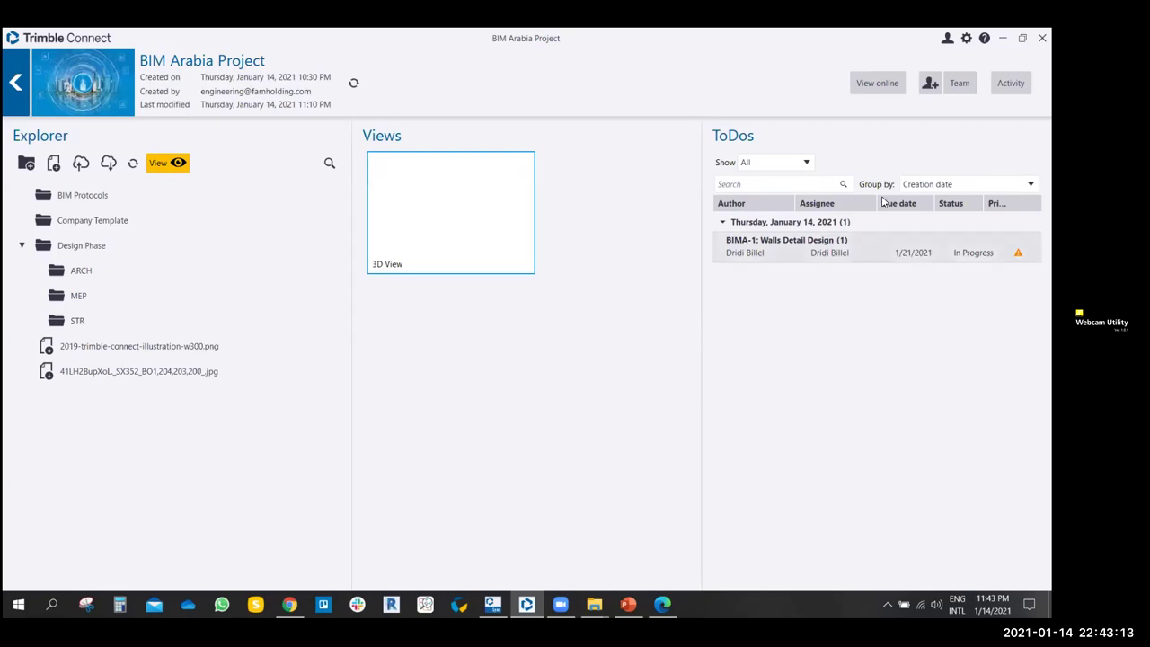
- Glance at Settings and the account menu, then reopen Settings
{"action": "left_click", "coordinate": [965, 38]}
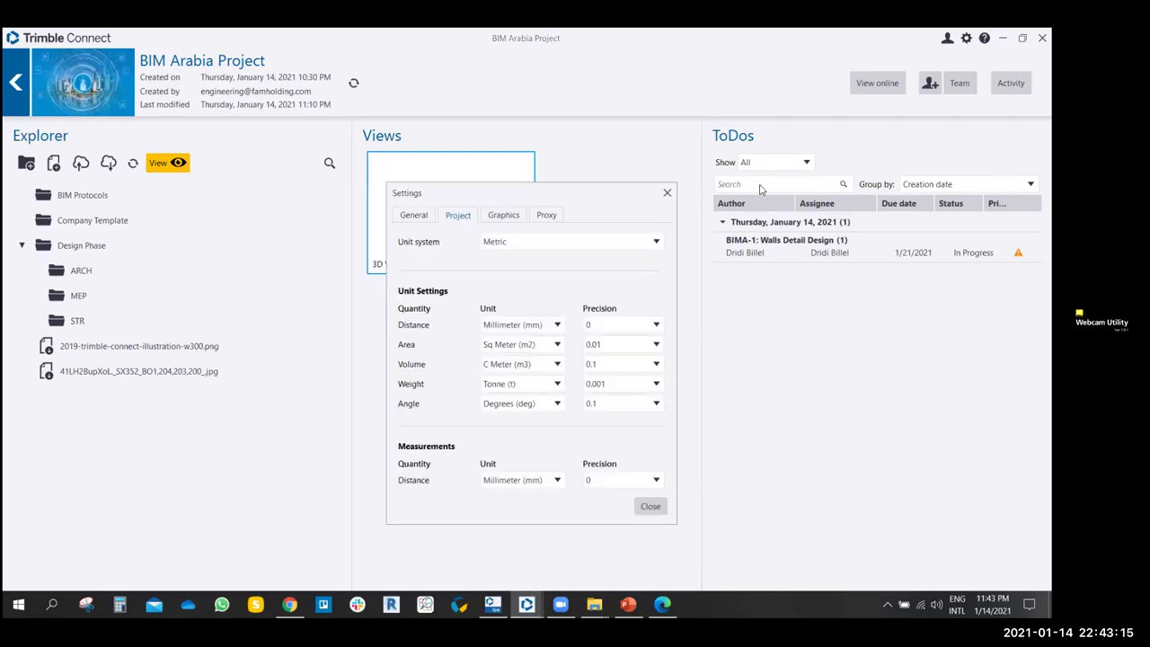
{"action": "left_click", "coordinate": [668, 192]}
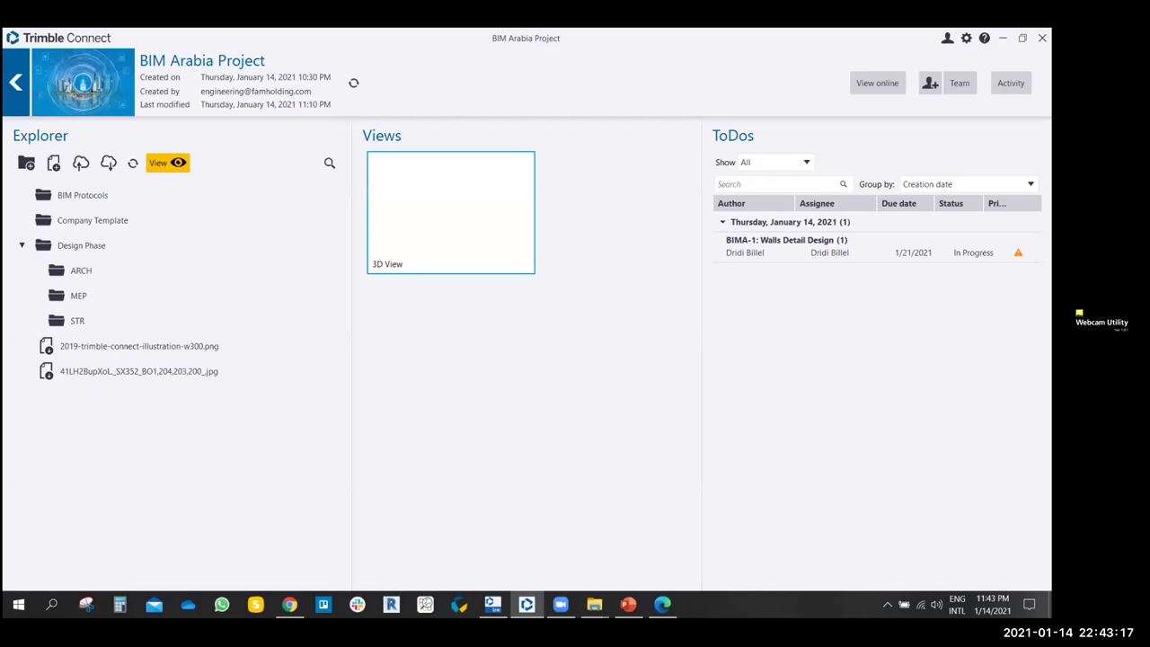
{"action": "left_click", "coordinate": [947, 38]}
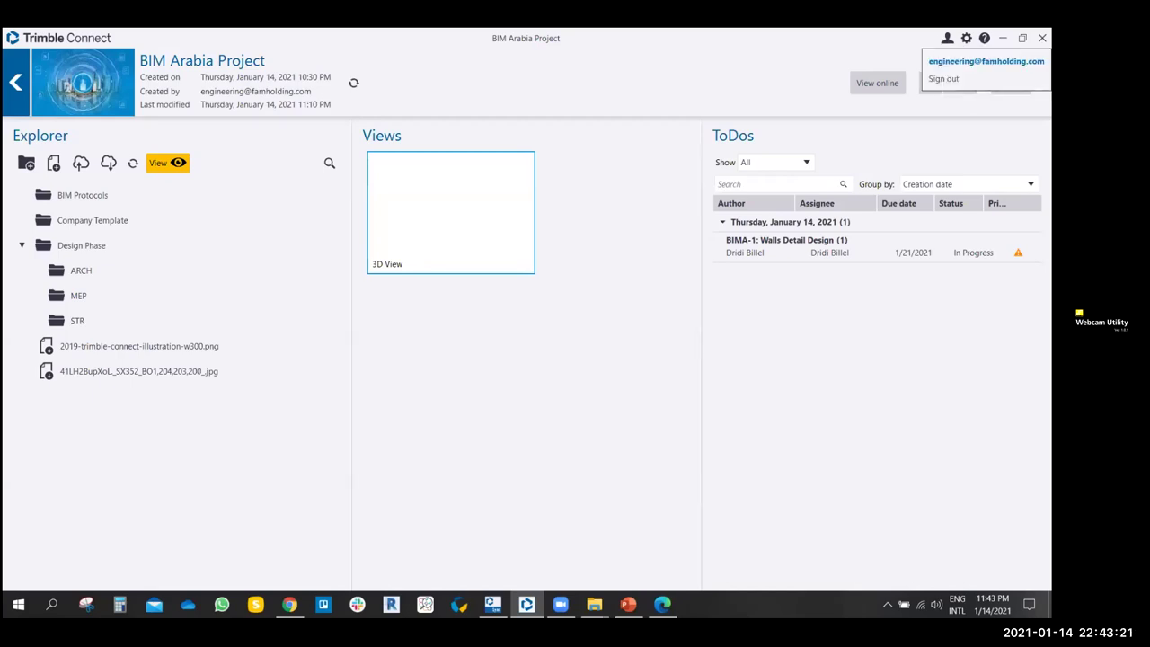
{"action": "left_click", "coordinate": [879, 46]}
{"action": "left_click", "coordinate": [965, 38]}
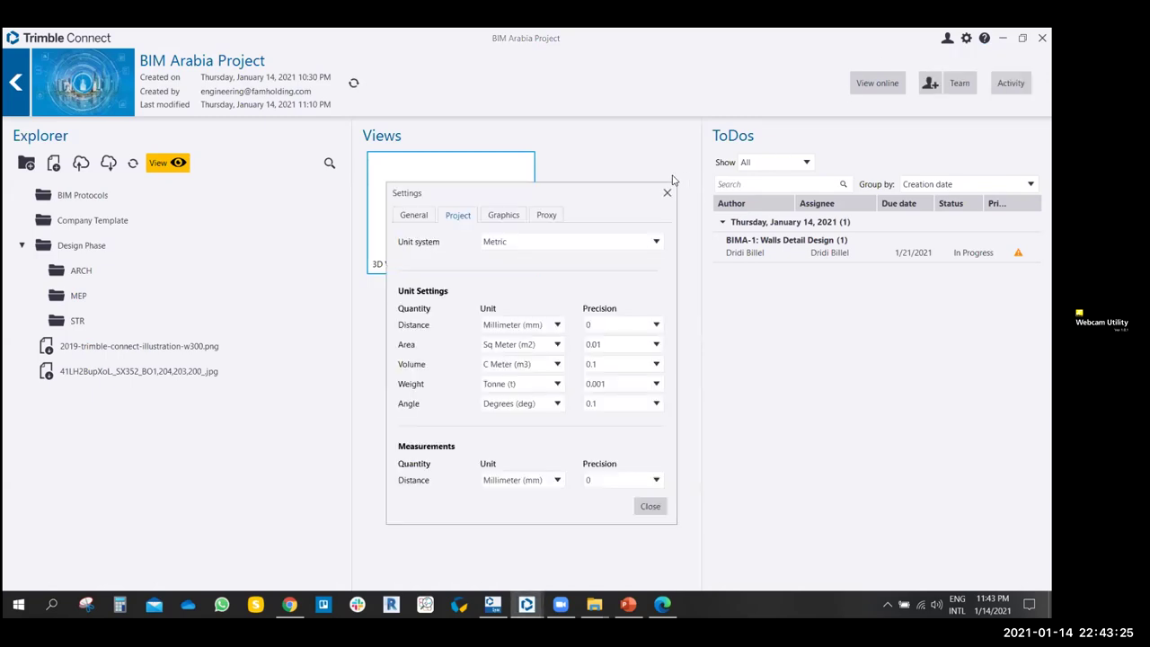
- In General settings, switch controls to Tablet size and back to Normal
{"action": "left_click", "coordinate": [420, 145]}
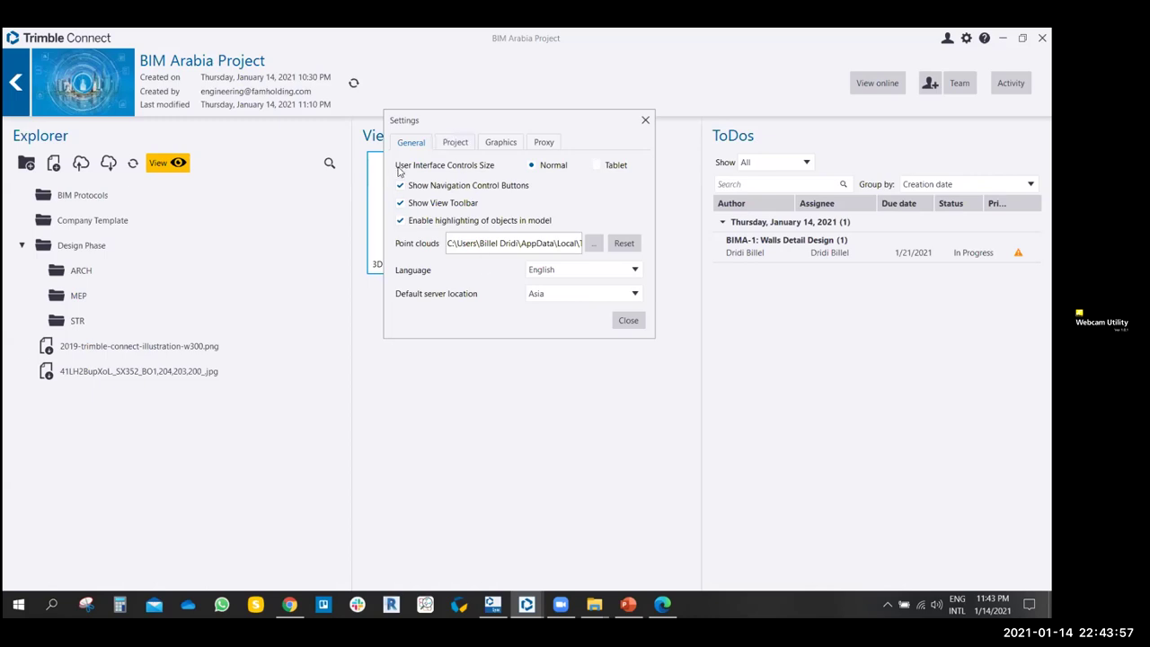
{"action": "left_click", "coordinate": [596, 165]}
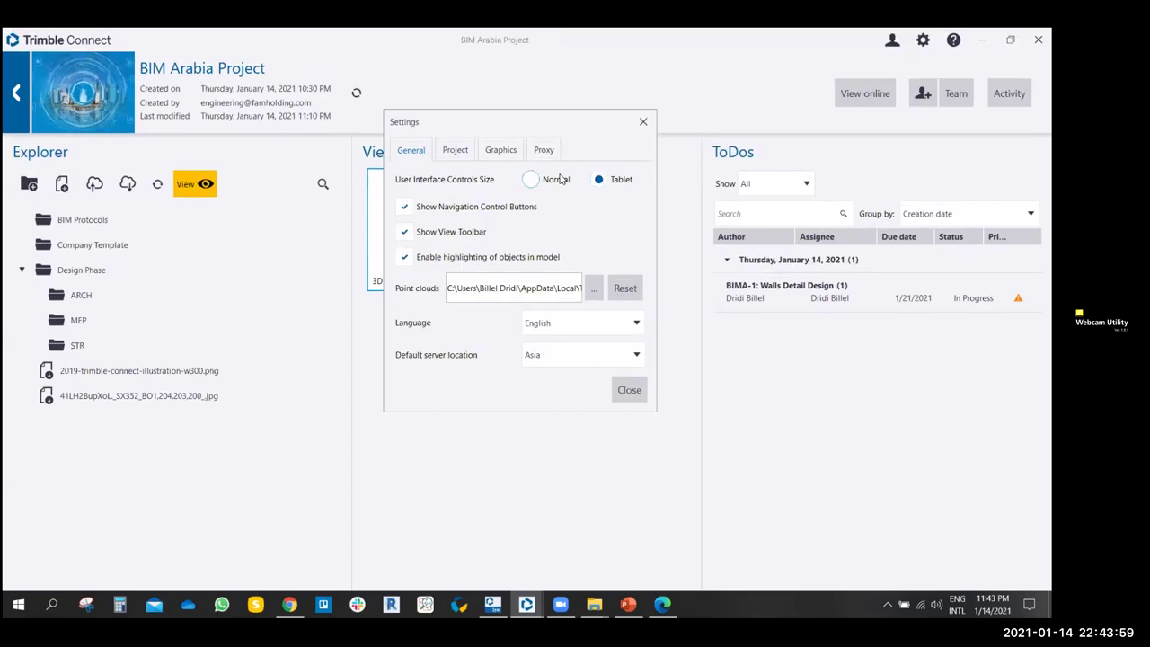
{"action": "left_click", "coordinate": [530, 180]}
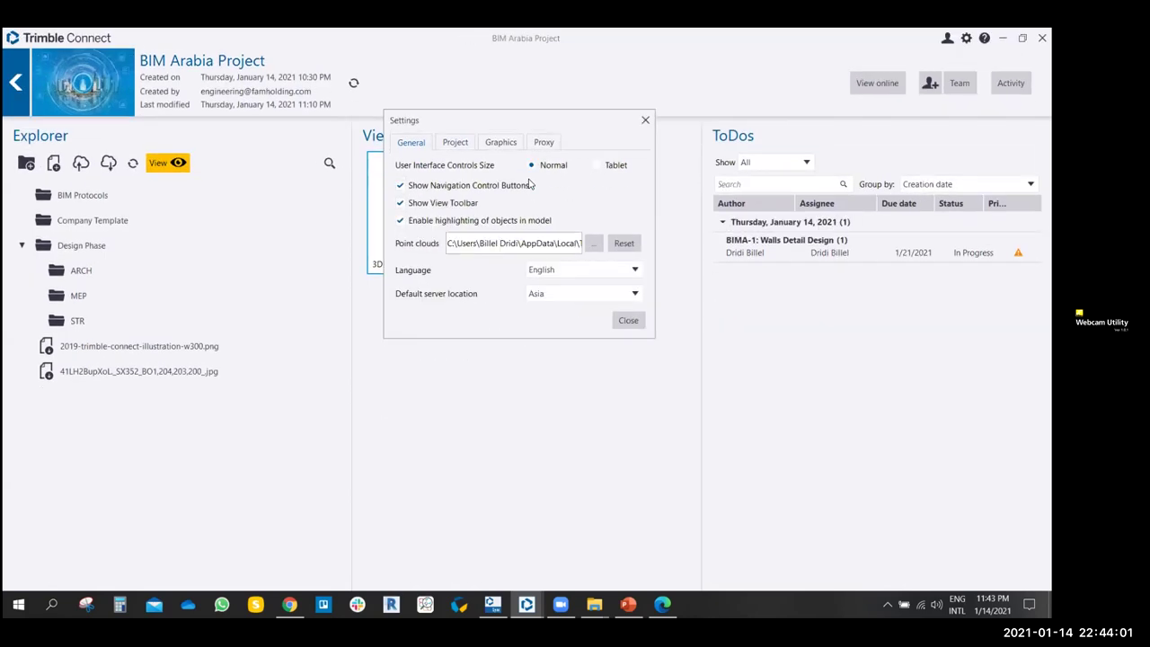
{"action": "left_click", "coordinate": [456, 144]}
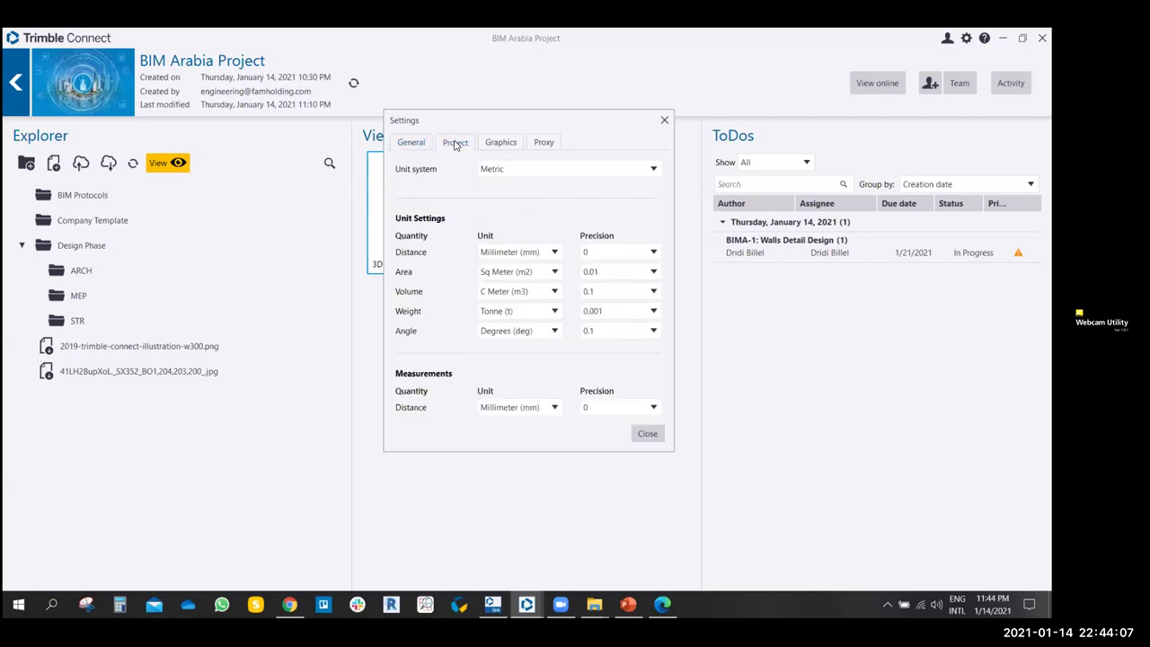
- Look through the Unit system options and keep Metric
{"action": "left_click", "coordinate": [516, 173]}
{"action": "left_click", "coordinate": [517, 173]}
{"action": "left_click", "coordinate": [517, 174]}
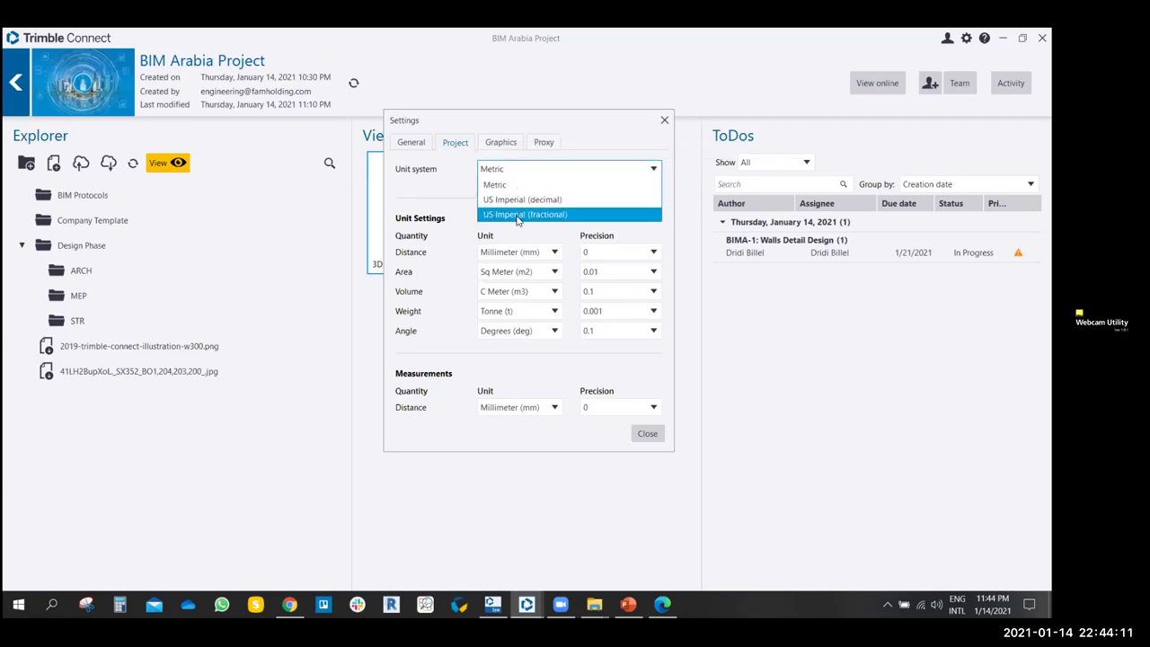
{"action": "left_click", "coordinate": [495, 184]}
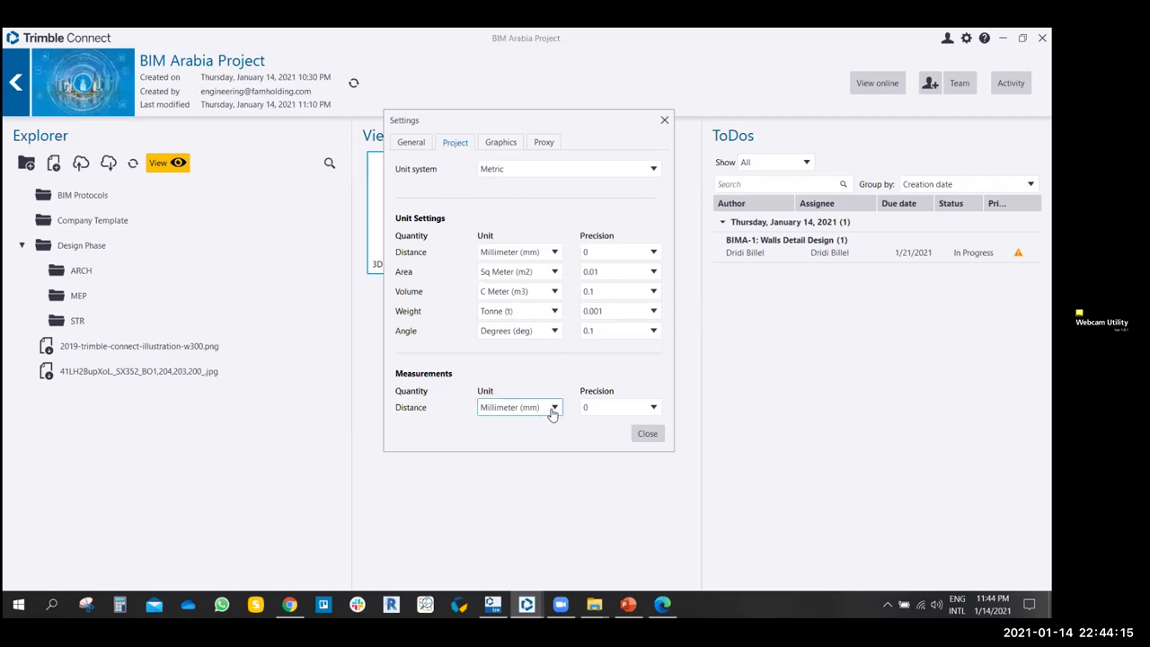
- Inspect the Graphics tab's camera animation time and quality options without changes
{"action": "left_click", "coordinate": [502, 143]}
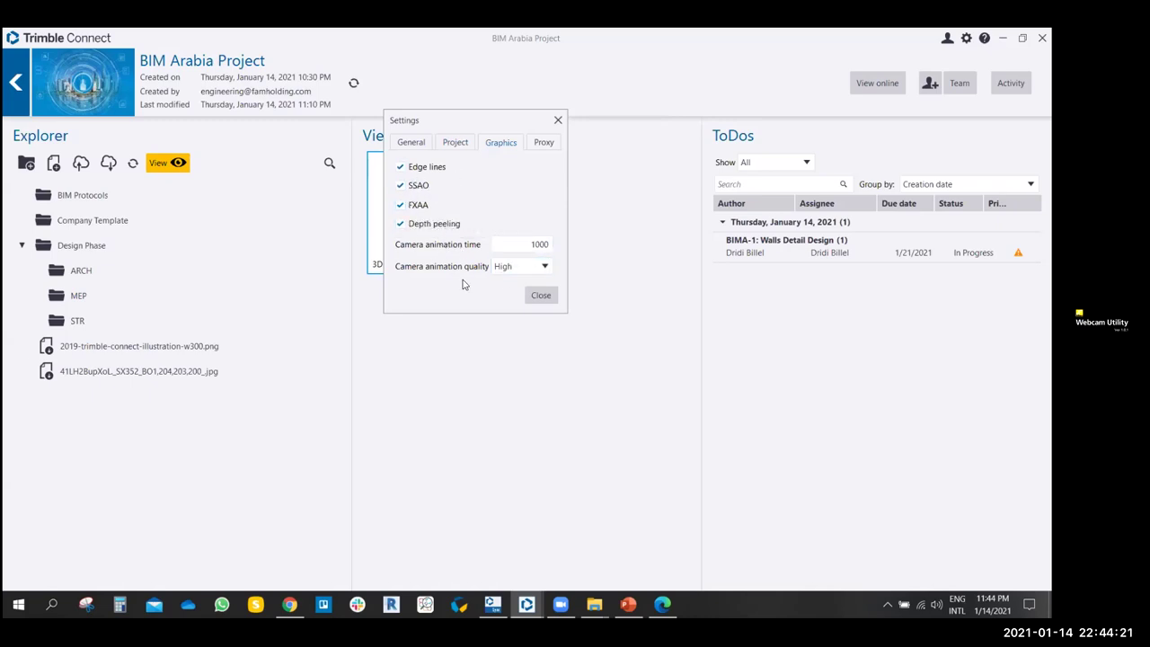
{"action": "double_click", "coordinate": [521, 244]}
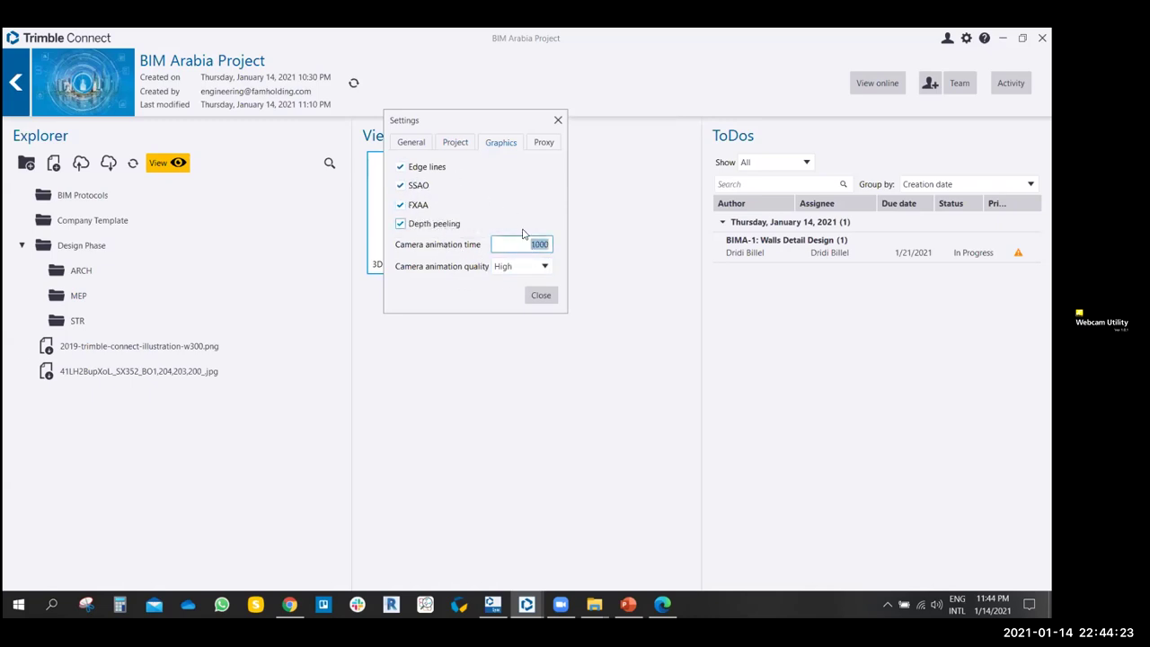
{"action": "left_click", "coordinate": [543, 270]}
{"action": "left_click", "coordinate": [544, 273]}
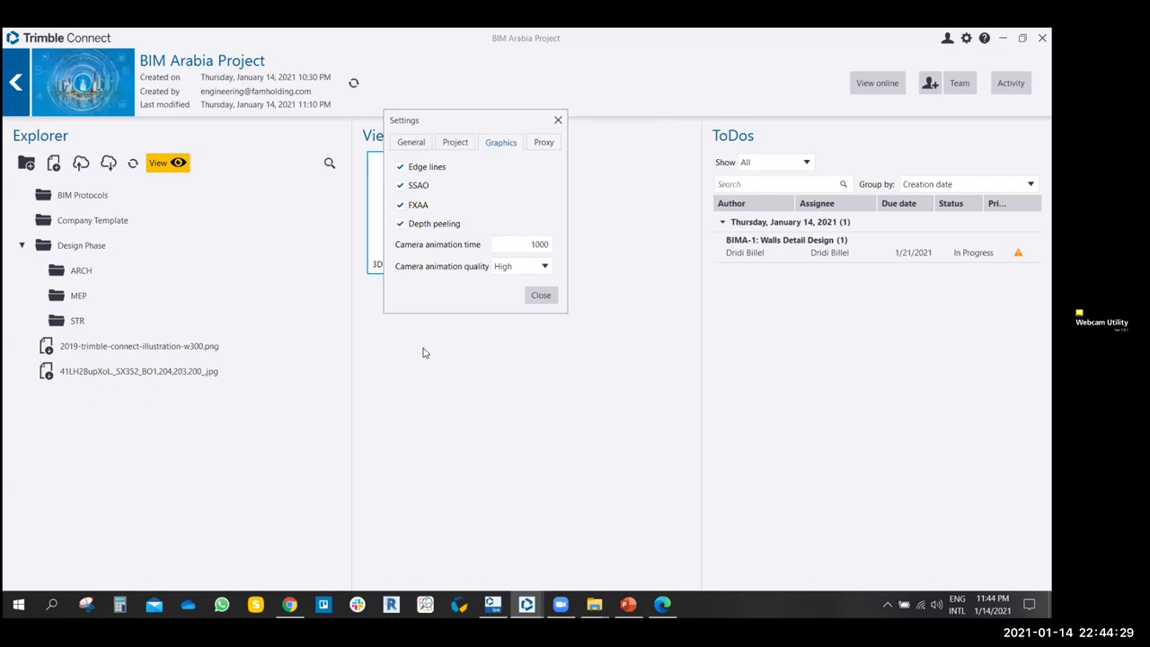
- Toggle the proxy server option on and back off, then close Settings
{"action": "left_click", "coordinate": [547, 143]}
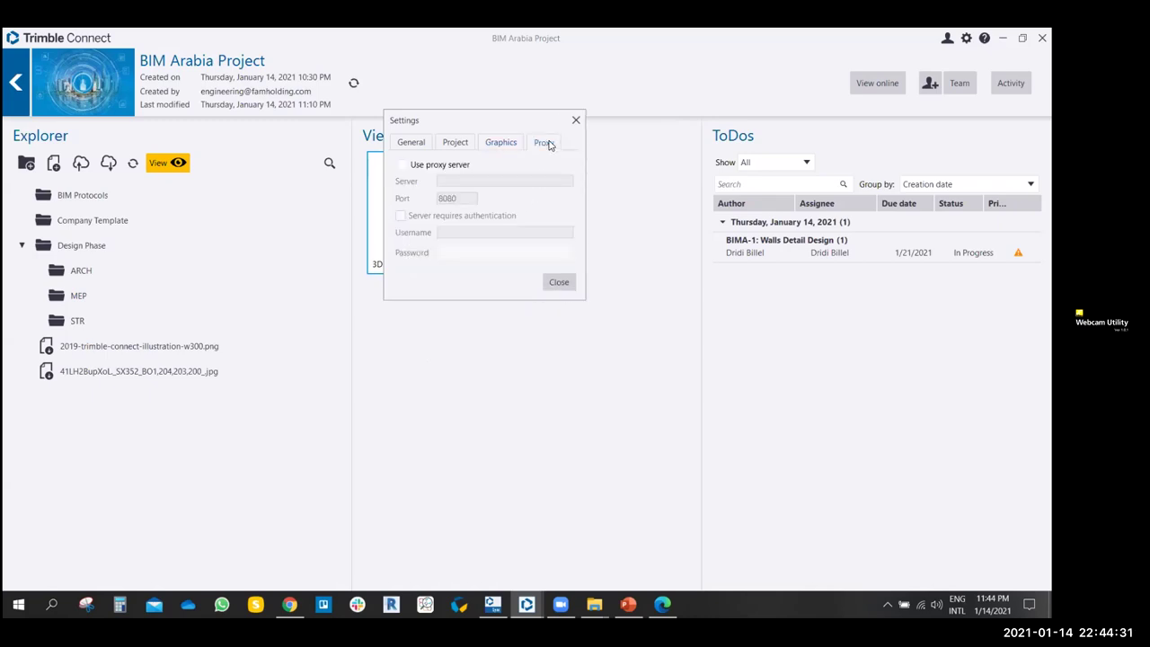
{"action": "left_click", "coordinate": [401, 165]}
{"action": "left_click", "coordinate": [402, 165]}
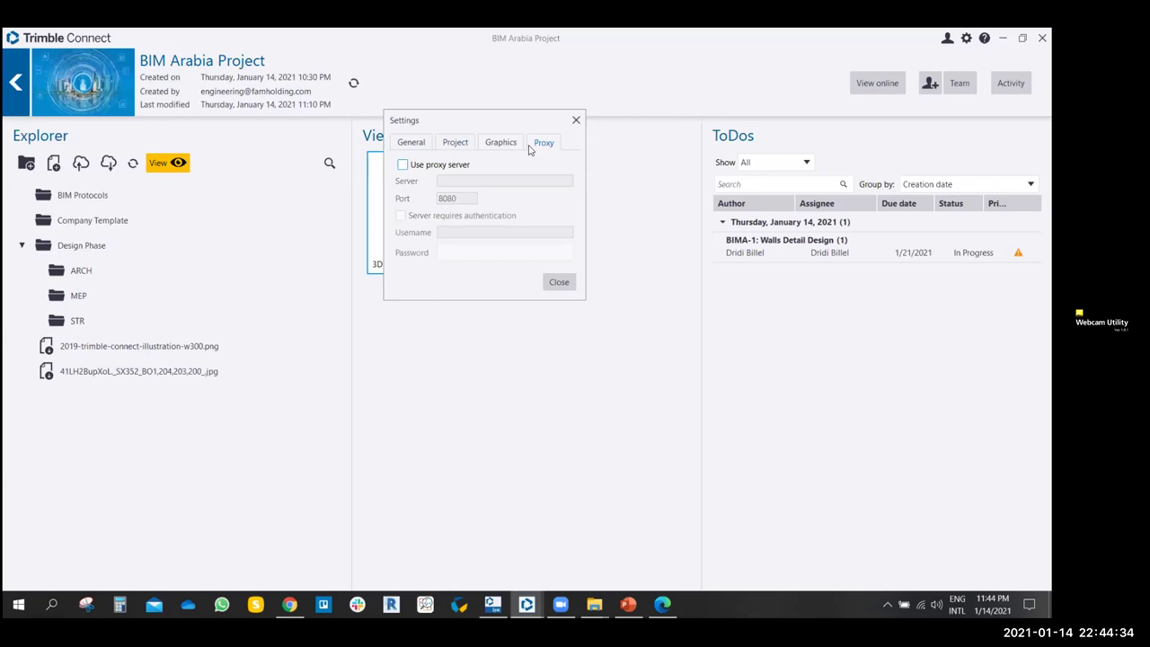
{"action": "left_click", "coordinate": [558, 282]}
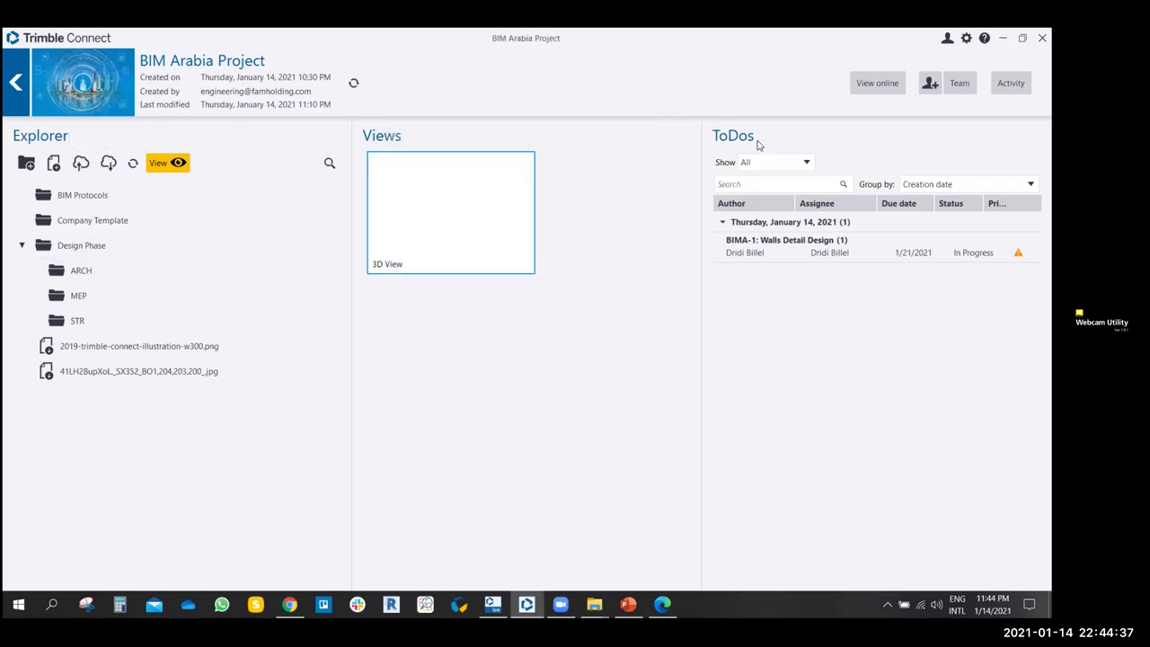
- Return to the projects list, open The Family Tower, and expand the December 24, 2020 ToDo group
{"action": "left_click", "coordinate": [15, 87]}
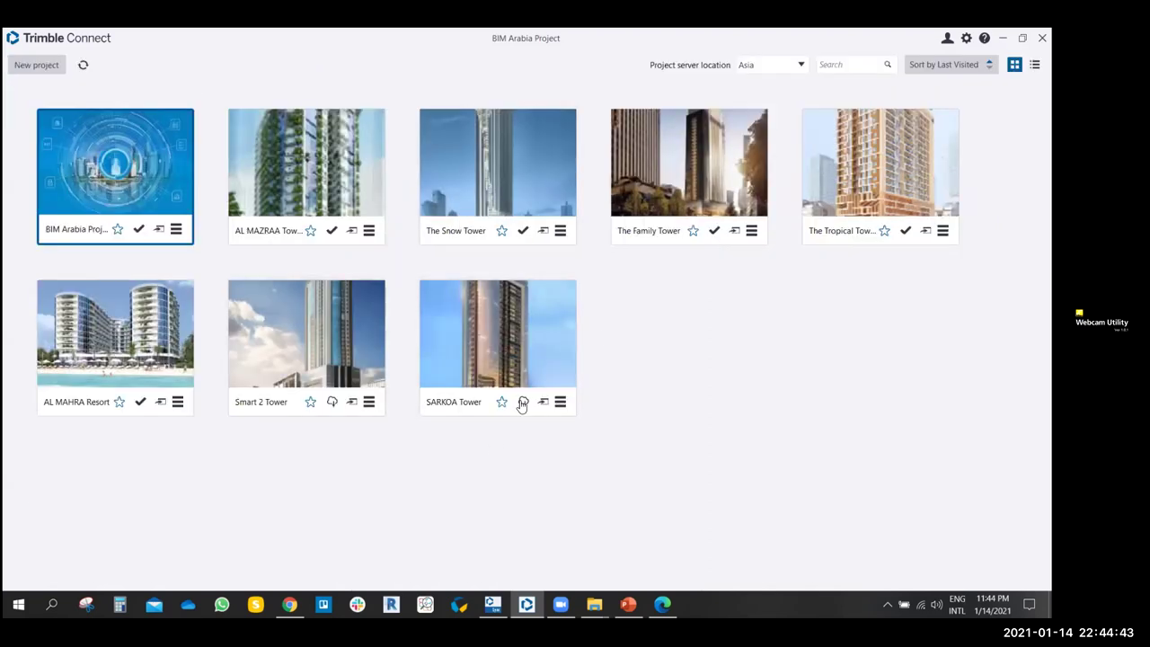
{"action": "left_click", "coordinate": [652, 184]}
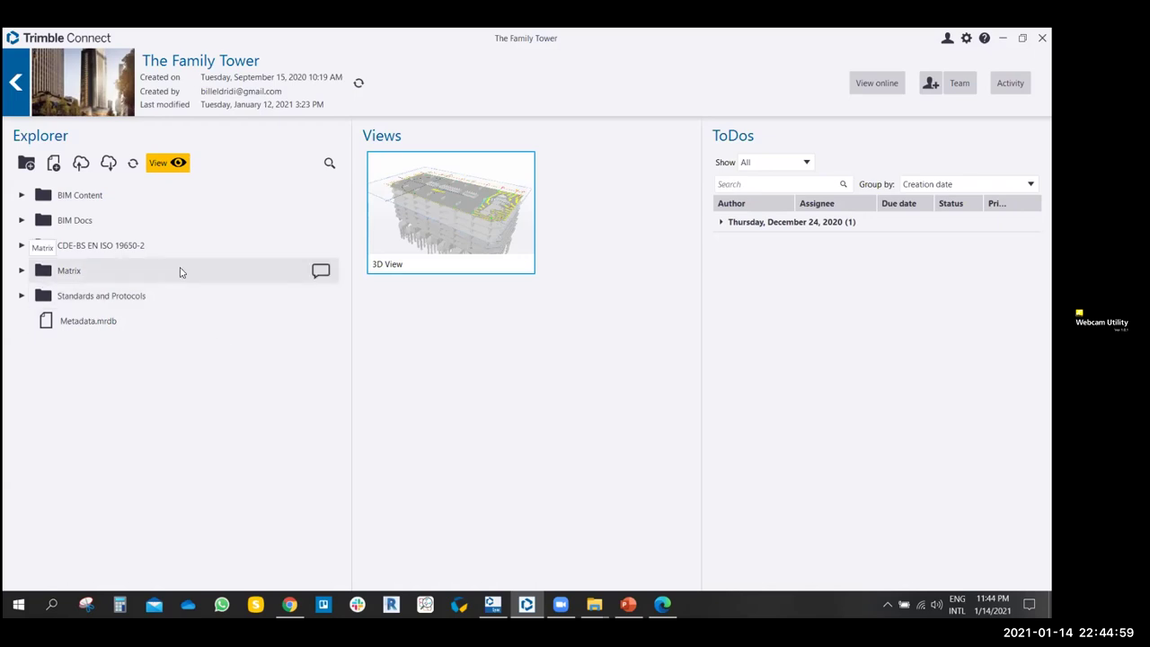
{"action": "left_click", "coordinate": [722, 222]}
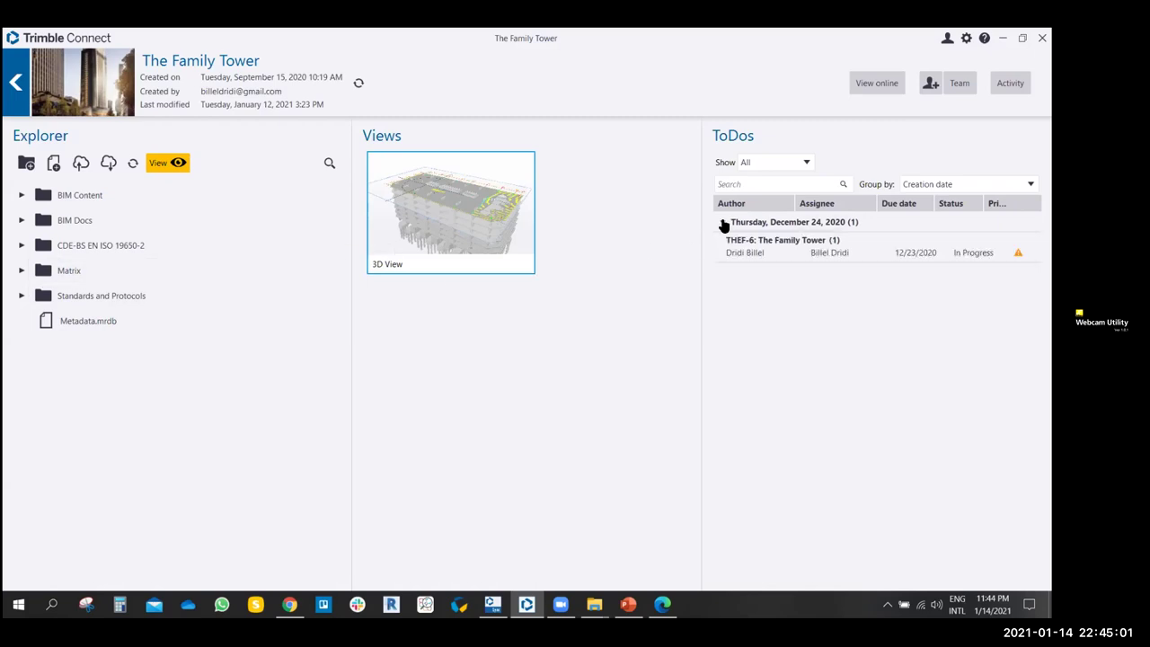
{"action": "left_click", "coordinate": [754, 255]}
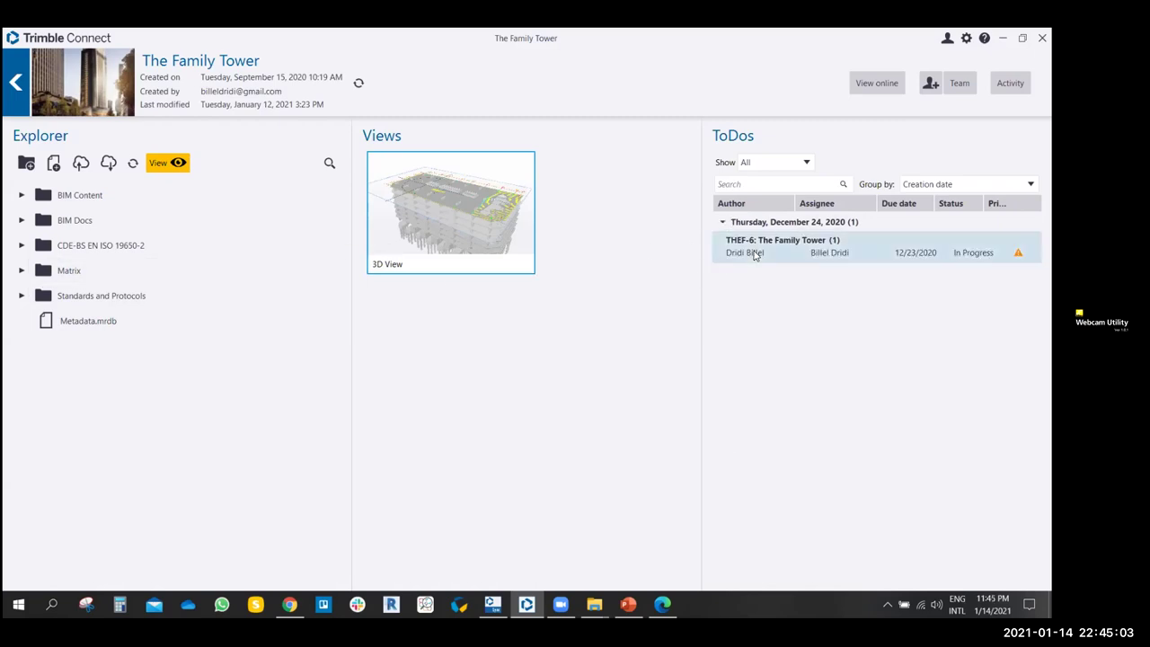
{"action": "left_click", "coordinate": [755, 255]}
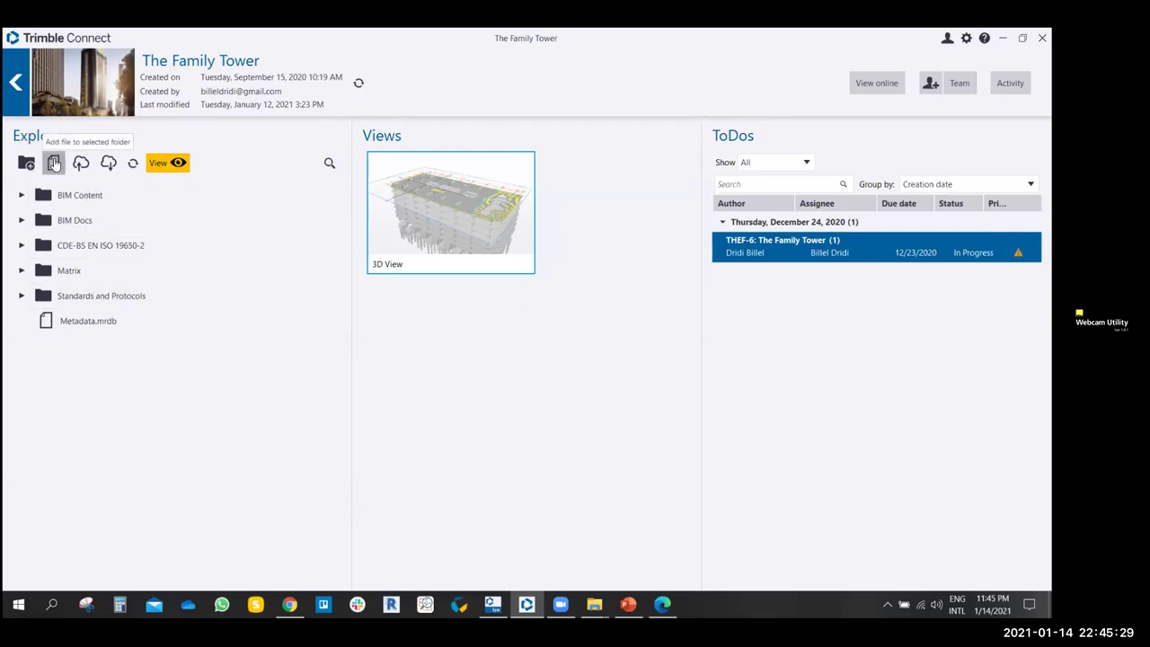
{"action": "left_click", "coordinate": [54, 163]}
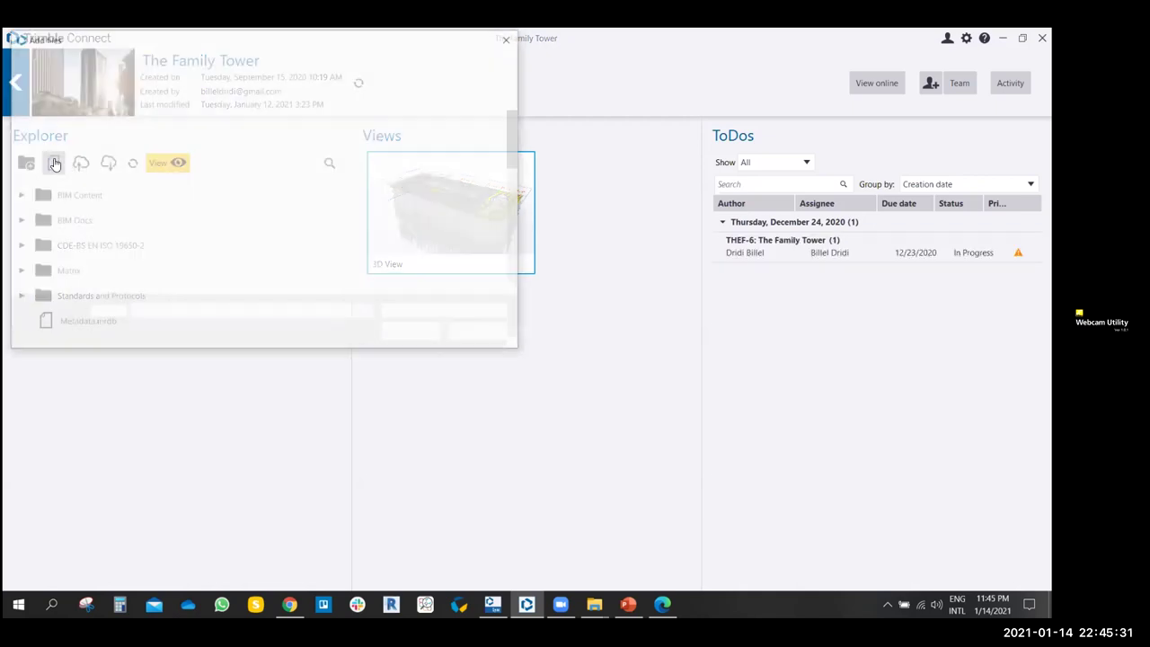
{"action": "left_click", "coordinate": [510, 37]}
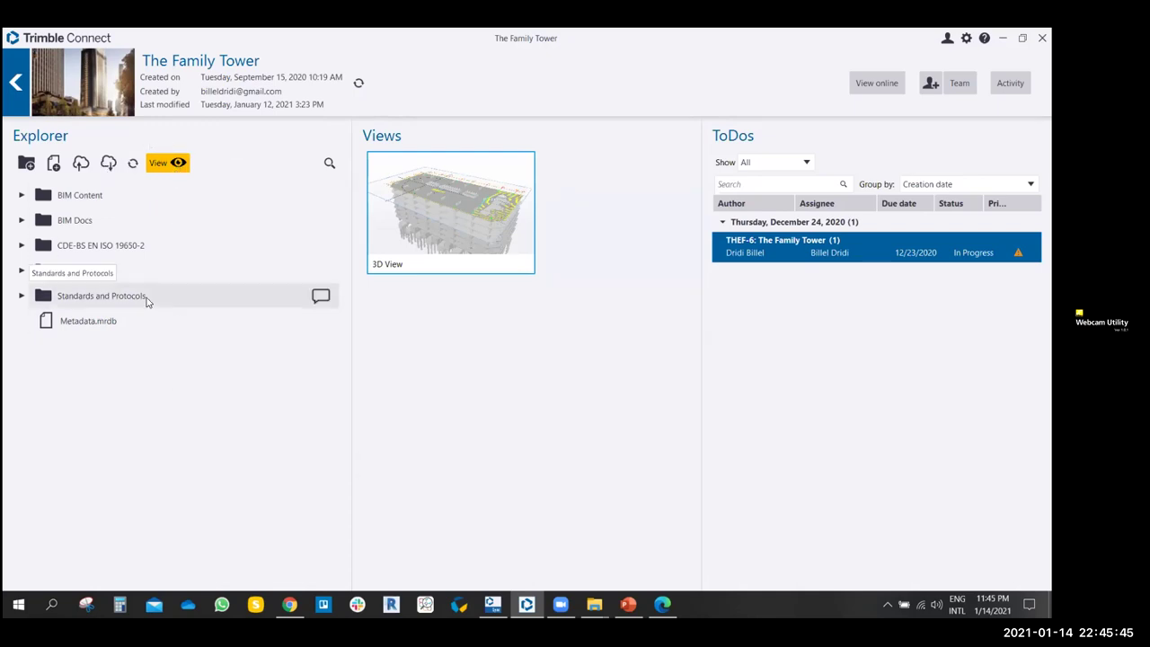
- Browse CDE-BS EN ISO 19650-2 > Work in Progress > Architectural Model and view FT-FAMH-Z2-HC-M2-A-0001.dwg in 3D
{"action": "left_click", "coordinate": [22, 245]}
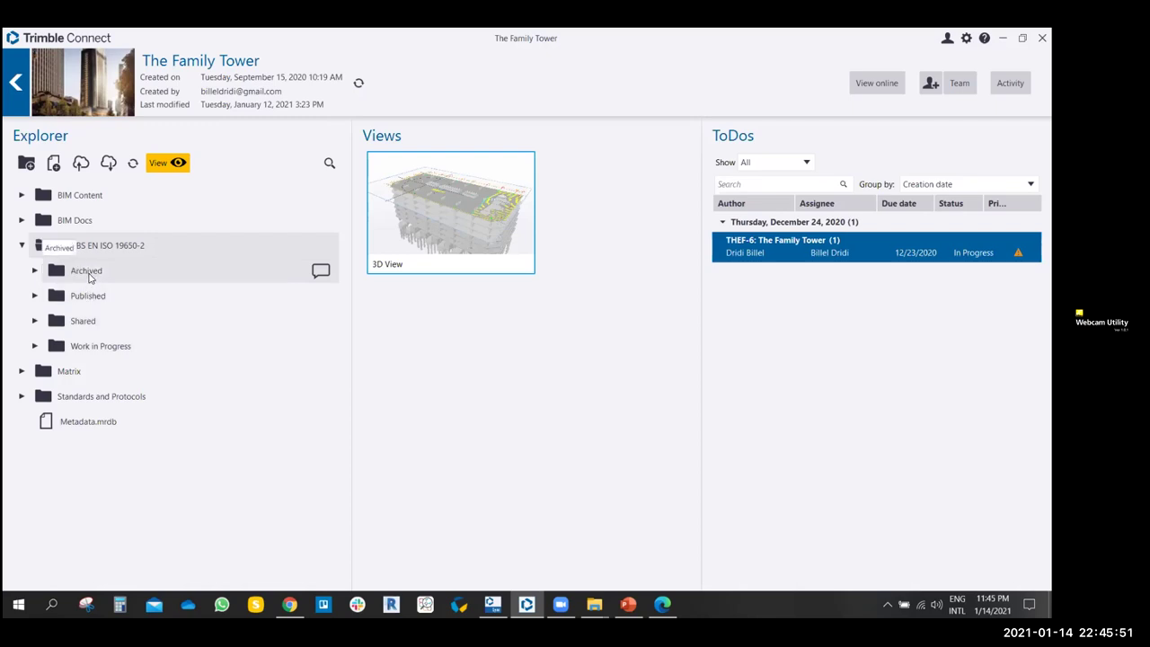
{"action": "left_click", "coordinate": [35, 346]}
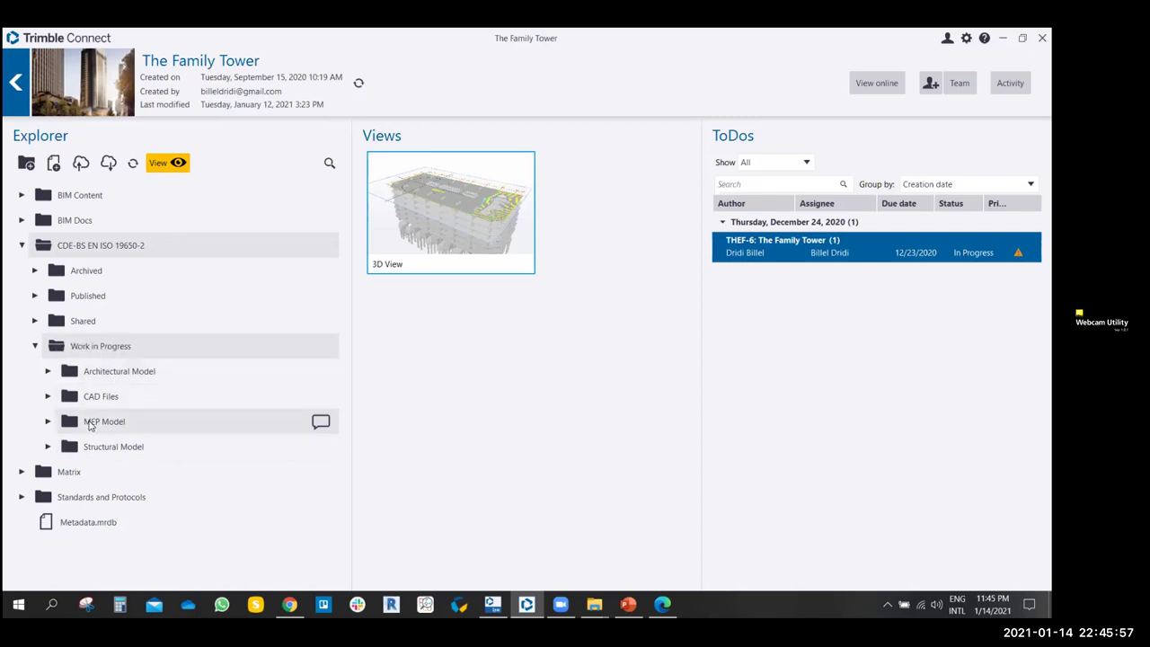
{"action": "left_click", "coordinate": [49, 397]}
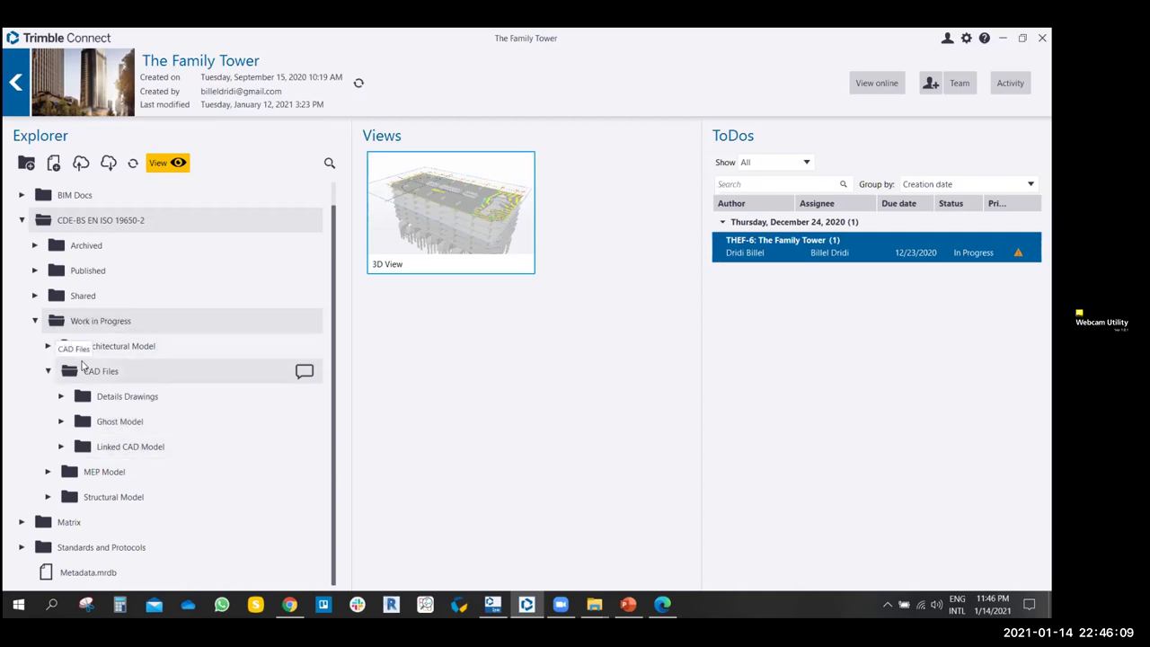
{"action": "left_click", "coordinate": [47, 346]}
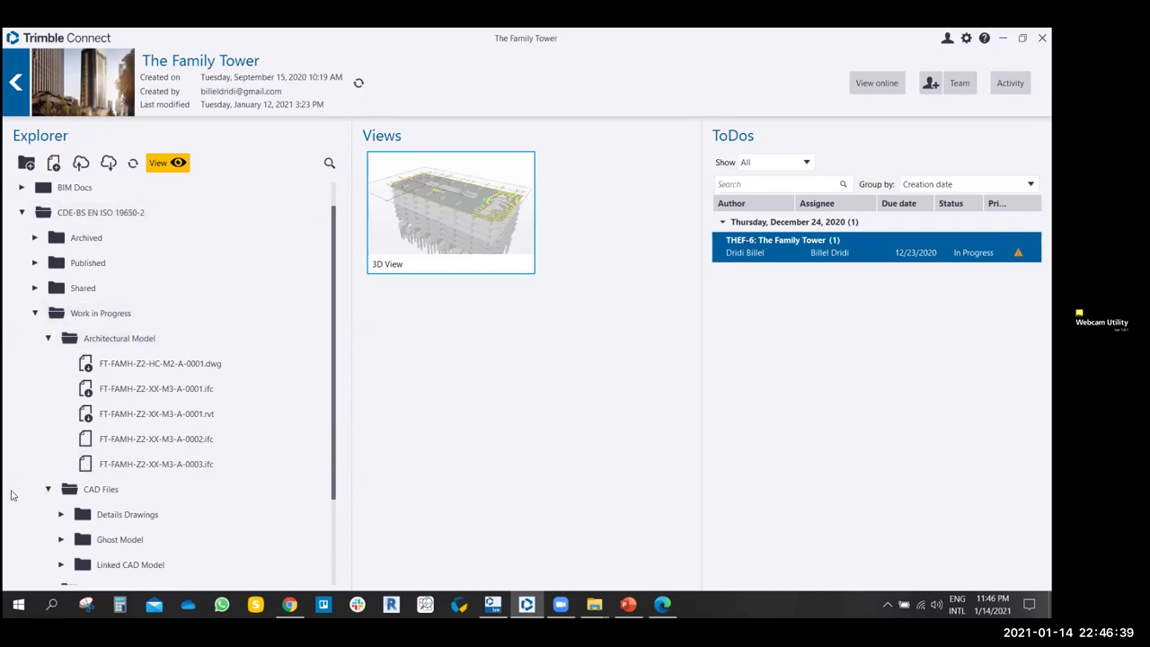
{"action": "left_click", "coordinate": [179, 365]}
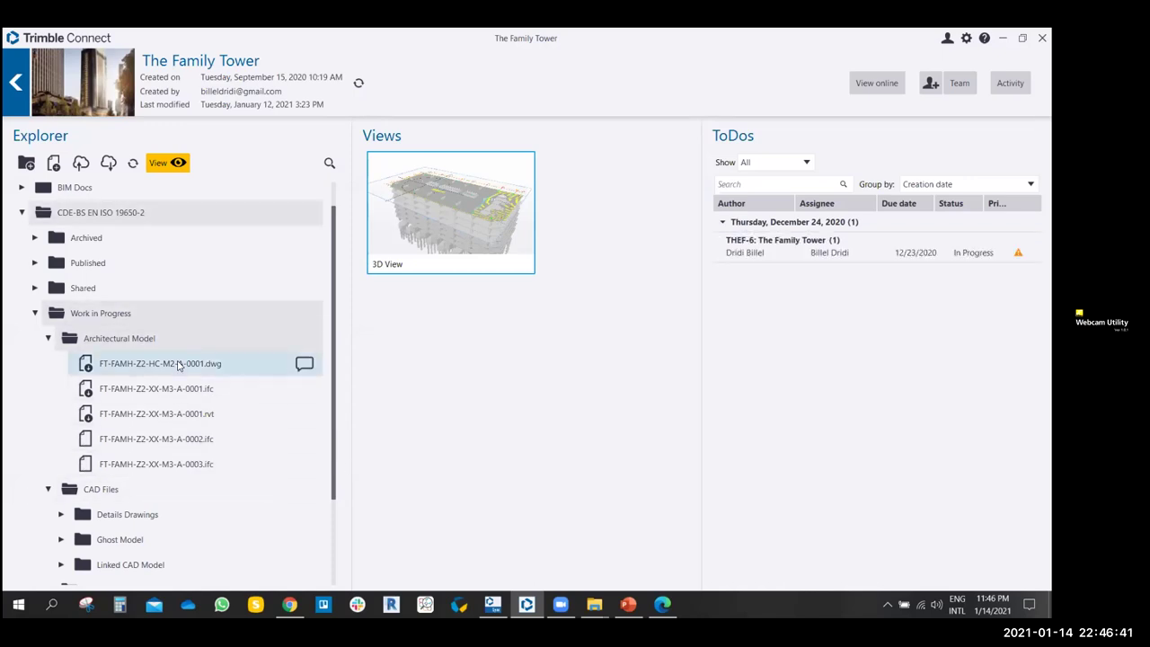
{"action": "double_click", "coordinate": [166, 363]}
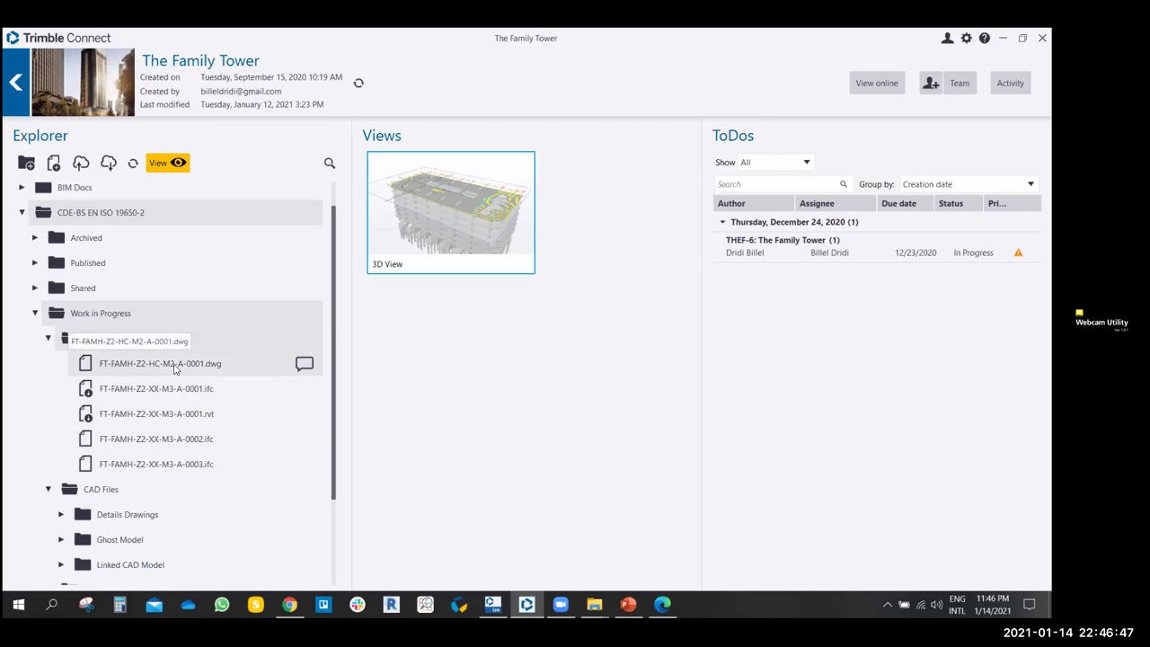
{"action": "double_click", "coordinate": [176, 366]}
- Orbit the DWG floor plan, then start opening FT-FAMH-Z2-XX-M3-A-0001.rvt
{"action": "left_click_drag", "start_coordinate": [231, 336], "coordinate": [410, 394]}
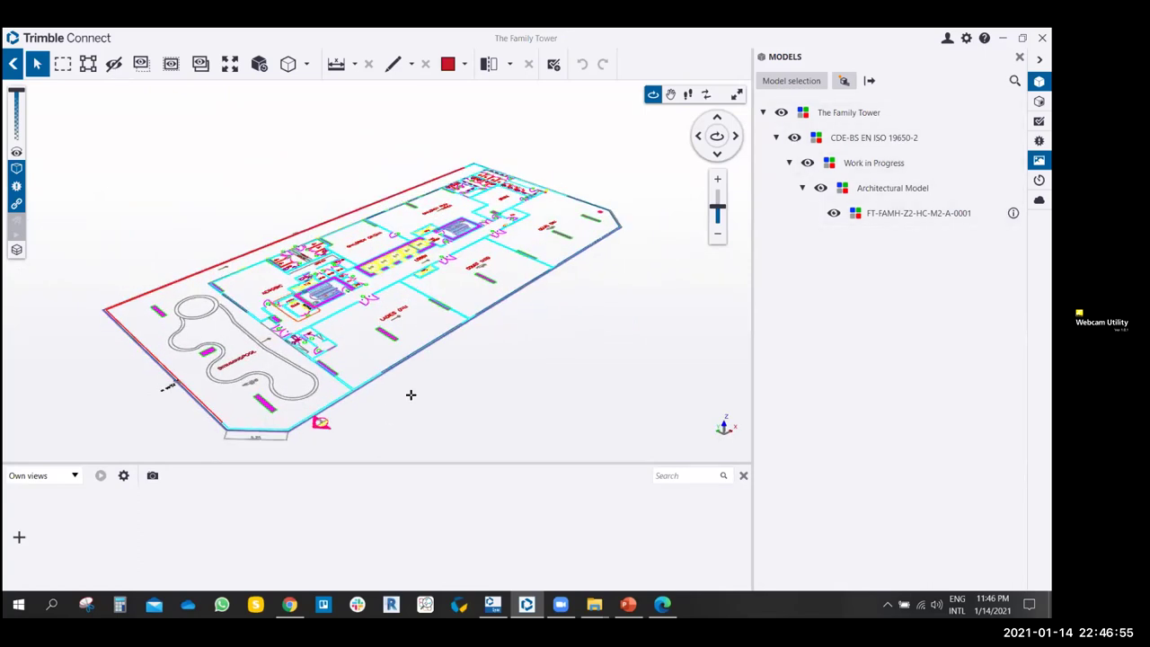
{"action": "mouse_move", "coordinate": [410, 392]}
{"action": "left_mouse_down"}
{"action": "mouse_move", "coordinate": [413, 367]}
{"action": "mouse_move", "coordinate": [405, 380]}
{"action": "left_mouse_up"}
{"action": "left_click_drag", "start_coordinate": [295, 390], "coordinate": [372, 387]}
{"action": "left_click", "coordinate": [367, 403]}
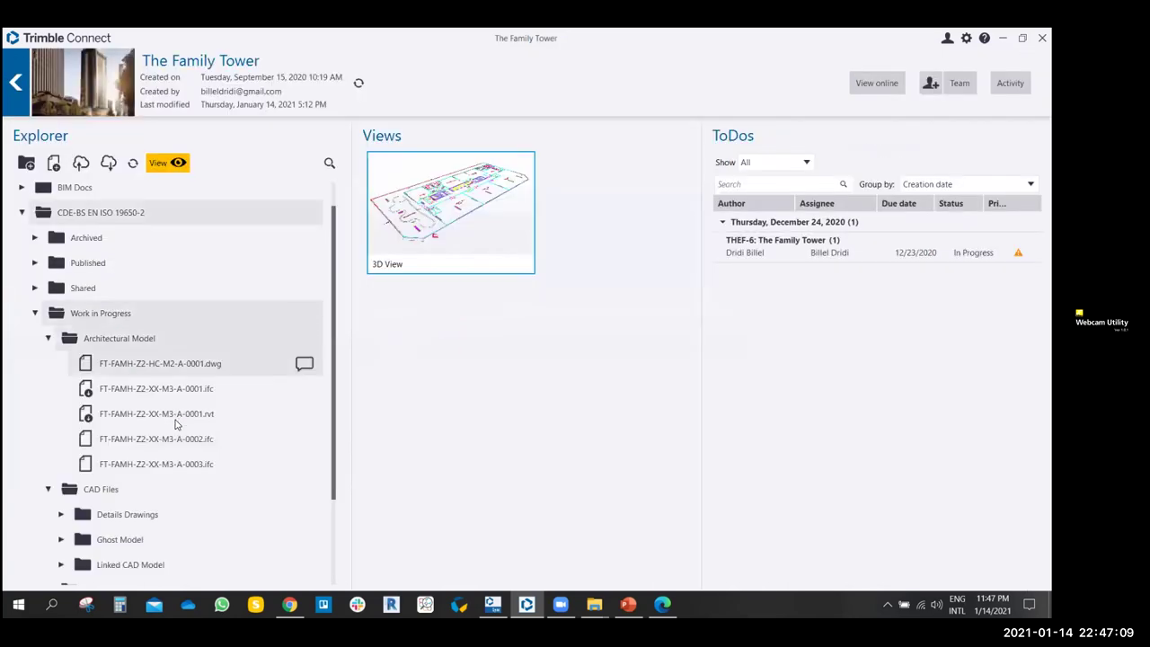
{"action": "double_click", "coordinate": [101, 415]}
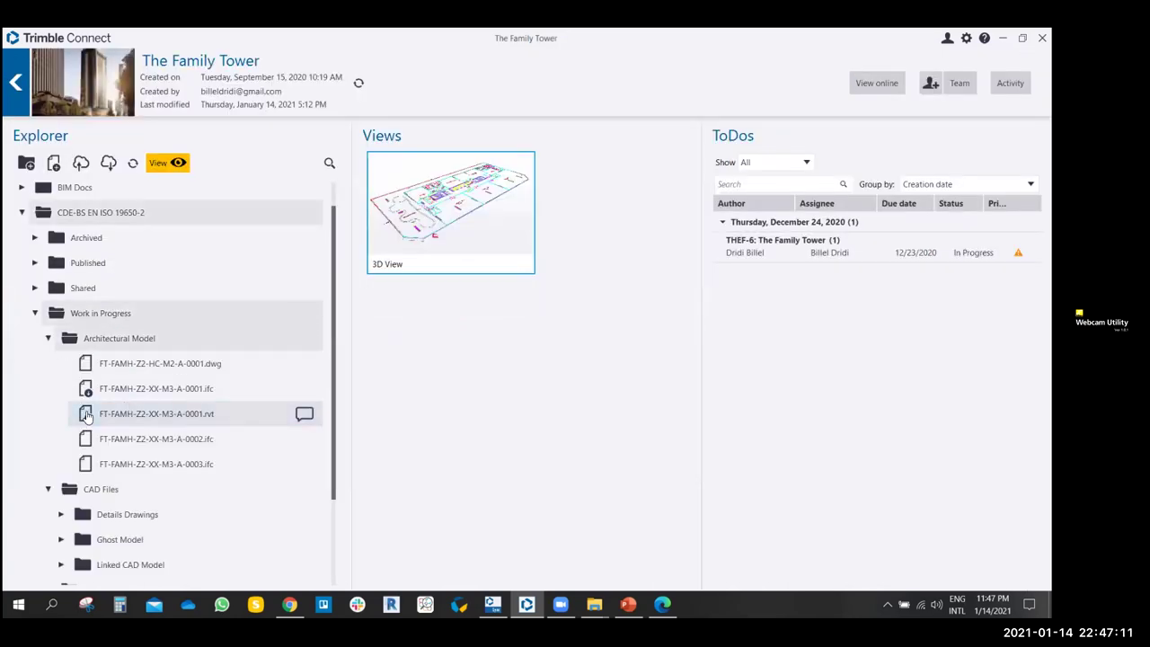
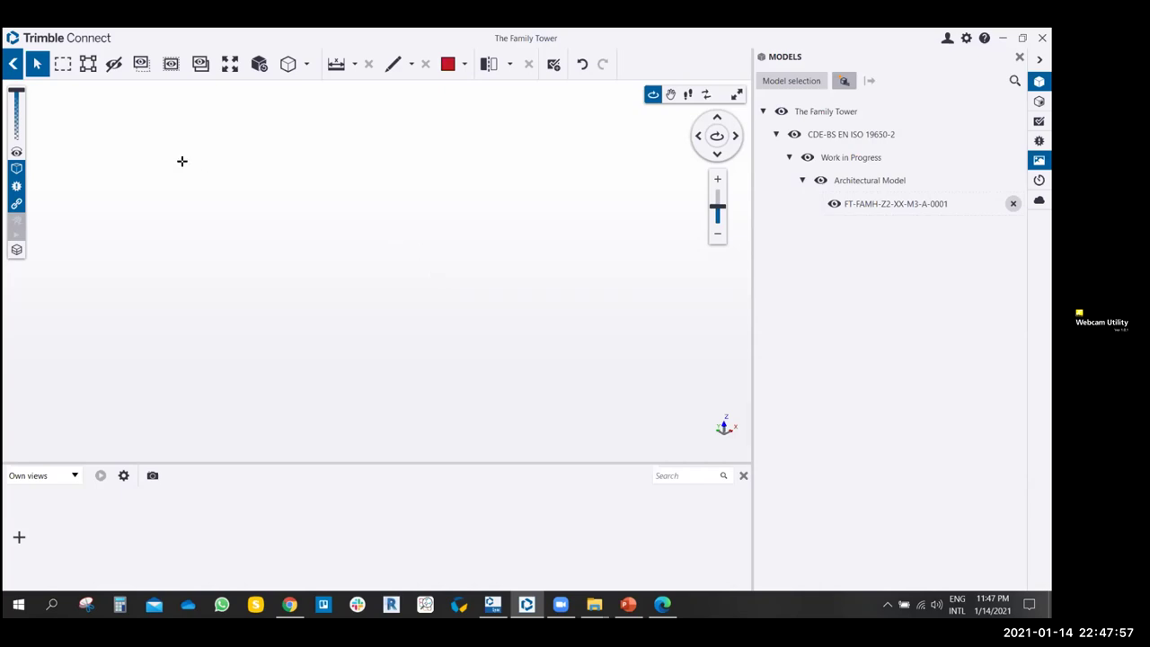
- Return to the project page and open FT-FAMH-Z2-XX-M3-A-0003.ifc in the 3D viewer
{"action": "left_click", "coordinate": [12, 64]}
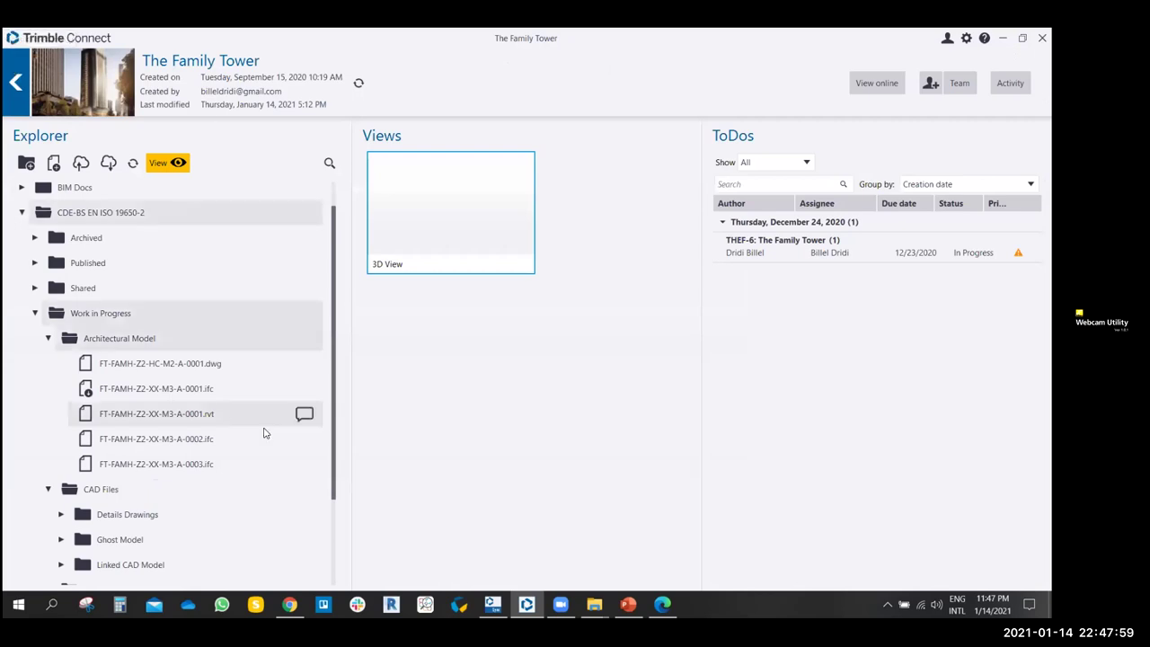
{"action": "scroll", "coordinate": [197, 423], "scroll_direction": "down", "scroll_amount": 1}
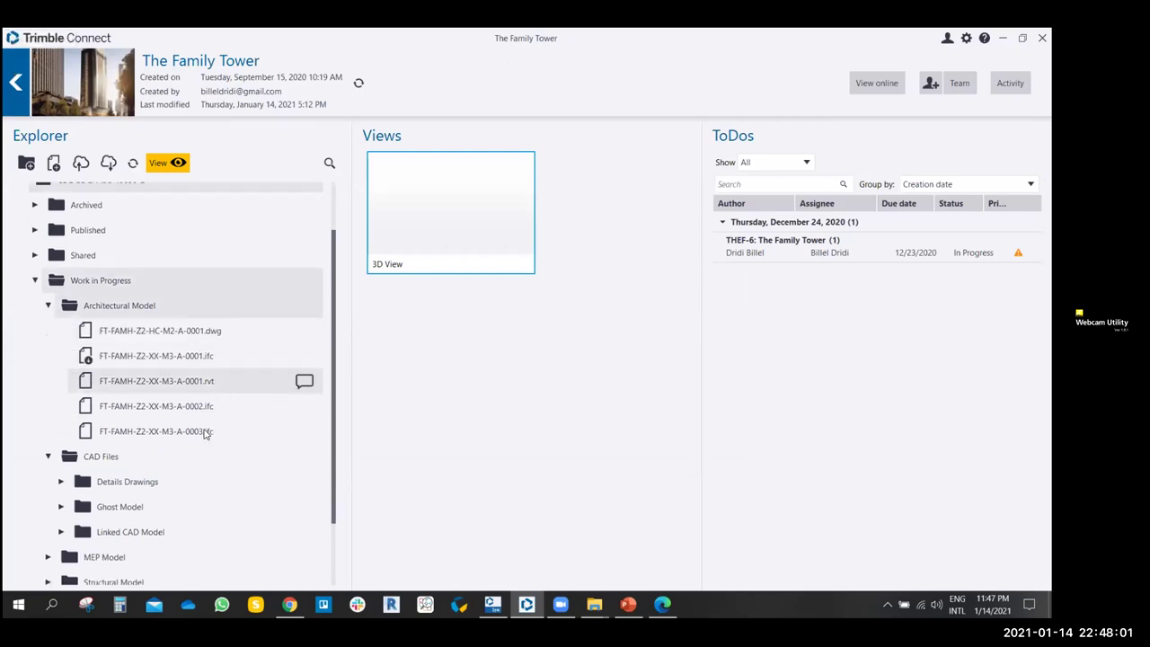
{"action": "double_click", "coordinate": [168, 430]}
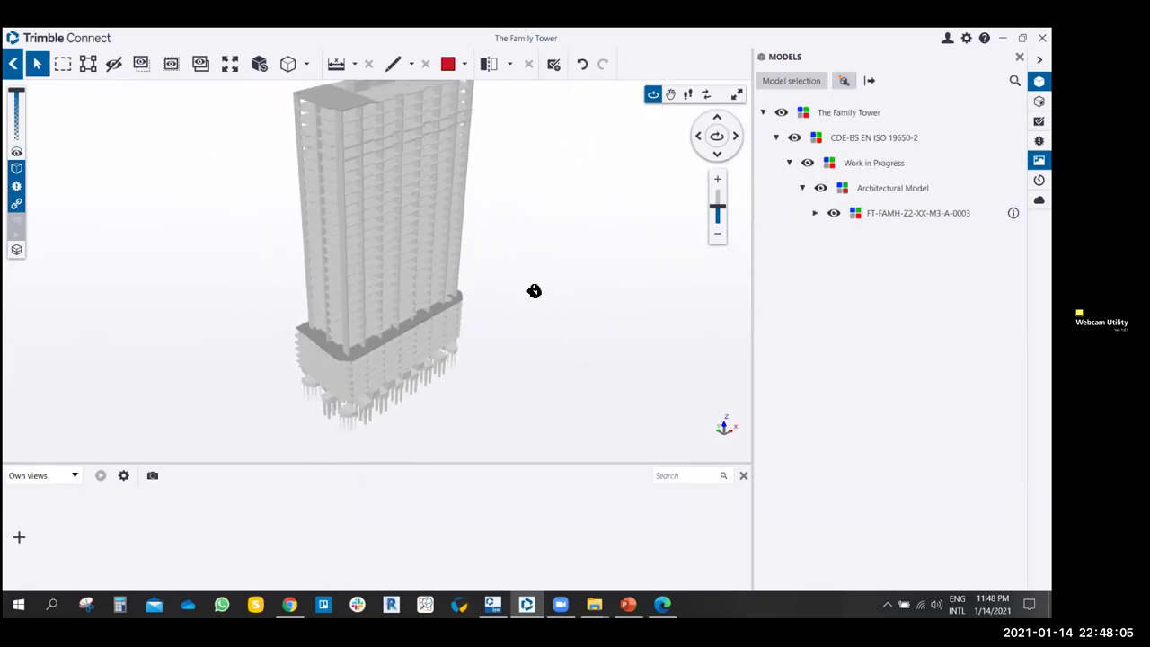
- Orbit the Family Tower model back and forth to inspect its faces from several angles
{"action": "left_click_drag", "start_coordinate": [414, 276], "coordinate": [485, 297]}
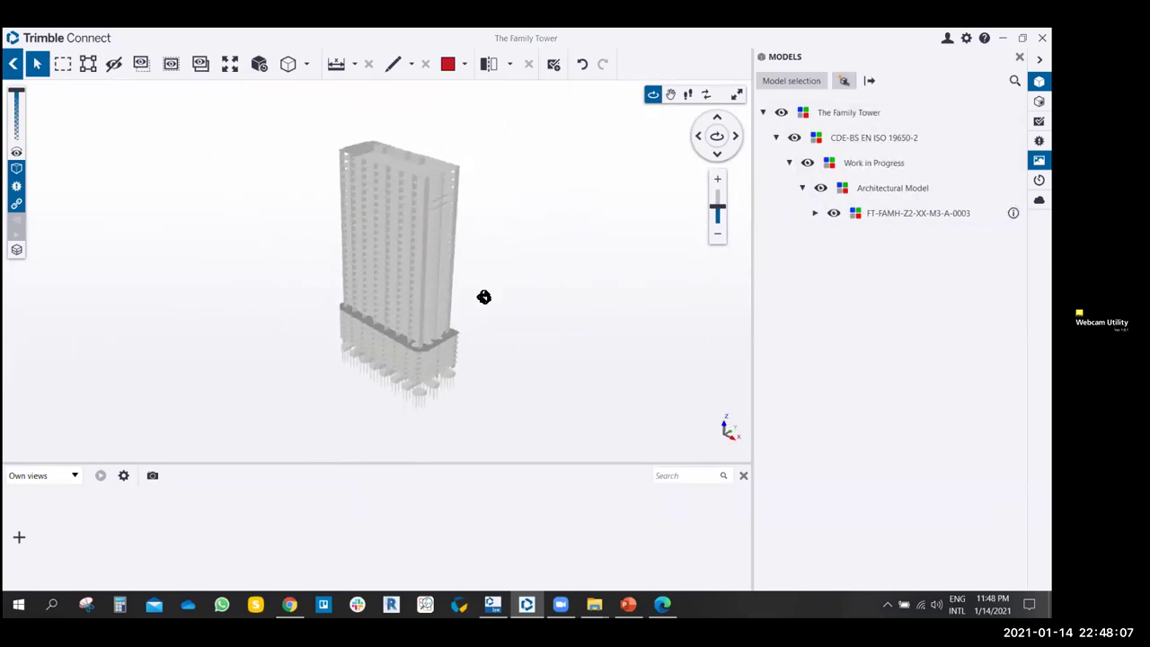
{"action": "left_click_drag", "start_coordinate": [403, 219], "coordinate": [303, 262]}
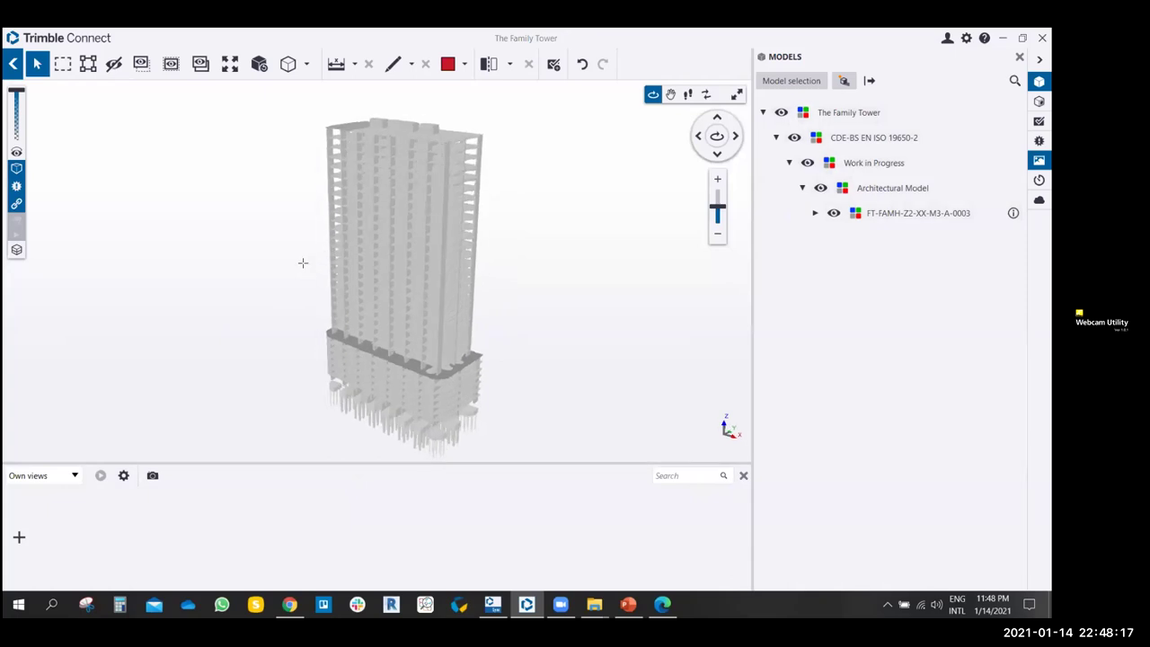
{"action": "left_click_drag", "start_coordinate": [296, 258], "coordinate": [329, 244]}
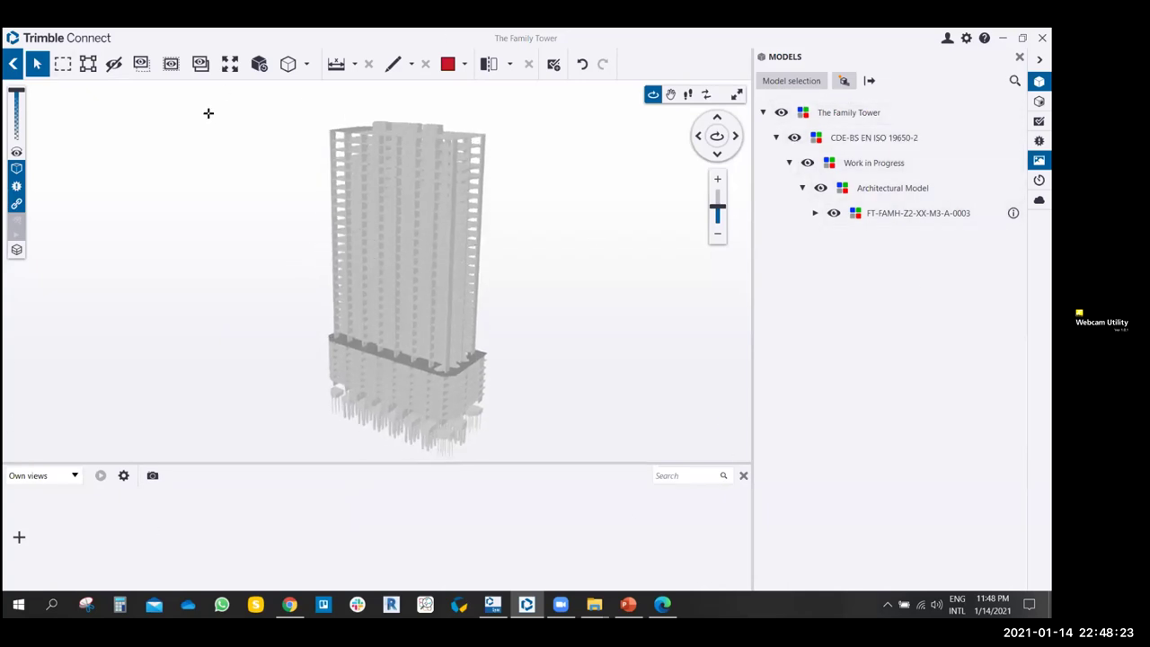
{"action": "left_click_drag", "start_coordinate": [224, 197], "coordinate": [601, 218]}
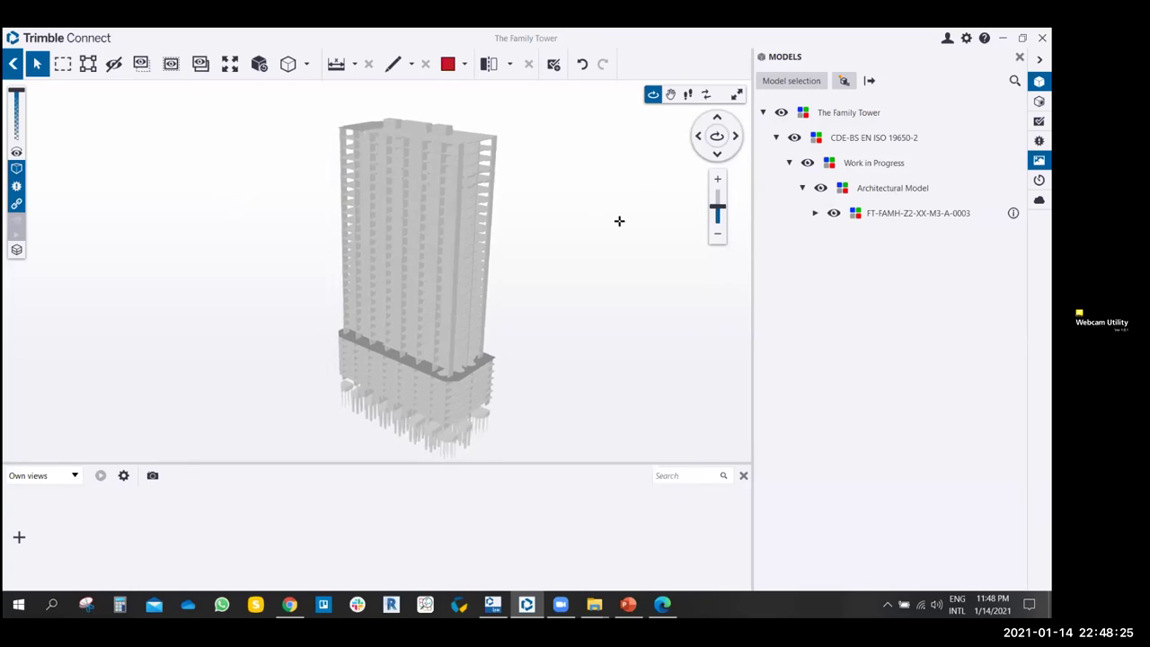
{"action": "left_click_drag", "start_coordinate": [616, 219], "coordinate": [556, 231]}
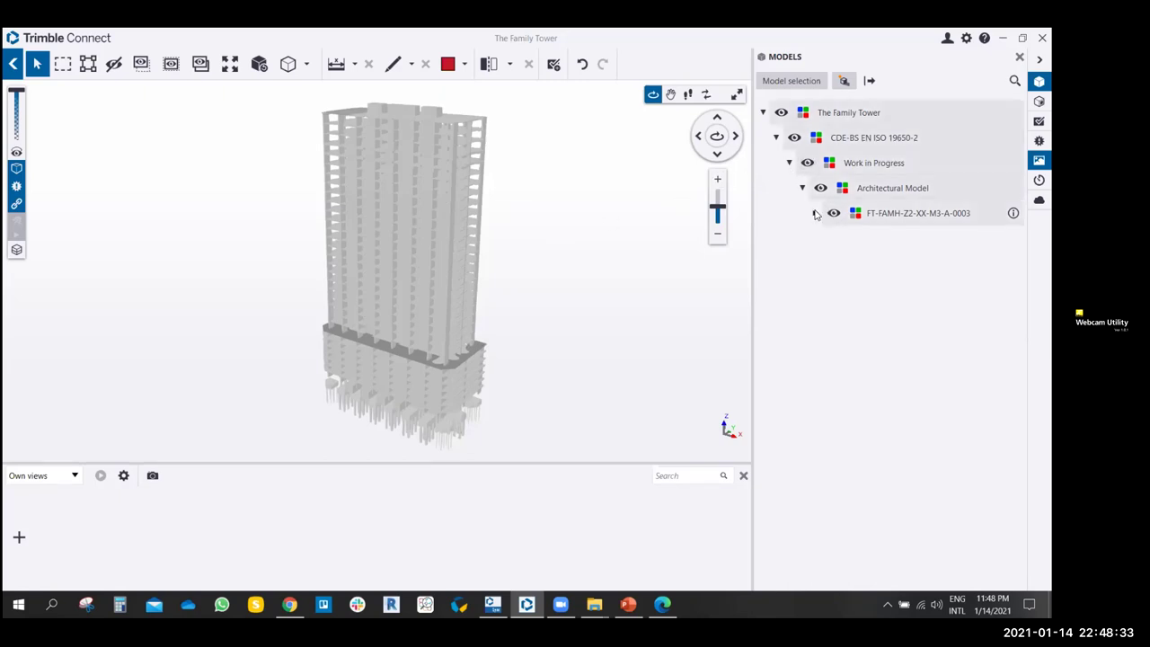
{"action": "mouse_move", "coordinate": [529, 311]}
{"action": "left_mouse_down"}
{"action": "mouse_move", "coordinate": [556, 308]}
{"action": "mouse_move", "coordinate": [541, 303]}
{"action": "left_mouse_up"}
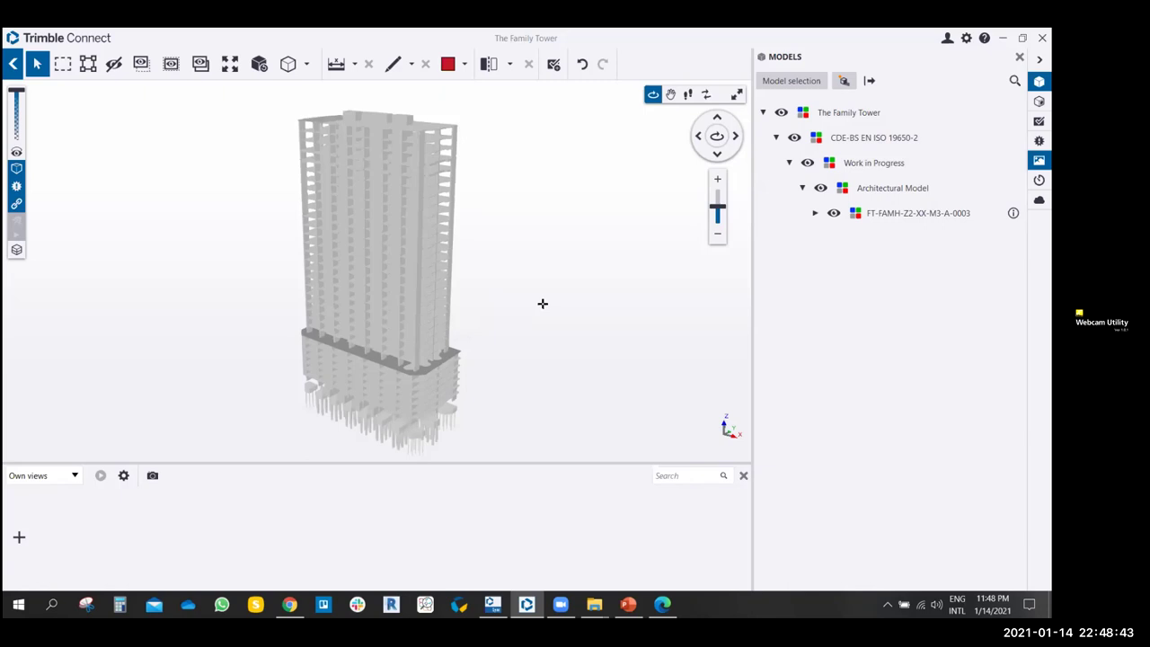
{"action": "left_click_drag", "start_coordinate": [543, 298], "coordinate": [575, 254]}
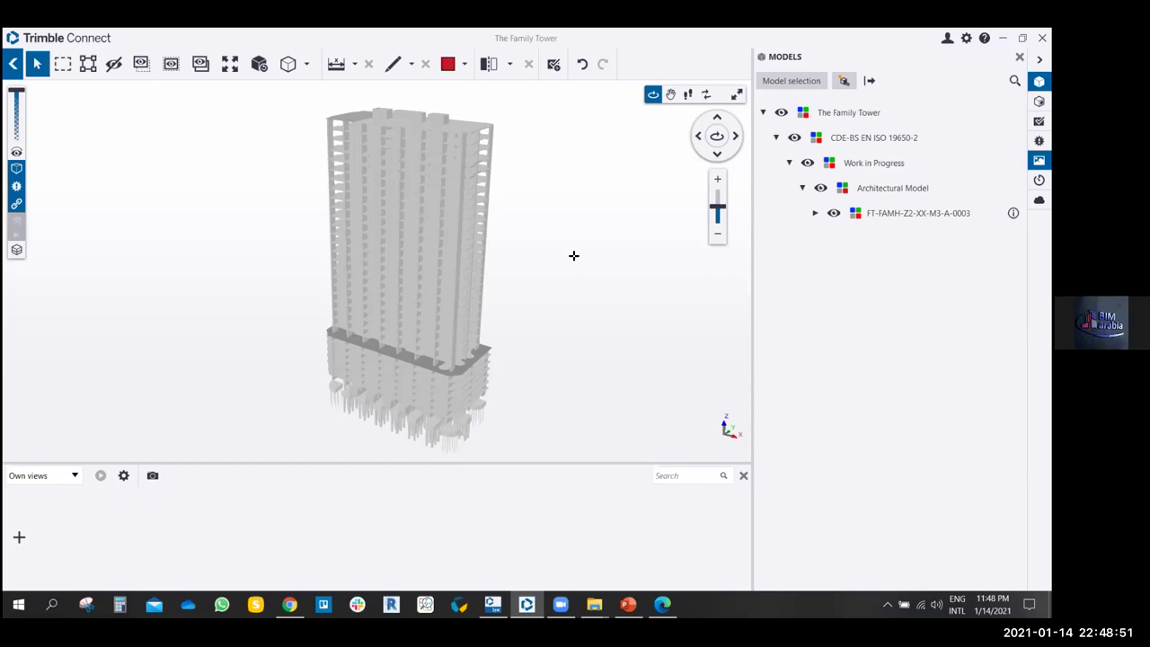
{"action": "mouse_move", "coordinate": [533, 264]}
{"action": "left_mouse_down"}
{"action": "mouse_move", "coordinate": [552, 267]}
{"action": "mouse_move", "coordinate": [520, 279]}
{"action": "mouse_move", "coordinate": [551, 290]}
{"action": "mouse_move", "coordinate": [544, 260]}
{"action": "left_mouse_up"}
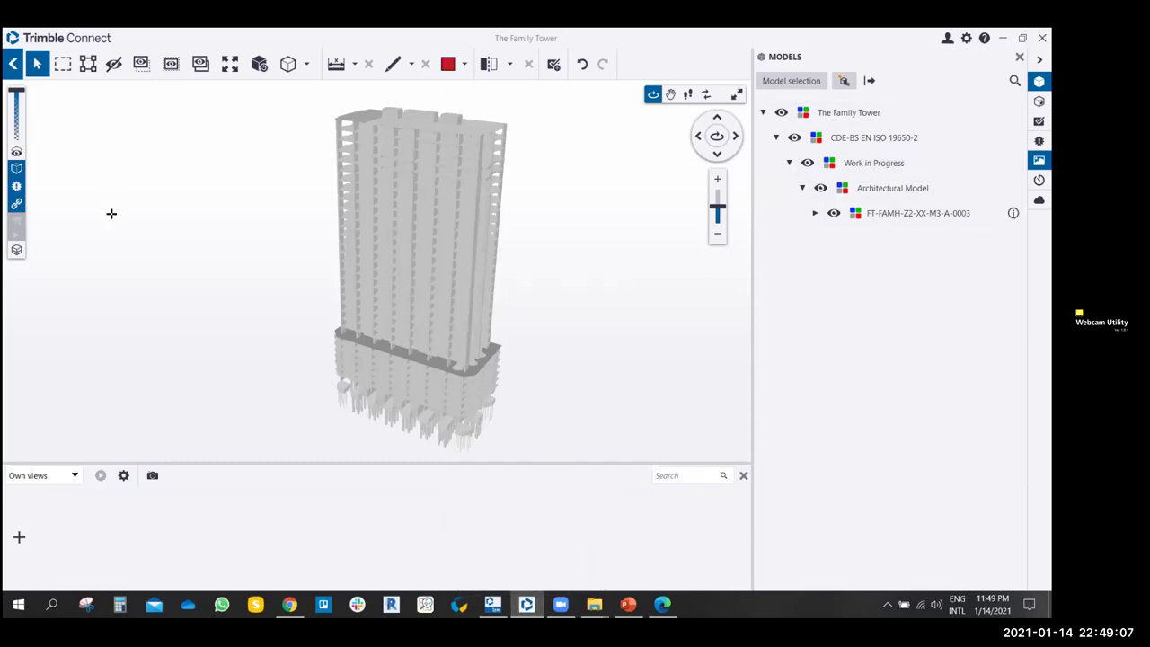
{"action": "left_click_drag", "start_coordinate": [117, 212], "coordinate": [147, 222]}
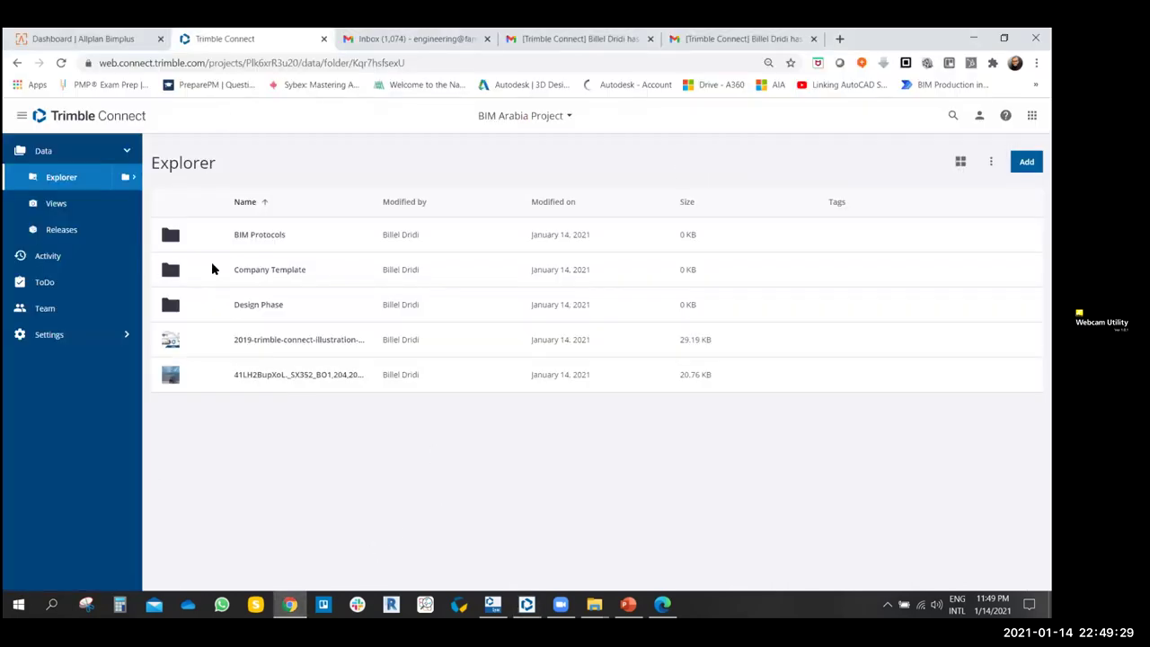
- Close the 3D viewer to The Family Tower project page and bring Trimble Connect Sync forward
{"action": "left_click", "coordinate": [526, 603]}
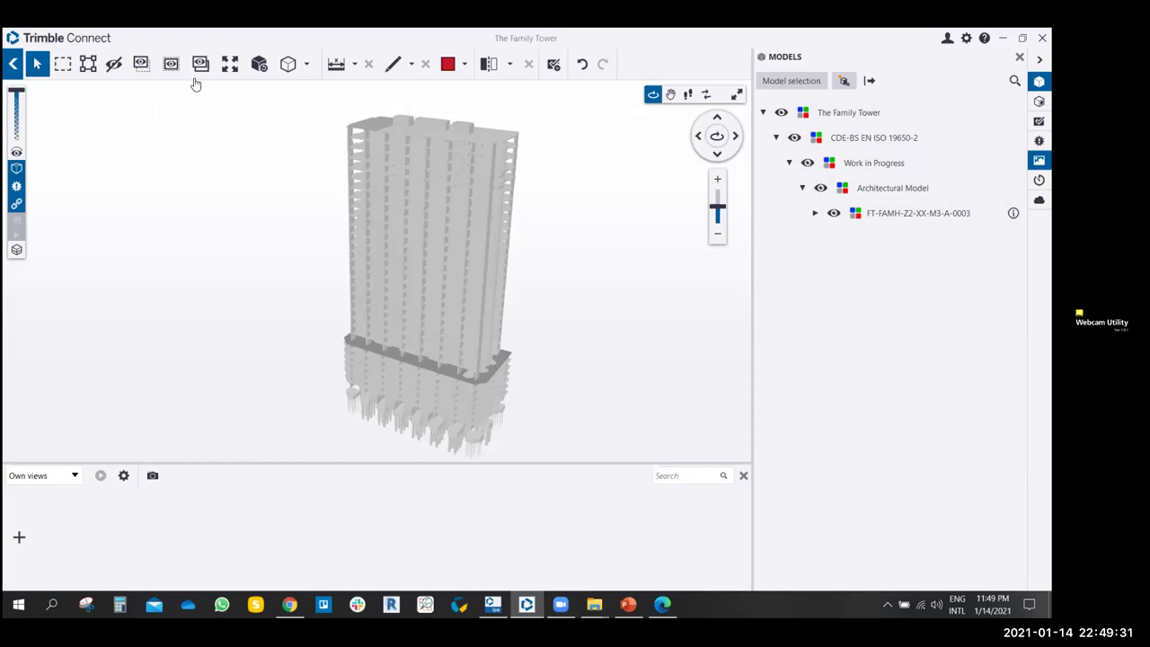
{"action": "left_click", "coordinate": [14, 63]}
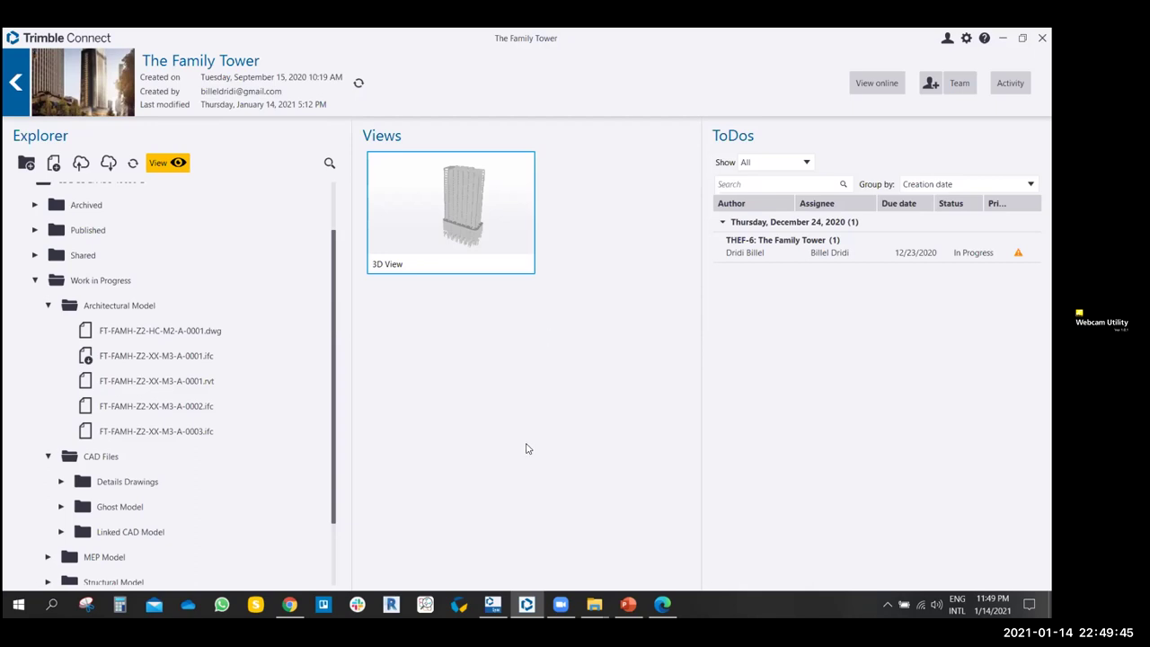
{"action": "mouse_move", "coordinate": [493, 602]}
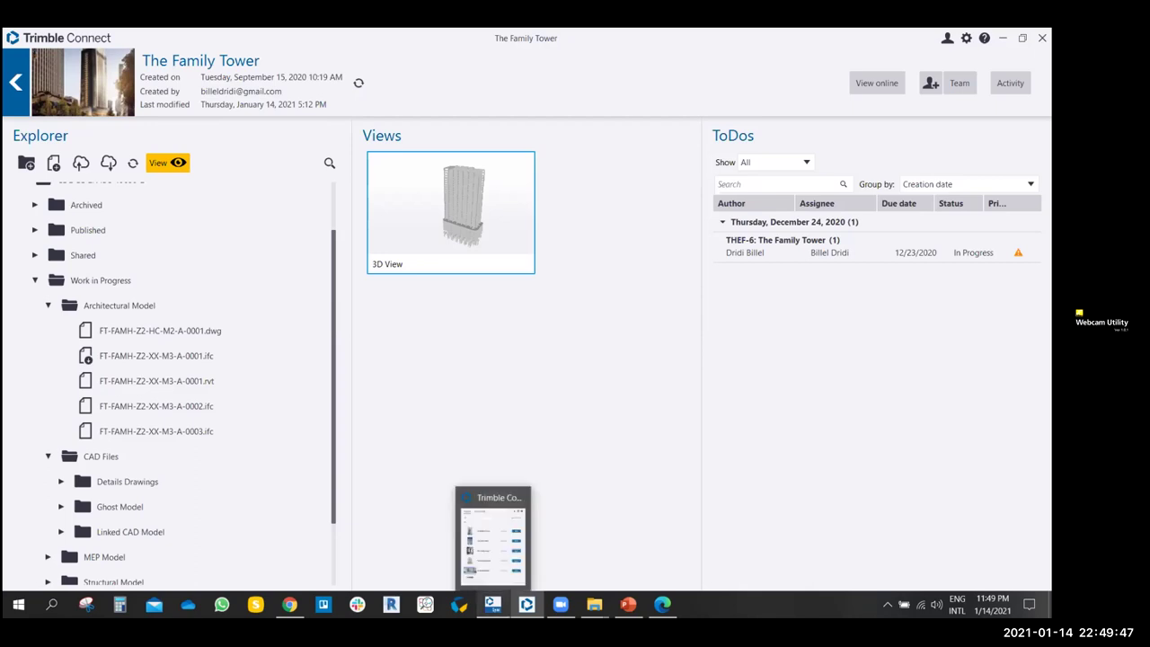
{"action": "left_click", "coordinate": [515, 557]}
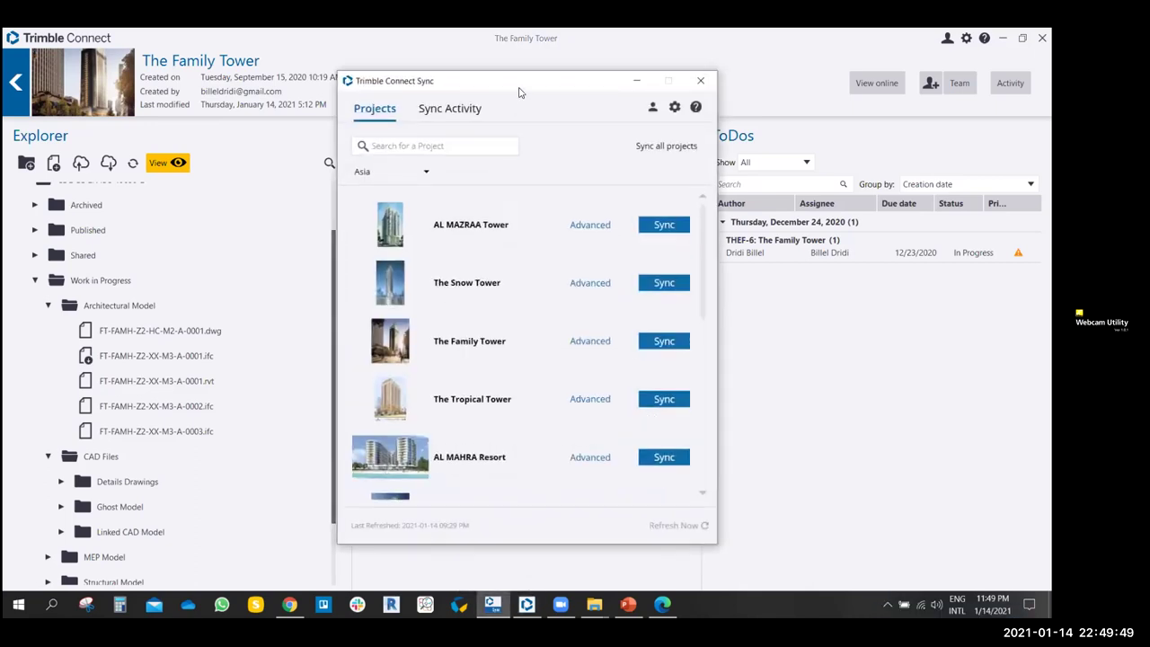
- Reposition the Sync window and scroll through the synced Projects list
{"action": "left_click_drag", "start_coordinate": [501, 87], "coordinate": [448, 51]}
{"action": "scroll", "coordinate": [465, 320], "scroll_direction": "down", "scroll_amount": 3}
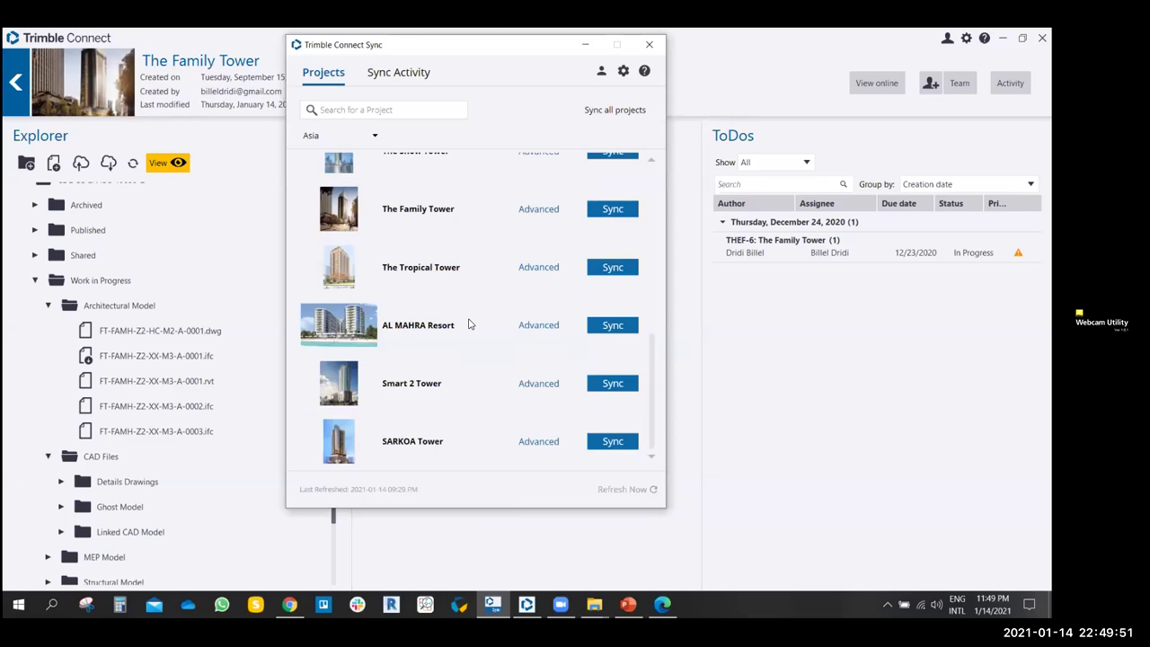
{"action": "scroll", "coordinate": [468, 323], "scroll_direction": "up", "scroll_amount": 2}
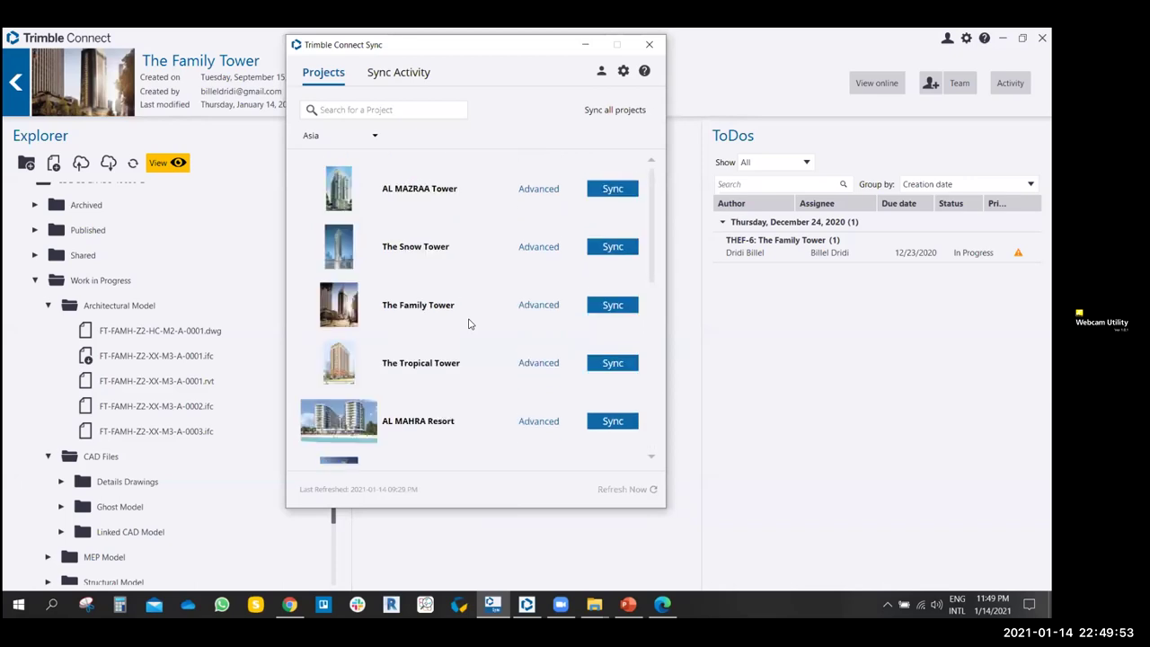
{"action": "scroll", "coordinate": [469, 315], "scroll_direction": "down", "scroll_amount": 2}
{"action": "scroll", "coordinate": [473, 305], "scroll_direction": "up", "scroll_amount": 2}
{"action": "left_click_drag", "start_coordinate": [499, 52], "coordinate": [507, 66]}
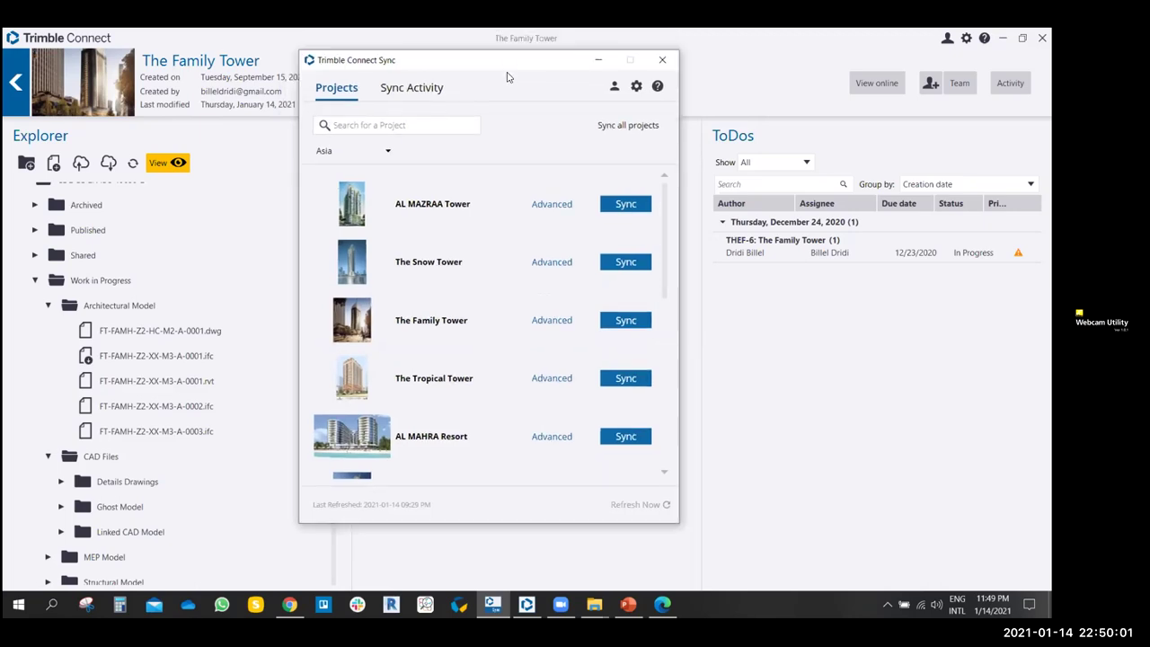
{"action": "scroll", "coordinate": [480, 243], "scroll_direction": "down", "scroll_amount": 2}
{"action": "scroll", "coordinate": [446, 272], "scroll_direction": "up", "scroll_amount": 2}
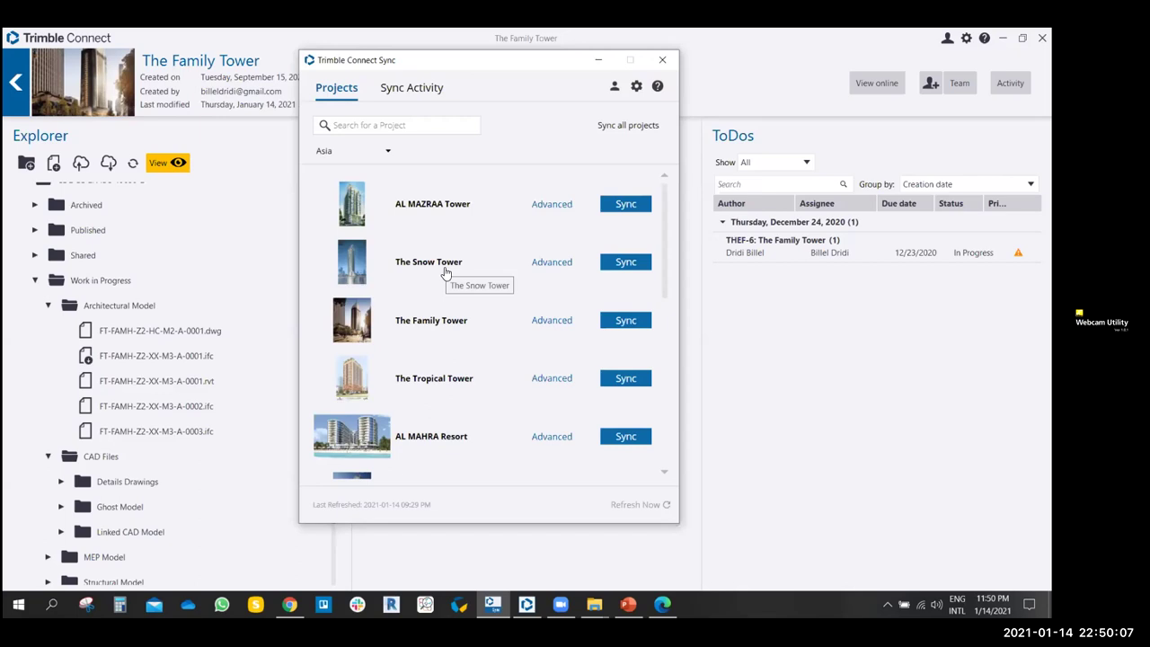
{"action": "scroll", "coordinate": [455, 322], "scroll_direction": "down", "scroll_amount": 2}
{"action": "scroll", "coordinate": [454, 321], "scroll_direction": "up", "scroll_amount": 2}
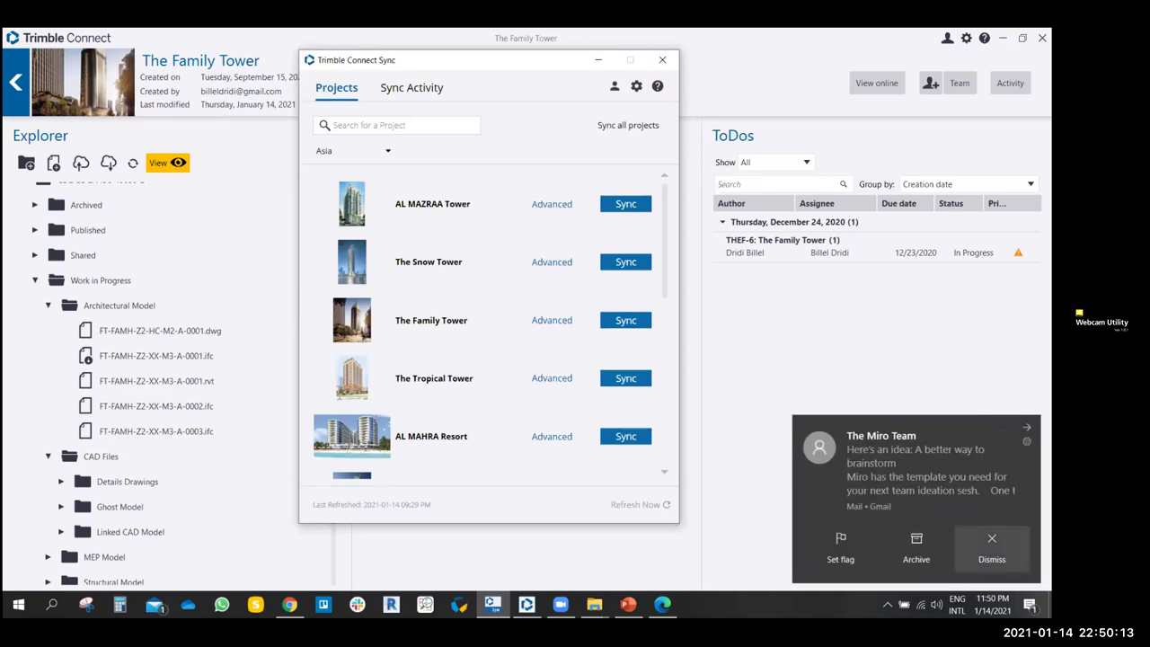
- Dismiss the mail notification and open the Sync Preview for AL MAZRAA Tower
{"action": "left_click", "coordinate": [992, 544]}
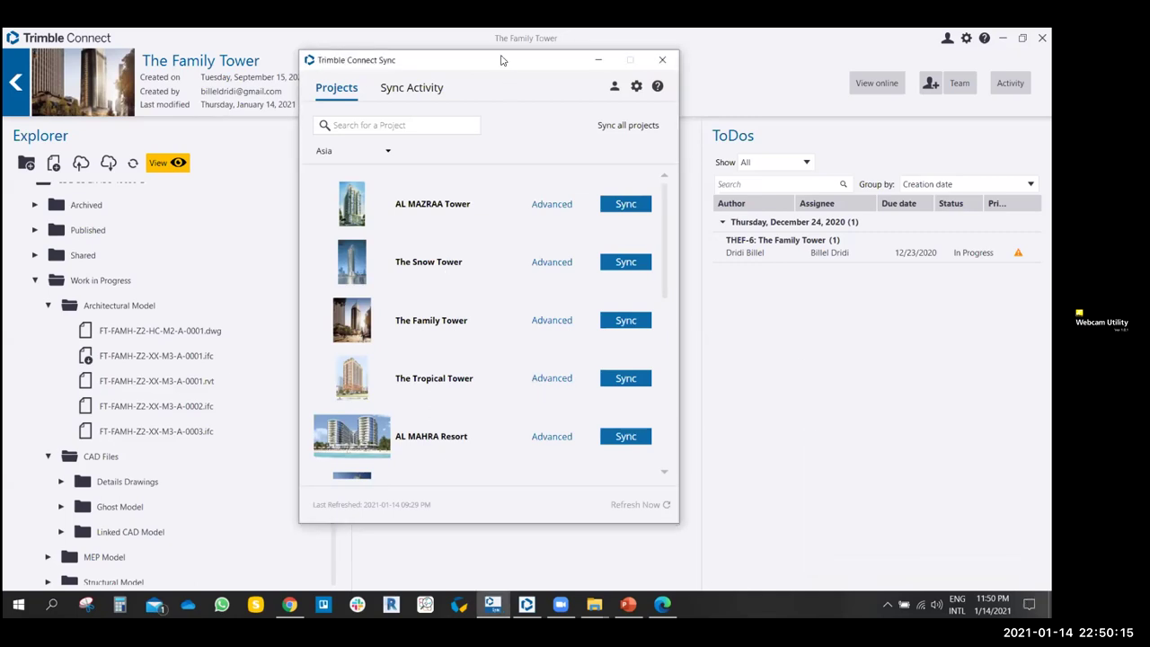
{"action": "left_click_drag", "start_coordinate": [502, 60], "coordinate": [498, 46]}
{"action": "scroll", "coordinate": [487, 285], "scroll_direction": "down", "scroll_amount": 2}
{"action": "scroll", "coordinate": [463, 265], "scroll_direction": "up", "scroll_amount": 2}
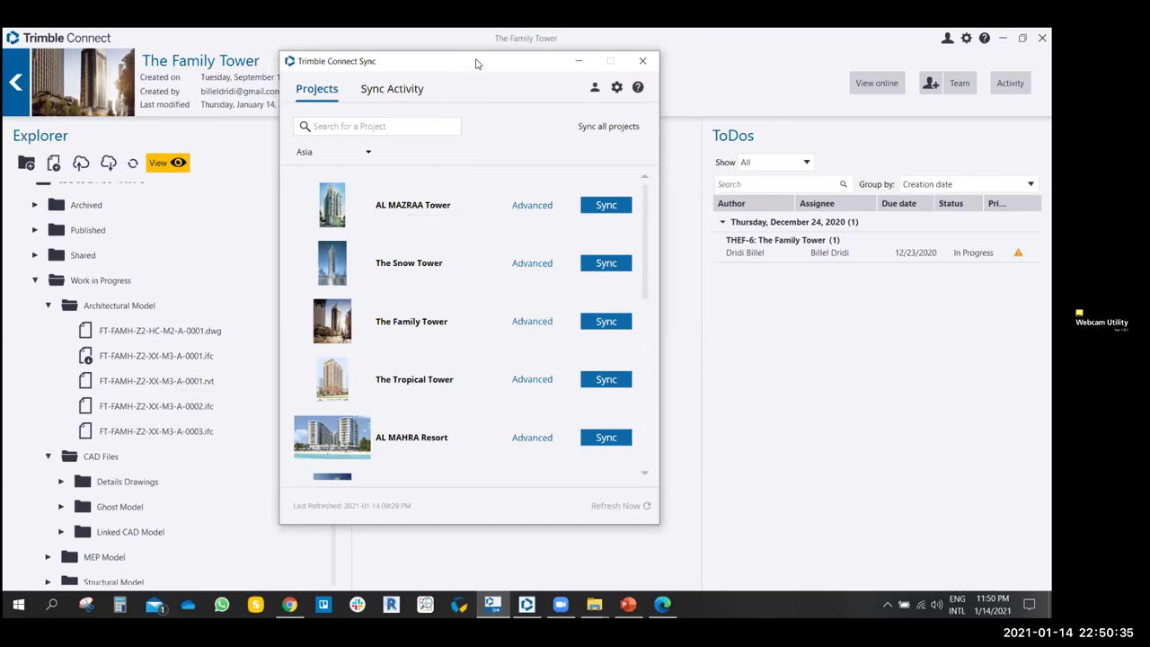
{"action": "left_click_drag", "start_coordinate": [476, 63], "coordinate": [487, 62]}
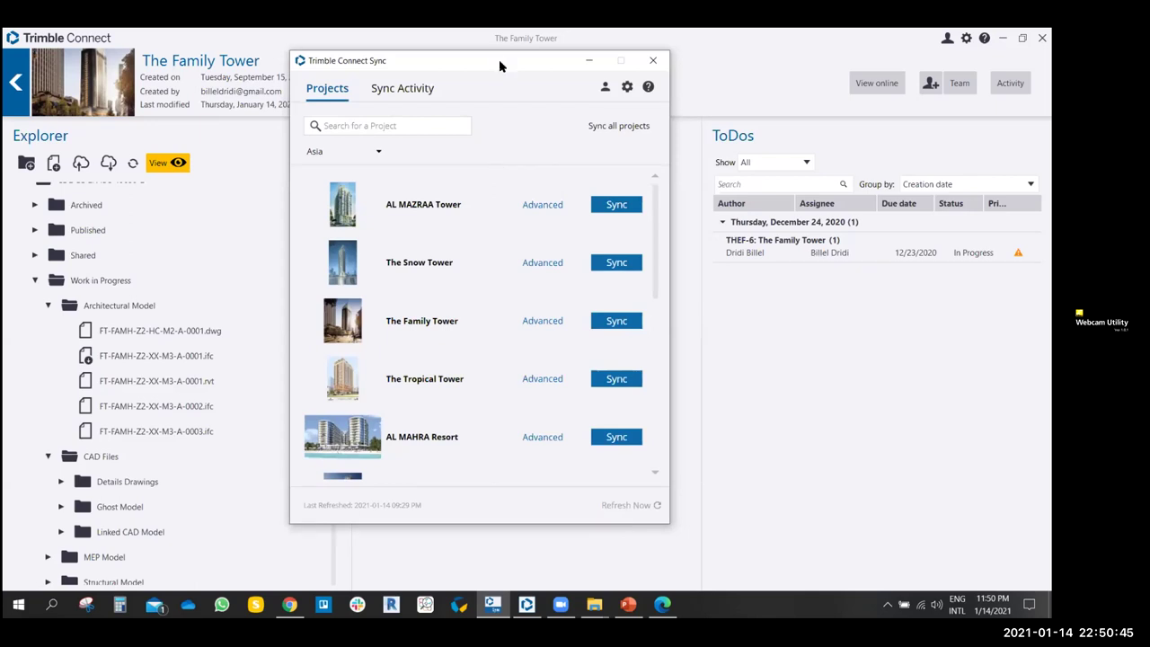
{"action": "left_click_drag", "start_coordinate": [498, 62], "coordinate": [494, 71]}
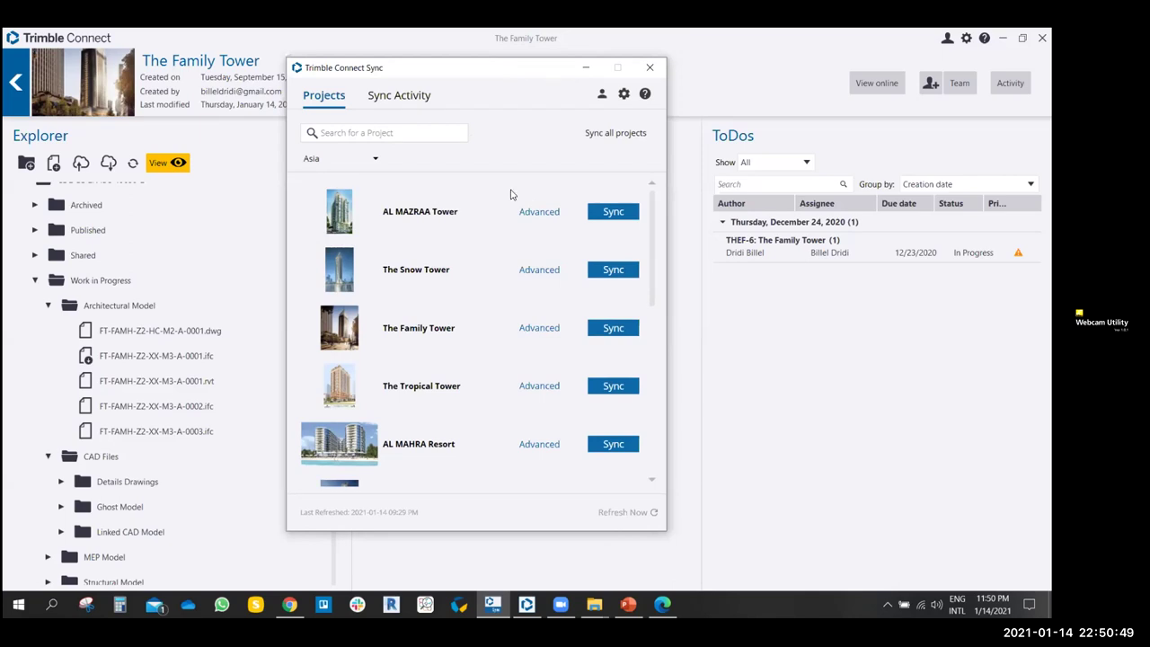
{"action": "left_click", "coordinate": [613, 214]}
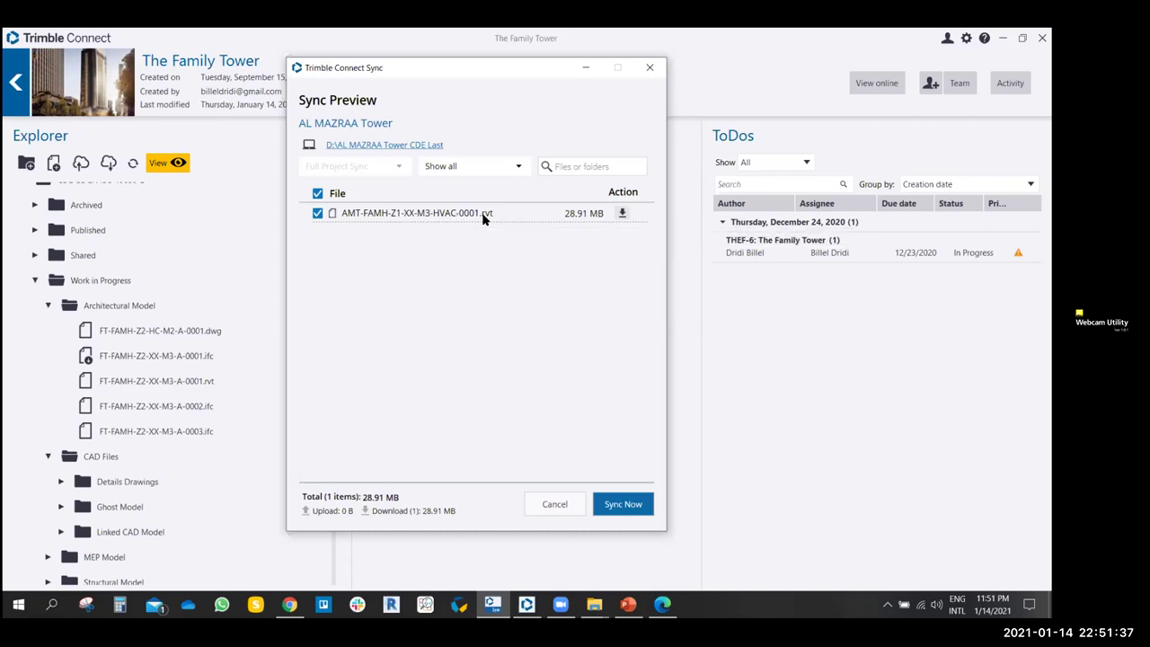
- Download AMT-FAMH-Z1-XX-M3-HVAC-0001.rvt (28.91 MB) with Sync Now, then go back to Projects
{"action": "left_click", "coordinate": [637, 505]}
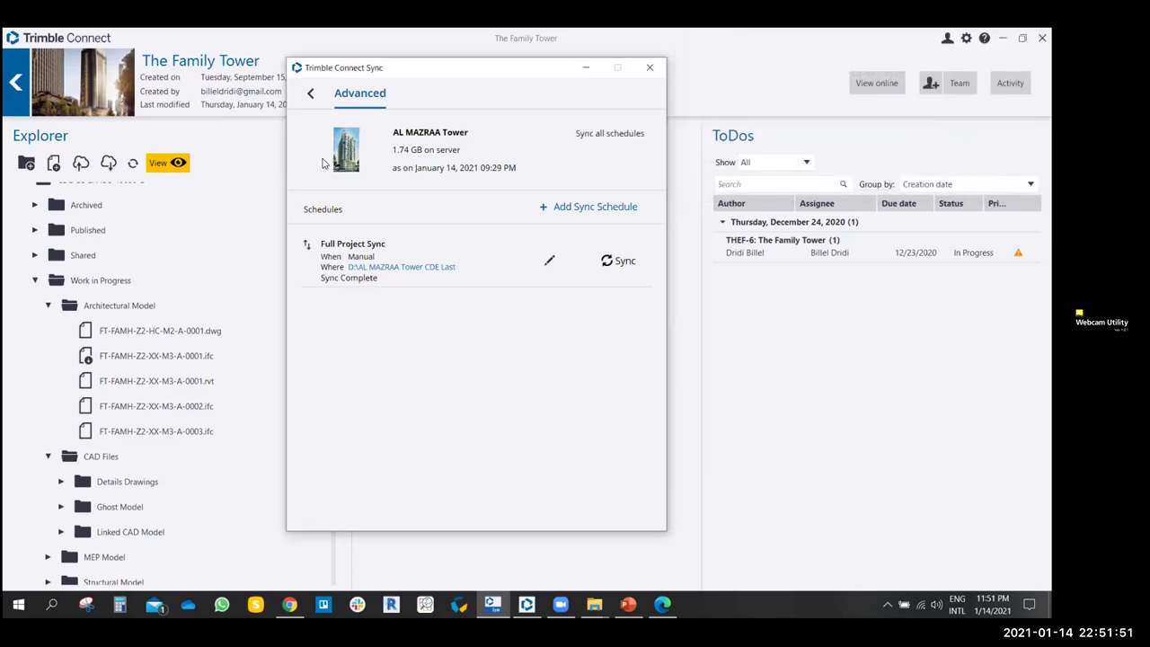
{"action": "left_click", "coordinate": [311, 97]}
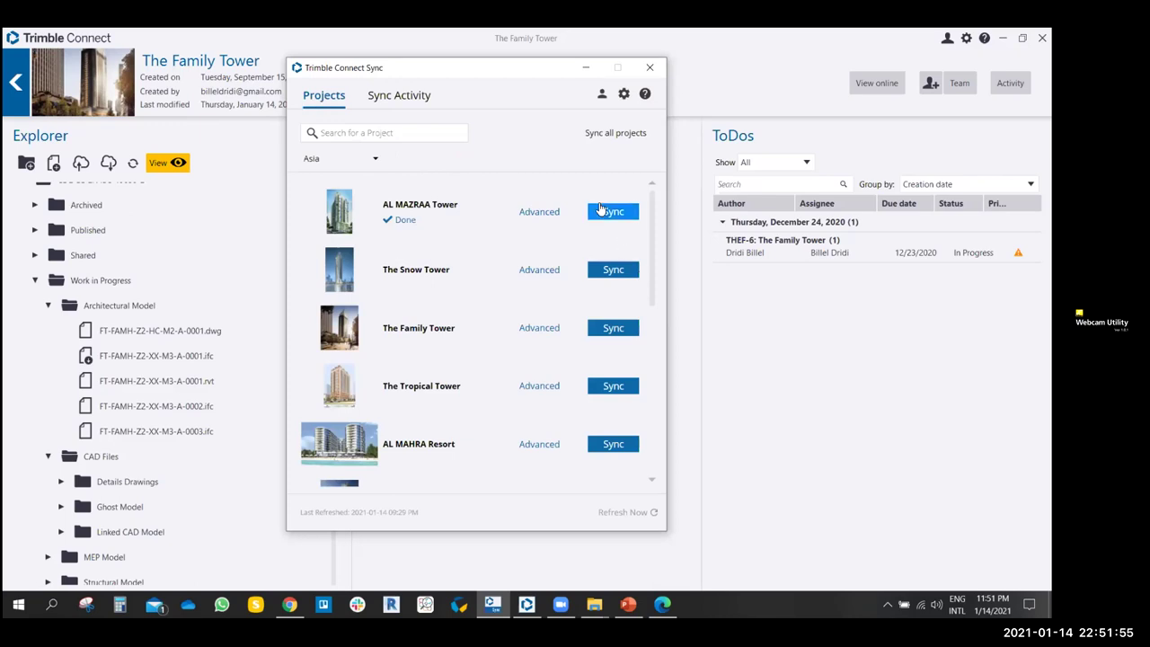
- Recheck AL MAZRAA Tower, close its empty sync preview, and scroll the project list
{"action": "left_click", "coordinate": [601, 209]}
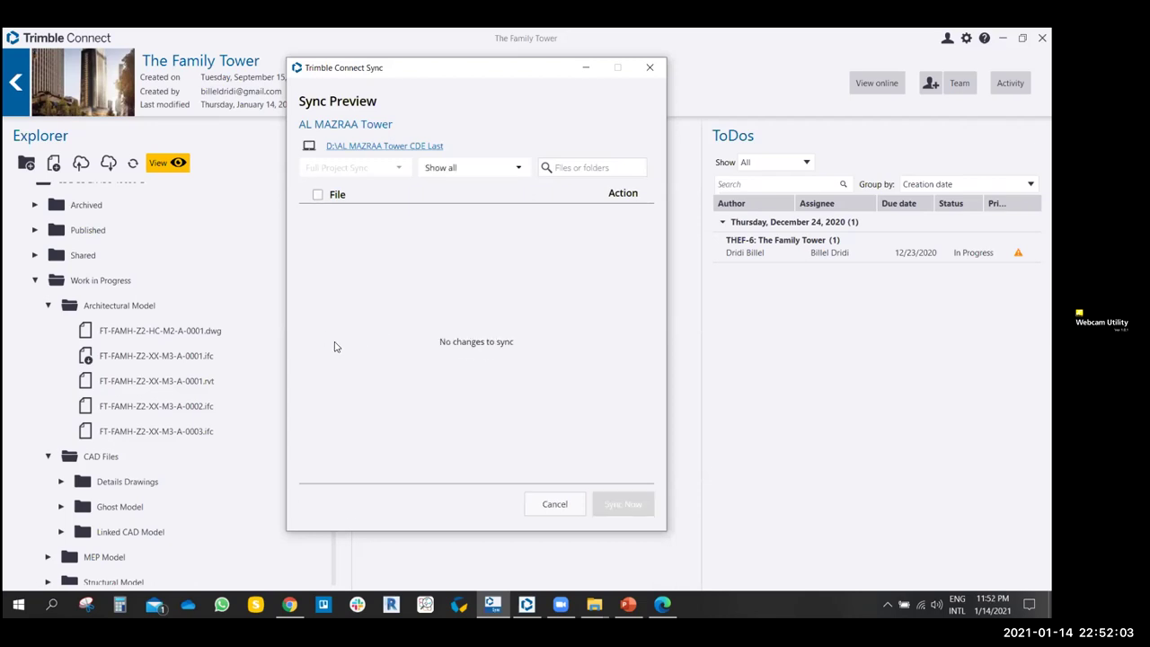
{"action": "left_click", "coordinate": [531, 497]}
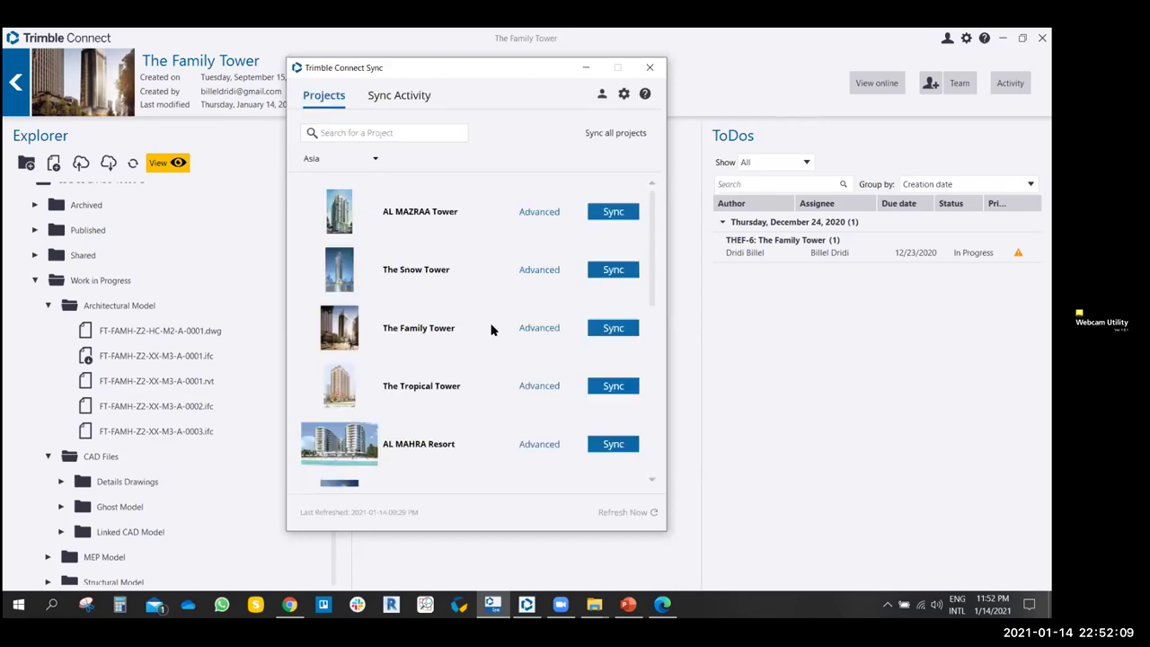
{"action": "scroll", "coordinate": [477, 295], "scroll_direction": "down", "scroll_amount": 1}
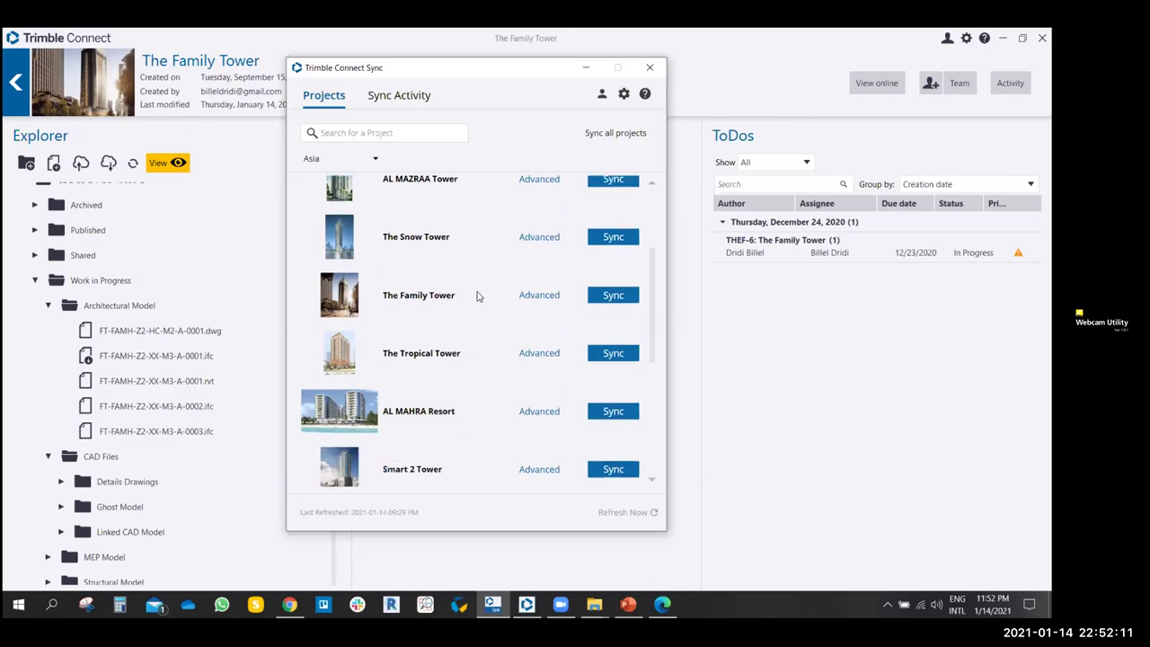
{"action": "scroll", "coordinate": [477, 296], "scroll_direction": "down", "scroll_amount": 2}
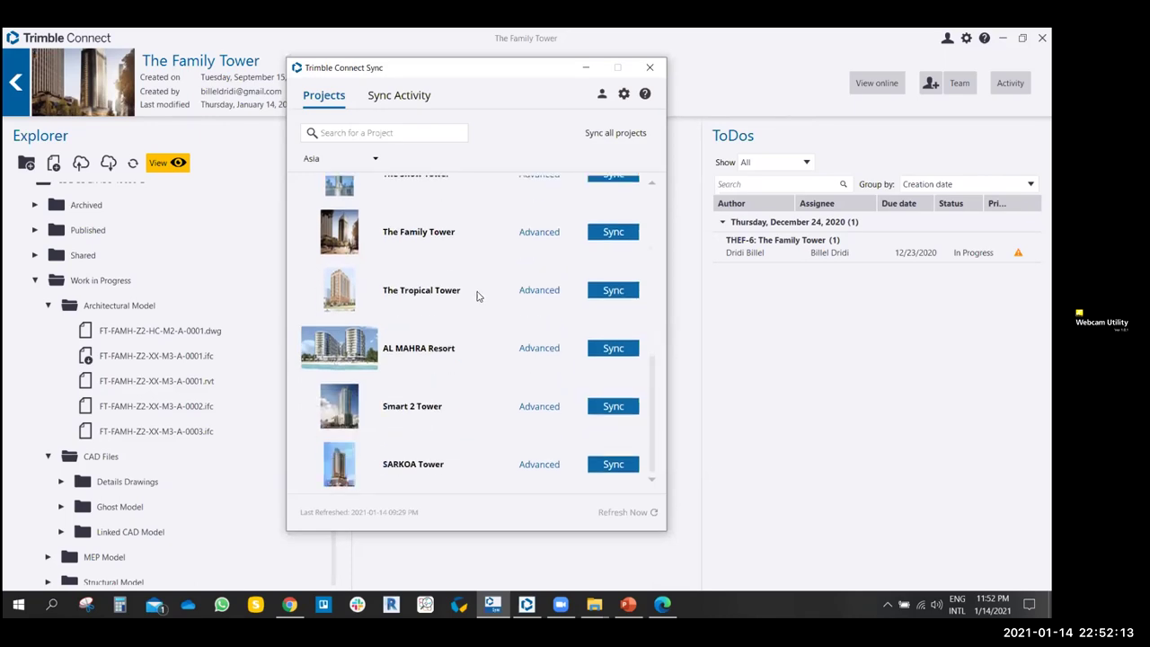
{"action": "scroll", "coordinate": [478, 296], "scroll_direction": "up", "scroll_amount": 2}
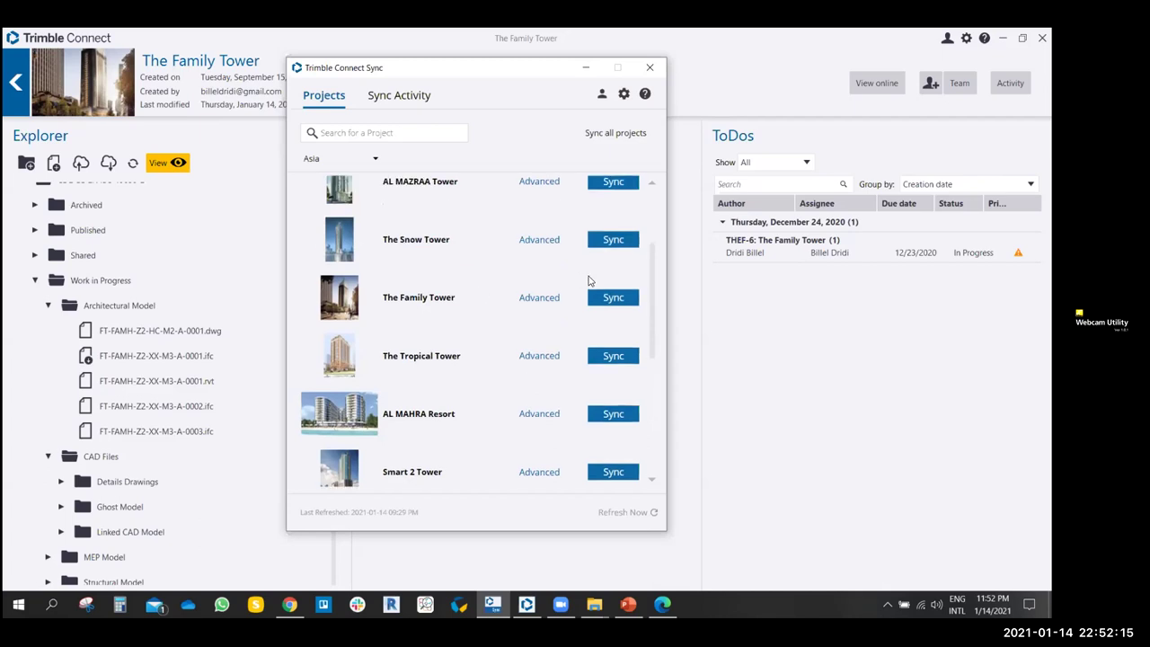
- Sync The Family Tower to download its new PDF, then return to Projects
{"action": "left_click", "coordinate": [619, 305]}
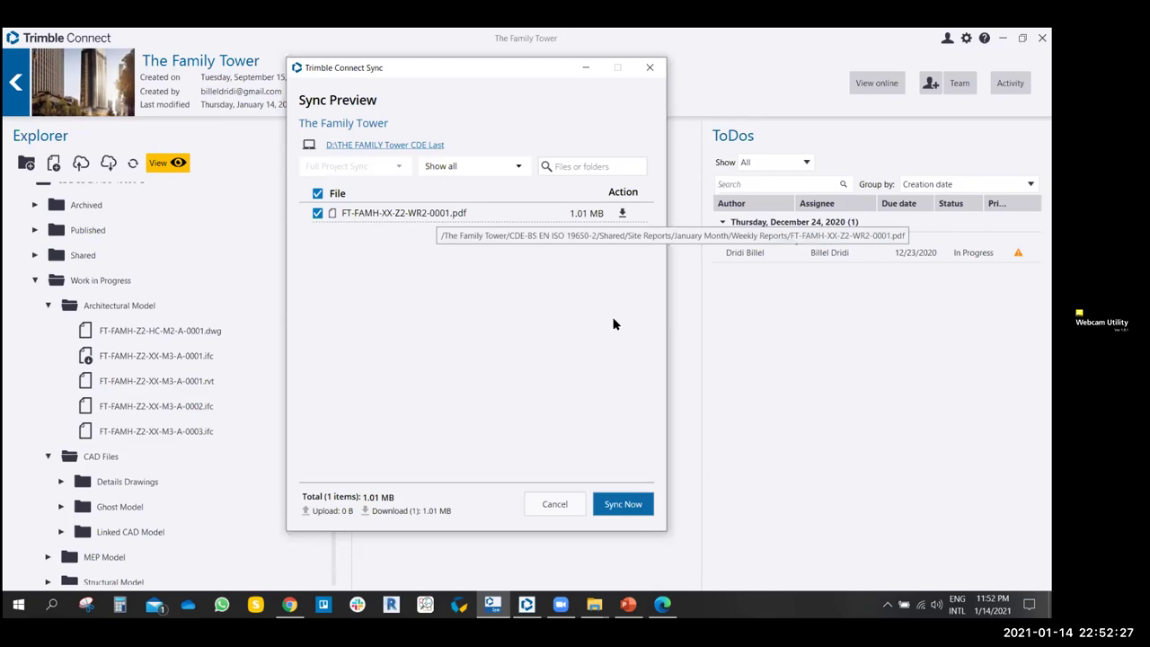
{"action": "left_click", "coordinate": [621, 504]}
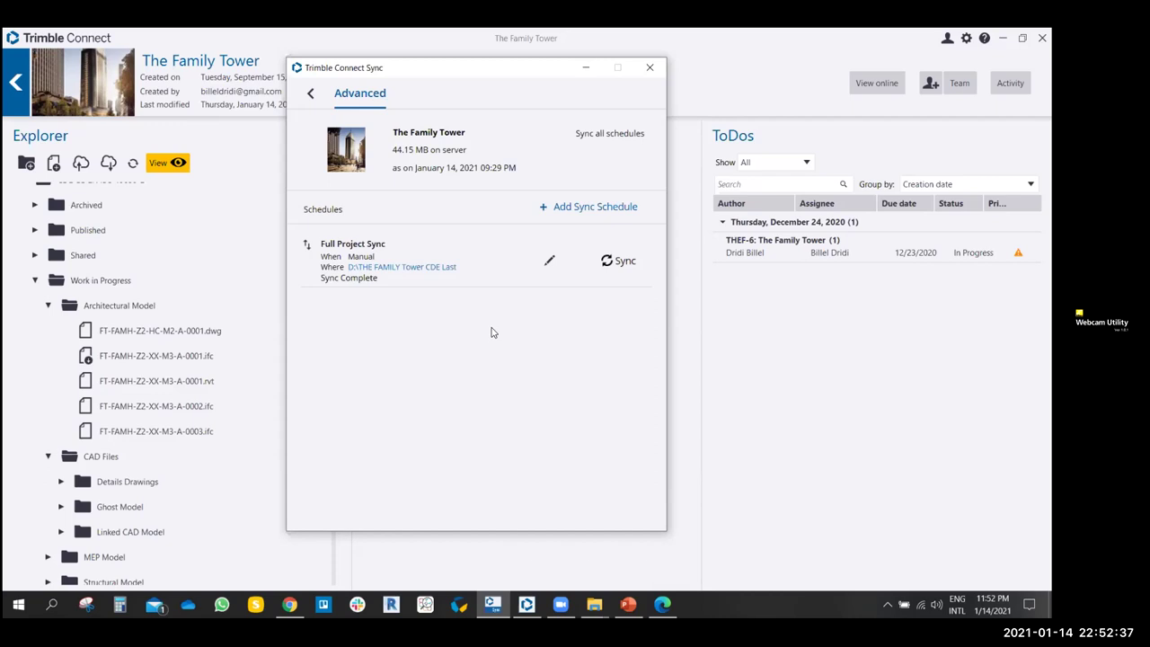
{"action": "left_click", "coordinate": [312, 95]}
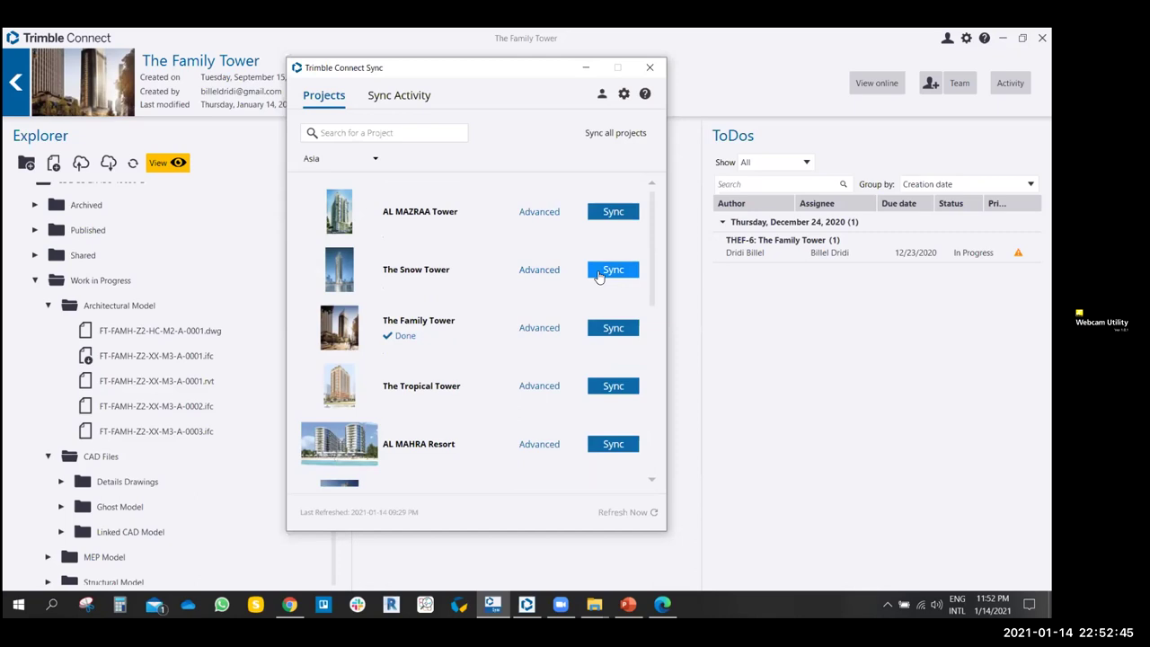
- Check The Snow Tower for changes, dismiss the notification, and switch to Chrome
{"action": "left_click", "coordinate": [599, 273]}
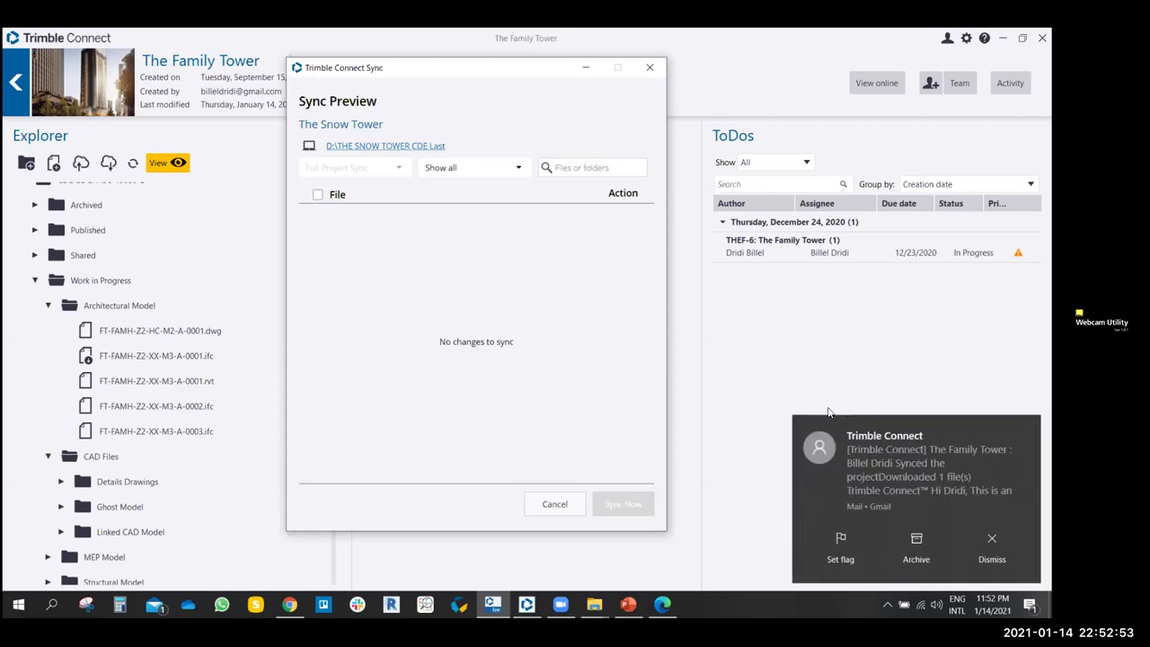
{"action": "left_click", "coordinate": [992, 548]}
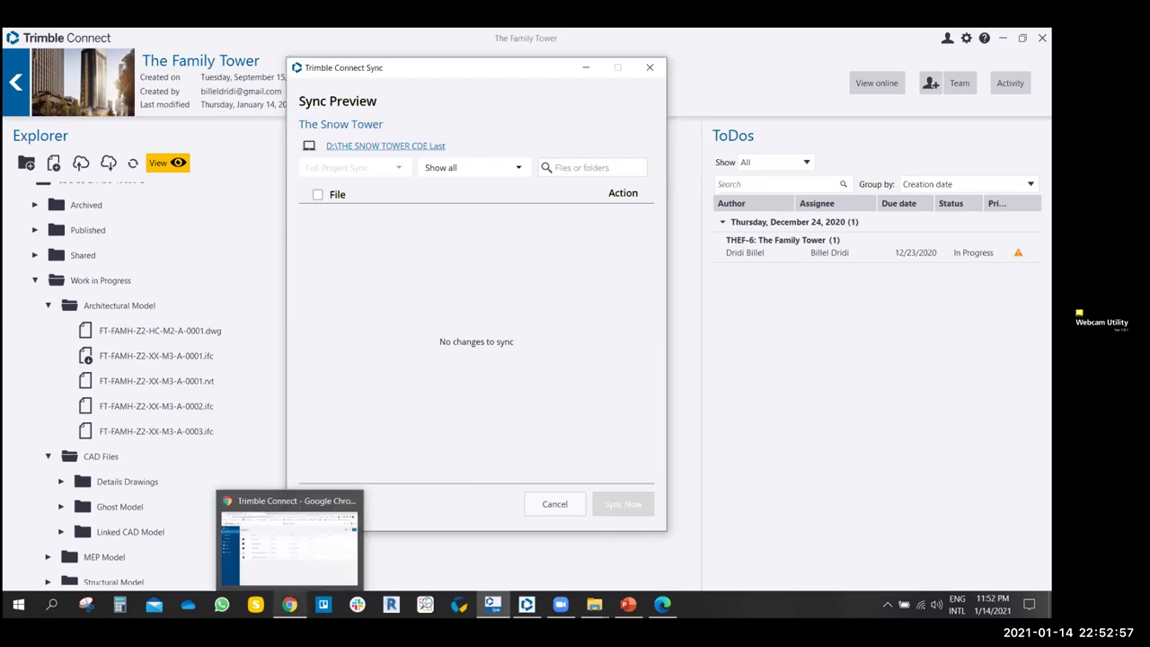
{"action": "left_click", "coordinate": [290, 539]}
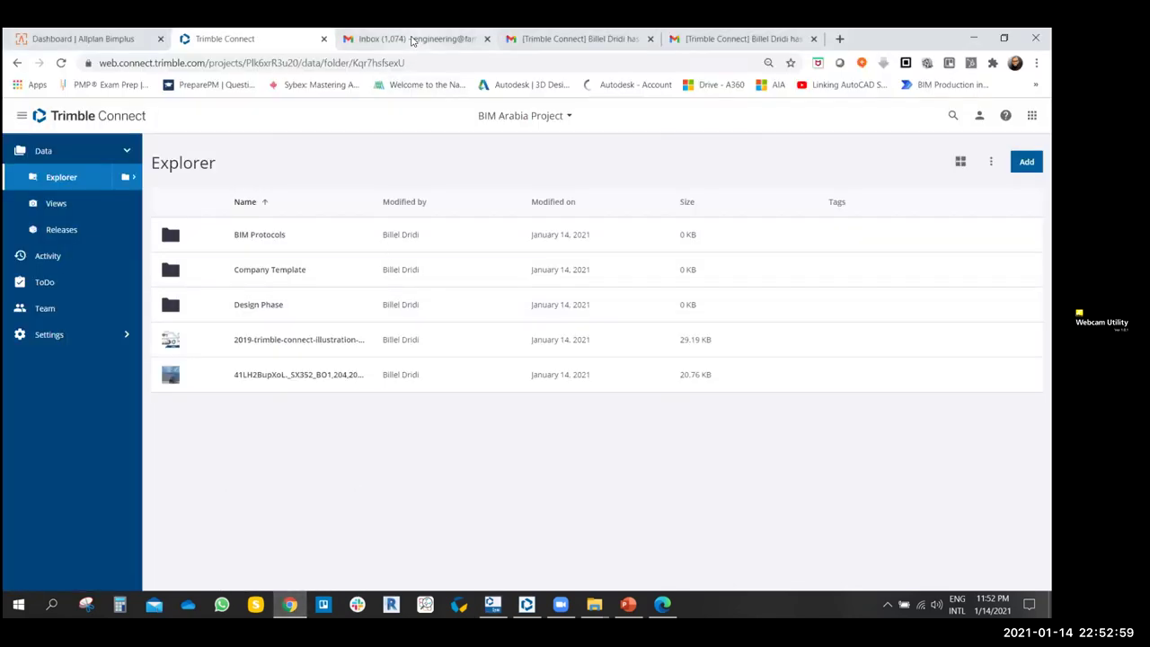
- Switch between the Gmail tabs and reload the Inbox (1,074) for new mail
{"action": "left_click", "coordinate": [413, 41]}
{"action": "left_click", "coordinate": [575, 40]}
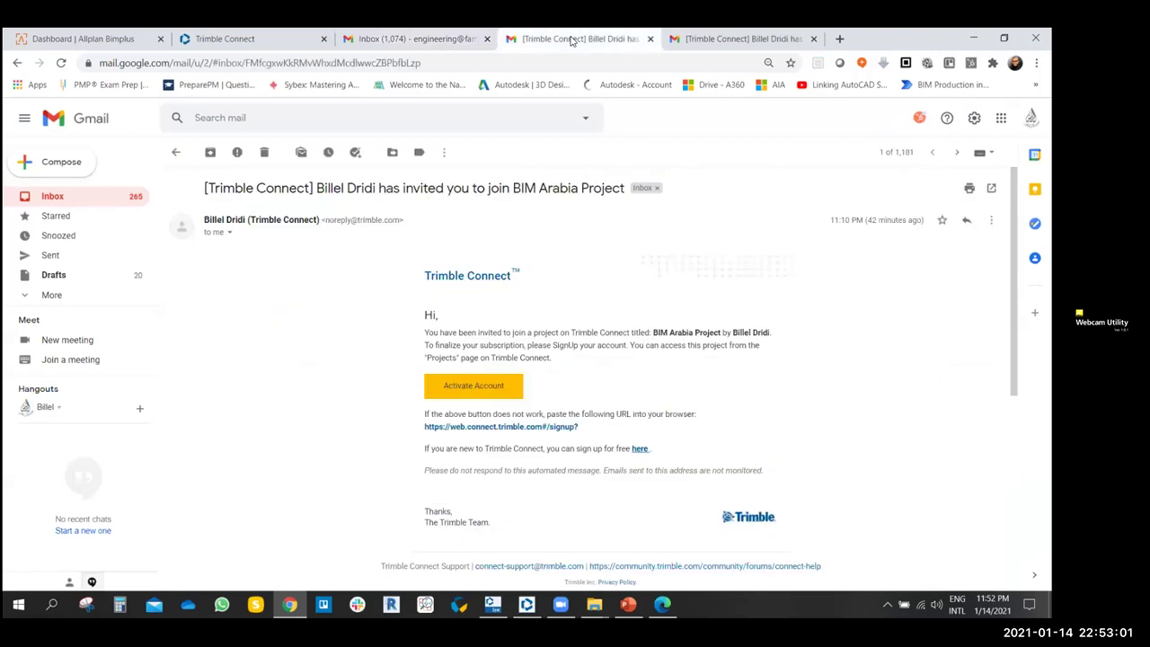
{"action": "left_click", "coordinate": [69, 197]}
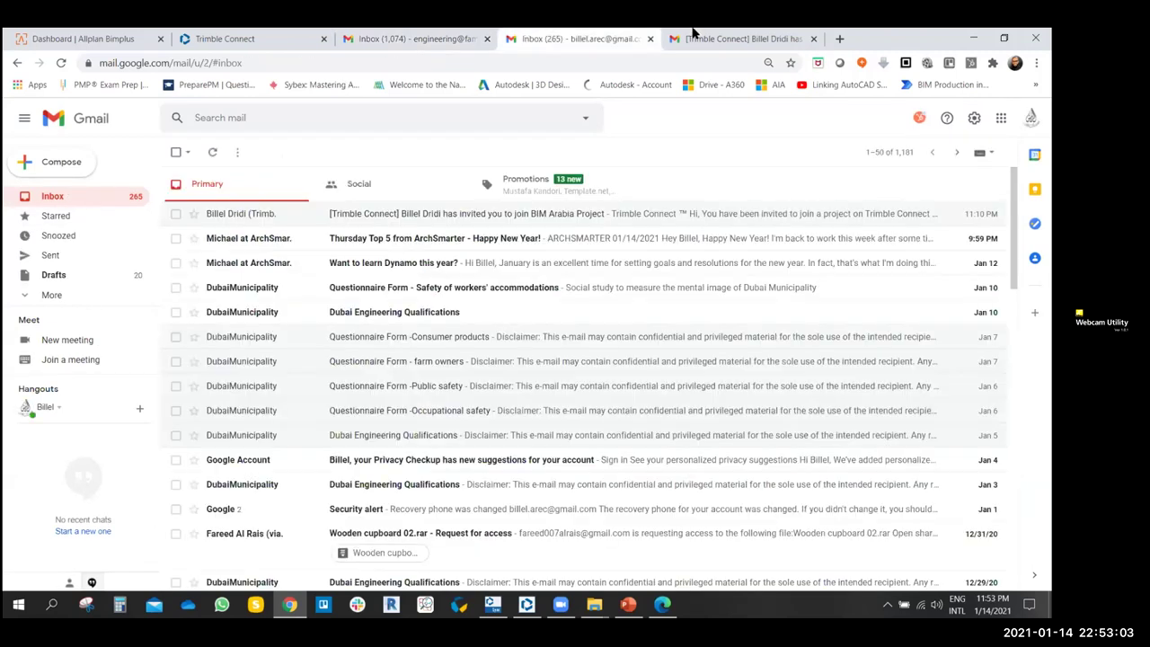
{"action": "left_click", "coordinate": [708, 36]}
{"action": "left_click", "coordinate": [382, 39]}
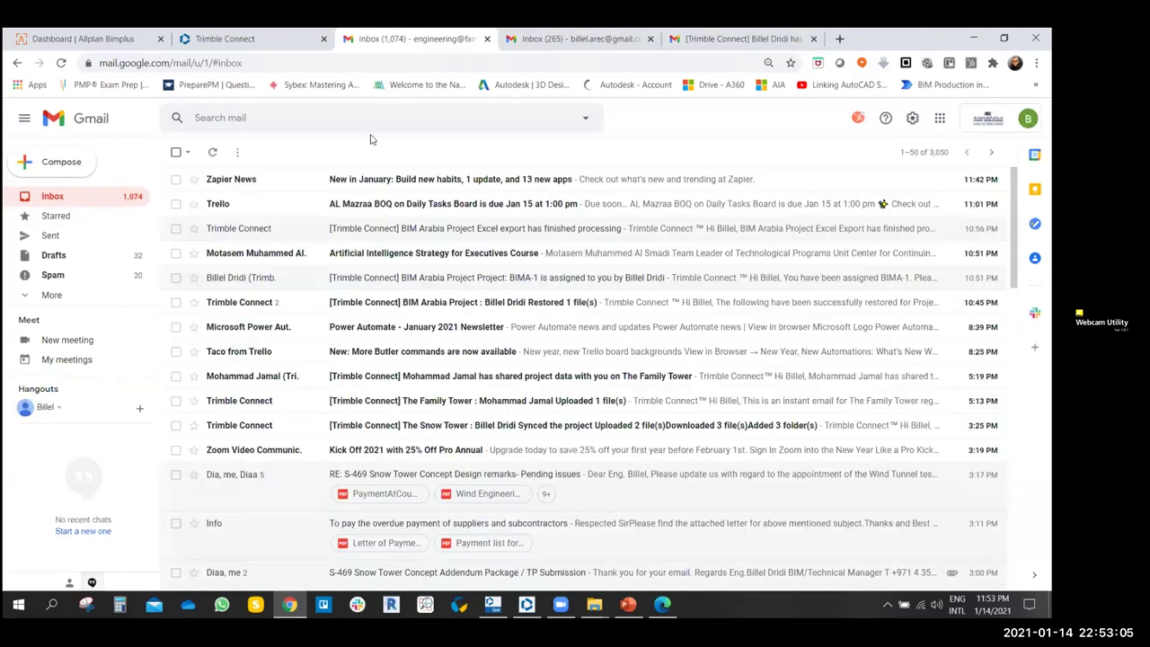
{"action": "left_click", "coordinate": [61, 64]}
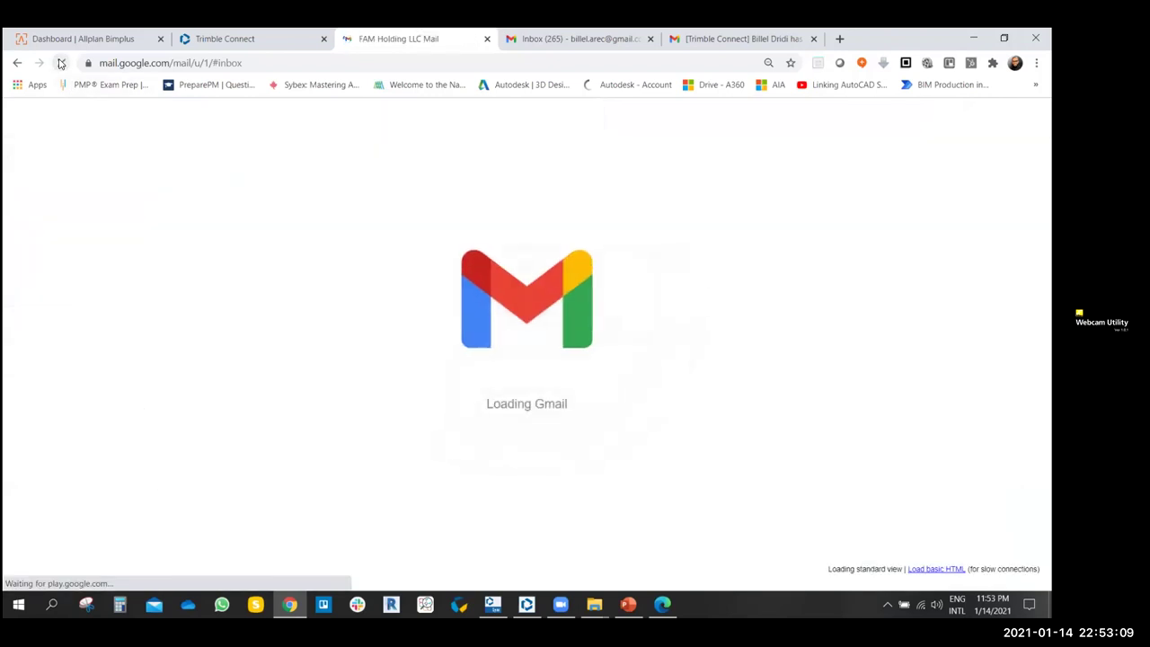
- Open and read The Family Tower email reporting FT-FAMH-XX-Z2-WR2-0001.pdf was downloaded
{"action": "left_click", "coordinate": [404, 181]}
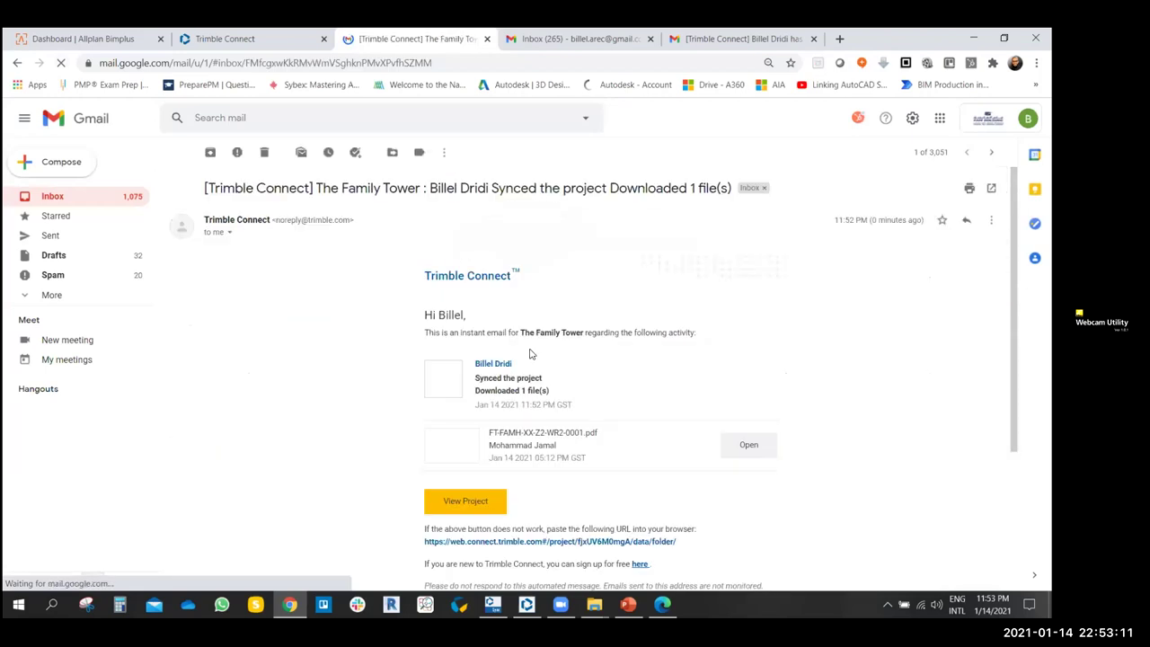
{"action": "scroll", "coordinate": [635, 396], "scroll_direction": "down", "scroll_amount": 1}
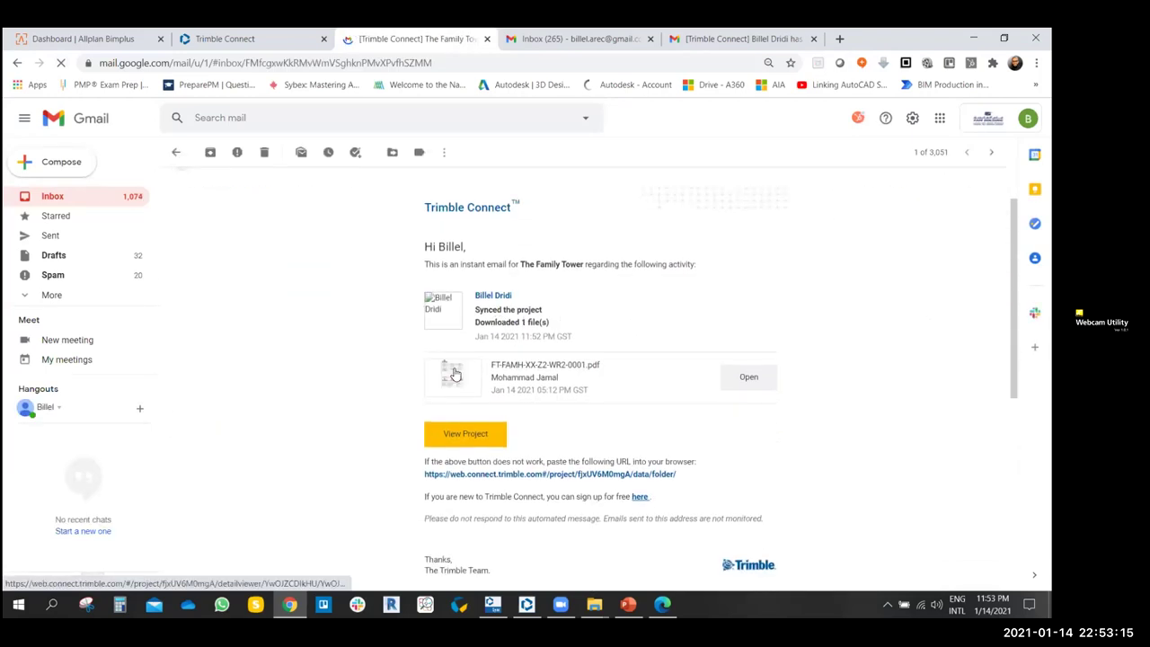
{"action": "scroll", "coordinate": [556, 338], "scroll_direction": "down", "scroll_amount": 1}
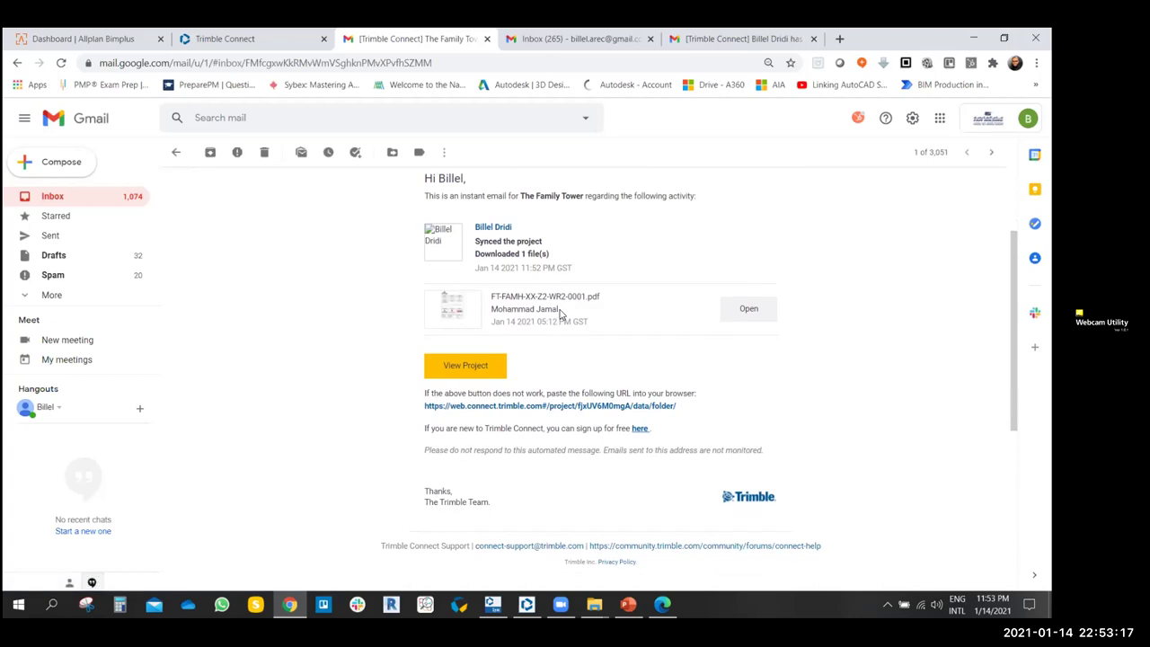
{"action": "left_click_drag", "start_coordinate": [559, 311], "coordinate": [448, 325]}
{"action": "scroll", "coordinate": [327, 383], "scroll_direction": "up", "scroll_amount": 2}
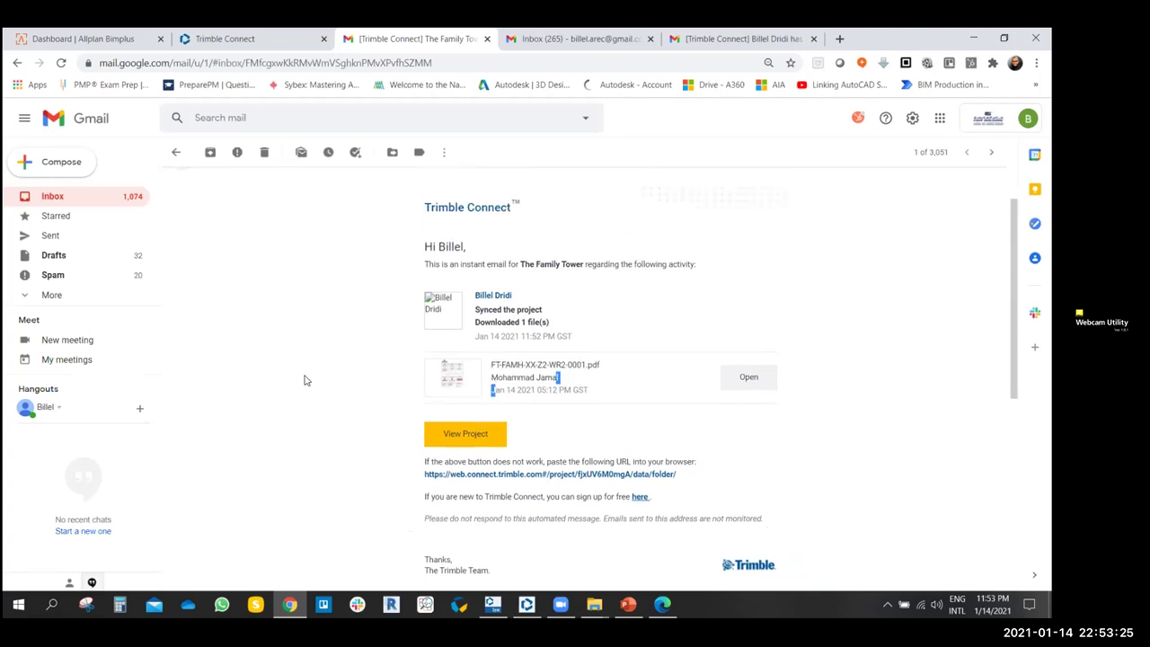
{"action": "left_click", "coordinate": [289, 346]}
{"action": "scroll", "coordinate": [365, 373], "scroll_direction": "down", "scroll_amount": 2}
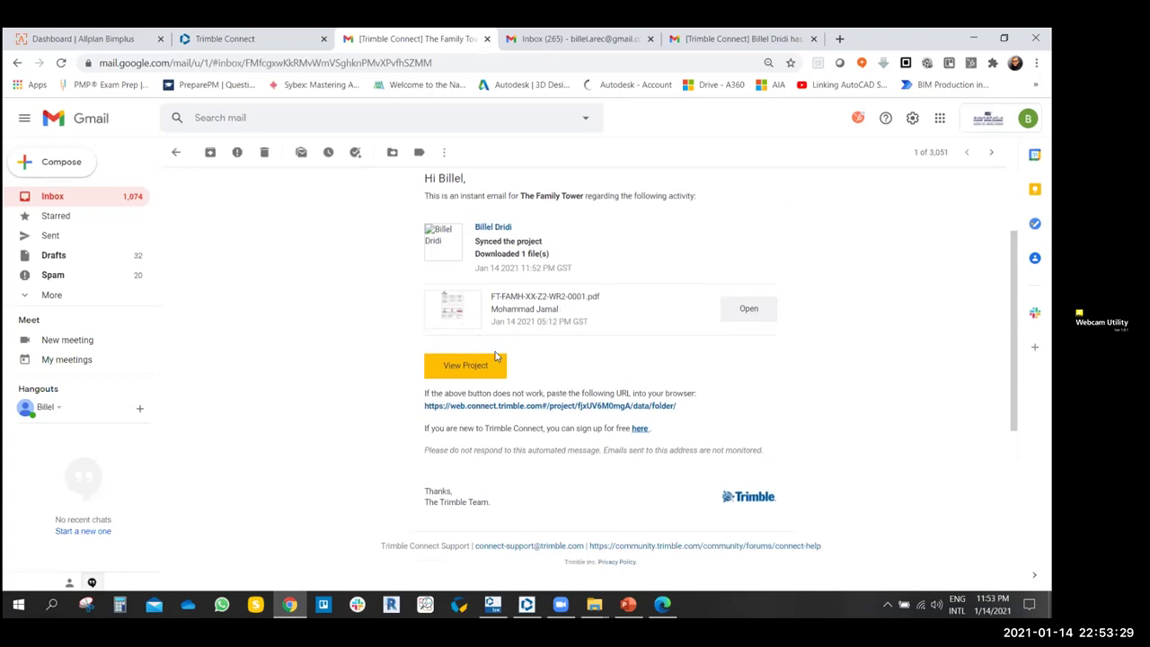
{"action": "scroll", "coordinate": [526, 335], "scroll_direction": "up", "scroll_amount": 2}
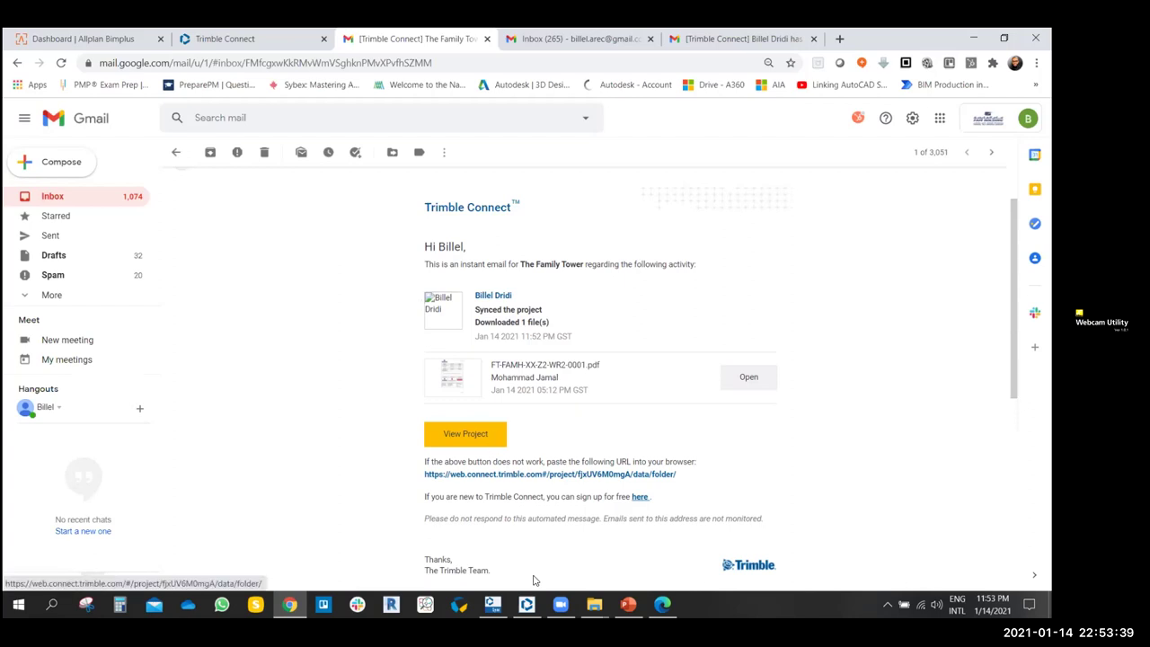
- Cancel the empty Snow Tower sync preview in Trimble Connect Sync
{"action": "left_click", "coordinate": [527, 603]}
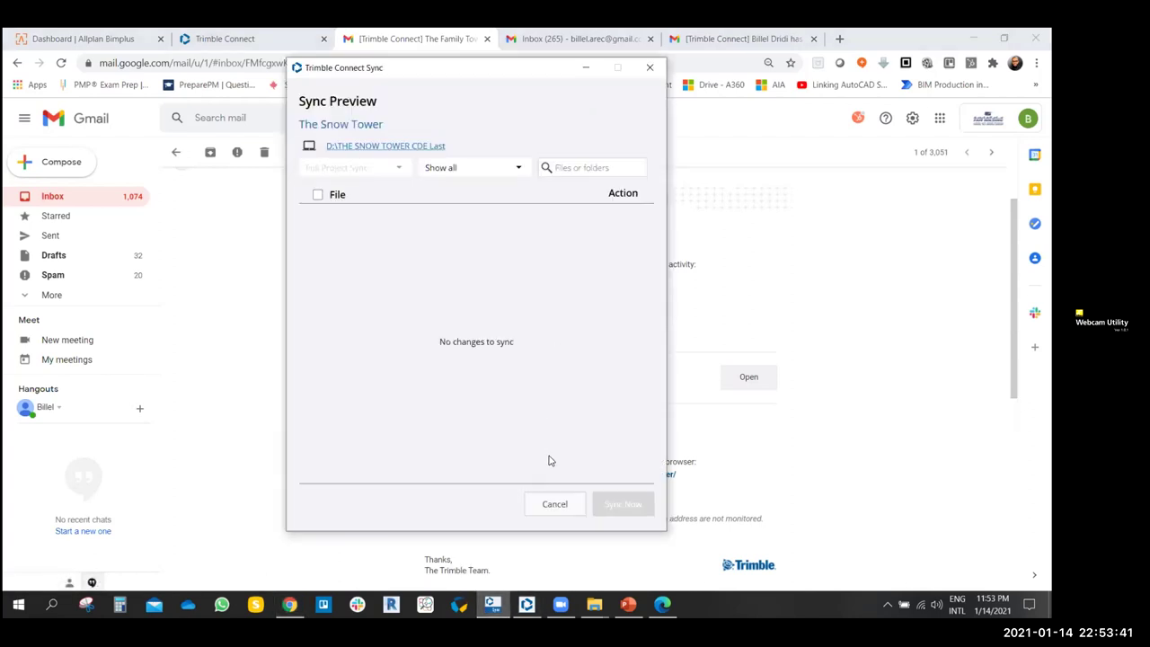
{"action": "left_click", "coordinate": [554, 503]}
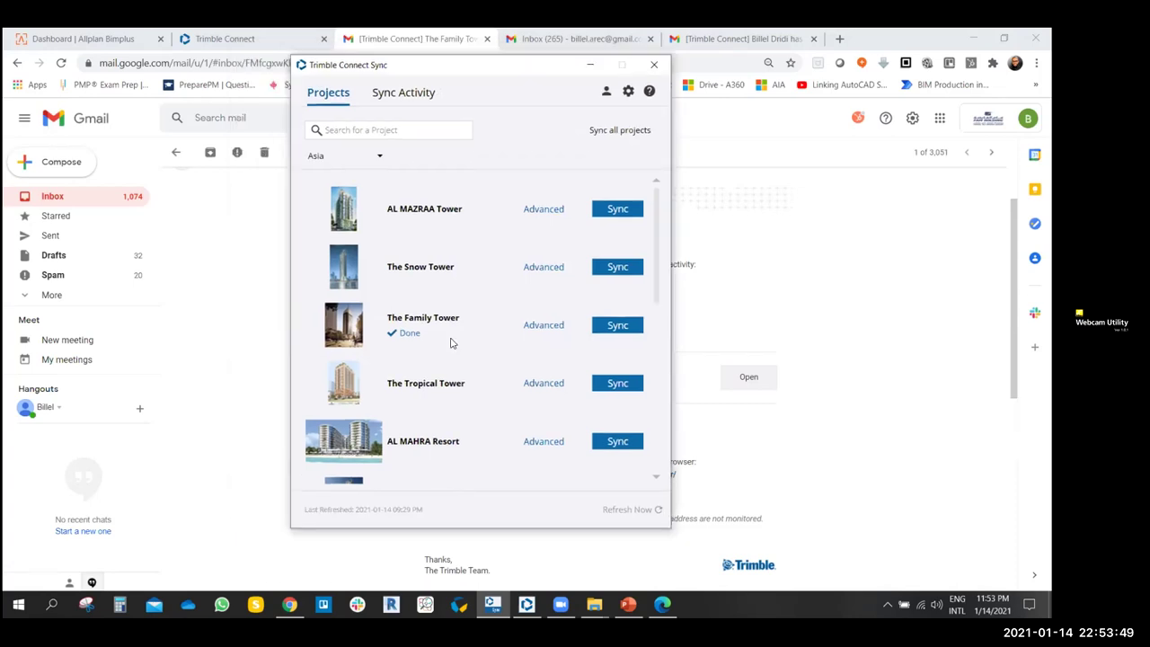
{"action": "scroll", "coordinate": [482, 311], "scroll_direction": "down", "scroll_amount": 2}
{"action": "scroll", "coordinate": [470, 356], "scroll_direction": "up", "scroll_amount": 2}
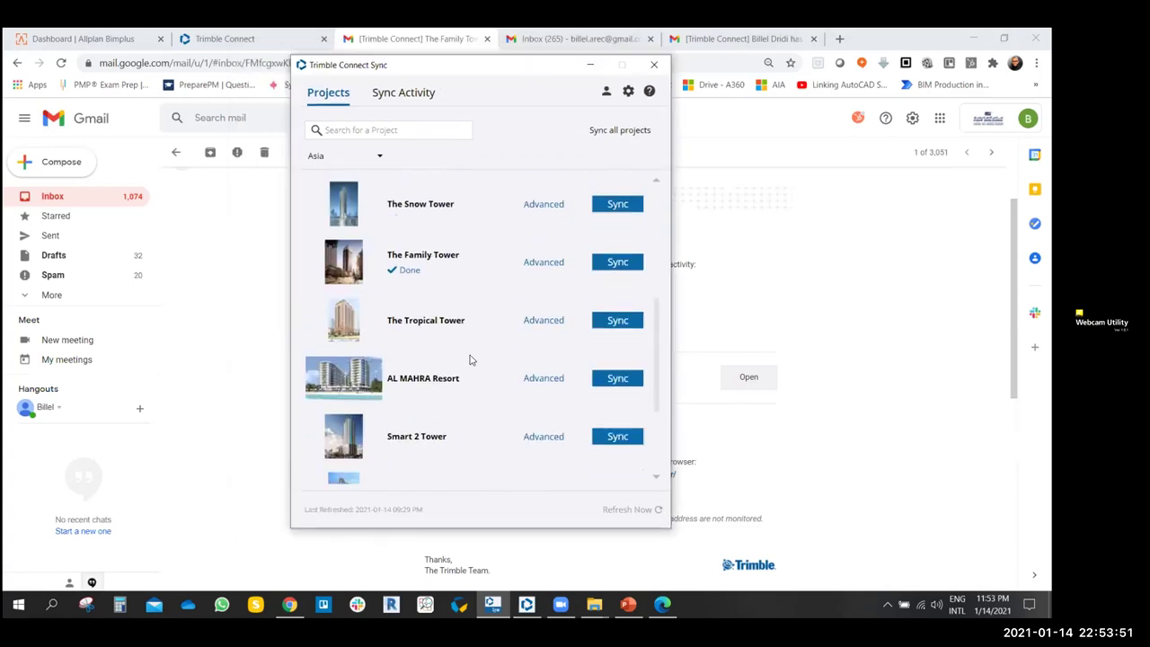
- Open the Sync Activity log and scroll through its entries
{"action": "left_click", "coordinate": [410, 97]}
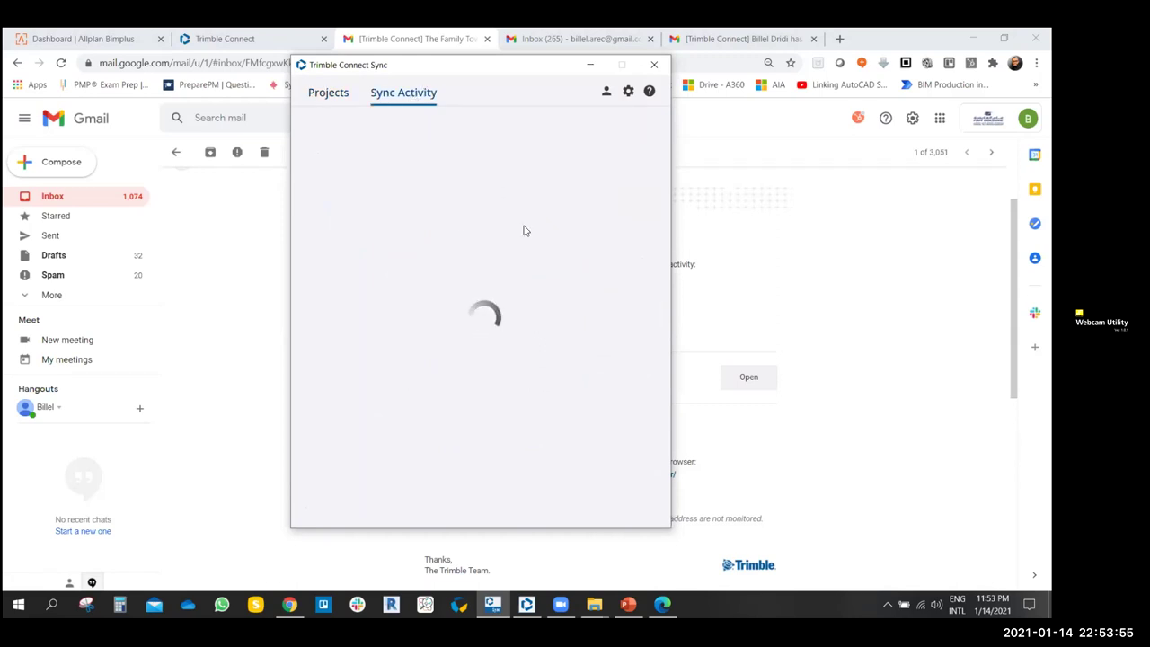
{"action": "scroll", "coordinate": [446, 286], "scroll_direction": "down", "scroll_amount": 5}
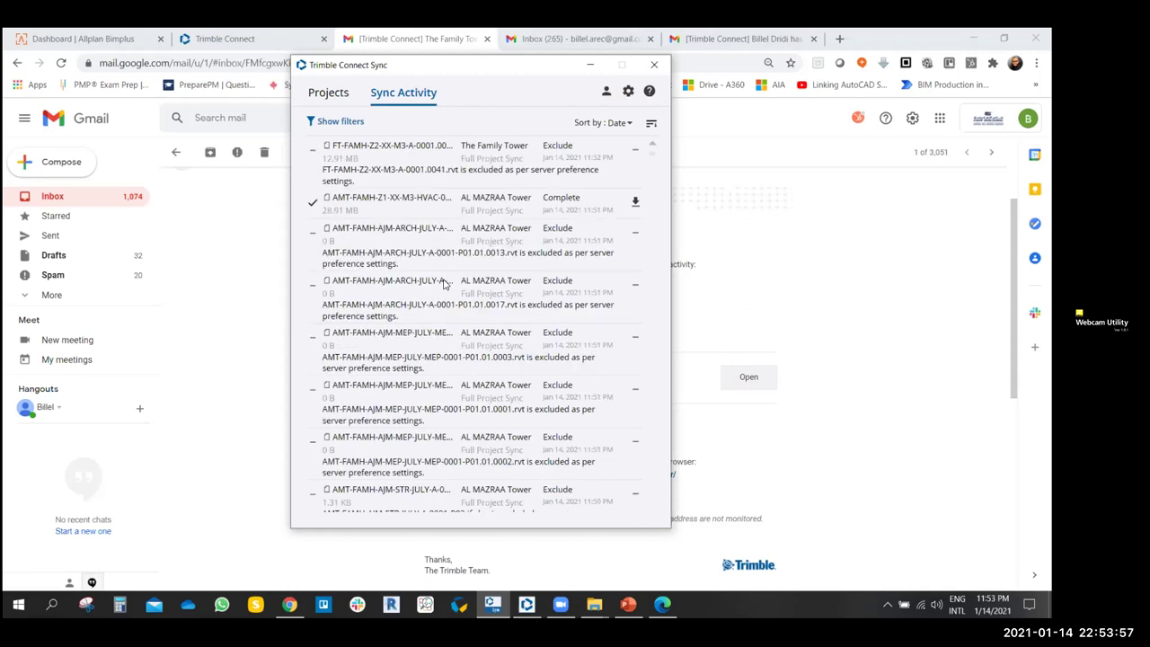
{"action": "scroll", "coordinate": [481, 292], "scroll_direction": "down", "scroll_amount": 10}
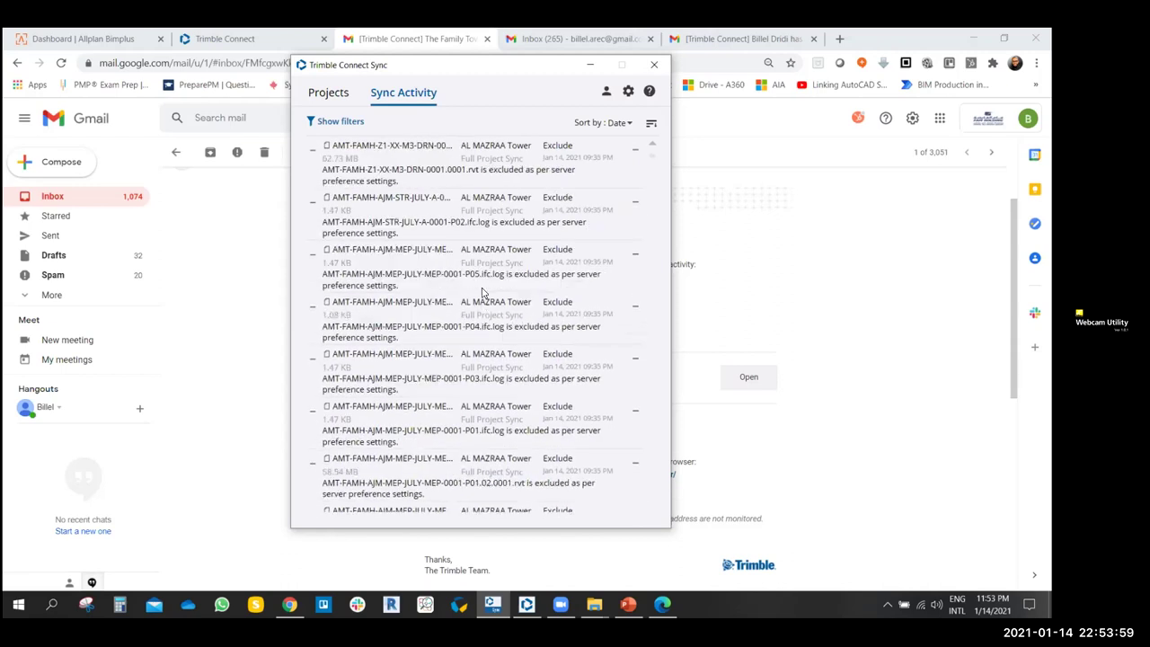
{"action": "scroll", "coordinate": [481, 292], "scroll_direction": "down", "scroll_amount": 15}
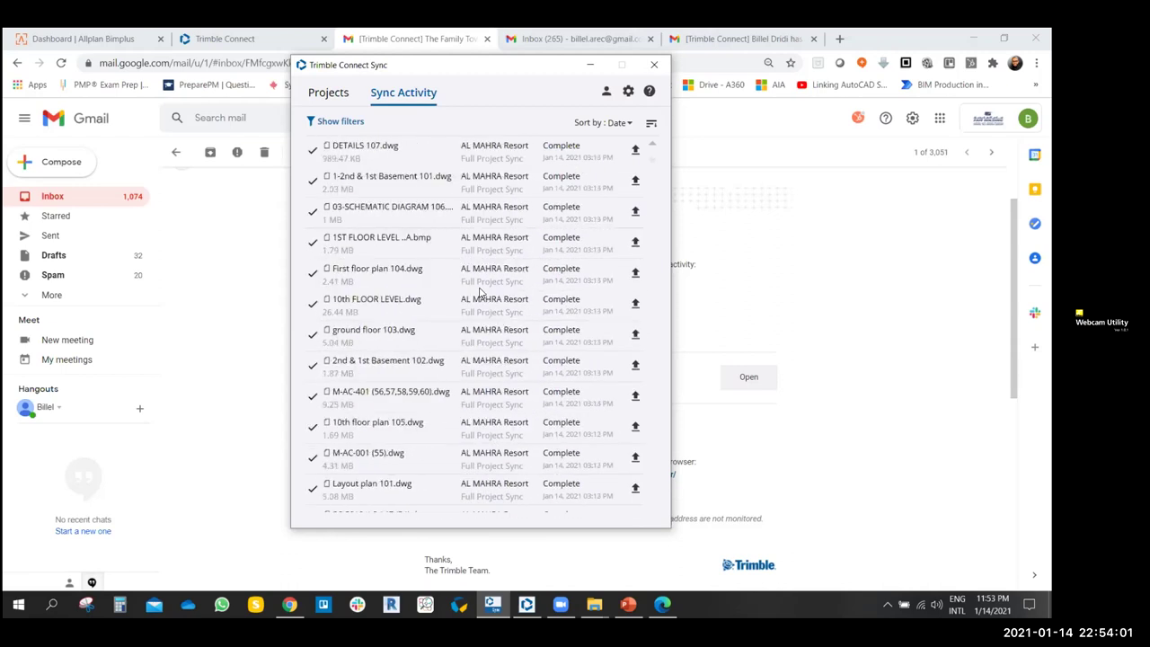
{"action": "left_click", "coordinate": [605, 90]}
{"action": "left_click", "coordinate": [553, 97]}
- Sort the activity by size, then by date newest first, and show the filters
{"action": "left_click", "coordinate": [607, 124]}
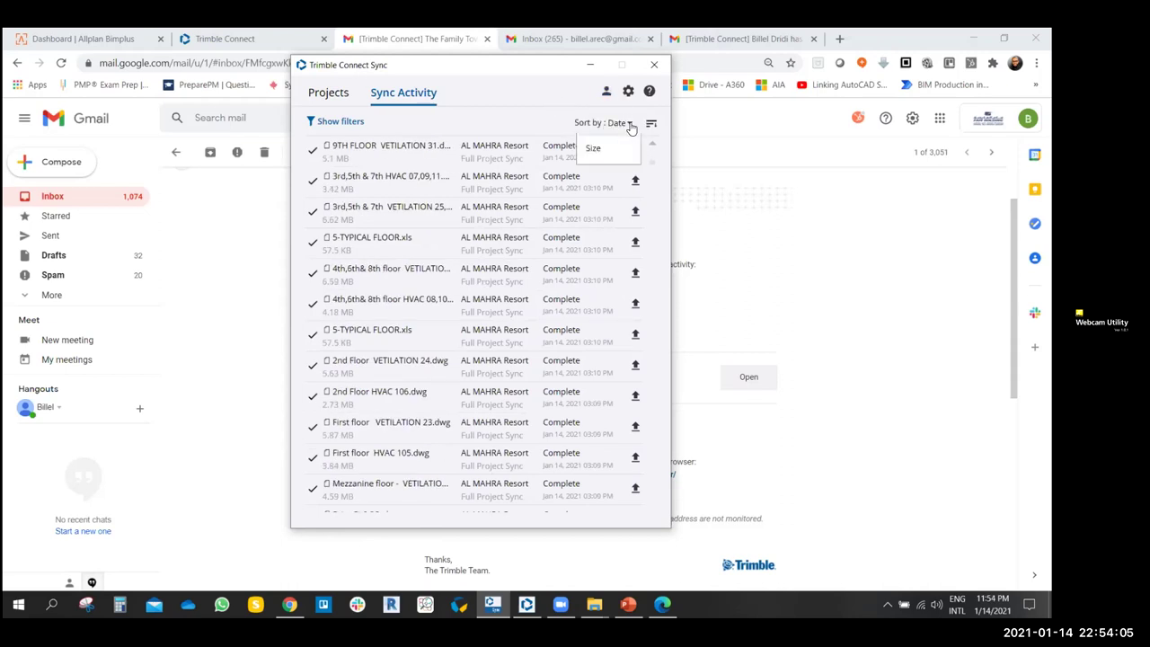
{"action": "left_click", "coordinate": [593, 175]}
{"action": "left_click", "coordinate": [627, 124]}
{"action": "left_click", "coordinate": [593, 148]}
{"action": "left_click", "coordinate": [652, 124]}
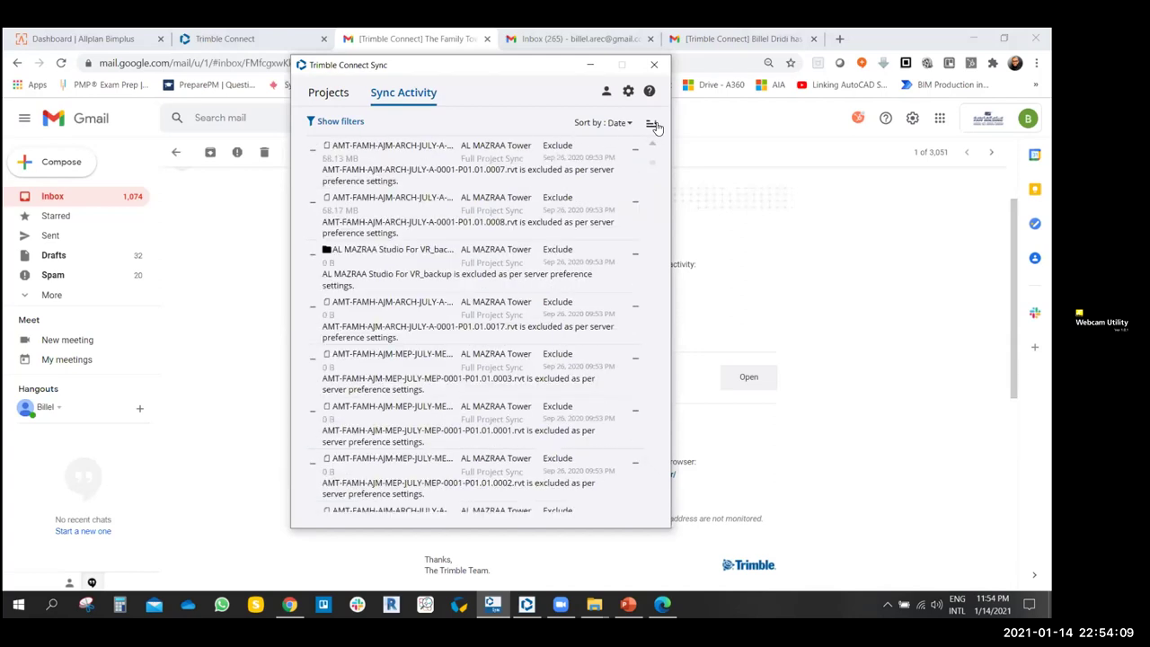
{"action": "left_click", "coordinate": [653, 125]}
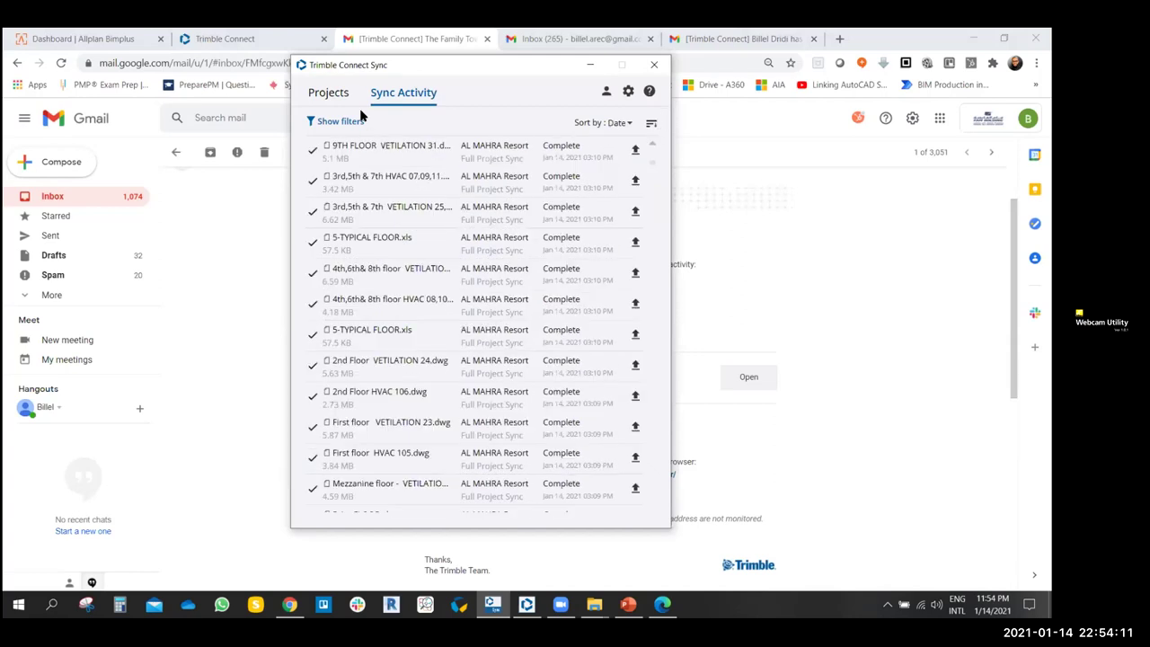
{"action": "left_click", "coordinate": [356, 122]}
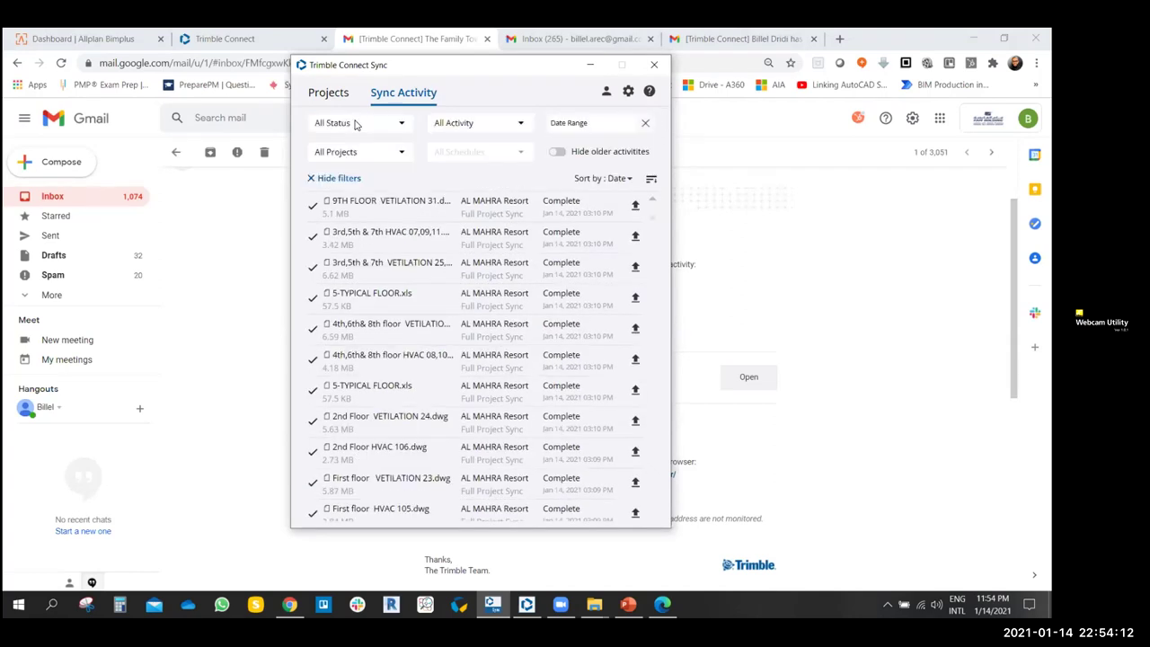
- Filter the activity log by Error, then Cancelled, then Complete status
{"action": "left_click", "coordinate": [402, 124]}
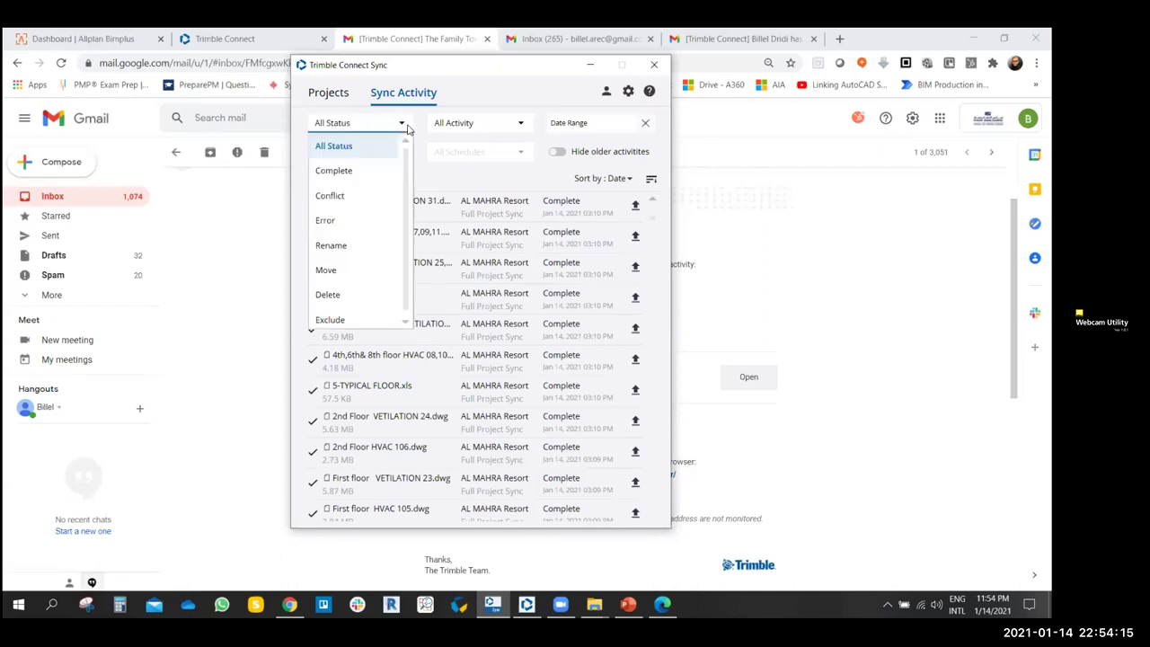
{"action": "left_click", "coordinate": [326, 220]}
{"action": "scroll", "coordinate": [442, 341], "scroll_direction": "down", "scroll_amount": 15}
{"action": "scroll", "coordinate": [440, 313], "scroll_direction": "up", "scroll_amount": 15}
{"action": "left_click", "coordinate": [401, 123]}
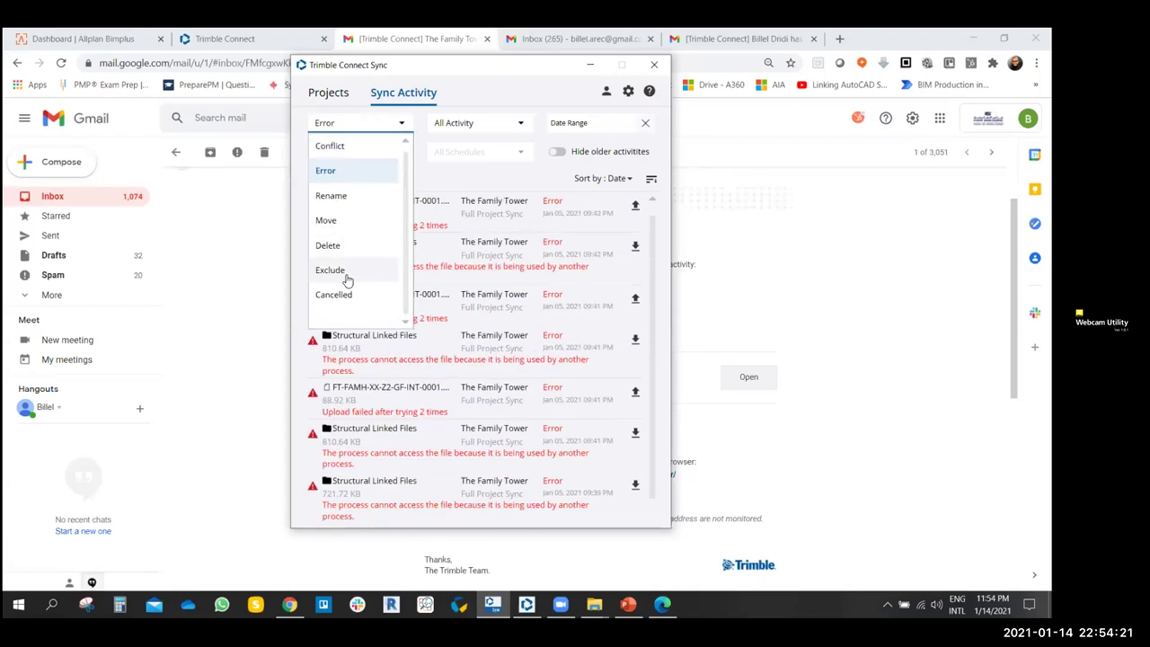
{"action": "left_click", "coordinate": [346, 294]}
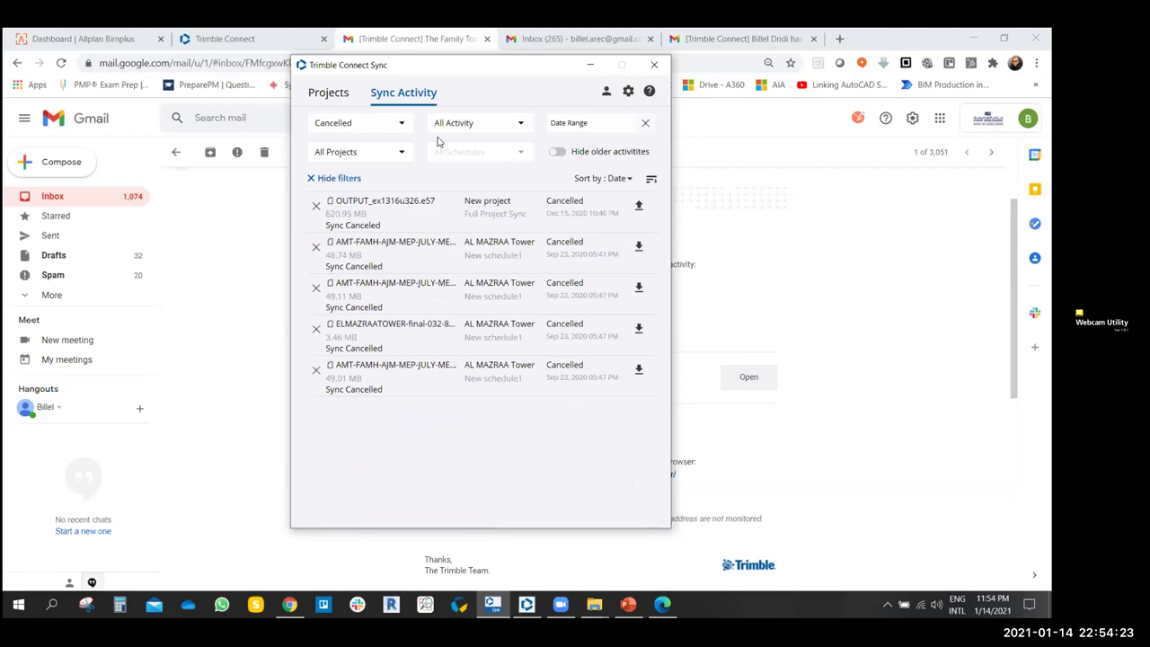
{"action": "left_click", "coordinate": [400, 124]}
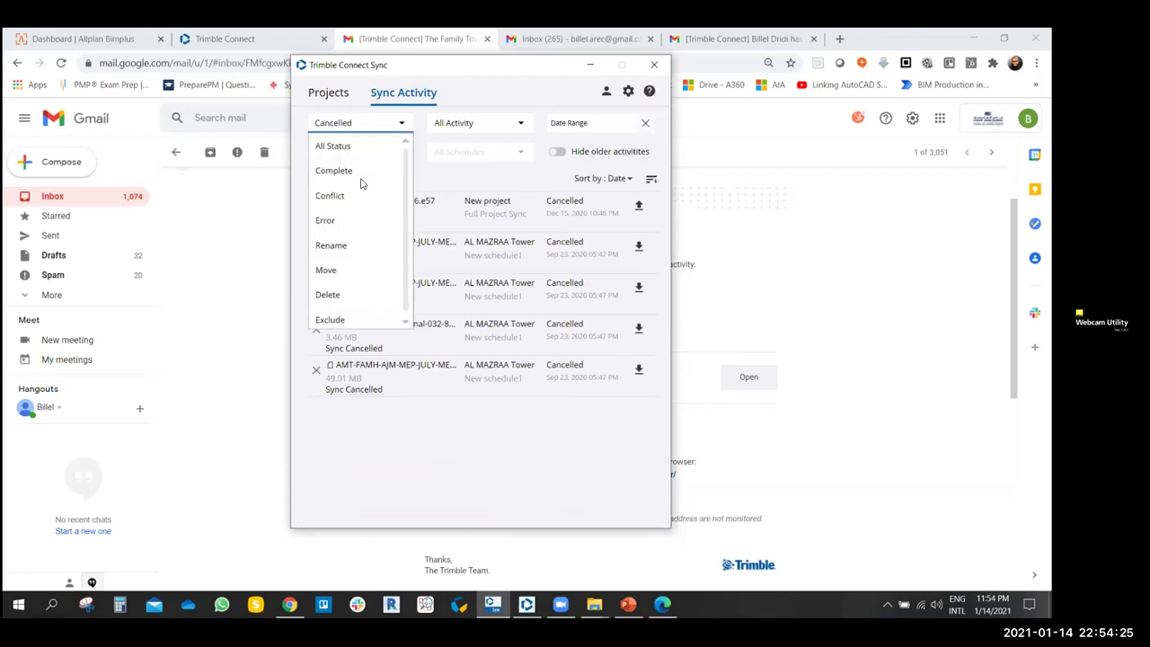
{"action": "left_click", "coordinate": [346, 170]}
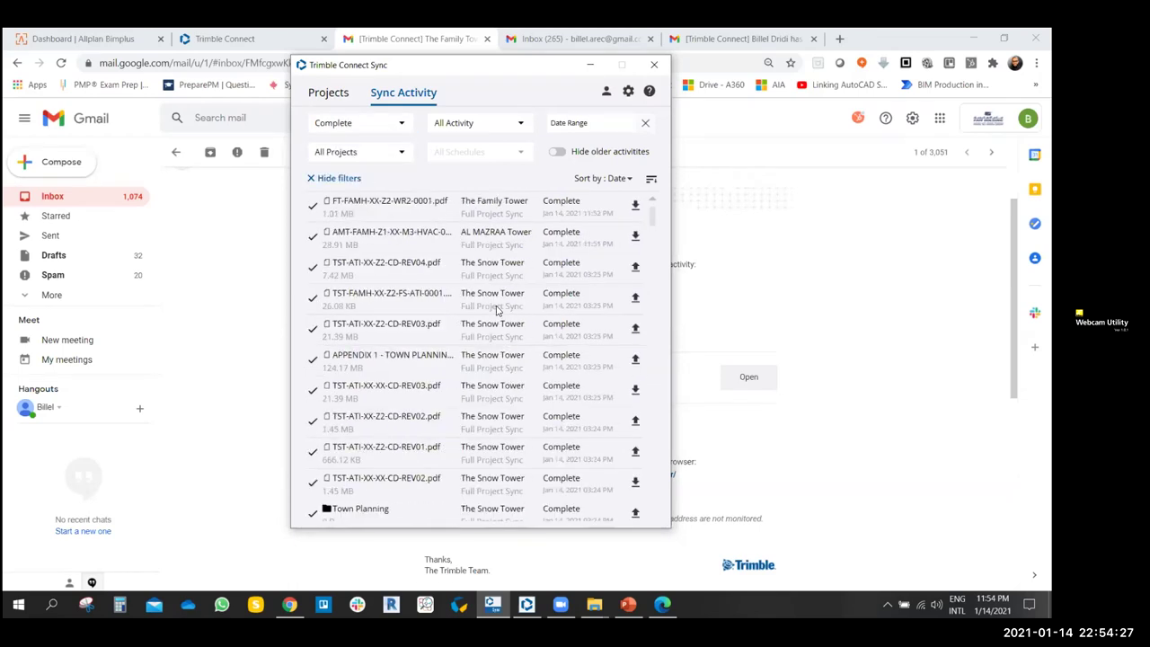
- Filter the activity log to Delete status and browse the results
{"action": "left_click", "coordinate": [391, 127]}
{"action": "scroll", "coordinate": [355, 221], "scroll_direction": "down", "scroll_amount": 1}
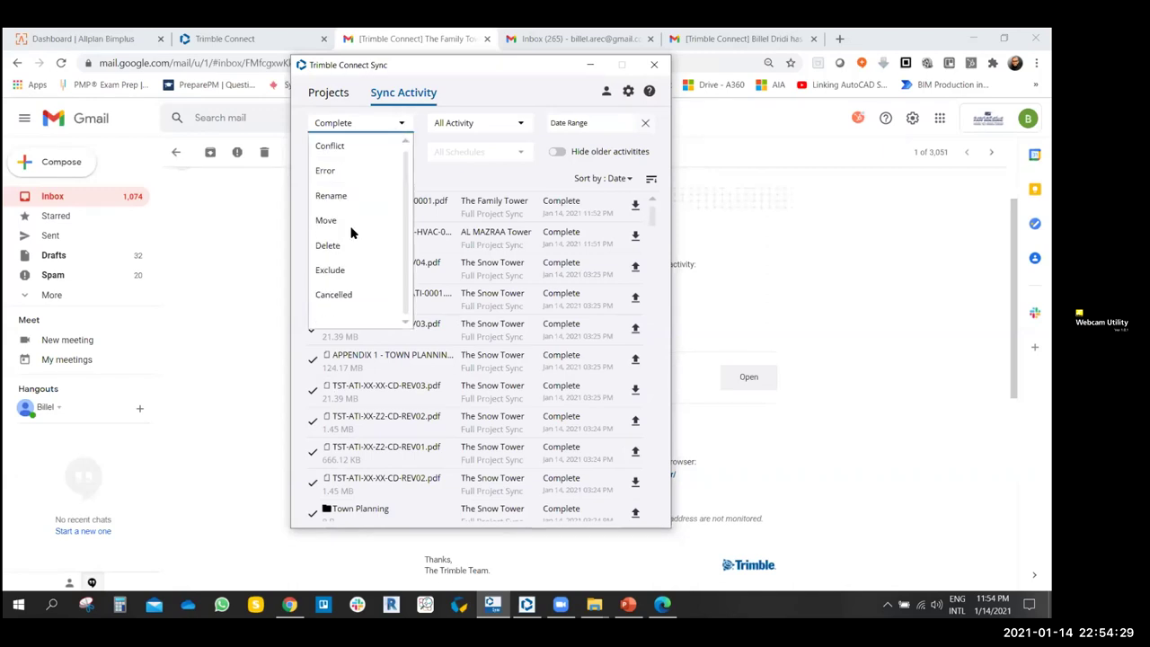
{"action": "left_click", "coordinate": [369, 248]}
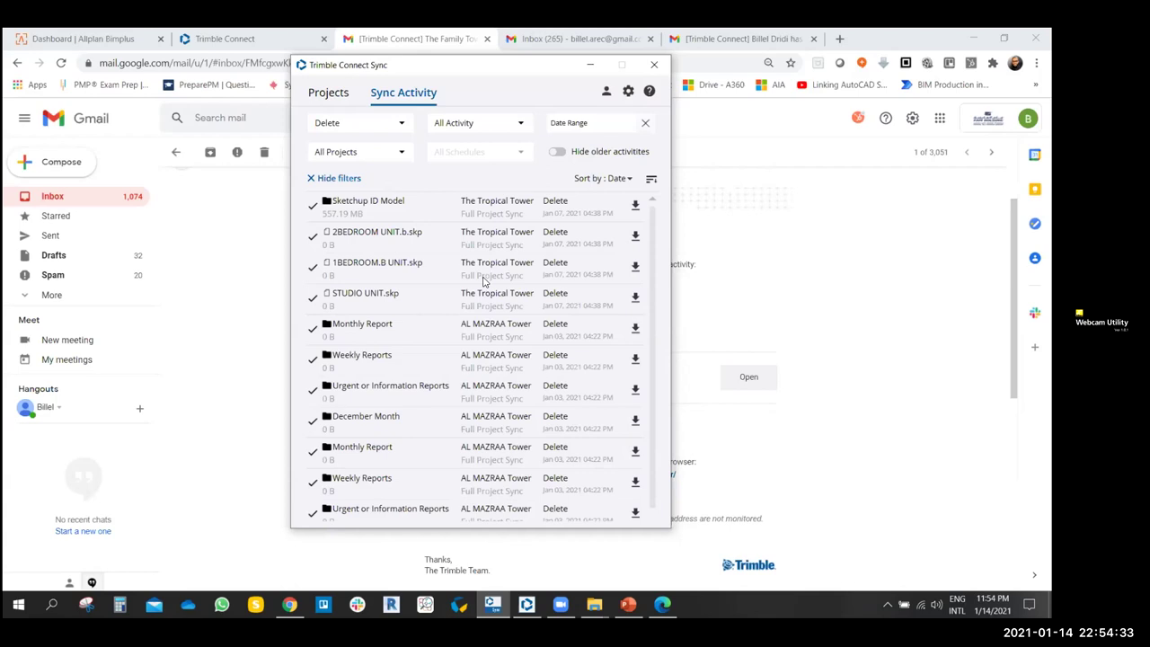
{"action": "scroll", "coordinate": [555, 323], "scroll_direction": "down", "scroll_amount": 10}
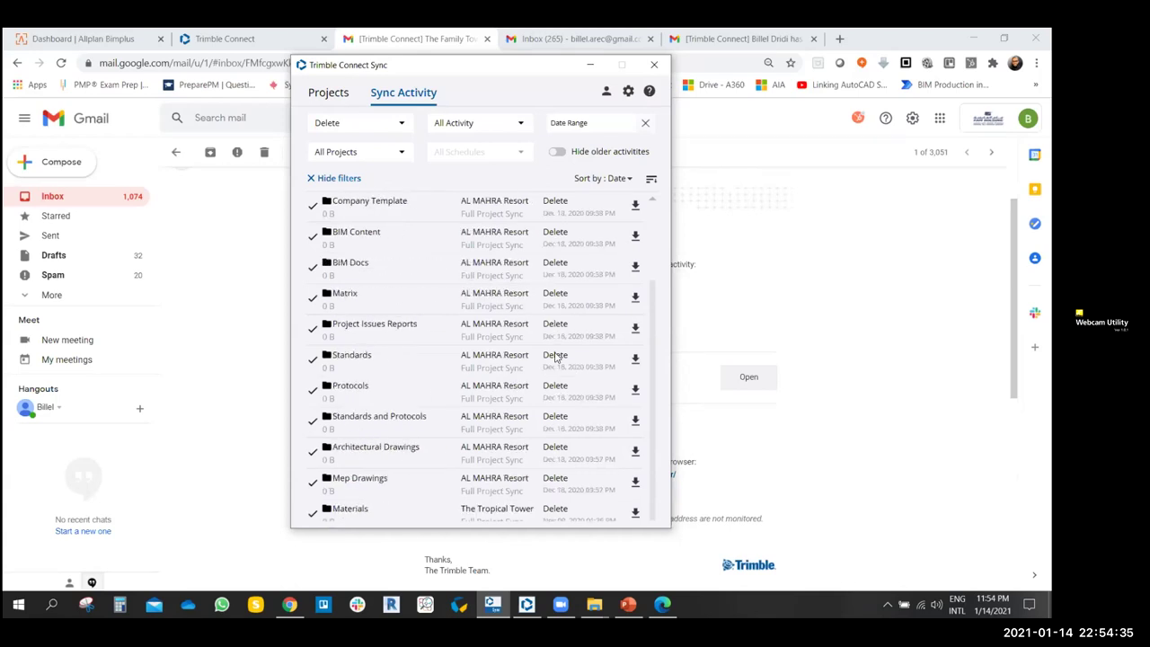
{"action": "scroll", "coordinate": [555, 274], "scroll_direction": "up", "scroll_amount": 10}
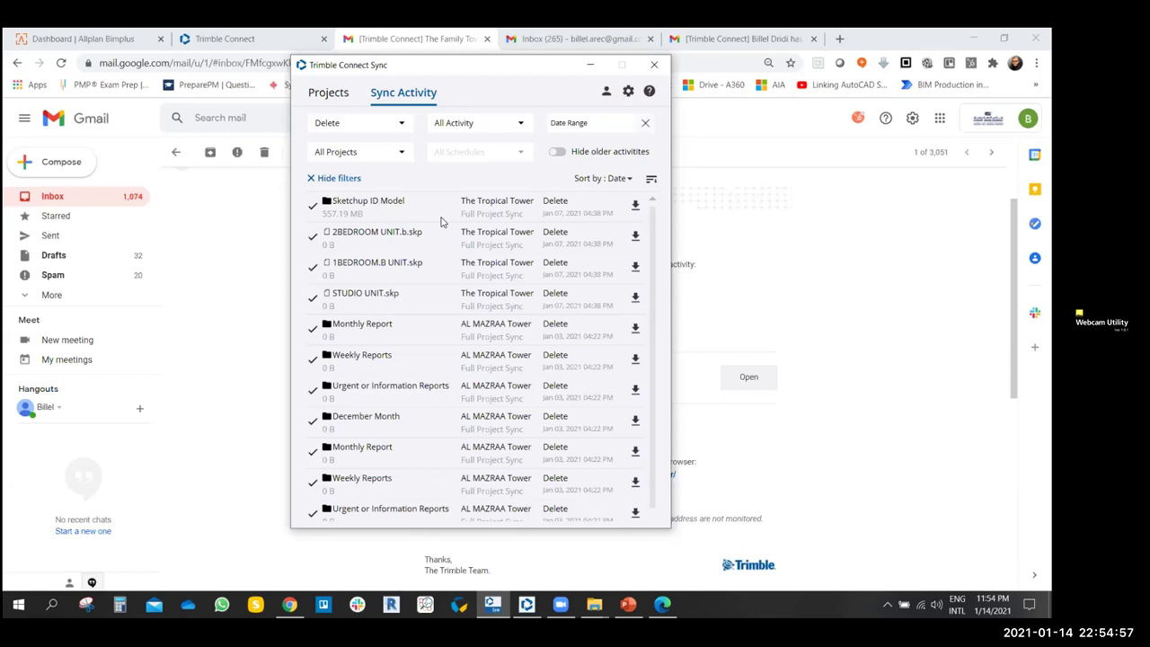
- Reset the status filter to All Status
{"action": "left_click", "coordinate": [476, 124]}
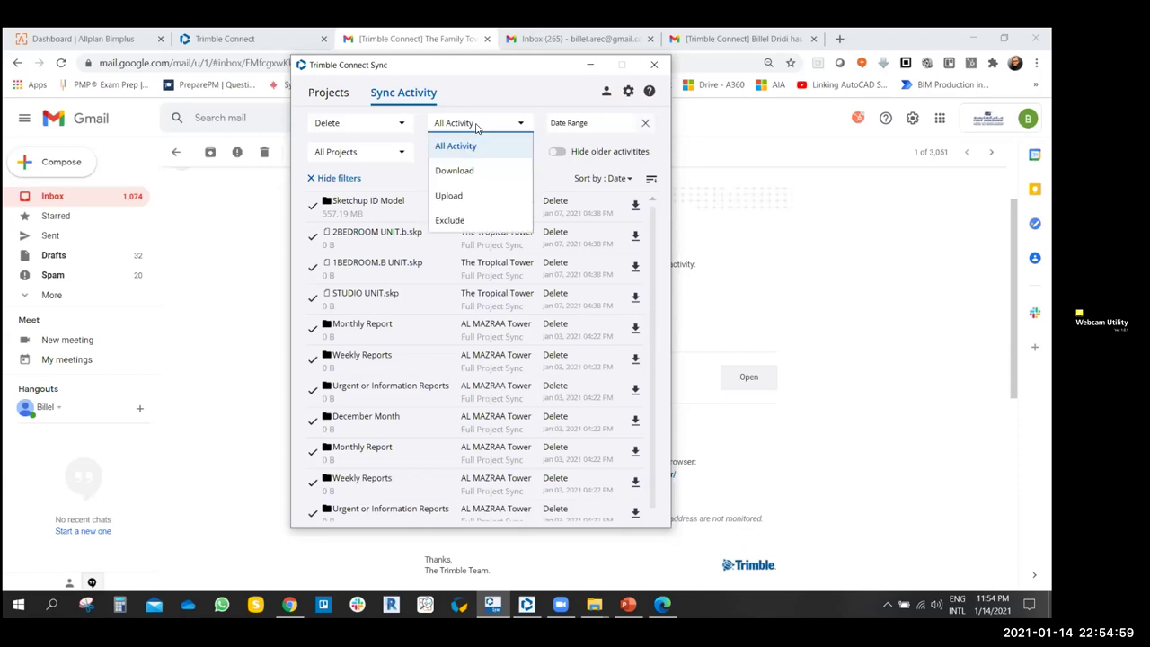
{"action": "left_click", "coordinate": [467, 126]}
{"action": "left_click", "coordinate": [400, 123]}
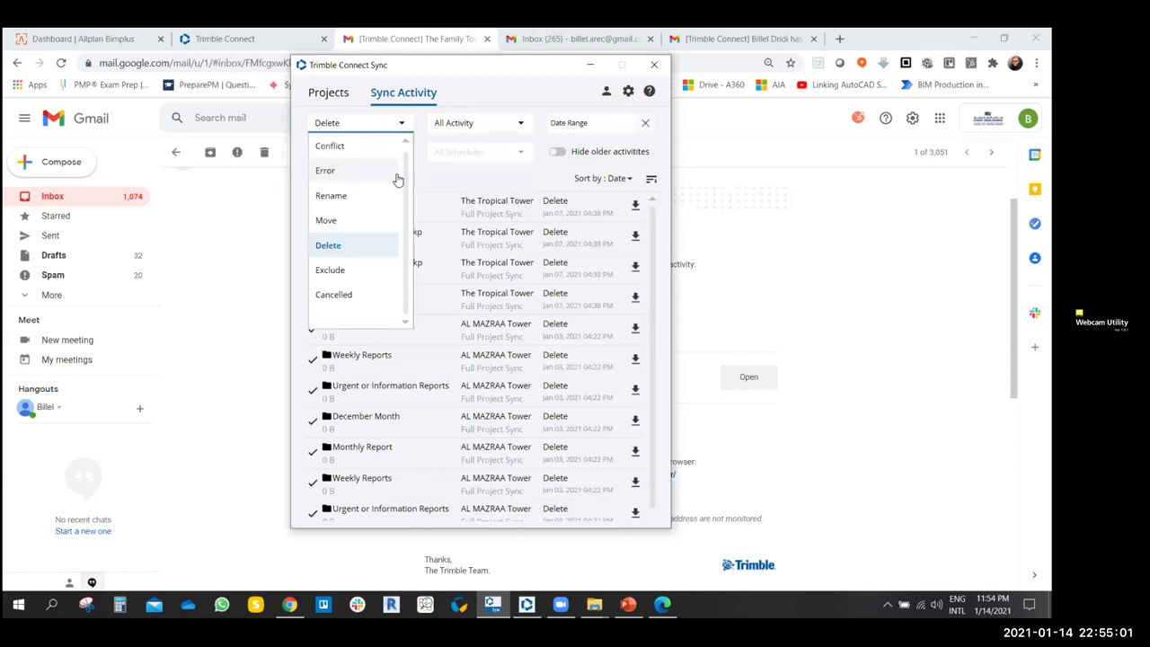
{"action": "scroll", "coordinate": [386, 149], "scroll_direction": "up", "scroll_amount": 2}
{"action": "left_click", "coordinate": [361, 147]}
{"action": "left_click", "coordinate": [375, 153]}
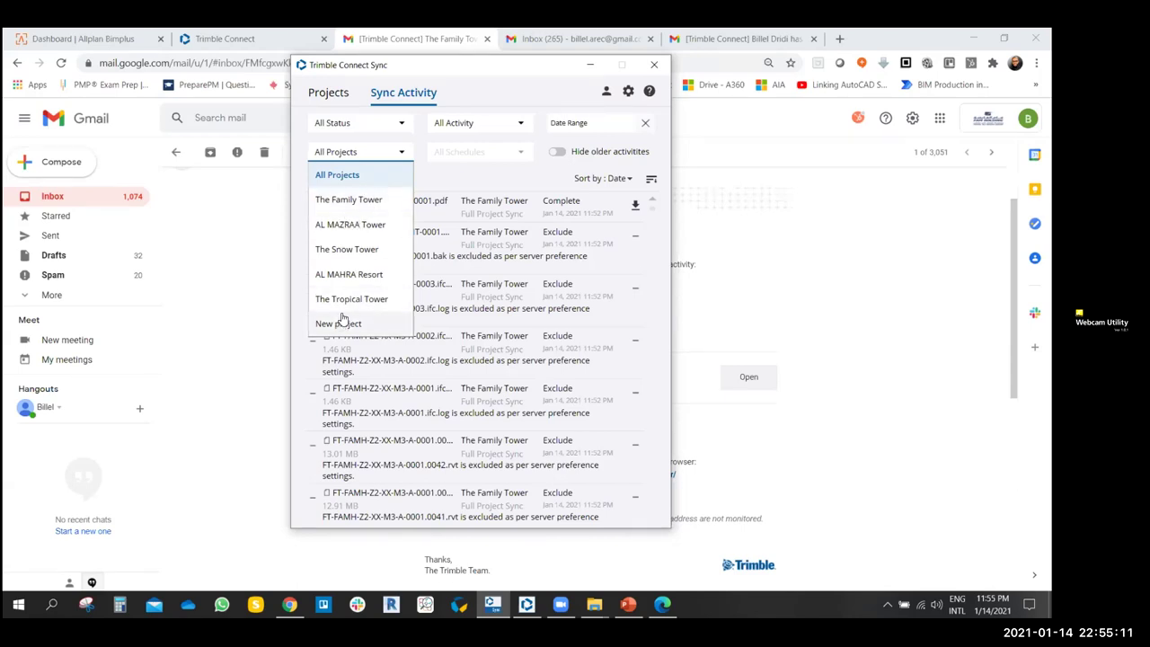
- Show only The Snow Tower activity and toggle Hide older activities on and off
{"action": "left_click", "coordinate": [354, 251]}
{"action": "scroll", "coordinate": [411, 306], "scroll_direction": "down", "scroll_amount": 10}
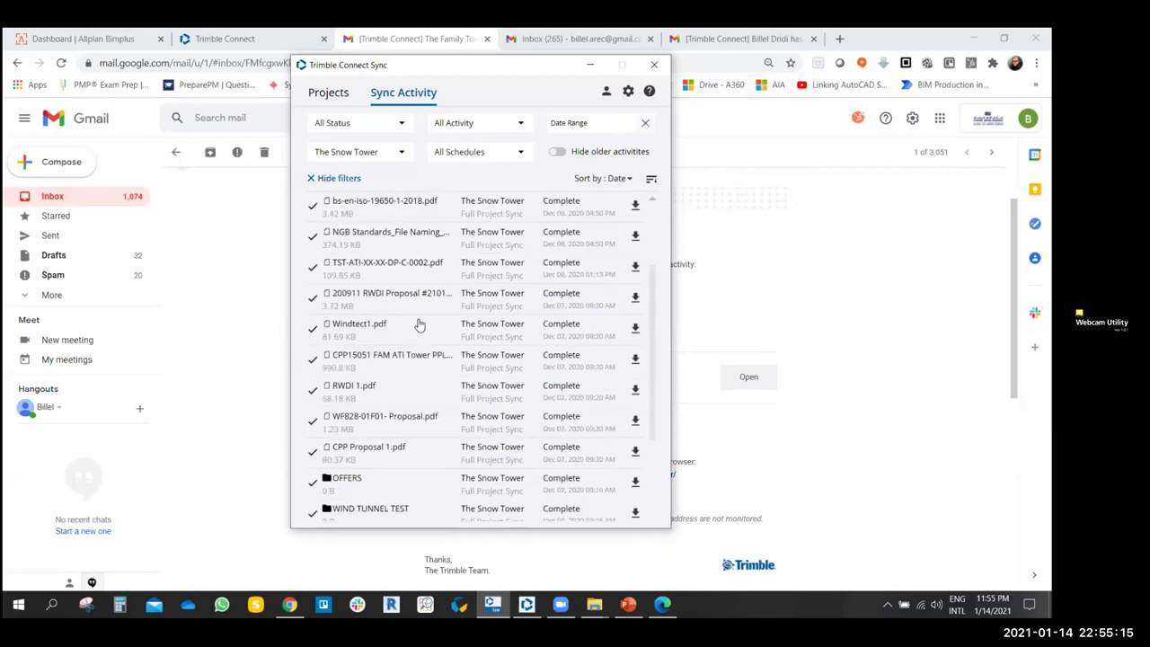
{"action": "scroll", "coordinate": [415, 332], "scroll_direction": "up", "scroll_amount": 10}
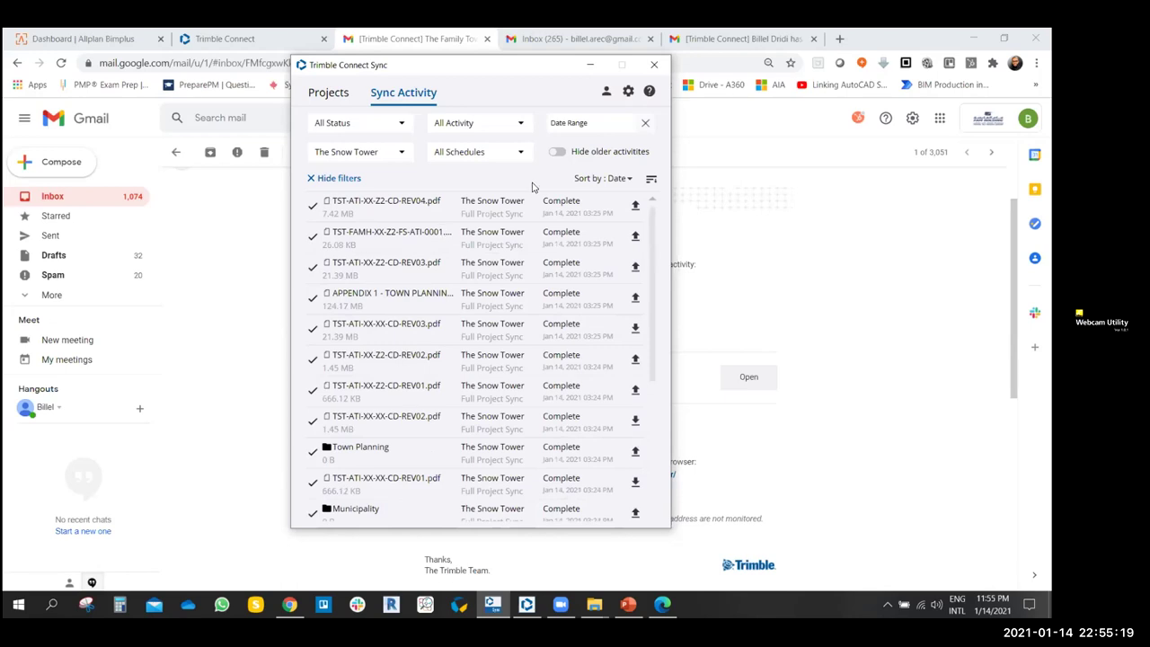
{"action": "left_click", "coordinate": [557, 152]}
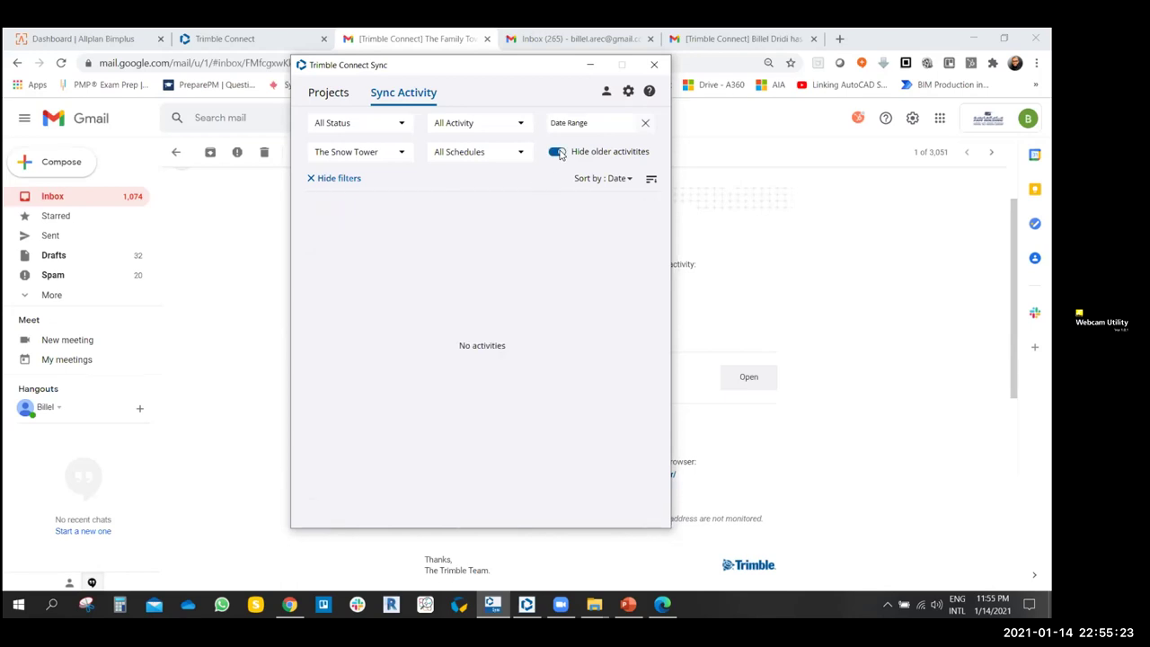
{"action": "left_click", "coordinate": [558, 151]}
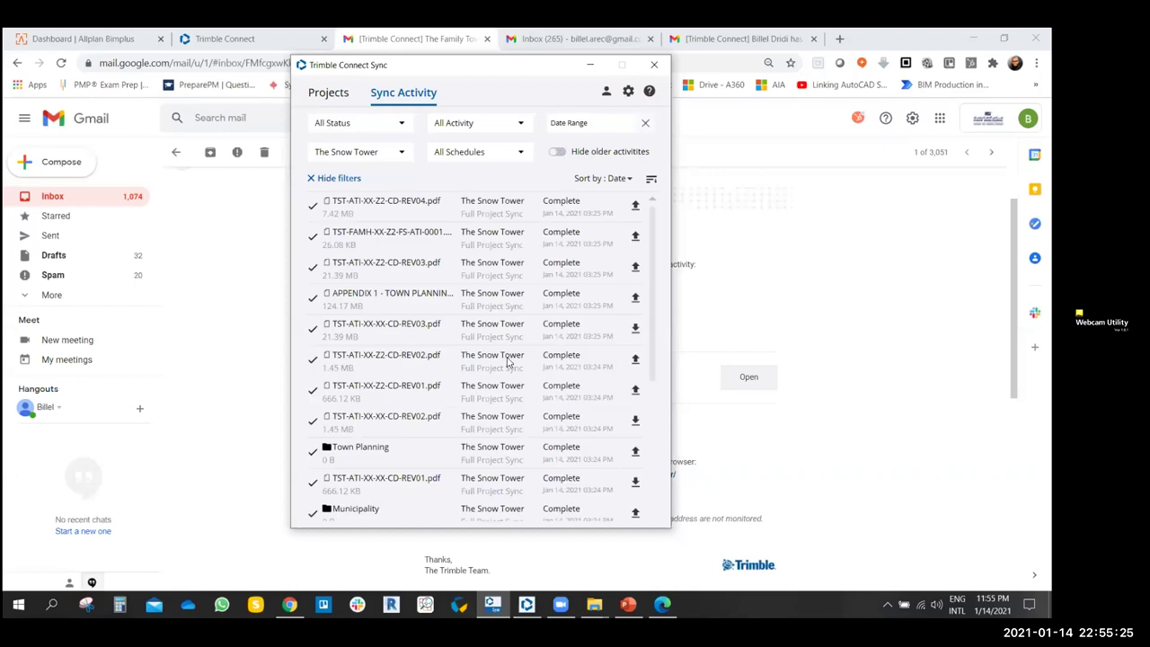
- Limit the activity log to Full Project Sync, then reset it to All Projects
{"action": "left_click", "coordinate": [510, 152]}
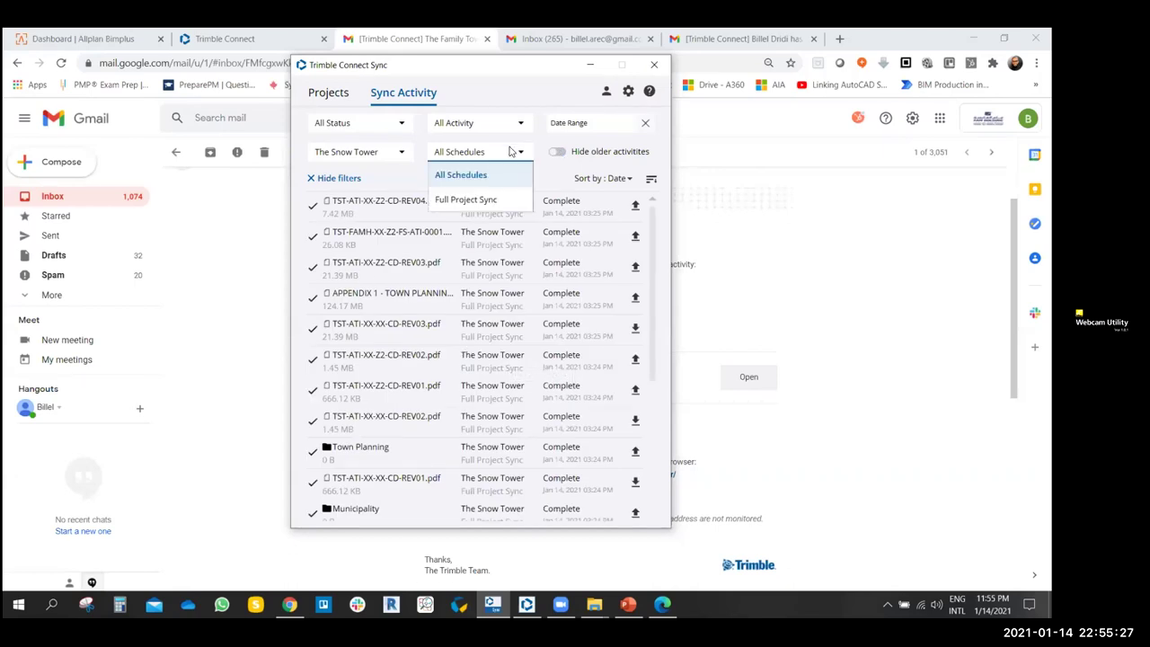
{"action": "left_click", "coordinate": [485, 199]}
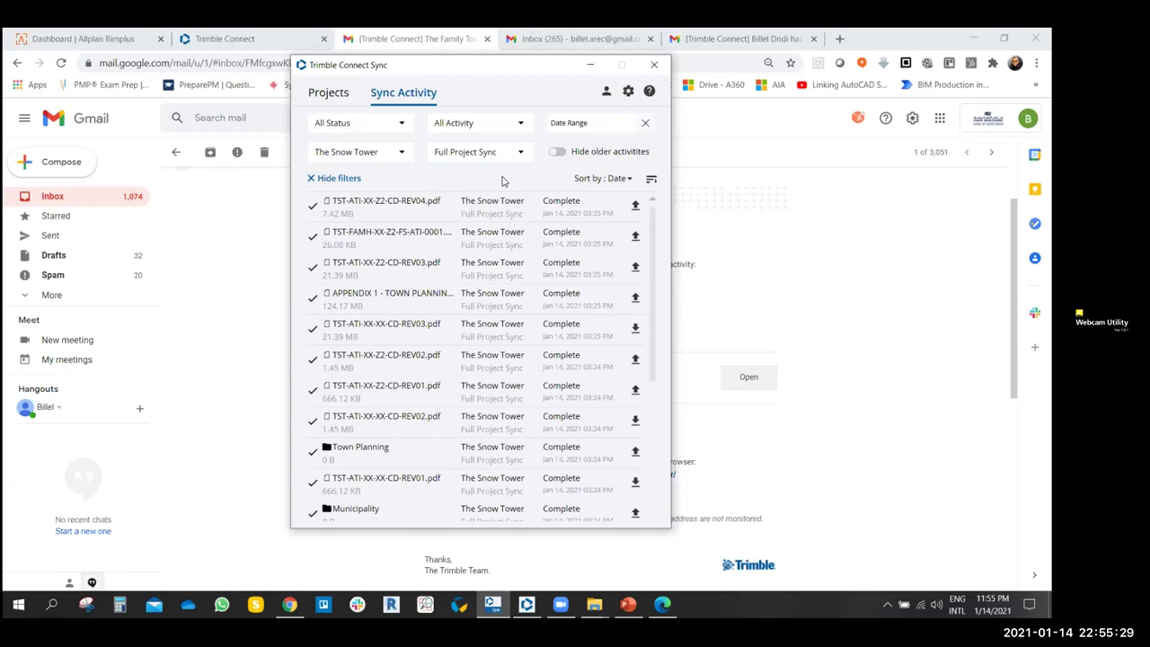
{"action": "left_click", "coordinate": [393, 154]}
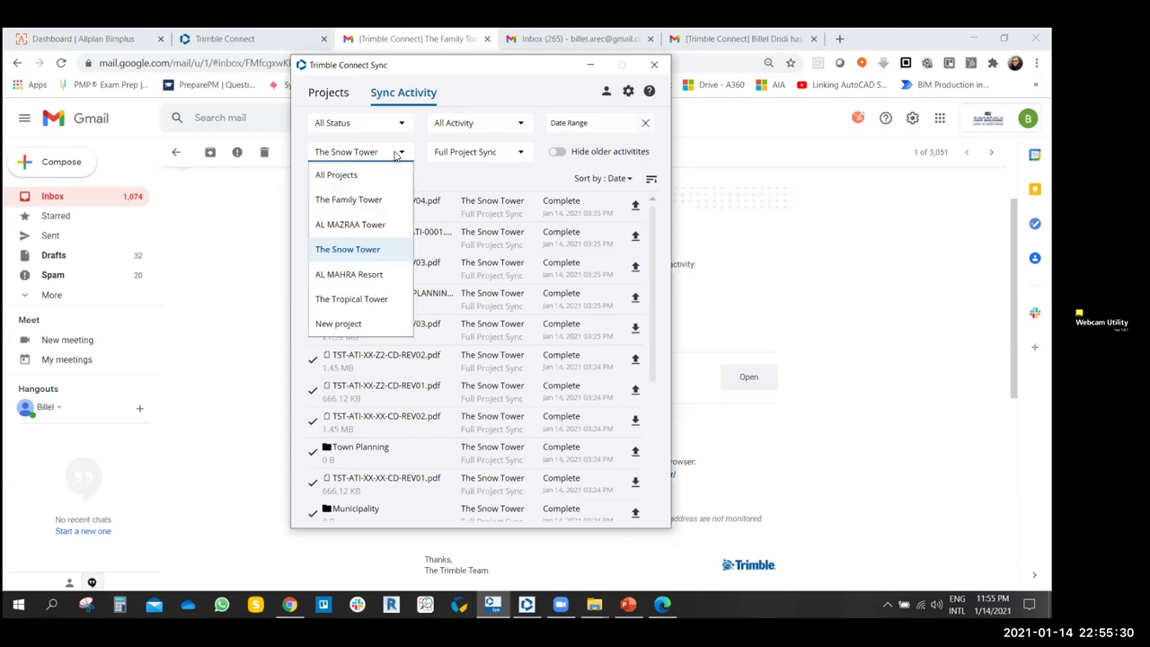
{"action": "left_click", "coordinate": [328, 172]}
- Open the sync preferences, landing on the empty file Filters page
{"action": "scroll", "coordinate": [482, 276], "scroll_direction": "down", "scroll_amount": 5}
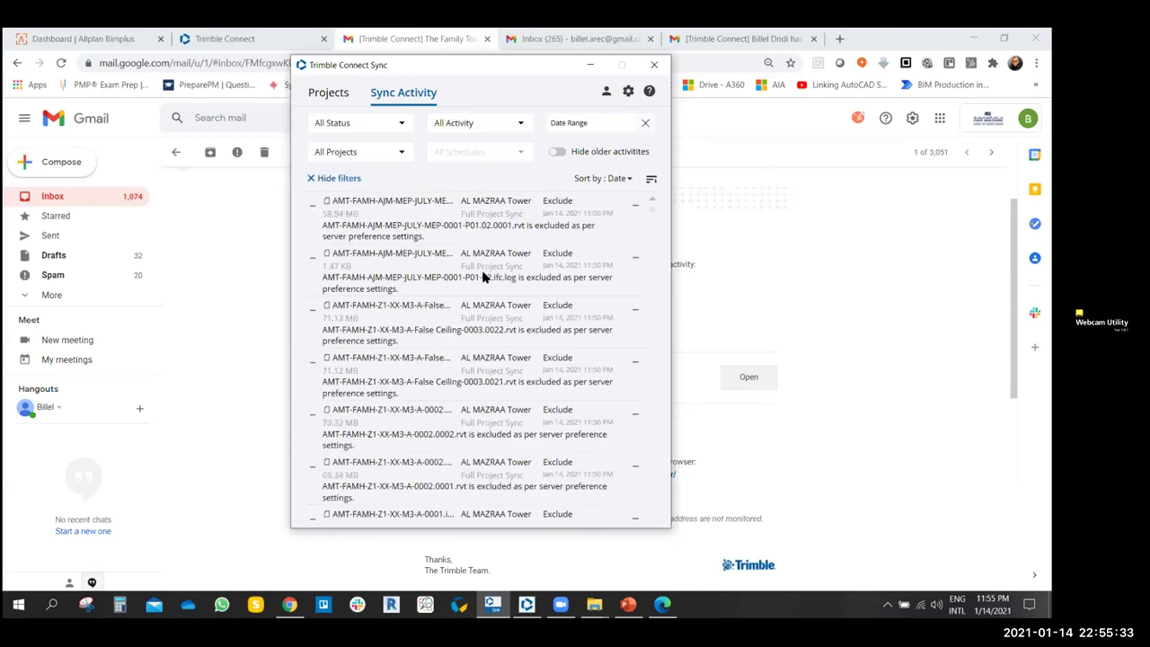
{"action": "scroll", "coordinate": [483, 277], "scroll_direction": "up", "scroll_amount": 5}
{"action": "left_click", "coordinate": [628, 92]}
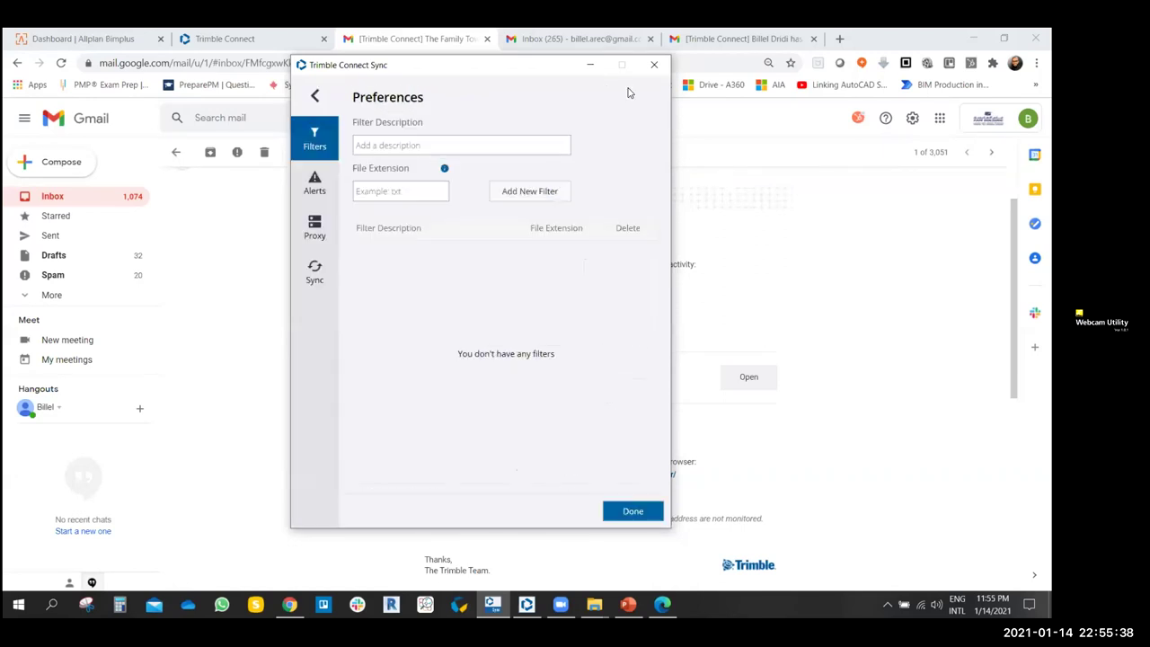
- Close preferences, check the Sync Activity log, and return to the Asia project list
{"action": "left_click", "coordinate": [314, 97]}
{"action": "left_click", "coordinate": [329, 93]}
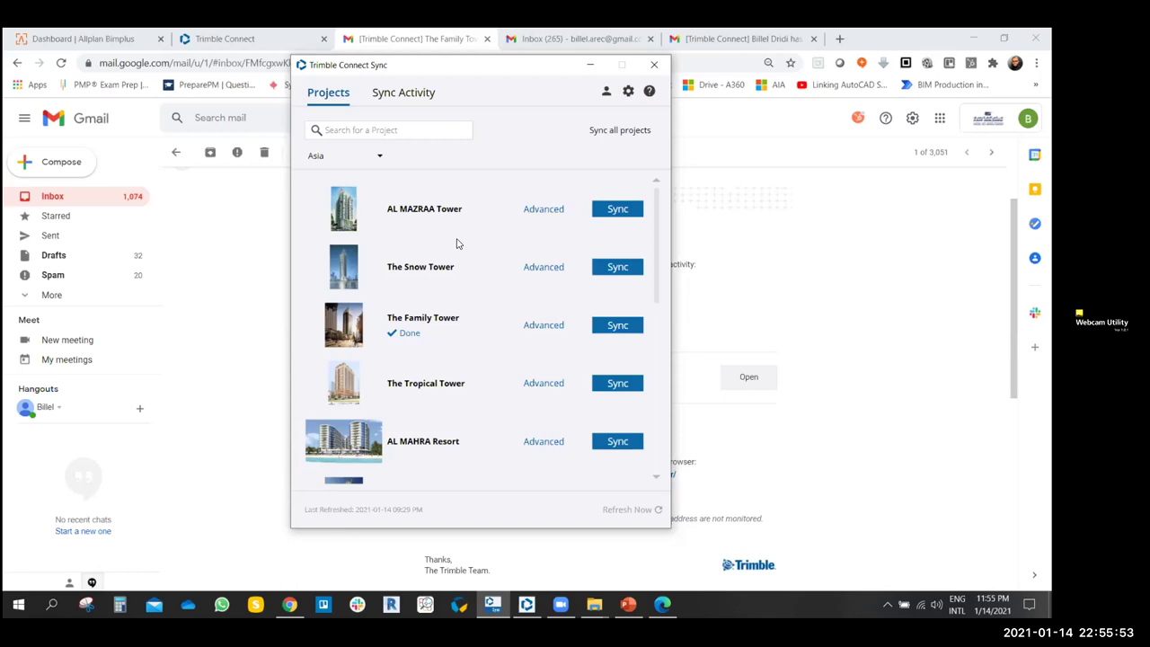
{"action": "left_click", "coordinate": [385, 101]}
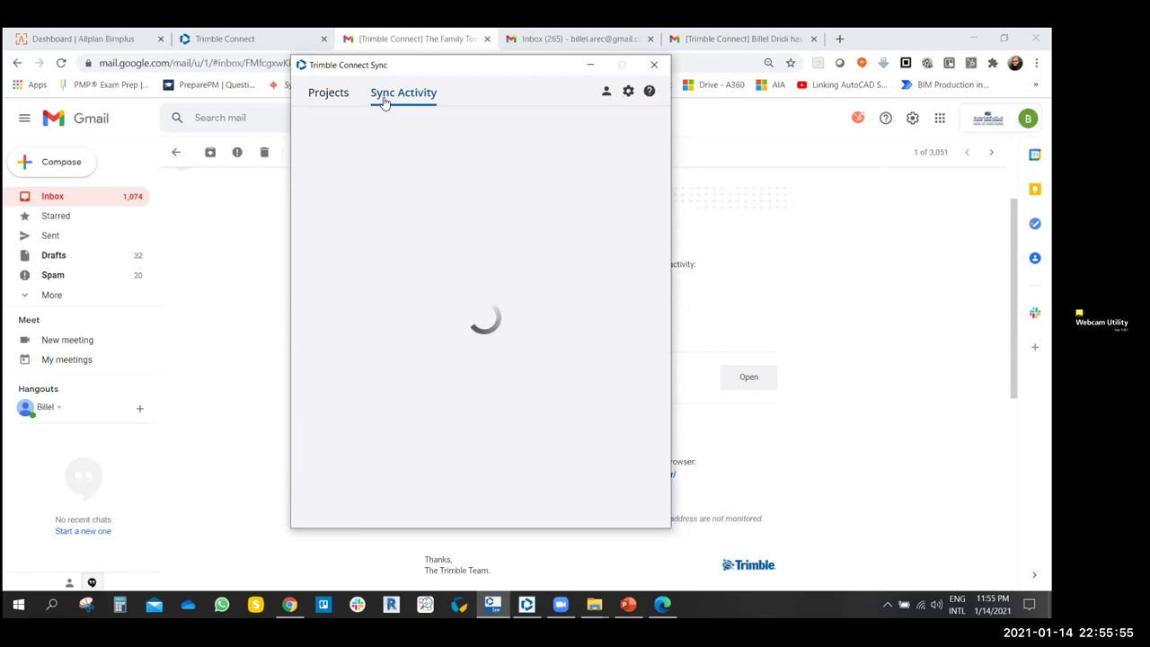
{"action": "scroll", "coordinate": [450, 346], "scroll_direction": "down", "scroll_amount": 5}
{"action": "scroll", "coordinate": [446, 343], "scroll_direction": "up", "scroll_amount": 5}
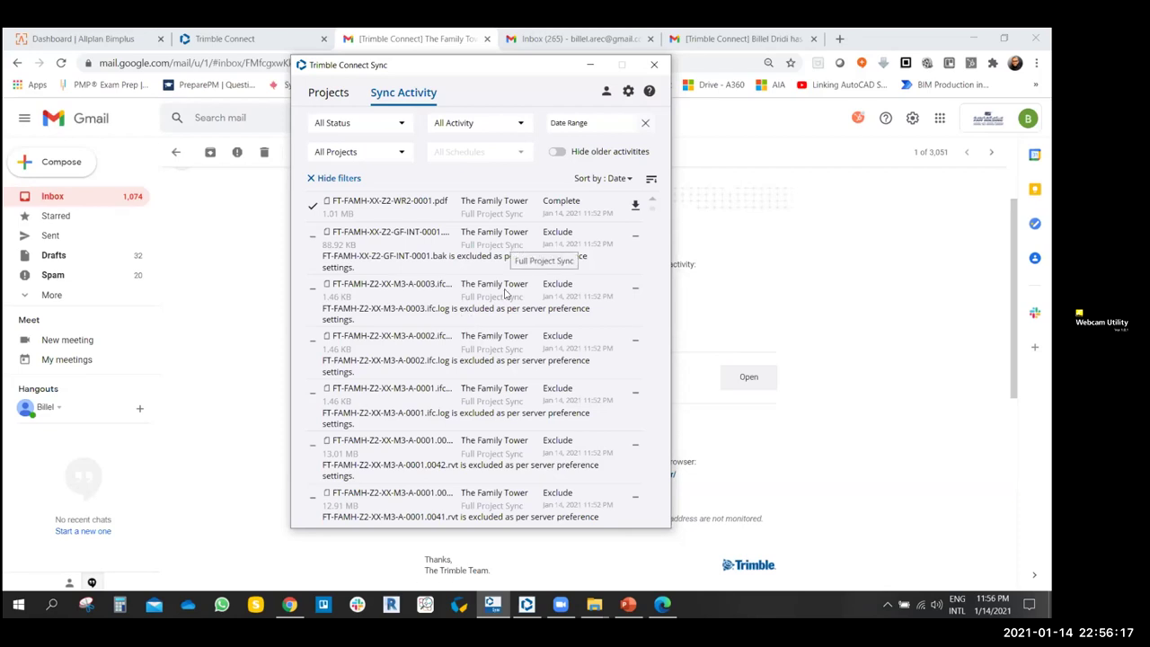
{"action": "left_click", "coordinate": [330, 94]}
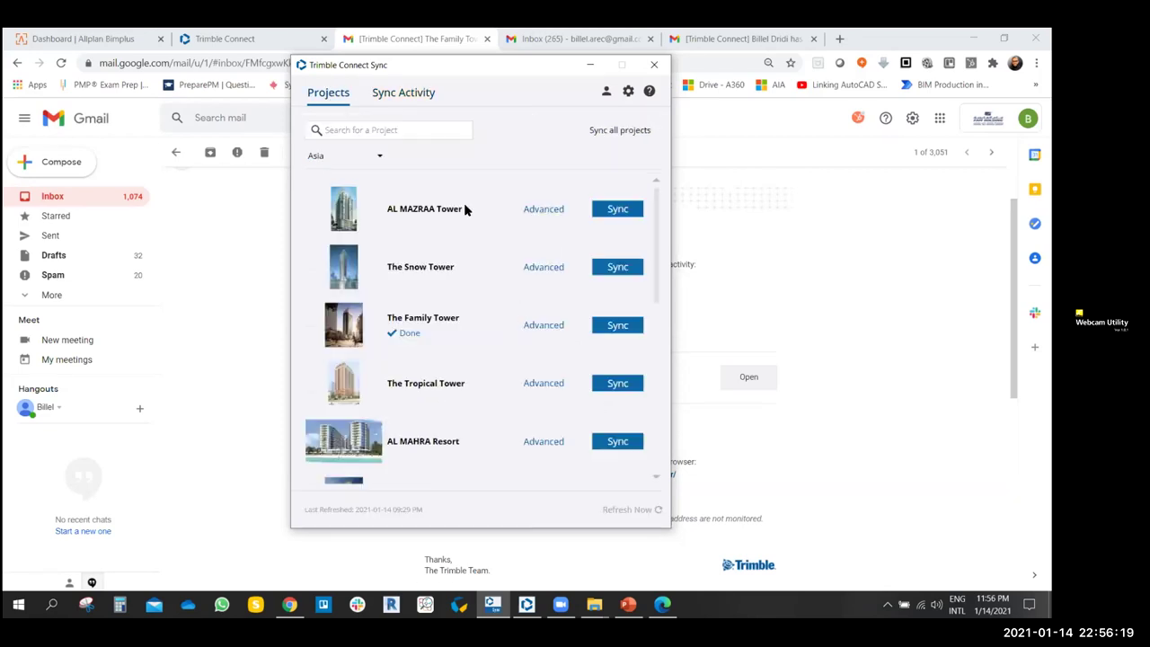
{"action": "left_click", "coordinate": [379, 156]}
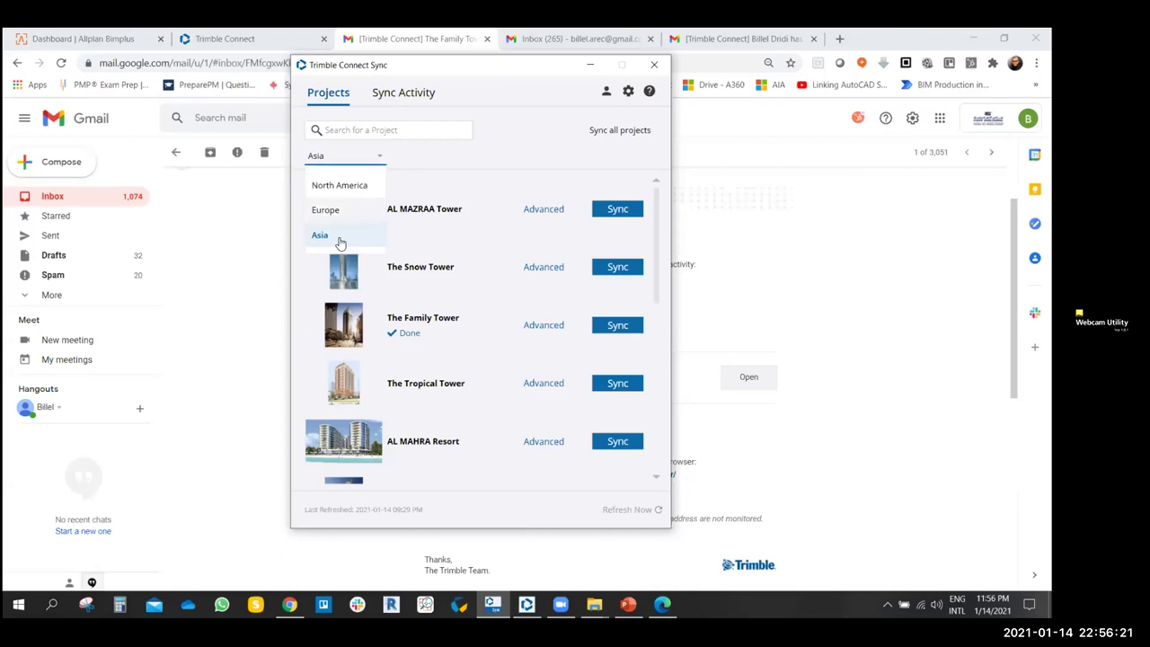
{"action": "left_click", "coordinate": [379, 156]}
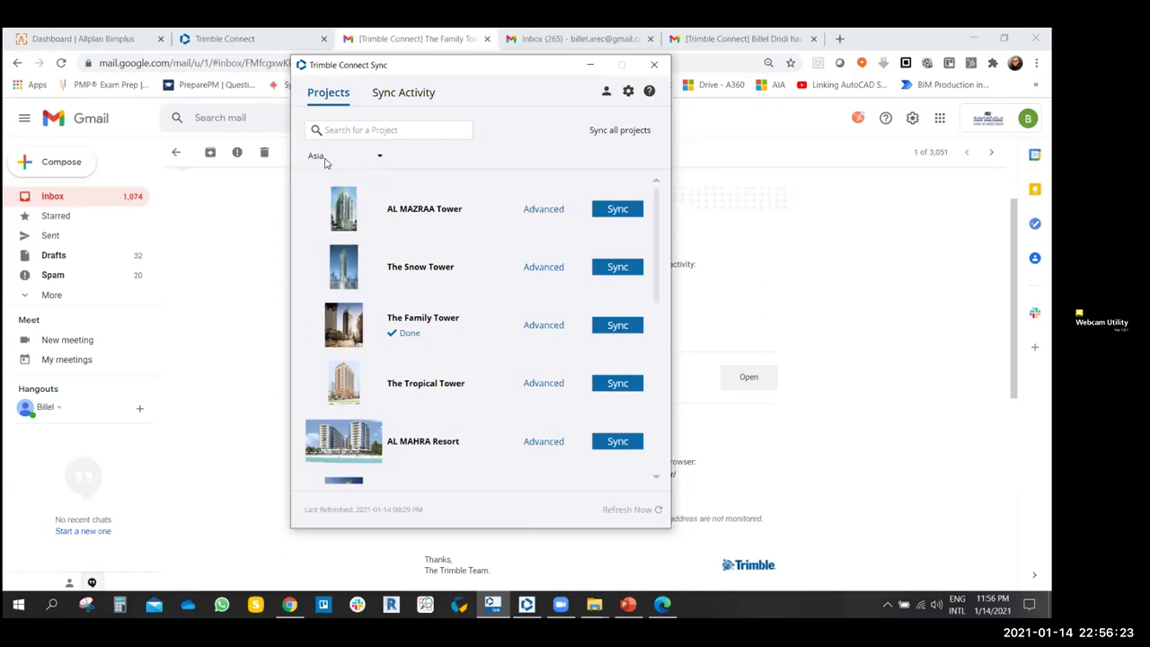
{"action": "left_click", "coordinate": [378, 159]}
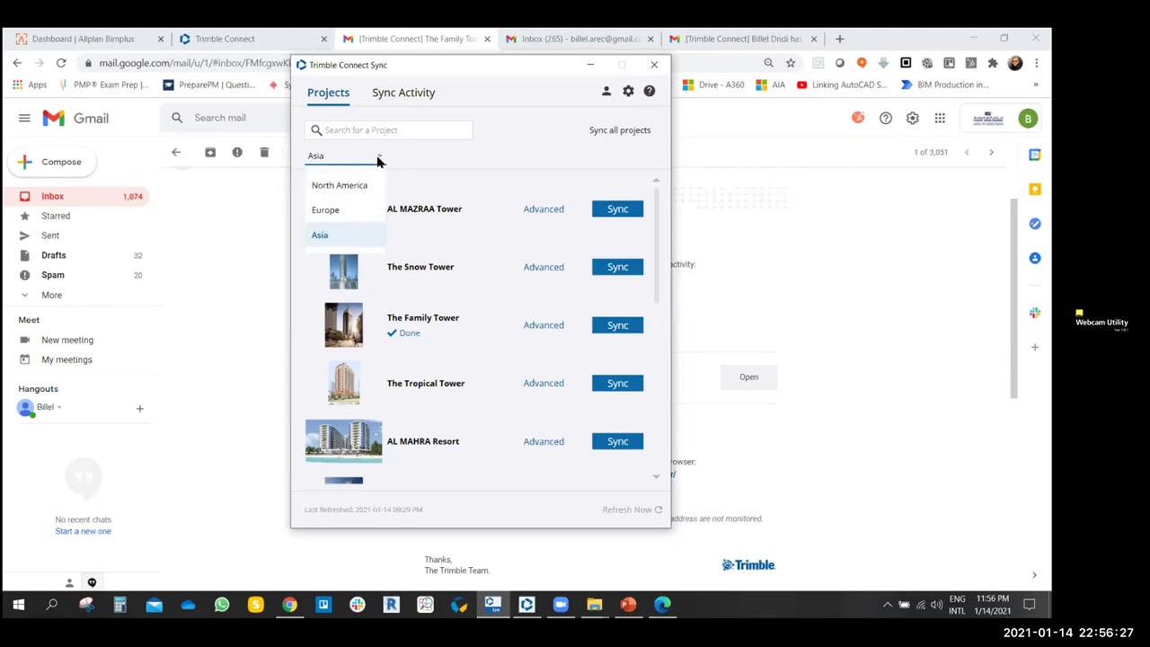
{"action": "left_click", "coordinate": [431, 158]}
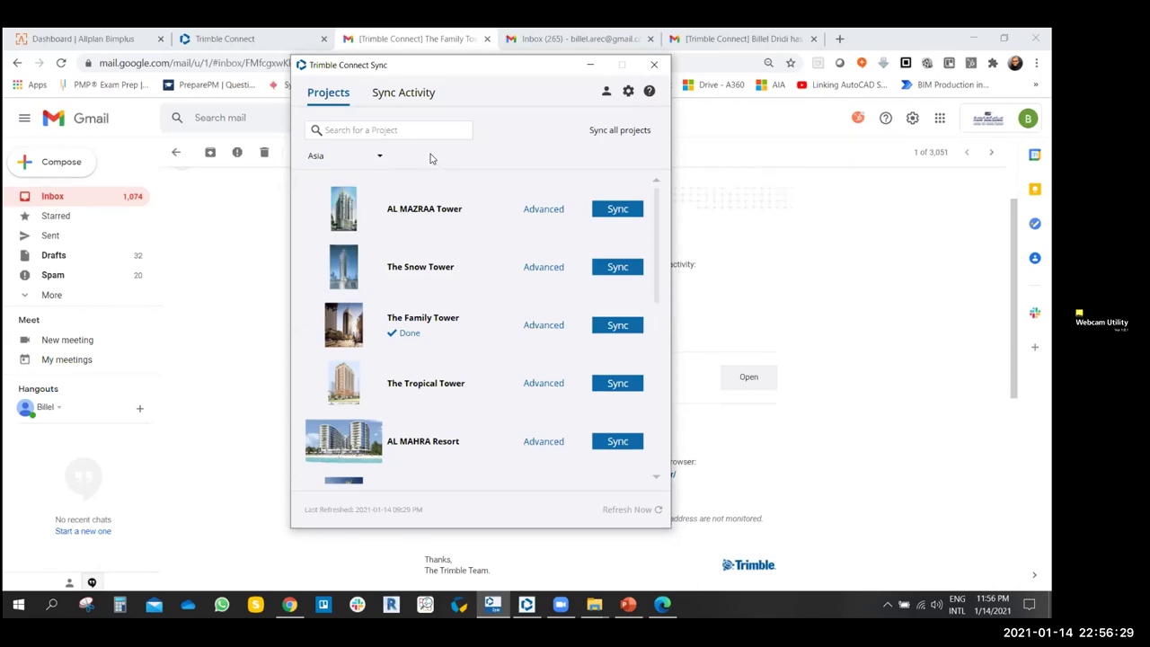
{"action": "left_click", "coordinate": [377, 131]}
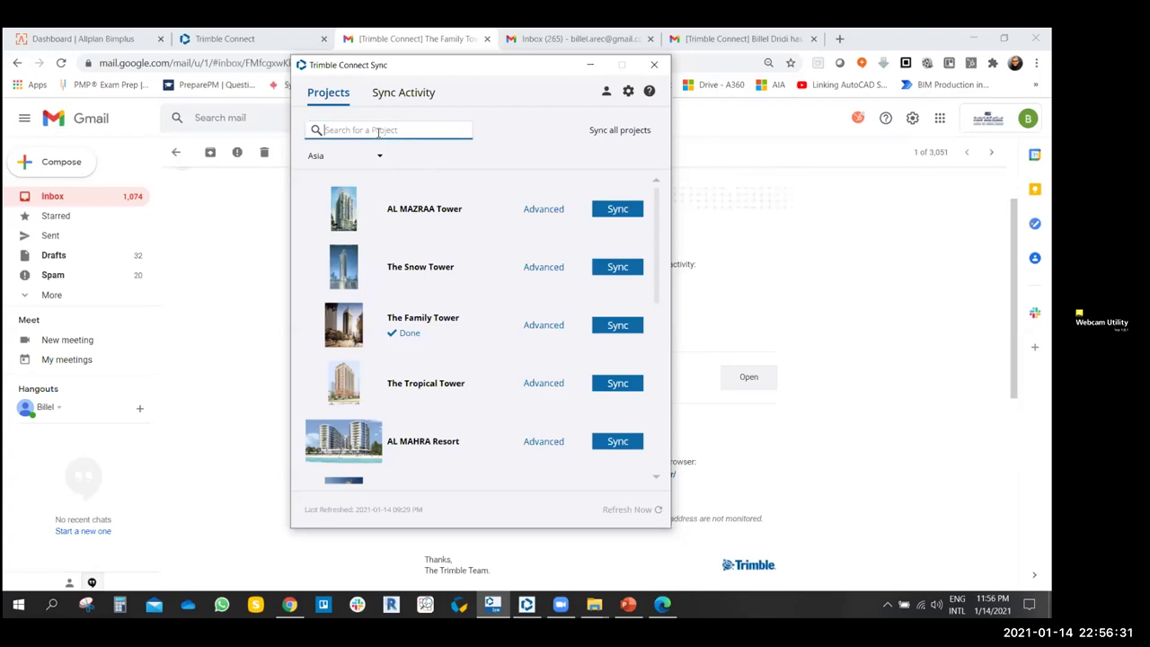
{"action": "scroll", "coordinate": [531, 334], "scroll_direction": "down", "scroll_amount": 1}
{"action": "scroll", "coordinate": [536, 308], "scroll_direction": "up", "scroll_amount": 1}
{"action": "scroll", "coordinate": [545, 328], "scroll_direction": "down", "scroll_amount": 2}
{"action": "scroll", "coordinate": [441, 289], "scroll_direction": "up", "scroll_amount": 2}
{"action": "scroll", "coordinate": [441, 285], "scroll_direction": "down", "scroll_amount": 2}
{"action": "scroll", "coordinate": [486, 282], "scroll_direction": "up", "scroll_amount": 2}
- Review the Alerts, Proxy, Sync and Filters preference pages, then go back to Projects
{"action": "left_click", "coordinate": [627, 92]}
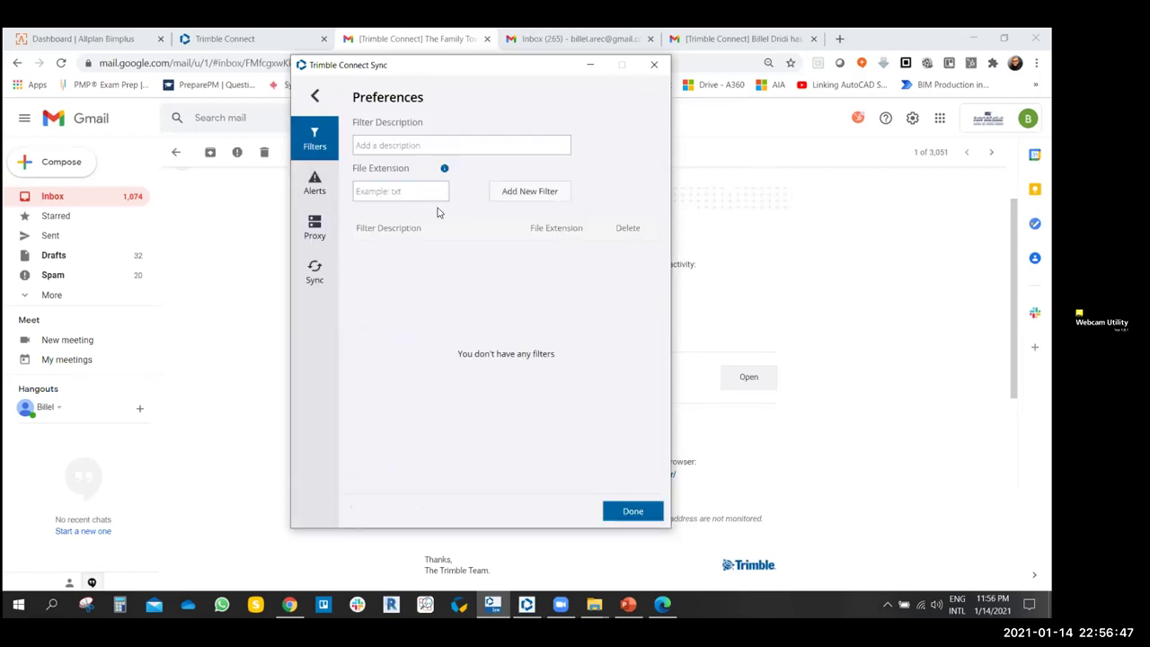
{"action": "left_click", "coordinate": [327, 184]}
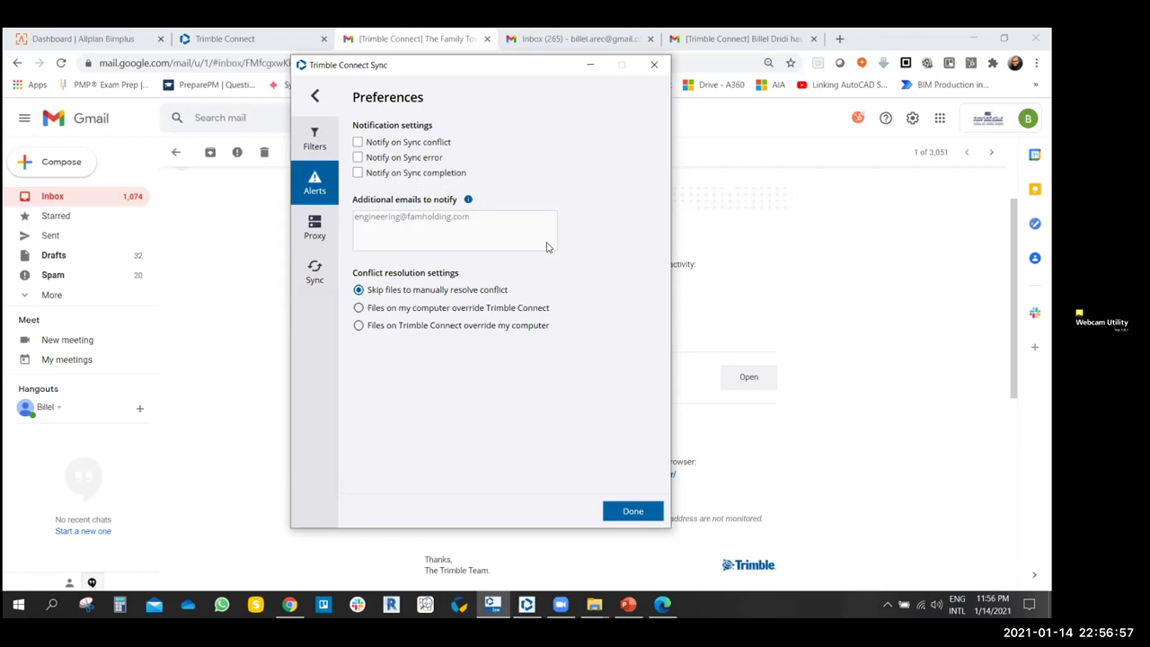
{"action": "left_click", "coordinate": [314, 227]}
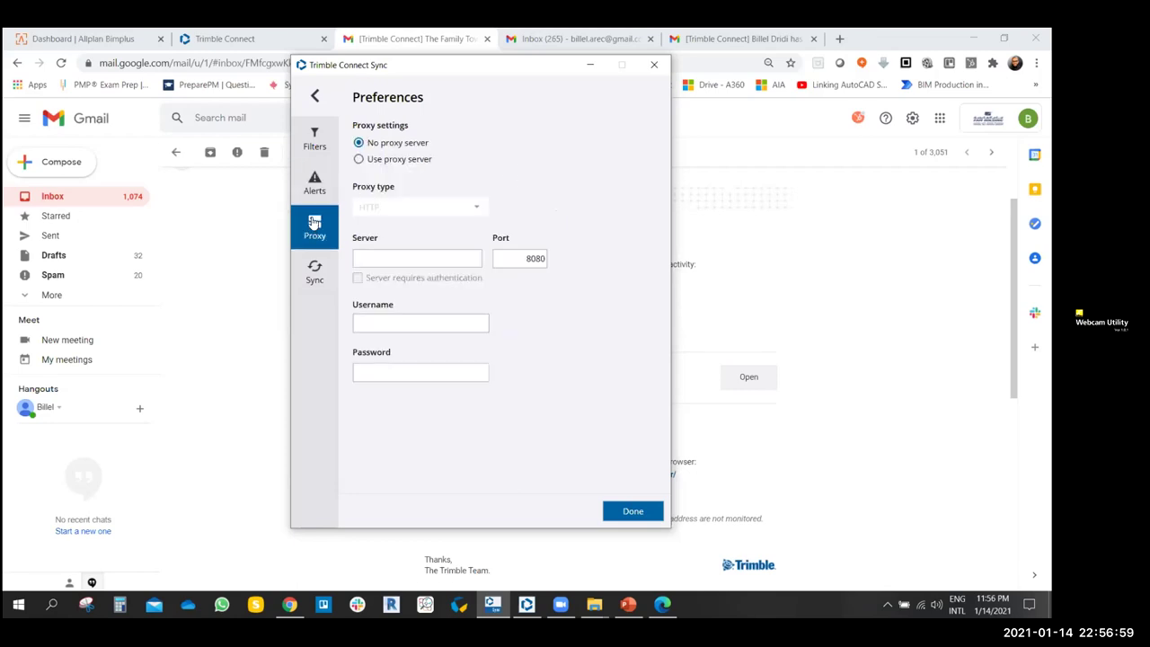
{"action": "left_click", "coordinate": [315, 271]}
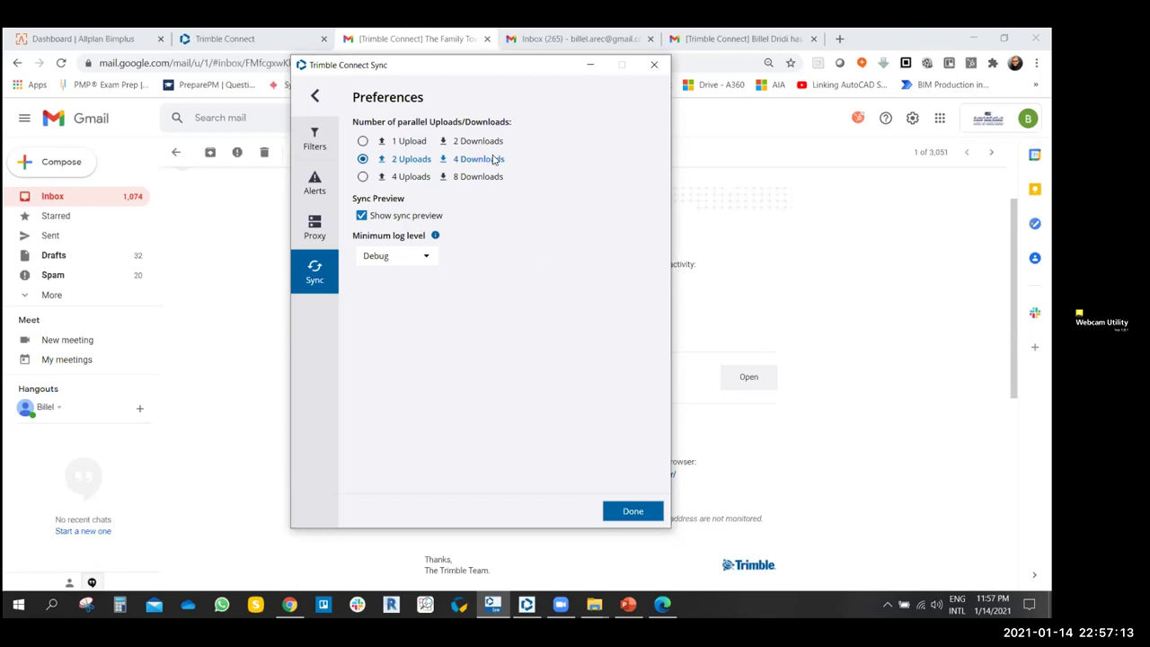
{"action": "left_click", "coordinate": [317, 135]}
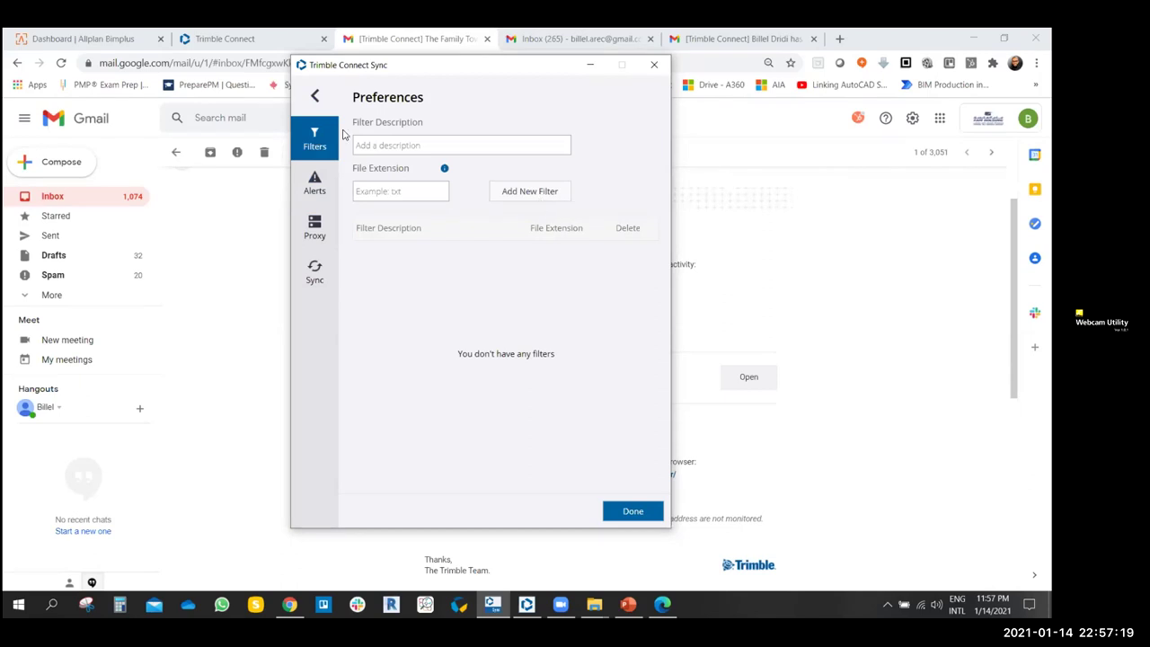
{"action": "left_click", "coordinate": [317, 97]}
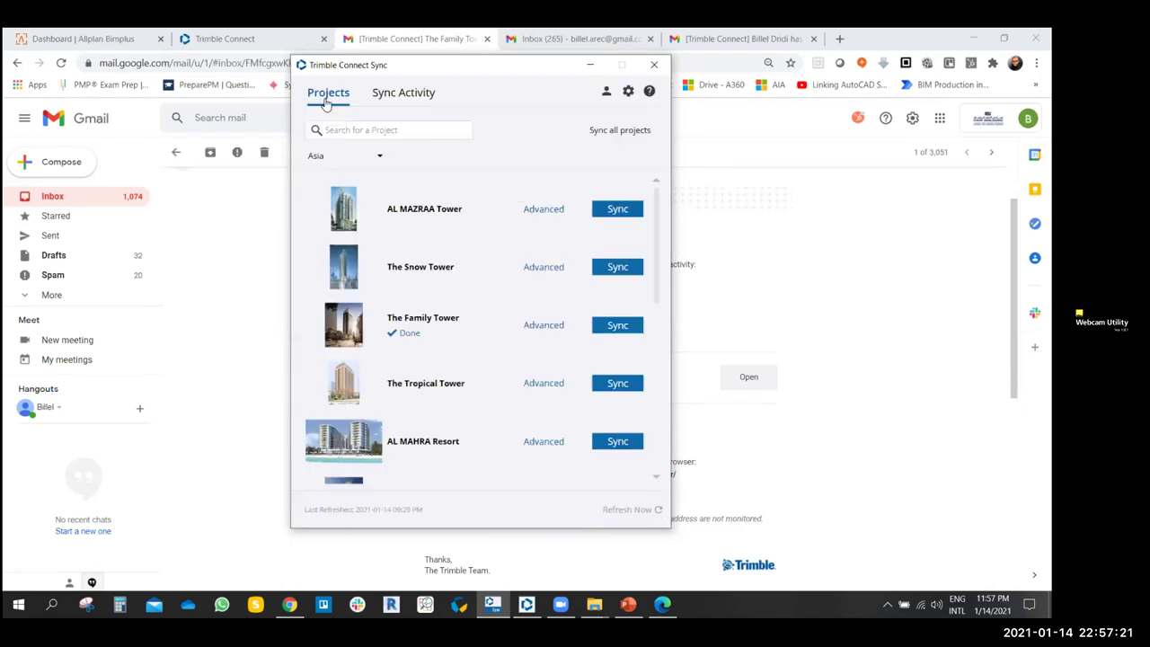
- Switch between Sync Activity and Projects and scroll through the project list
{"action": "left_click", "coordinate": [404, 95]}
{"action": "left_click", "coordinate": [329, 94]}
{"action": "left_click", "coordinate": [426, 99]}
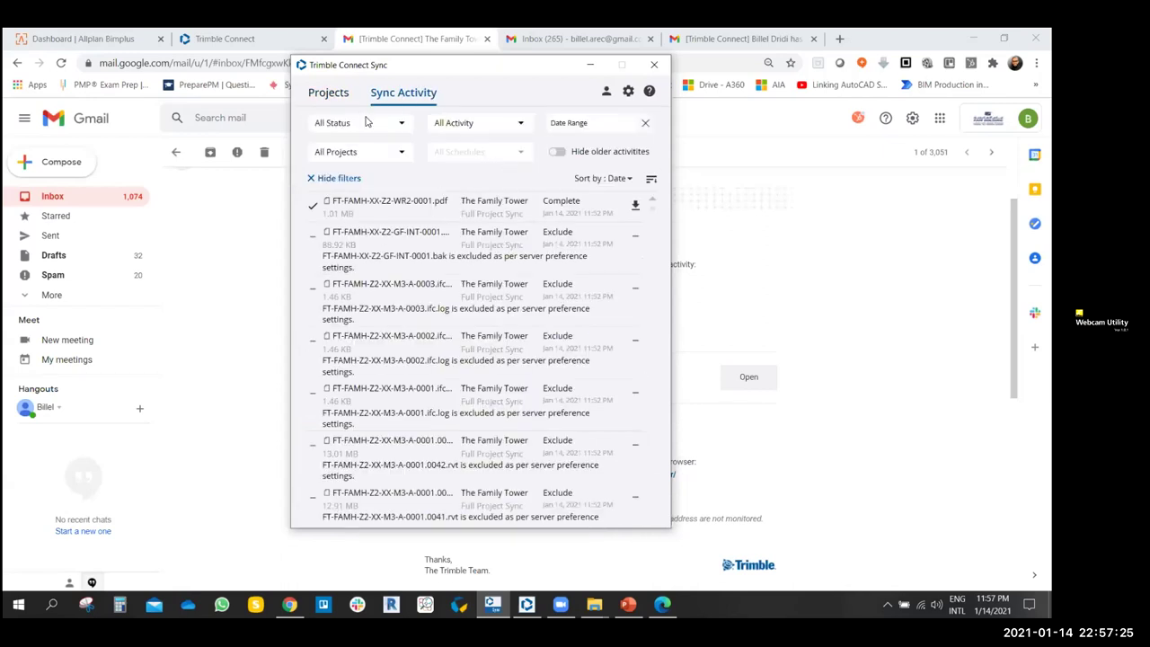
{"action": "left_click", "coordinate": [340, 99]}
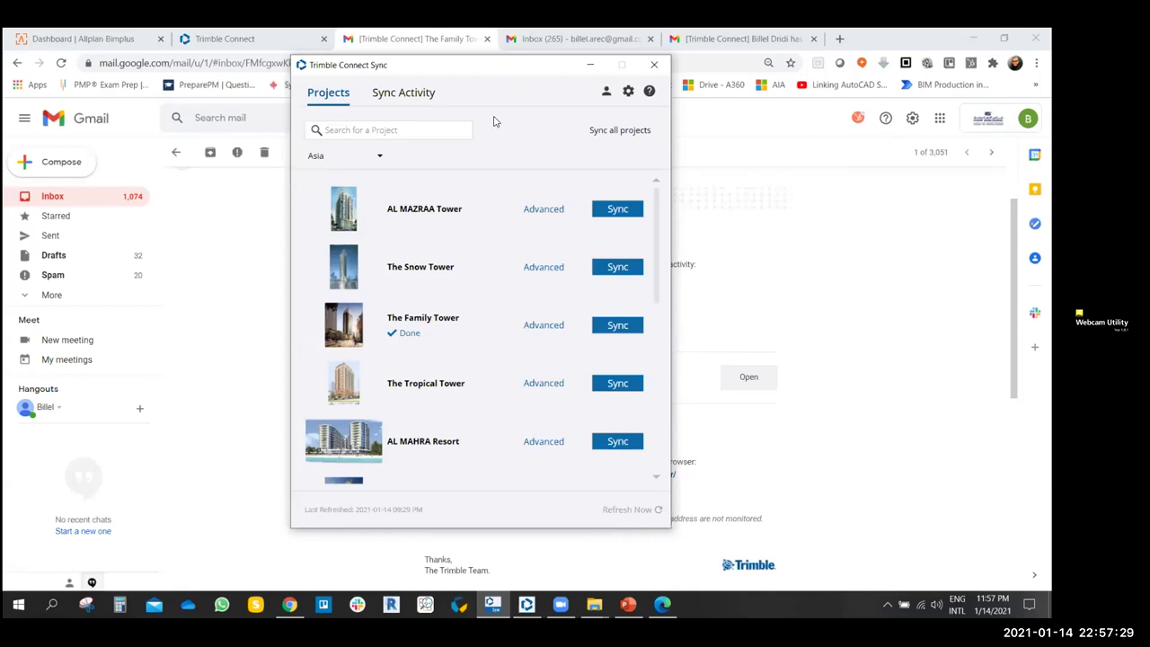
{"action": "scroll", "coordinate": [437, 296], "scroll_direction": "down", "scroll_amount": 2}
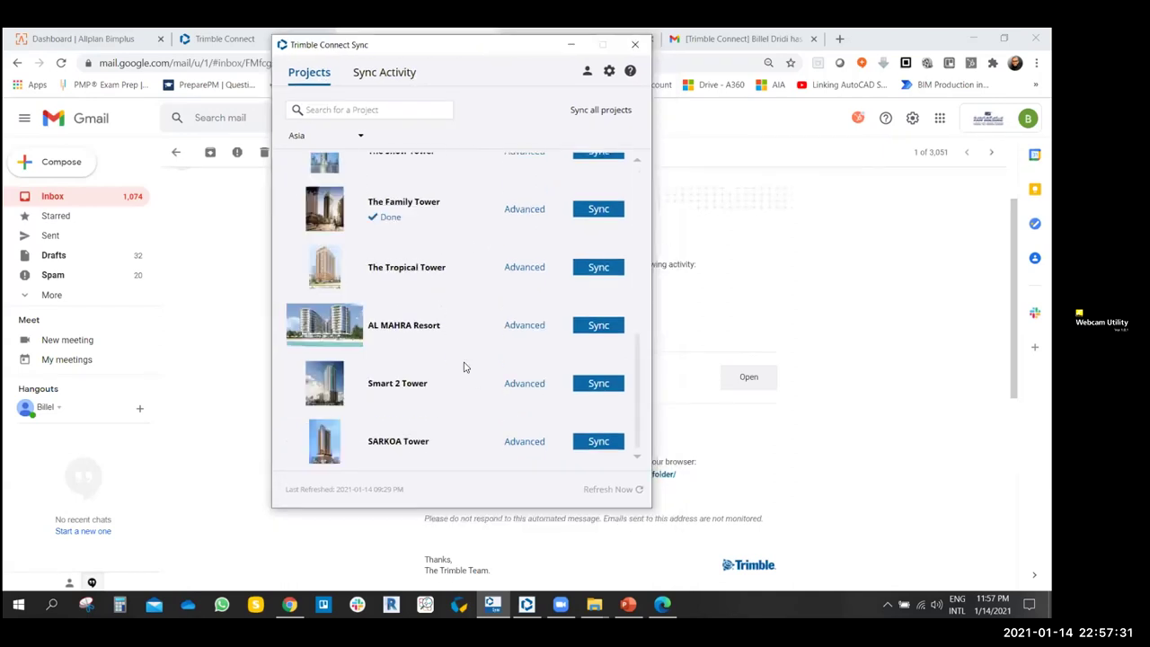
{"action": "scroll", "coordinate": [464, 364], "scroll_direction": "up", "scroll_amount": 2}
{"action": "scroll", "coordinate": [474, 233], "scroll_direction": "down", "scroll_amount": 2}
{"action": "scroll", "coordinate": [472, 234], "scroll_direction": "up", "scroll_amount": 2}
{"action": "scroll", "coordinate": [474, 233], "scroll_direction": "down", "scroll_amount": 2}
{"action": "scroll", "coordinate": [473, 233], "scroll_direction": "up", "scroll_amount": 2}
{"action": "scroll", "coordinate": [474, 234], "scroll_direction": "down", "scroll_amount": 2}
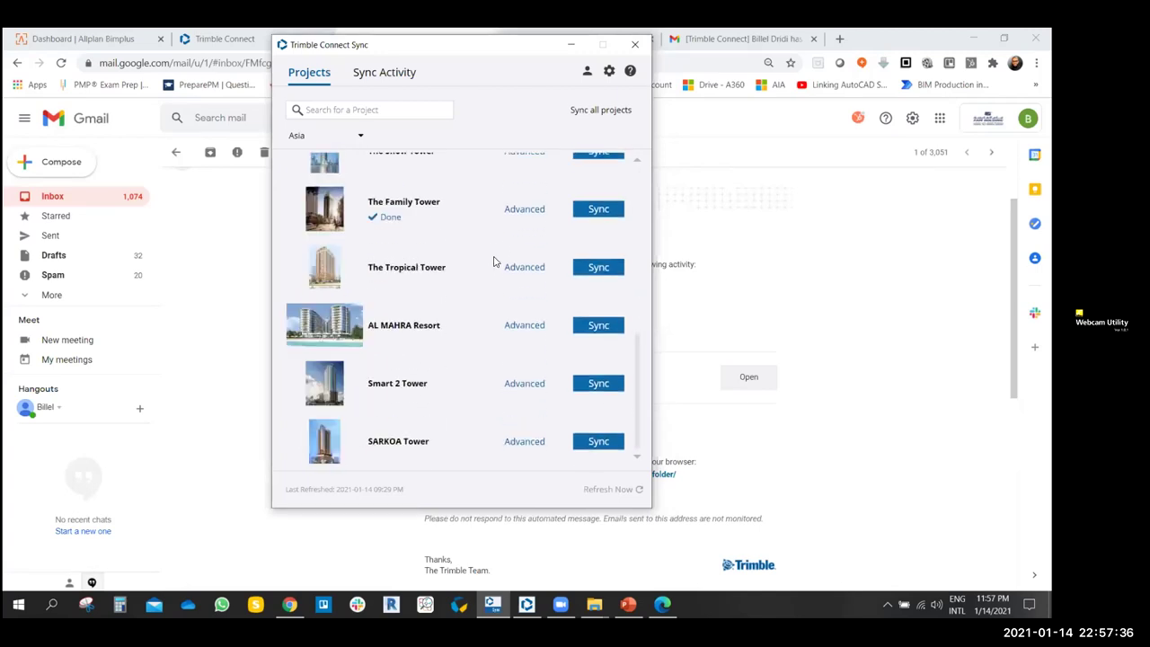
- Refresh the project list so BIM Arabia Project appears below The Family Tower
{"action": "left_click", "coordinate": [638, 490]}
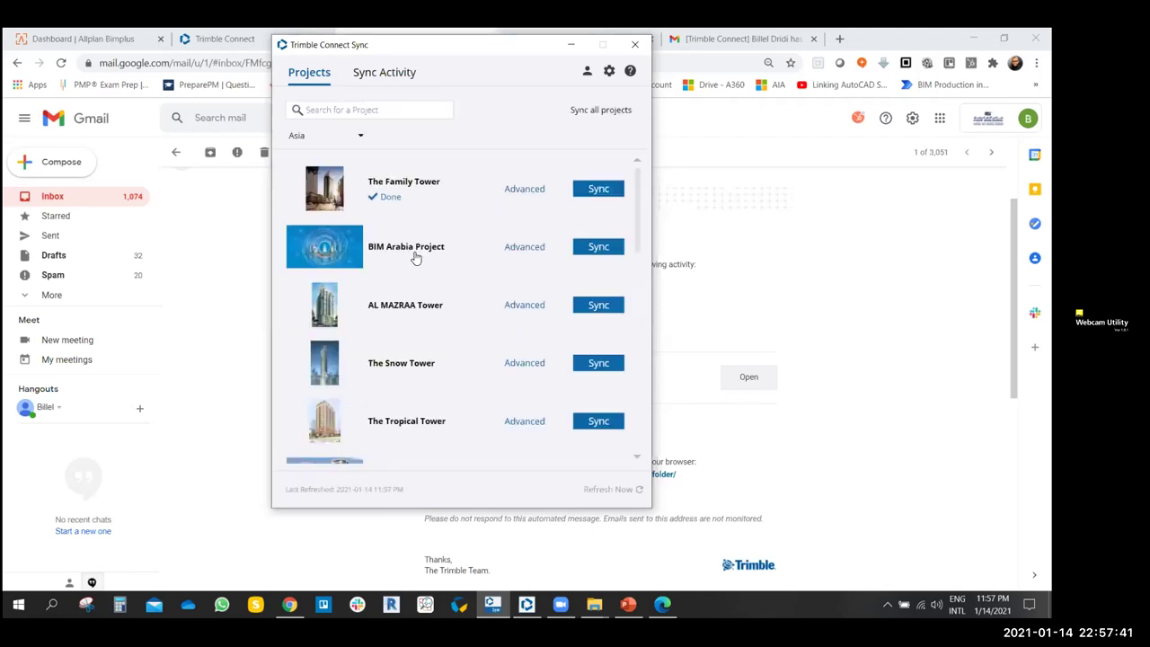
{"action": "scroll", "coordinate": [426, 320], "scroll_direction": "down", "scroll_amount": 3}
{"action": "scroll", "coordinate": [425, 316], "scroll_direction": "up", "scroll_amount": 3}
{"action": "left_click_drag", "start_coordinate": [508, 49], "coordinate": [485, 50]}
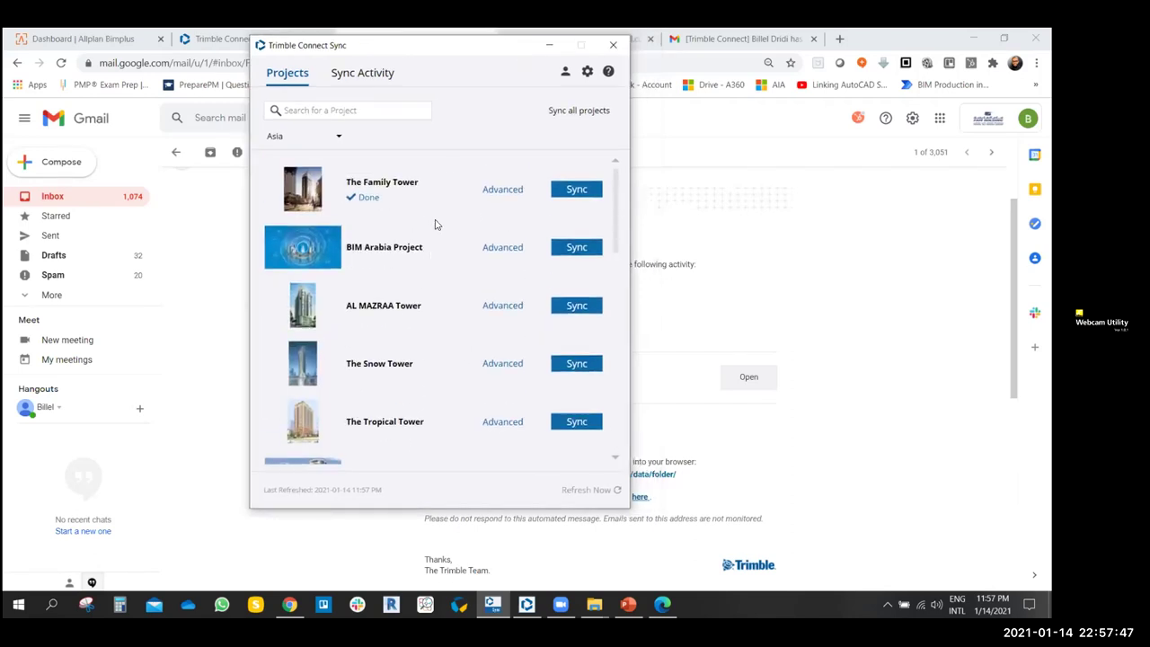
{"action": "left_click_drag", "start_coordinate": [485, 44], "coordinate": [528, 39]}
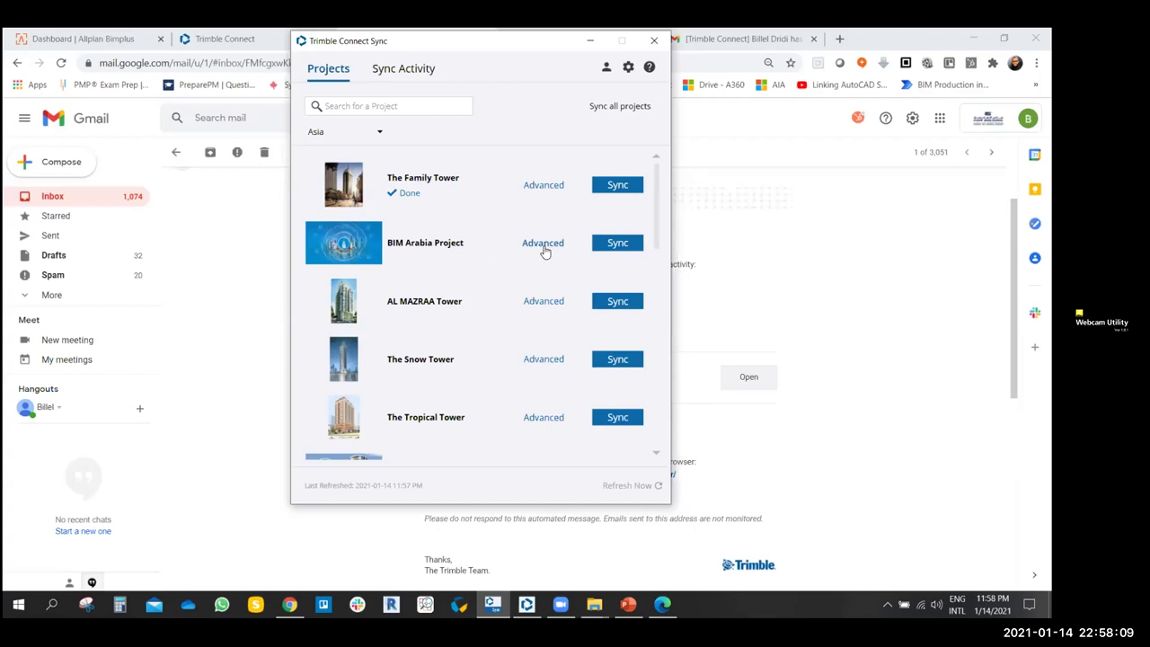
- Open BIM Arabia Project's Advanced page, showing 49.95 KB and a manual Full Project Sync
{"action": "left_click", "coordinate": [541, 245]}
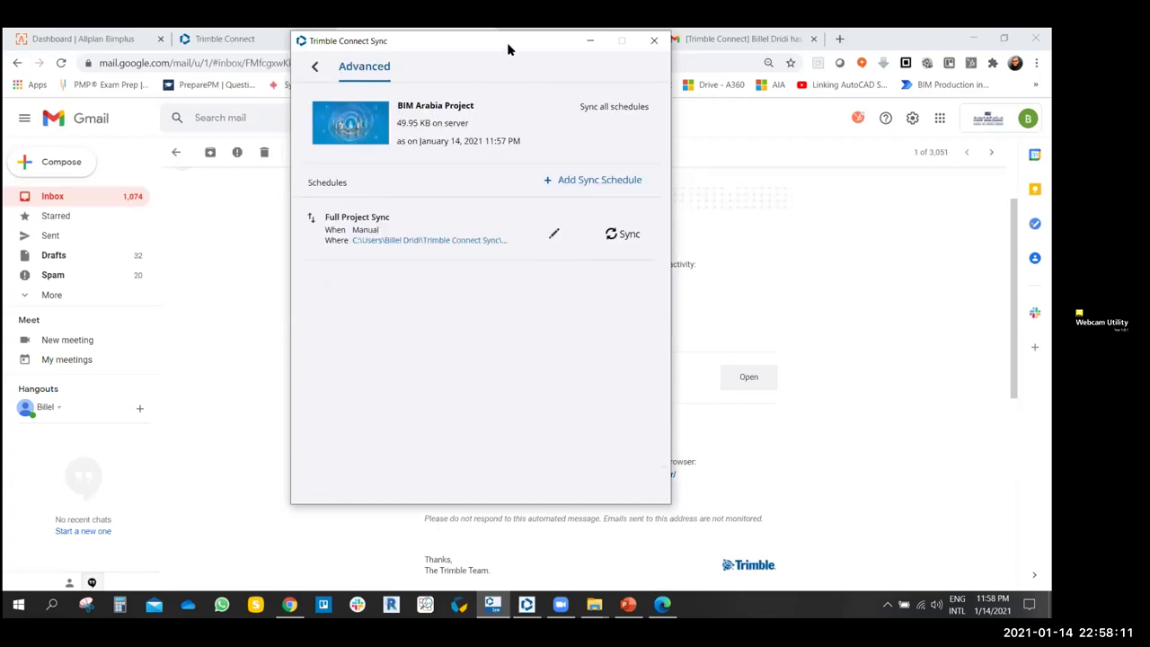
{"action": "left_click_drag", "start_coordinate": [507, 42], "coordinate": [493, 58]}
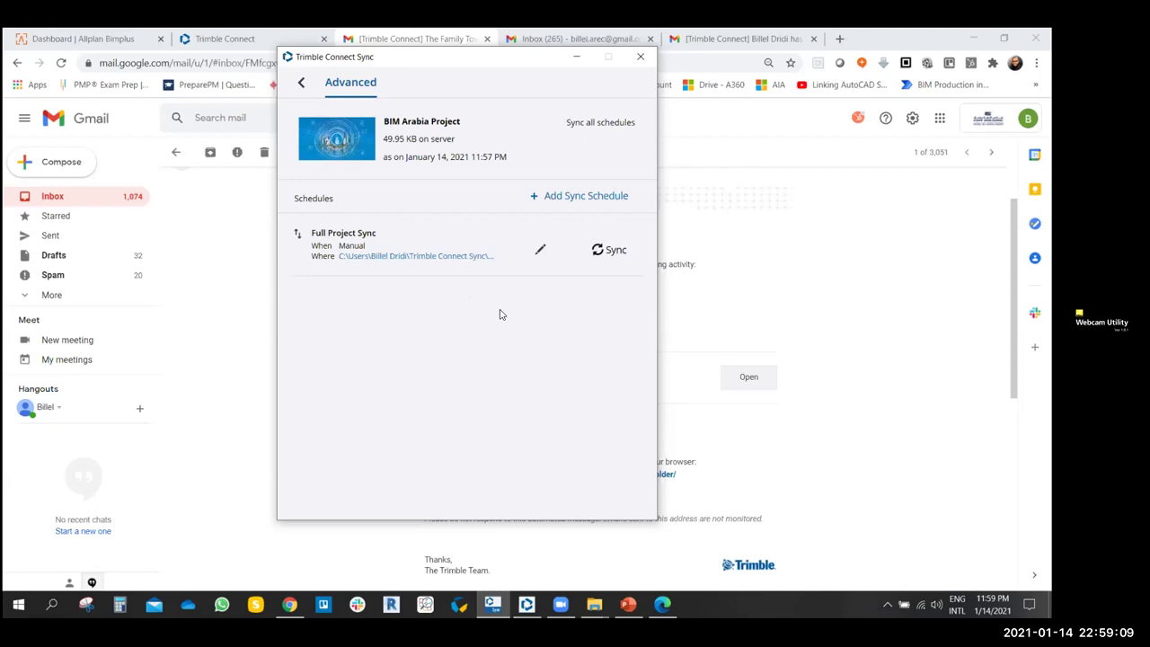
- Edit Full Project Sync, trying Upload Only, Download Only and Local transfer, then keep Bi-directional
{"action": "left_click", "coordinate": [541, 254]}
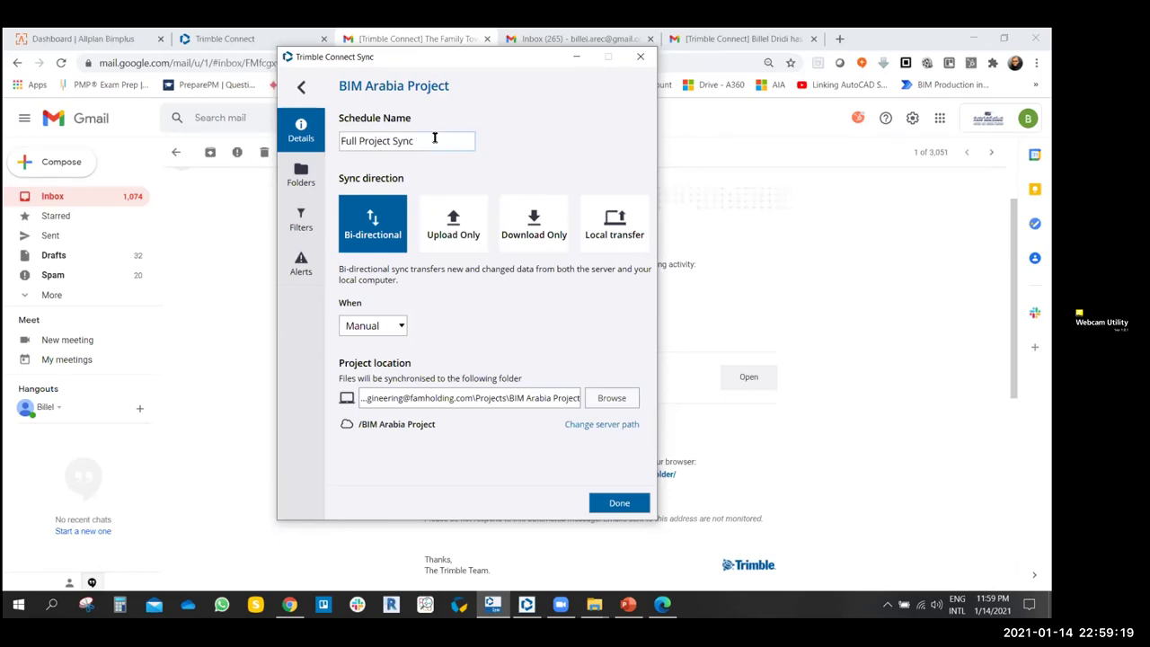
{"action": "left_click_drag", "start_coordinate": [432, 139], "coordinate": [358, 140]}
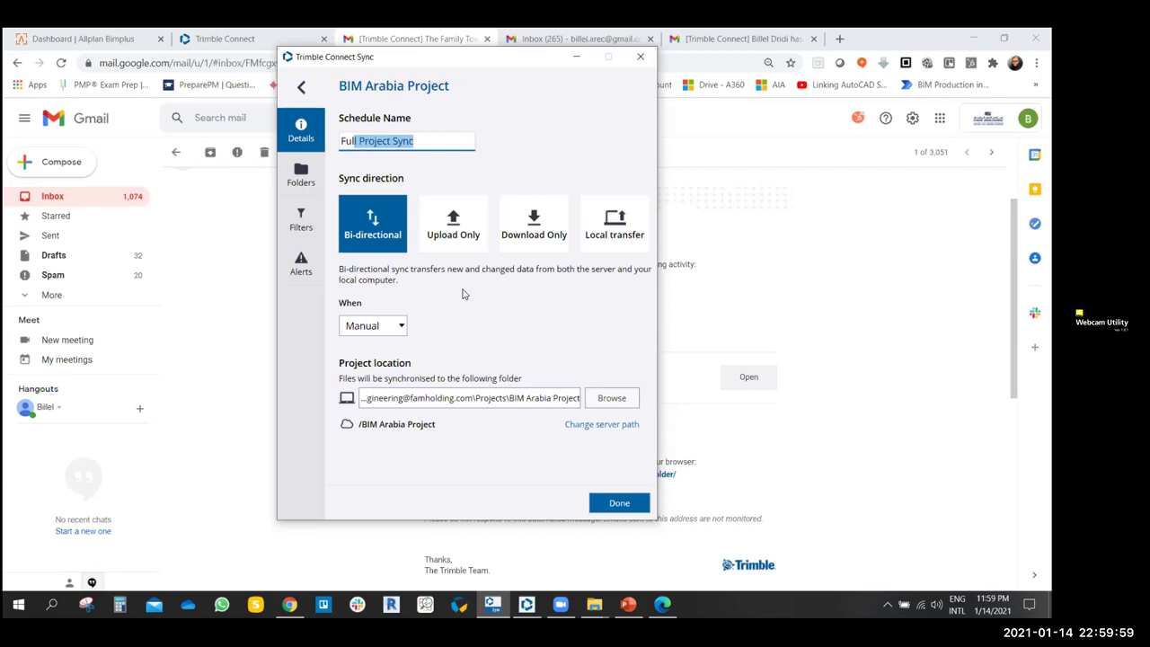
{"action": "left_click", "coordinate": [449, 235]}
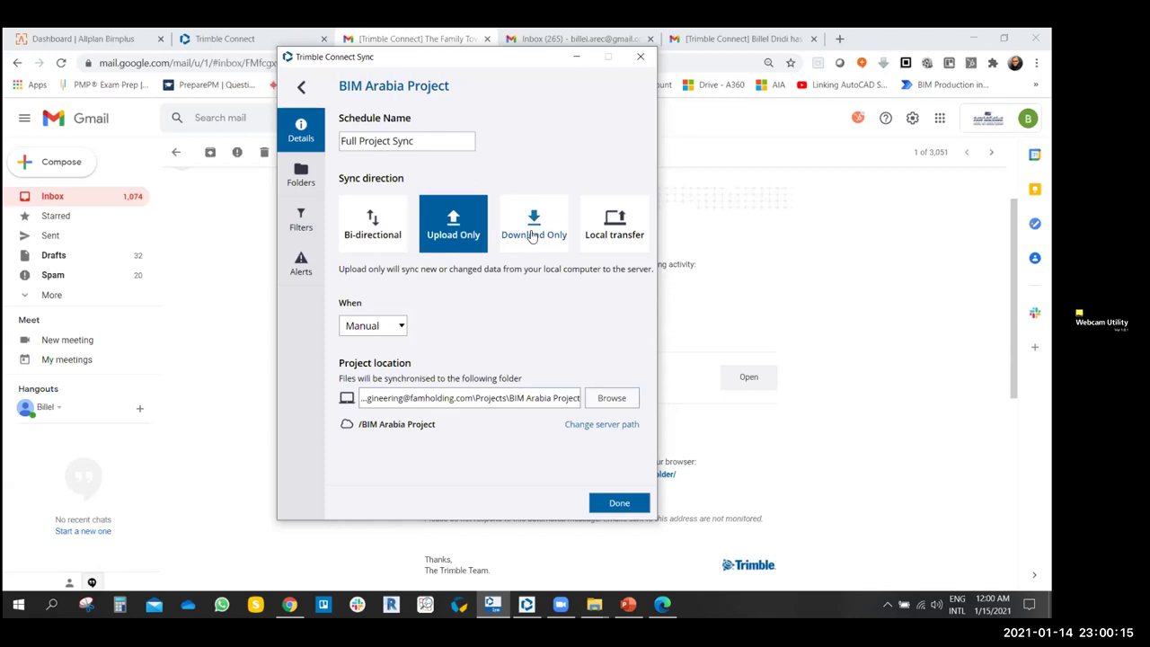
{"action": "left_click", "coordinate": [532, 235]}
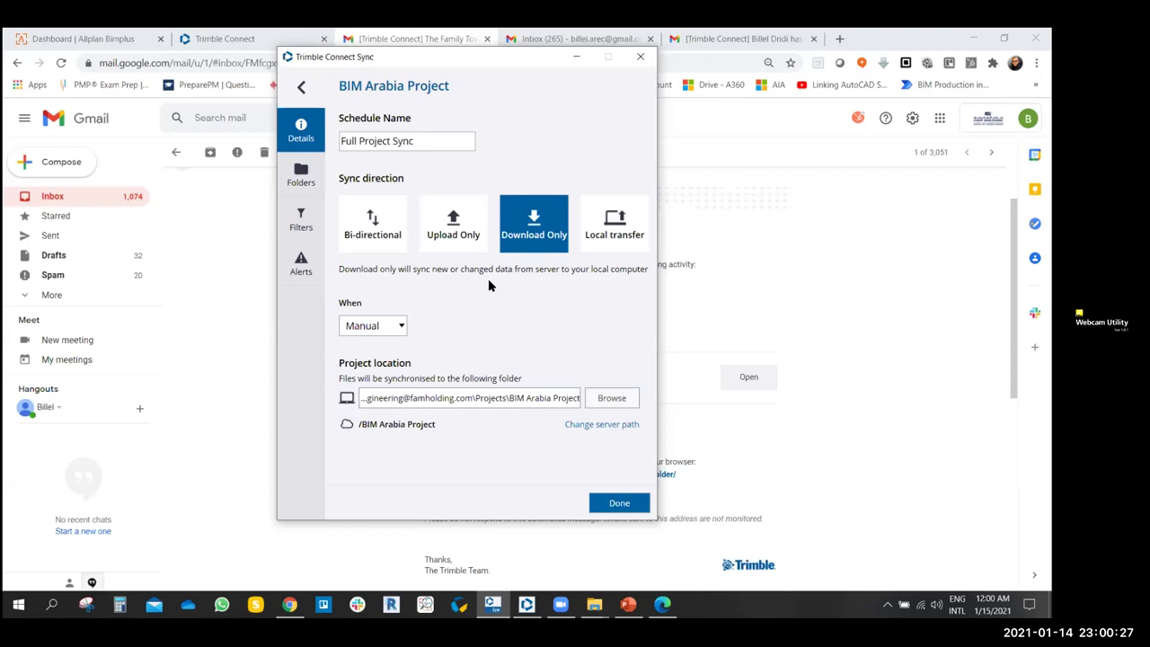
{"action": "left_click", "coordinate": [602, 243]}
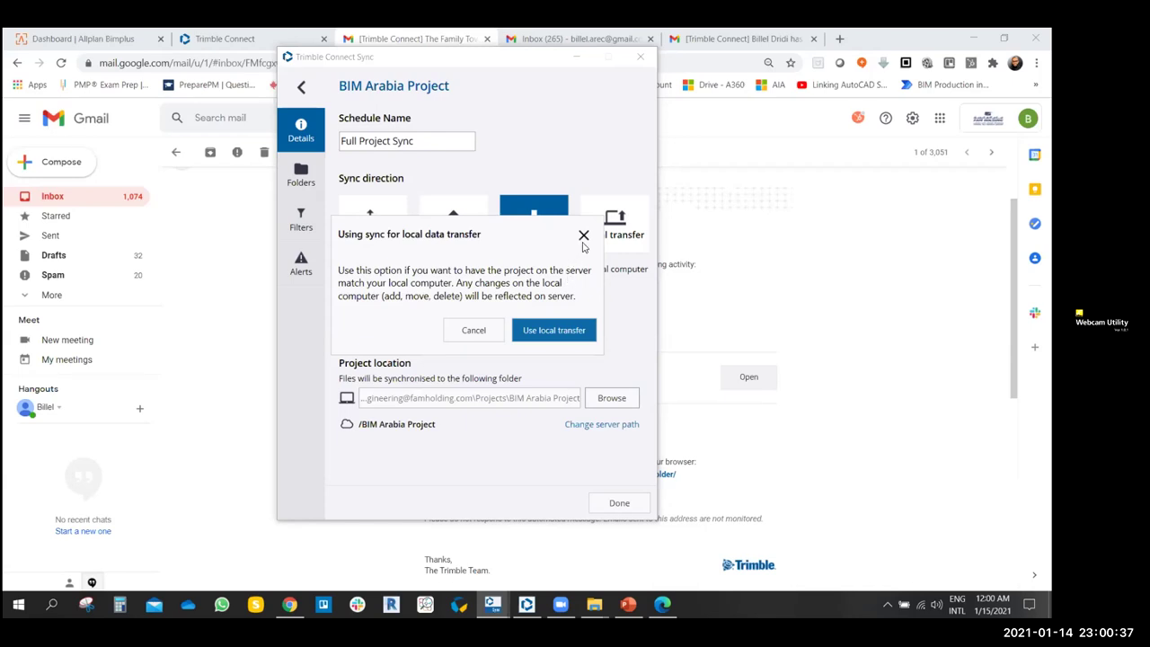
{"action": "left_click", "coordinate": [583, 235]}
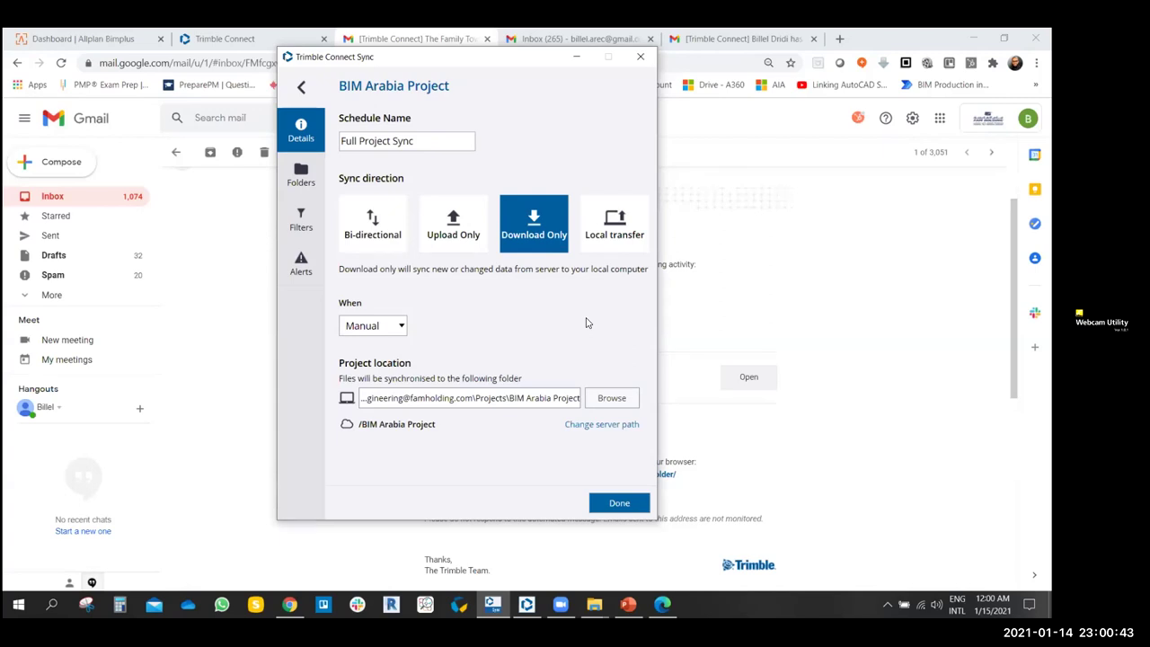
{"action": "left_click", "coordinate": [357, 236]}
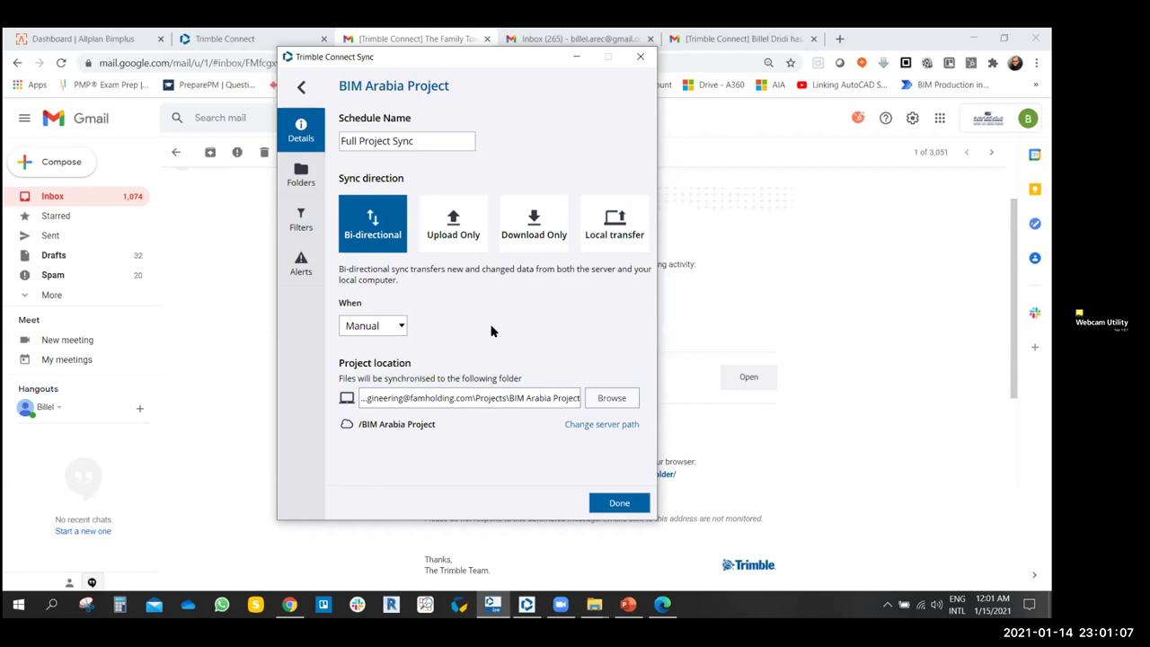
{"action": "left_click", "coordinate": [403, 329]}
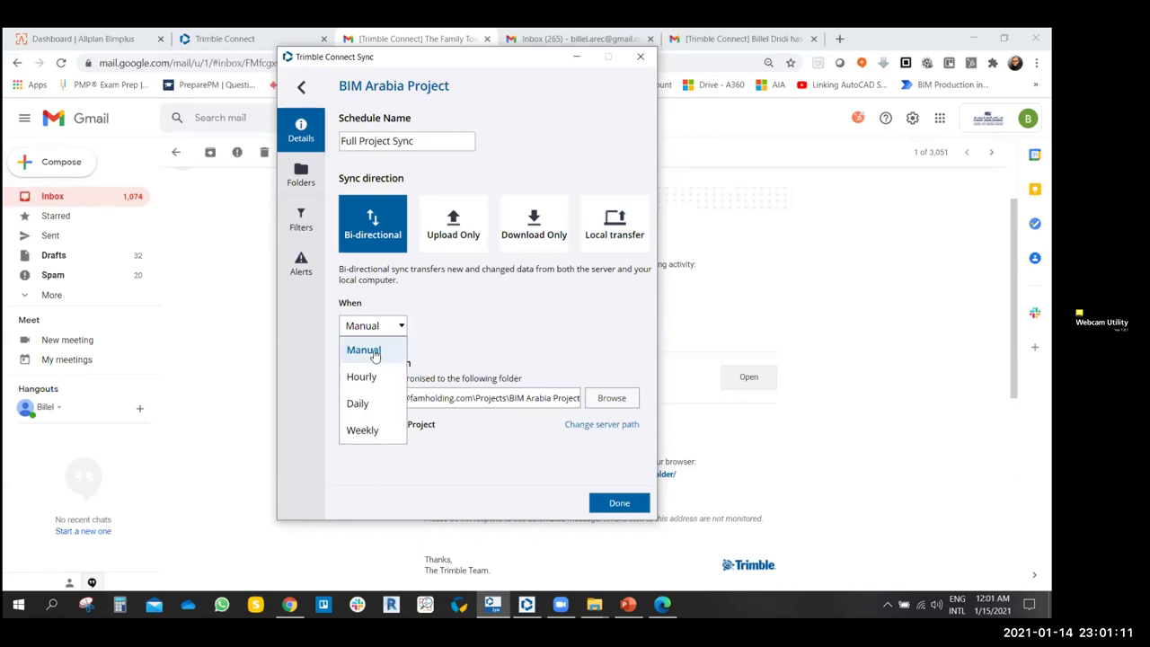
{"action": "left_click", "coordinate": [450, 340]}
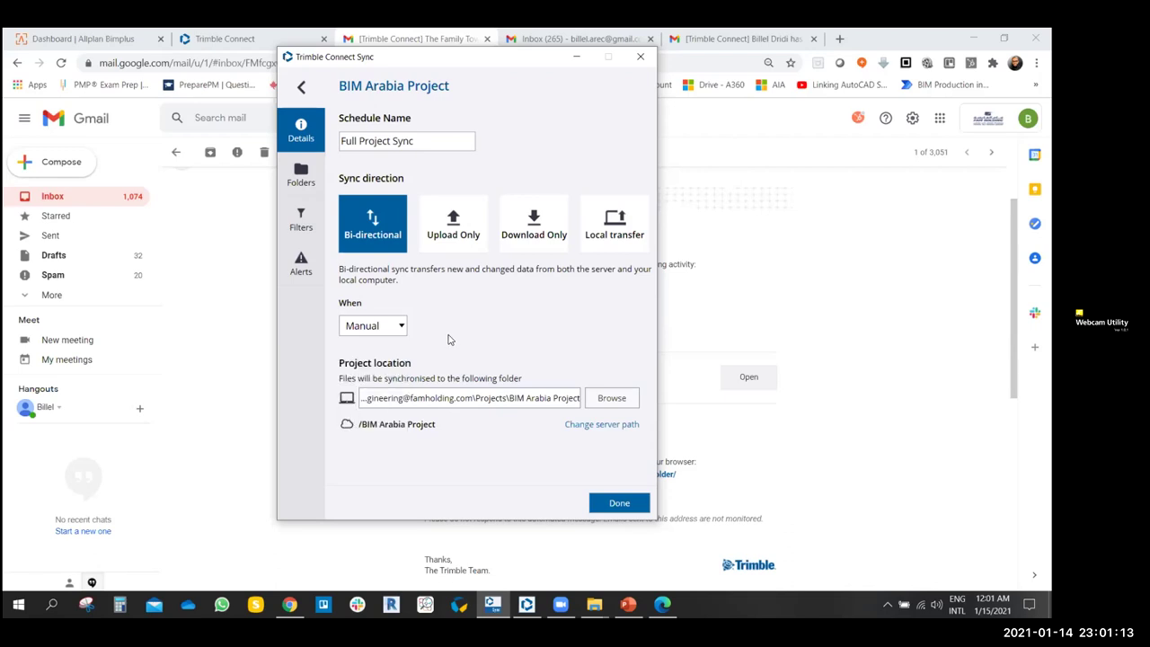
{"action": "left_click", "coordinate": [402, 329]}
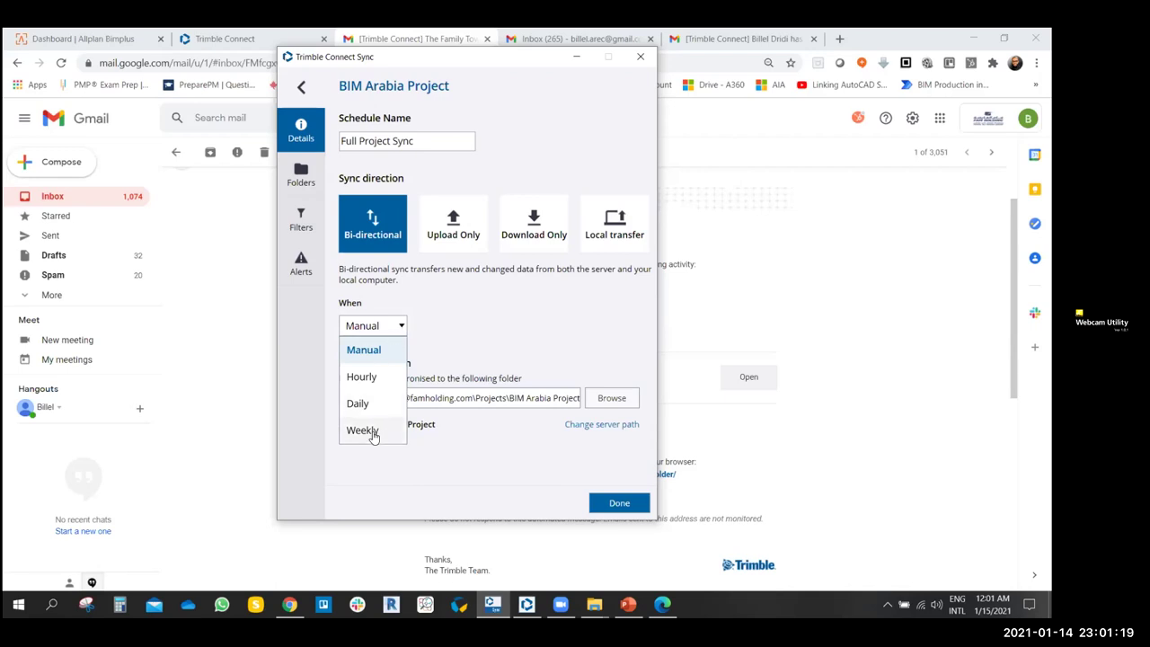
{"action": "left_click", "coordinate": [378, 377]}
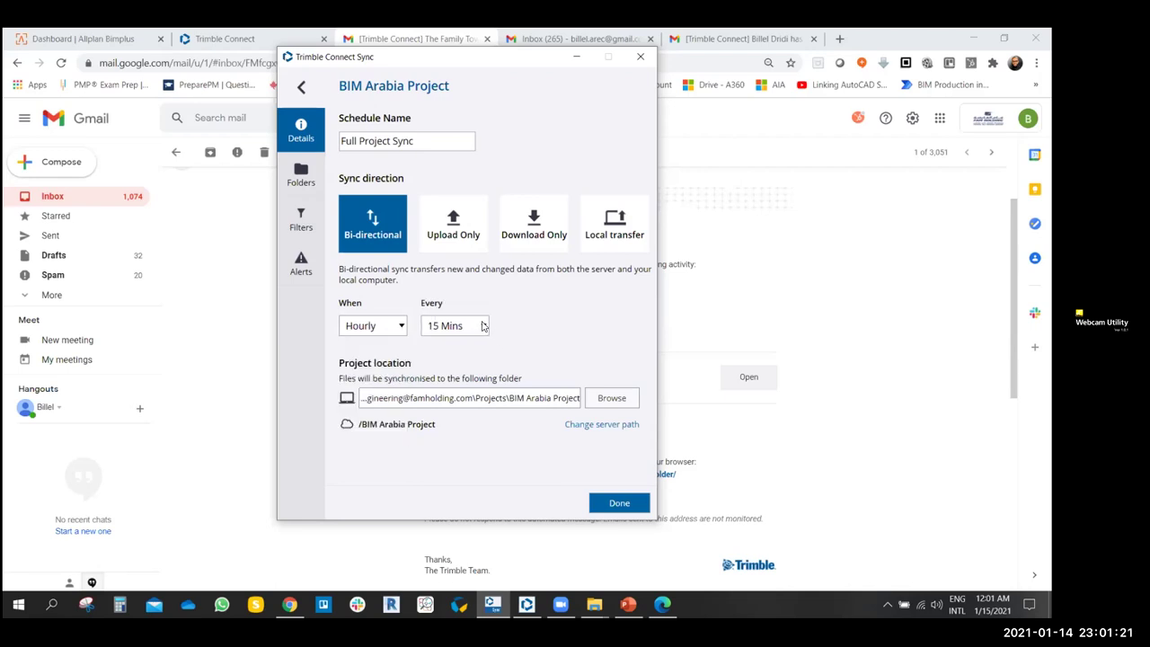
{"action": "left_click", "coordinate": [483, 326]}
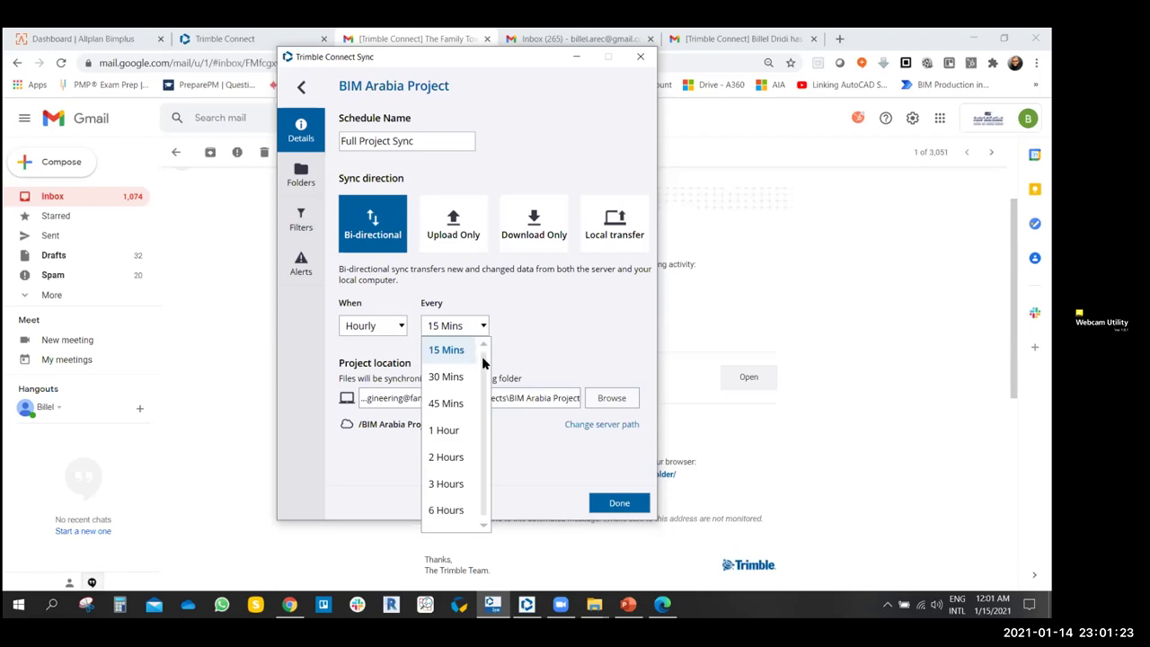
{"action": "scroll", "coordinate": [483, 364], "scroll_direction": "down", "scroll_amount": 1}
{"action": "left_click", "coordinate": [499, 339]}
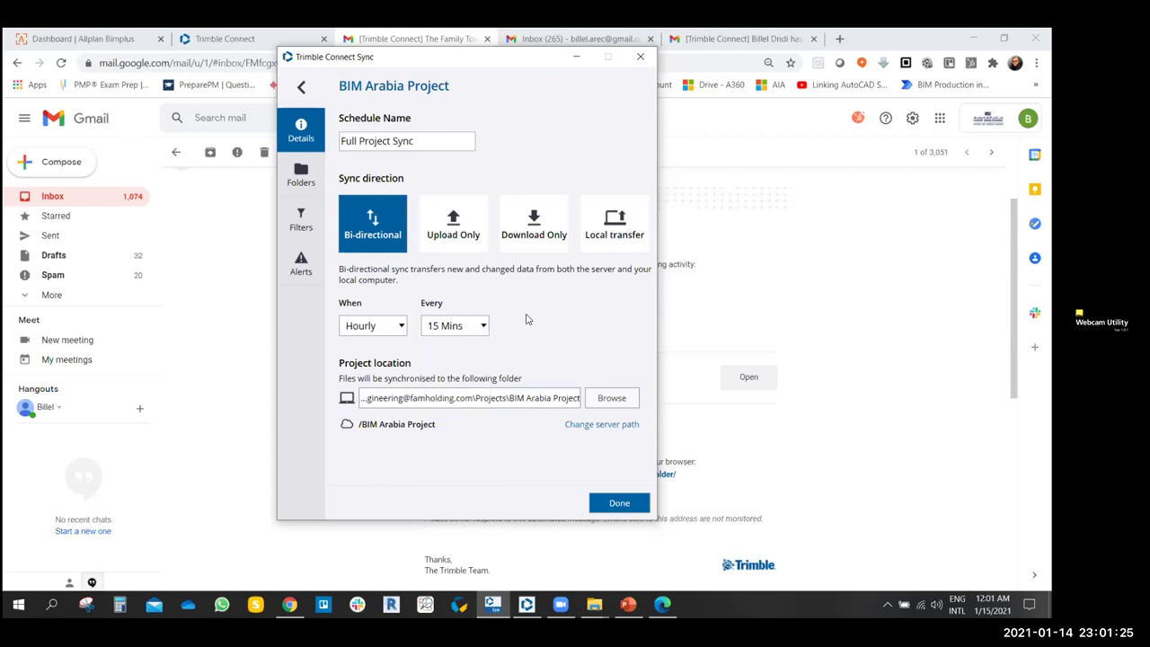
{"action": "left_click", "coordinate": [402, 328]}
{"action": "left_click", "coordinate": [359, 403]}
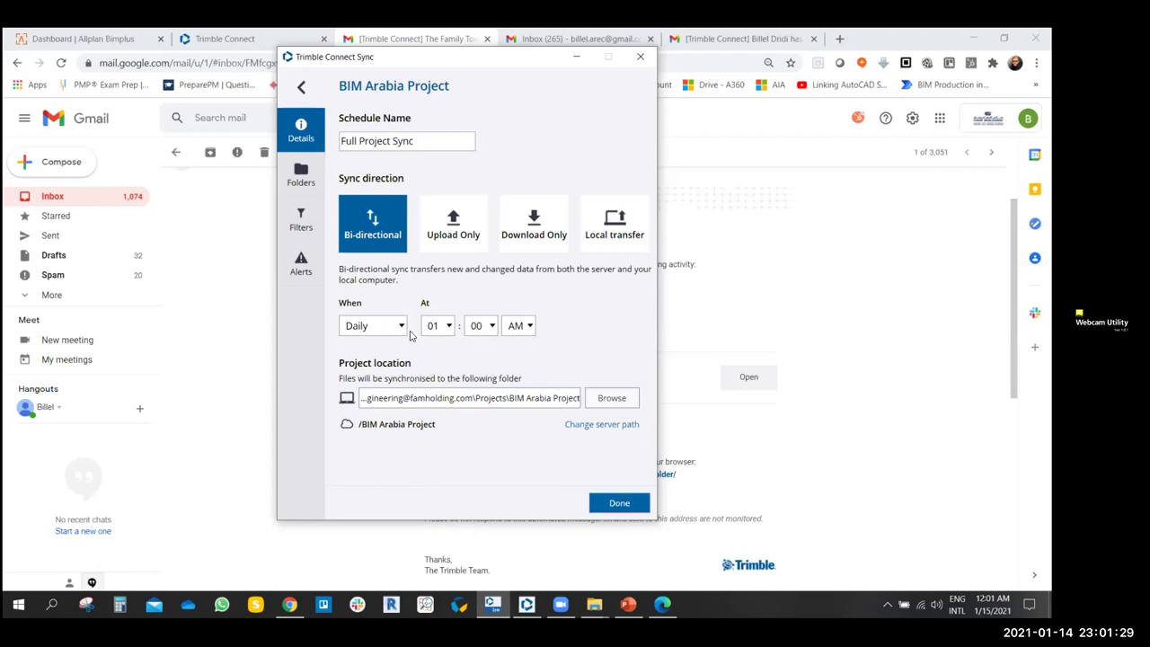
{"action": "left_click", "coordinate": [404, 331]}
{"action": "left_click", "coordinate": [490, 353]}
{"action": "left_click", "coordinate": [400, 329]}
{"action": "left_click", "coordinate": [433, 350]}
{"action": "left_click", "coordinate": [400, 327]}
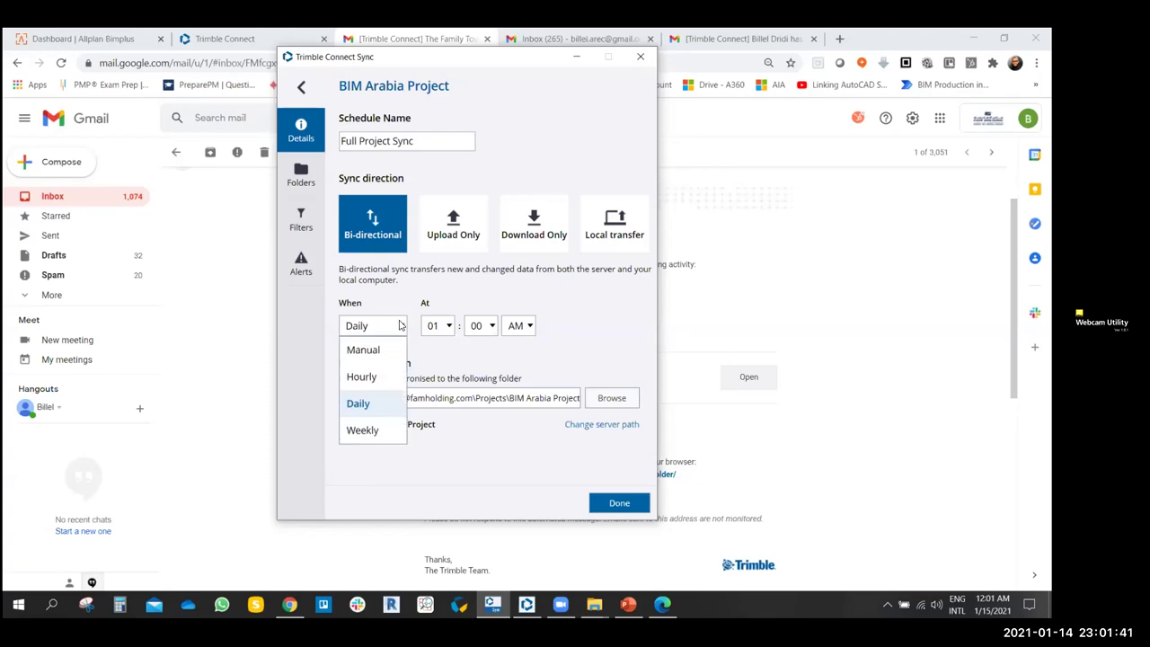
{"action": "left_click", "coordinate": [363, 429]}
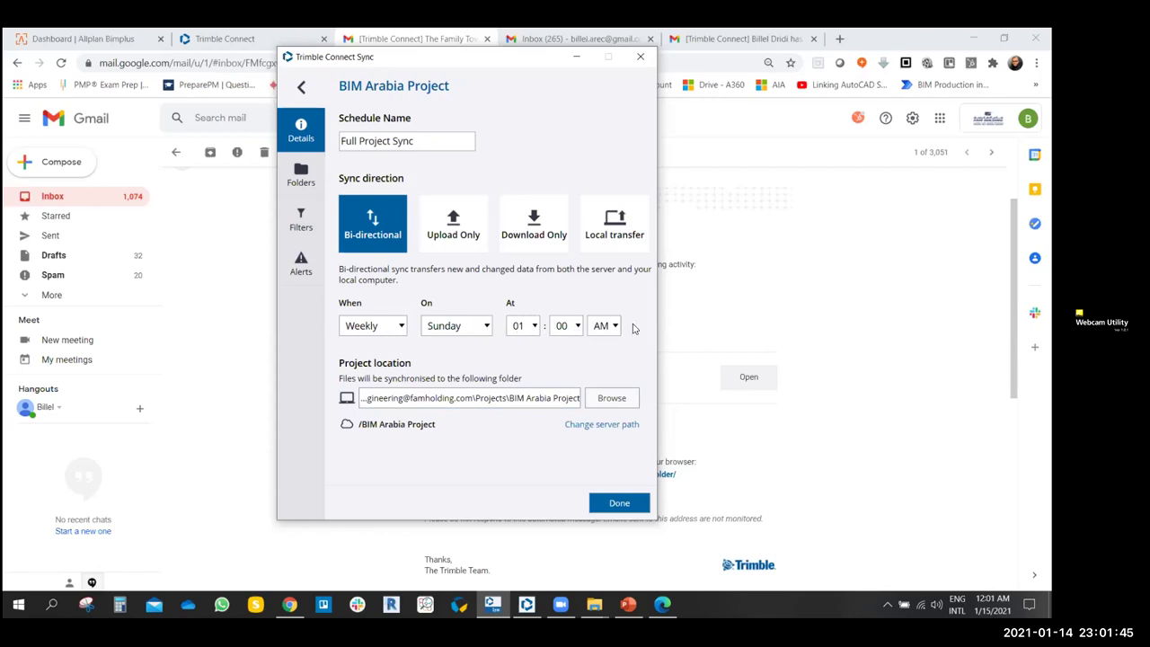
{"action": "left_click", "coordinate": [484, 326]}
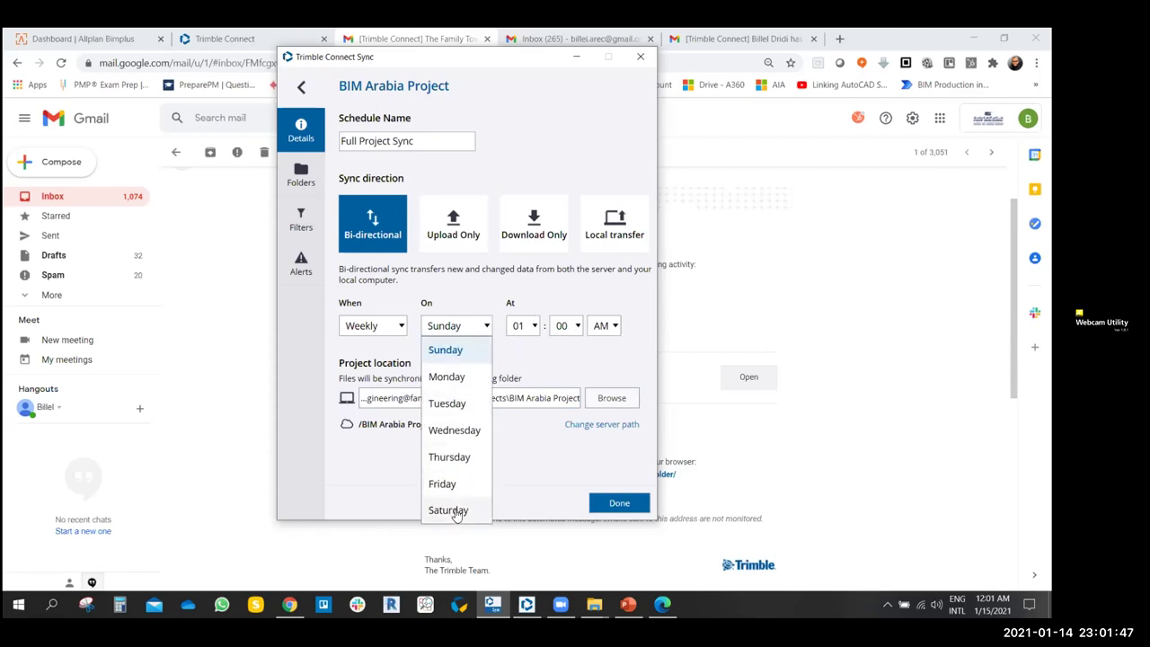
{"action": "left_click", "coordinate": [458, 349]}
{"action": "left_click", "coordinate": [398, 327]}
{"action": "left_click", "coordinate": [362, 349]}
{"action": "left_click", "coordinate": [397, 326]}
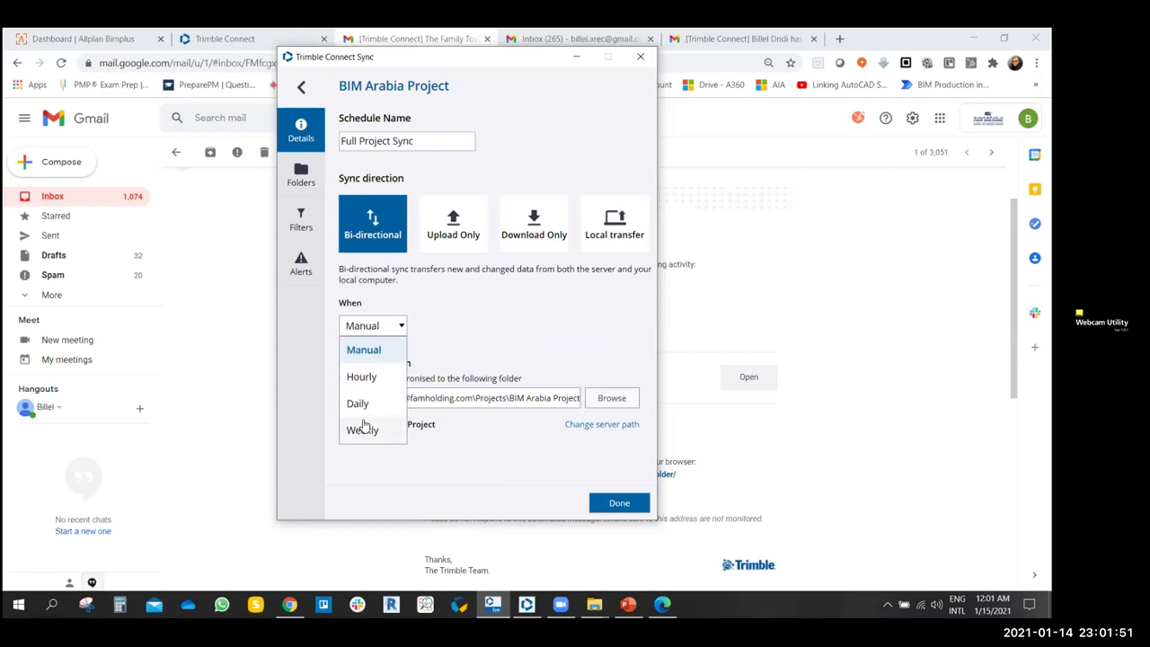
{"action": "left_click", "coordinate": [460, 333]}
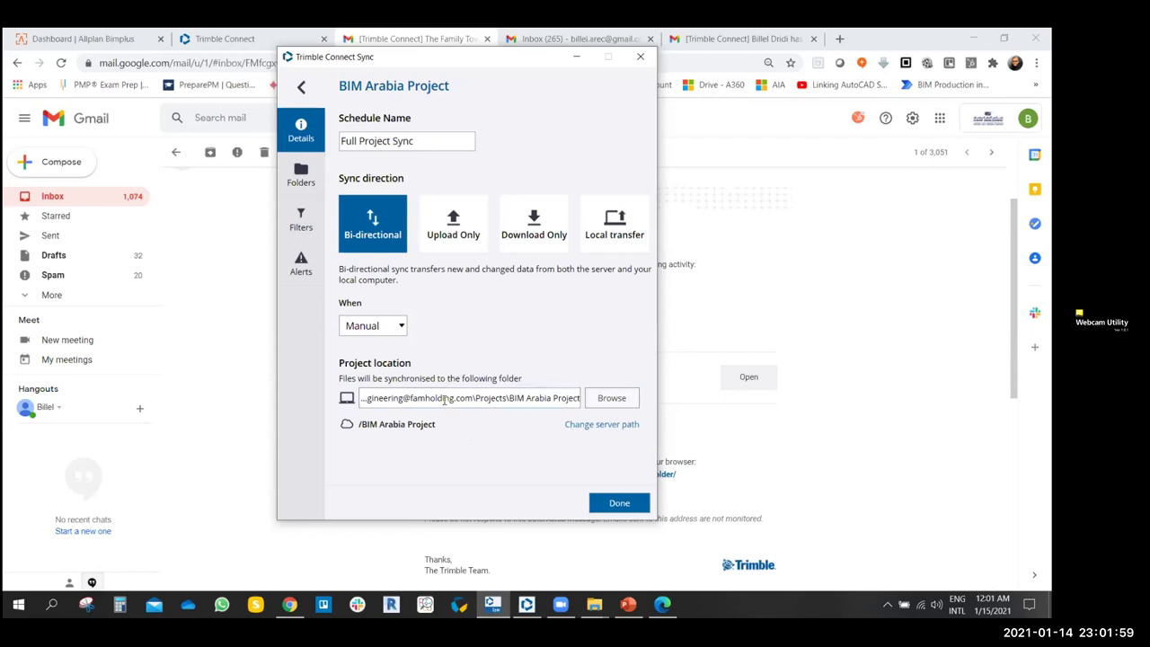
- Inspect the local Projects\BIM Arabia Project folder path, then flip to Folders and back to Details
{"action": "left_click", "coordinate": [523, 397]}
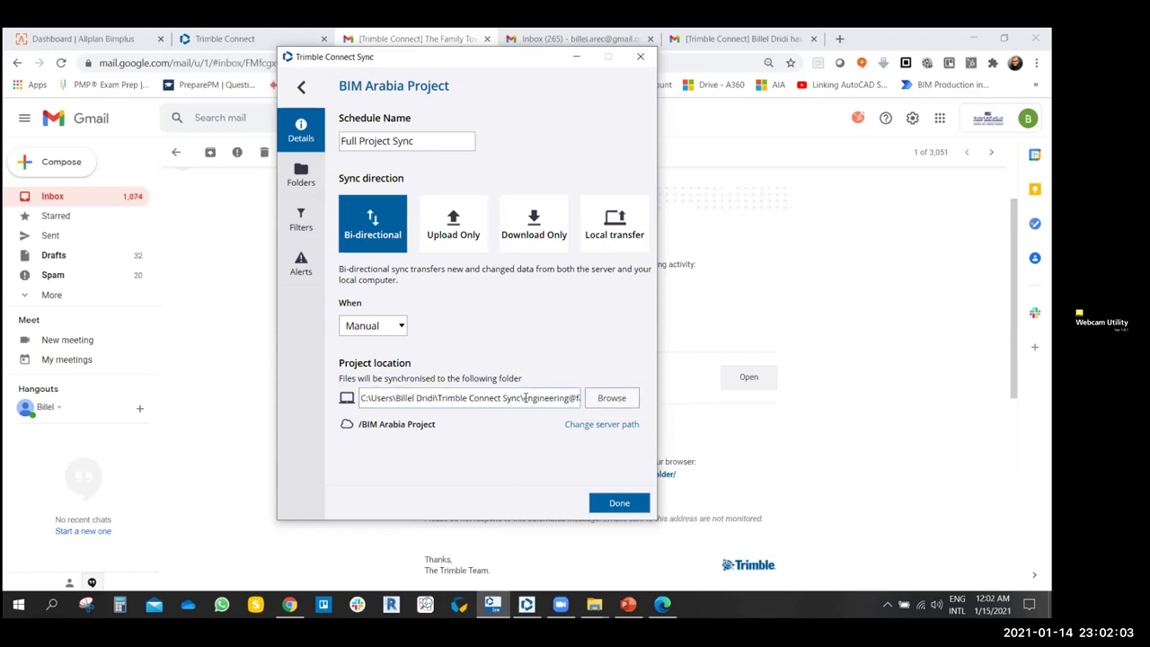
{"action": "key", "text": "Right"}
{"action": "key", "text": "Right"}
{"action": "key", "text": "Right"}
{"action": "key", "text": "Right"}
{"action": "key", "text": "Right"}
{"action": "key", "text": "Right"}
{"action": "key", "text": "Right"}
{"action": "key", "text": "Right"}
{"action": "key", "text": "Right"}
{"action": "key", "text": "Right"}
{"action": "key", "text": "Right"}
{"action": "key", "text": "Right"}
{"action": "key", "text": "Right"}
{"action": "key", "text": "Right"}
{"action": "key", "text": "Right"}
{"action": "key", "text": "Right"}
{"action": "key", "text": "Right"}
{"action": "key", "text": "Right"}
{"action": "key", "text": "Right"}
{"action": "key", "text": "Right"}
{"action": "key", "text": "Right"}
{"action": "key", "text": "Right"}
{"action": "key", "text": "Right"}
{"action": "key", "text": "Right"}
{"action": "key", "text": "Right"}
{"action": "key", "text": "Right"}
{"action": "key", "text": "Right"}
{"action": "key", "text": "Right"}
{"action": "key", "text": "Right"}
{"action": "key", "text": "Right"}
{"action": "key", "text": "Right"}
{"action": "key", "text": "Right"}
{"action": "key", "text": "Right"}
{"action": "key", "text": "Right"}
{"action": "key", "text": "Right"}
{"action": "key", "text": "Right"}
{"action": "key", "text": "Right"}
{"action": "key", "text": "Right"}
{"action": "key", "text": "Right"}
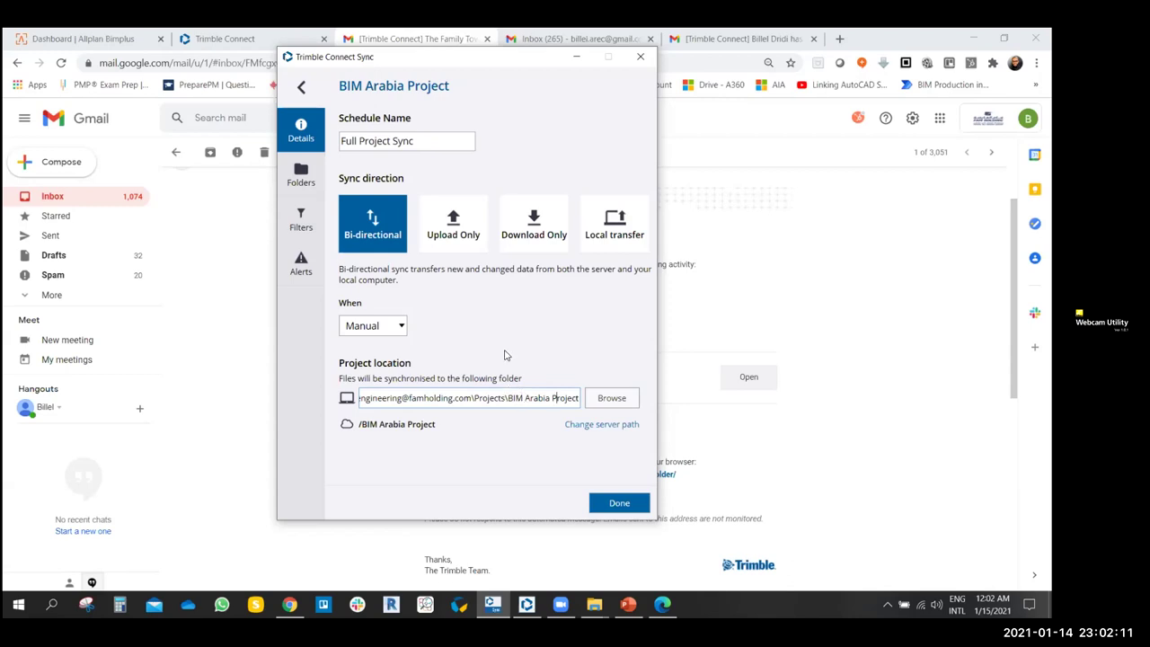
{"action": "left_click", "coordinate": [302, 179]}
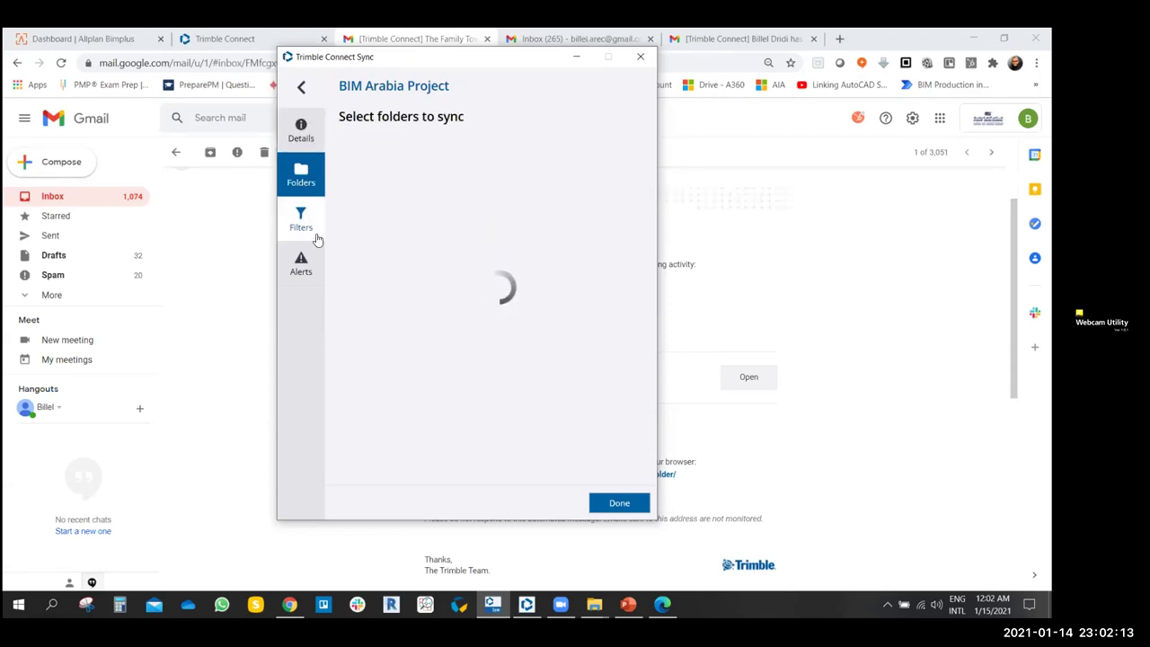
{"action": "left_click", "coordinate": [301, 131]}
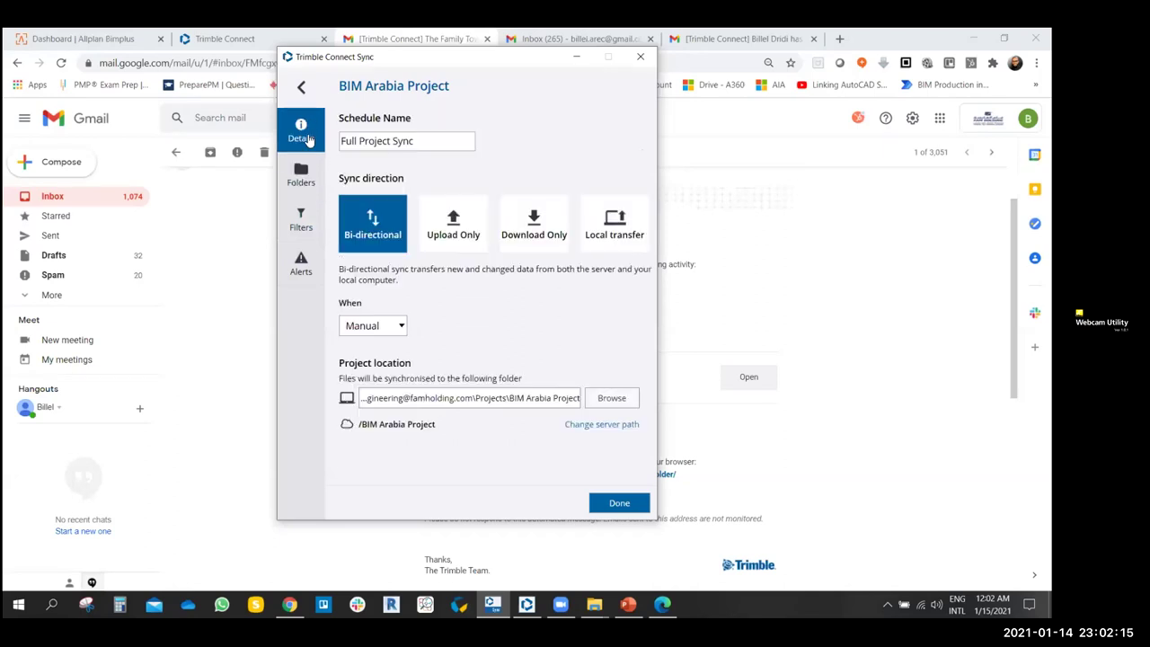
- Create a new BIM ARABIA PROJECT folder on DATA (D:) and set it as the sync location
{"action": "left_click", "coordinate": [612, 400]}
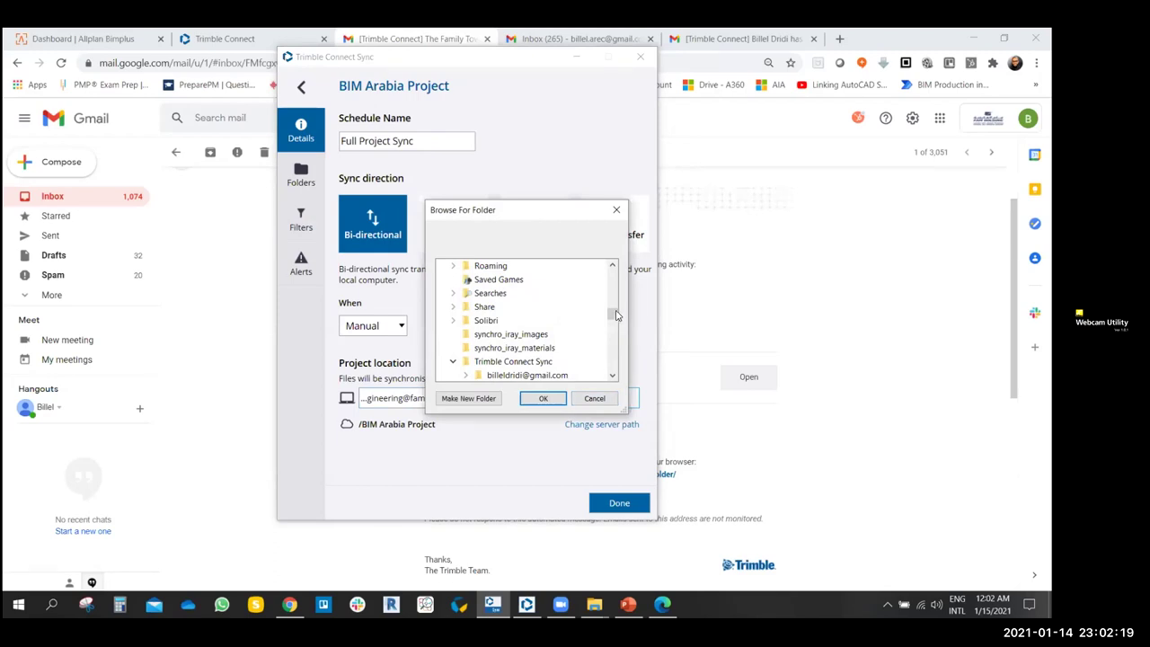
{"action": "left_click_drag", "start_coordinate": [614, 325], "coordinate": [611, 340]}
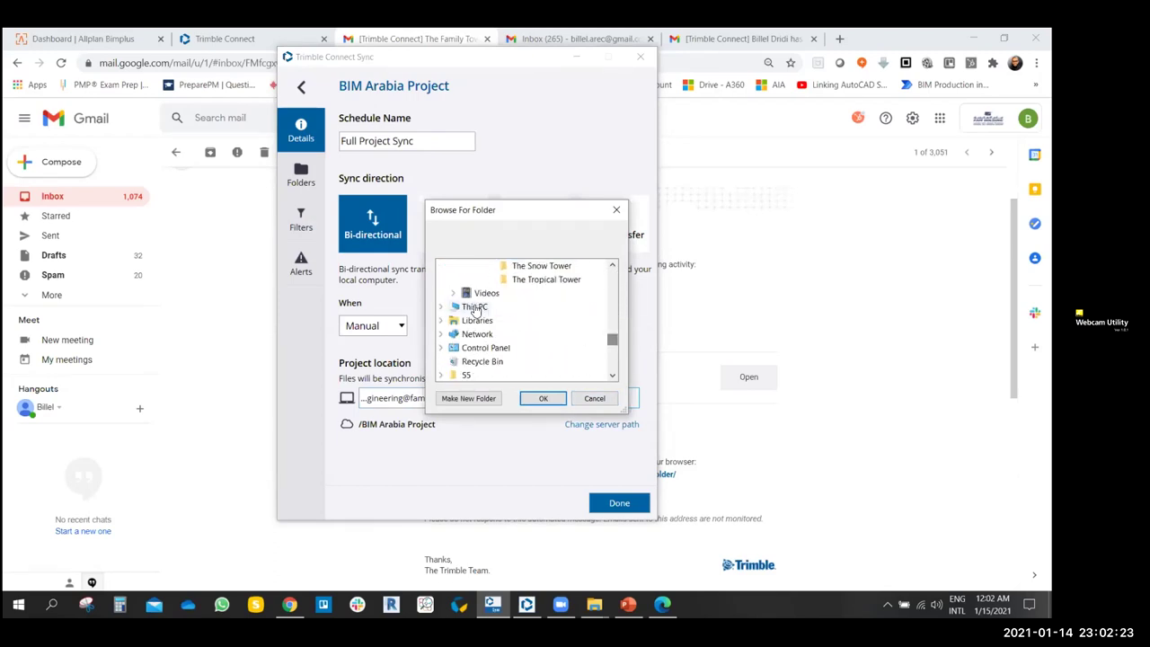
{"action": "left_click", "coordinate": [441, 307]}
{"action": "scroll", "coordinate": [504, 340], "scroll_direction": "down", "scroll_amount": 1}
{"action": "scroll", "coordinate": [504, 340], "scroll_direction": "down", "scroll_amount": 1}
{"action": "left_click", "coordinate": [454, 342]}
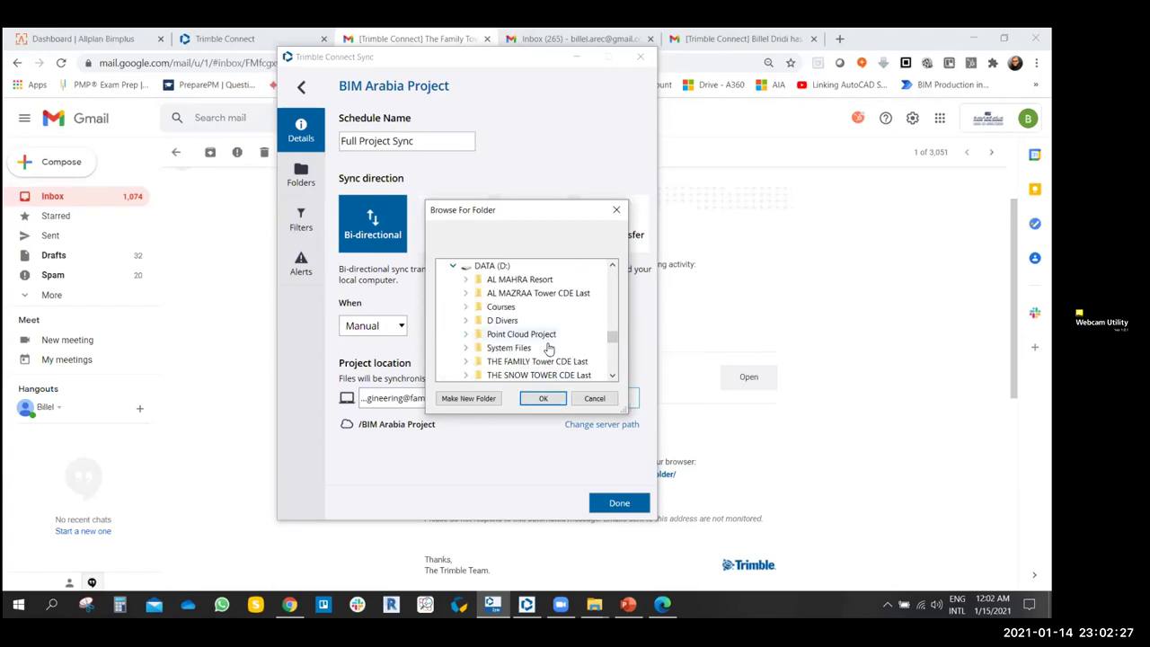
{"action": "right_click", "coordinate": [492, 267]}
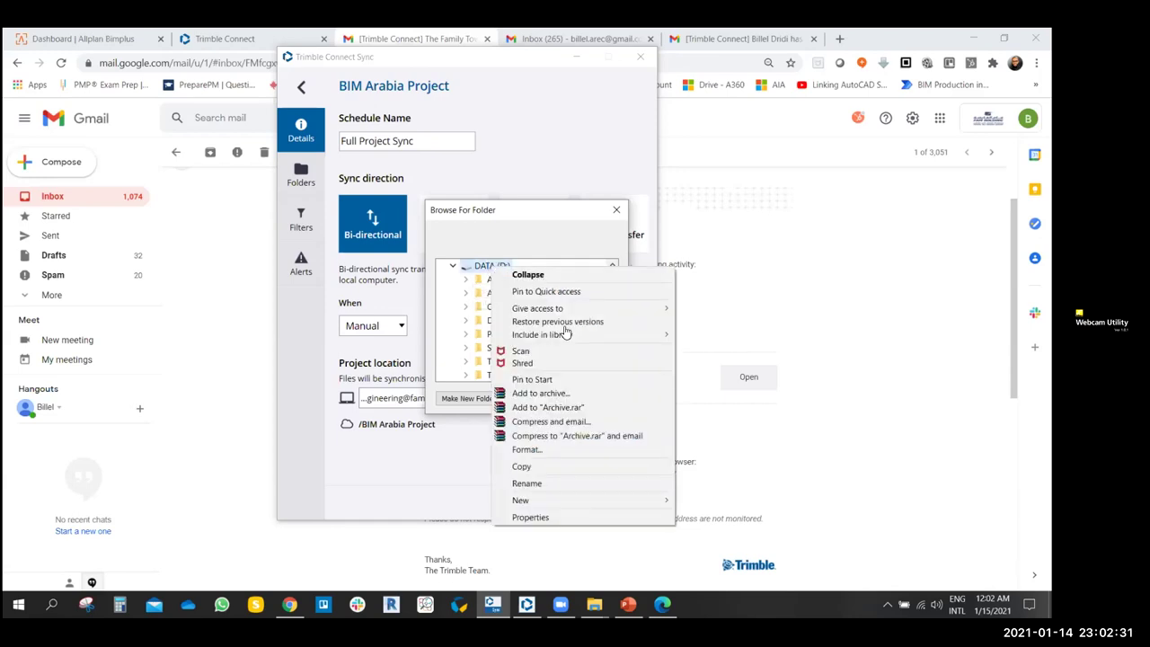
{"action": "mouse_move", "coordinate": [570, 500]}
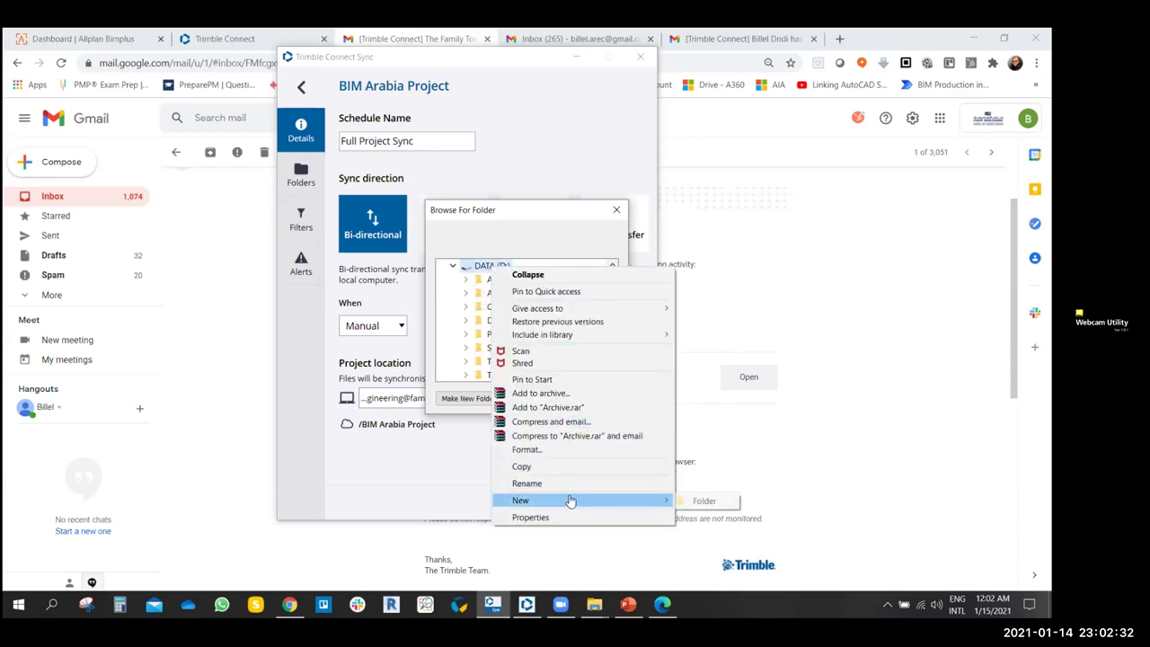
{"action": "left_click", "coordinate": [688, 505]}
{"action": "type", "text": "BIM "}
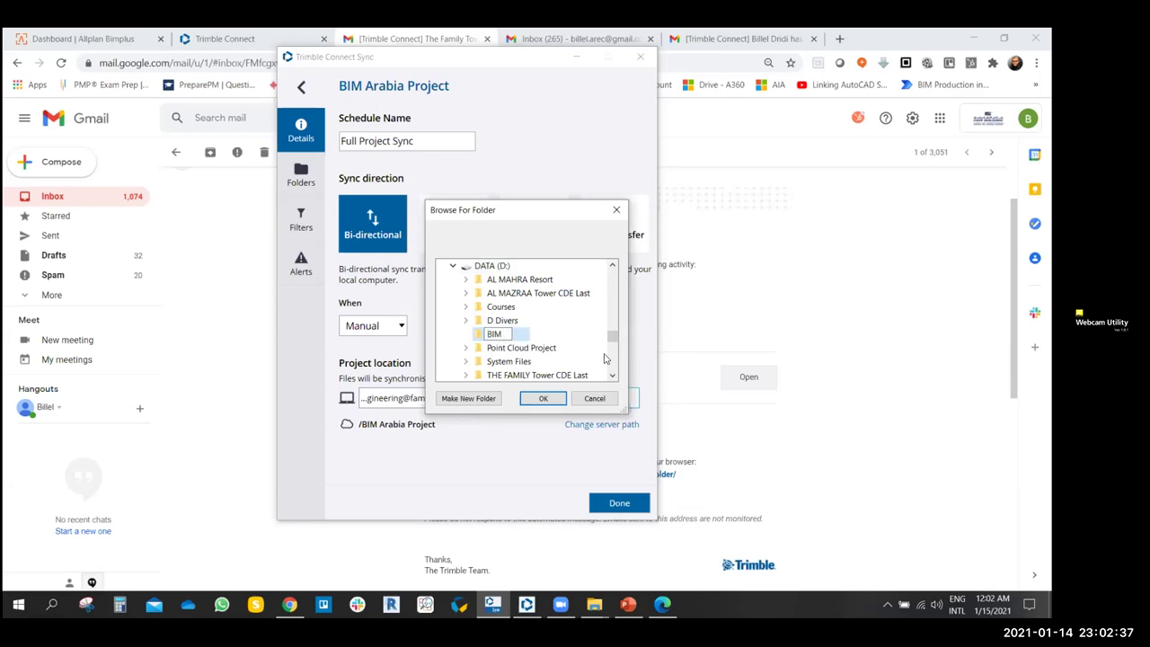
{"action": "type", "text": "ARABIA PROJECT"}
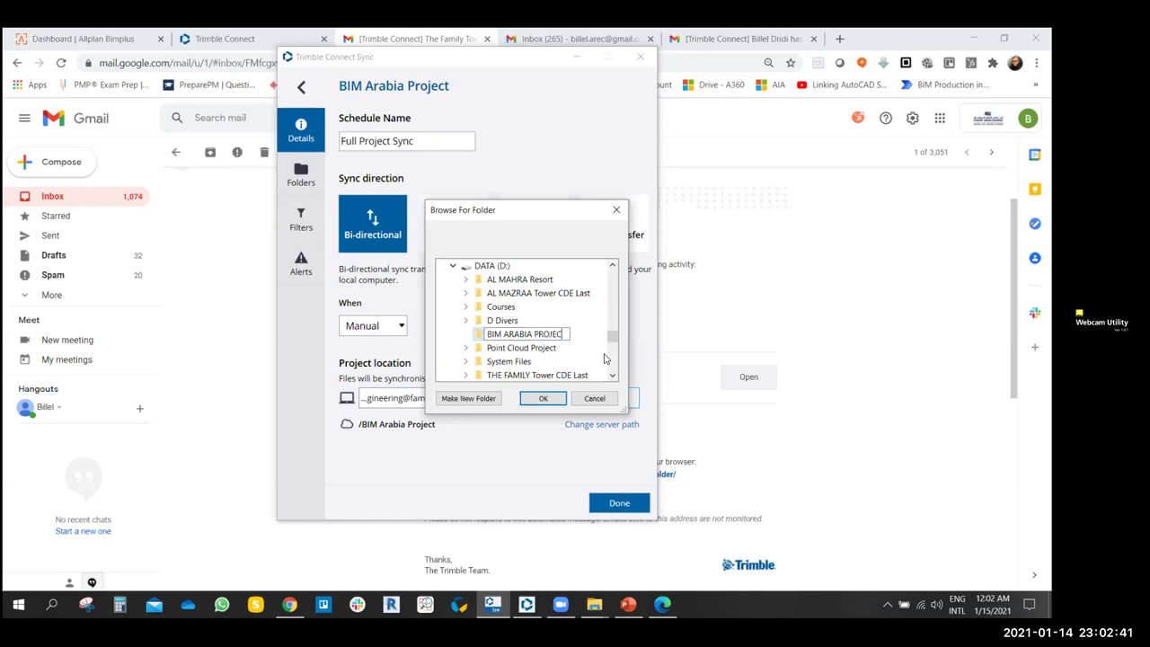
{"action": "left_click", "coordinate": [543, 399]}
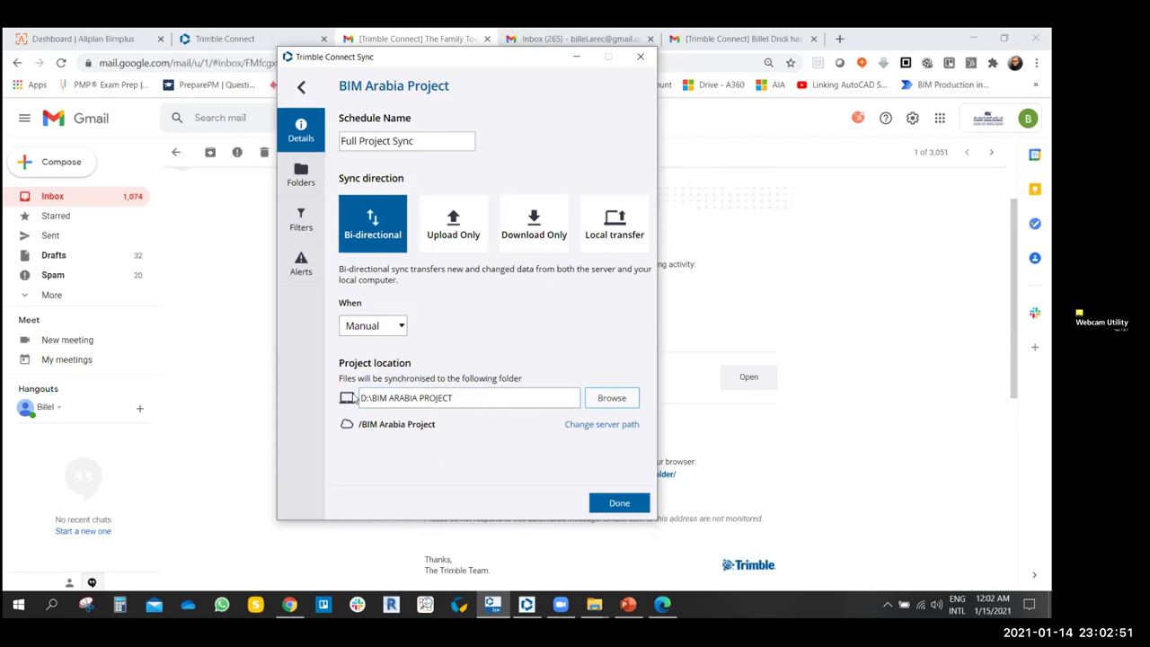
{"action": "left_click", "coordinate": [594, 603]}
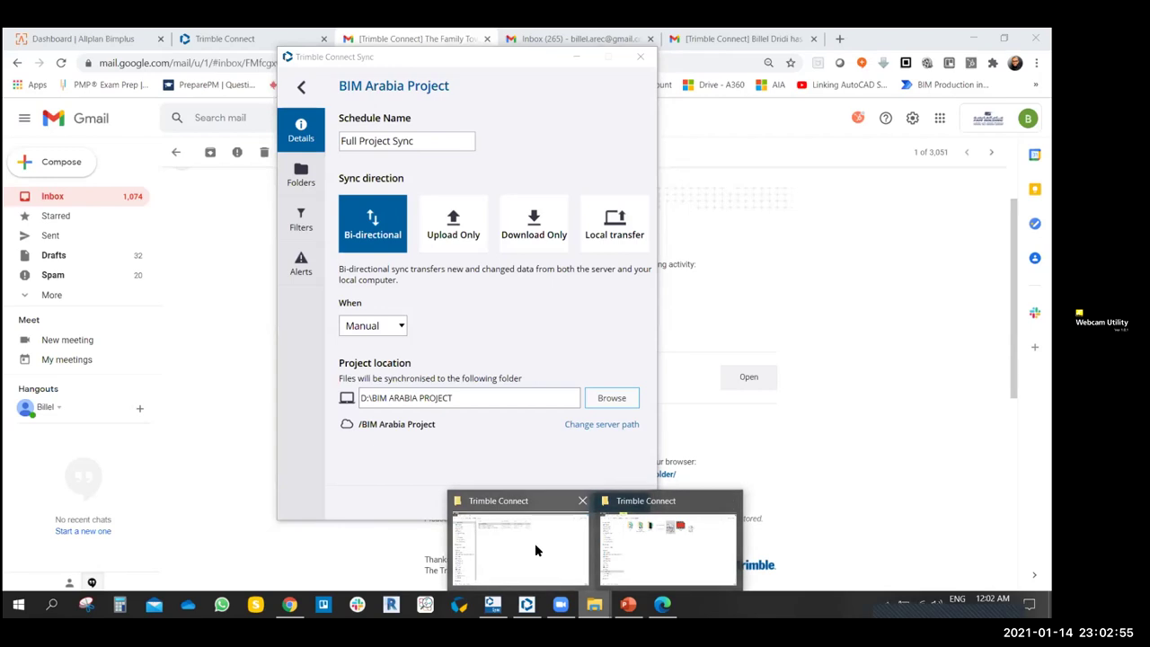
- In File Explorer, open BIM ARABIA PROJECT on DATA (D:) to confirm it is empty
{"action": "left_click", "coordinate": [534, 543]}
{"action": "left_click", "coordinate": [77, 484]}
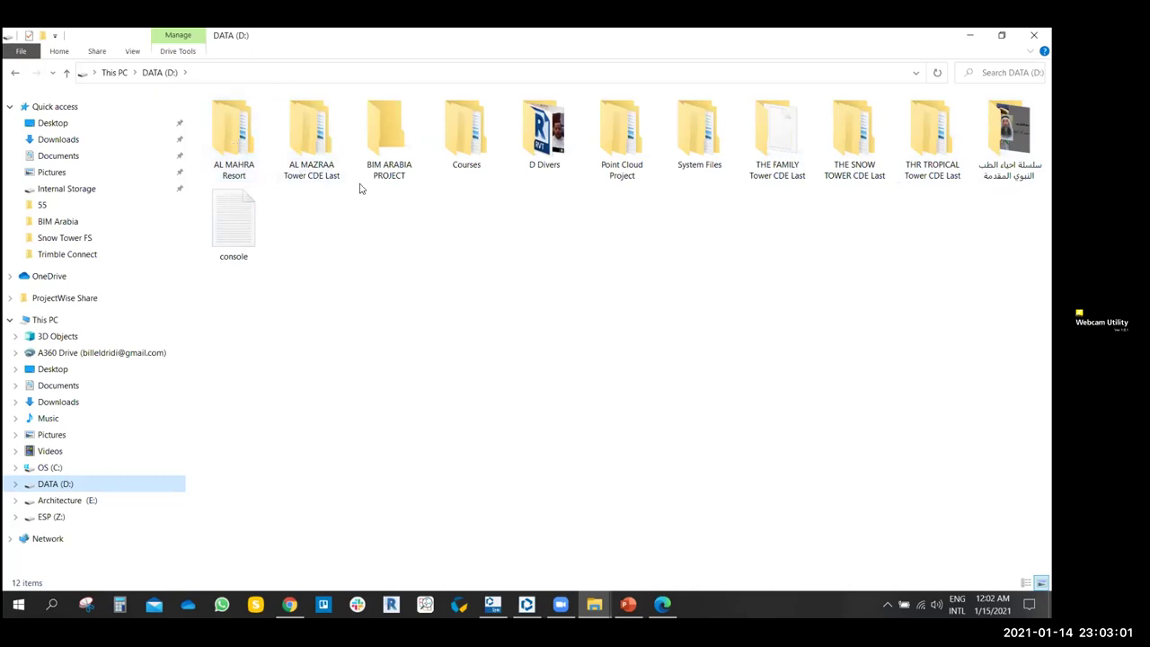
{"action": "left_click", "coordinate": [377, 137]}
{"action": "double_click", "coordinate": [384, 140]}
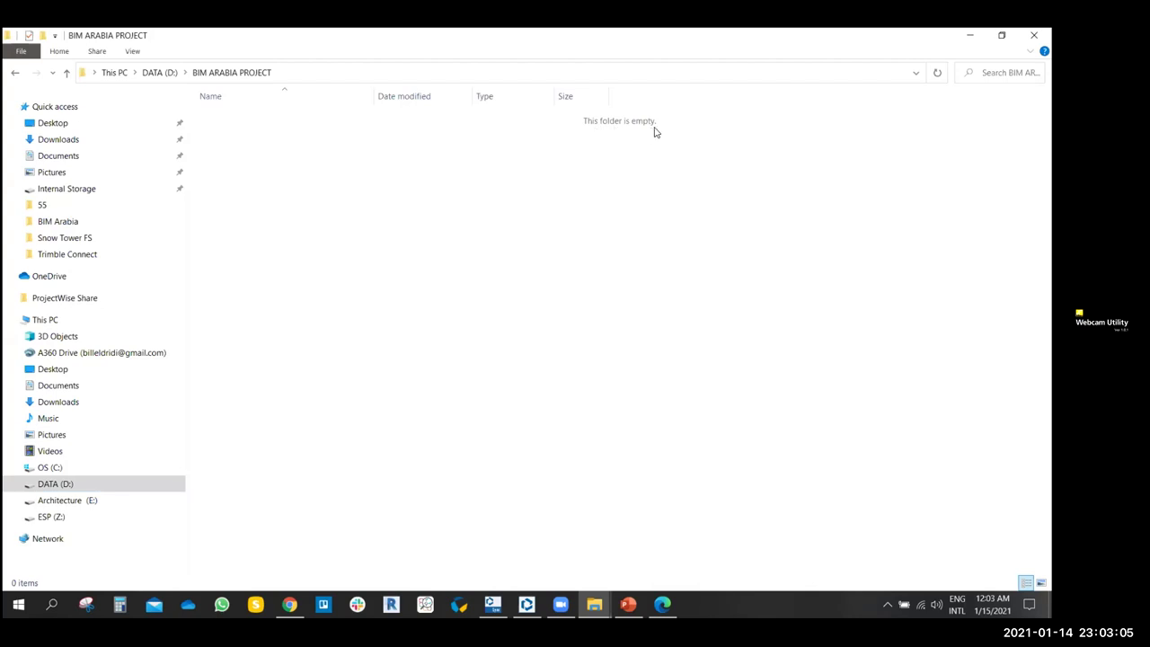
{"action": "left_click", "coordinate": [15, 71]}
- Return to BIM Arabia Project's sync settings and view its included folders
{"action": "left_click", "coordinate": [526, 604]}
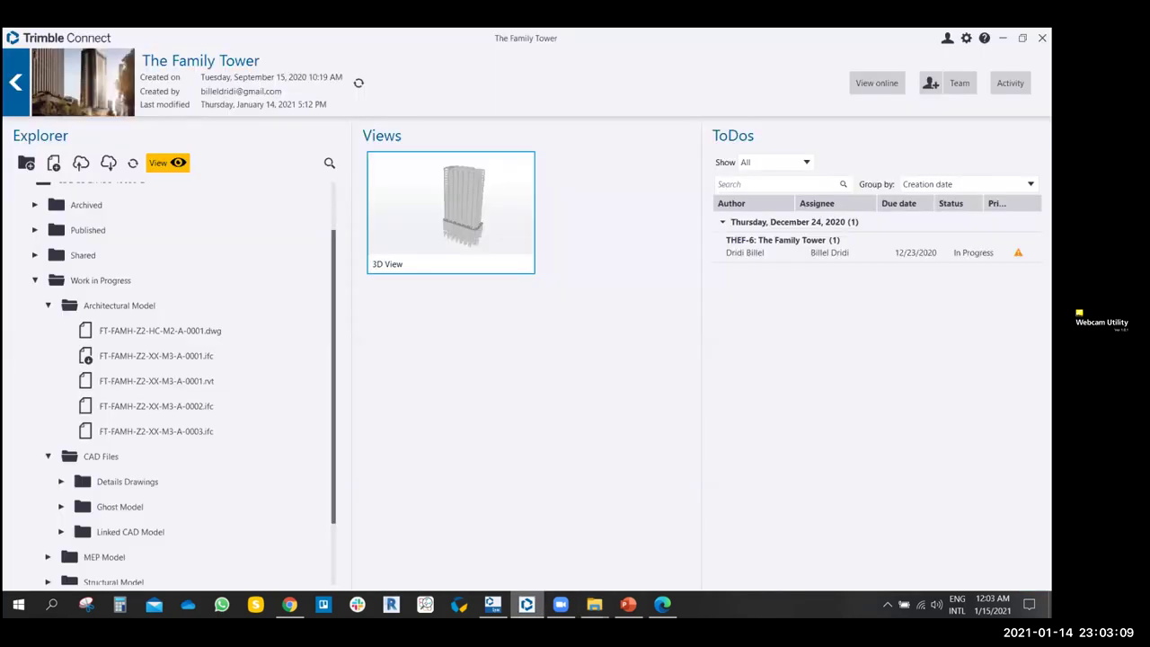
{"action": "left_click", "coordinate": [526, 603]}
{"action": "left_click", "coordinate": [493, 604]}
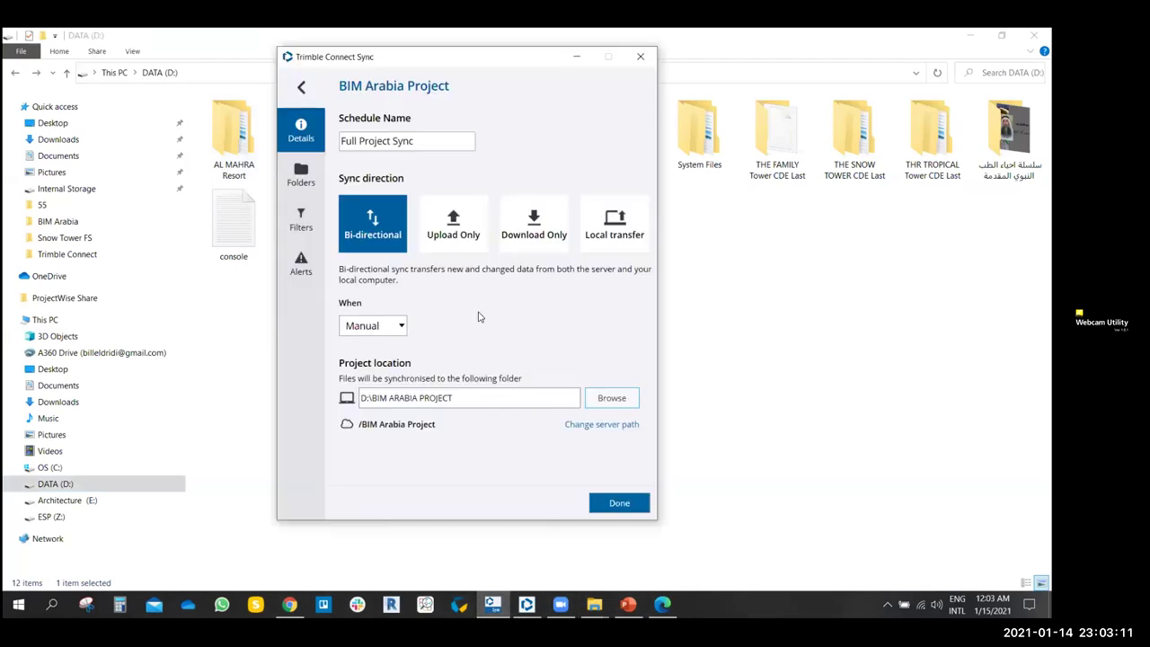
{"action": "left_click", "coordinate": [302, 180]}
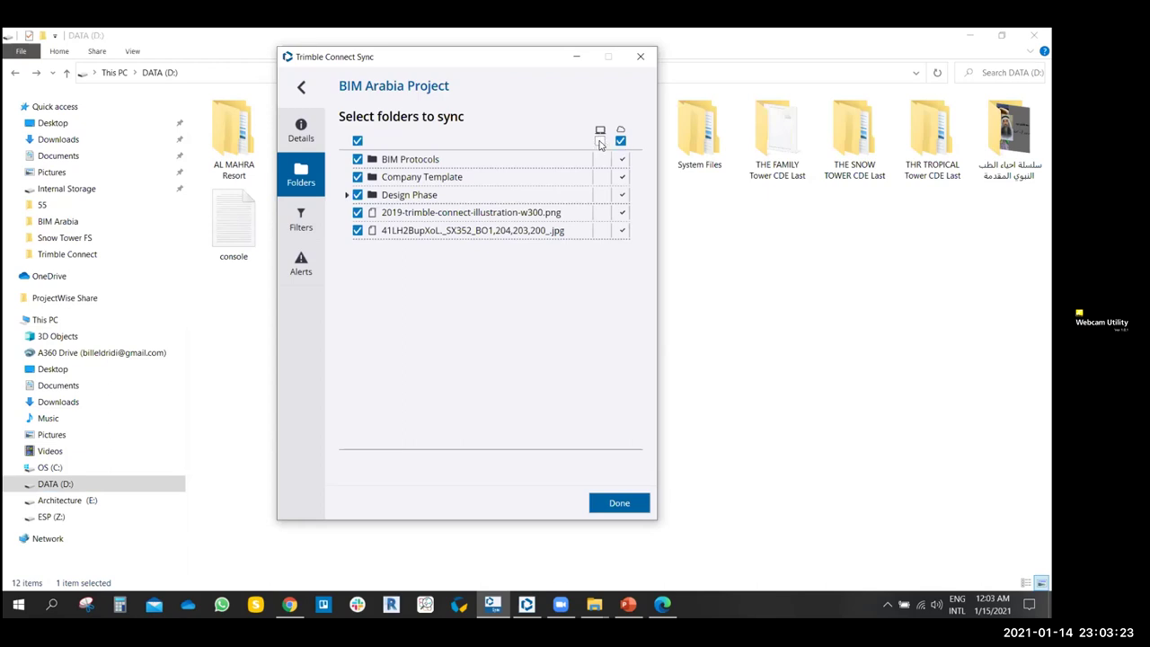
- Review the Filters and Alerts tabs, then return to the project's sync schedules
{"action": "left_click", "coordinate": [310, 221]}
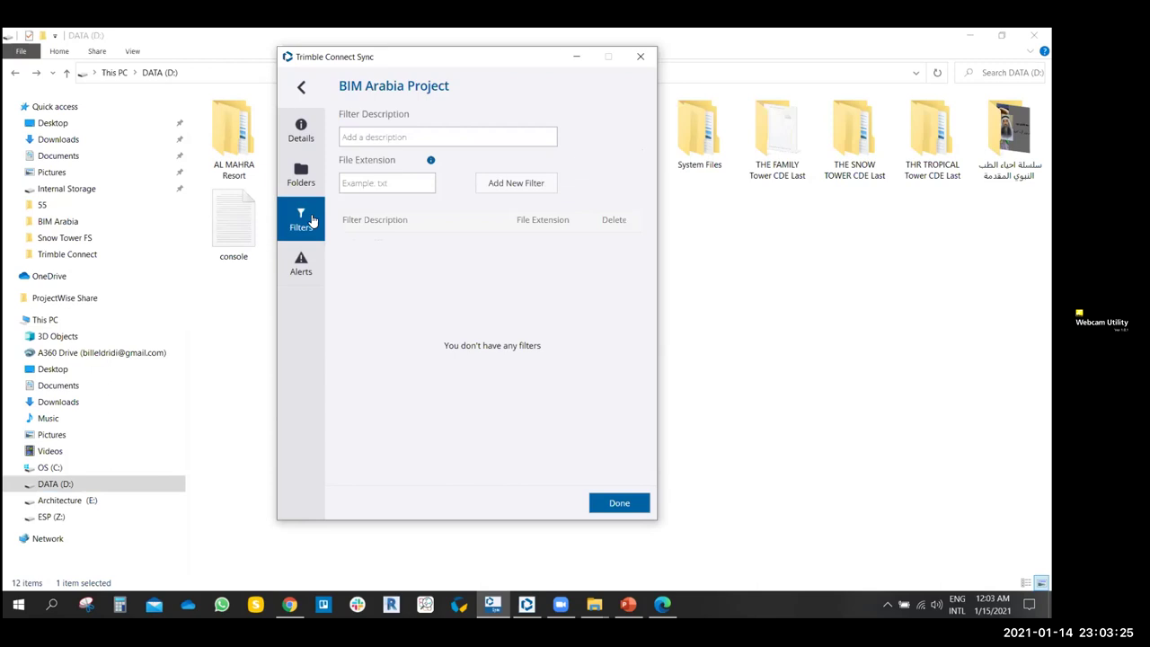
{"action": "left_click", "coordinate": [300, 258]}
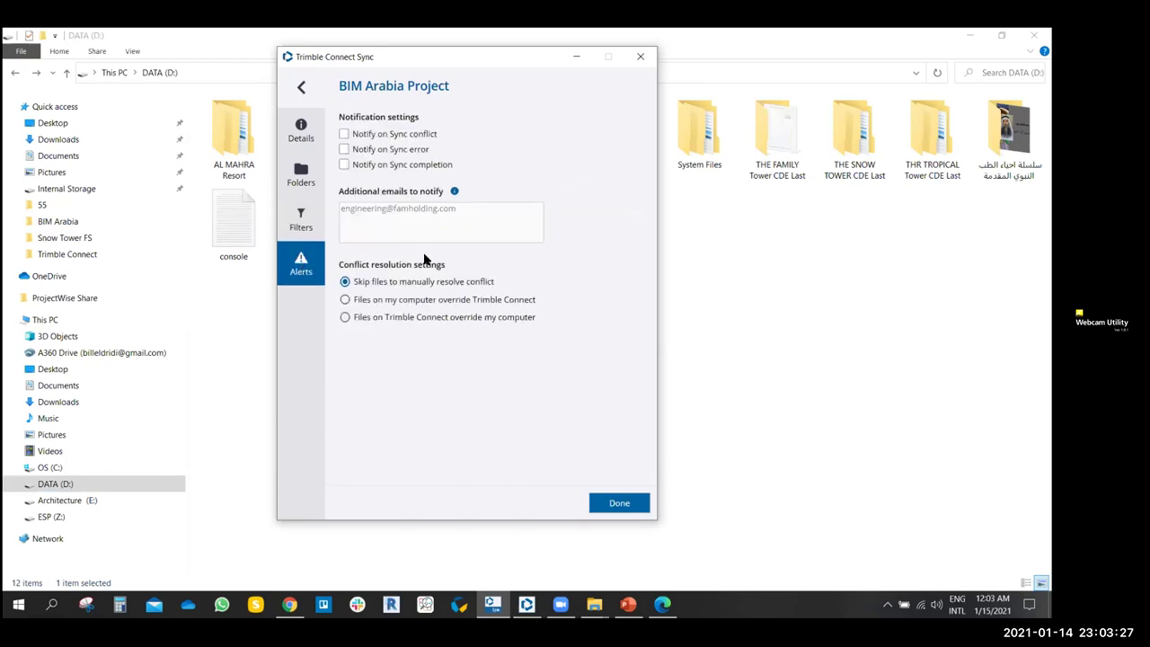
{"action": "left_click", "coordinate": [301, 86]}
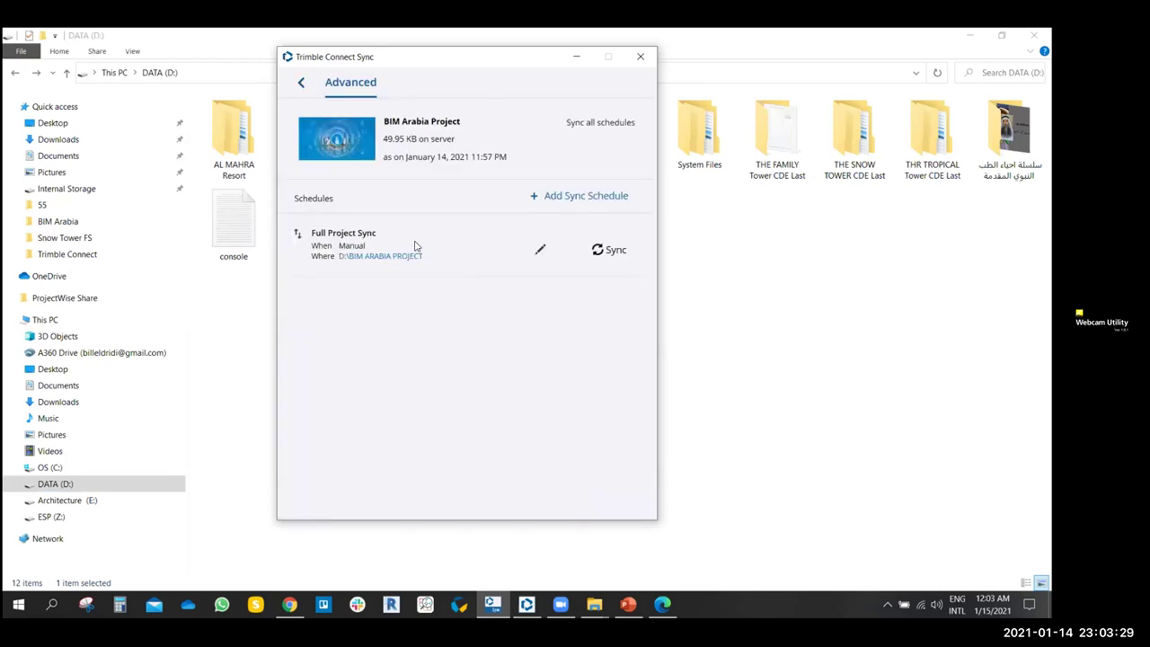
- Sync Full Project Sync now, downloading 49.95 KB into D:\BIM ARABIA PROJECT, then minimize
{"action": "left_click", "coordinate": [610, 249]}
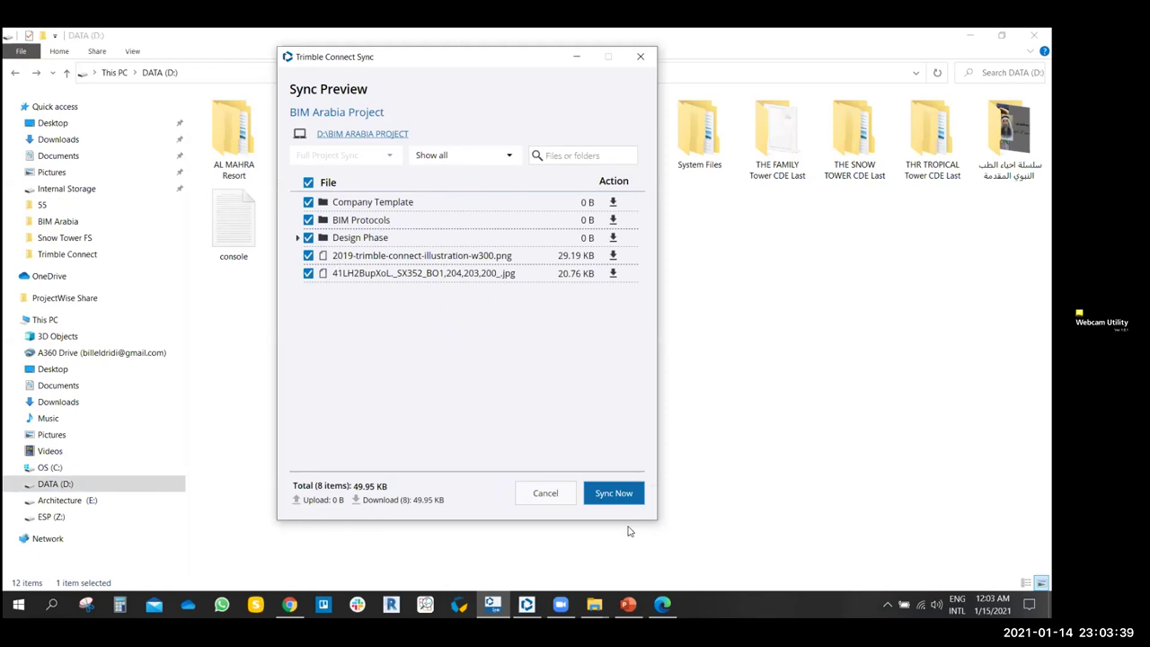
{"action": "left_click", "coordinate": [626, 499]}
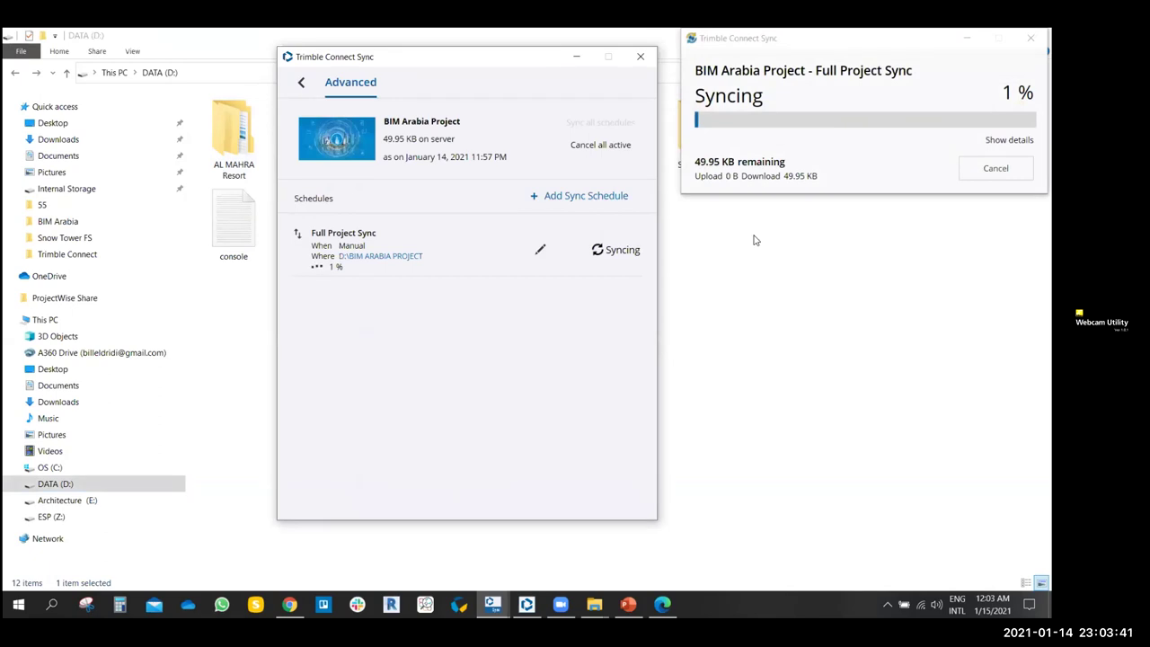
{"action": "left_click", "coordinate": [302, 83]}
{"action": "left_click", "coordinate": [579, 60]}
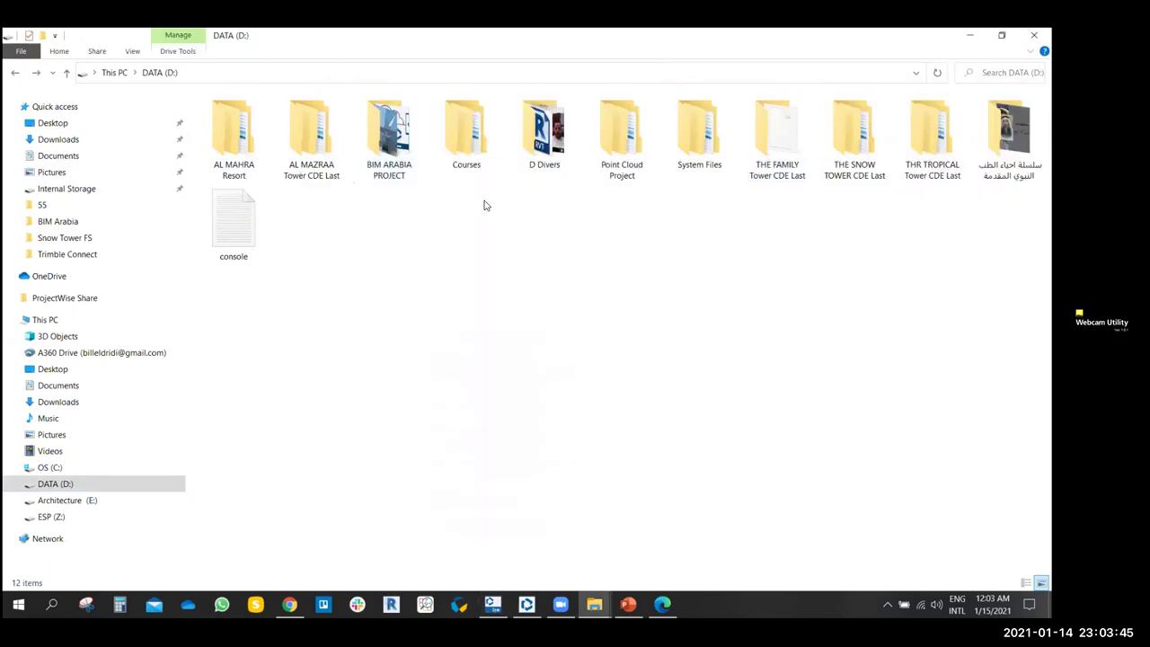
- Open the BIM ARABIA PROJECT folder on the DATA (D:) drive in large-icon view
{"action": "double_click", "coordinate": [387, 134]}
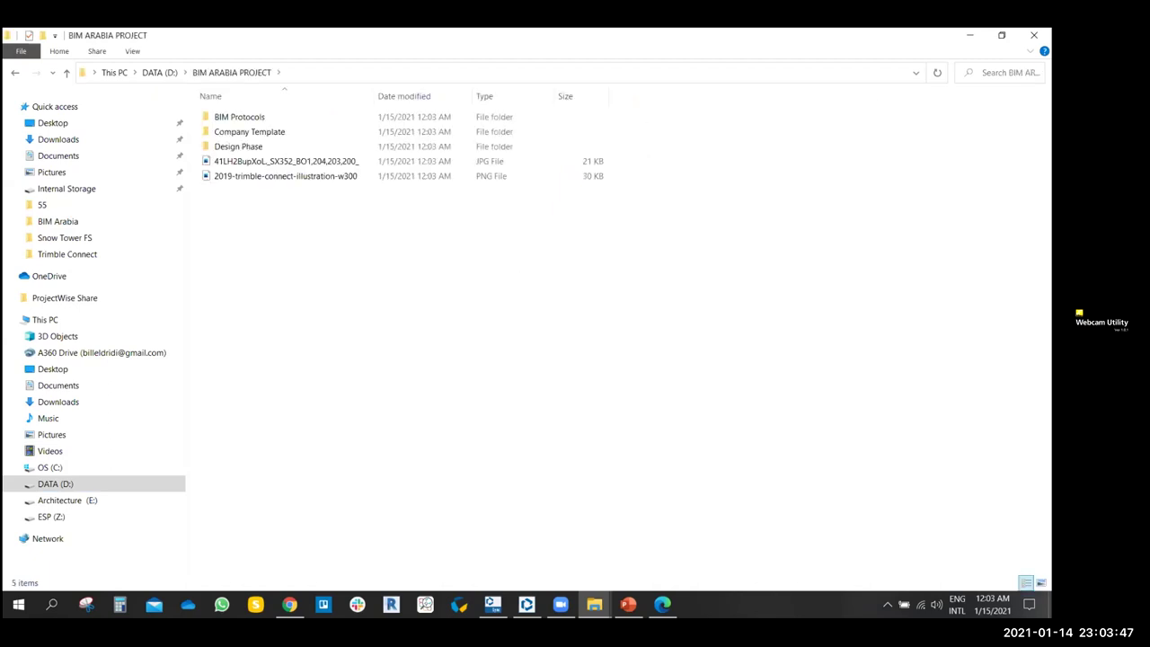
{"action": "left_click", "coordinate": [1041, 582]}
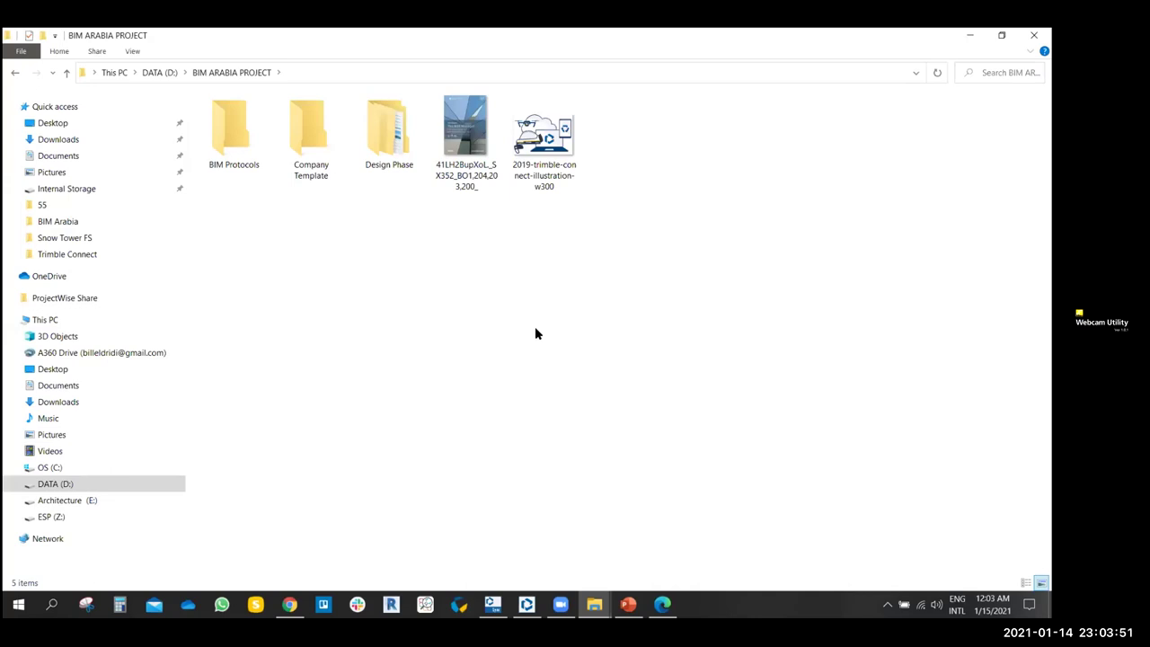
{"action": "left_click", "coordinate": [15, 73]}
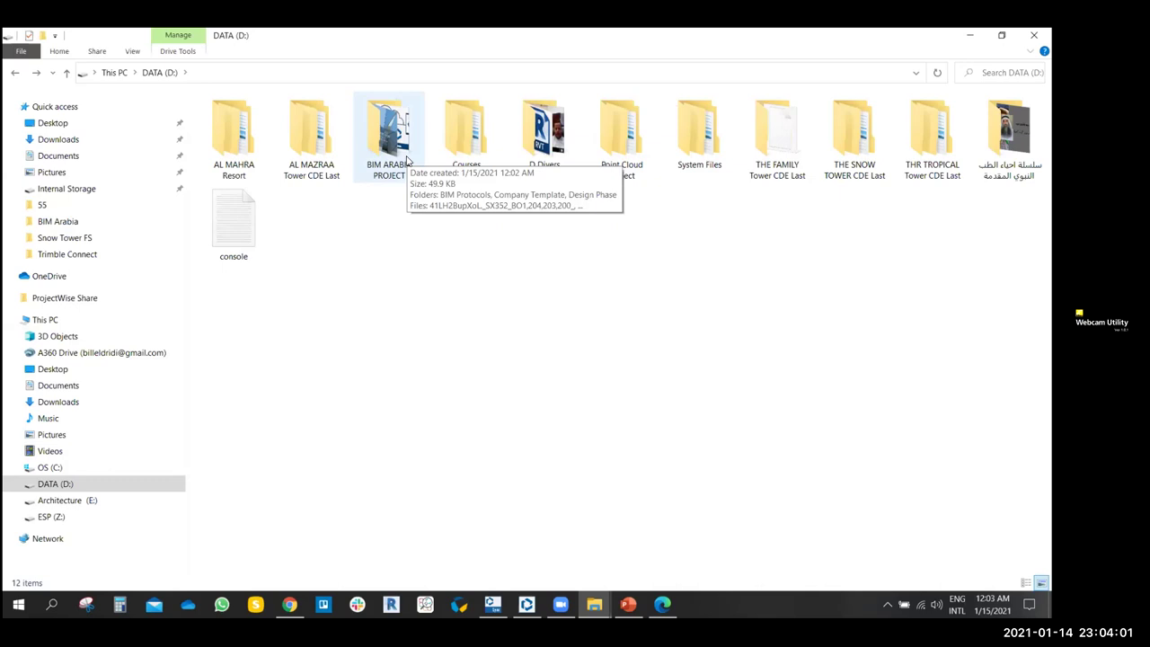
{"action": "left_click", "coordinate": [403, 167]}
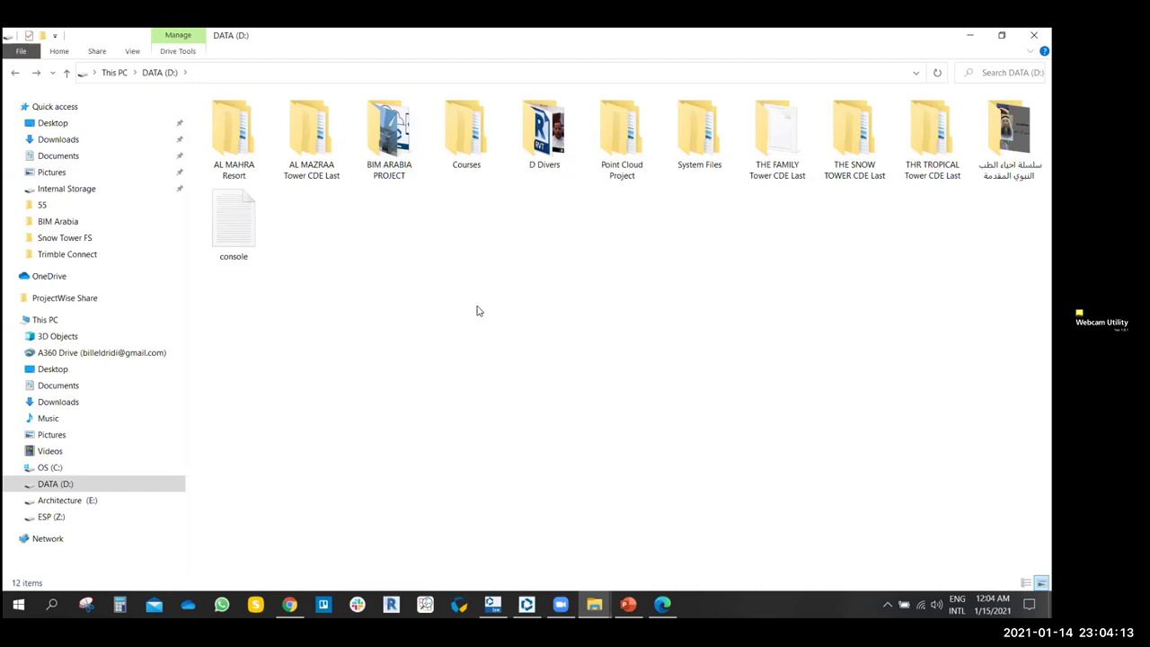
{"action": "double_click", "coordinate": [386, 139]}
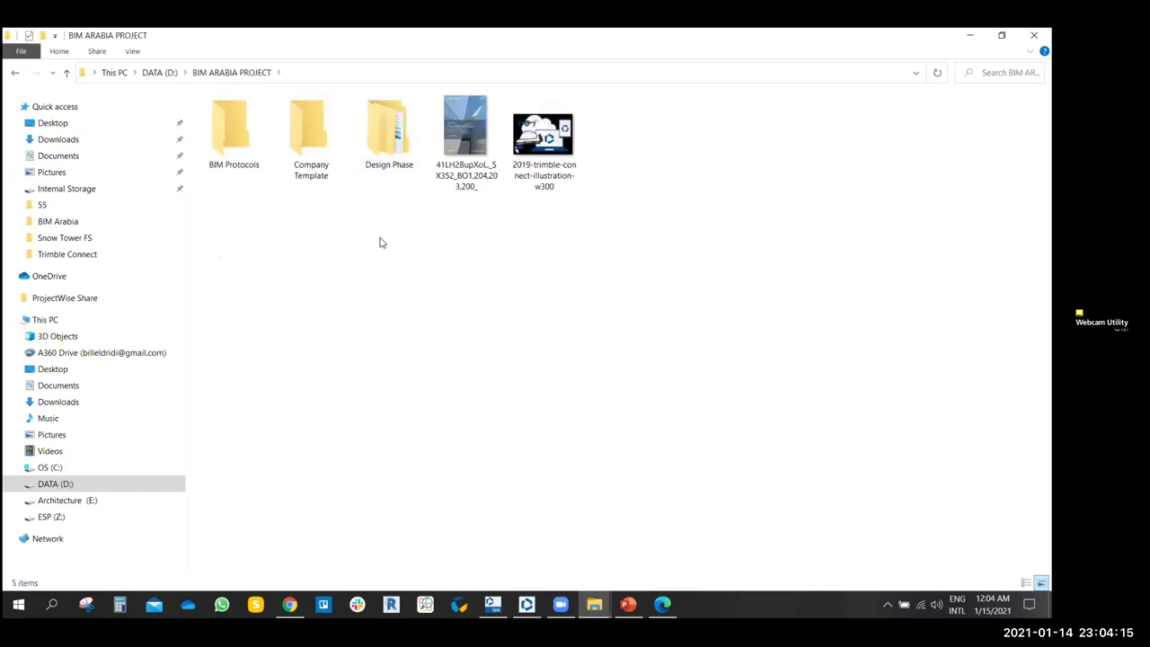
- Create a new Word document named TEST in the folder and open it
{"action": "right_click", "coordinate": [661, 151]}
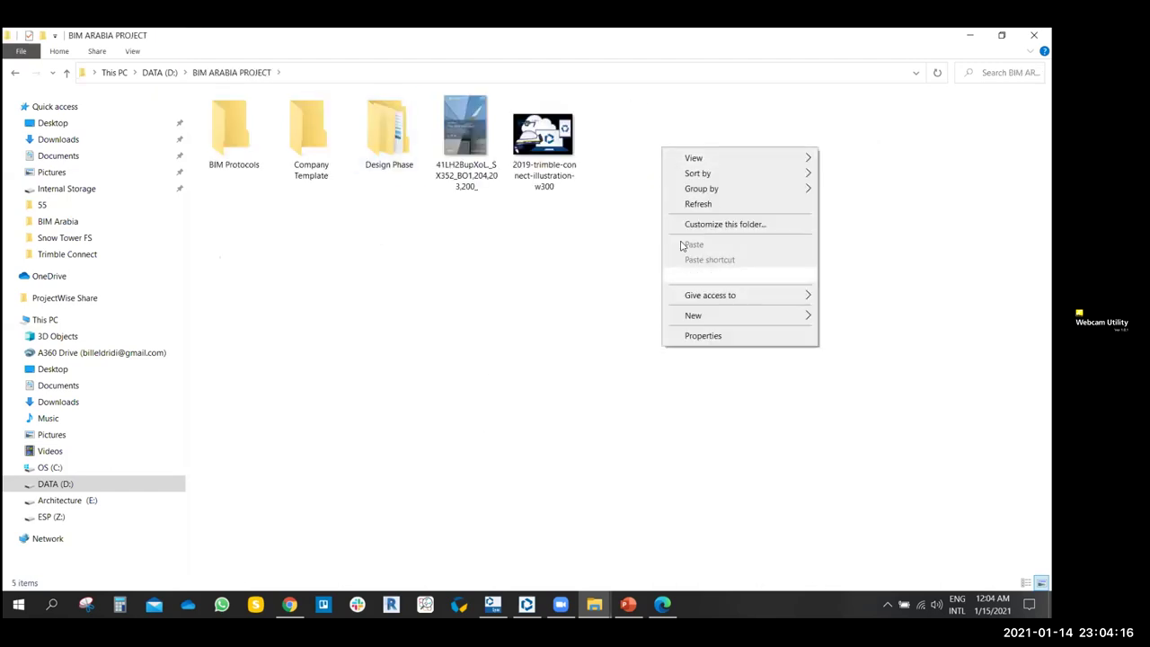
{"action": "left_click", "coordinate": [716, 316]}
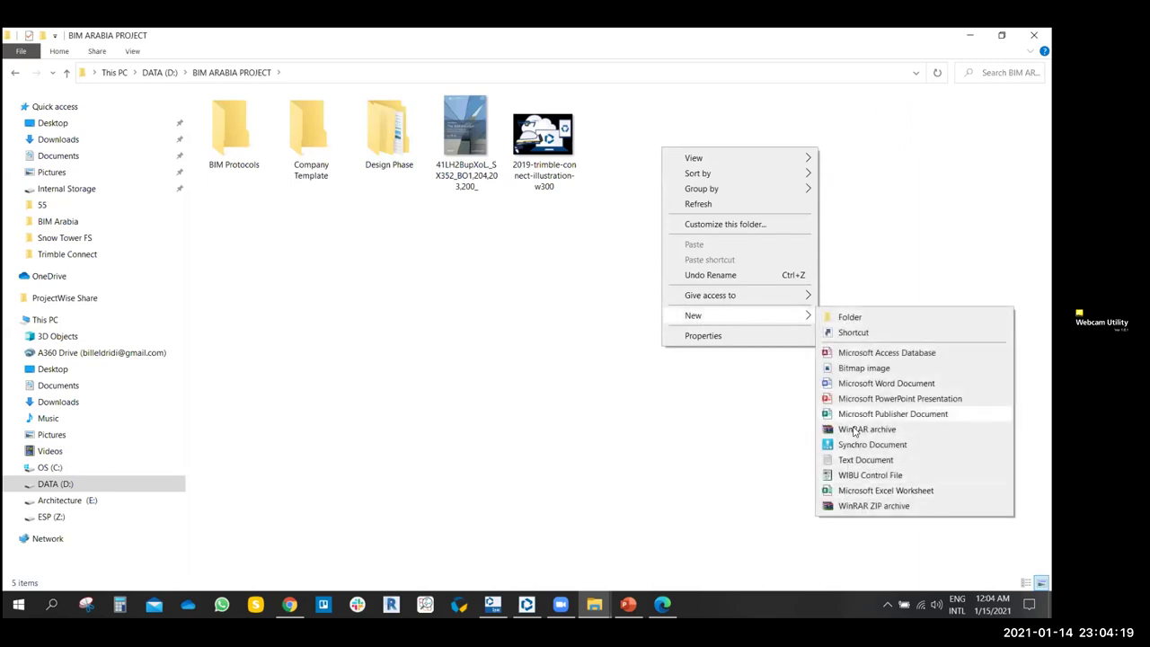
{"action": "left_click", "coordinate": [875, 383]}
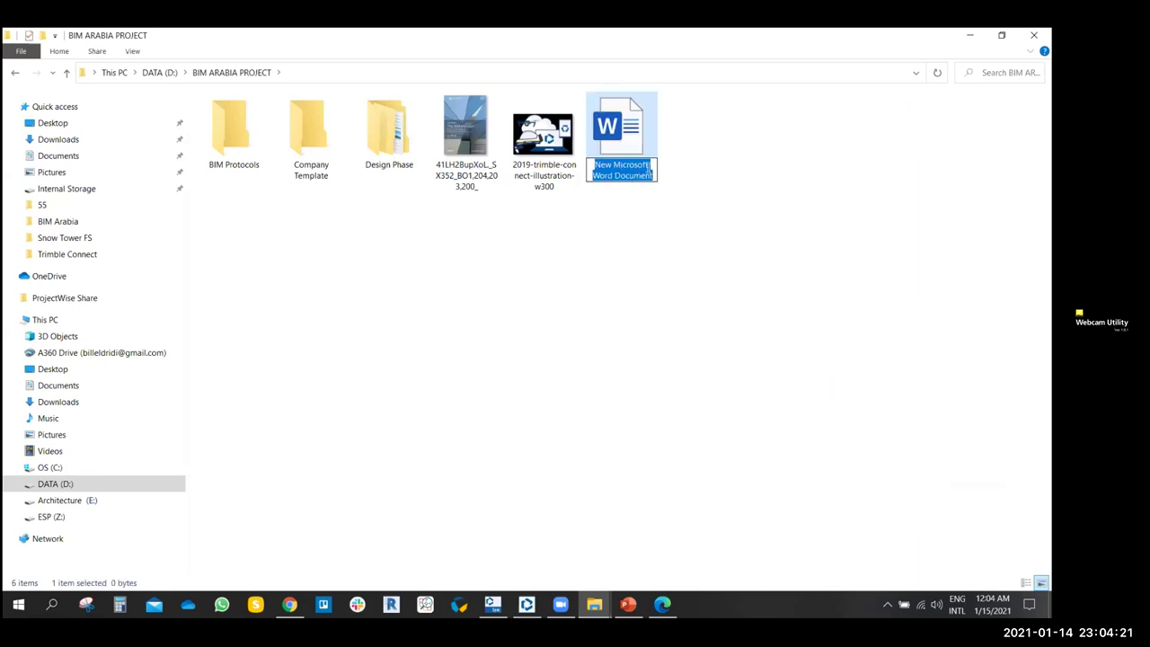
{"action": "type", "text": "TEST"}
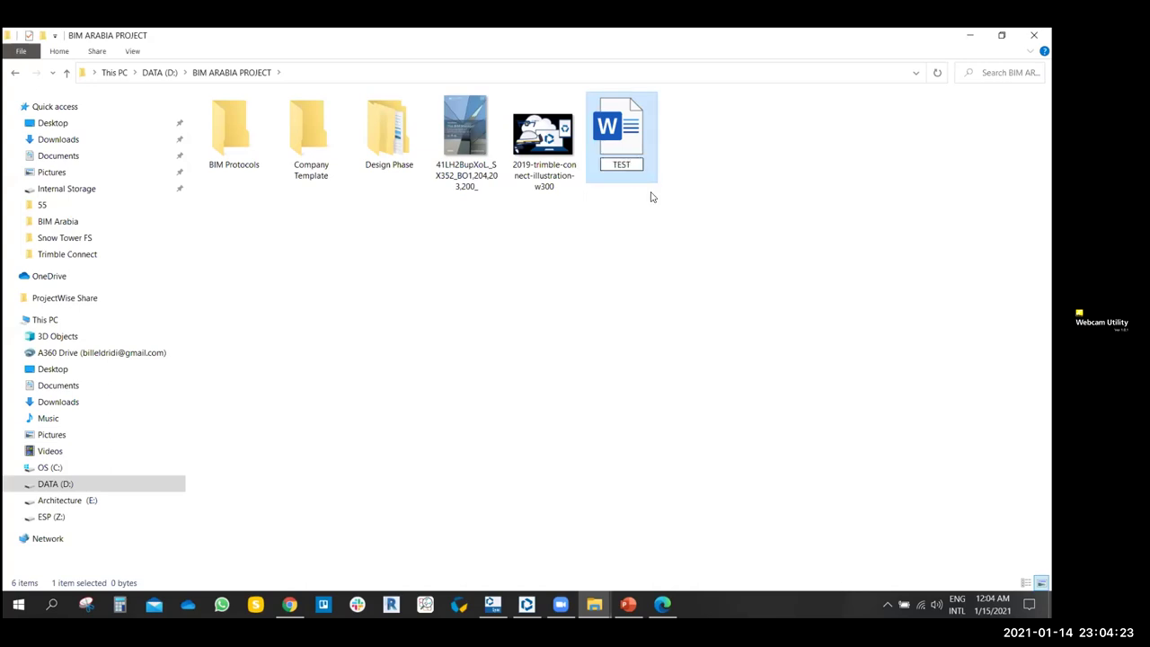
{"action": "left_click", "coordinate": [664, 242]}
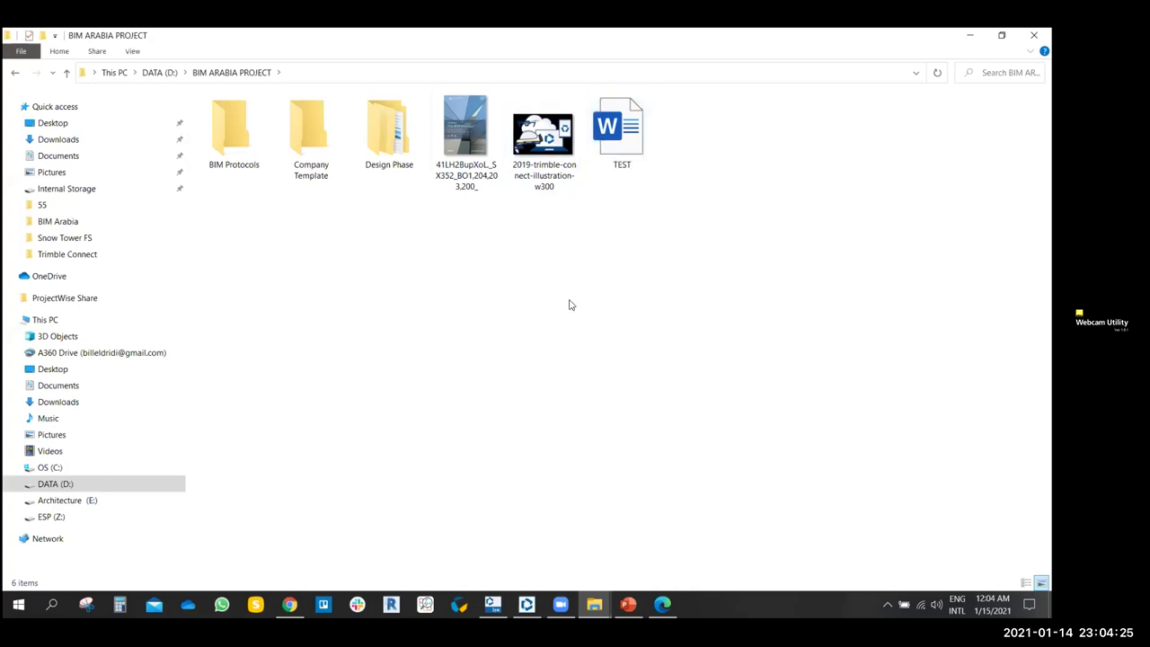
{"action": "double_click", "coordinate": [639, 137]}
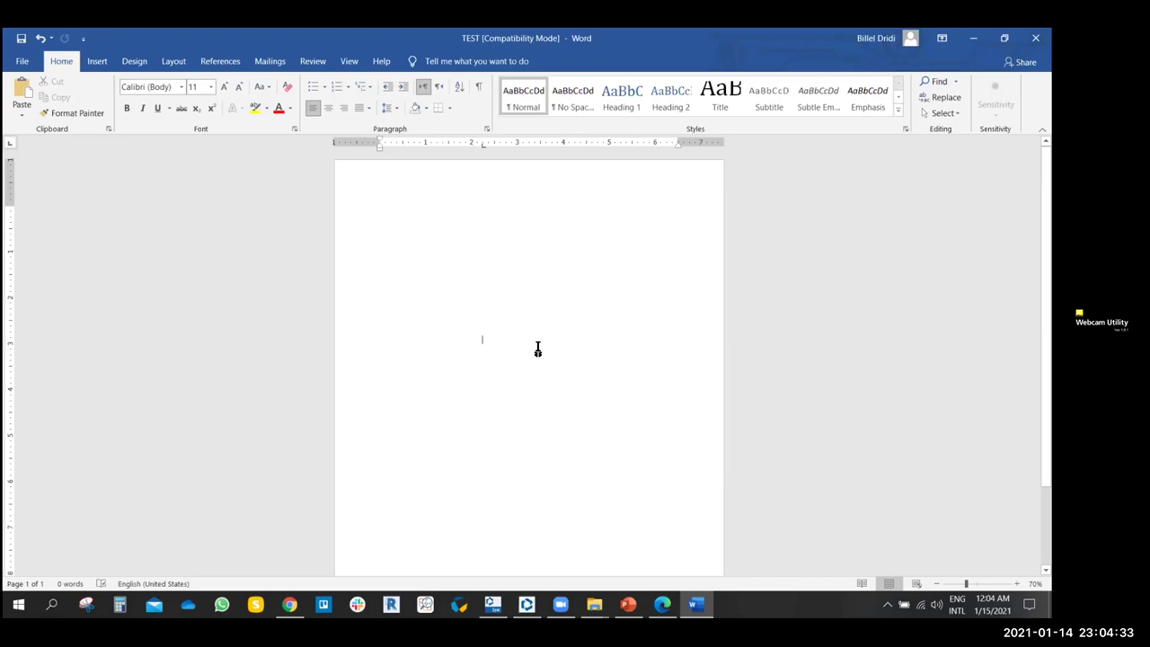
- Type the title 'BIM ARABIA WEBINARS' into the blank TEST document
{"action": "type", "text": "BIM ARABIA MAGA"}
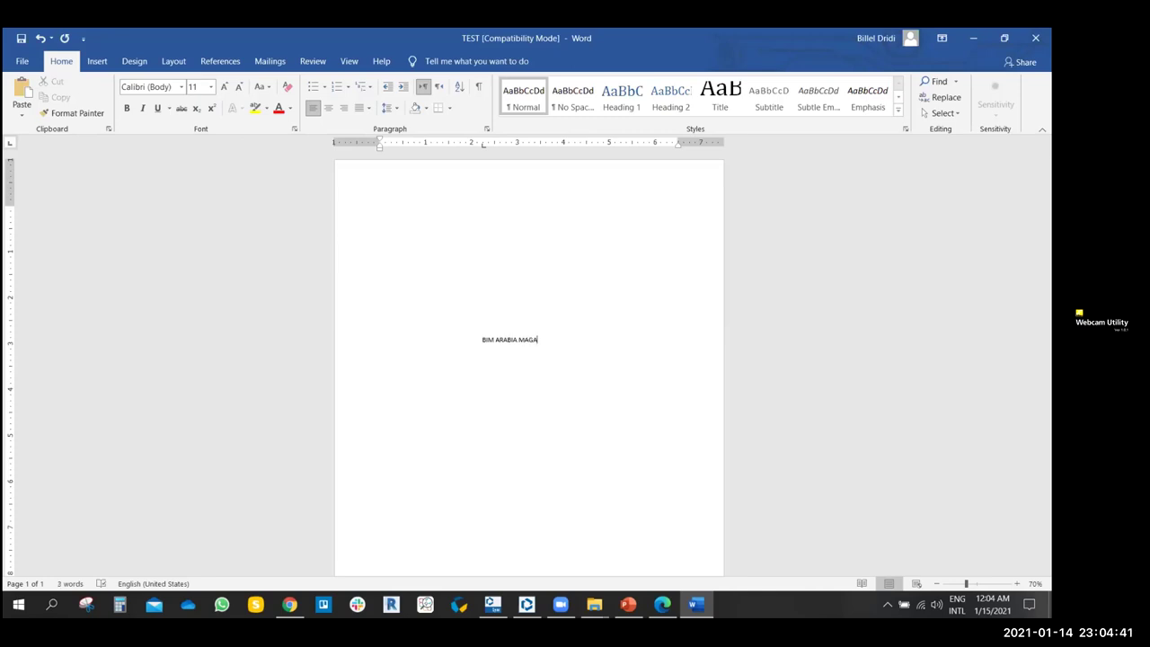
{"action": "key", "text": "BackSpace"}
{"action": "key", "text": "BackSpace"}
{"action": "key", "text": "BackSpace"}
{"action": "key", "text": "BackSpace"}
{"action": "key", "text": "BackSpace"}
{"action": "type", "text": "ARS"}
- Make the title centred, bold, italic and 26 pt, then save and close TEST
{"action": "left_click_drag", "start_coordinate": [551, 339], "coordinate": [480, 341]}
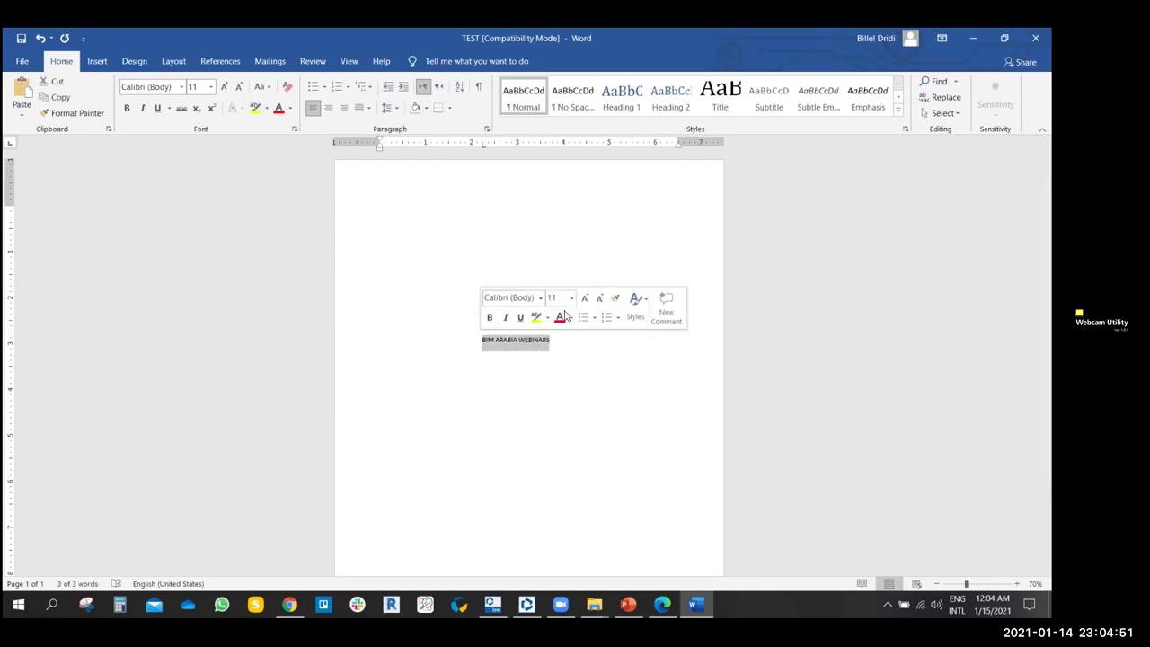
{"action": "left_click", "coordinate": [584, 297]}
{"action": "left_click", "coordinate": [584, 297]}
{"action": "left_click", "coordinate": [583, 297]}
{"action": "left_click", "coordinate": [583, 298]}
{"action": "left_click", "coordinate": [584, 298]}
{"action": "left_click", "coordinate": [584, 297]}
{"action": "left_click", "coordinate": [583, 298]}
{"action": "left_click", "coordinate": [584, 297]}
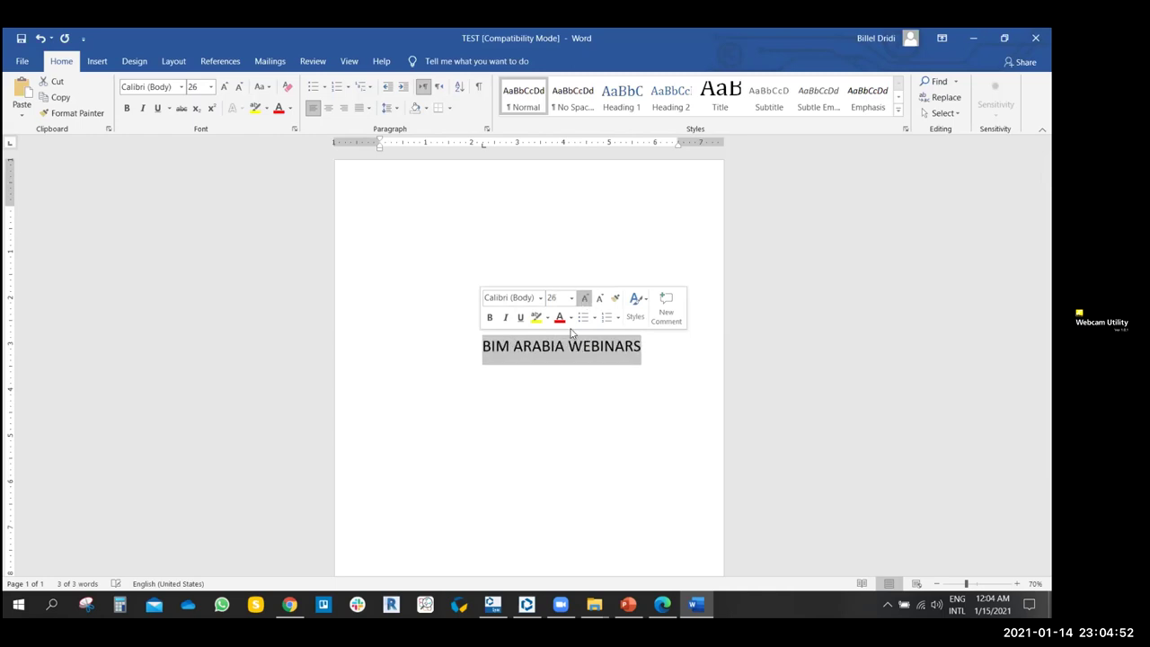
{"action": "left_click", "coordinate": [505, 317]}
{"action": "left_click", "coordinate": [489, 317]}
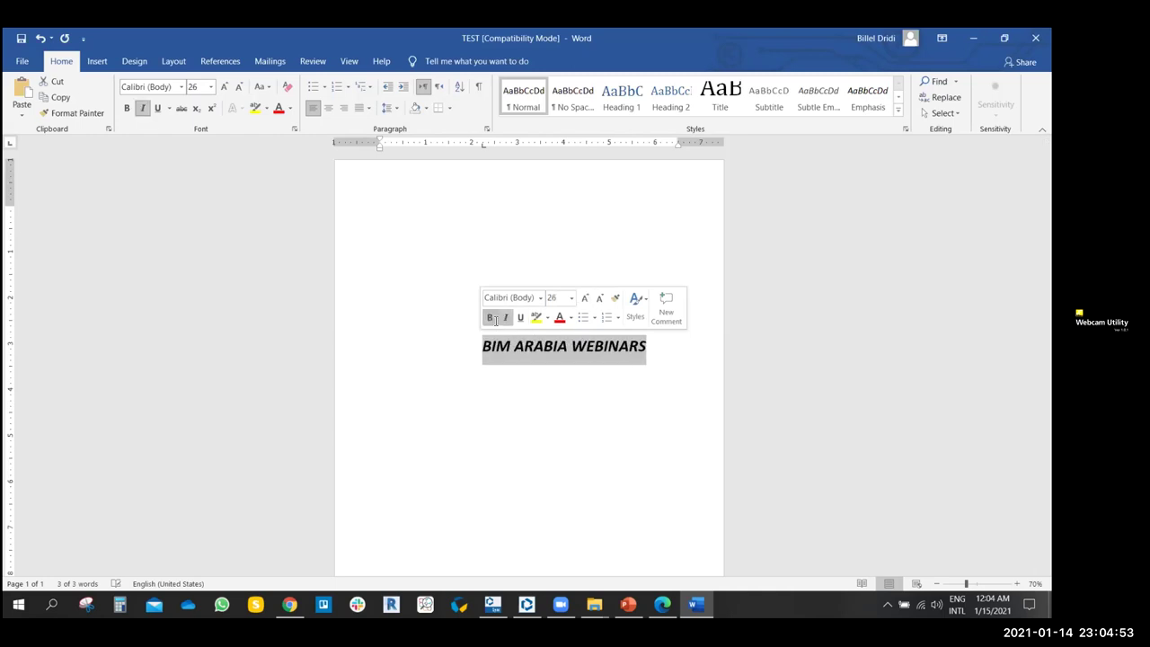
{"action": "left_click", "coordinate": [329, 107]}
{"action": "left_click", "coordinate": [513, 404]}
{"action": "left_click", "coordinate": [21, 38]}
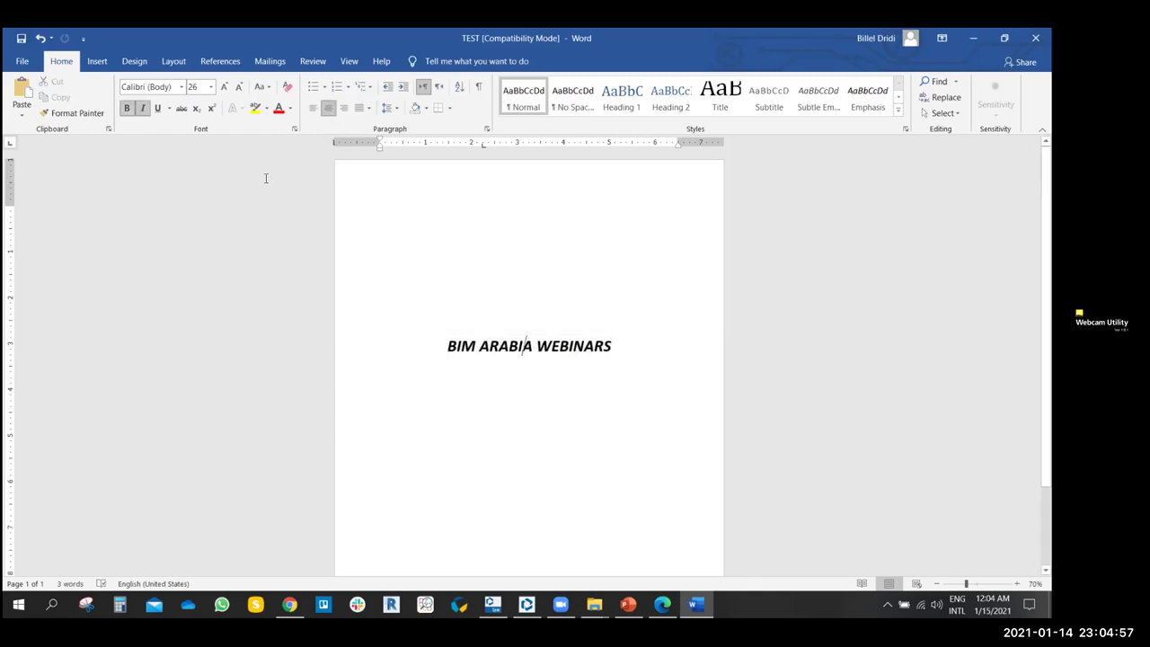
{"action": "left_click", "coordinate": [1035, 37]}
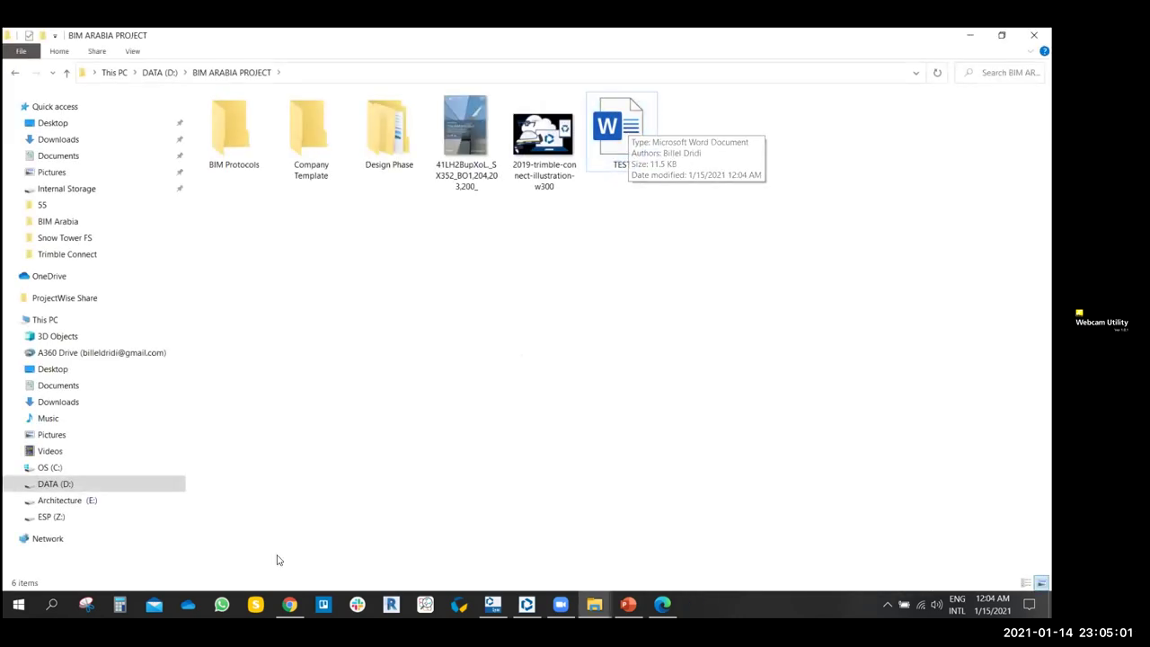
- Reload the BIM Arabia Project file list in Chrome's Trimble Connect tab and launch Trimble Connect Sync
{"action": "left_click", "coordinate": [292, 602]}
{"action": "left_click", "coordinate": [255, 41]}
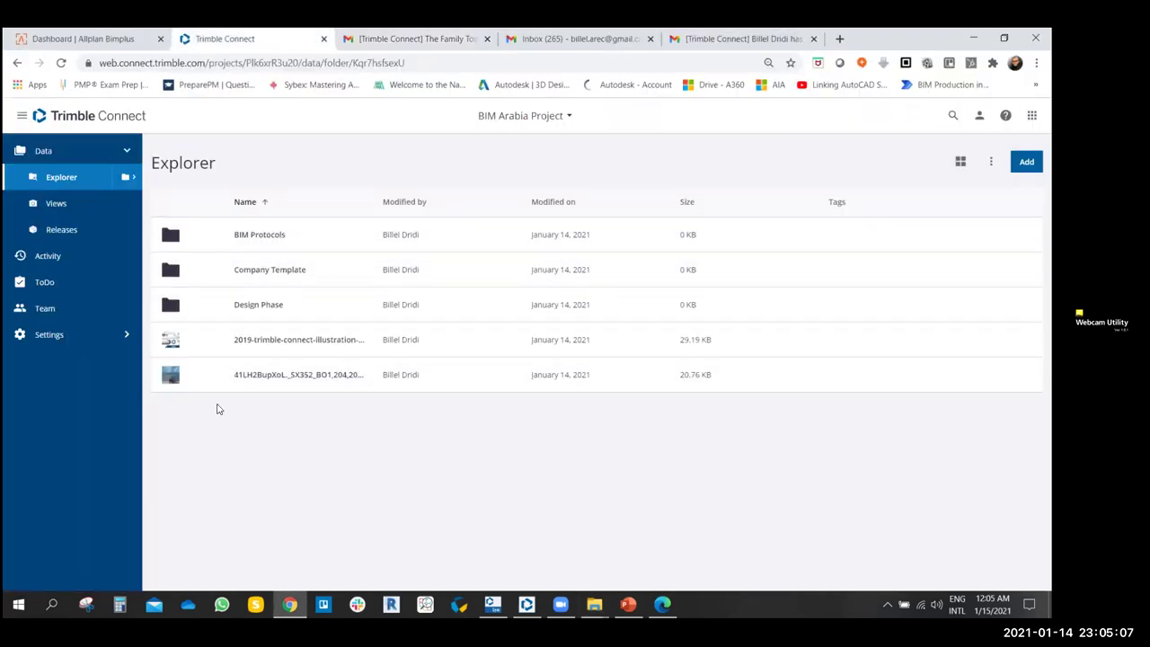
{"action": "left_click", "coordinate": [62, 63]}
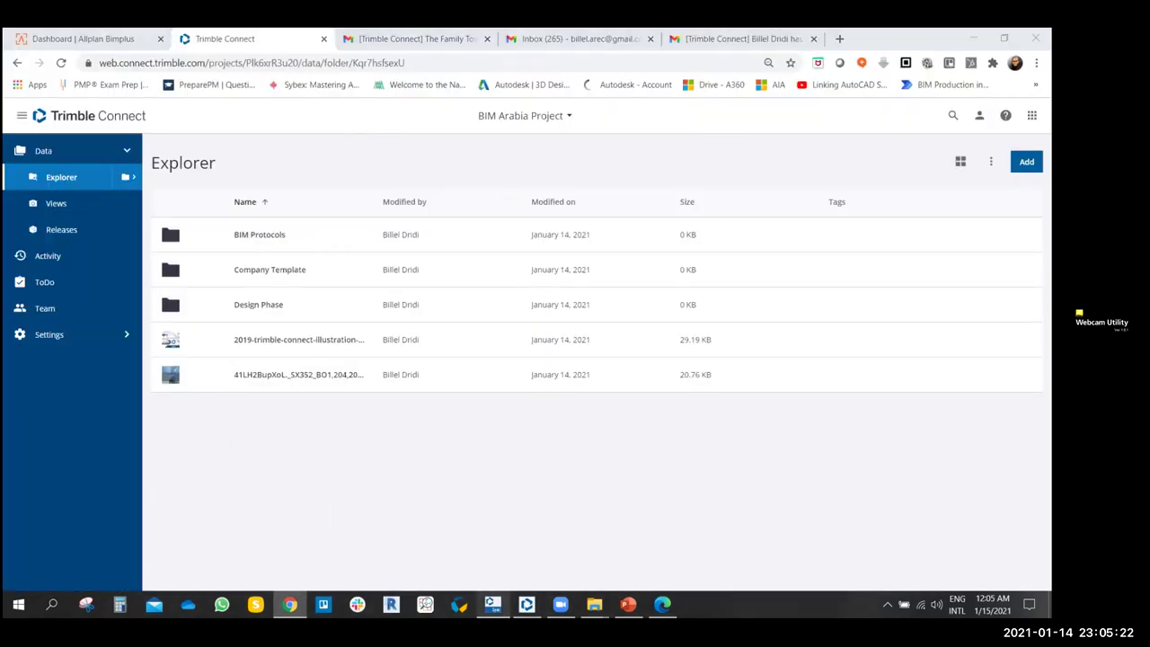
{"action": "left_click", "coordinate": [492, 603]}
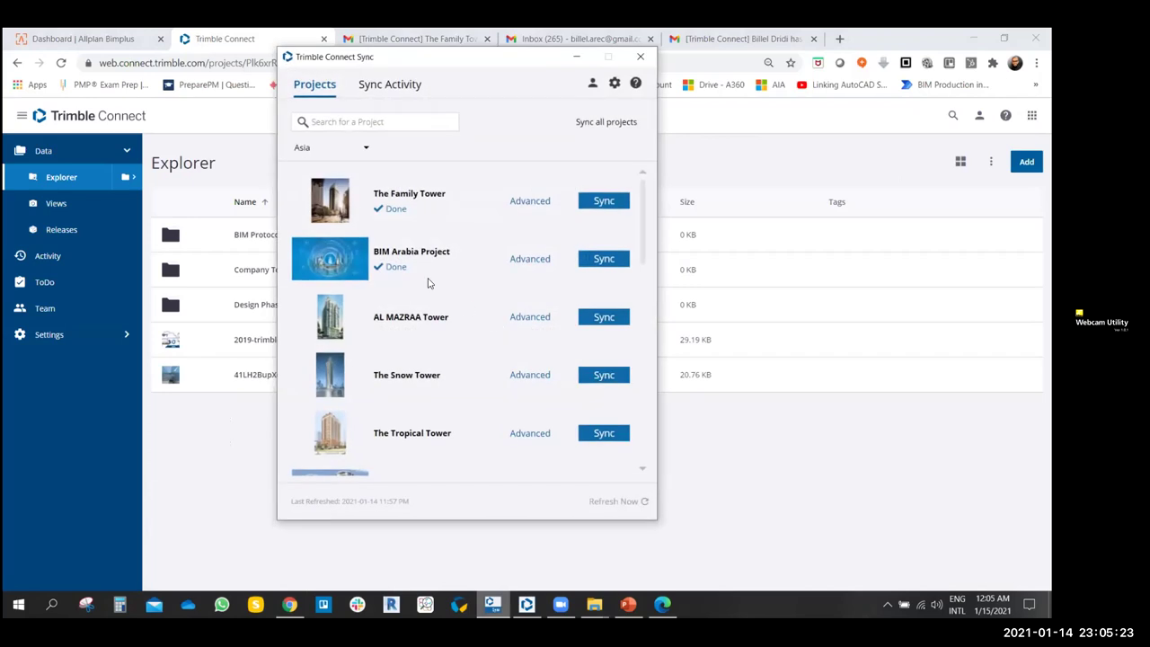
- Run a BIM Arabia Project sync that uploads TEST.docx (11.56 KB), then hide Sync
{"action": "left_click", "coordinate": [604, 258]}
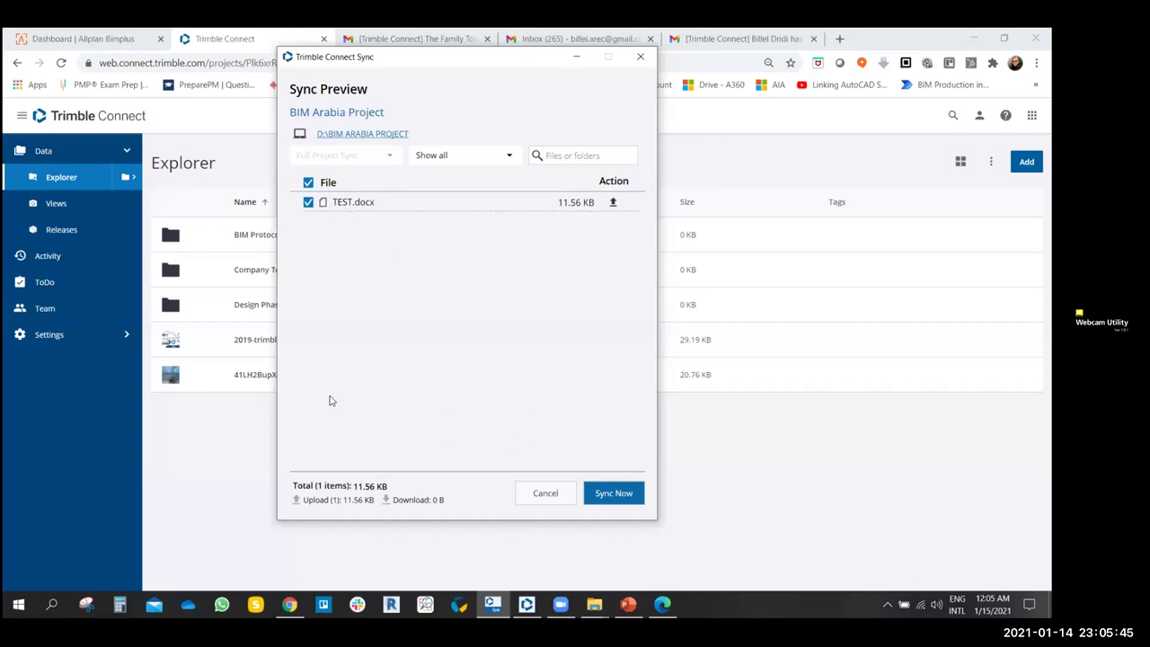
{"action": "left_click", "coordinate": [612, 494]}
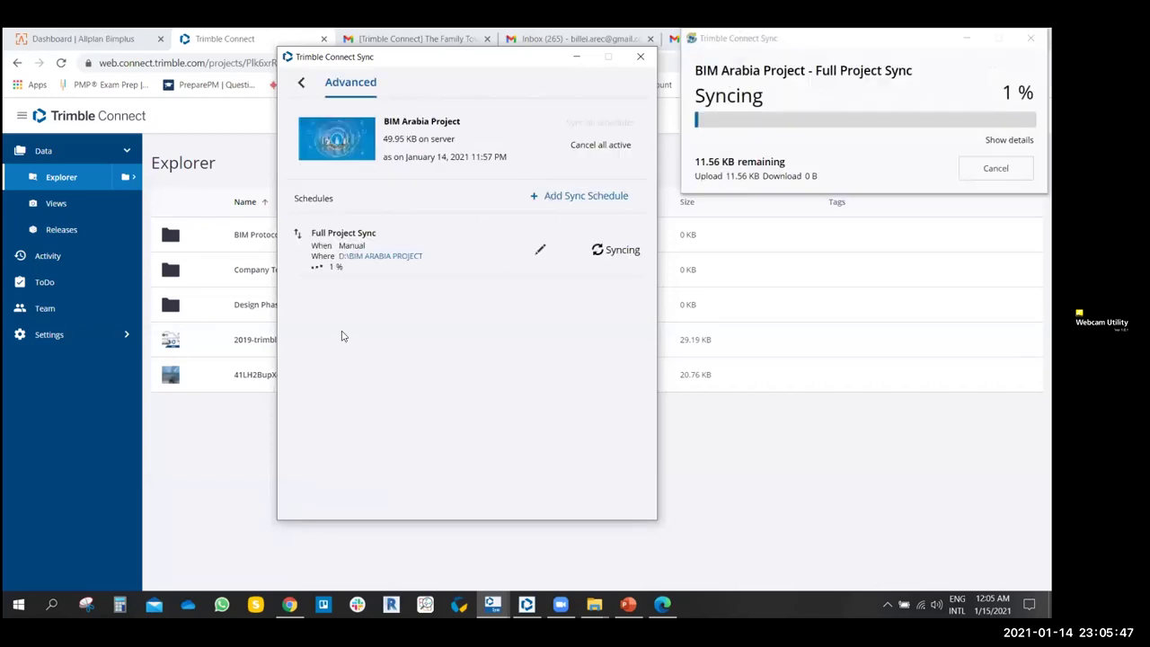
{"action": "left_click", "coordinate": [576, 56]}
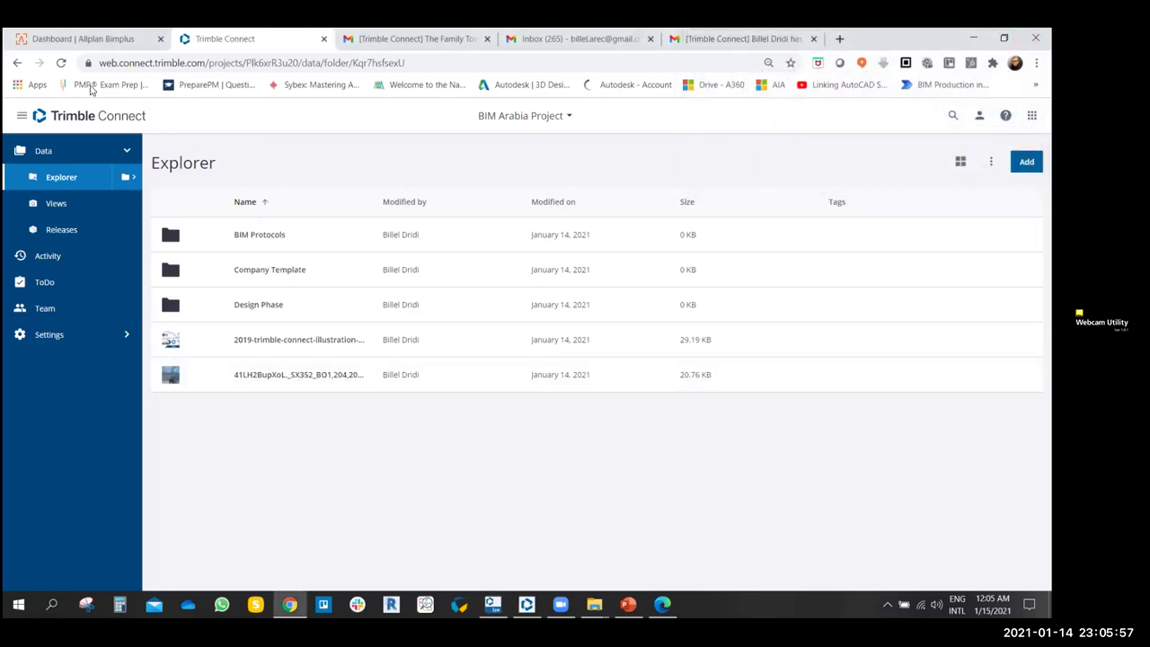
- Reload the web file list, confirm Sync finds no pending BIM Arabia changes, and reveal the project folder
{"action": "left_click", "coordinate": [61, 63]}
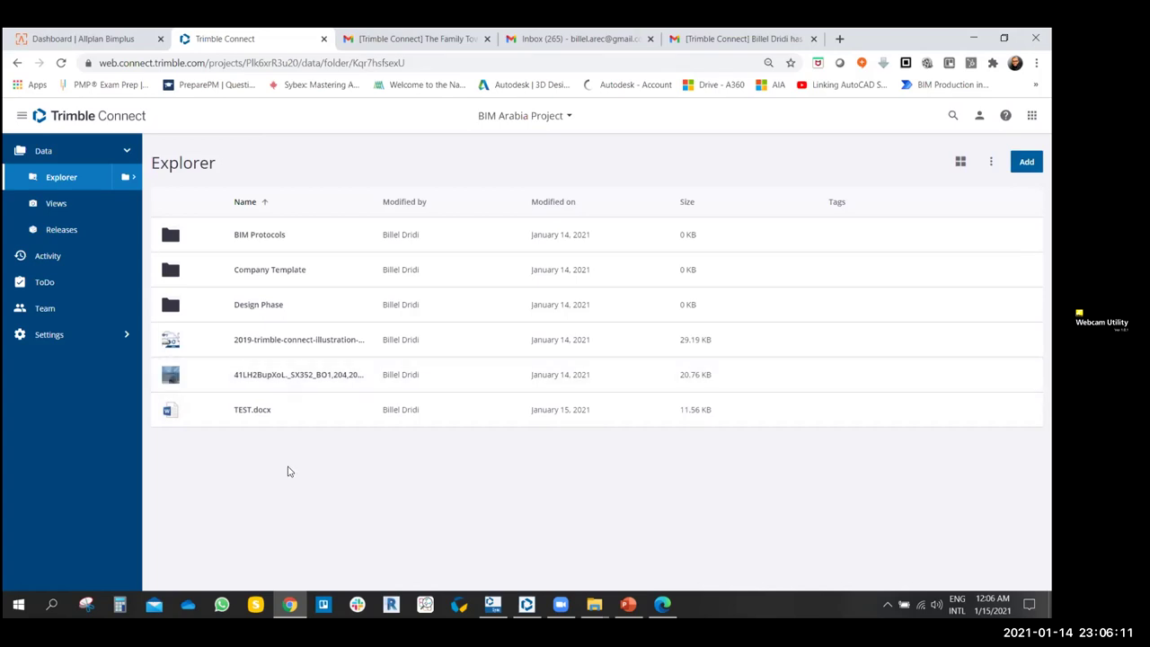
{"action": "left_click", "coordinate": [594, 604]}
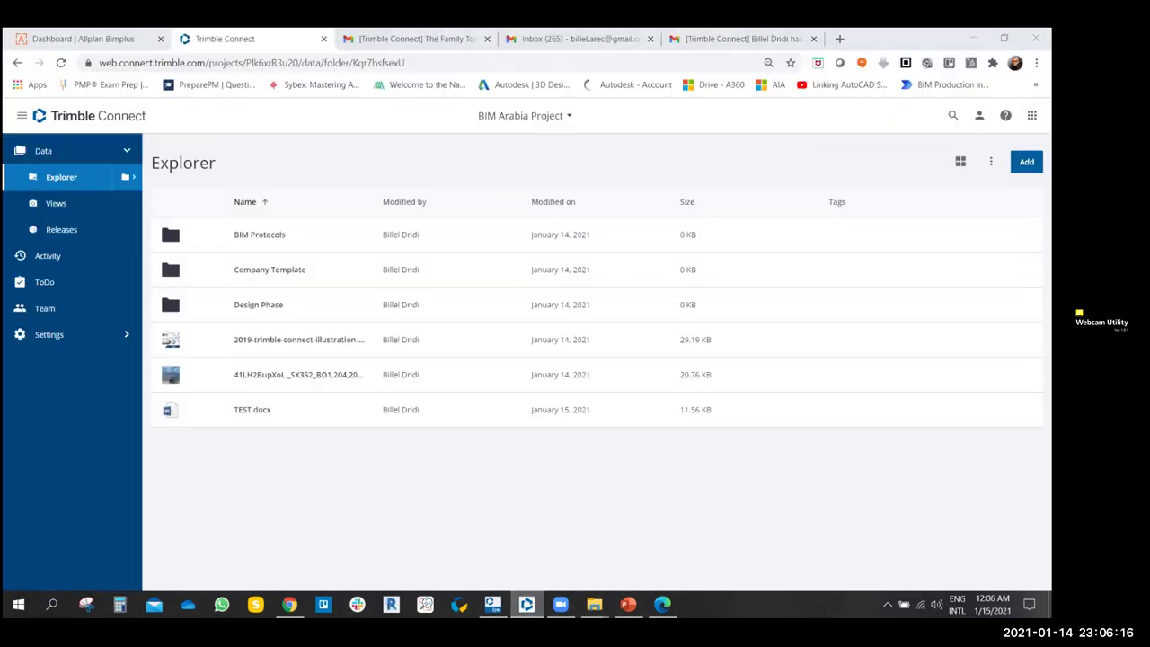
{"action": "left_click", "coordinate": [492, 604]}
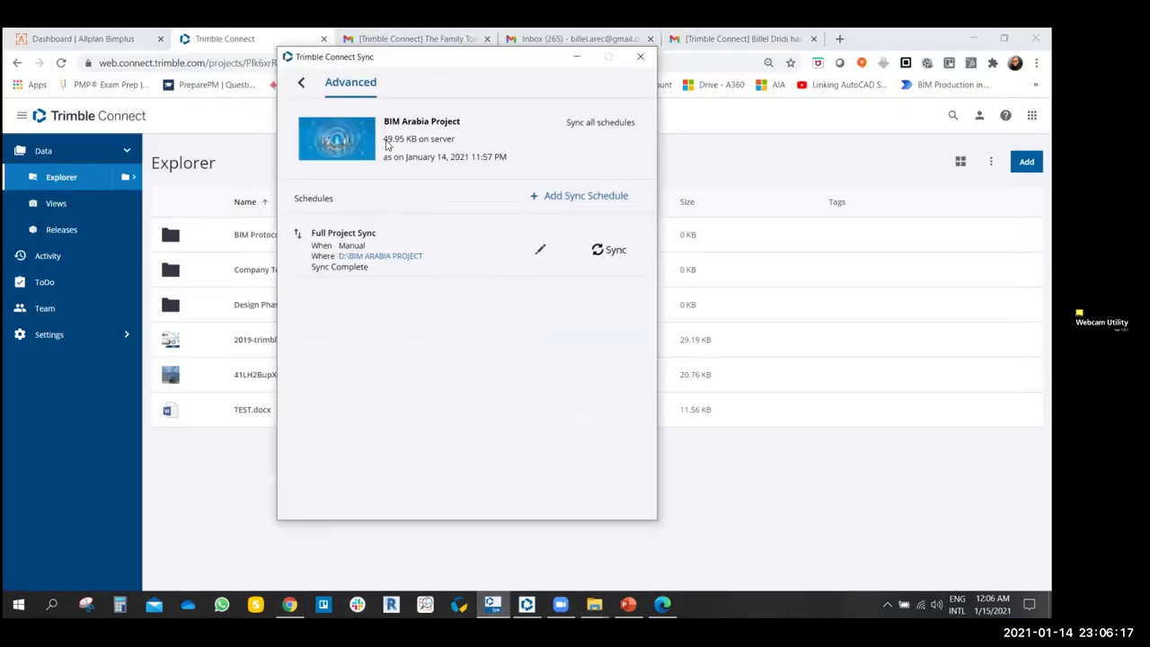
{"action": "left_click", "coordinate": [303, 91]}
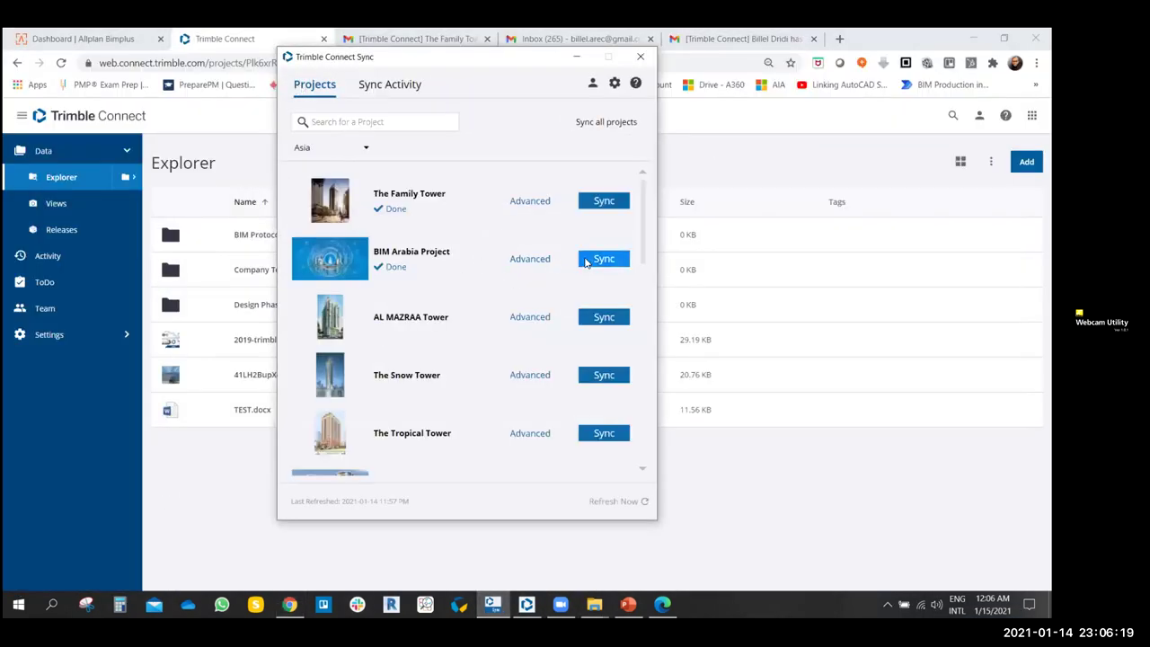
{"action": "left_click", "coordinate": [604, 259]}
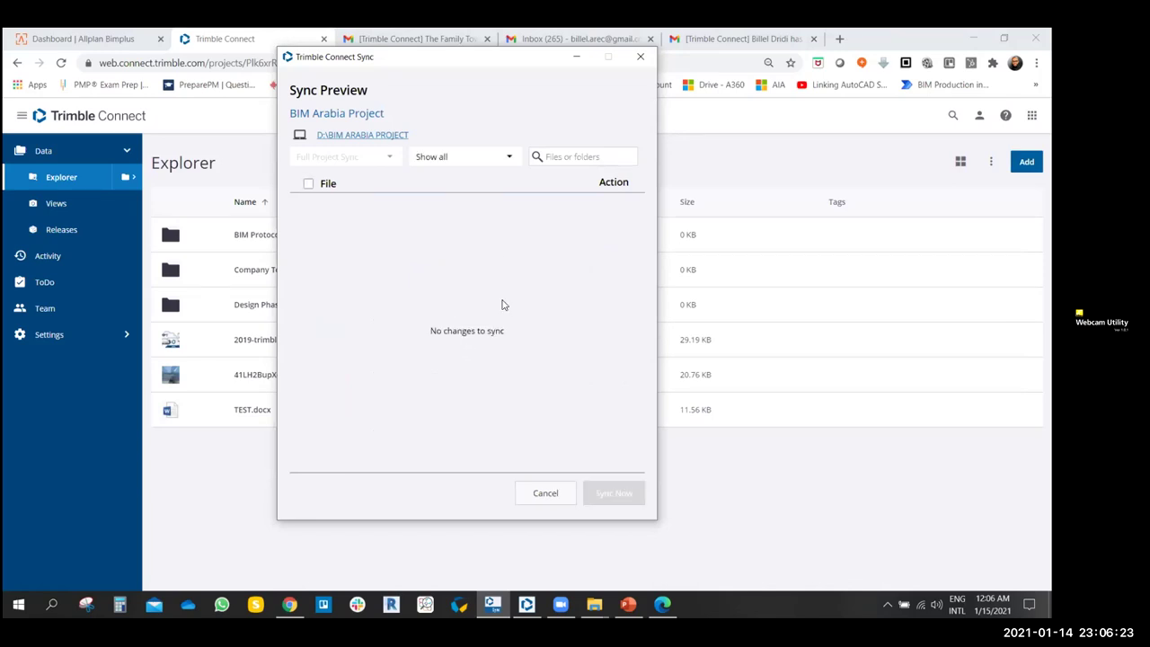
{"action": "left_click", "coordinate": [544, 492]}
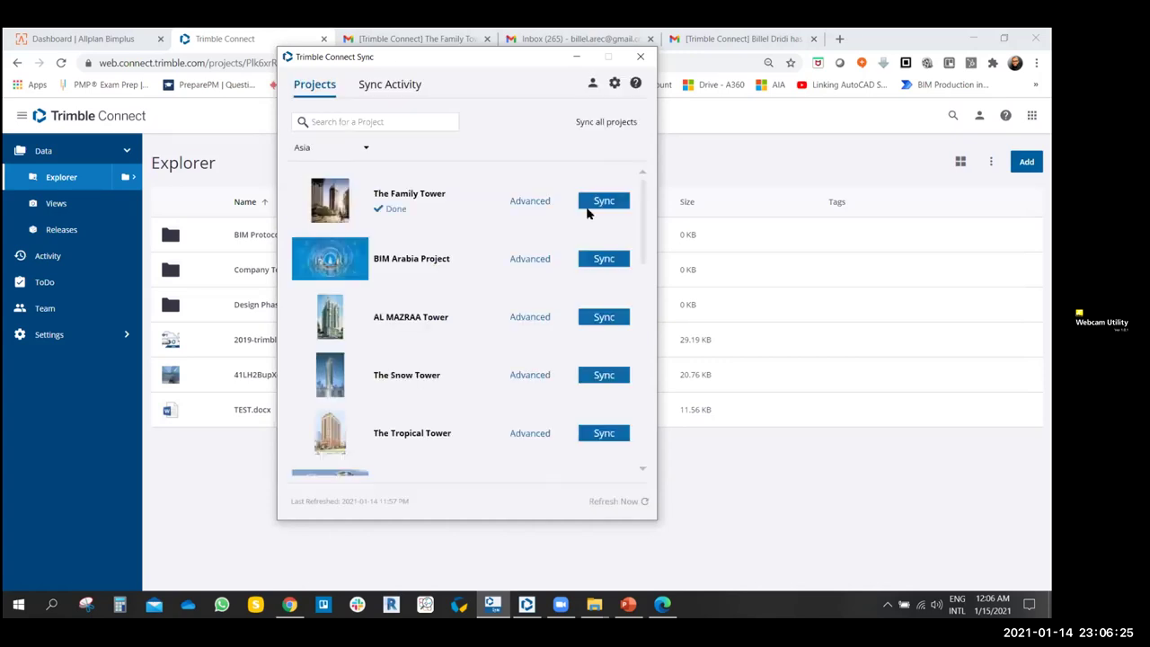
{"action": "left_click", "coordinate": [576, 56]}
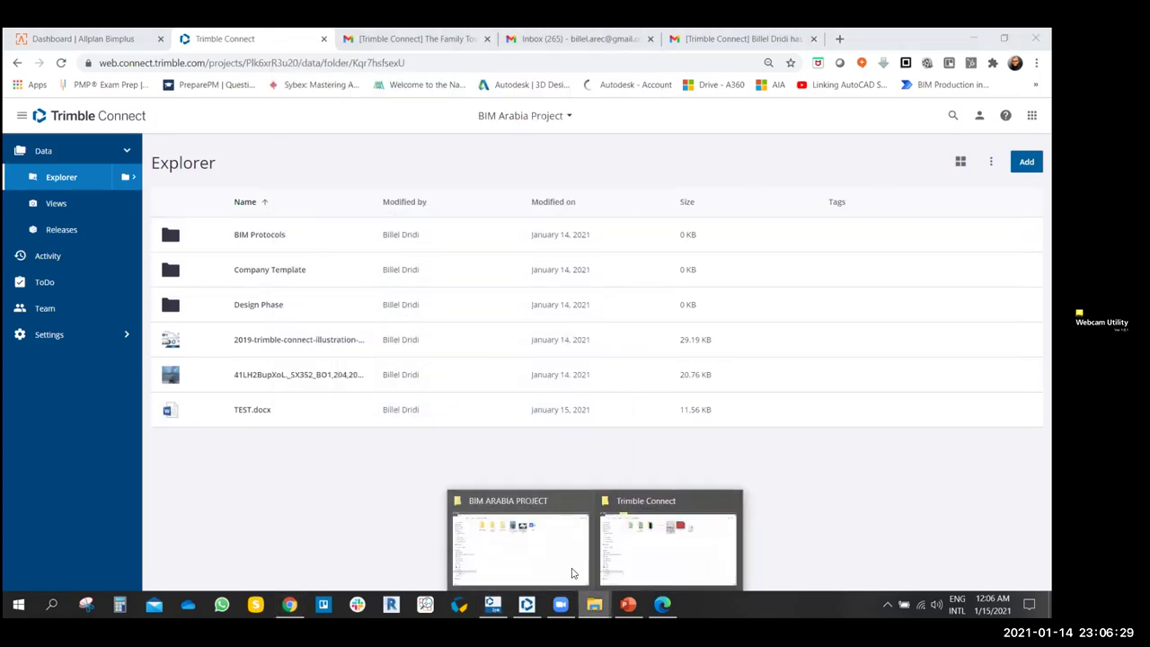
{"action": "left_click", "coordinate": [974, 39]}
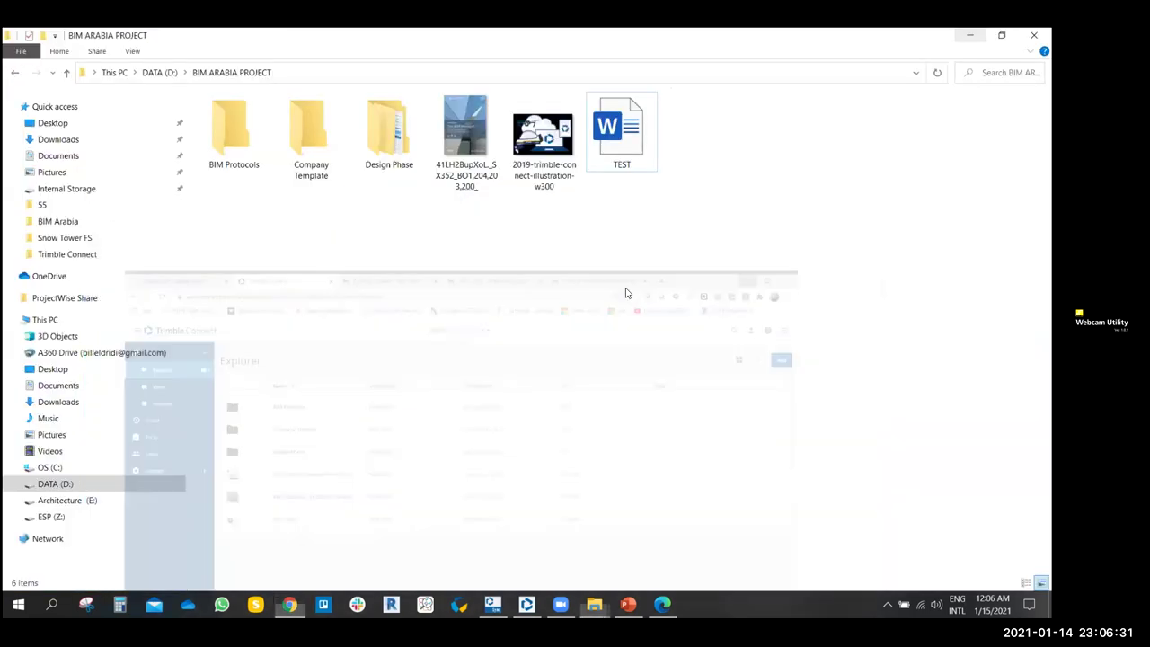
- Reopen TEST in Word and select the BIM ARABIA WEBINARS title
{"action": "double_click", "coordinate": [603, 135]}
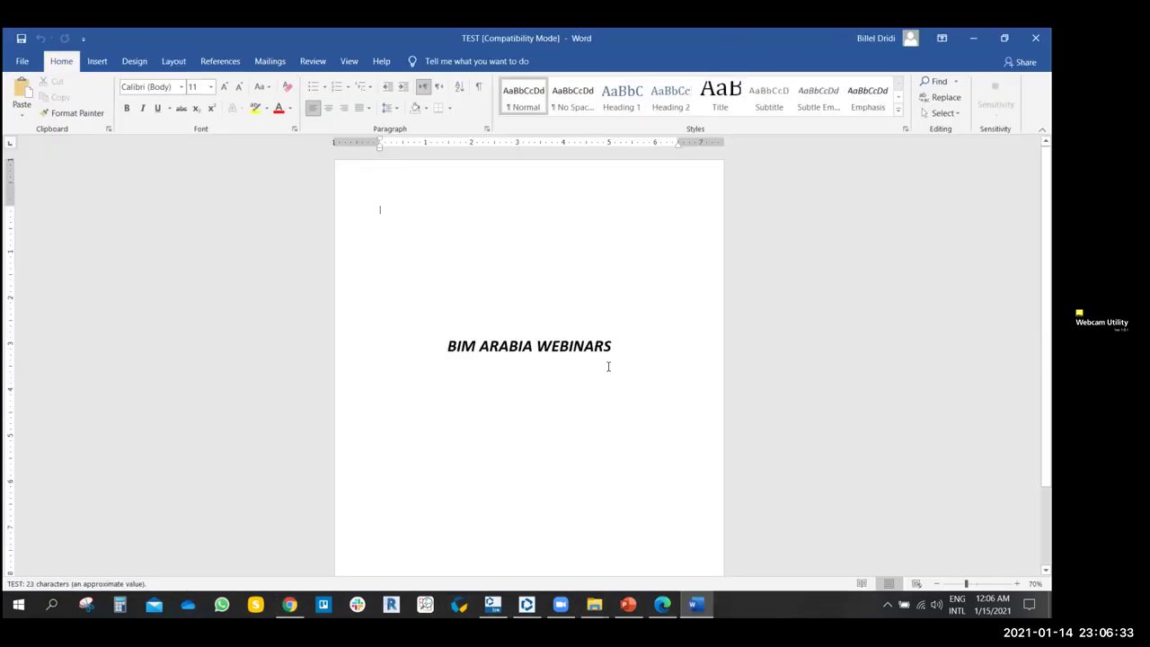
{"action": "left_click", "coordinate": [617, 348]}
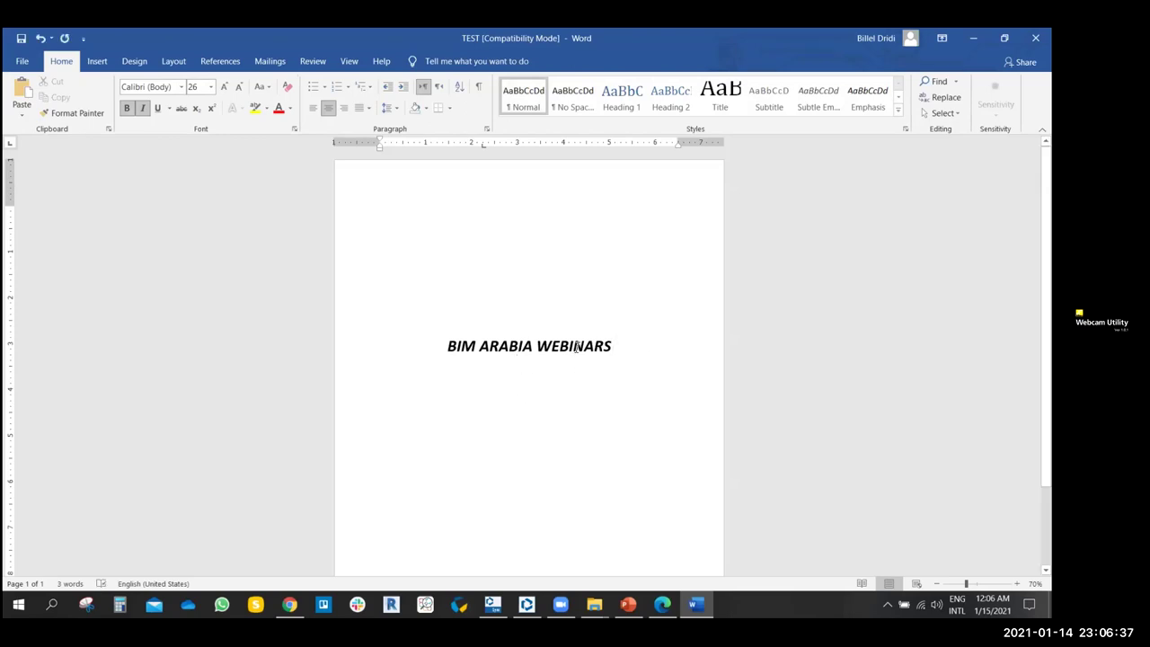
{"action": "left_click_drag", "start_coordinate": [618, 346], "coordinate": [428, 342]}
- Make the title red, 80 pt, underlined and struck through, then save and close TEST
{"action": "left_click", "coordinate": [276, 107]}
{"action": "left_click", "coordinate": [223, 87]}
{"action": "left_click", "coordinate": [223, 87]}
{"action": "left_click", "coordinate": [223, 86]}
{"action": "left_click", "coordinate": [224, 86]}
{"action": "left_click", "coordinate": [224, 86]}
{"action": "left_click", "coordinate": [158, 109]}
{"action": "left_click", "coordinate": [180, 108]}
{"action": "left_click", "coordinate": [559, 257]}
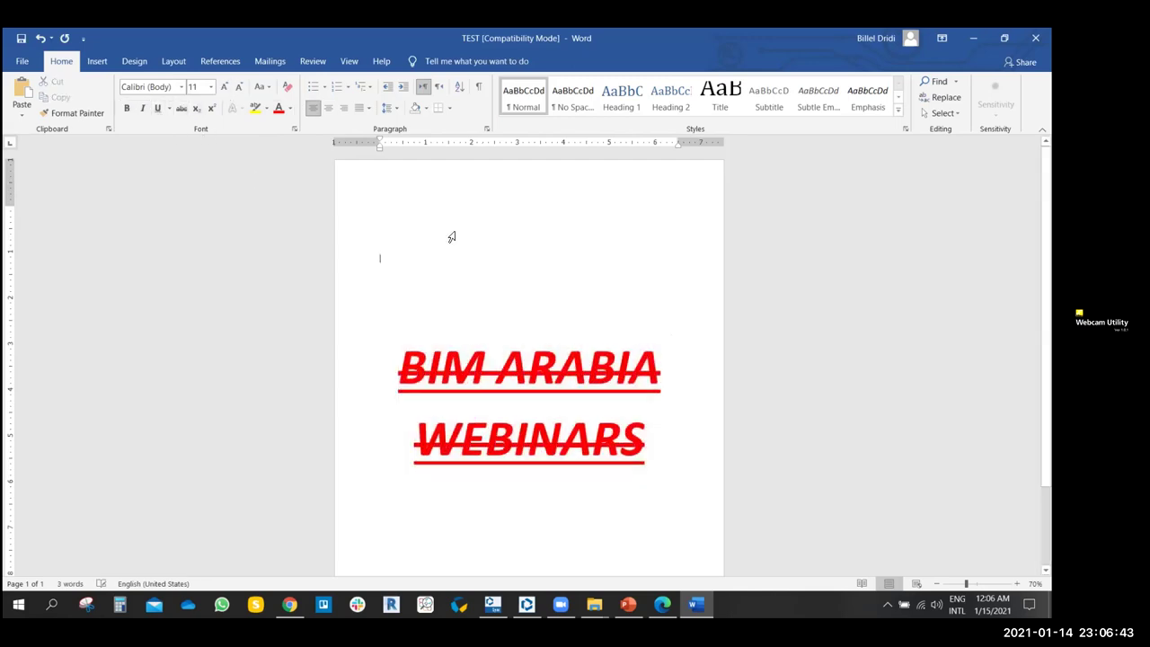
{"action": "left_click", "coordinate": [23, 40]}
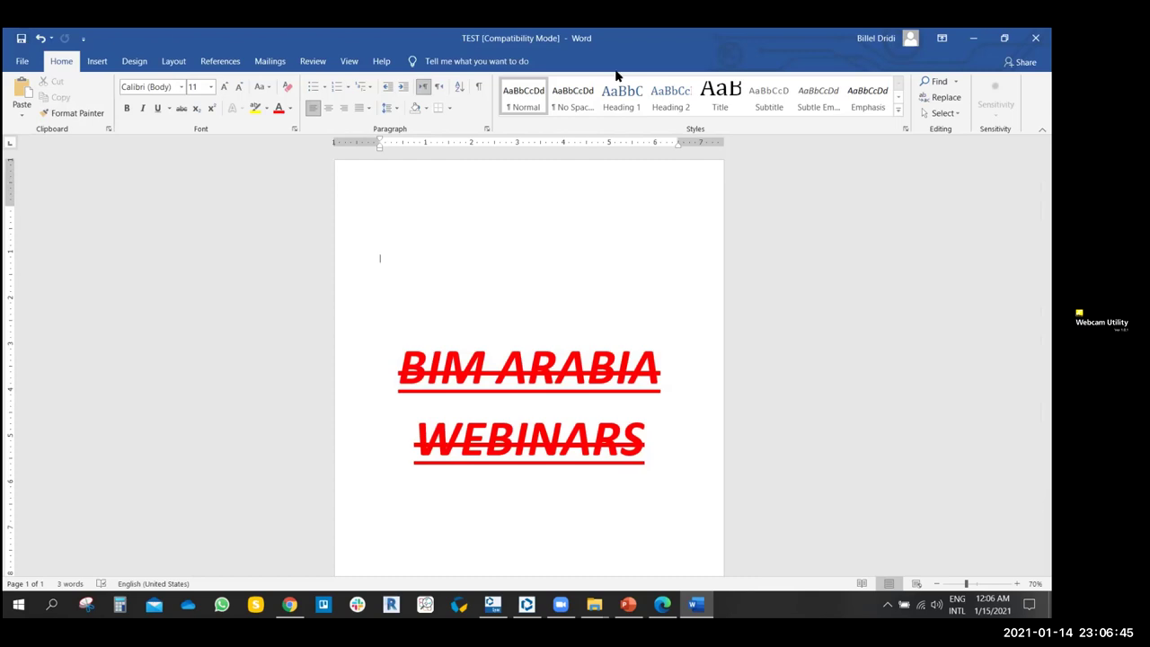
{"action": "left_click", "coordinate": [1035, 38]}
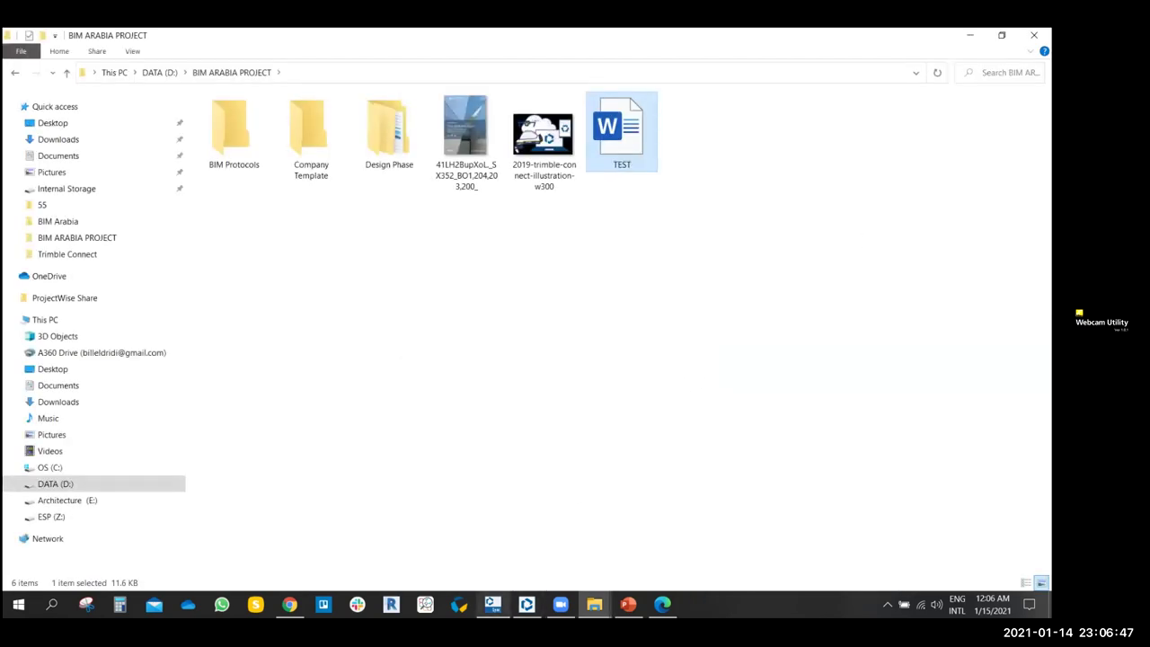
- Sync BIM Arabia Project again to upload the edited TEST.docx (11.63 KB)
{"action": "left_click", "coordinate": [492, 603]}
{"action": "left_click", "coordinate": [608, 259]}
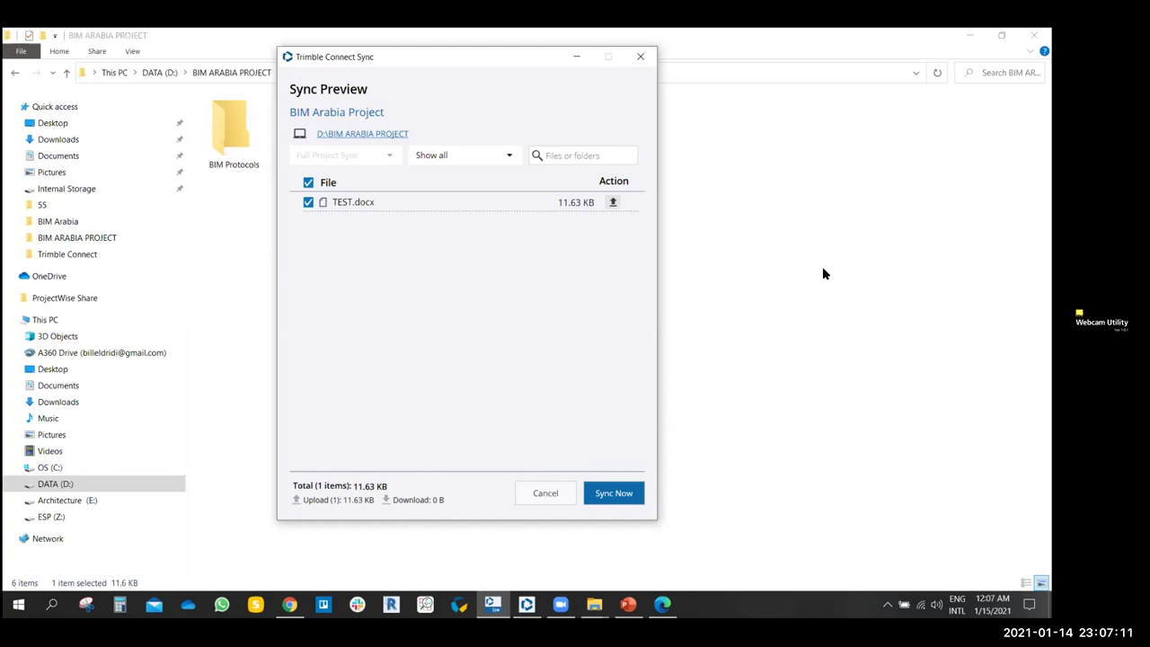
{"action": "left_click", "coordinate": [598, 496]}
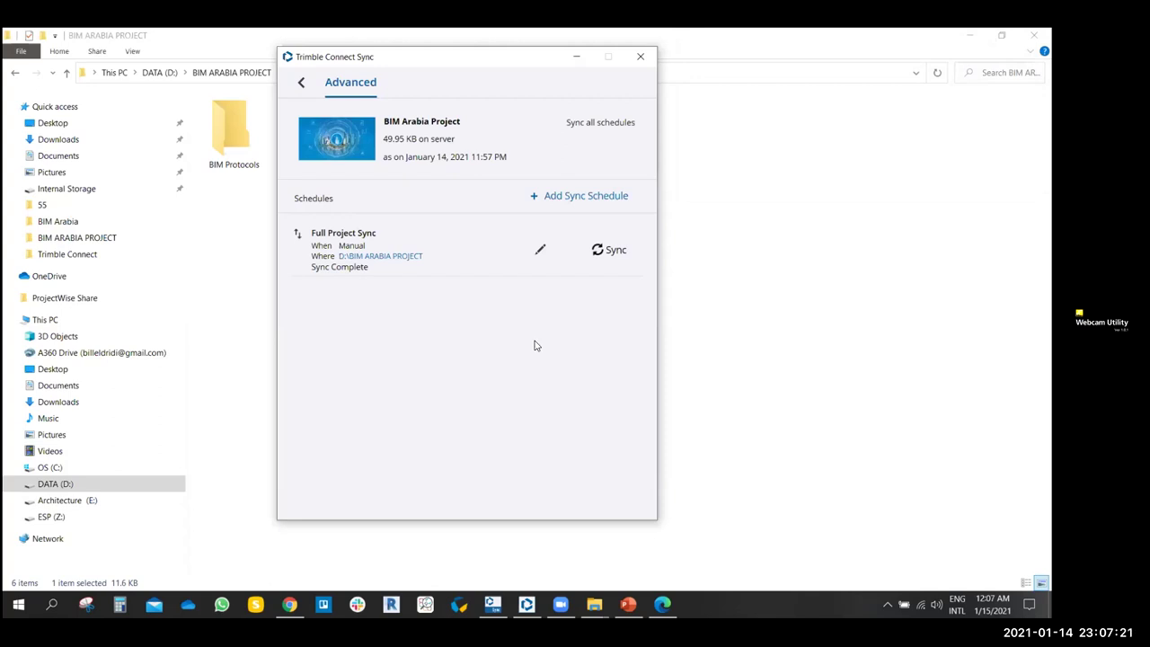
- Reopen the TEST document from the BIM ARABIA PROJECT folder
{"action": "mouse_move", "coordinate": [594, 603]}
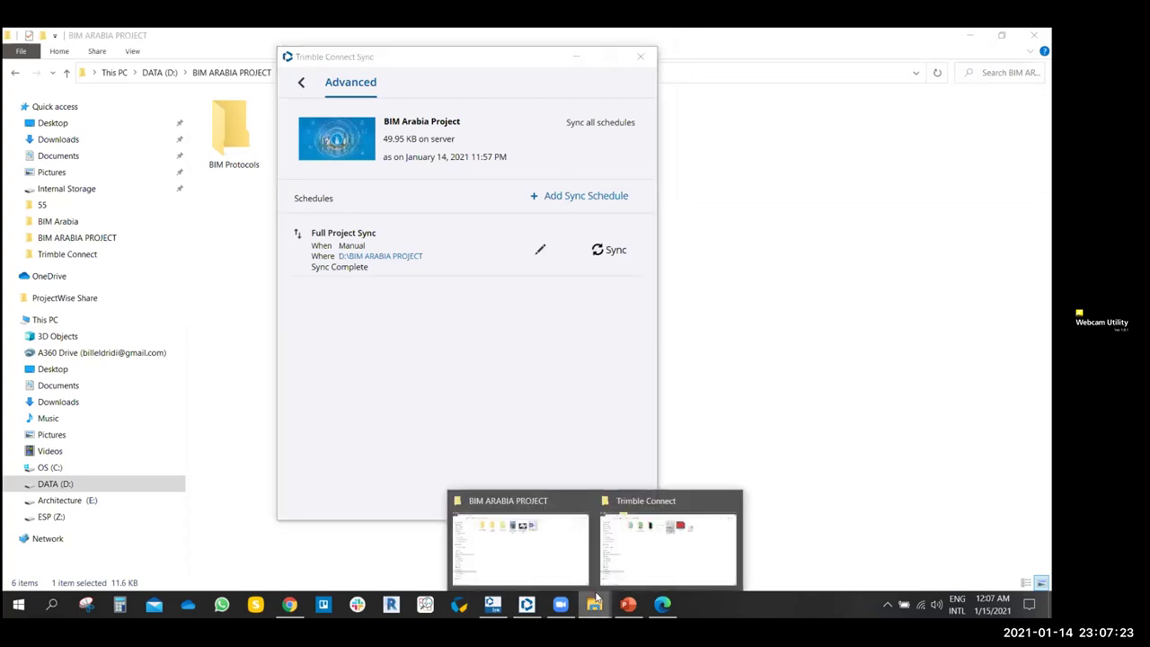
{"action": "left_click", "coordinate": [542, 554]}
{"action": "double_click", "coordinate": [639, 148]}
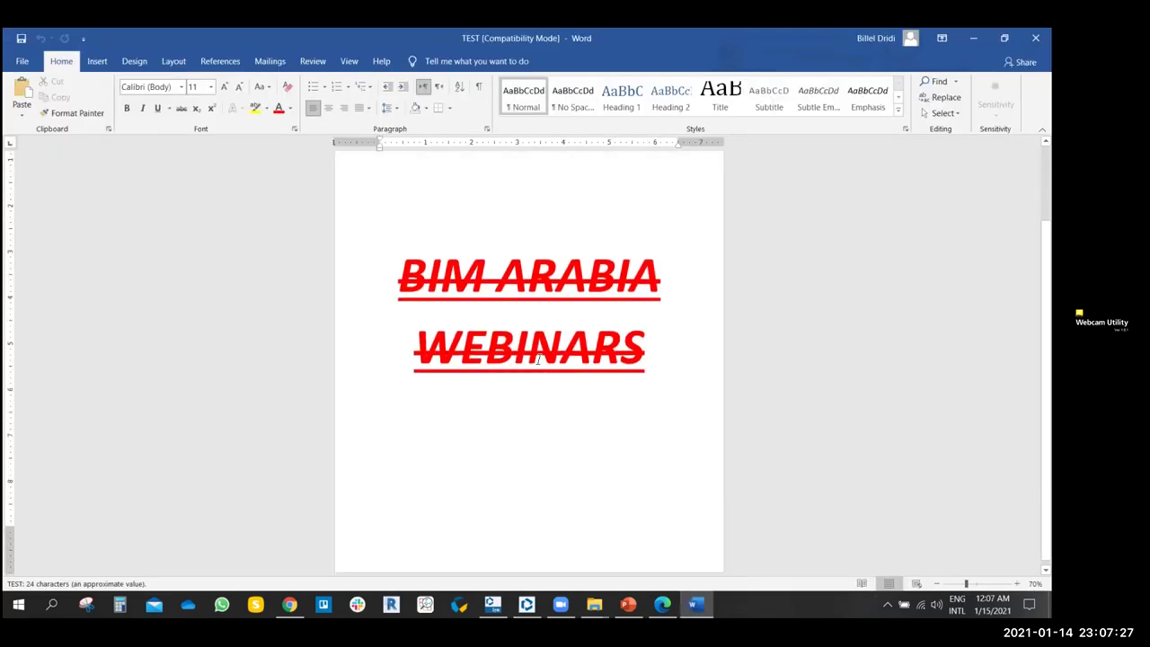
- Strip underline, bold, italic and strikethrough from the title and shrink it to 28 pt
{"action": "double_click", "coordinate": [462, 350]}
{"action": "left_click", "coordinate": [649, 336]}
{"action": "key", "text": "ctrl+a"}
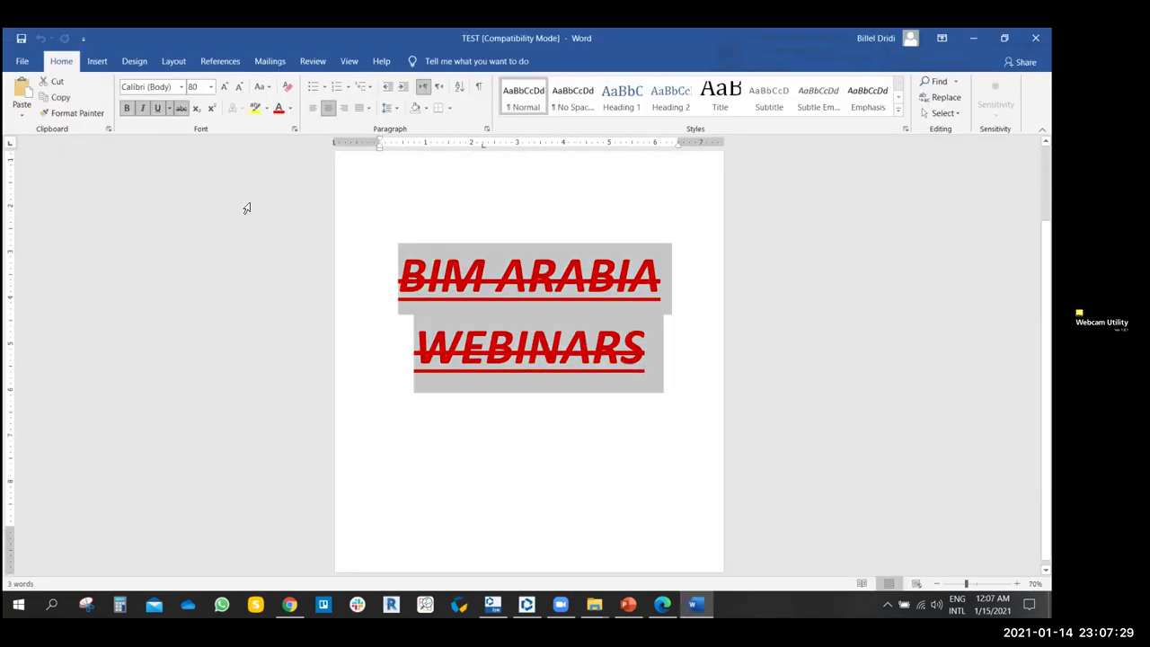
{"action": "left_click", "coordinate": [157, 108]}
{"action": "left_click", "coordinate": [126, 108]}
{"action": "left_click", "coordinate": [142, 108]}
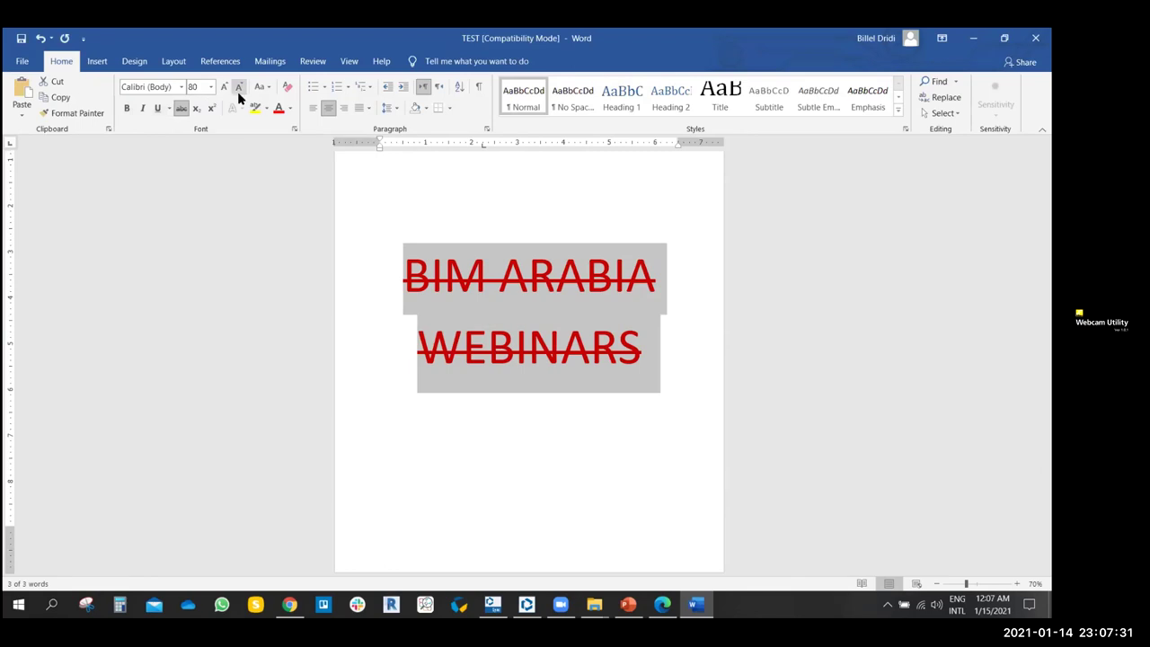
{"action": "left_click", "coordinate": [239, 86]}
{"action": "left_click", "coordinate": [239, 87]}
{"action": "left_click", "coordinate": [239, 86]}
{"action": "left_click", "coordinate": [239, 86]}
{"action": "left_click", "coordinate": [180, 107]}
{"action": "left_click", "coordinate": [543, 304]}
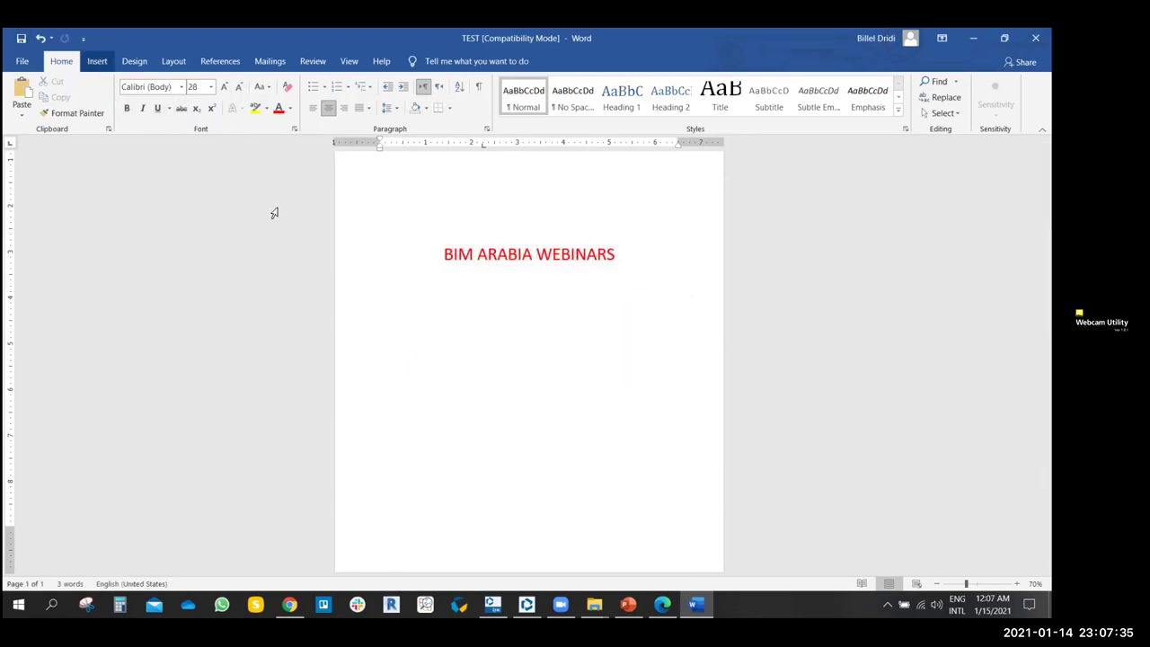
{"action": "scroll", "coordinate": [509, 287], "scroll_direction": "up", "scroll_amount": 1}
{"action": "left_click", "coordinate": [492, 604]}
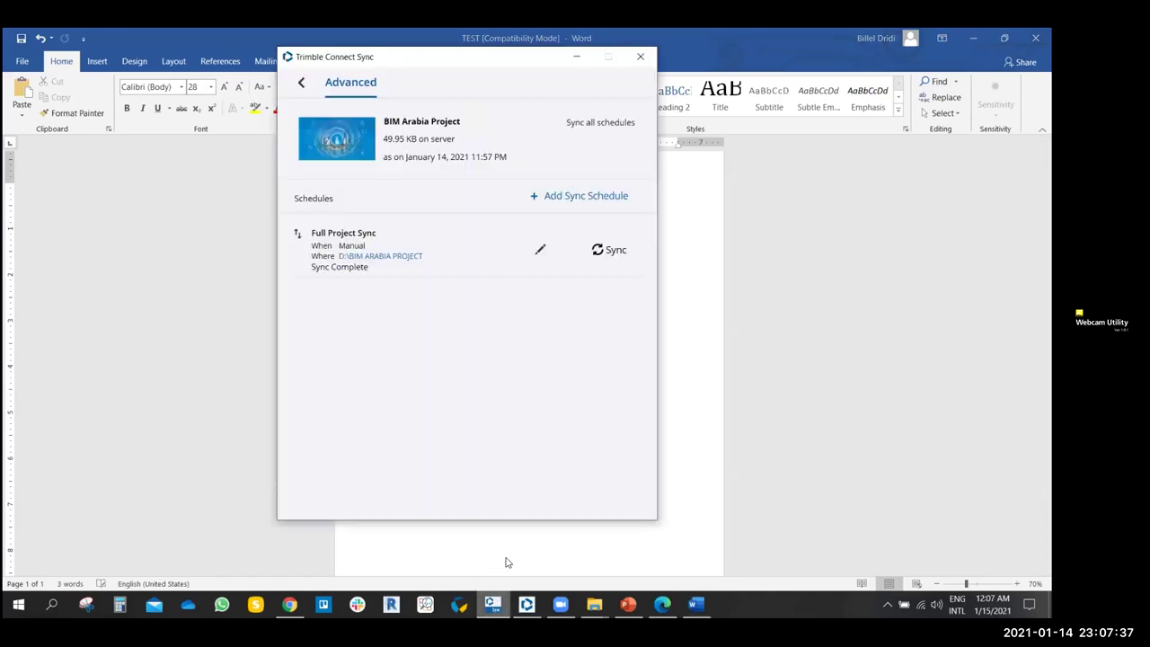
- Close Word after the open-files warning and rerun the full sync to upload TEST.docx
{"action": "left_click", "coordinate": [595, 249]}
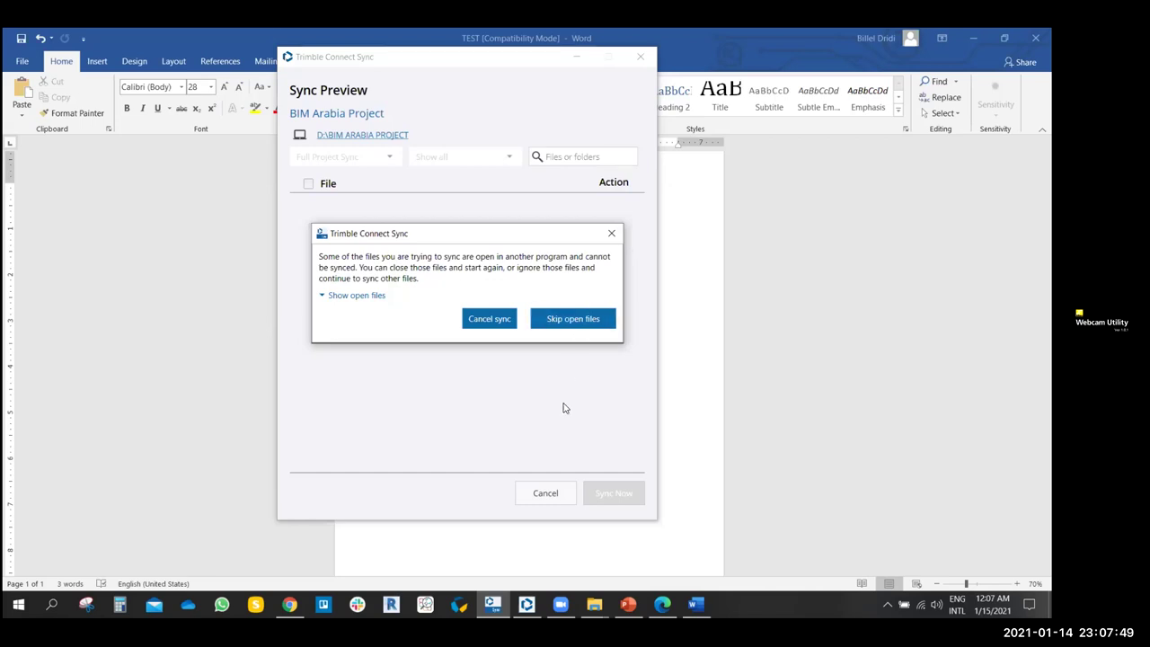
{"action": "left_click", "coordinate": [695, 603]}
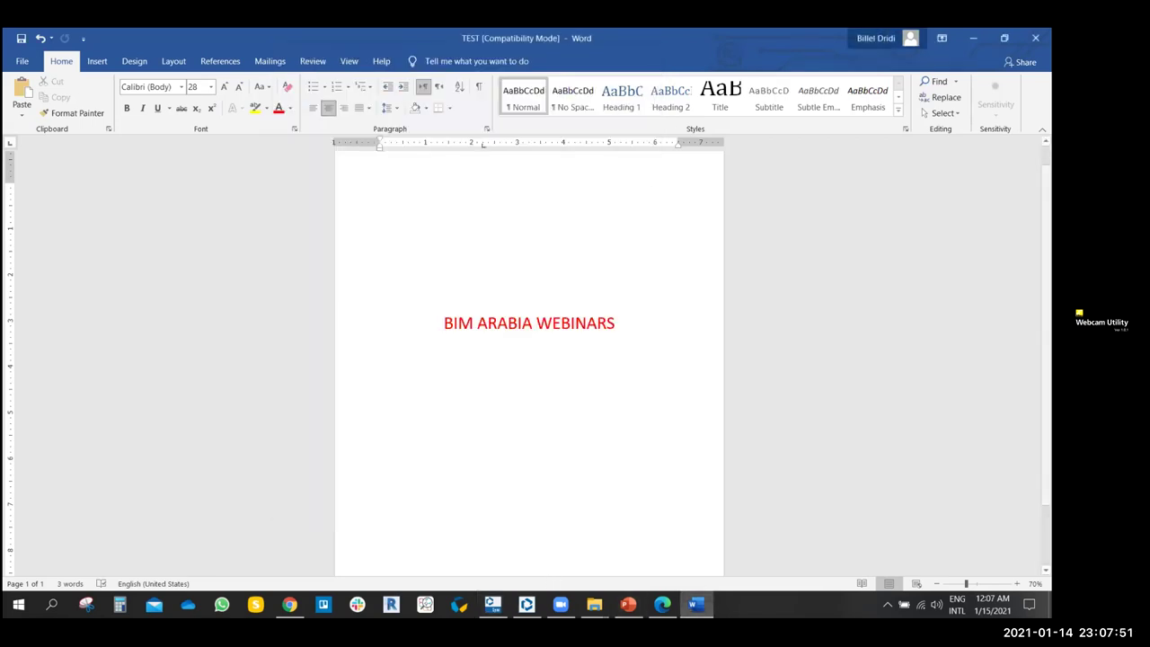
{"action": "left_click", "coordinate": [1035, 38]}
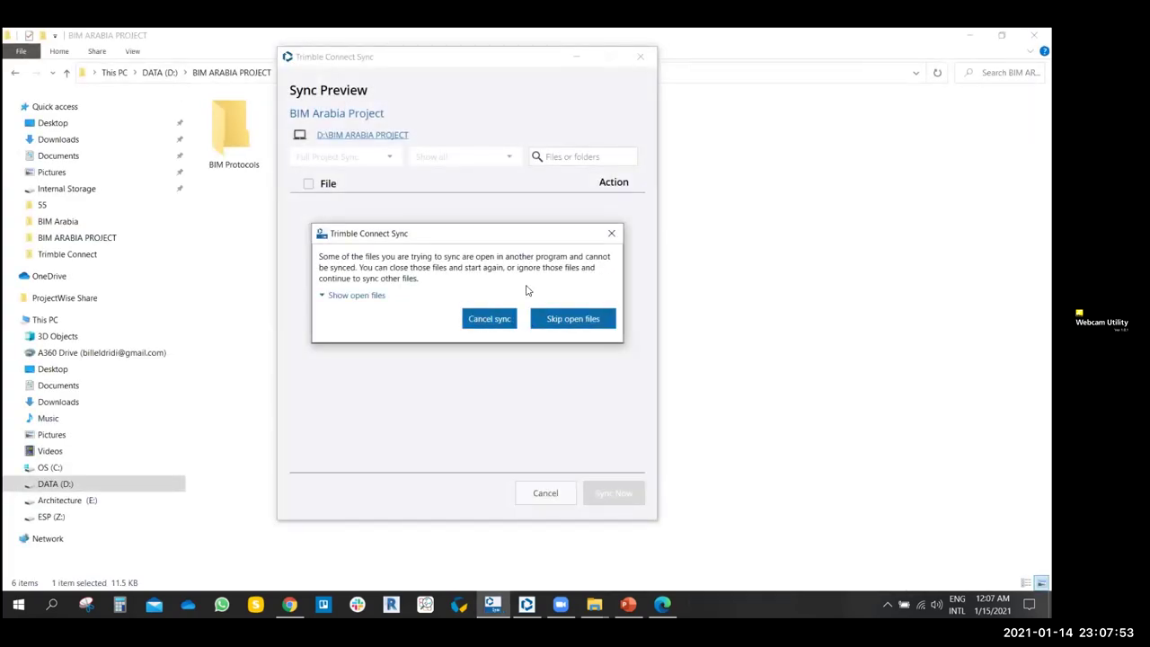
{"action": "left_click", "coordinate": [612, 233]}
{"action": "left_click", "coordinate": [588, 248]}
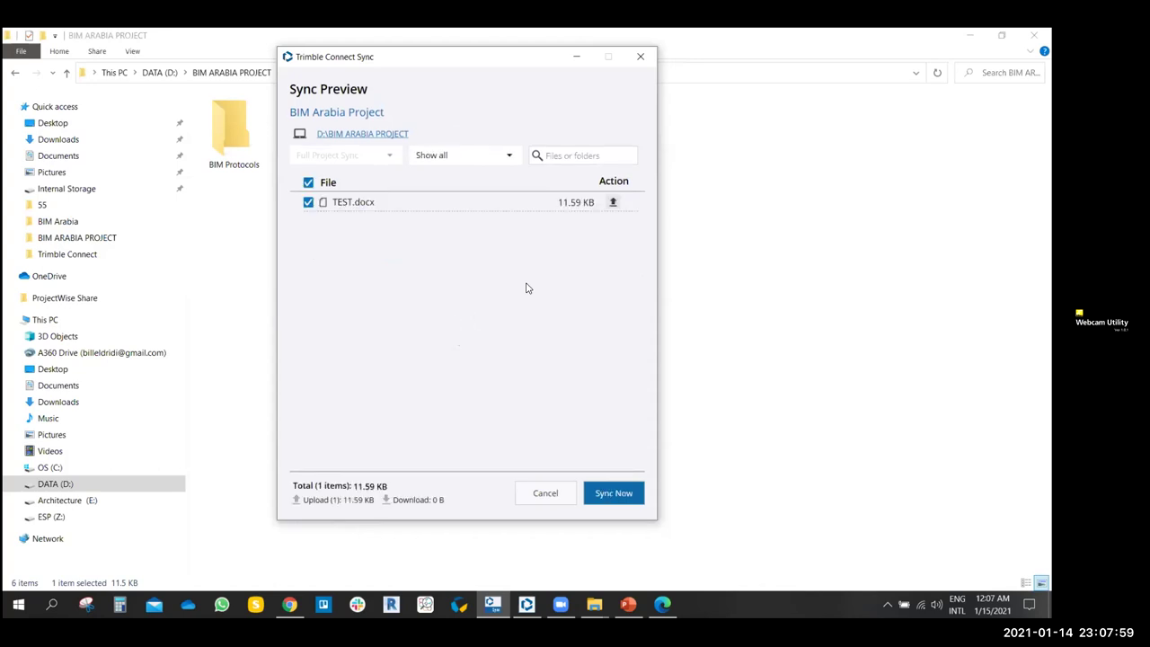
{"action": "left_click", "coordinate": [611, 495]}
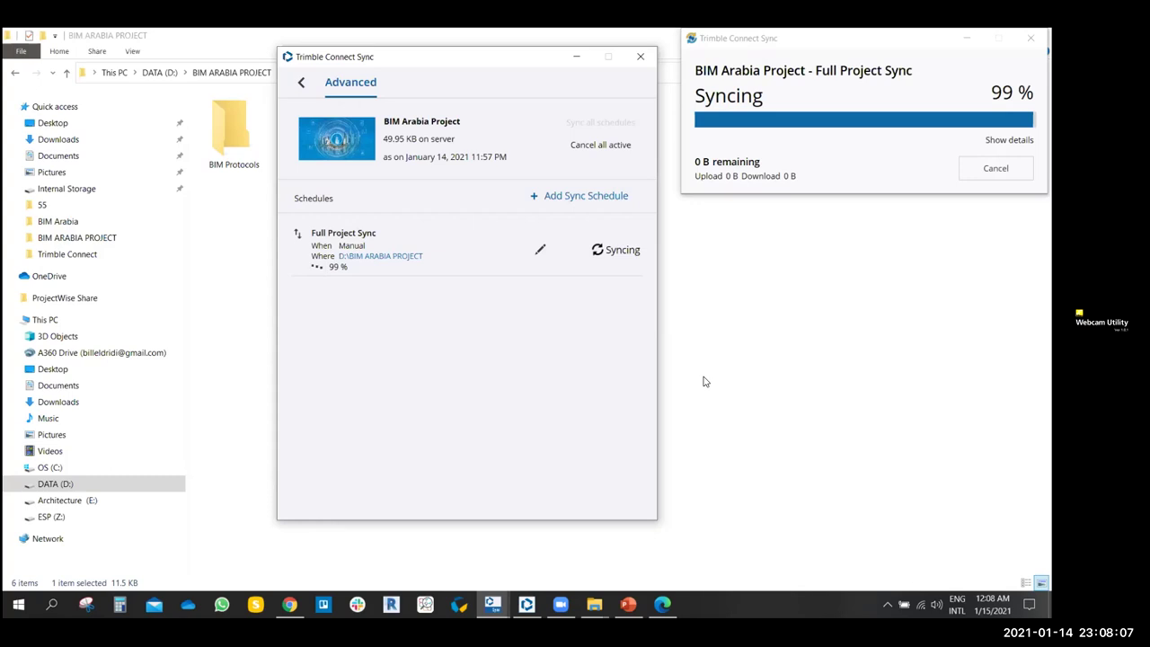
- Check the synced projects list, hide Sync, and go back to the DATA (D:) drive
{"action": "left_click", "coordinate": [301, 81]}
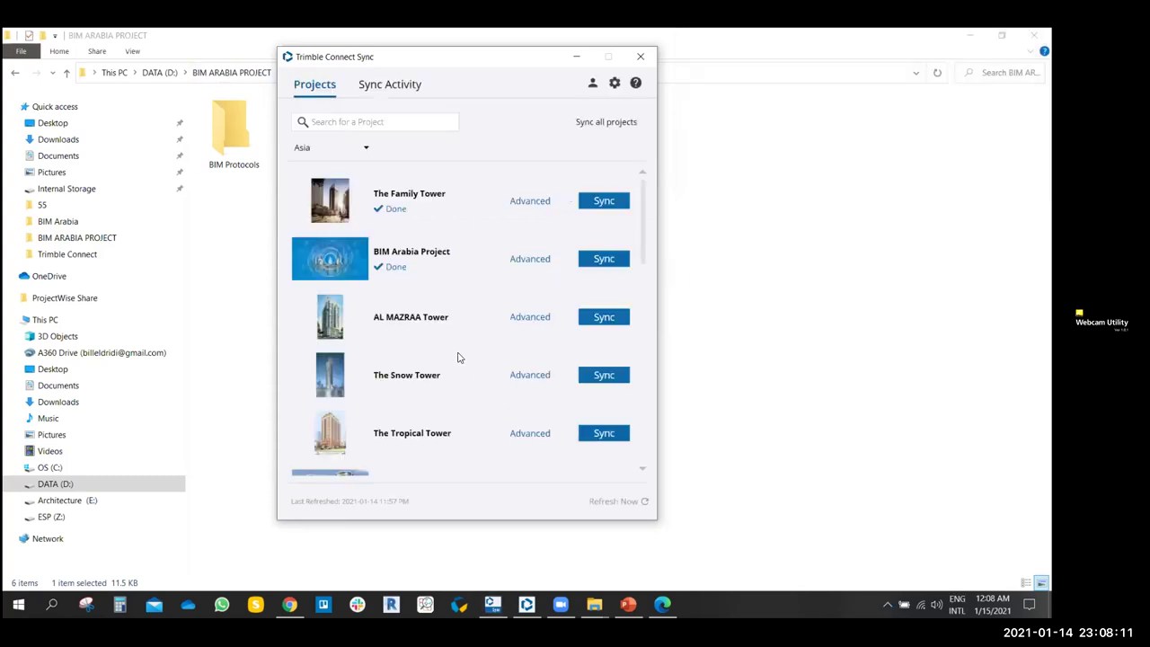
{"action": "scroll", "coordinate": [456, 359], "scroll_direction": "down", "scroll_amount": 3}
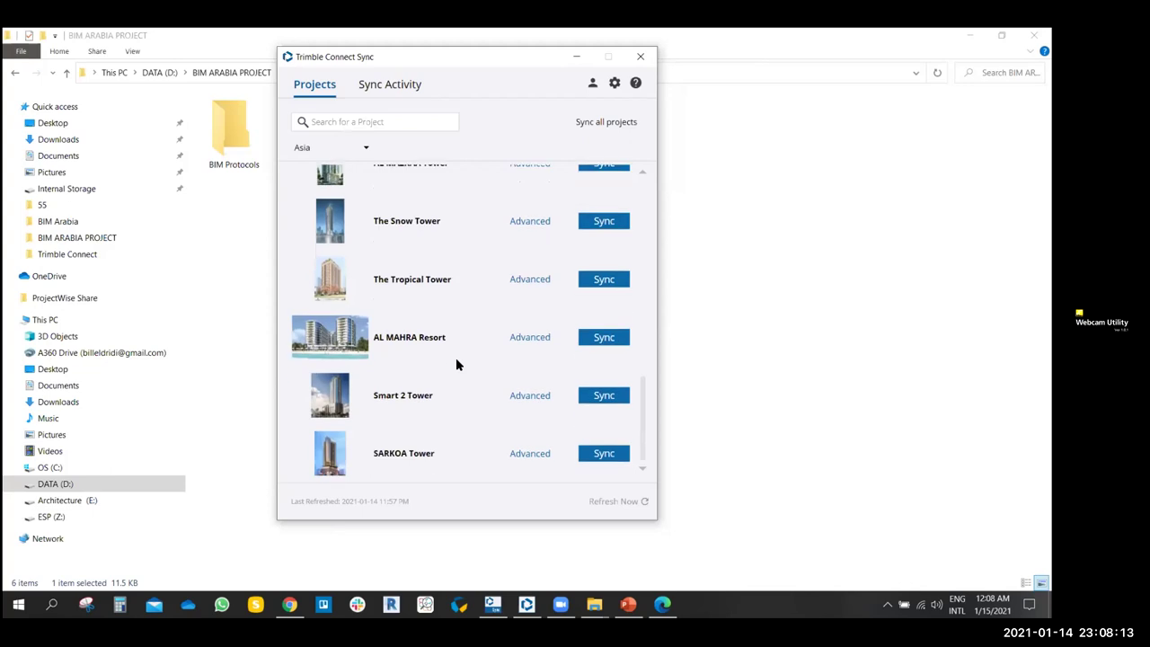
{"action": "scroll", "coordinate": [458, 359], "scroll_direction": "up", "scroll_amount": 3}
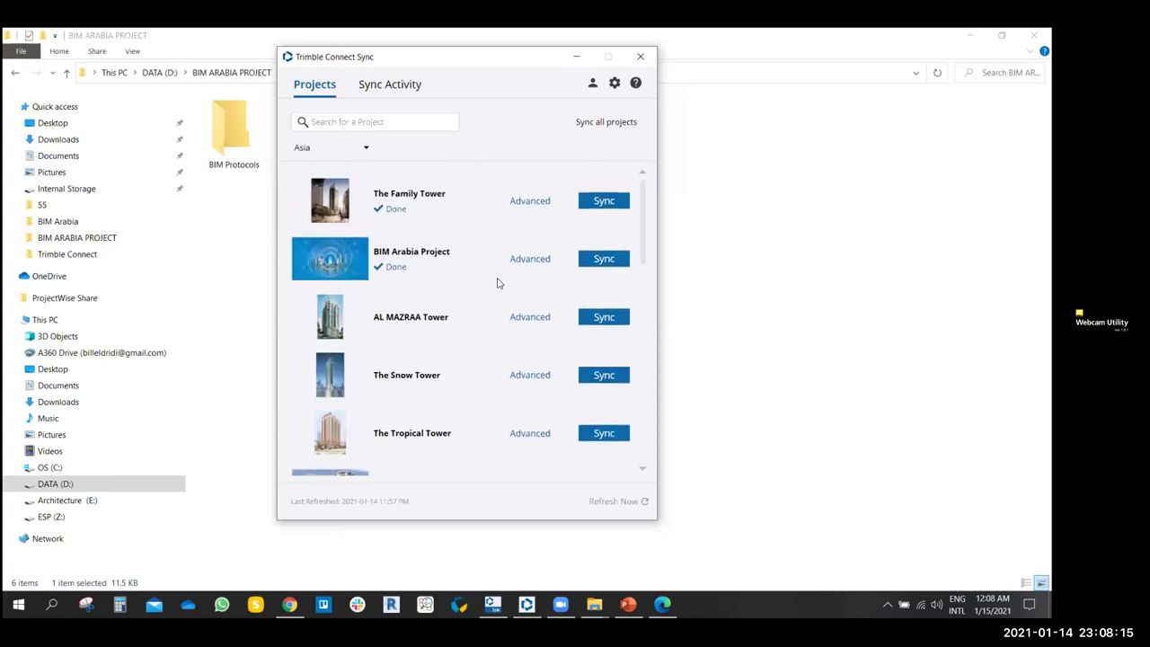
{"action": "left_click", "coordinate": [576, 56]}
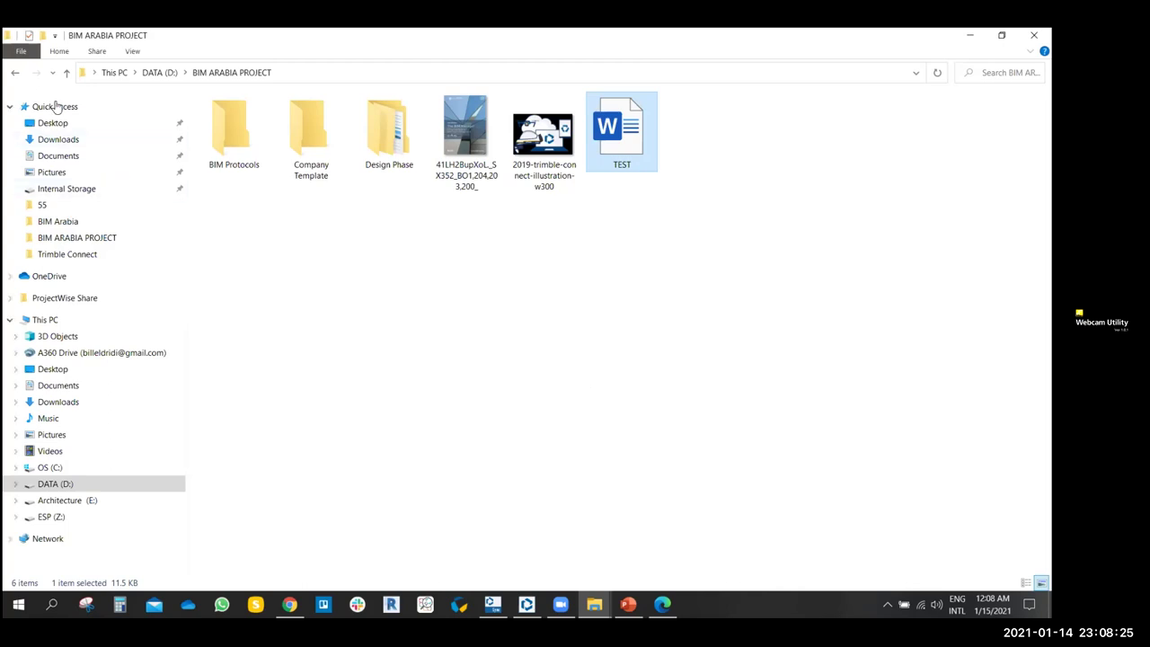
{"action": "left_click", "coordinate": [16, 76]}
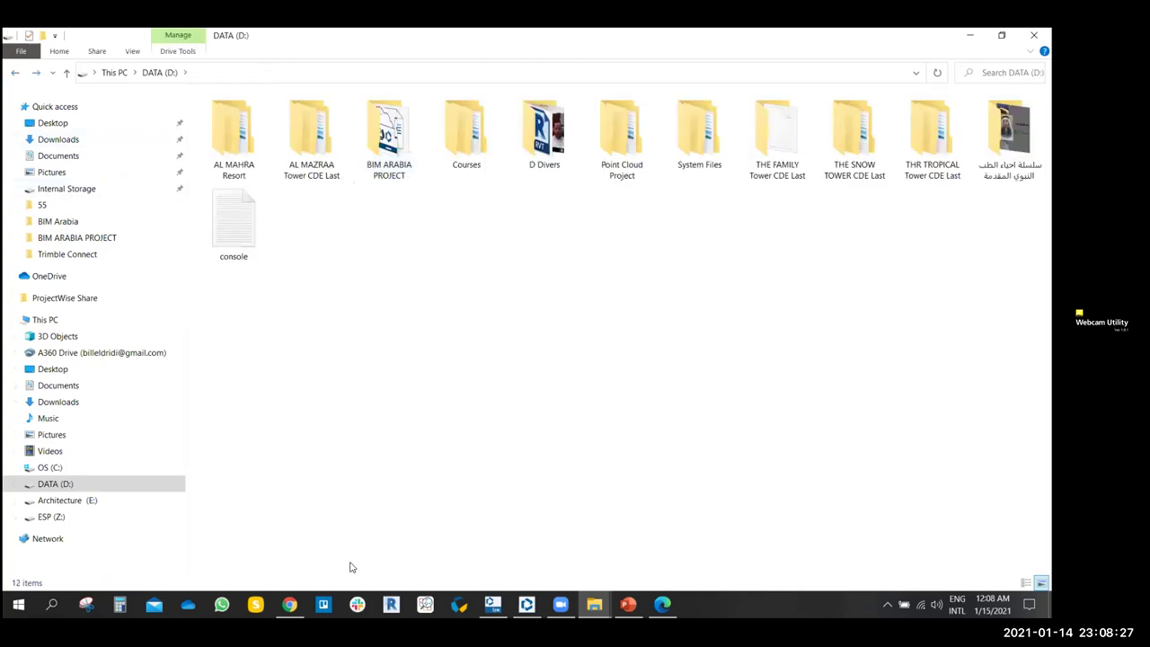
- Launch Revit 2020, minimise its empty Status Sharing window, and return to the web Explorer
{"action": "left_click", "coordinate": [289, 604]}
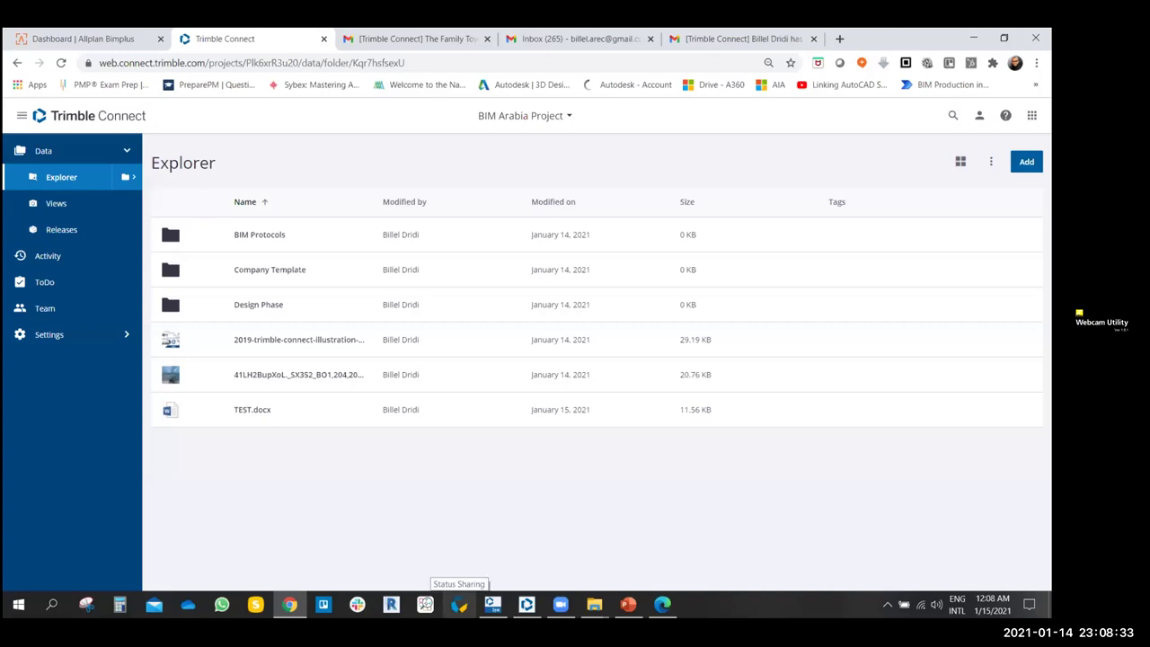
{"action": "left_click", "coordinate": [391, 603]}
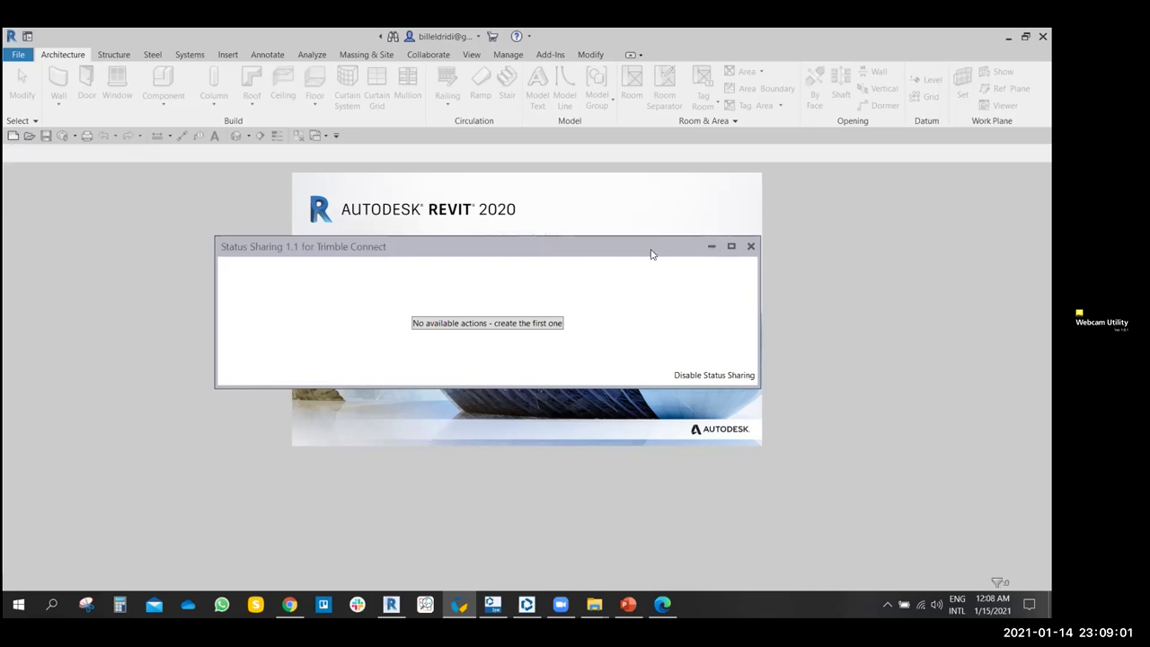
{"action": "left_click_drag", "start_coordinate": [698, 236], "coordinate": [689, 236]}
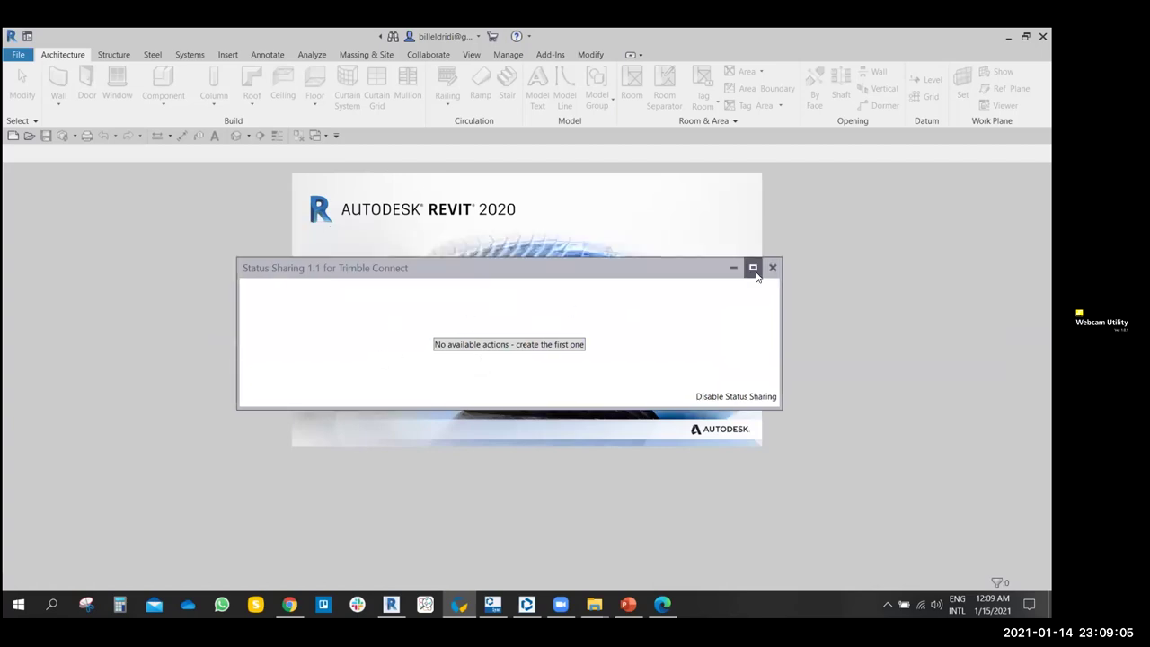
{"action": "left_click", "coordinate": [734, 268]}
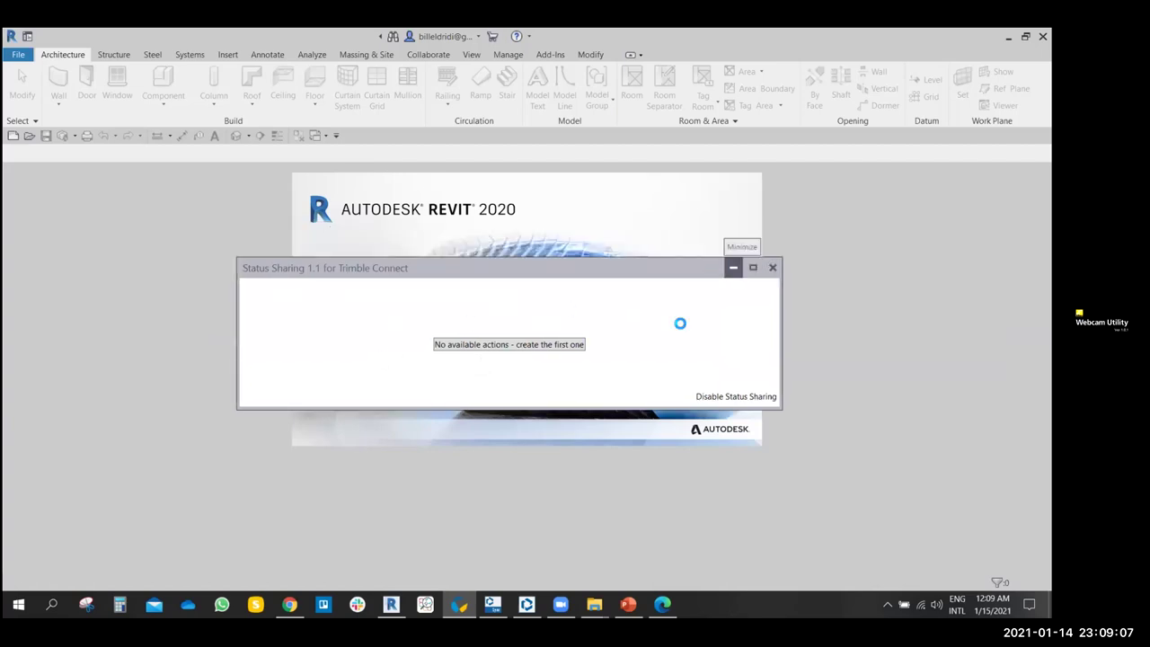
{"action": "left_click", "coordinate": [291, 602]}
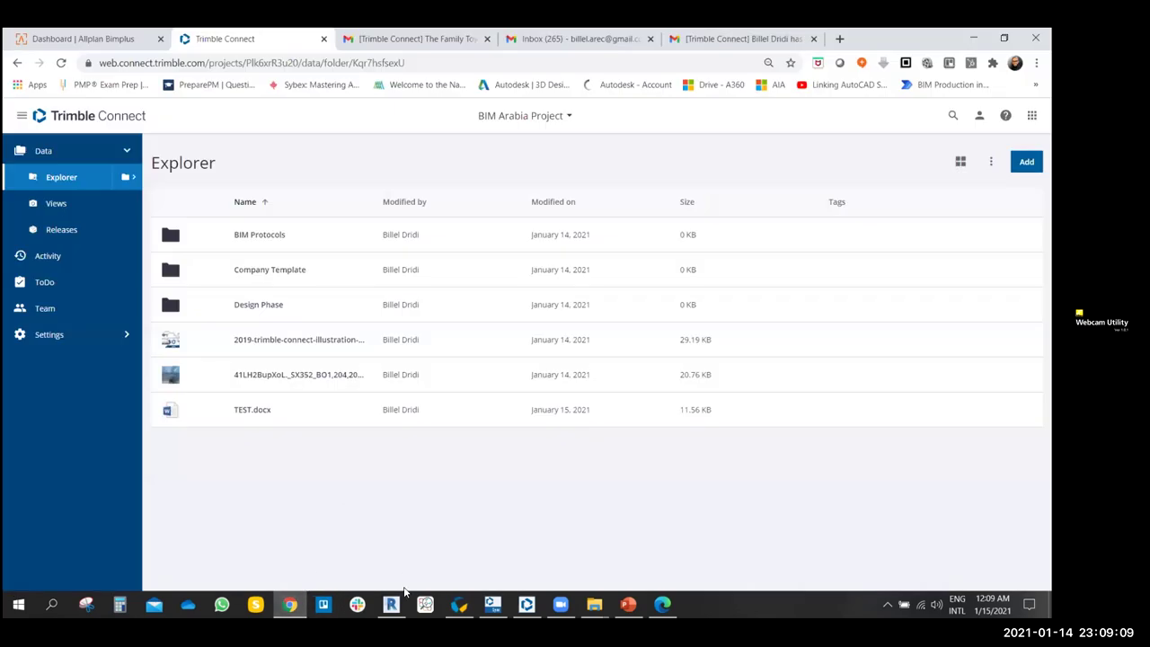
- Return to the Trimble Connect web page and switch to The Family Tower project
{"action": "left_click", "coordinate": [391, 604]}
{"action": "left_click", "coordinate": [289, 603]}
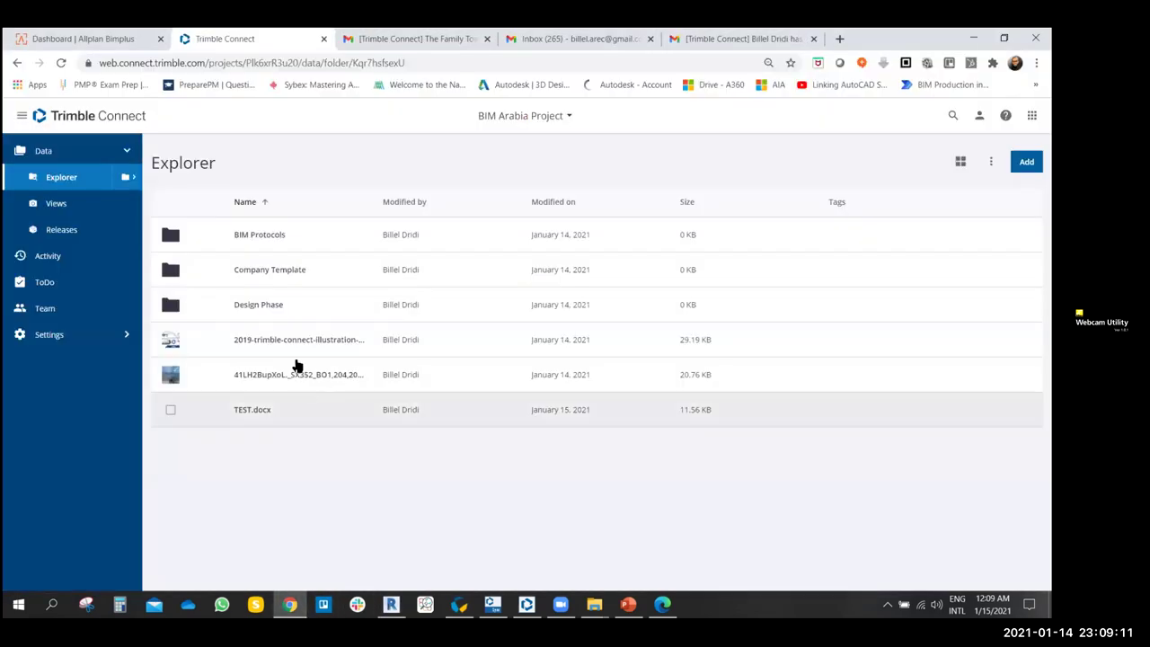
{"action": "left_click", "coordinate": [556, 120]}
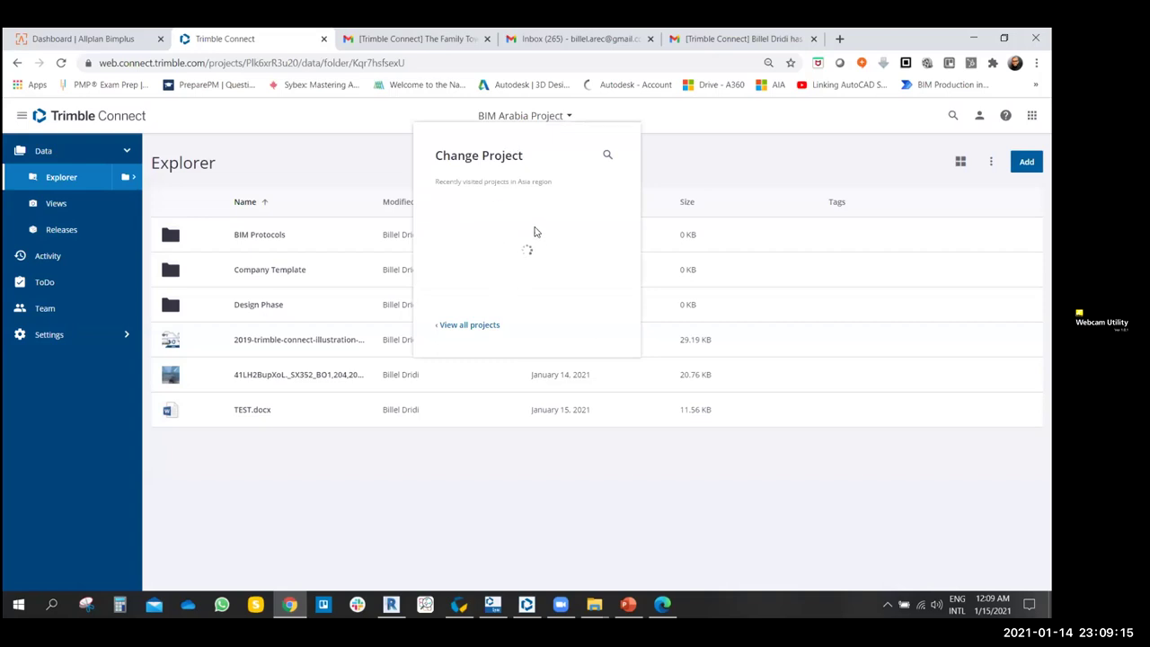
{"action": "left_click", "coordinate": [502, 225]}
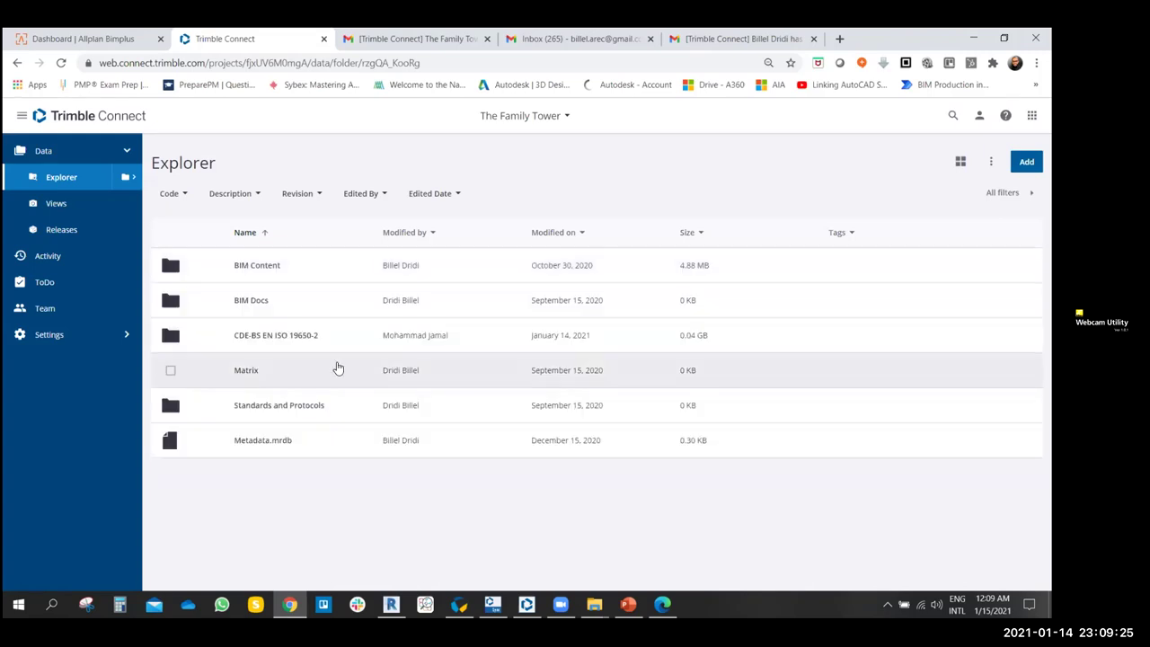
- Open FT-FAMH-Z2-XX-M3-A-0003.ifc from CDE-BS EN ISO 19650-2 > Work in Progress > Architectural Model
{"action": "left_click", "coordinate": [276, 339]}
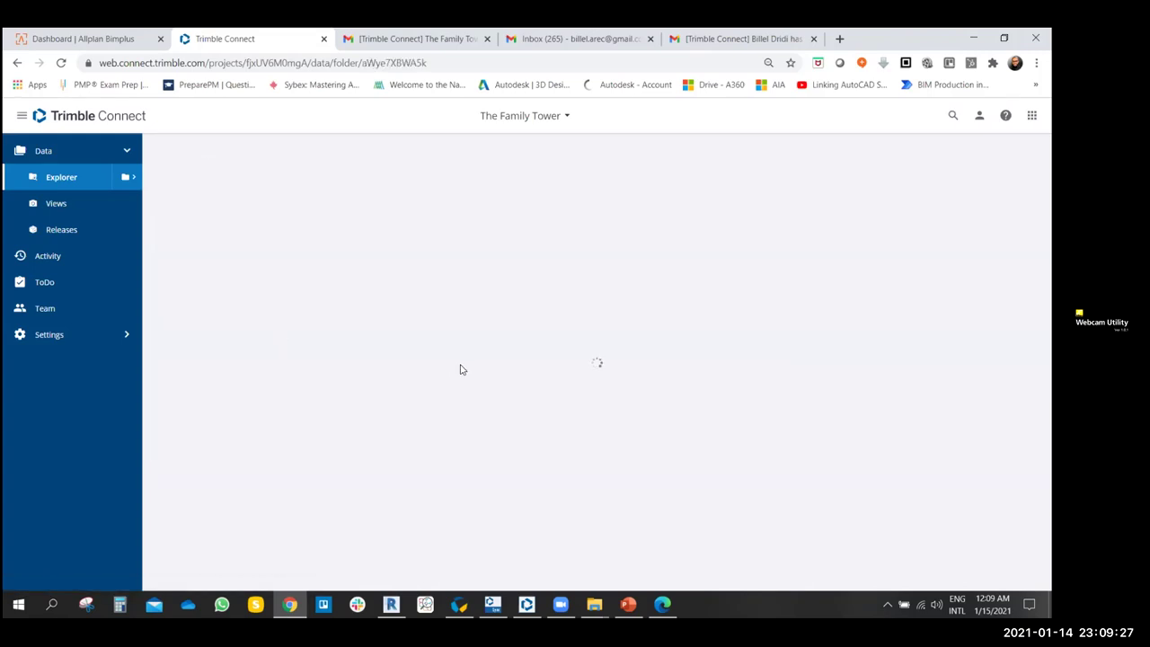
{"action": "left_click", "coordinate": [265, 370]}
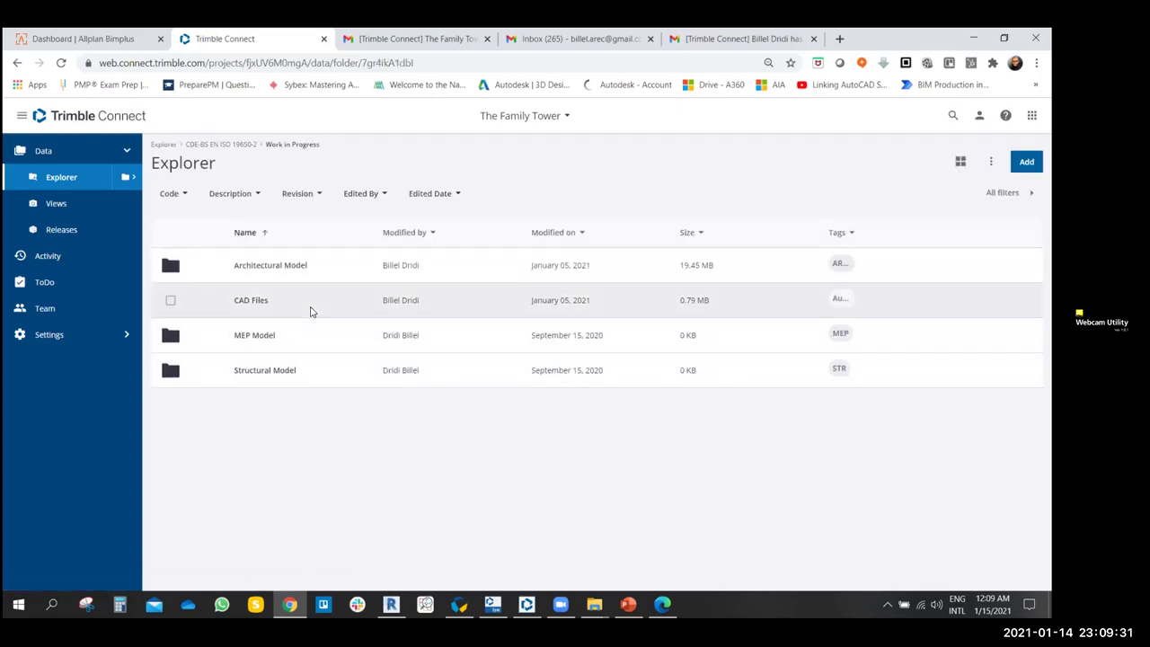
{"action": "left_click", "coordinate": [288, 269]}
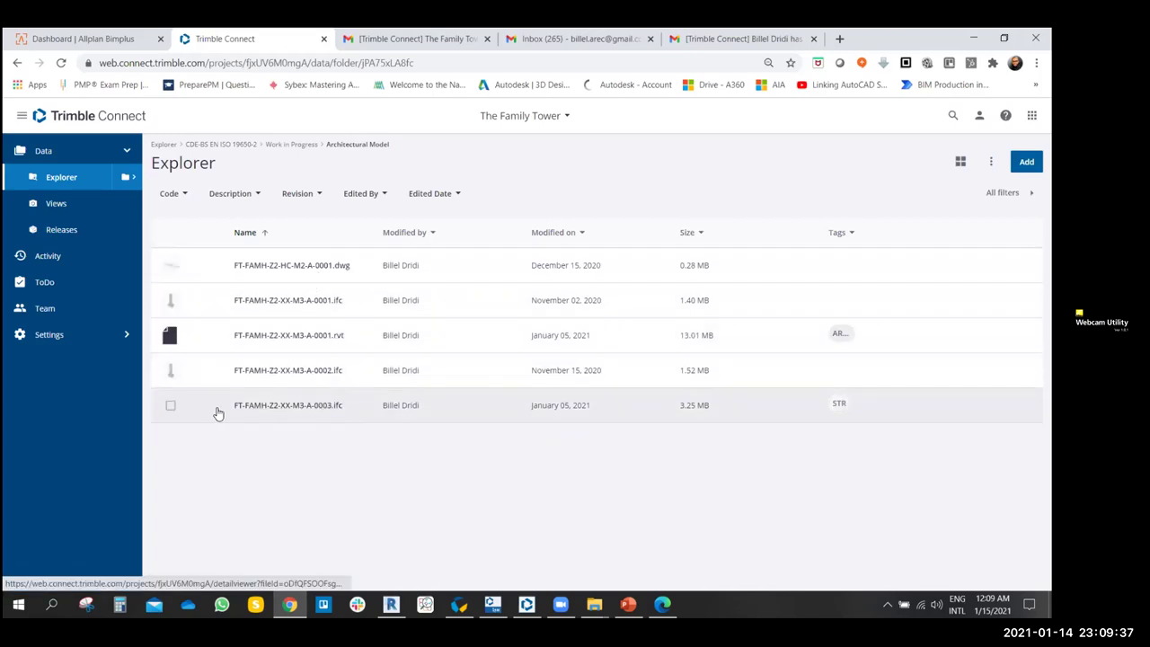
{"action": "left_click", "coordinate": [269, 405]}
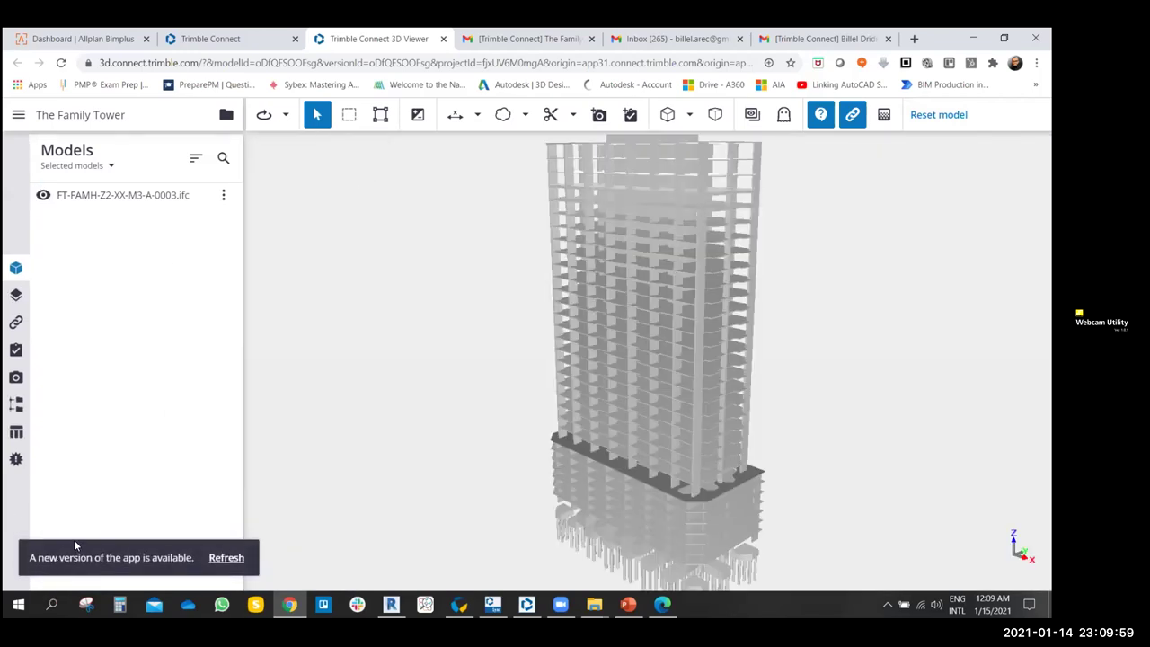
- Reload the viewer to the new app version and orbit the tower to inspect it
{"action": "left_click", "coordinate": [225, 557]}
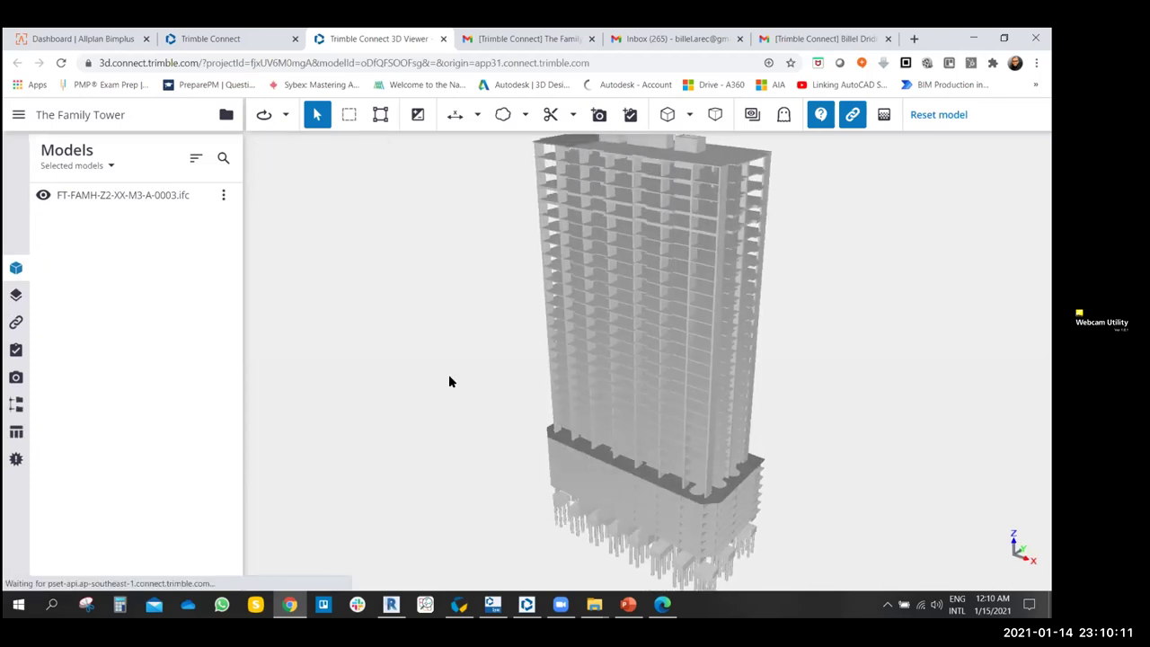
{"action": "left_click_drag", "start_coordinate": [446, 361], "coordinate": [602, 141]}
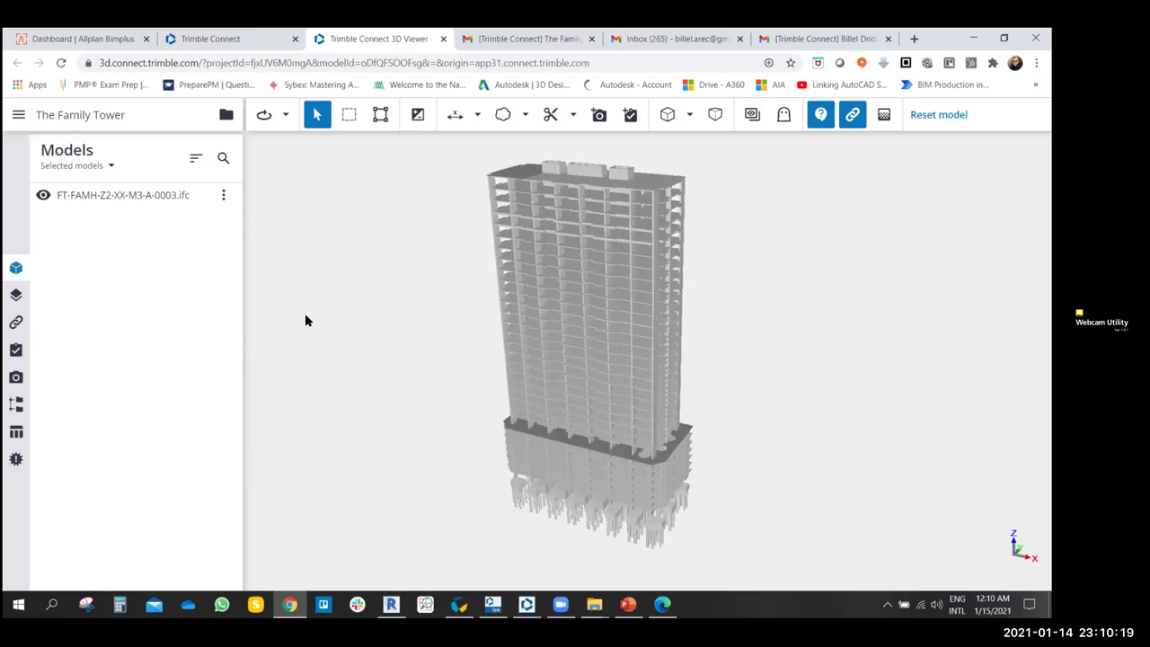
{"action": "left_click_drag", "start_coordinate": [390, 326], "coordinate": [416, 323]}
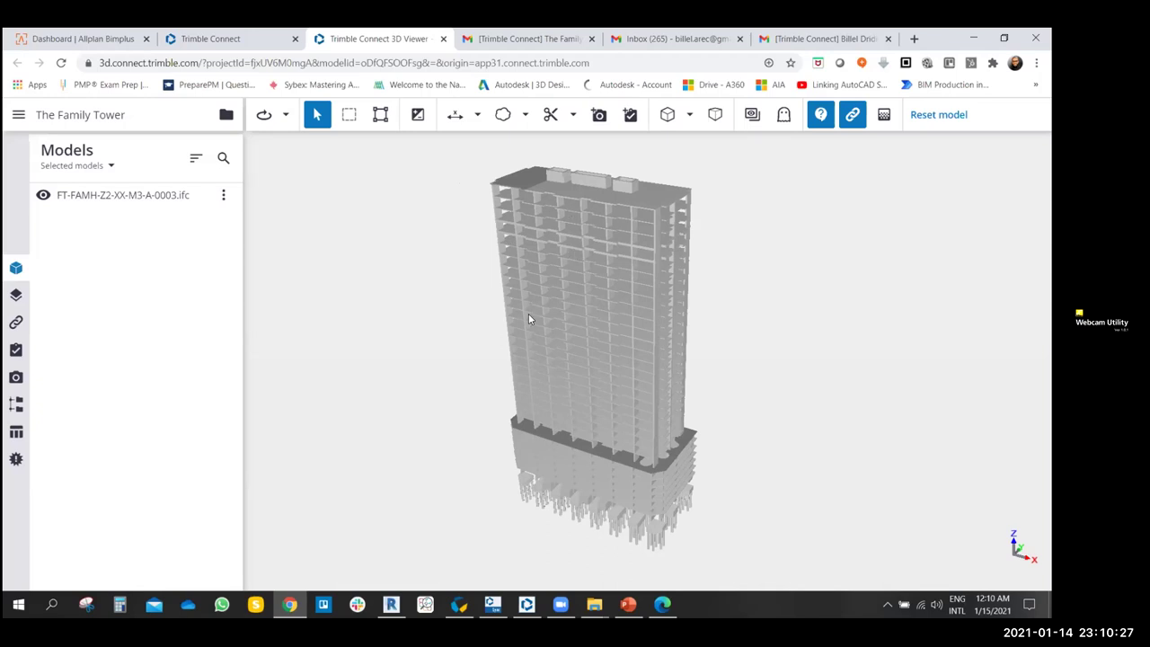
{"action": "left_click_drag", "start_coordinate": [495, 308], "coordinate": [914, 198]}
{"action": "scroll", "coordinate": [684, 373], "scroll_direction": "up", "scroll_amount": 5}
{"action": "scroll", "coordinate": [913, 197], "scroll_direction": "down", "scroll_amount": 5}
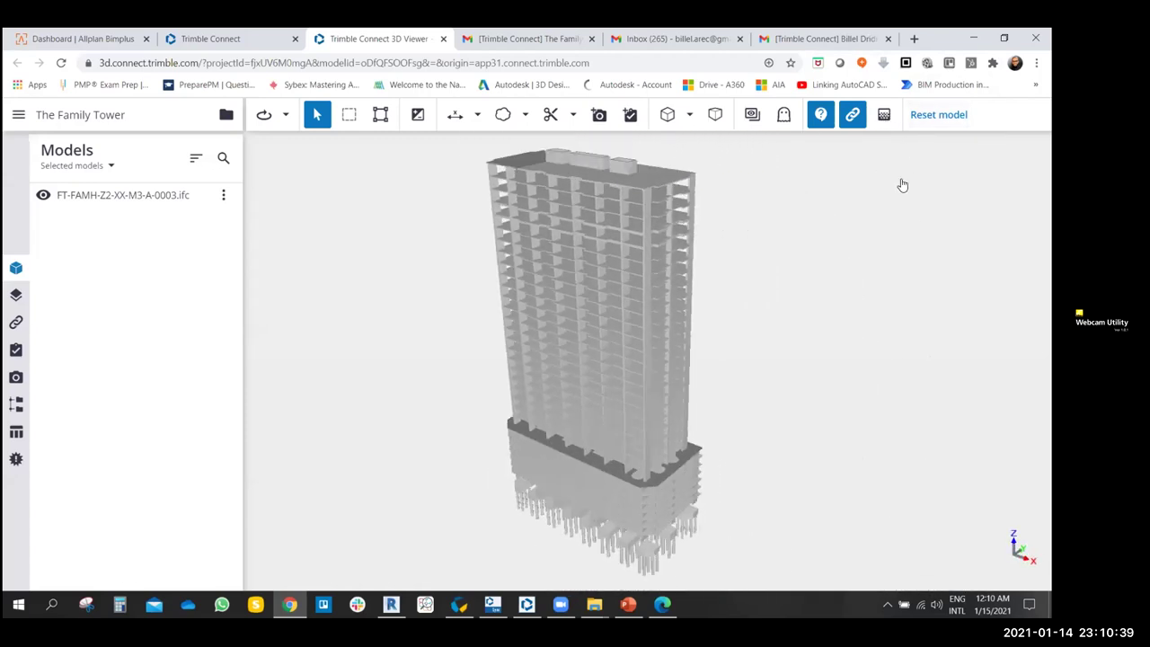
- Set the model transparency slider to its maximum
{"action": "left_click", "coordinate": [883, 114]}
{"action": "left_click", "coordinate": [822, 177]}
{"action": "left_click_drag", "start_coordinate": [886, 184], "coordinate": [919, 191]}
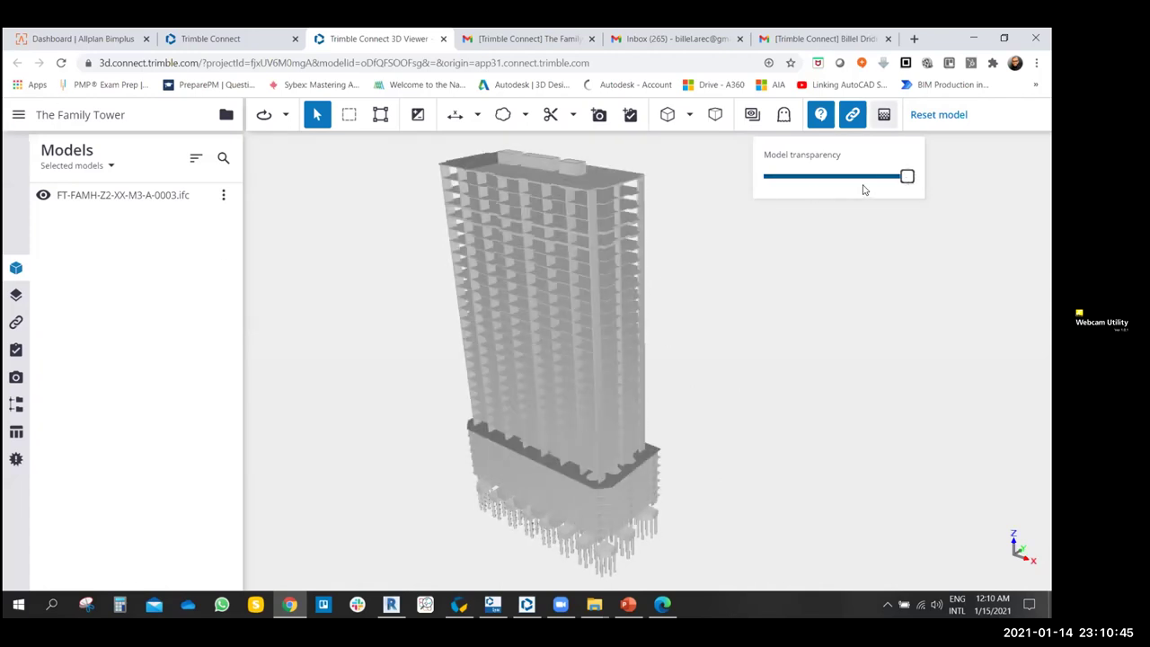
- Adjust model transparency, zoom in, and orbit the tower to a higher, tilted view
{"action": "left_click_drag", "start_coordinate": [908, 178], "coordinate": [788, 186]}
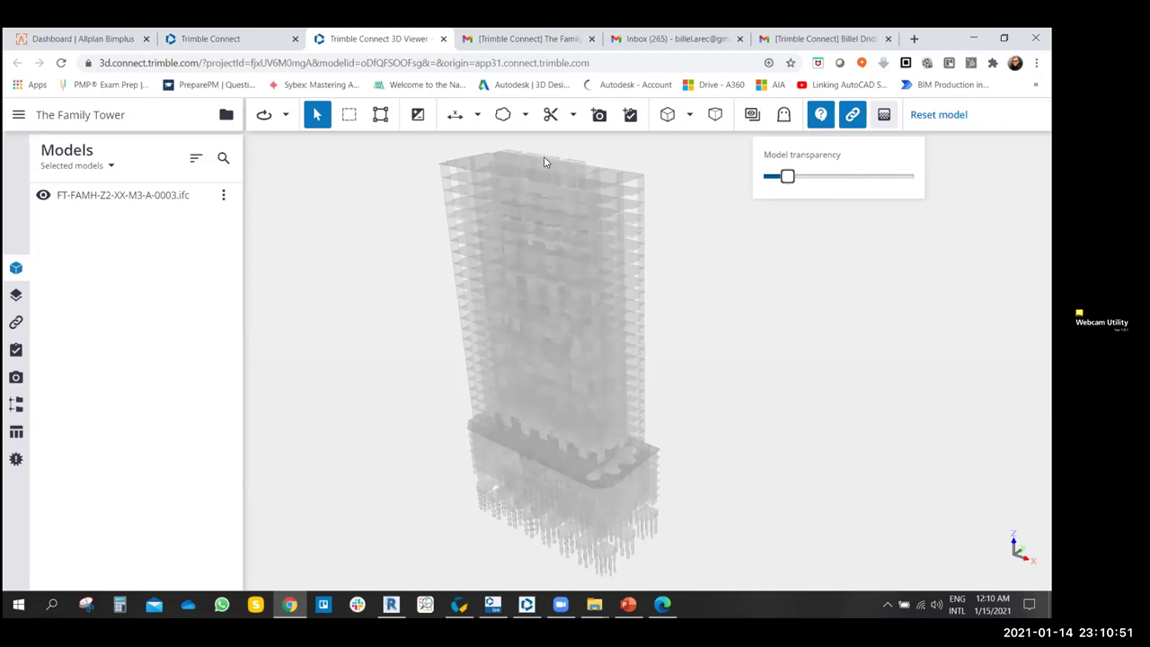
{"action": "scroll", "coordinate": [535, 190], "scroll_direction": "up", "scroll_amount": 3}
{"action": "scroll", "coordinate": [536, 191], "scroll_direction": "up", "scroll_amount": 1}
{"action": "scroll", "coordinate": [552, 219], "scroll_direction": "up", "scroll_amount": 1}
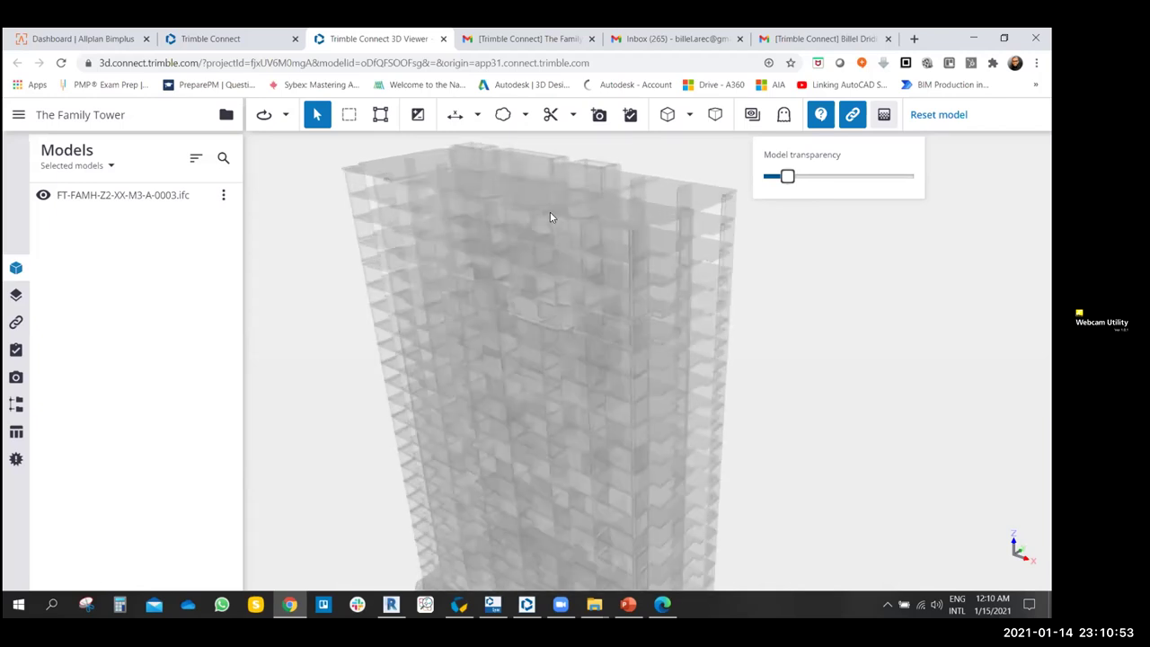
{"action": "scroll", "coordinate": [546, 320], "scroll_direction": "up", "scroll_amount": 2}
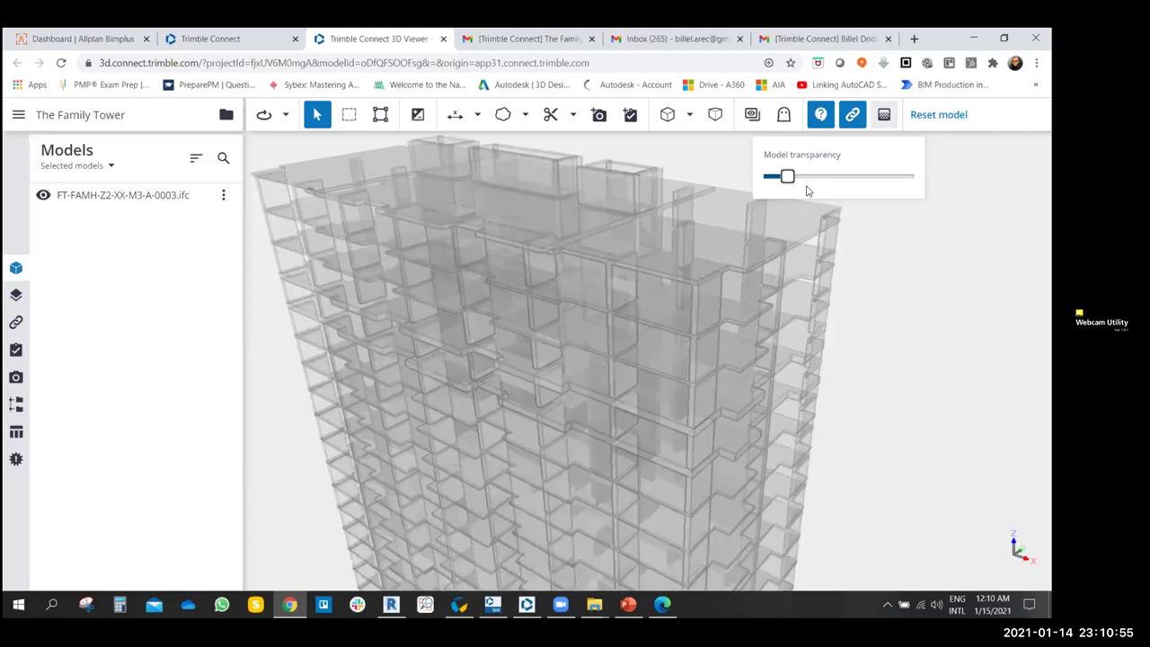
{"action": "scroll", "coordinate": [829, 182], "scroll_direction": "up", "scroll_amount": 1}
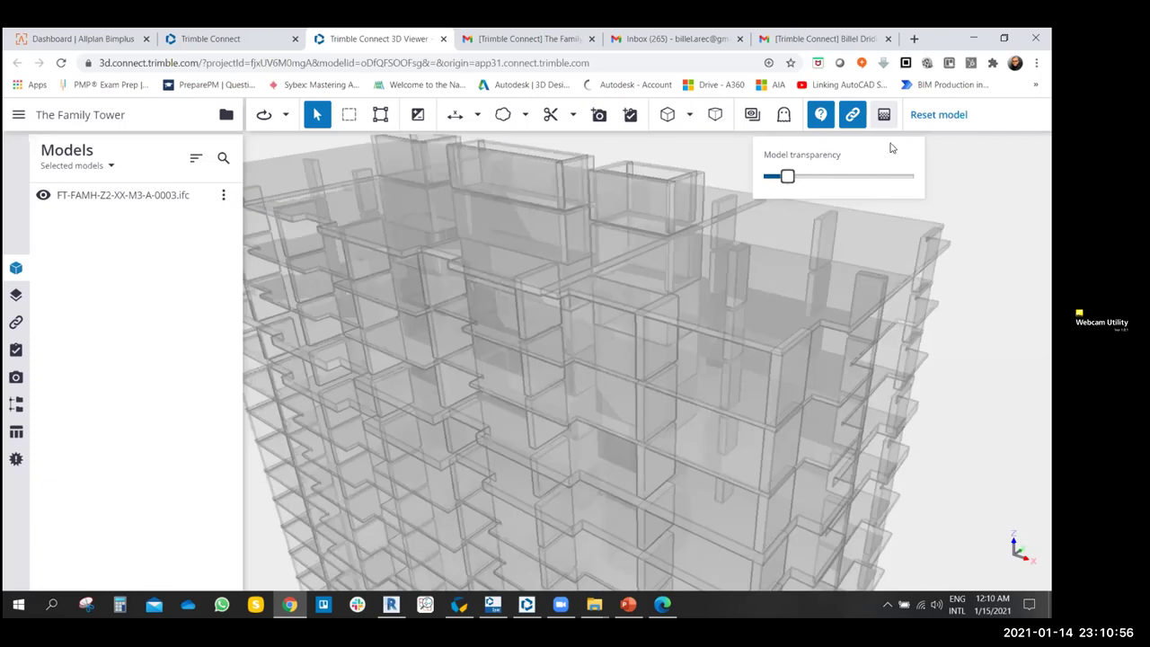
{"action": "left_click", "coordinate": [853, 118]}
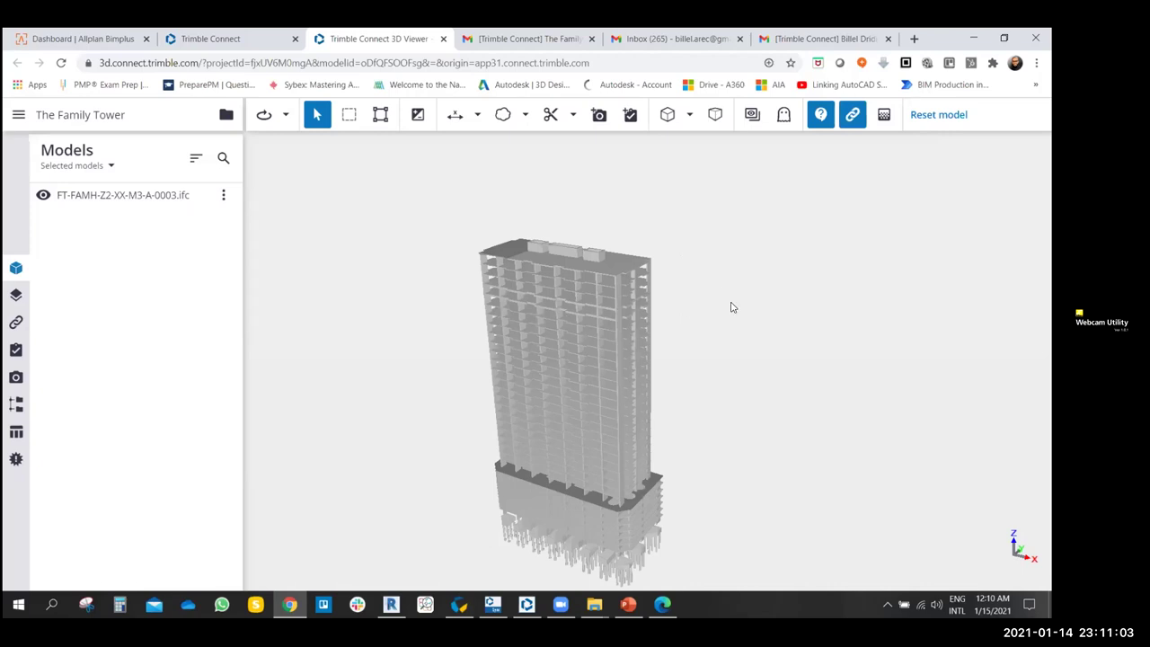
{"action": "left_click_drag", "start_coordinate": [671, 265], "coordinate": [723, 272]}
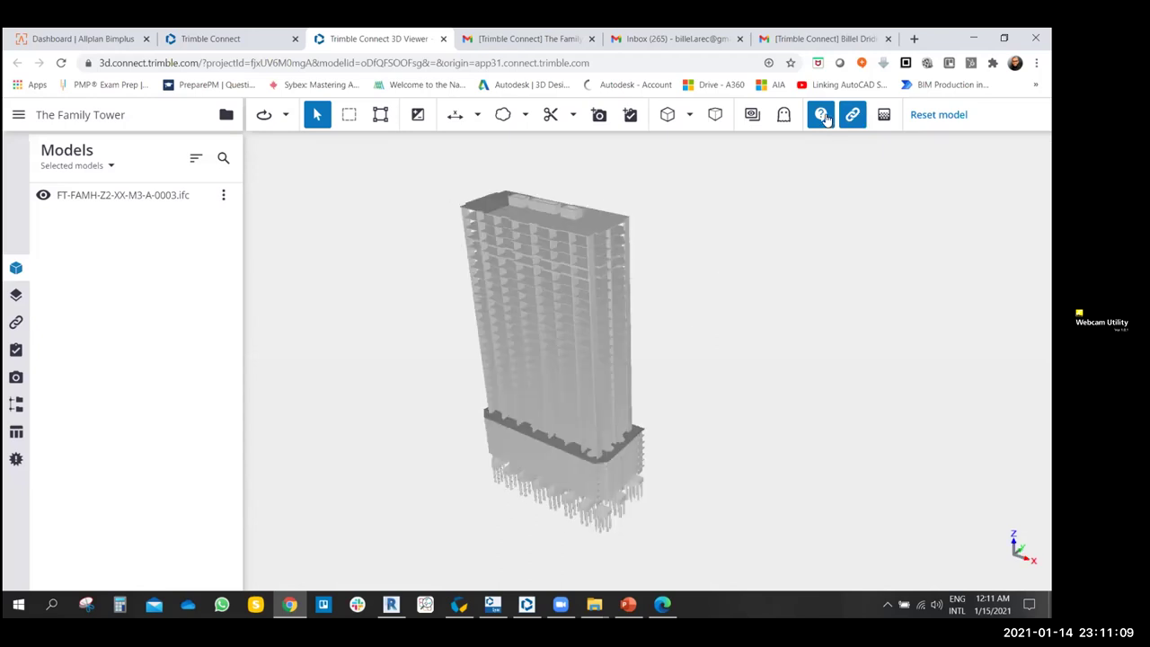
- Hide the navigation hints and try ghost mode on the roof, then switch it off
{"action": "left_click", "coordinate": [822, 117]}
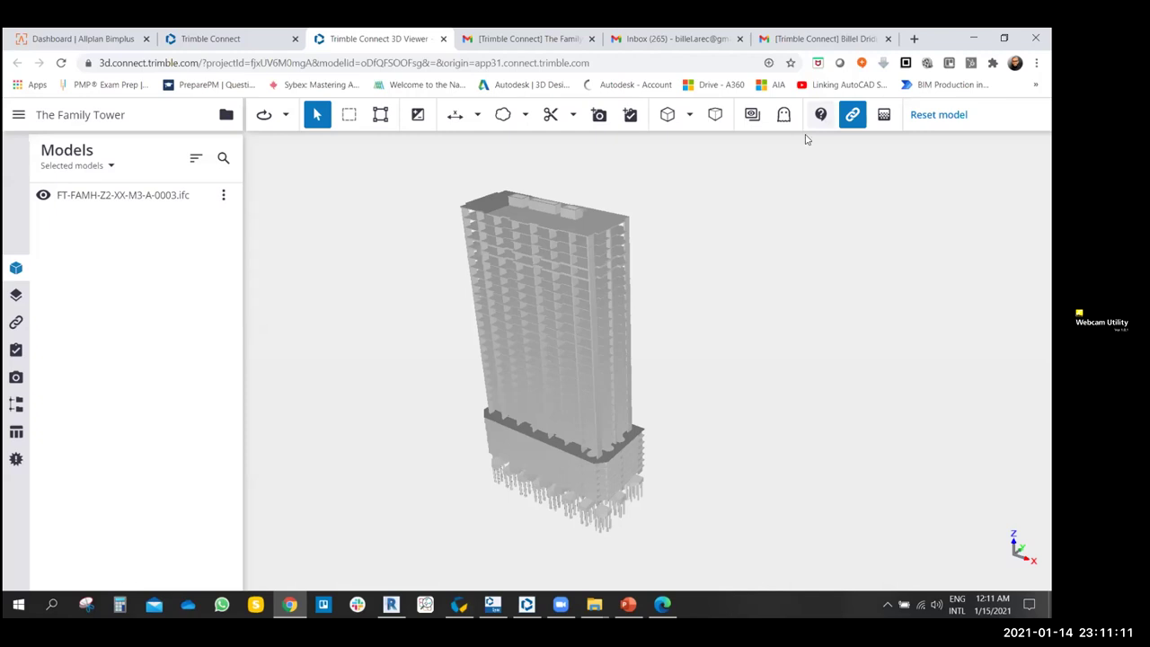
{"action": "left_click", "coordinate": [784, 117]}
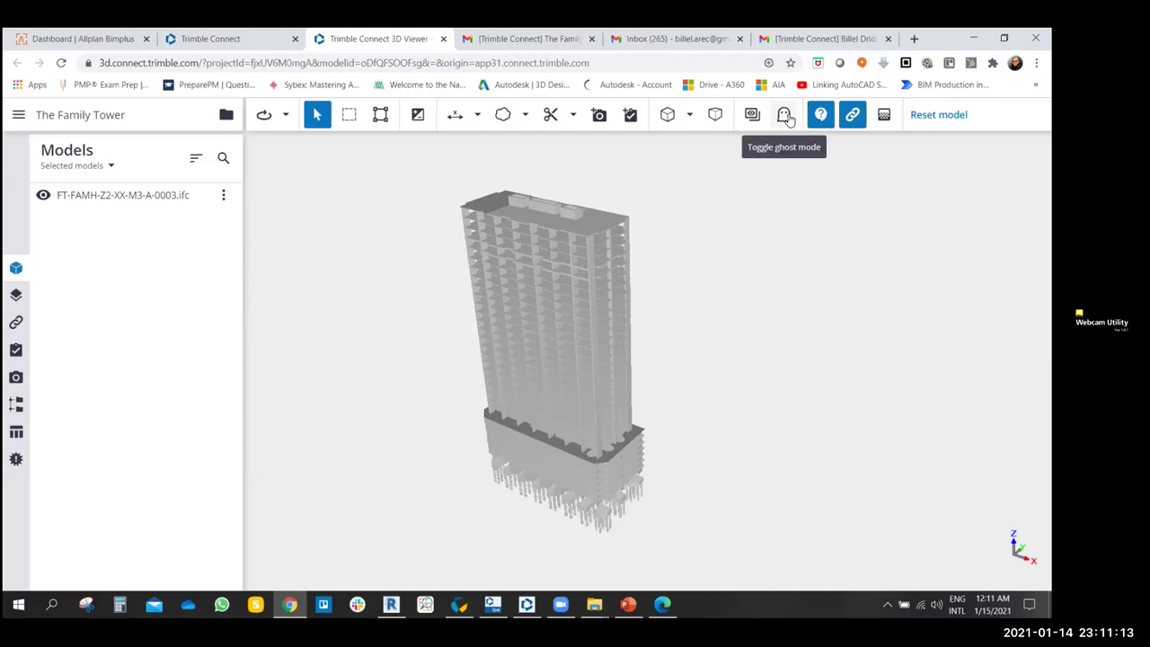
{"action": "left_click", "coordinate": [593, 231]}
{"action": "scroll", "coordinate": [688, 236], "scroll_direction": "up", "scroll_amount": 3}
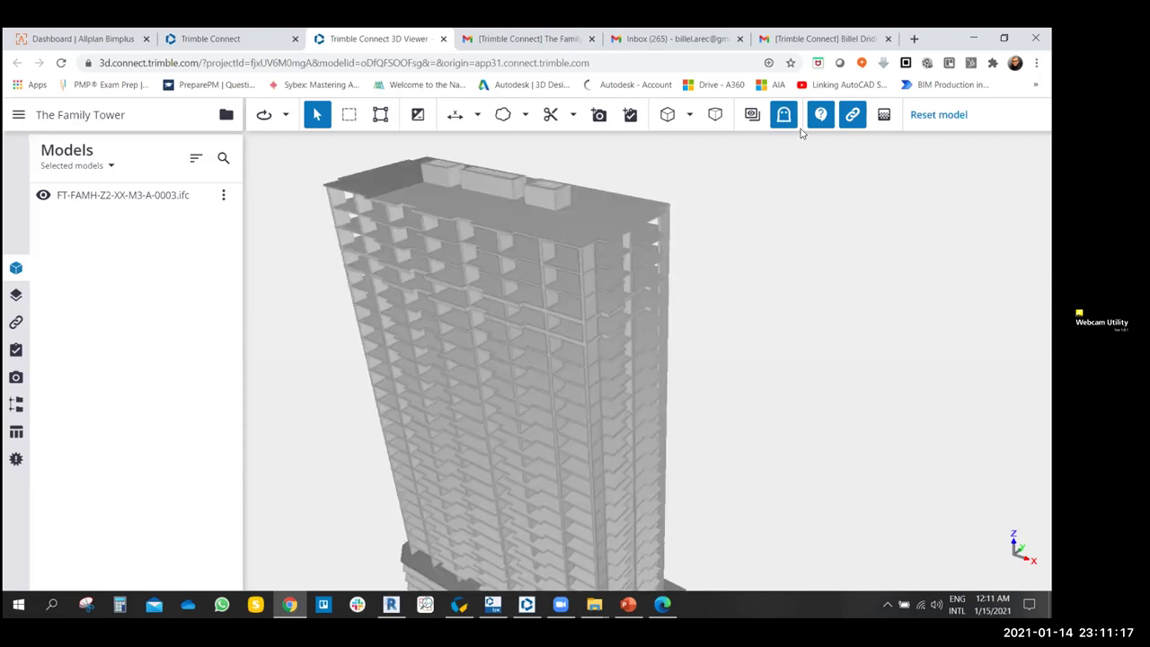
{"action": "left_click", "coordinate": [784, 116]}
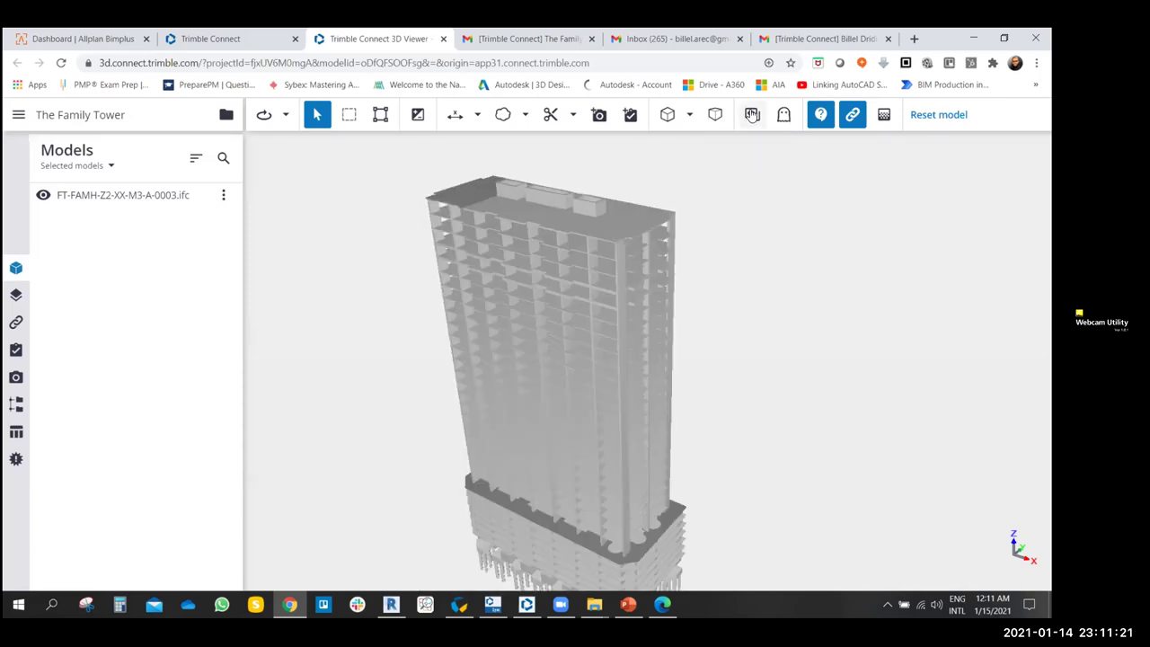
- Isolate the roof slab's layer, then restore the whole tower and clear the selection
{"action": "left_click", "coordinate": [626, 231]}
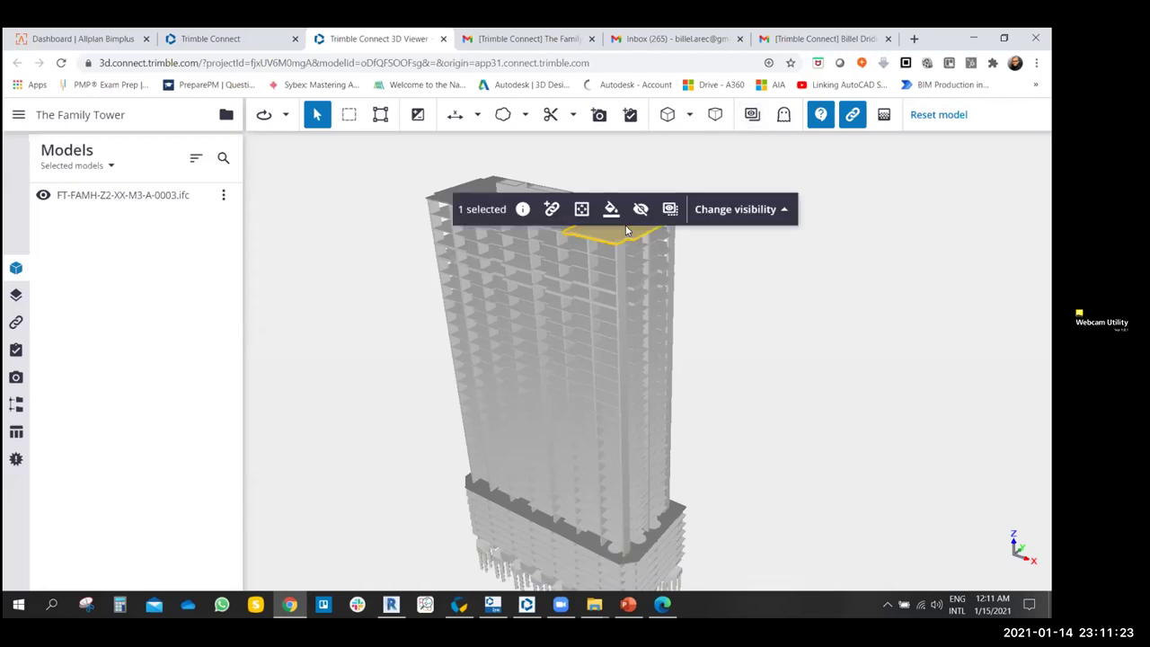
{"action": "left_click", "coordinate": [735, 209]}
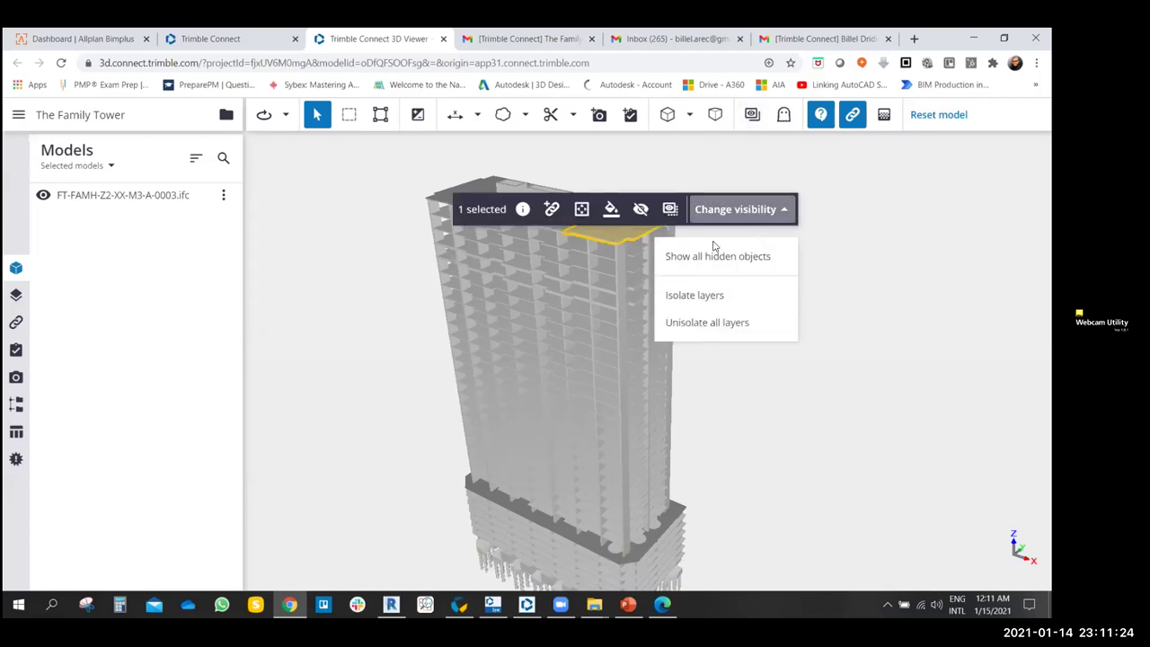
{"action": "left_click", "coordinate": [681, 308]}
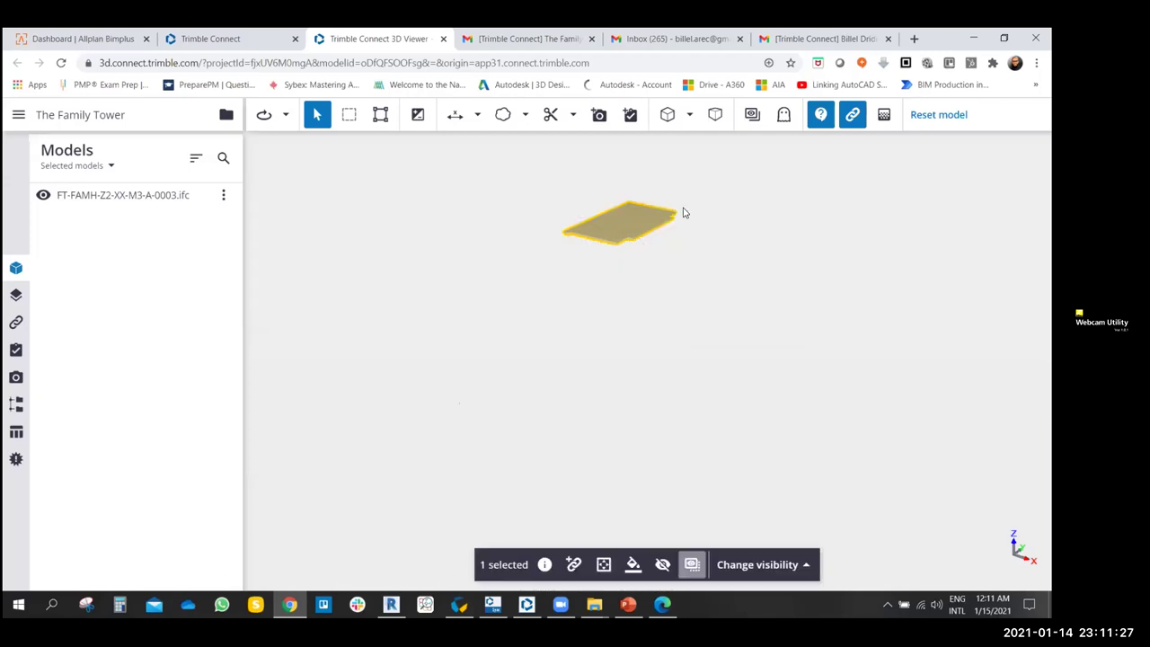
{"action": "left_click", "coordinate": [760, 113]}
{"action": "left_click", "coordinate": [705, 254]}
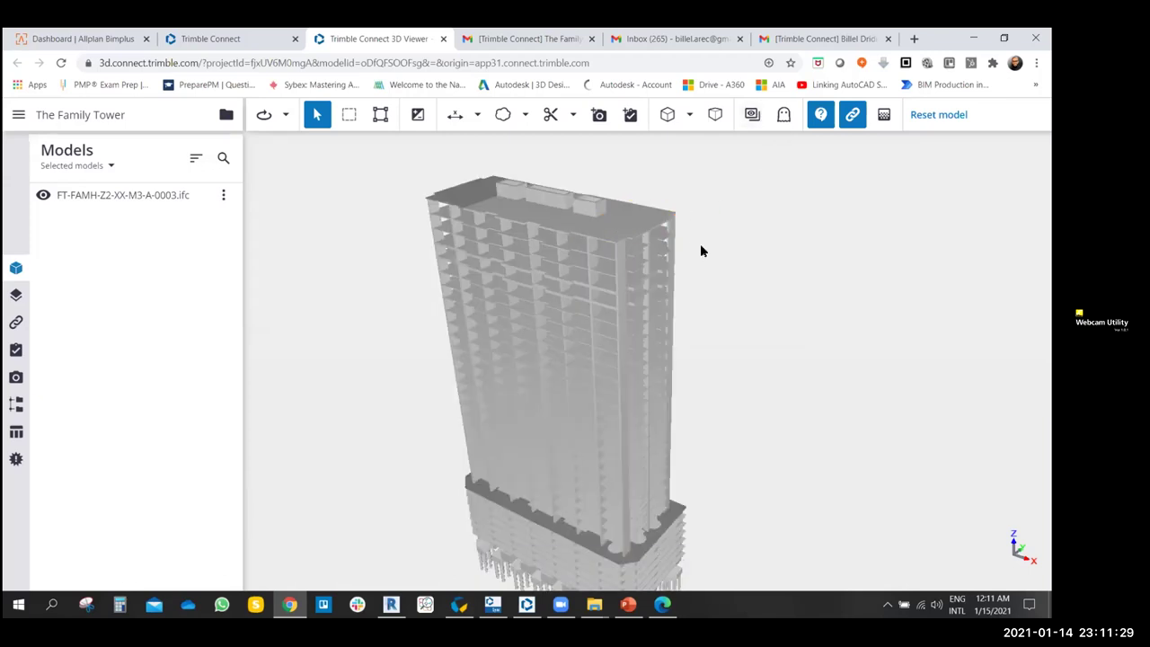
{"action": "left_click_drag", "start_coordinate": [752, 259], "coordinate": [753, 197]}
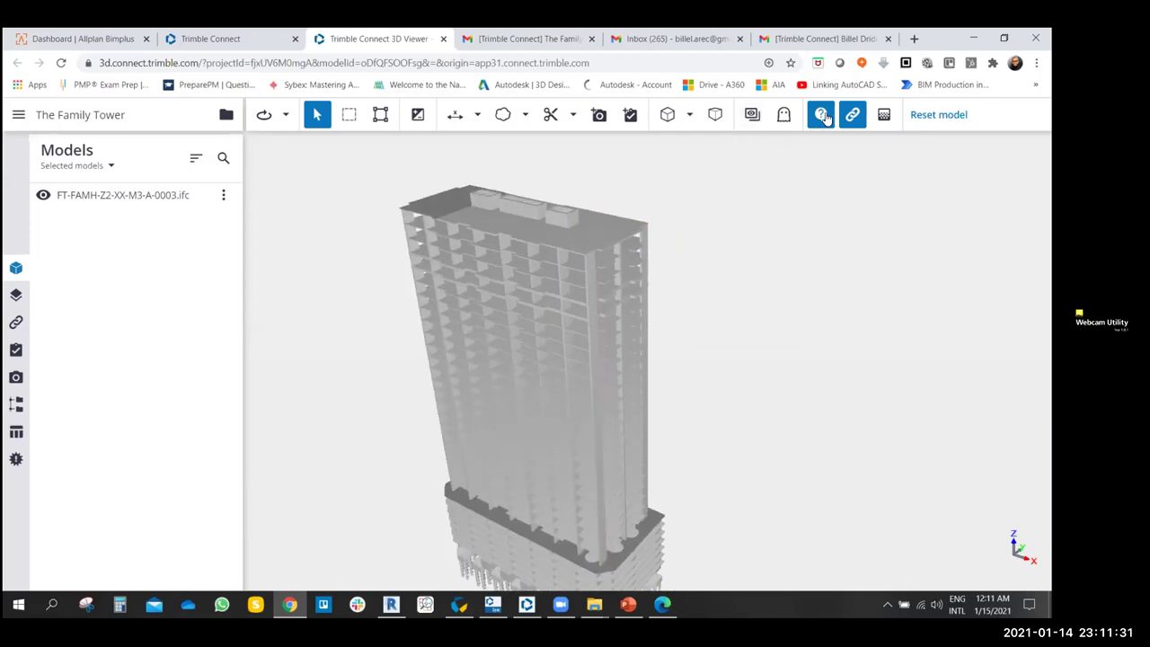
{"action": "left_click", "coordinate": [568, 244]}
{"action": "left_click", "coordinate": [796, 203]}
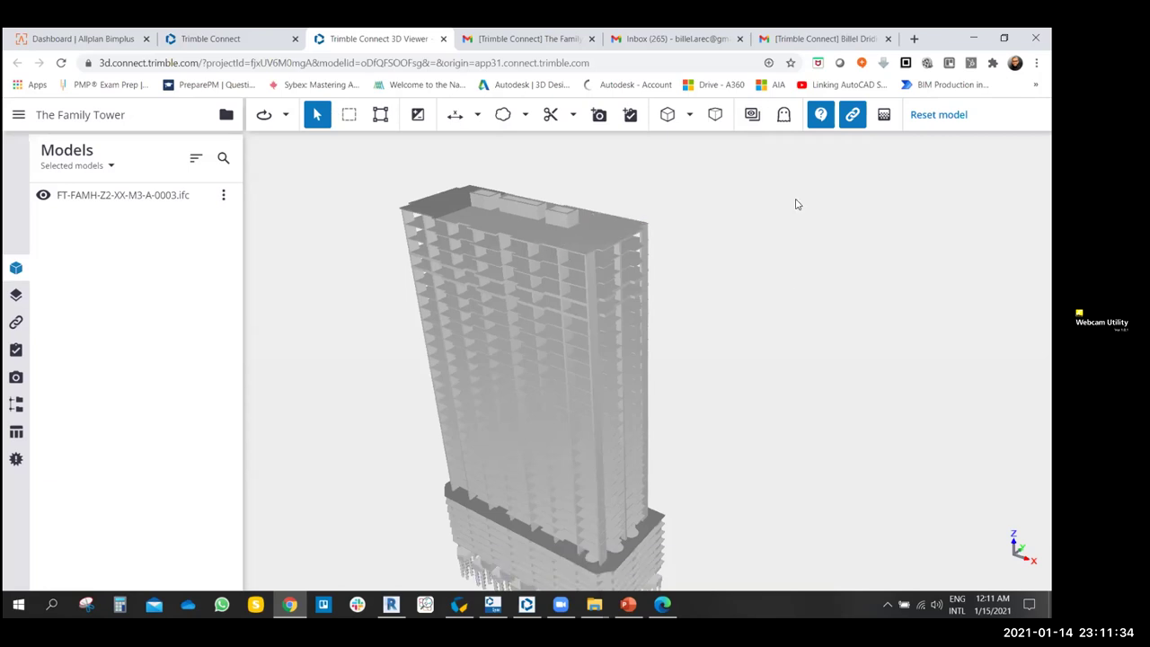
- Switch to orthographic projection, fit the model, and return to perspective
{"action": "left_click", "coordinate": [715, 114]}
{"action": "left_click", "coordinate": [667, 117]}
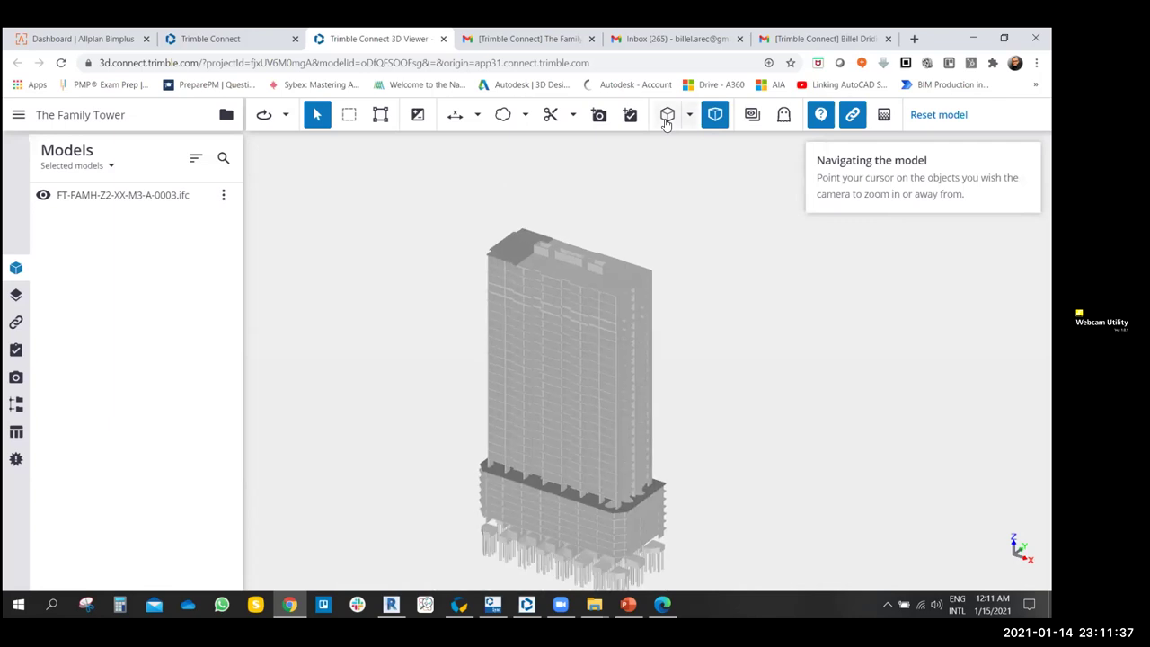
{"action": "left_click", "coordinate": [711, 120]}
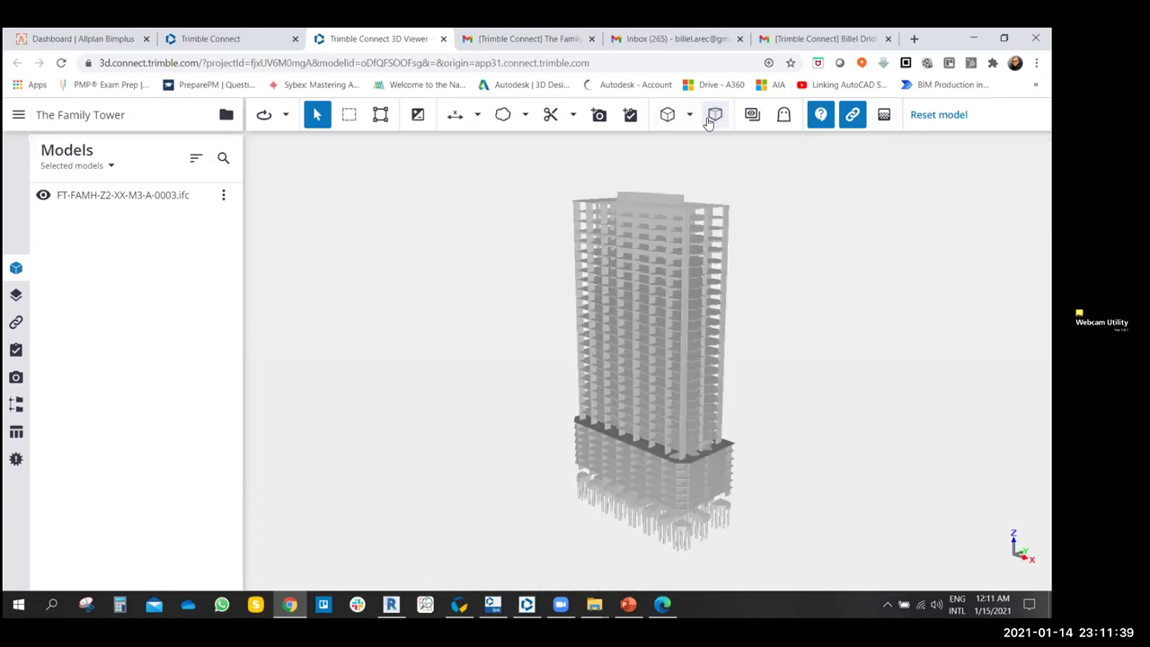
- View the tower from Top, Back, Right and Bottom presets, then reset the view
{"action": "left_click", "coordinate": [689, 117]}
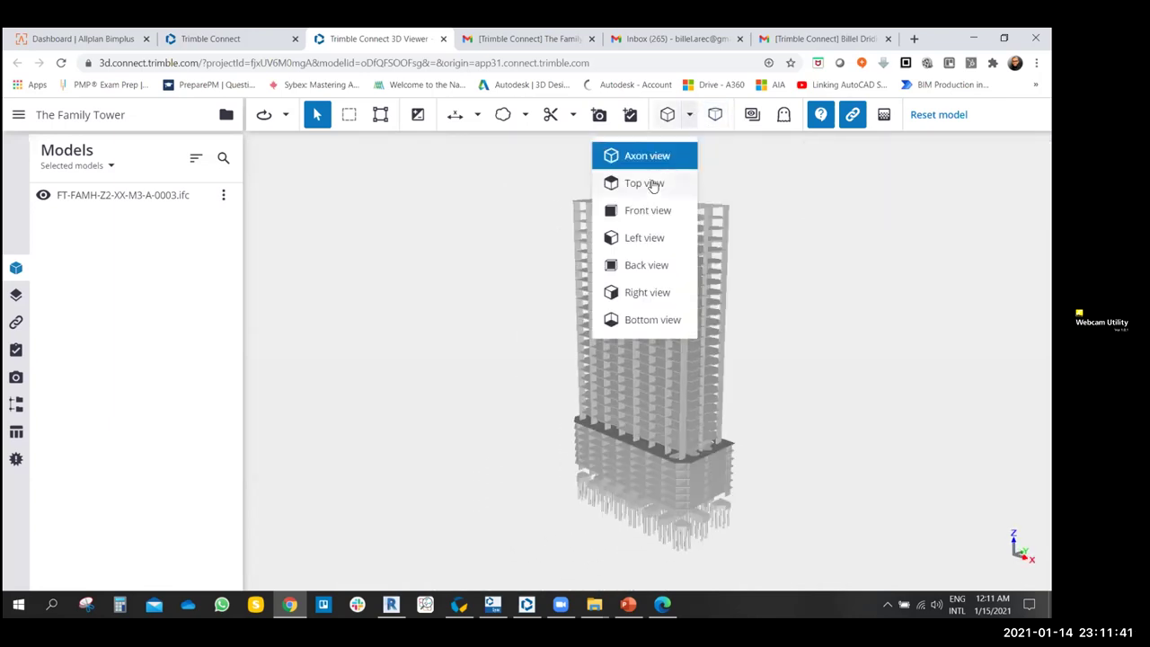
{"action": "left_click", "coordinate": [650, 184]}
{"action": "left_click", "coordinate": [691, 117]}
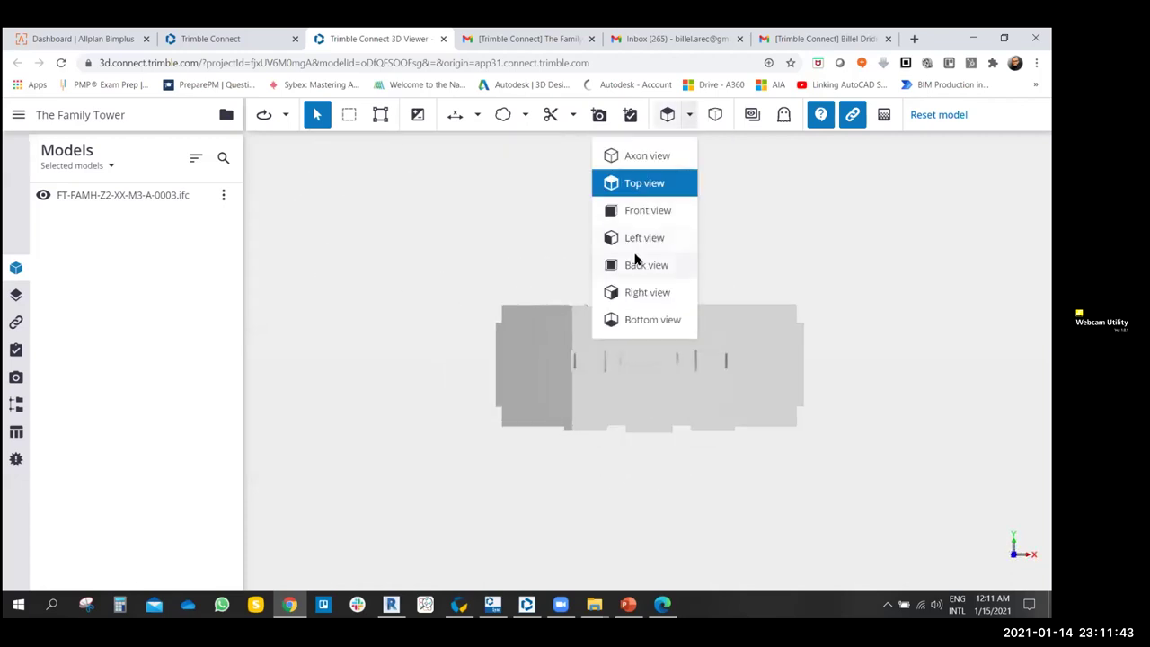
{"action": "left_click", "coordinate": [637, 260]}
{"action": "left_click", "coordinate": [682, 119]}
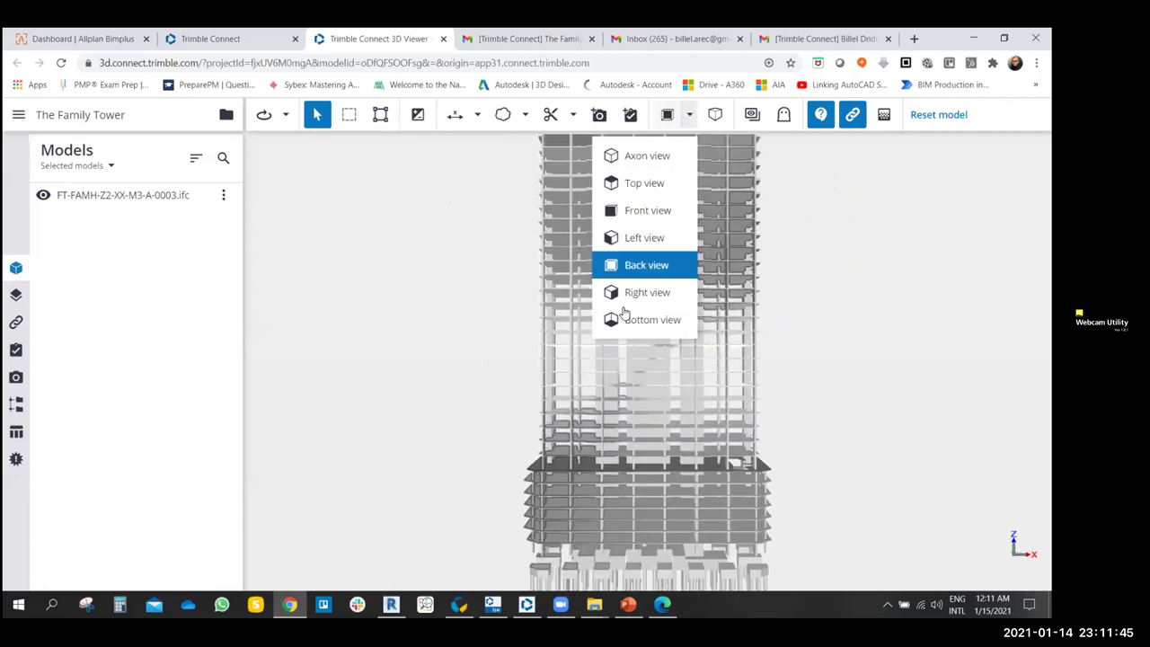
{"action": "left_click", "coordinate": [631, 293]}
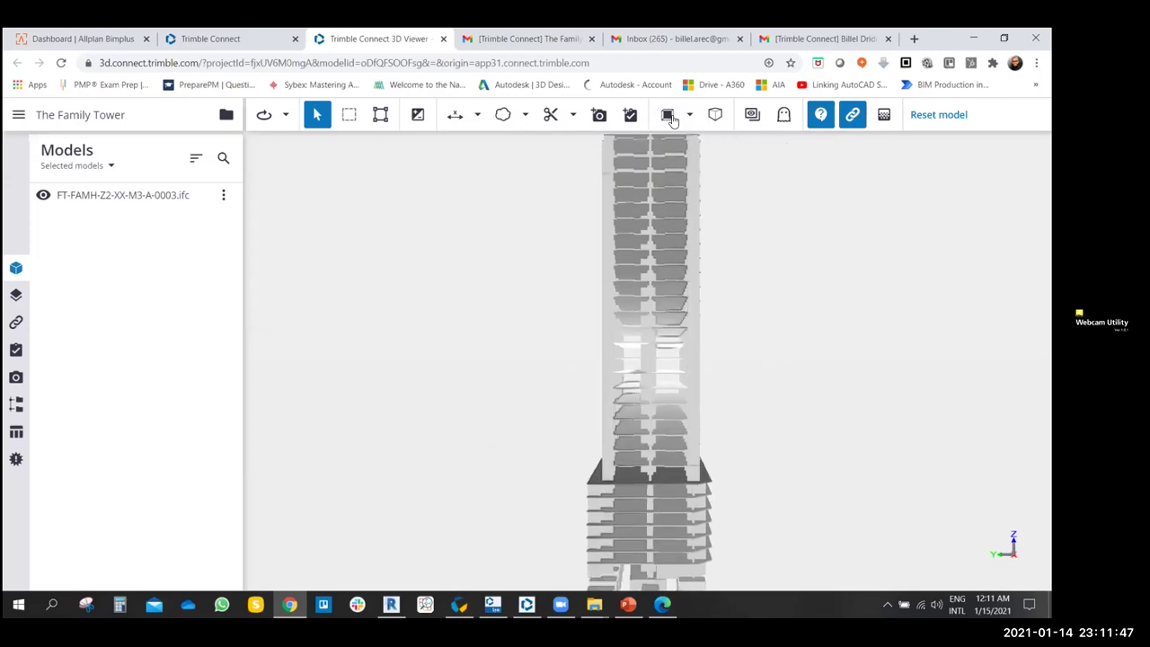
{"action": "left_click", "coordinate": [691, 117]}
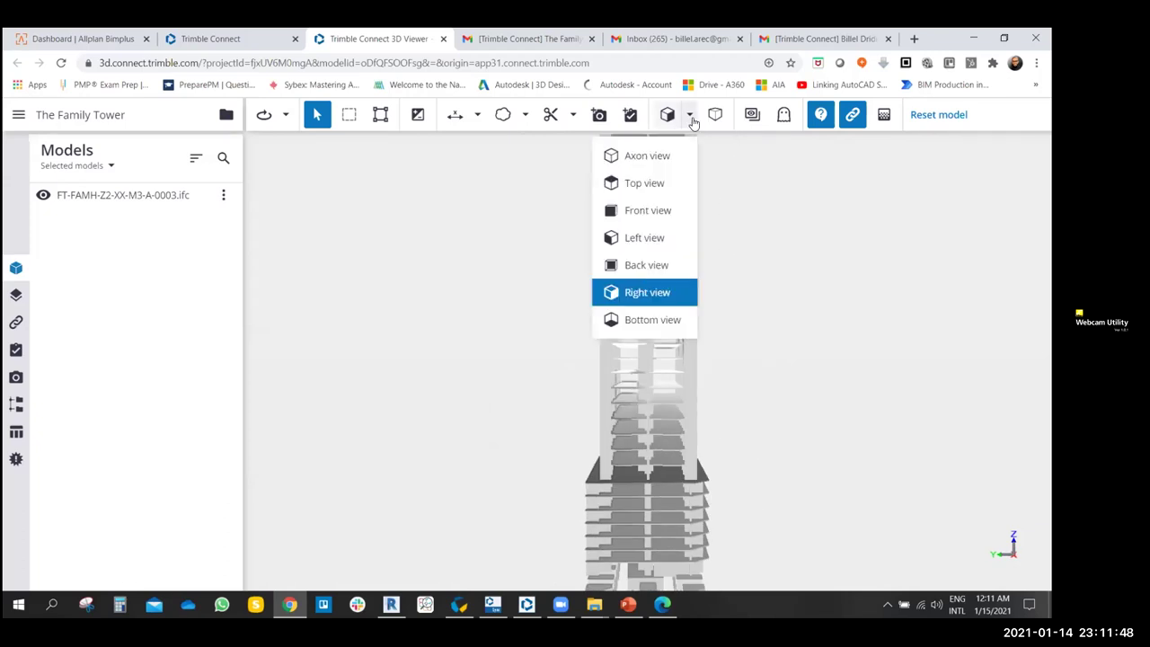
{"action": "left_click", "coordinate": [643, 321]}
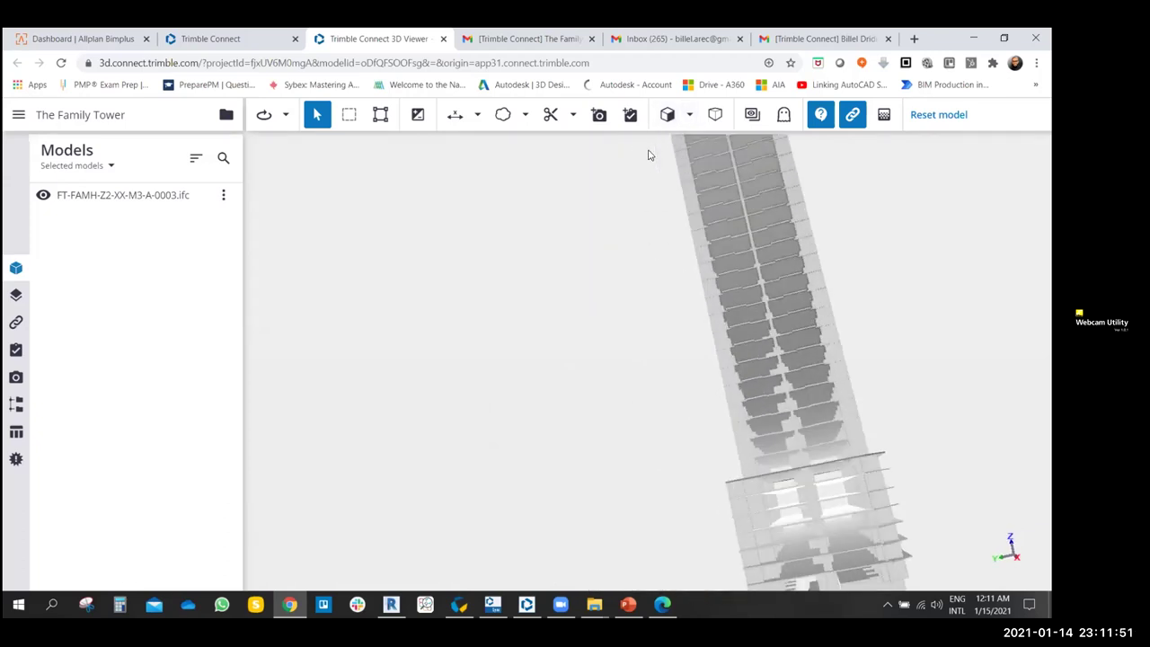
{"action": "left_click", "coordinate": [936, 124]}
- Orbit and zoom to look down onto the tower roof
{"action": "left_click_drag", "start_coordinate": [557, 368], "coordinate": [510, 318]}
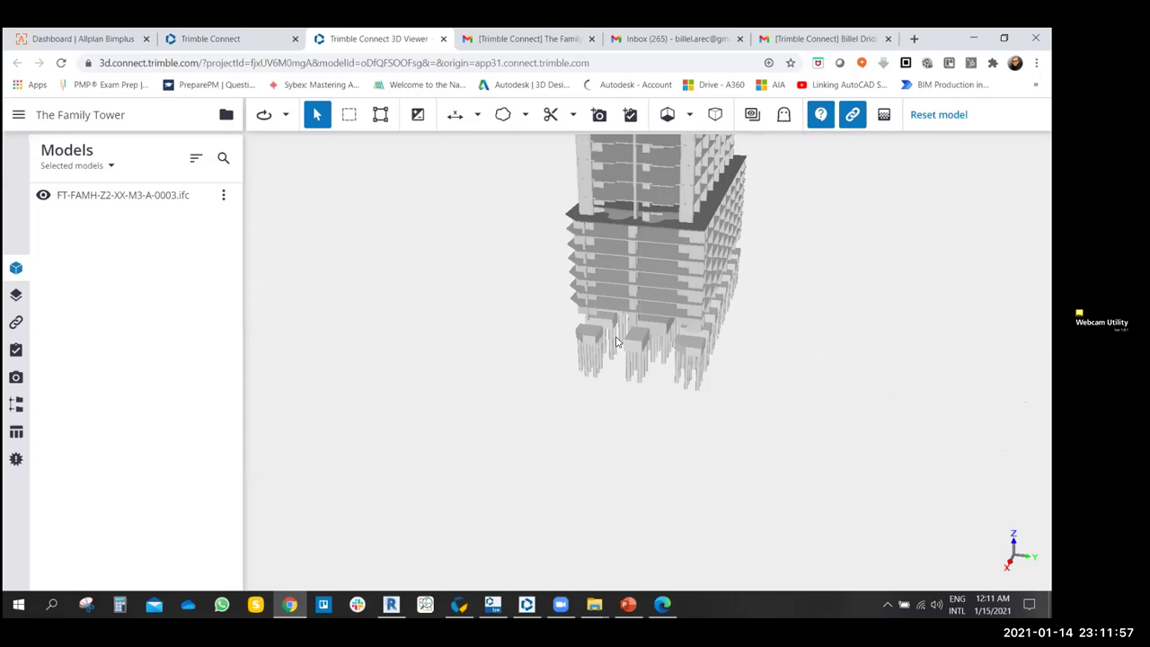
{"action": "scroll", "coordinate": [568, 342], "scroll_direction": "up", "scroll_amount": 5}
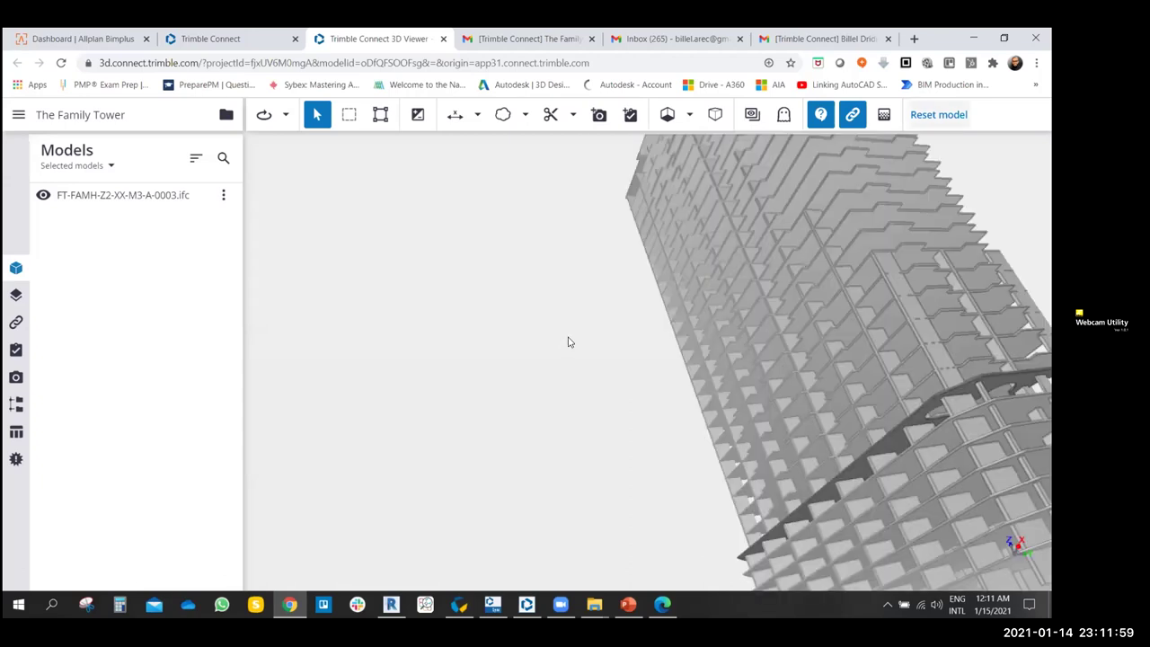
{"action": "scroll", "coordinate": [568, 341], "scroll_direction": "down", "scroll_amount": 5}
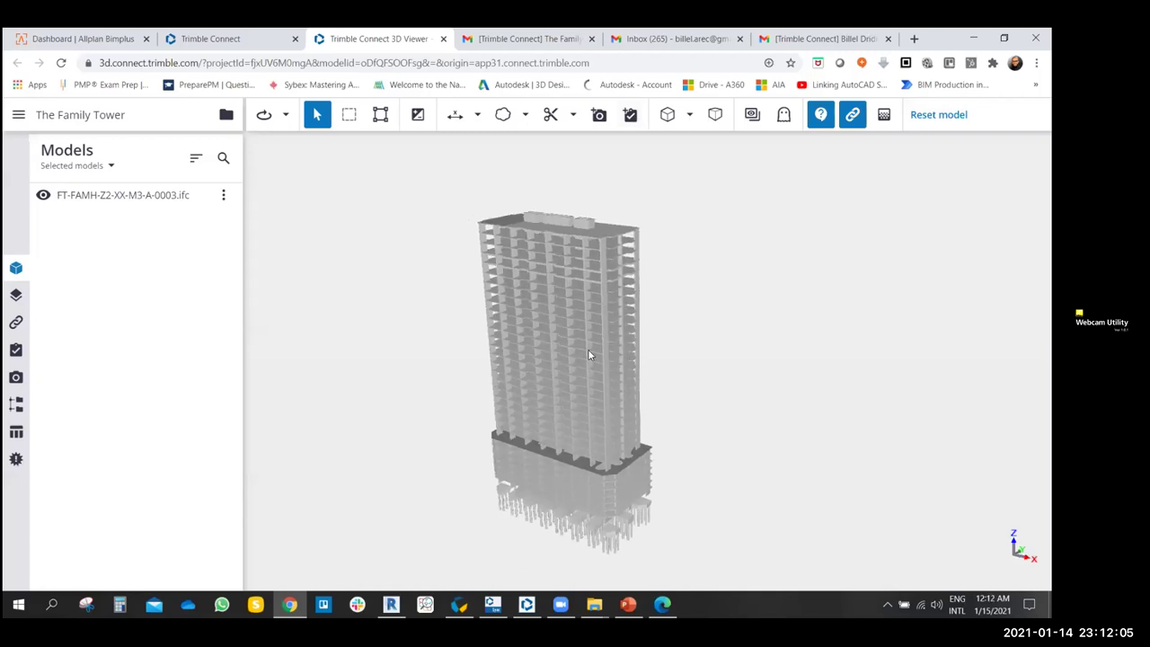
{"action": "left_click_drag", "start_coordinate": [566, 382], "coordinate": [759, 390]}
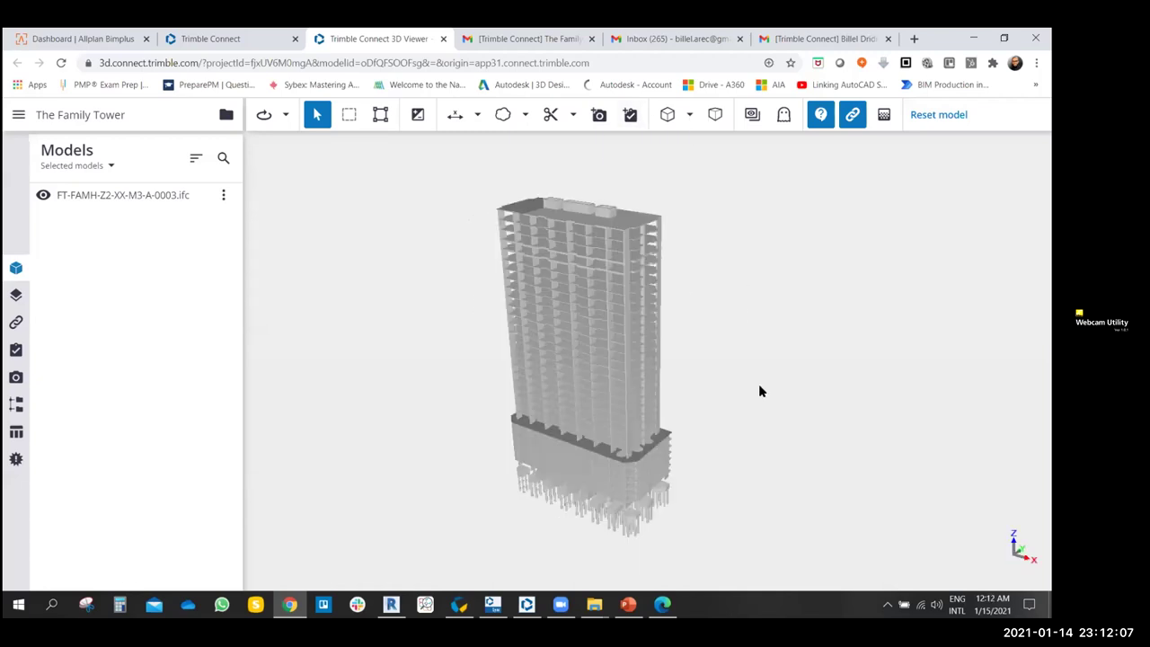
{"action": "left_click_drag", "start_coordinate": [880, 403], "coordinate": [466, 235]}
{"action": "scroll", "coordinate": [465, 236], "scroll_direction": "up", "scroll_amount": 5}
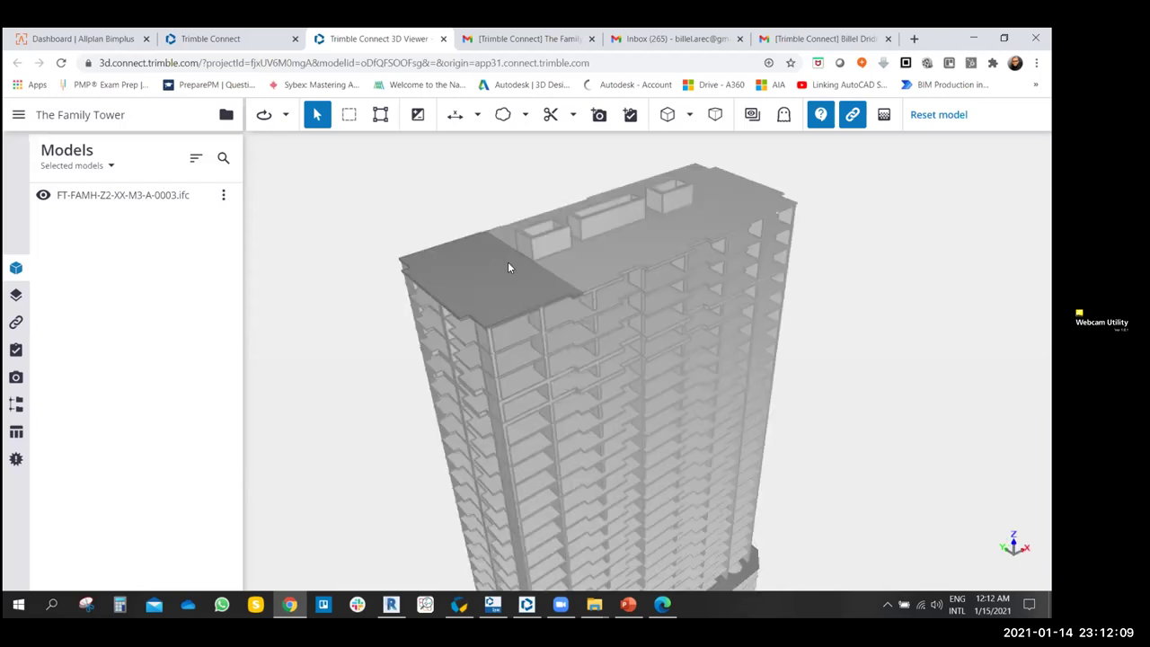
{"action": "scroll", "coordinate": [557, 285], "scroll_direction": "up", "scroll_amount": 3}
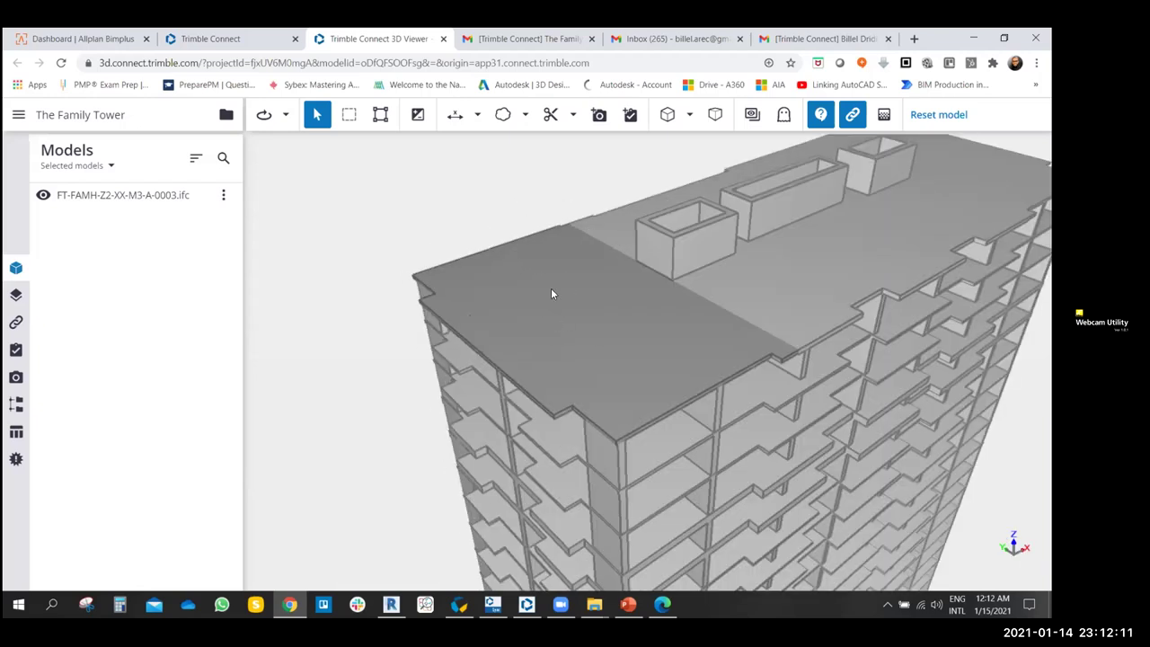
{"action": "left_click_drag", "start_coordinate": [551, 294], "coordinate": [581, 368]}
{"action": "scroll", "coordinate": [583, 318], "scroll_direction": "down", "scroll_amount": 5}
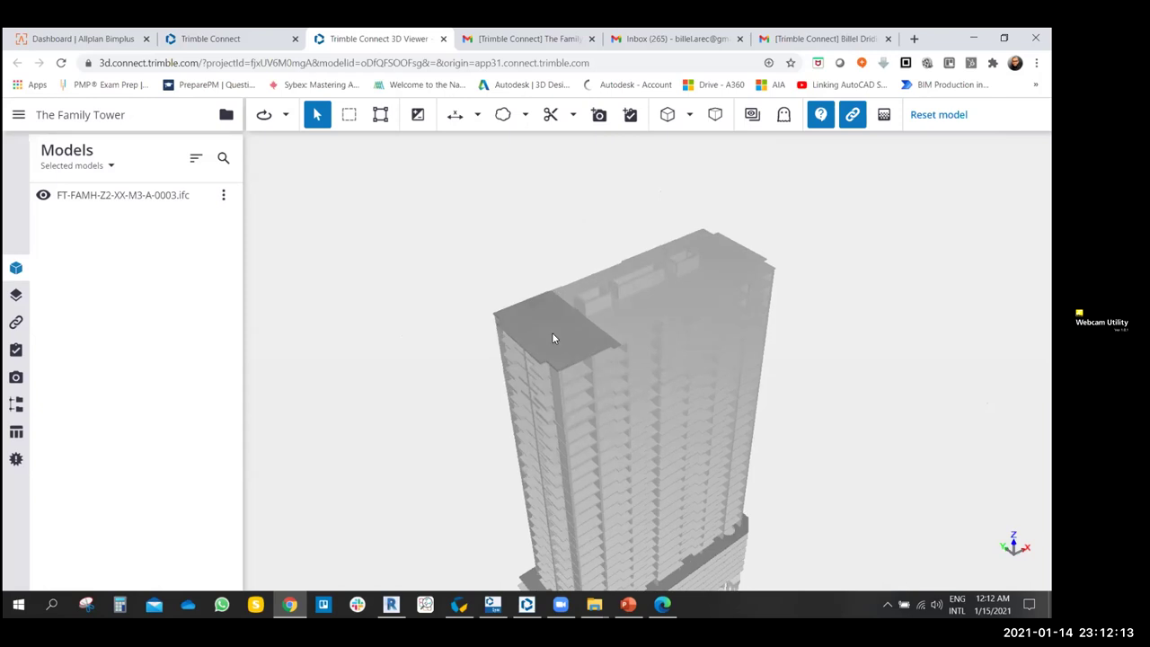
{"action": "scroll", "coordinate": [491, 310], "scroll_direction": "up", "scroll_amount": 5}
- Select the left roof slab to check it, deselect it, and orbit lower
{"action": "left_click", "coordinate": [484, 326]}
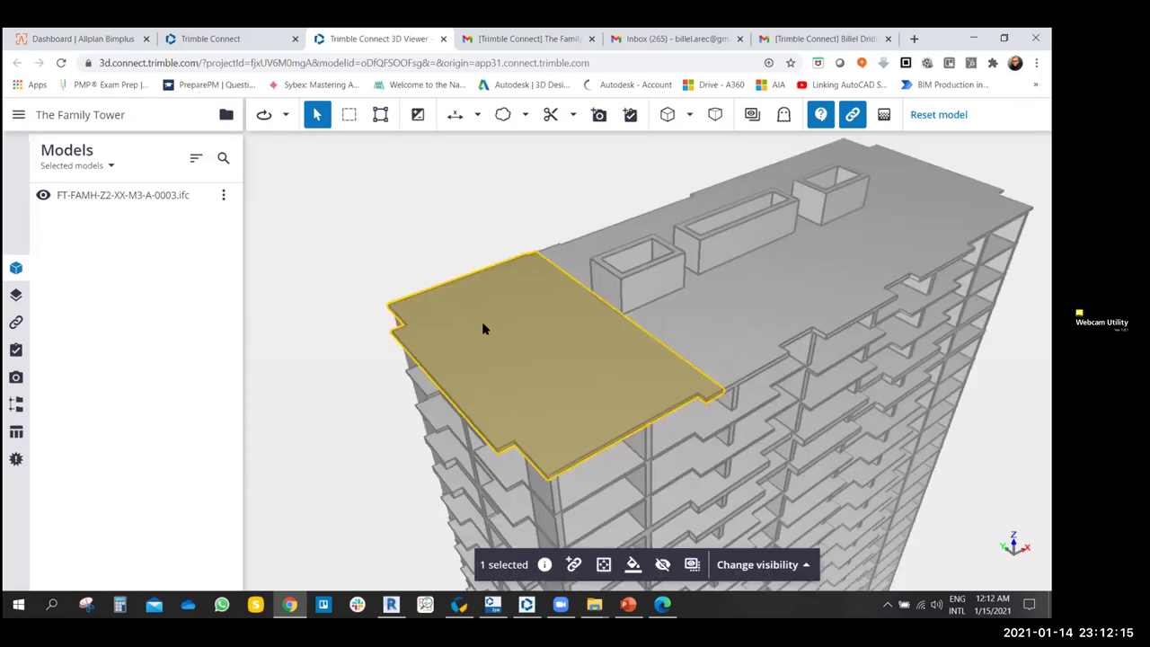
{"action": "left_click", "coordinate": [393, 235]}
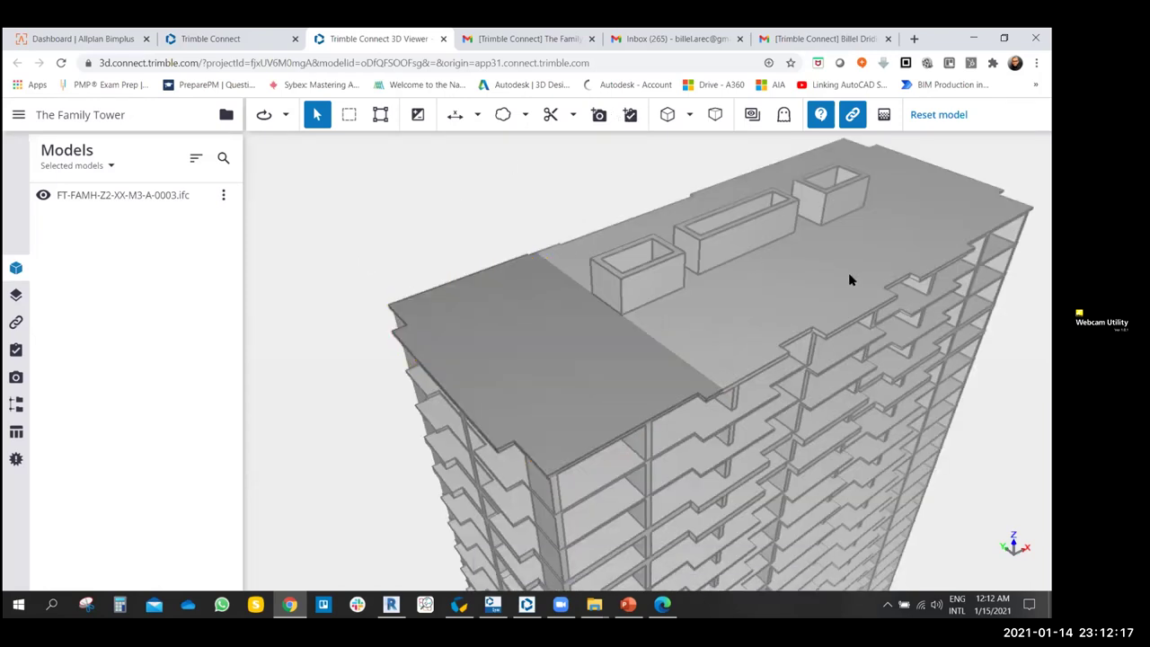
{"action": "left_click_drag", "start_coordinate": [850, 280], "coordinate": [881, 219]}
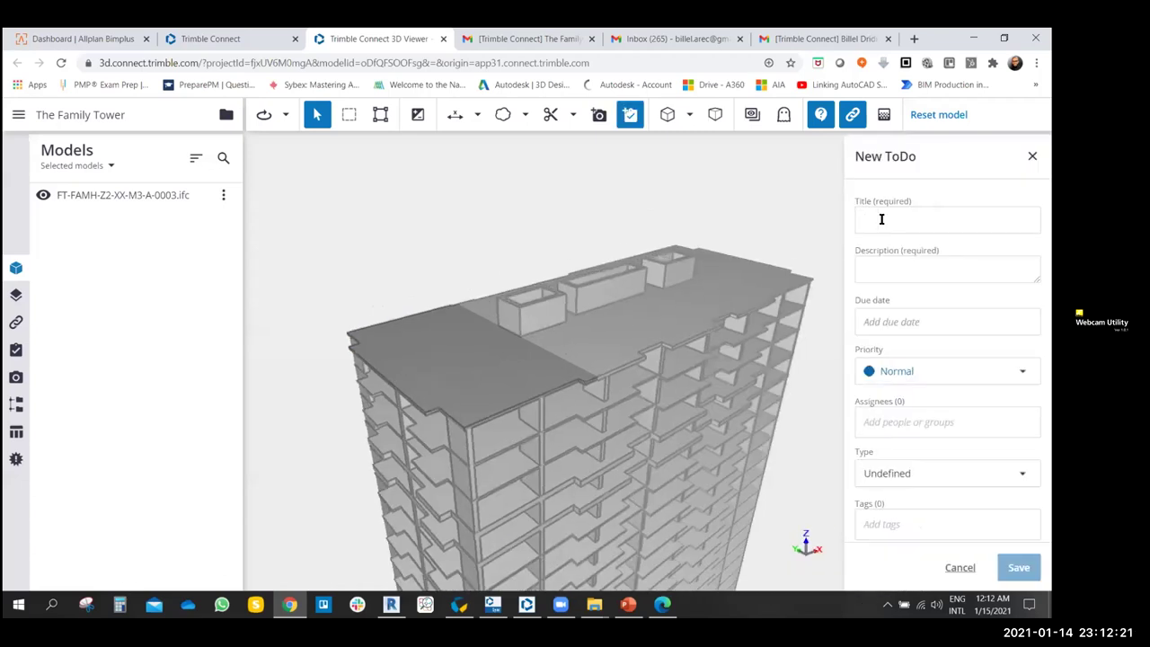
- Title the ToDo 'Structural Model Issue' with description 'Concrete Slab Color Different', fixing spelling
{"action": "left_click", "coordinate": [881, 219]}
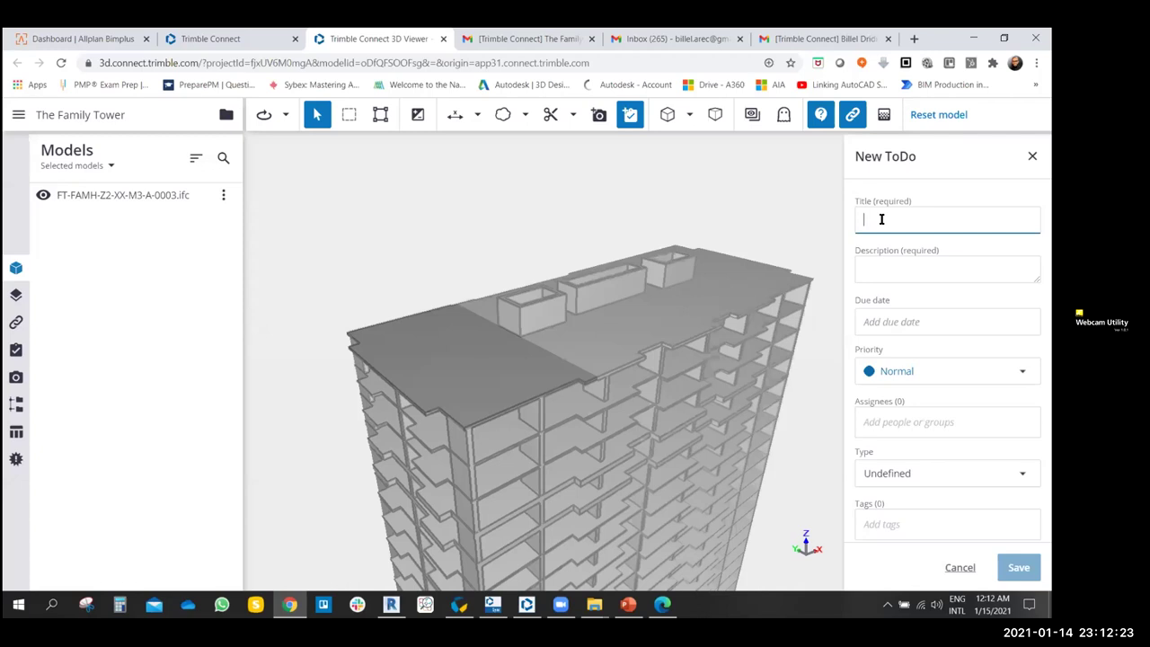
{"action": "type", "text": "Structural Model Issue"}
{"action": "left_click", "coordinate": [894, 269]}
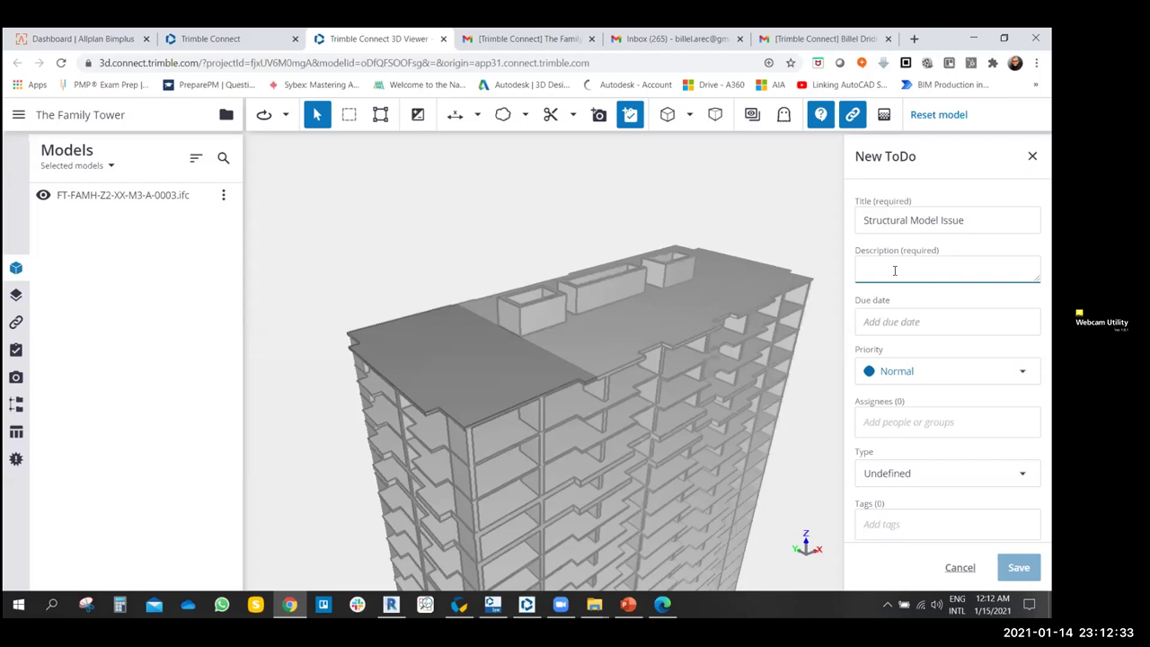
{"action": "type", "text": "Sl"}
{"action": "key", "text": "BackSpace"}
{"action": "key", "text": "BackSpace"}
{"action": "type", "text": "Co"}
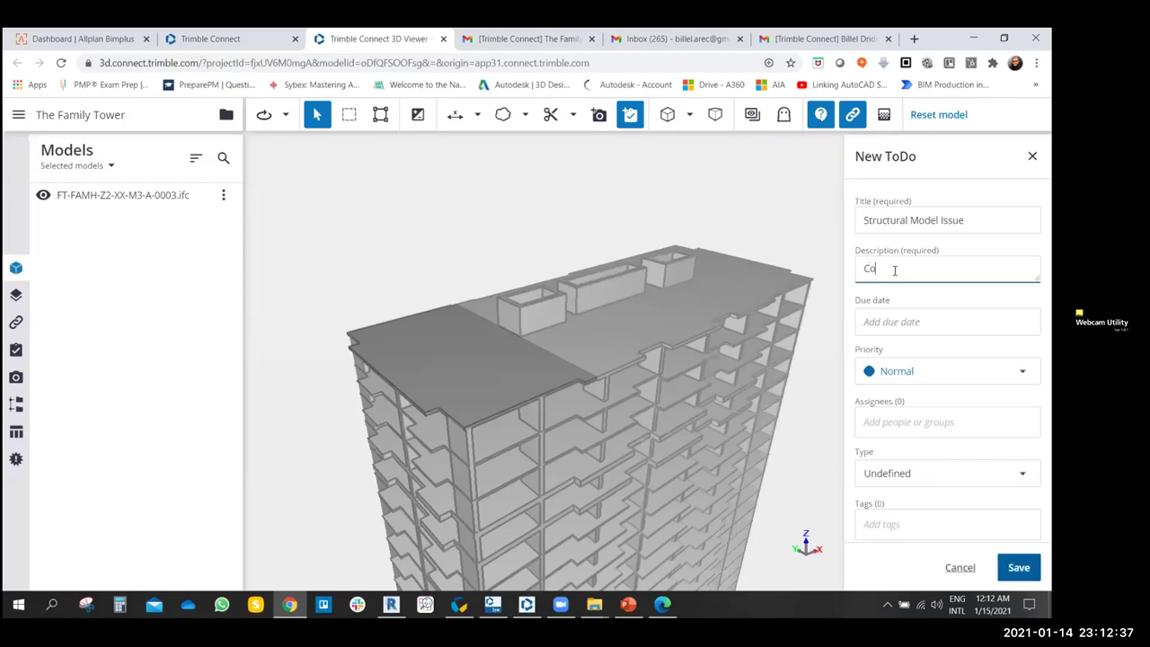
{"action": "type", "text": "ncrete Sklab Color De"}
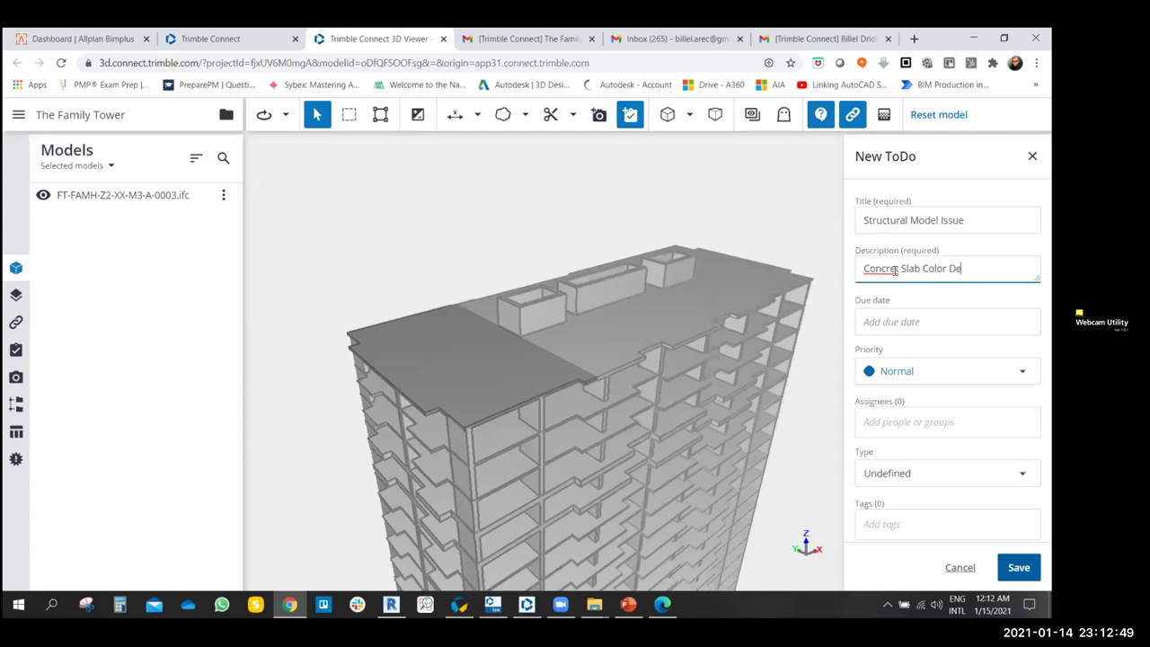
{"action": "type", "text": "nt"}
{"action": "right_click", "coordinate": [879, 268]}
{"action": "left_click", "coordinate": [882, 277]}
{"action": "right_click", "coordinate": [970, 269]}
{"action": "left_click", "coordinate": [869, 277]}
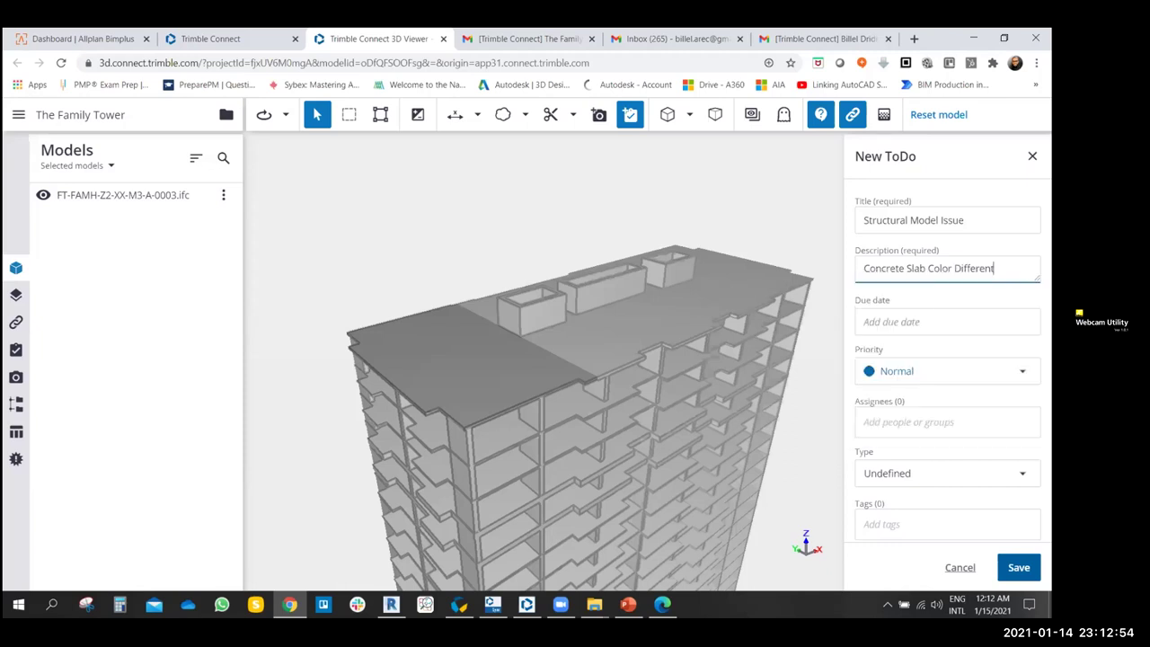
- Set the due date to January 17, 2021 and priority to Critical
{"action": "left_click", "coordinate": [888, 321]}
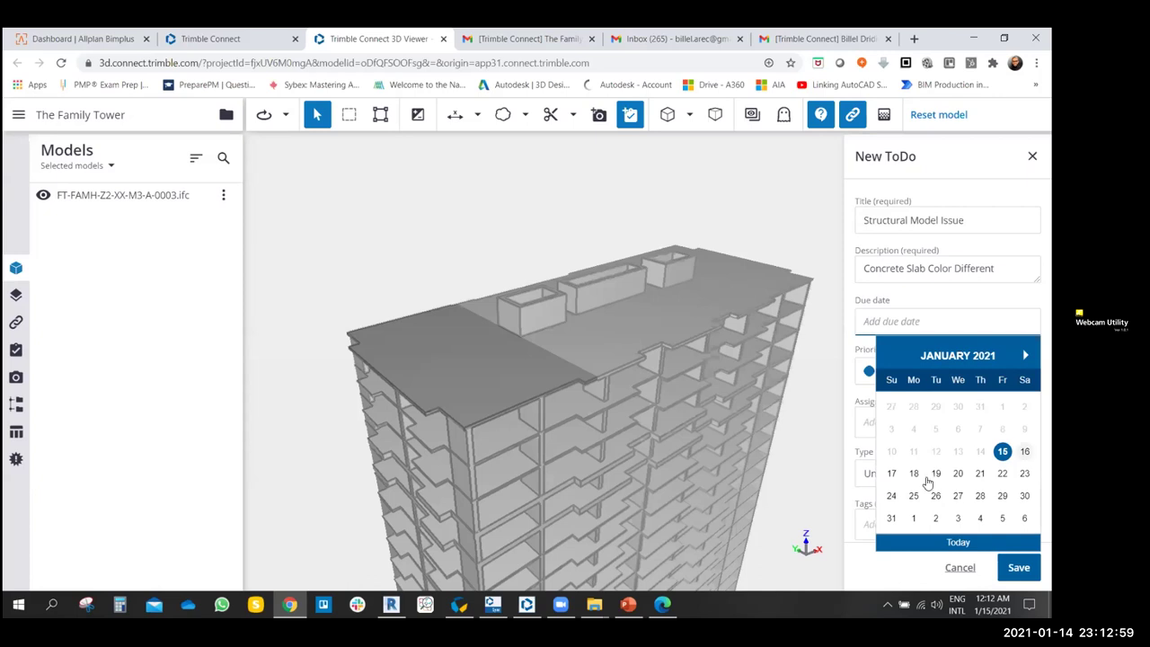
{"action": "left_click", "coordinate": [892, 474]}
{"action": "left_click", "coordinate": [912, 379]}
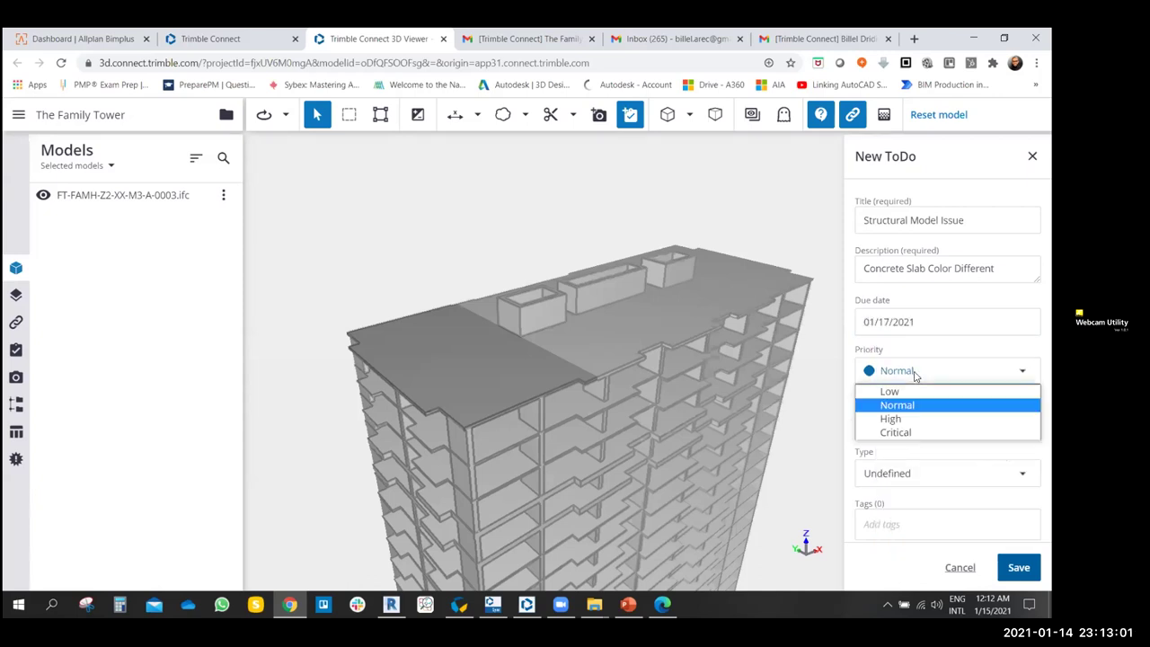
{"action": "left_click", "coordinate": [905, 430]}
- Assign the ToDo to the suggested person and set its type to Issue
{"action": "left_click", "coordinate": [902, 419]}
{"action": "type", "text": "b"}
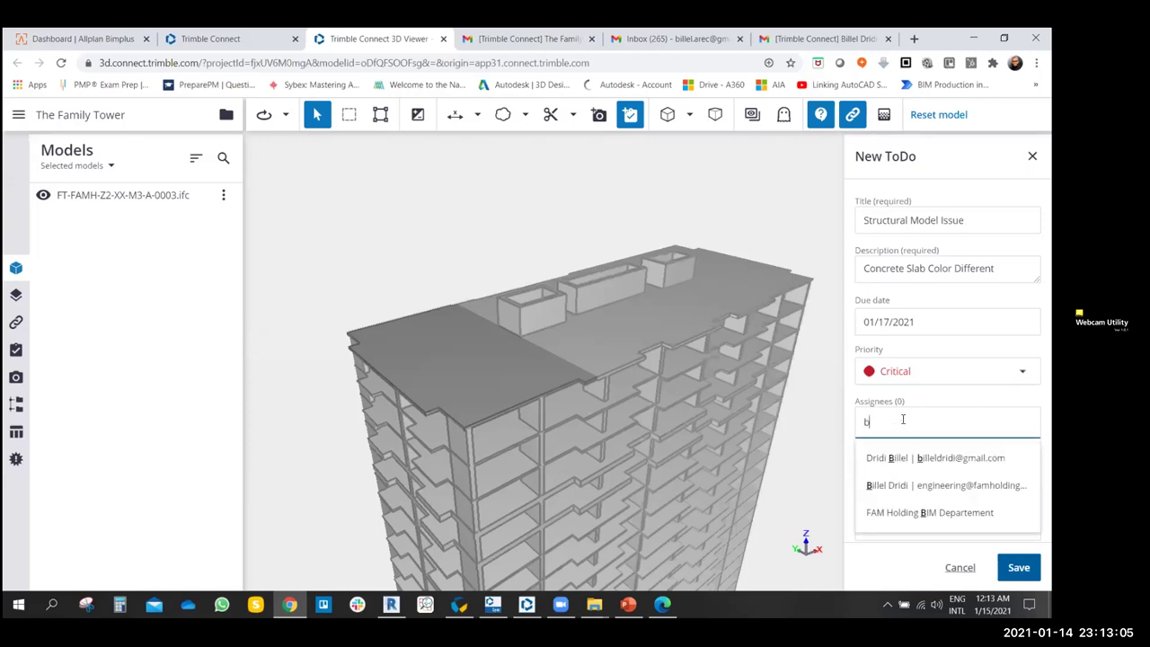
{"action": "left_click", "coordinate": [910, 458]}
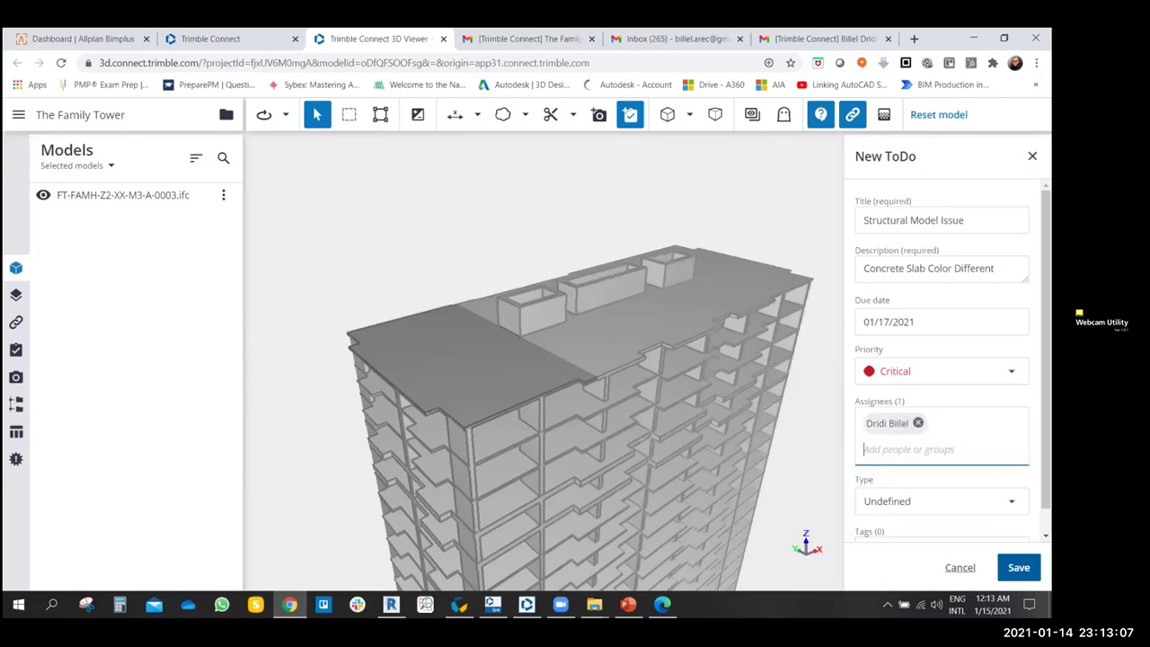
{"action": "scroll", "coordinate": [910, 500], "scroll_direction": "down", "scroll_amount": 1}
{"action": "left_click", "coordinate": [922, 475]}
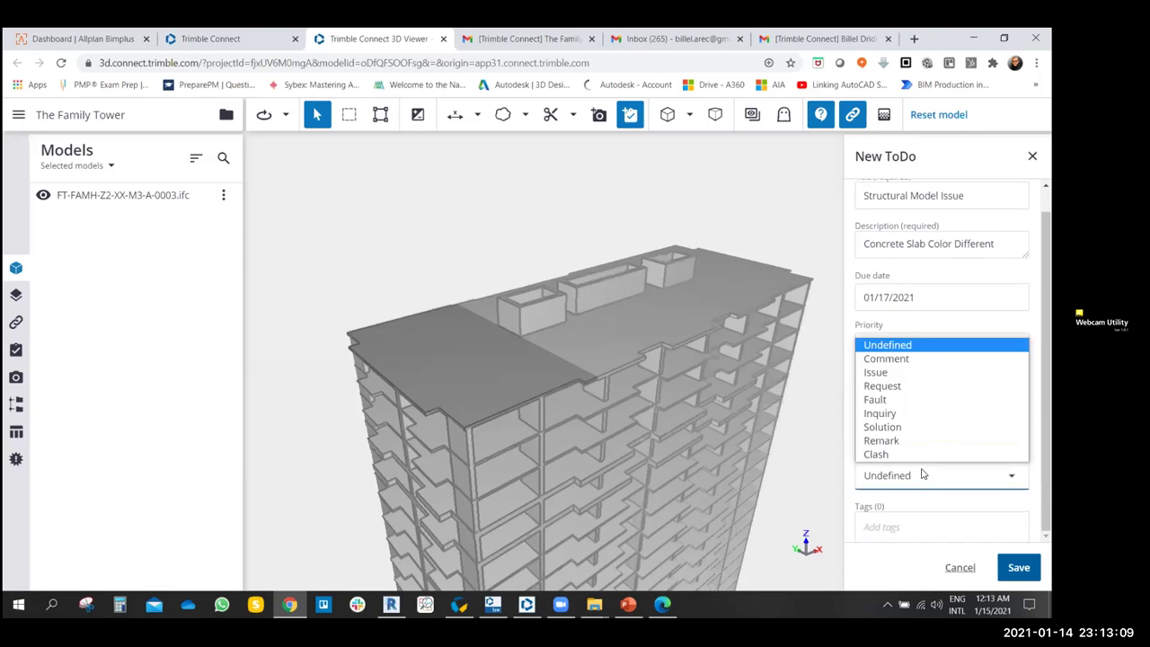
{"action": "left_click", "coordinate": [885, 374]}
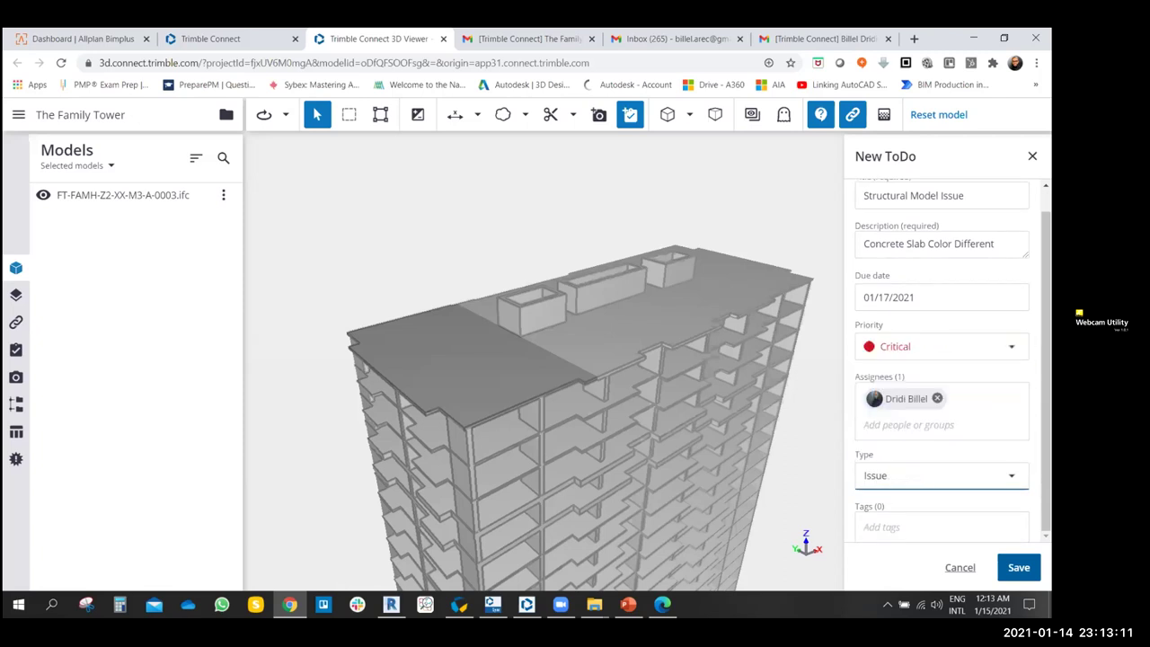
- Add the STR tag and save the ToDo
{"action": "left_click", "coordinate": [898, 526]}
{"action": "type", "text": "S"}
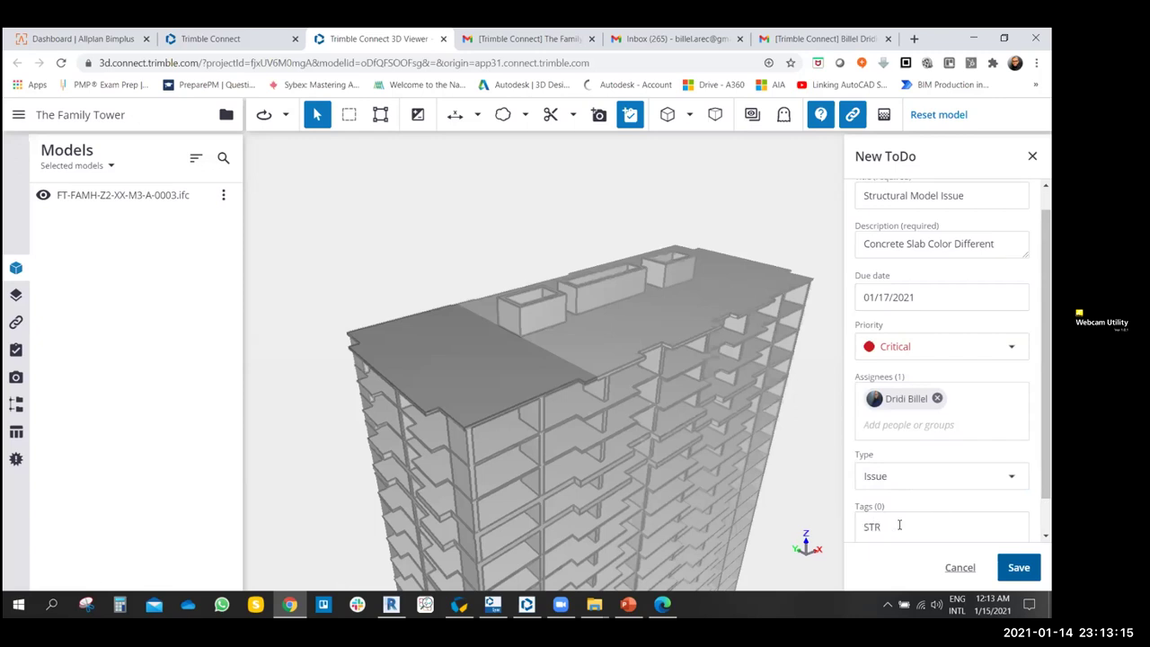
{"action": "type", "text": "TR"}
{"action": "key", "text": "Return"}
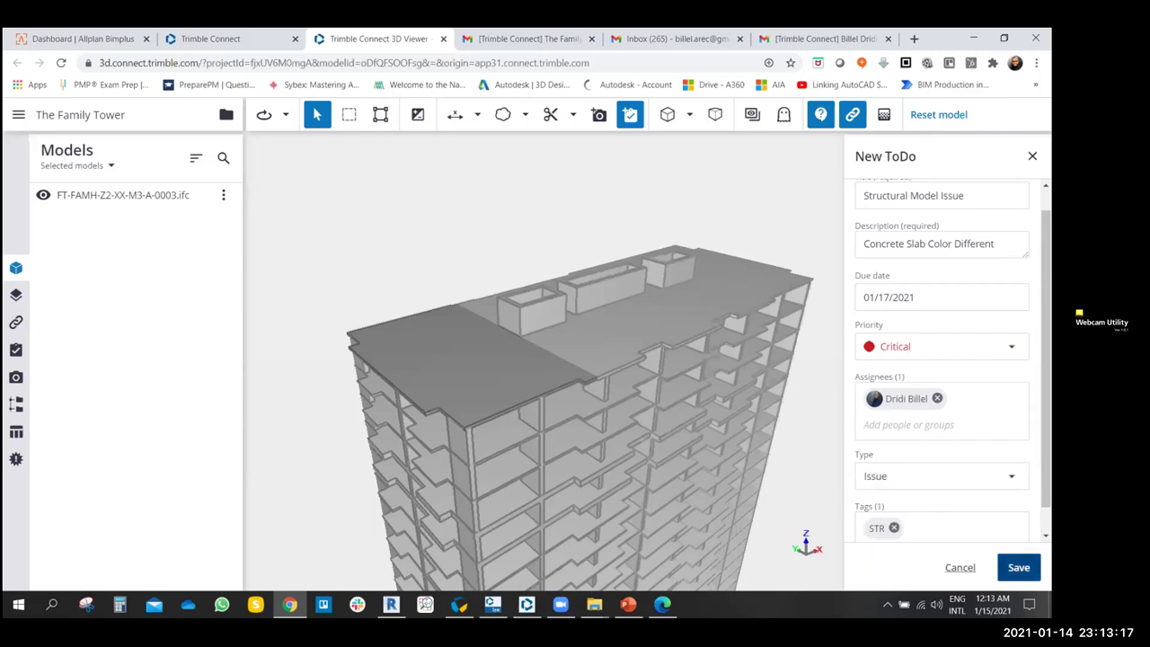
{"action": "scroll", "coordinate": [923, 298], "scroll_direction": "up", "scroll_amount": 1}
{"action": "left_click", "coordinate": [1019, 567]}
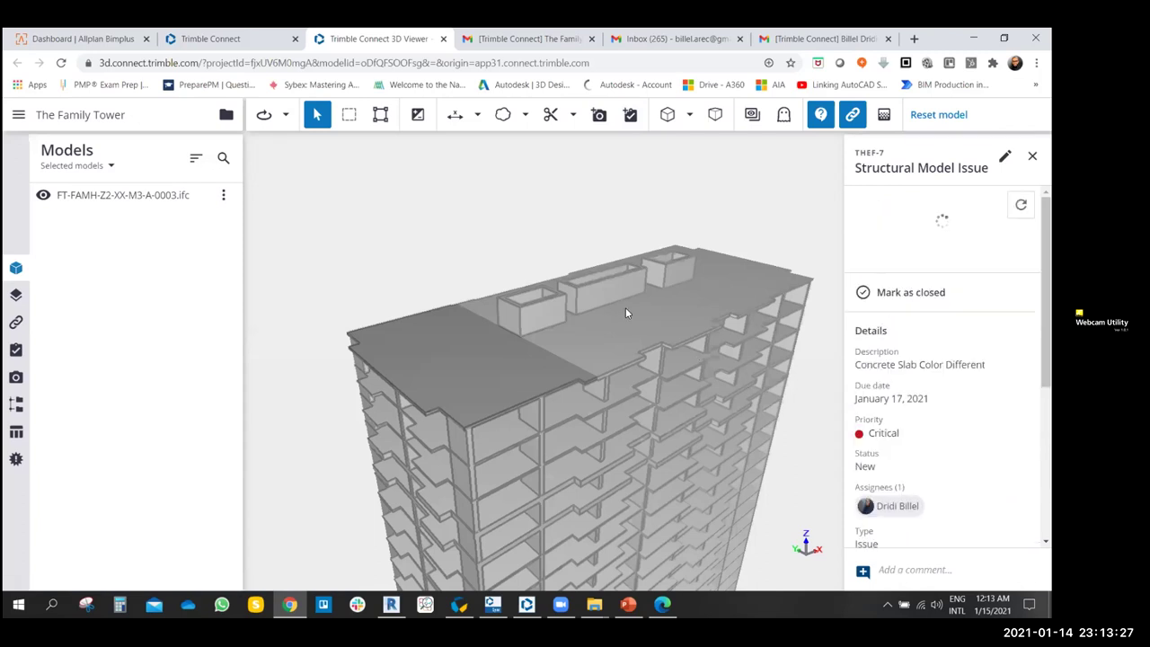
- Orbit around the roof reviewing the THEF-7 ToDo details, then switch to Gmail
{"action": "left_click_drag", "start_coordinate": [665, 319], "coordinate": [498, 309]}
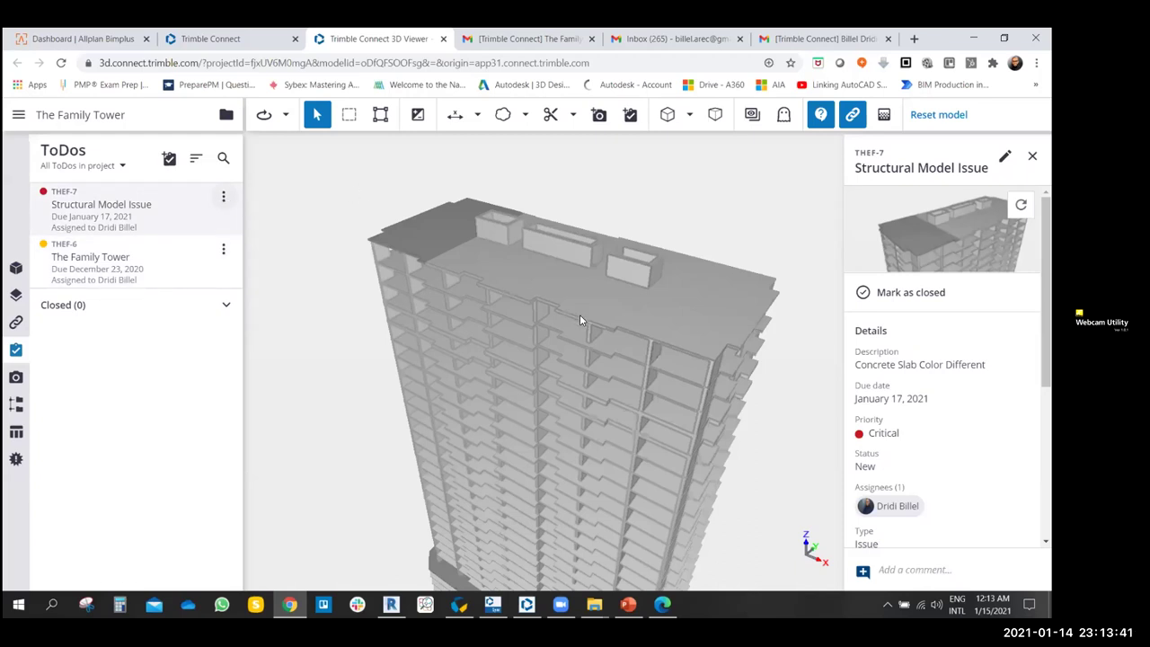
{"action": "scroll", "coordinate": [503, 256], "scroll_direction": "up", "scroll_amount": 5}
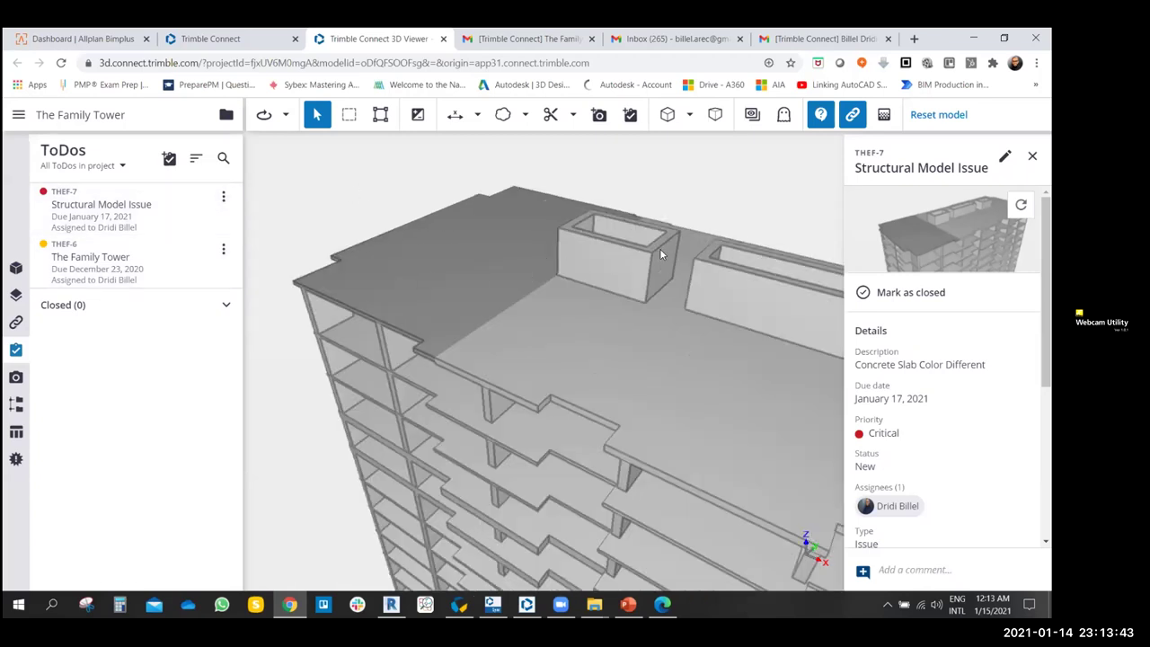
{"action": "left_click_drag", "start_coordinate": [660, 254], "coordinate": [543, 321]}
{"action": "scroll", "coordinate": [546, 305], "scroll_direction": "down", "scroll_amount": 5}
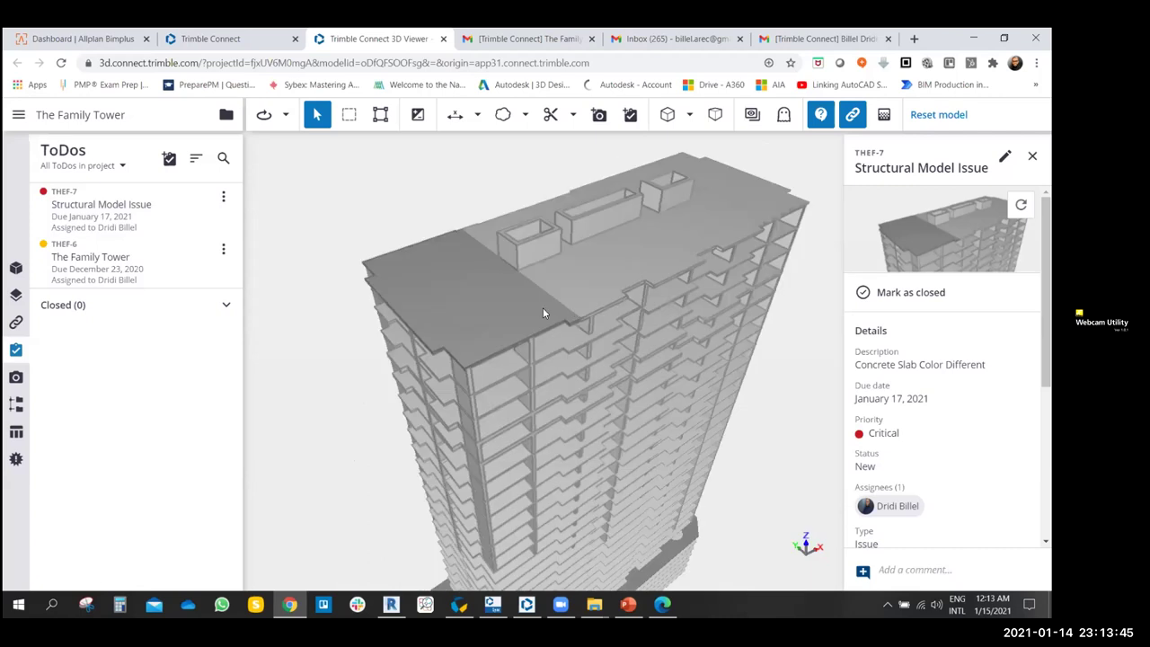
{"action": "scroll", "coordinate": [914, 381], "scroll_direction": "down", "scroll_amount": 3}
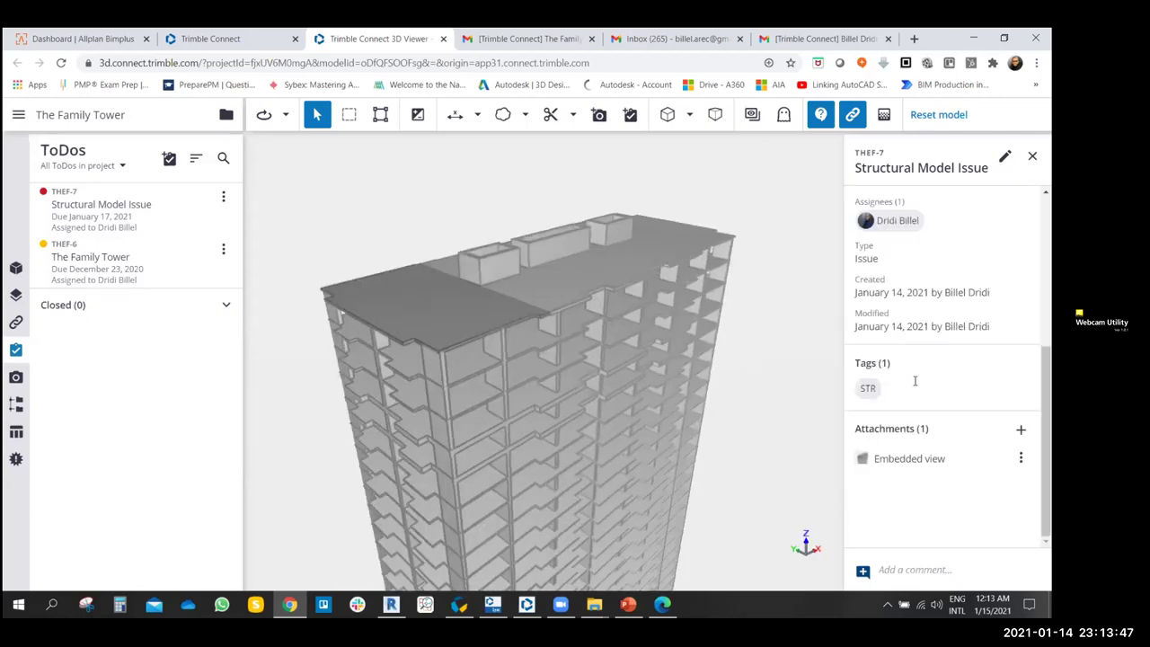
{"action": "scroll", "coordinate": [914, 383], "scroll_direction": "up", "scroll_amount": 1}
{"action": "scroll", "coordinate": [914, 383], "scroll_direction": "up", "scroll_amount": 3}
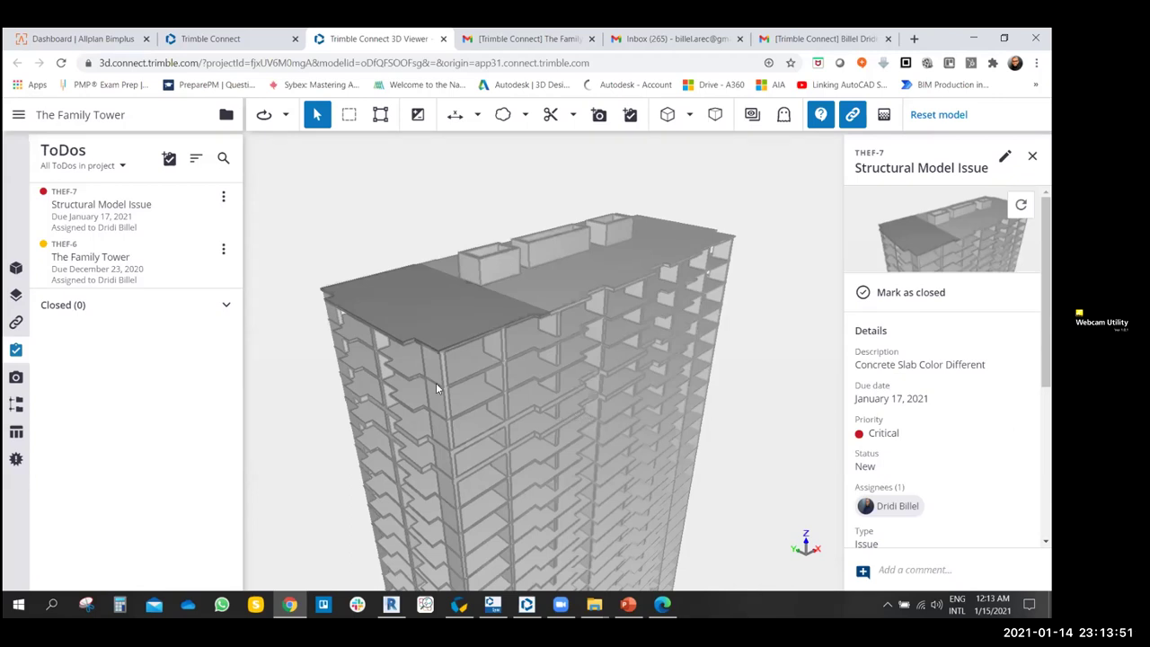
{"action": "left_click_drag", "start_coordinate": [435, 383], "coordinate": [450, 379]}
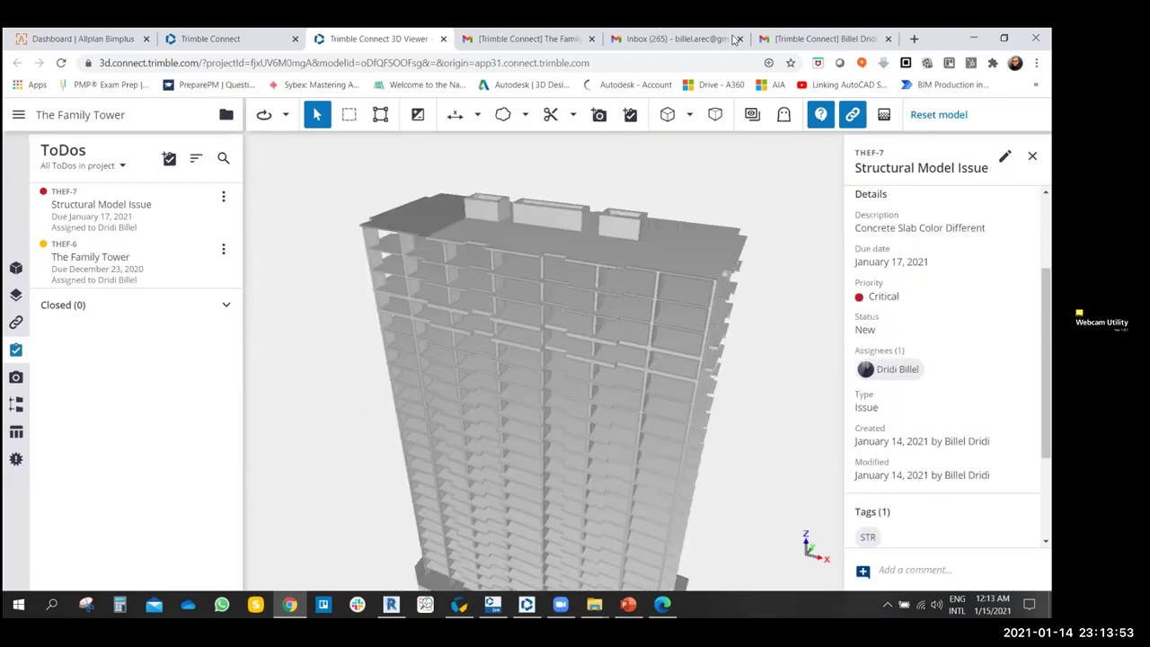
{"action": "left_click", "coordinate": [733, 40]}
{"action": "key", "text": "ctrl+w"}
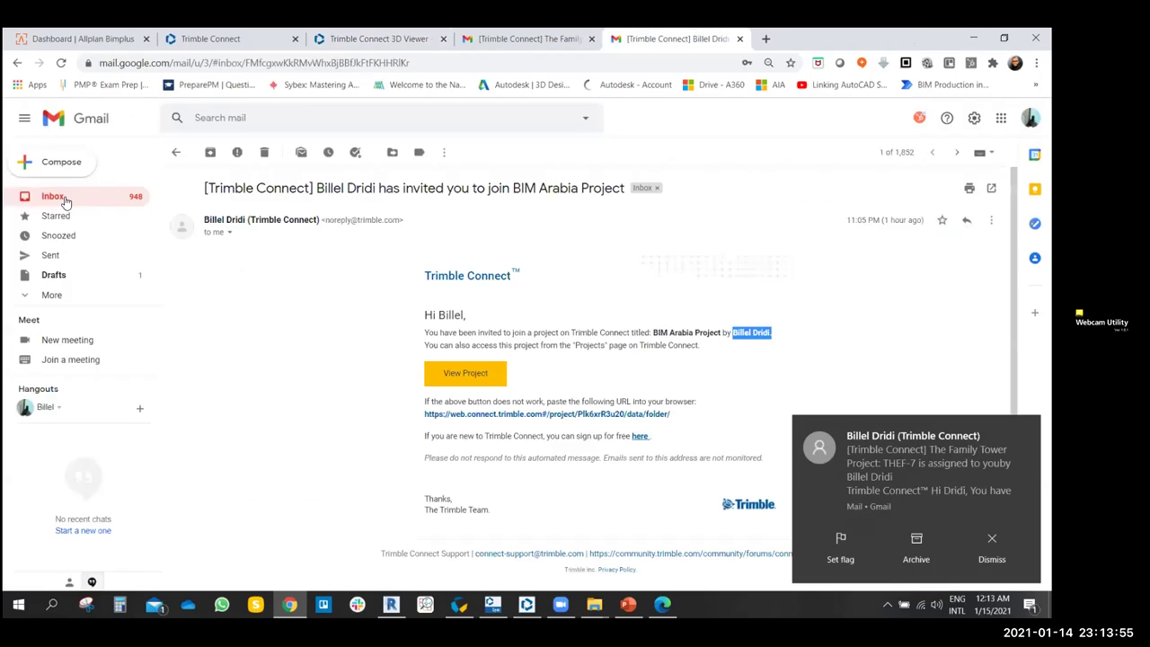
- Close extra tabs and open the assignee account's Gmail inbox via the account switcher
{"action": "left_click", "coordinate": [65, 202]}
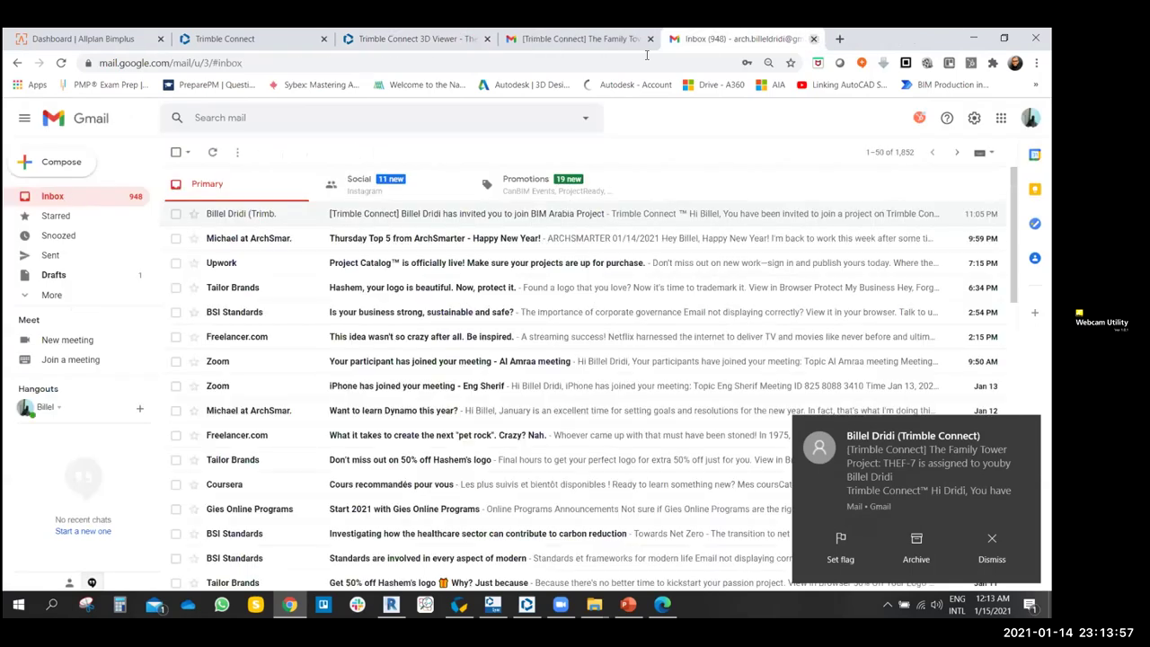
{"action": "key", "text": "ctrl+w"}
{"action": "key", "text": "ctrl+t"}
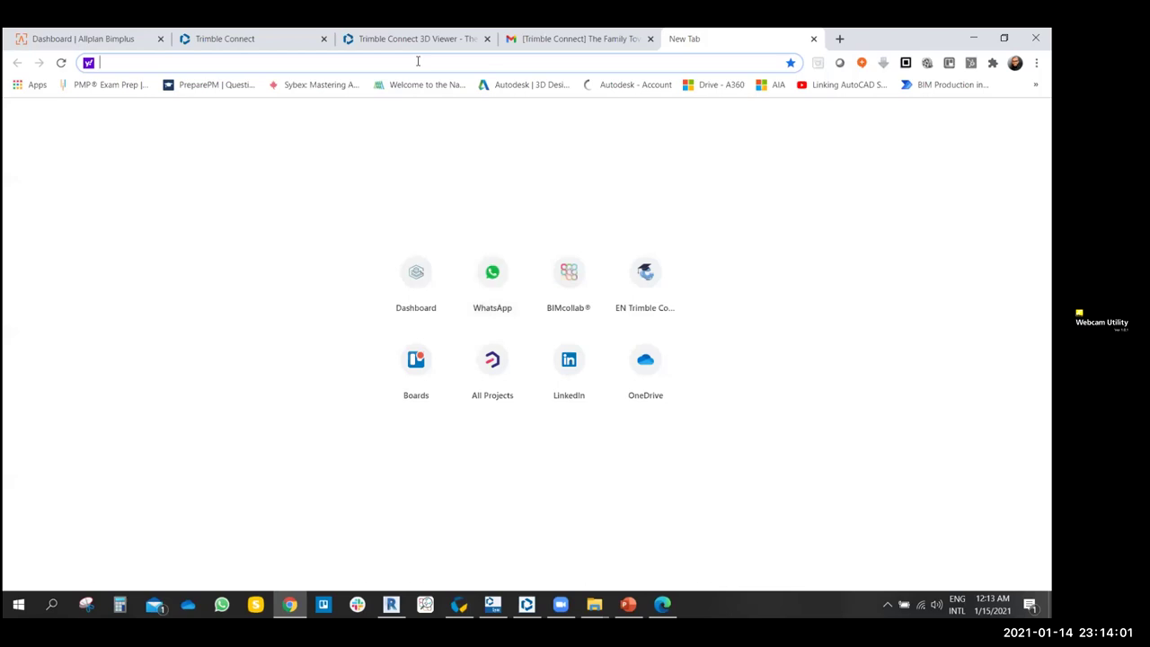
{"action": "type", "text": "goo"}
{"action": "key", "text": "Return"}
{"action": "left_click", "coordinate": [601, 38]}
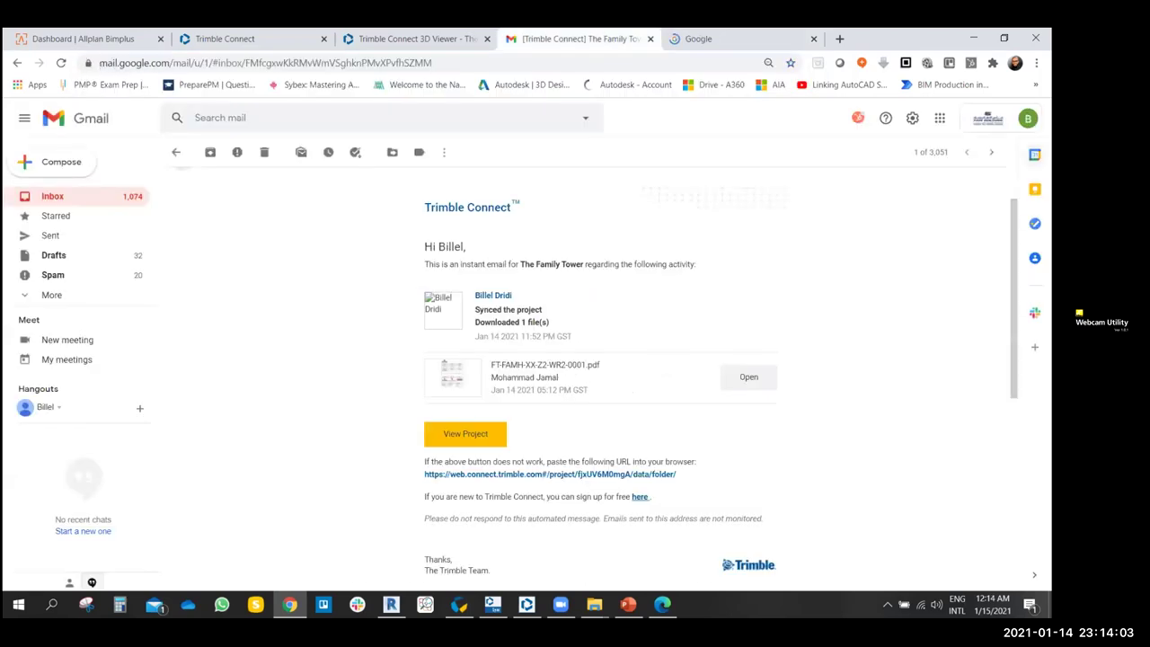
{"action": "left_click", "coordinate": [1028, 117]}
{"action": "left_click", "coordinate": [908, 310]}
{"action": "left_click", "coordinate": [888, 39]}
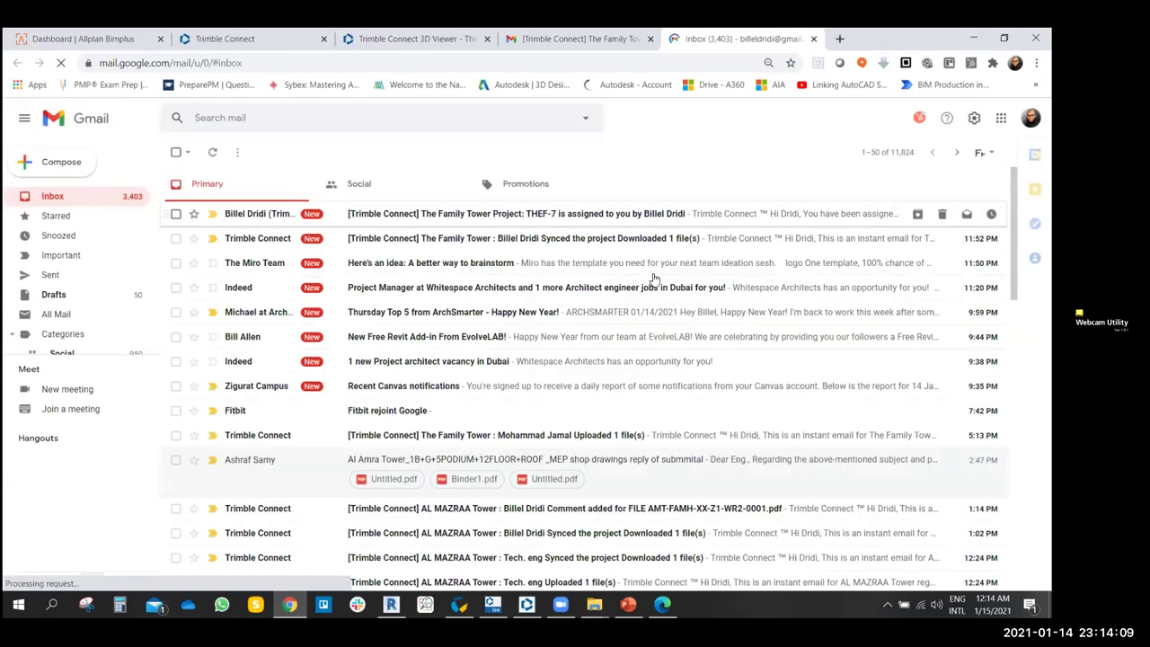
- Open the THEF-7 assignment email and follow its link to the ToDo
{"action": "left_click", "coordinate": [385, 218]}
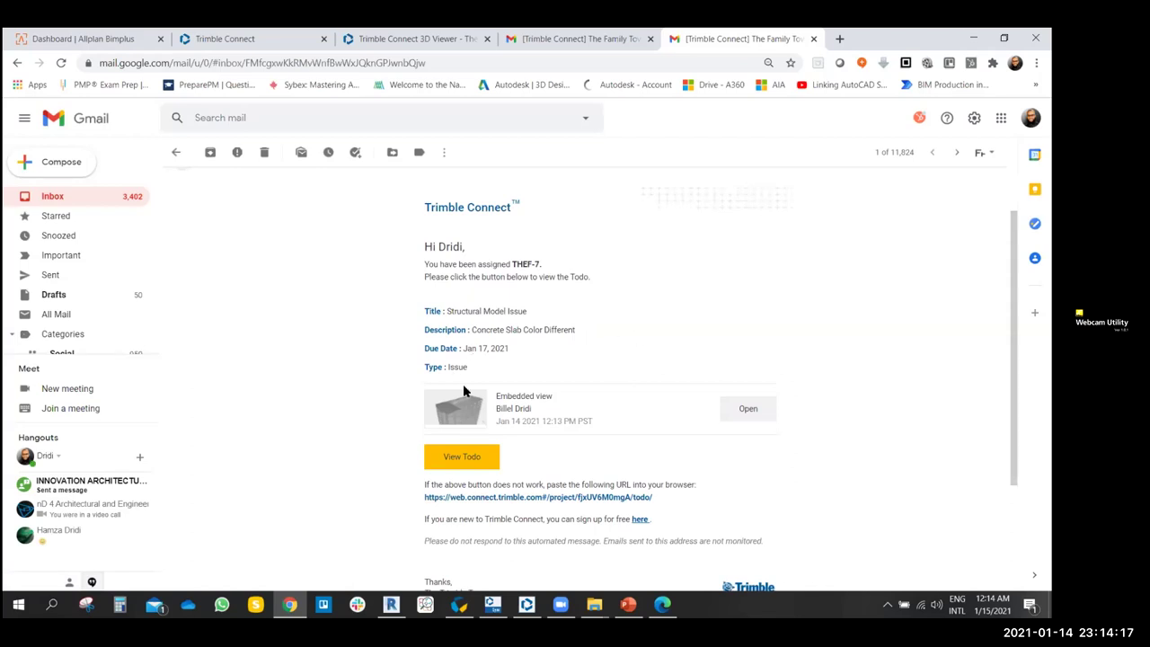
{"action": "scroll", "coordinate": [476, 467], "scroll_direction": "down", "scroll_amount": 3}
{"action": "left_click", "coordinate": [462, 294]}
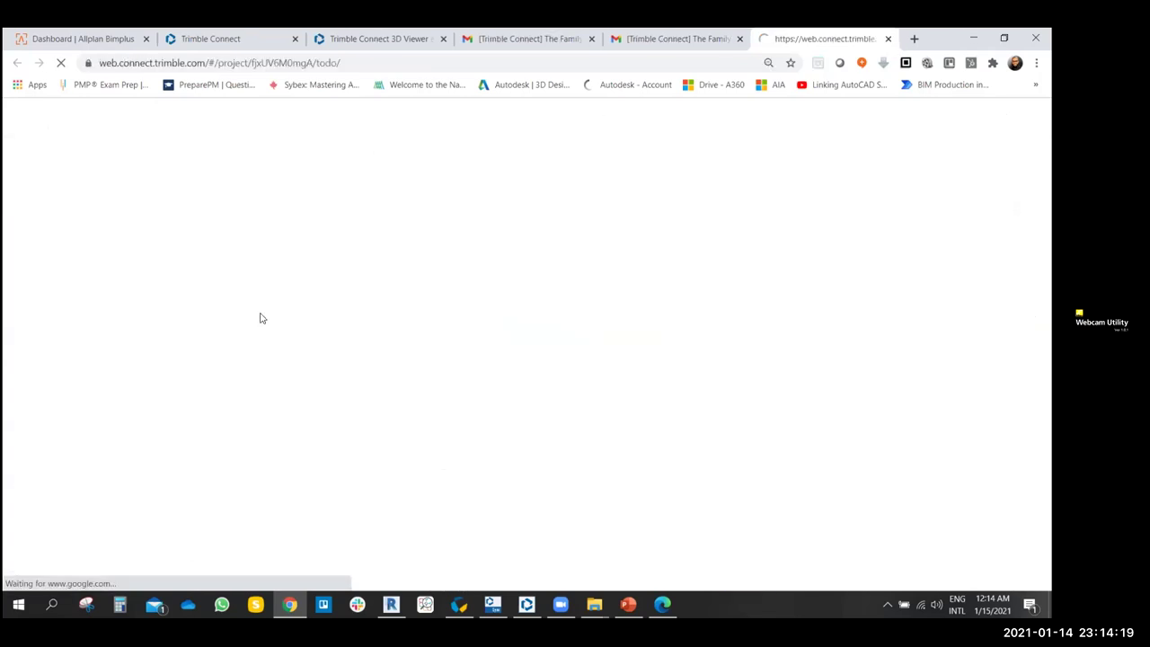
- Close the old 3D viewer tab, show THEF-7's details, and open its saved model view
{"action": "left_click", "coordinate": [442, 39]}
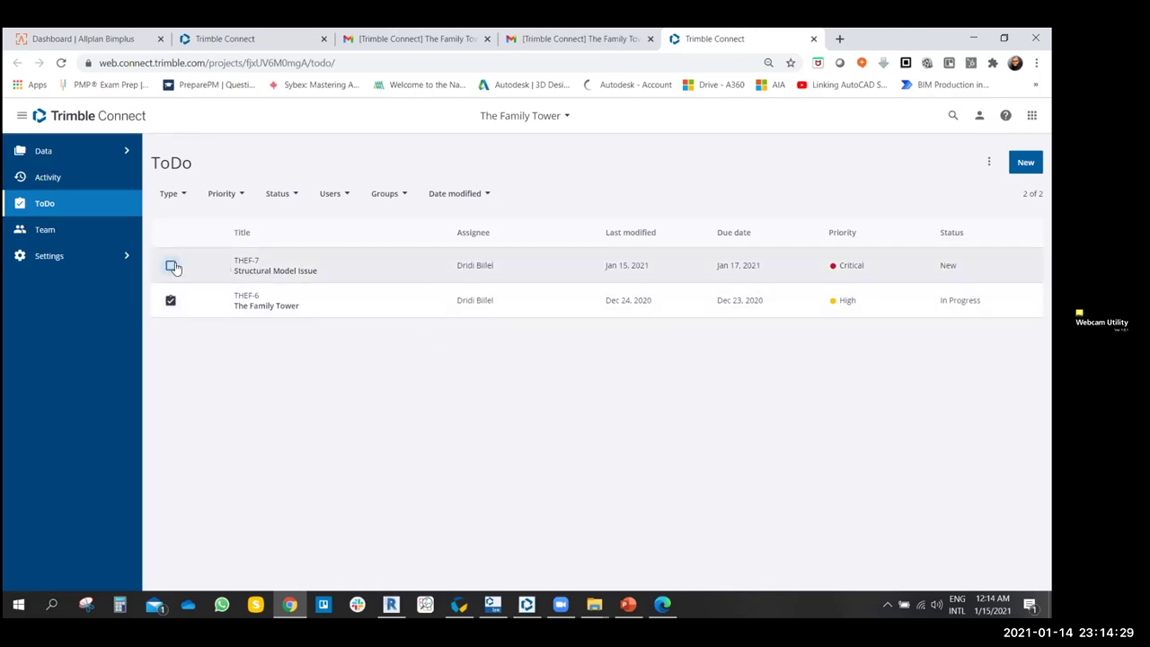
{"action": "left_click", "coordinate": [171, 265]}
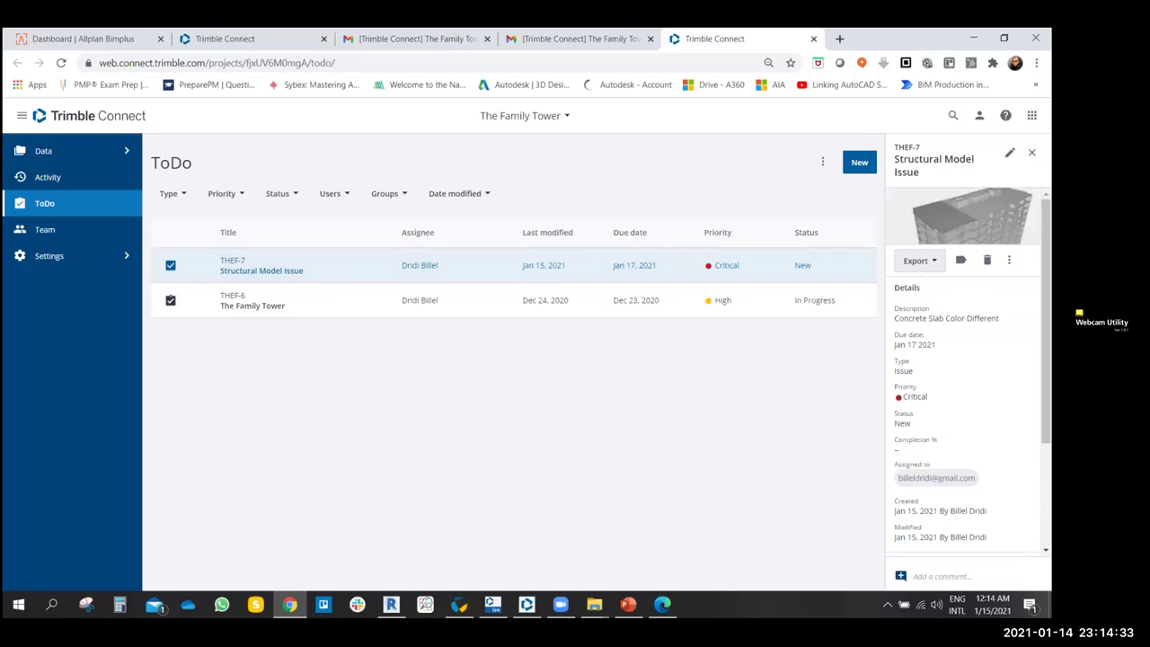
{"action": "scroll", "coordinate": [965, 377], "scroll_direction": "down", "scroll_amount": 3}
{"action": "scroll", "coordinate": [966, 377], "scroll_direction": "up", "scroll_amount": 3}
{"action": "left_click", "coordinate": [970, 215]}
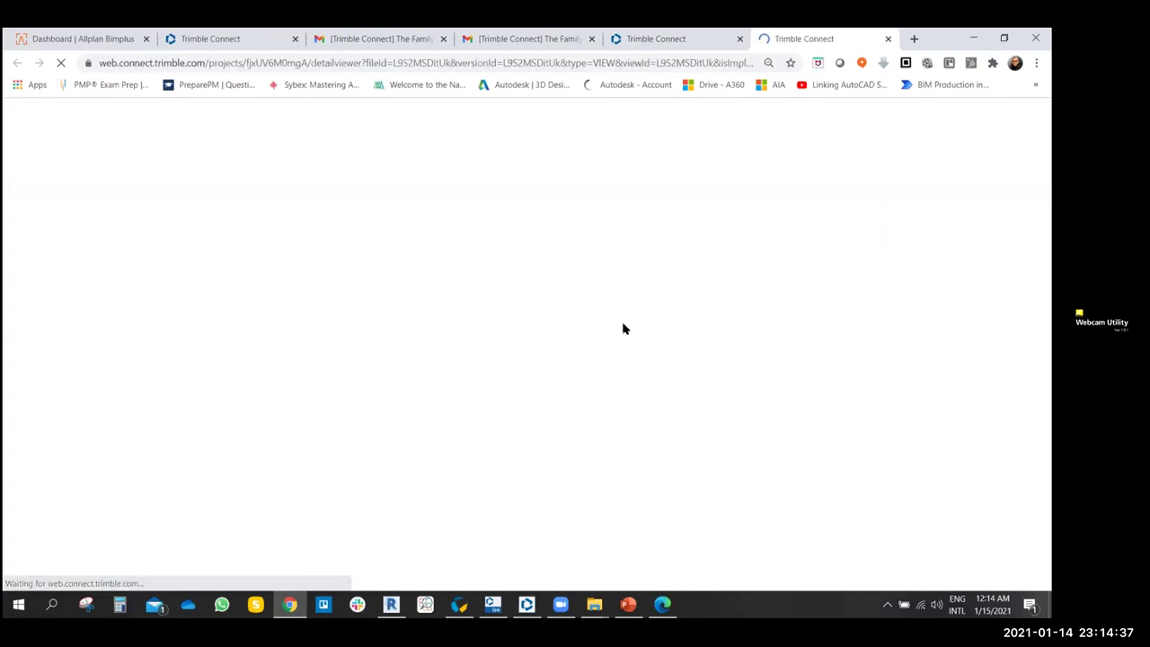
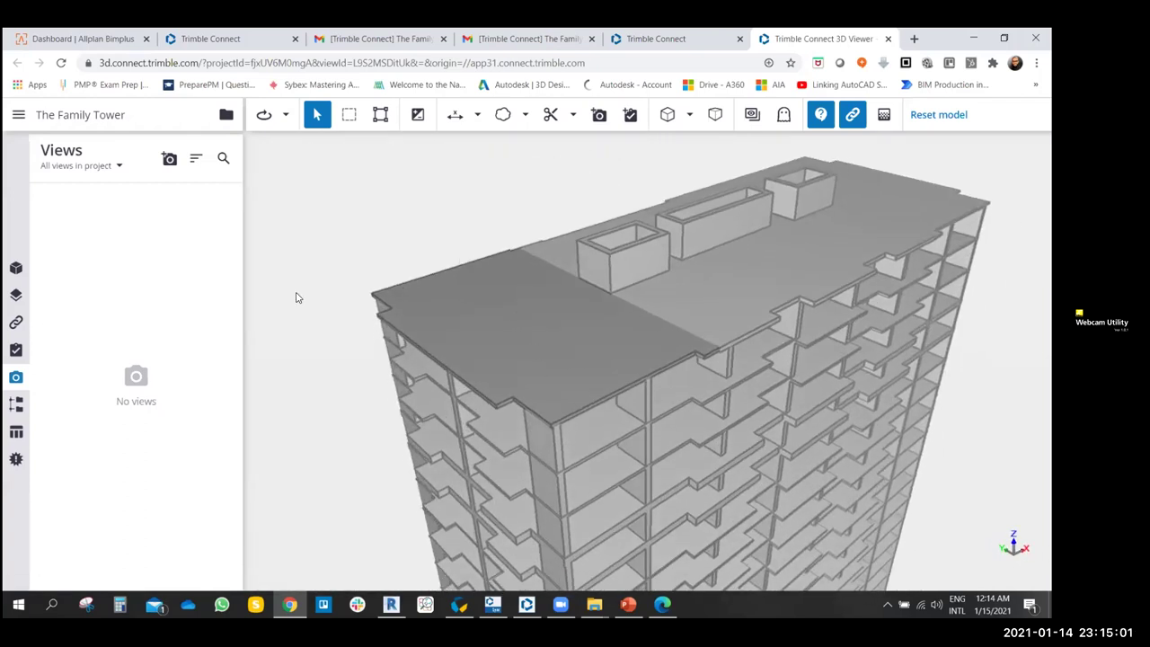
- Select the roof slab, open ToDo THEF-7 'Structural Model Issue' and review its tags and attachments
{"action": "left_click", "coordinate": [434, 315]}
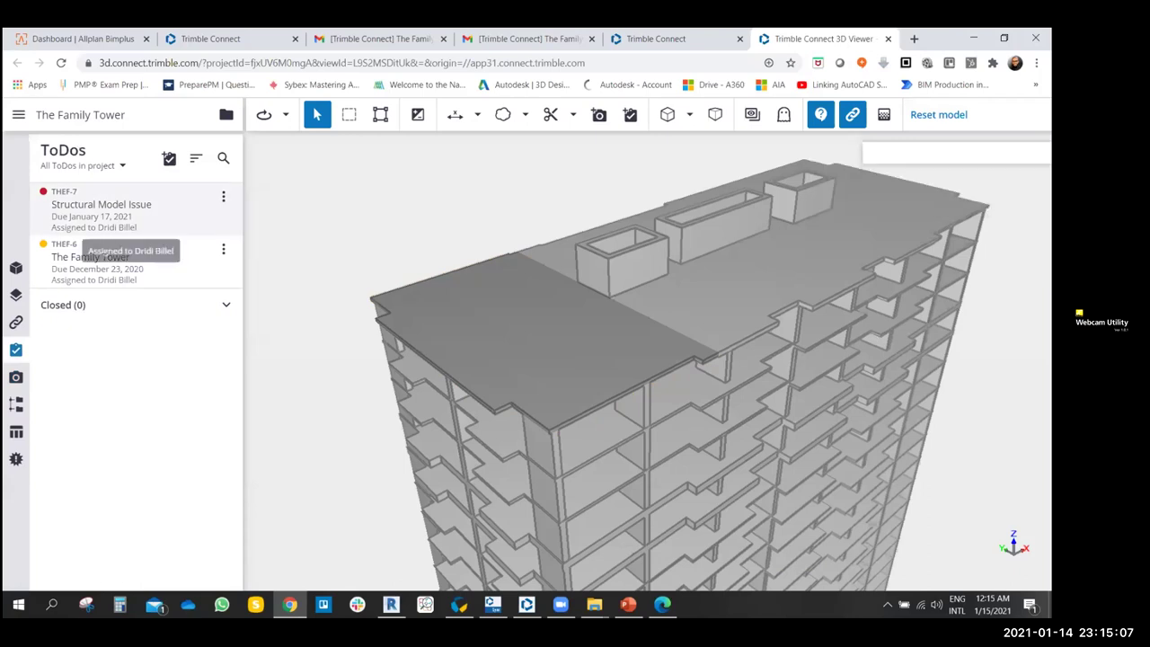
{"action": "left_click", "coordinate": [101, 205]}
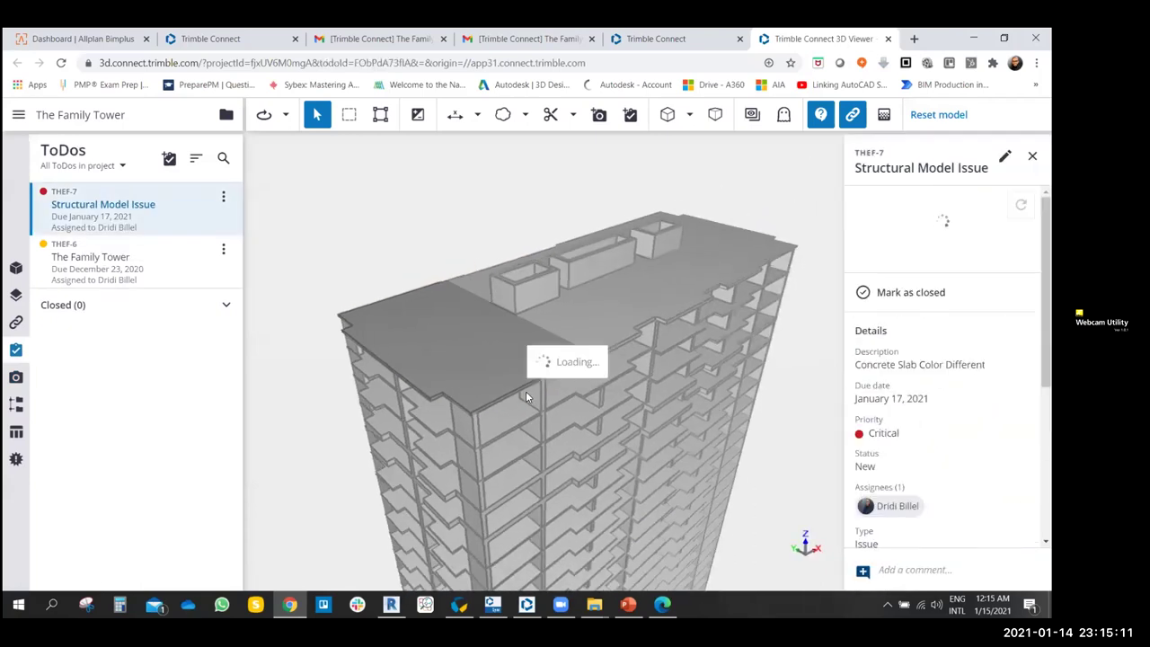
{"action": "scroll", "coordinate": [943, 368], "scroll_direction": "down", "scroll_amount": 1}
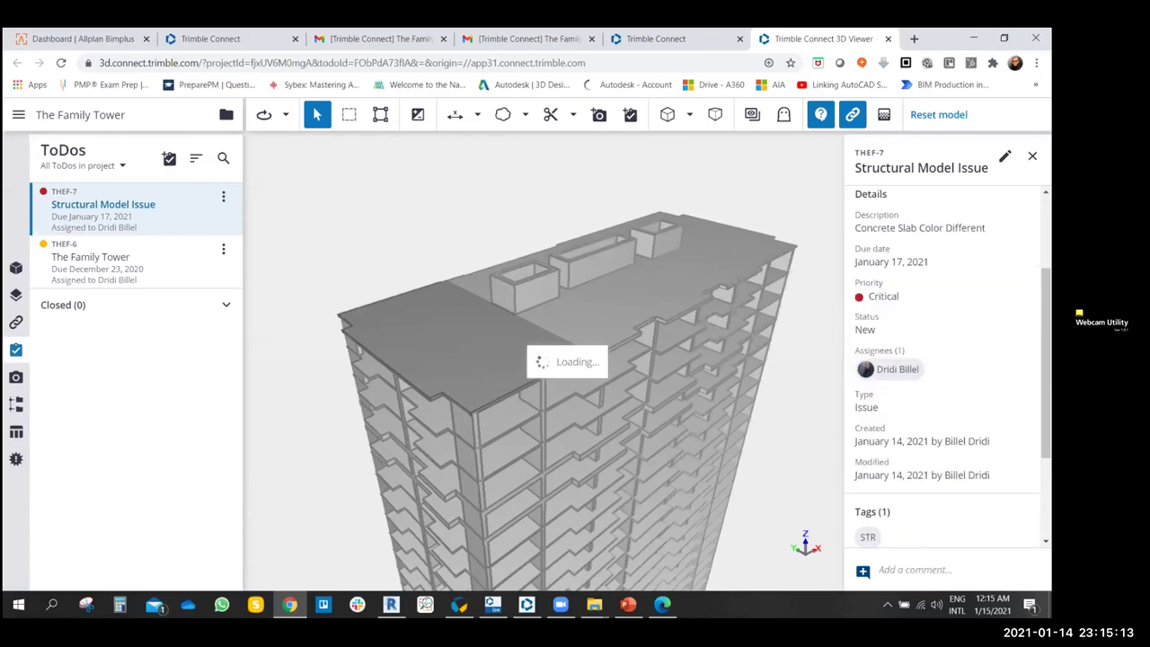
{"action": "scroll", "coordinate": [909, 373], "scroll_direction": "down", "scroll_amount": 2}
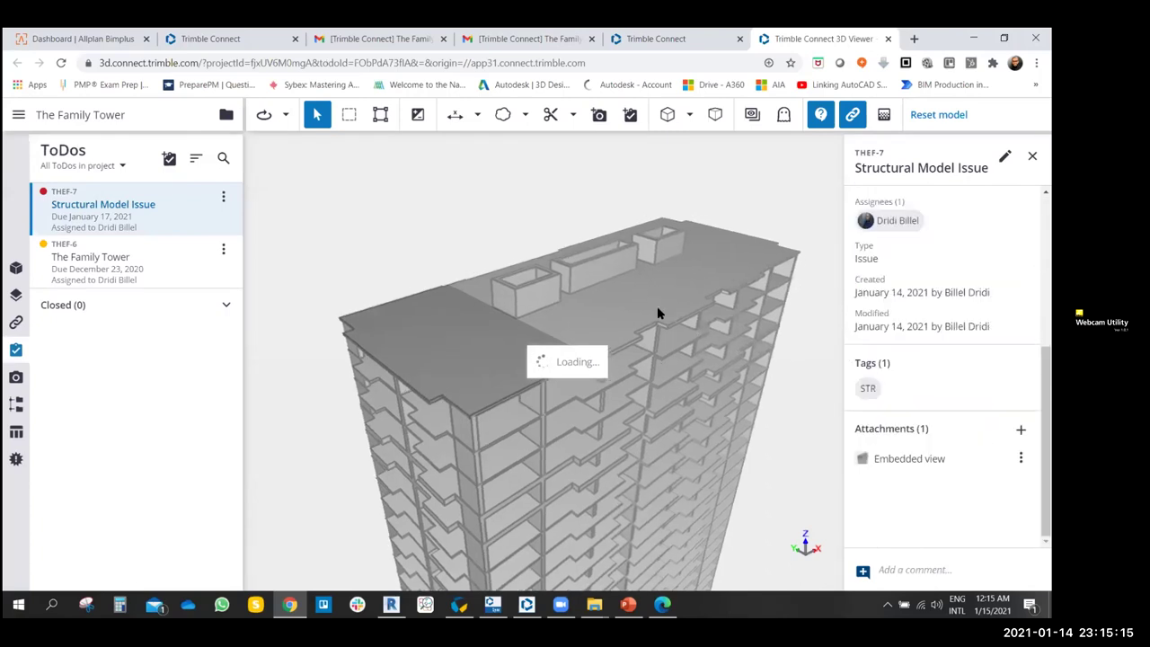
{"action": "left_click", "coordinate": [882, 451]}
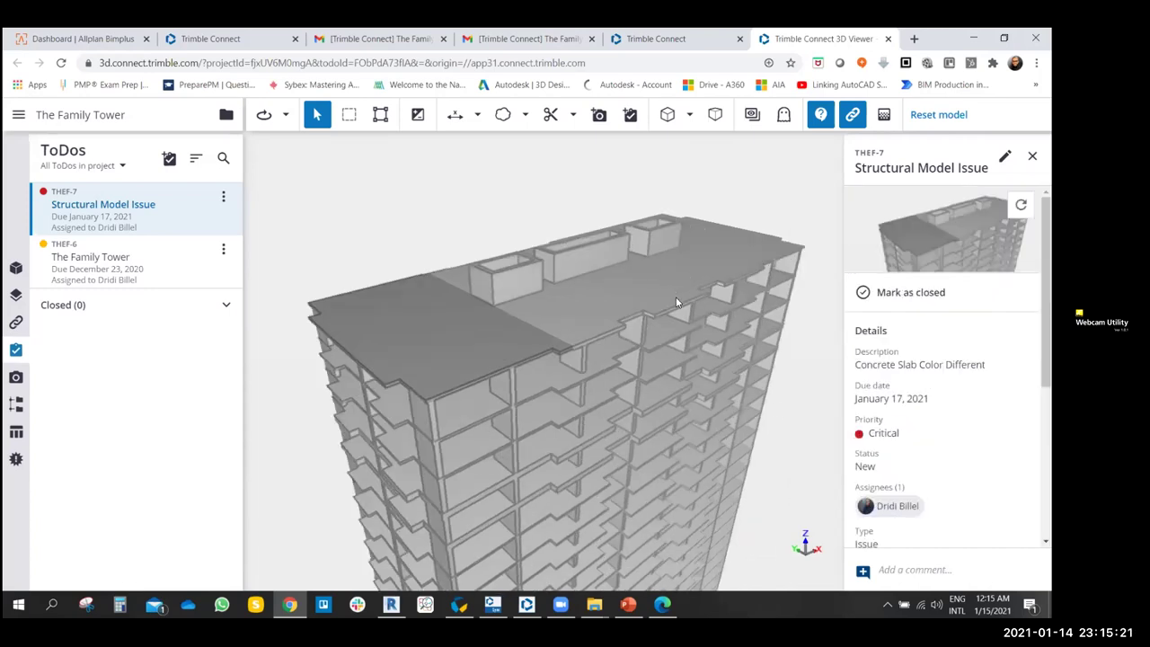
{"action": "left_click", "coordinate": [242, 36]}
- Compare the ToDo list page with the 3D view, orbiting the tower to see more roof
{"action": "left_click", "coordinate": [665, 38]}
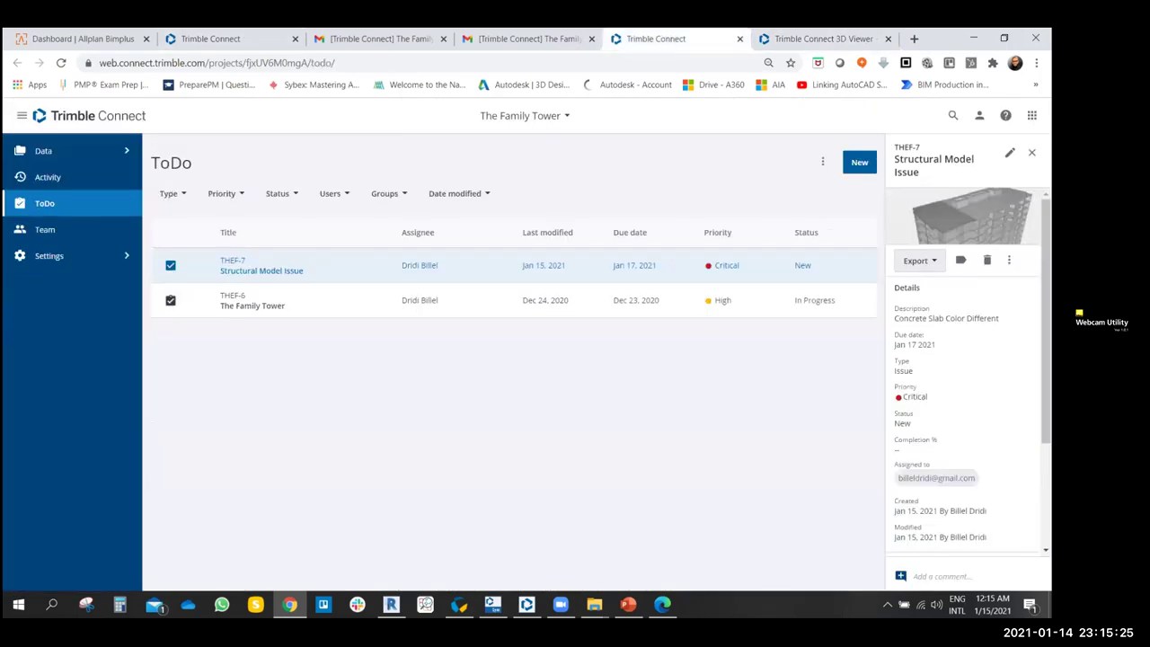
{"action": "scroll", "coordinate": [931, 383], "scroll_direction": "down", "scroll_amount": 2}
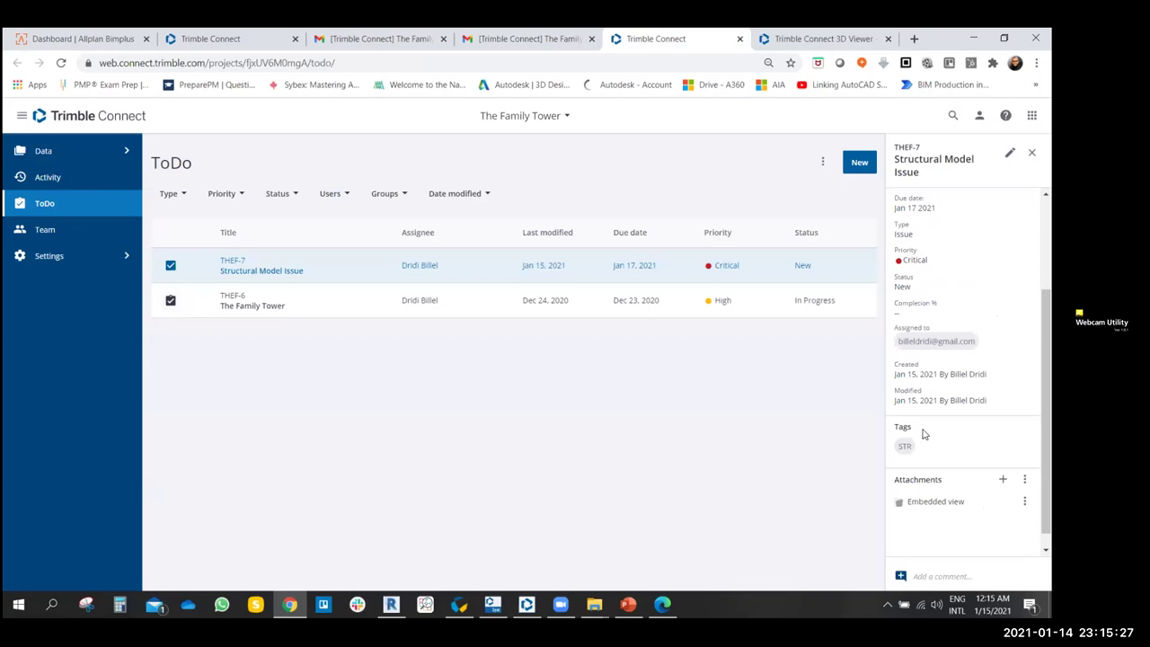
{"action": "scroll", "coordinate": [925, 431], "scroll_direction": "up", "scroll_amount": 1}
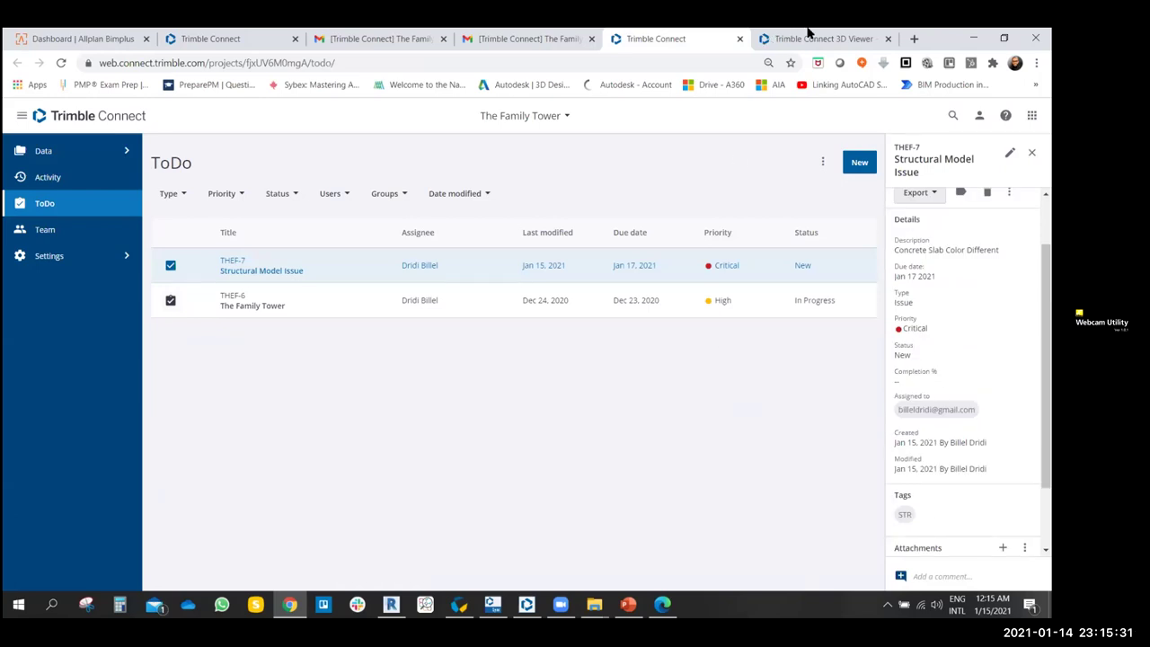
{"action": "key", "text": "ctrl+Tab"}
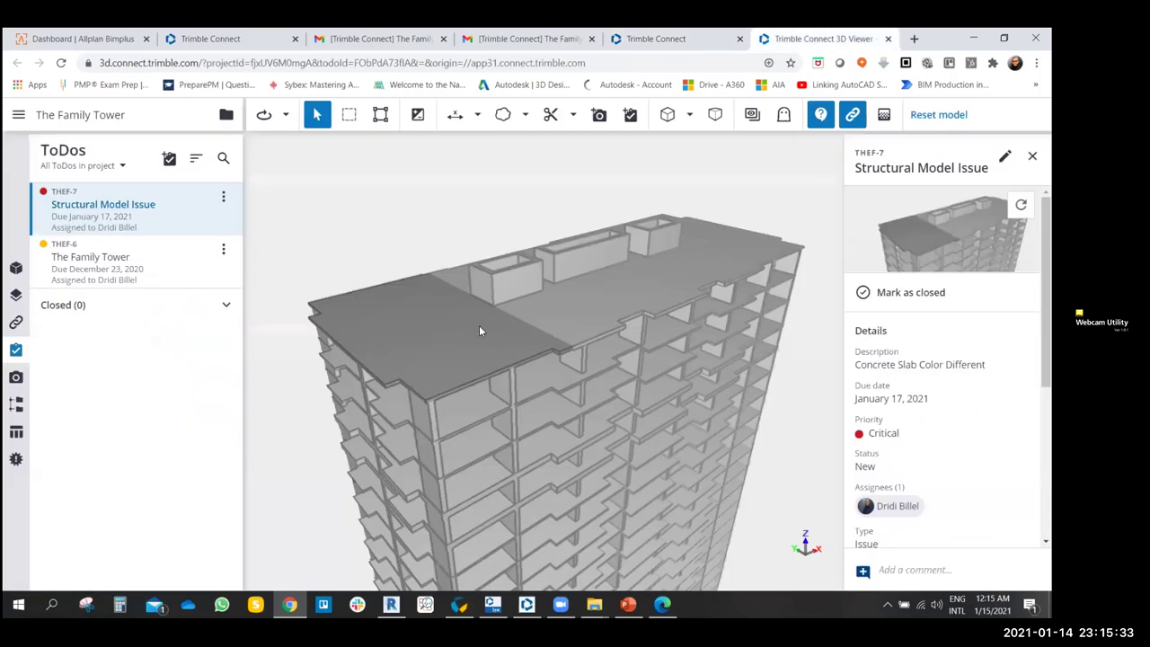
{"action": "left_click_drag", "start_coordinate": [481, 313], "coordinate": [649, 355]}
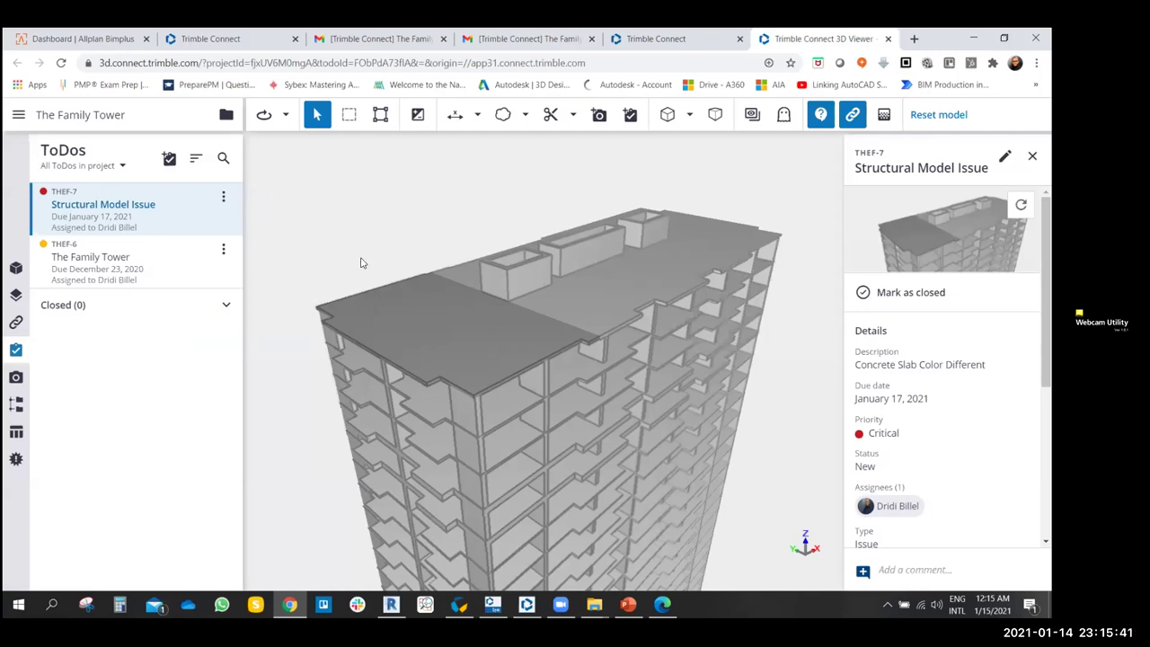
{"action": "left_click", "coordinate": [238, 36]}
{"action": "left_click", "coordinate": [687, 36]}
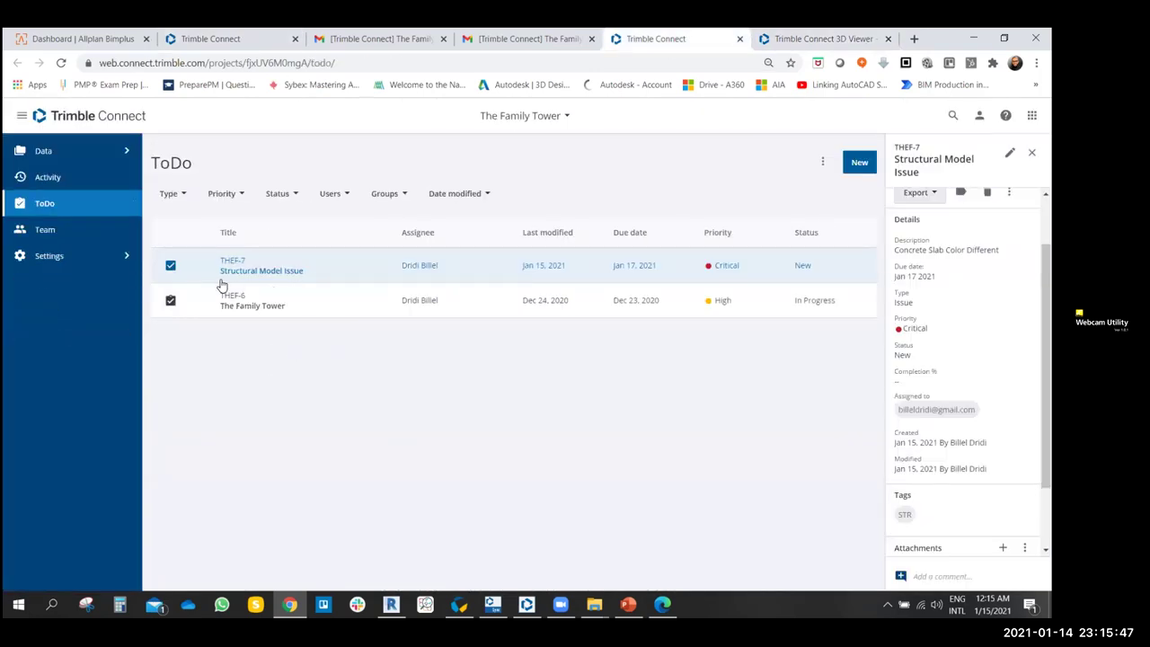
{"action": "scroll", "coordinate": [965, 359], "scroll_direction": "up", "scroll_amount": 1}
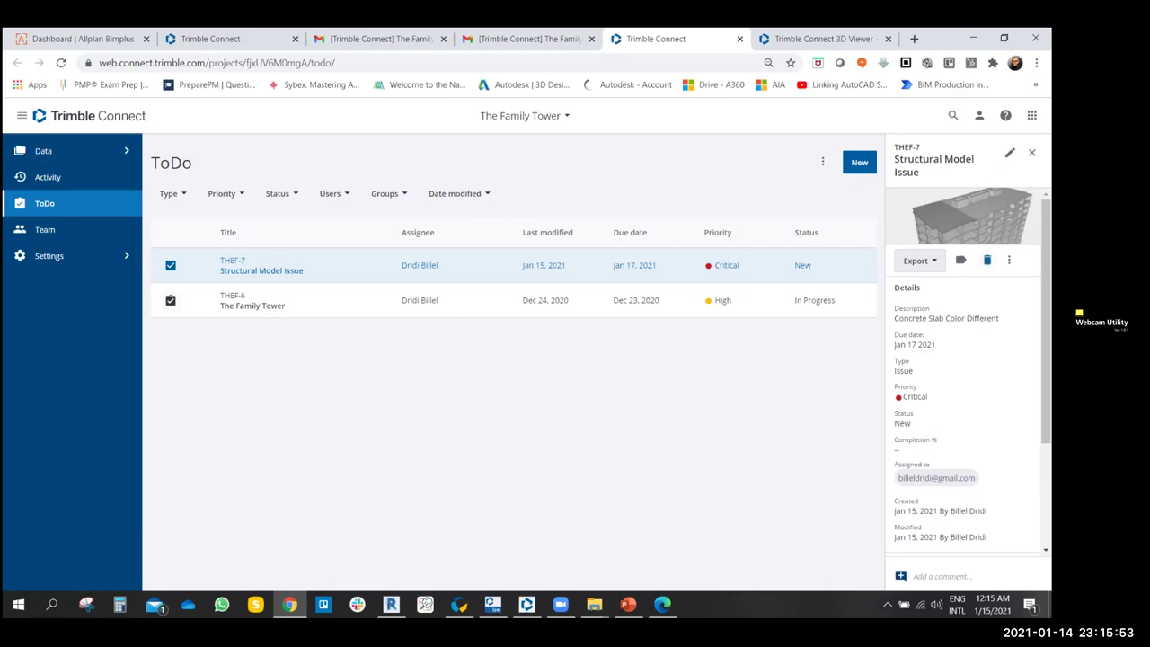
- Export THEF-7 to BCF and close its ToDo details
{"action": "left_click", "coordinate": [918, 260]}
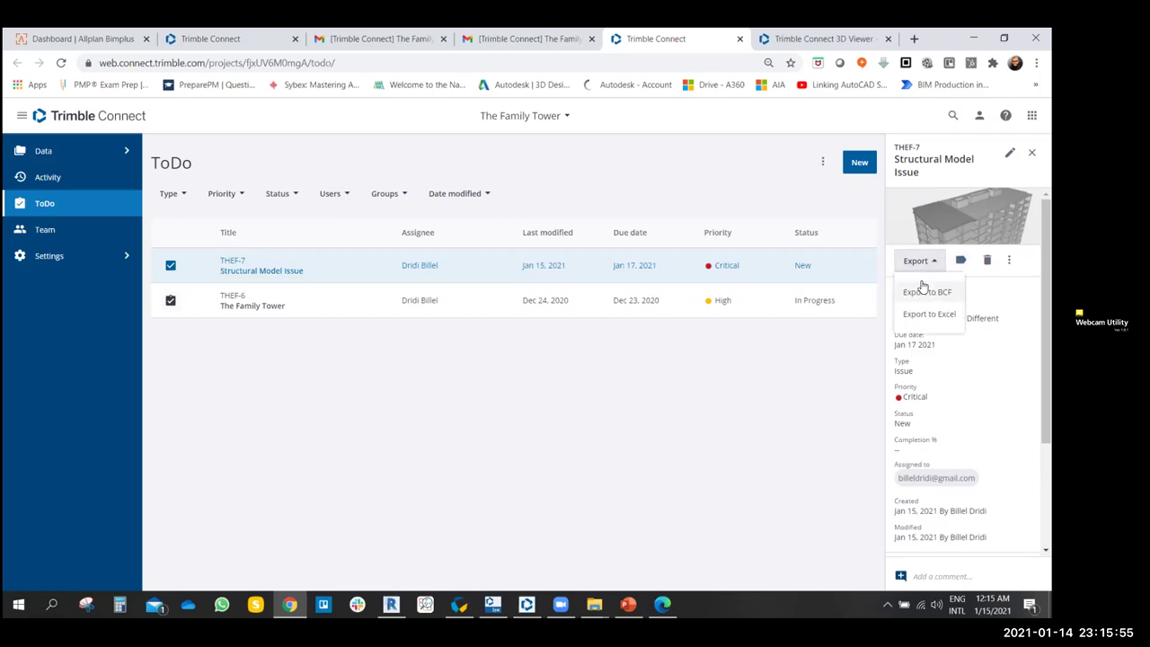
{"action": "left_click", "coordinate": [924, 291]}
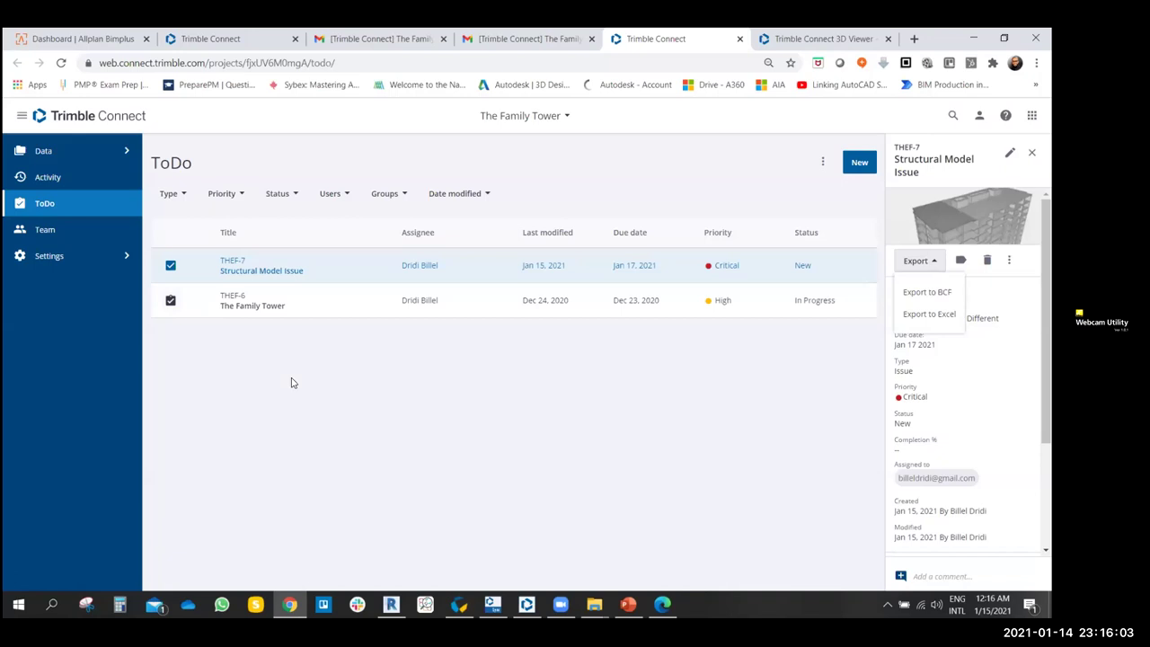
{"action": "left_click", "coordinate": [171, 266]}
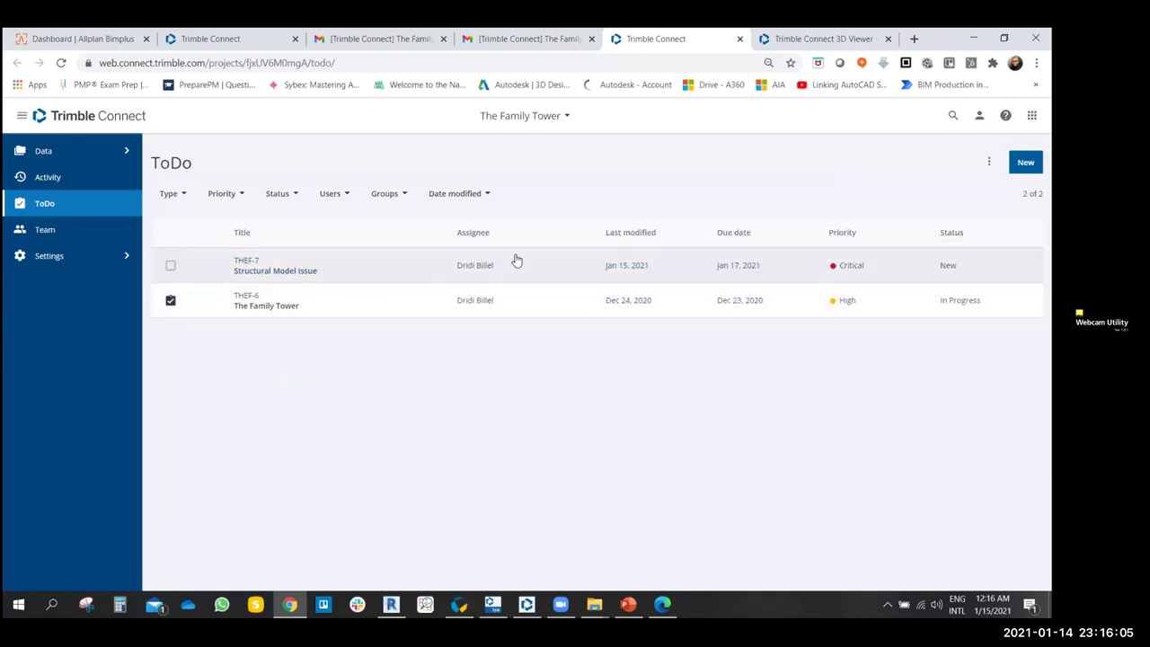
{"action": "left_click", "coordinate": [391, 604]}
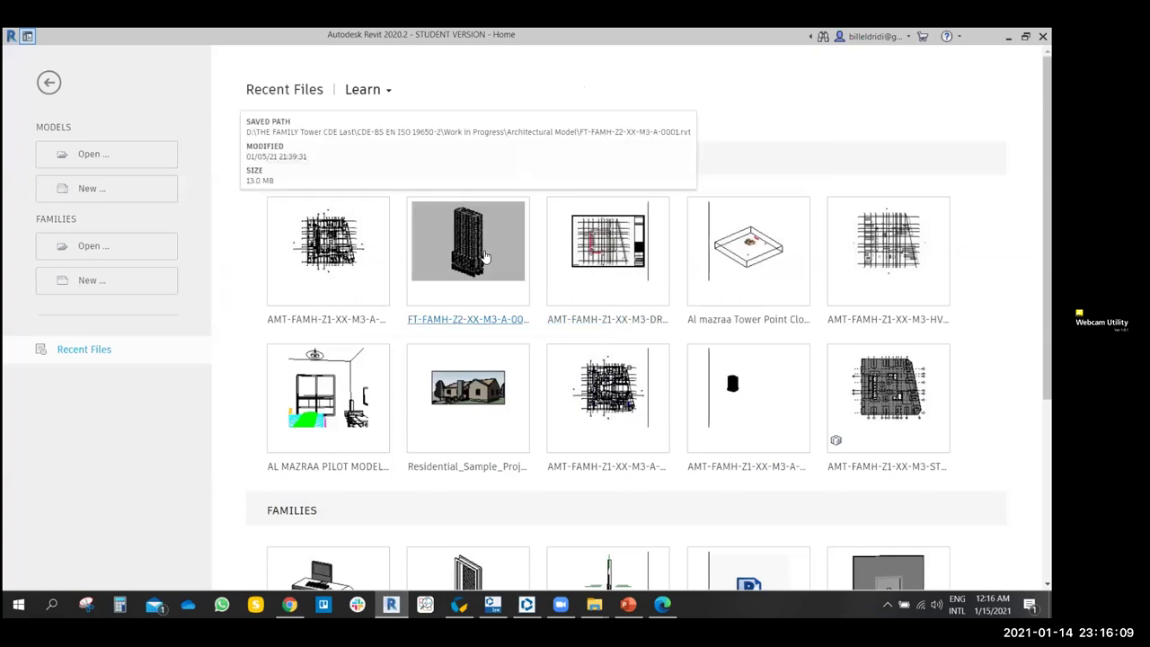
- Open FT-FAMH-Z2-XX-M3-A-0001 in Revit, ignoring the unresolved references warning
{"action": "left_click", "coordinate": [483, 257]}
{"action": "left_click", "coordinate": [294, 603]}
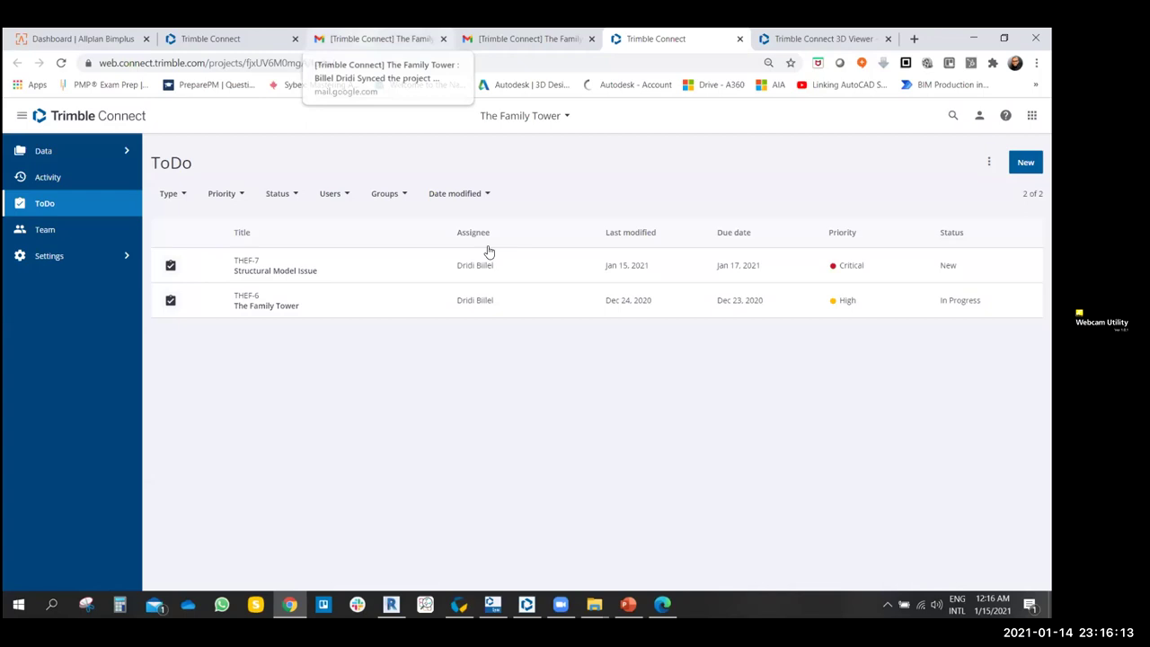
{"action": "left_click", "coordinate": [769, 40]}
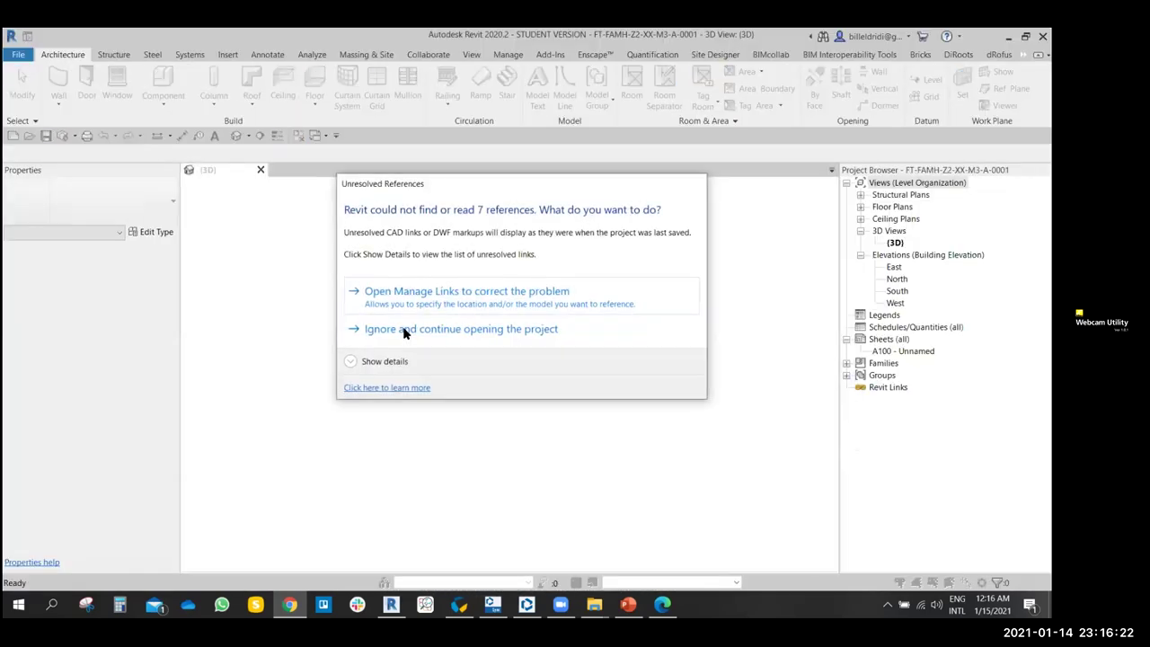
{"action": "left_click", "coordinate": [402, 329]}
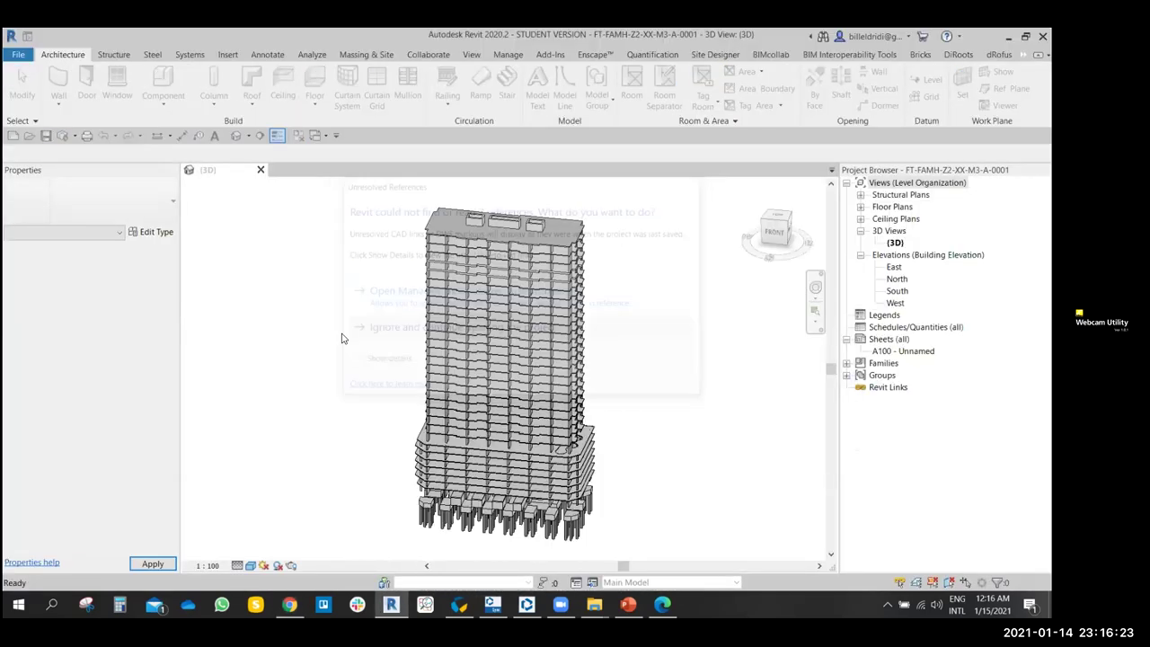
{"action": "middle_click_drag", "start_coordinate": [377, 344], "coordinate": [382, 584]}
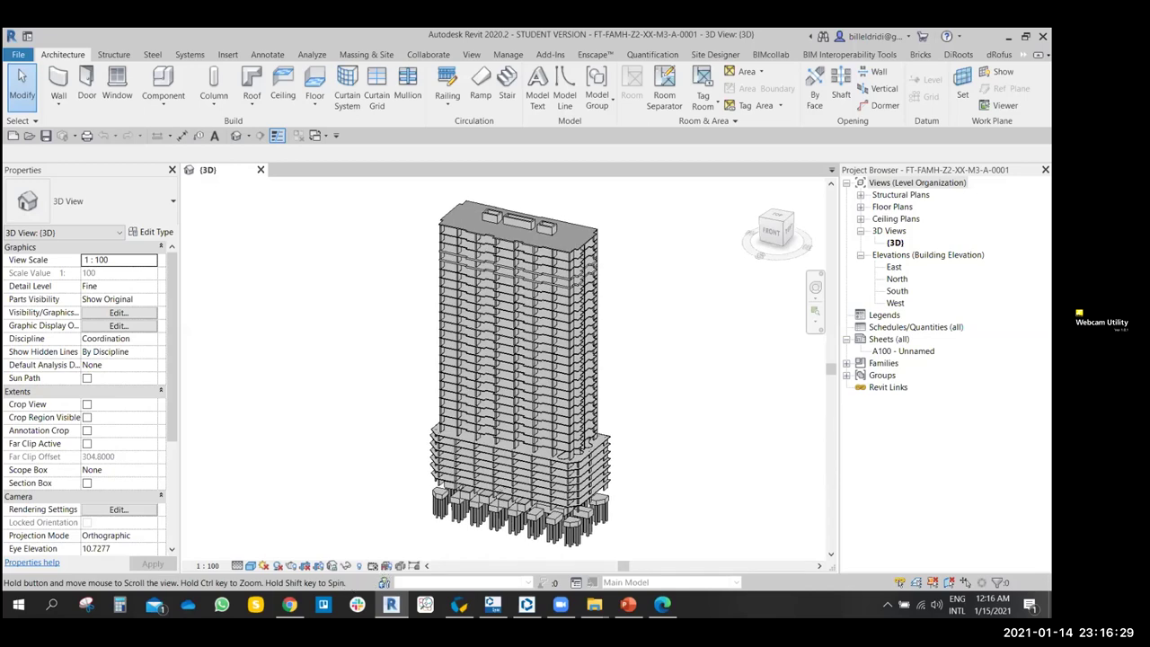
- Orbit and zoom out in the Trimble viewer to show the whole tower and base
{"action": "left_click", "coordinate": [290, 604]}
{"action": "left_click_drag", "start_coordinate": [580, 343], "coordinate": [311, 318]}
{"action": "scroll", "coordinate": [530, 280], "scroll_direction": "up", "scroll_amount": 5}
{"action": "left_click_drag", "start_coordinate": [530, 280], "coordinate": [503, 341]}
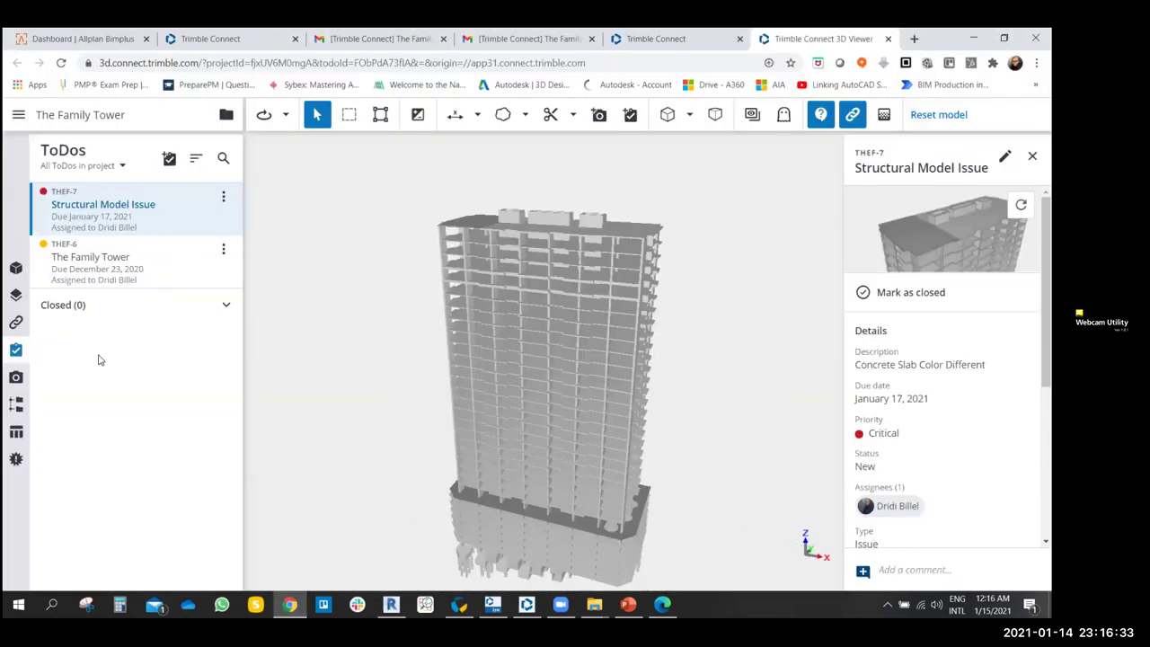
{"action": "left_click", "coordinate": [16, 268]}
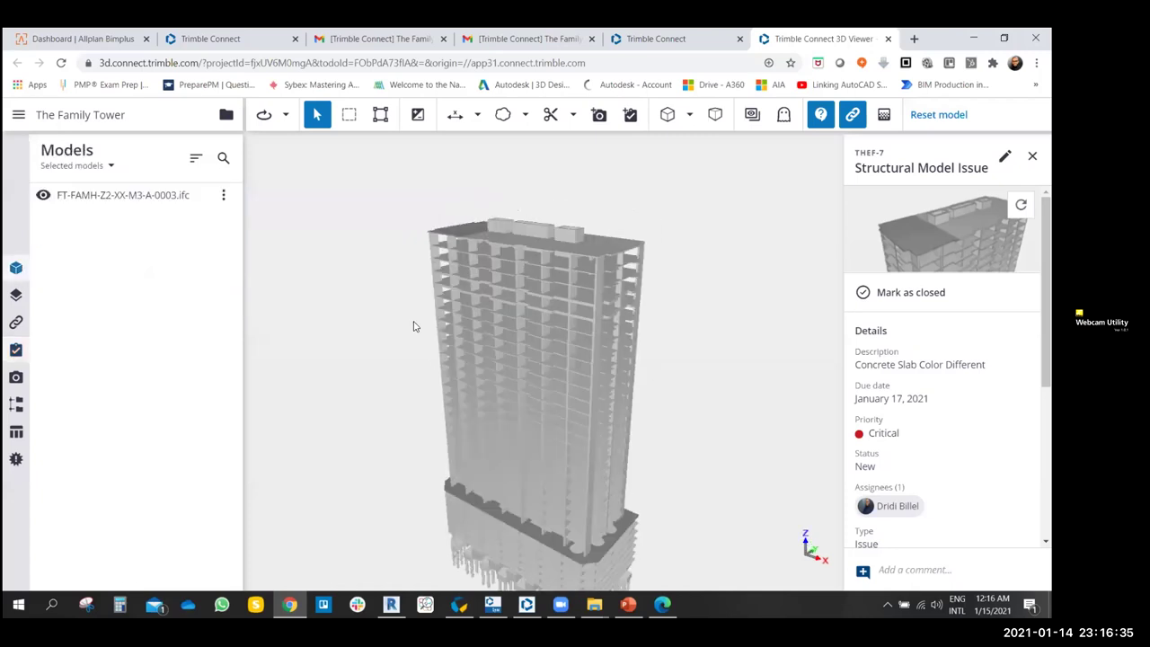
- Orbit the tower from several angles, returning twice to the issue's saved viewpoint
{"action": "left_click_drag", "start_coordinate": [416, 318], "coordinate": [465, 226]}
{"action": "scroll", "coordinate": [555, 297], "scroll_direction": "up", "scroll_amount": 5}
{"action": "left_click_drag", "start_coordinate": [554, 297], "coordinate": [609, 282]}
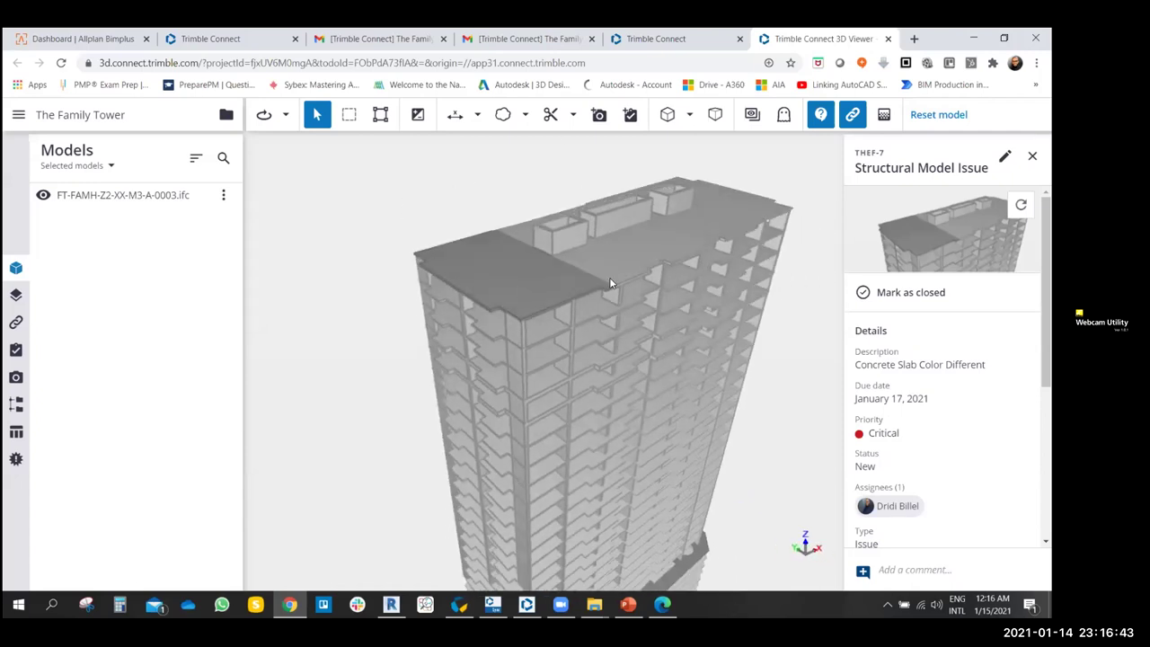
{"action": "left_click", "coordinate": [915, 232]}
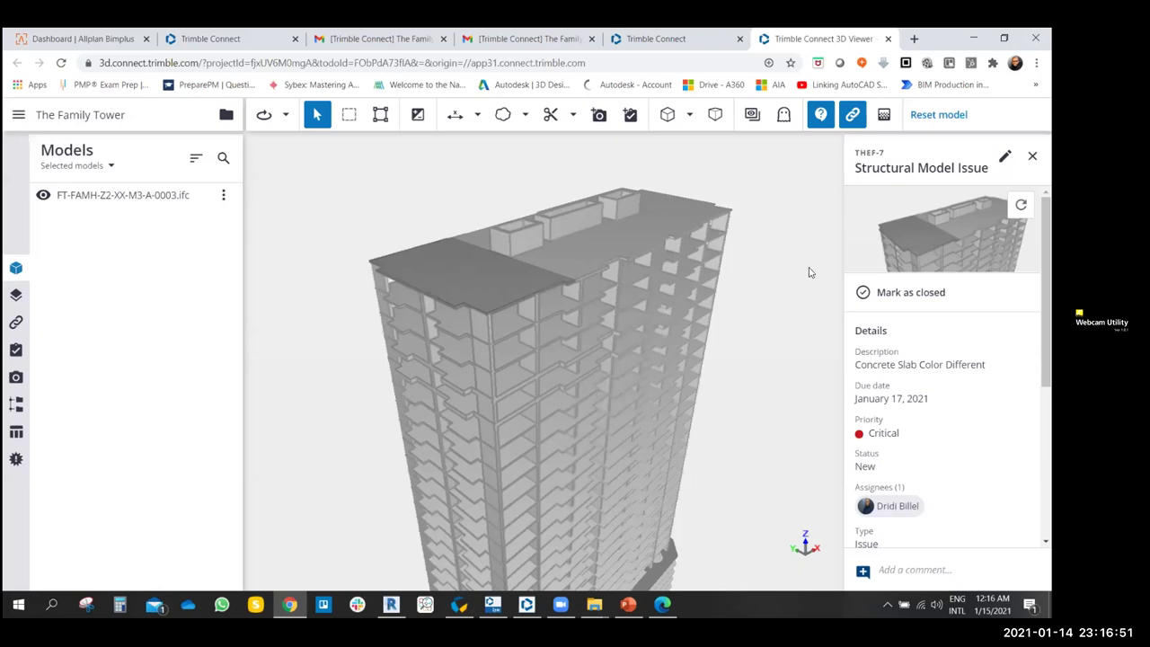
{"action": "left_click_drag", "start_coordinate": [603, 339], "coordinate": [527, 249]}
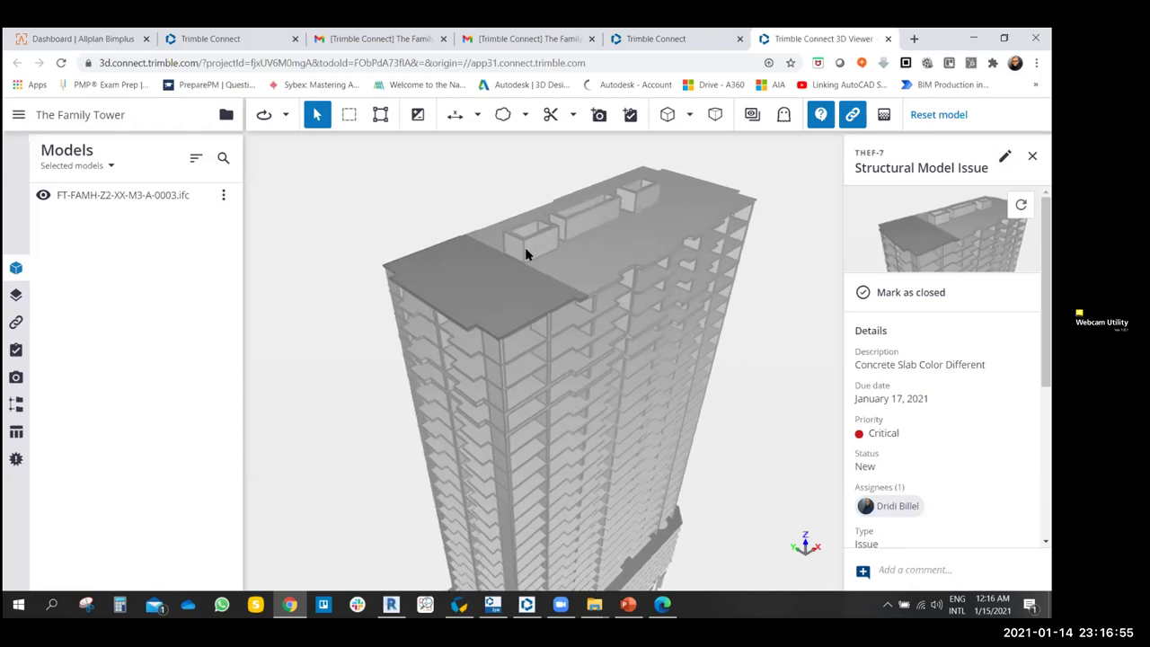
{"action": "left_click", "coordinate": [933, 235]}
- Tilt and zoom onto the lower slabs and pile caps, then choose Cloud markup
{"action": "scroll", "coordinate": [508, 334], "scroll_direction": "up", "scroll_amount": 2}
{"action": "left_click_drag", "start_coordinate": [455, 356], "coordinate": [612, 268]}
{"action": "left_click_drag", "start_coordinate": [557, 332], "coordinate": [569, 184]}
{"action": "scroll", "coordinate": [557, 433], "scroll_direction": "down", "scroll_amount": 5}
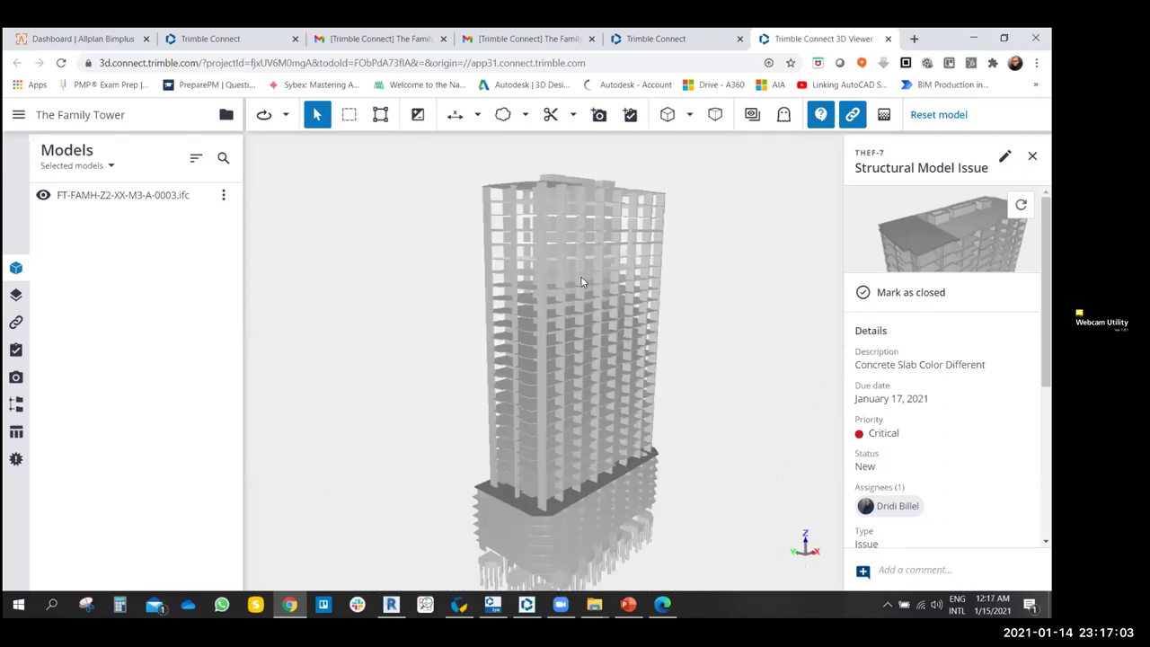
{"action": "scroll", "coordinate": [567, 423], "scroll_direction": "up", "scroll_amount": 4}
{"action": "left_click_drag", "start_coordinate": [567, 423], "coordinate": [554, 382]}
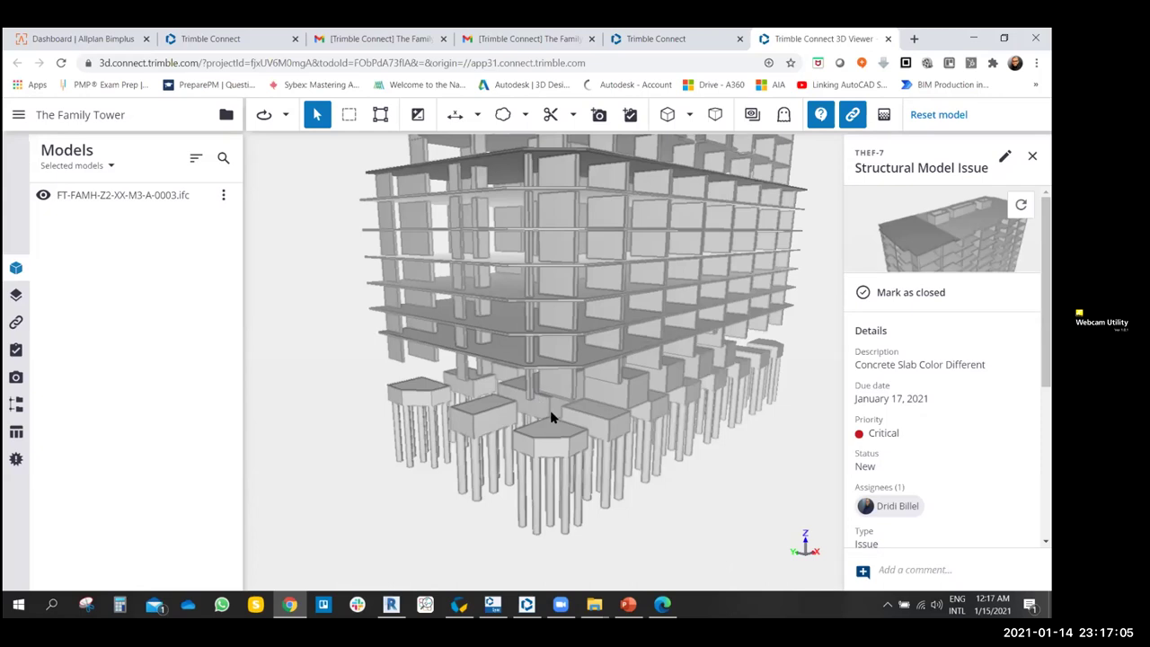
{"action": "scroll", "coordinate": [551, 418], "scroll_direction": "up", "scroll_amount": 3}
{"action": "scroll", "coordinate": [505, 376], "scroll_direction": "up", "scroll_amount": 2}
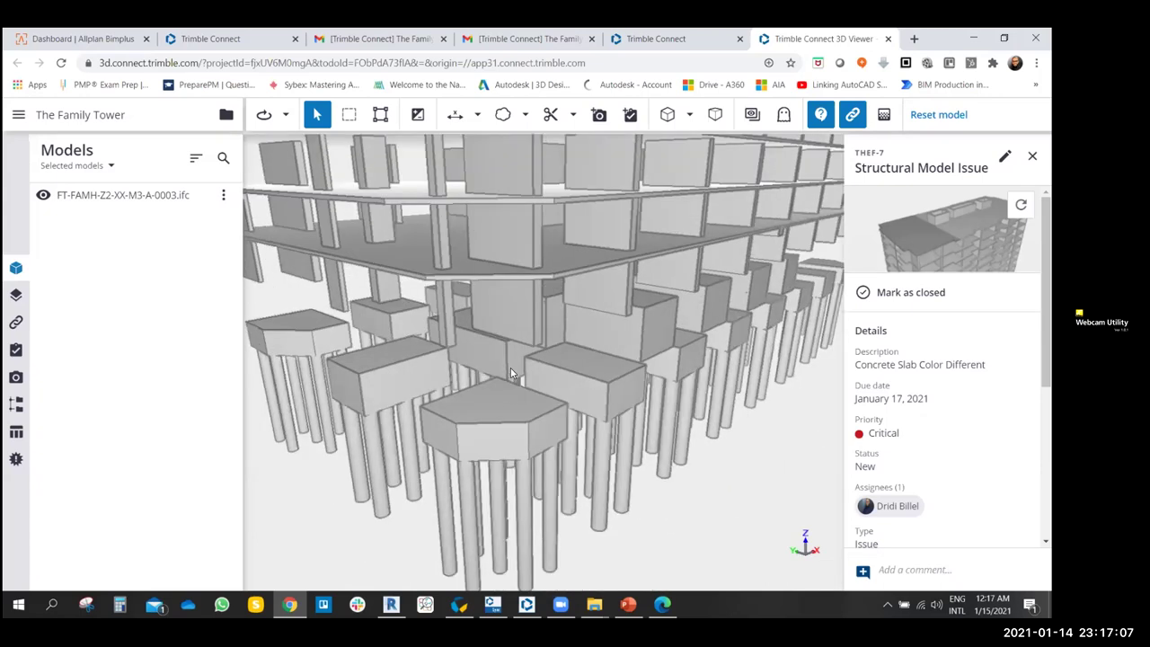
{"action": "scroll", "coordinate": [525, 384], "scroll_direction": "up", "scroll_amount": 2}
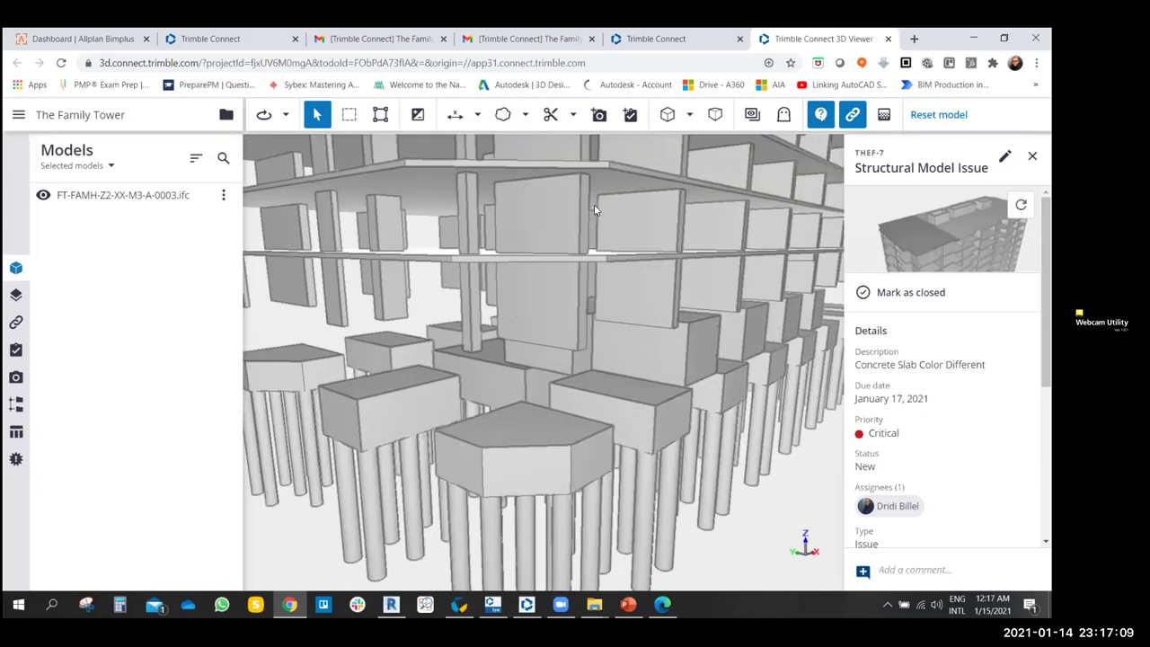
{"action": "left_click", "coordinate": [527, 115]}
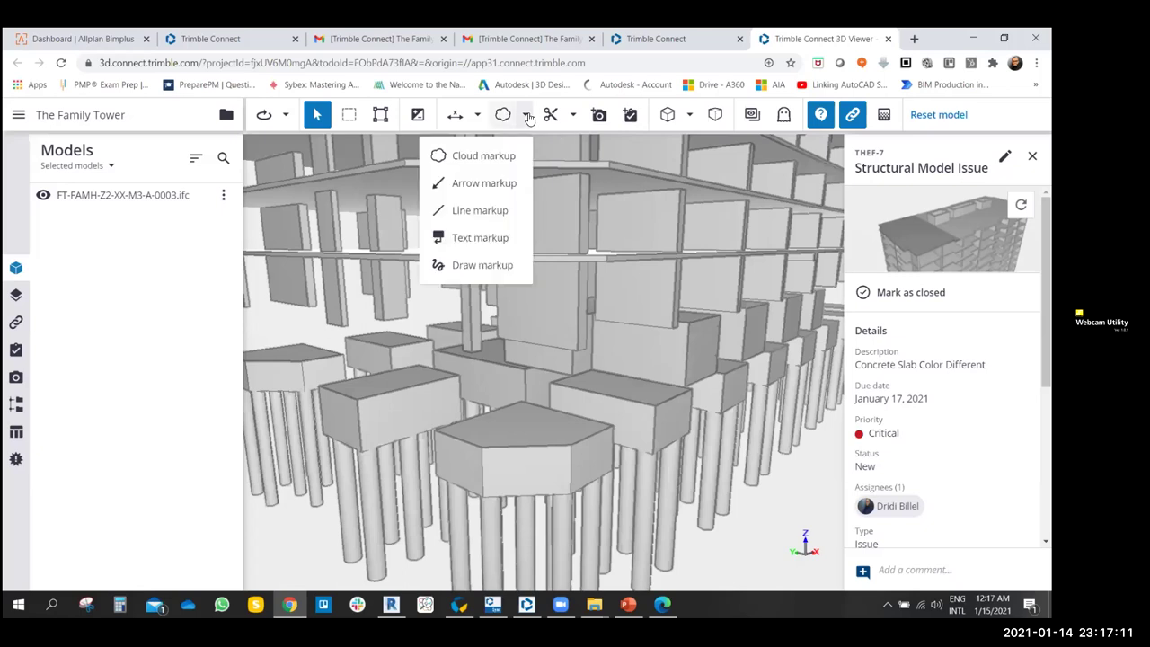
{"action": "left_click", "coordinate": [473, 161]}
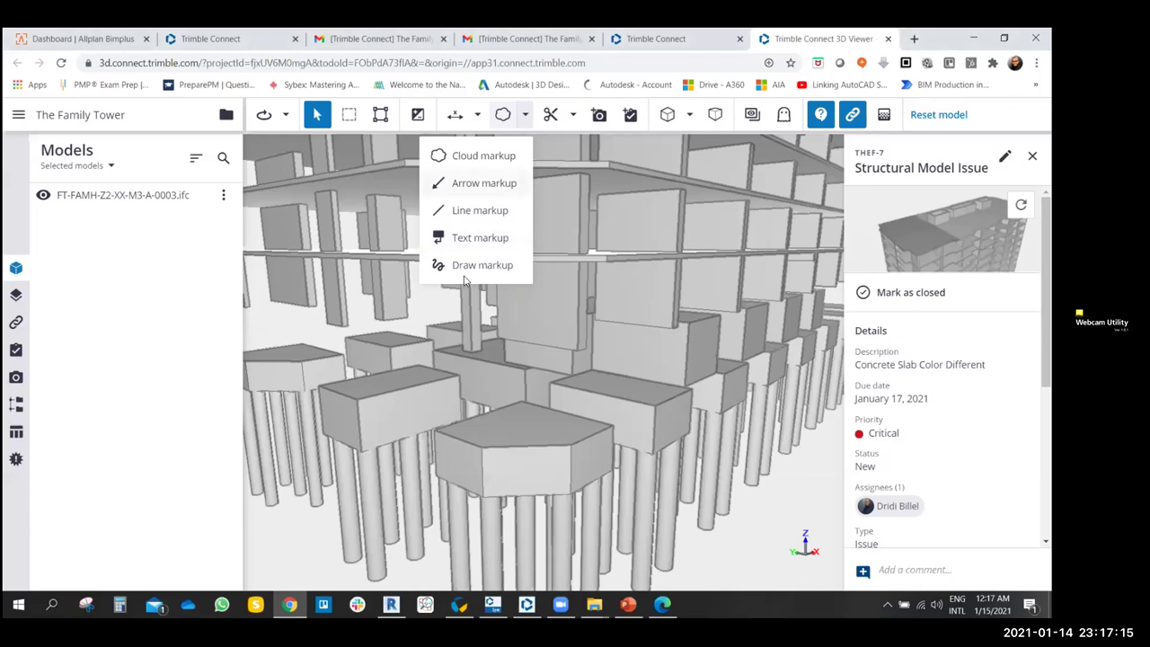